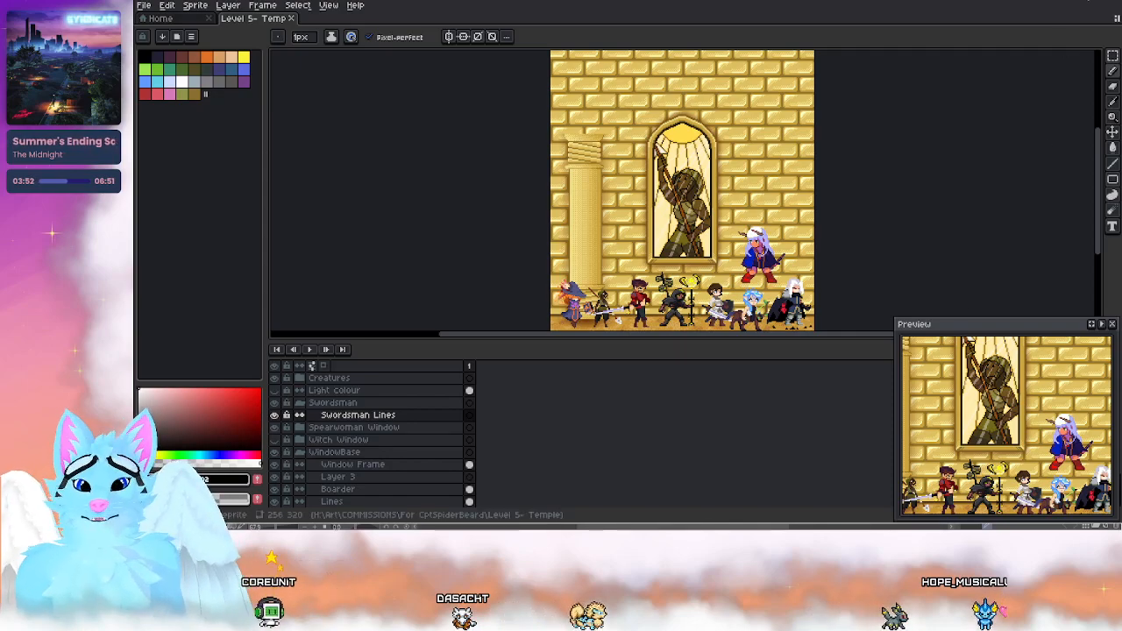
Step: Switch to the Window Sketches document in Clip Studio Paint and erase the segmented ring around the raised fist in the third-to-last window
left_click(1068, 1)
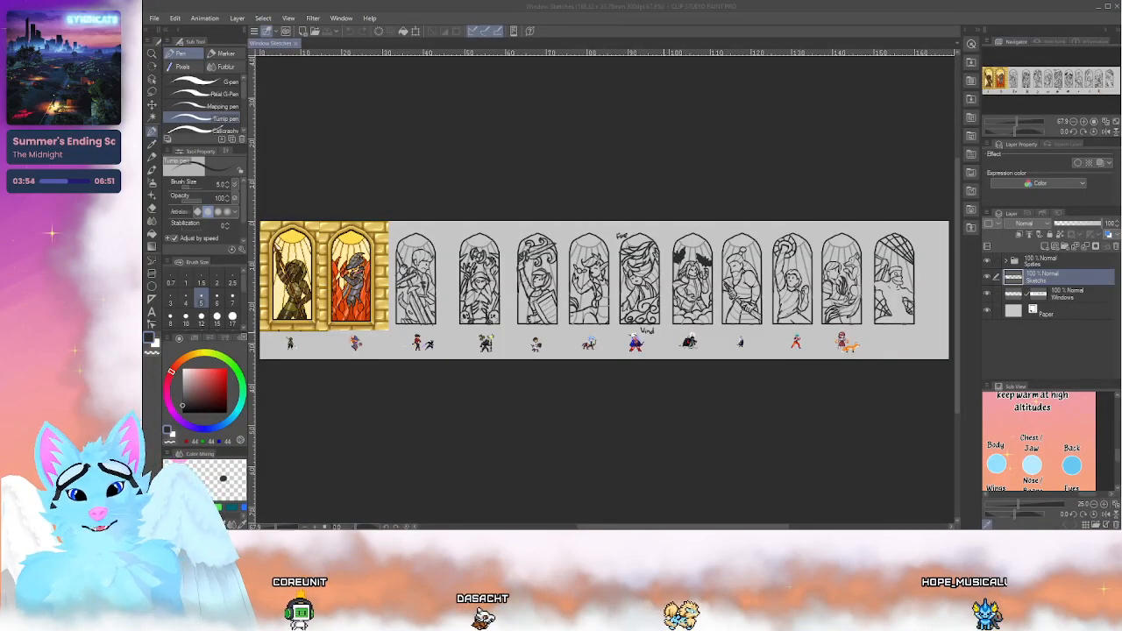
scroll(487, 344, "down", 1)
scroll(791, 277, "up", 1)
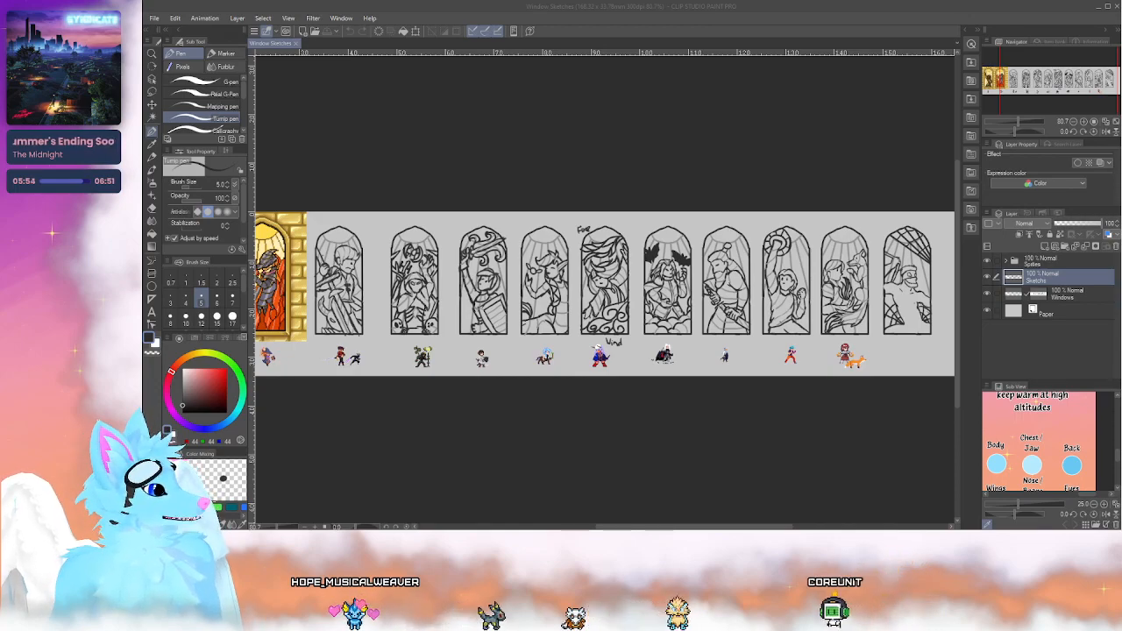
scroll(823, 249, "up", 5)
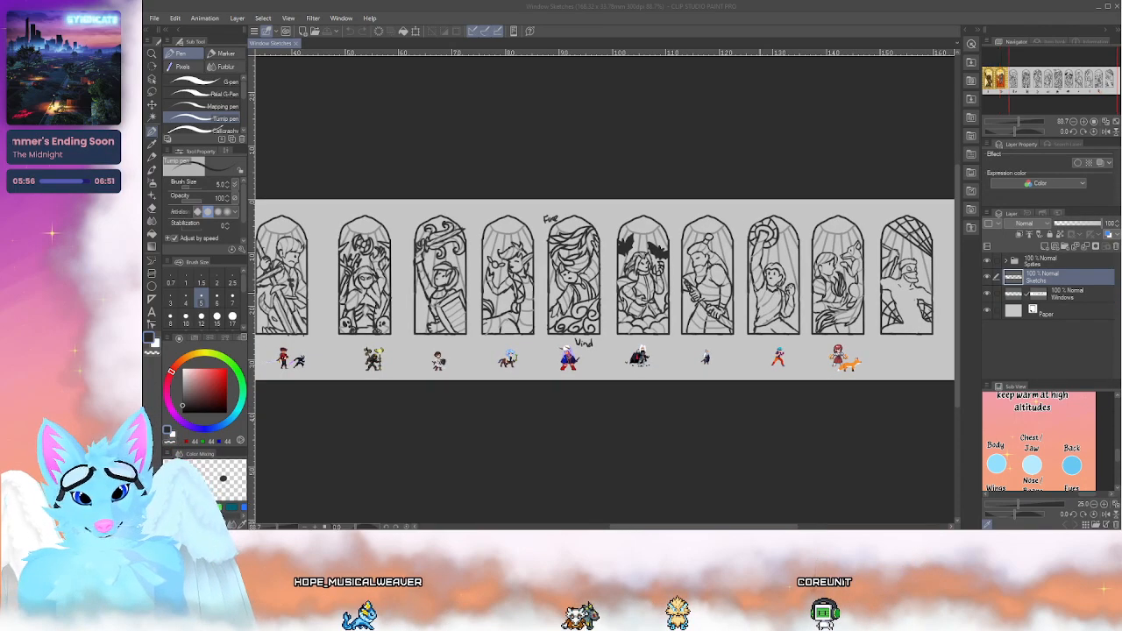
scroll(779, 240, "up", 4)
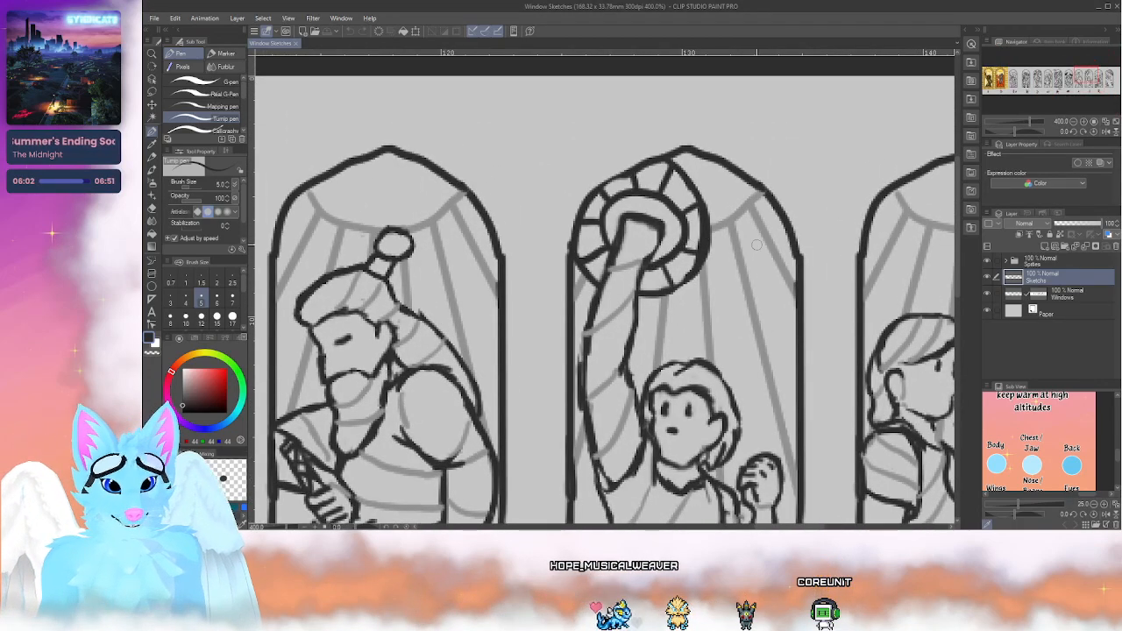
key("e")
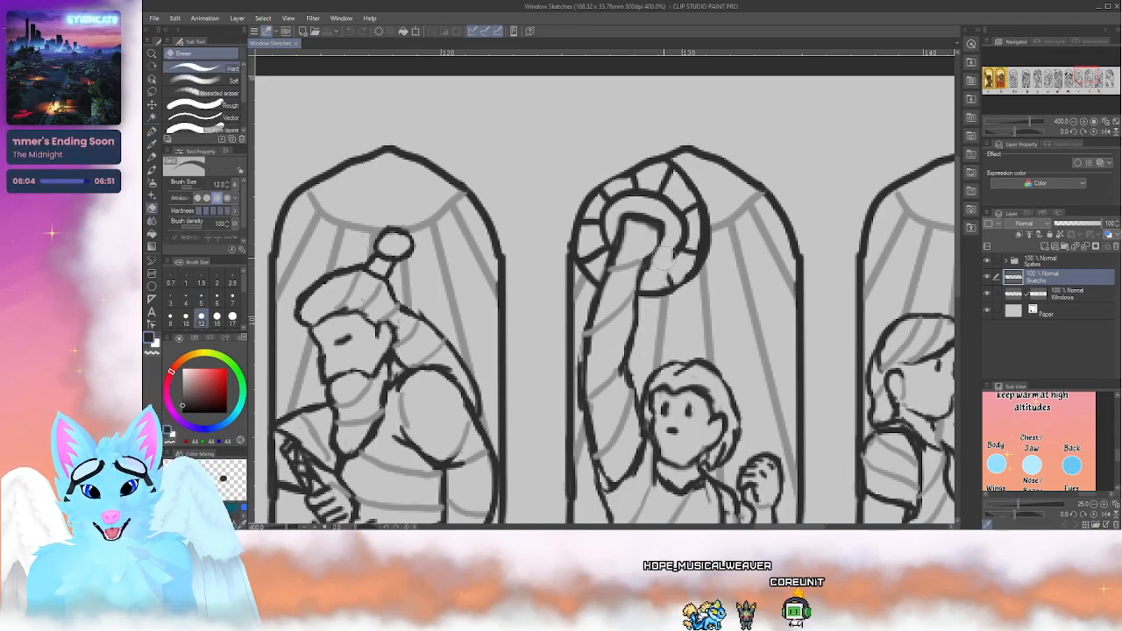
mouse_move(656, 301)
left_mouse_down()
mouse_move(673, 266)
mouse_move(678, 283)
mouse_move(713, 225)
mouse_move(699, 241)
mouse_move(690, 211)
mouse_move(676, 210)
mouse_move(697, 179)
mouse_move(679, 171)
mouse_move(633, 194)
mouse_move(661, 189)
mouse_move(649, 198)
mouse_move(600, 206)
mouse_move(634, 181)
mouse_move(594, 230)
left_mouse_up()
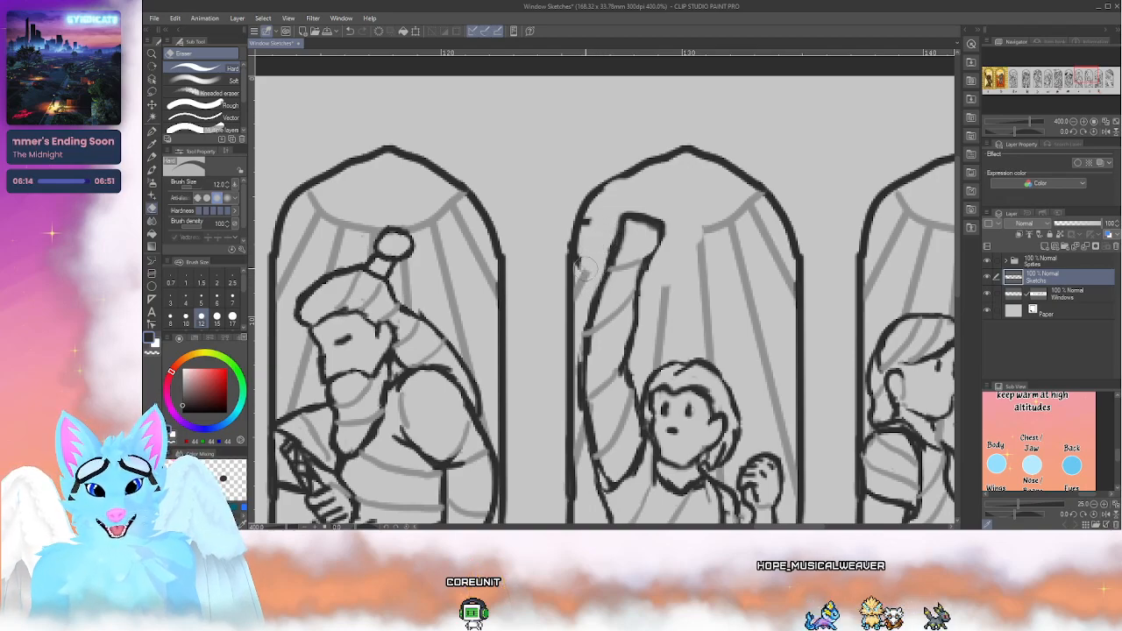
Step: Draw dark outlines of broken rock fragments around the raised fist, including a small diamond-shaped piece above the head
key("p")
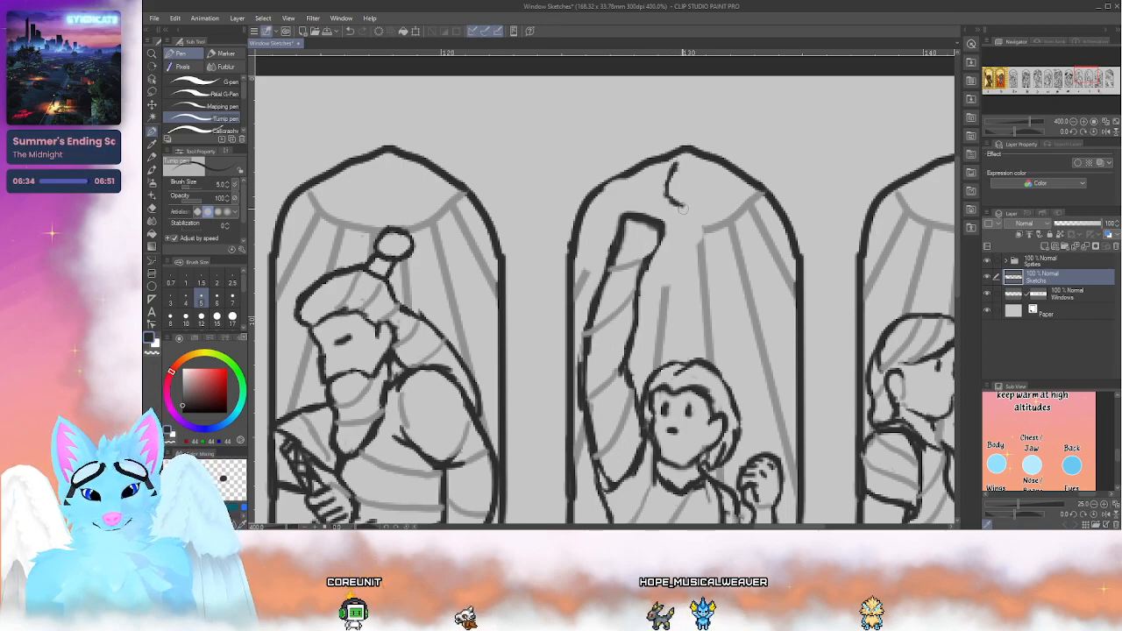
mouse_move(679, 235)
left_mouse_down()
mouse_move(694, 279)
mouse_move(733, 254)
mouse_move(719, 178)
mouse_move(676, 163)
left_mouse_up()
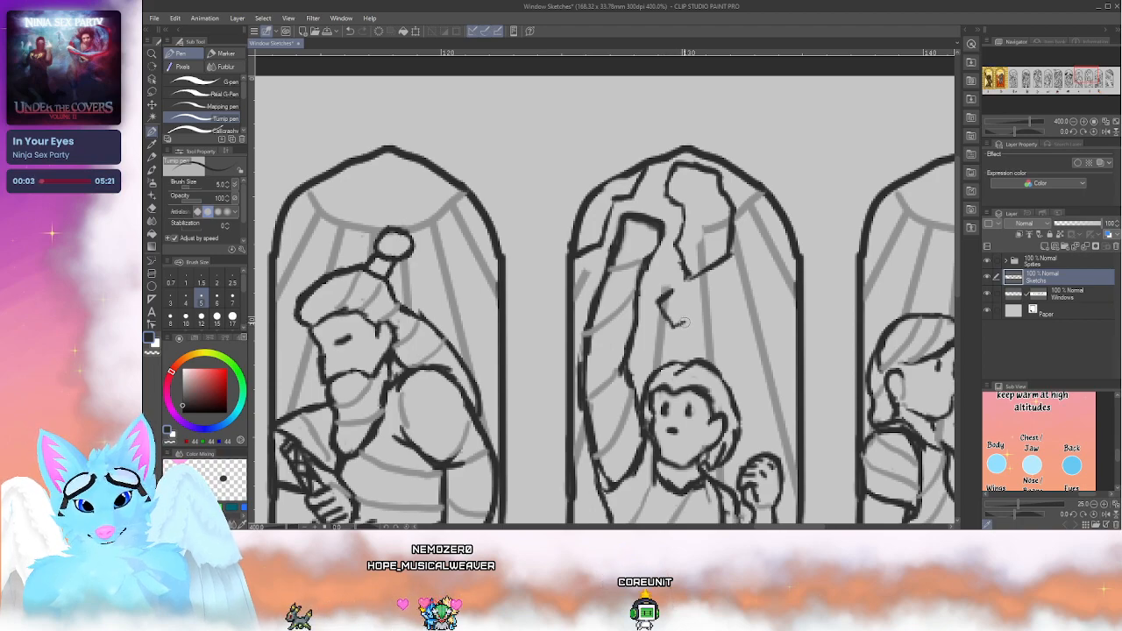
left_click_drag(688, 308, 668, 290)
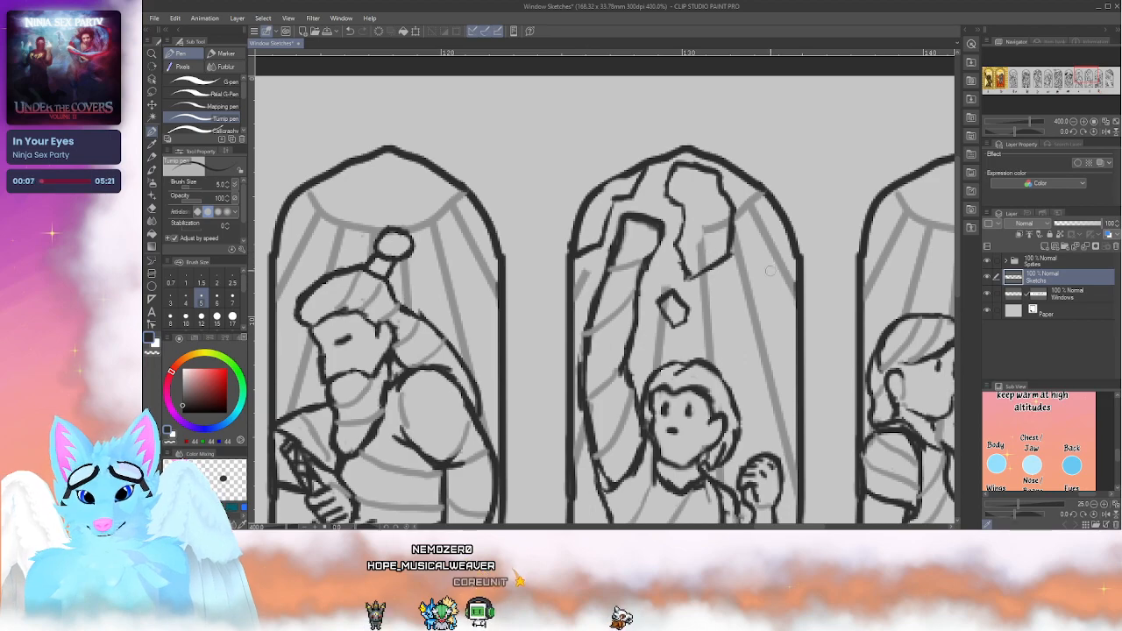
Step: Rework the background rays around the fist on the Windows layer and draw grey facet lines inside the rock fragments on the Sketchs layer
left_click(1027, 298)
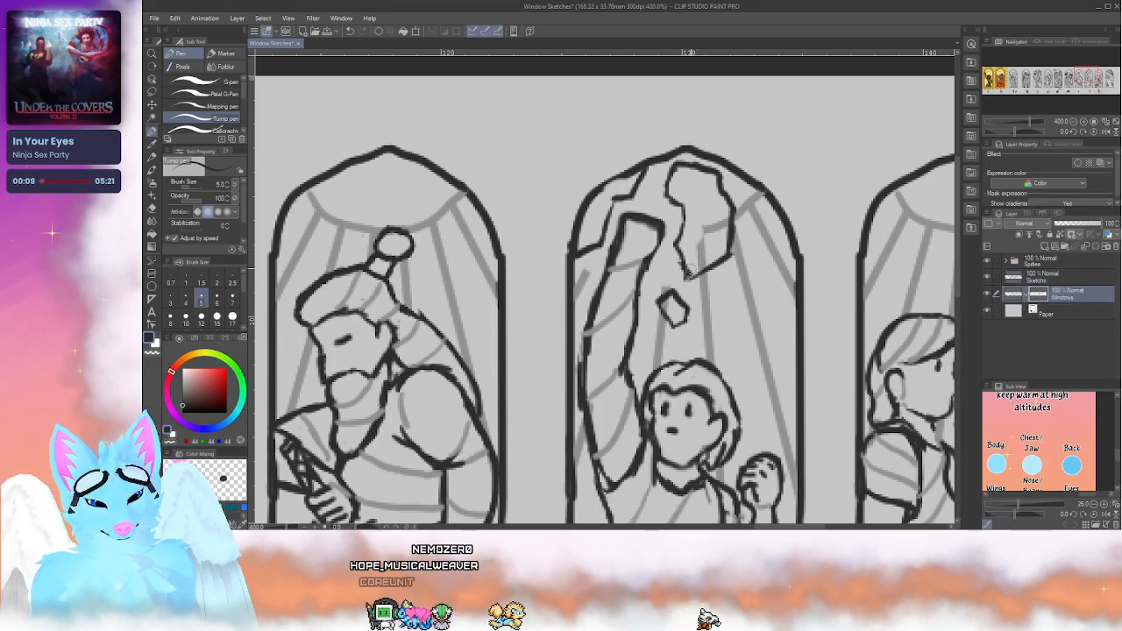
key("e")
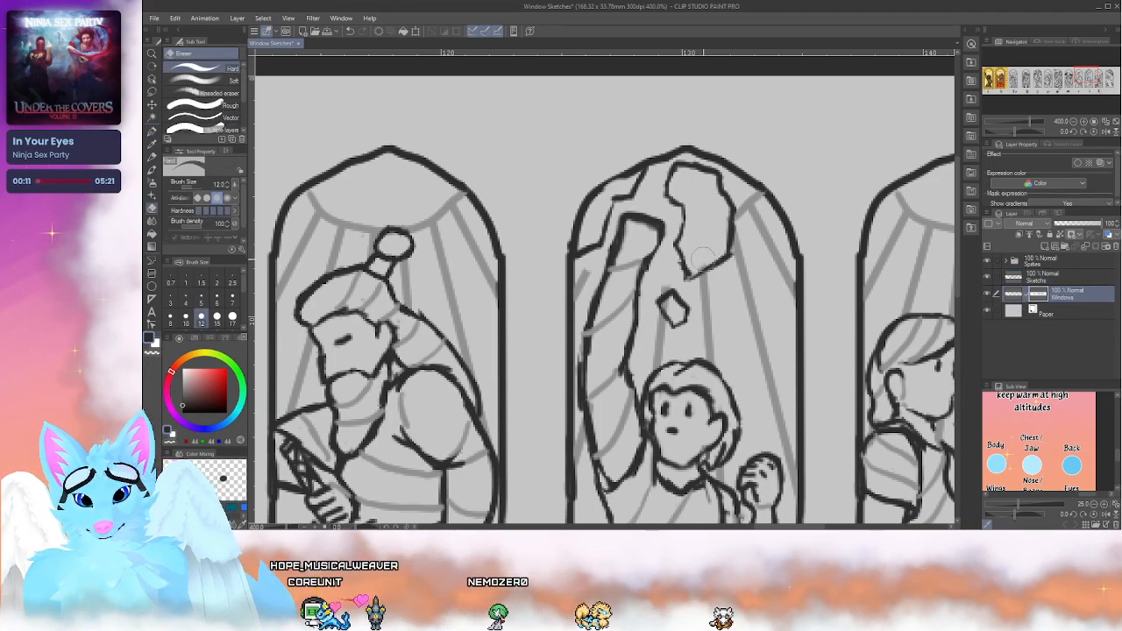
key("p")
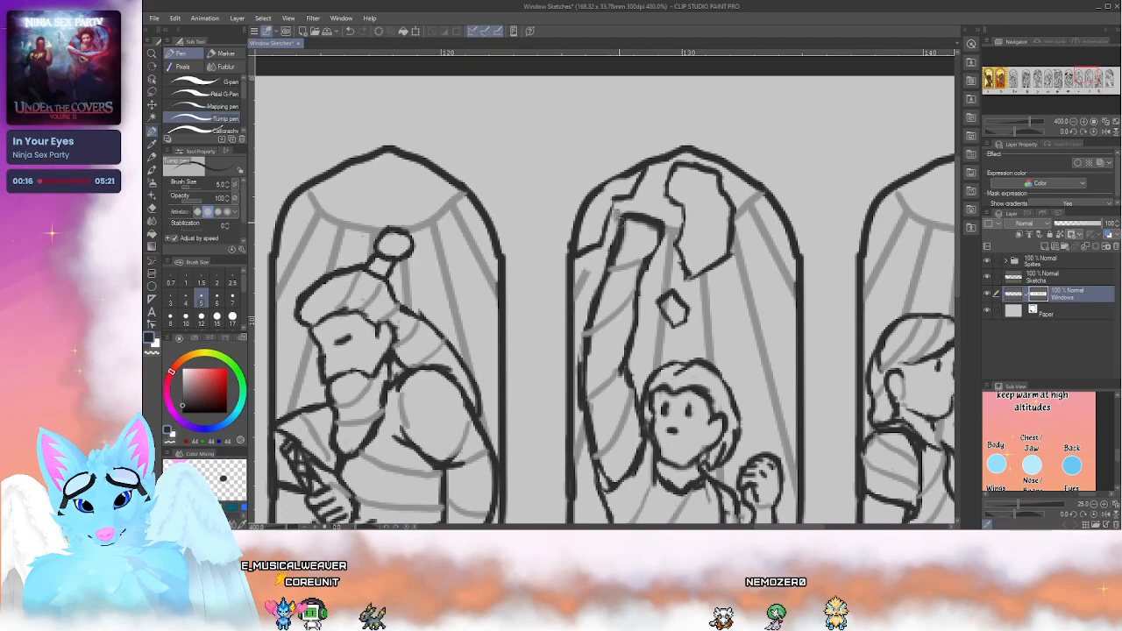
left_click(1010, 279)
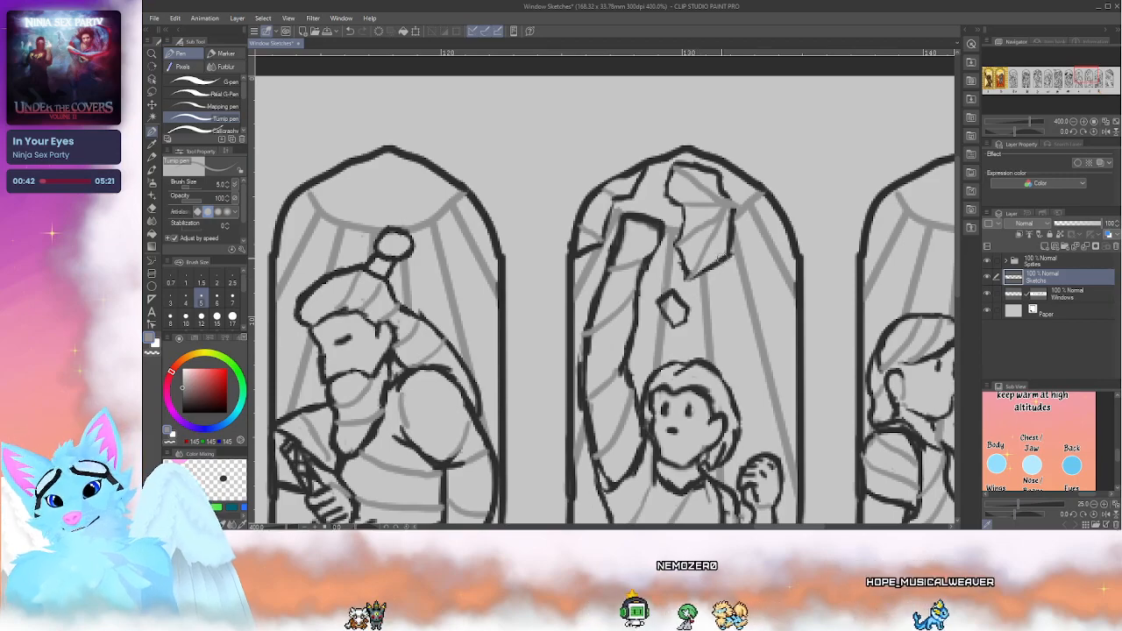
left_click(731, 201, "alt")
Step: Review the row of window sketches, examining the reworked rock window beside its neighbours
scroll(732, 202, "down", 4)
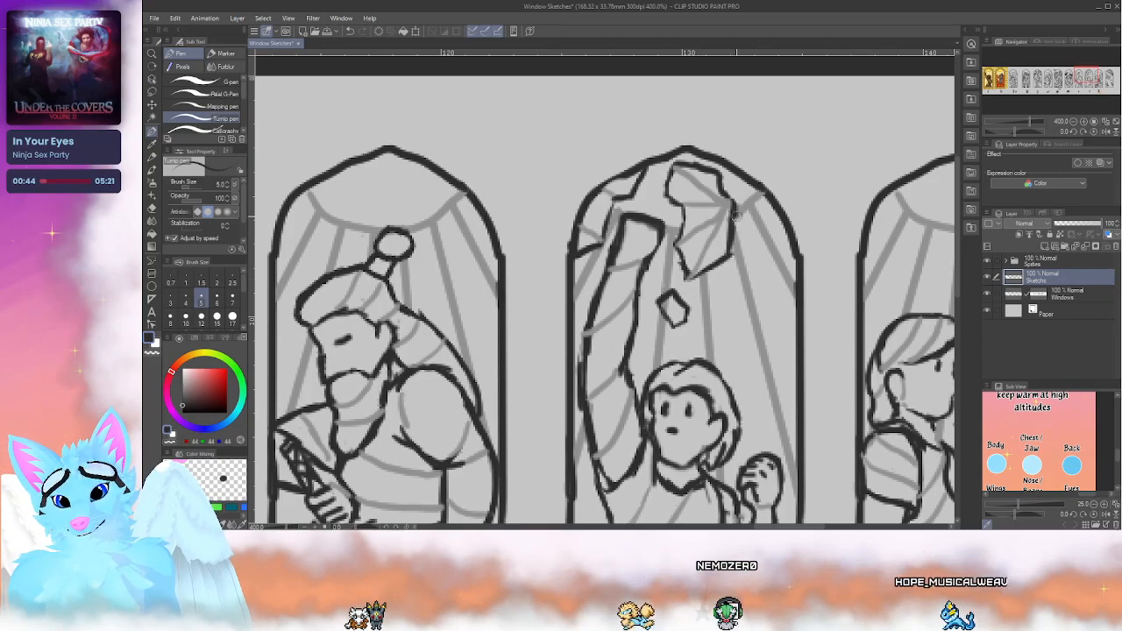
scroll(608, 176, "down", 2)
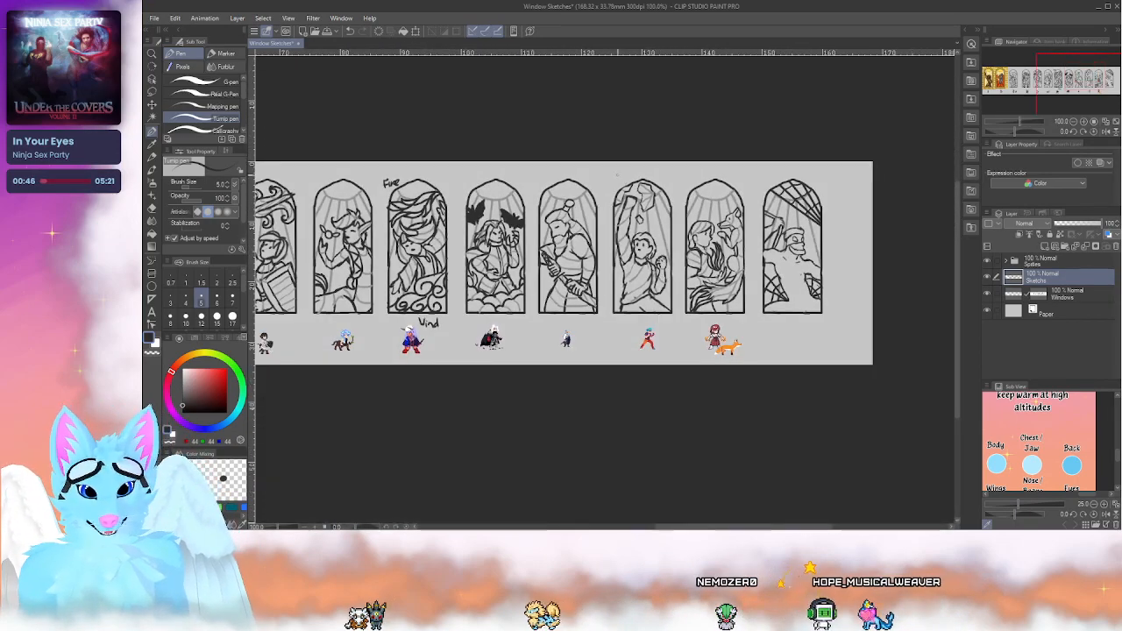
scroll(607, 175, "up", 1)
scroll(633, 216, "up", 5)
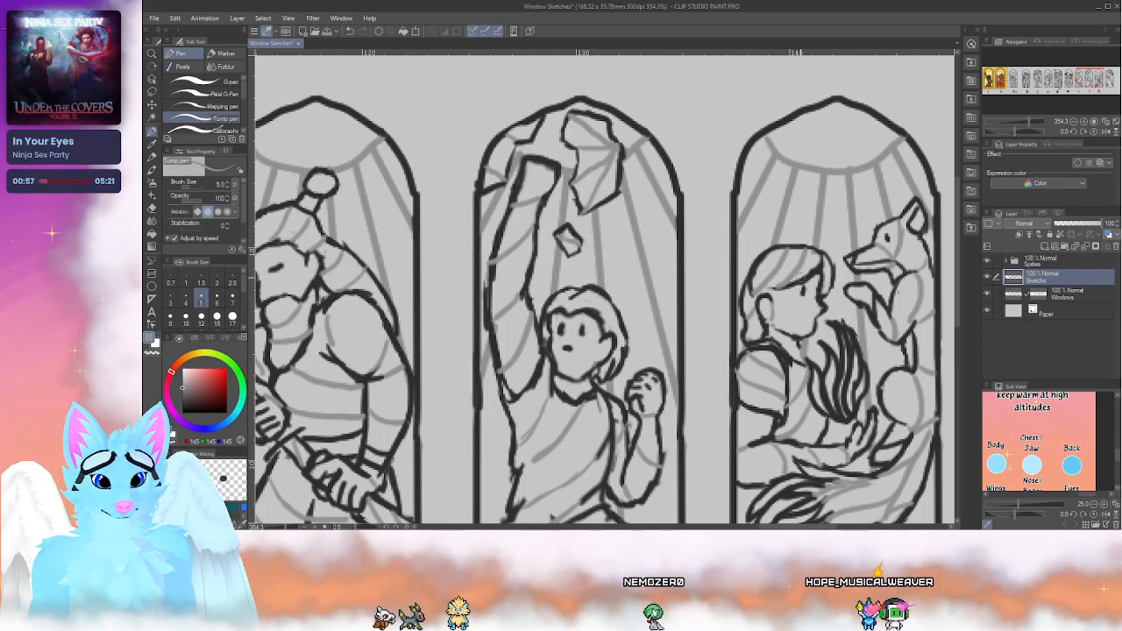
scroll(254, 465, "down", 5)
scroll(254, 464, "down", 2)
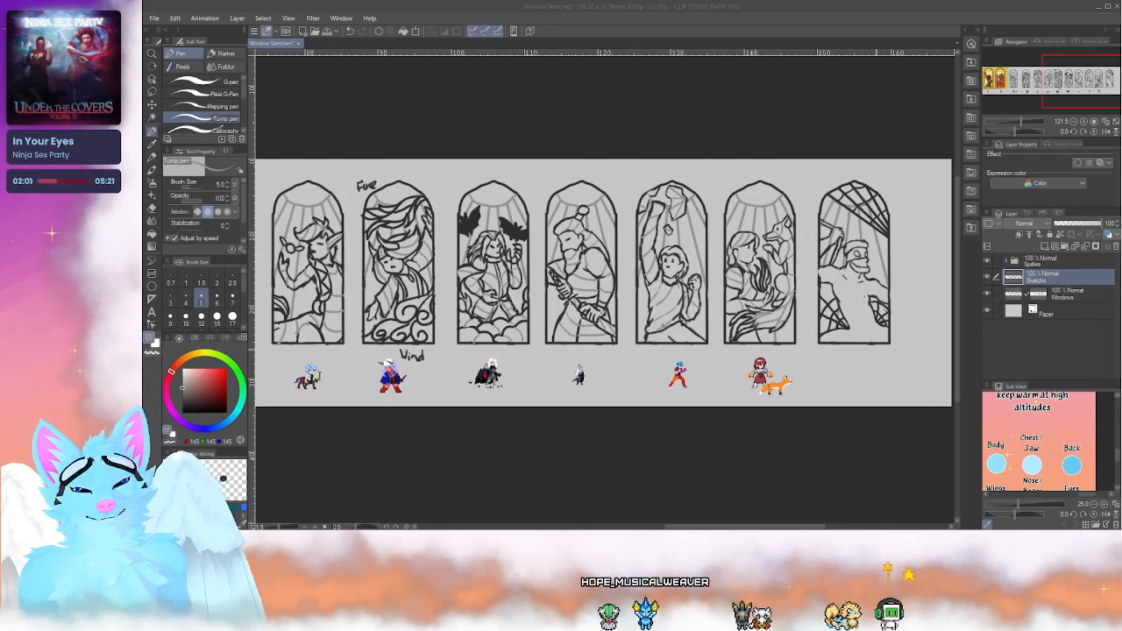
scroll(614, 249, "down", 2)
scroll(850, 249, "up", 1)
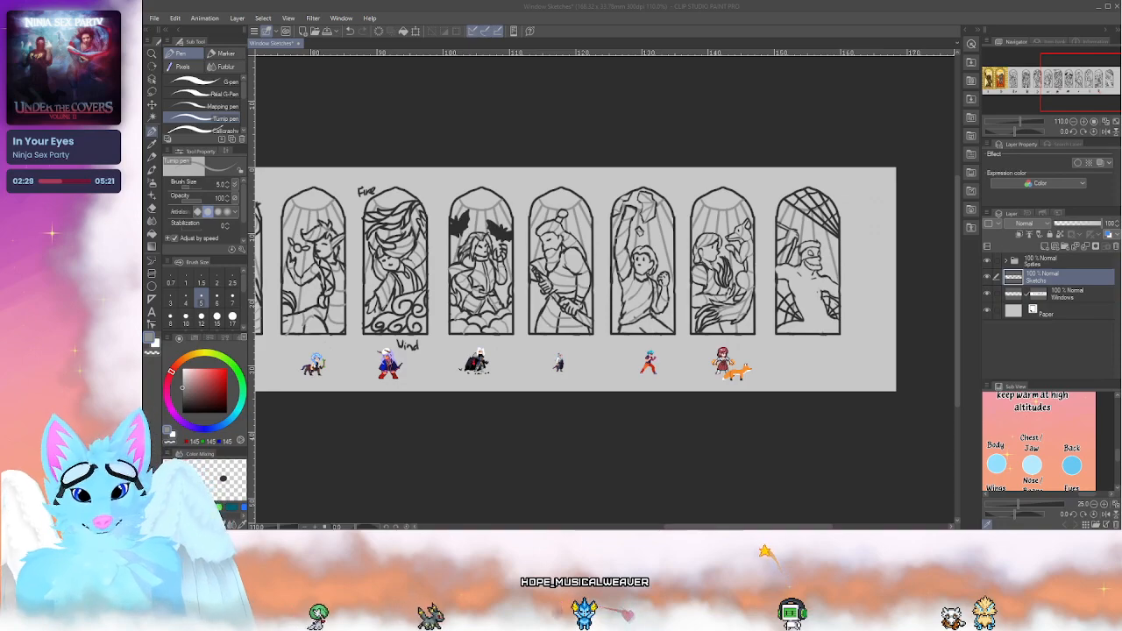
Step: Draw dark shoulder pad outlines on both shoulders of the masked figure in the last window
scroll(868, 304, "up", 6)
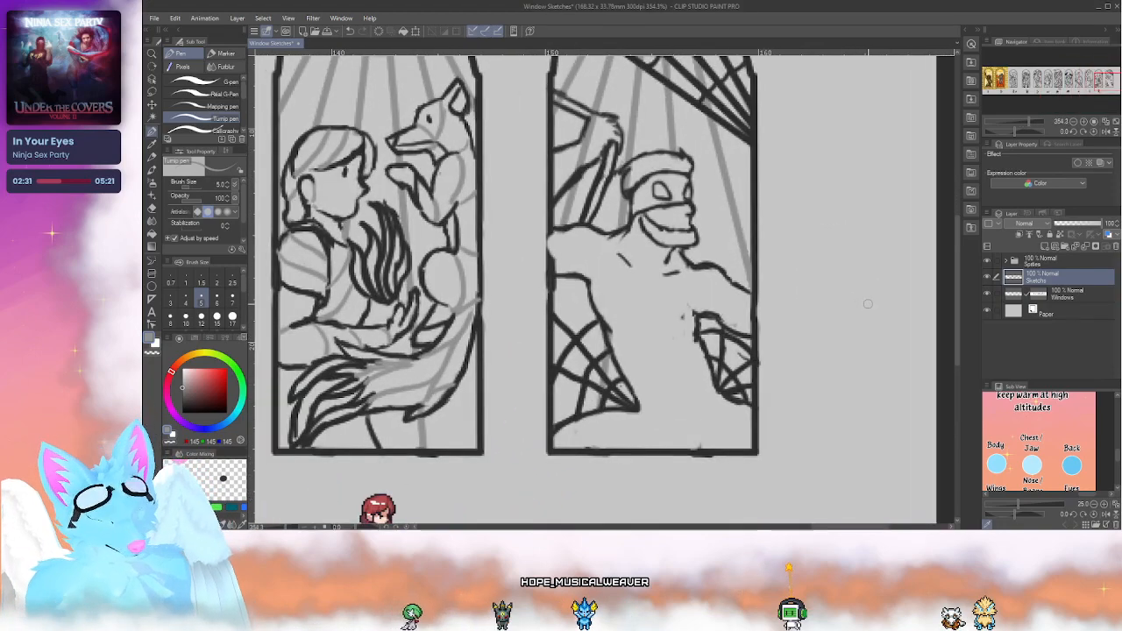
left_click(756, 205, "alt")
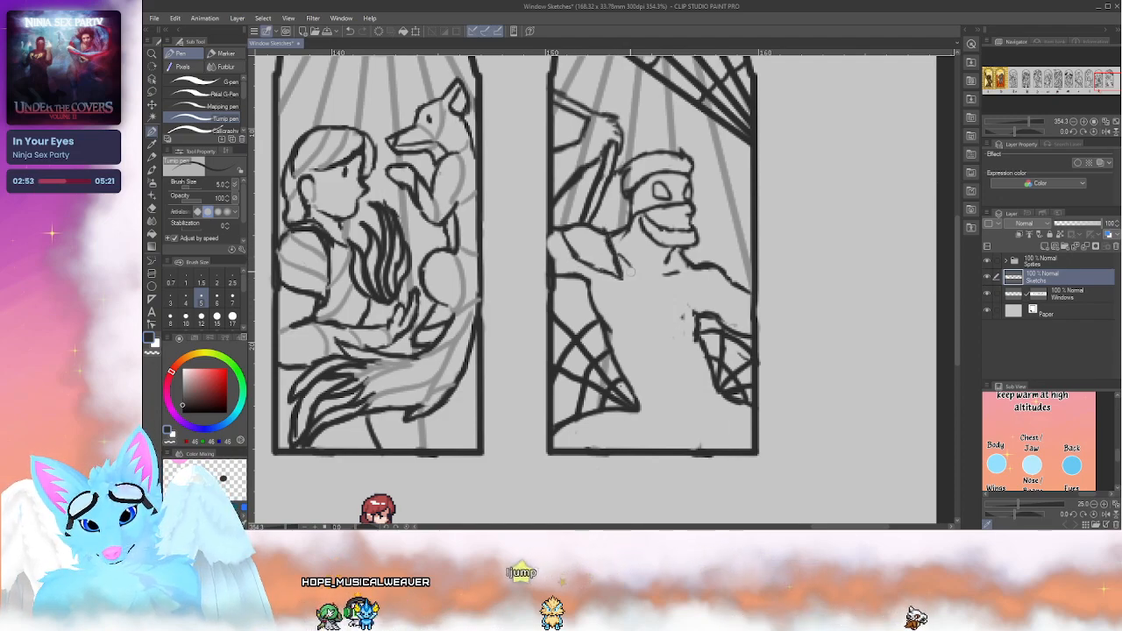
mouse_move(691, 271)
left_mouse_down()
mouse_move(659, 286)
mouse_move(735, 283)
left_mouse_up()
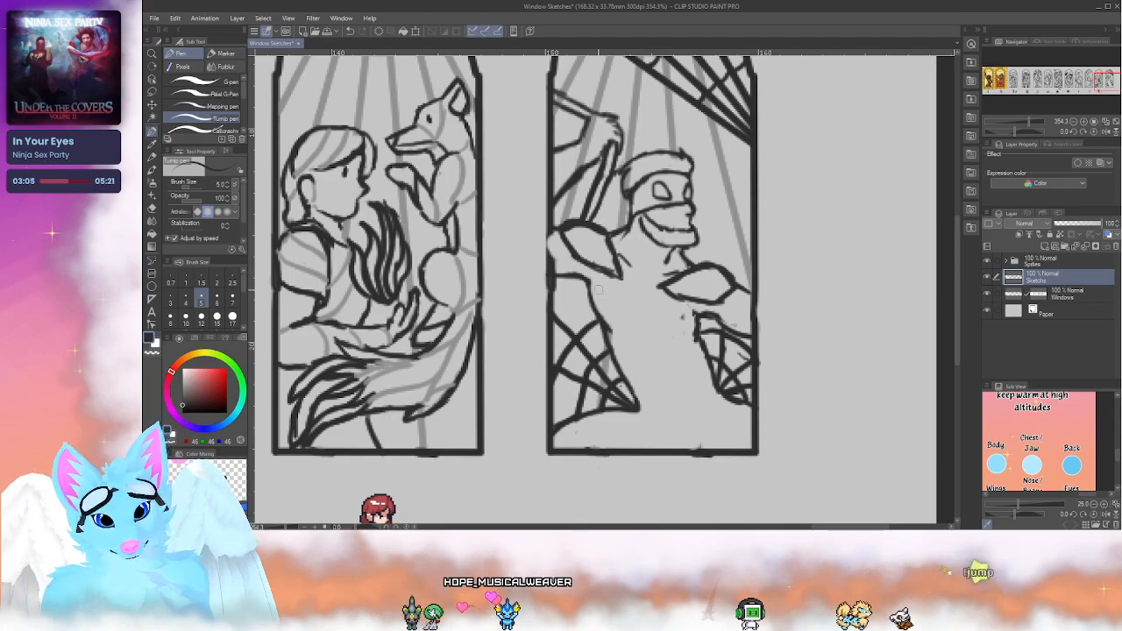
Step: Draw the V-shaped chest opening on the masked figure and refine its overlapping edges down to the waist
left_click_drag(610, 283, 635, 318)
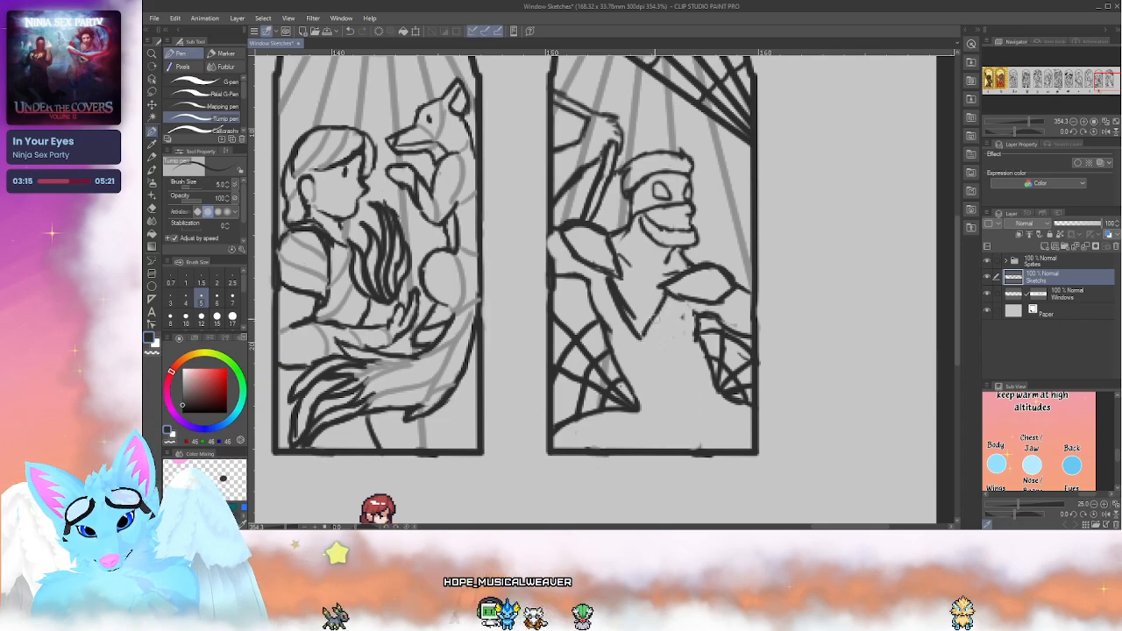
key("e")
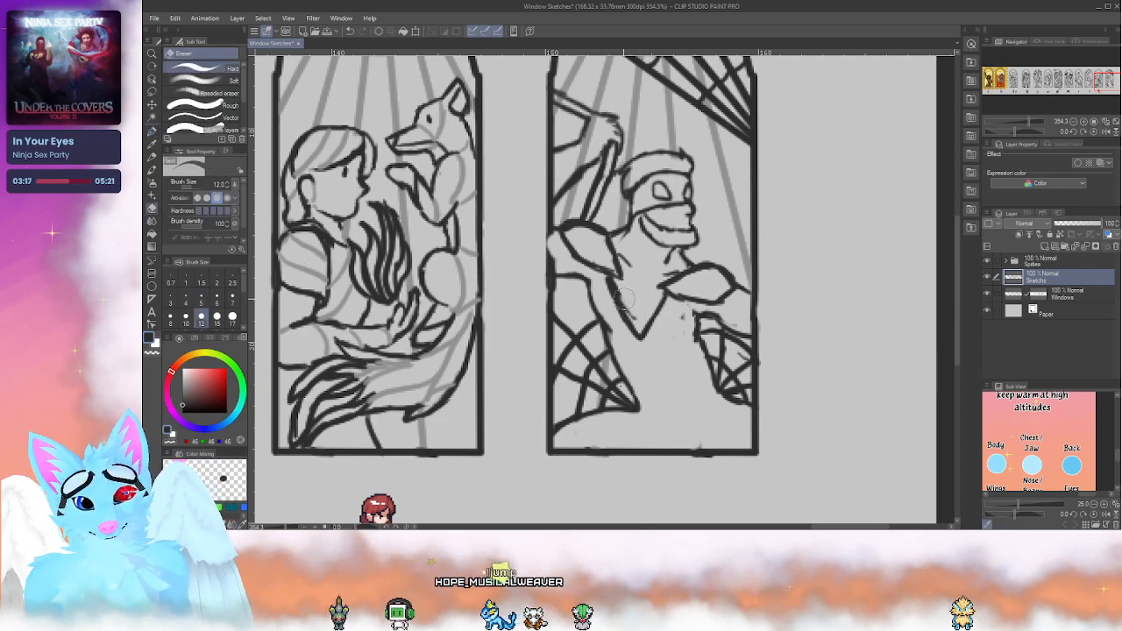
key("p")
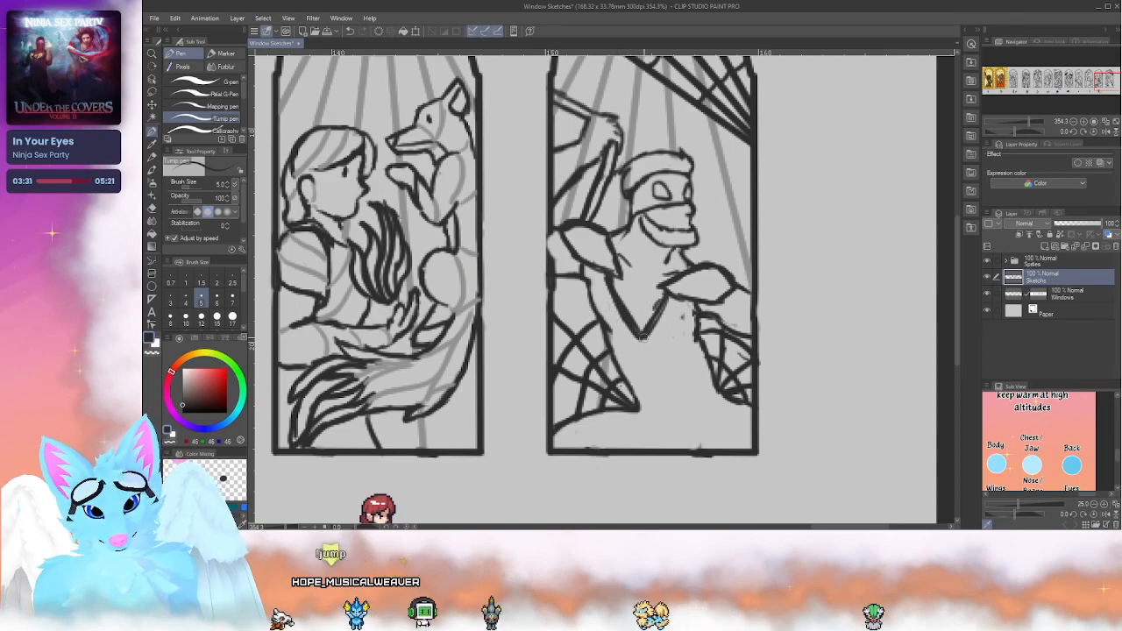
key("e")
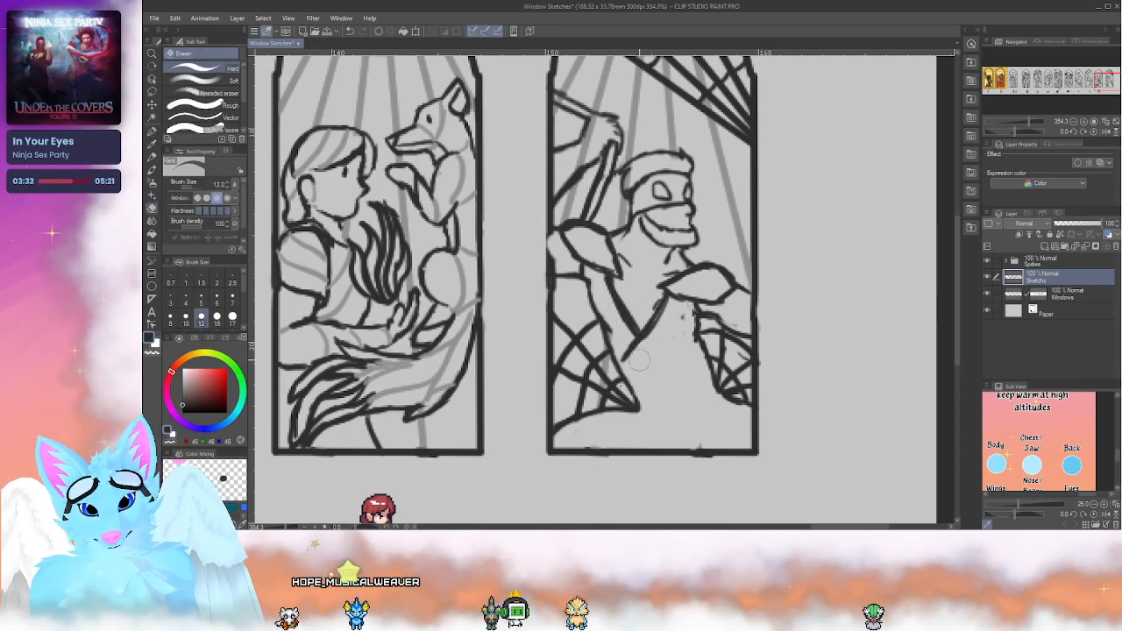
key("p")
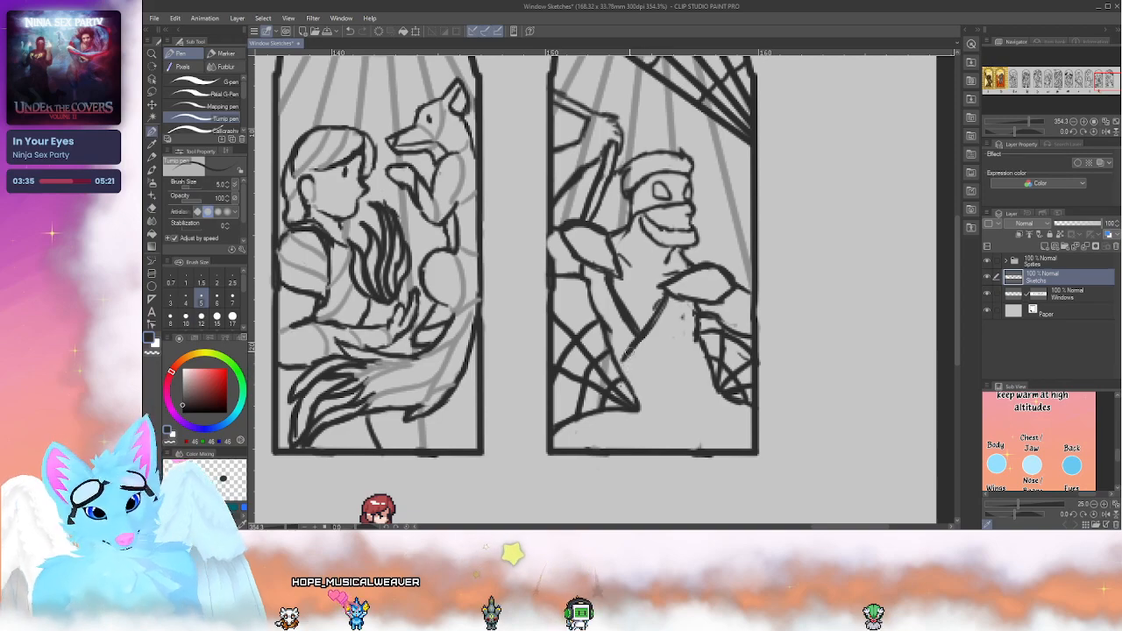
Step: Draw the layered sash bands around the masked figure's waist, cleaning up the overlapping lines with the Eraser
left_click_drag(649, 362, 697, 345)
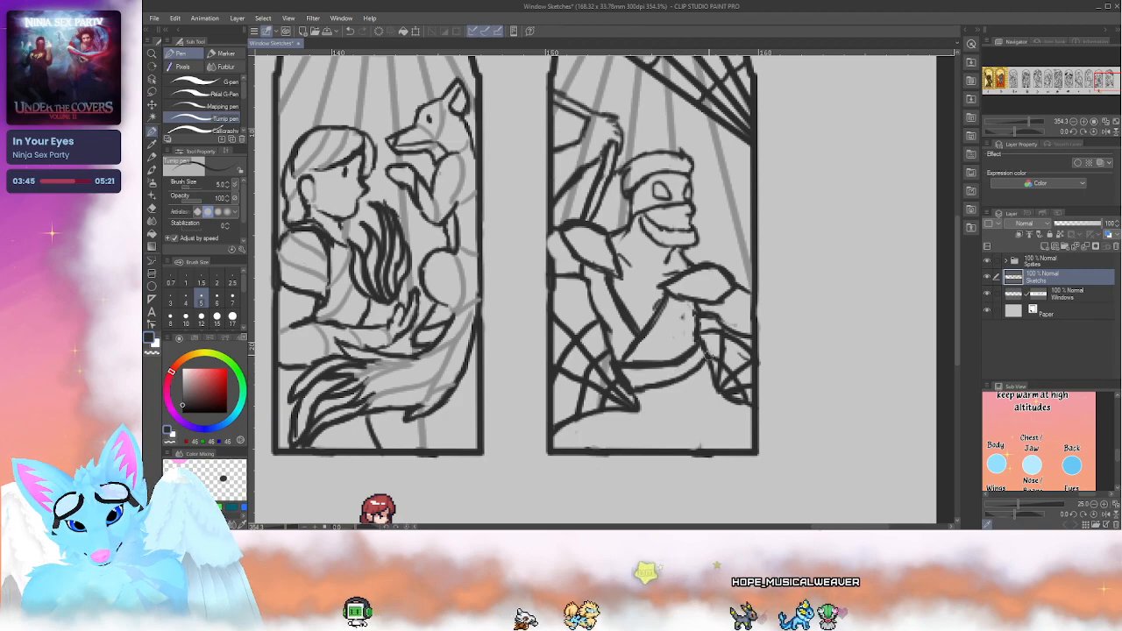
key("e")
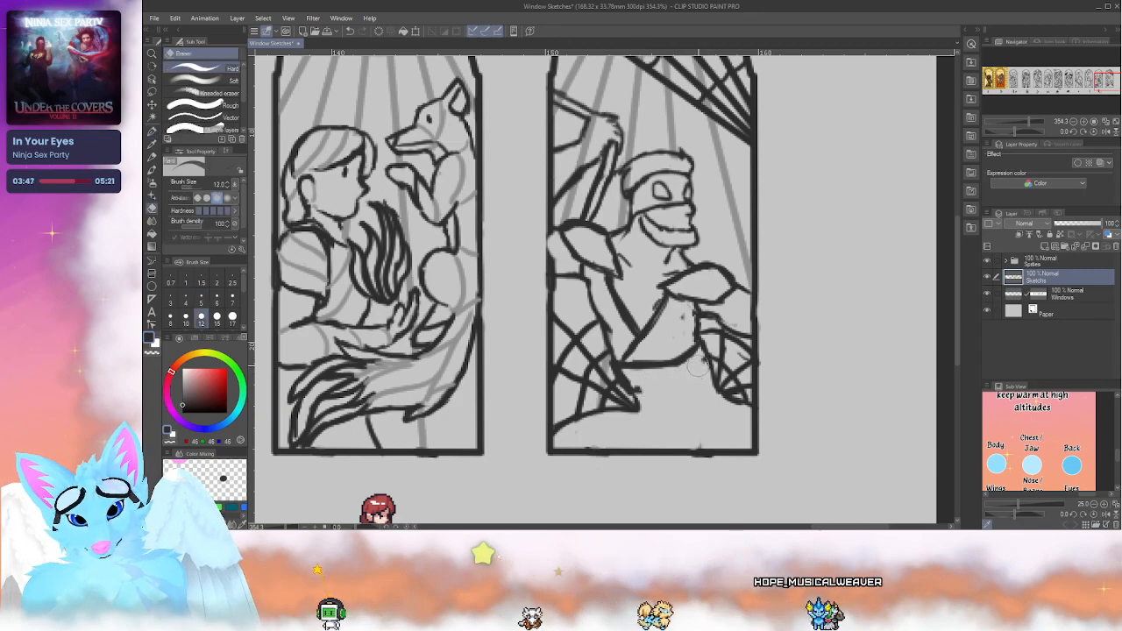
key("p")
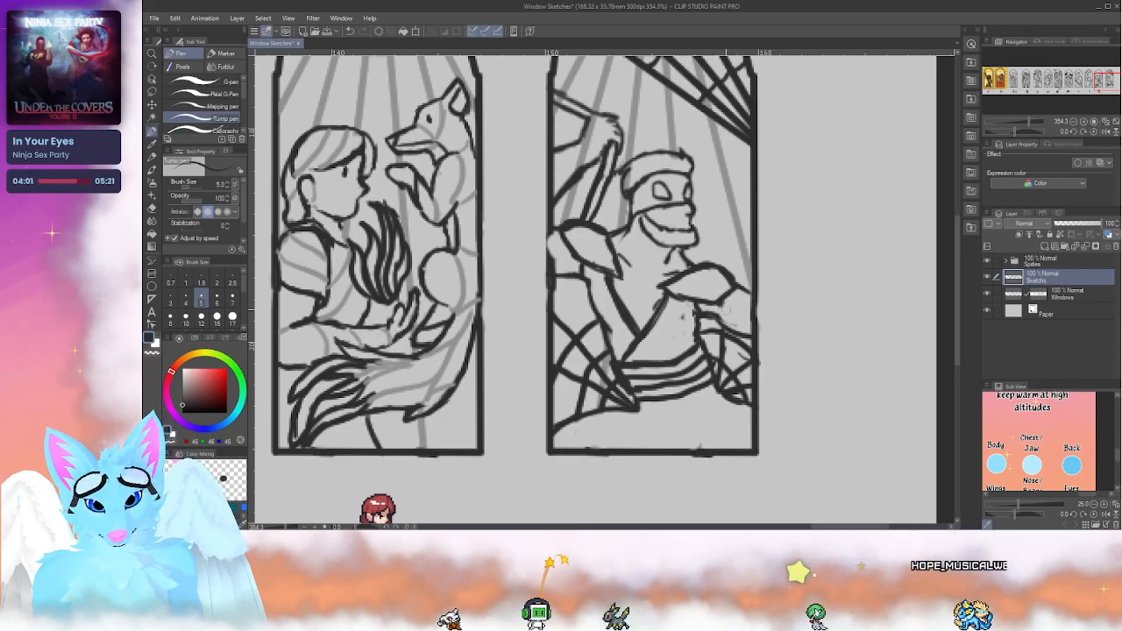
Step: Finish the masked figure's arm and shoulder lines and add a neckline with crosshatched mesh inside the chest opening
left_click_drag(737, 310, 757, 300)
left_click_drag(572, 254, 553, 256)
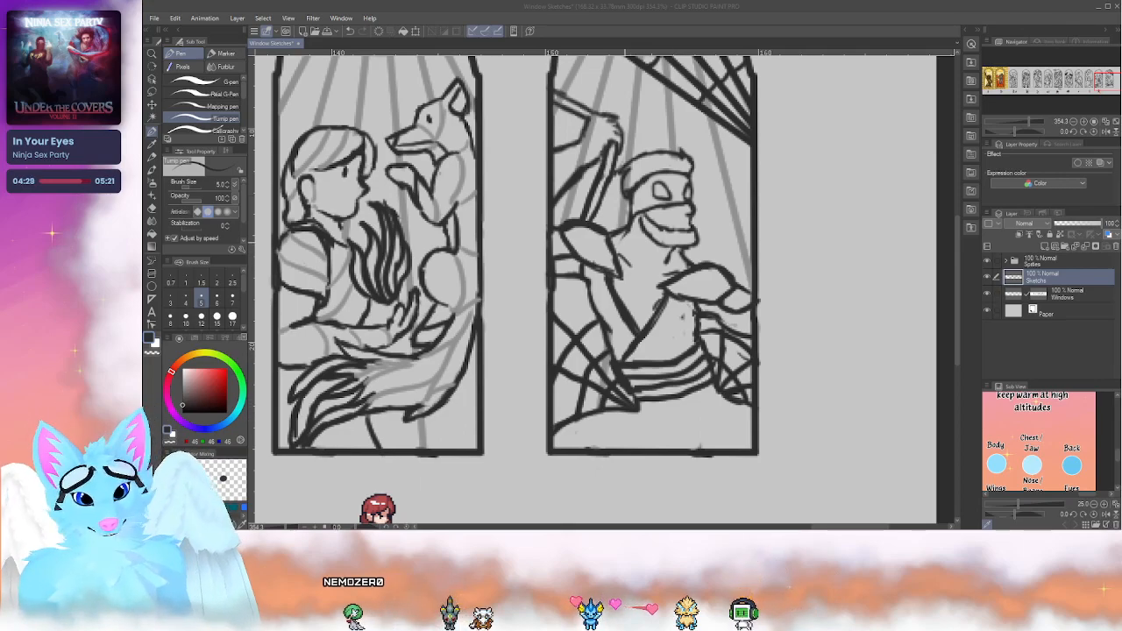
left_click(616, 238)
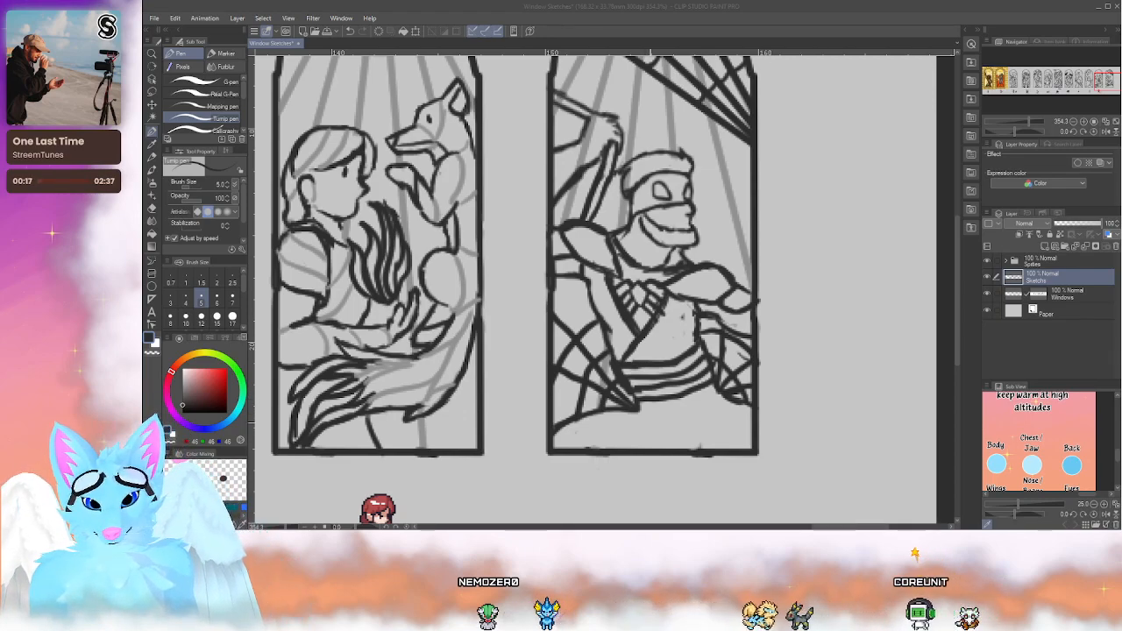
left_click(643, 360)
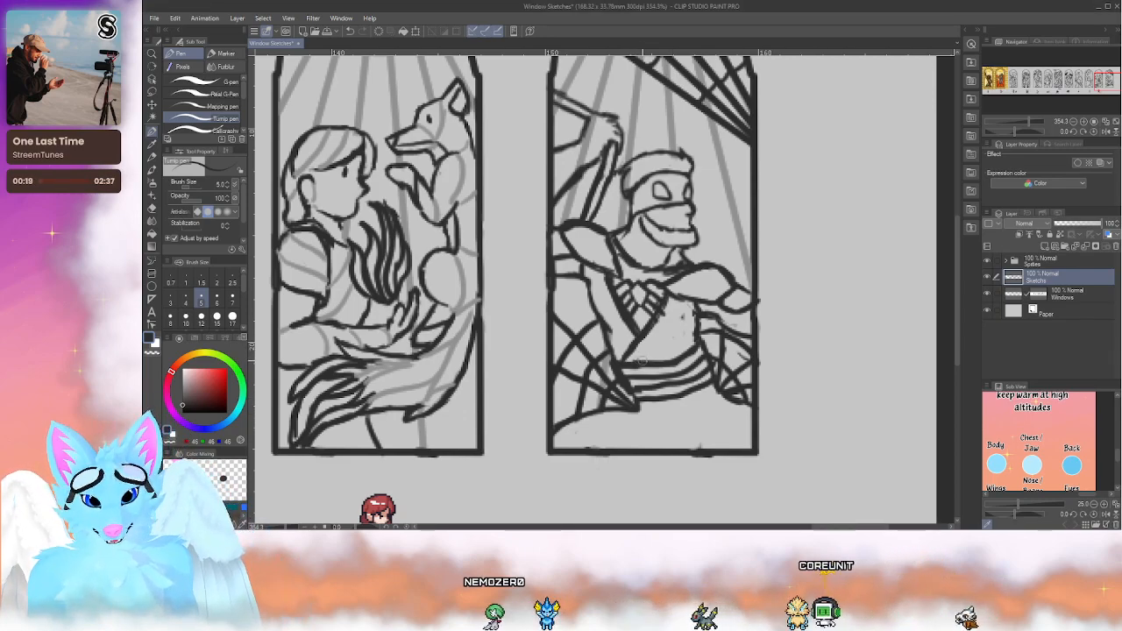
Step: Draw grey fold lines across the masked figure's tunic and replace the dark inner sash bands with grey ones
left_click(670, 312, "alt")
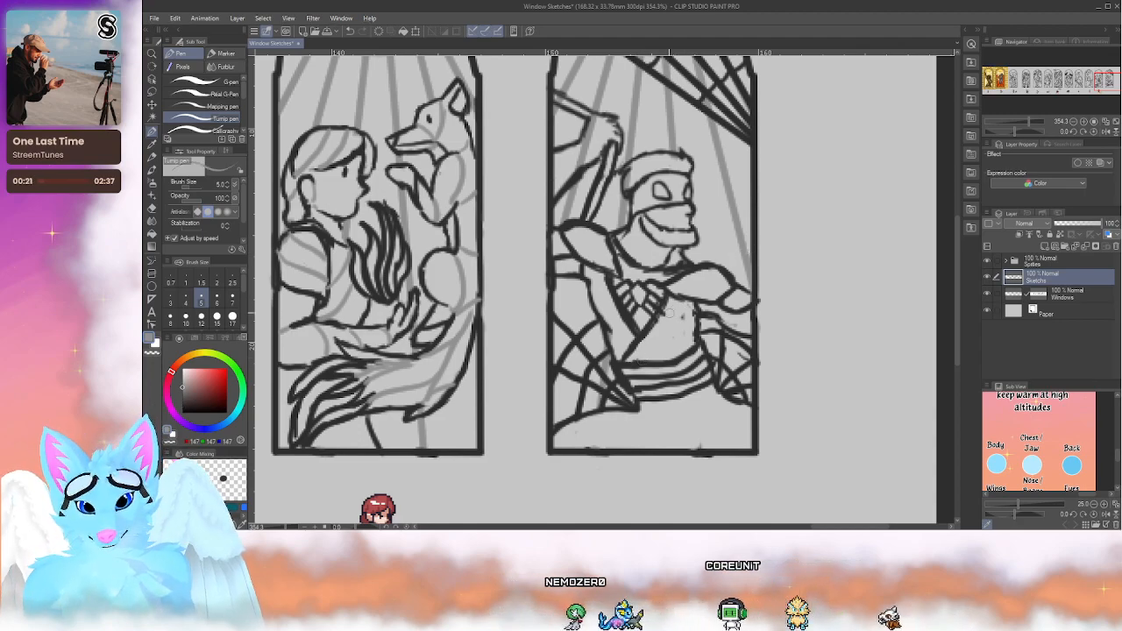
left_click_drag(678, 301, 641, 362)
mouse_move(691, 315)
left_mouse_down()
mouse_move(665, 336)
mouse_move(691, 329)
mouse_move(653, 351)
mouse_move(689, 341)
left_mouse_up()
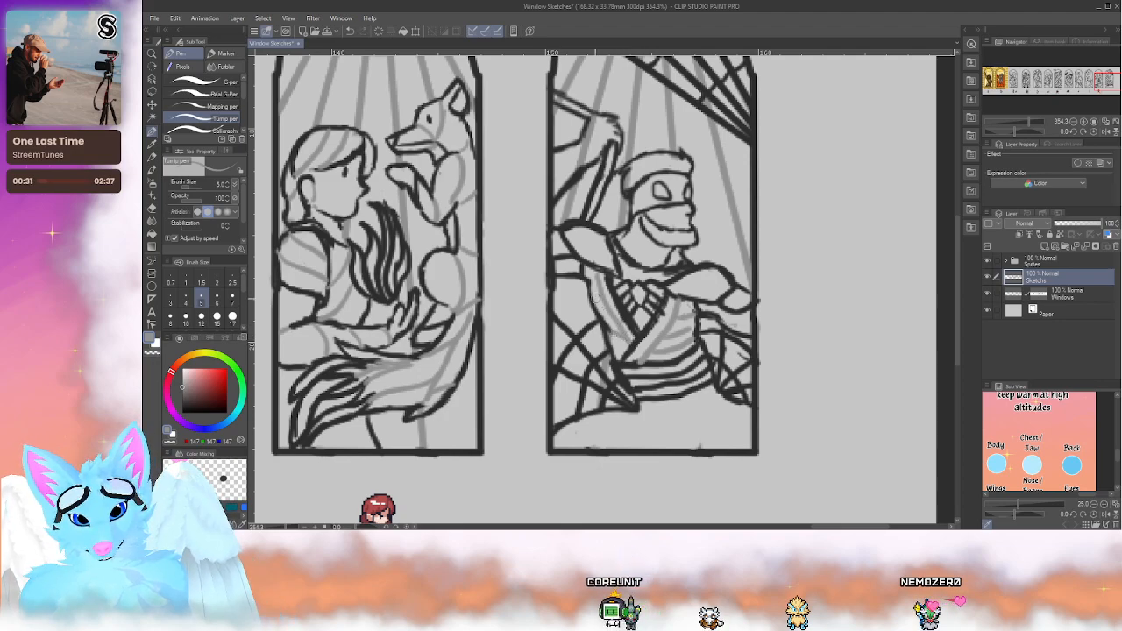
key("e")
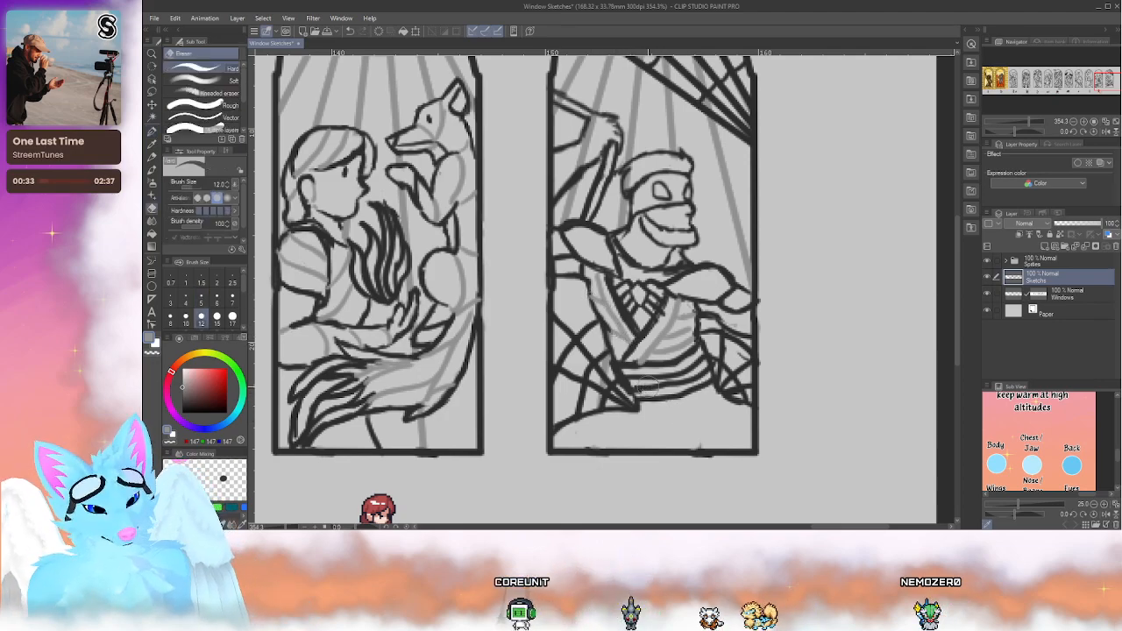
left_click_drag(637, 377, 695, 376)
key("p")
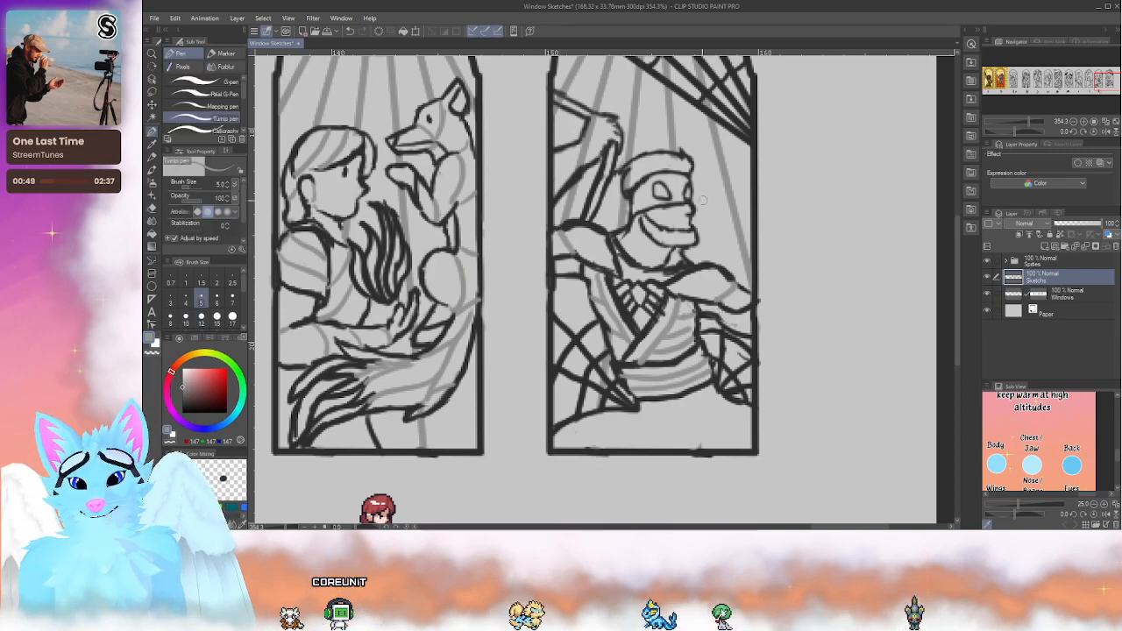
Step: Draw the masked figure's dark leg outlines below the sash, add grey leg folds, and finish the web and ground lines around them
left_click(692, 272, "alt")
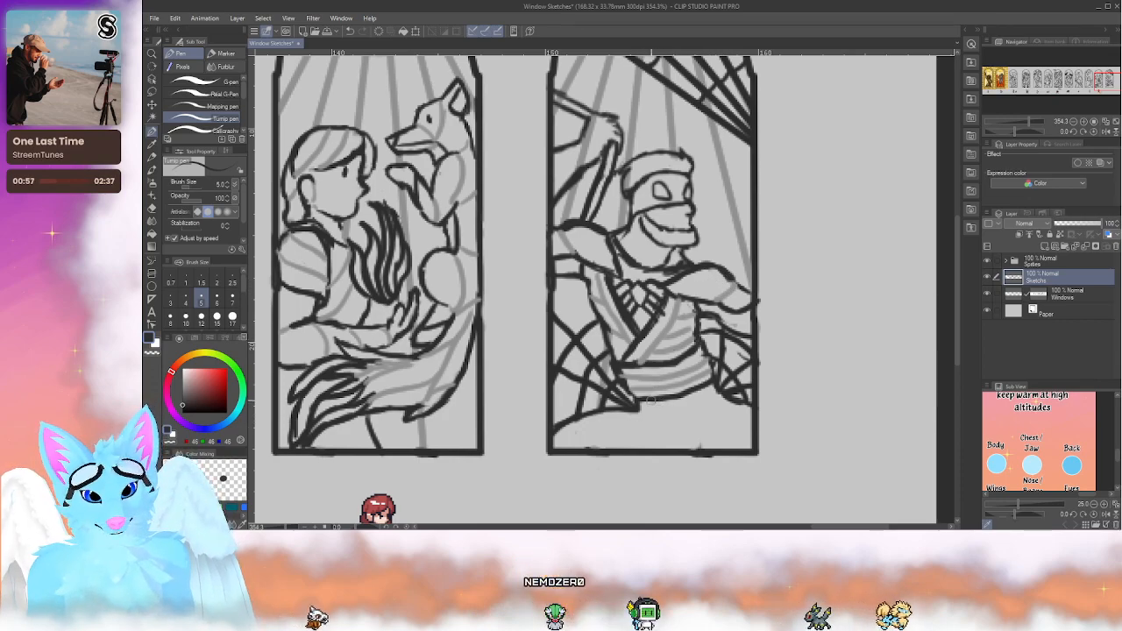
left_click_drag(648, 402, 656, 417)
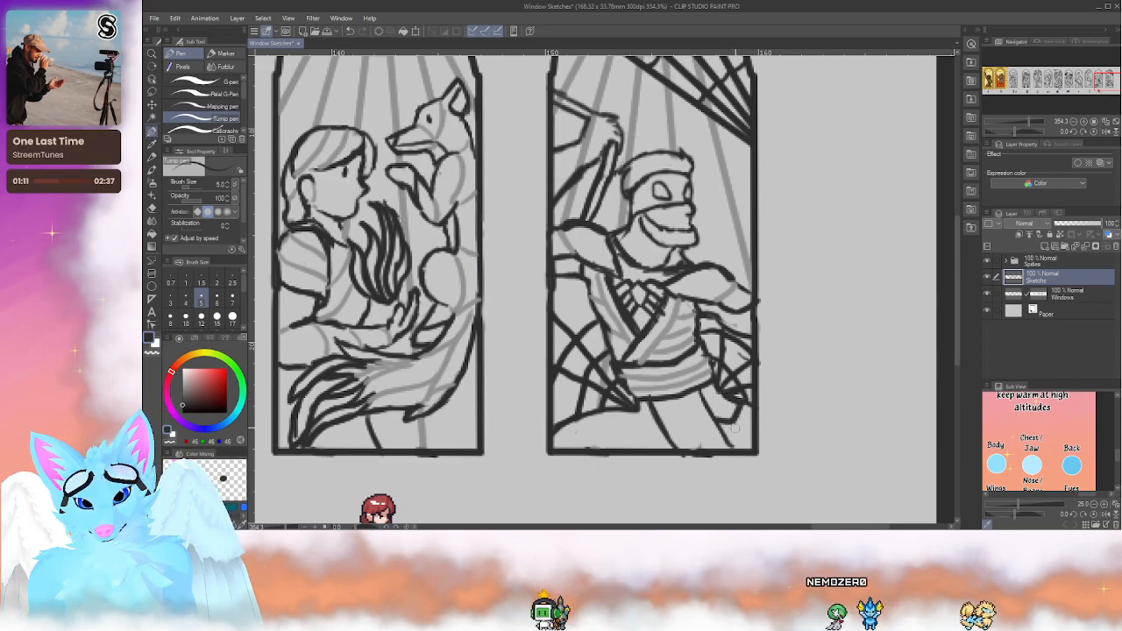
left_click_drag(727, 425, 765, 439)
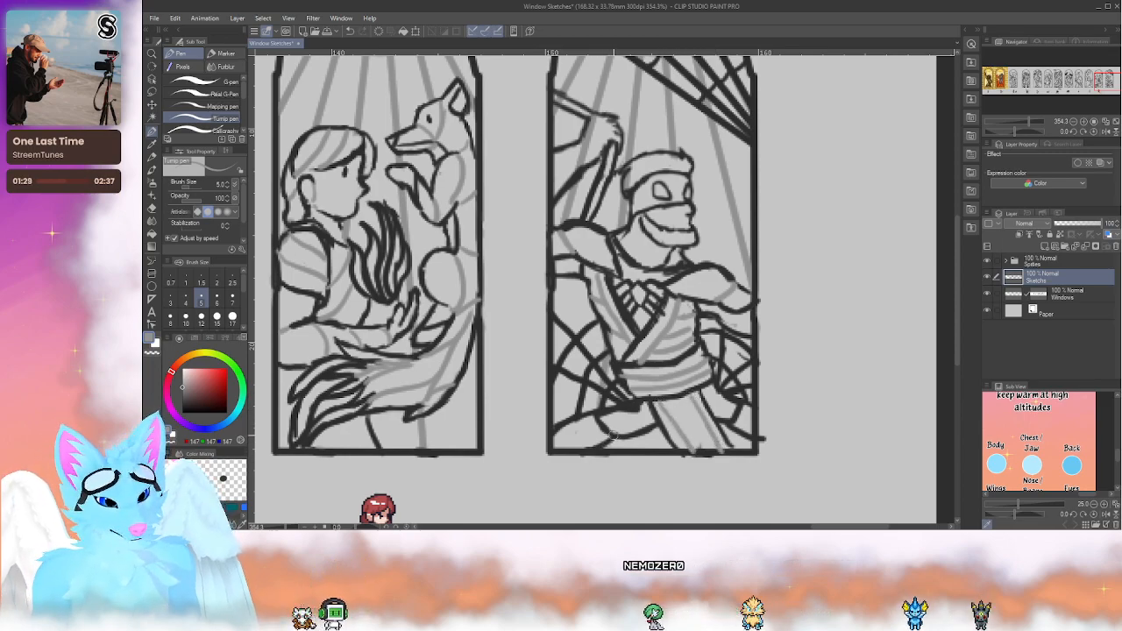
key("e")
key("p")
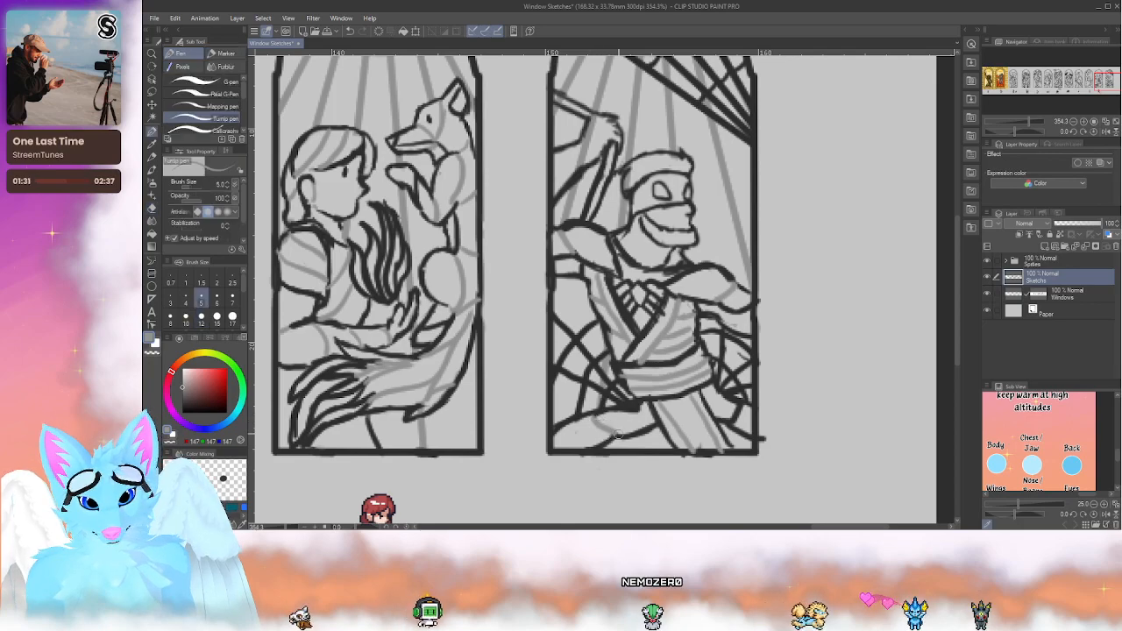
key("e")
key("p")
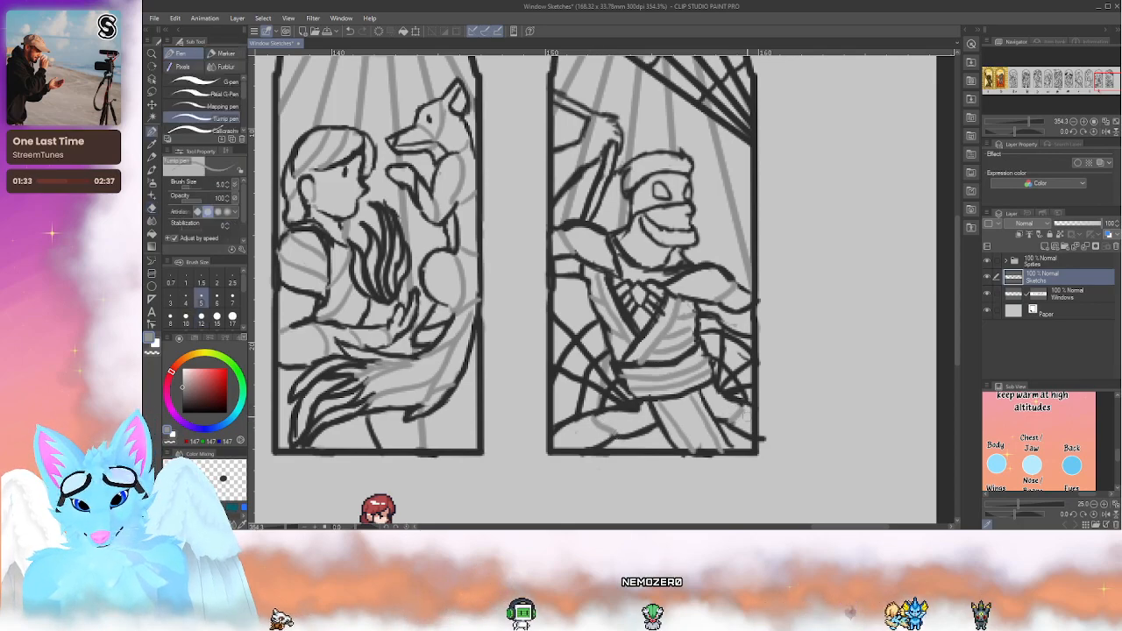
Step: Review the finished row of window sketches at a smaller scale and save the Window Sketches file
scroll(734, 346, "down", 6)
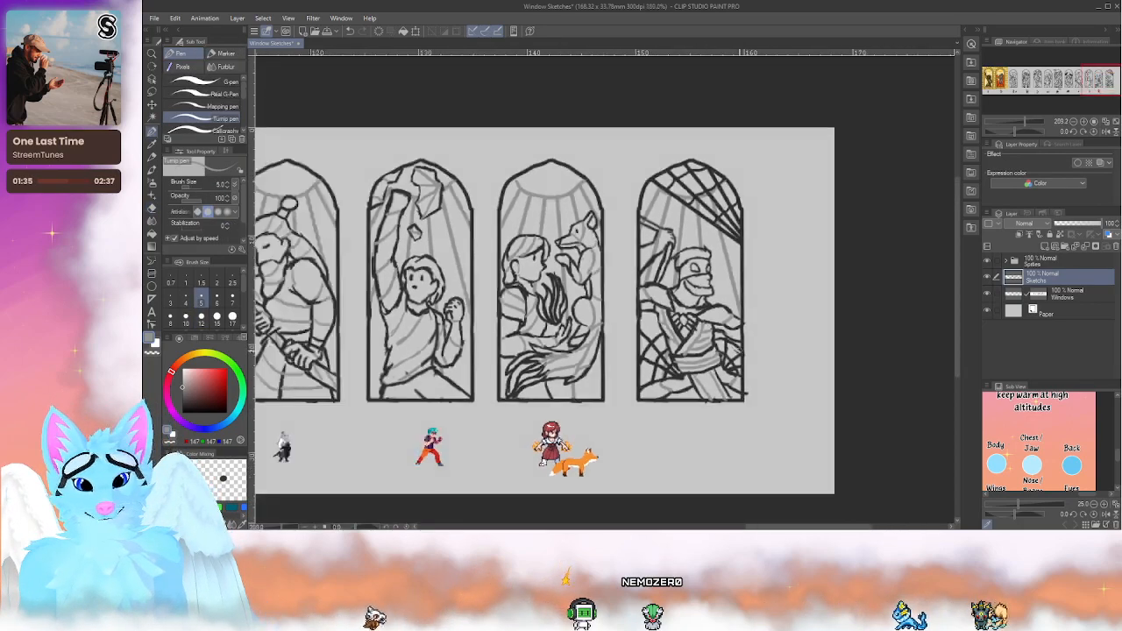
scroll(452, 298, "up", 1)
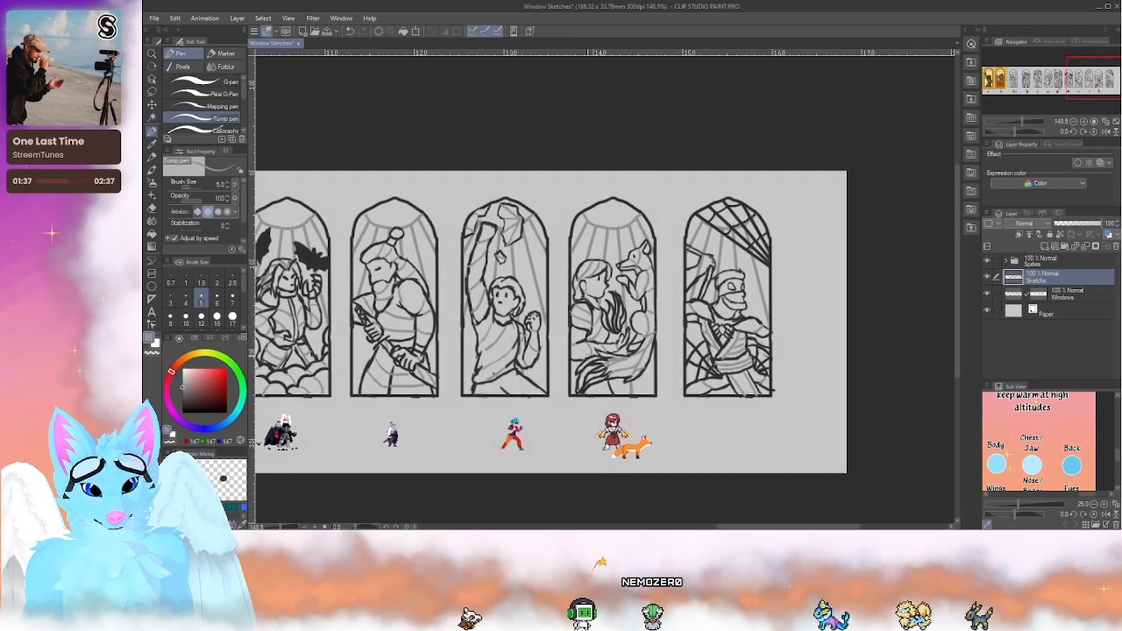
scroll(859, 315, "up", 1)
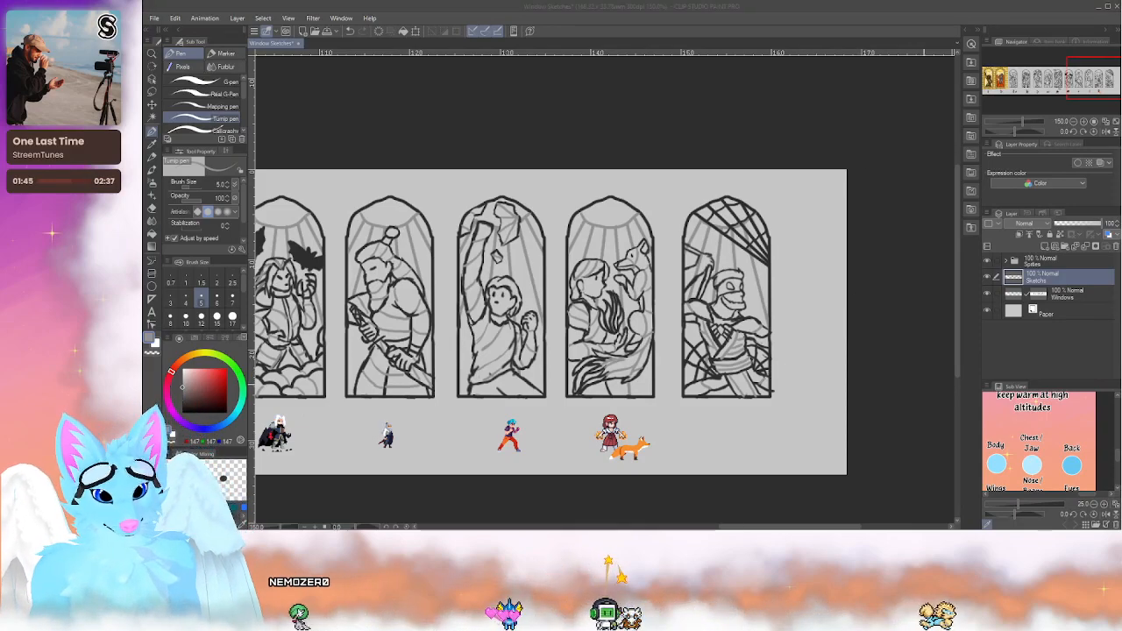
left_click(923, 384)
key("shift")
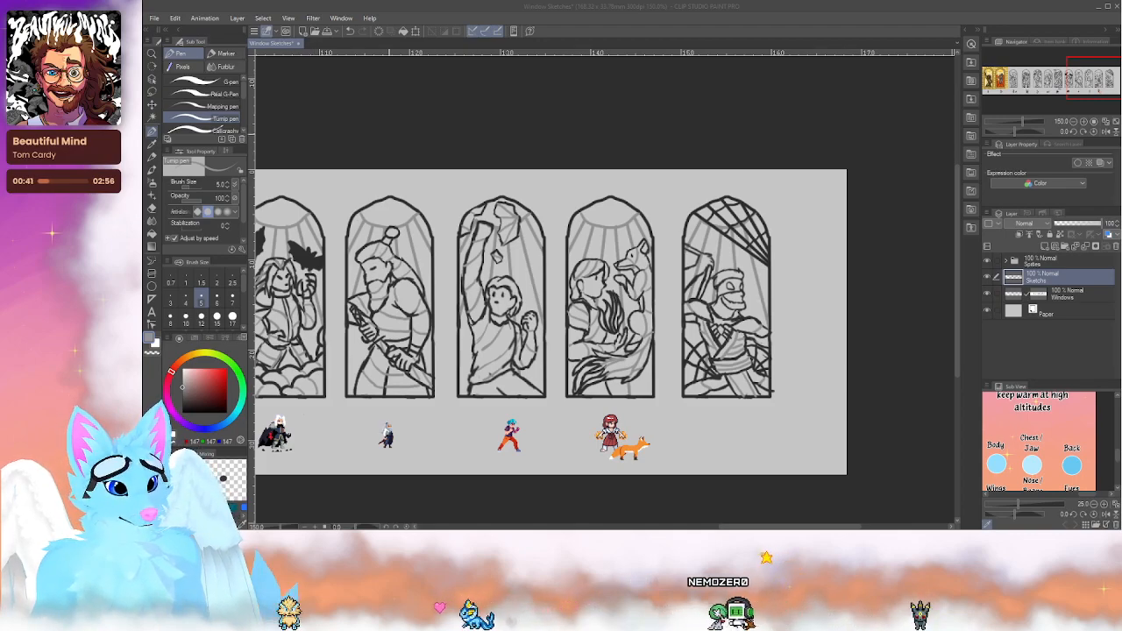
key("ctrl+s")
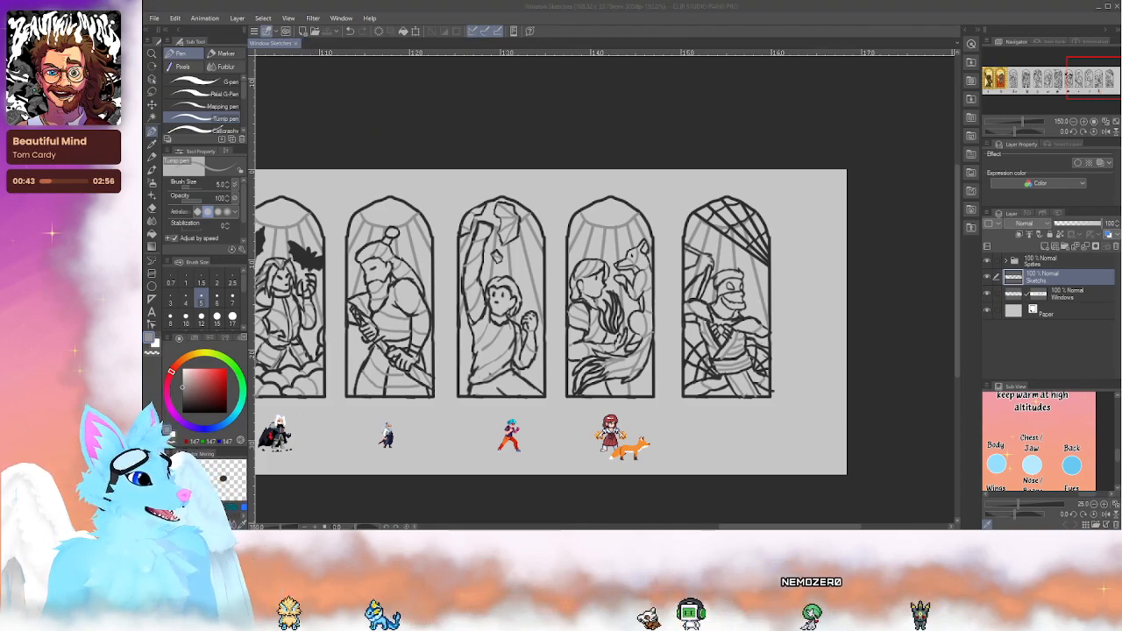
Step: Switch to the Level 5 temple sprite in Aseprite, collapse the Swordsman group and hide the Spearwoman Window group
key("alt+Tab")
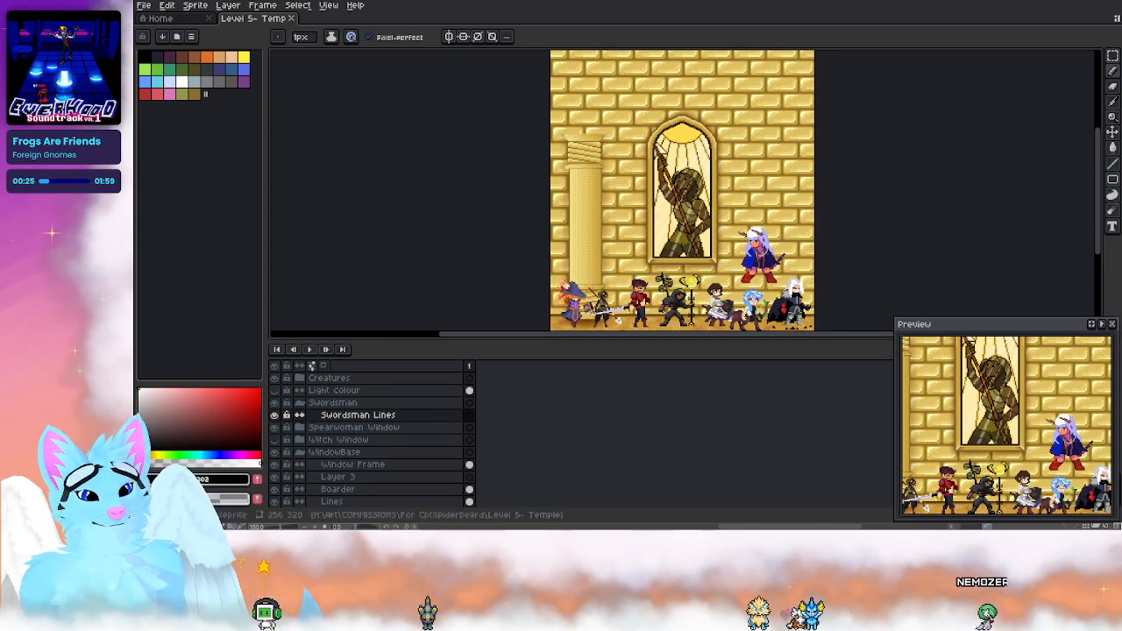
left_click(304, 403)
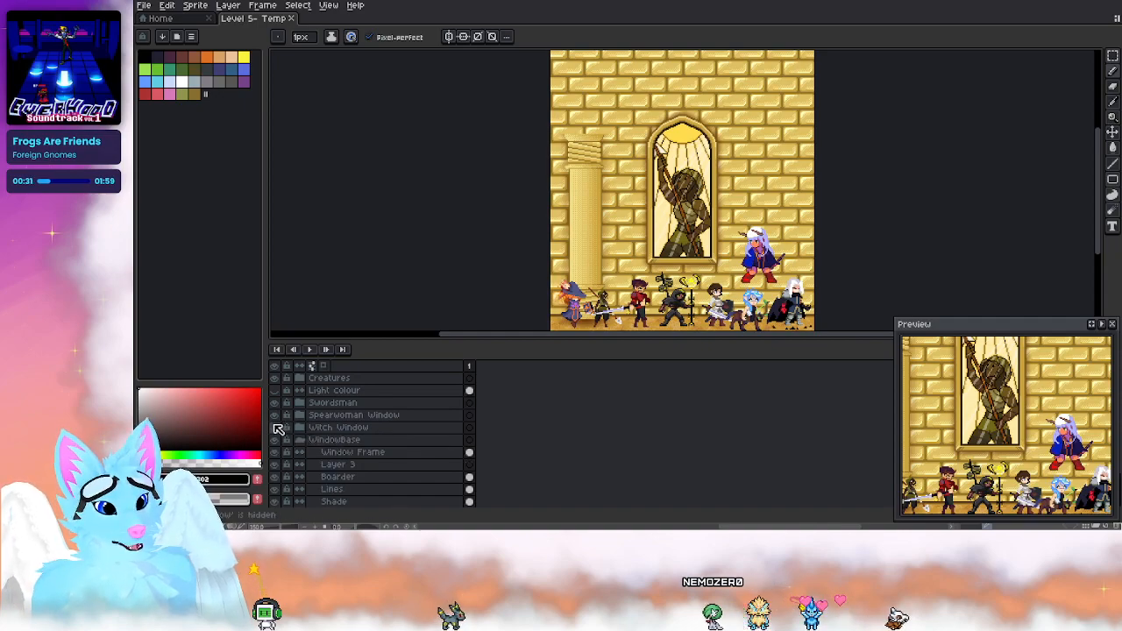
left_click(276, 415)
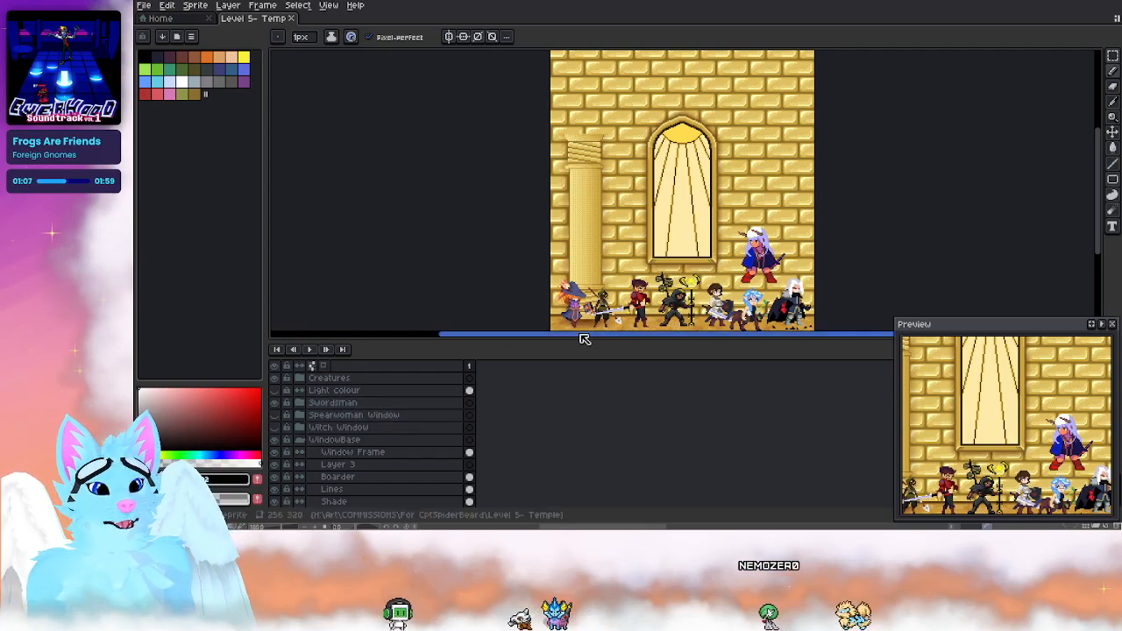
Step: Paste the swordsman window sketch into the Swordsman Lines layer, scale it to about 79 x 168 pixels and place it over the temple window
left_click(301, 402)
left_click(348, 419)
key("ctrl+v")
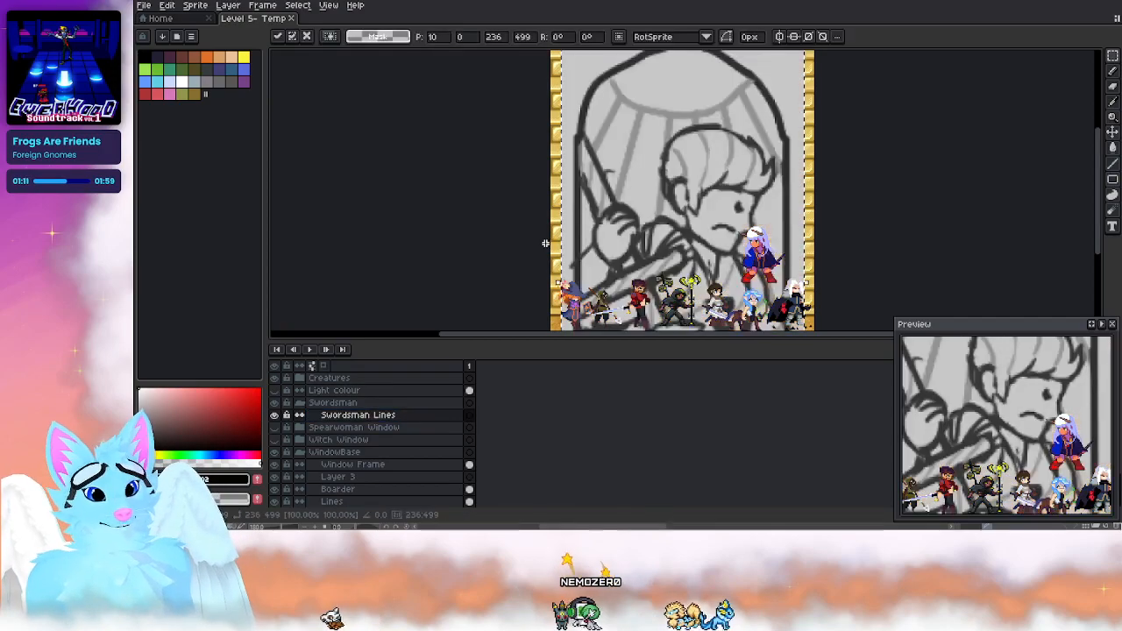
scroll(548, 250, "down", 5)
left_click_drag(625, 255, 615, 203)
left_click_drag(619, 230, 595, 197)
scroll(588, 164, "up", 5)
scroll(465, 136, "down", 2)
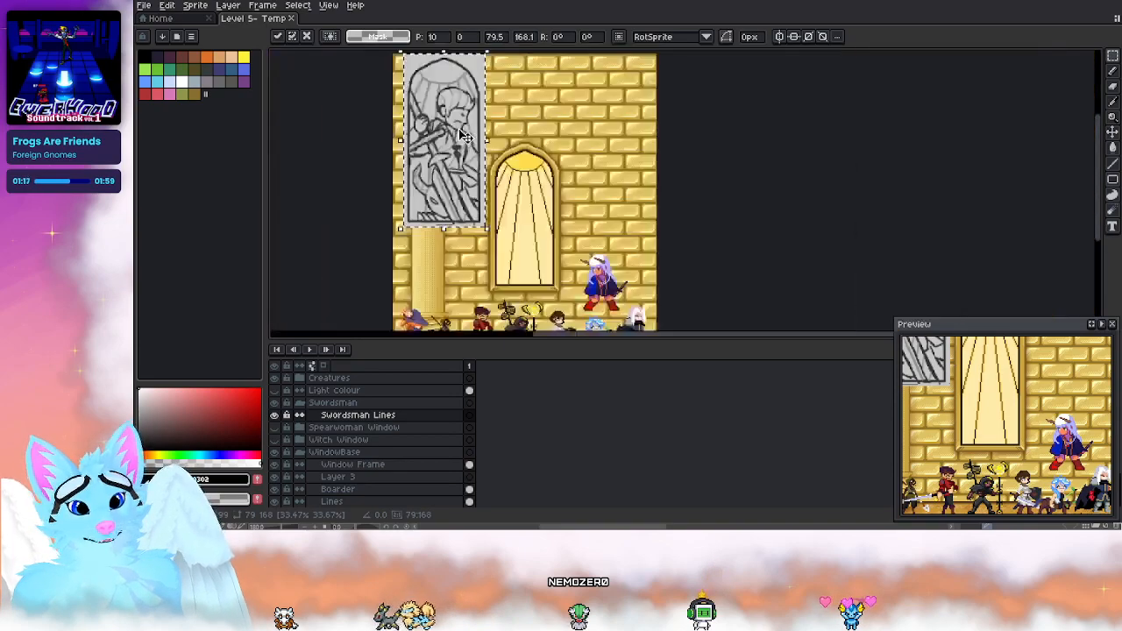
left_click_drag(468, 154, 549, 228)
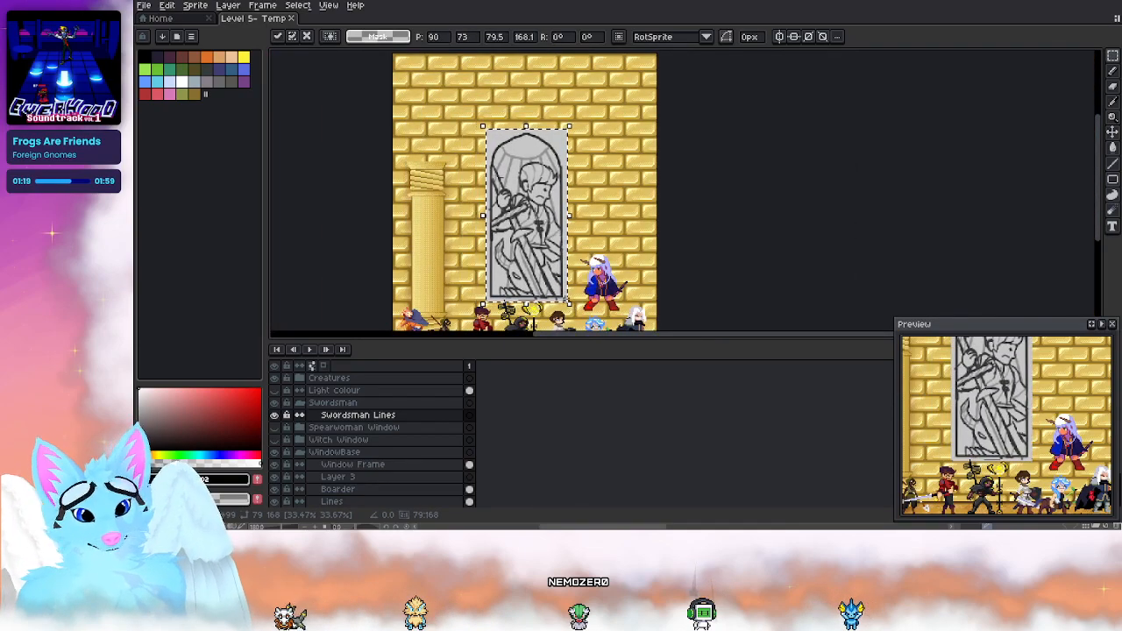
Step: Rename the Swordsman Lines layer to "Swordsman Sketch" and set its opacity to 68%
right_click(379, 417)
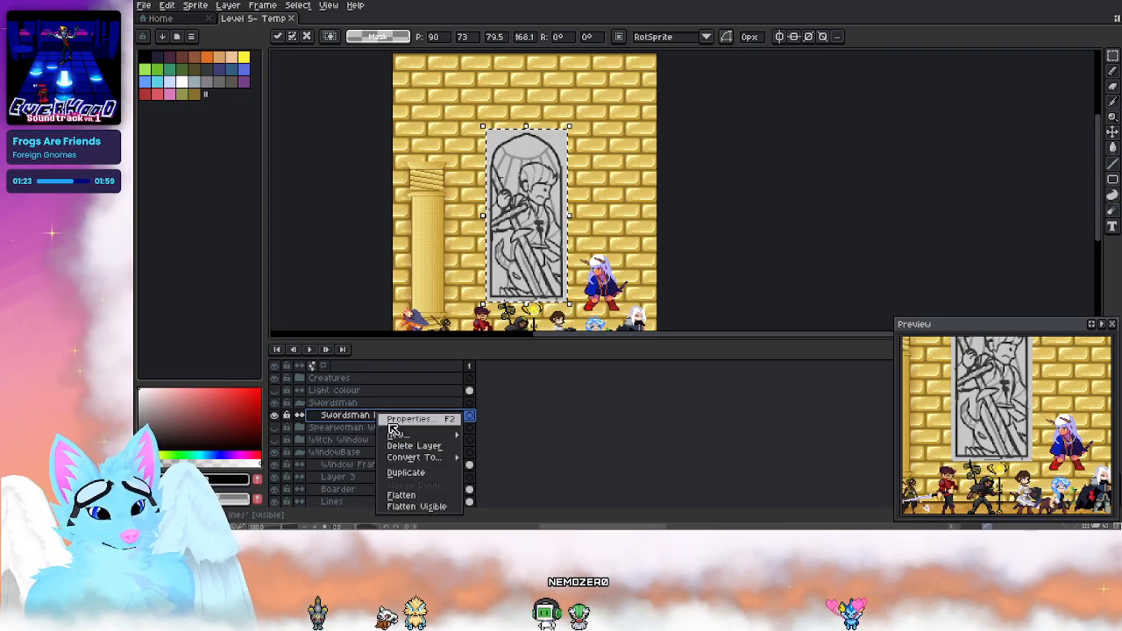
mouse_move(427, 437)
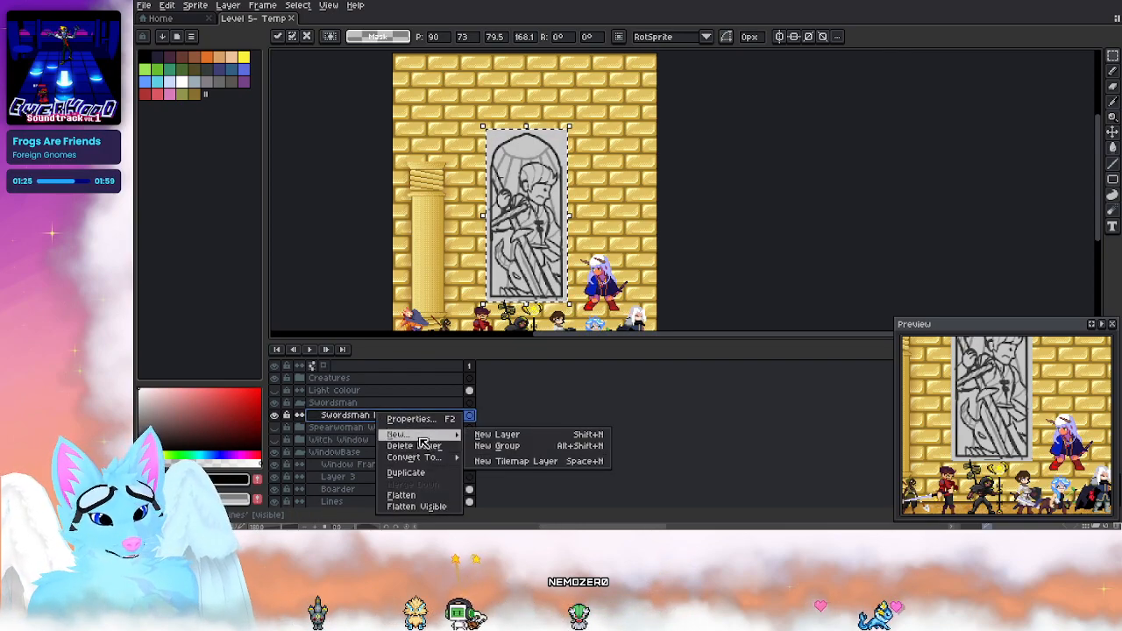
left_click(371, 418)
double_click(407, 422)
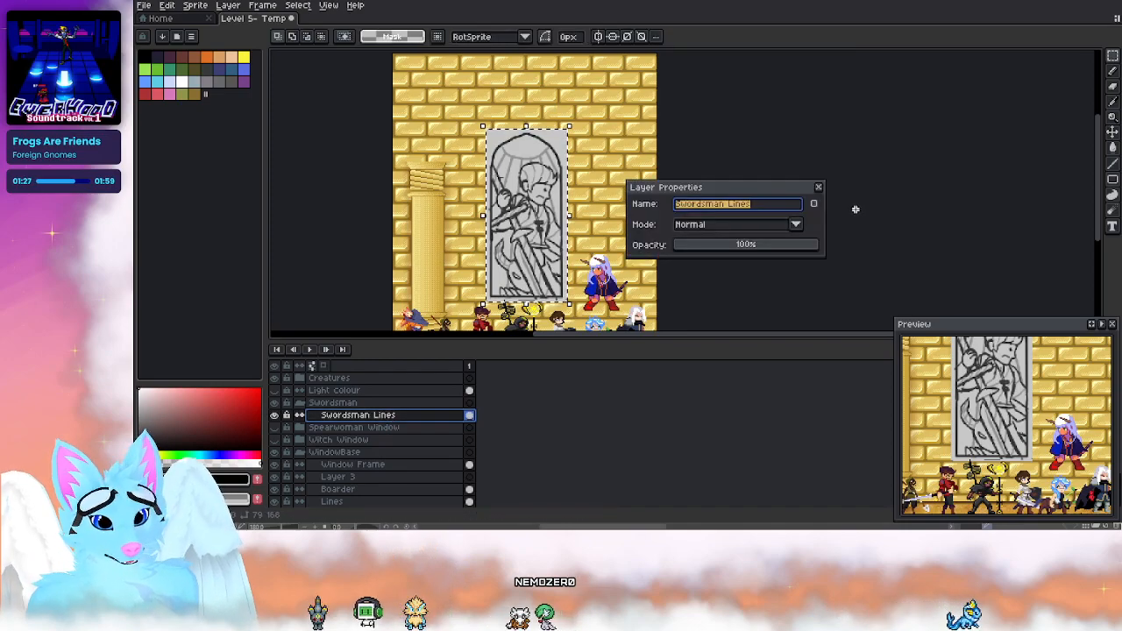
key("BackSpace")
key("BackSpace")
key("BackSpace")
key("BackSpace")
key("BackSpace")
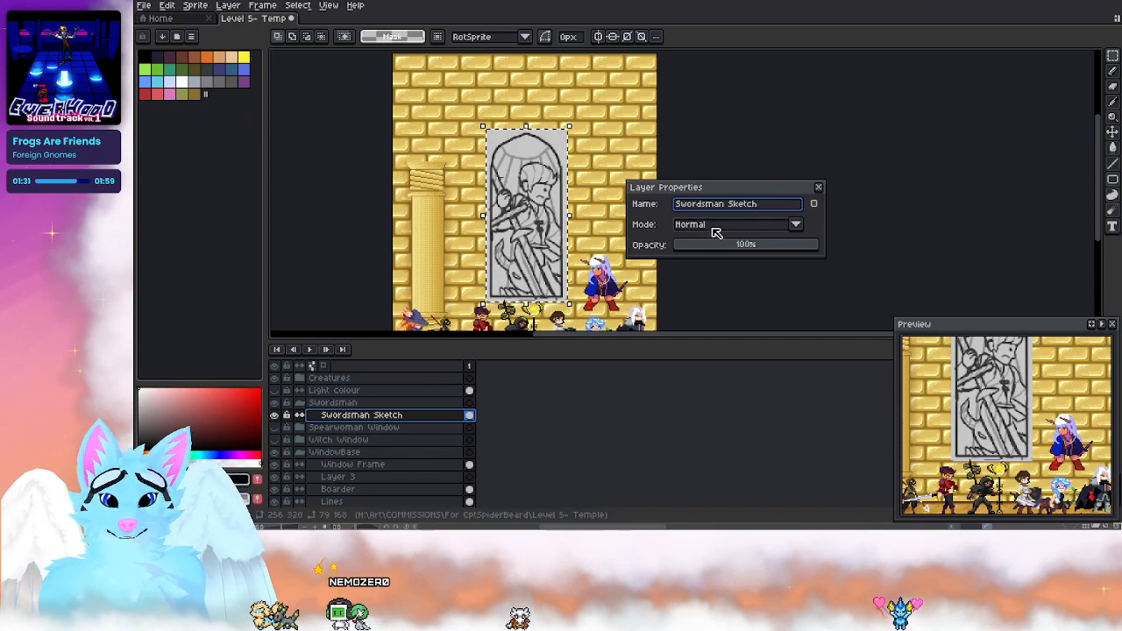
left_click_drag(777, 251, 768, 250)
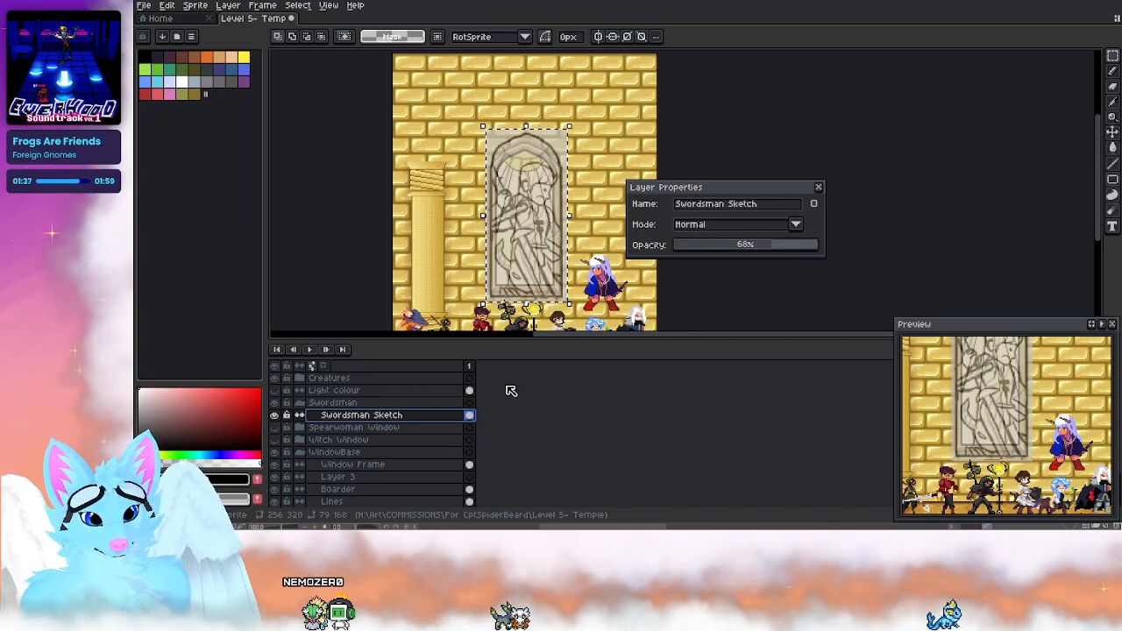
left_click(820, 188)
Step: Shrink the pasted sketch to about 70 x 149 pixels, reposition it over the temple window and apply the transformation
scroll(566, 304, "up", 5)
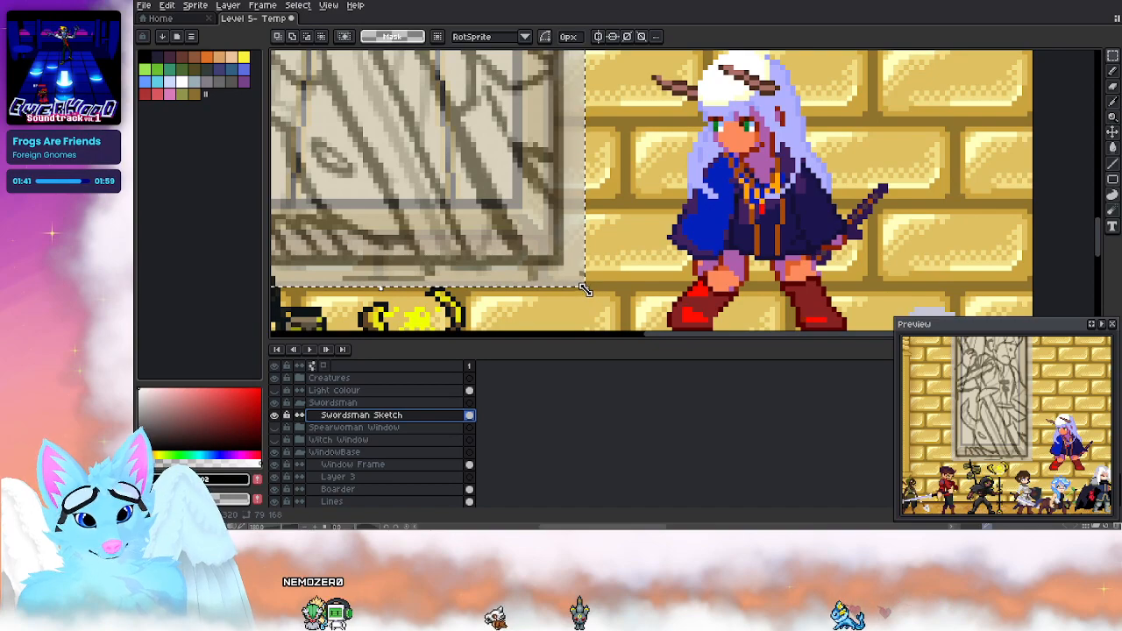
mouse_move(586, 290)
left_mouse_down()
mouse_move(546, 234)
mouse_move(492, 219)
left_mouse_up()
scroll(560, 227, "down", 5)
scroll(560, 211, "up", 3)
scroll(557, 176, "down", 2)
scroll(554, 146, "up", 2)
scroll(554, 146, "down", 3)
scroll(554, 167, "up", 3)
left_click_drag(560, 179, 570, 205)
scroll(570, 204, "down", 3)
scroll(571, 175, "up", 3)
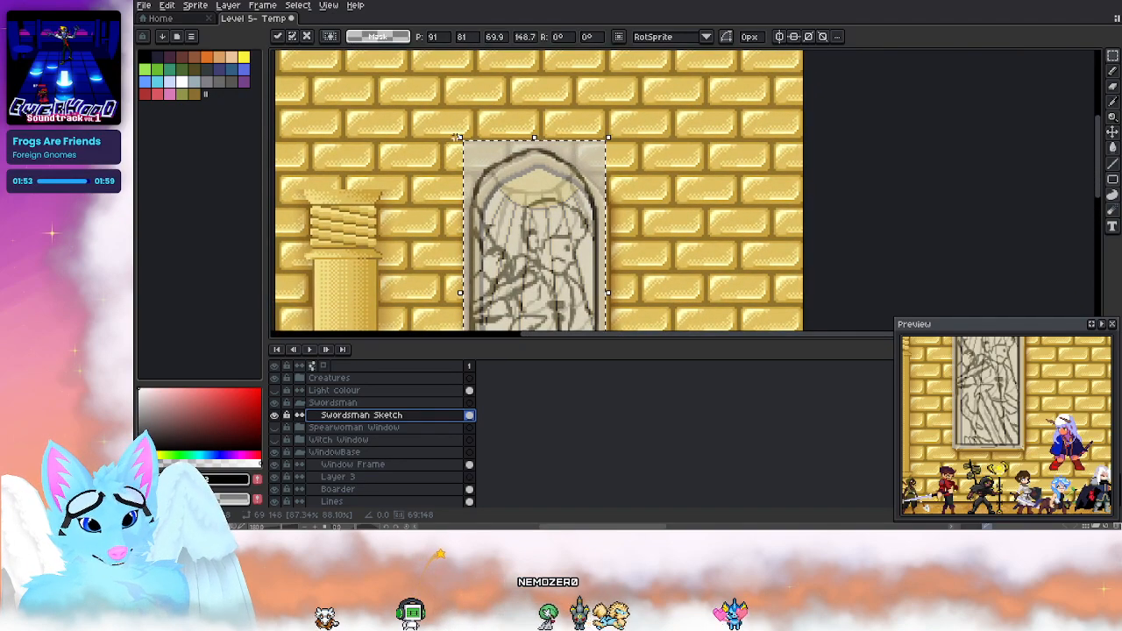
key("Return")
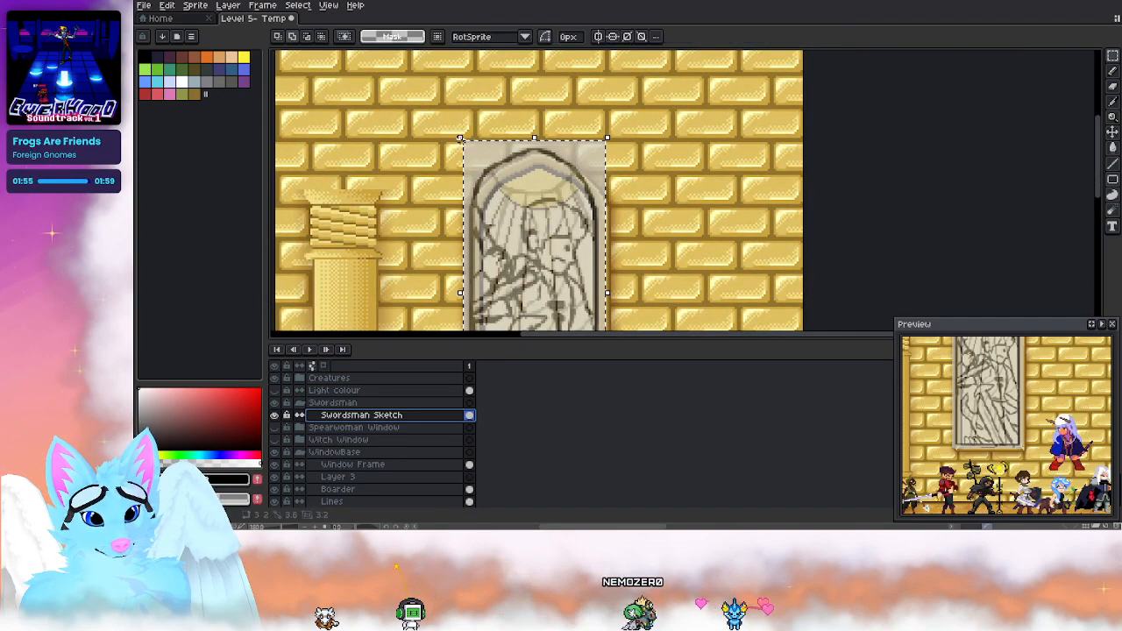
Step: Scale the sketch down to about 65 x 139 pixels so its arch fits the window frame, and clear the selection
mouse_move(478, 151)
left_mouse_down()
mouse_move(461, 143)
mouse_move(491, 158)
left_mouse_up()
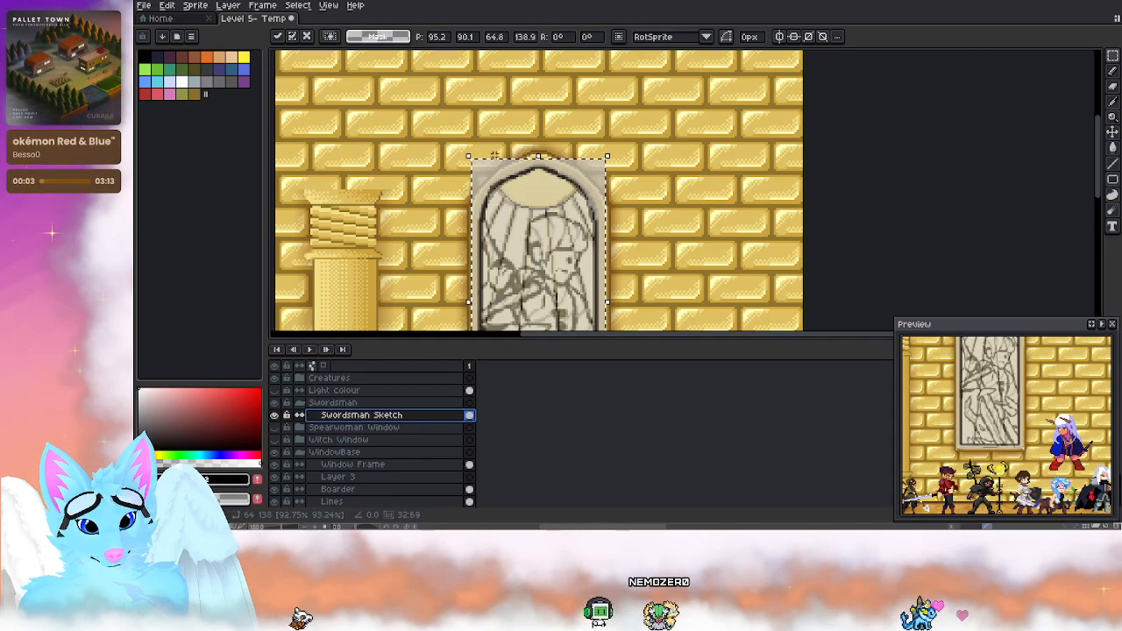
scroll(507, 174, "down", 2)
scroll(507, 175, "up", 4)
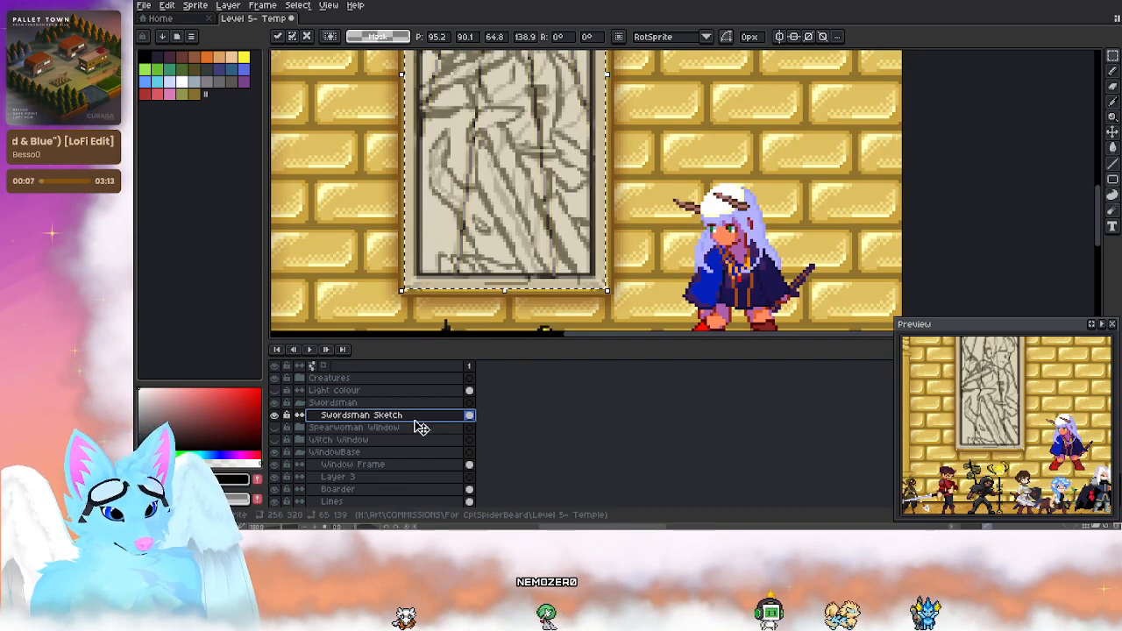
key("ctrl+d")
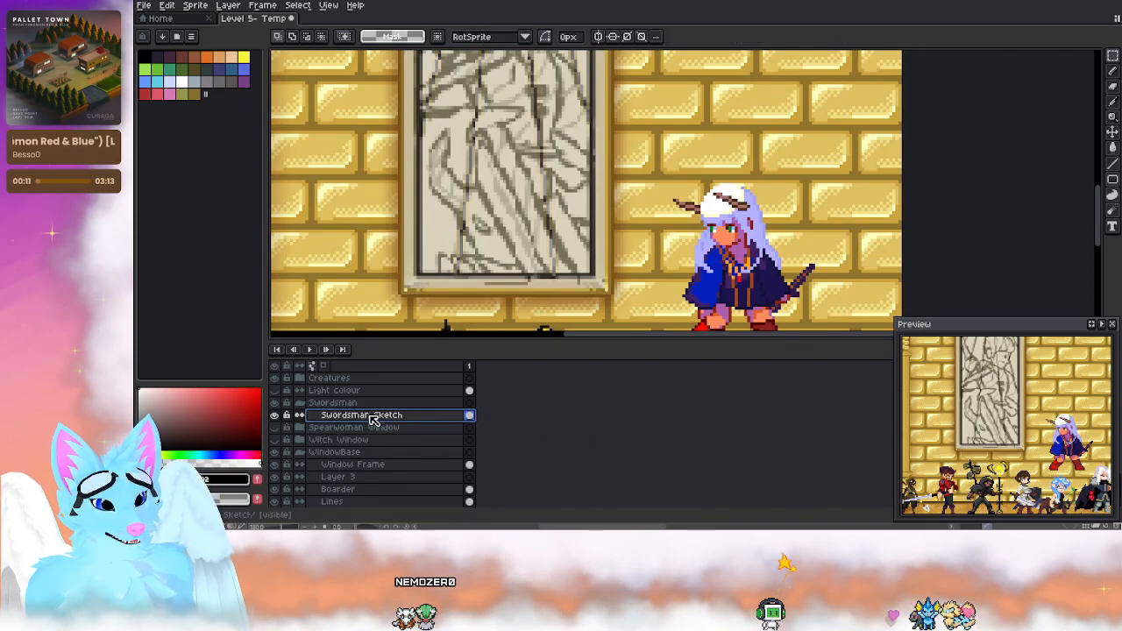
Step: Add a new layer above the Swordsman Sketch layer and name it "Swordsman Lines"
key("shift+n")
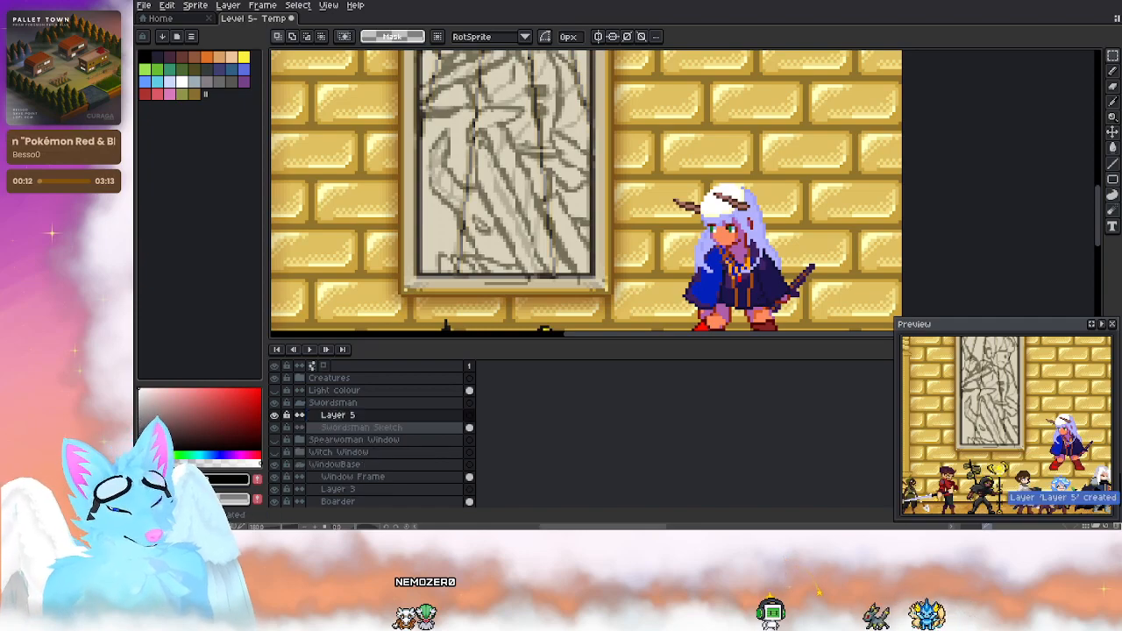
double_click(323, 421)
type("Swordsman")
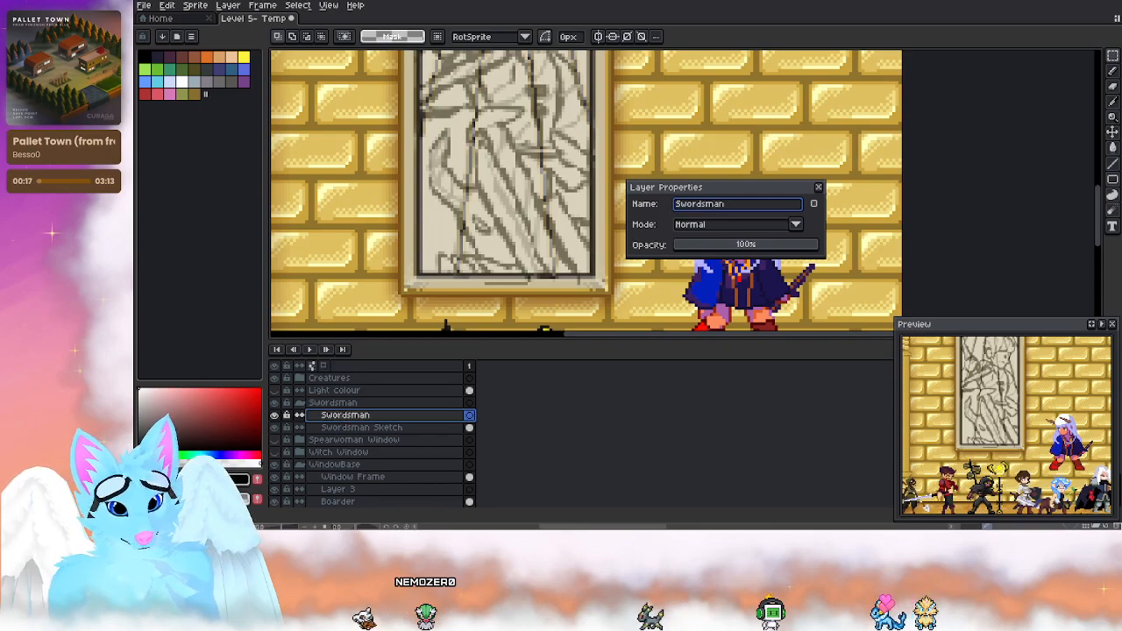
type(" Lines")
key("Return")
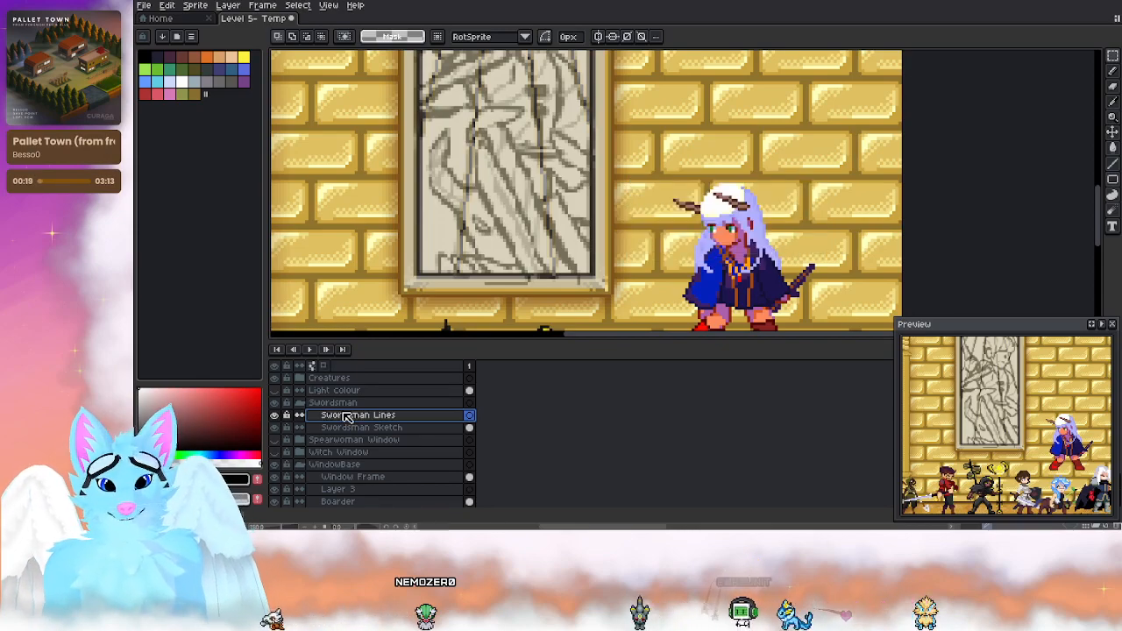
scroll(483, 158, "down", 1)
scroll(483, 158, "down", 1)
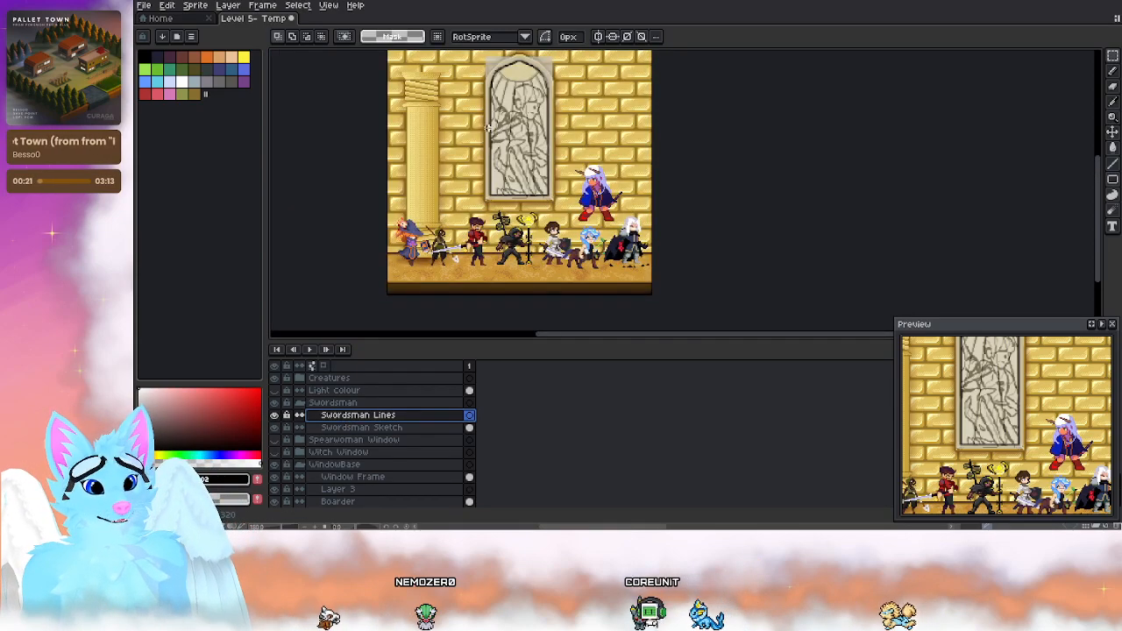
Step: Raise the Swordsman Sketch layer's opacity to 97%
scroll(483, 158, "up", 2)
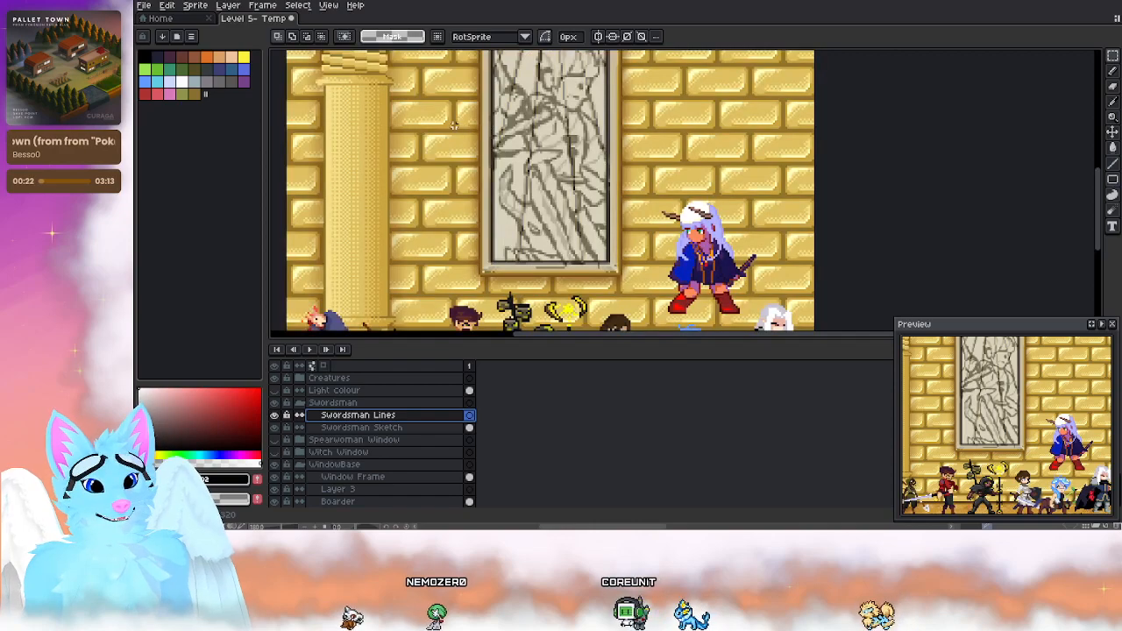
double_click(426, 428)
left_click(803, 247)
left_click_drag(803, 248, 813, 248)
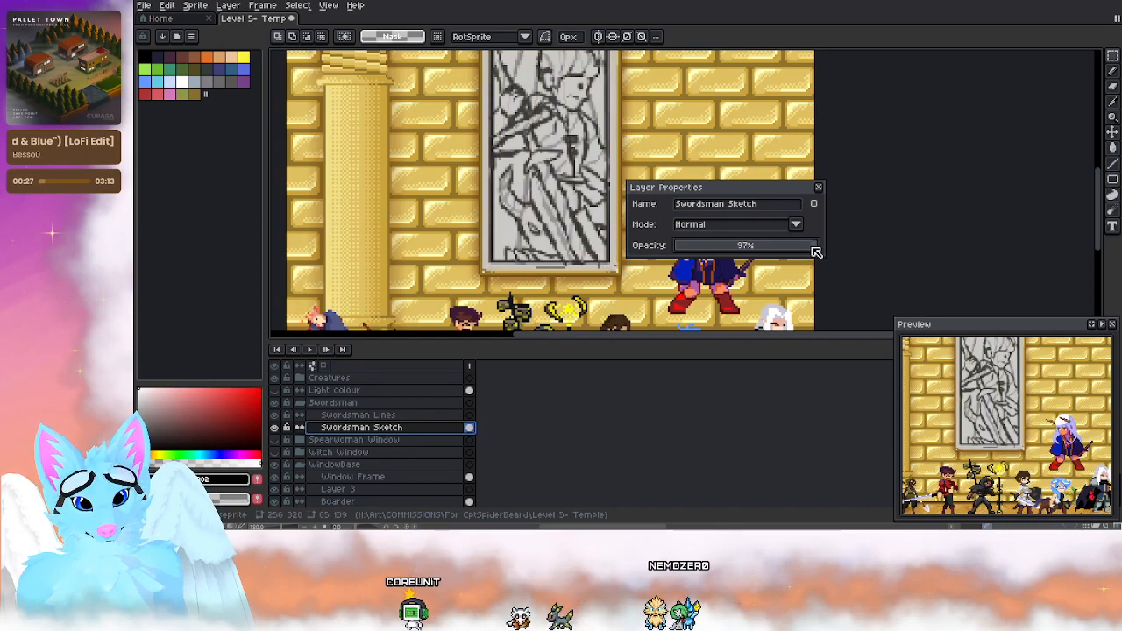
left_click(820, 189)
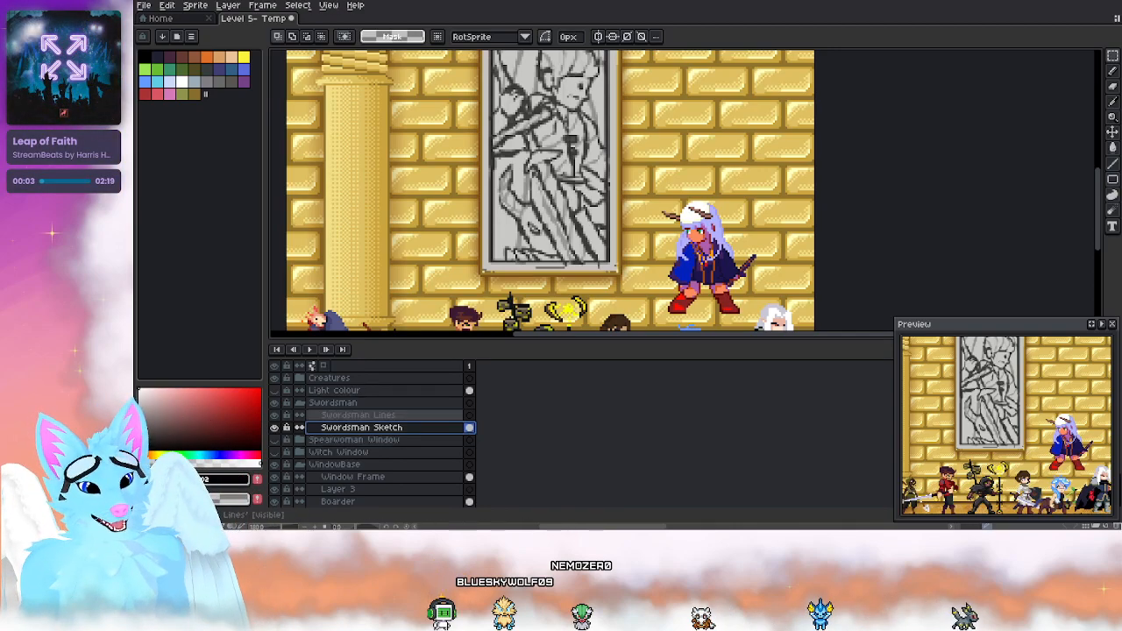
Step: Activate the Swordsman Lines layer, hide the sketch, show and expand the Spearwoman Window group, and examine the spearwoman's outline pixels and colour
left_click(401, 415)
scroll(692, 175, "down", 2)
scroll(553, 175, "up", 2)
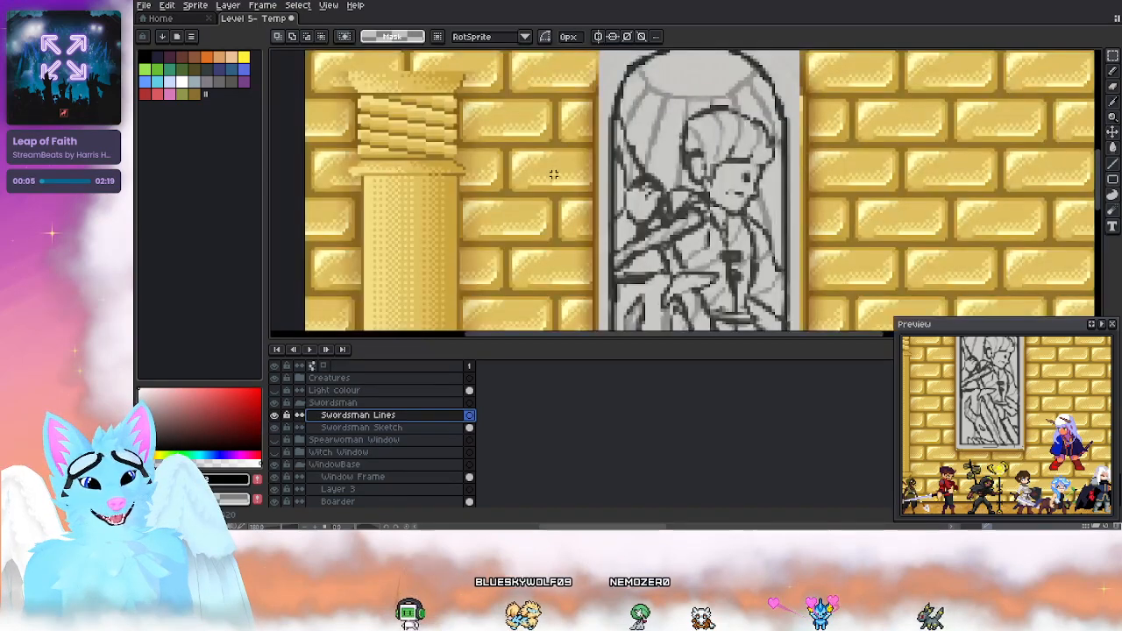
scroll(540, 131, "down", 1)
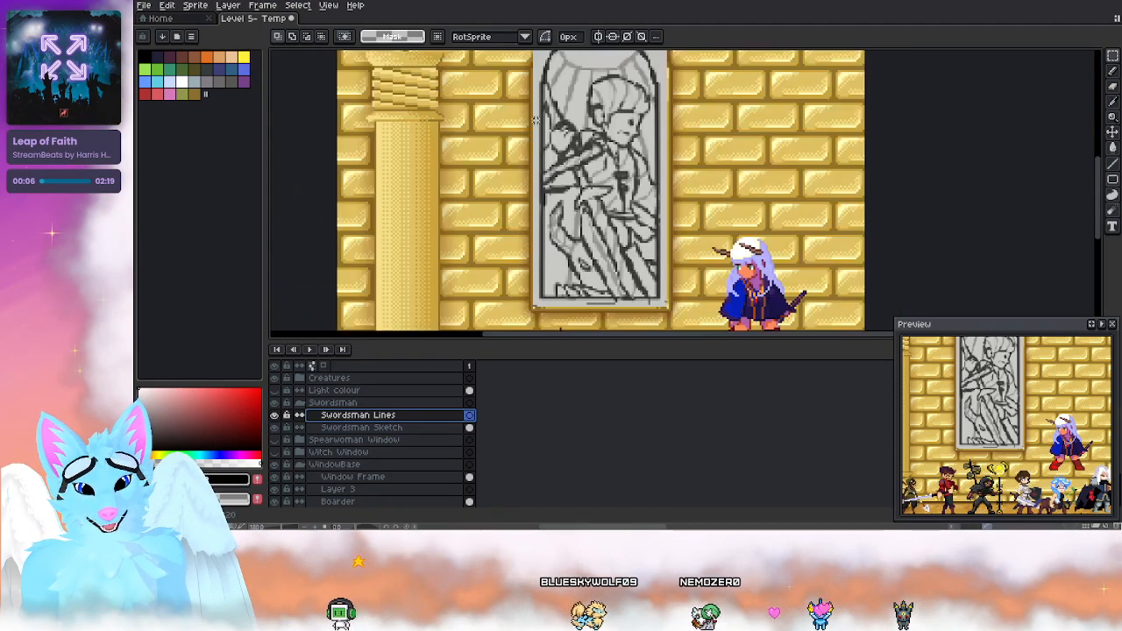
left_click(276, 415)
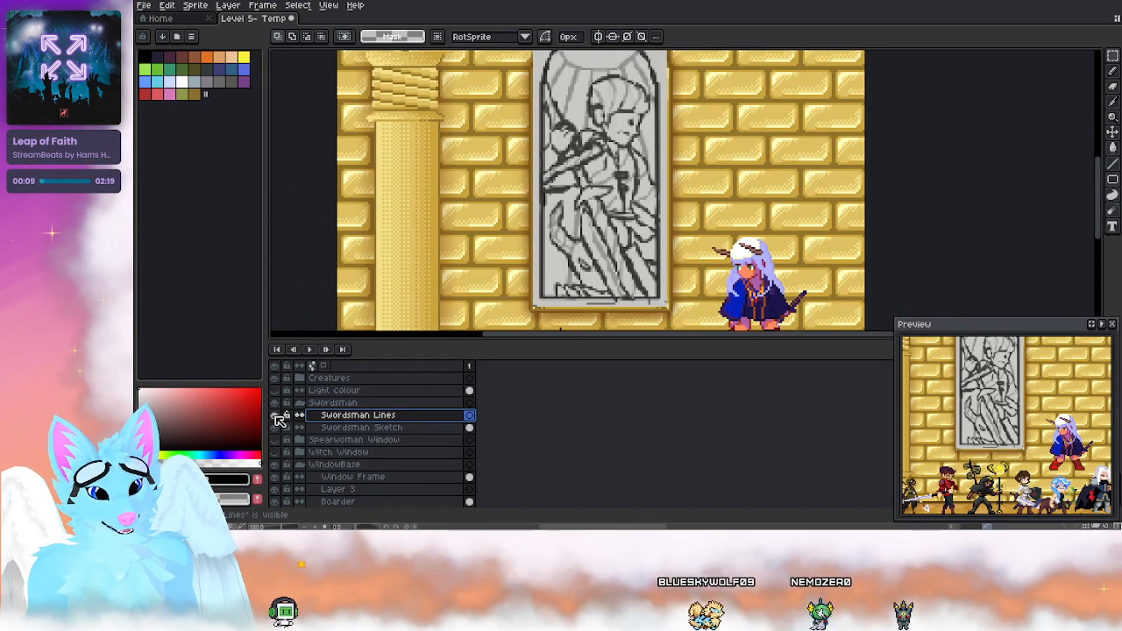
left_click(277, 447)
left_click(278, 450)
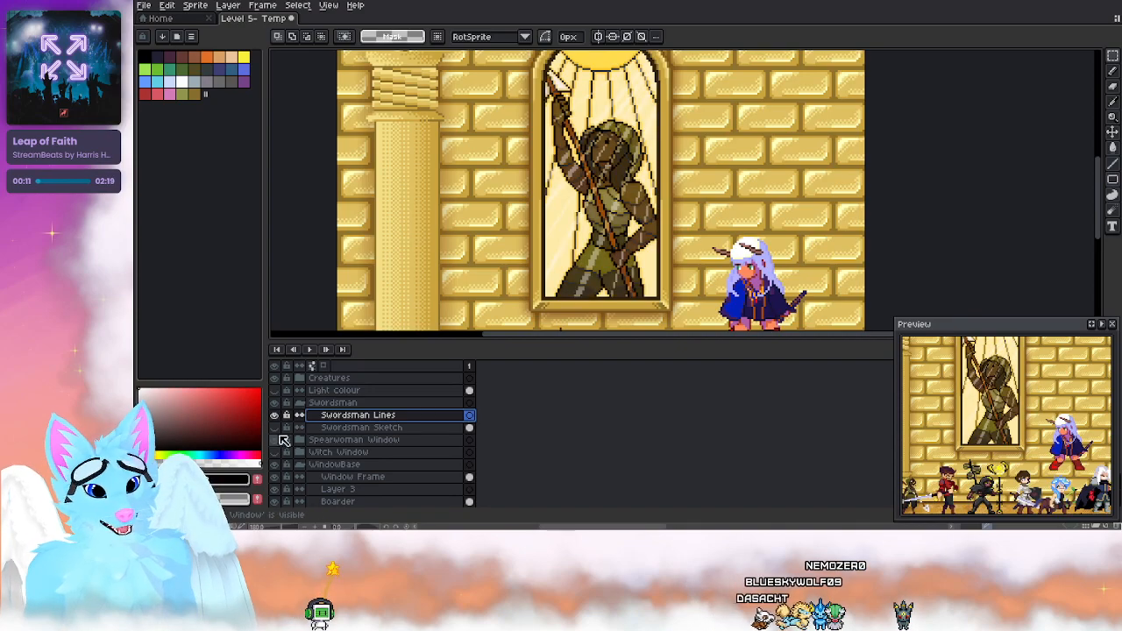
left_click(300, 439)
scroll(295, 451, "down", 1)
scroll(582, 169, "up", 5)
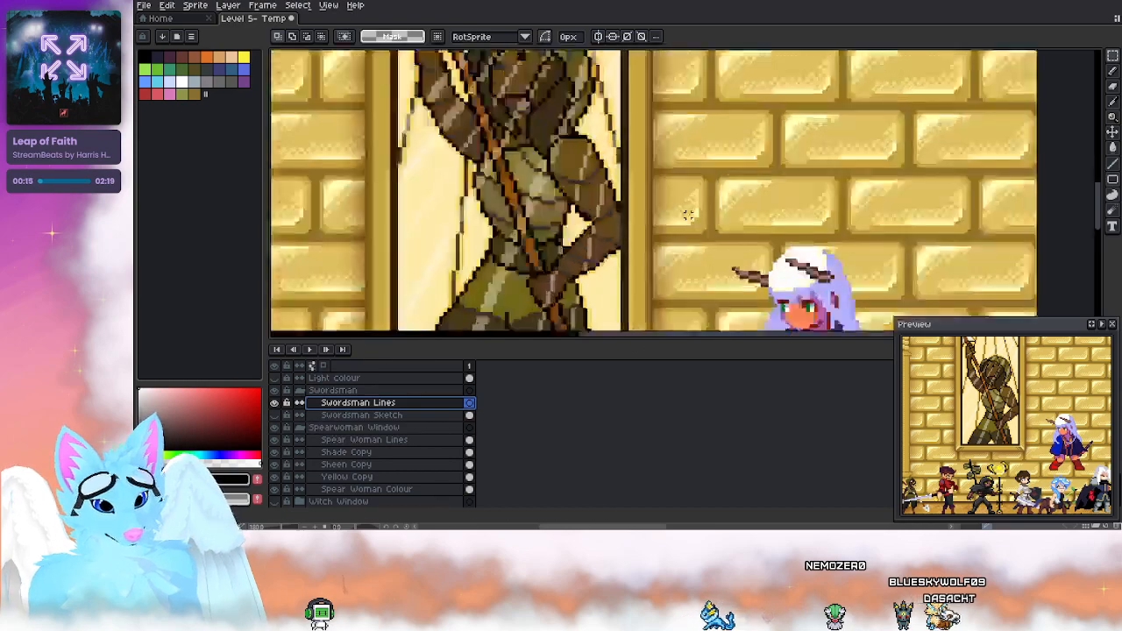
key("i")
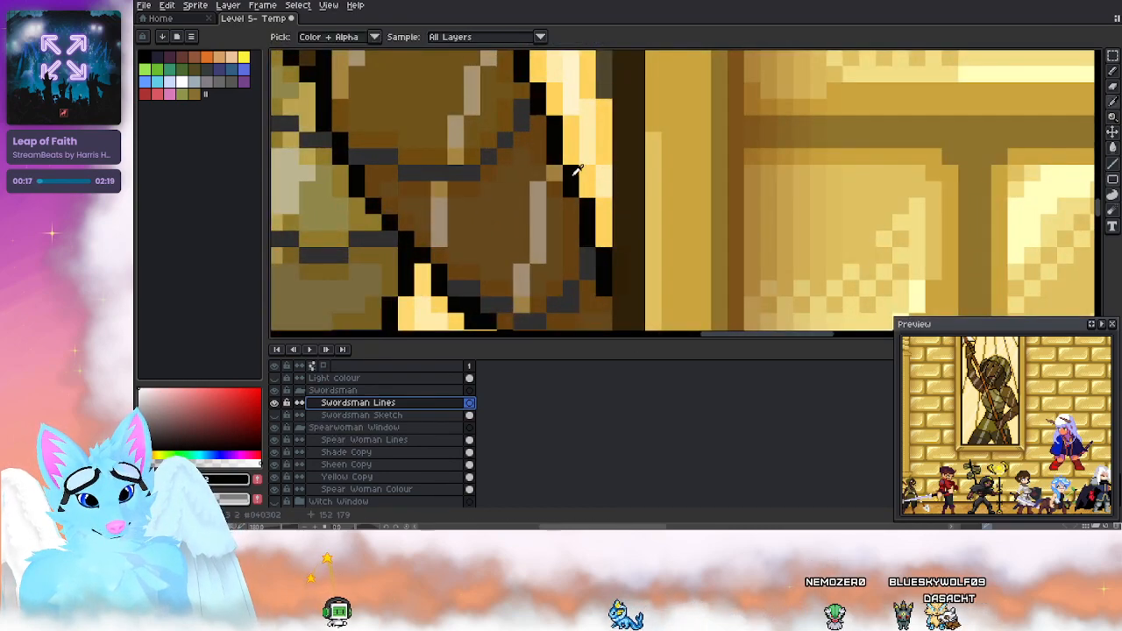
key("m")
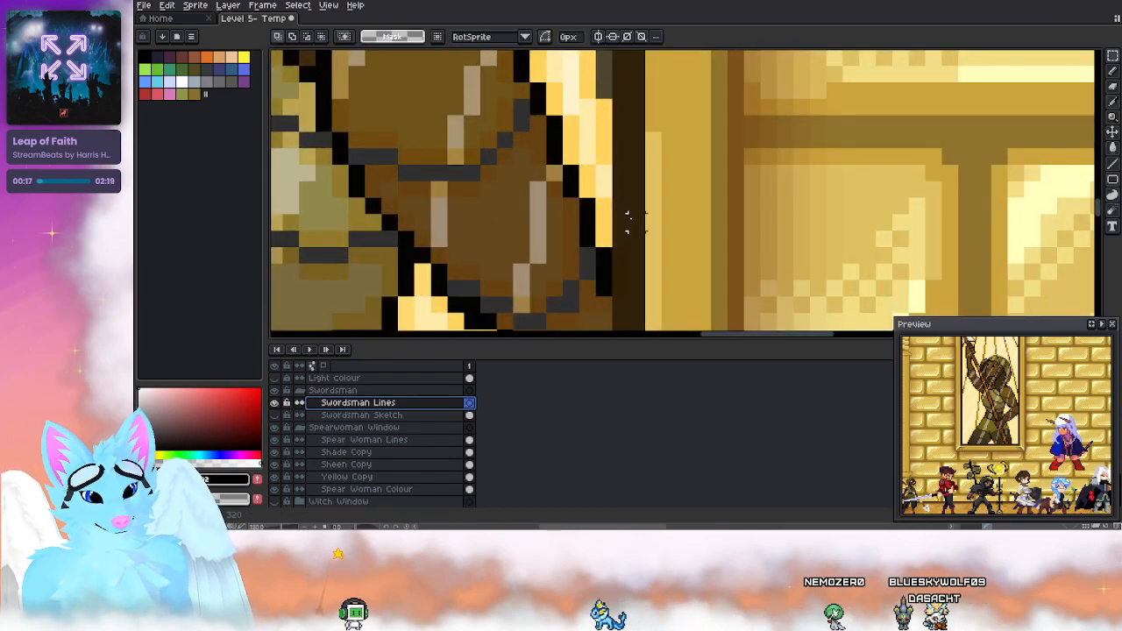
Step: Hide the Spearwoman Window group and show the Swordsman Sketch layer again
left_click(275, 428)
scroll(663, 228, "down", 5)
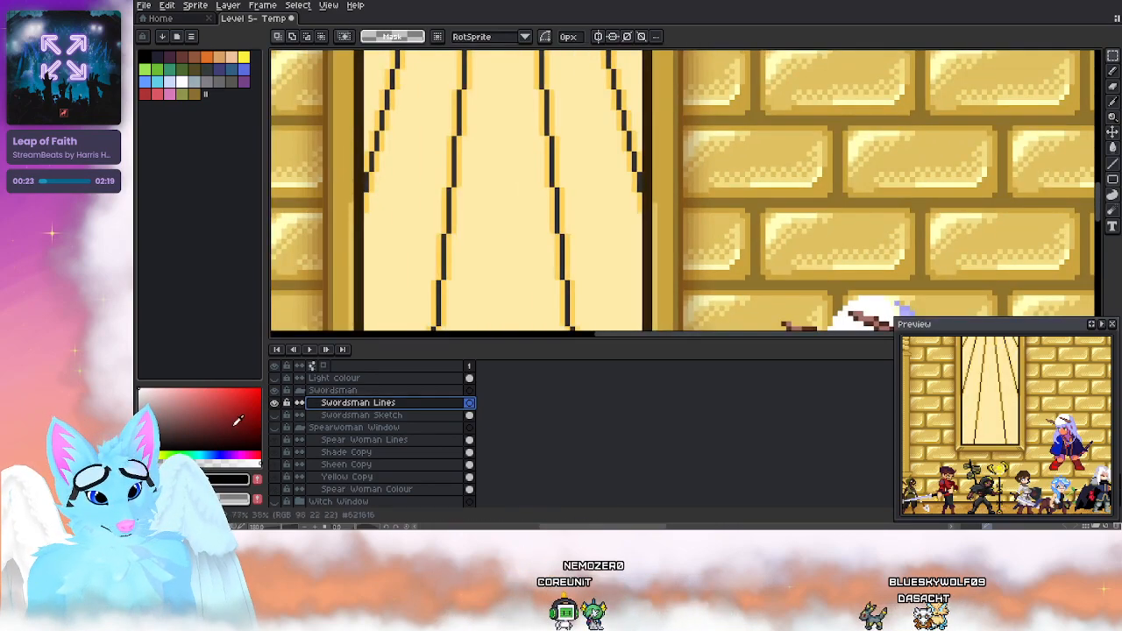
left_click(275, 417)
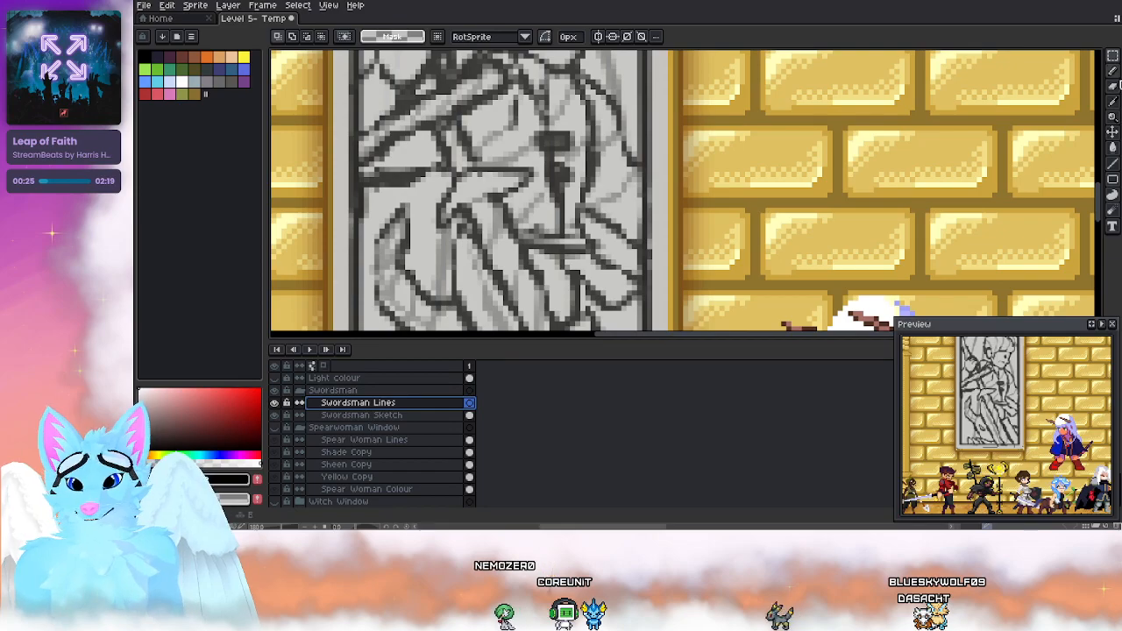
left_click(1113, 71)
scroll(1026, 170, "down", 3)
scroll(750, 85, "up", 3)
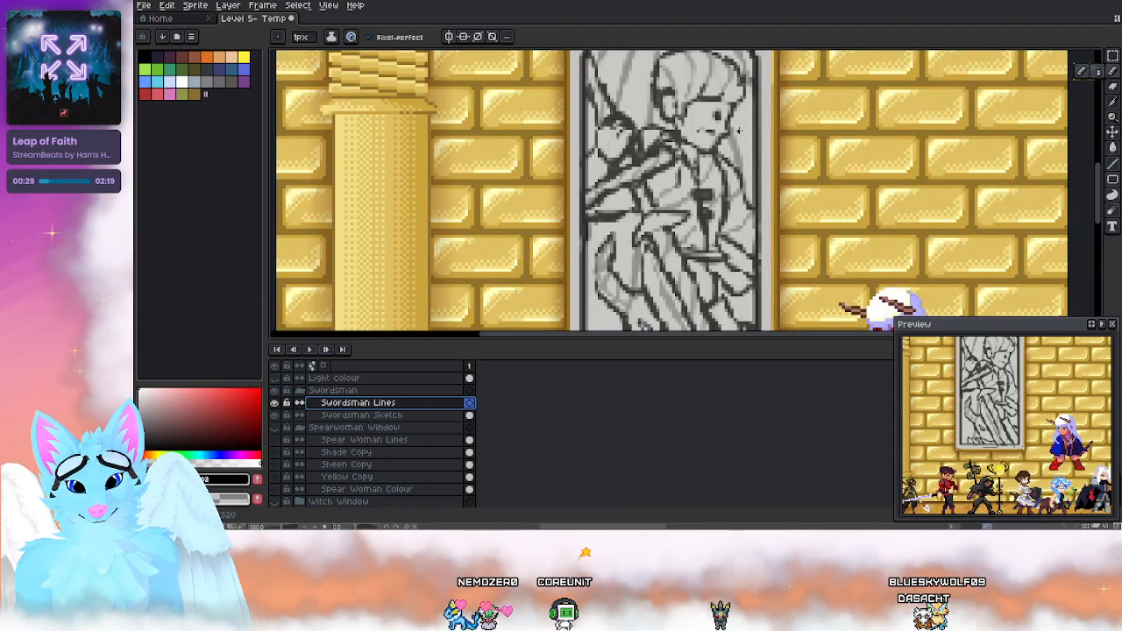
scroll(739, 131, "down", 1)
scroll(702, 193, "up", 2)
scroll(685, 248, "up", 1)
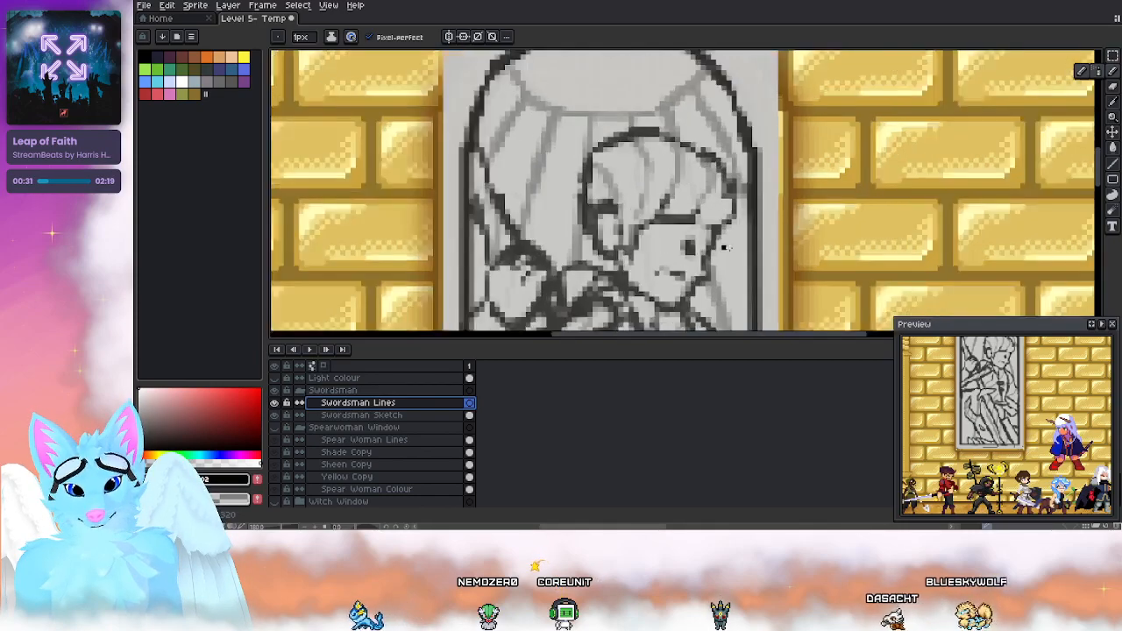
key("shift+l")
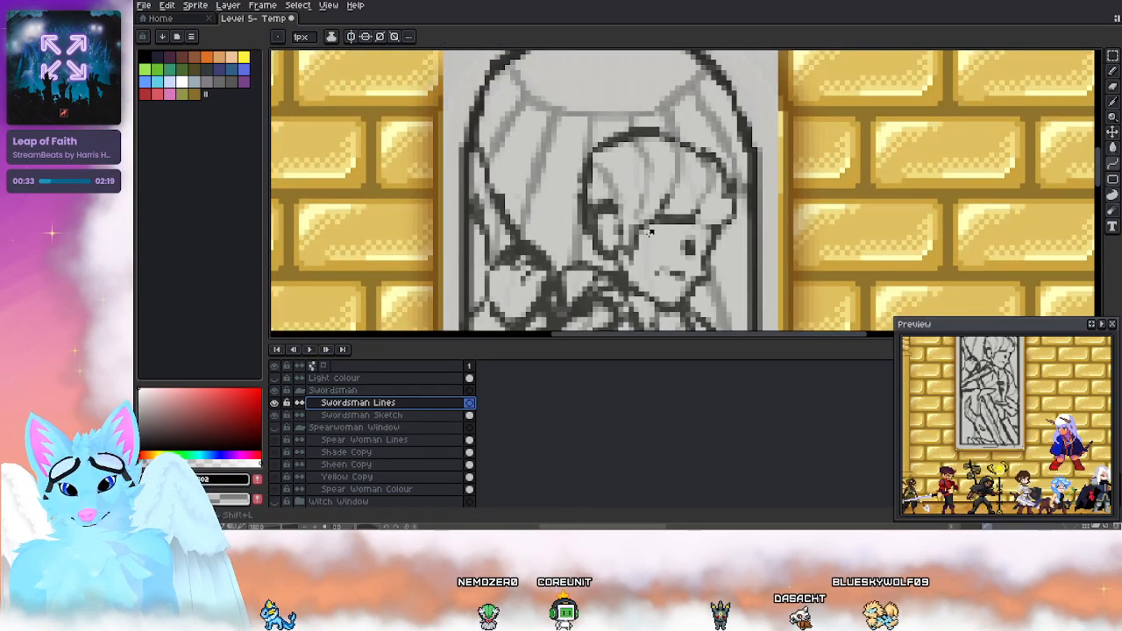
scroll(644, 235, "down", 5)
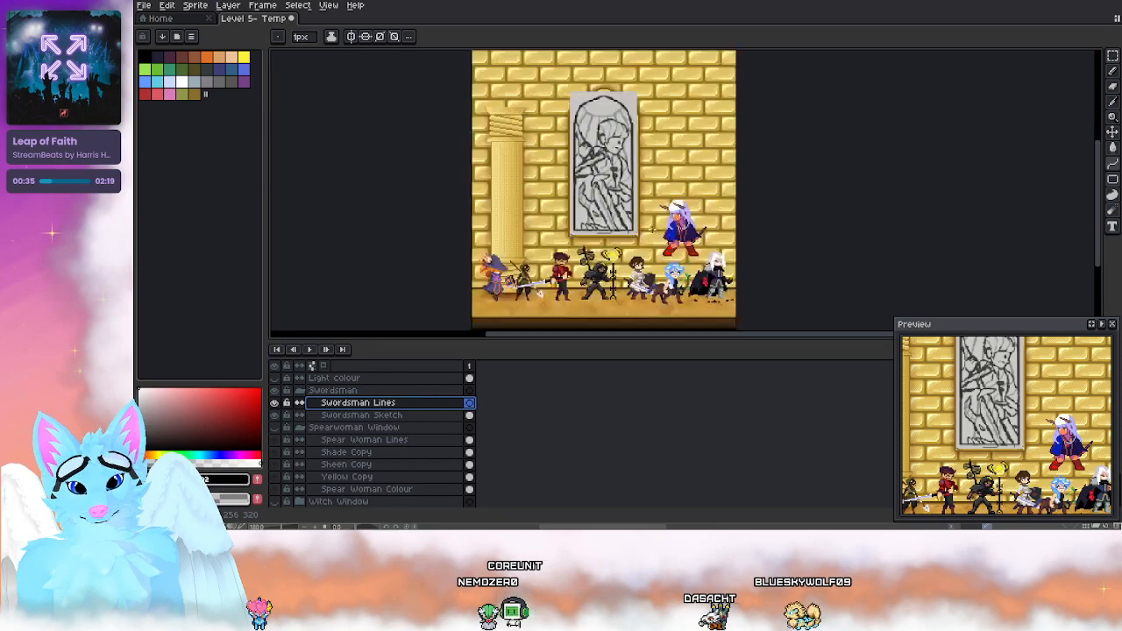
scroll(649, 228, "up", 2)
scroll(666, 233, "down", 1)
scroll(666, 233, "up", 1)
scroll(666, 232, "down", 2)
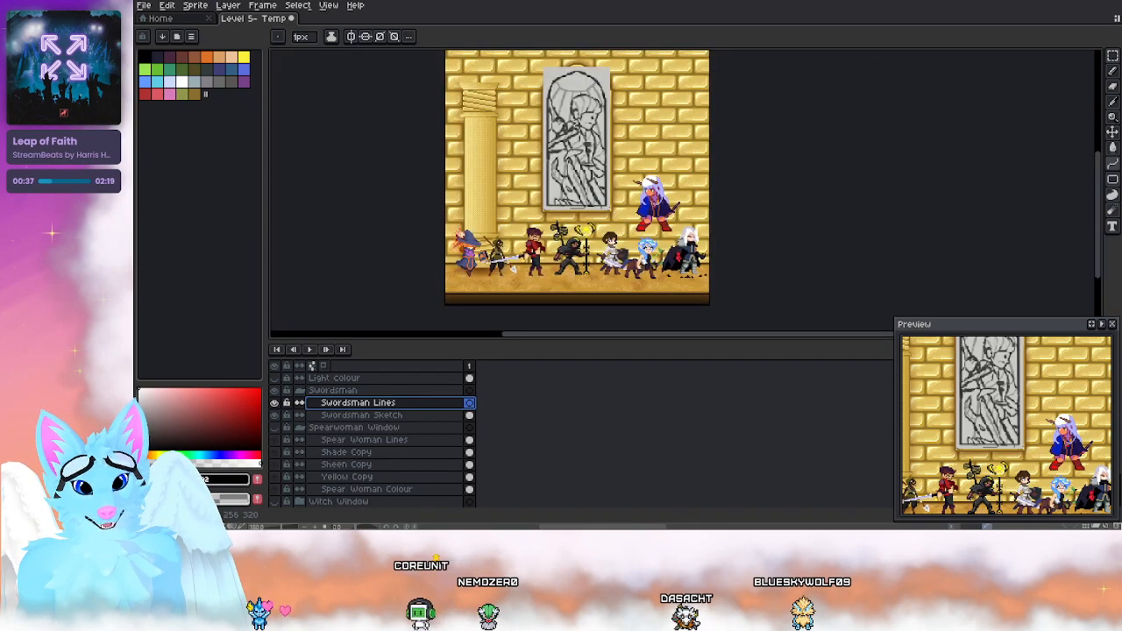
scroll(572, 110, "up", 3)
Step: Draw two straight, roughly parallel 1 px Pencil lines, about 120 and 109 pixels long, along the sketched sword's edges diagonally down through the window
left_click(1112, 71)
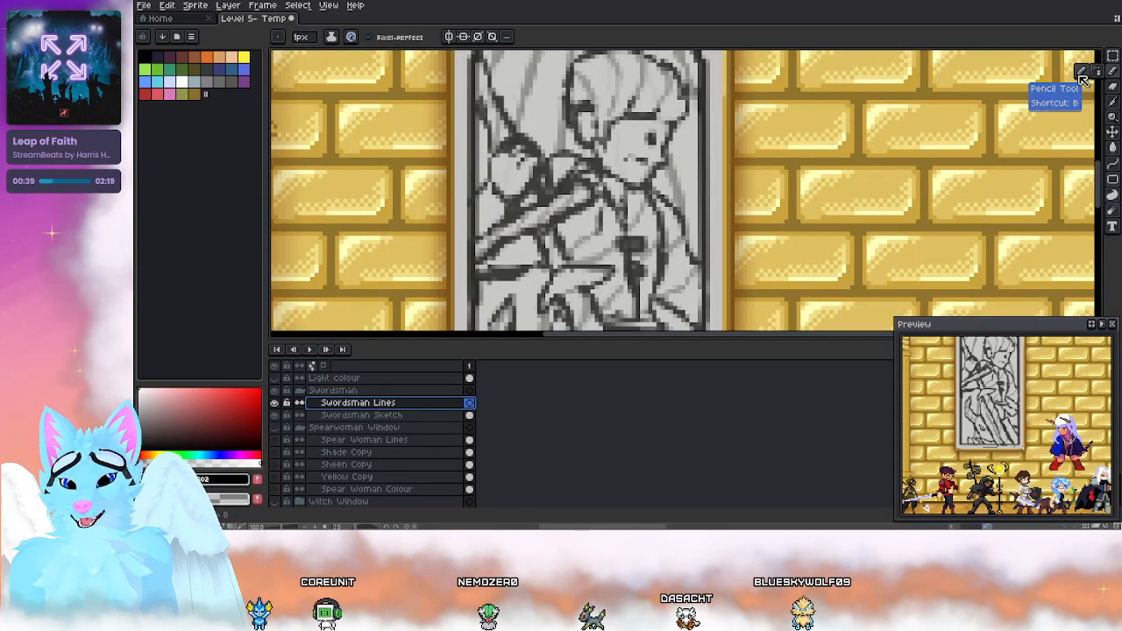
scroll(503, 90, "down", 2)
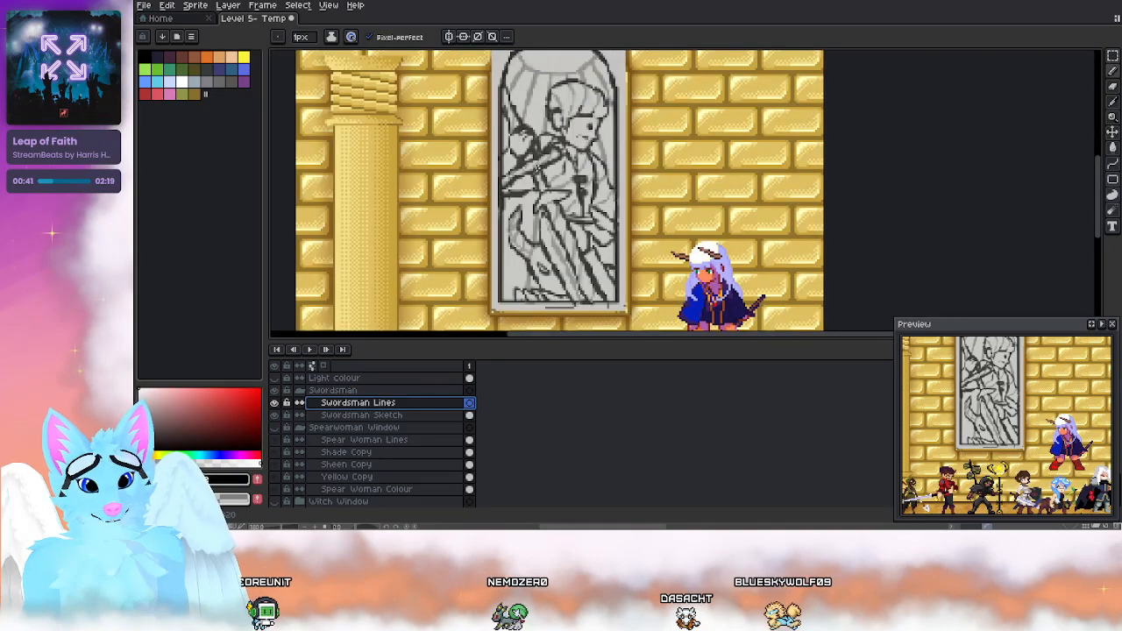
scroll(502, 91, "up", 1)
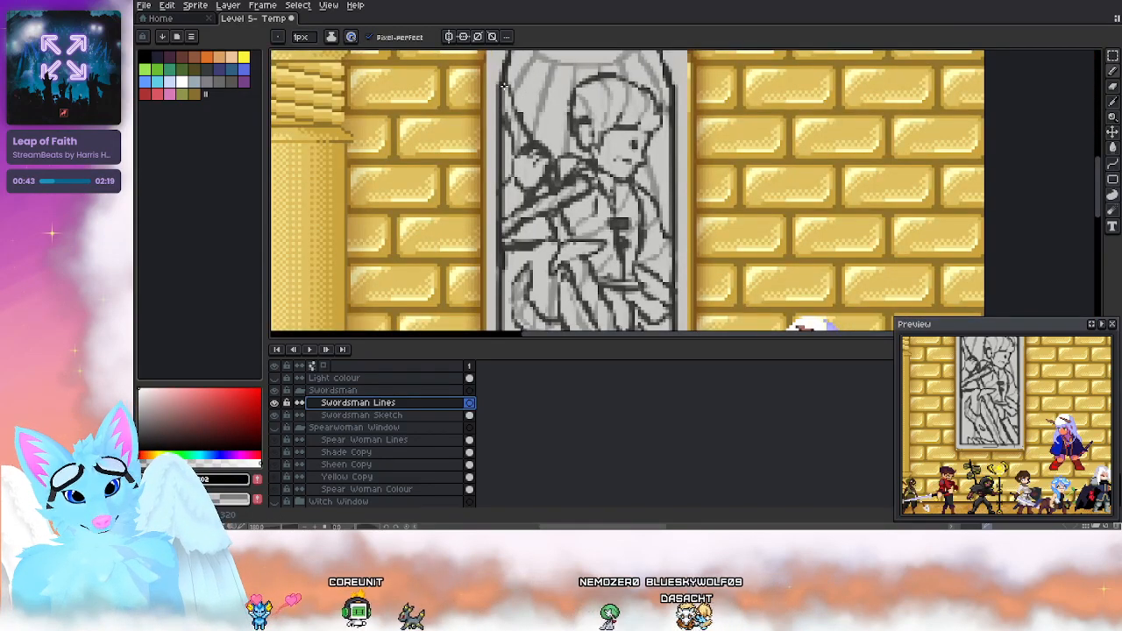
scroll(815, 259, "down", 1)
left_click_drag(759, 231, 730, 174)
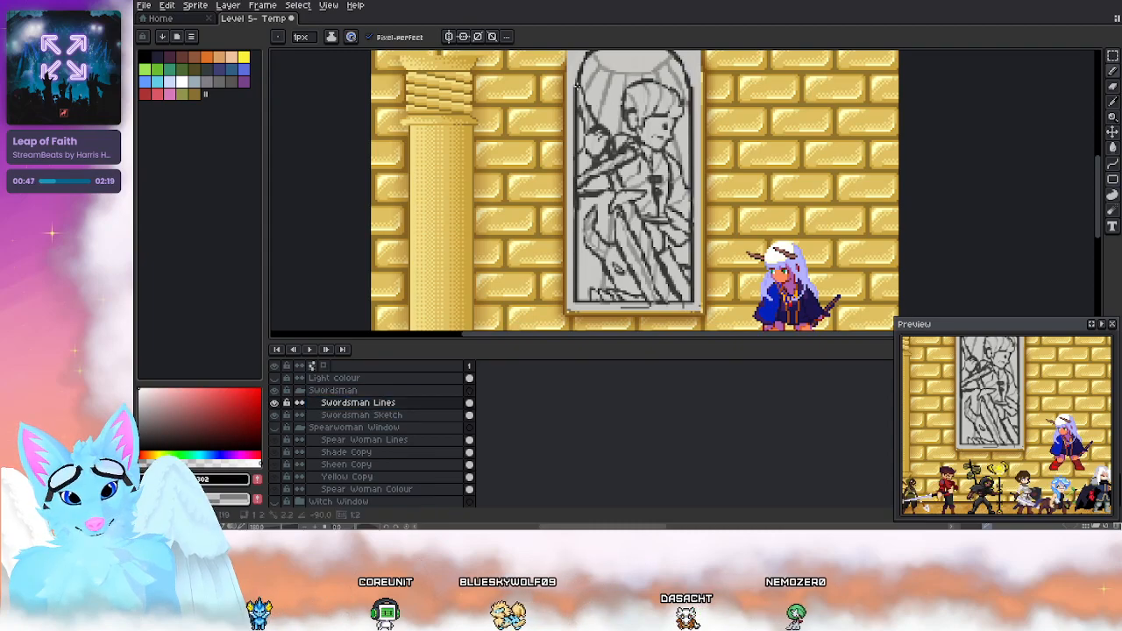
mouse_move(576, 84)
left_mouse_down()
mouse_move(691, 305)
mouse_move(626, 190)
left_mouse_up()
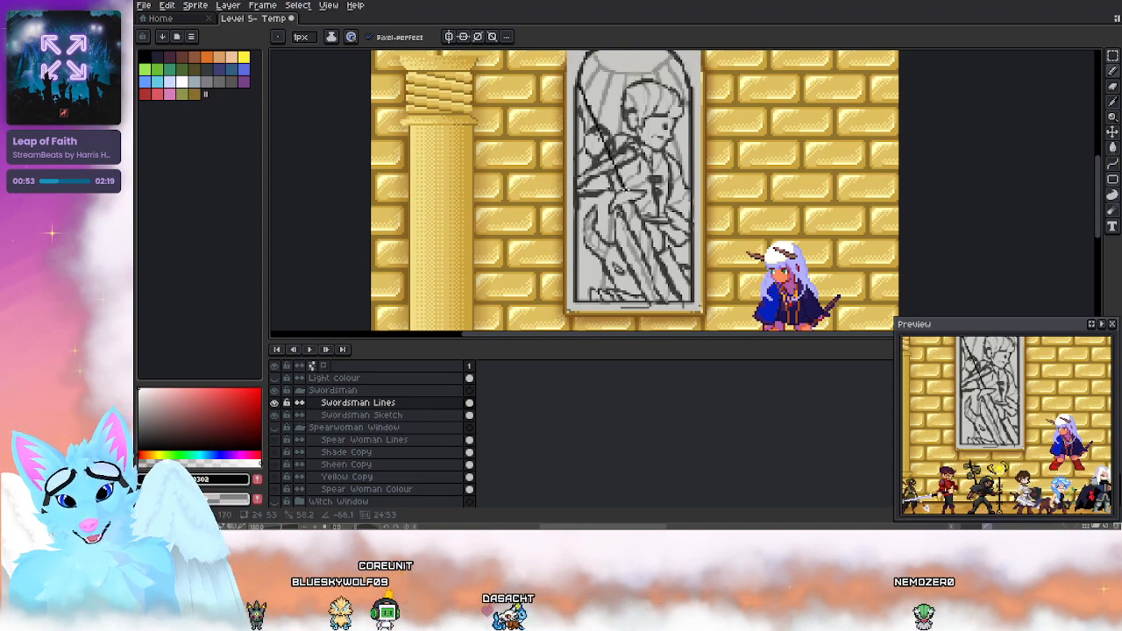
left_click_drag(686, 299, 690, 304)
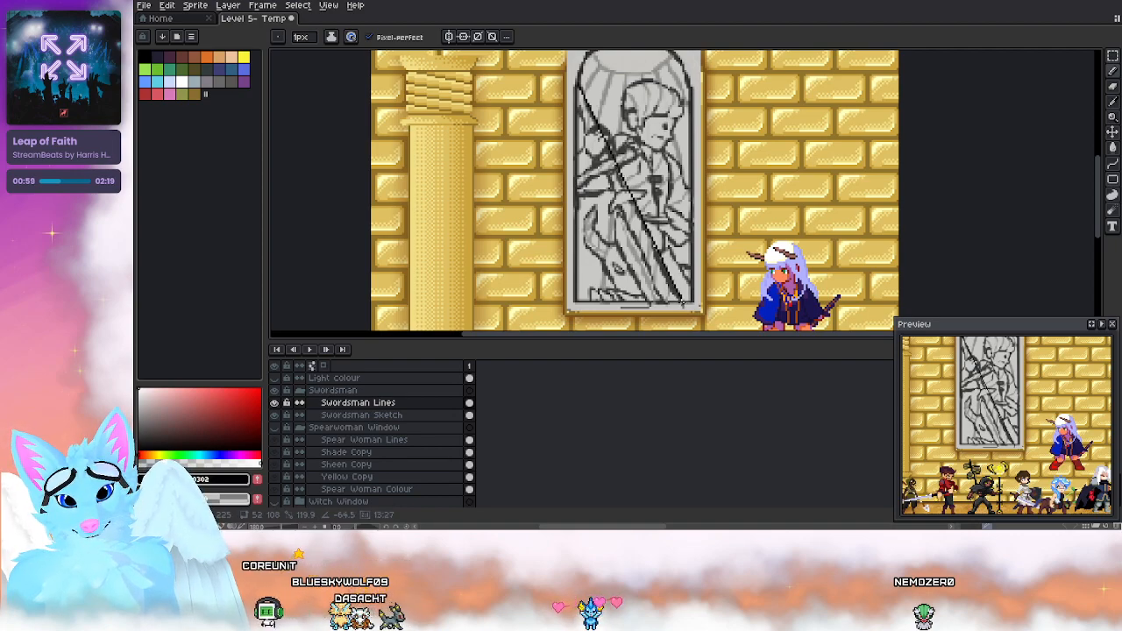
left_click_drag(680, 301, 674, 306)
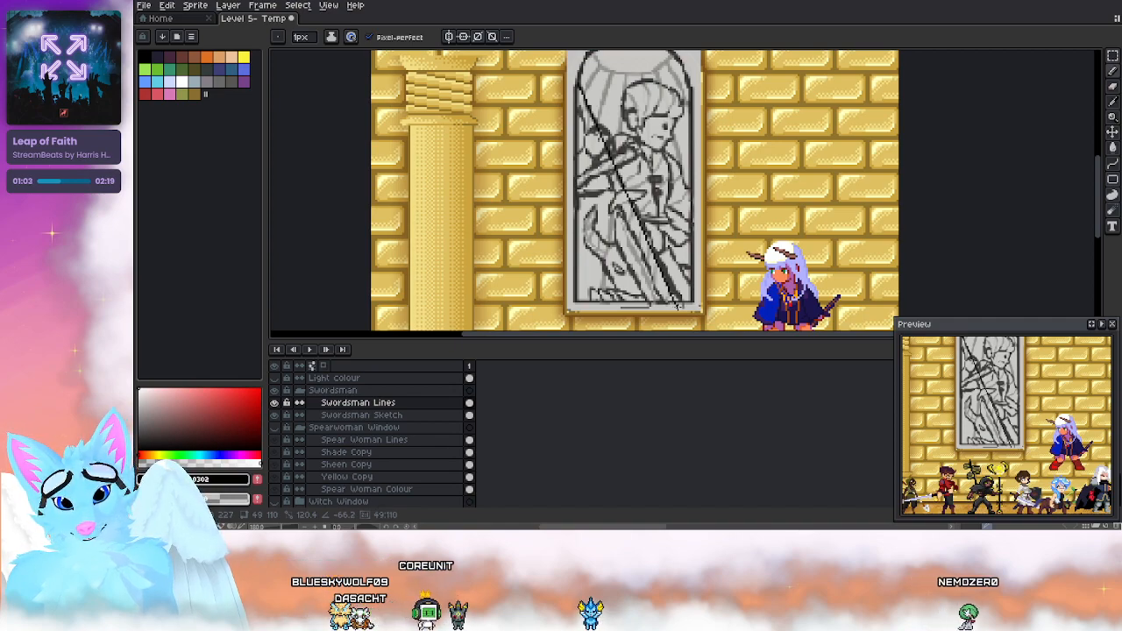
left_click(677, 306, "shift")
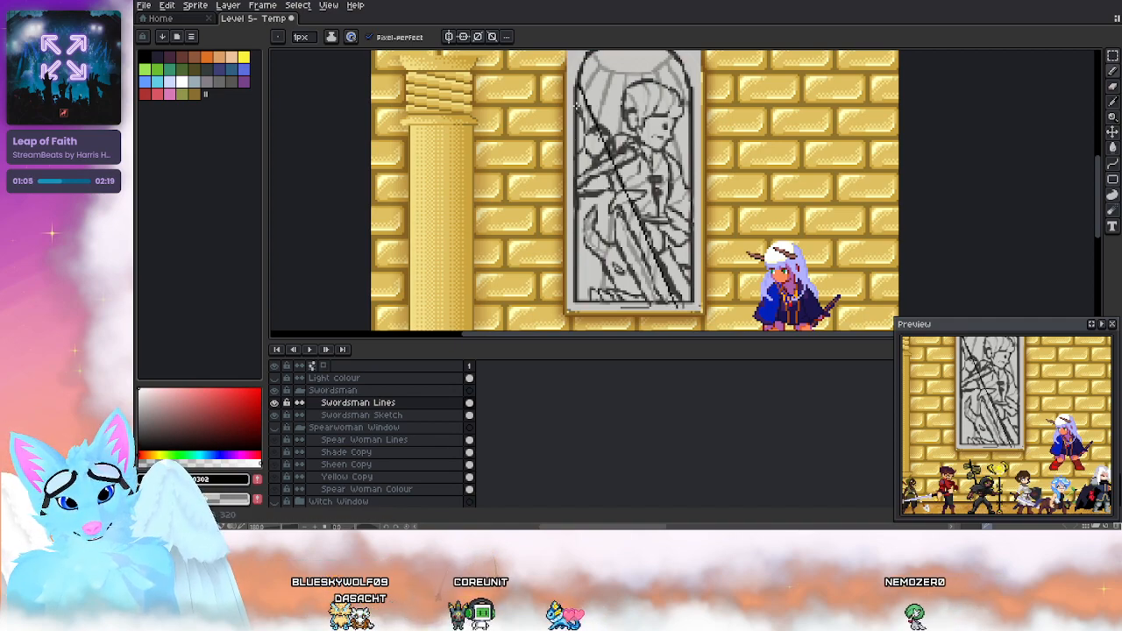
left_click(577, 106)
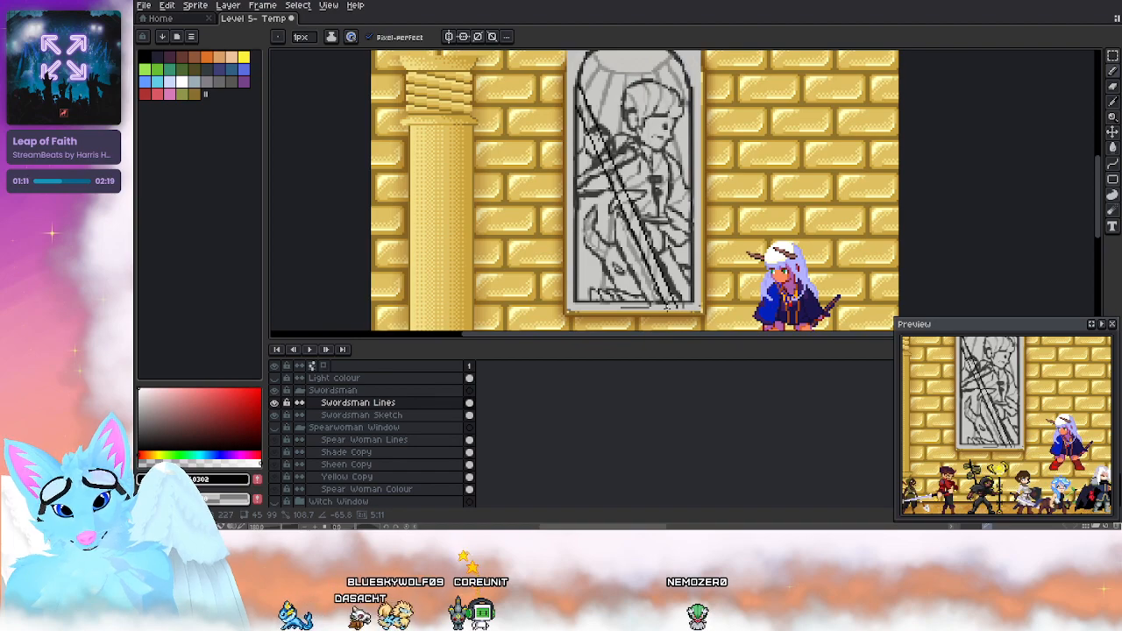
left_click(667, 307, "shift")
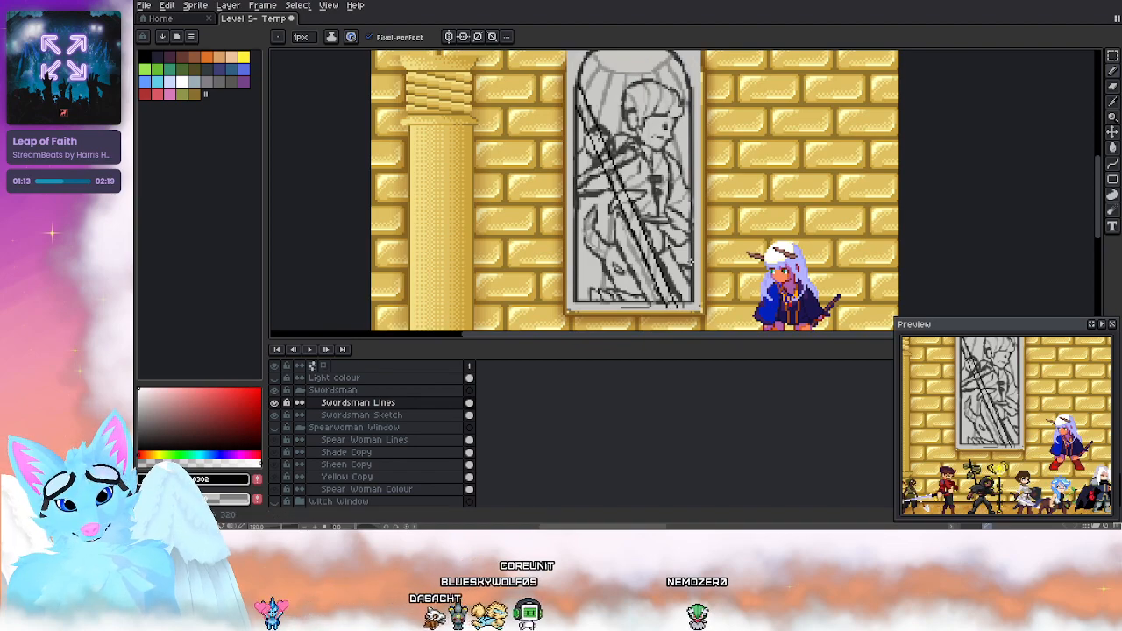
Step: Lasso the lower part of the sword's right-hand line, nudge it one pixel right and one pixel up, and apply the move
scroll(690, 262, "up", 1)
left_click_drag(691, 261, 676, 188)
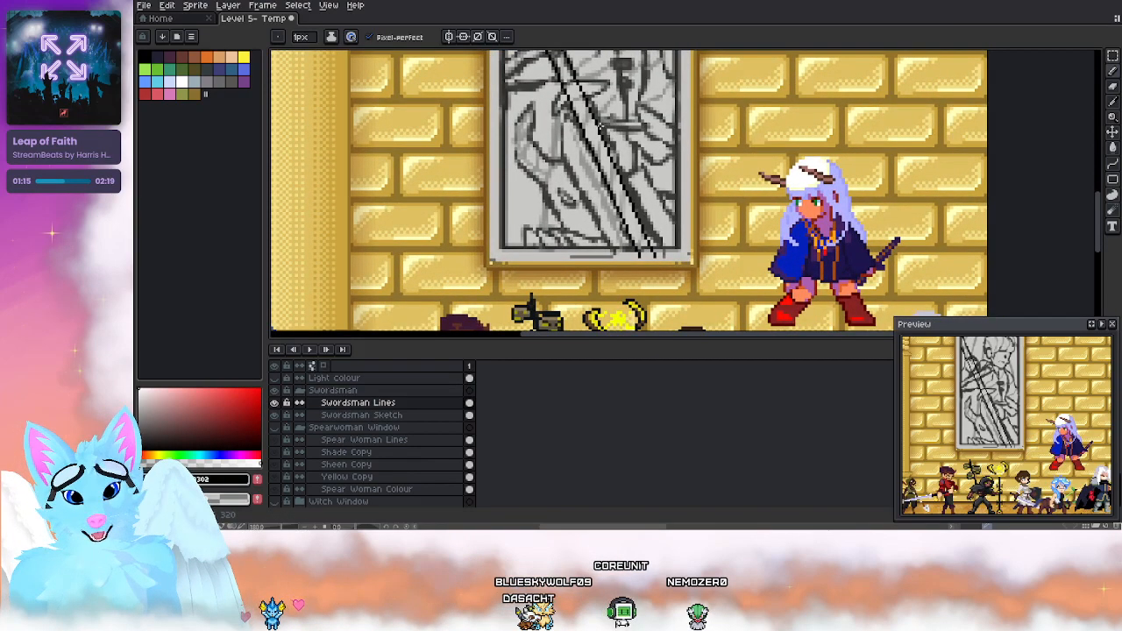
scroll(600, 128, "up", 1)
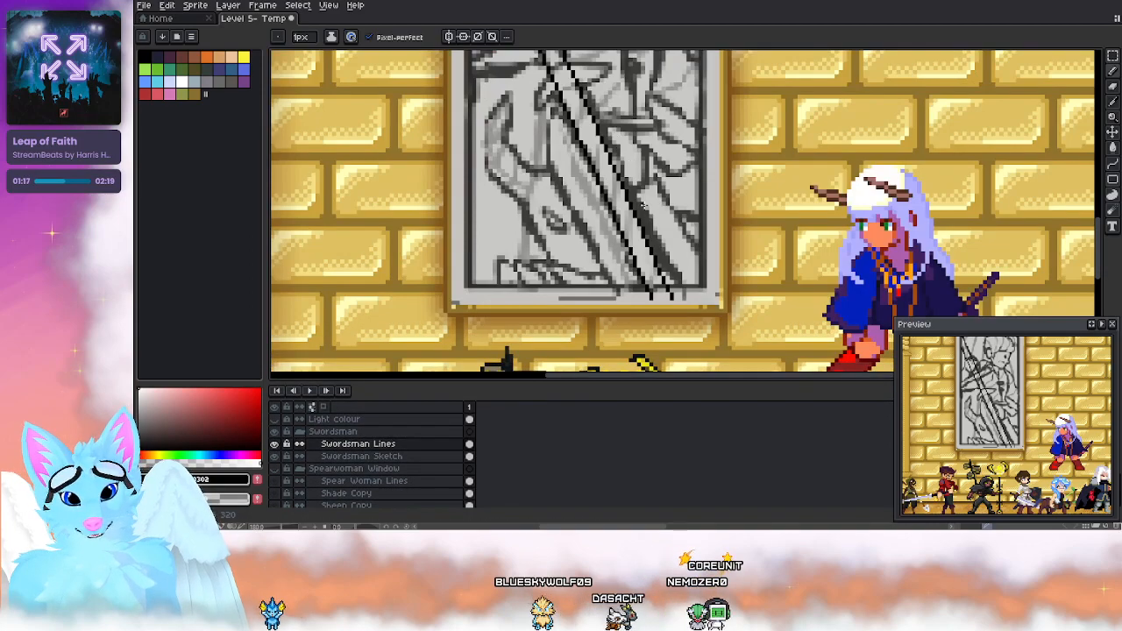
left_click_drag(643, 205, 667, 267)
left_click(1113, 58)
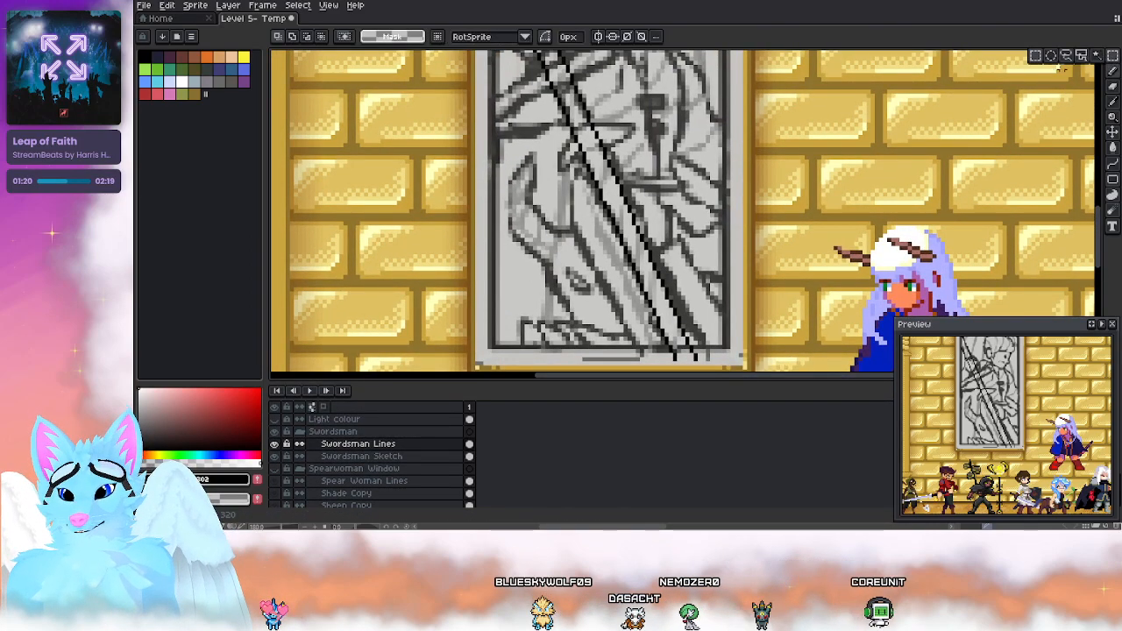
left_click(1066, 56)
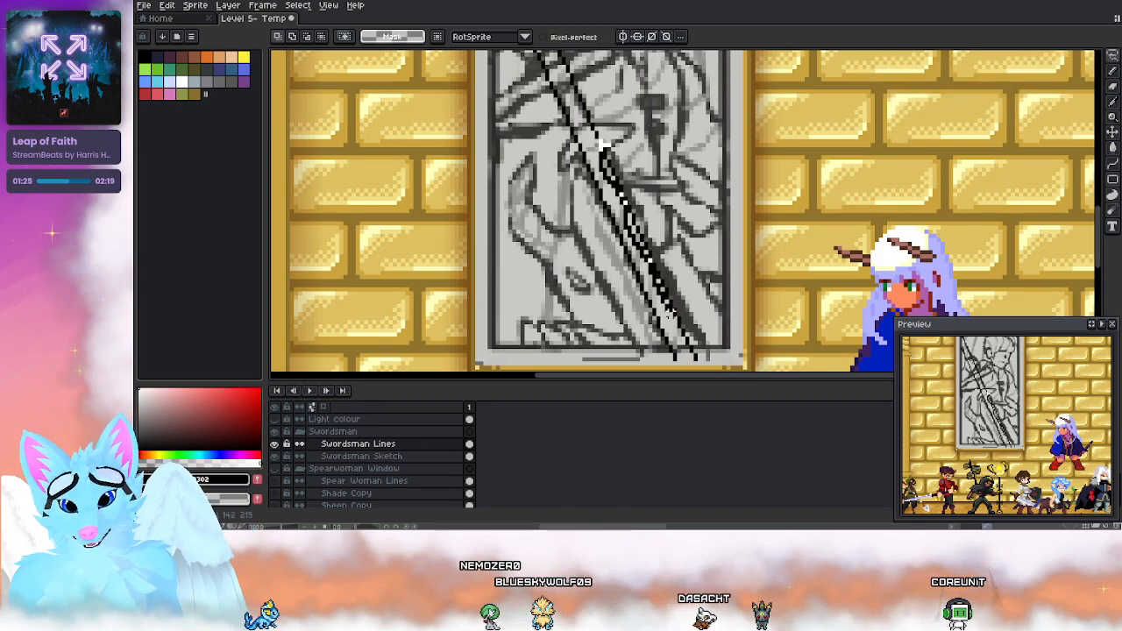
mouse_move(701, 363)
left_mouse_down()
mouse_move(720, 318)
mouse_move(670, 204)
mouse_move(605, 139)
left_mouse_up()
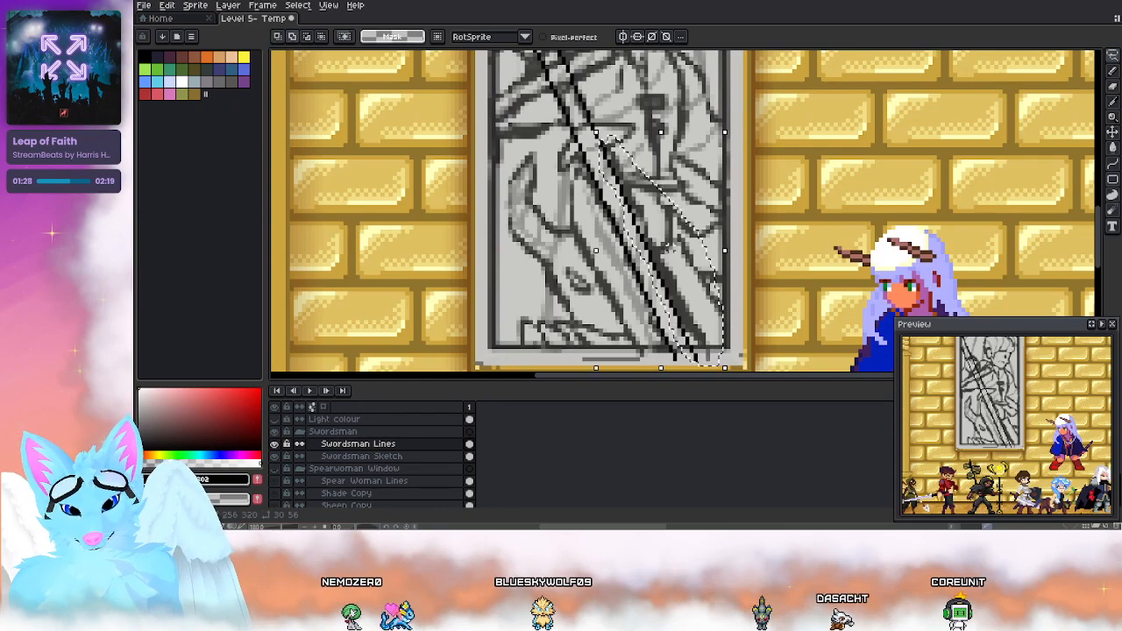
left_click(666, 251)
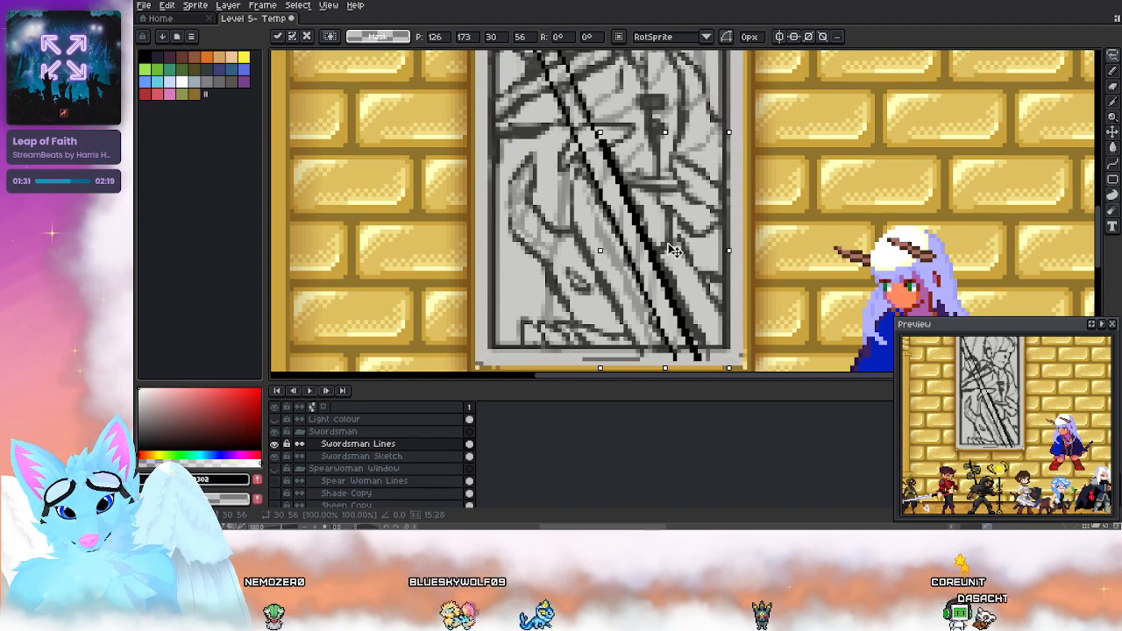
left_click_drag(671, 255, 676, 250)
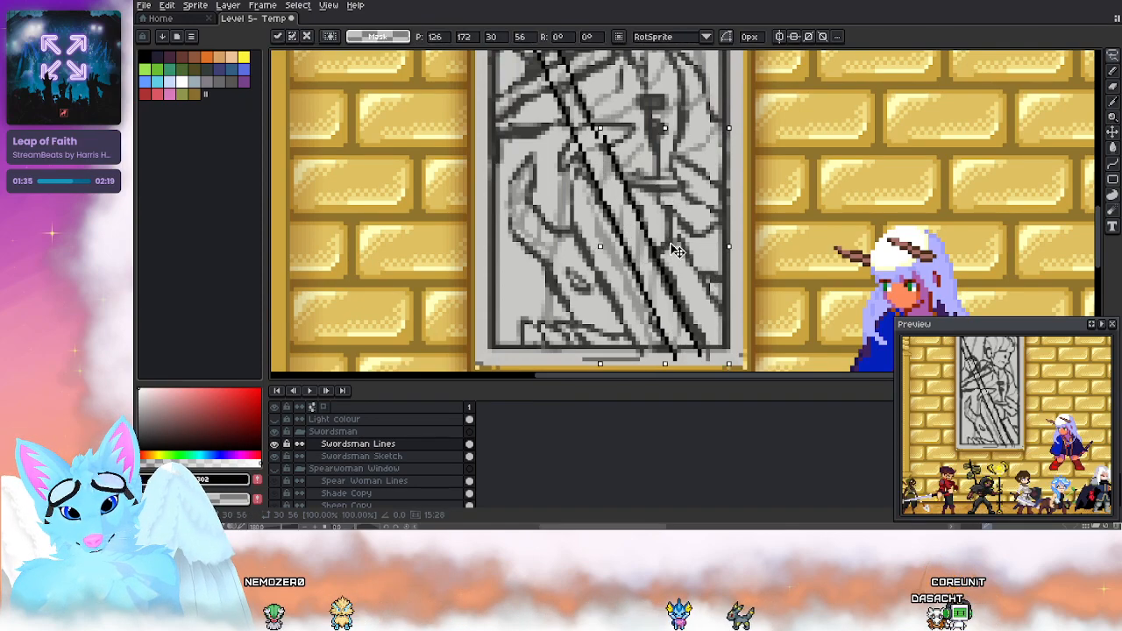
left_click(823, 255)
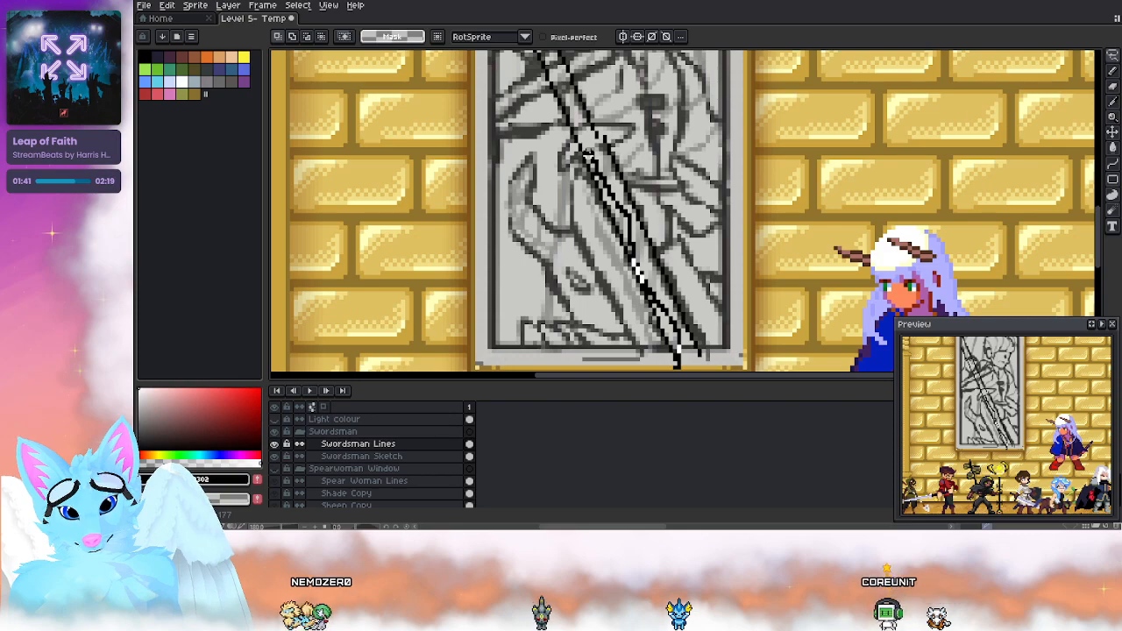
Step: Lasso the lower part of the sword's left-hand line, adjust its position, and apply the move
mouse_move(576, 147)
left_mouse_down()
mouse_move(640, 324)
mouse_move(675, 366)
mouse_move(660, 330)
left_mouse_up()
key("ctrl+z")
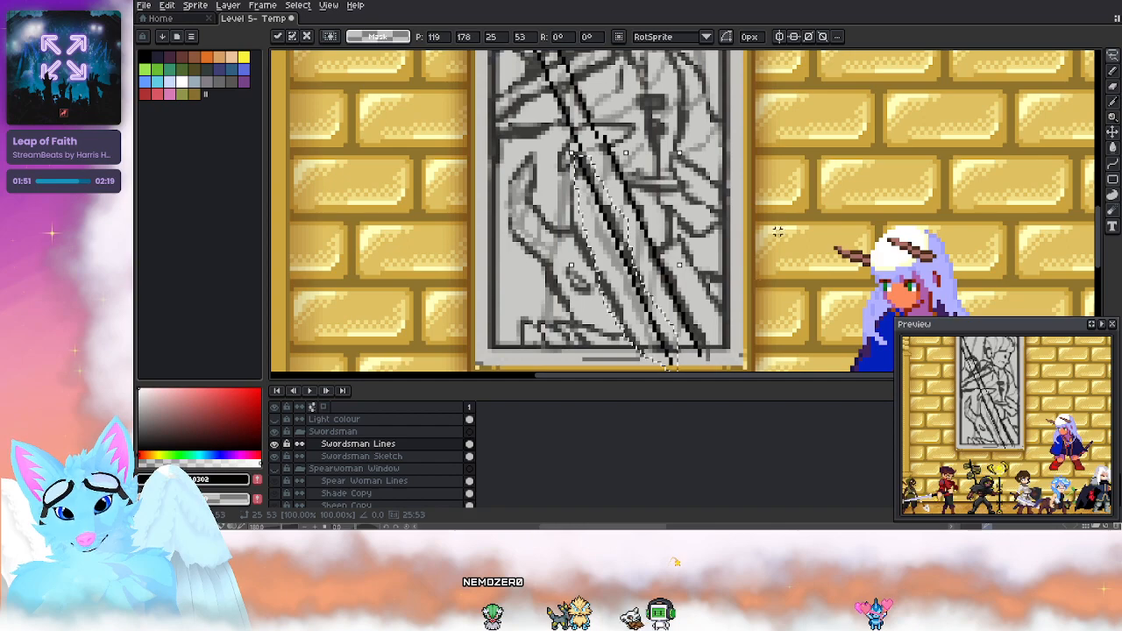
key("Return")
Step: Erase the sections of both sword lines that run through the sketched pointed shape crossing the sword at mid-window
scroll(616, 127, "down", 4)
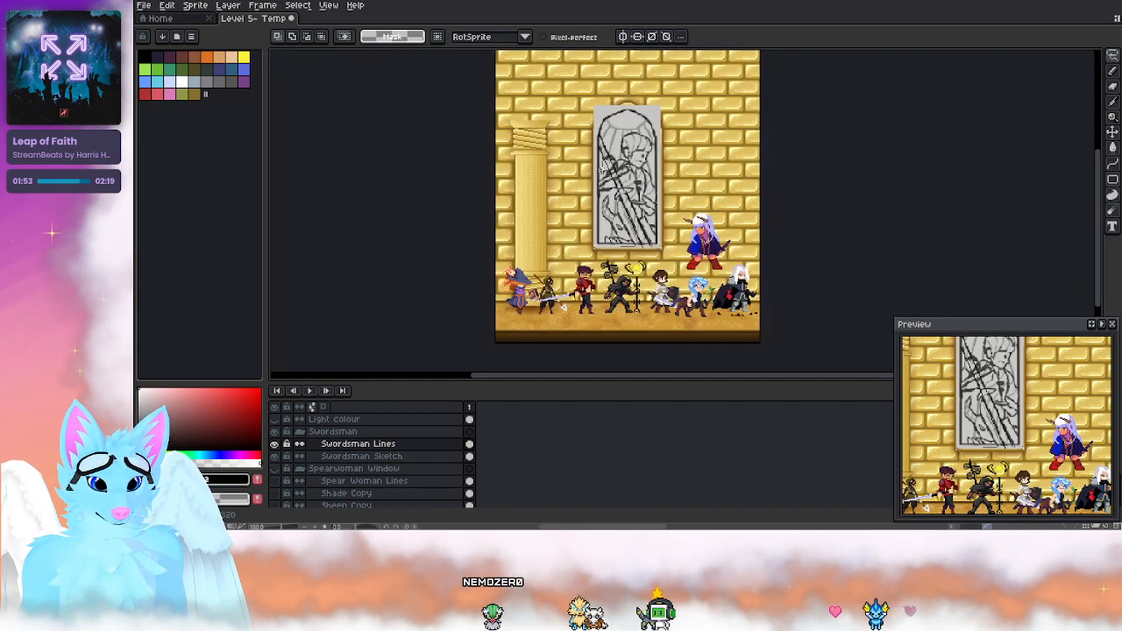
scroll(600, 170, "up", 2)
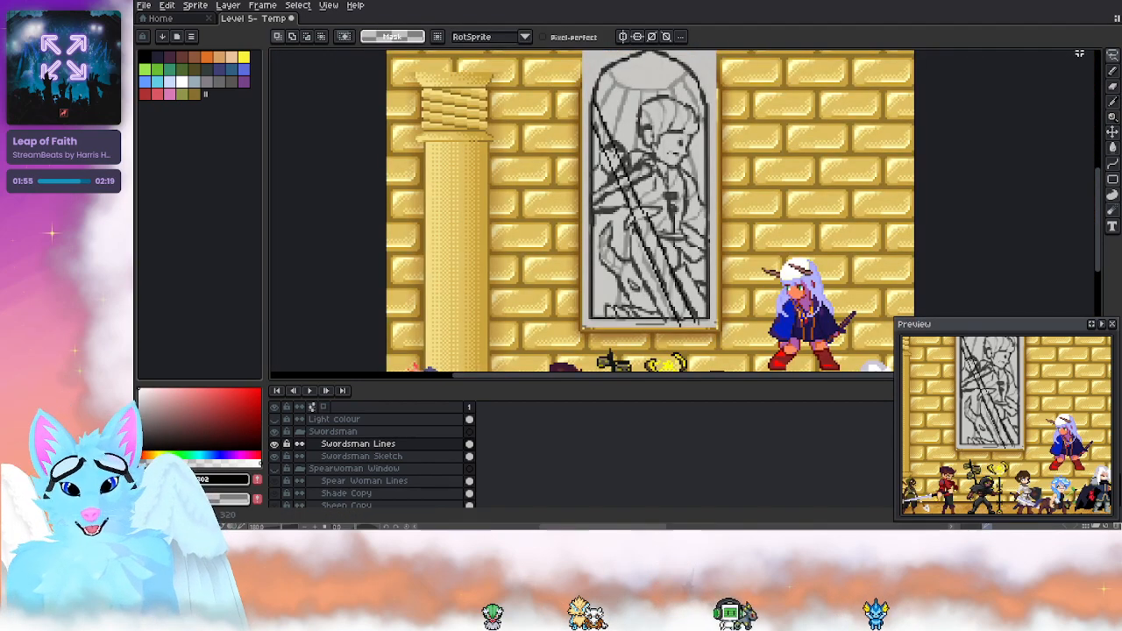
left_click(1112, 79)
scroll(653, 177, "up", 3)
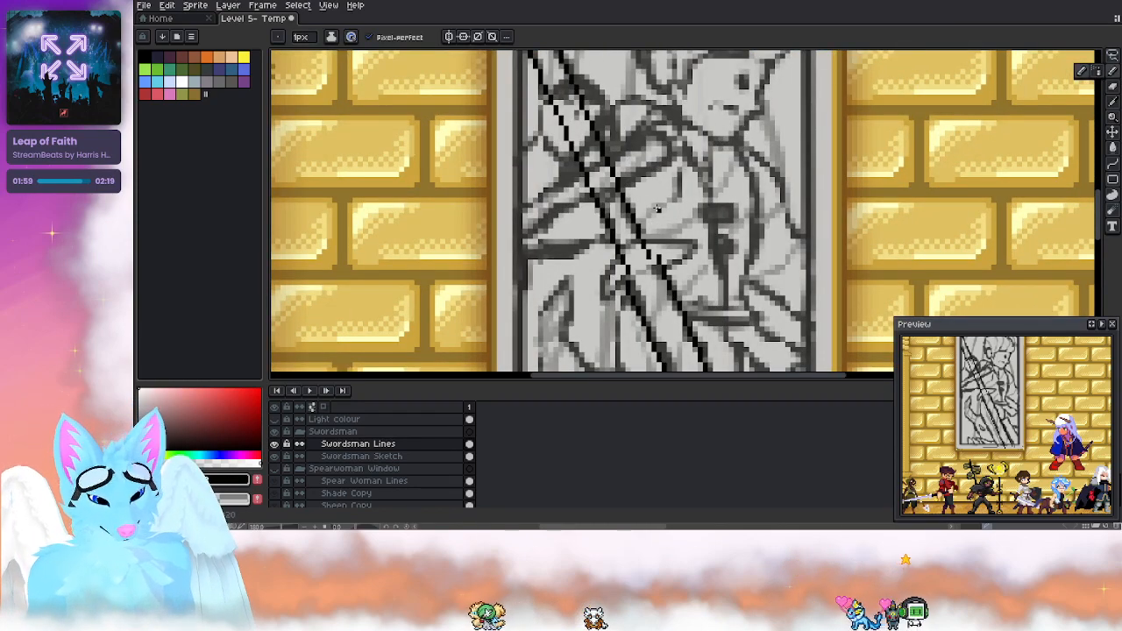
key("e")
left_click(654, 260)
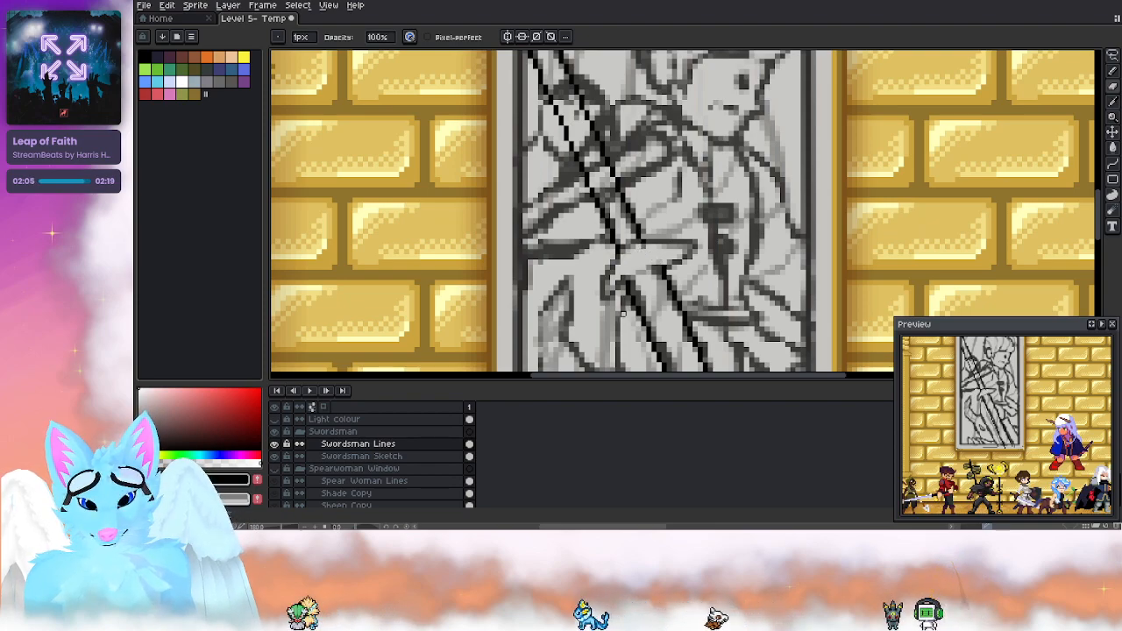
Step: Lower the Swordsman Sketch layer's opacity to about 76%
left_click(426, 457)
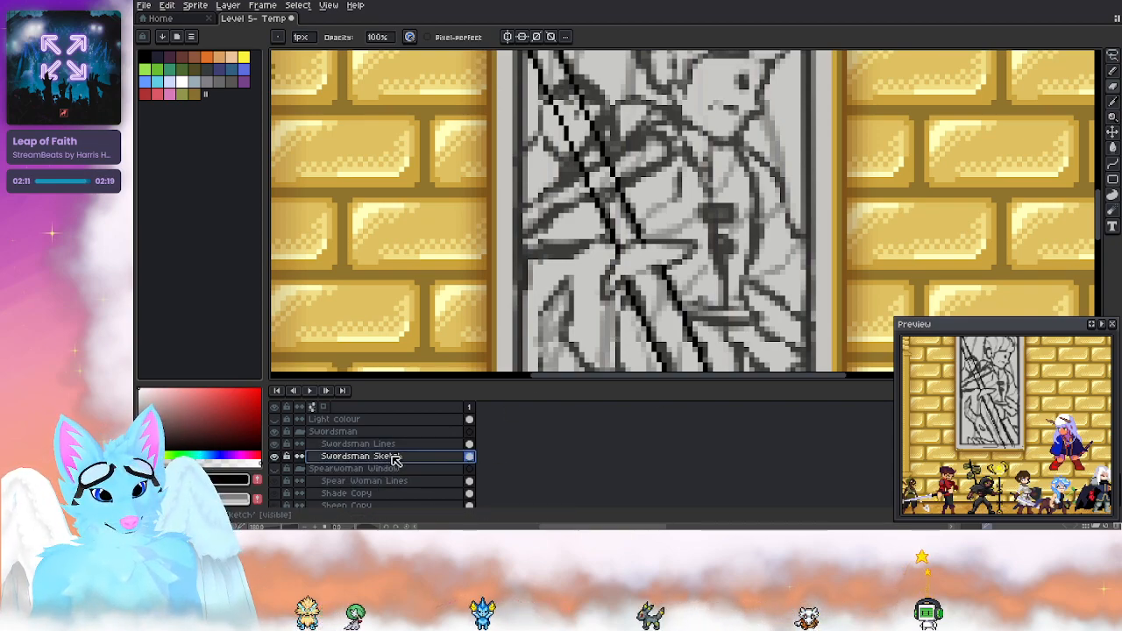
double_click(429, 460)
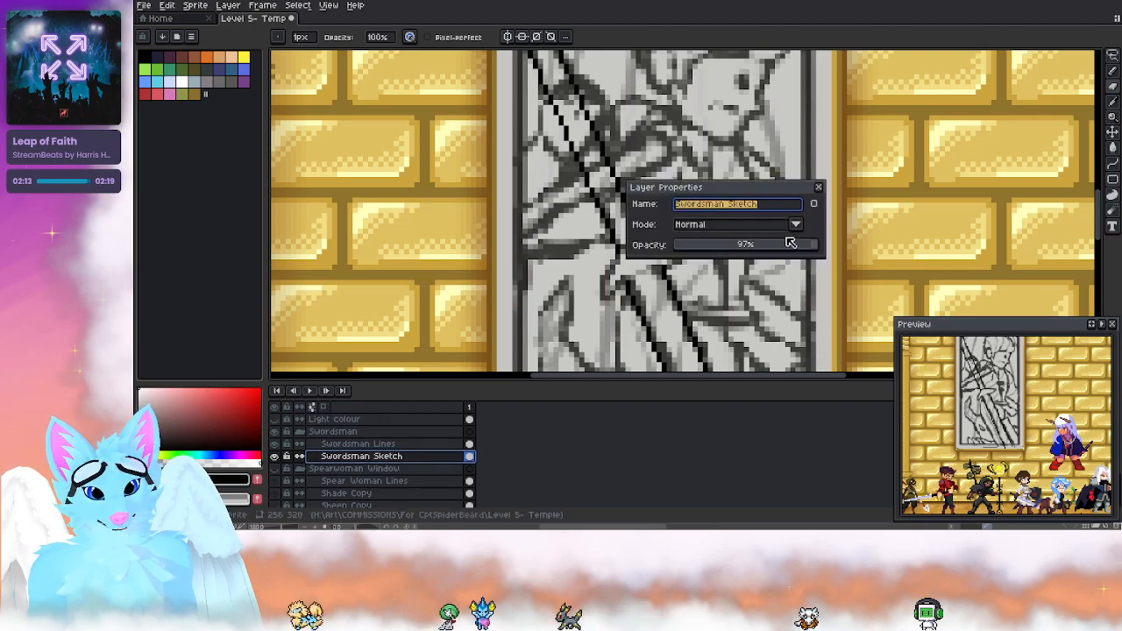
left_click_drag(793, 243, 777, 247)
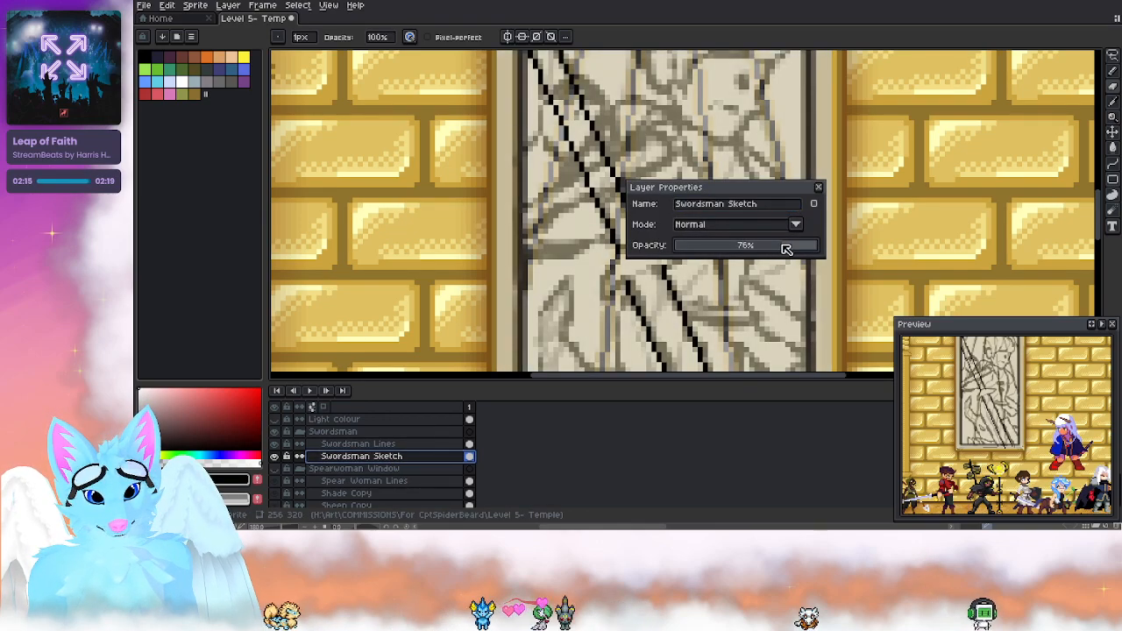
left_click(818, 186)
Step: Collapse the WindowBase layer group and switch its visibility off and back on
scroll(530, 212, "down", 2)
scroll(320, 486, "down", 7)
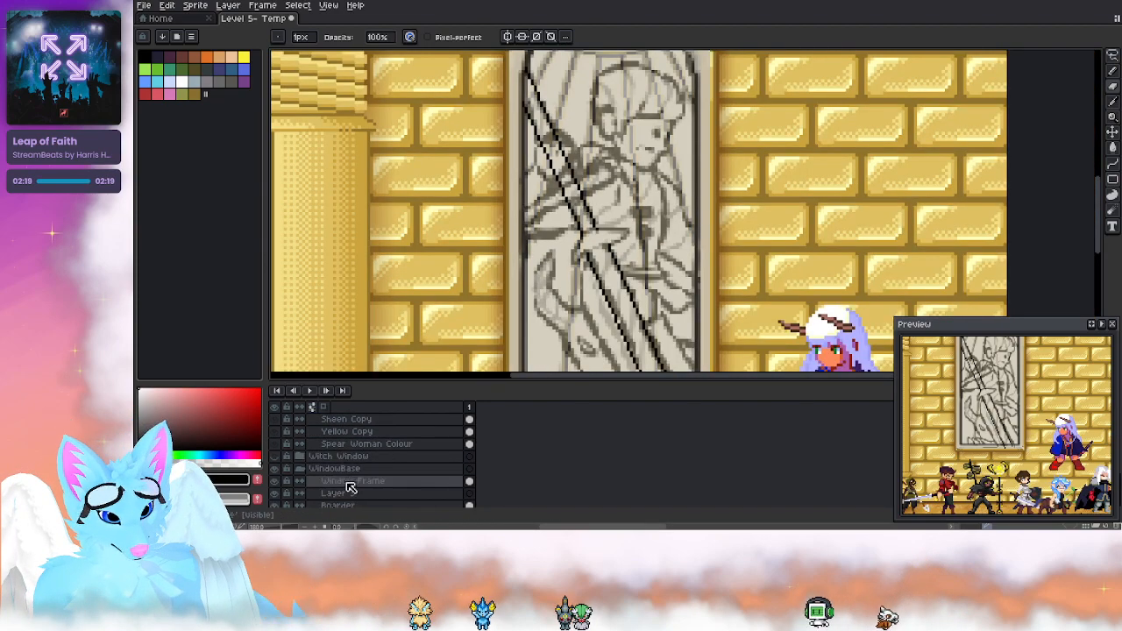
scroll(325, 485, "down", 1)
scroll(293, 480, "down", 1)
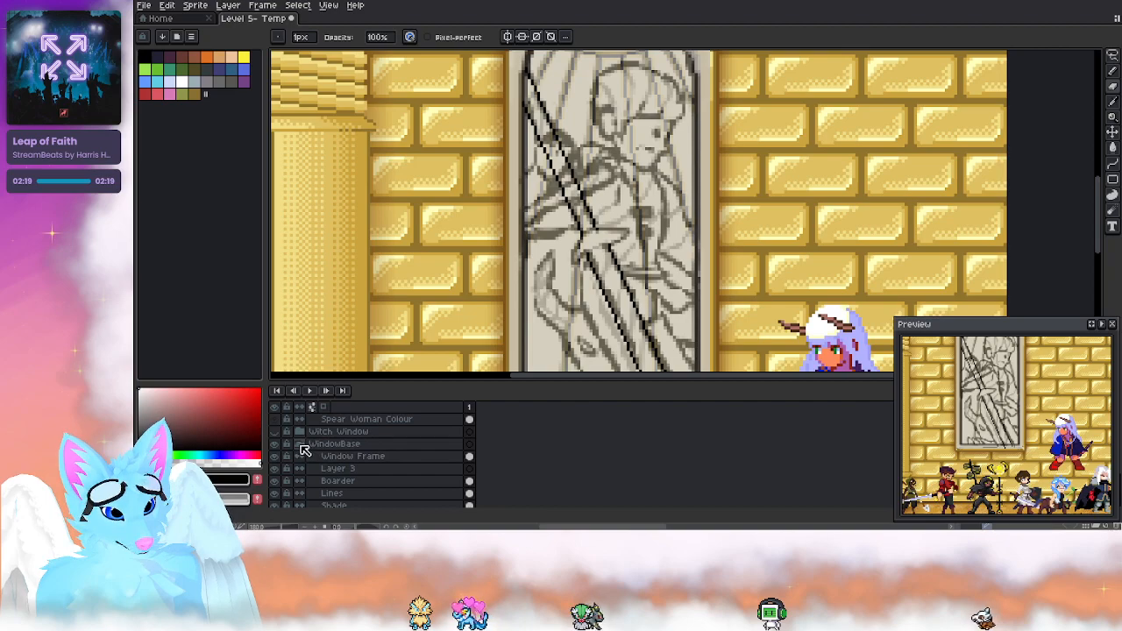
left_click(278, 492)
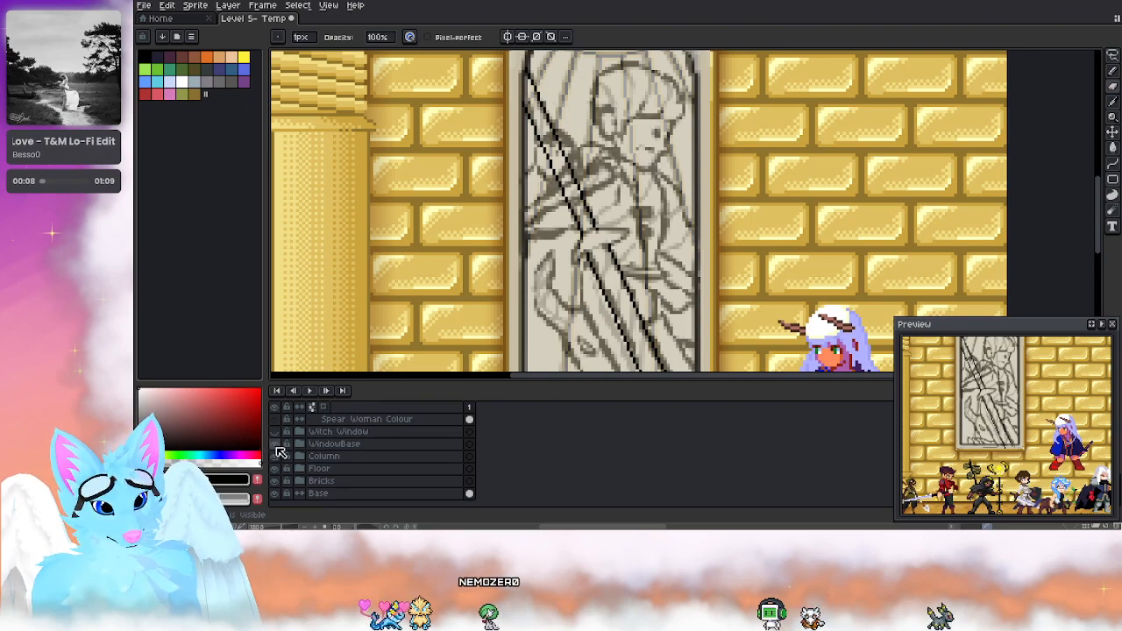
left_click(277, 448)
left_click(278, 448)
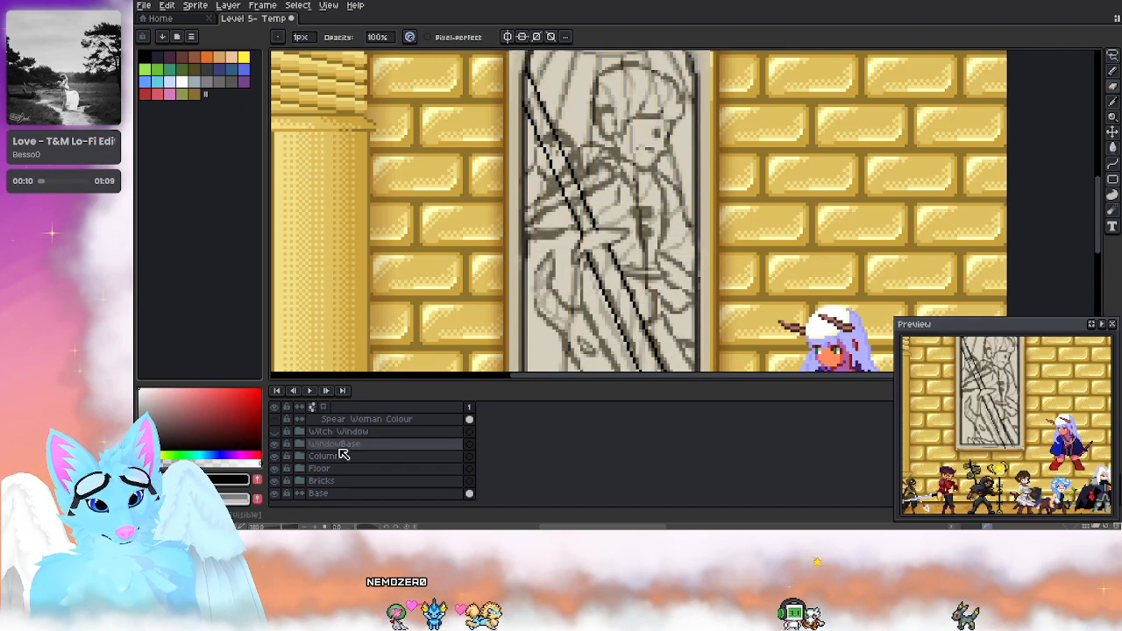
Step: Set the Swordsman Sketch layer's opacity to 85%
scroll(369, 471, "up", 5)
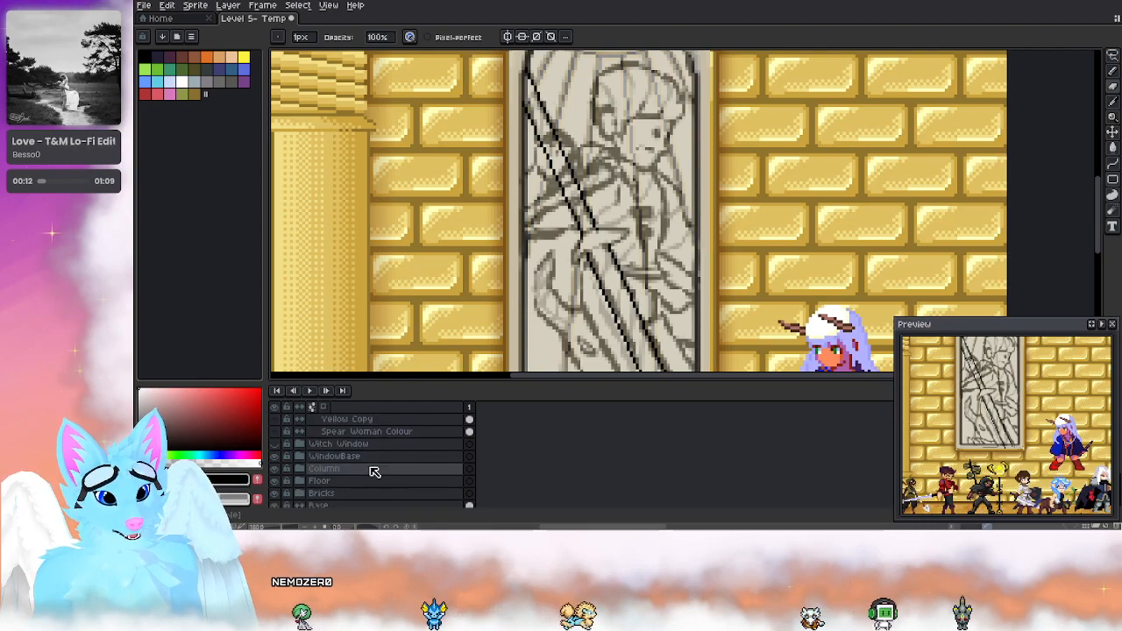
scroll(366, 478, "up", 1)
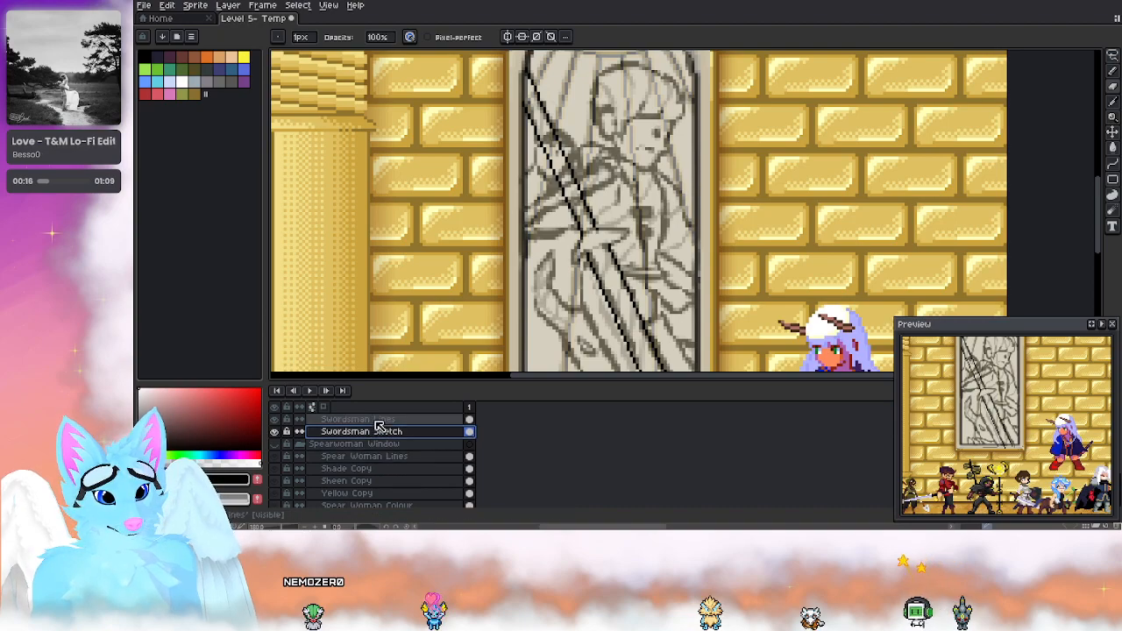
double_click(429, 433)
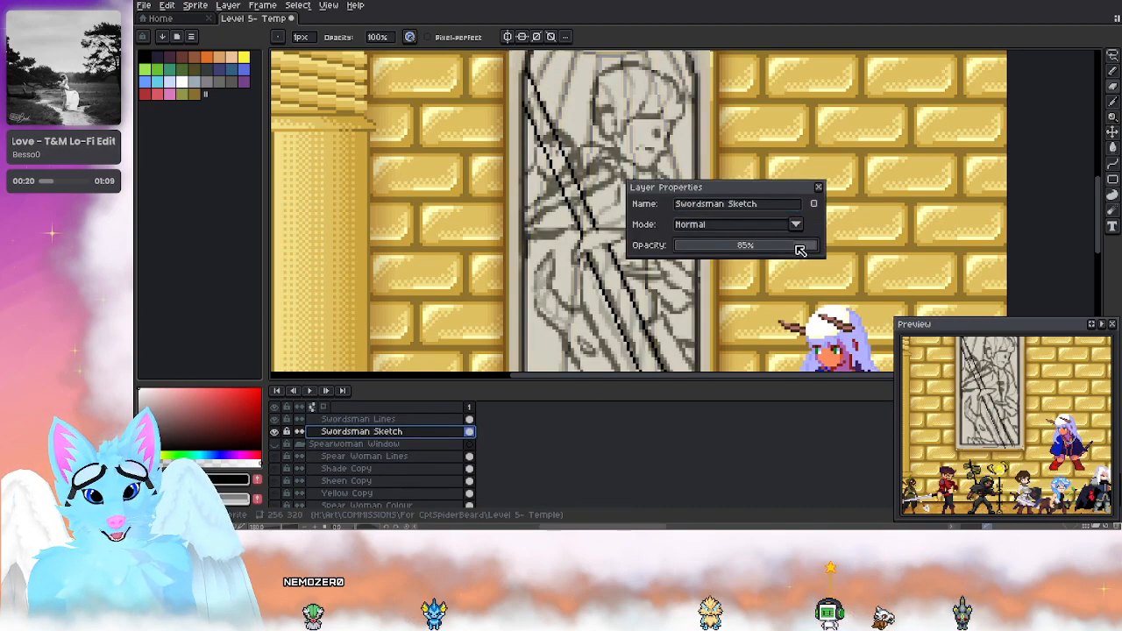
left_click(818, 189)
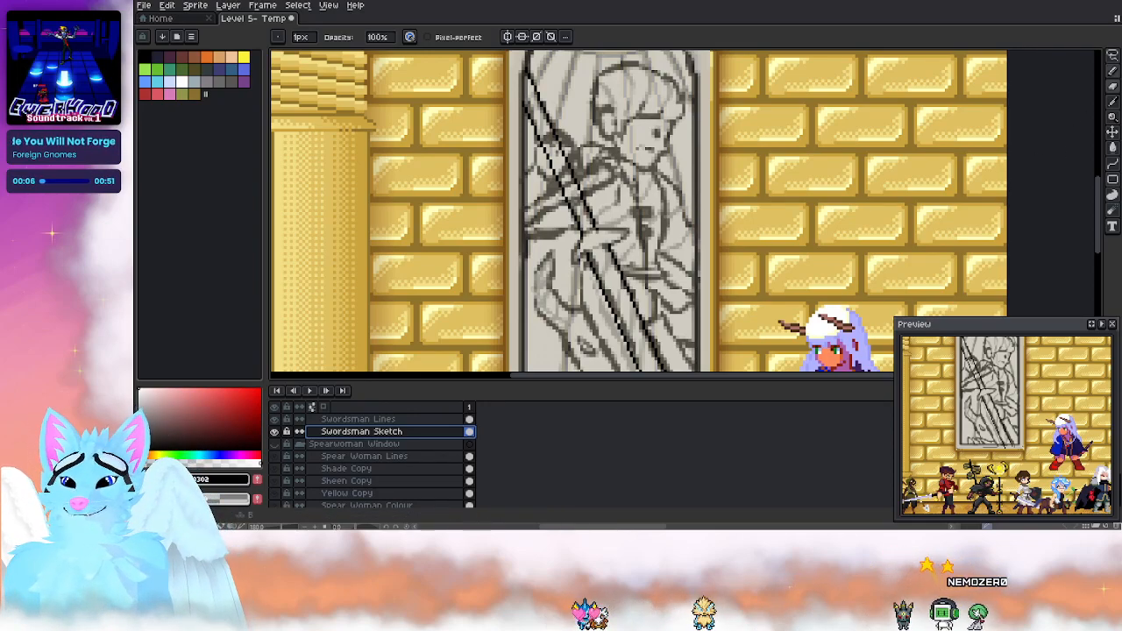
left_click(1111, 72)
scroll(640, 214, "up", 5)
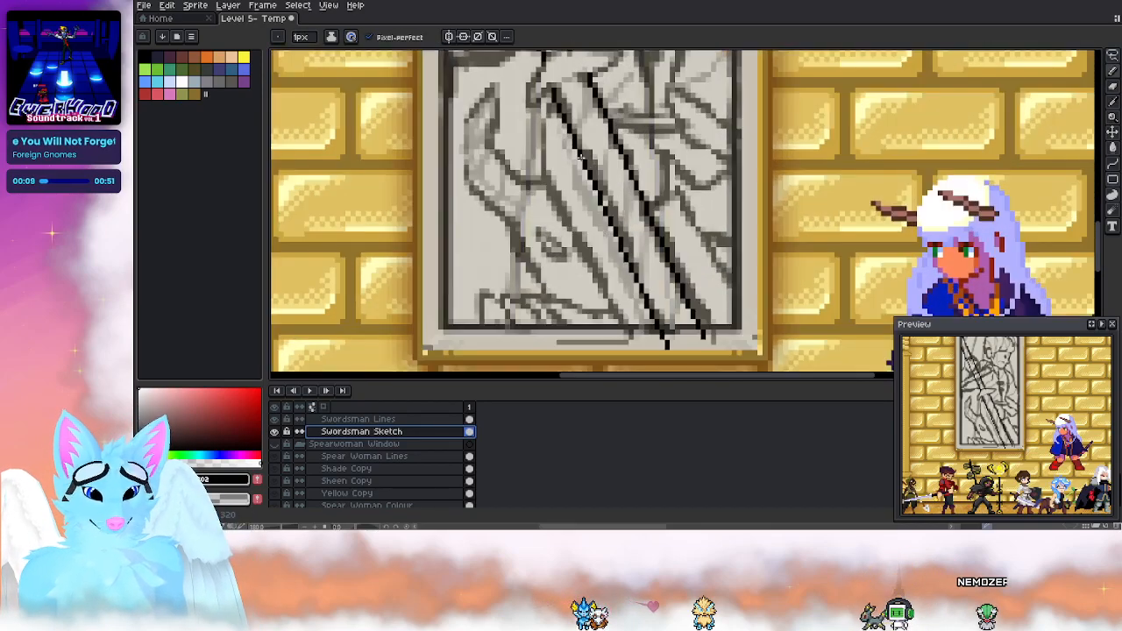
mouse_move(580, 155)
left_mouse_down()
mouse_move(591, 261)
mouse_move(582, 240)
mouse_move(629, 208)
mouse_move(563, 143)
left_mouse_up()
scroll(598, 181, "up", 1)
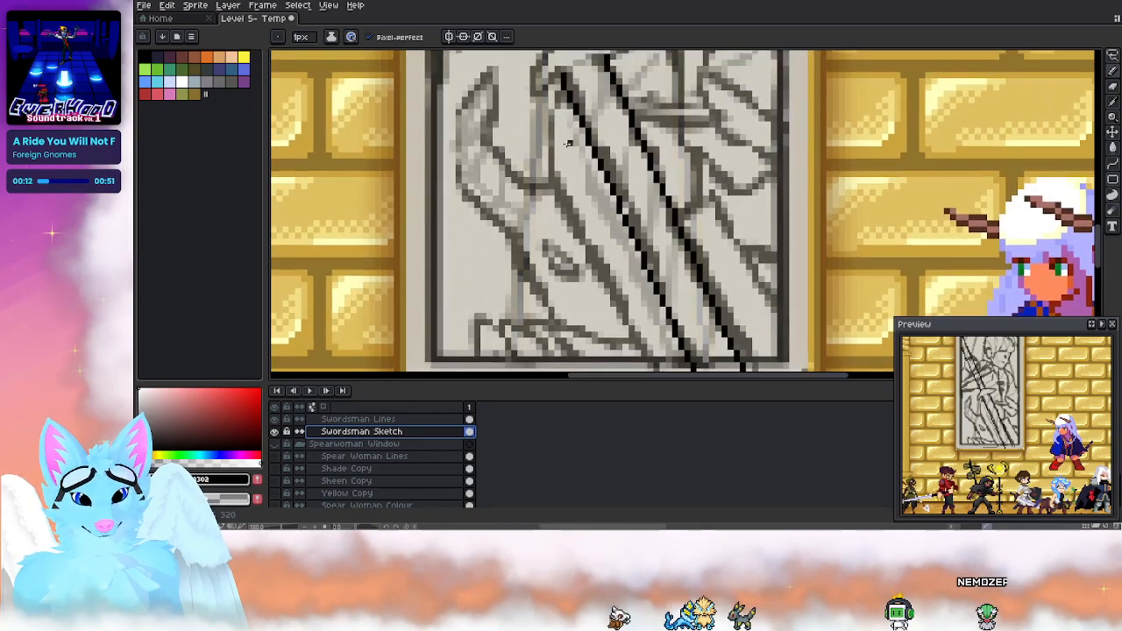
scroll(605, 151, "down", 1)
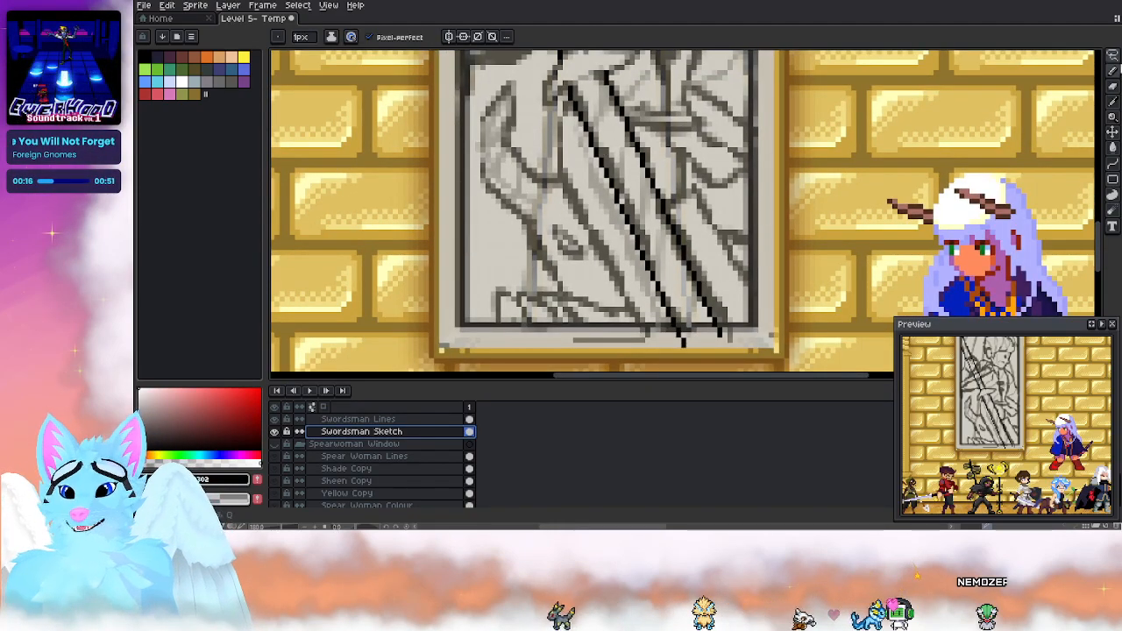
key("m")
mouse_move(683, 338)
left_mouse_down()
mouse_move(637, 200)
mouse_move(572, 91)
mouse_move(559, 93)
left_mouse_up()
left_click(648, 253)
left_click_drag(647, 253, 624, 253)
key("ctrl+z")
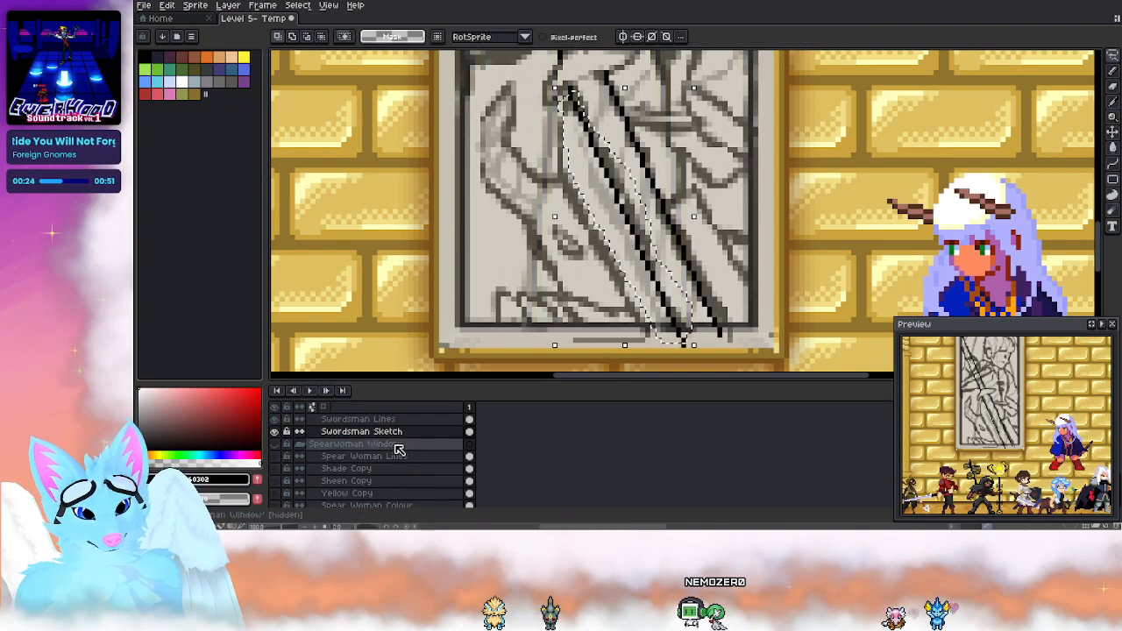
key("ctrl+z")
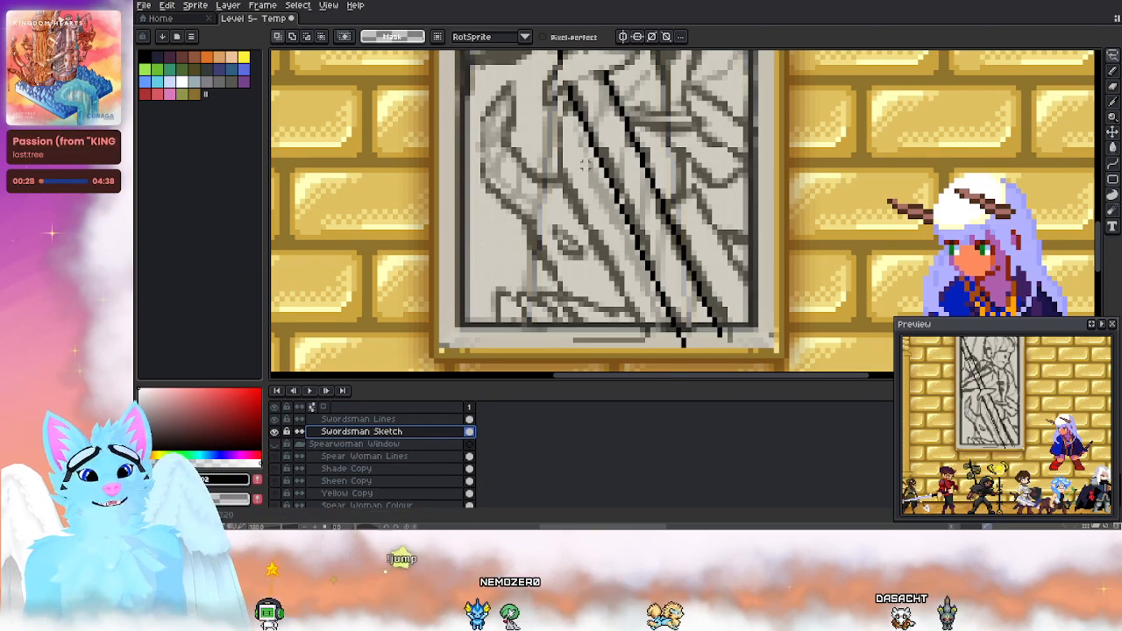
Step: Lasso the sword's lower left-hand line and, on the Swordsman Lines layer, place a copy 6 px left and 3 px down
left_click(1112, 55)
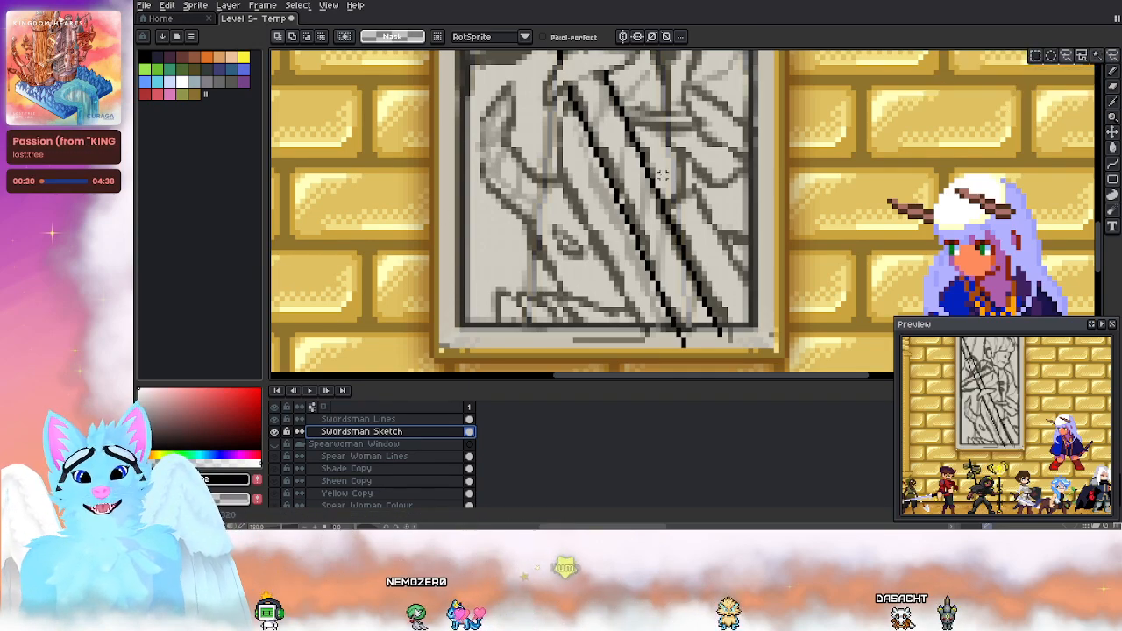
mouse_move(560, 63)
left_mouse_down()
mouse_move(556, 129)
mouse_move(610, 302)
mouse_move(671, 359)
mouse_move(697, 346)
mouse_move(621, 161)
mouse_move(570, 75)
left_mouse_up()
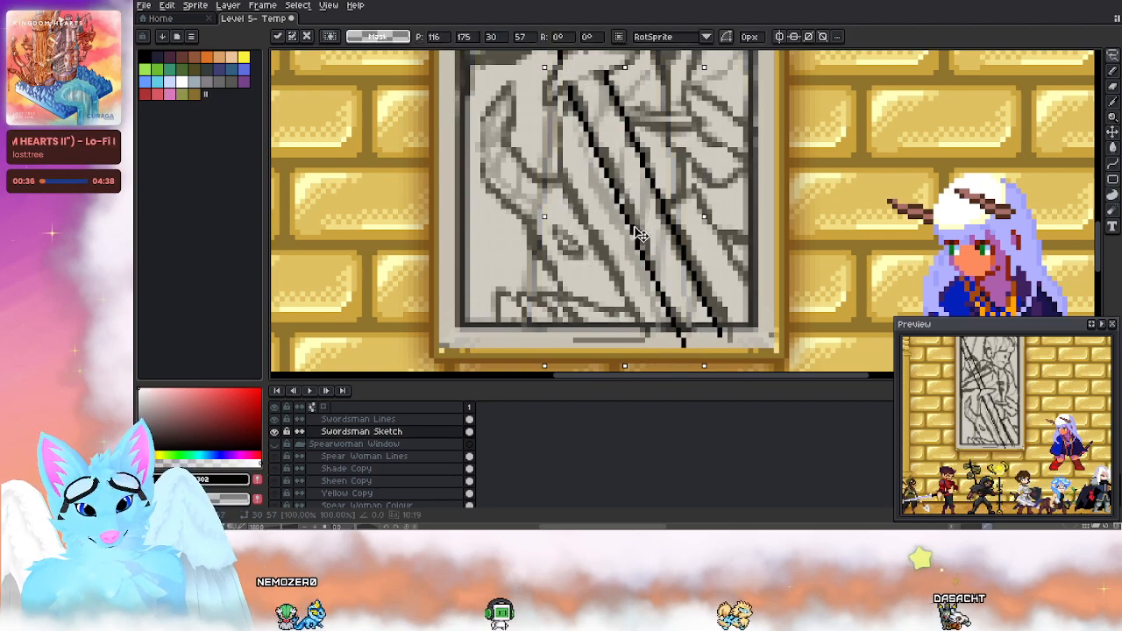
left_click(390, 420)
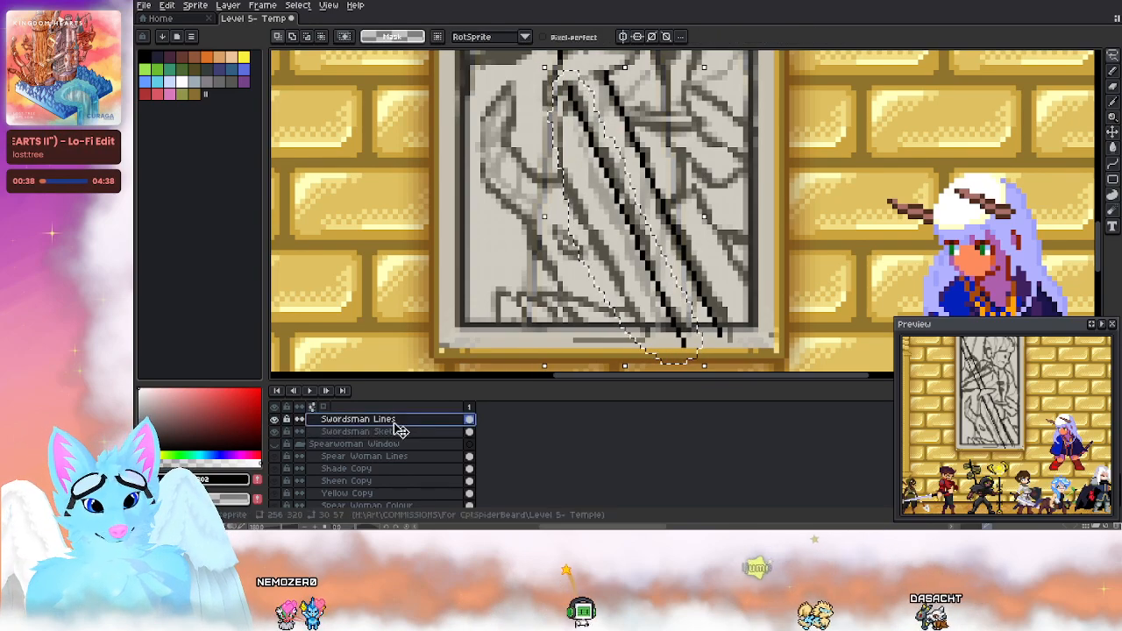
left_click_drag(663, 296, 634, 306)
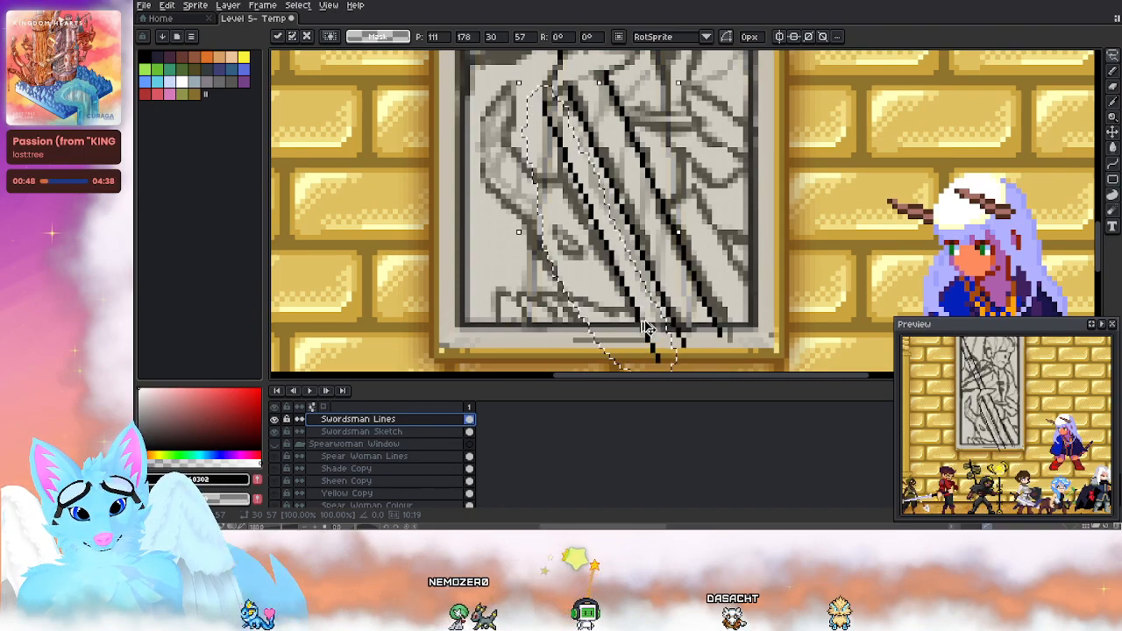
left_click_drag(638, 318, 635, 326)
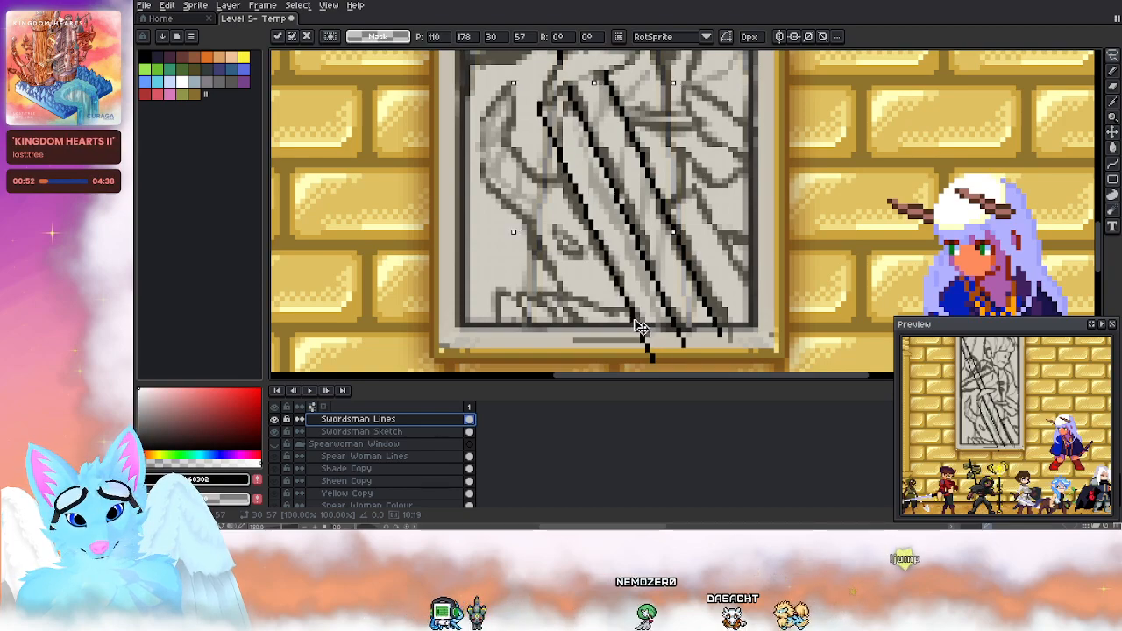
key("ctrl+d")
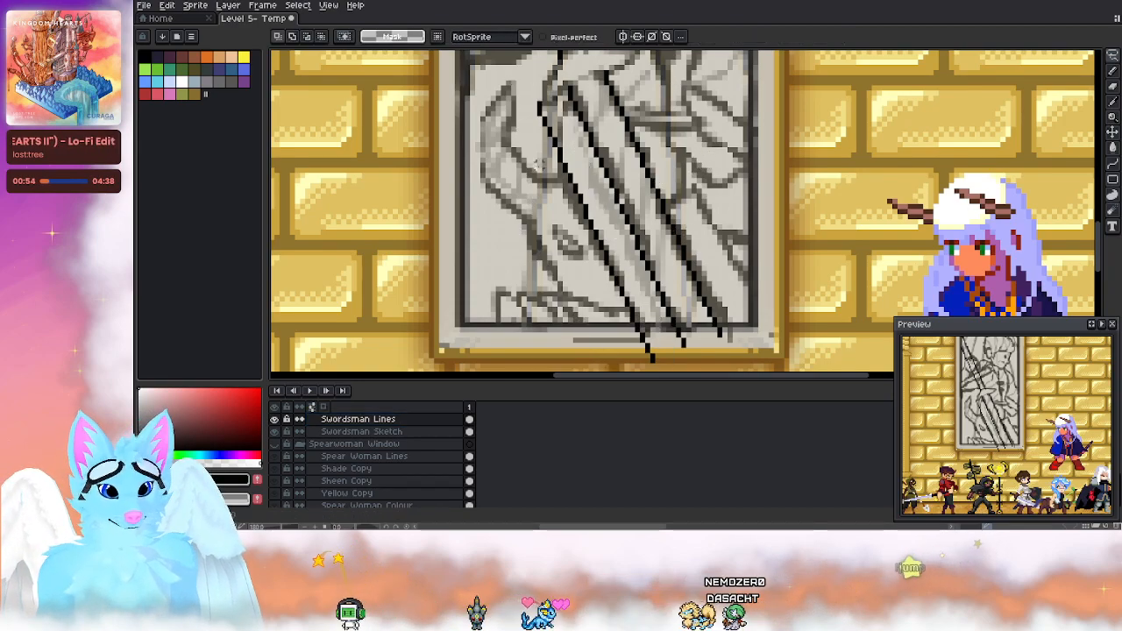
Step: Erase the copied line's upper end and all three line ends overlapping the window's lower border, checking with the sketch briefly hidden
key("b")
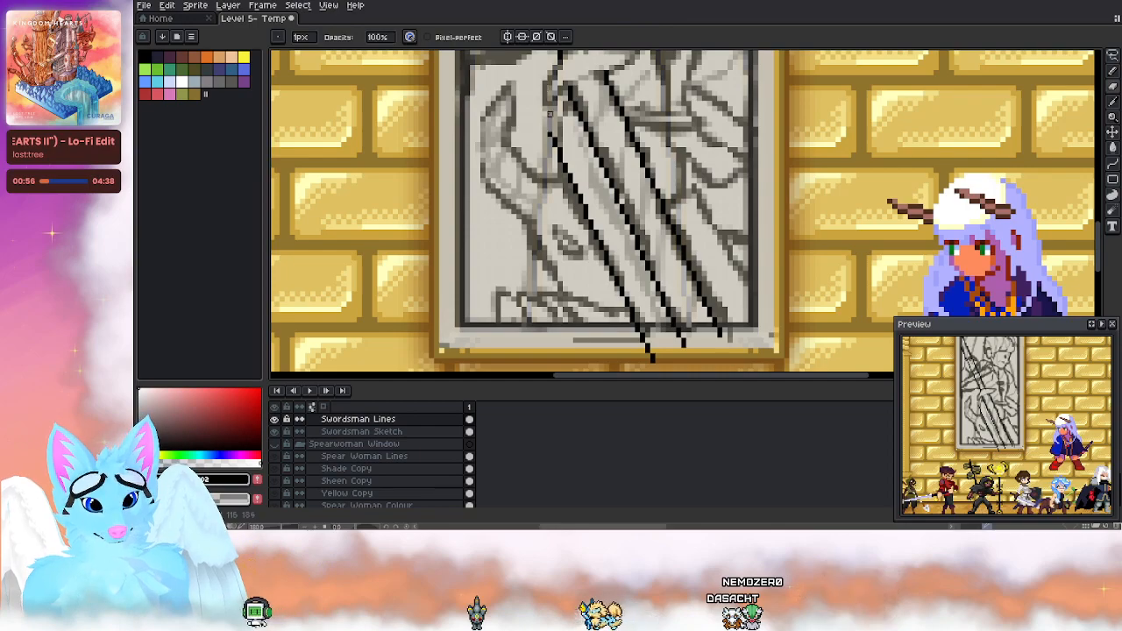
left_click(276, 435)
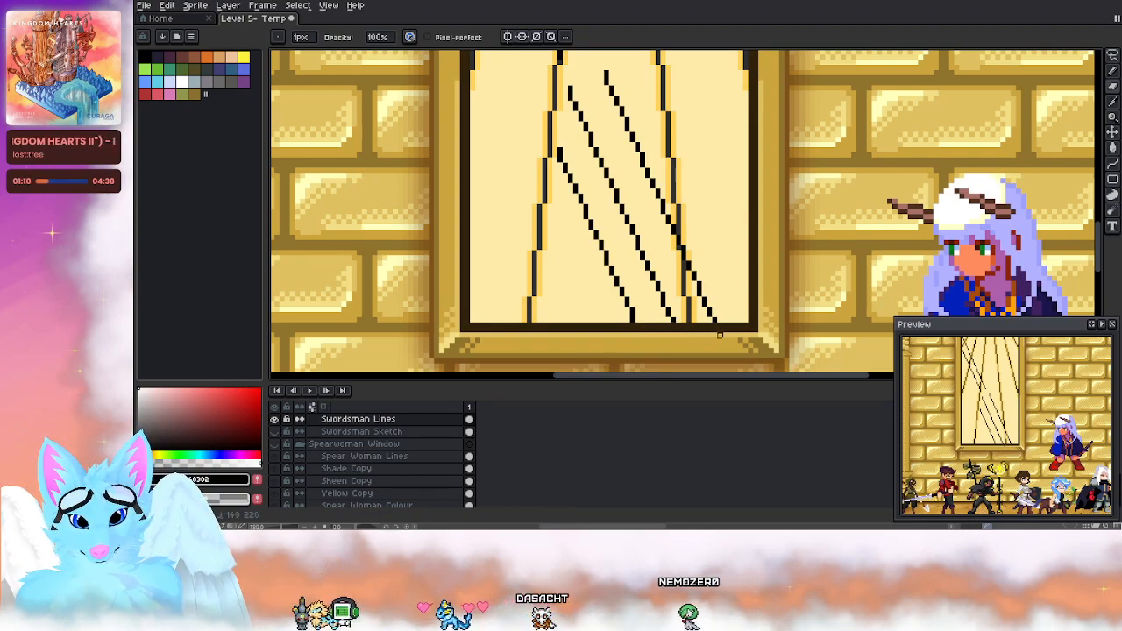
left_click(276, 433)
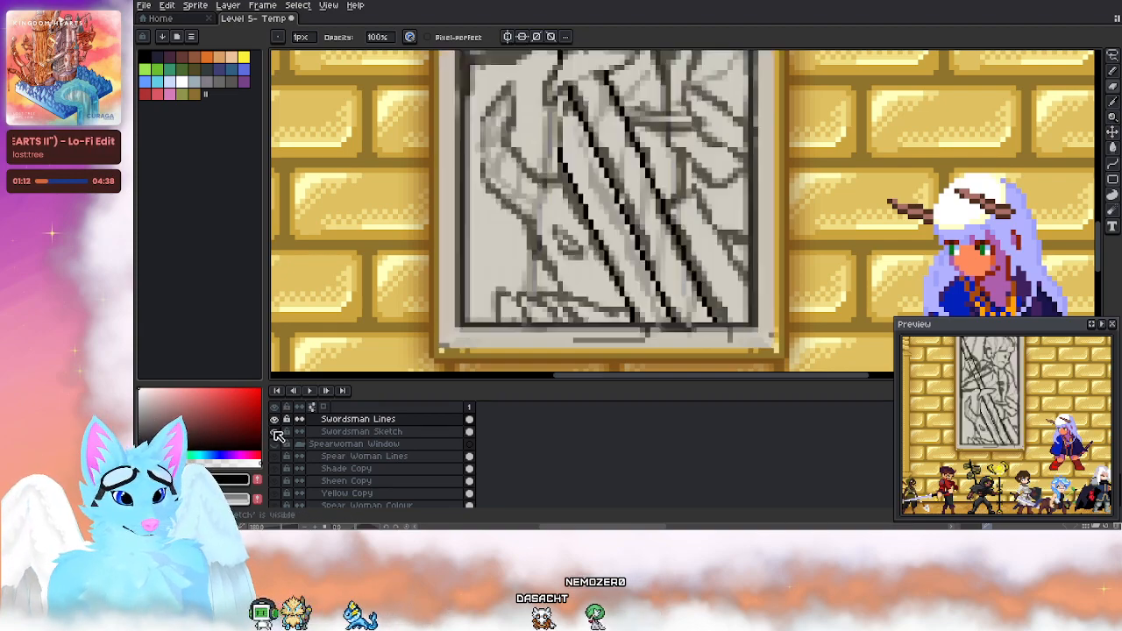
Step: Join the copied line's top to the top of the middle line with a 1 px curve following the sketch
left_click(1114, 70)
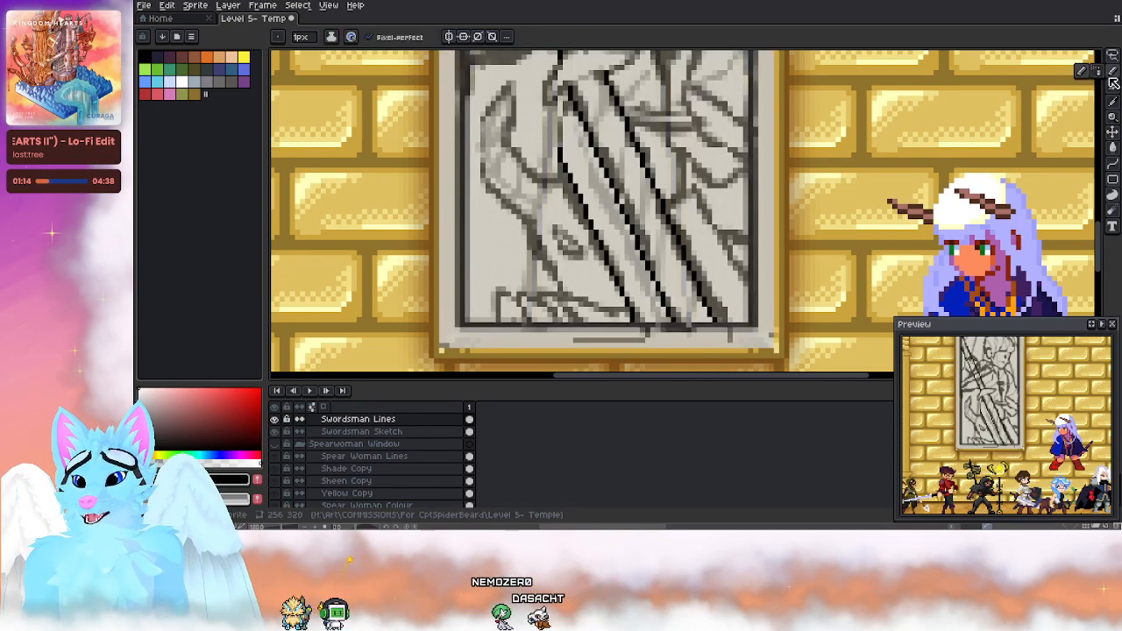
scroll(530, 94, "up", 3)
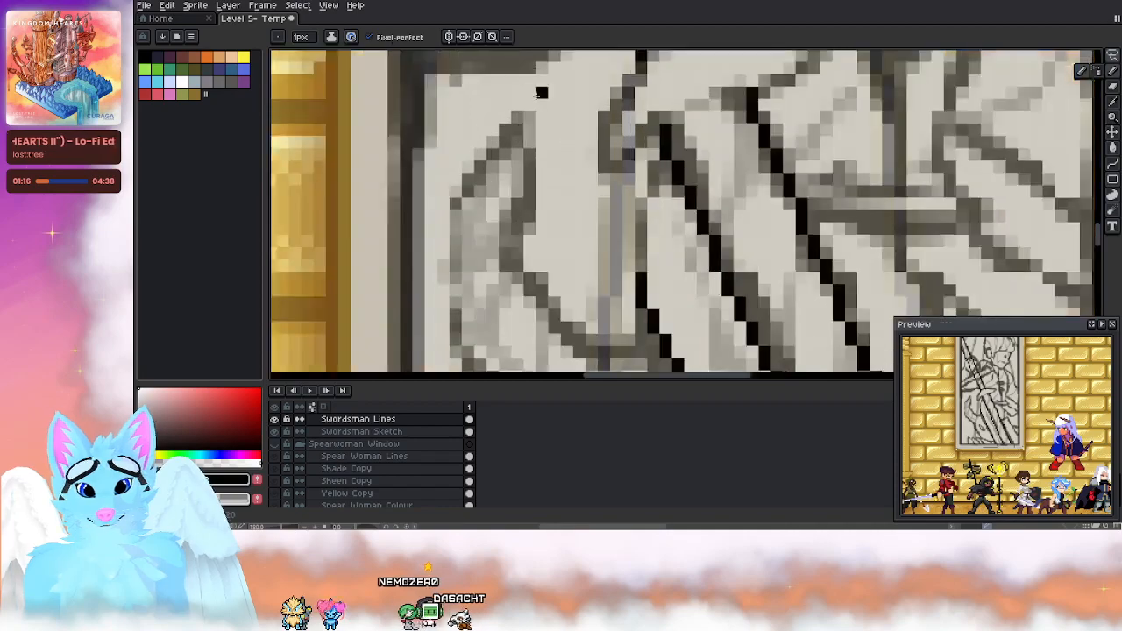
left_click(1111, 163)
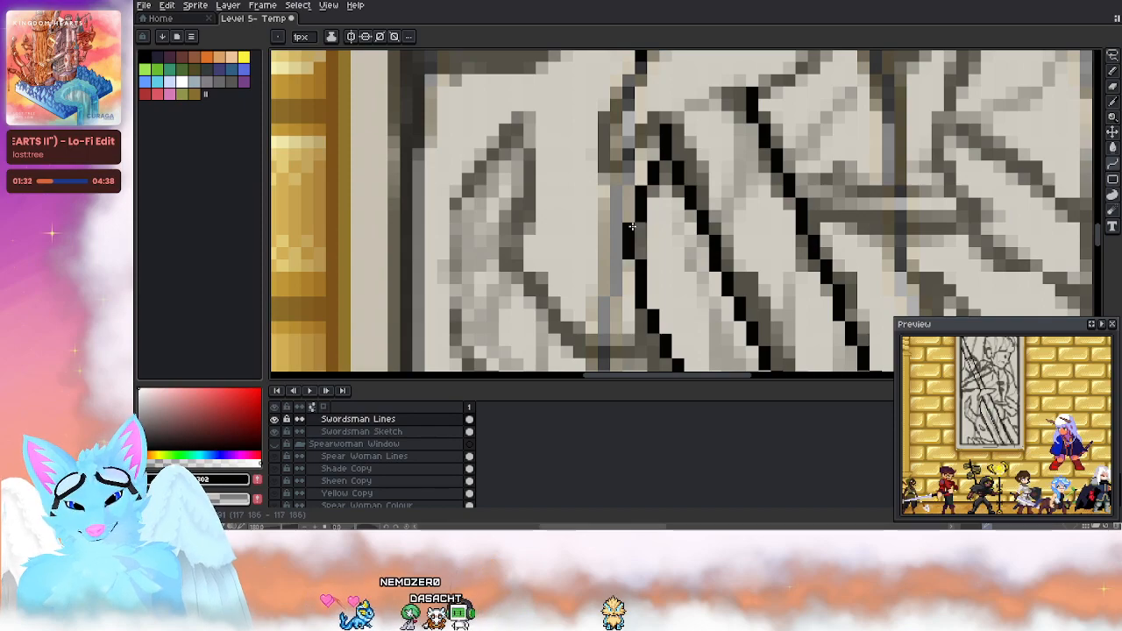
scroll(631, 226, "down", 3)
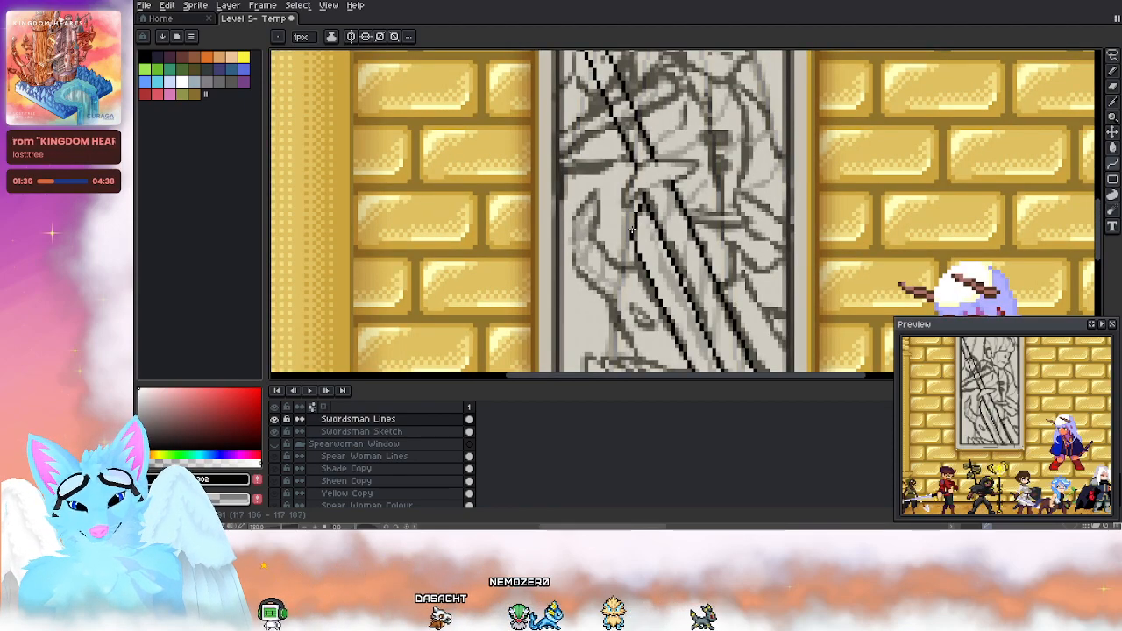
scroll(677, 204, "down", 1)
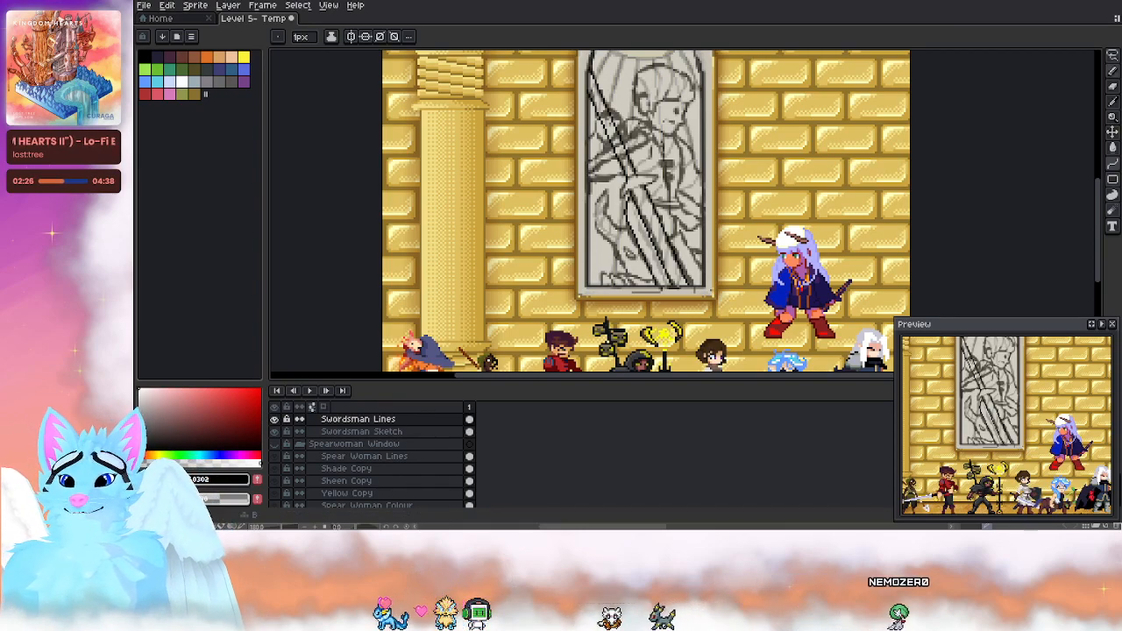
Step: Lasso the sword's lower middle line and, on the Swordsman Lines layer, place a copy 2 px left and 1 px down
key("b")
scroll(631, 199, "up", 1)
scroll(631, 200, "up", 2)
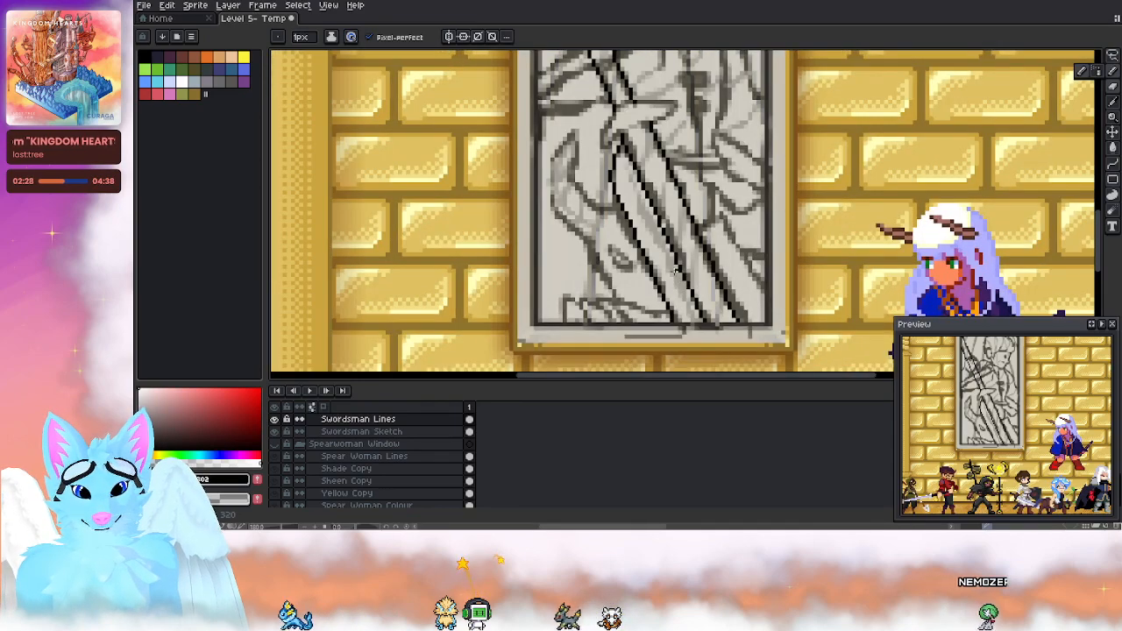
scroll(677, 275, "up", 1)
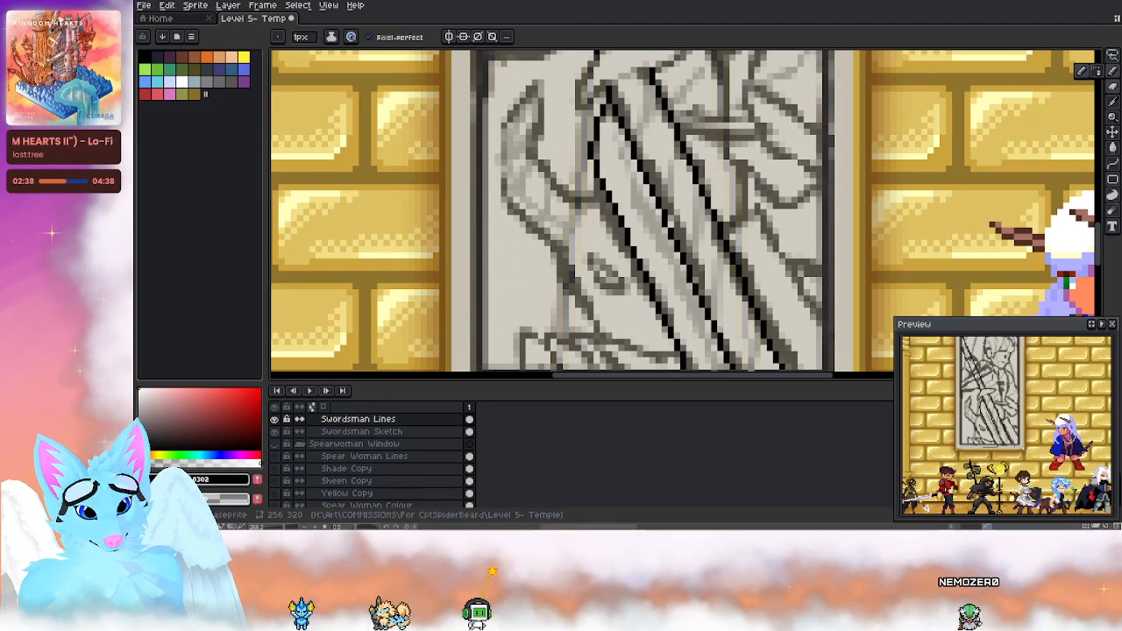
scroll(503, 303, "up", 1)
scroll(471, 137, "down", 2)
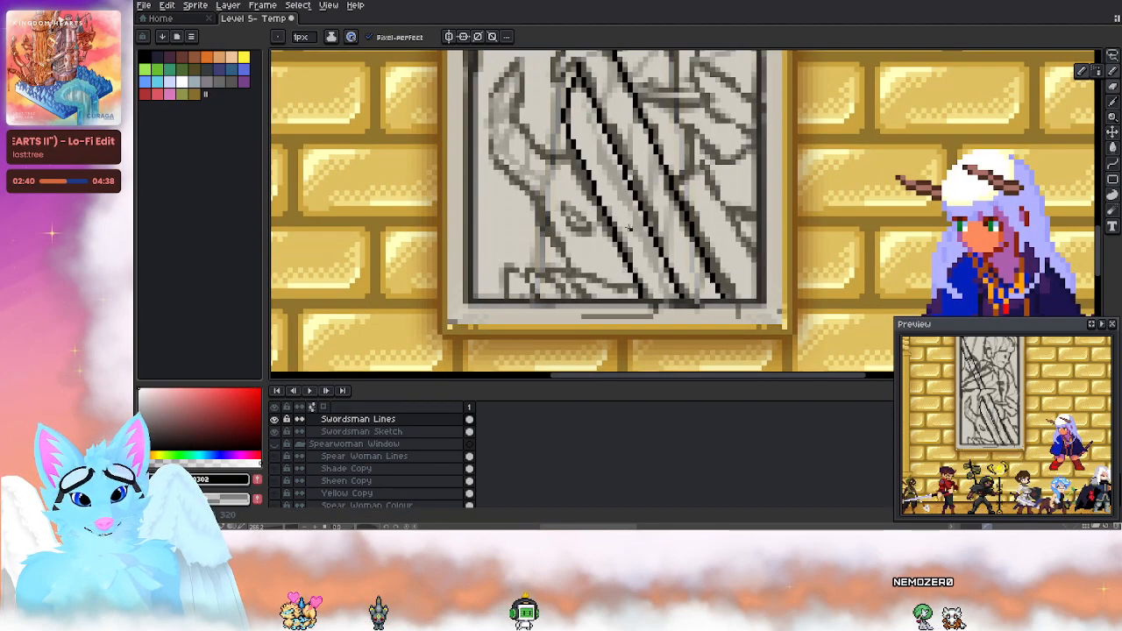
scroll(630, 229, "up", 2)
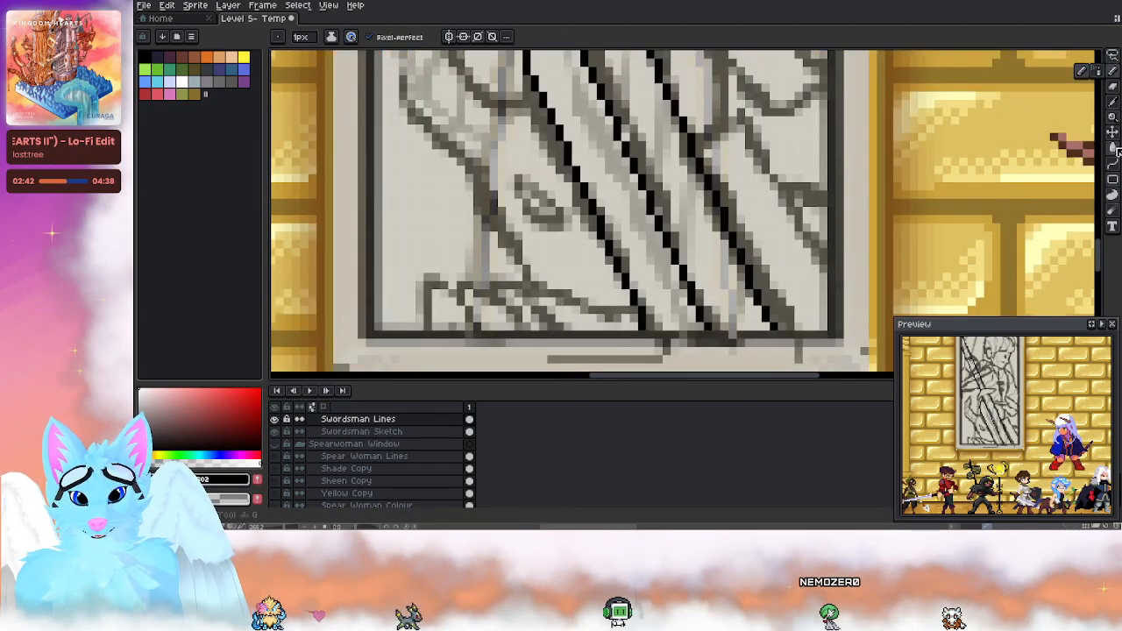
left_click(1112, 56)
scroll(624, 155, "down", 2)
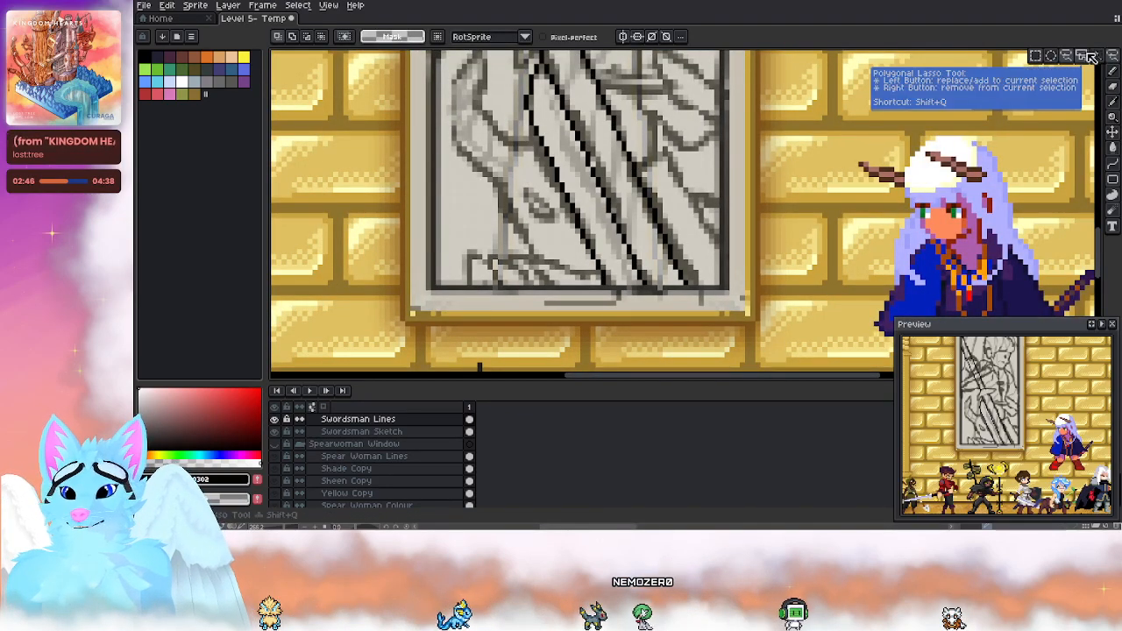
mouse_move(574, 113)
left_mouse_down()
mouse_move(593, 195)
mouse_move(654, 297)
left_mouse_up()
left_click_drag(605, 169, 598, 182)
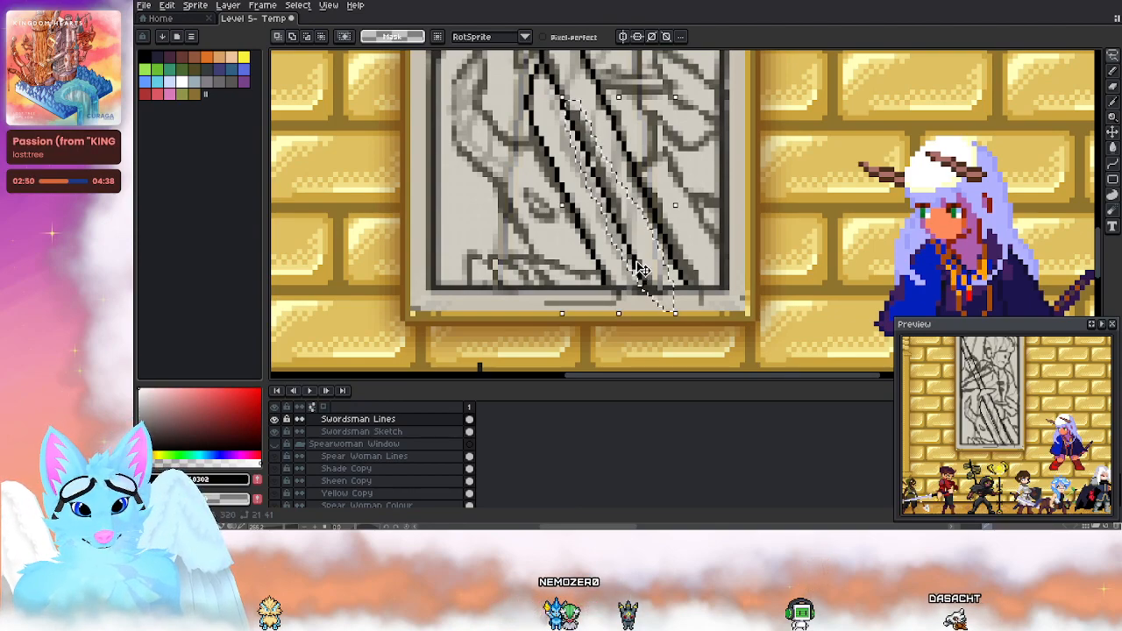
left_click_drag(641, 273, 632, 274)
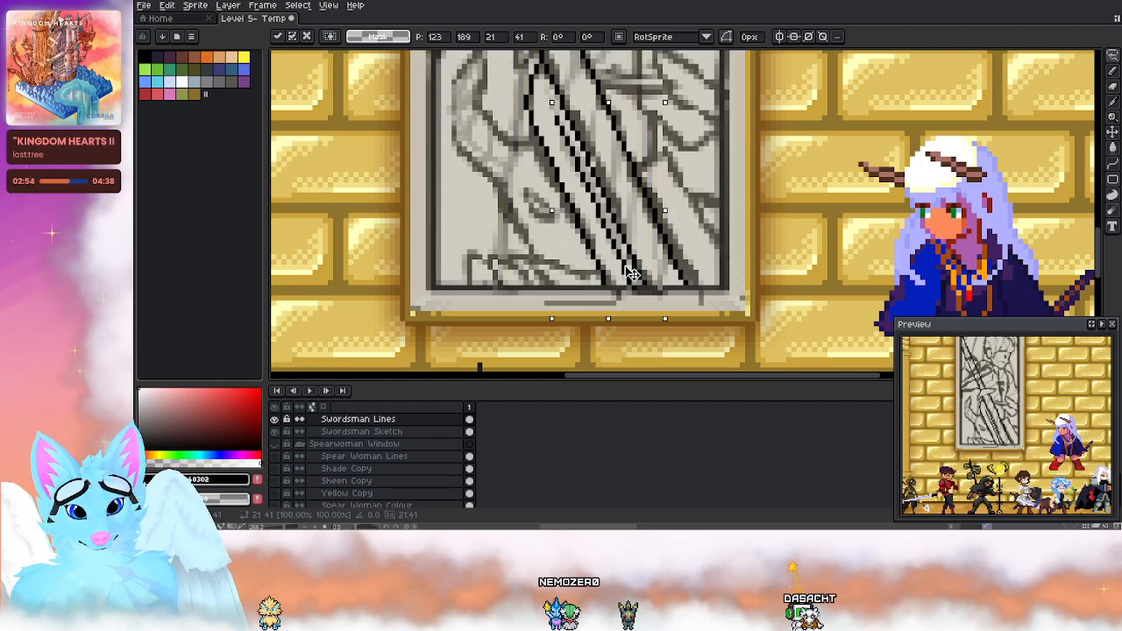
left_click(808, 178)
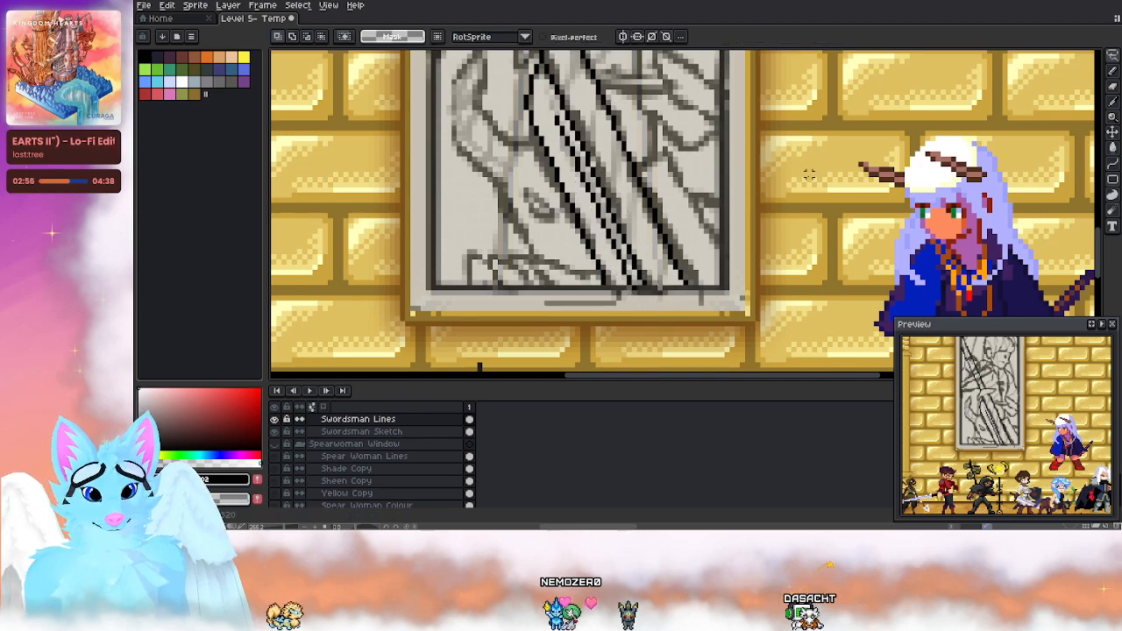
Step: Erase the end of the new inner line where it overlaps the window's lower border
scroll(637, 276, "up", 1)
key("b")
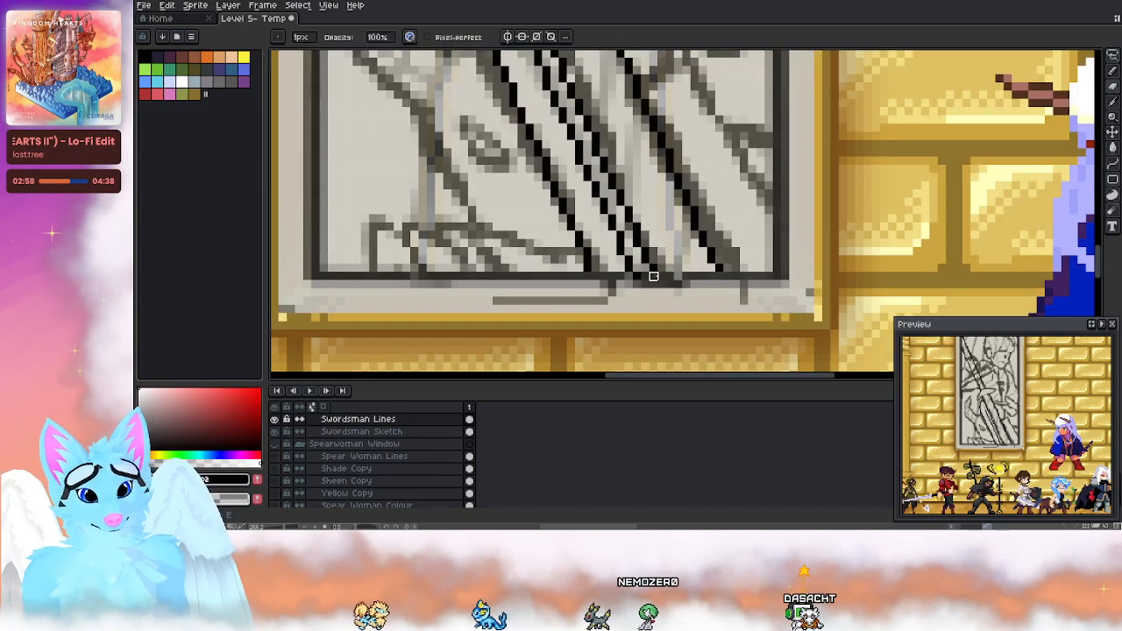
scroll(637, 277, "down", 3)
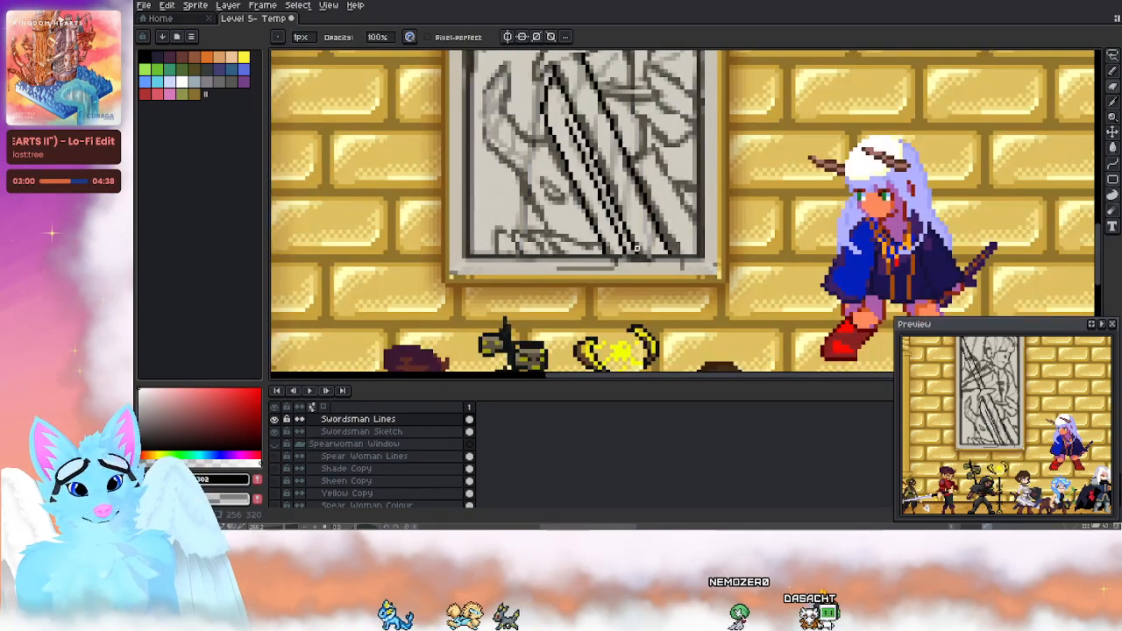
scroll(598, 256, "up", 1)
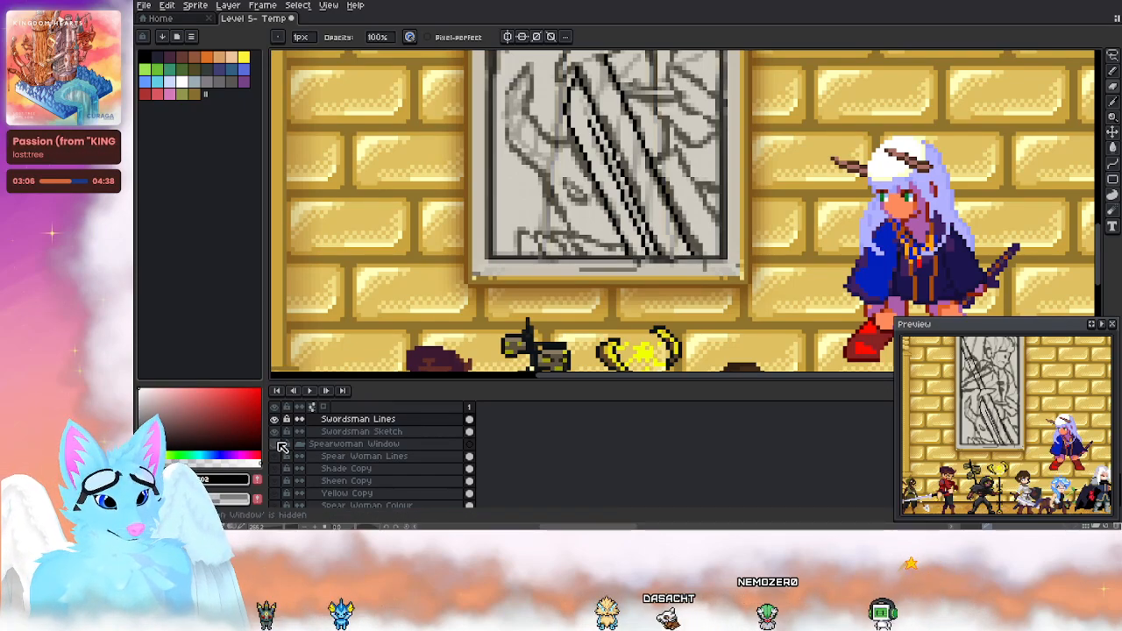
Step: Hide the Swordsman Sketch layer, show the Spearwoman Window group, and sample the dark grey of the figure's inner detail lines
left_click(277, 435)
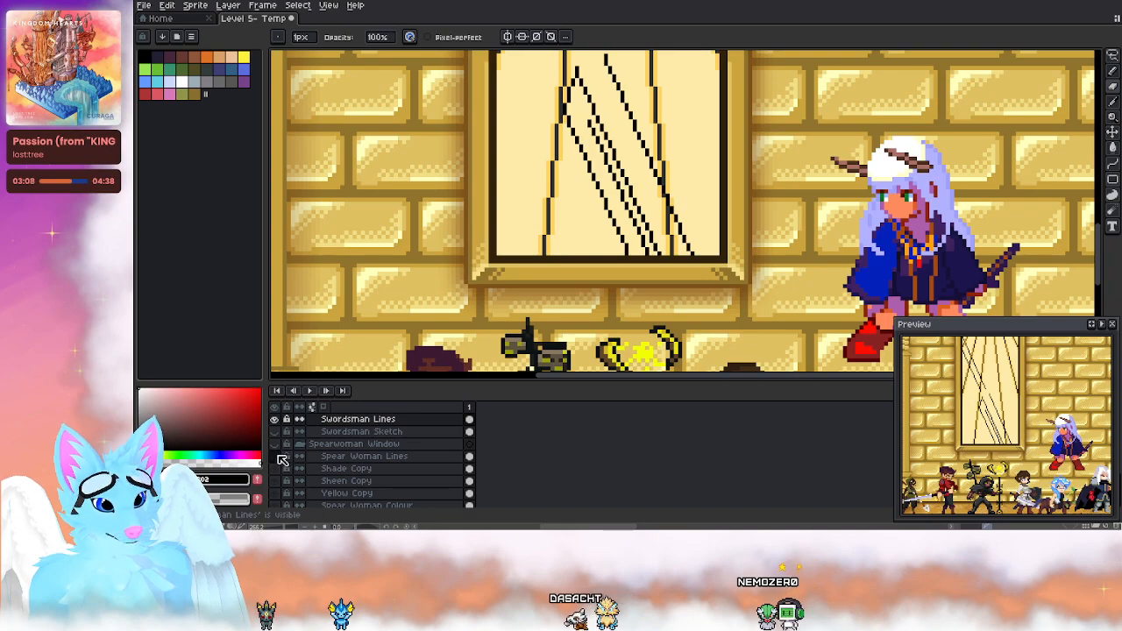
left_click(280, 457)
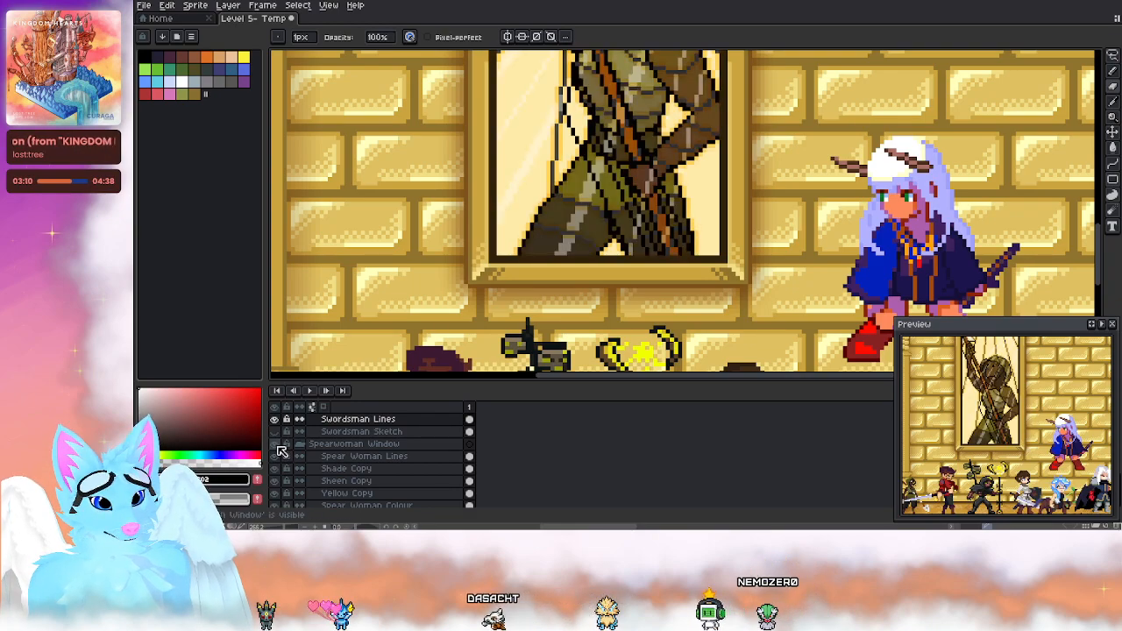
scroll(652, 154, "up", 3)
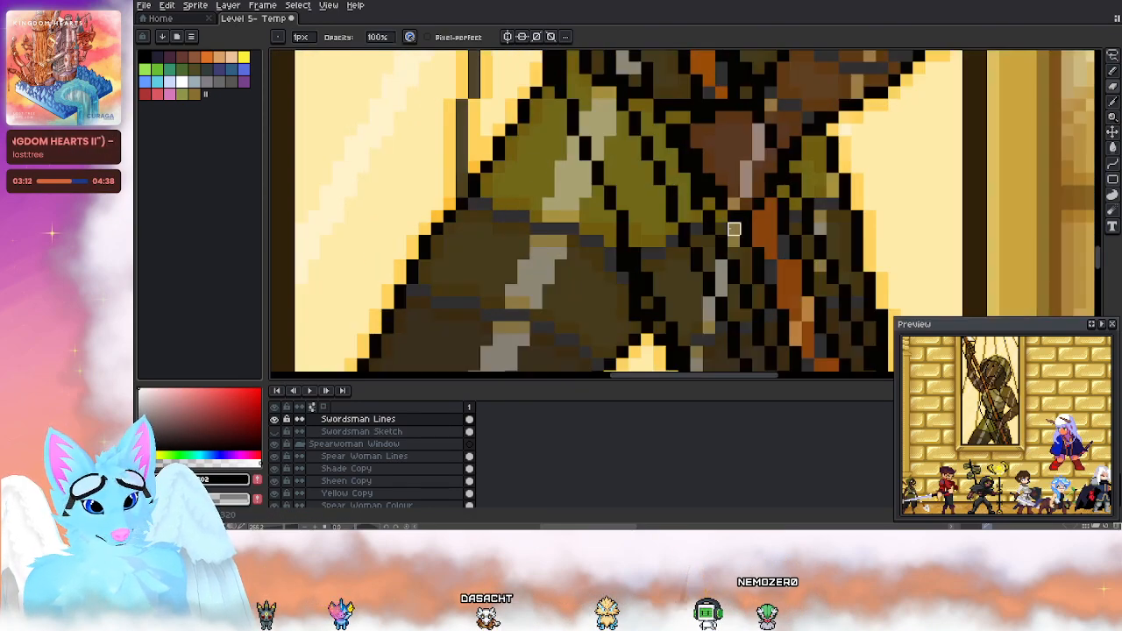
scroll(734, 229, "down", 4)
scroll(736, 123, "up", 5)
key("alt")
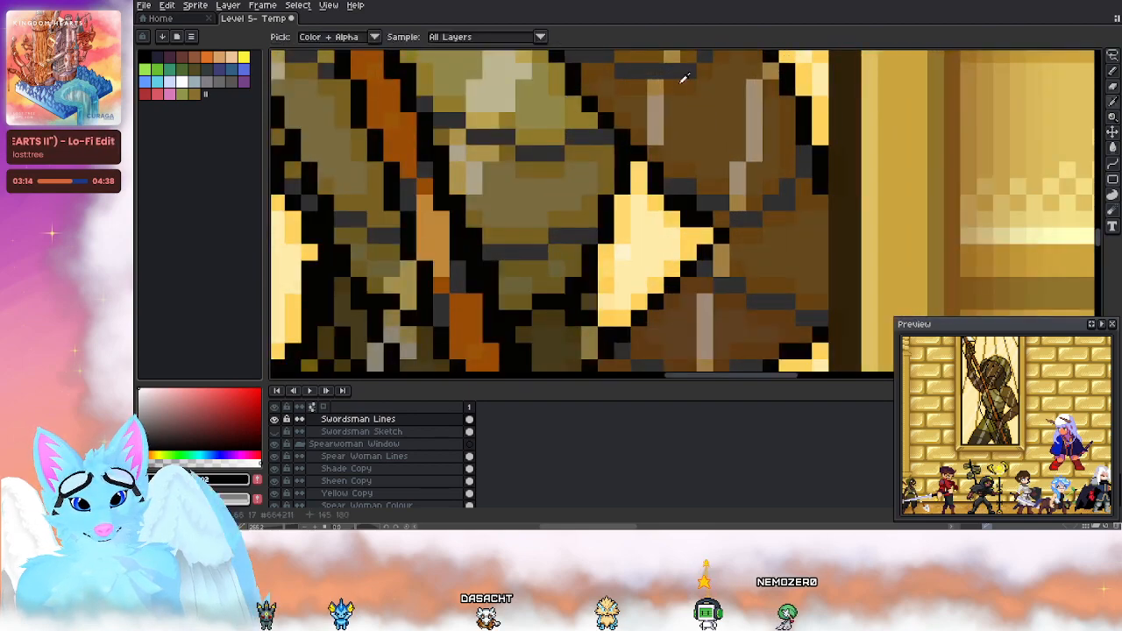
scroll(689, 65, "down", 3)
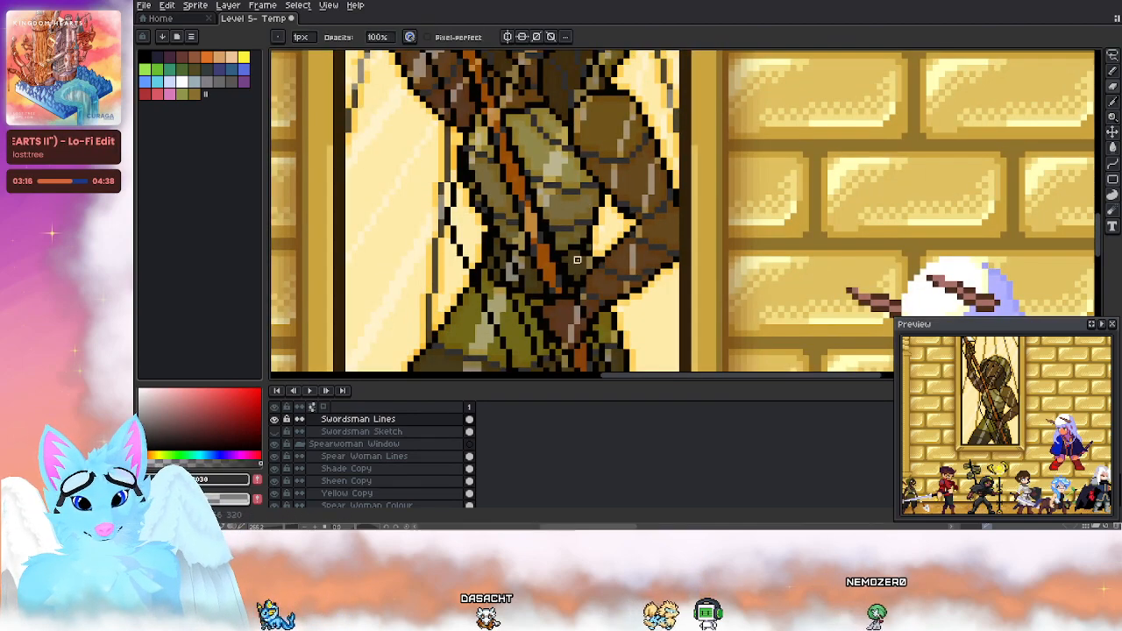
Step: Compare the Spearwoman Window with and without the Swordsman group, ending with Swordsman shown and Spearwoman Window hidden
scroll(280, 440, "up", 2)
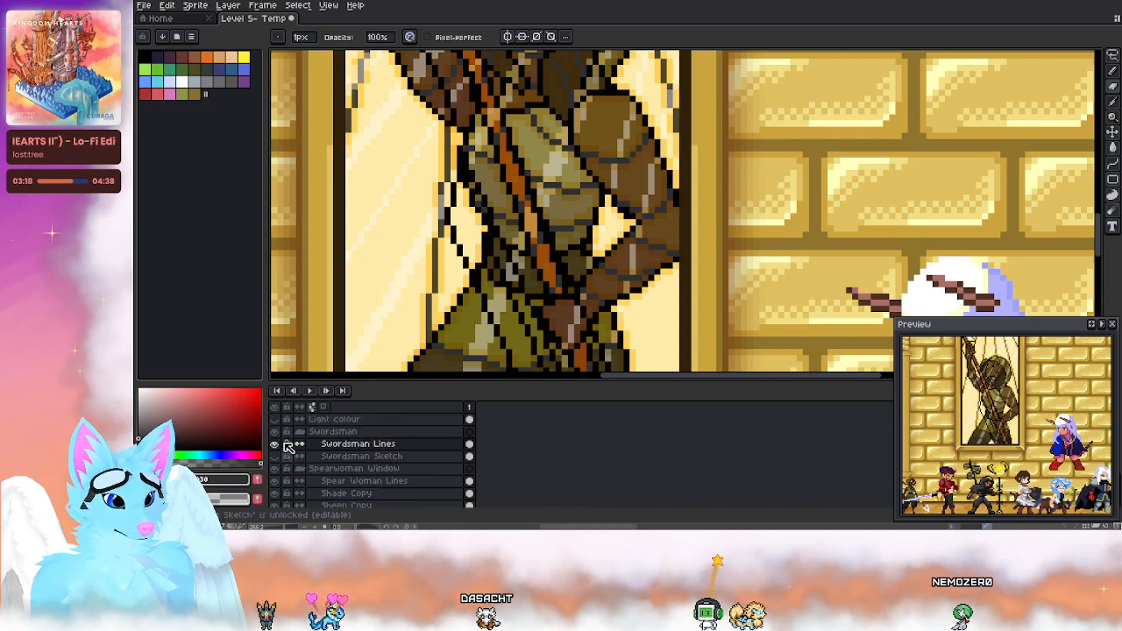
left_click(275, 433)
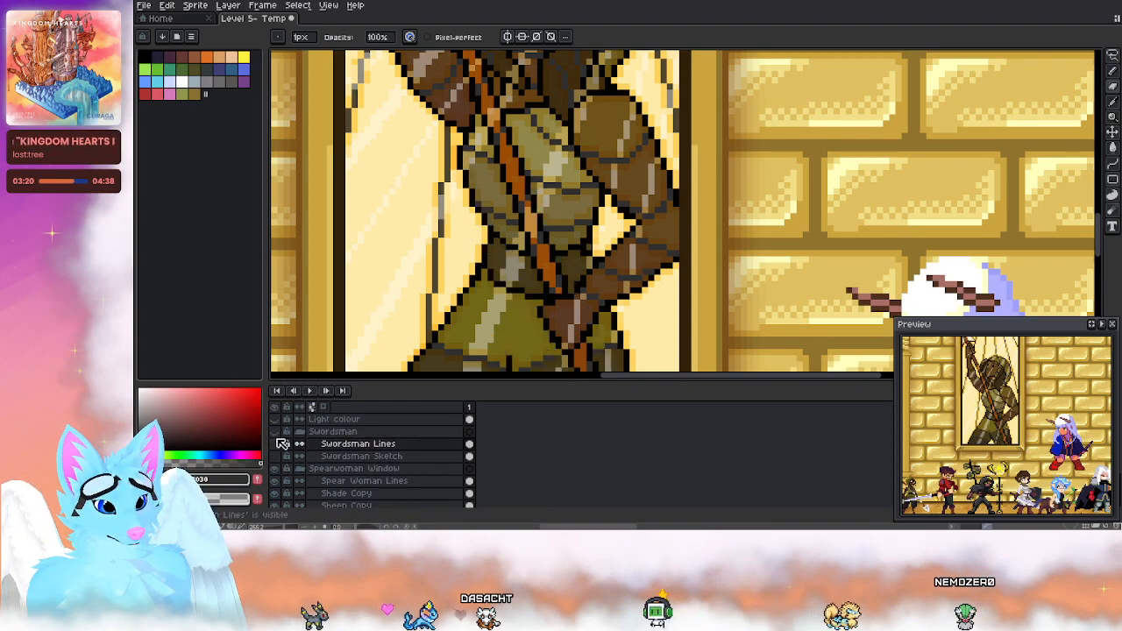
left_click(275, 434)
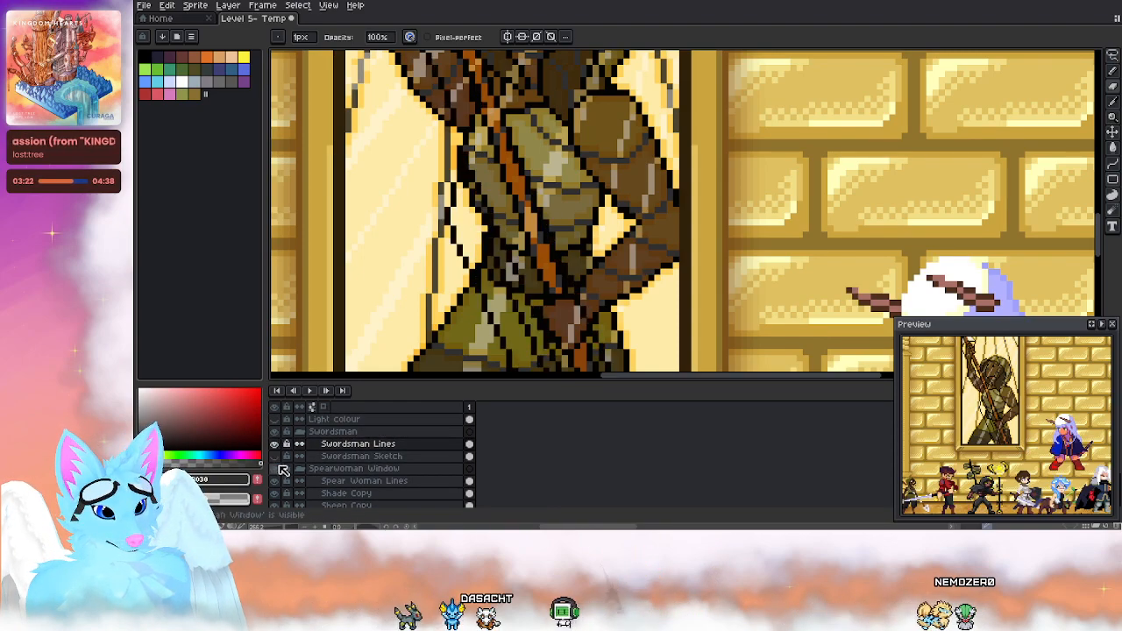
left_click(276, 469)
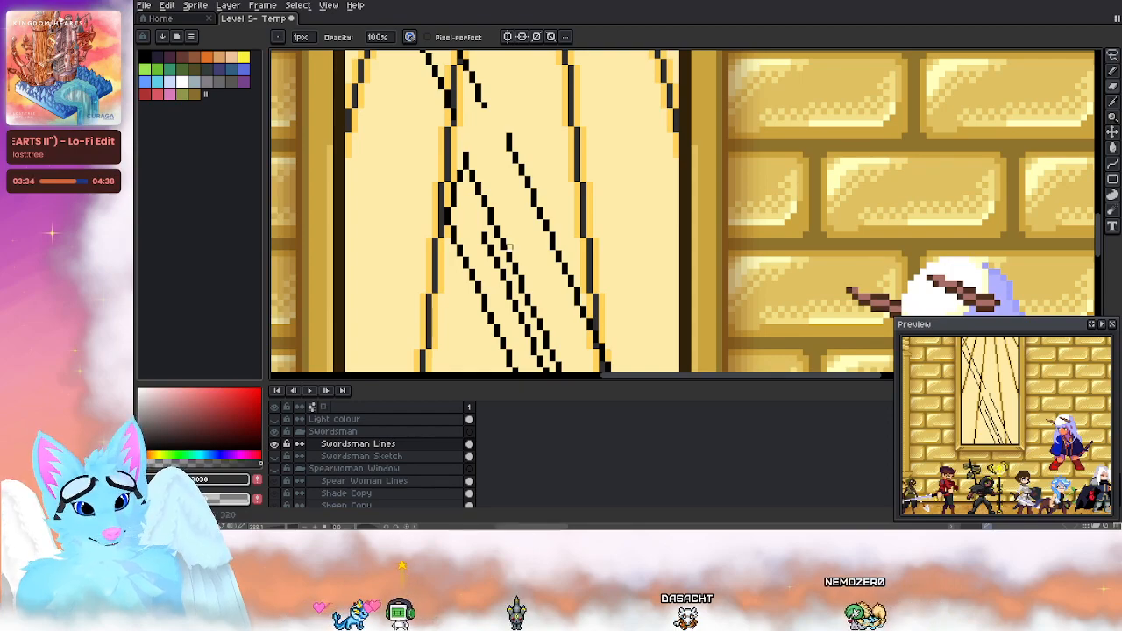
scroll(496, 191, "down", 5)
scroll(482, 184, "up", 2)
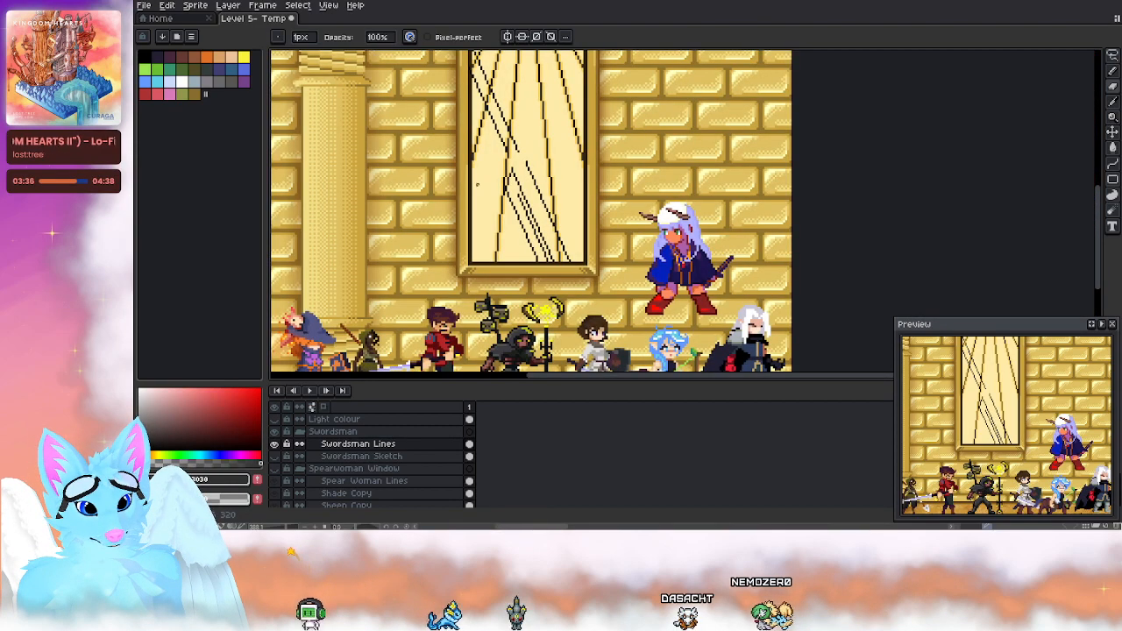
scroll(504, 187, "up", 1)
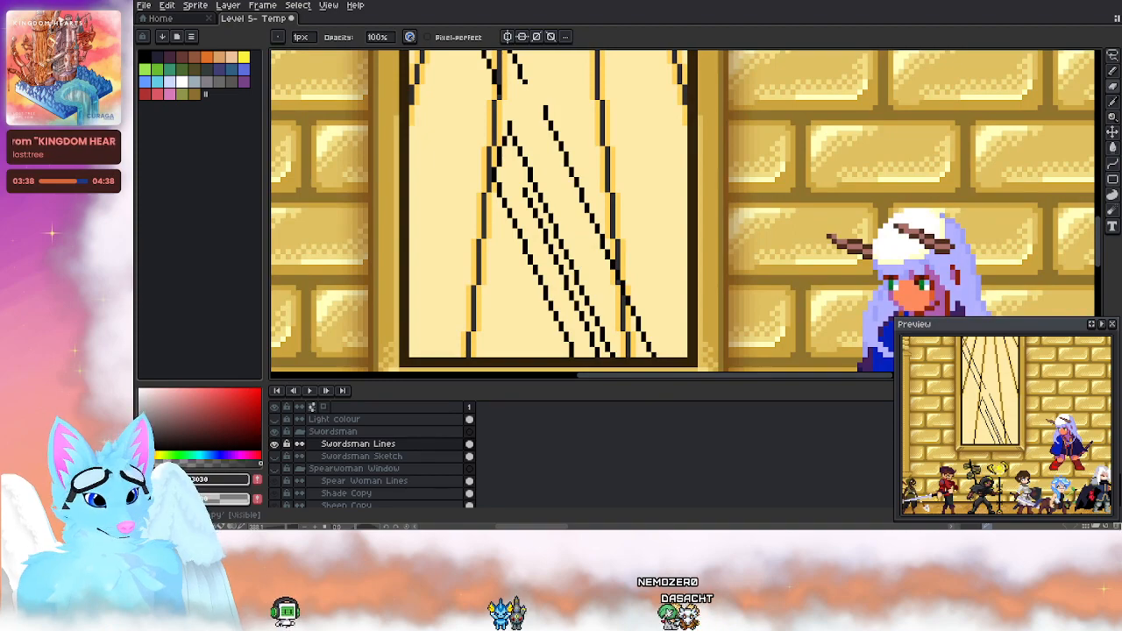
Step: Collapse the Spearwoman Window group and briefly show the Witch Window group to check its inner line colours
left_click(299, 470)
left_click(276, 481)
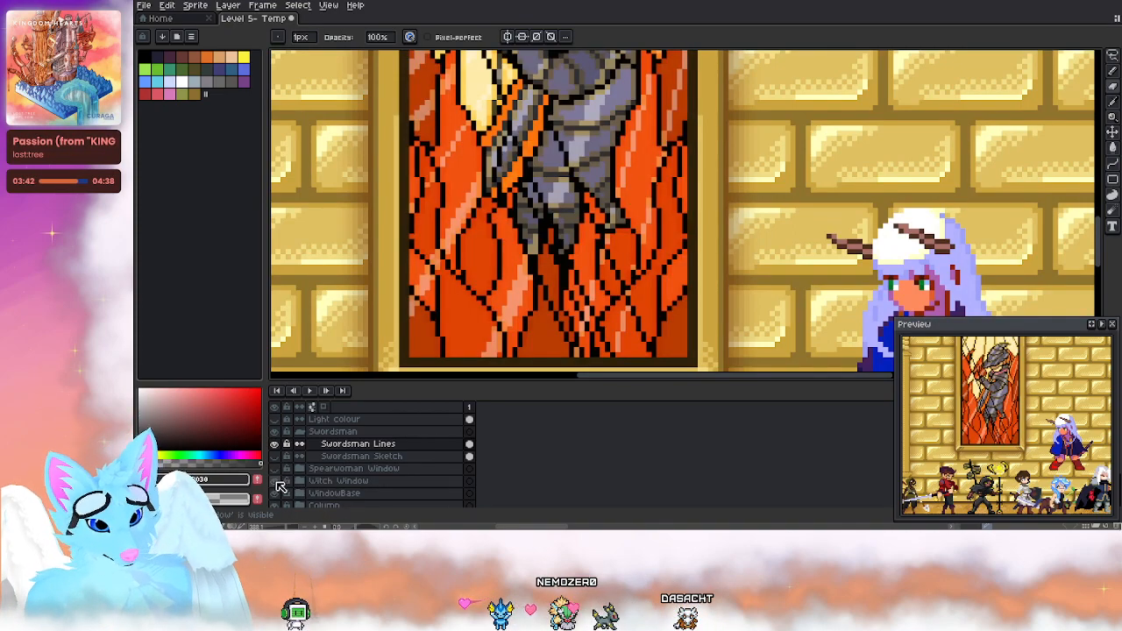
scroll(582, 189, "up", 1)
key("alt")
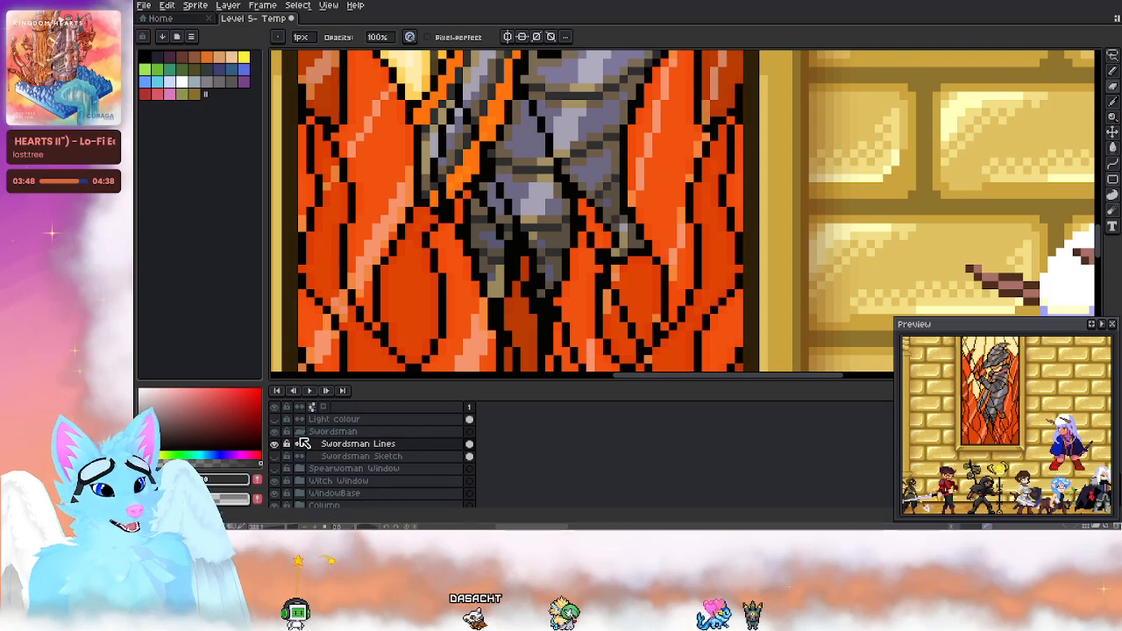
left_click(276, 481)
scroll(472, 196, "down", 3)
scroll(473, 270, "up", 2)
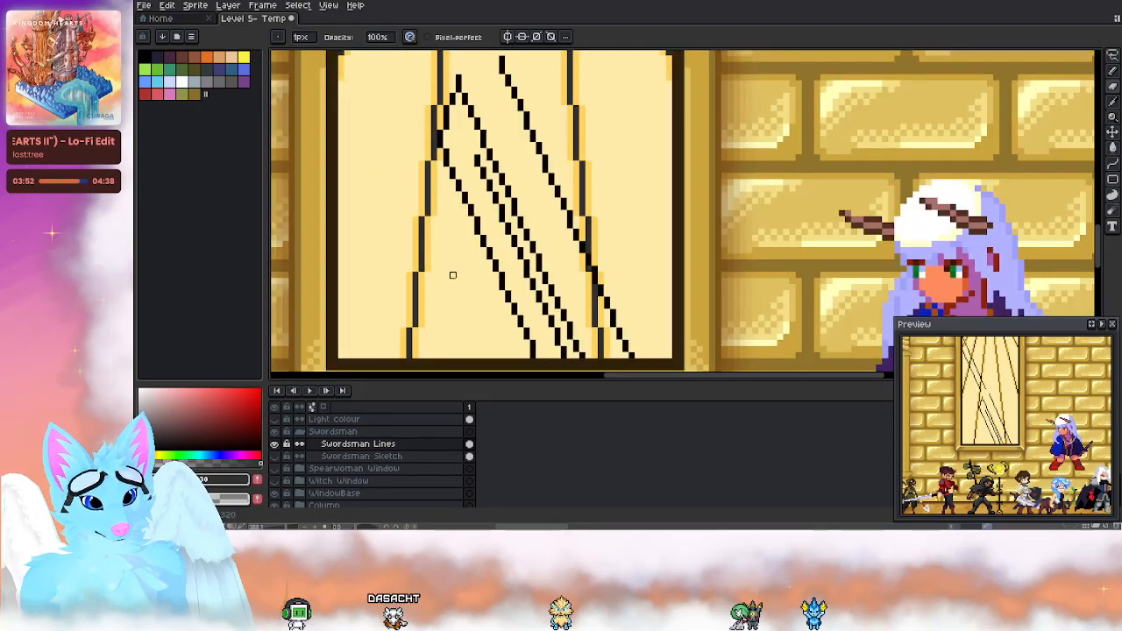
left_click(409, 35)
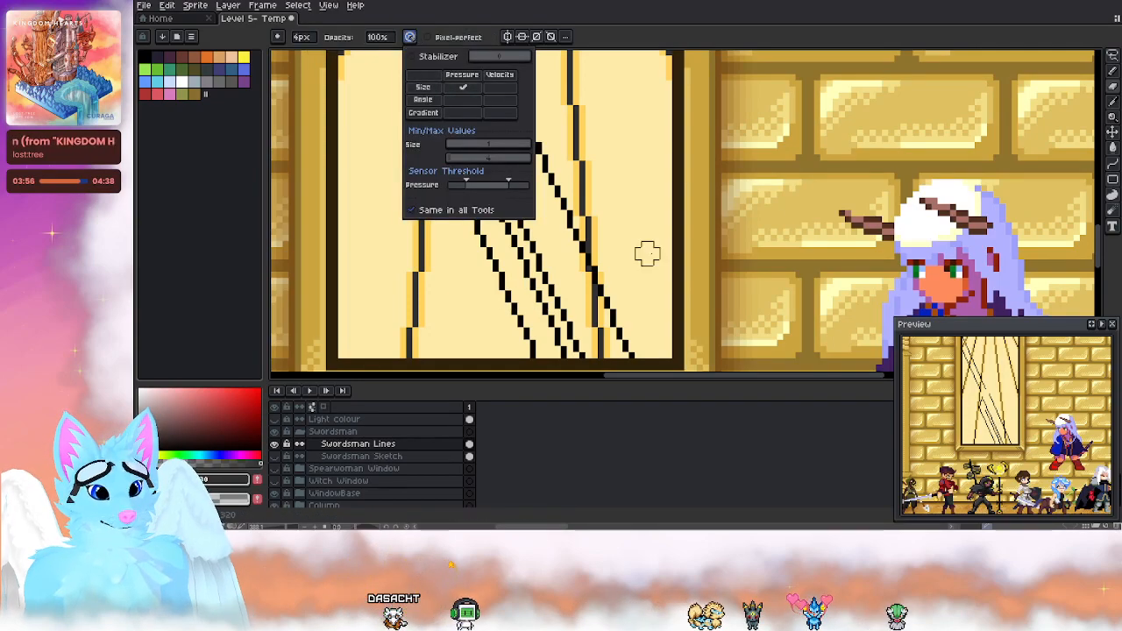
left_click(303, 38)
left_click_drag(323, 56, 269, 60)
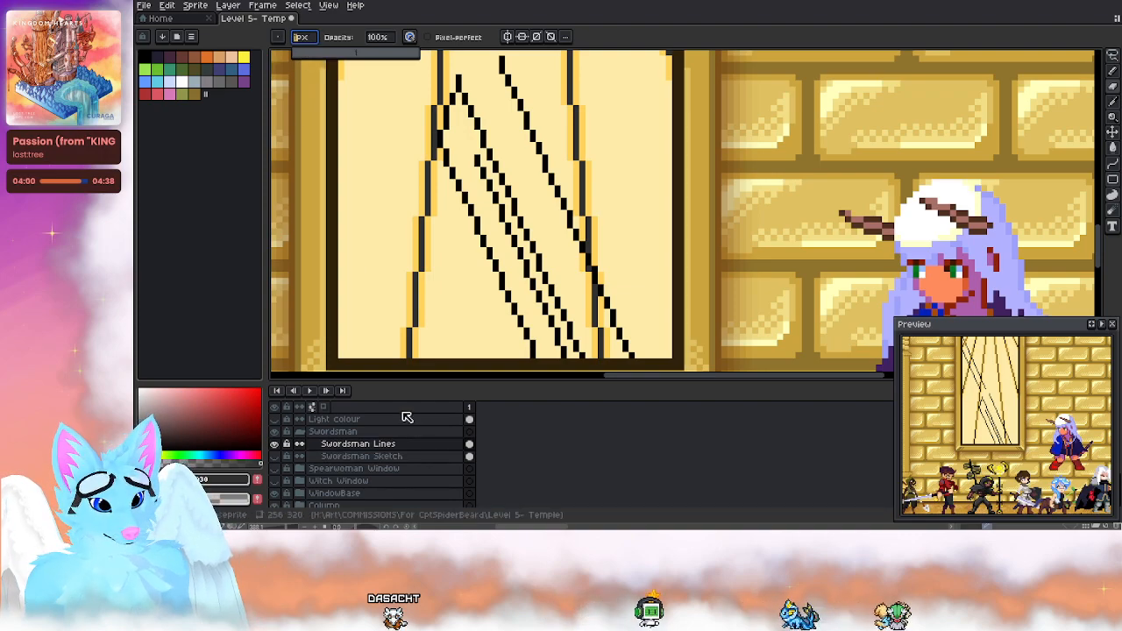
scroll(481, 316, "up", 1)
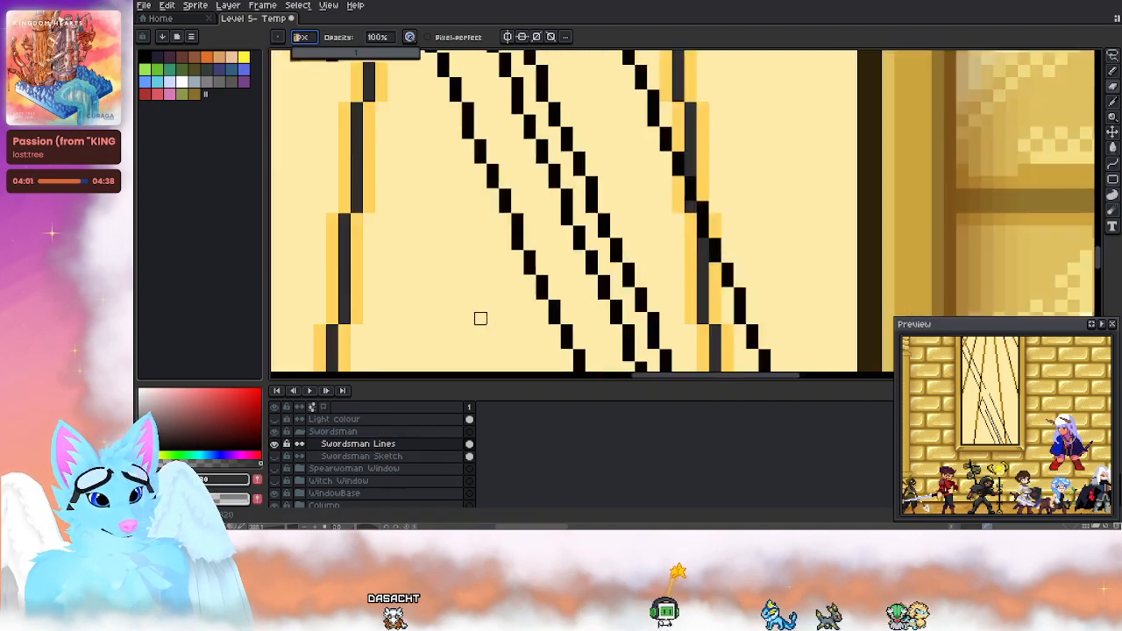
left_click(411, 39)
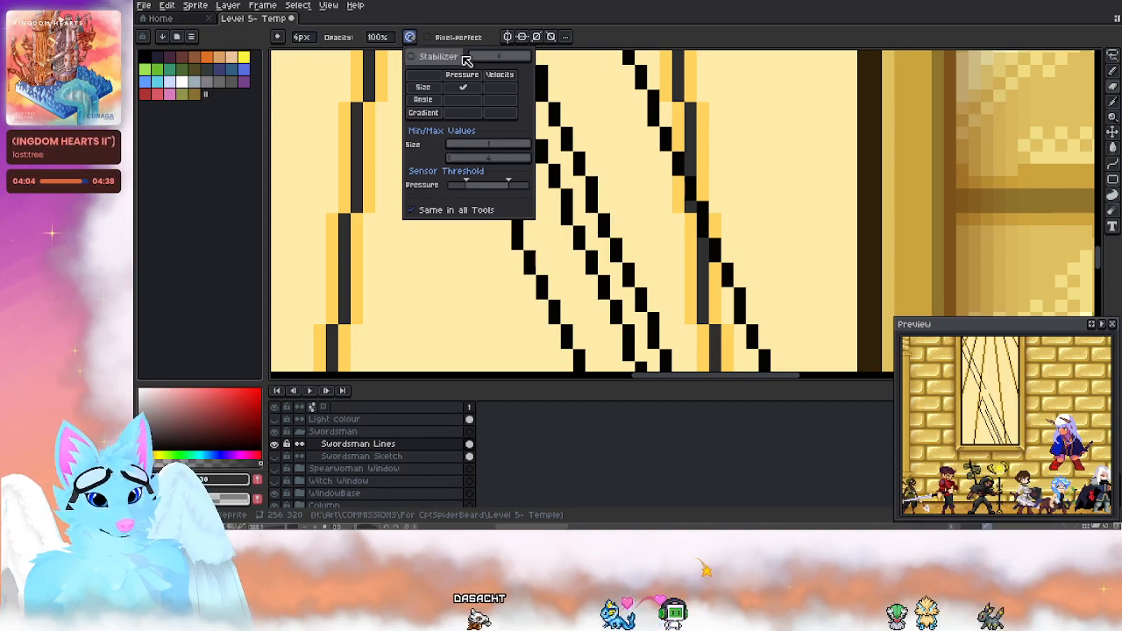
Step: Recolour the sword's copied inner line dark grey down to the lower border, using the 1 px Pencil with Lock Alpha ink
left_click(1113, 72)
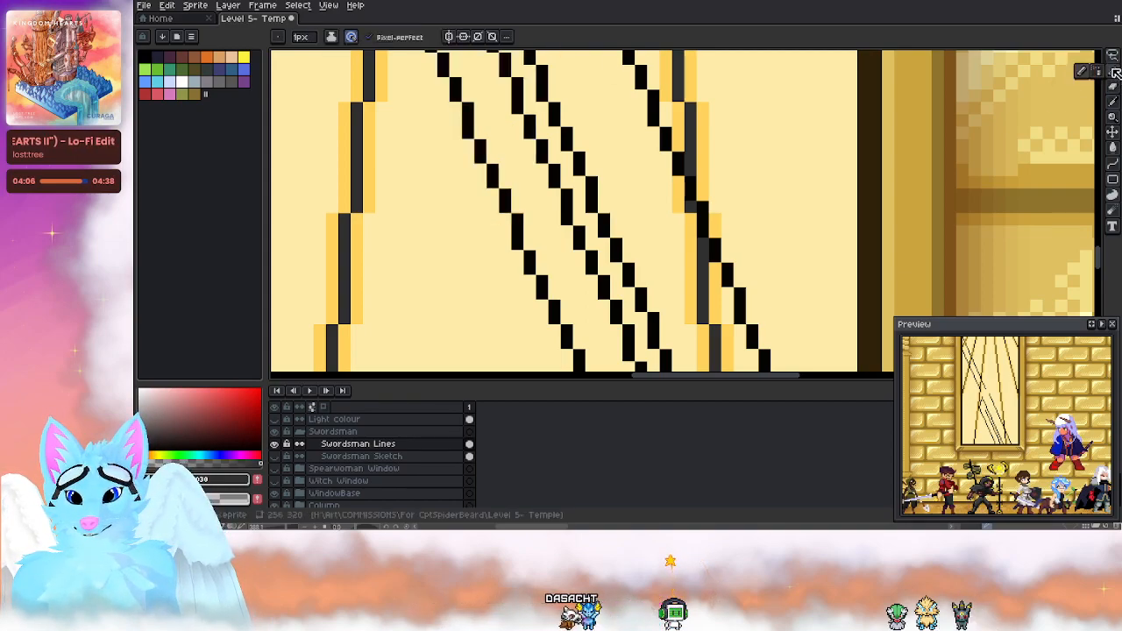
left_click(333, 36)
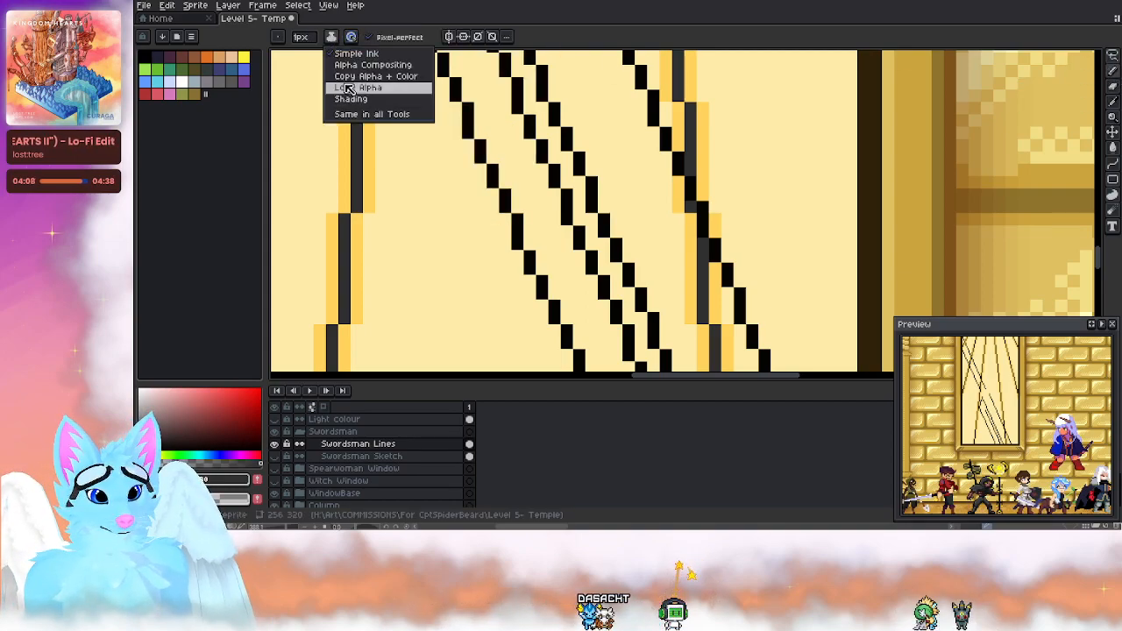
left_click(392, 91)
left_click_drag(546, 161, 529, 130)
left_click_drag(556, 168, 574, 189)
mouse_move(633, 350)
left_mouse_down()
mouse_move(593, 228)
mouse_move(545, 173)
mouse_move(602, 270)
left_mouse_up()
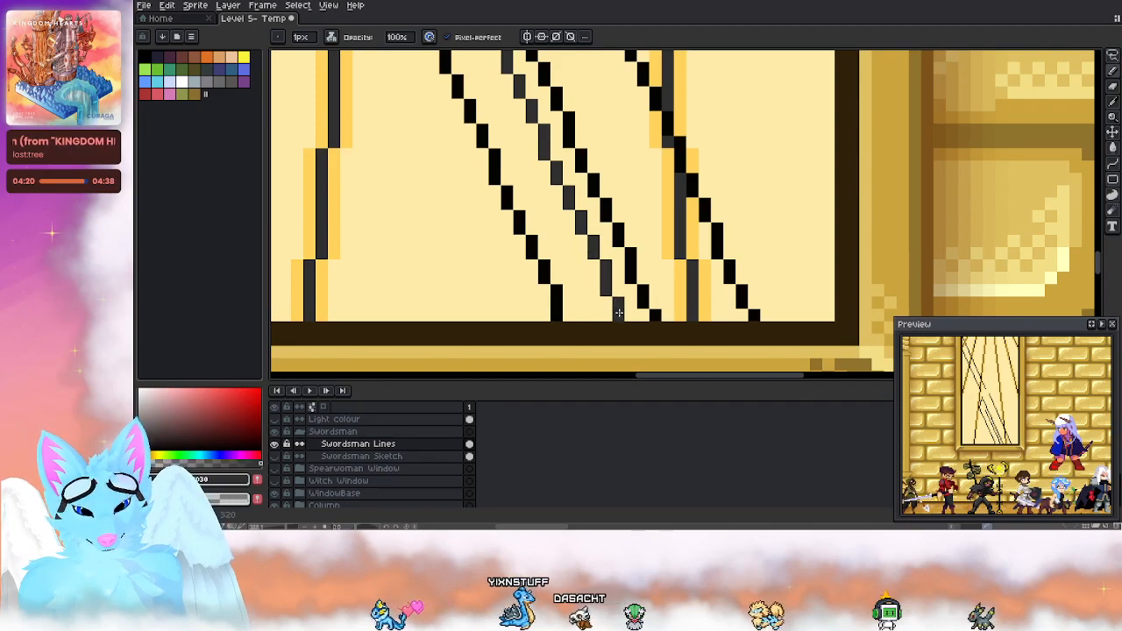
Step: Show the Swordsman Sketch layer again and sample the near-black outline colour from the sword's lower left-hand line
scroll(551, 227, "down", 2)
scroll(551, 227, "down", 3)
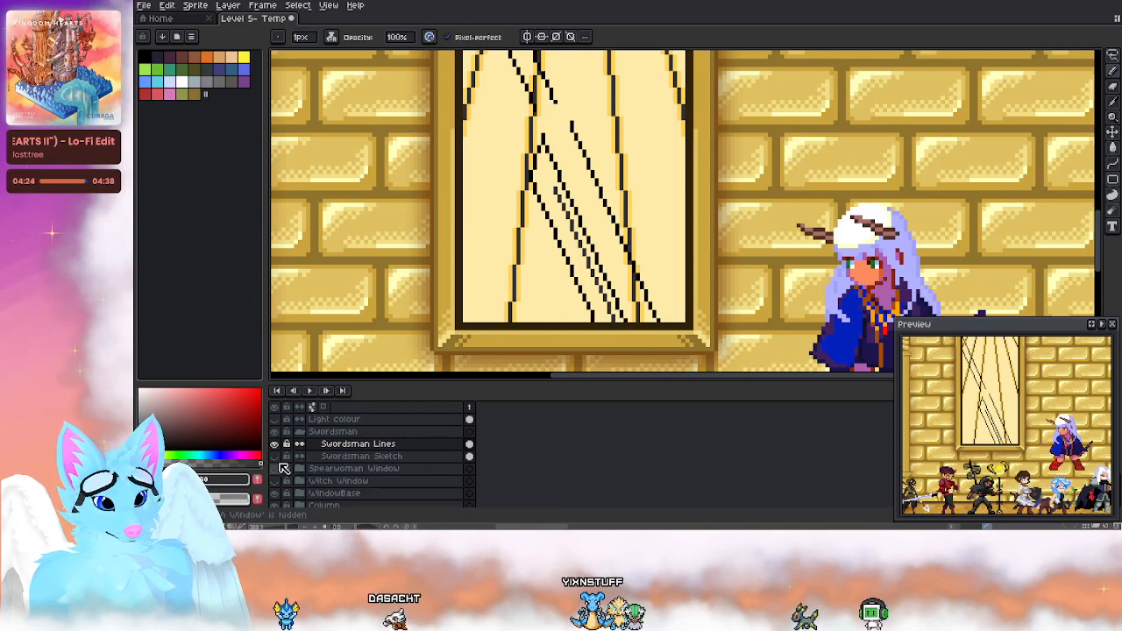
left_click(314, 456)
scroll(536, 213, "up", 2)
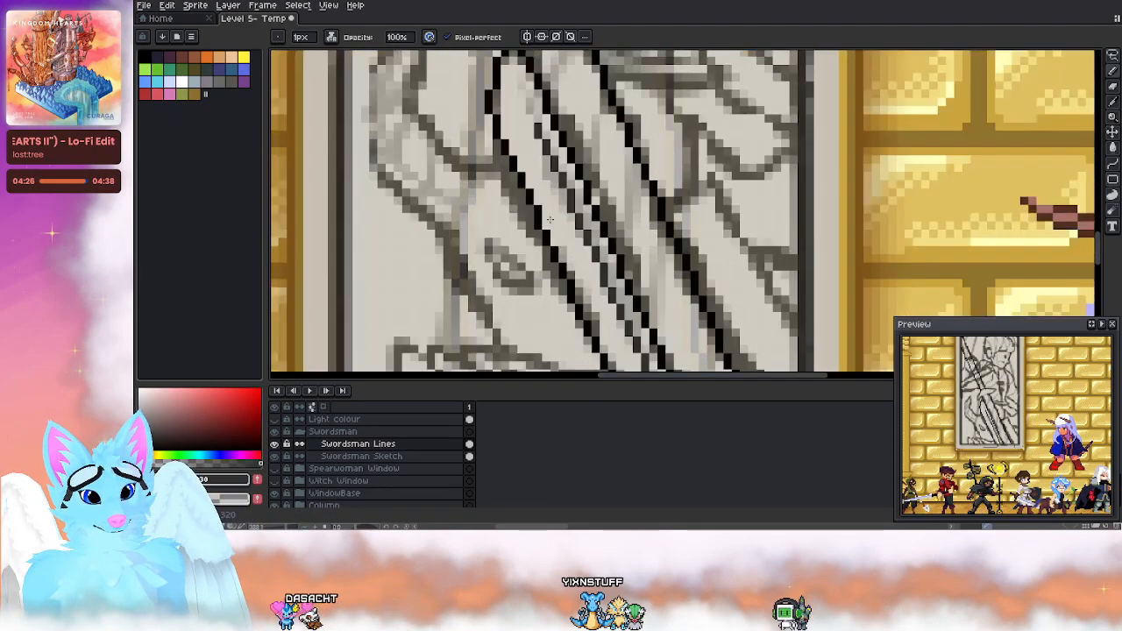
key("alt")
left_click(544, 213)
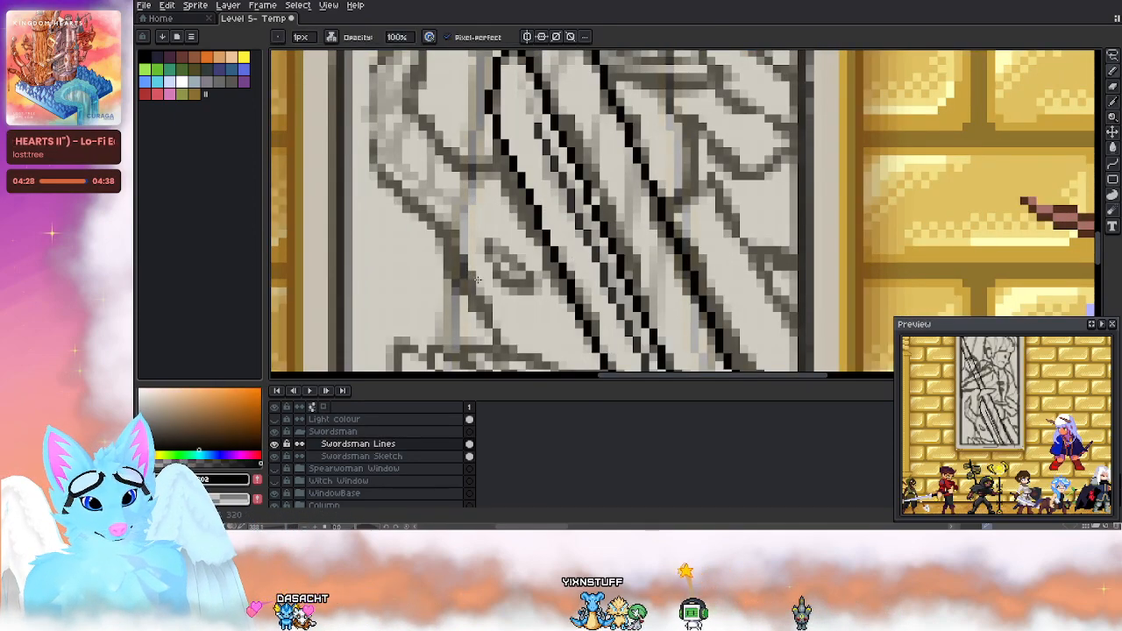
Step: Switch to the Curve tool with a 1 px brush for outlining the horned head beside the sword
scroll(426, 253, "down", 2)
scroll(425, 252, "up", 2)
scroll(424, 219, "down", 1)
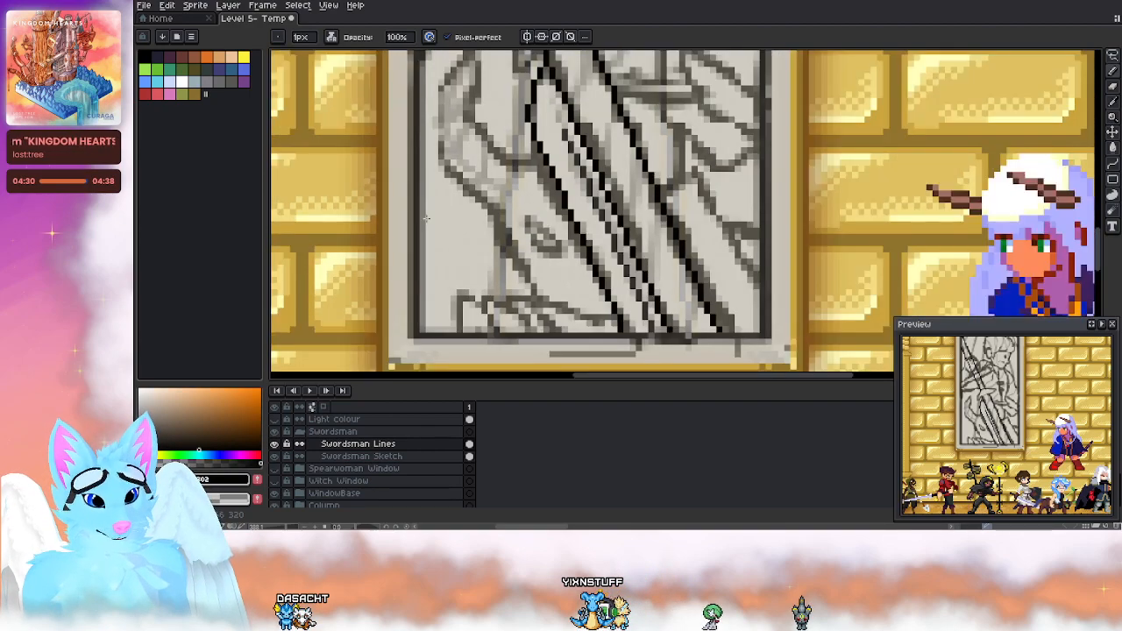
left_click_drag(512, 171, 539, 154)
left_click(1112, 164)
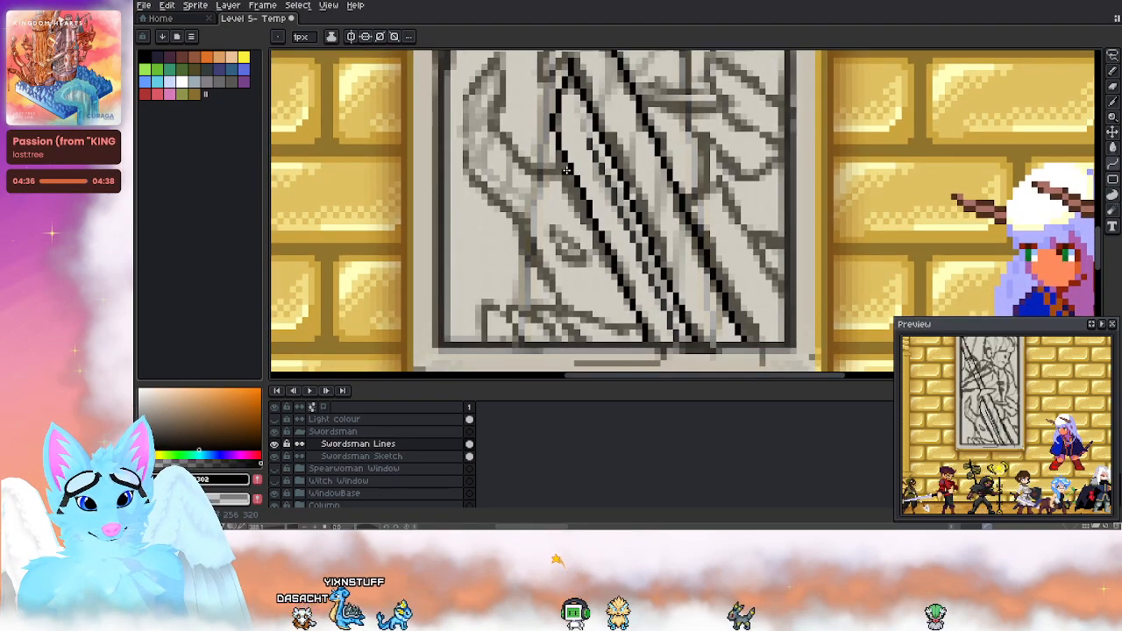
left_click_drag(561, 172, 546, 305)
left_click_drag(515, 257, 538, 368)
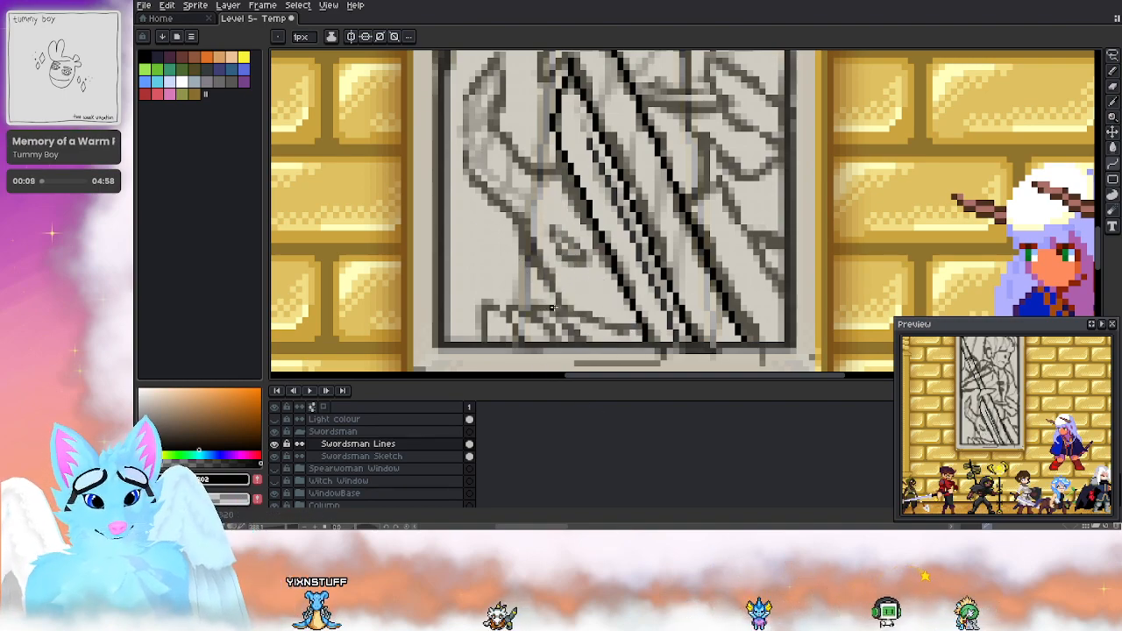
left_click_drag(533, 247, 517, 210)
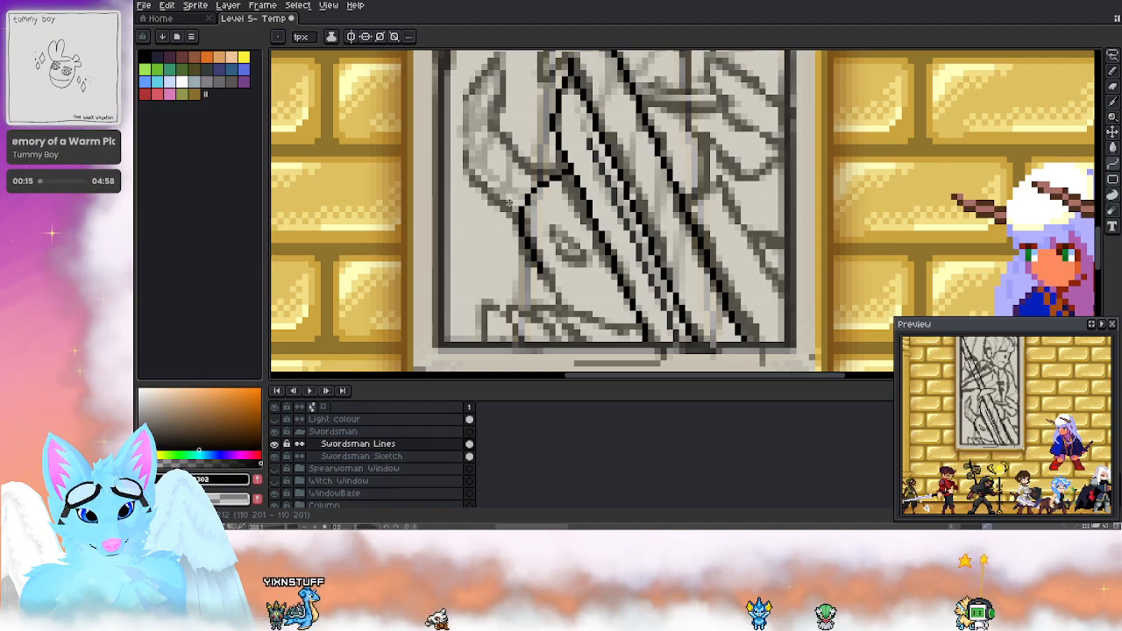
left_click(510, 202)
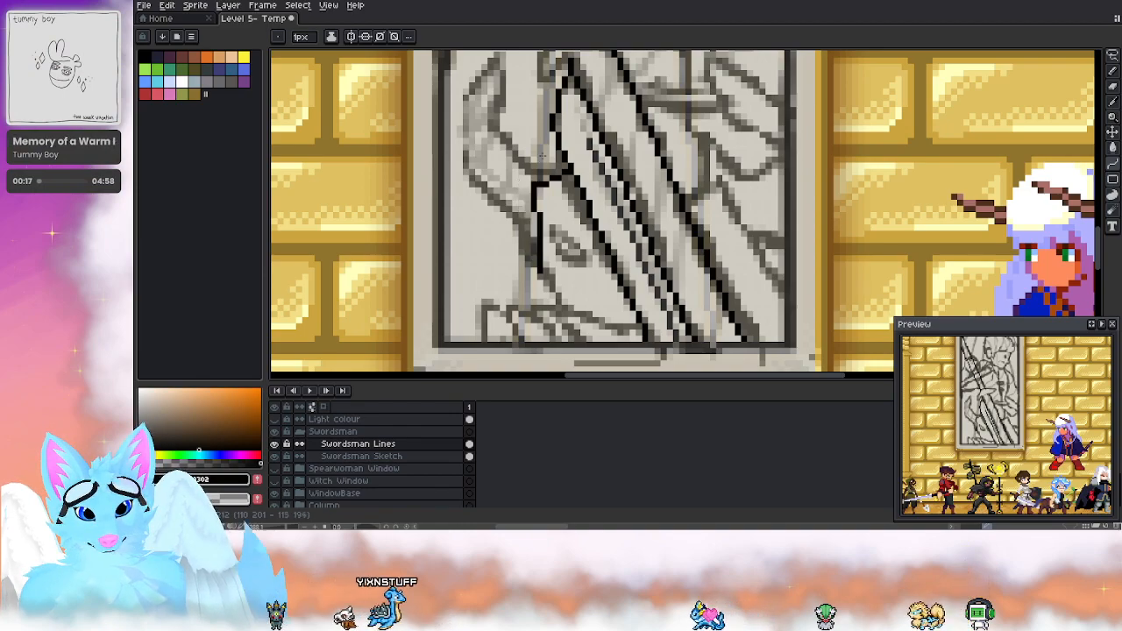
key("ctrl+z")
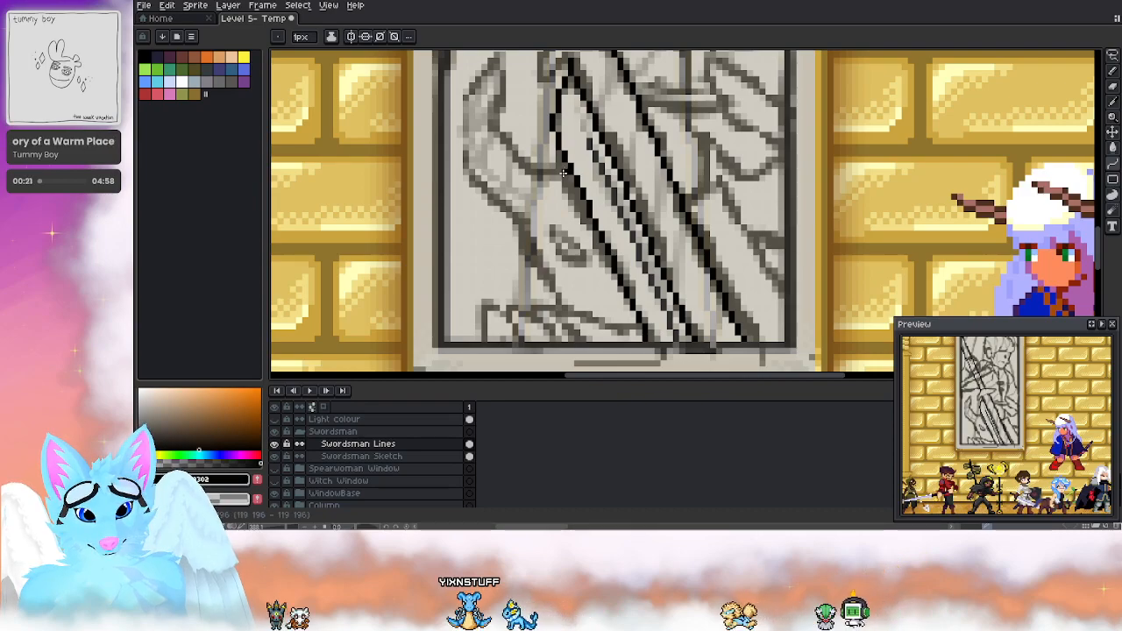
Step: Trace the horned head beside the sword with near-black 1 px curves, from its rounded back along the lower edge, and outline its eye
left_click_drag(563, 172, 539, 263)
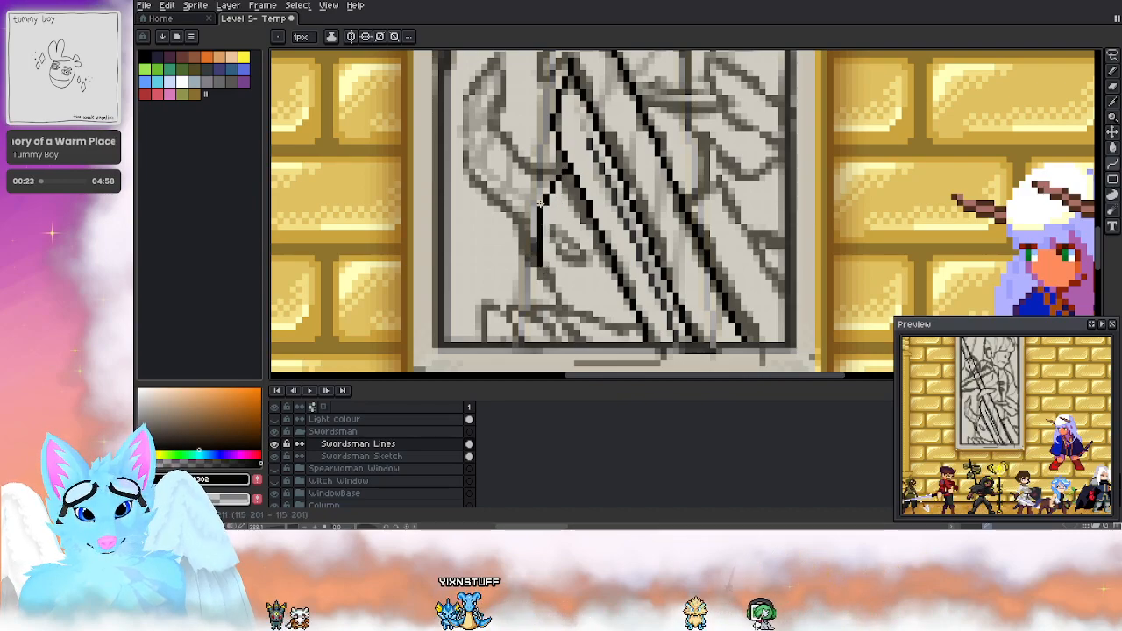
left_click(513, 178)
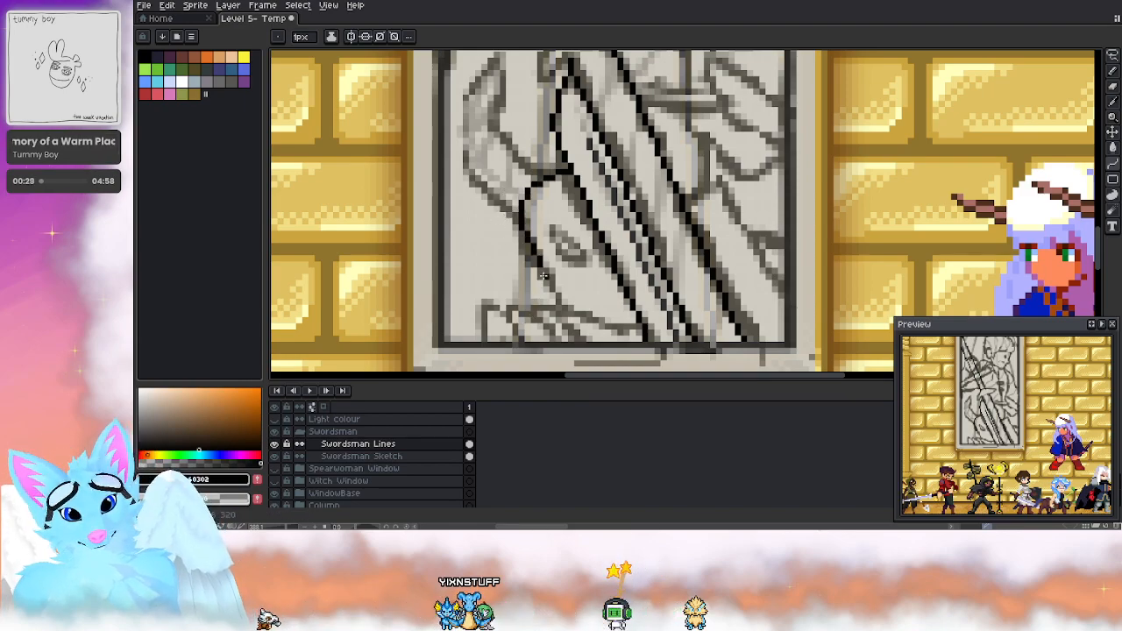
left_click_drag(545, 273, 640, 324)
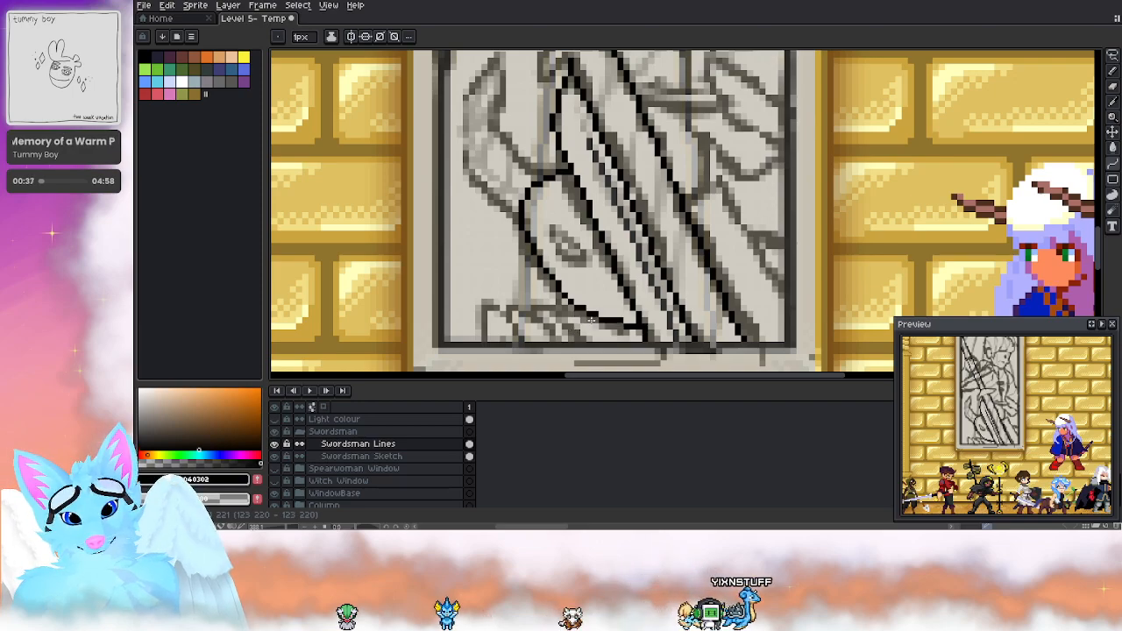
left_click(527, 269)
left_click_drag(566, 240, 603, 302)
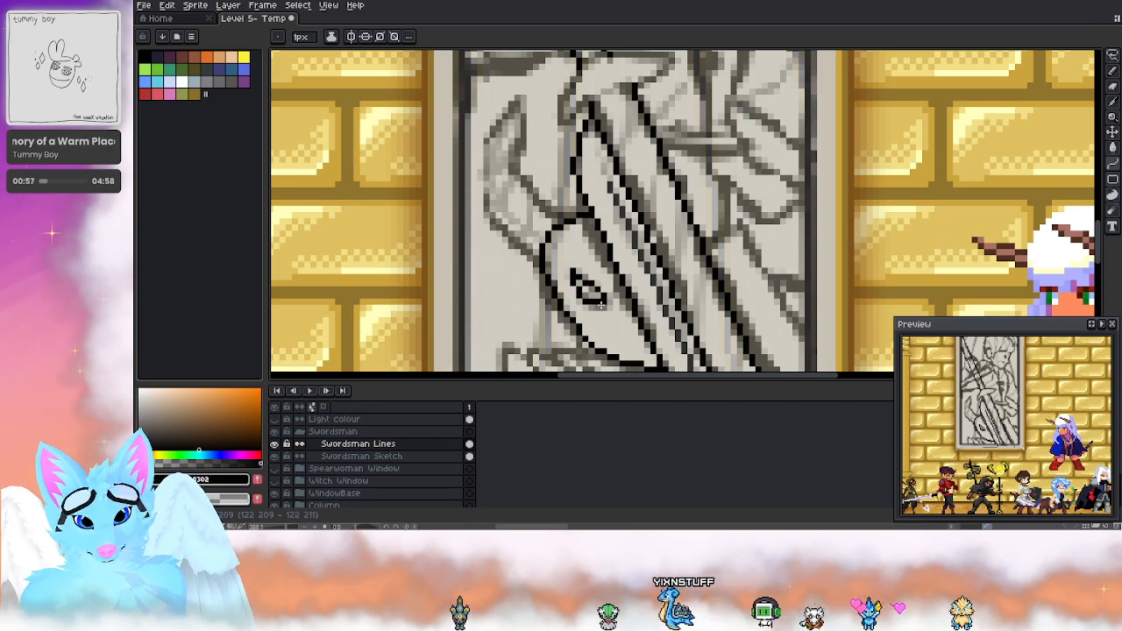
Step: Trace the inner and outer edges of the head's curved horn in near-black, joining them to the head outline
mouse_move(522, 103)
left_mouse_down()
mouse_move(586, 248)
mouse_move(534, 207)
left_mouse_up()
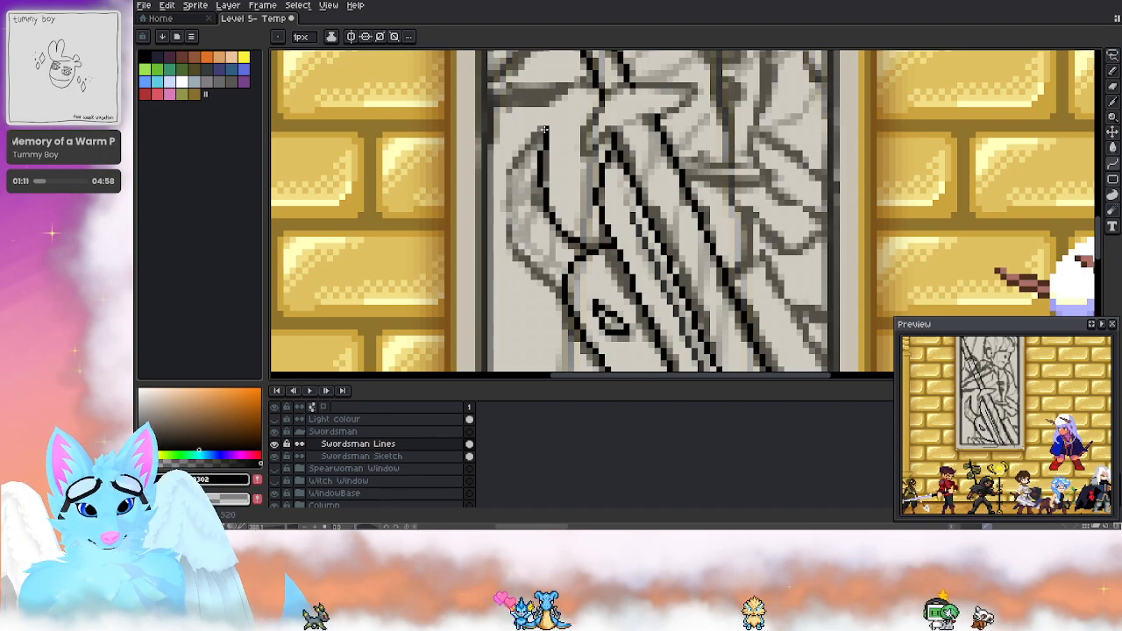
left_click_drag(543, 129, 556, 282)
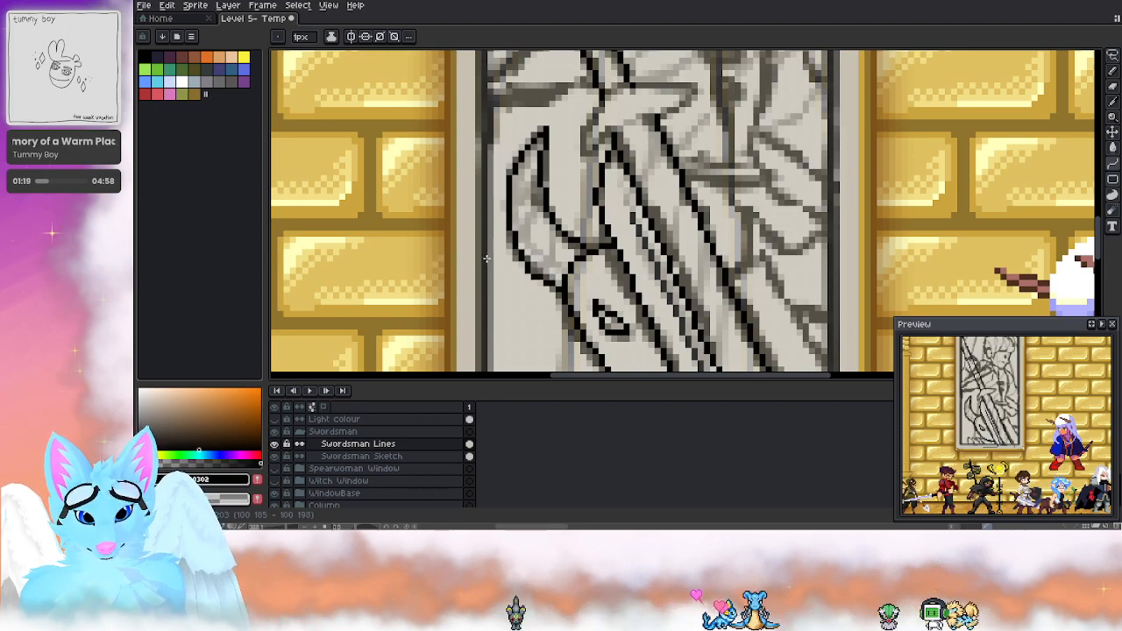
scroll(491, 266, "down", 1)
left_click_drag(521, 265, 550, 112)
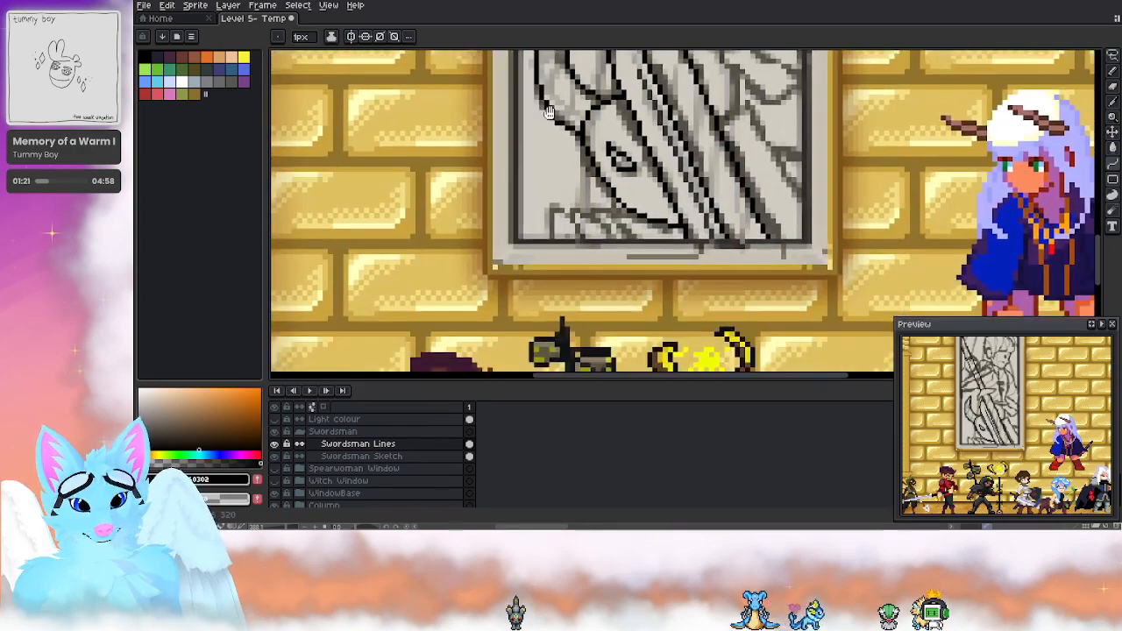
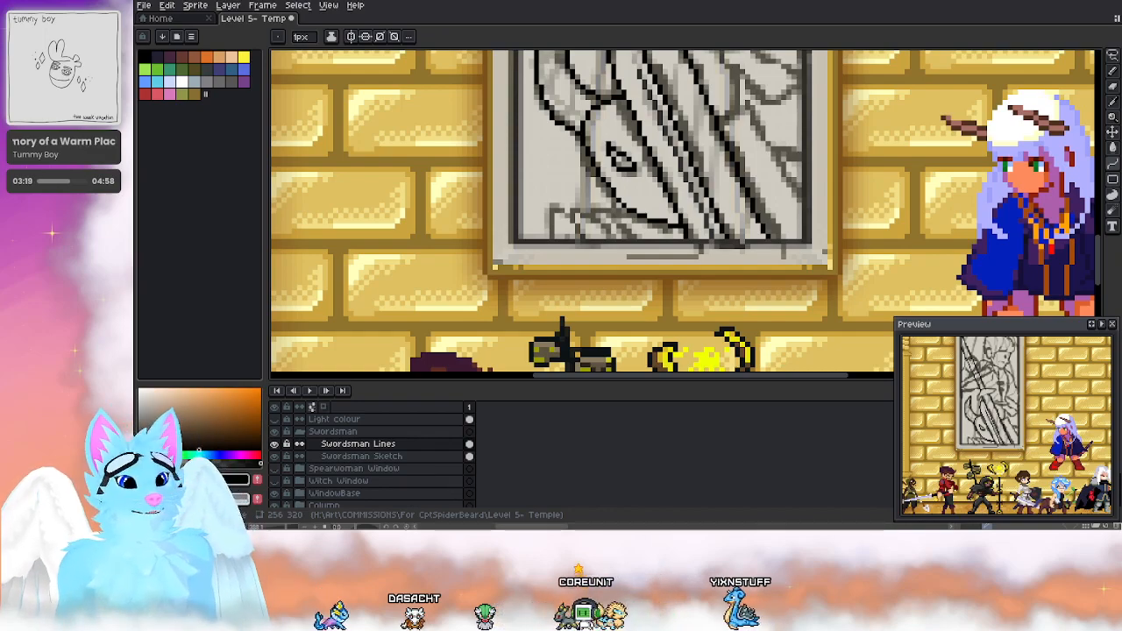
Step: Try to outline the sword's pointed crossguard over the sketch with near-black 1 px curves
mouse_move(693, 92)
left_mouse_down()
mouse_move(647, 211)
mouse_move(651, 268)
mouse_move(642, 228)
mouse_move(621, 267)
left_mouse_up()
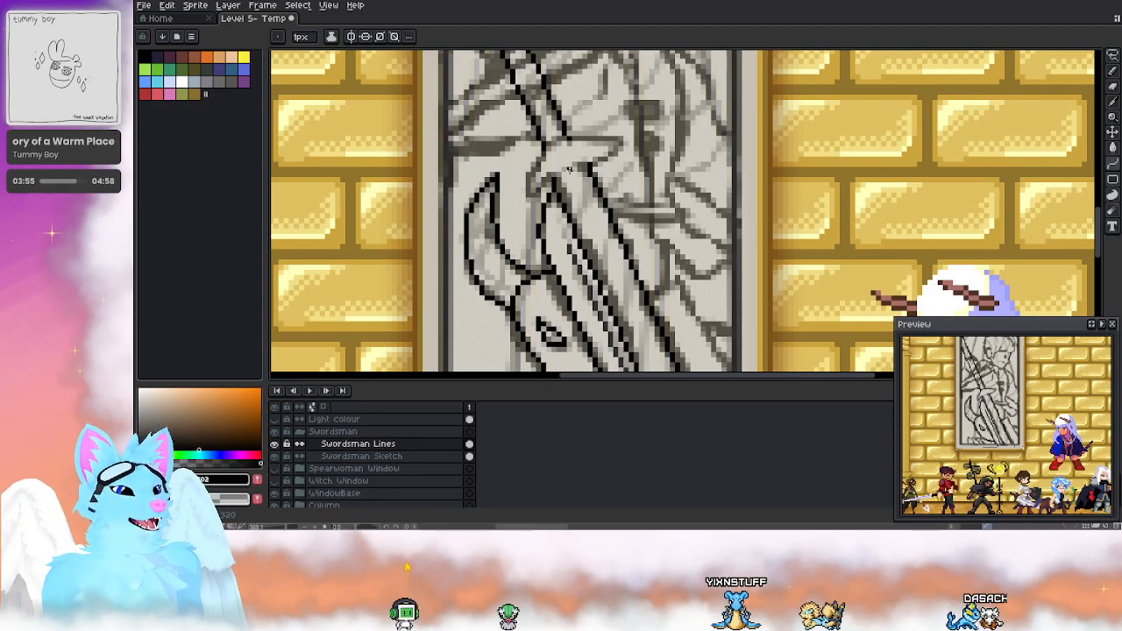
left_click_drag(574, 96, 547, 126)
scroll(511, 197, "up", 1)
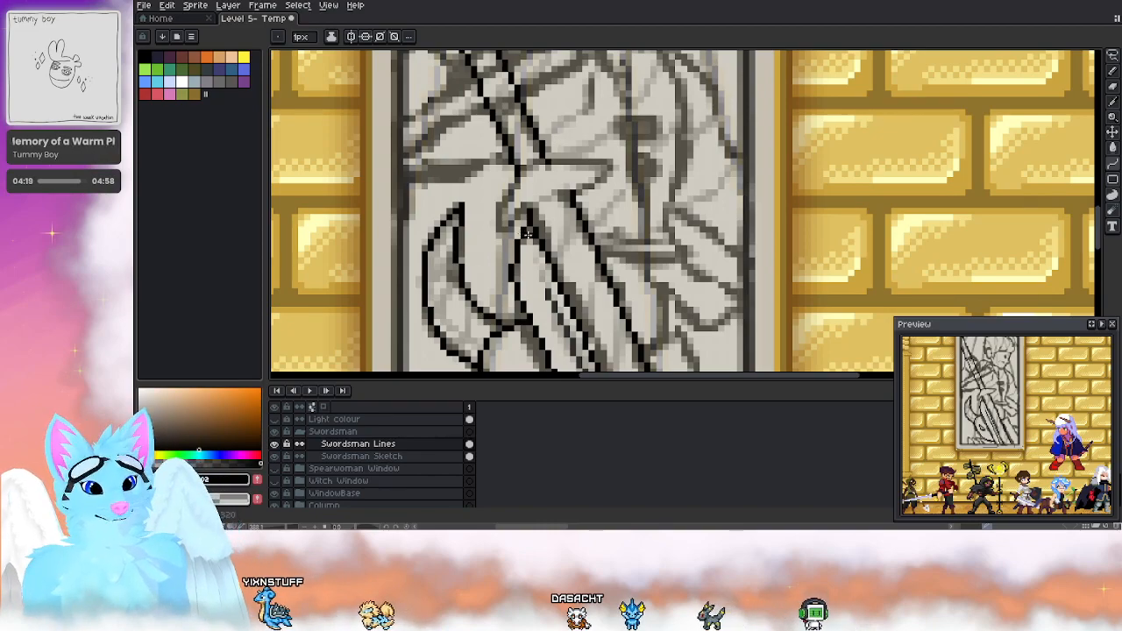
scroll(524, 234, "up", 1)
mouse_move(539, 185)
left_mouse_down()
mouse_move(551, 153)
mouse_move(540, 205)
left_mouse_up()
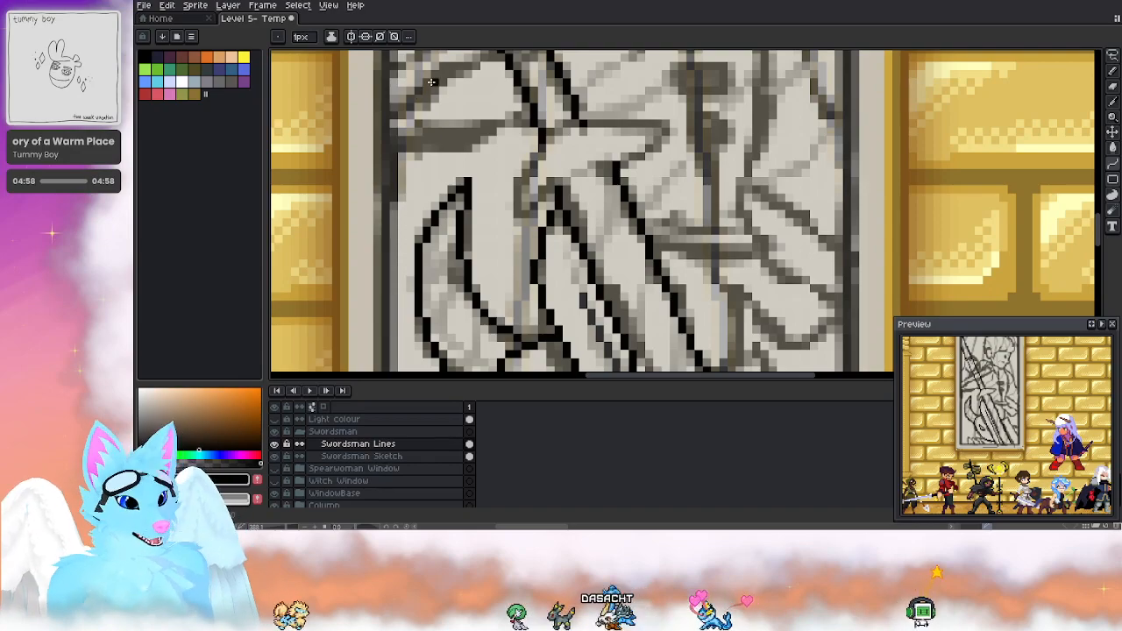
scroll(603, 210, "down", 3)
left_click_drag(605, 211, 604, 218)
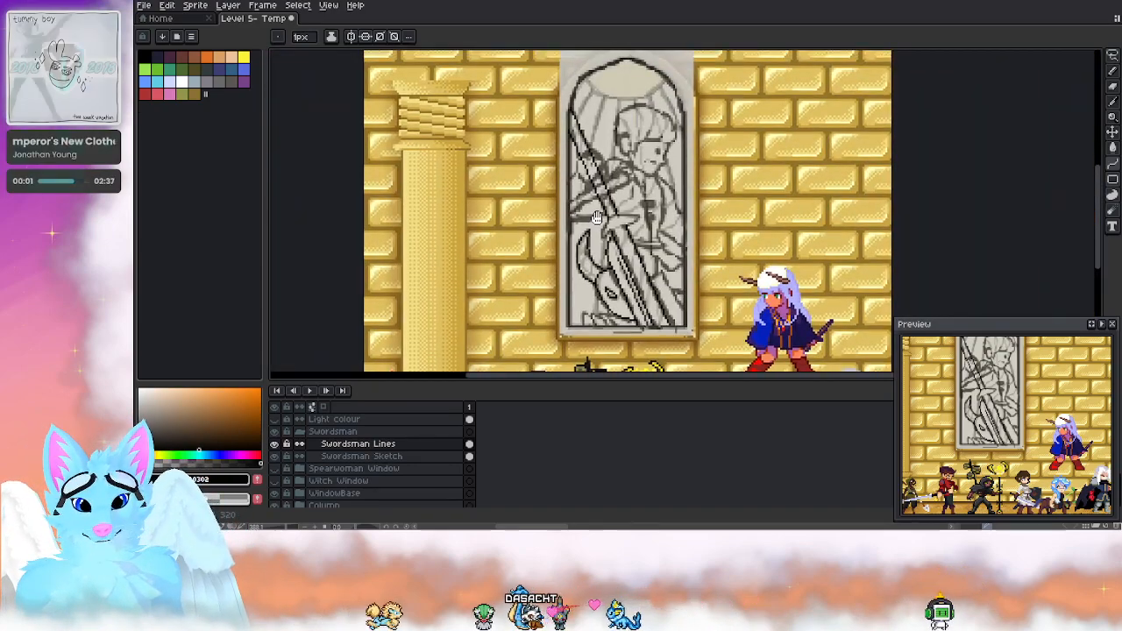
scroll(604, 218, "up", 2)
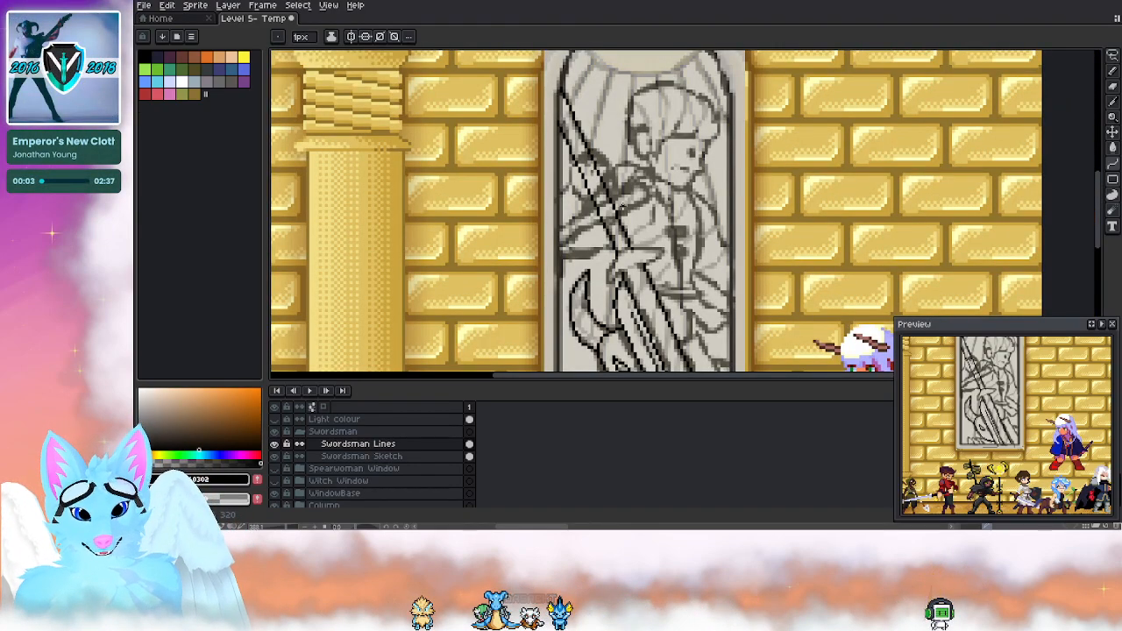
left_click_drag(634, 238, 617, 227)
scroll(605, 226, "up", 4)
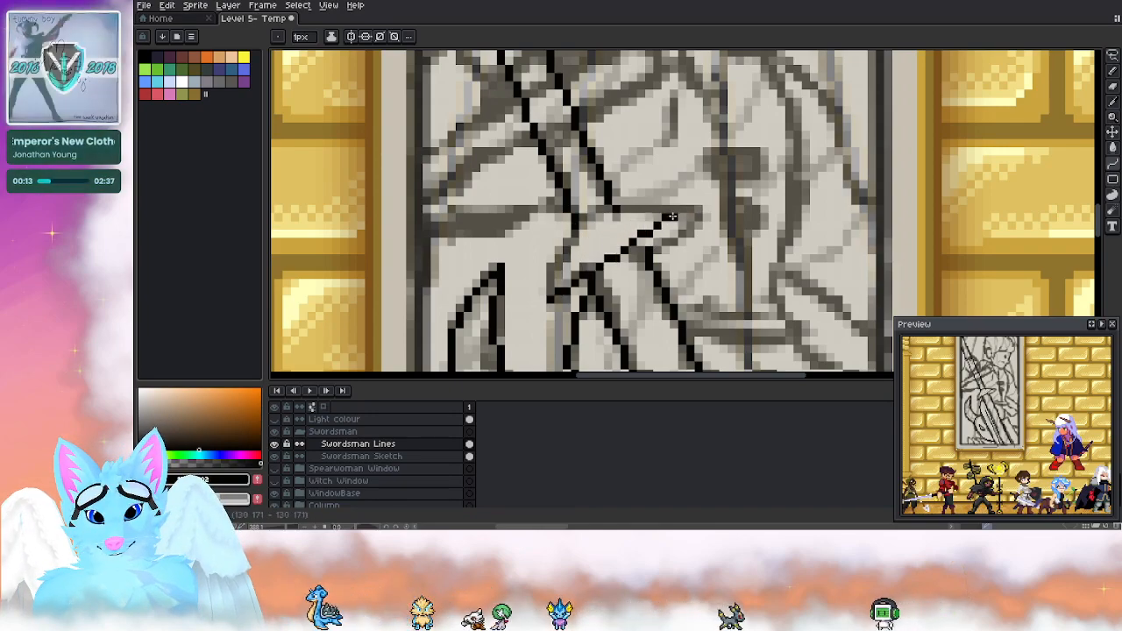
left_click_drag(699, 211, 700, 210)
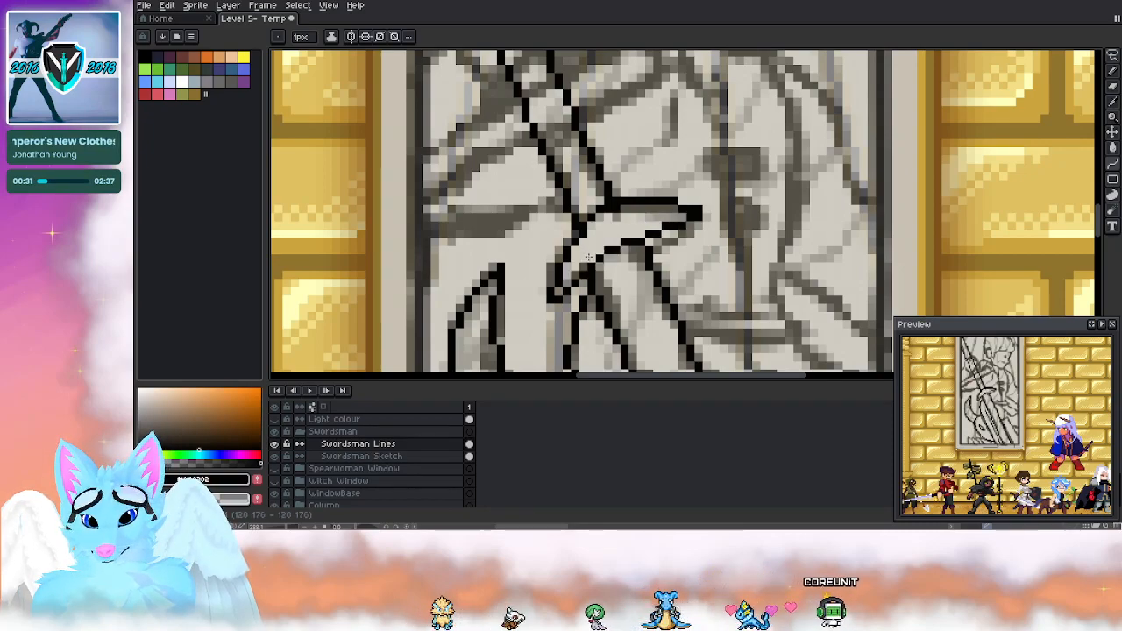
key("ctrl+z")
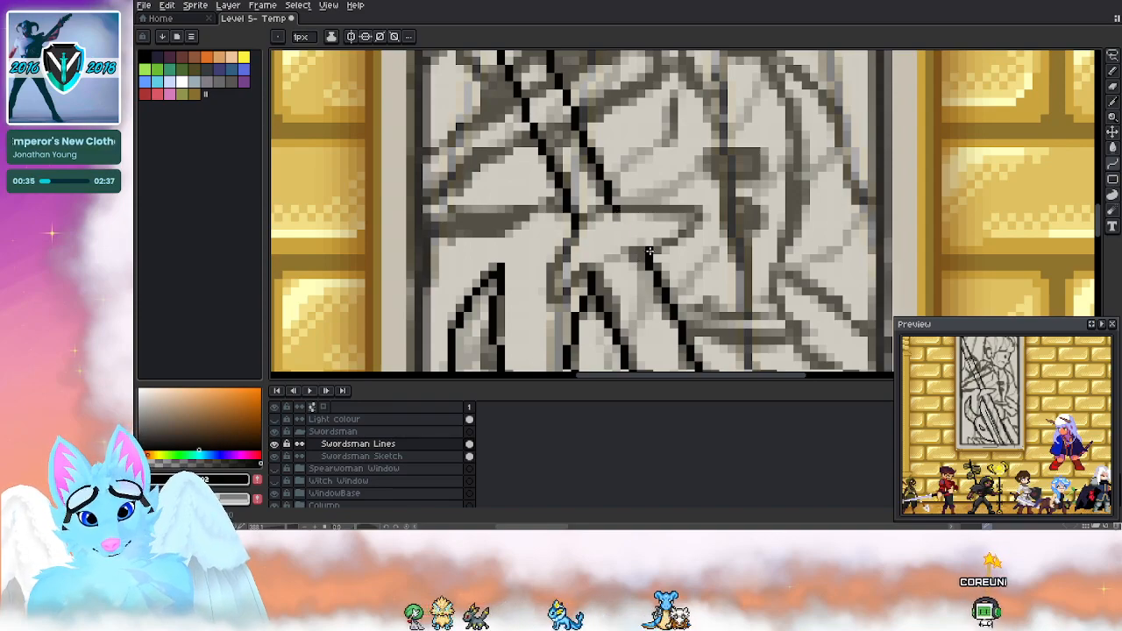
left_click_drag(569, 140, 614, 277)
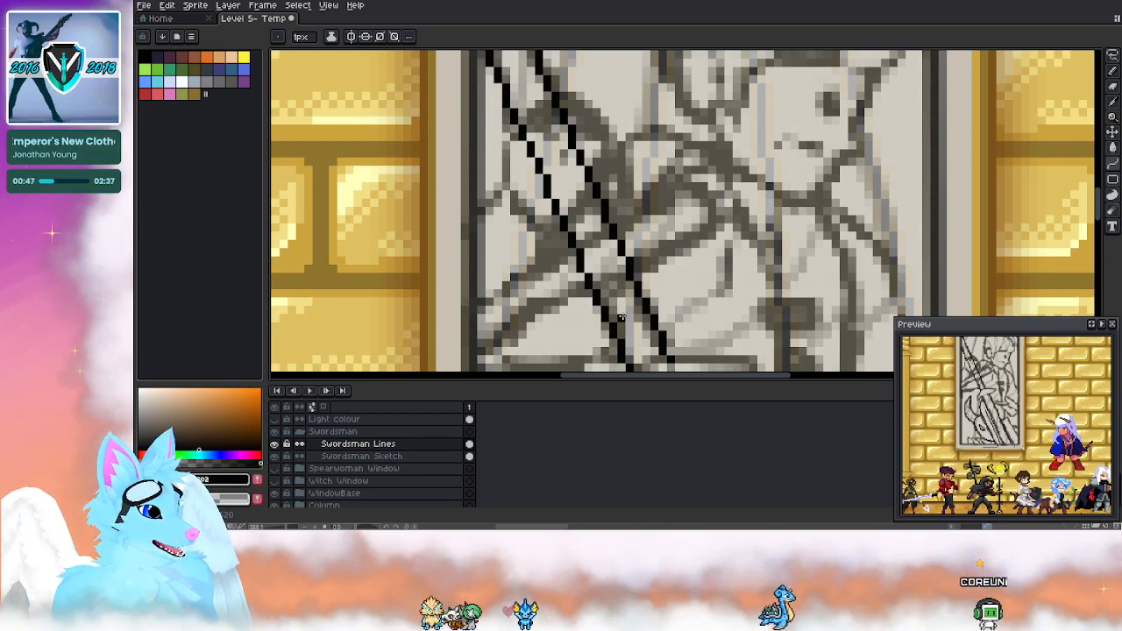
mouse_move(653, 292)
left_mouse_down()
mouse_move(585, 217)
mouse_move(592, 244)
left_mouse_up()
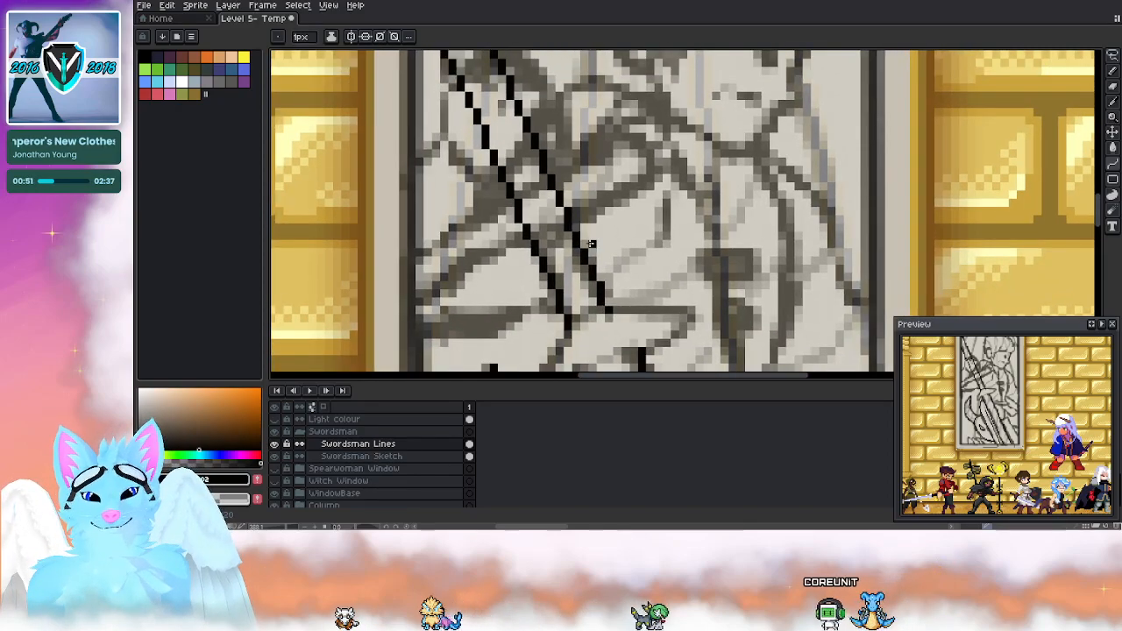
left_click_drag(733, 220, 726, 196)
scroll(605, 96, "down", 2)
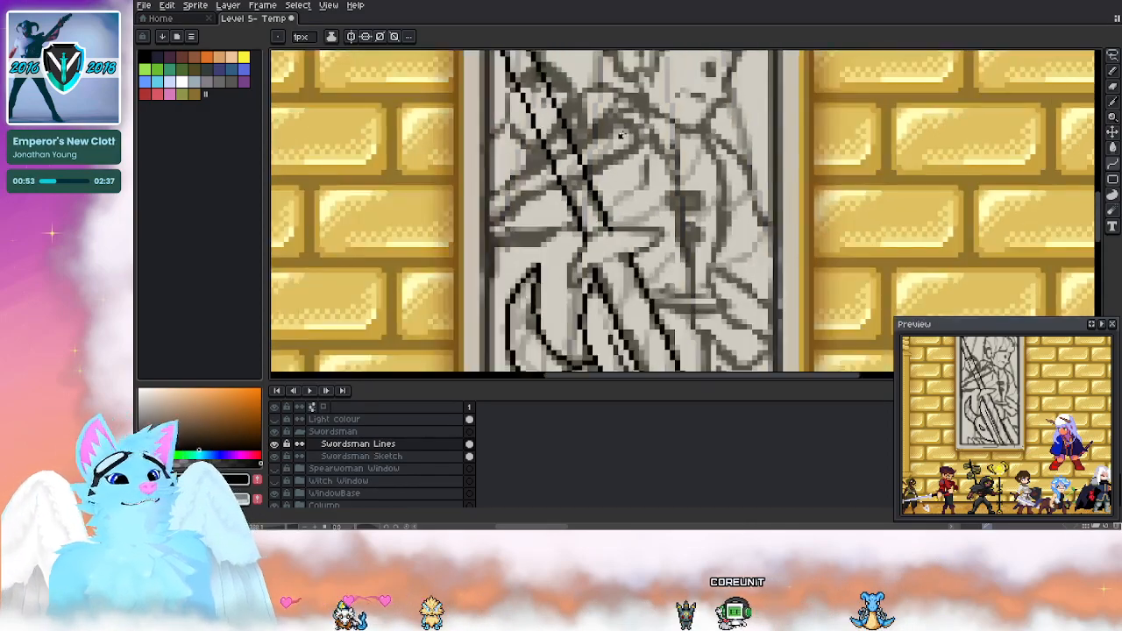
left_click_drag(671, 269, 676, 104)
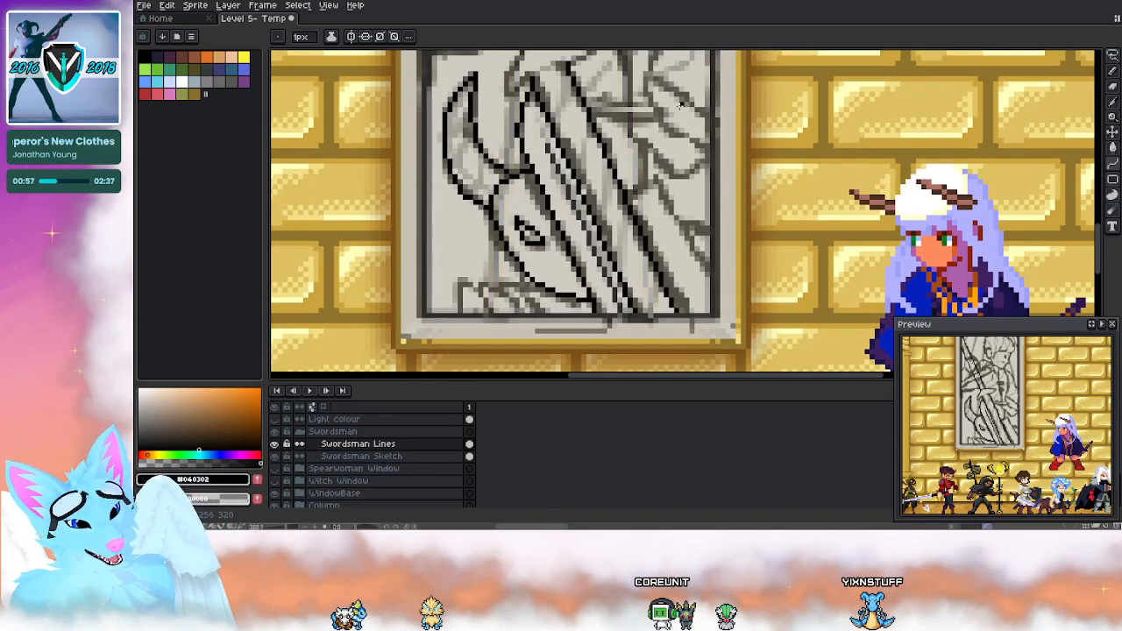
mouse_move(559, 182)
left_mouse_down()
mouse_move(610, 230)
mouse_move(618, 259)
left_mouse_up()
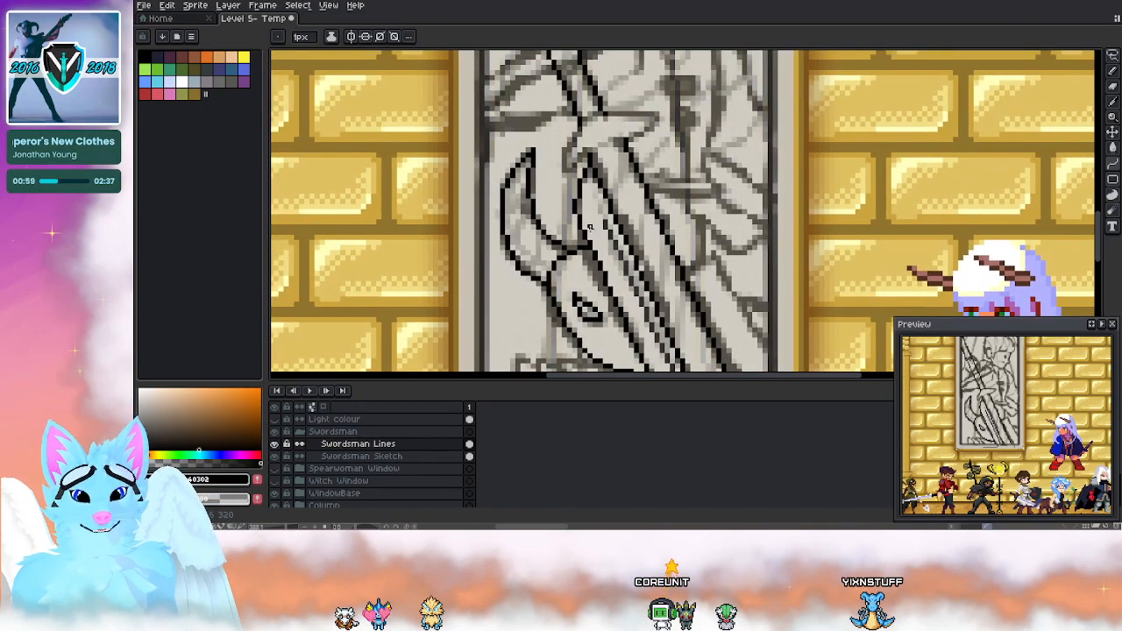
Step: Sample the dark grey #303030 from the sword's inner line and change the 1 px Pencil's ink to Simple Ink
scroll(537, 251, "up", 1)
key("alt")
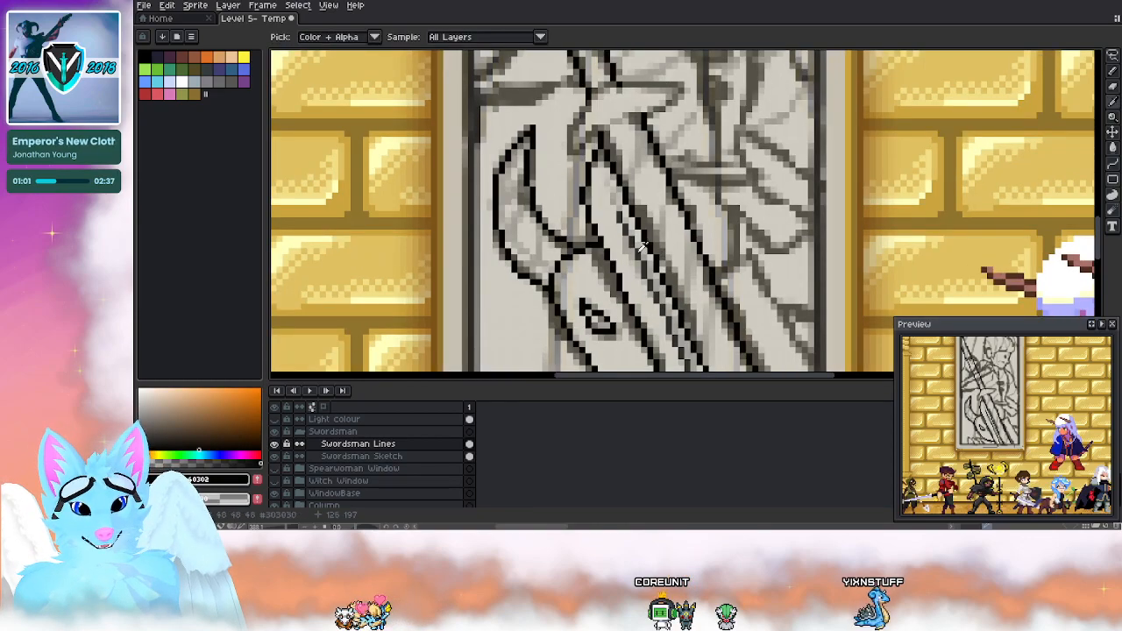
left_click(642, 248)
scroll(498, 286, "up", 2)
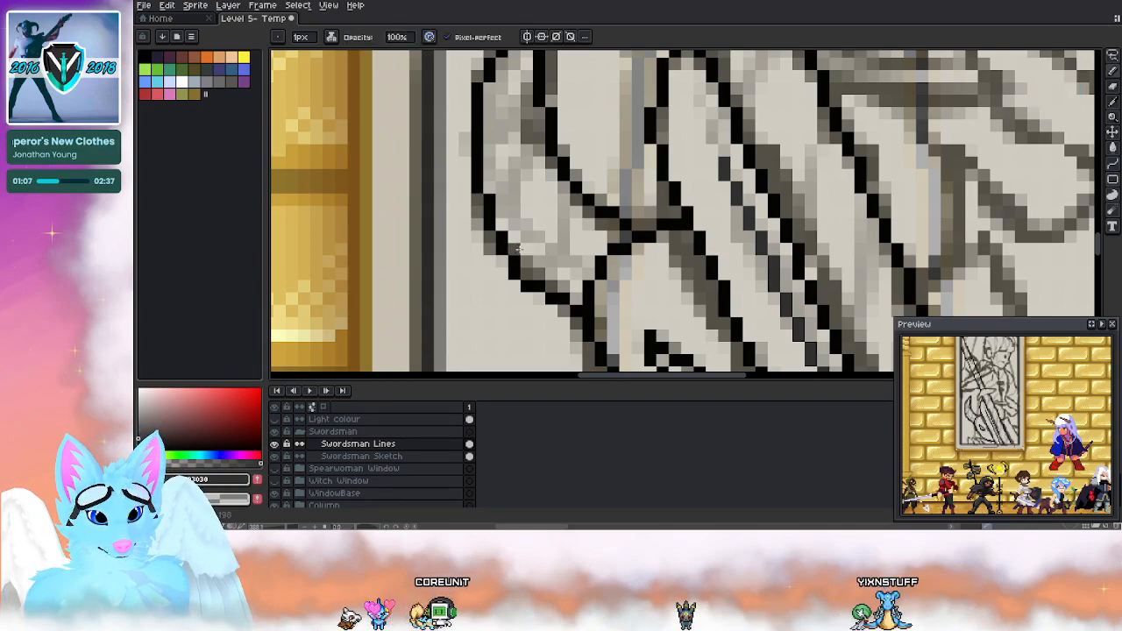
left_click(726, 167, "alt")
left_click(332, 37)
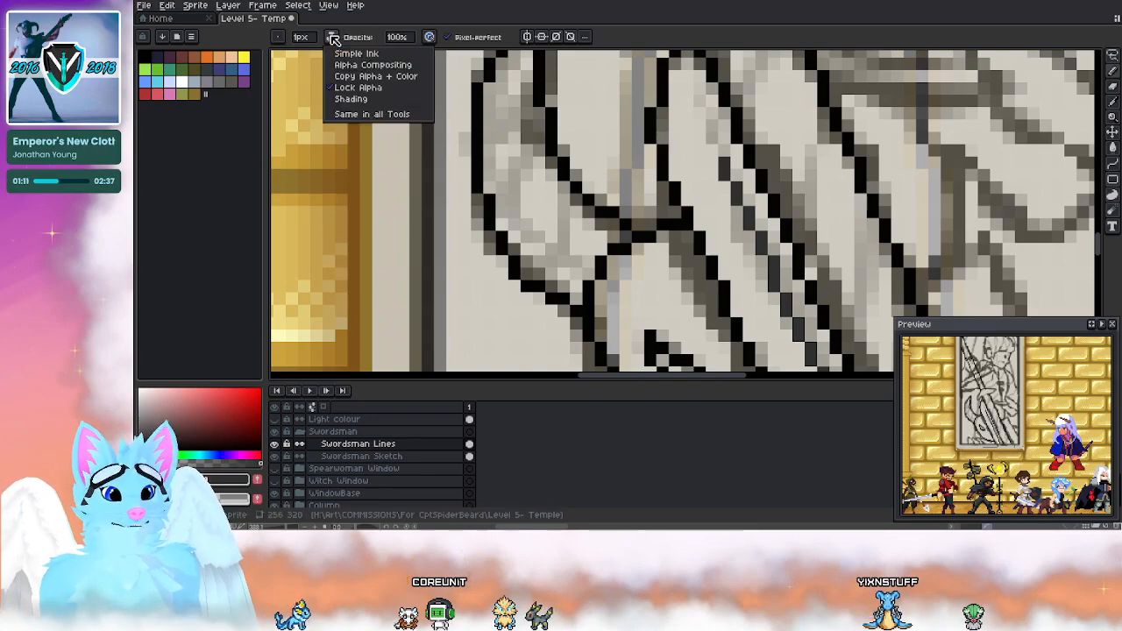
left_click(360, 88)
left_click(333, 36)
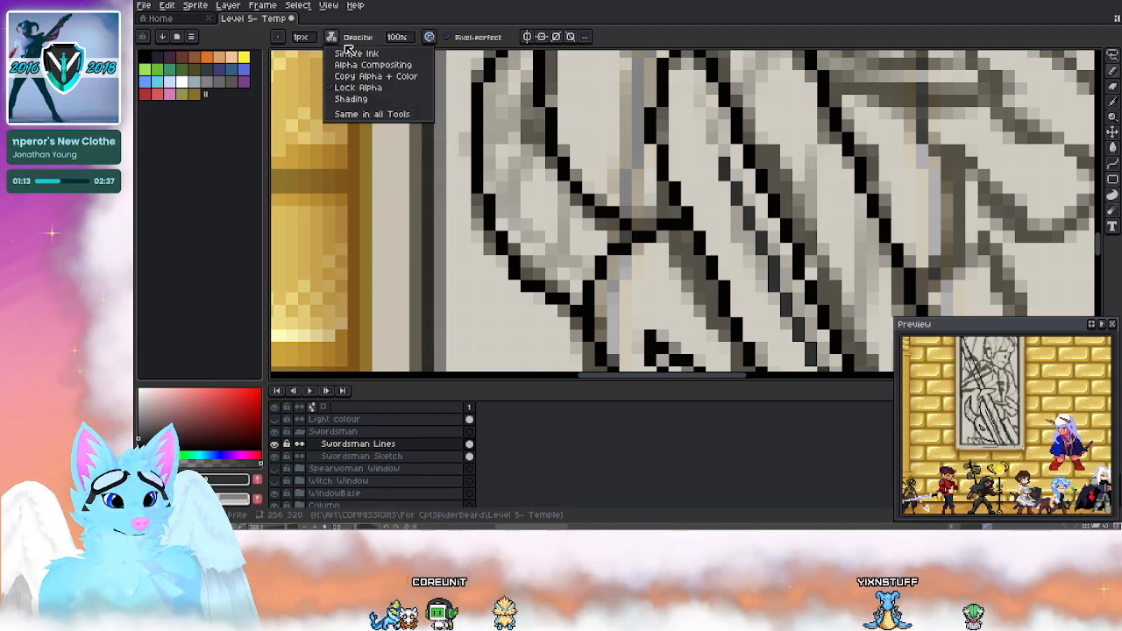
left_click(351, 53)
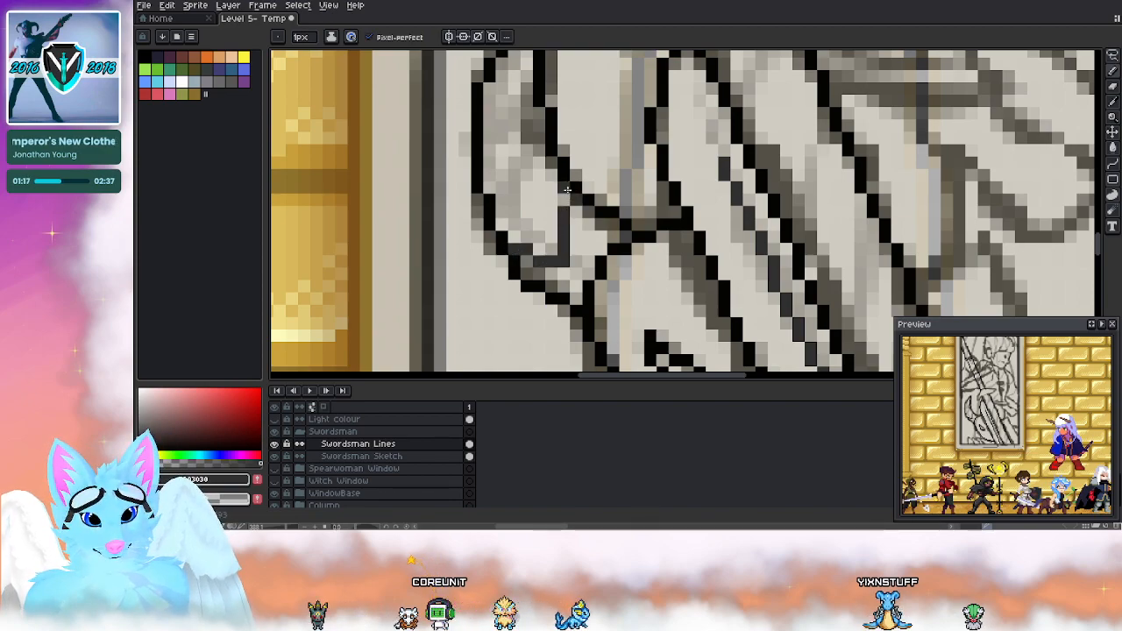
Step: Draw short curved ridge lines in dark grey #303030 across the inside of the horn with the 1 px Pencil, redoing misplaced strokes
key("ctrl+z")
left_click_drag(576, 201, 562, 250)
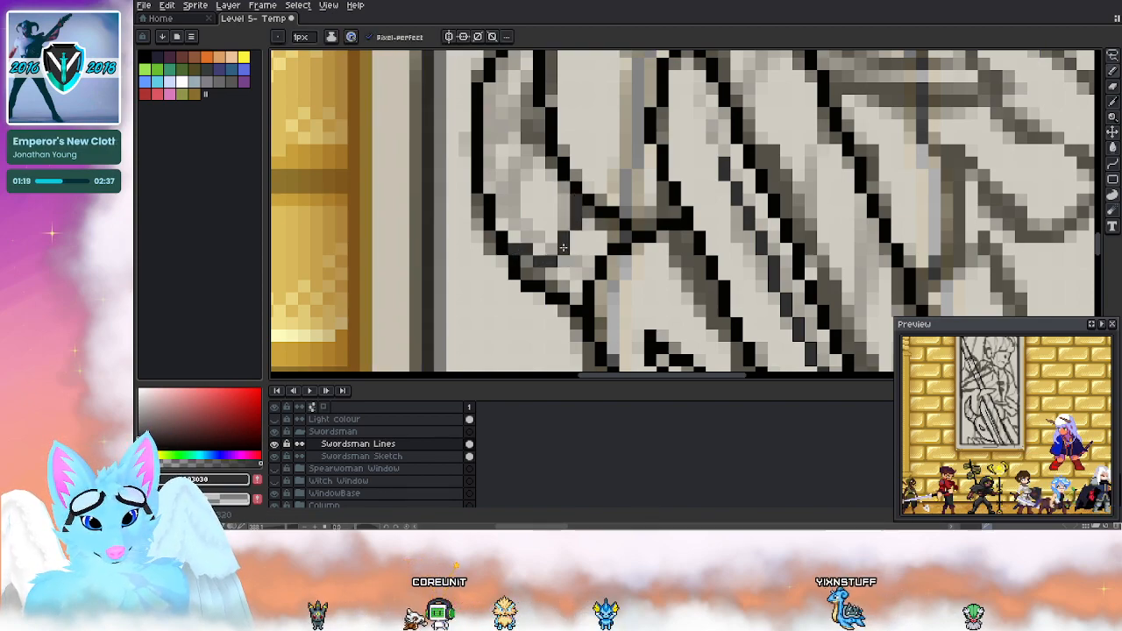
left_click_drag(489, 185, 521, 209)
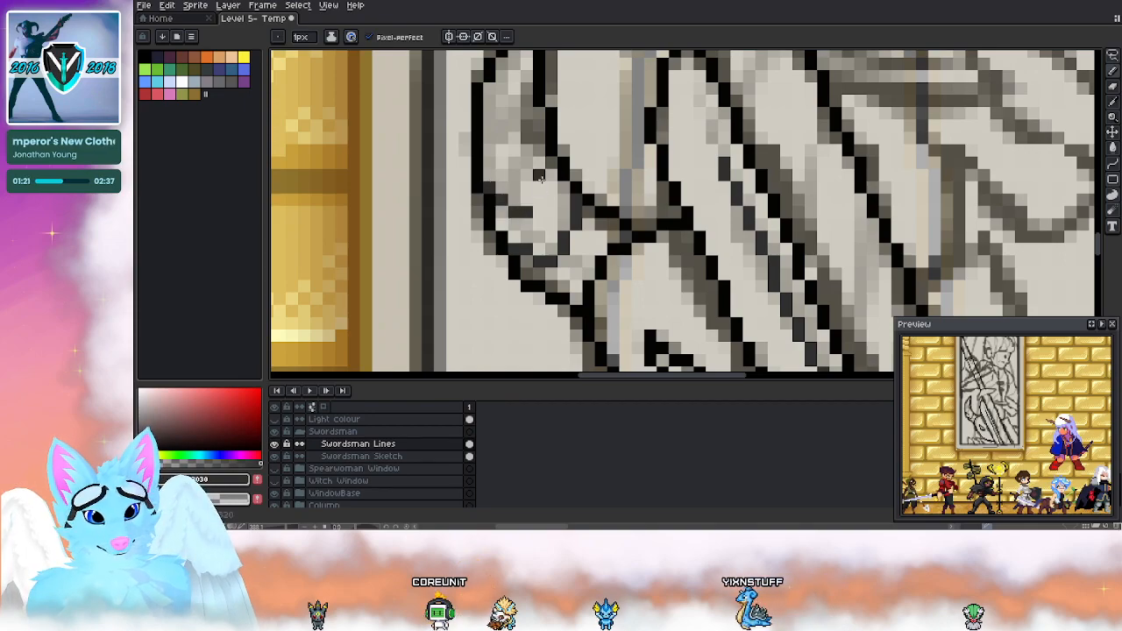
scroll(504, 183, "up", 2)
left_click_drag(496, 185, 506, 210)
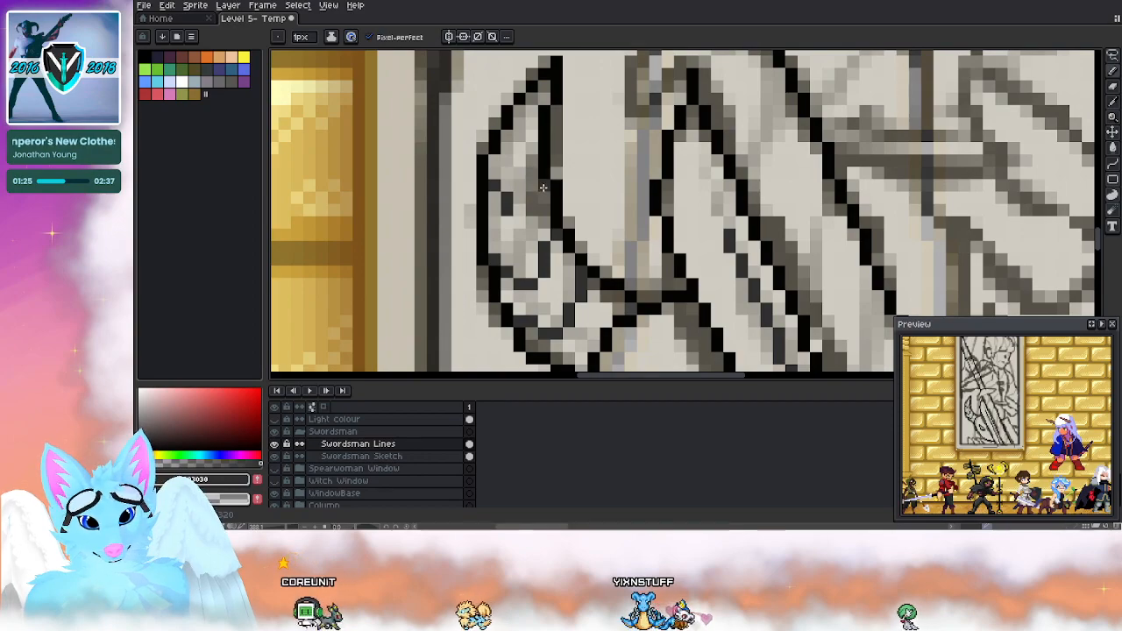
key("ctrl+z")
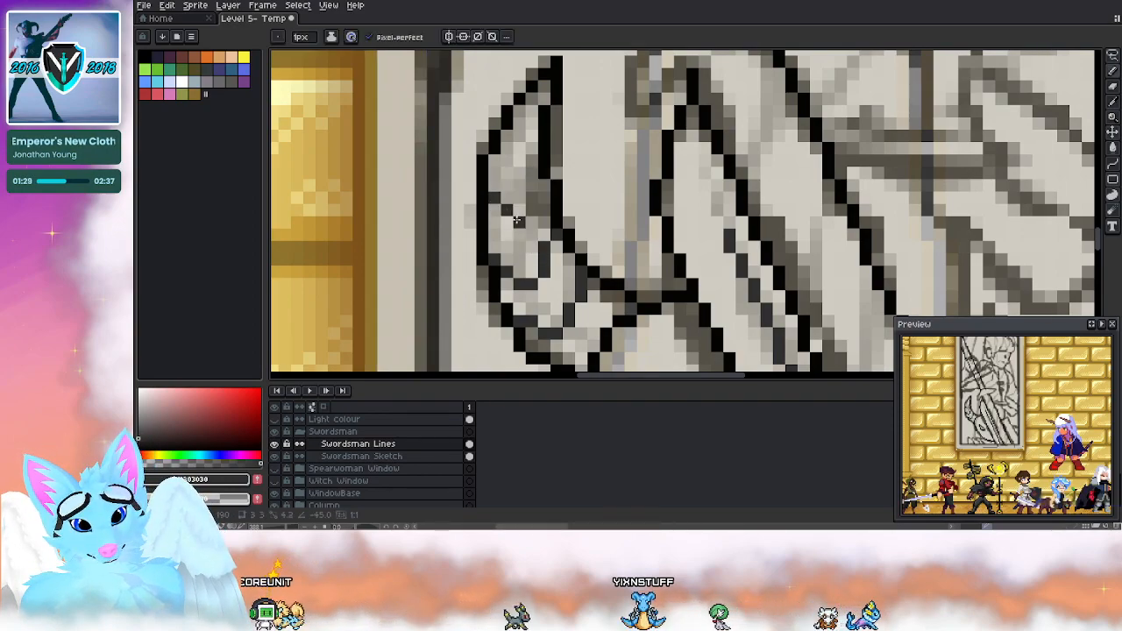
key("ctrl+z")
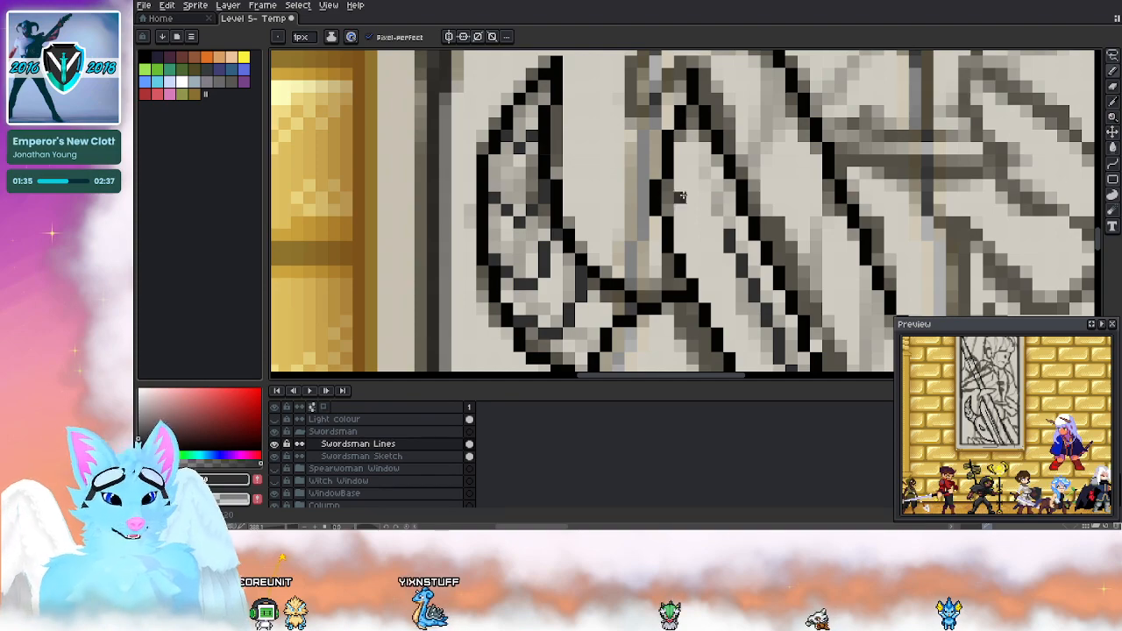
Step: Sample the near-black from the sword's outline just above the crossguard for the Pencil
scroll(681, 197, "down", 5)
scroll(613, 233, "up", 1)
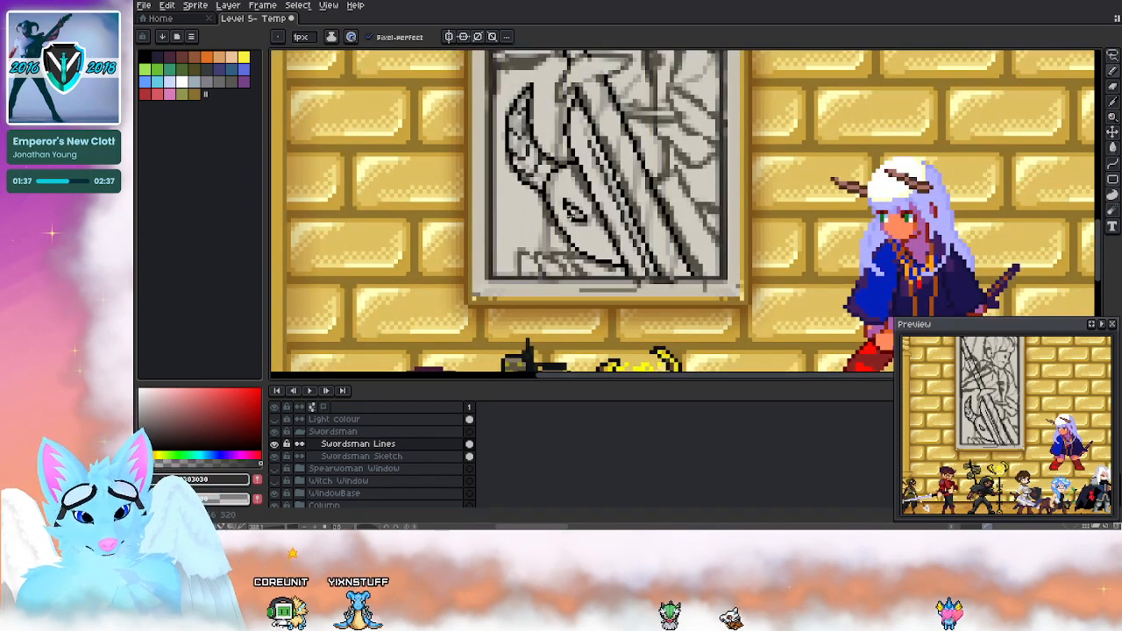
scroll(592, 289, "up", 2)
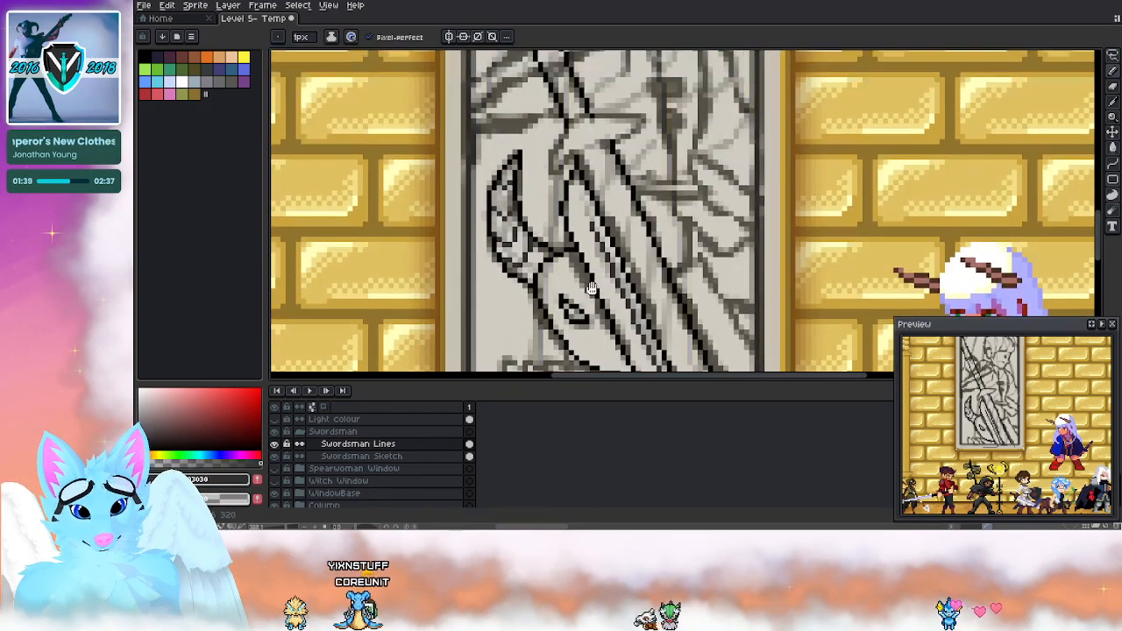
left_click_drag(576, 197, 570, 250)
left_click_drag(590, 200, 635, 306)
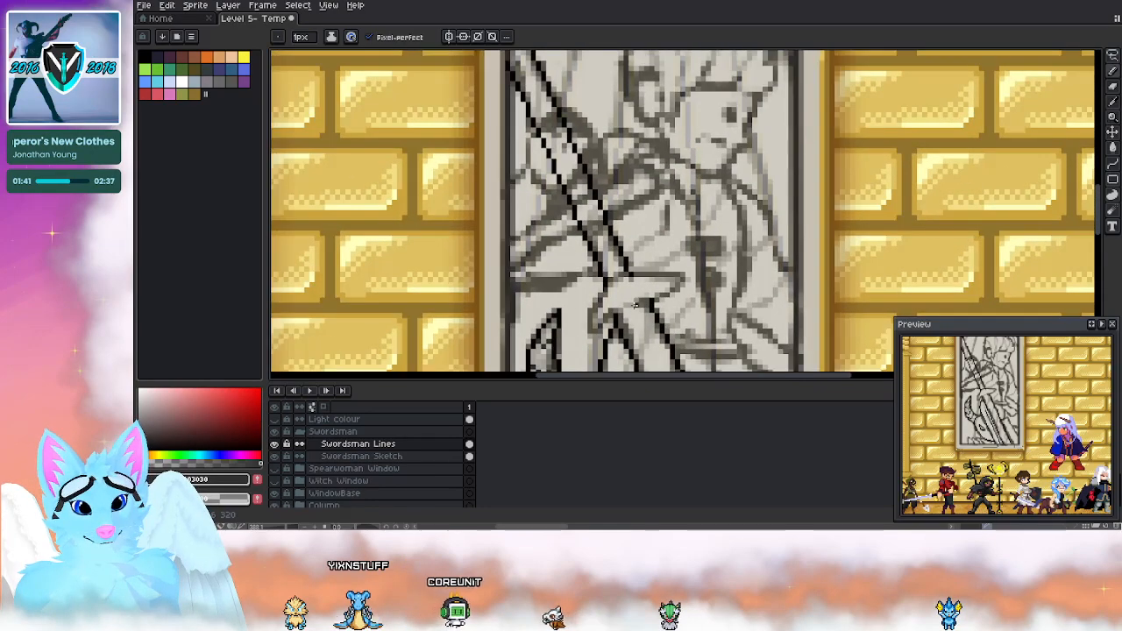
key("alt")
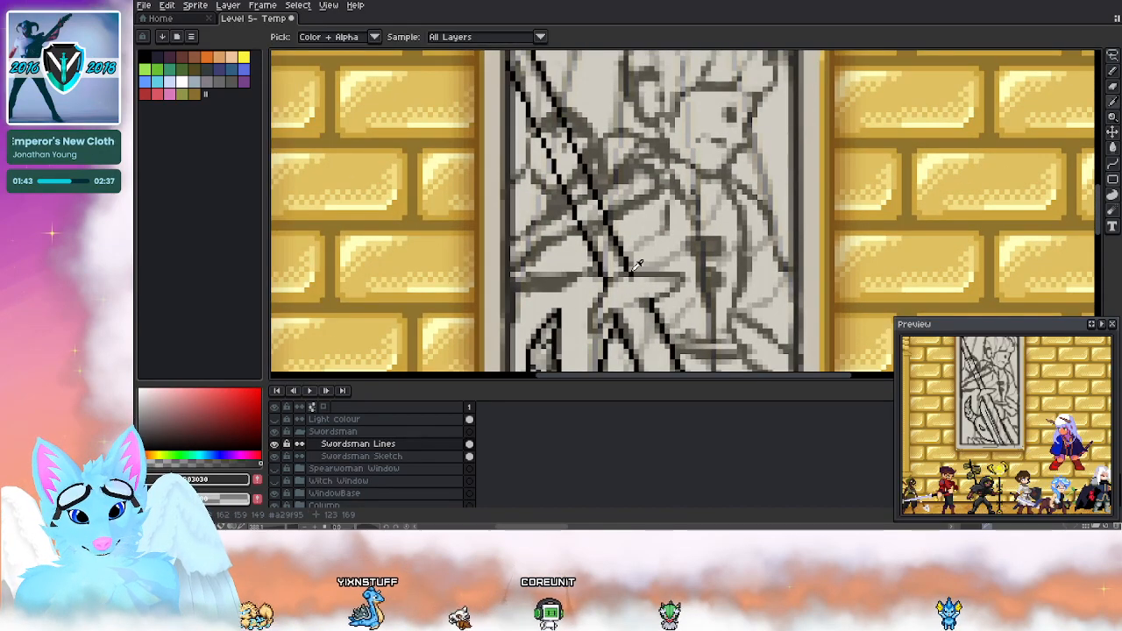
left_click(631, 275, "alt")
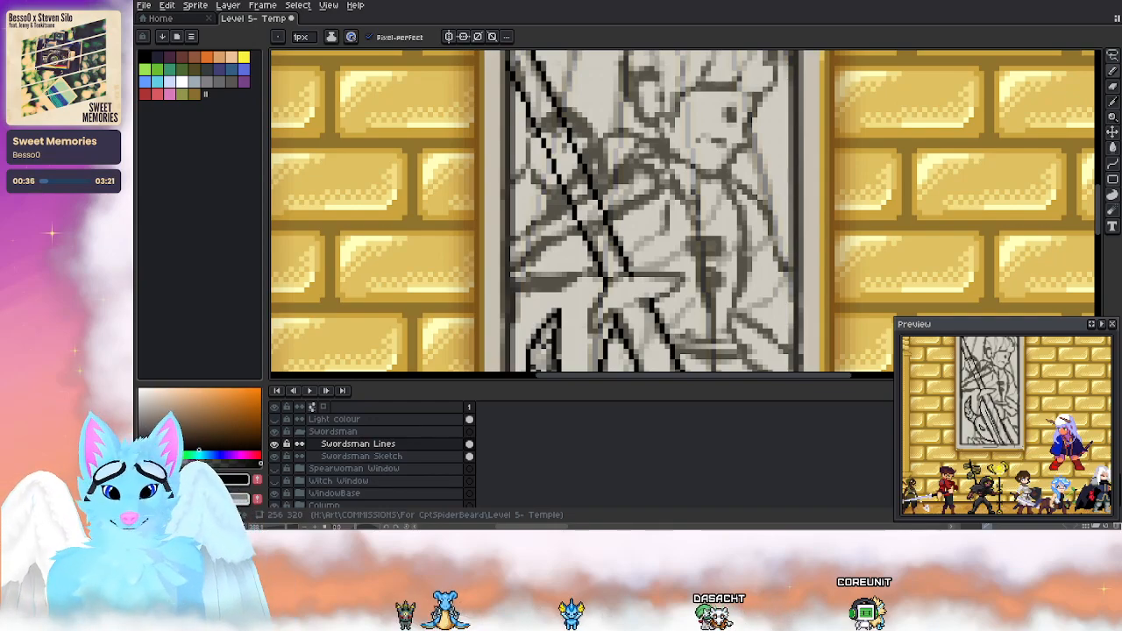
Step: Trace the upright side and flat upper edge of the small ribbed shape beneath the horned head in near-black
scroll(586, 210, "up", 2)
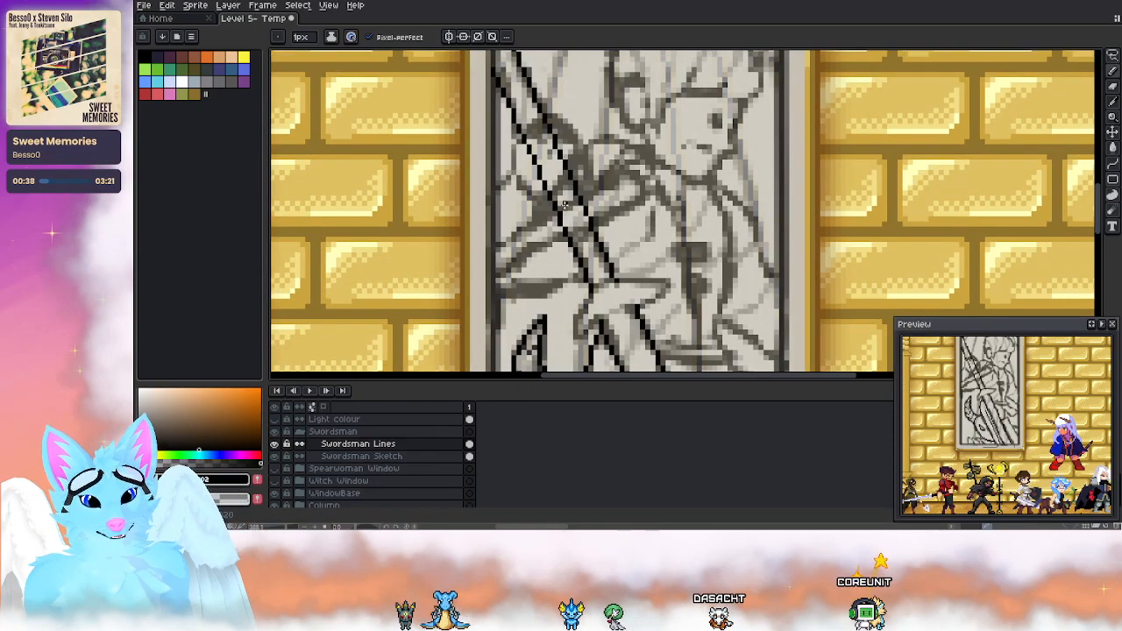
left_click_drag(609, 185, 628, 258)
left_click_drag(672, 368, 585, 70)
left_click_drag(629, 211, 594, 109)
scroll(426, 256, "up", 1)
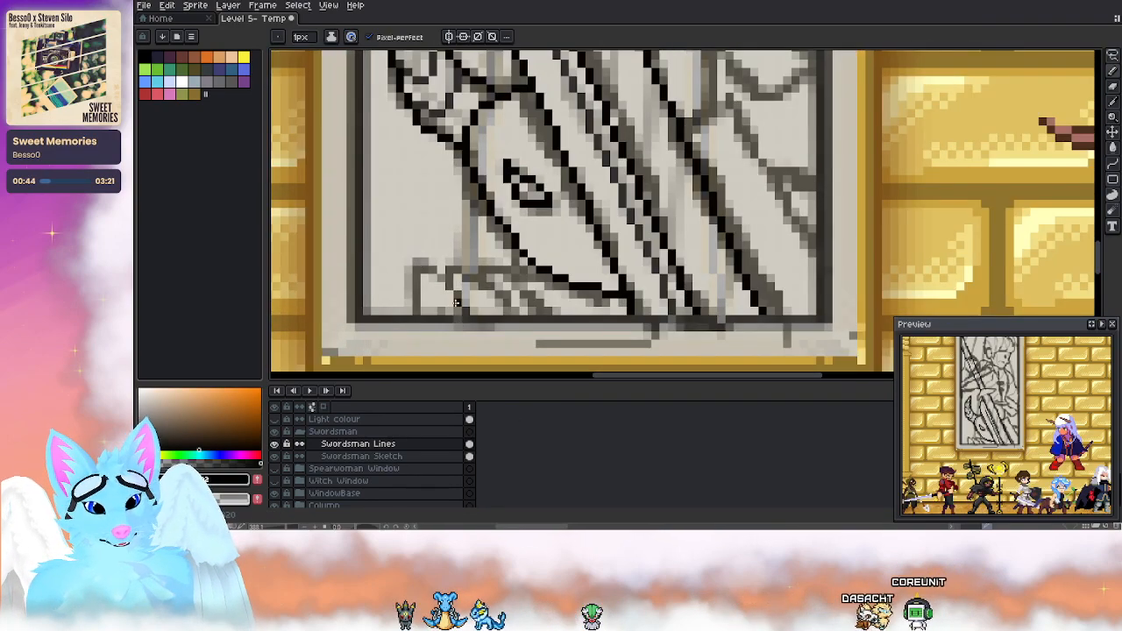
left_click_drag(415, 311, 435, 280)
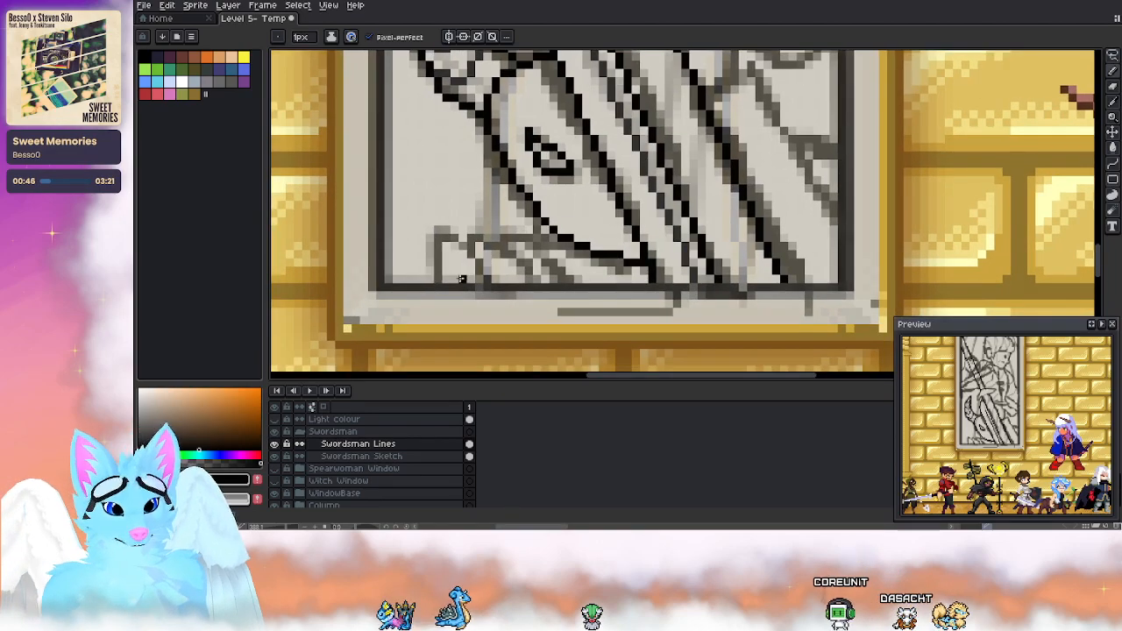
mouse_move(430, 278)
left_mouse_down()
mouse_move(442, 239)
mouse_move(486, 240)
left_mouse_up()
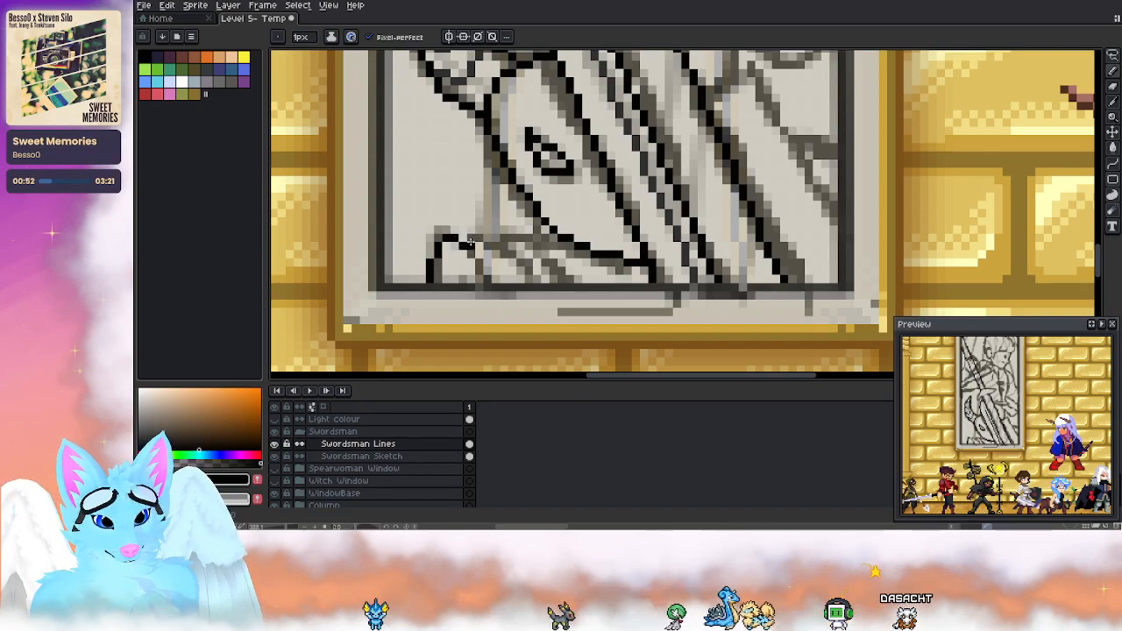
left_click_drag(496, 246, 527, 252)
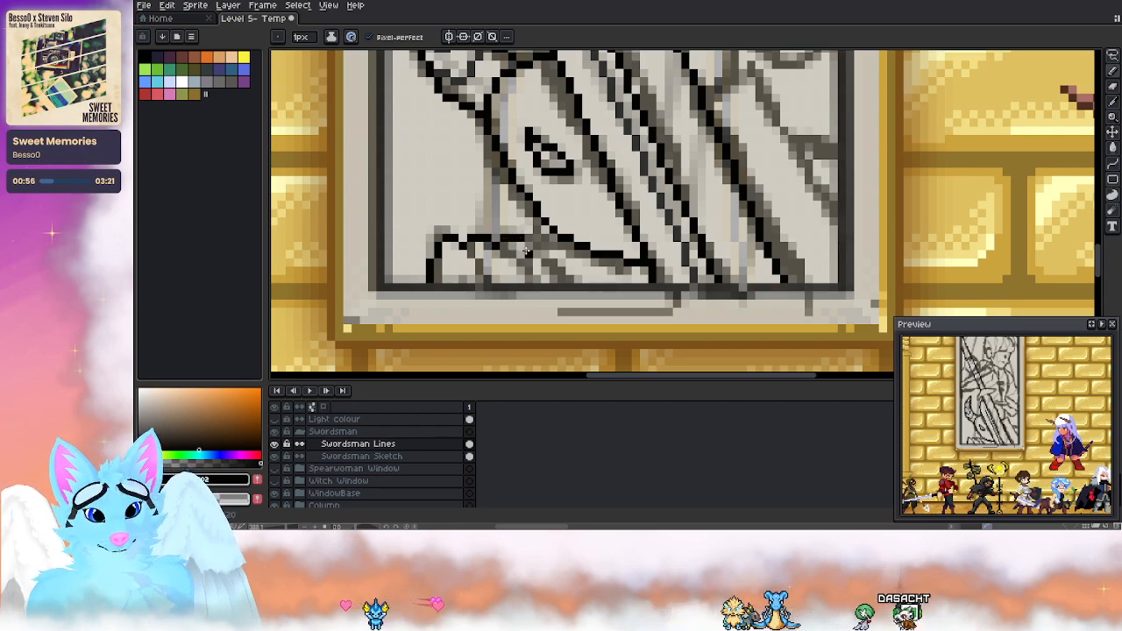
key("ctrl+z")
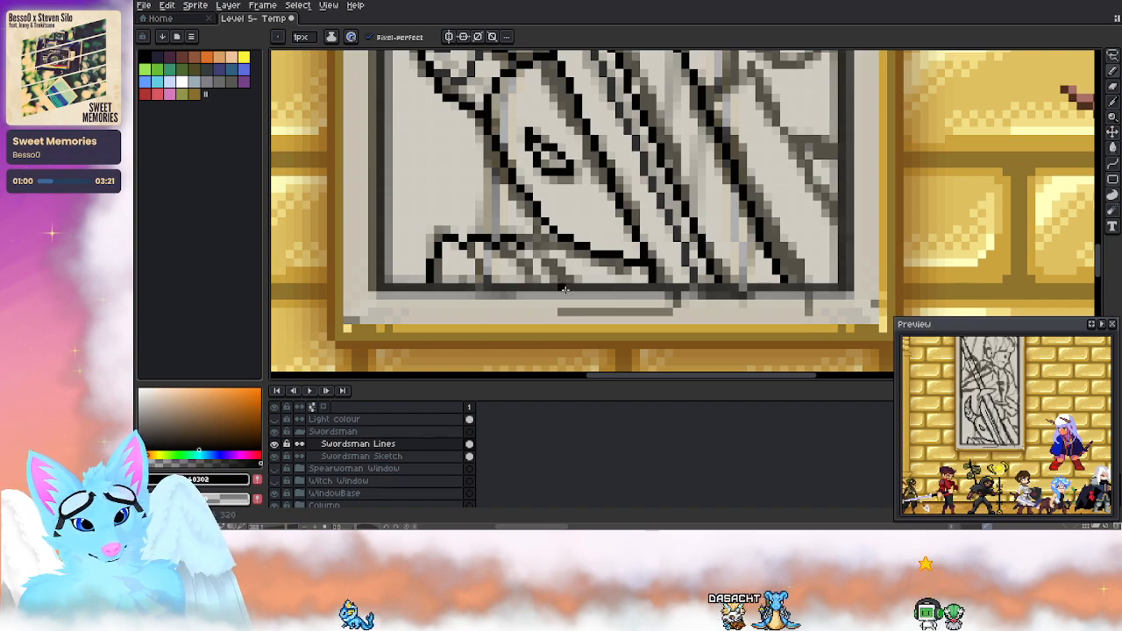
Step: Draw the slanted inner lines of the ribbed shape beneath the head, alternating dark grey #303030 and near-black #040302
left_click(469, 255, "alt")
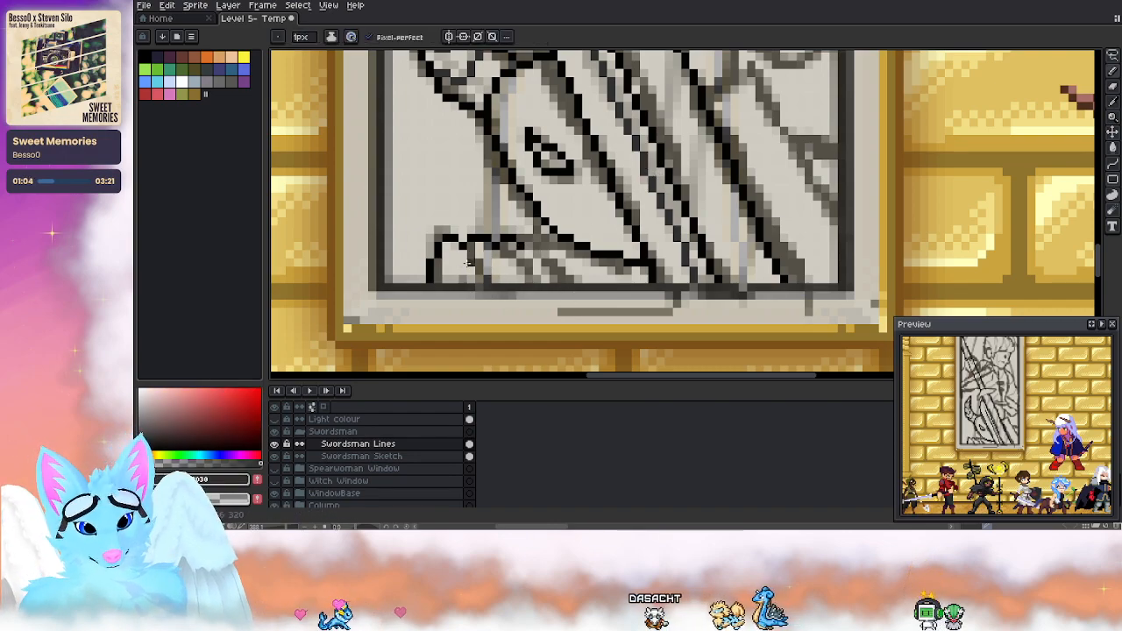
left_click(469, 254, "alt")
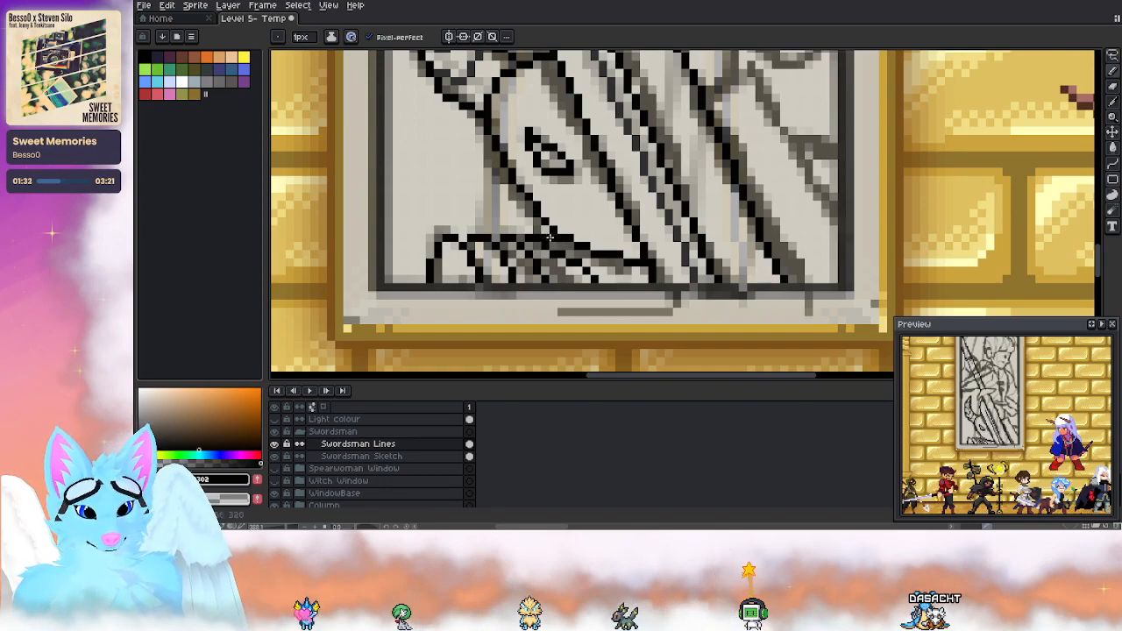
key("ctrl+z")
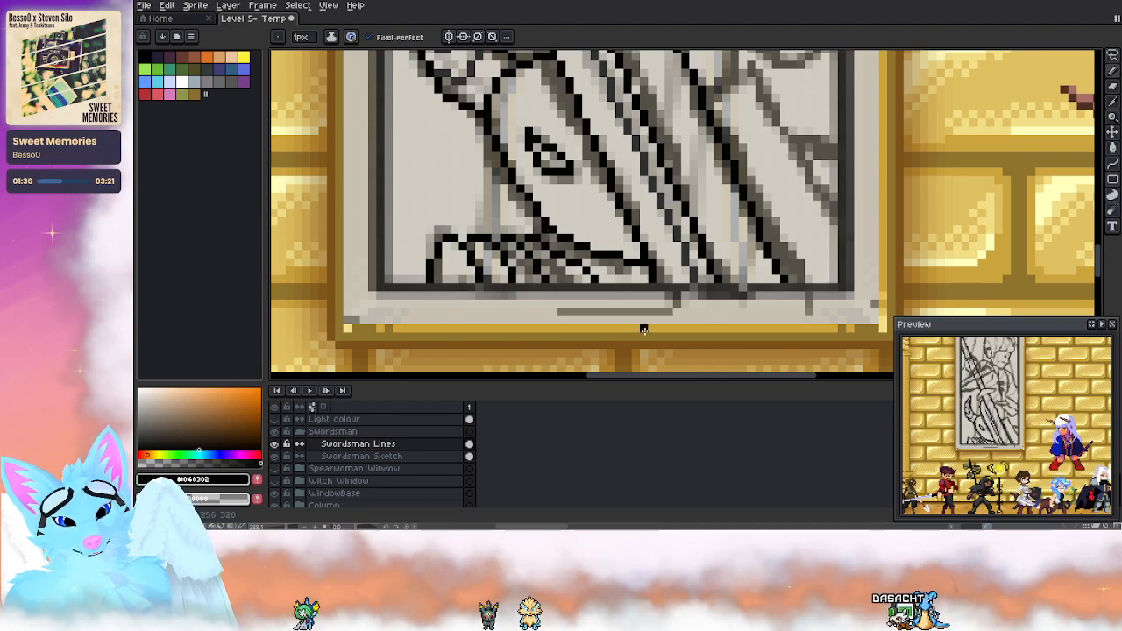
key("ctrl+z")
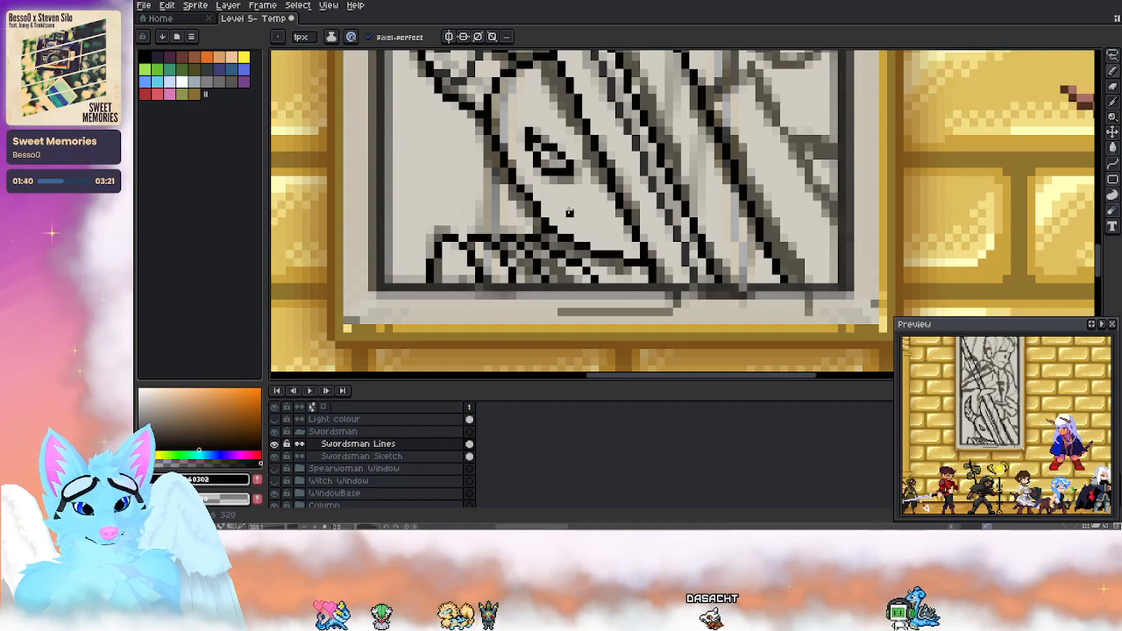
Step: Clean up the inner corner of the horned head's eye with the Eraser at 1 px, and return to the Pencil
scroll(526, 206, "up", 2)
key("e")
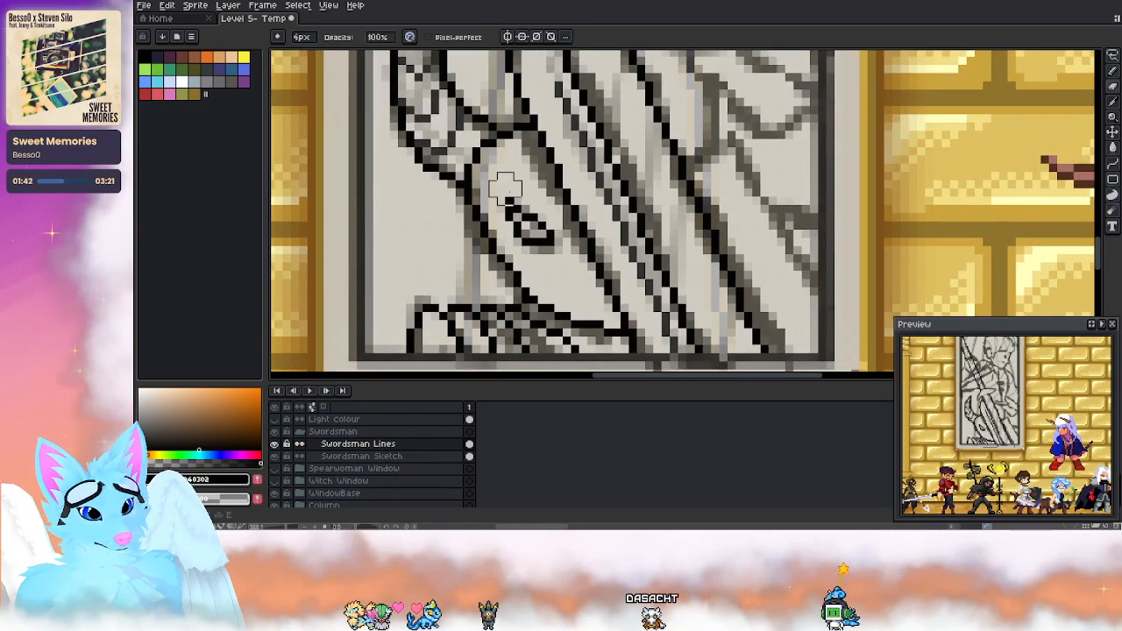
left_click(304, 38)
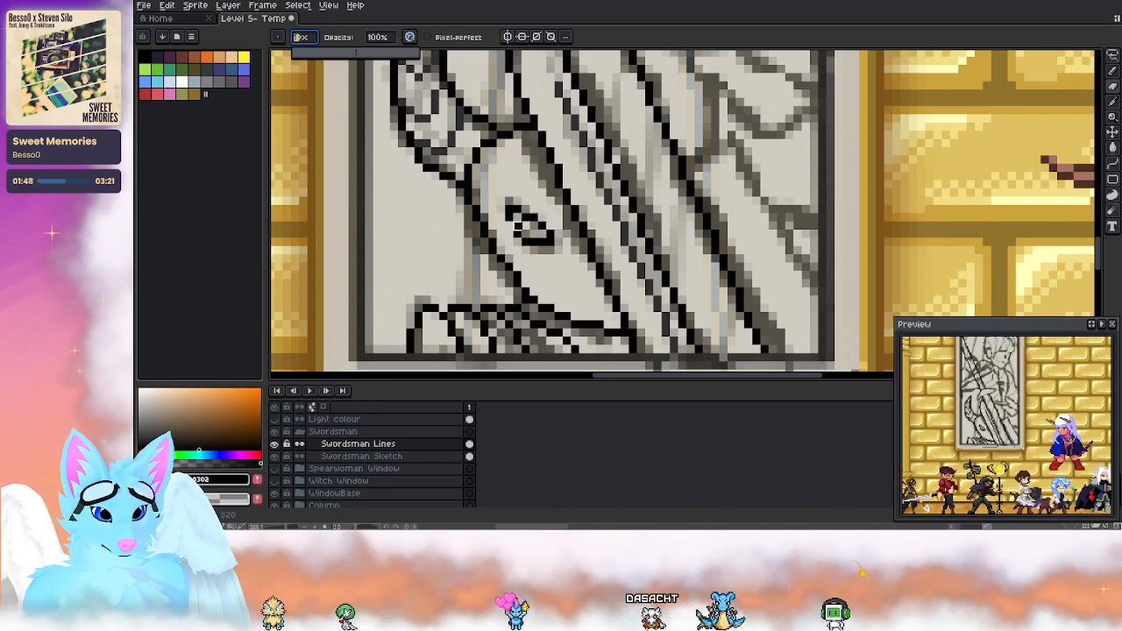
left_click(518, 226)
key("b")
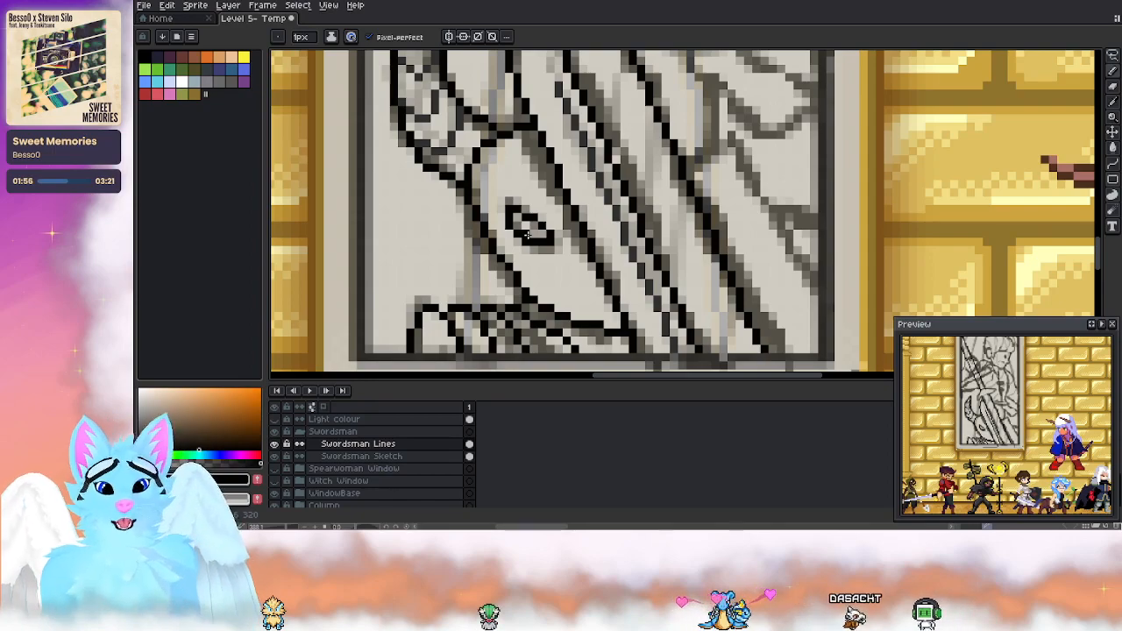
Step: Toggle the visibility of the Swordsman Lines and Swordsman Sketch layers to compare the line work with the sketch around the crossguard
mouse_move(661, 150)
left_mouse_down()
mouse_move(651, 295)
mouse_move(634, 306)
left_mouse_up()
left_click_drag(633, 215, 631, 279)
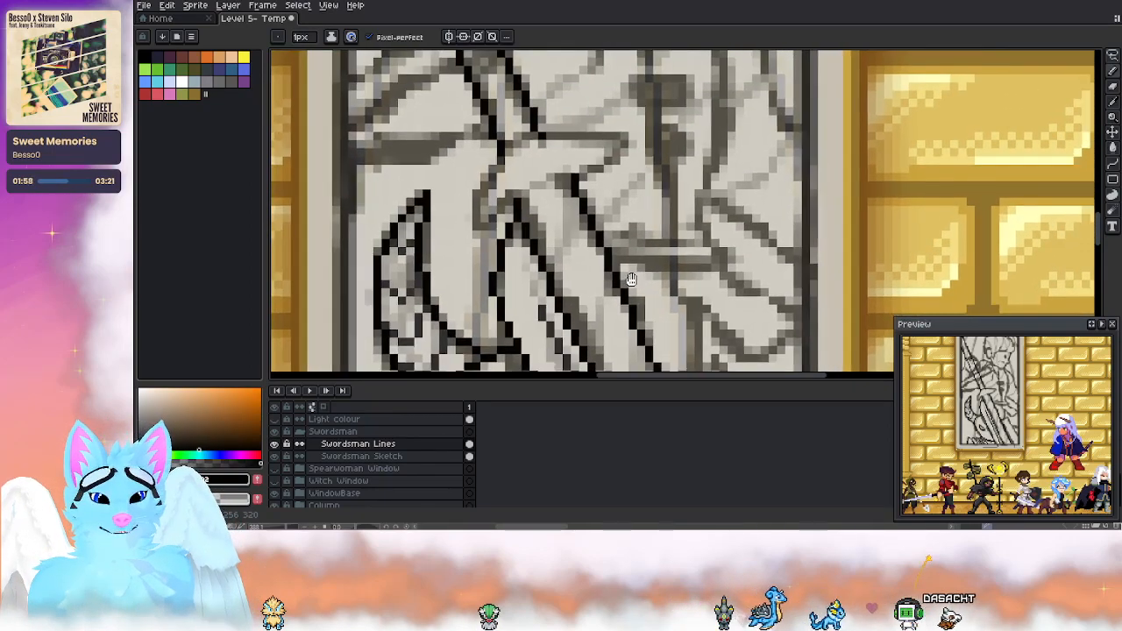
mouse_move(556, 161)
left_mouse_down()
mouse_move(553, 260)
mouse_move(596, 295)
left_mouse_up()
left_click_drag(558, 208, 561, 242)
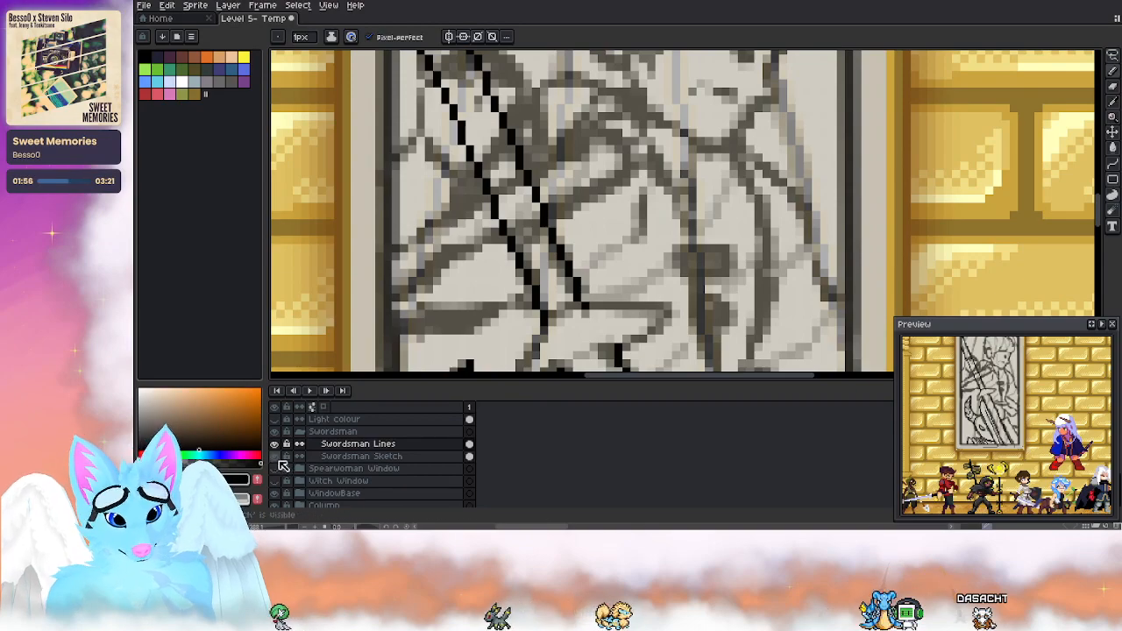
left_click(277, 445)
left_click(277, 446)
left_click(279, 457)
left_click(279, 460)
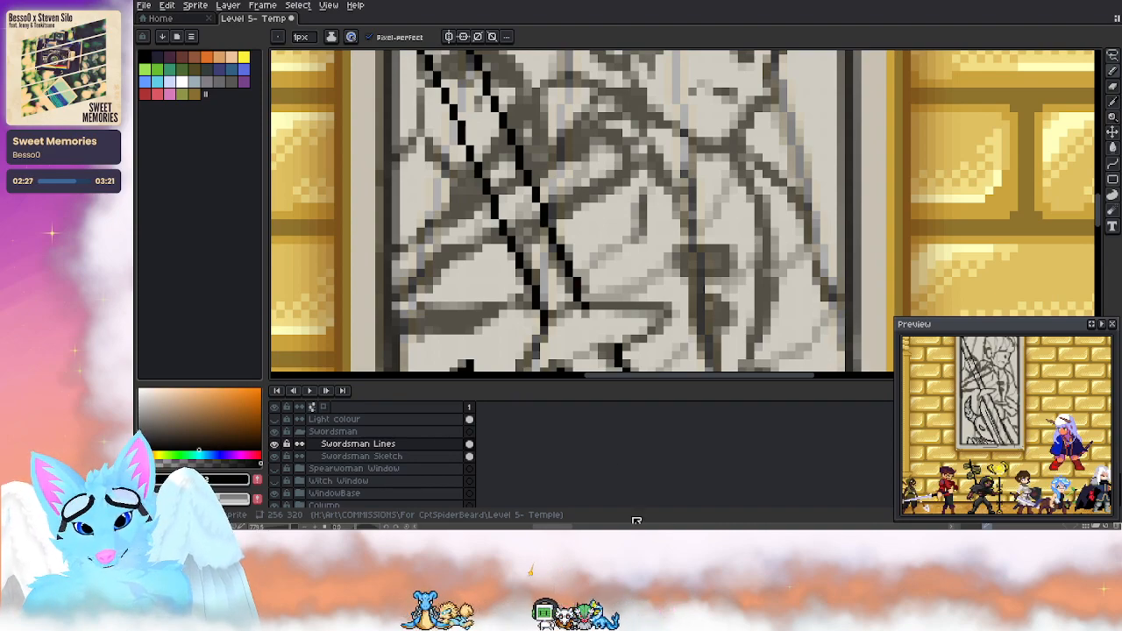
Step: Trace both long edges and the flared lower end of the diagonal band crossing the sword in near-black
scroll(495, 281, "down", 1)
scroll(495, 281, "up", 2)
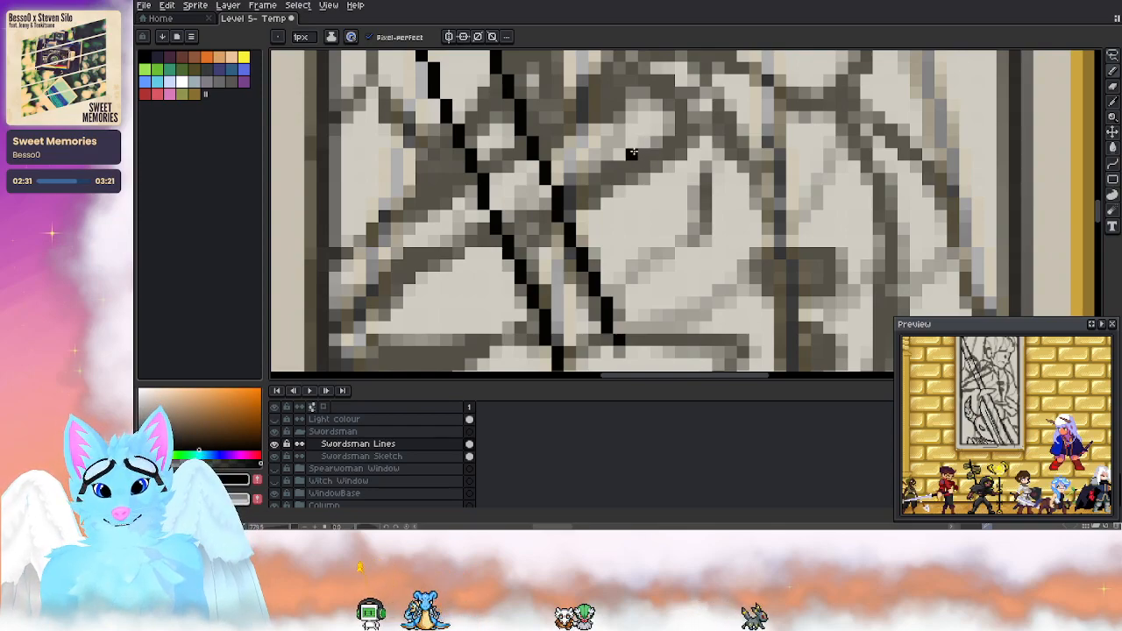
left_click_drag(633, 153, 359, 302)
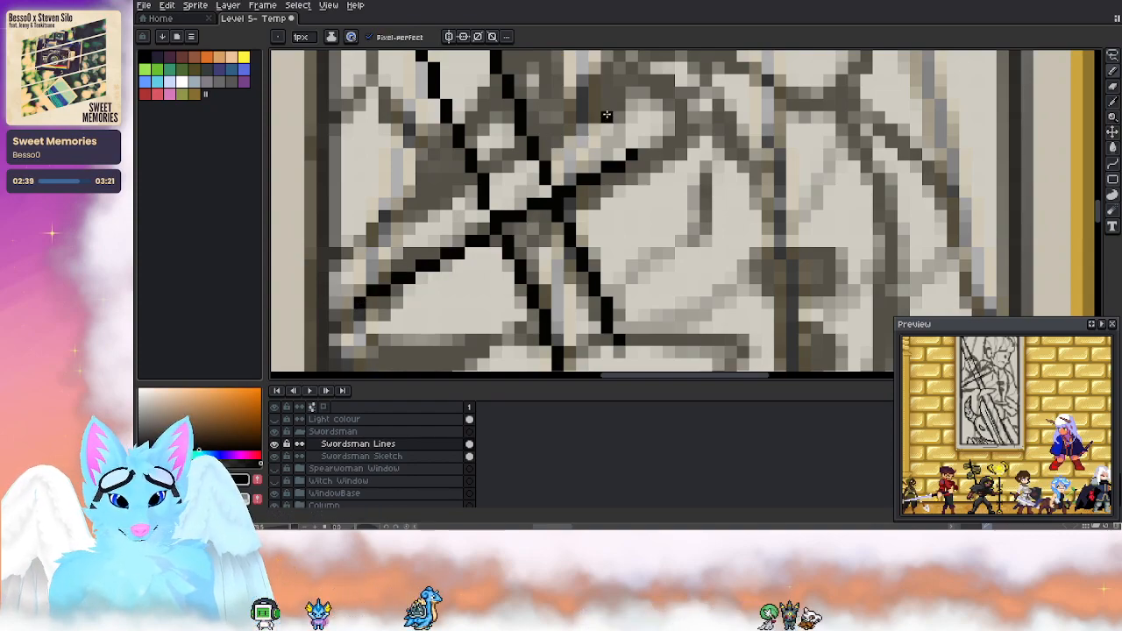
left_click_drag(606, 115, 400, 235)
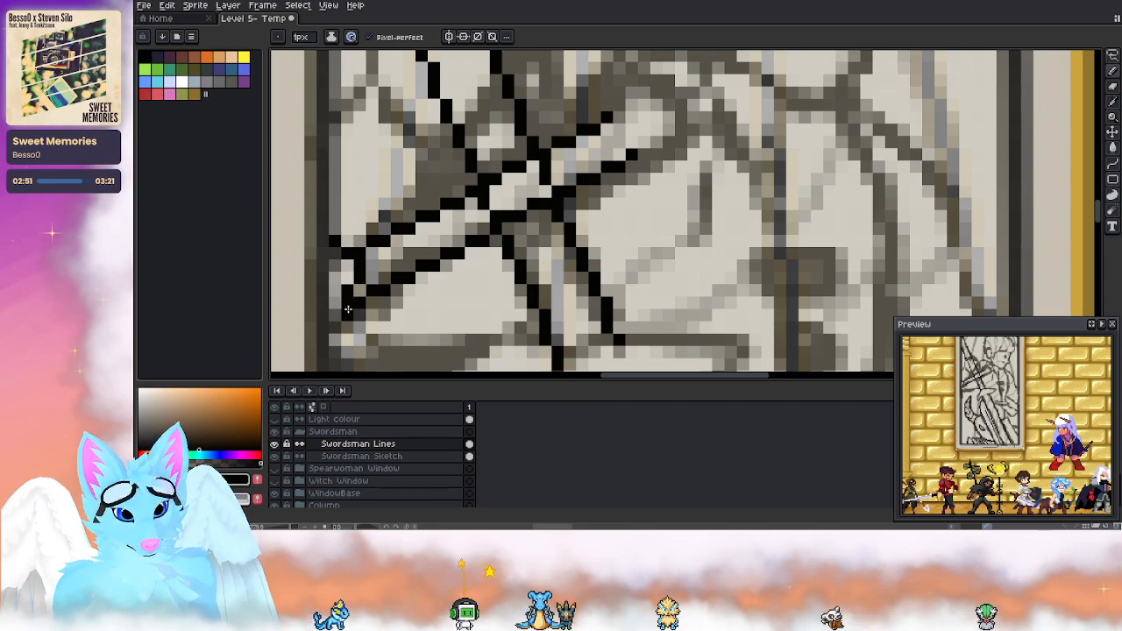
scroll(347, 289, "down", 2)
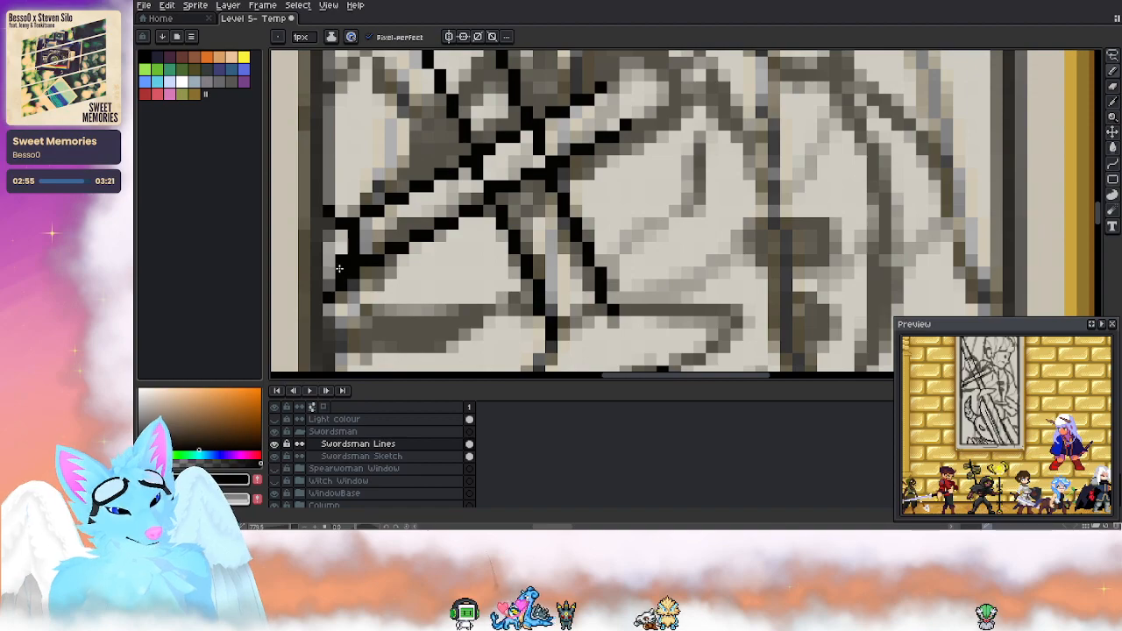
Step: Refine the flared lower end of the diagonal band pixel by pixel, alternating the 1 px Pencil and Eraser
key("b")
left_click_drag(354, 261, 295, 308)
left_click(297, 282)
key("b")
left_click(308, 284)
key("b")
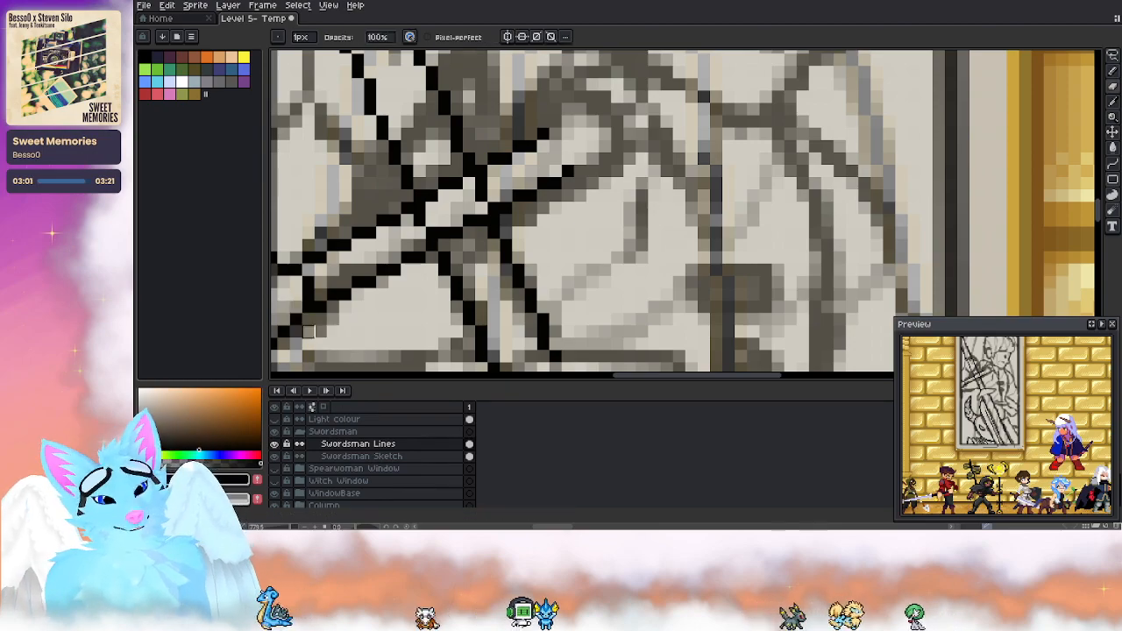
Step: Redraw the lower corner of the band's flared end and erase the sword outlines where they cross inside the band
key("b")
mouse_move(296, 331)
left_mouse_down()
mouse_move(284, 350)
mouse_move(358, 281)
left_mouse_up()
left_click_drag(565, 212, 512, 301)
key("e")
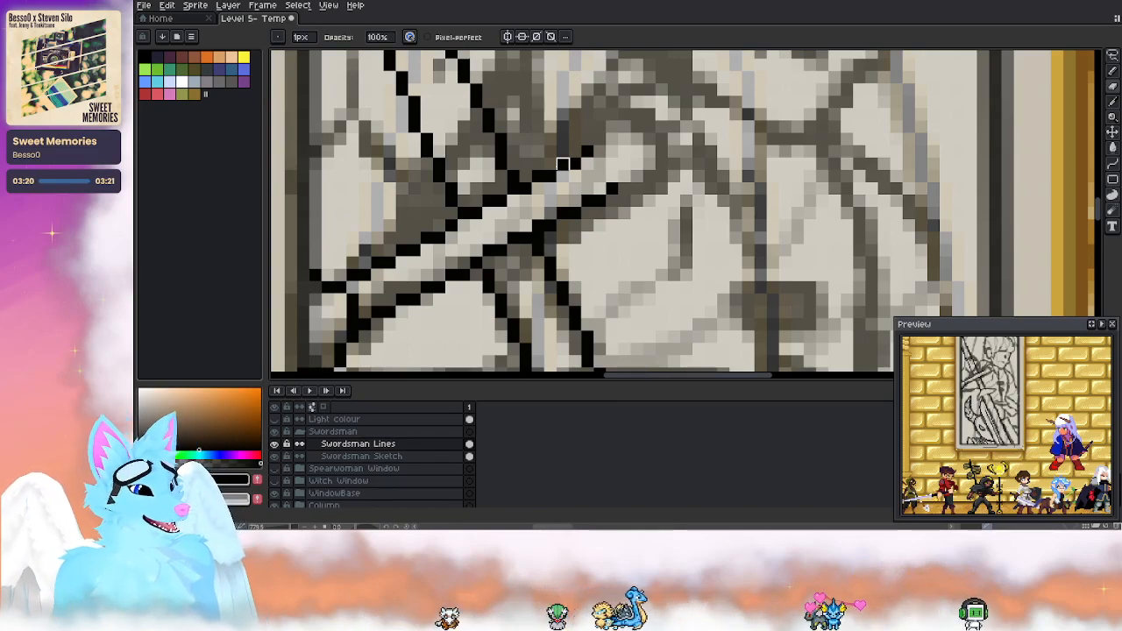
Step: Extend both edges of the diagonal band at its upper end and flare them outward to start a rounded knob
left_click_drag(638, 227, 610, 285)
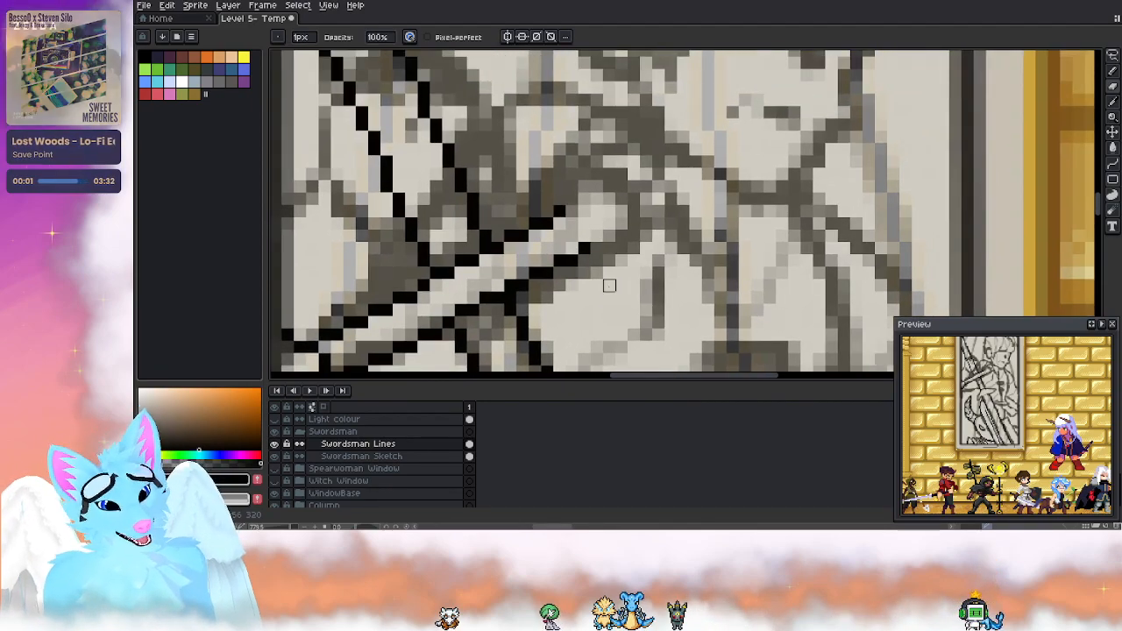
key("e")
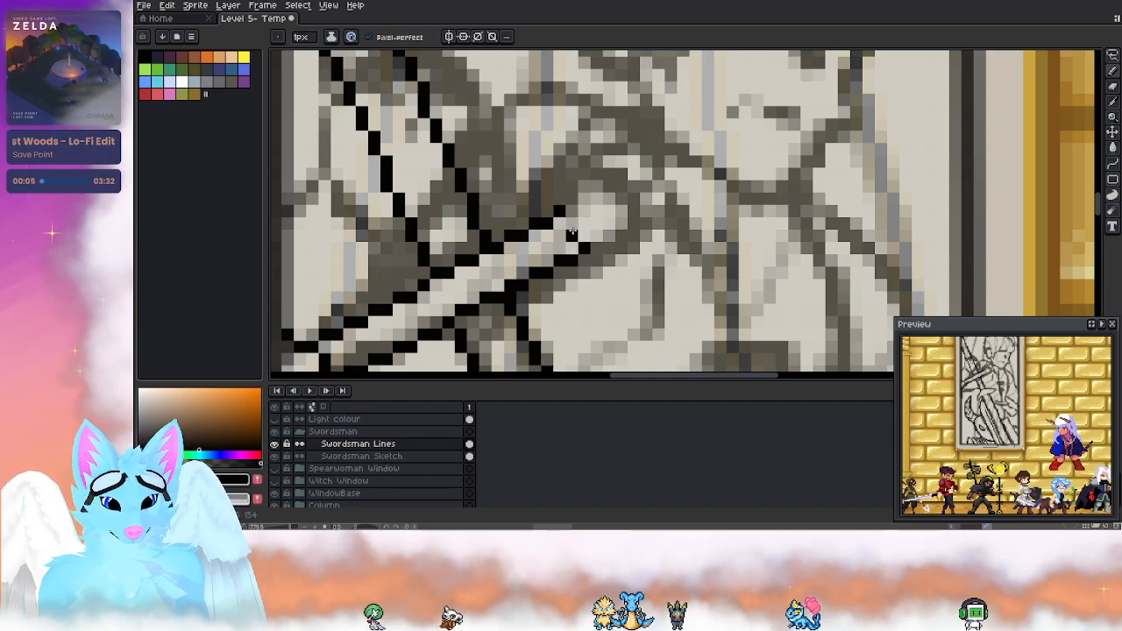
key("b")
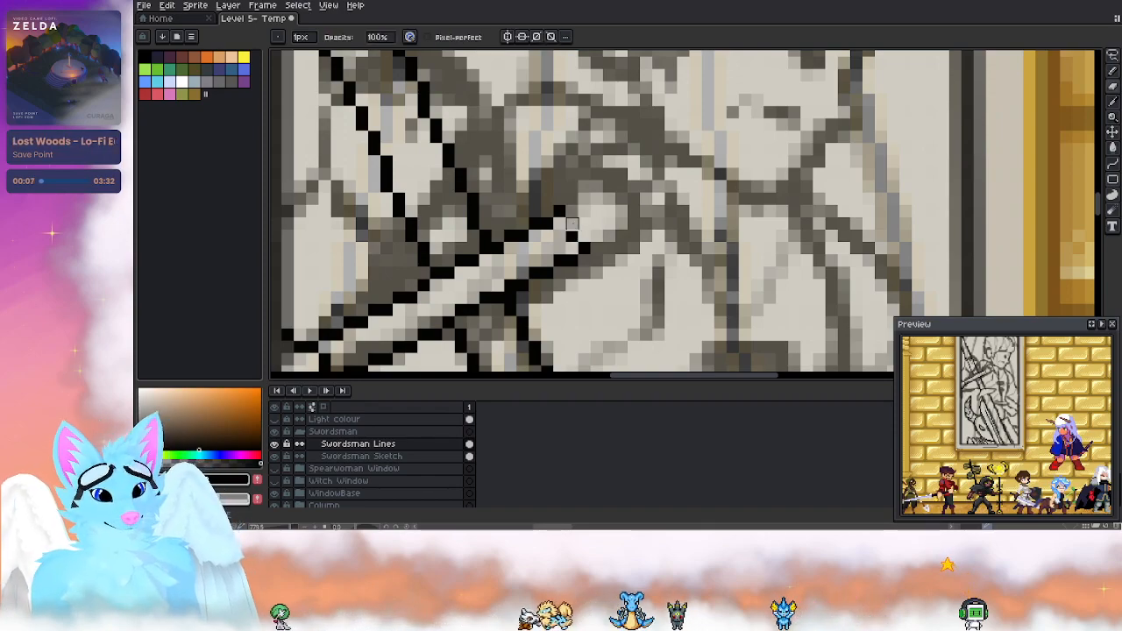
key("e")
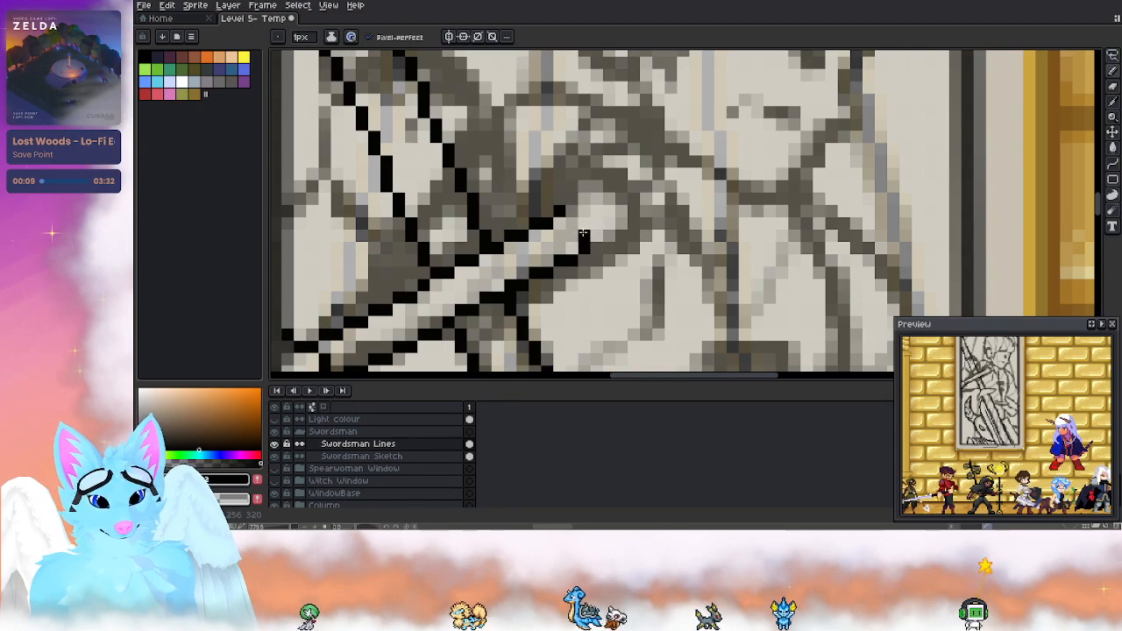
left_click(596, 235)
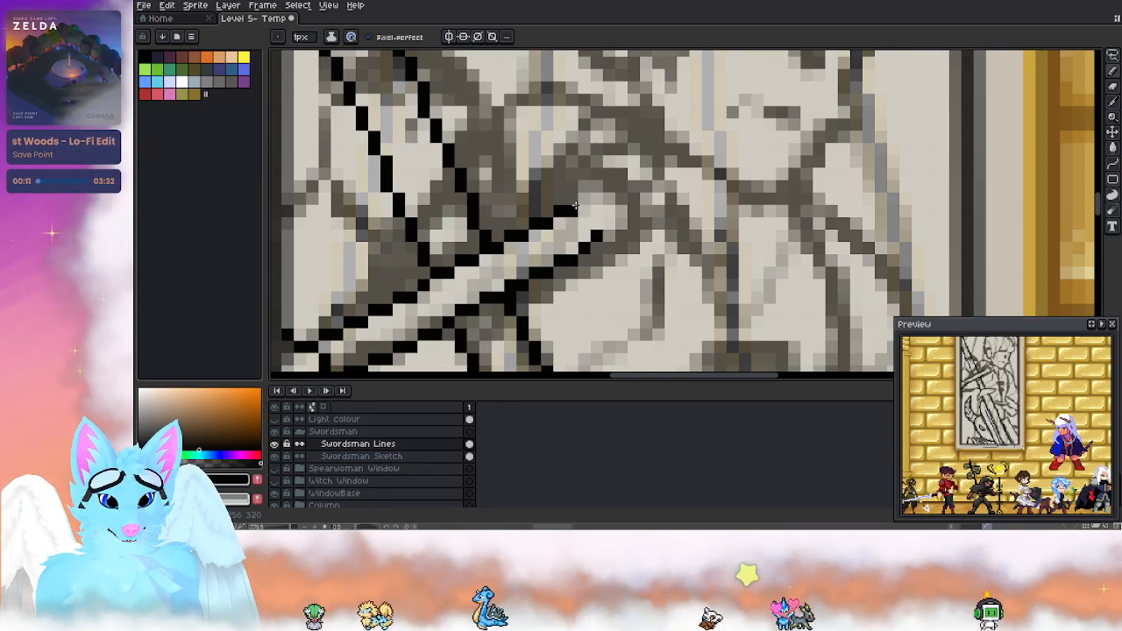
left_click(572, 222)
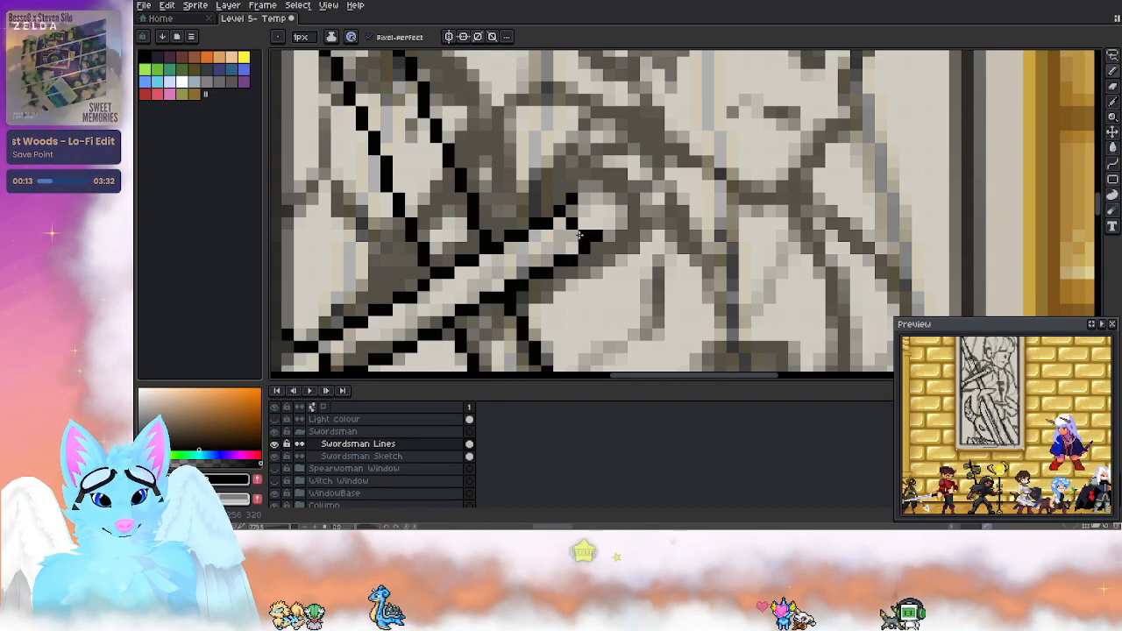
Step: Outline the round knob at the band's upper end in near-black and erase the surplus pixels along its inside edge
left_click(592, 242)
left_click(609, 257)
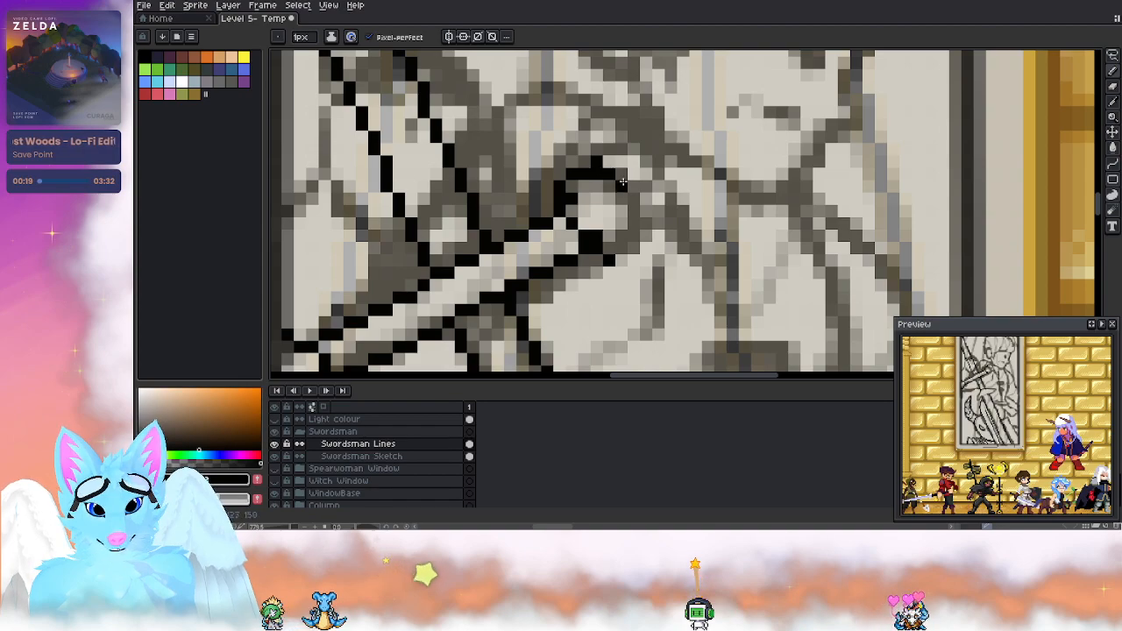
key("e")
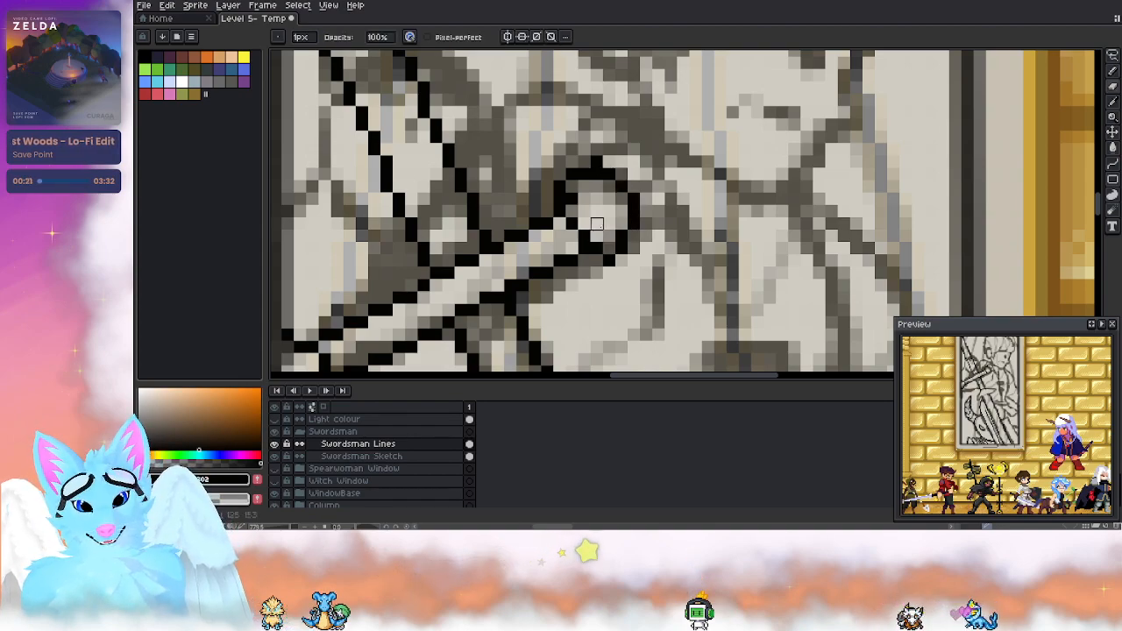
key("b")
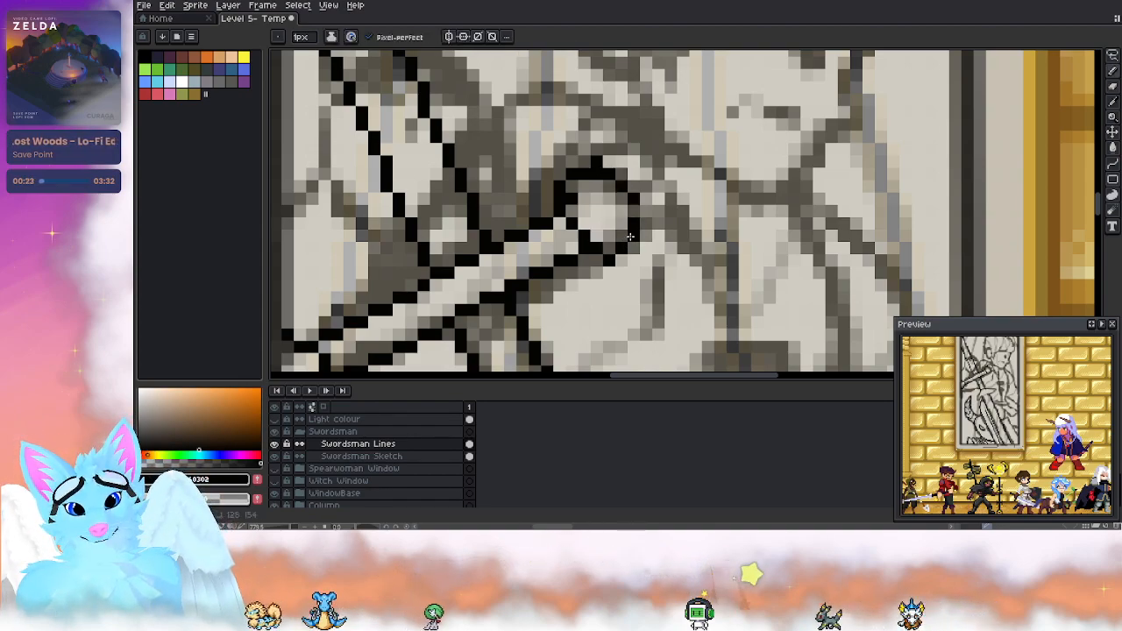
key("e")
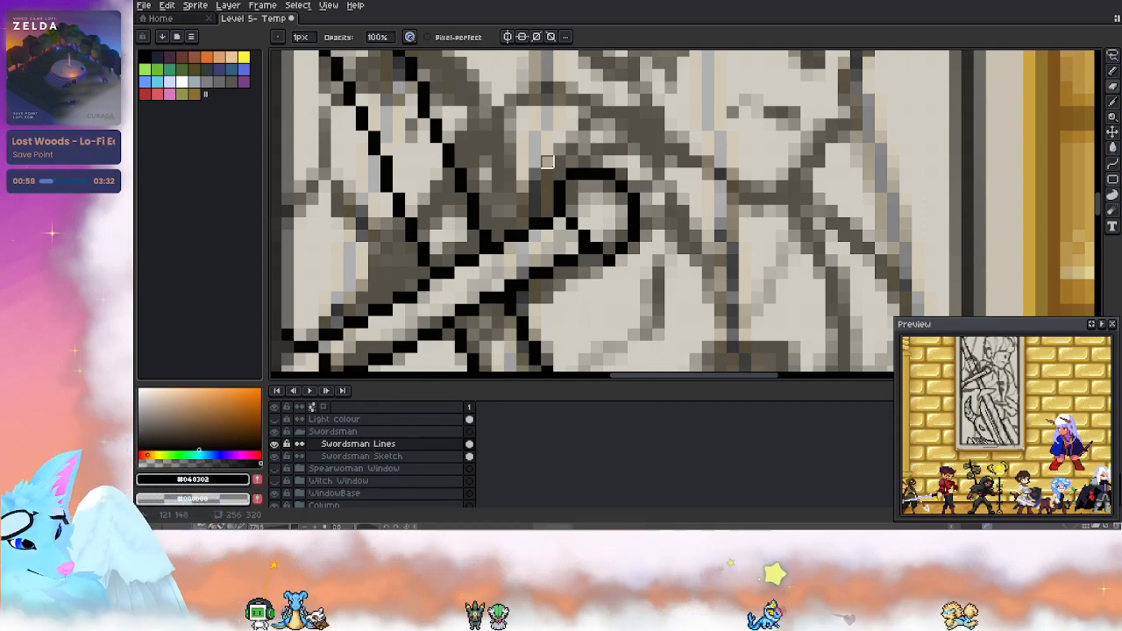
Step: Smooth the knob's upper curve and the joint where it meets the band, alternating the 1 px Pencil and Eraser
scroll(547, 162, "down", 1)
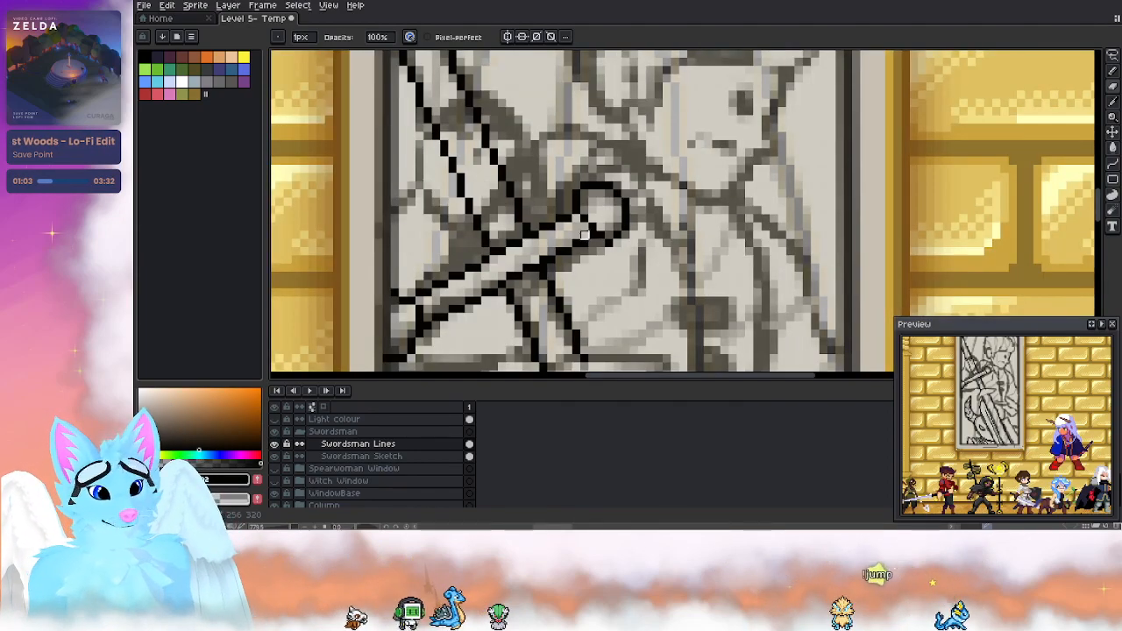
scroll(605, 184, "up", 2)
scroll(605, 184, "down", 2)
scroll(570, 216, "up", 2)
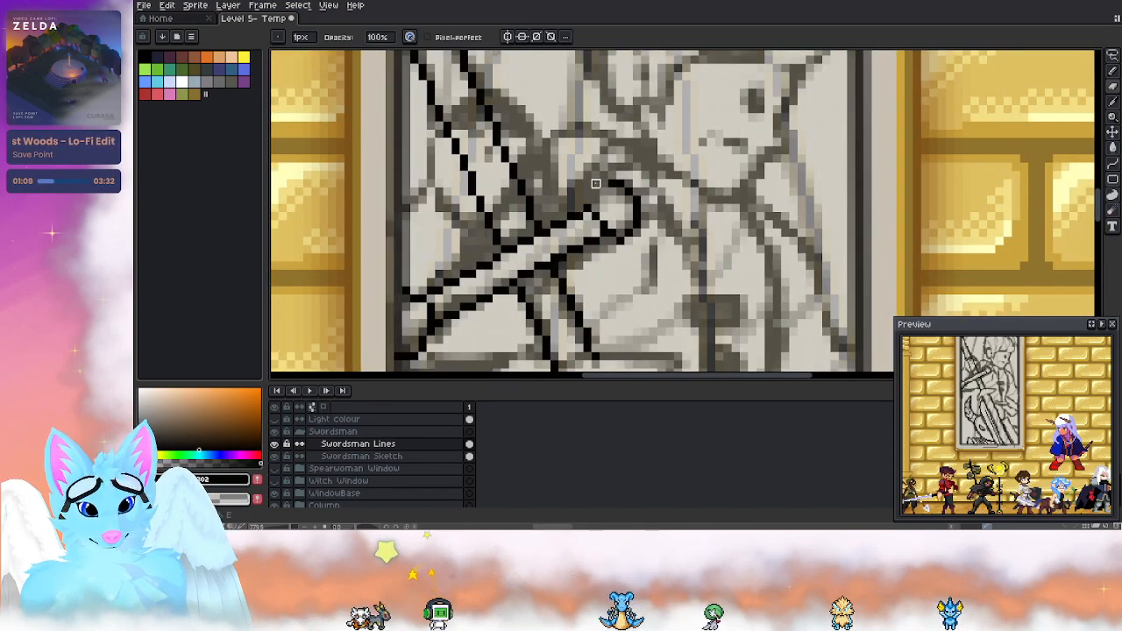
key("b")
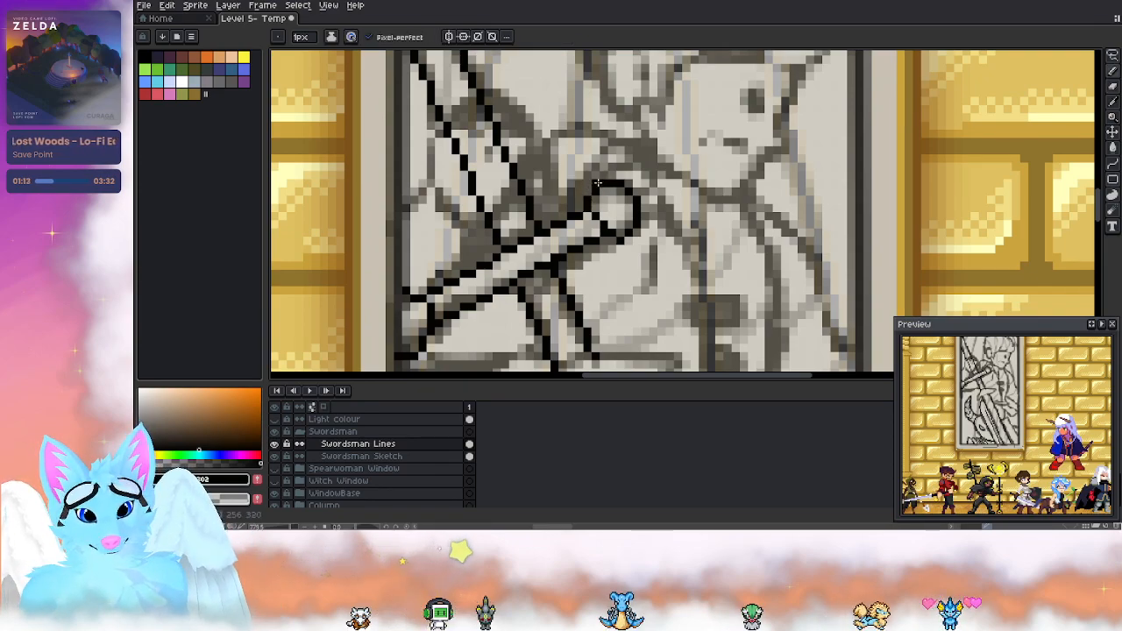
key("e")
left_click_drag(611, 232, 597, 218)
key("b")
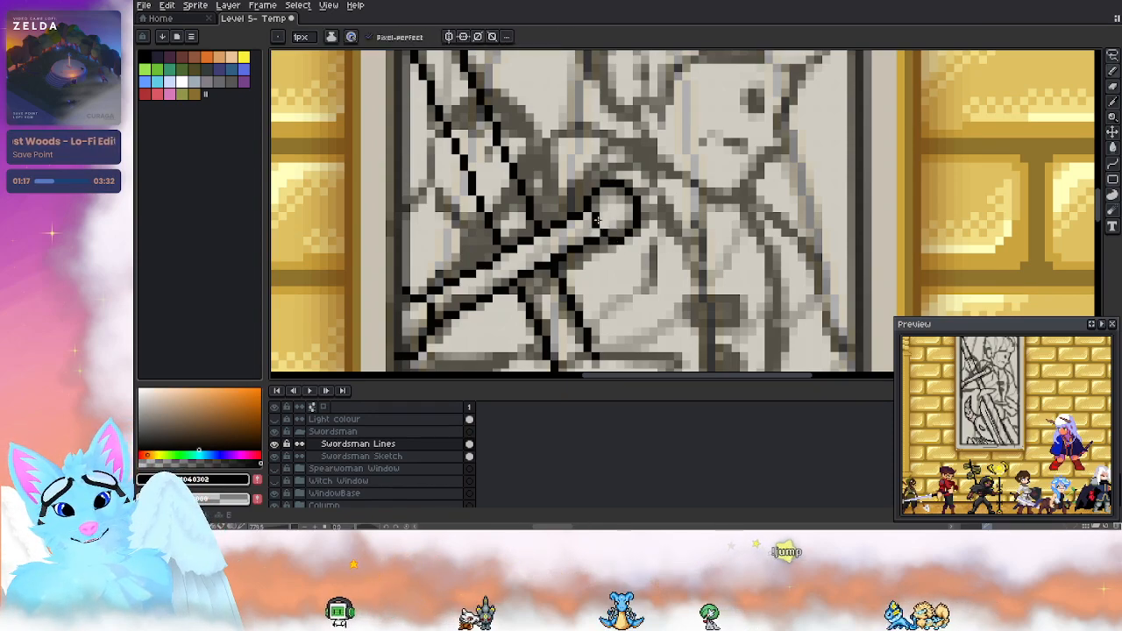
key("e")
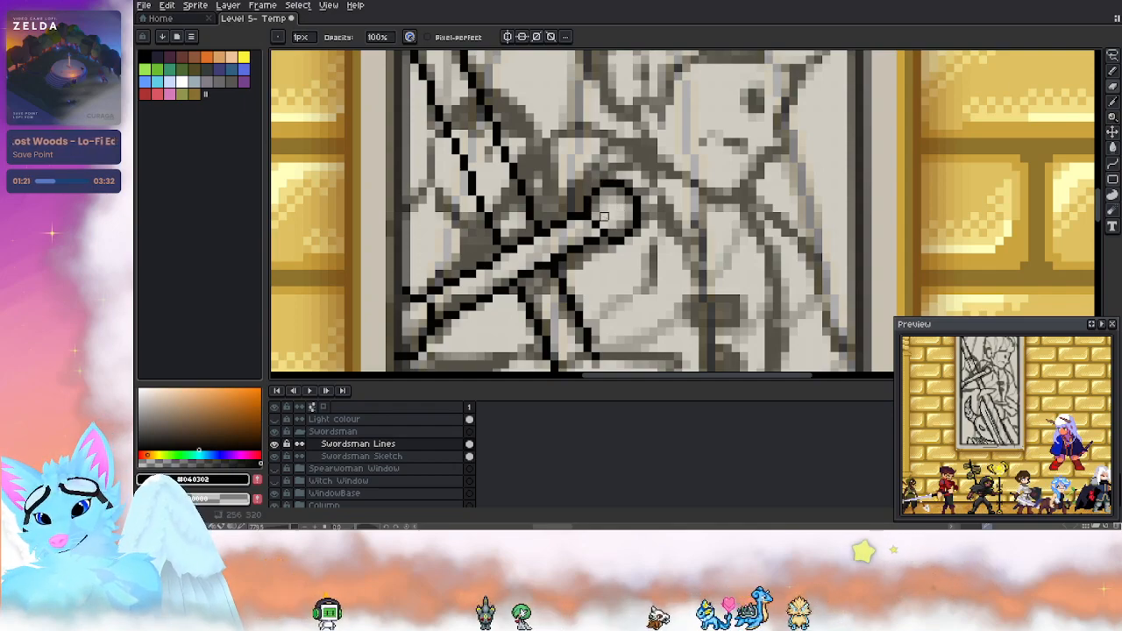
Step: Round off the knob's lower corner and push its outer side out by one pixel
key("b")
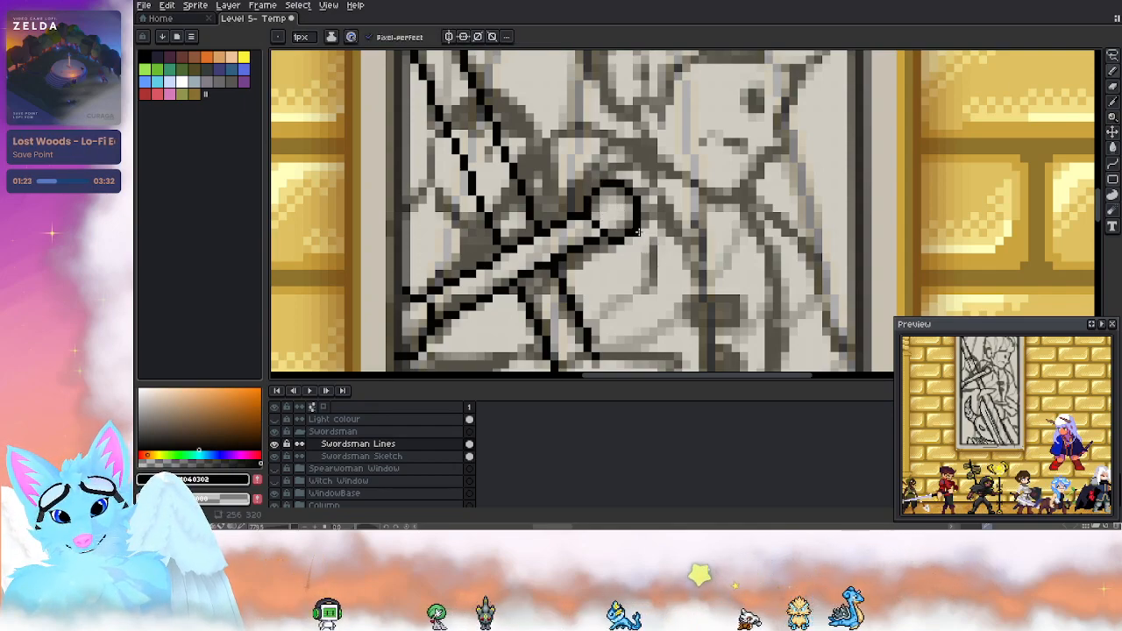
right_click(627, 238)
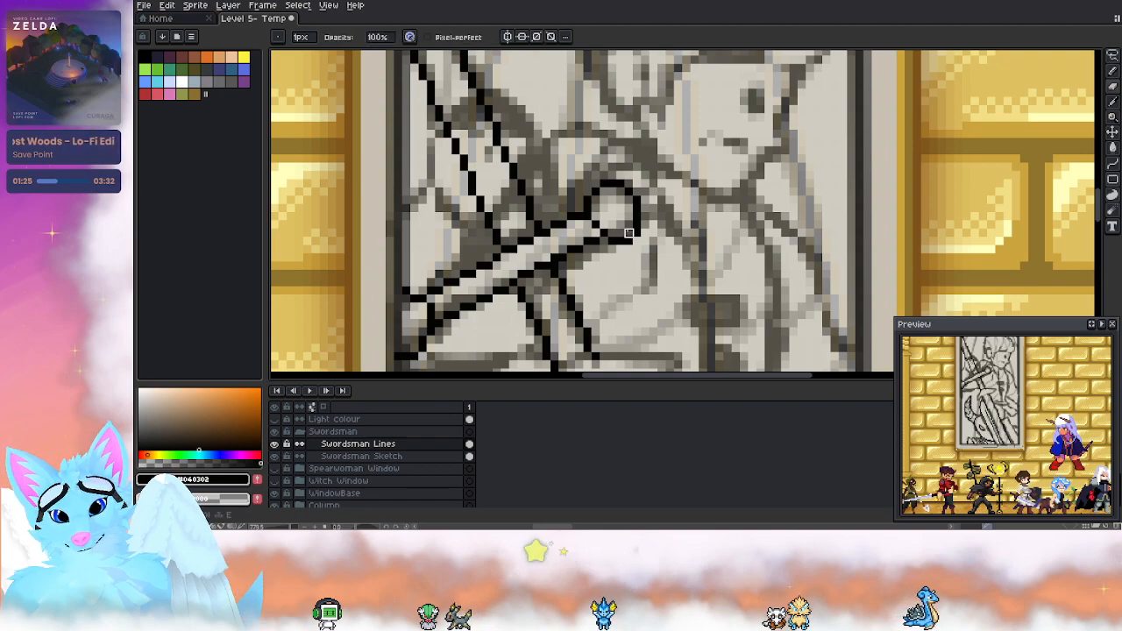
key("e")
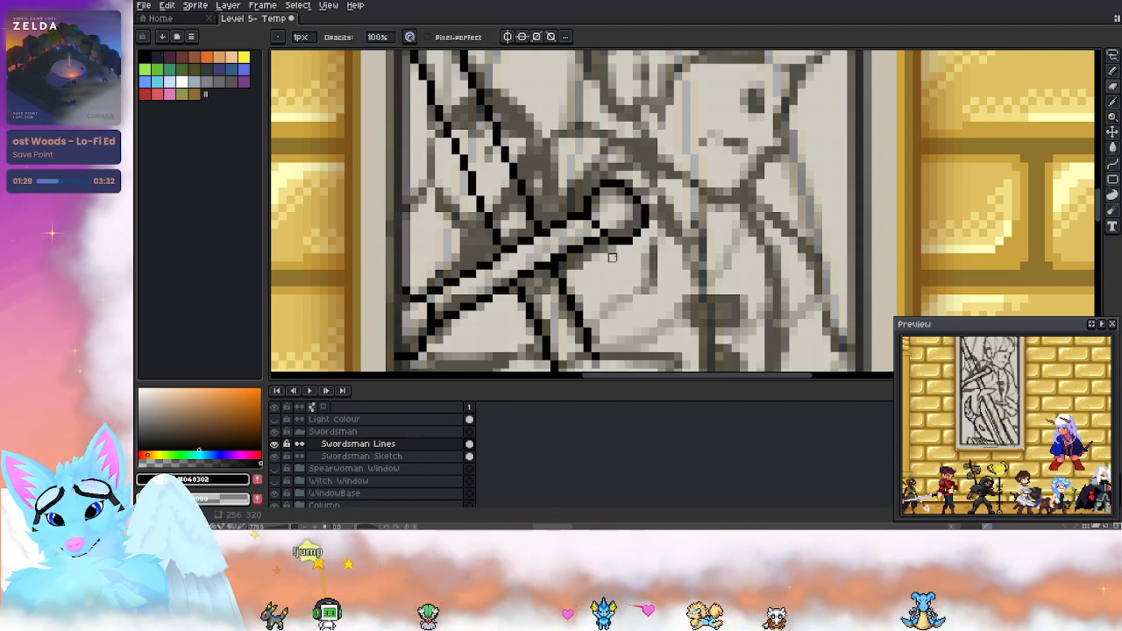
key("b")
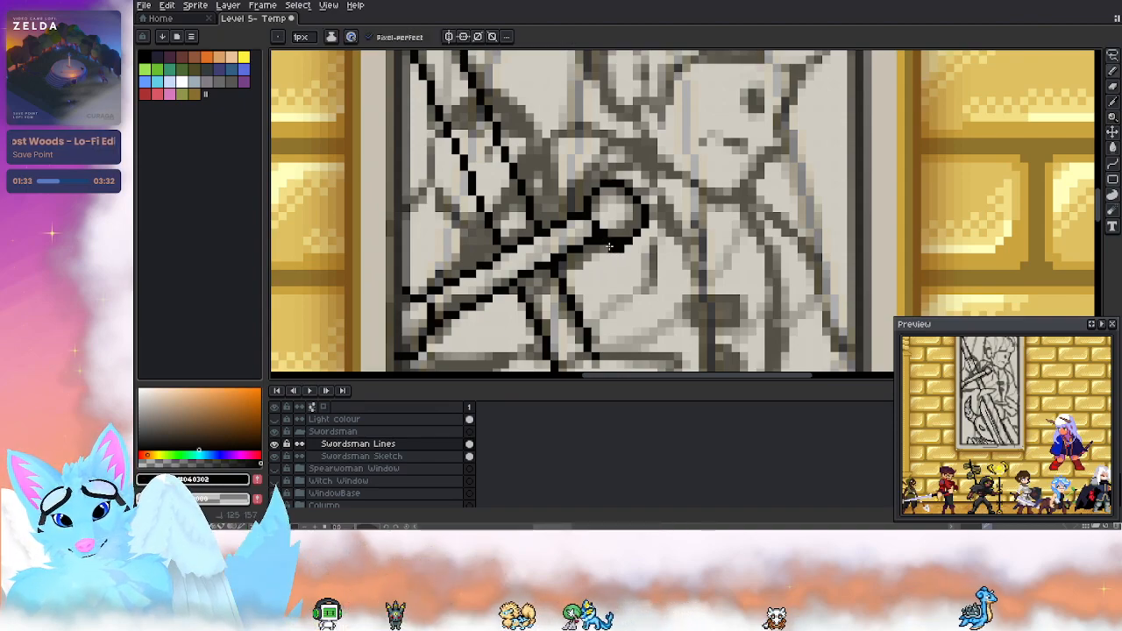
key("e")
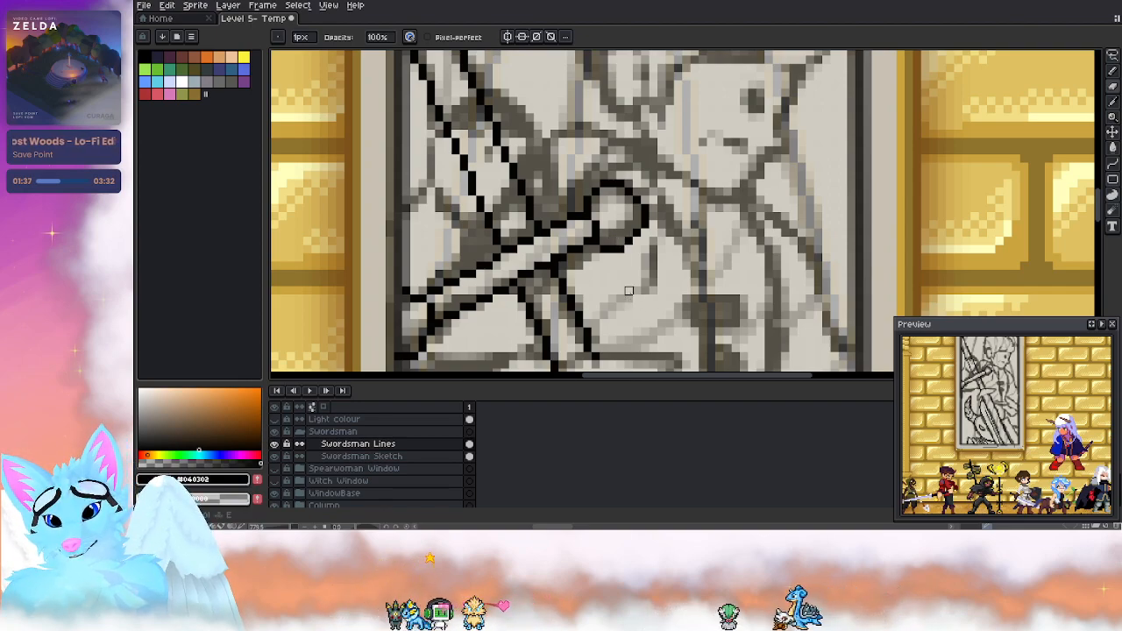
key("m")
key("ctrl+z")
key("ctrl+z")
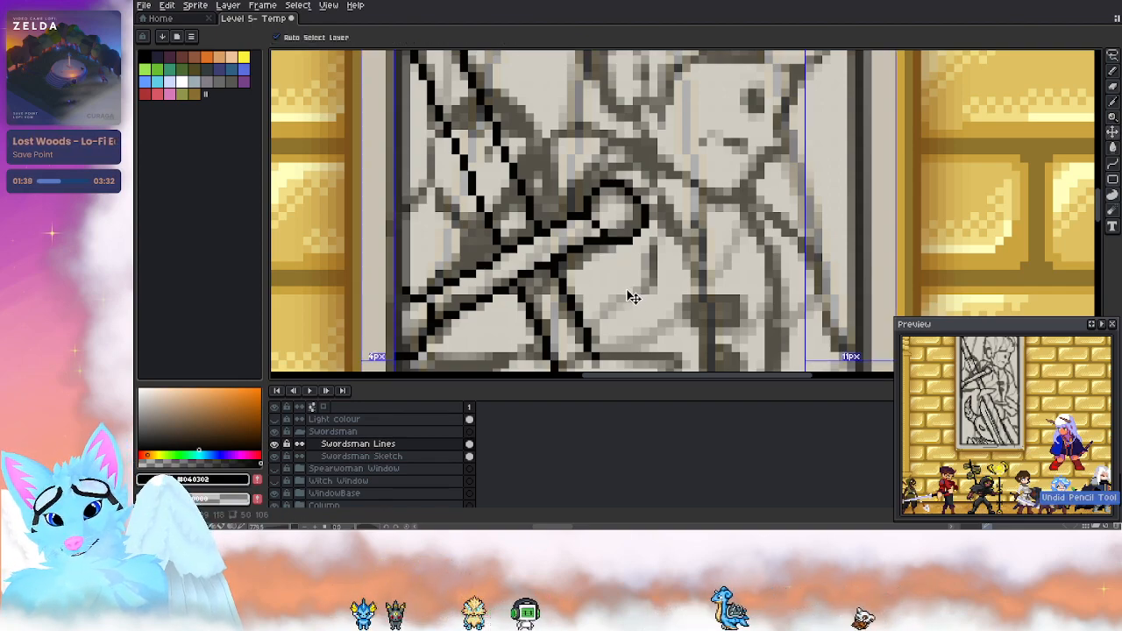
key("p")
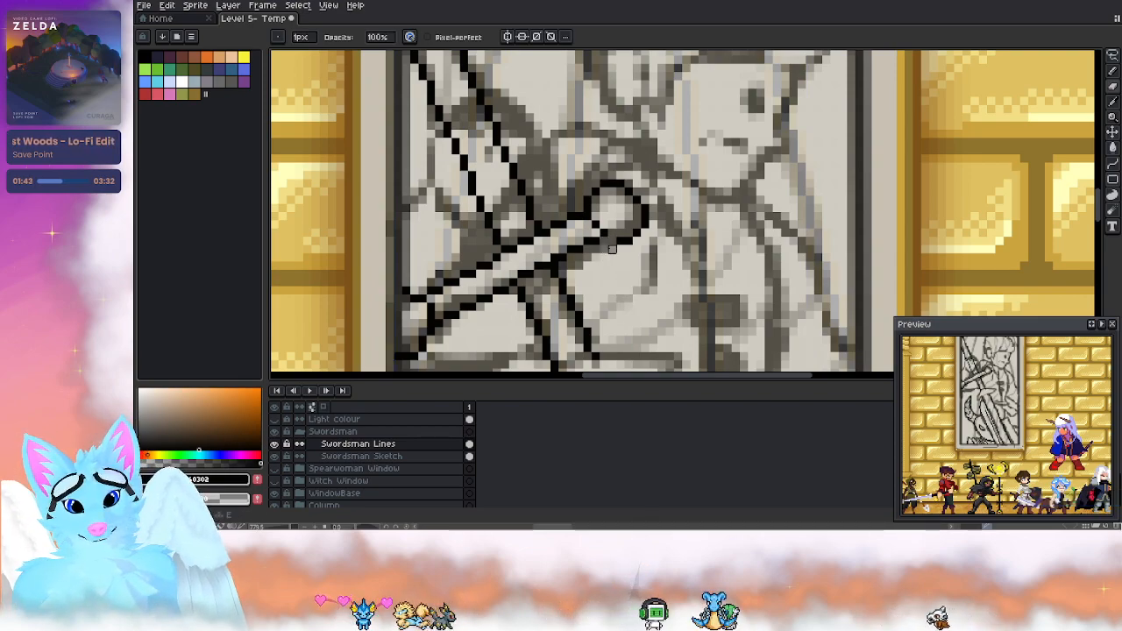
Step: Redraw the knob's top edge one pixel lower and erase the old top row
key("e")
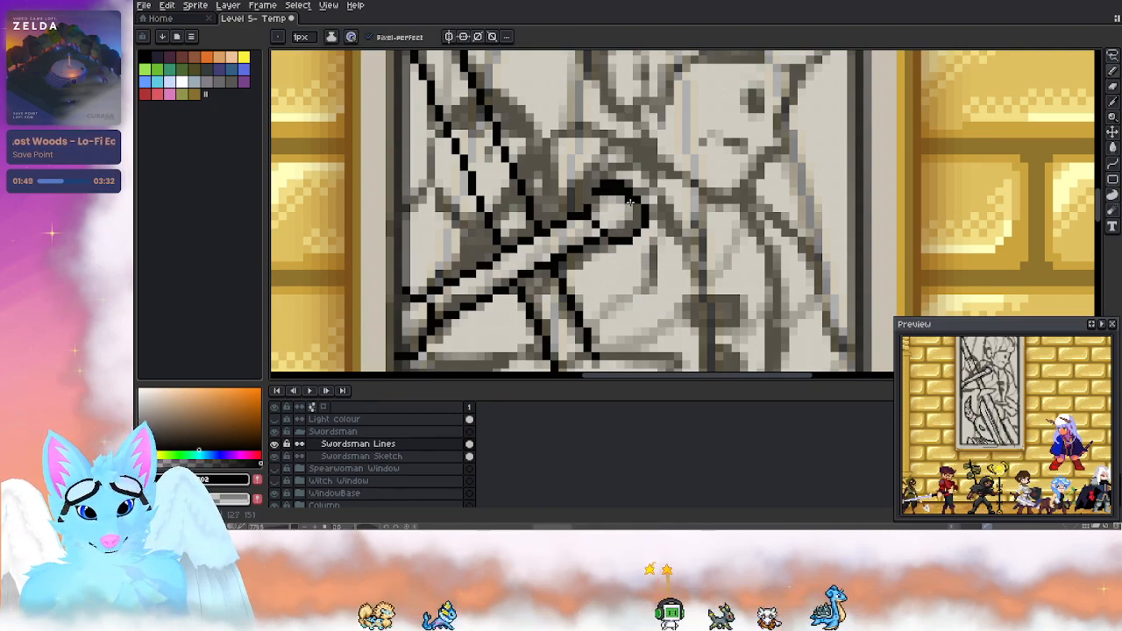
key("e")
left_click_drag(604, 184, 621, 183)
key("e")
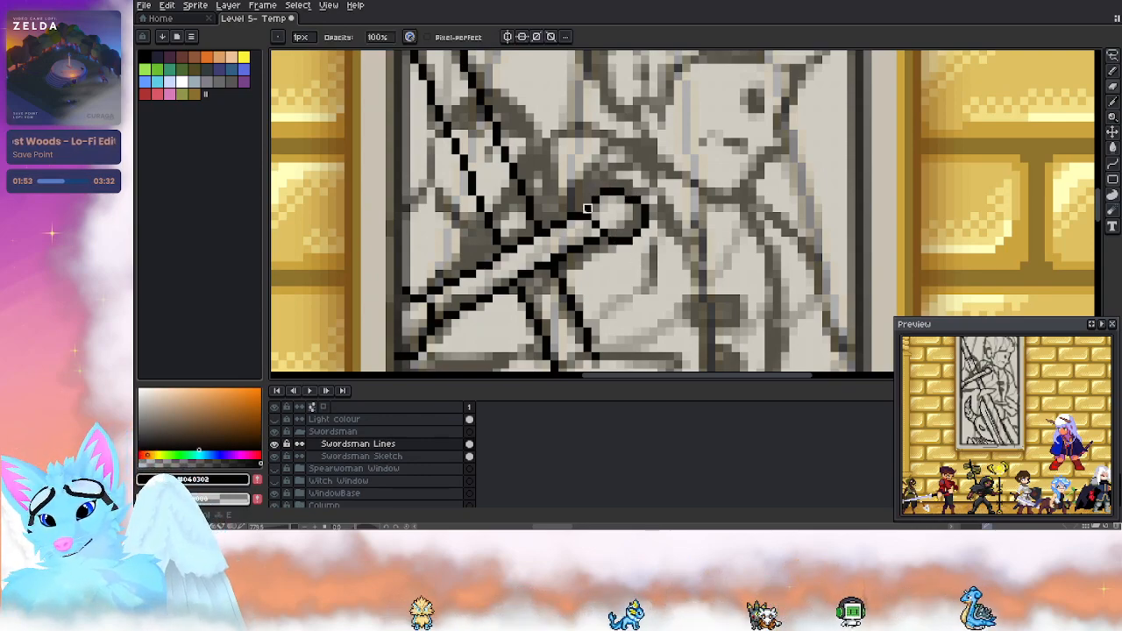
key("b")
key("e")
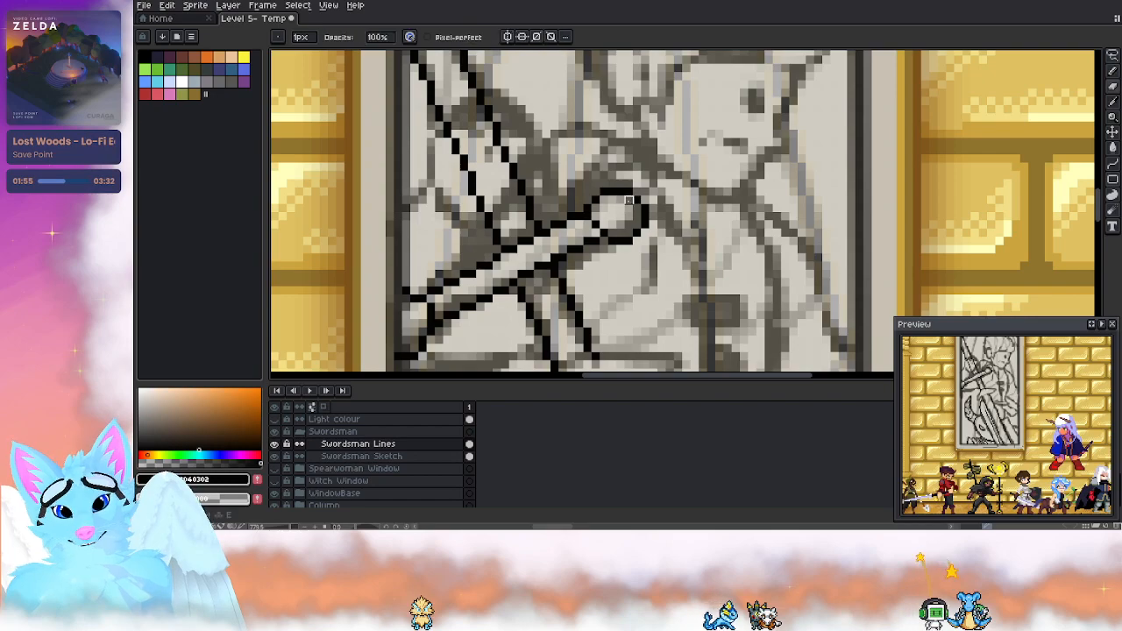
Step: Add near-black pixels across the neck of the band's flared lower end to separate the tip from the shaft
left_click_drag(556, 221, 603, 149)
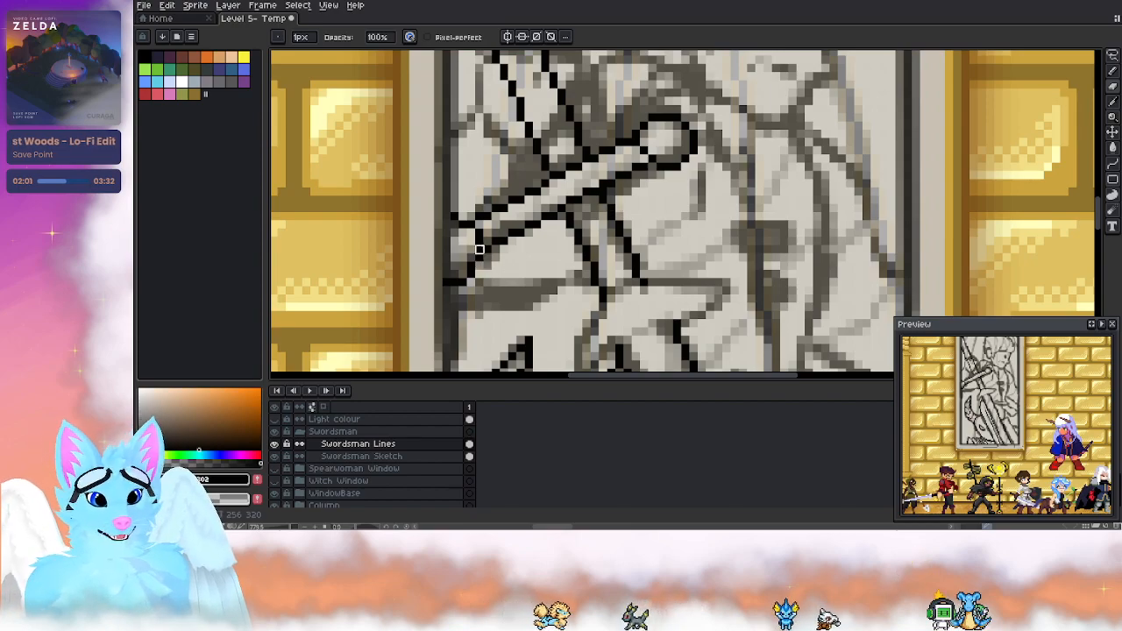
key("b")
key("e")
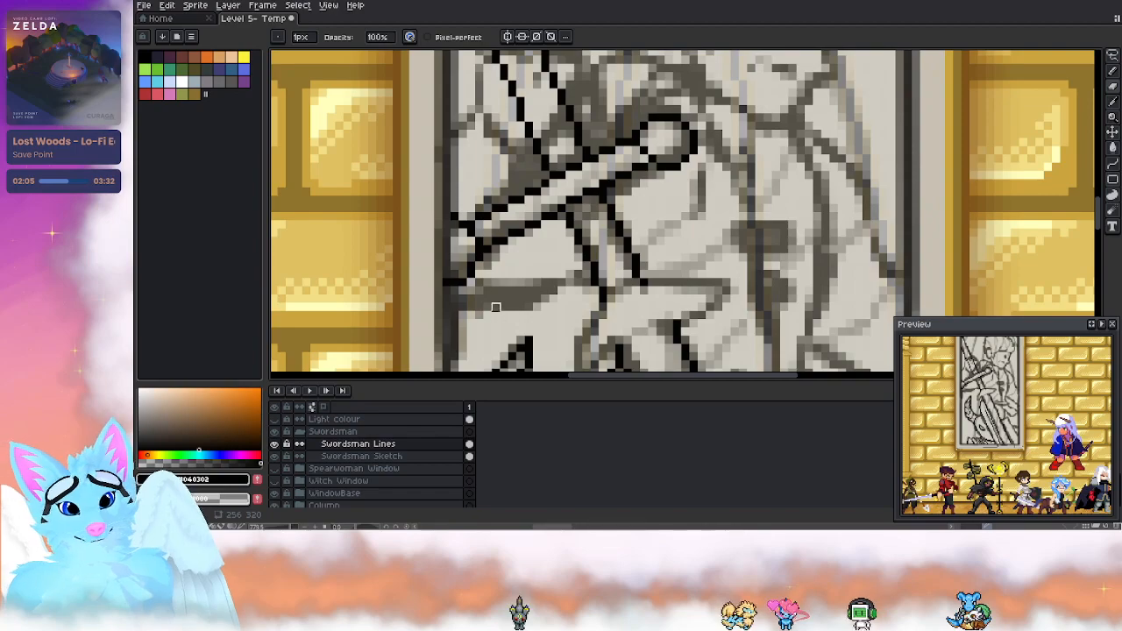
left_click_drag(504, 291, 543, 274)
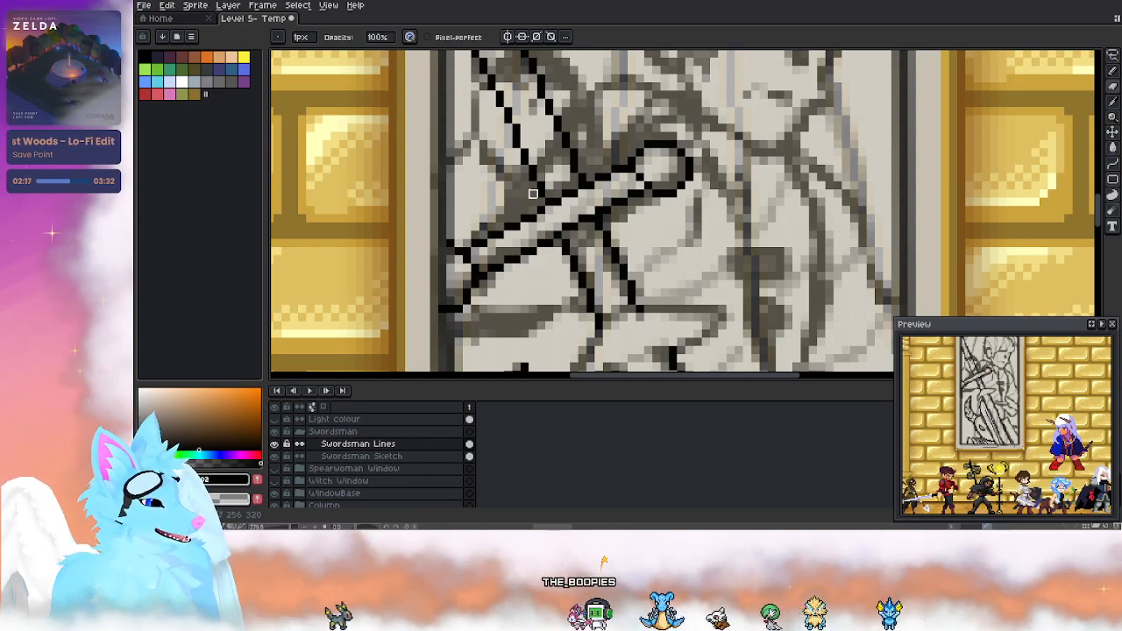
Step: Examine the sword and crossguard line work close up and within the whole stained-glass window
left_click_drag(565, 178, 594, 221)
left_click_drag(528, 171, 538, 199)
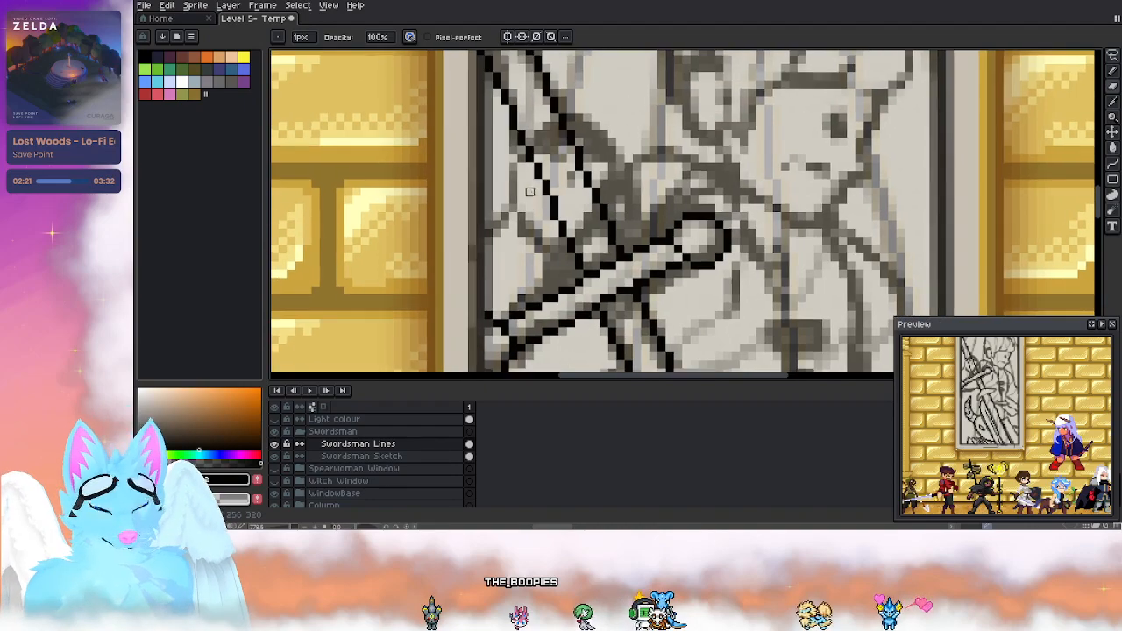
left_click(1113, 73)
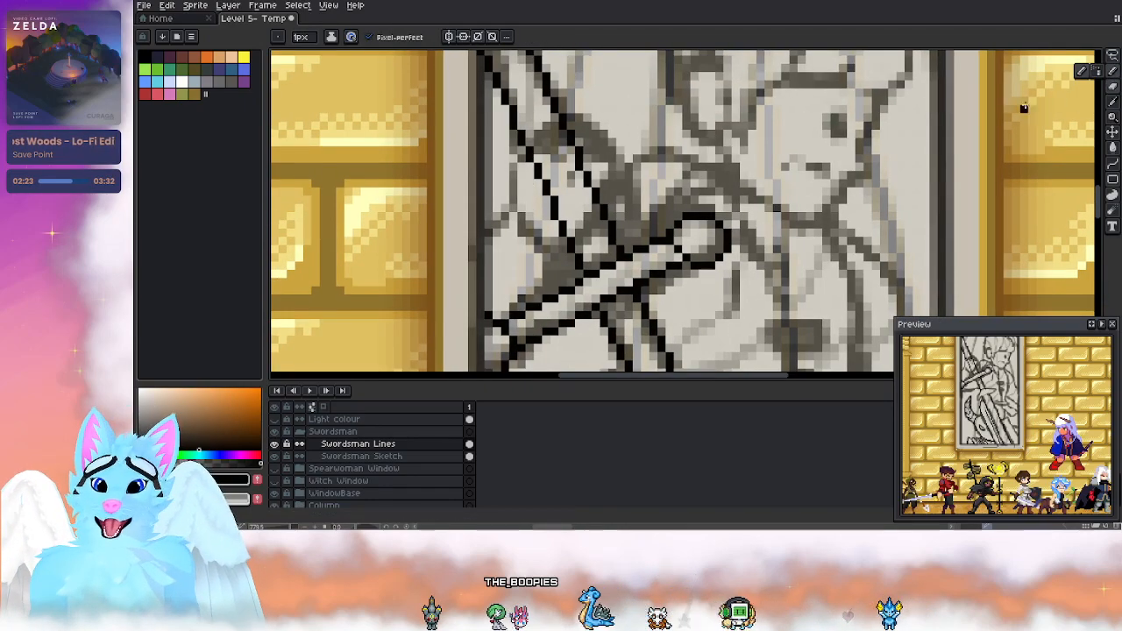
left_click_drag(778, 235, 768, 213)
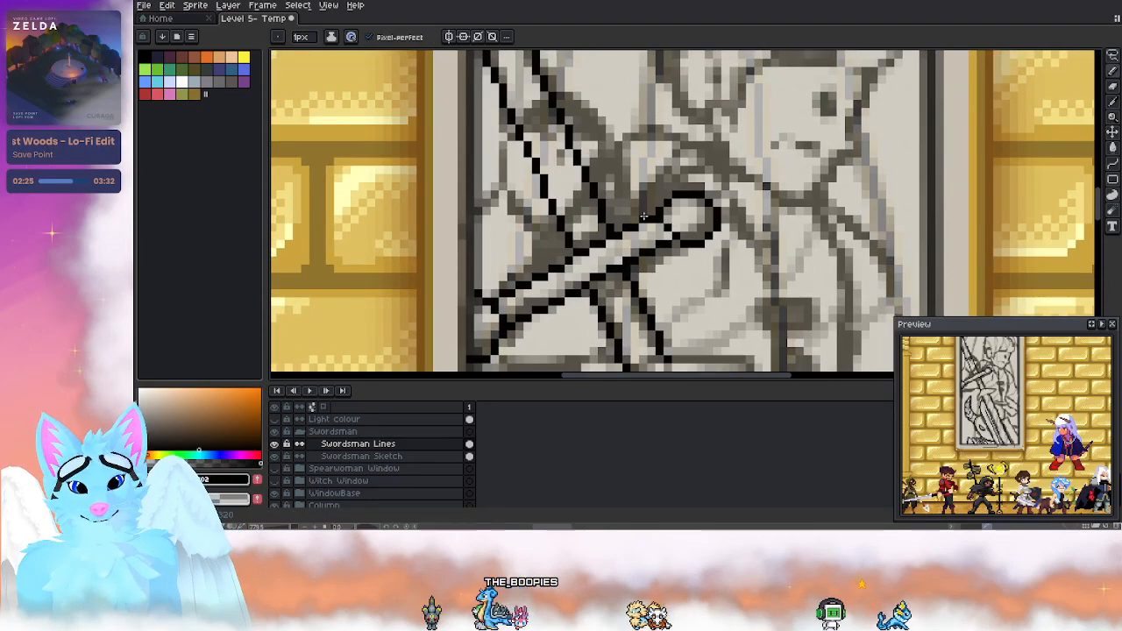
scroll(767, 213, "down", 1)
scroll(581, 156, "down", 1)
scroll(582, 156, "up", 1)
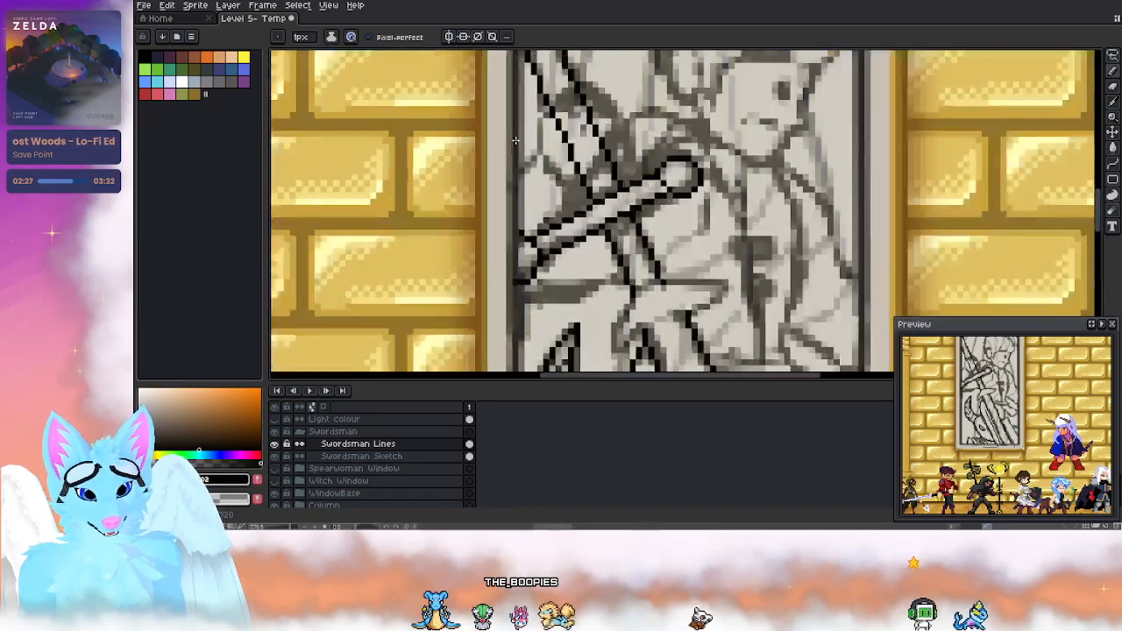
left_click(1113, 164)
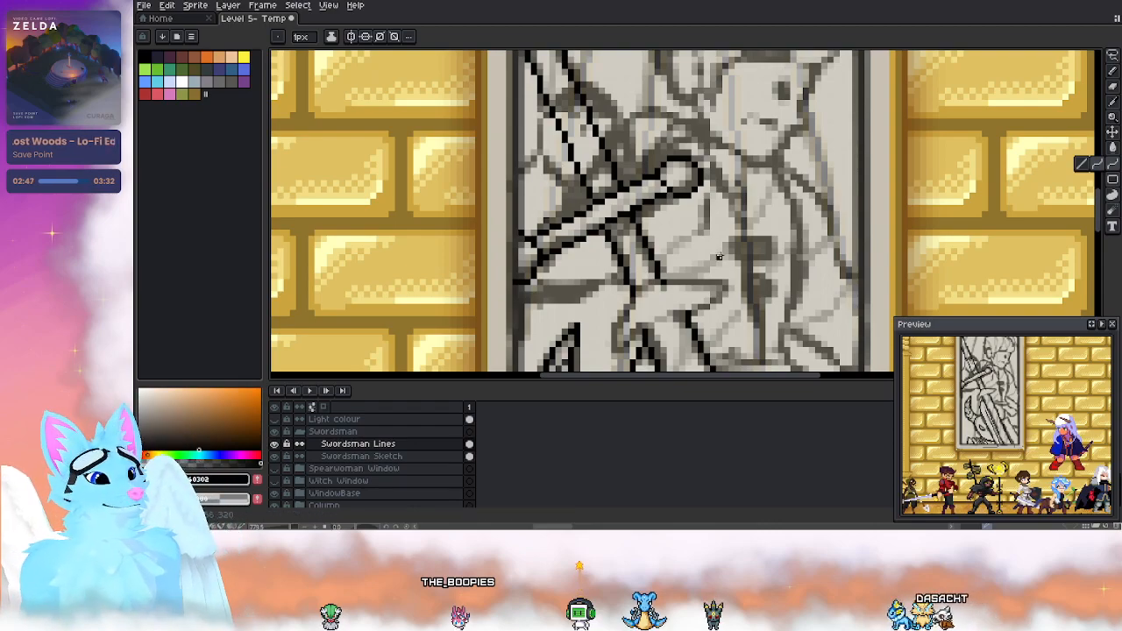
scroll(661, 265, "down", 4)
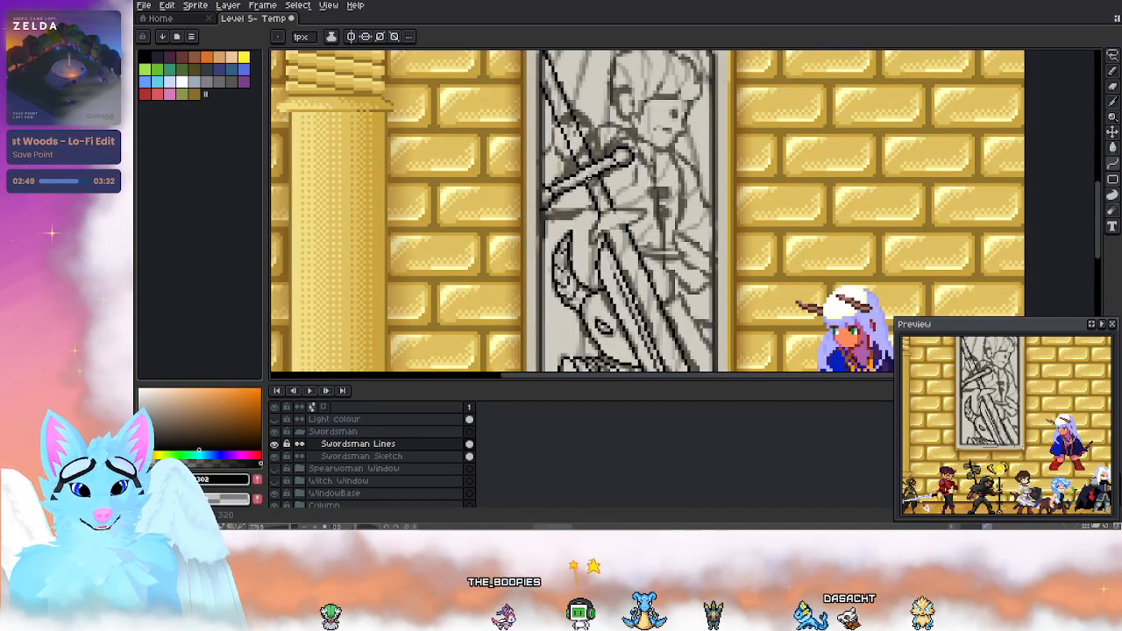
scroll(546, 194, "up", 2)
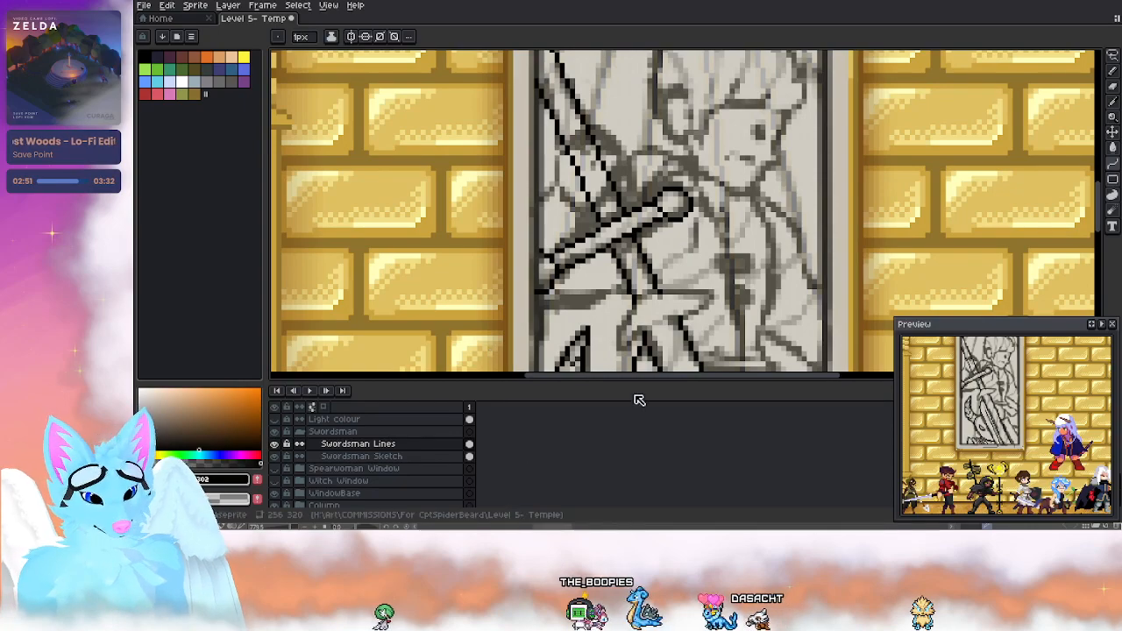
Step: Outline the hand gripping the sword above the crossguard, with a line to the window's edge, and clear the sword lines inside it
scroll(544, 194, "up", 2)
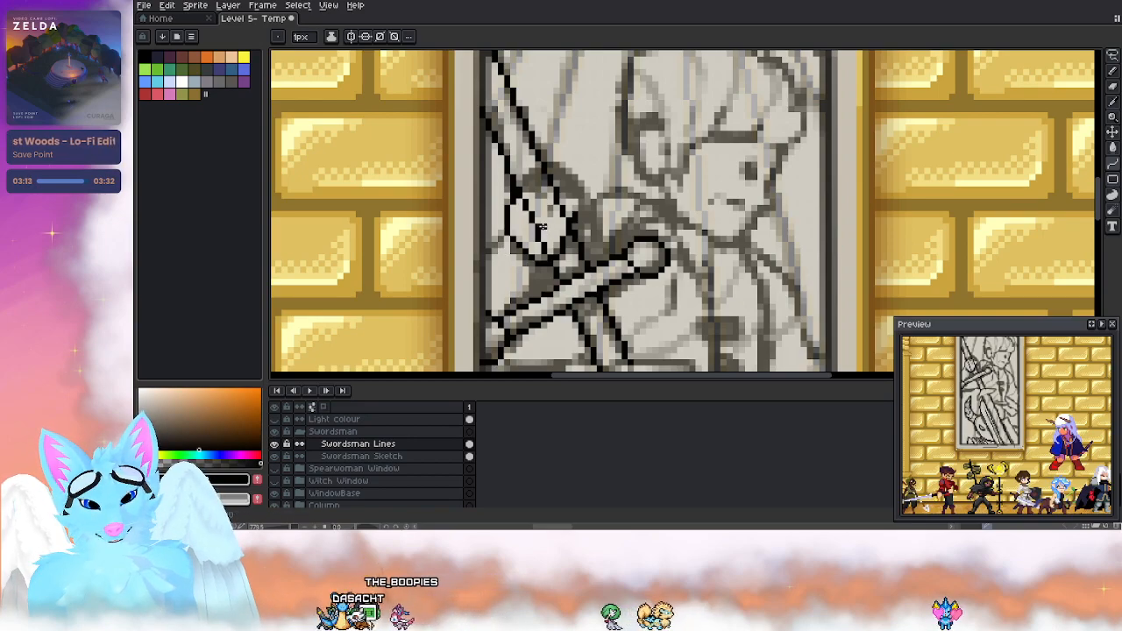
left_click_drag(505, 236, 477, 275)
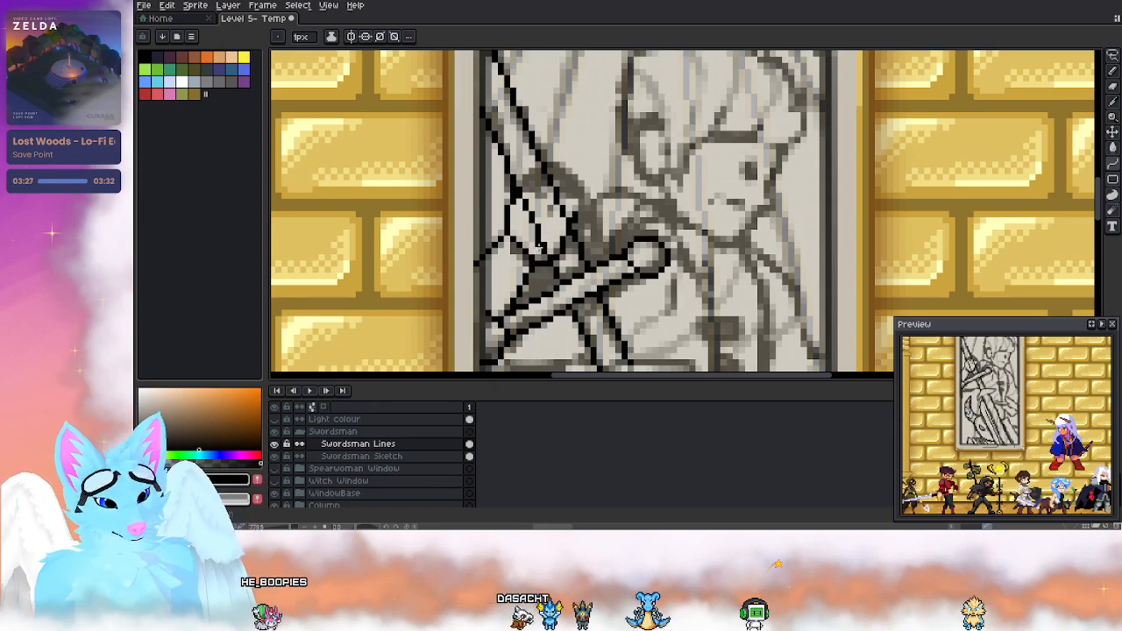
key("b")
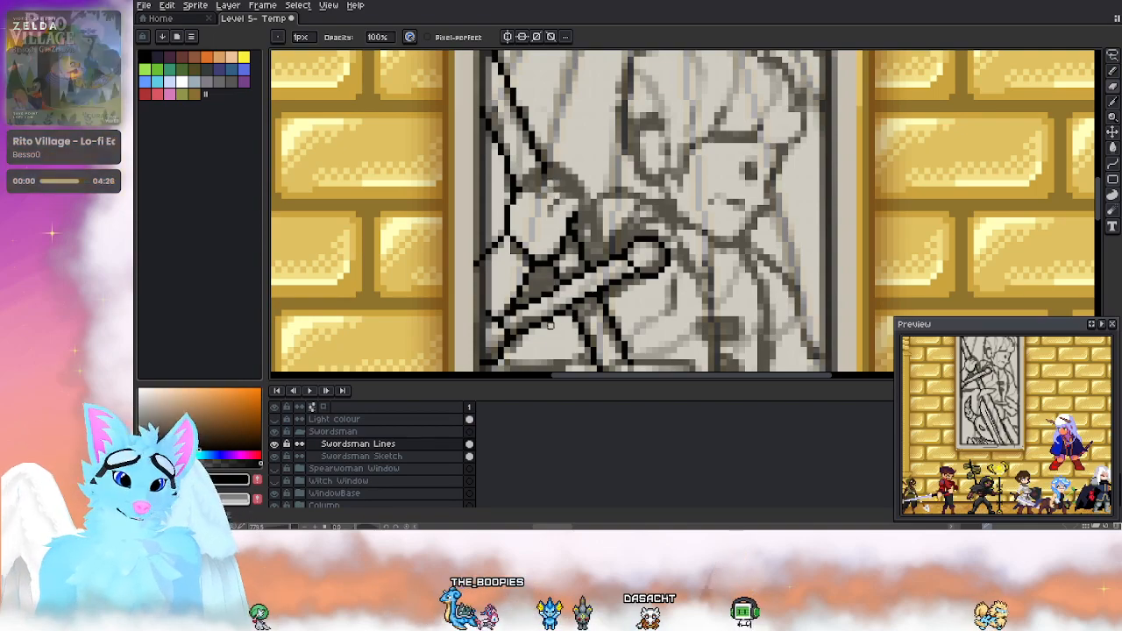
left_click_drag(569, 251, 527, 226)
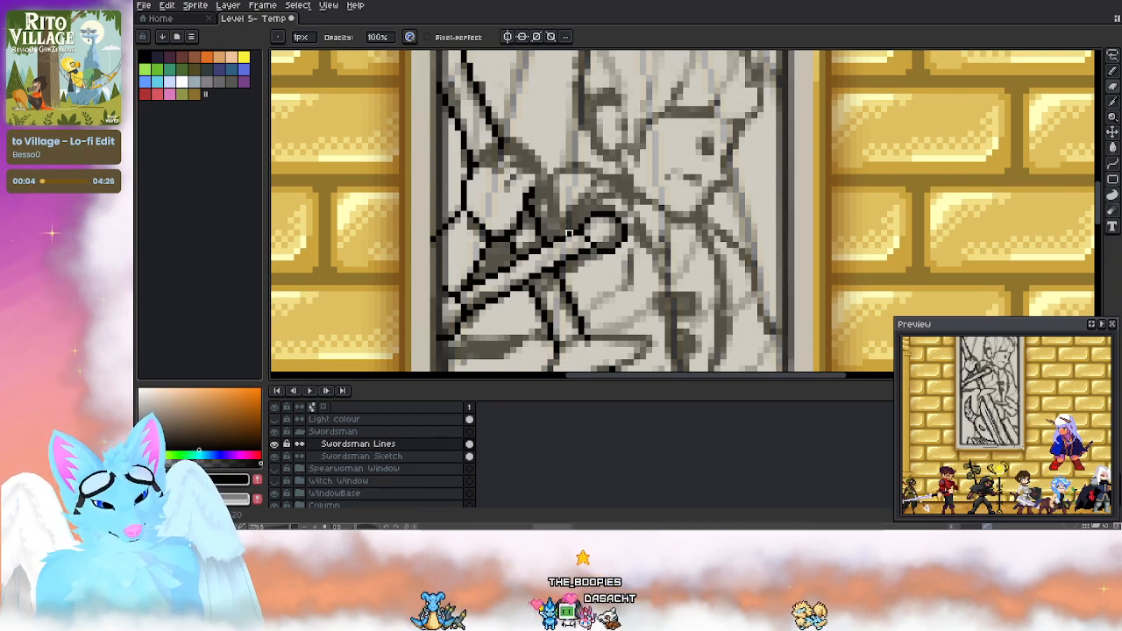
Step: Draw near-black lines below the crossguard, from the window's left edge towards the sword and from the sword's right side up towards the knob
key("e")
left_click(1114, 196)
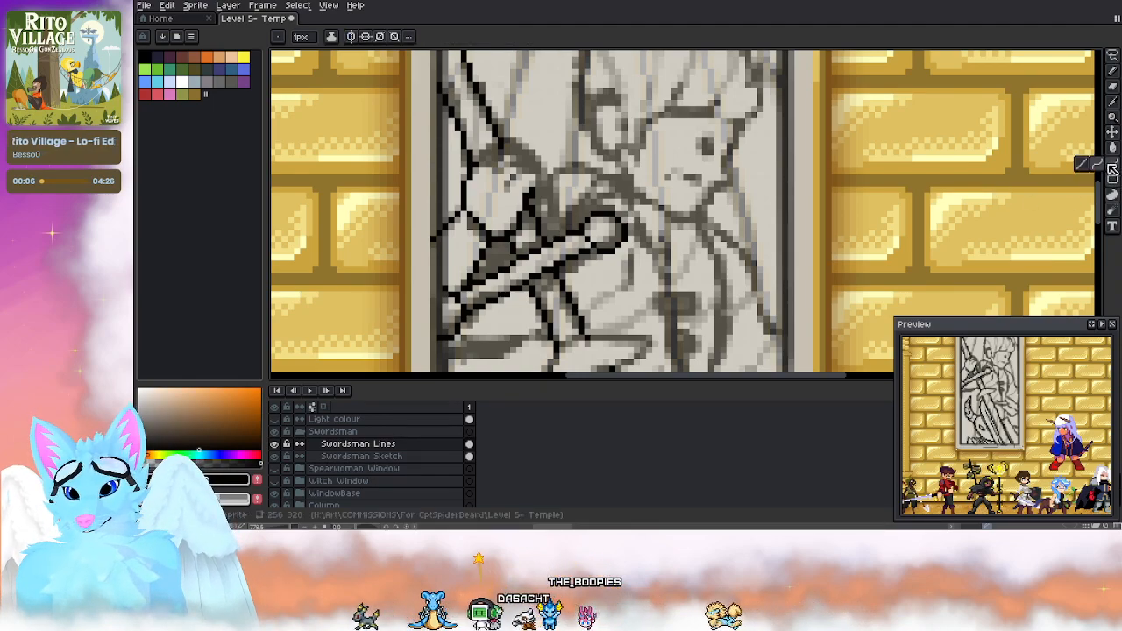
left_click_drag(638, 195, 578, 88)
left_click_drag(627, 151, 699, 226)
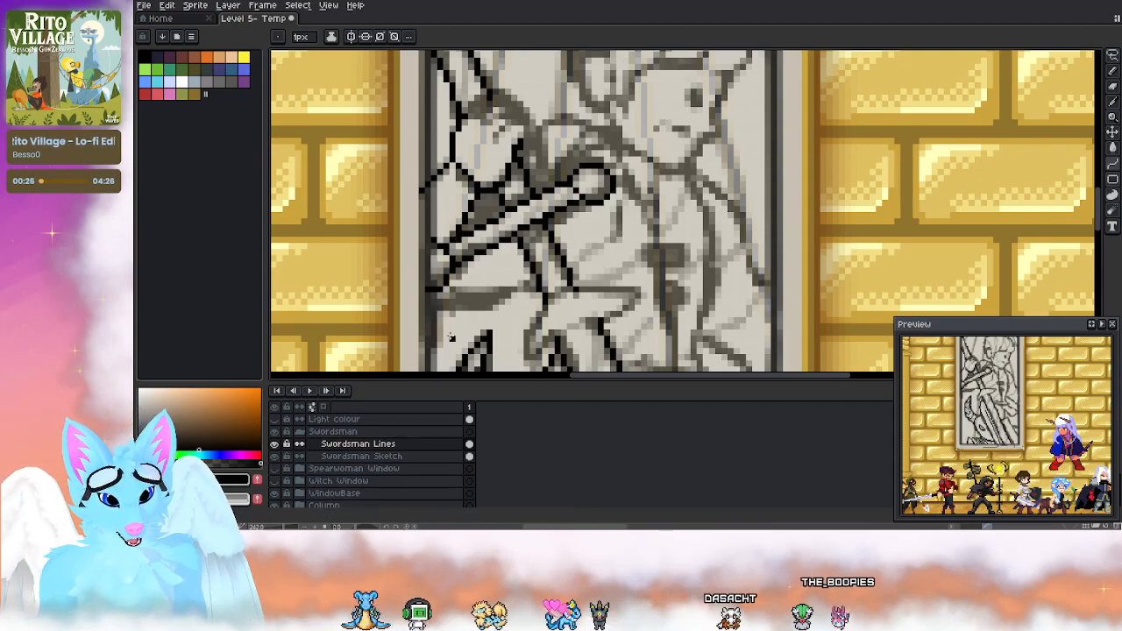
left_click_drag(426, 306, 482, 307)
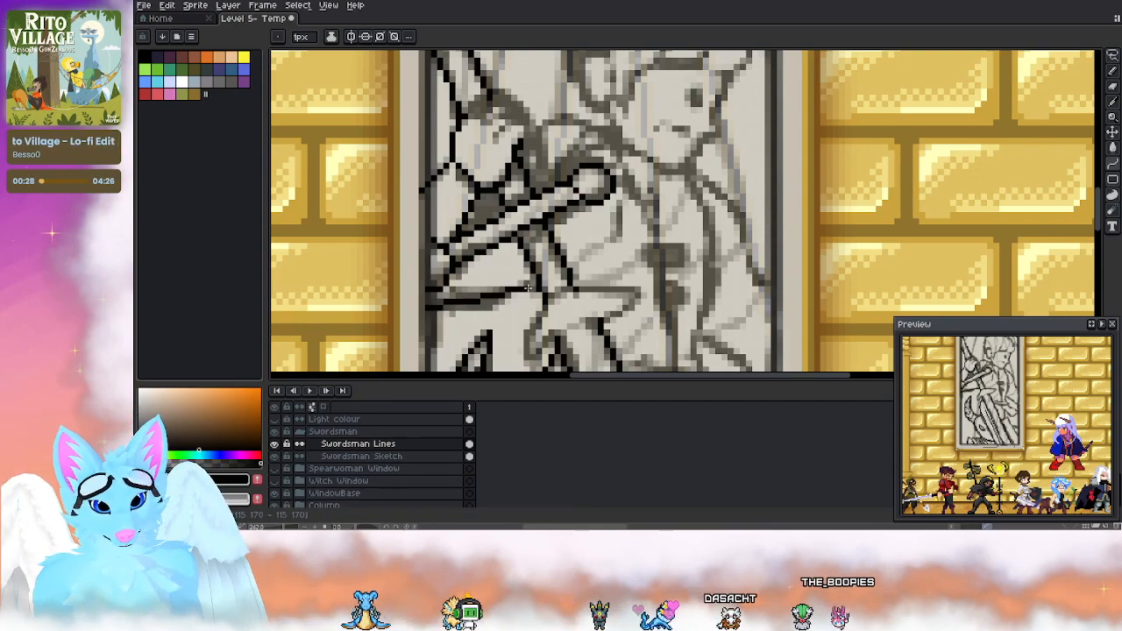
left_click_drag(606, 248, 618, 234)
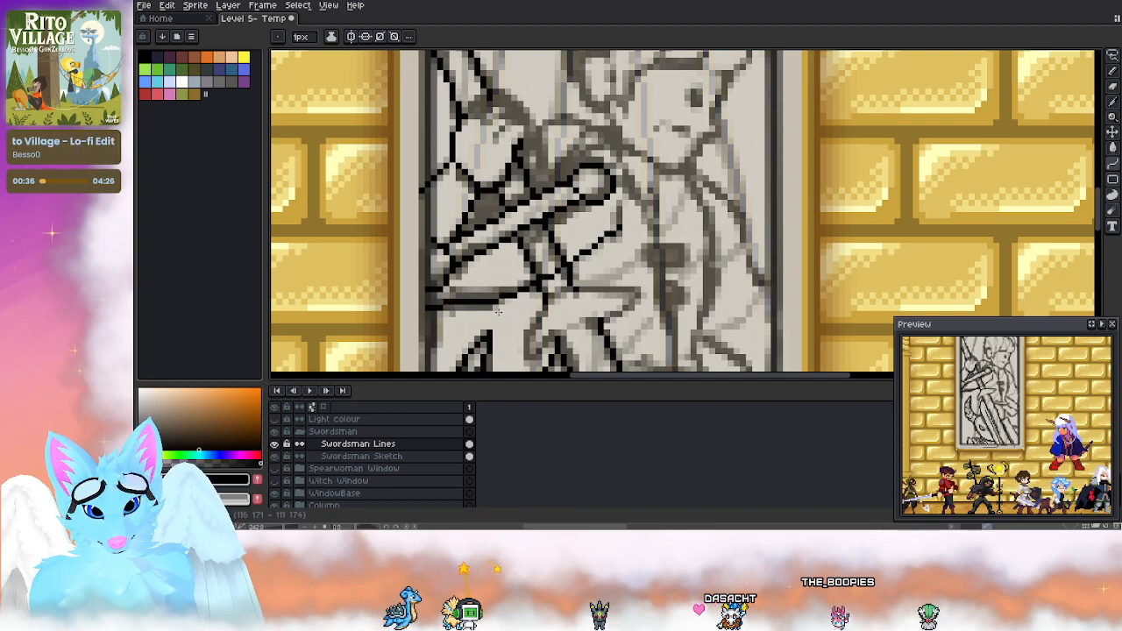
key("w")
left_click(557, 295)
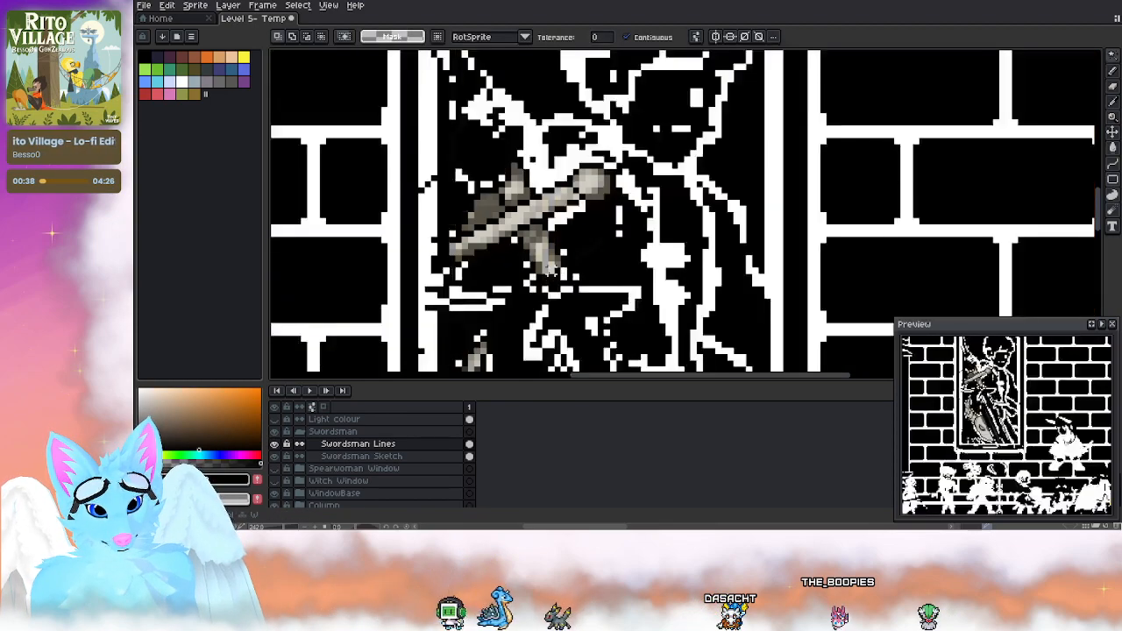
key("ctrl+d")
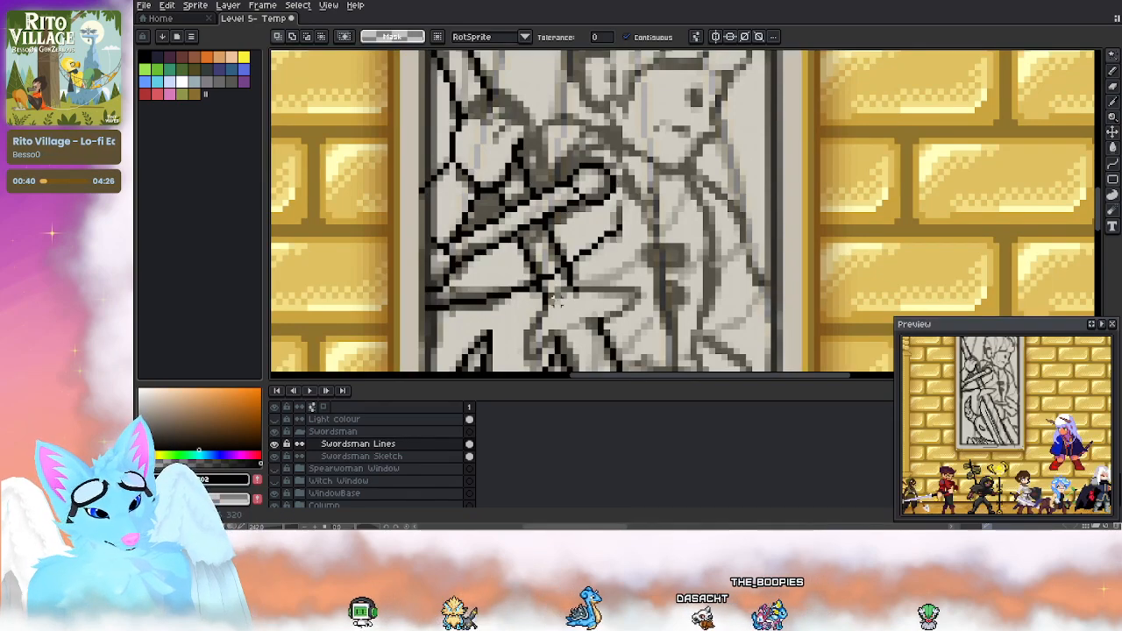
key("b")
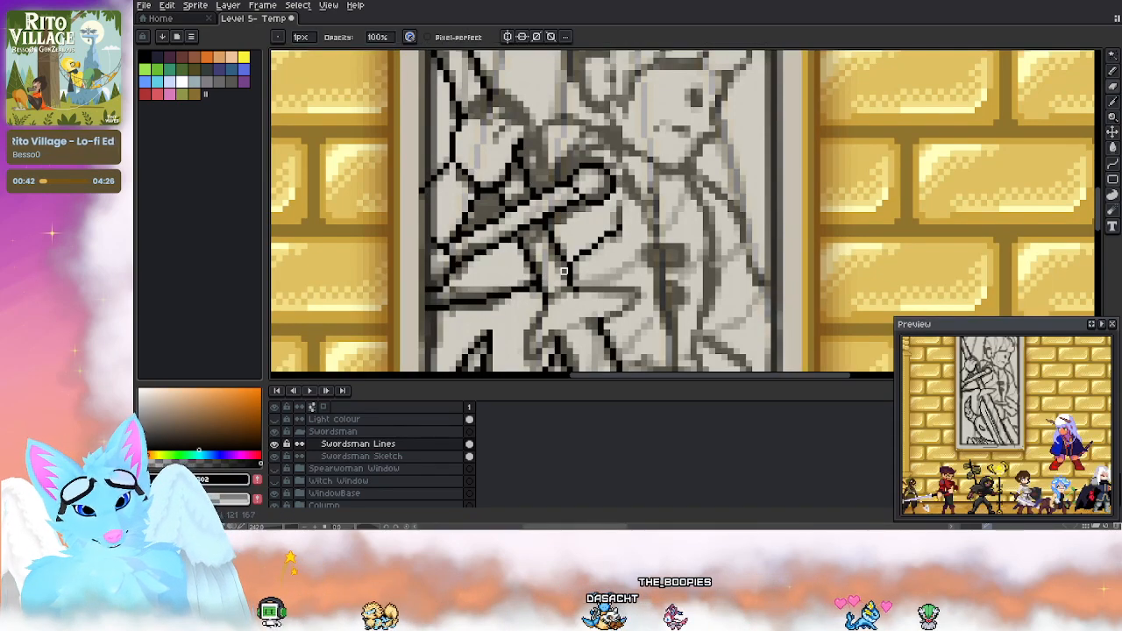
key("ctrl+z")
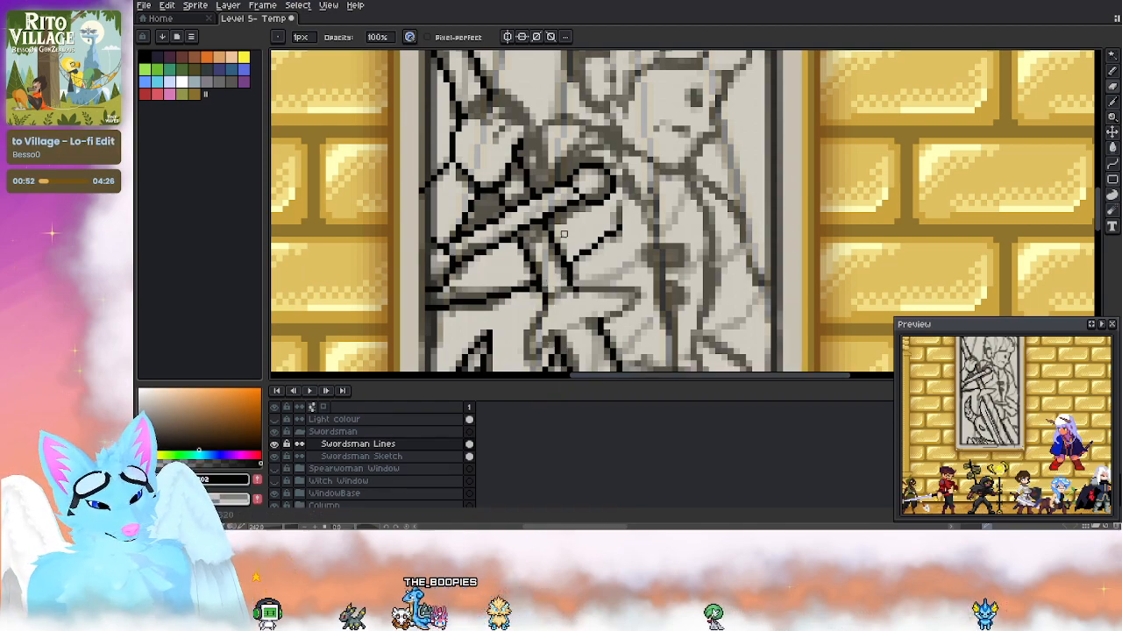
Step: Try to draw the rounded outline over the crossguard's knob freehand with near-black pixels
left_click_drag(595, 222, 594, 259)
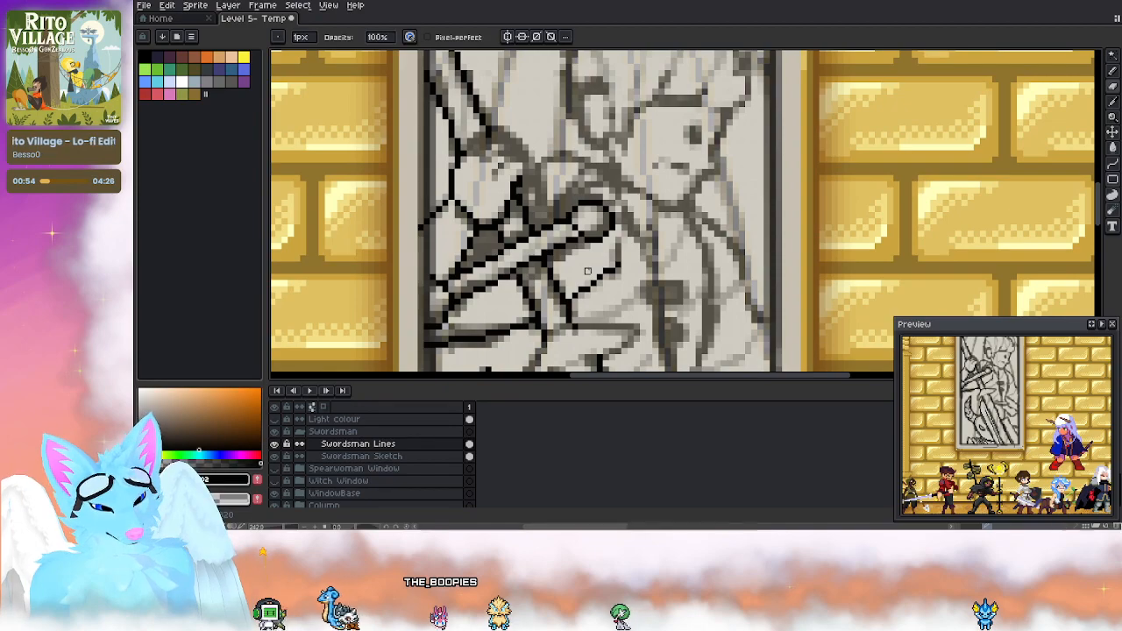
key("e")
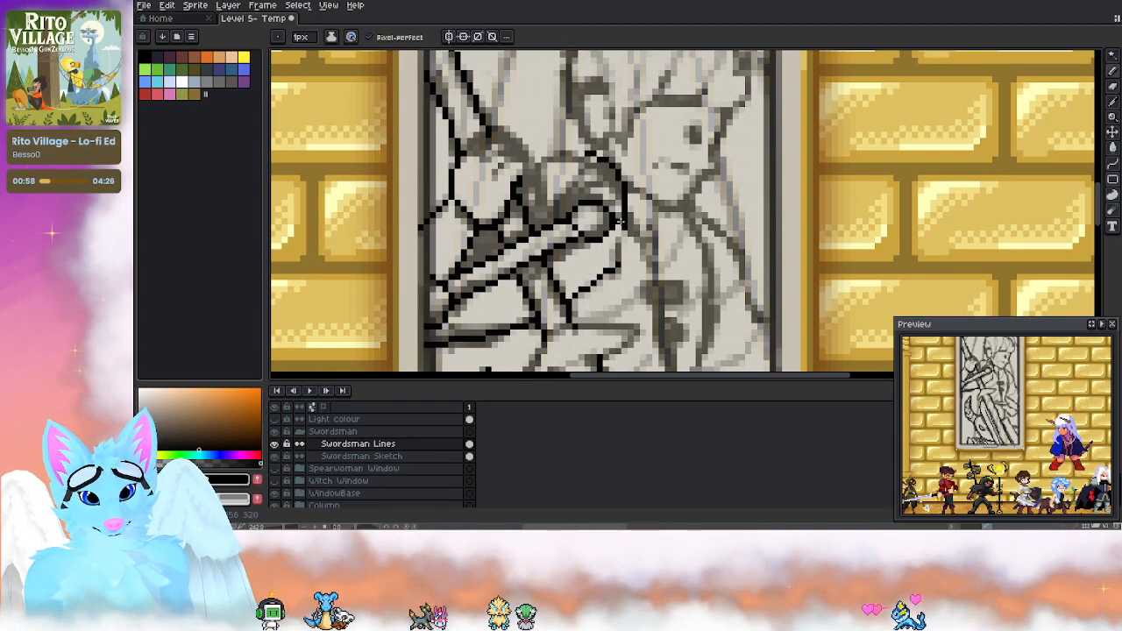
key("ctrl+z")
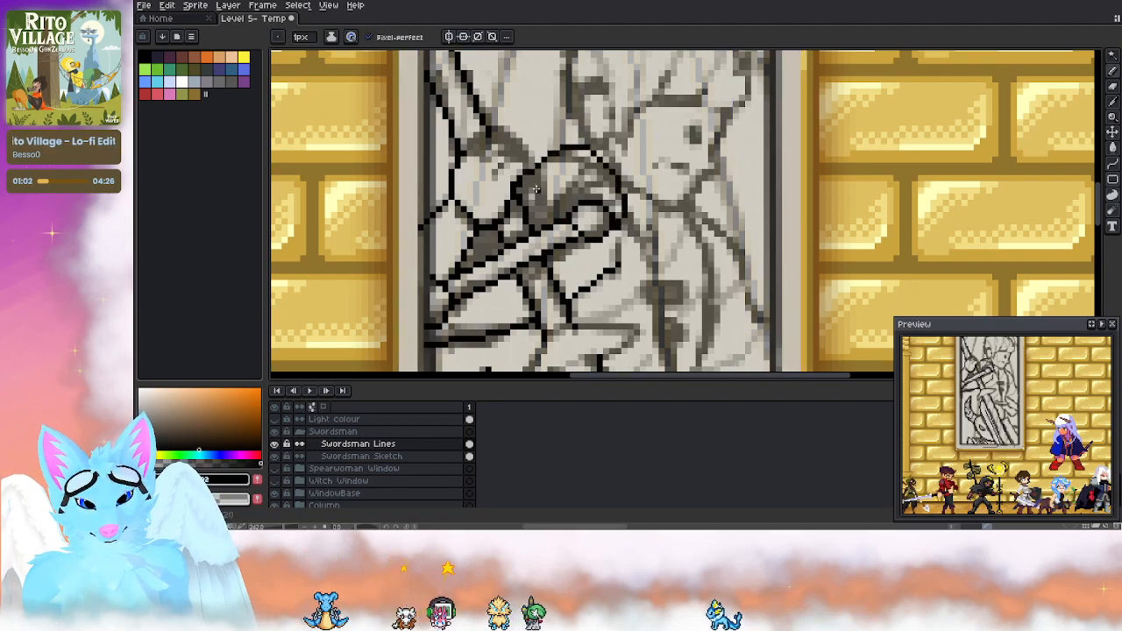
key("ctrl+z")
left_click_drag(535, 167, 618, 219)
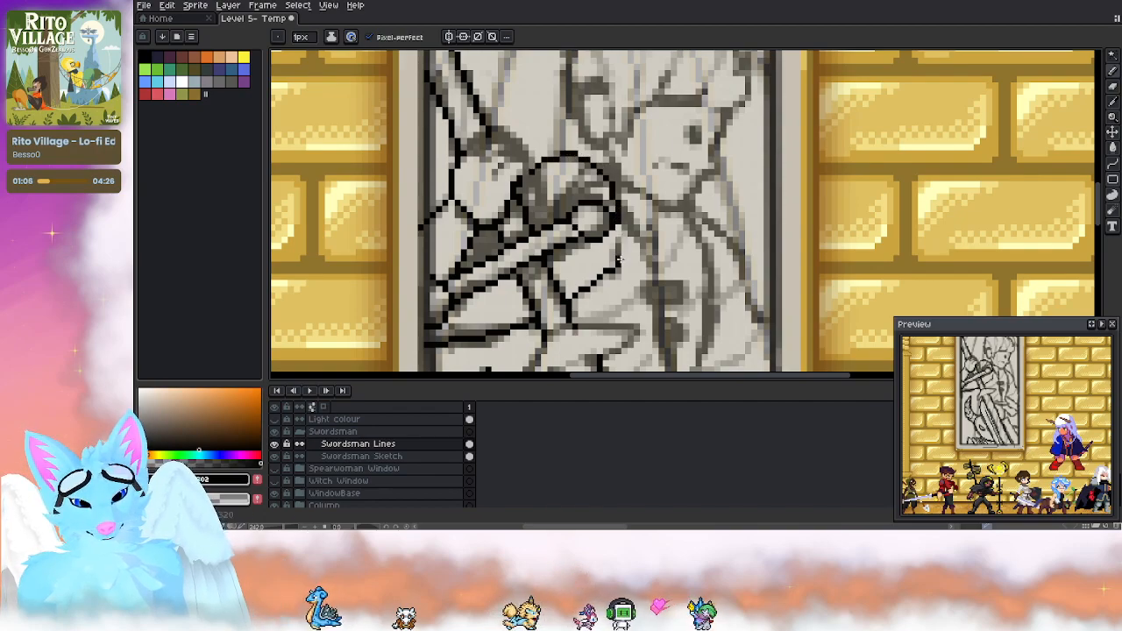
key("ctrl+z")
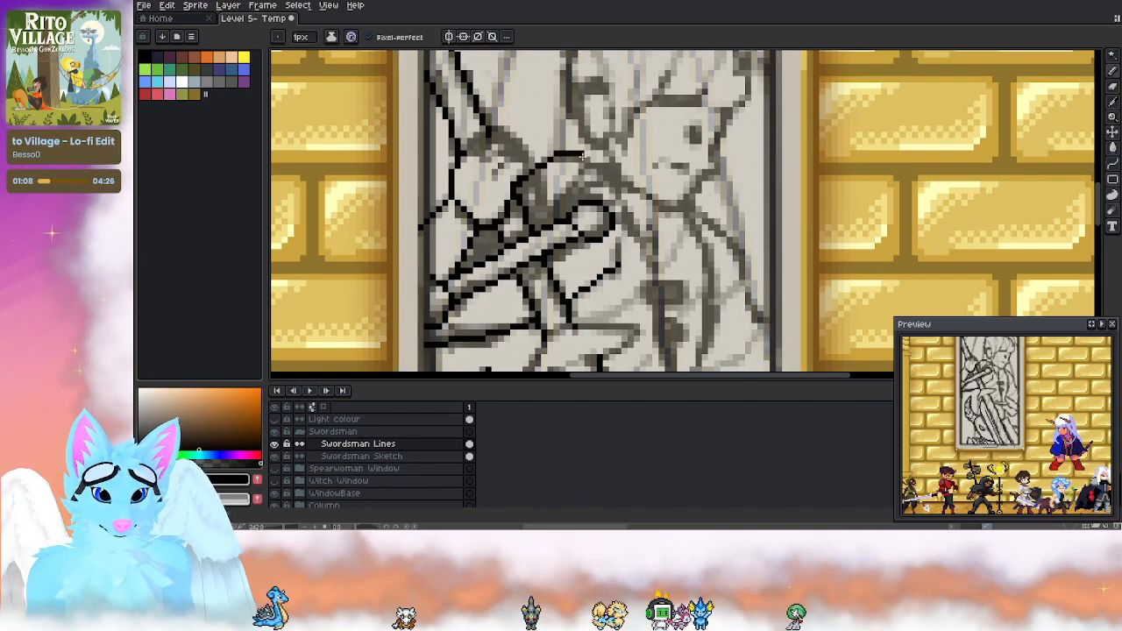
Step: Draw a smooth near-black arc from the gripping hand over and around the crossguard's knob with the Curve tool
left_click(1113, 164)
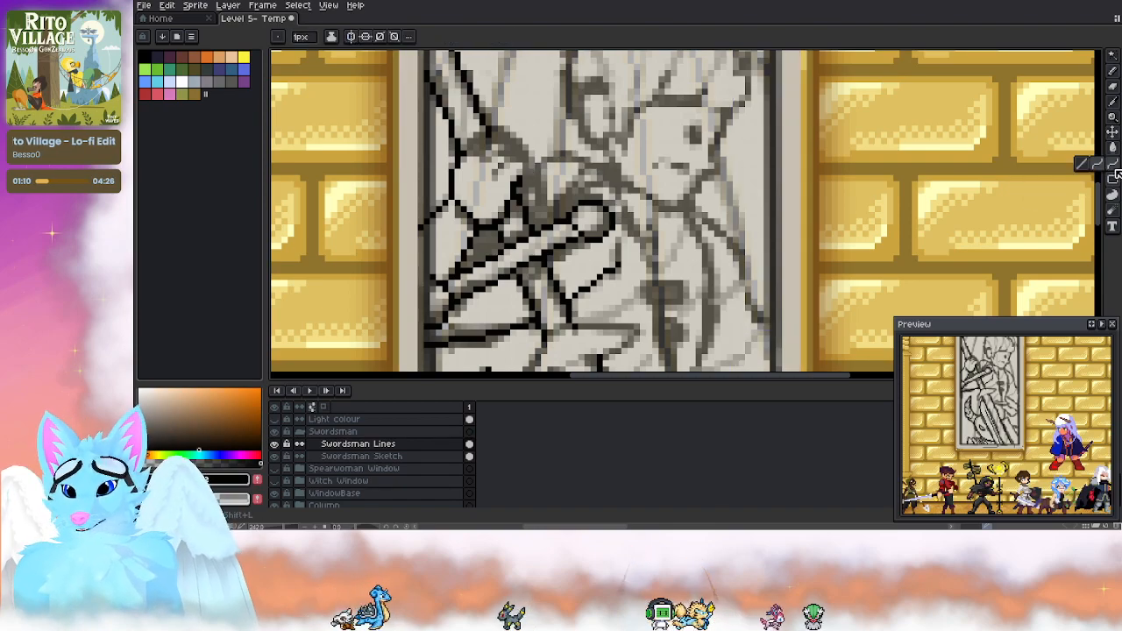
left_click_drag(523, 181, 621, 210)
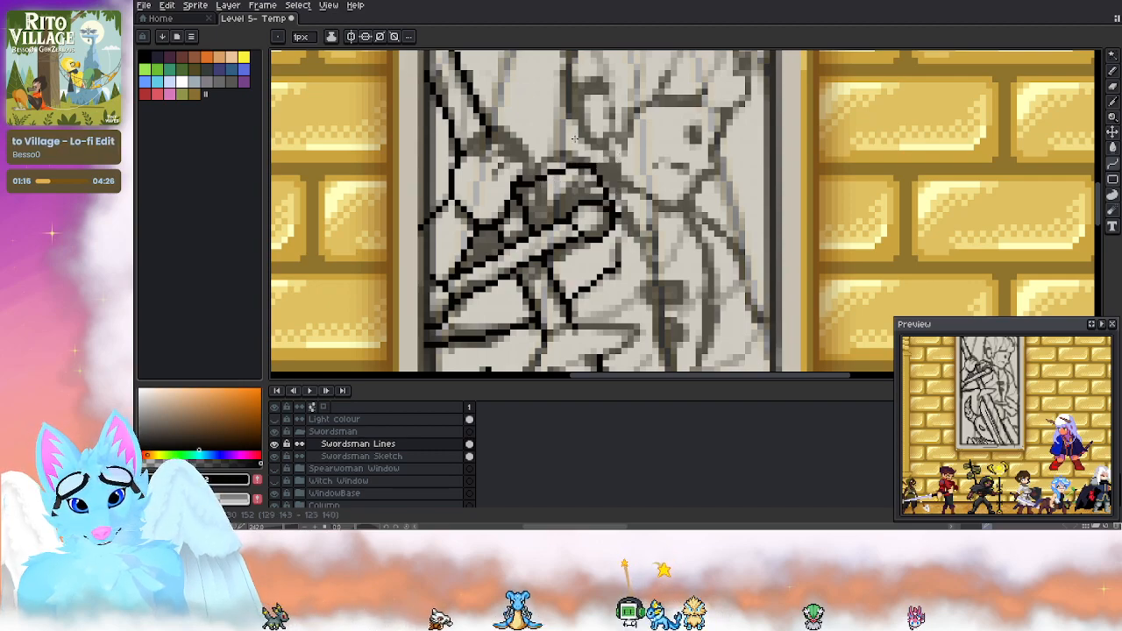
key("ctrl+z")
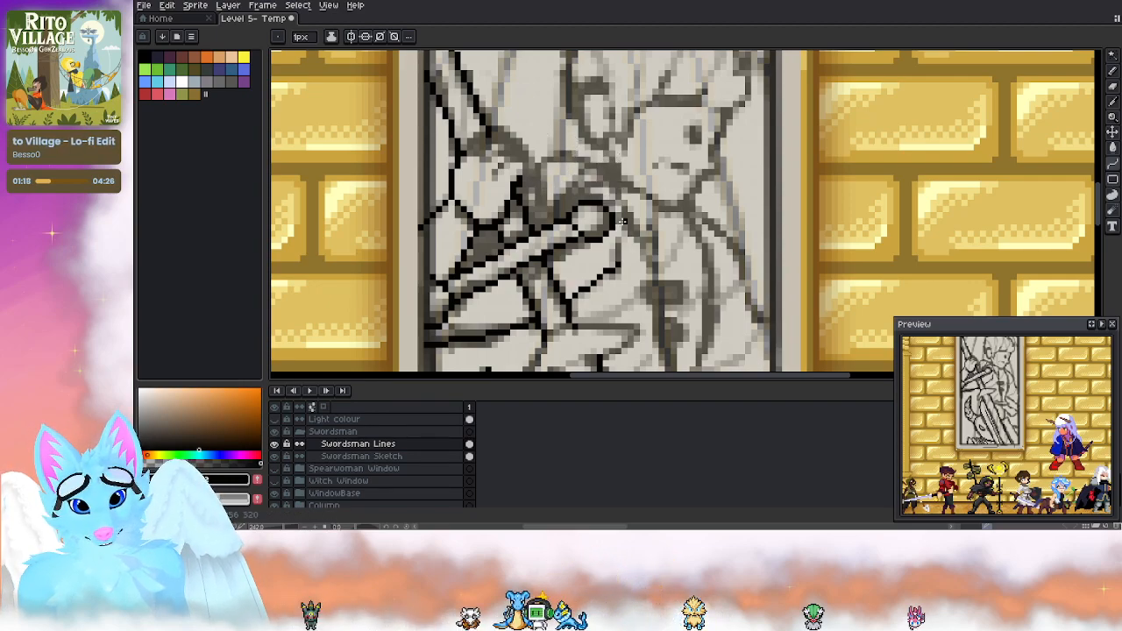
left_click_drag(622, 207, 539, 158)
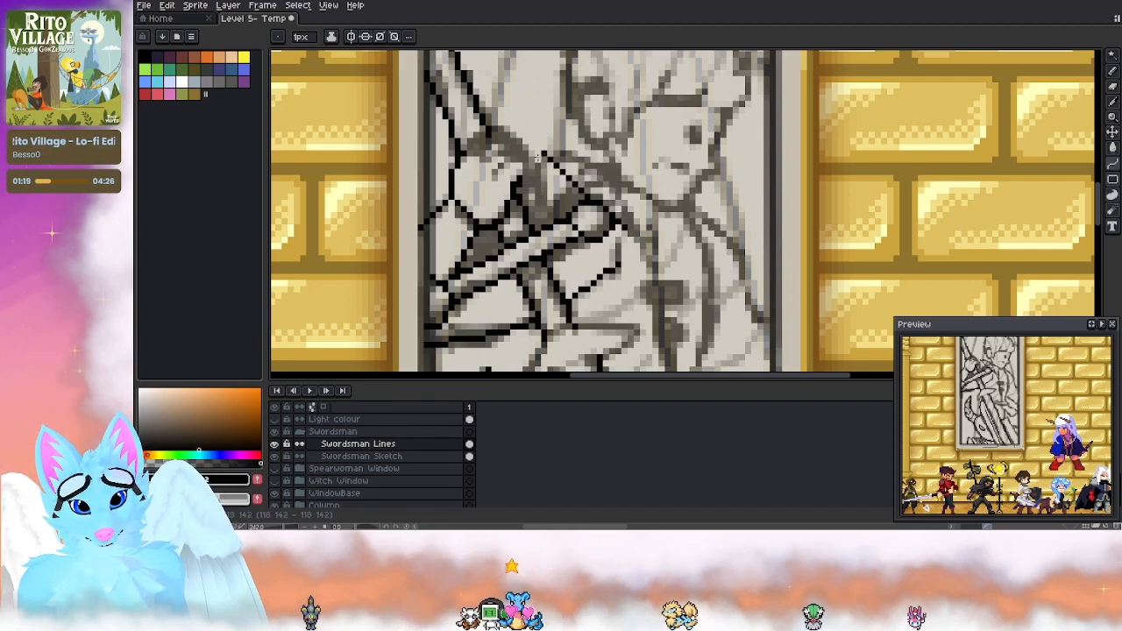
left_click(615, 160)
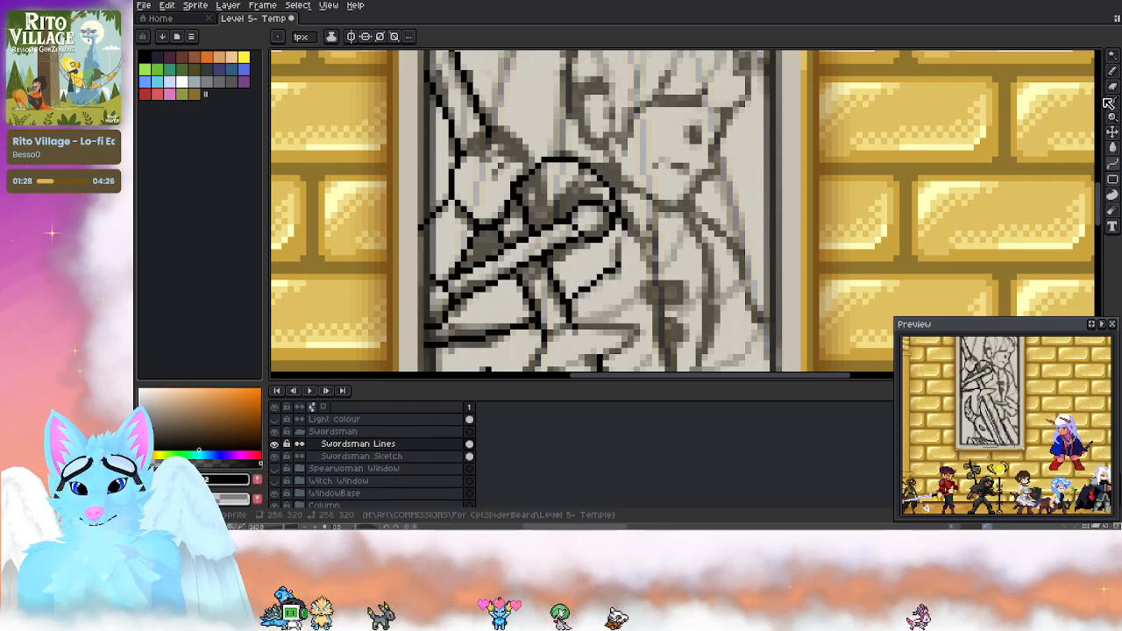
Step: Draw the curved near-black line down the torso's right side from the neck to the waist and save the file
left_click_drag(734, 276, 679, 169)
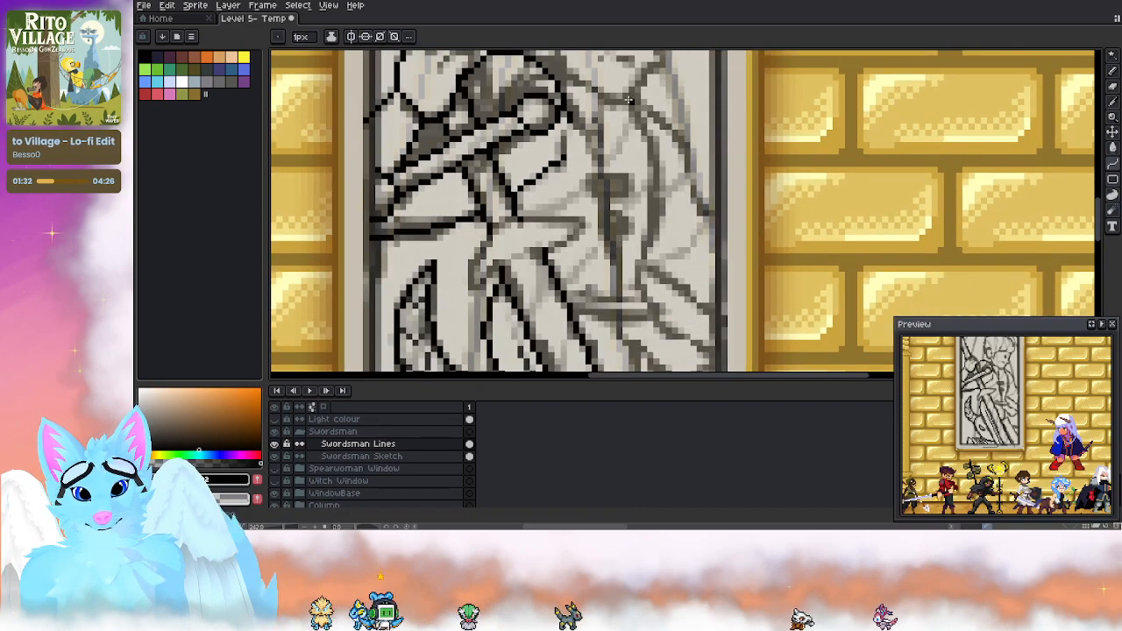
left_click_drag(625, 104, 641, 259)
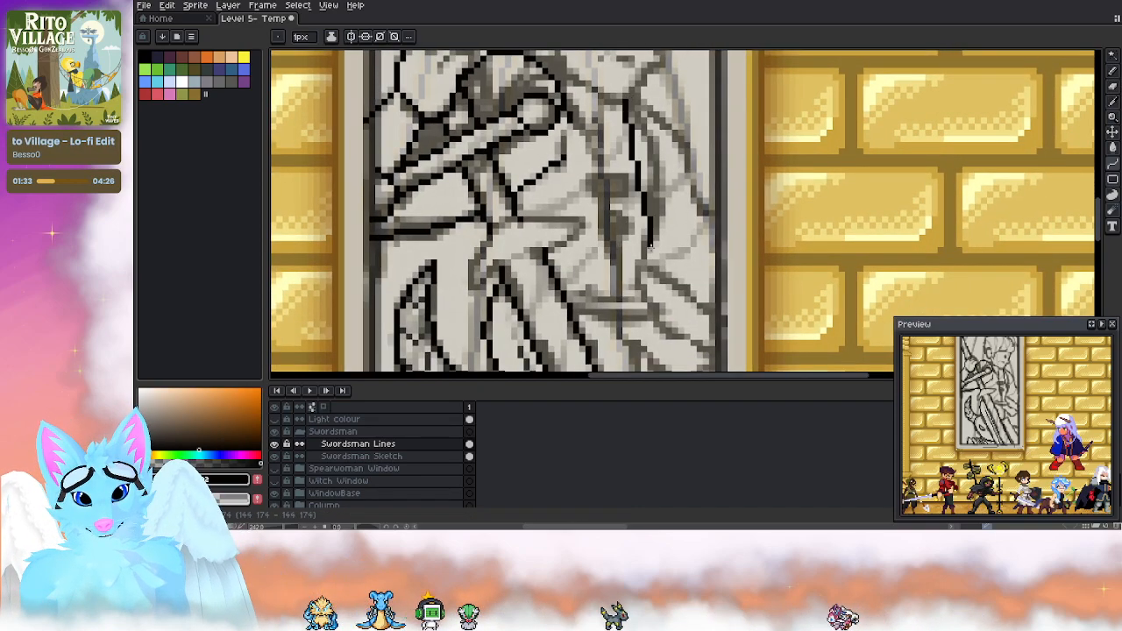
left_click(661, 160)
left_click(662, 161)
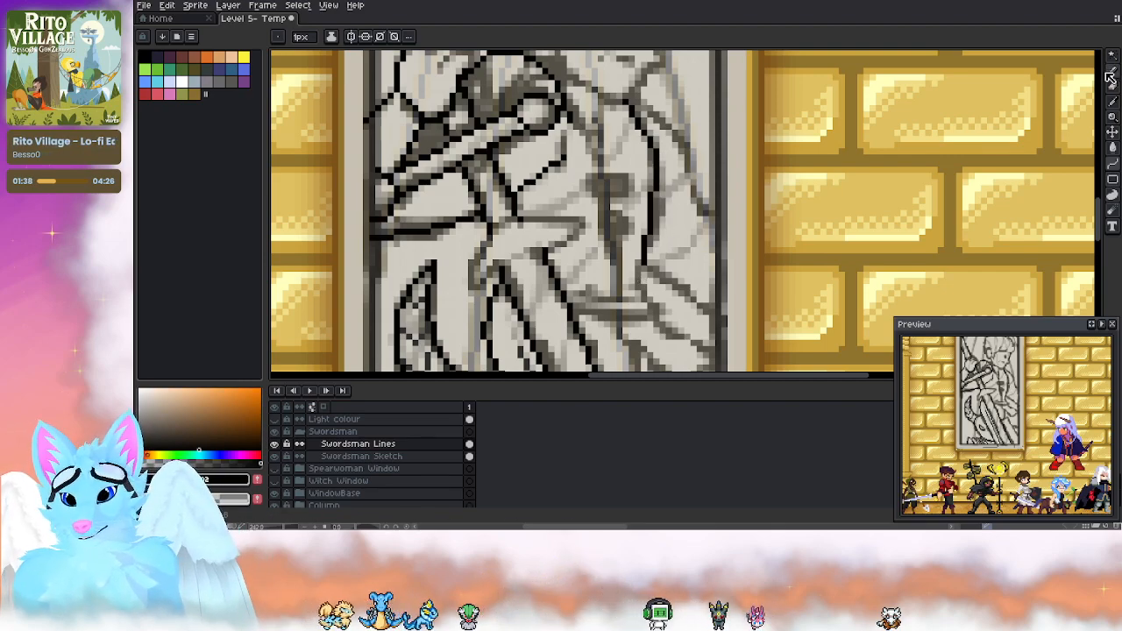
key("b")
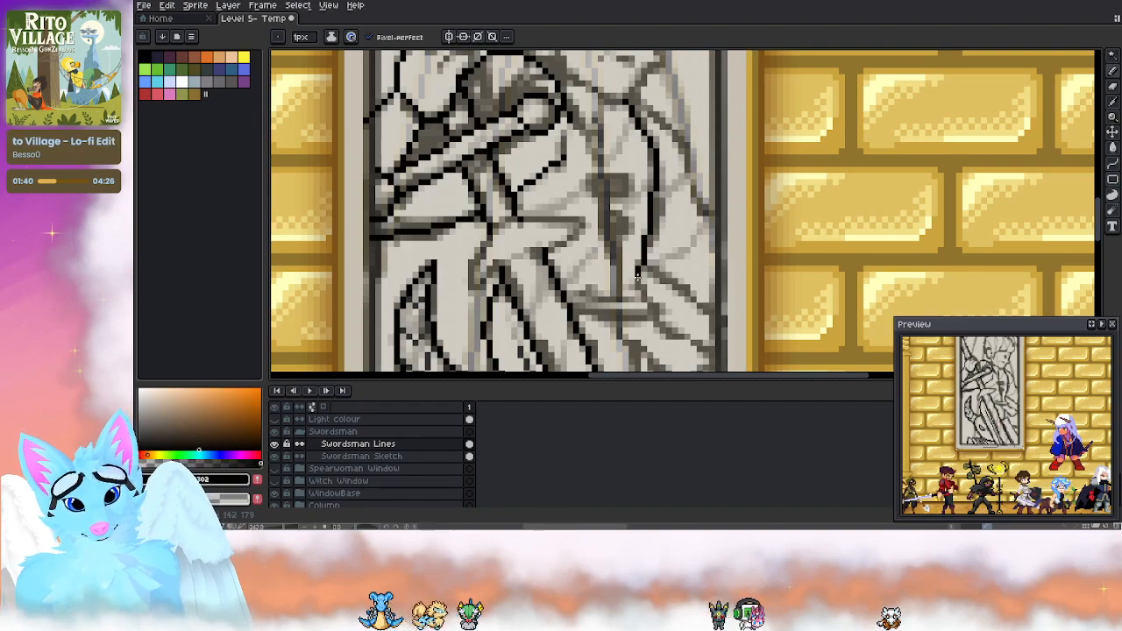
left_click_drag(638, 297, 658, 276)
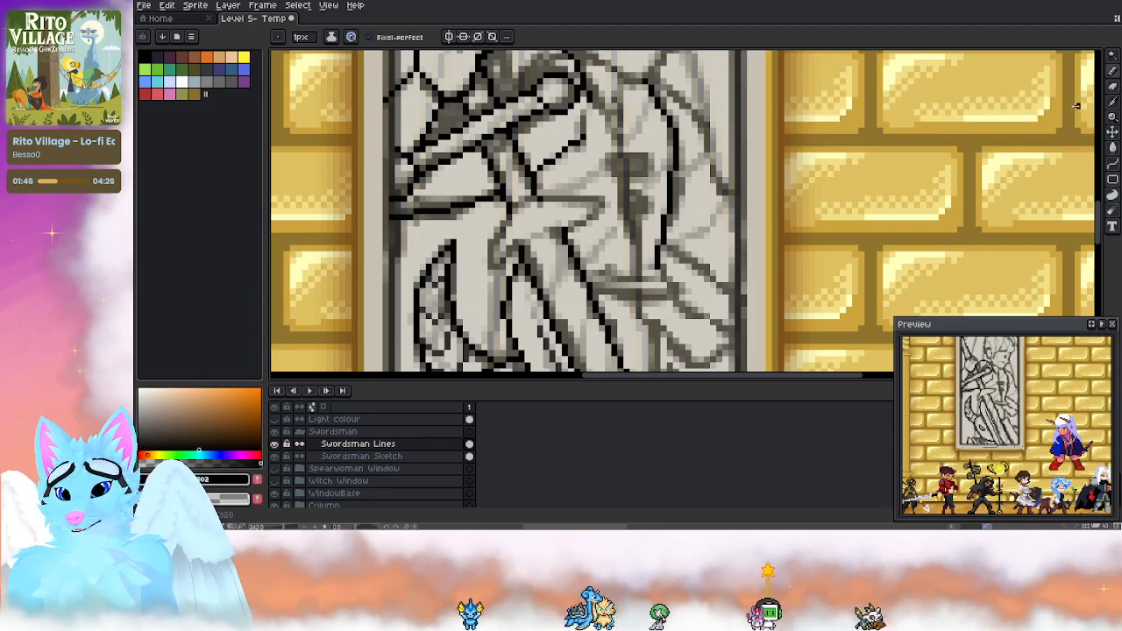
key("ctrl+s")
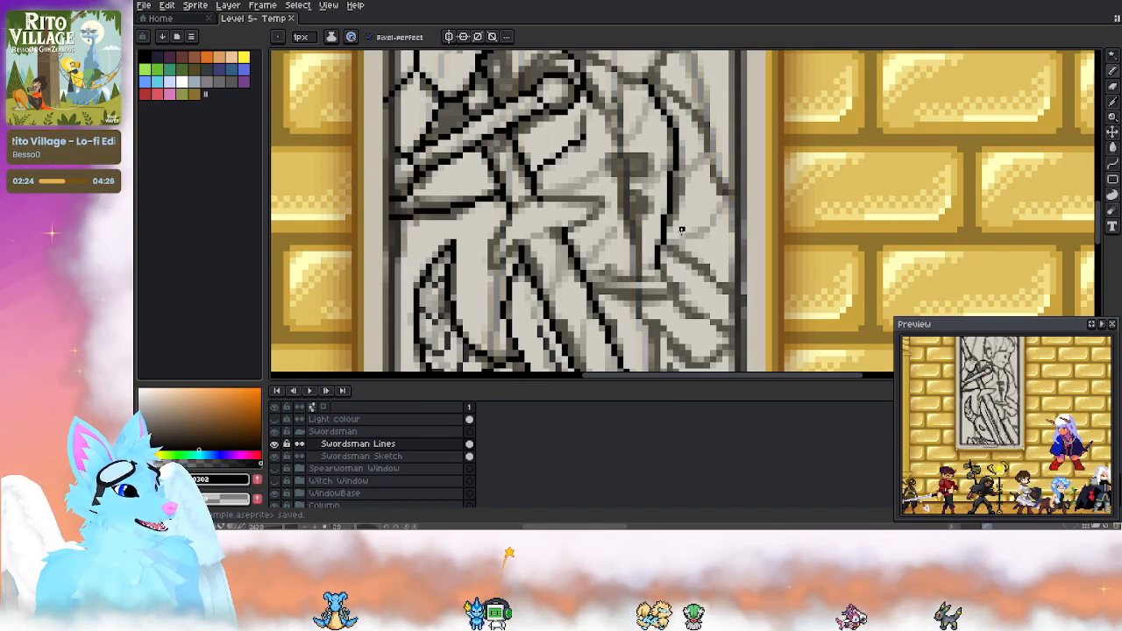
Step: Draw the belt's upper and lower near-black edges across the waist, from the sword to the torso's right side line
scroll(947, 255, "down", 2)
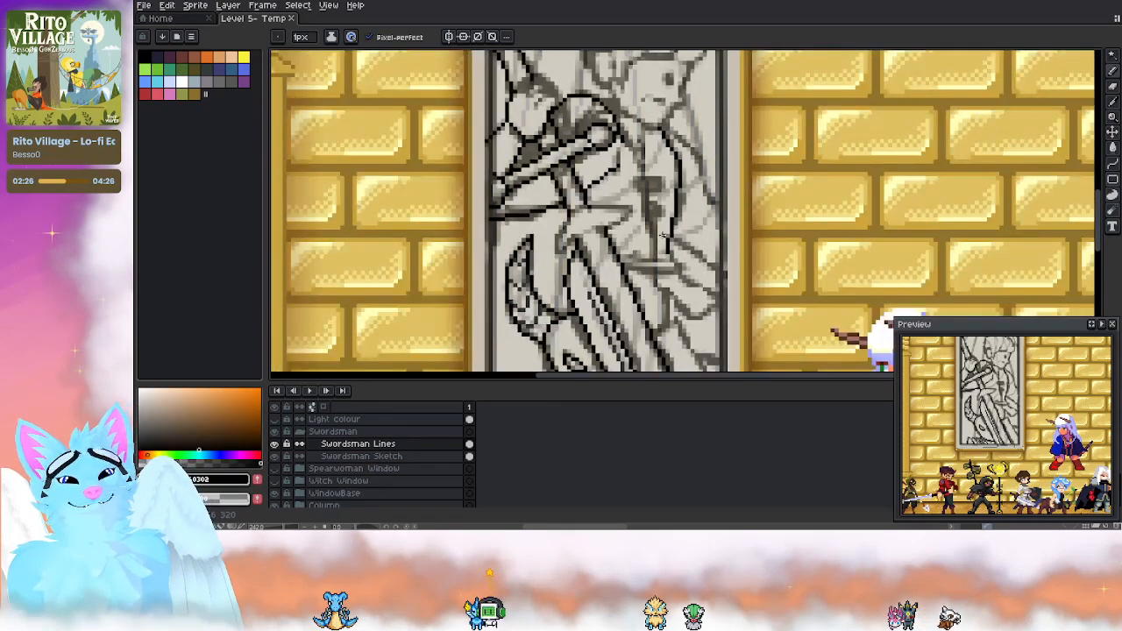
scroll(690, 272, "up", 4)
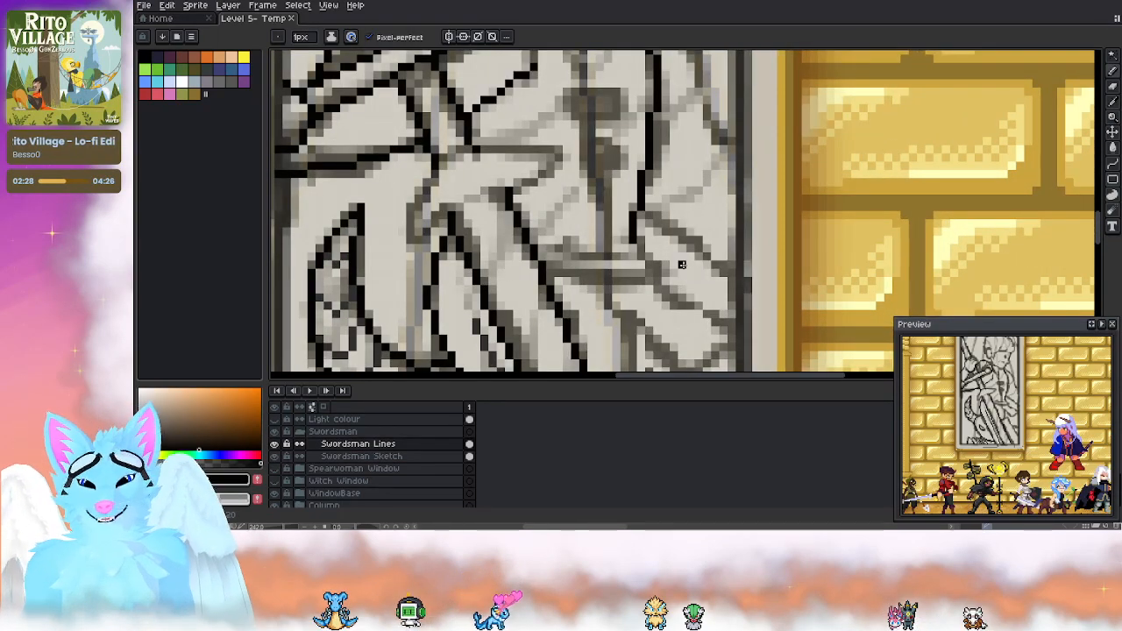
left_click(1112, 164)
left_click_drag(646, 240, 538, 250)
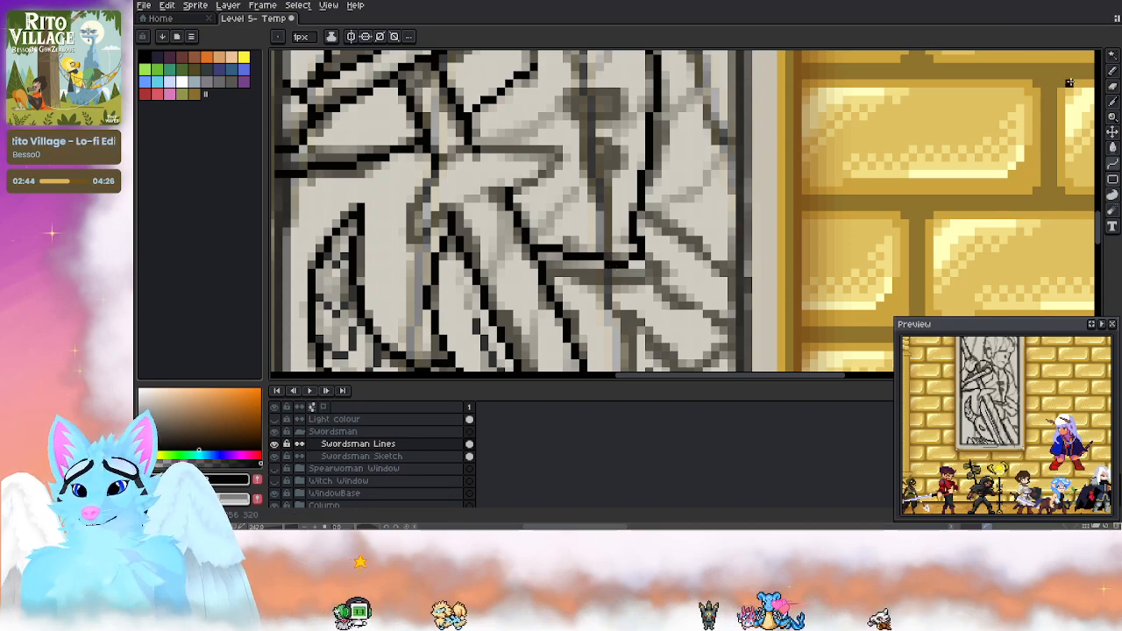
key("b")
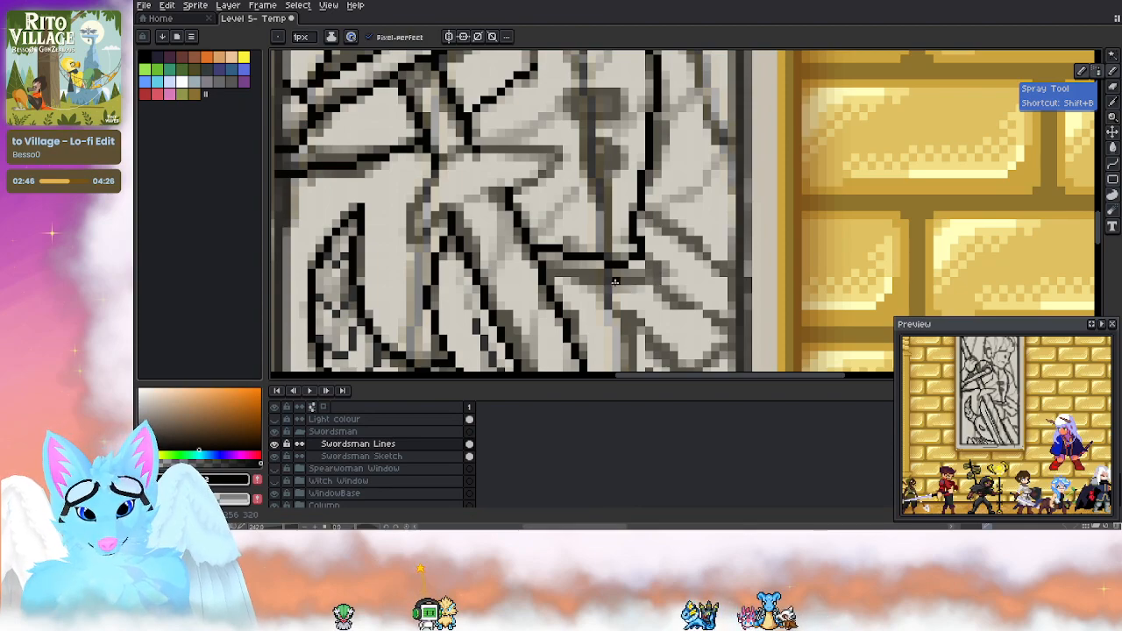
left_click_drag(630, 282, 648, 267)
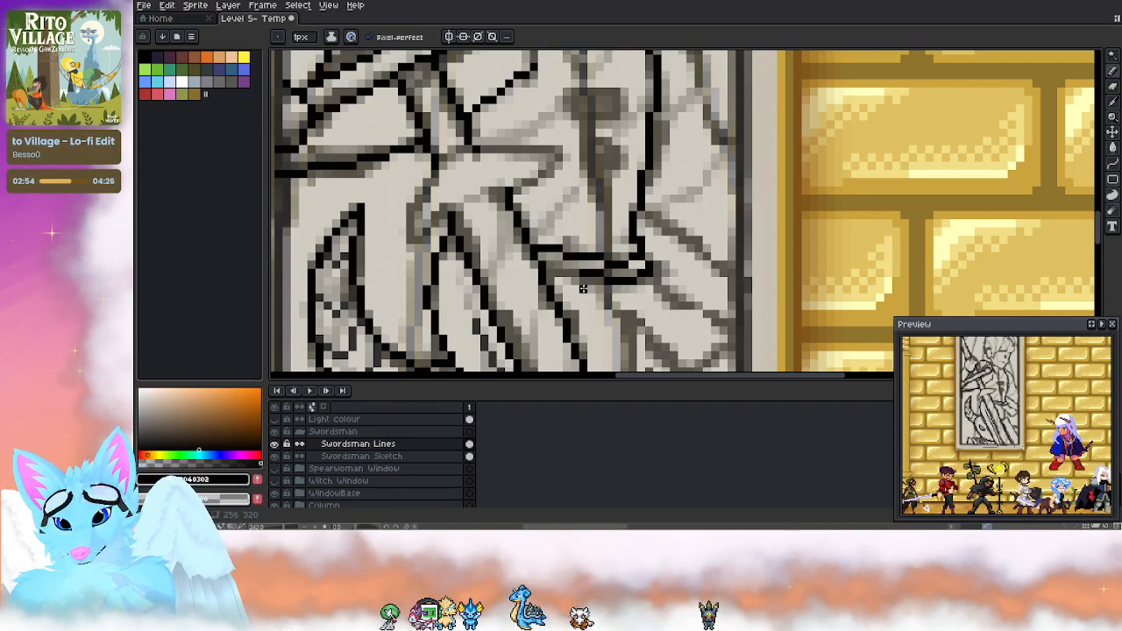
key("ctrl+z")
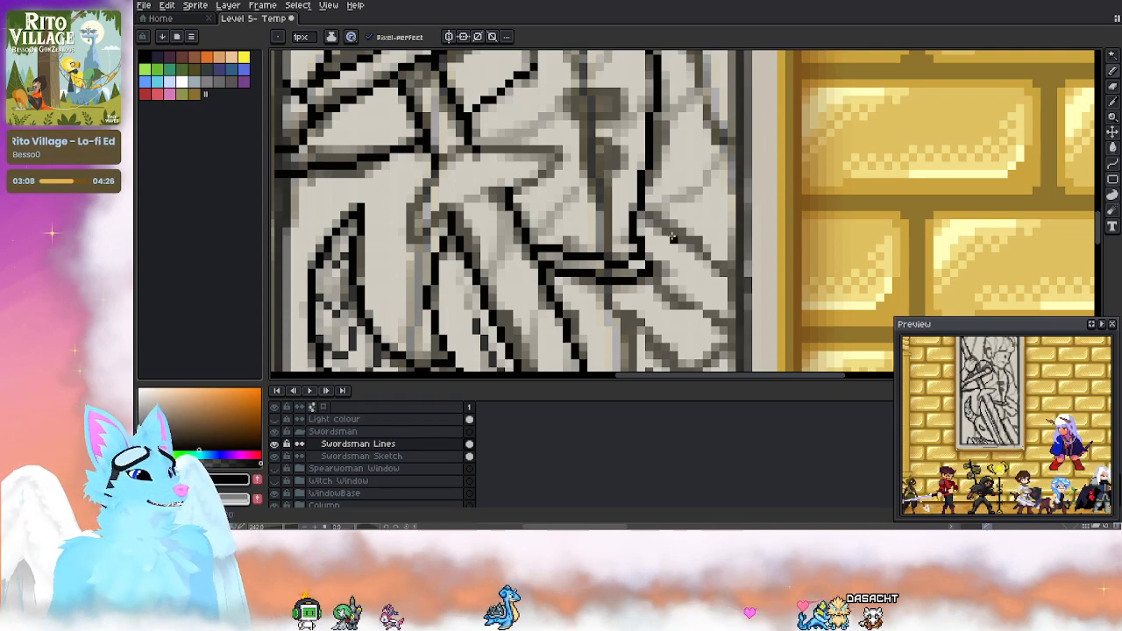
scroll(670, 289, "up", 2)
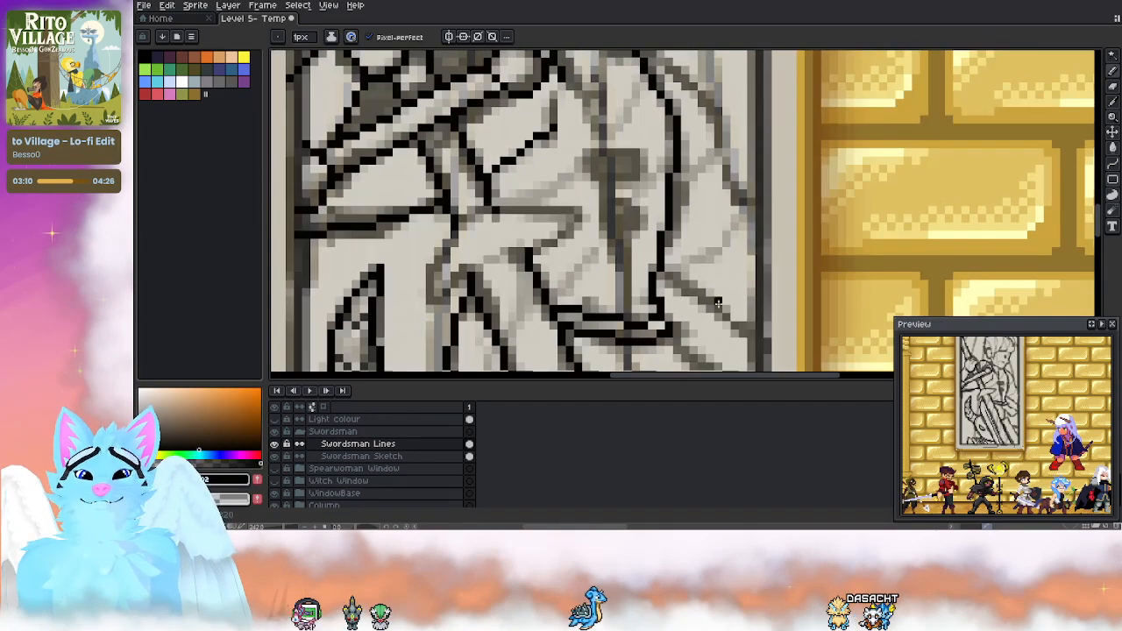
Step: Outline the upper and lower edges of the cloth flap below the belt, out to the window's right border, with near-black curves
left_click(1111, 164)
left_click_drag(715, 301, 664, 152)
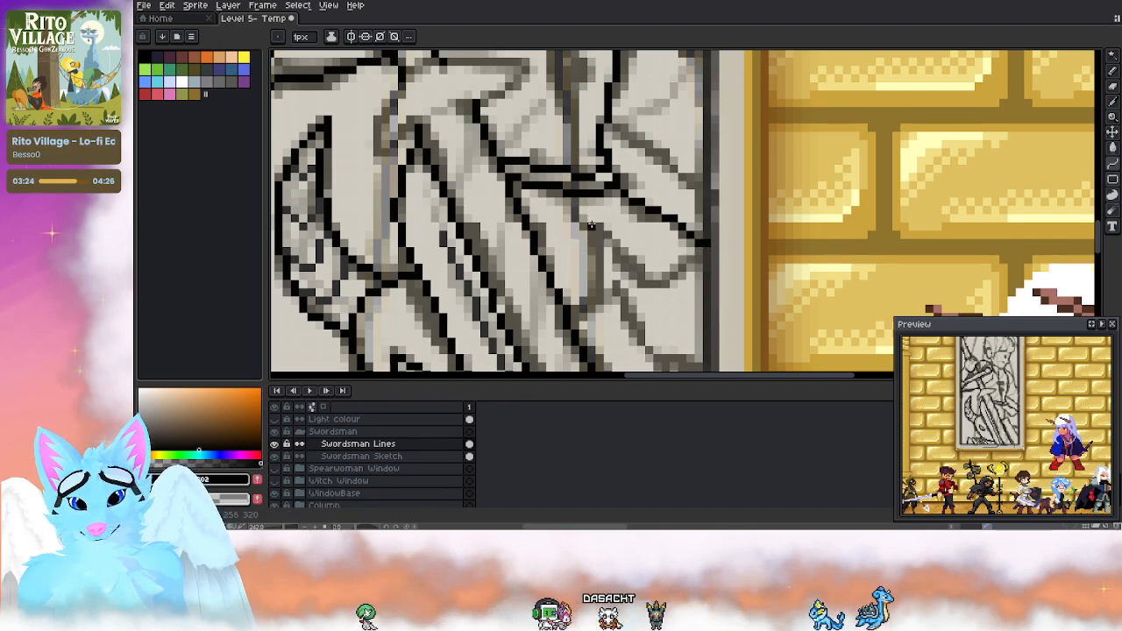
left_click_drag(598, 233, 662, 284)
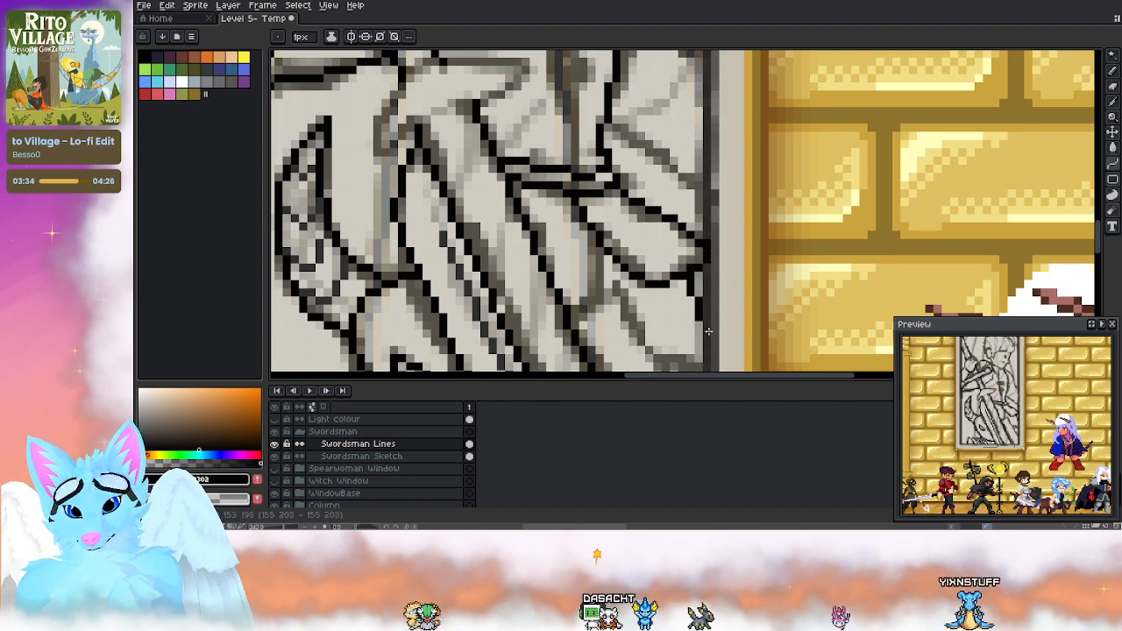
Step: Draw the short near-black line from the belt past the cloth flap's base down to the thigh's edge
scroll(679, 269, "down", 5)
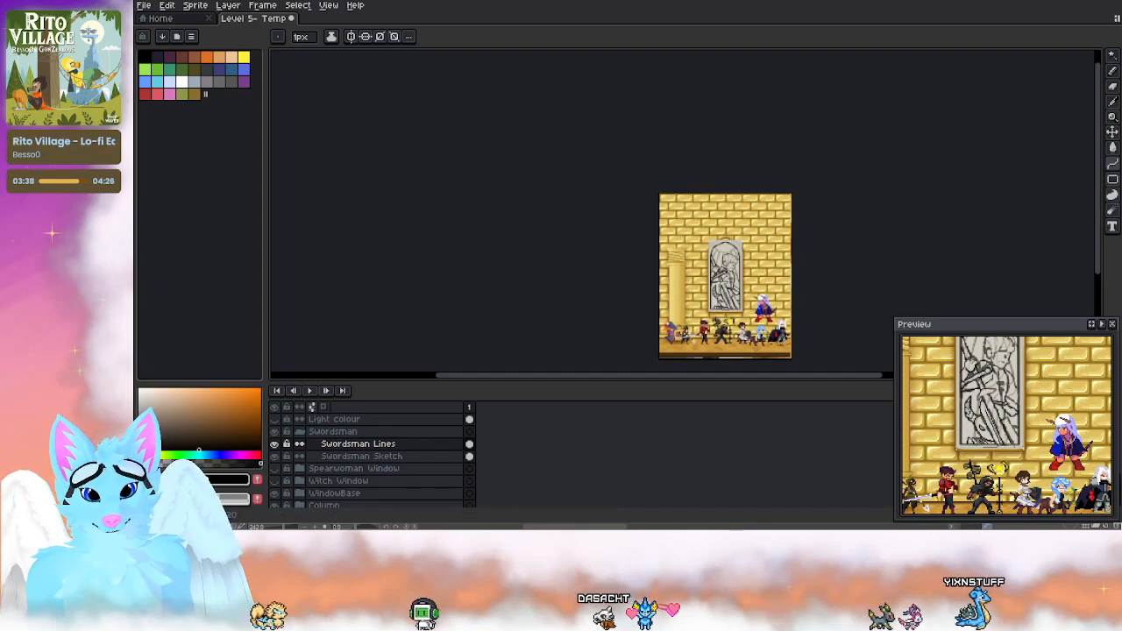
scroll(720, 326, "up", 5)
left_click_drag(819, 242, 693, 245)
scroll(693, 245, "up", 4)
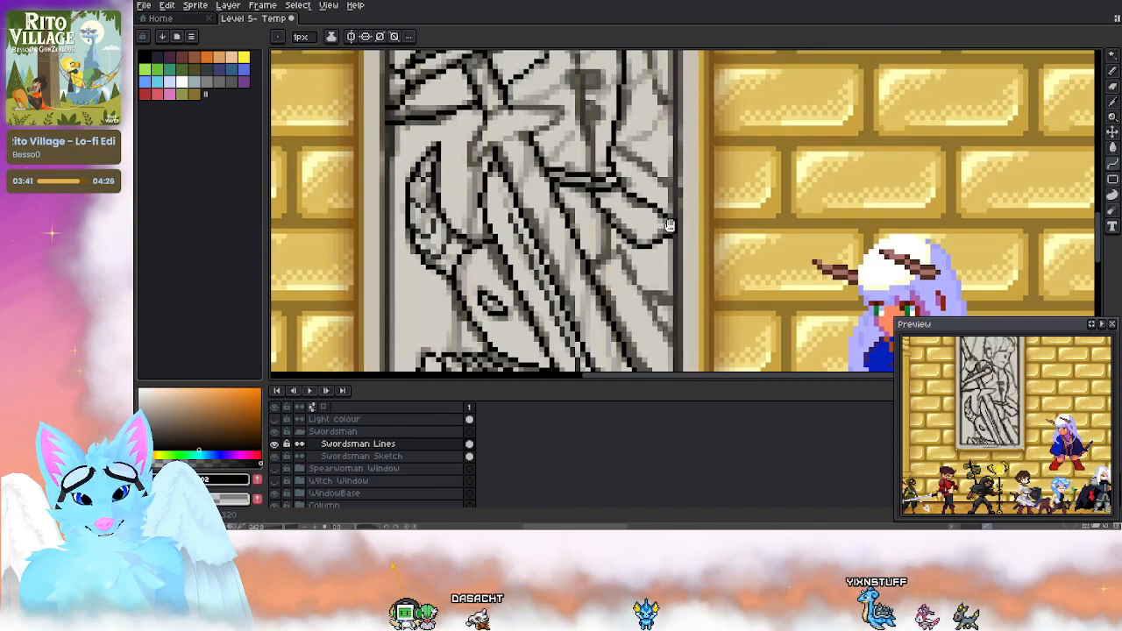
scroll(670, 225, "up", 1)
mouse_move(597, 214)
left_mouse_down()
mouse_move(528, 130)
mouse_move(541, 183)
left_mouse_up()
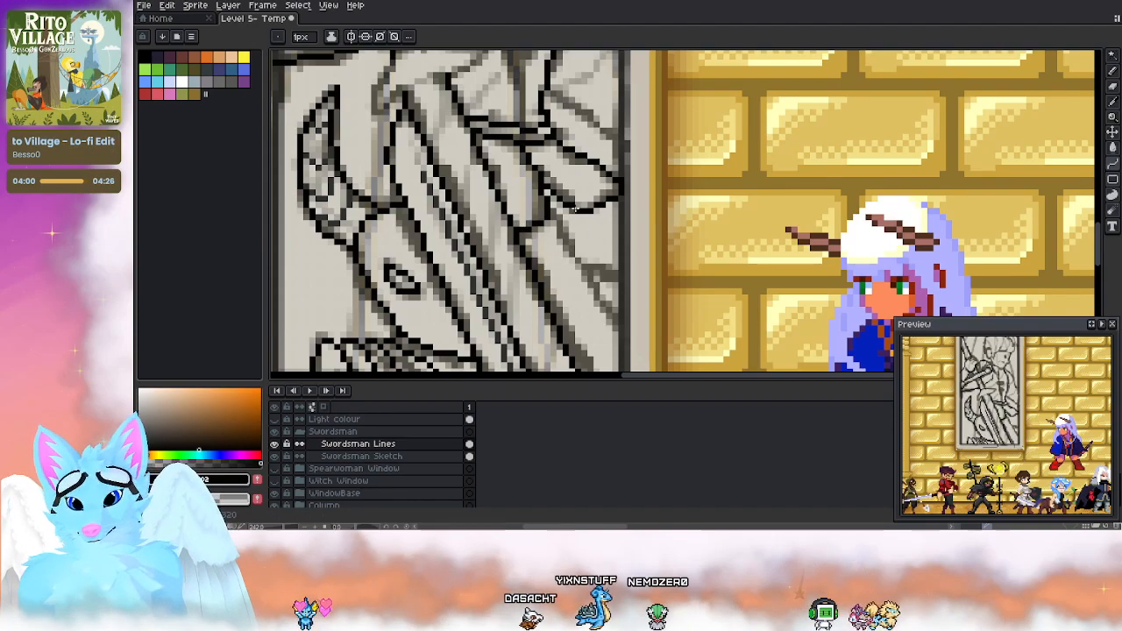
Step: Draw the near-black arm line down from the right shoulder to the window border and the curve from the waist above the cloth flap
scroll(581, 241, "up", 5)
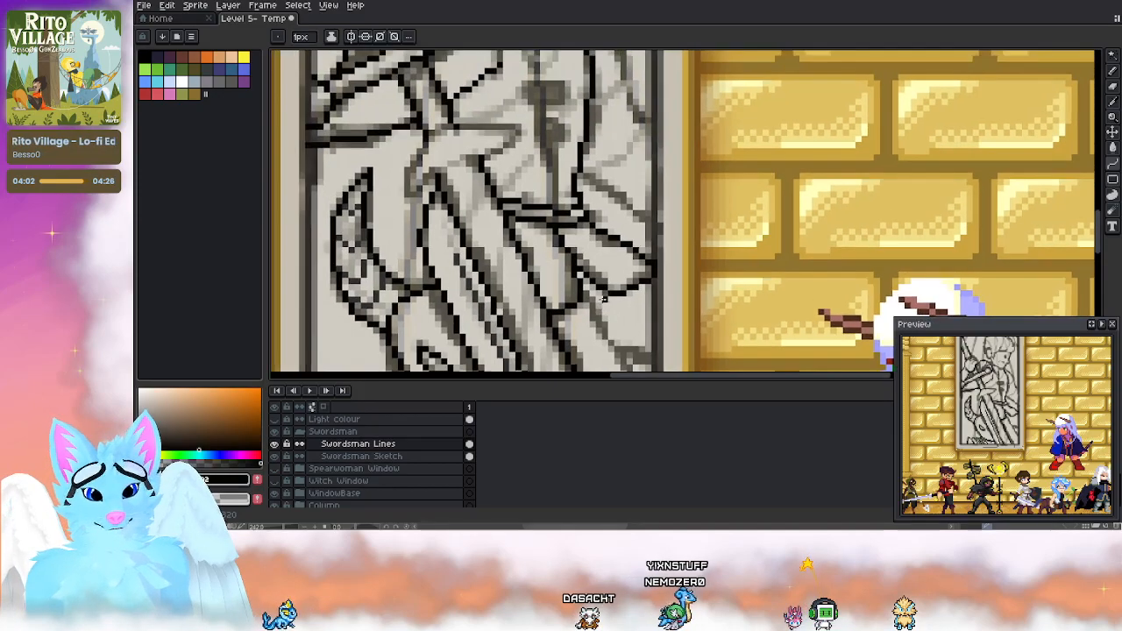
left_click_drag(581, 210, 564, 245)
mouse_move(582, 124)
left_mouse_down()
mouse_move(638, 175)
mouse_move(633, 195)
left_mouse_up()
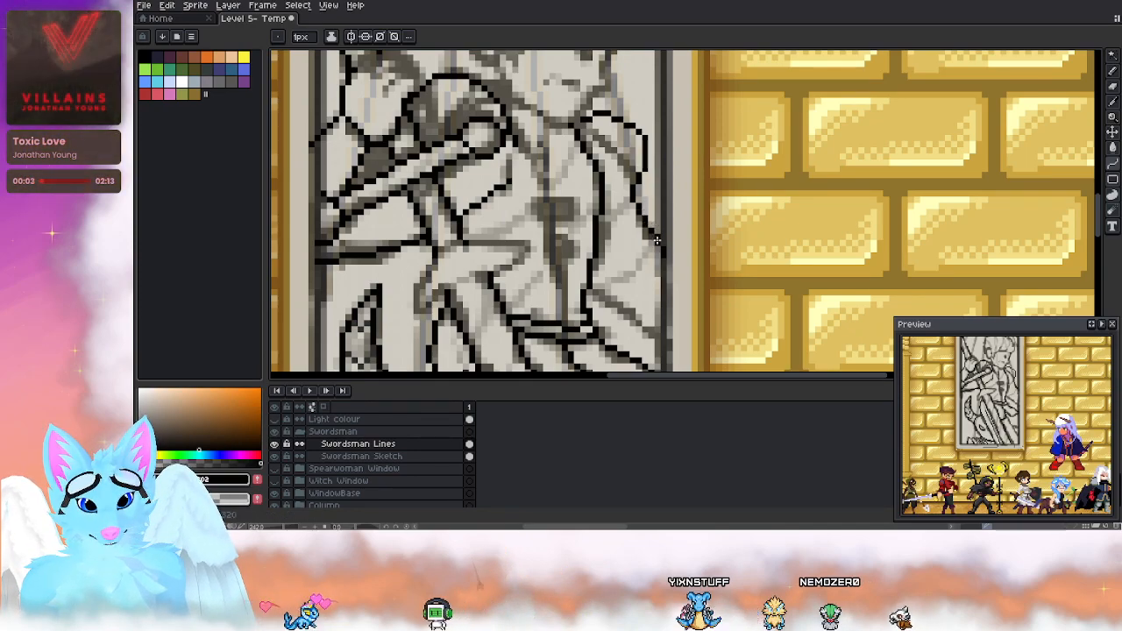
left_click_drag(594, 244, 594, 192)
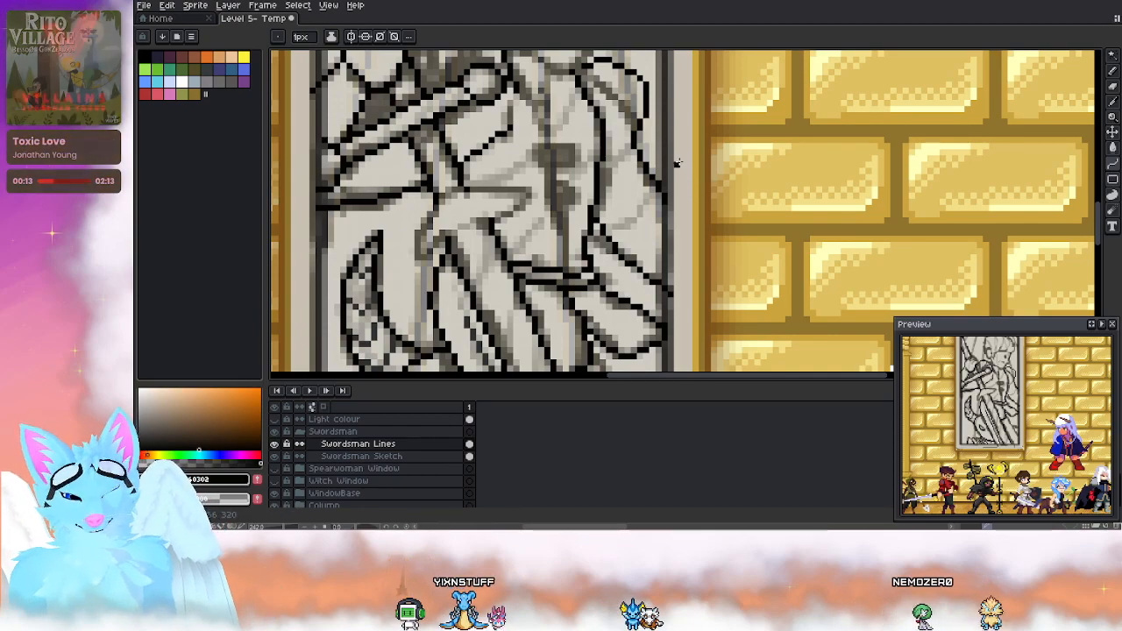
Step: Hide the swordsman sketch temporarily to check the line work on its own, and show it again
scroll(676, 158, "up", 2)
left_click_drag(702, 101, 694, 57)
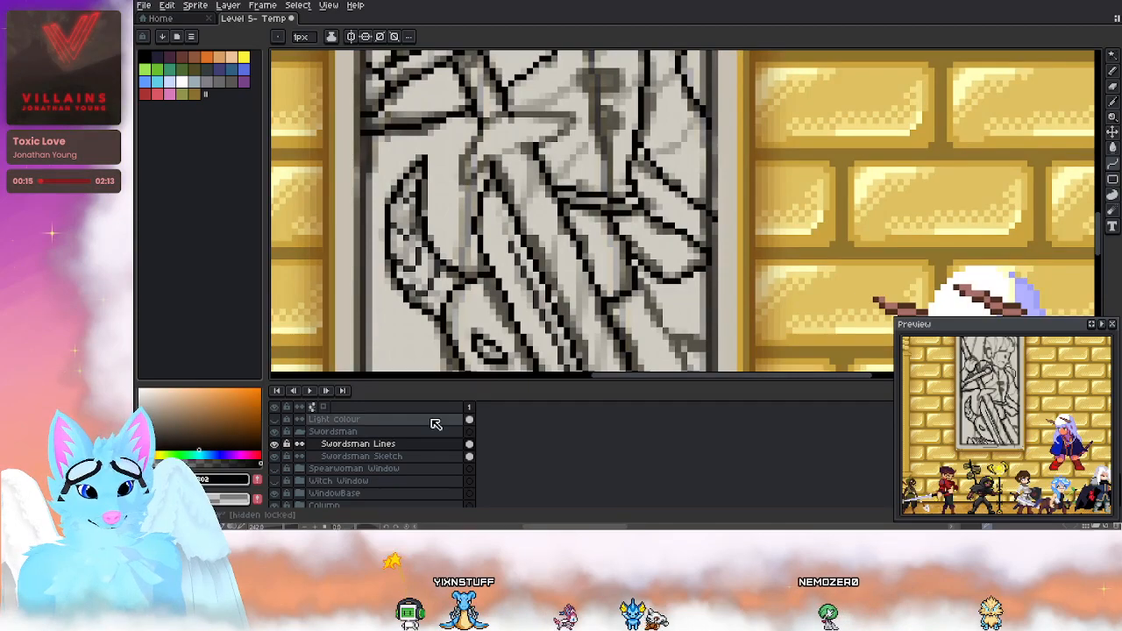
left_click(275, 468)
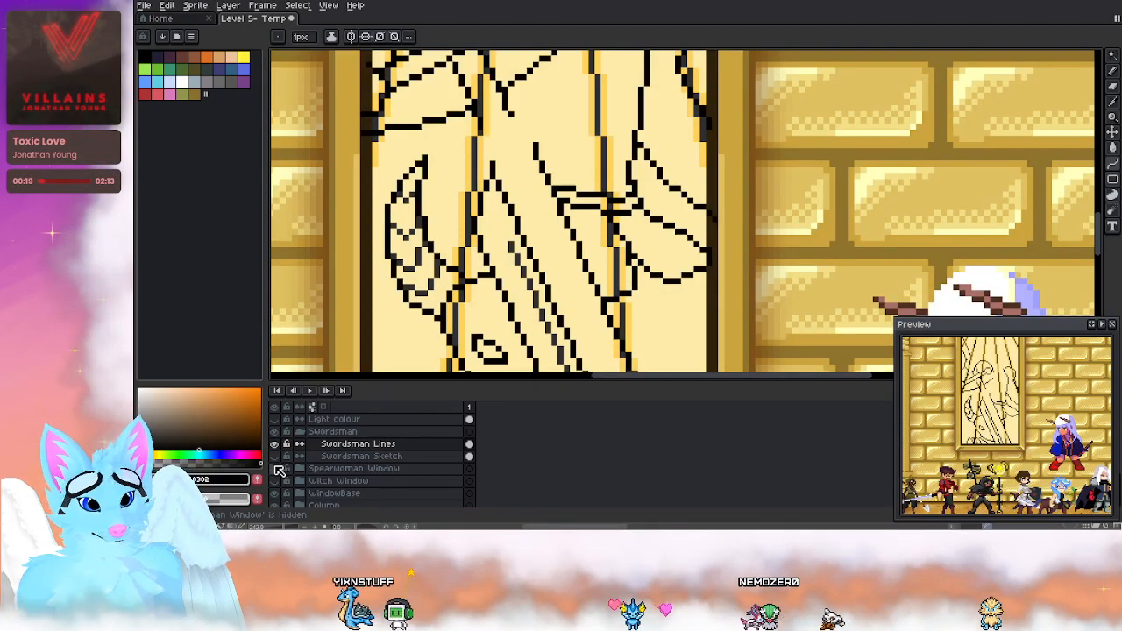
left_click(275, 468)
Step: Draw the near-black line from beneath the cloth flap down the right leg to the window border, with its short horizontal branch
scroll(591, 169, "down", 3)
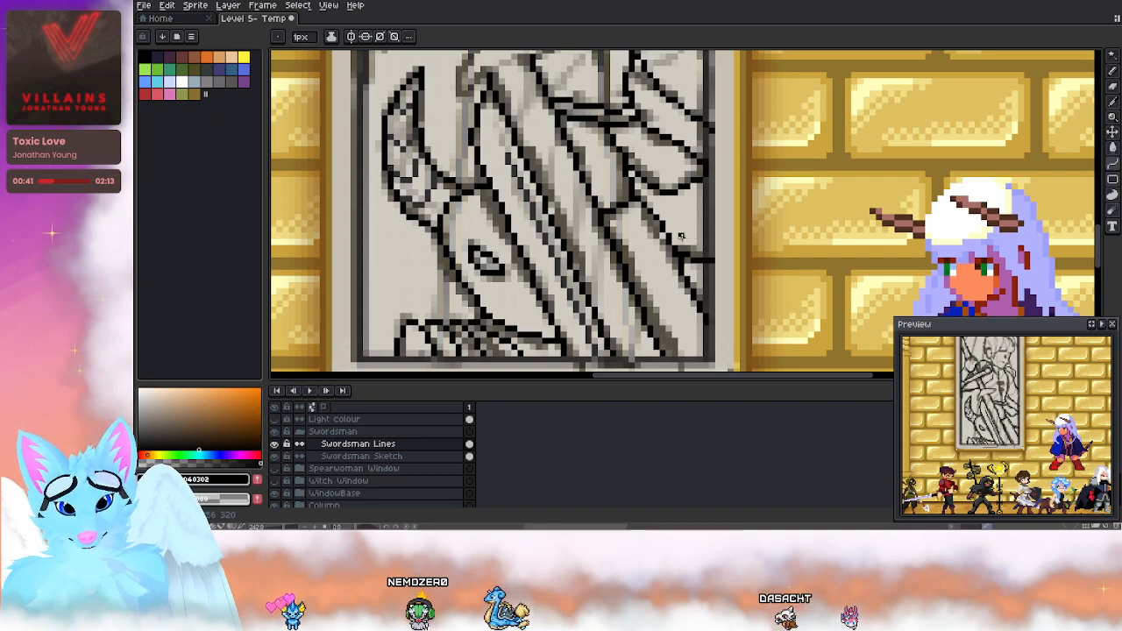
key("ctrl+z")
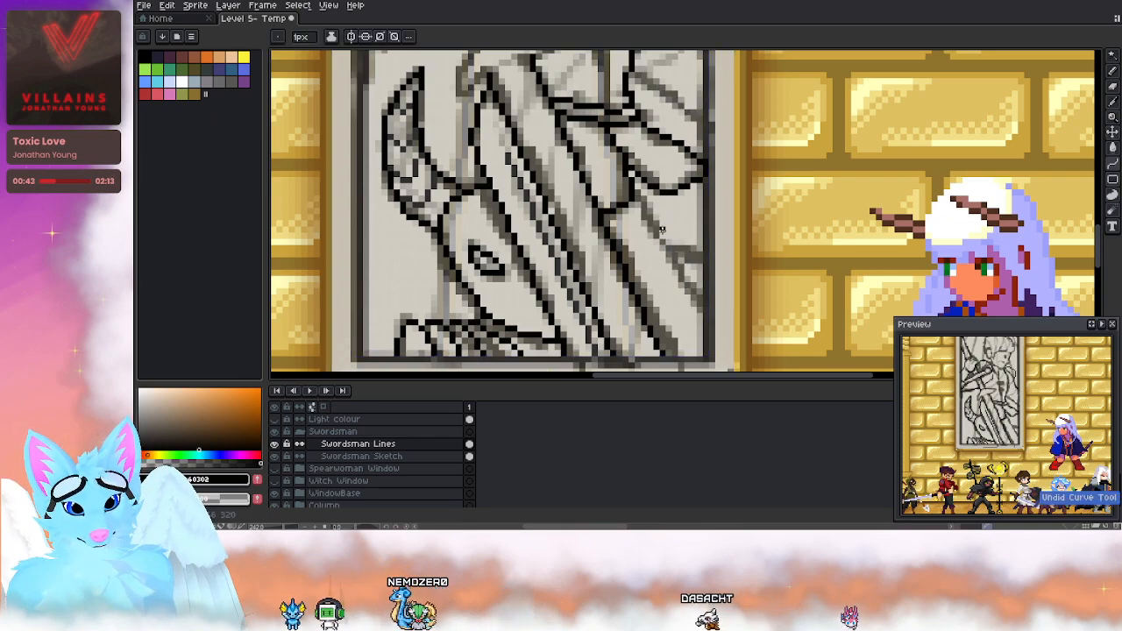
left_click(167, 5)
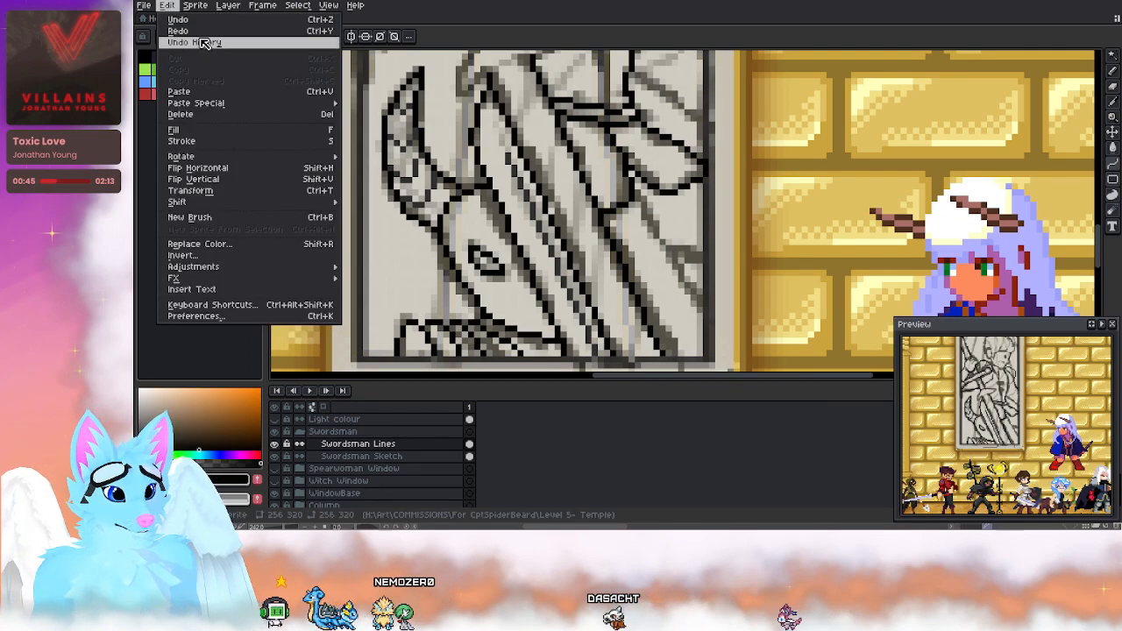
left_click(216, 30)
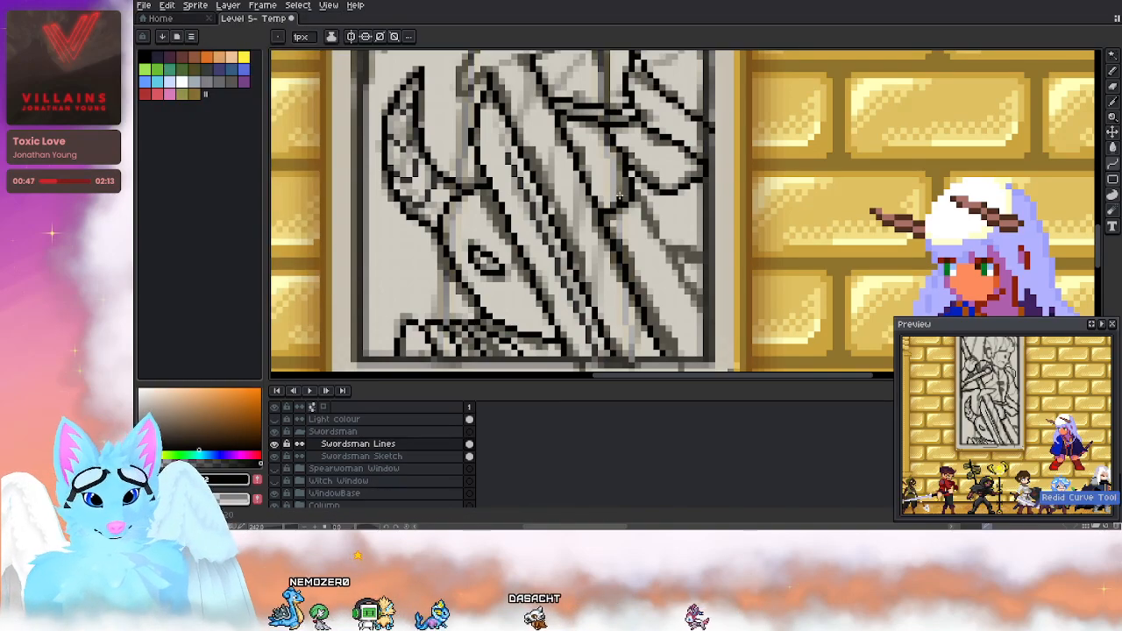
mouse_move(643, 198)
left_mouse_down()
mouse_move(706, 330)
mouse_move(691, 276)
left_mouse_up()
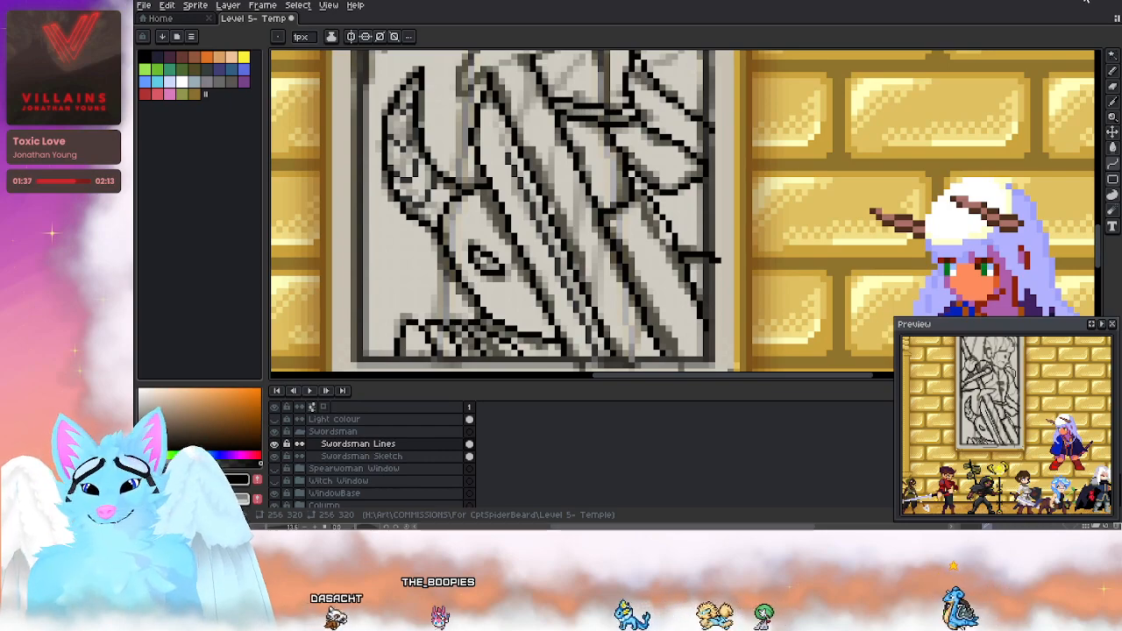
Step: Switch to Clip Studio Paint, view the Portal AU sketch page's drawings up close, and return to the temple window sprite
left_click(1057, 2)
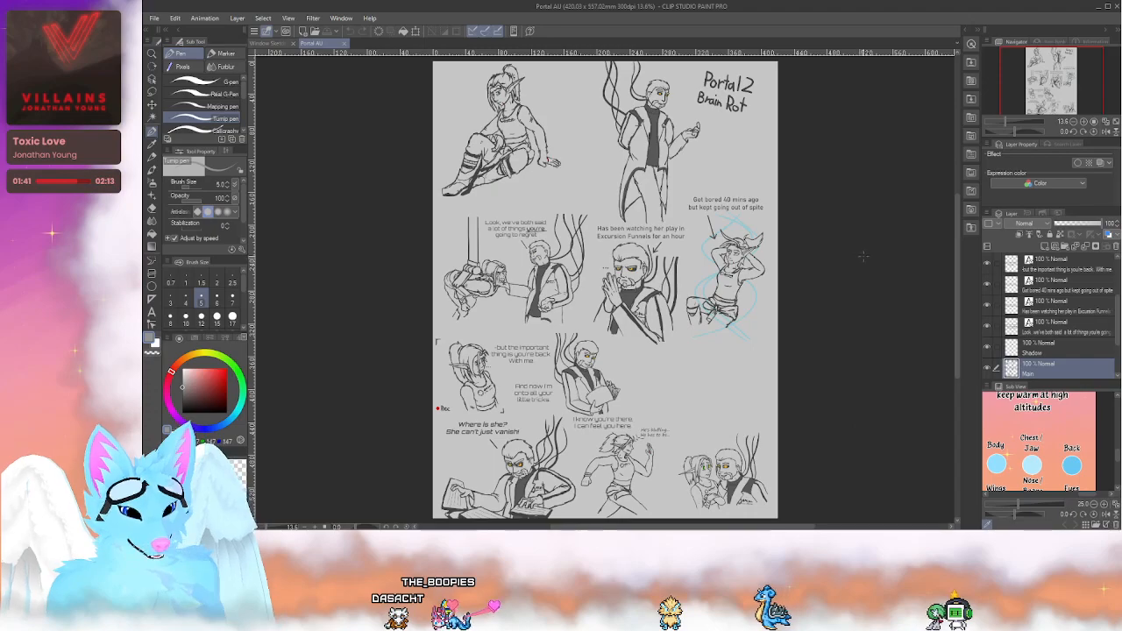
scroll(628, 270, "down", 1)
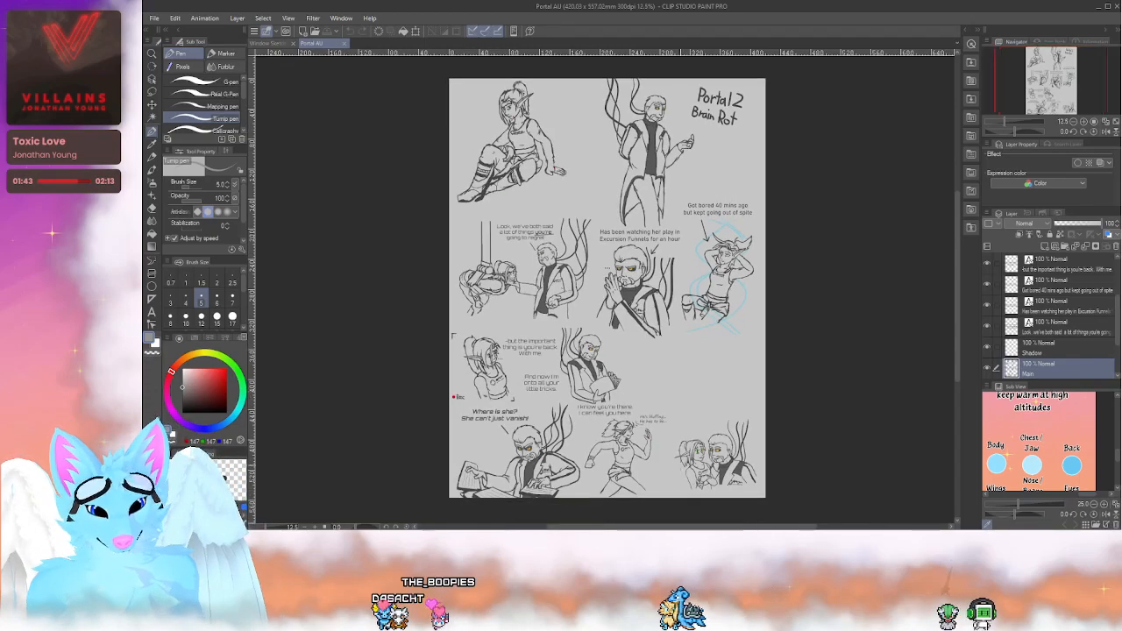
scroll(671, 438, "up", 4)
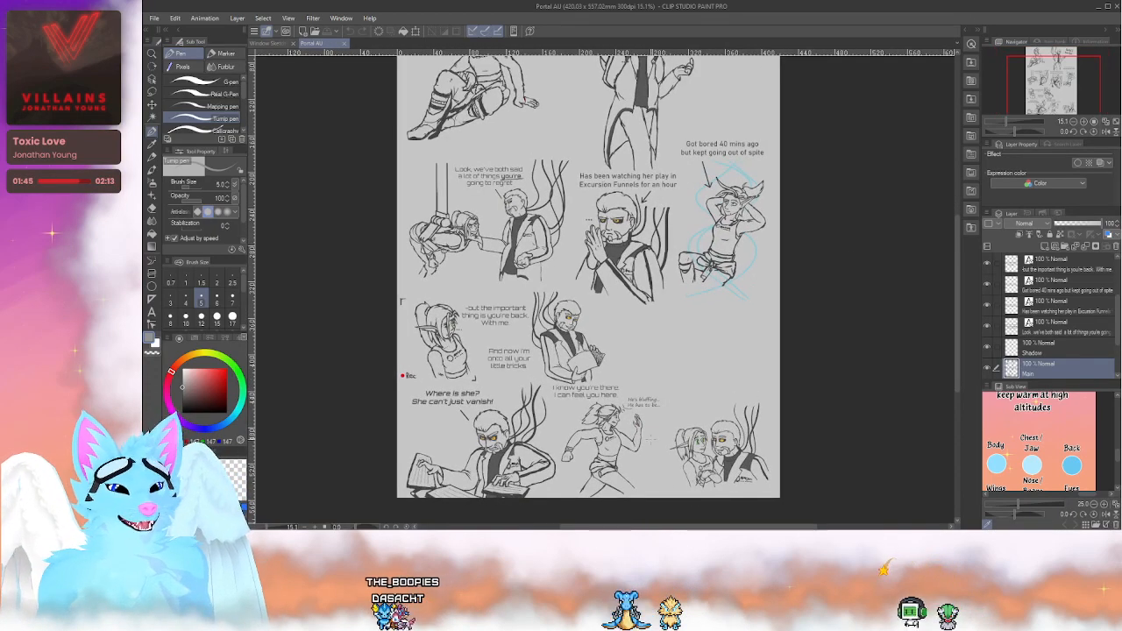
scroll(552, 329, "up", 5)
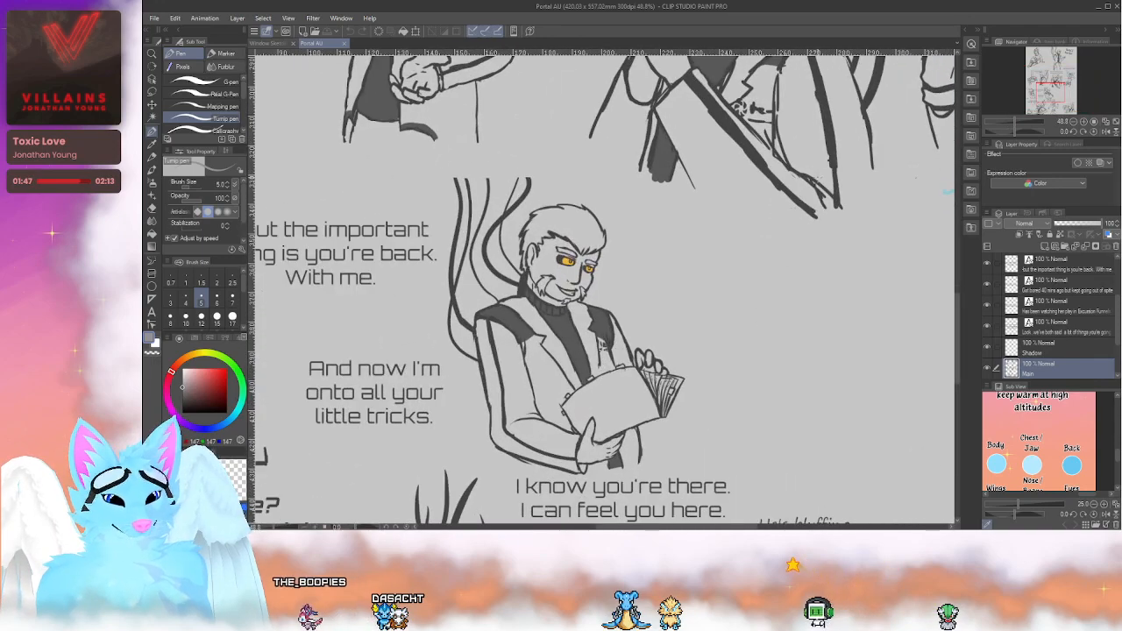
left_click_drag(1051, 90, 1066, 72)
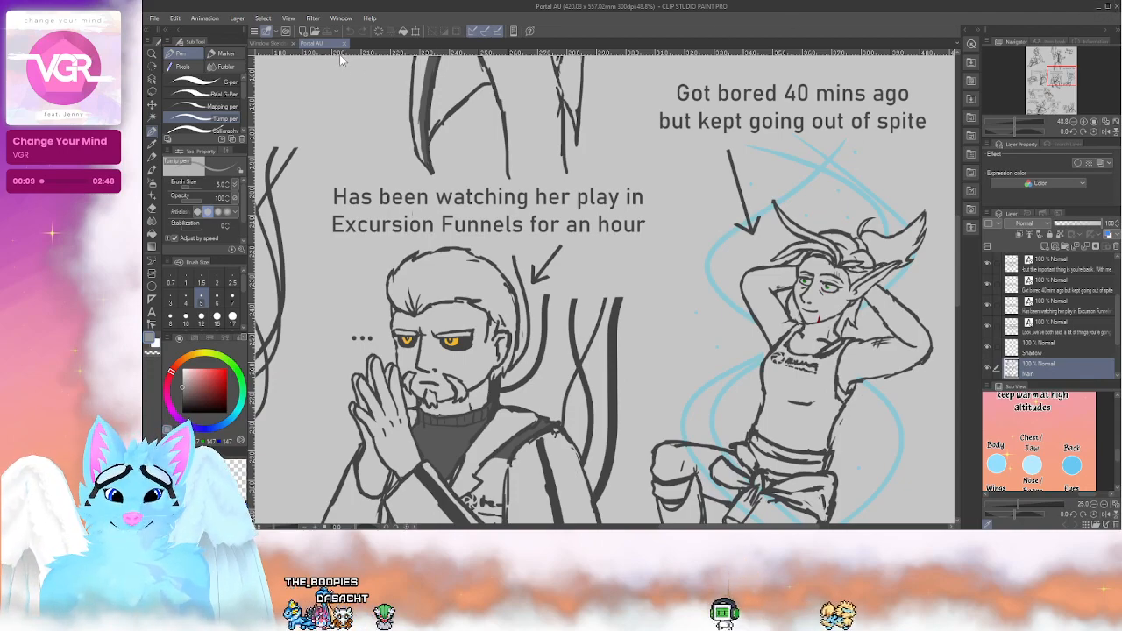
key("alt+Tab")
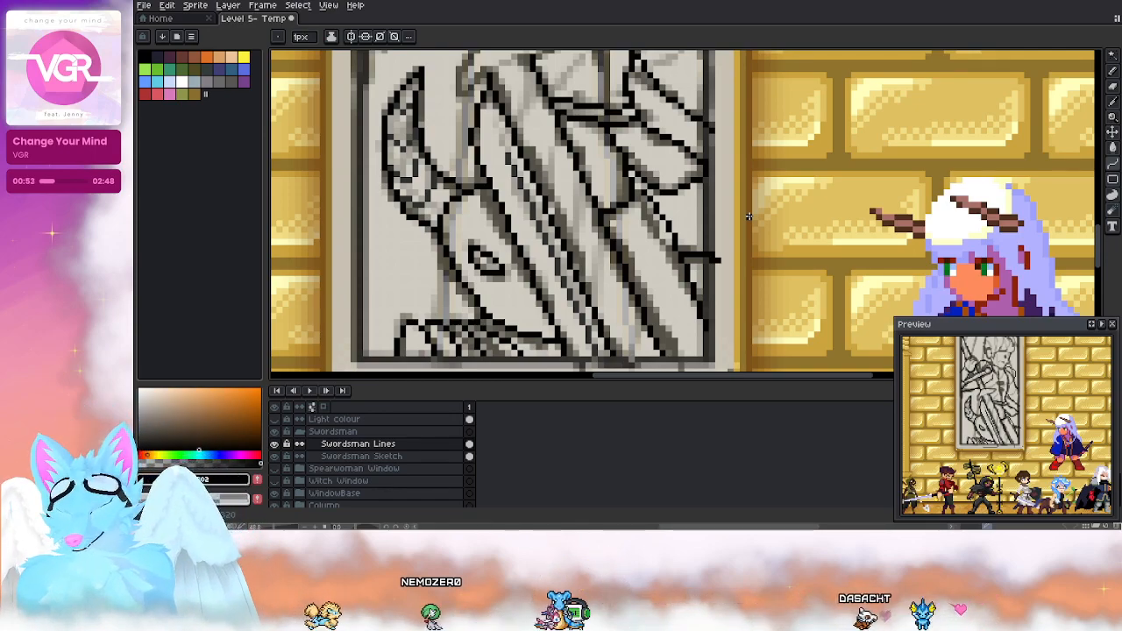
Step: Outline the swordsman's ear freehand with near-black 1 px pencil lines over the sketch
scroll(647, 201, "down", 2)
left_click_drag(639, 104, 621, 198)
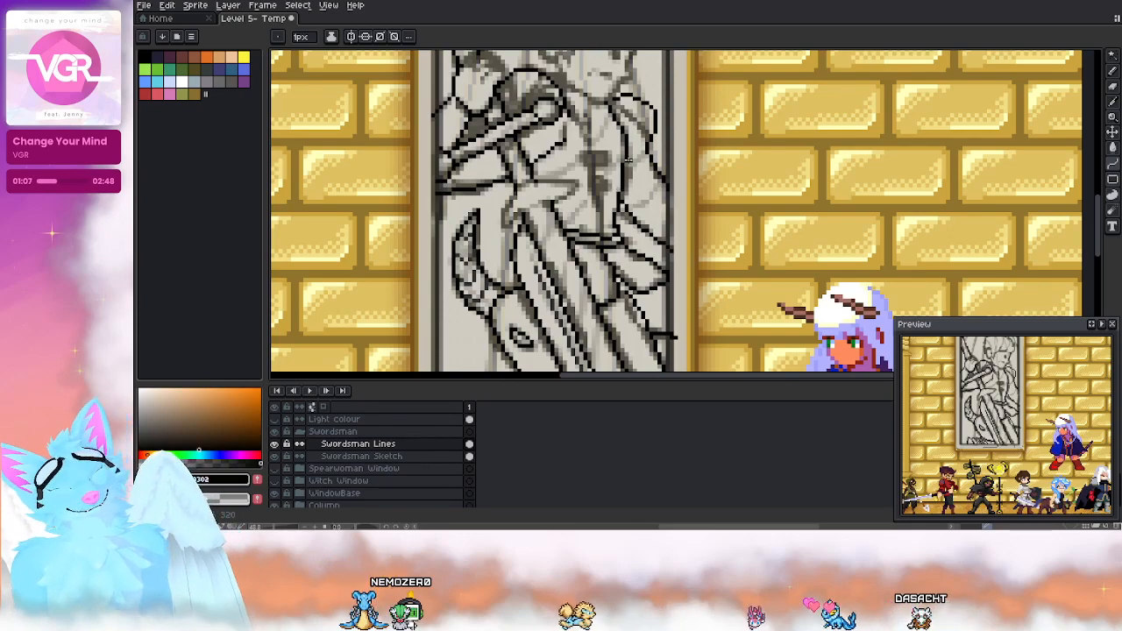
scroll(733, 140, "down", 1)
left_click_drag(711, 174, 708, 263)
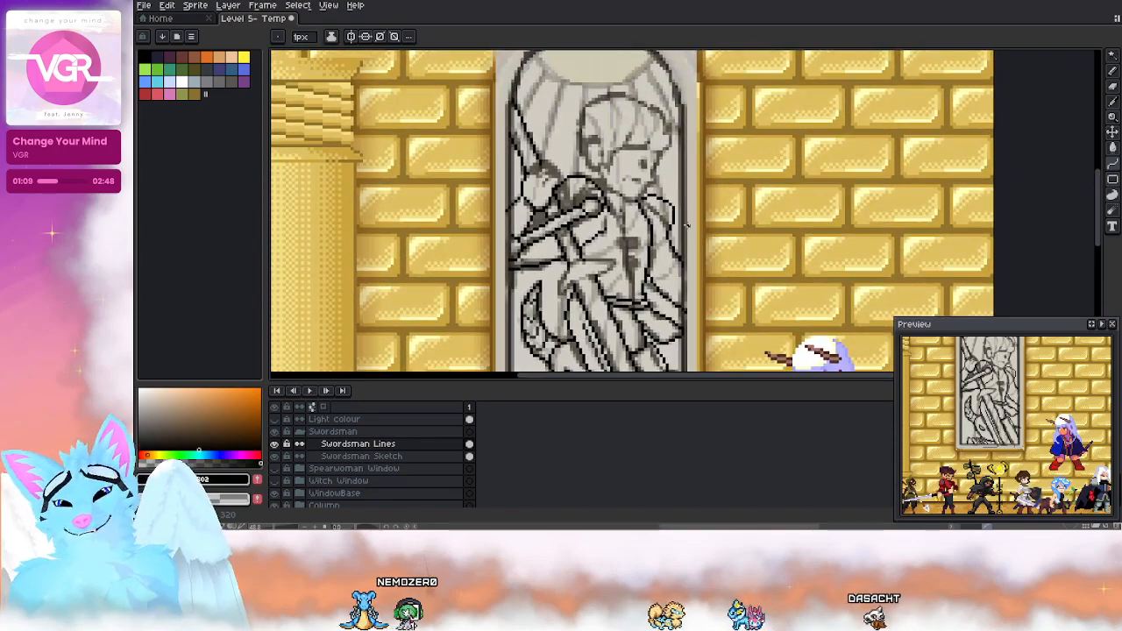
scroll(671, 219, "up", 1)
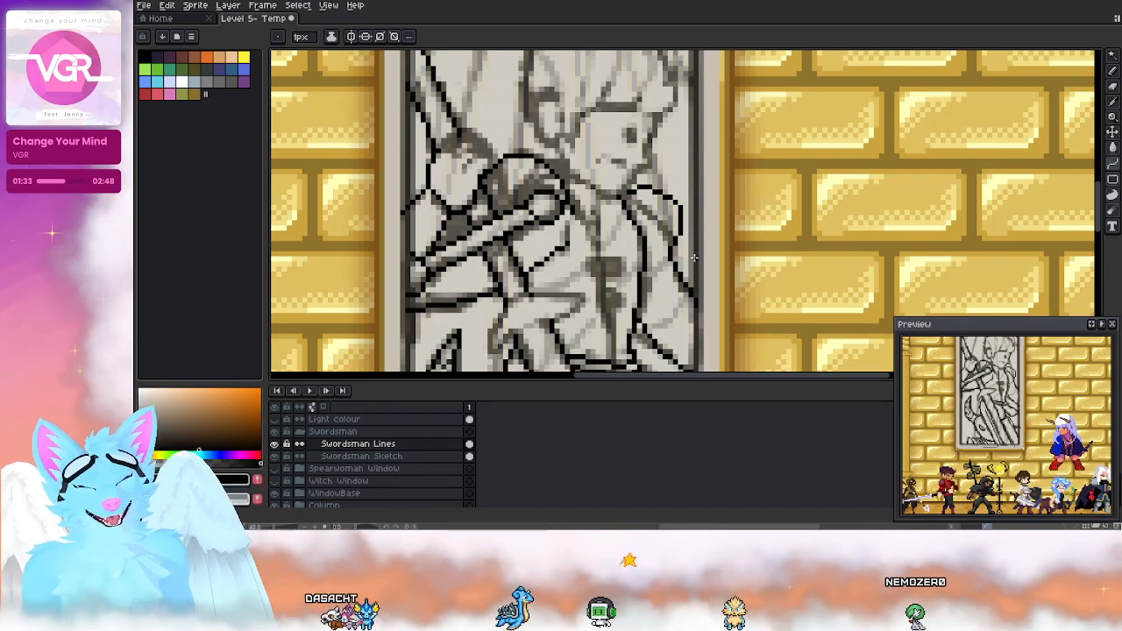
left_click_drag(695, 257, 711, 259)
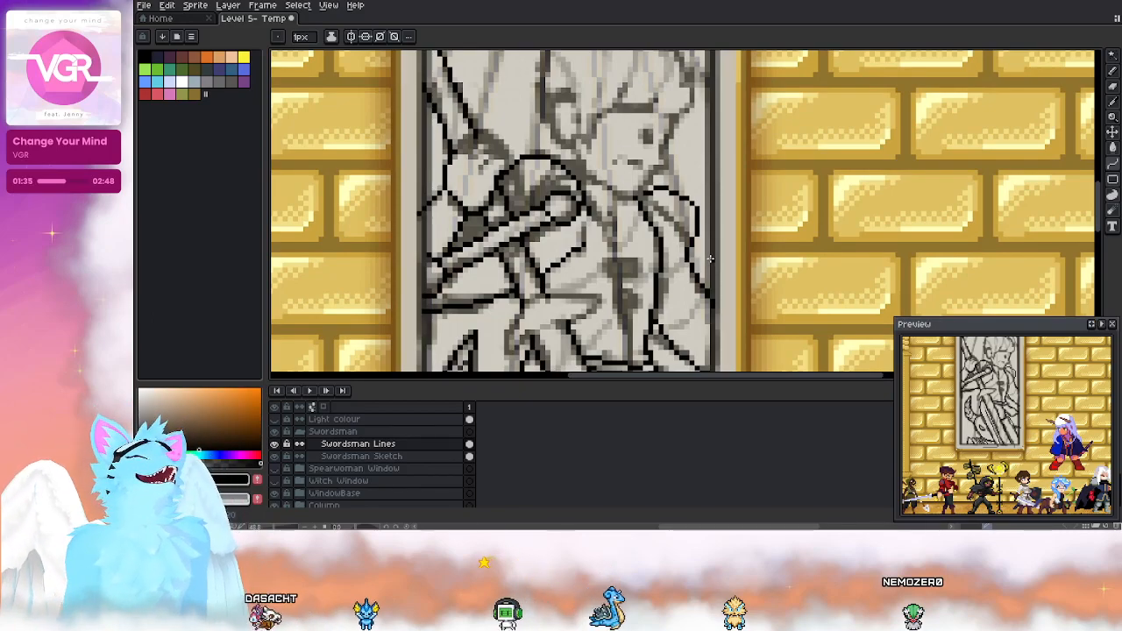
left_click_drag(818, 144, 778, 173)
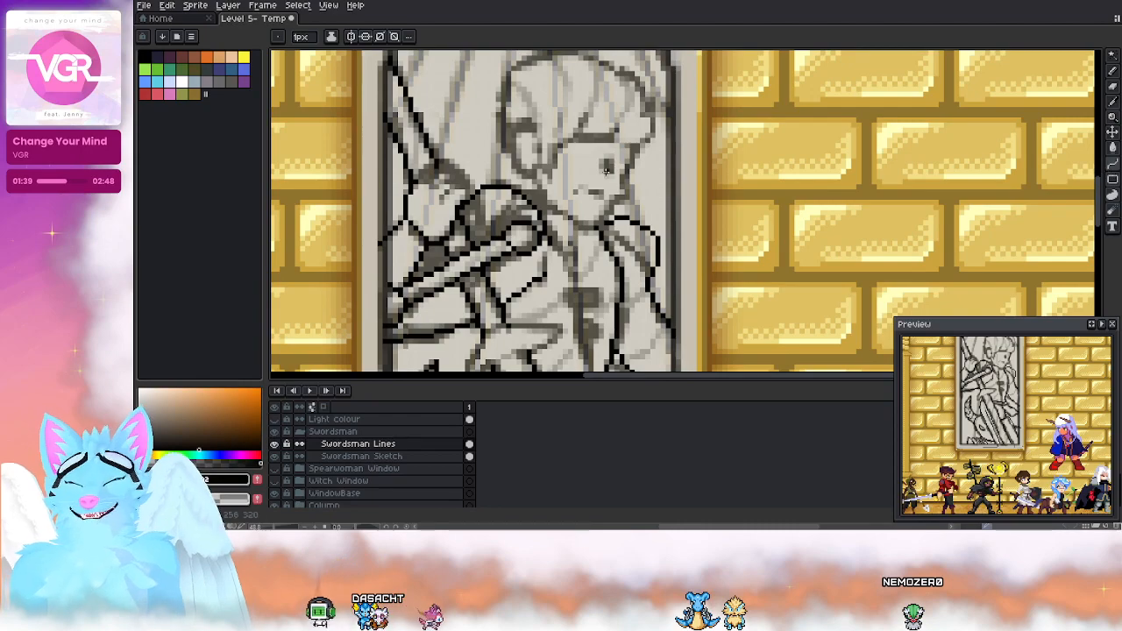
left_click_drag(604, 187, 606, 204)
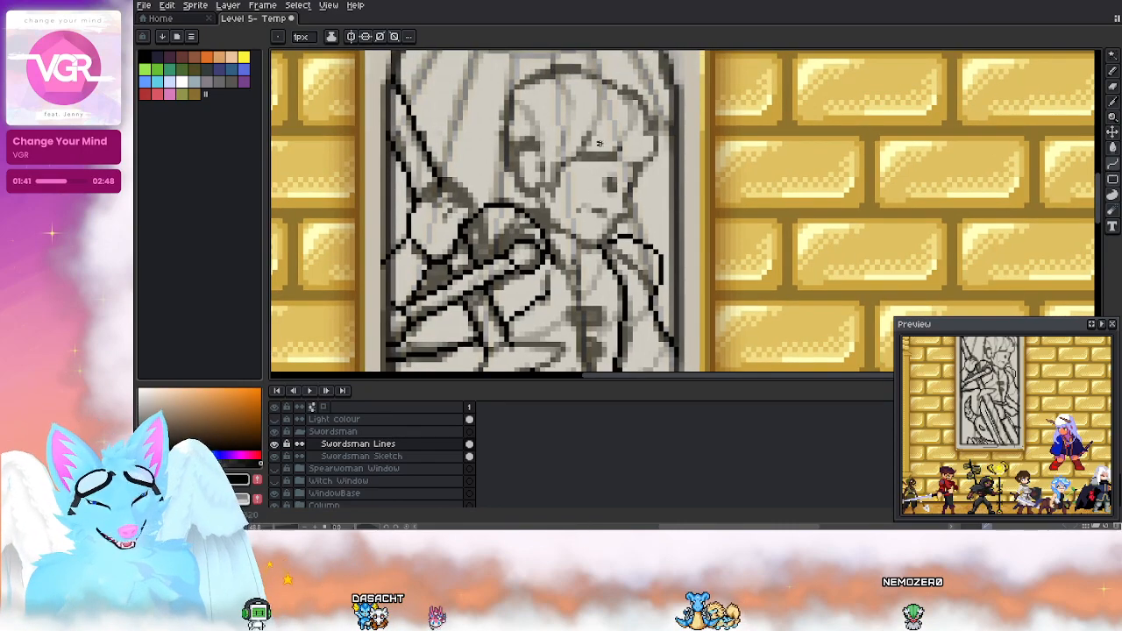
scroll(570, 201, "up", 1)
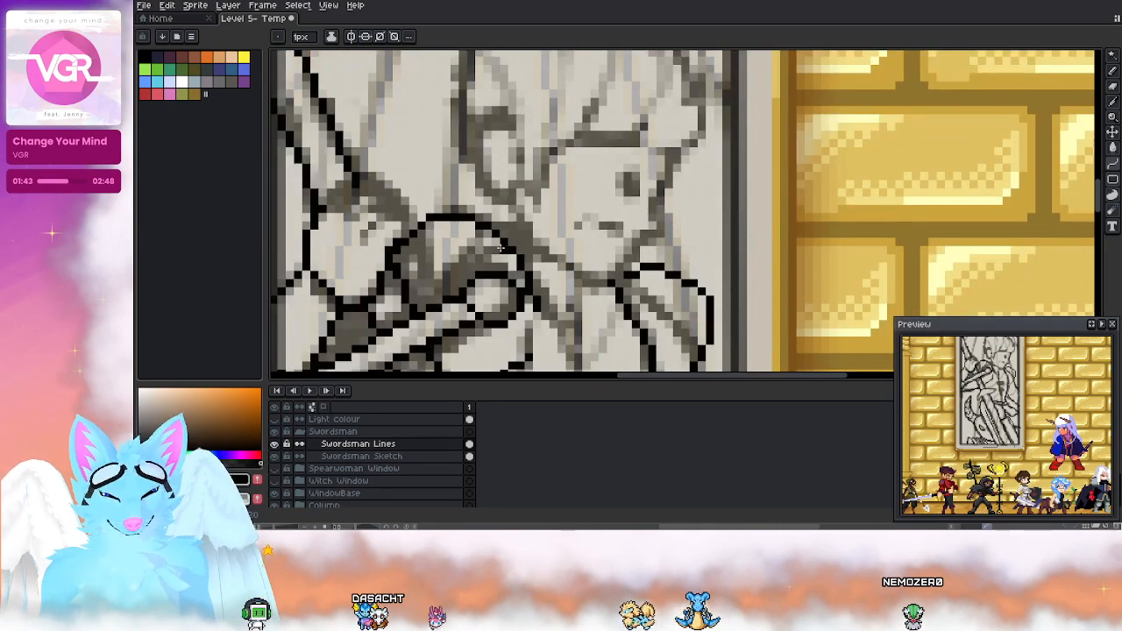
left_click_drag(568, 192, 579, 235)
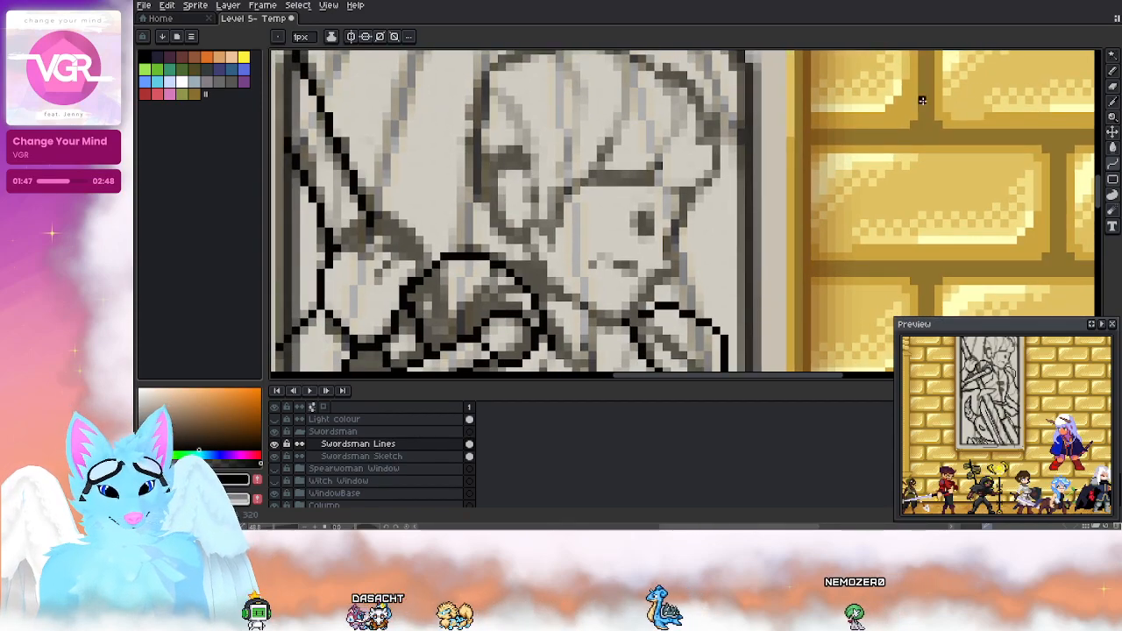
left_click(1109, 79)
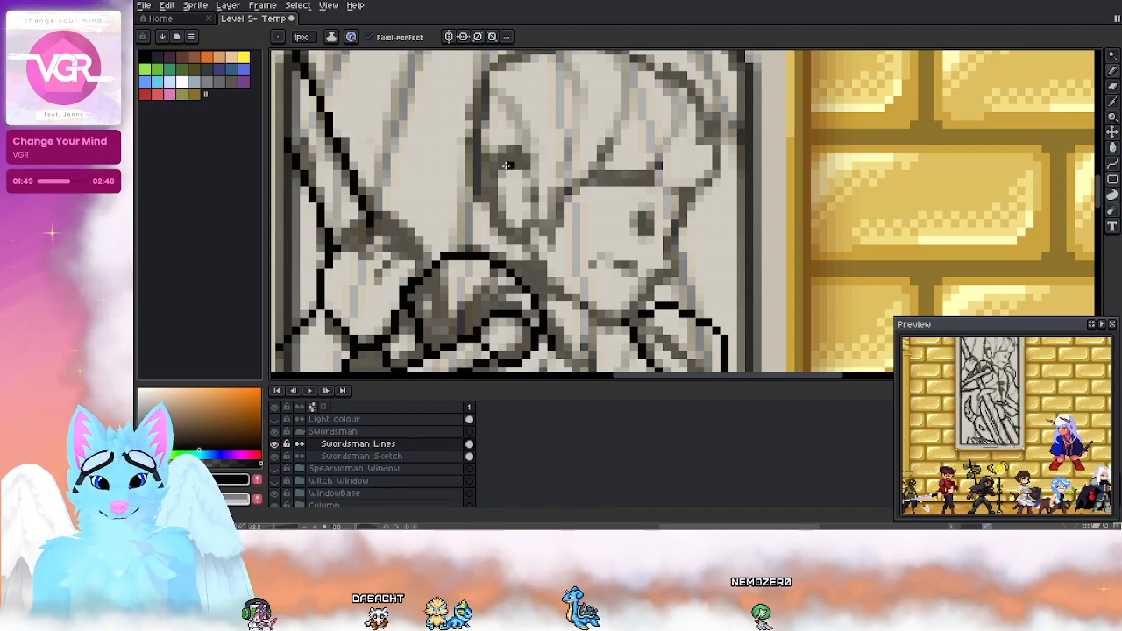
left_click_drag(524, 162, 499, 230)
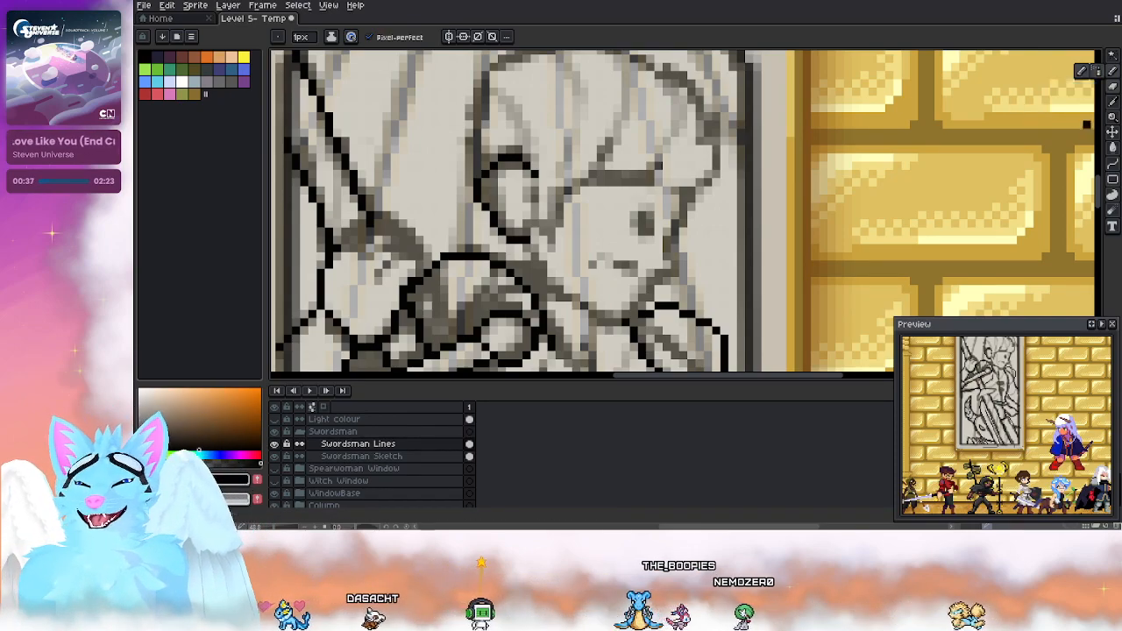
Step: Draw the near-black jaw line from the bottom of the ear to the chin with the Curve tool
left_click_drag(601, 273, 593, 232)
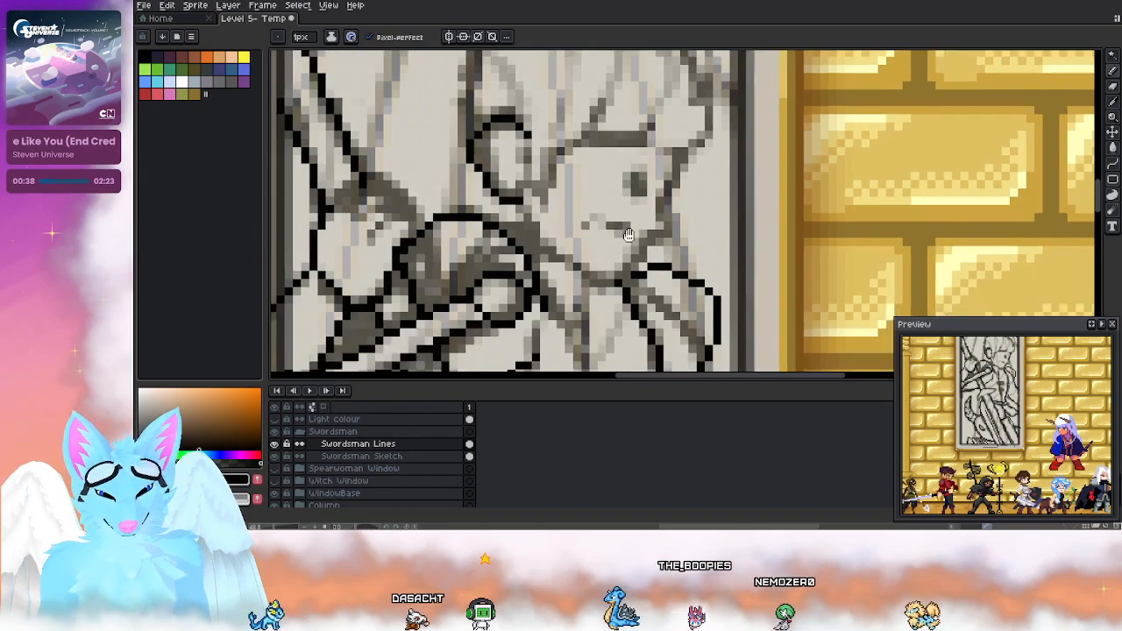
left_click(1113, 164)
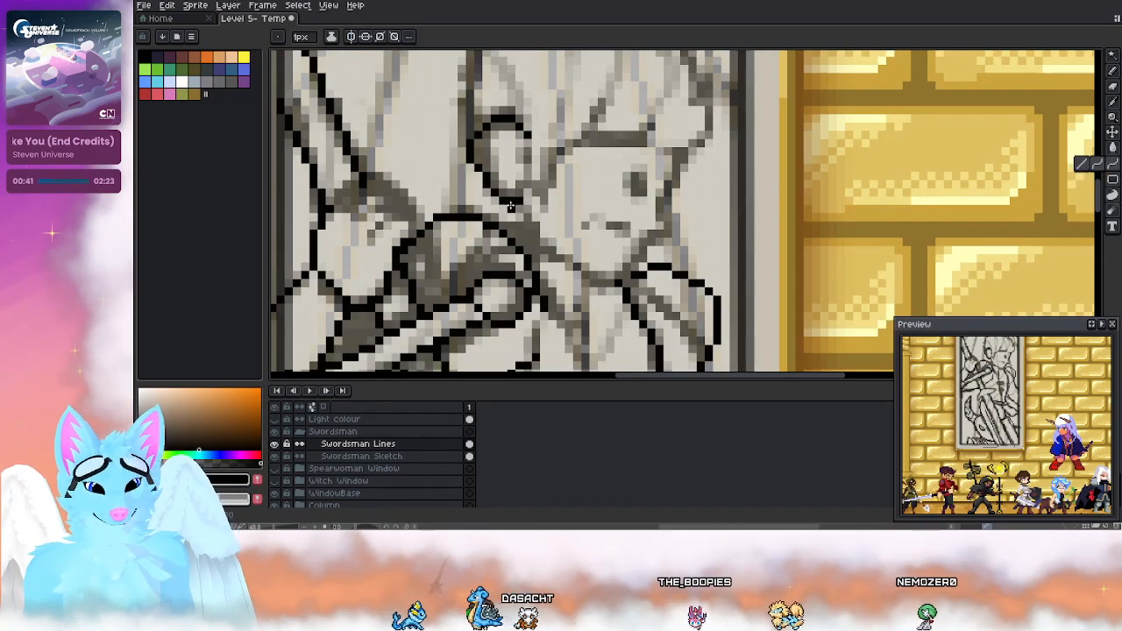
mouse_move(511, 207)
left_mouse_down()
mouse_move(612, 282)
mouse_move(532, 252)
left_mouse_up()
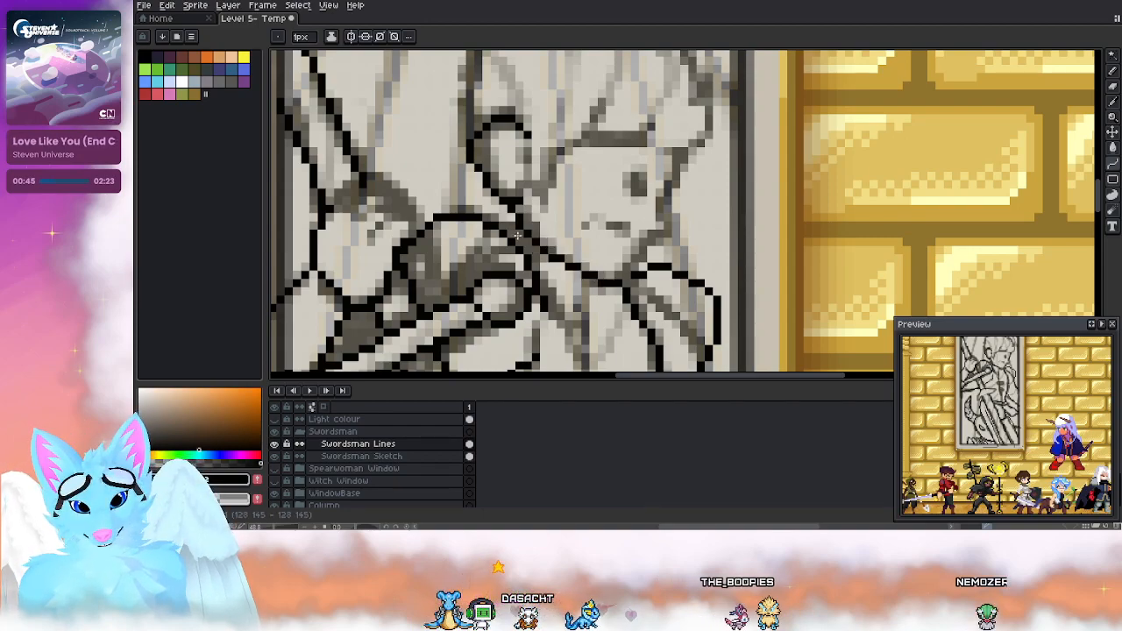
left_click_drag(526, 249, 602, 294)
key("ctrl+z")
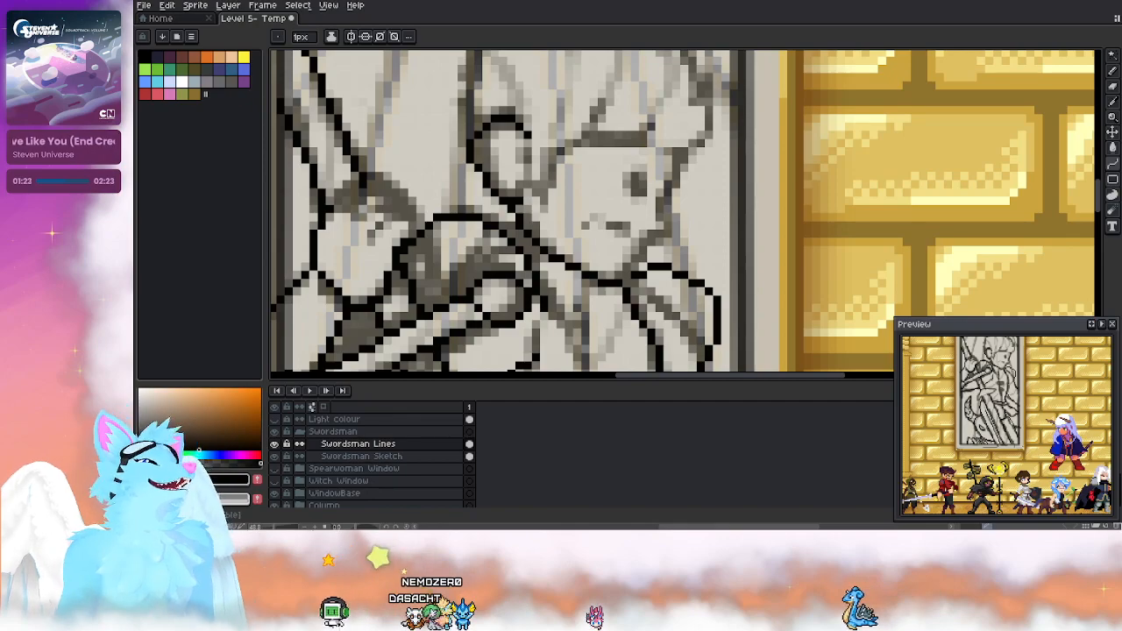
Step: Fill in the swordsman's eye over the sketch with near-black 1 px pencil pixels
left_click_drag(672, 259, 645, 161)
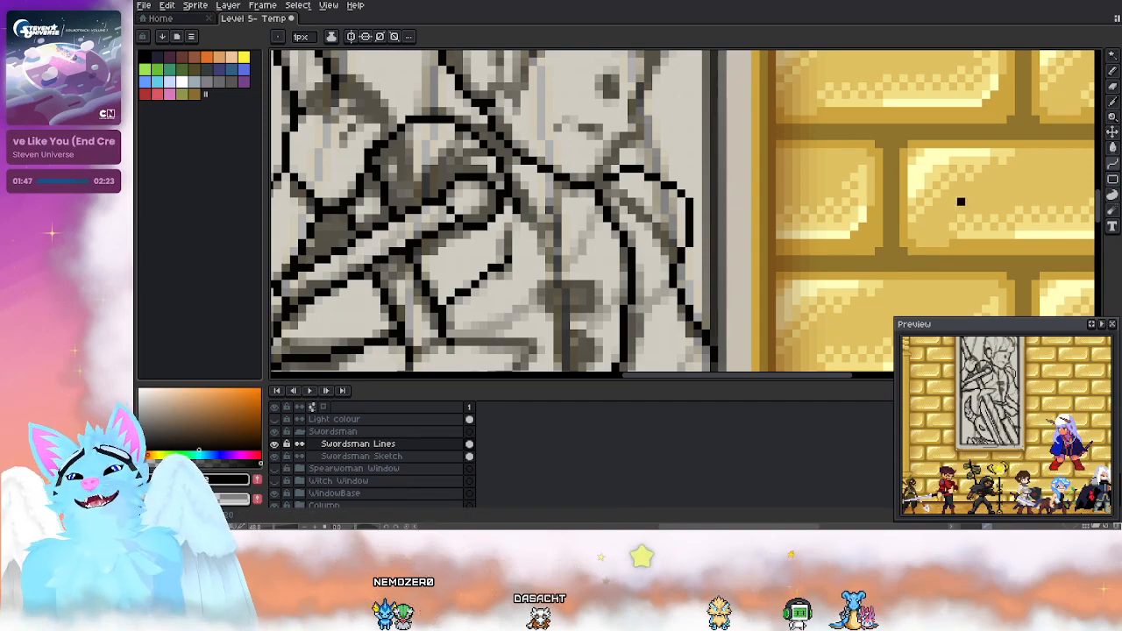
left_click_drag(757, 190, 840, 257)
left_click_drag(561, 243, 667, 203)
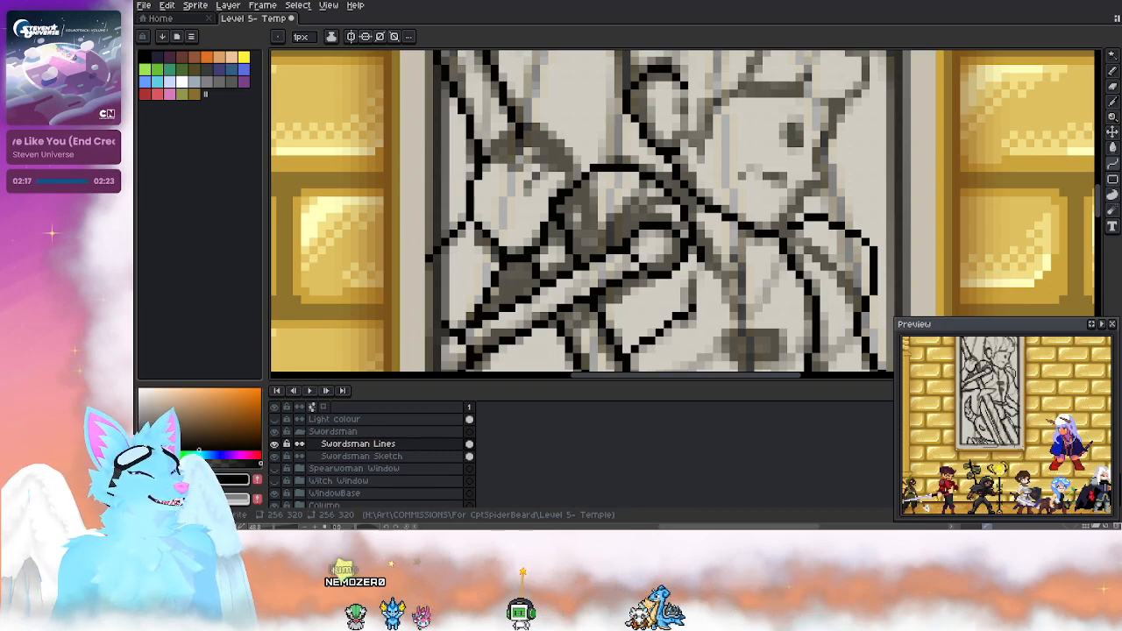
scroll(554, 194, "up", 2)
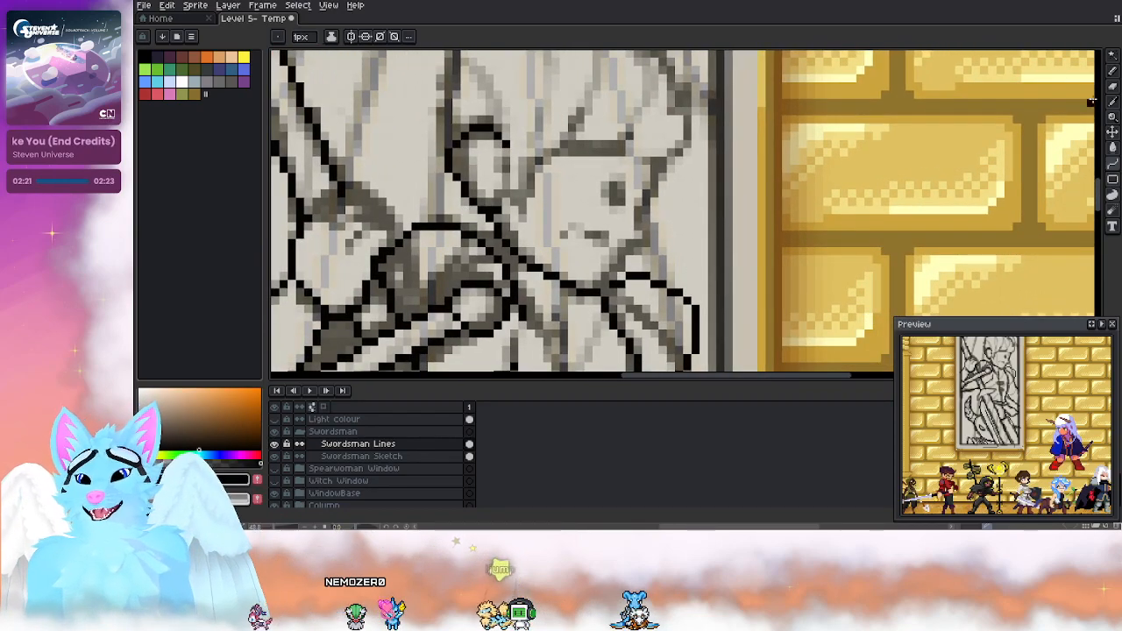
left_click(1111, 71)
left_click(621, 189)
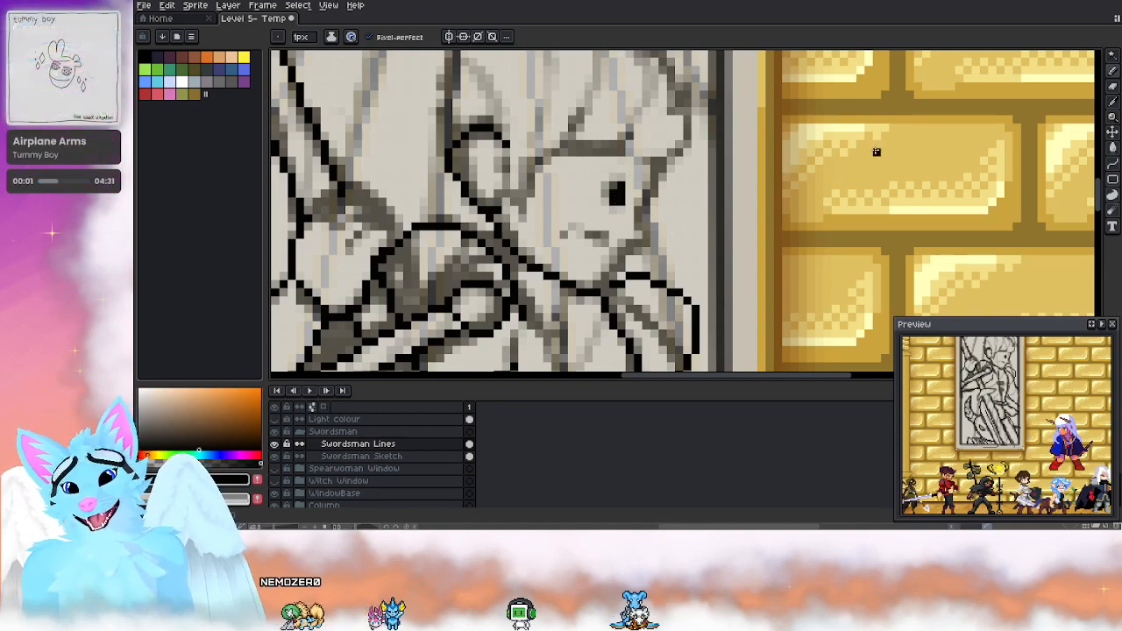
Step: Draw the near-black diagonal fringe line from the forehead hair down toward the ear with the Curve tool
left_click(1112, 149)
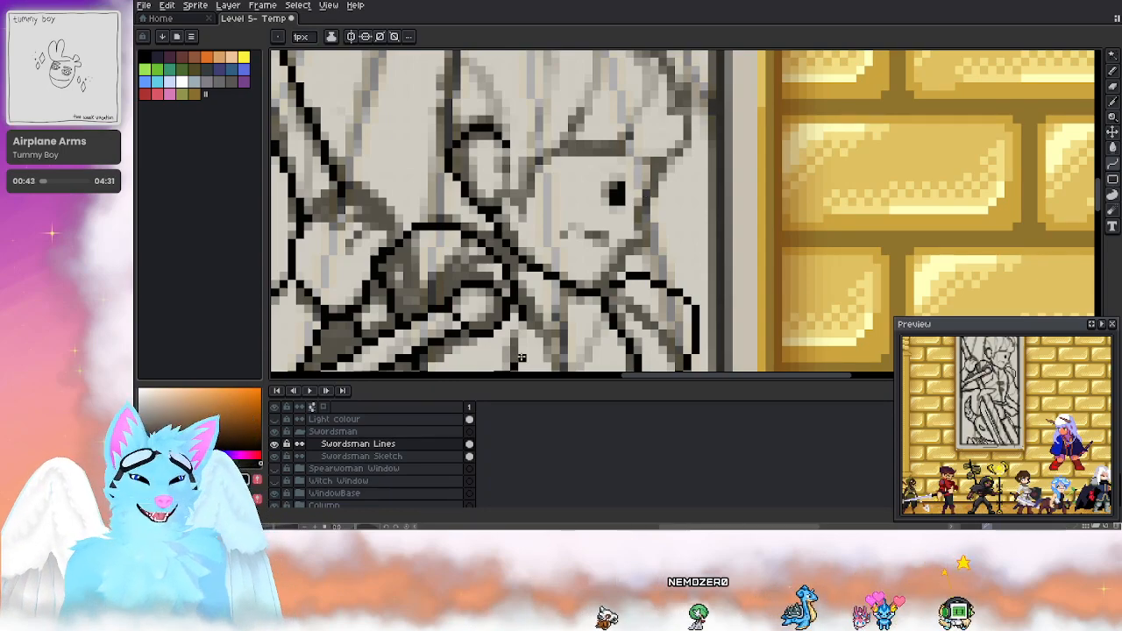
scroll(493, 317, "down", 4)
scroll(539, 196, "up", 3)
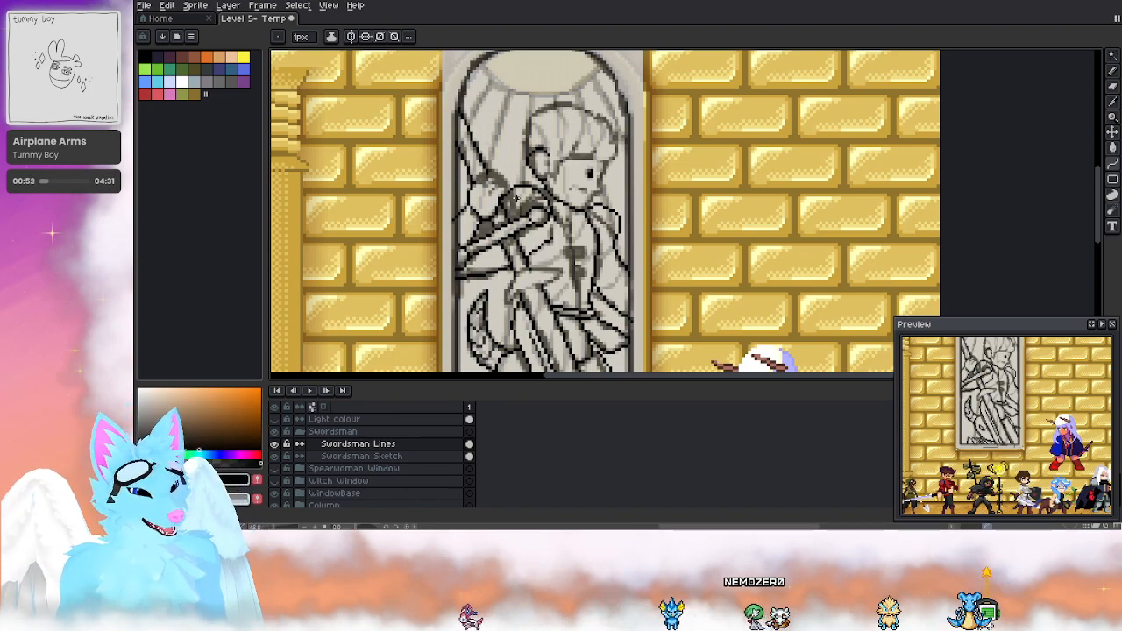
scroll(554, 184, "up", 5)
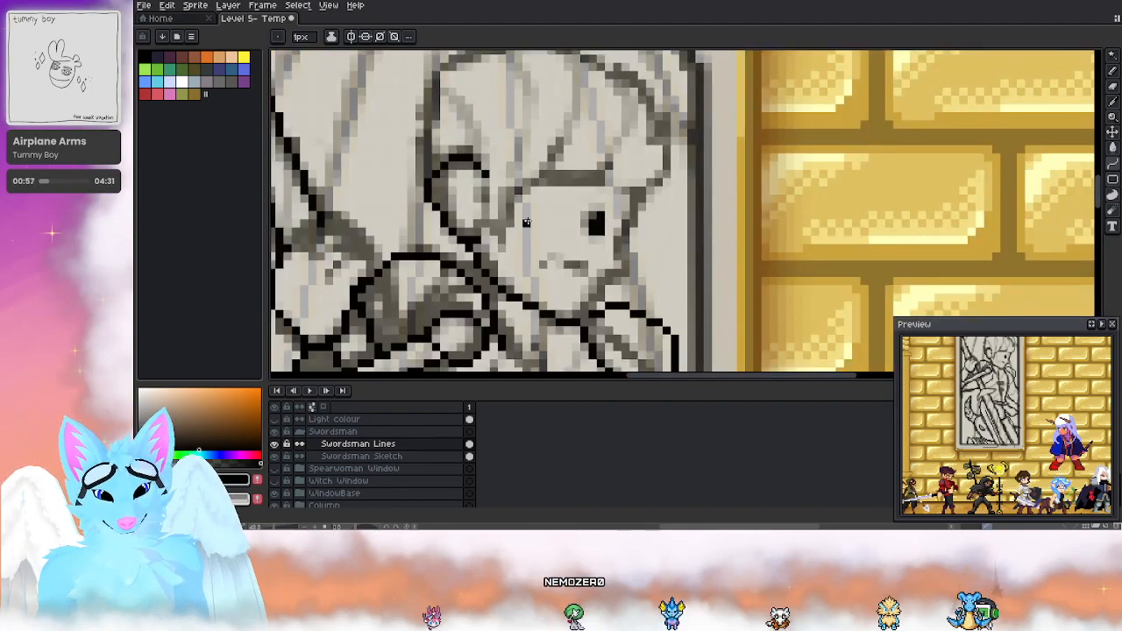
left_click_drag(559, 140, 499, 217)
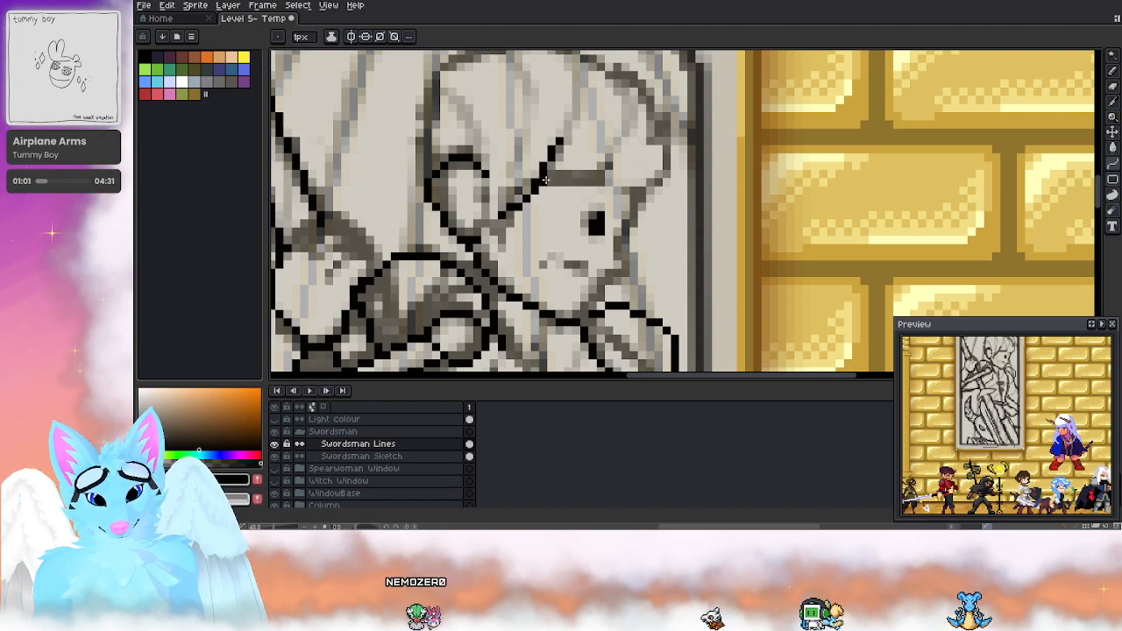
Step: Draw the near-black lower edge of the fringe across the forehead above the eye and up the front of the hair
mouse_move(550, 181)
left_mouse_down()
mouse_move(612, 166)
mouse_move(576, 182)
left_mouse_up()
key("ctrl+z")
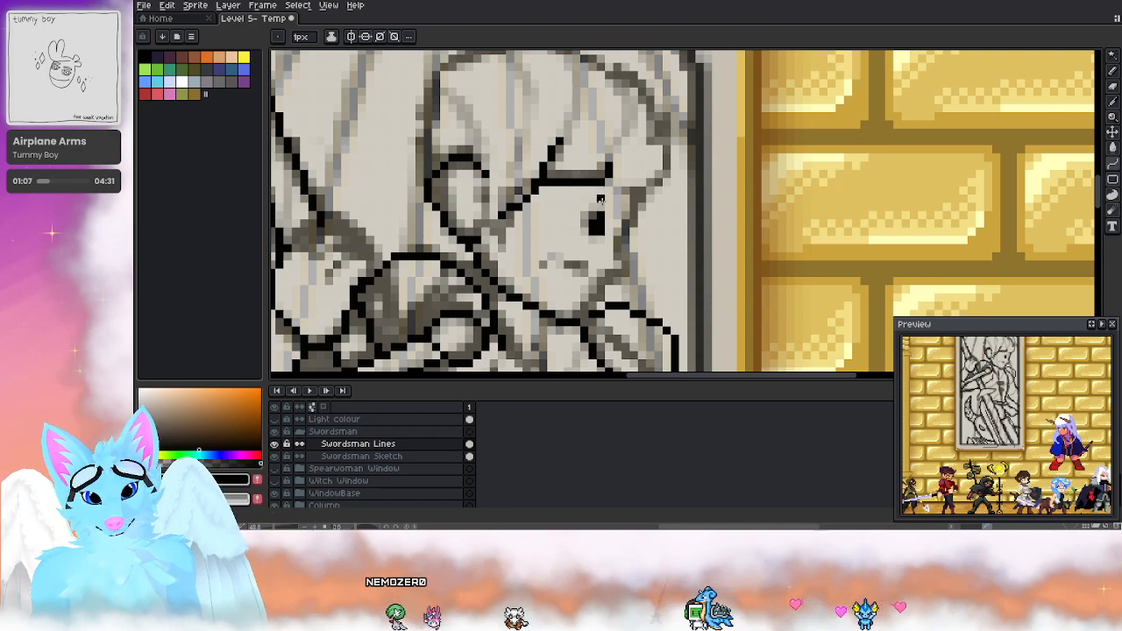
key("ctrl+z")
mouse_move(548, 189)
left_mouse_down()
mouse_move(579, 192)
mouse_move(611, 170)
left_mouse_up()
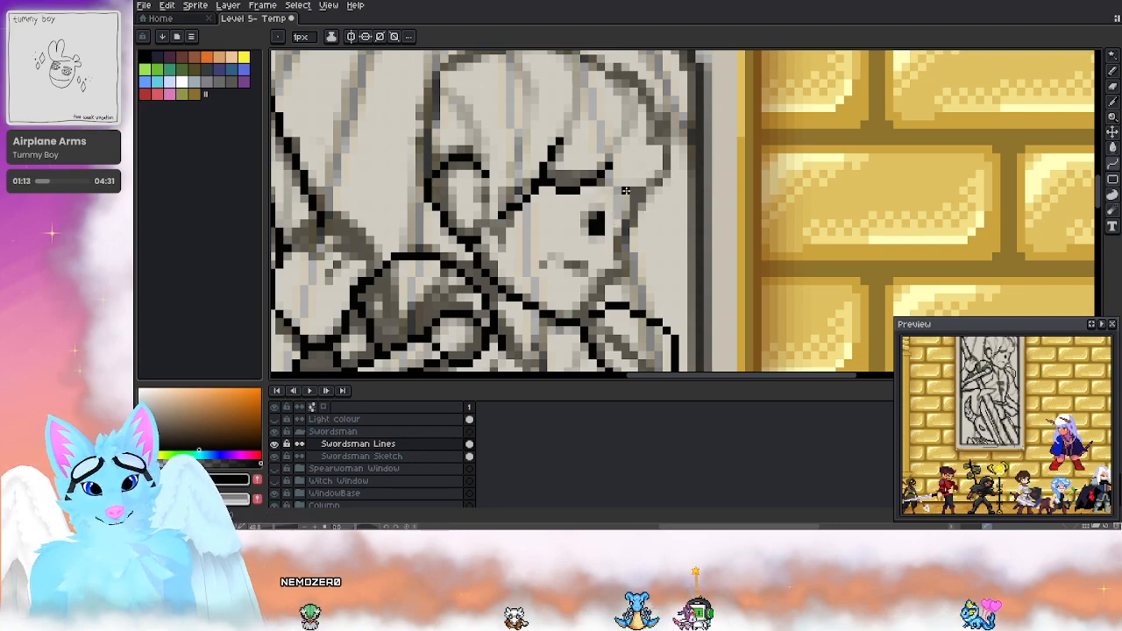
left_click_drag(602, 182, 626, 192)
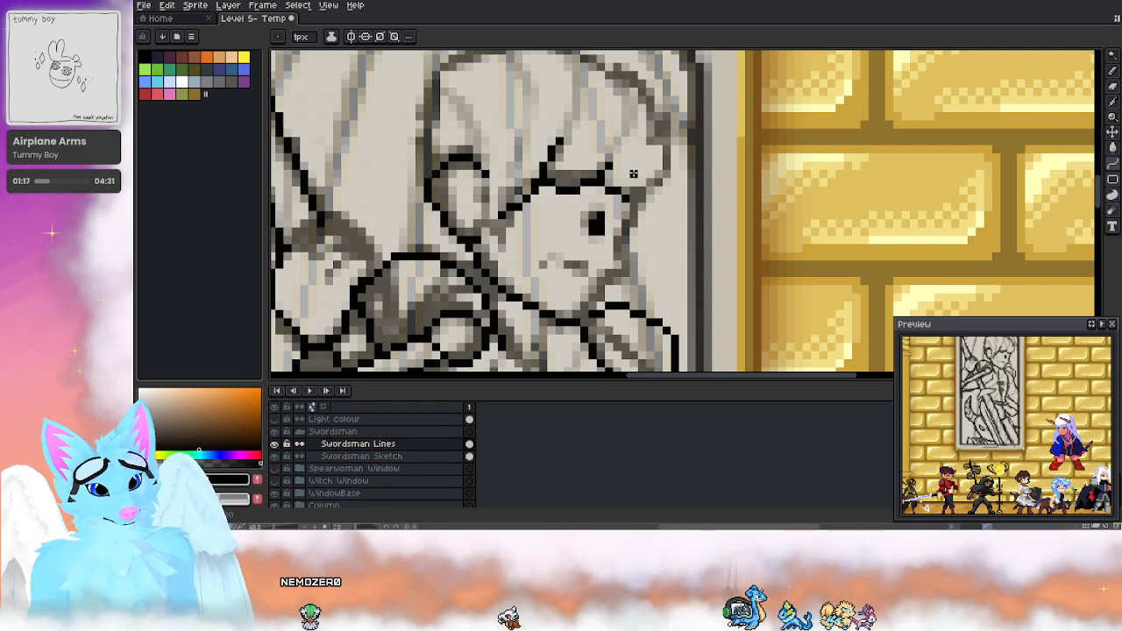
key("ctrl+z")
left_click_drag(609, 180, 674, 123)
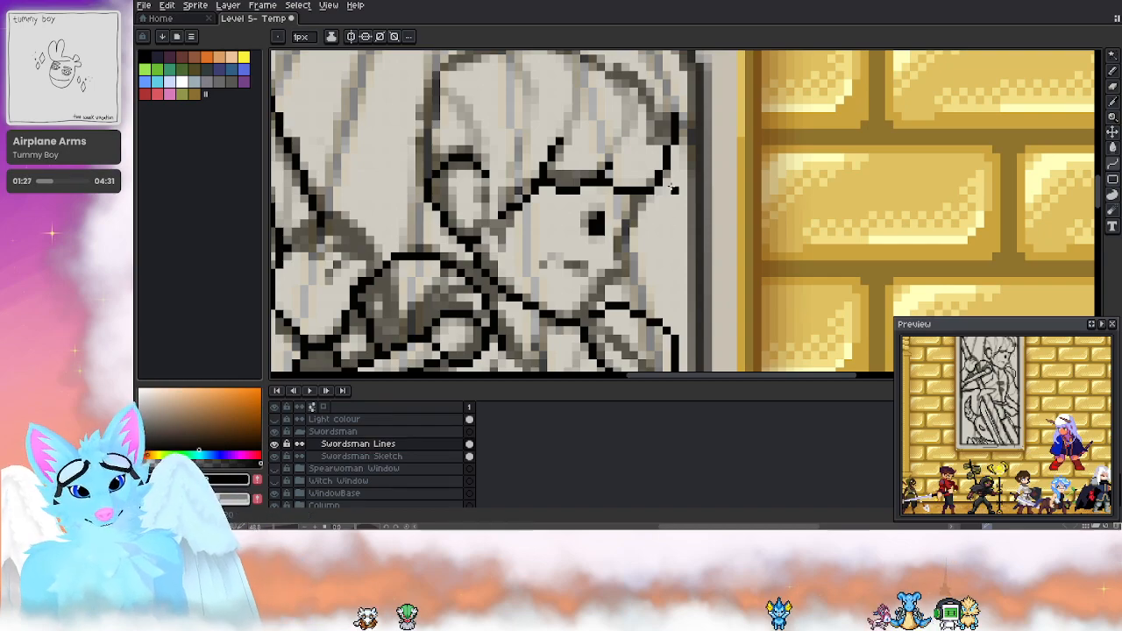
Step: Draw the near-black outline of the back of the hair from the ear up to the crown
scroll(675, 190, "up", 2)
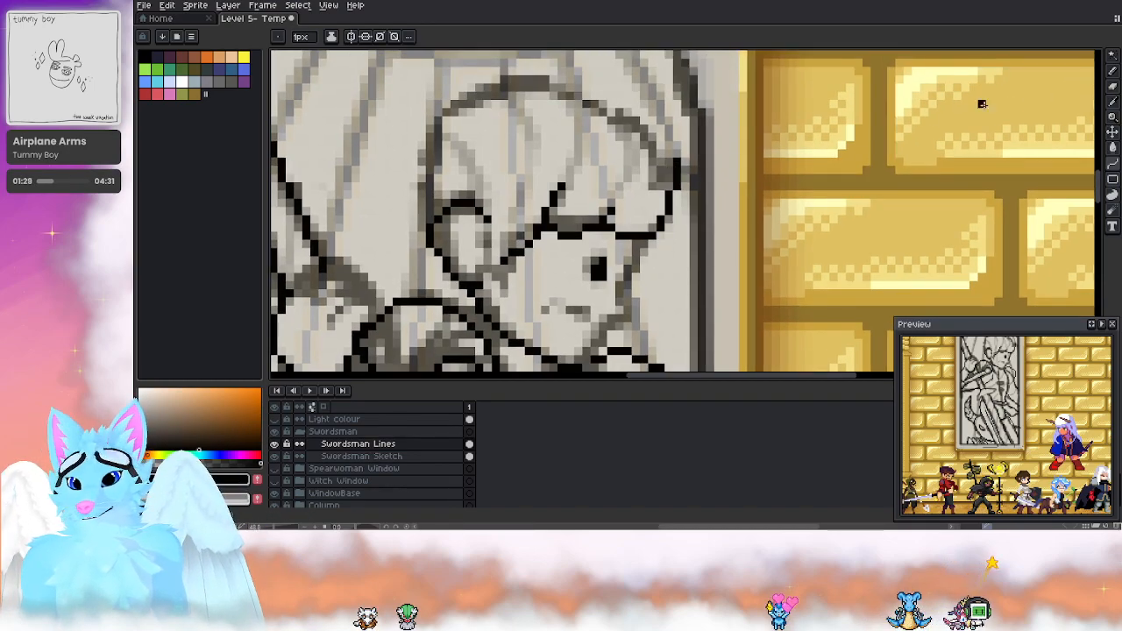
left_click_drag(408, 145, 504, 80)
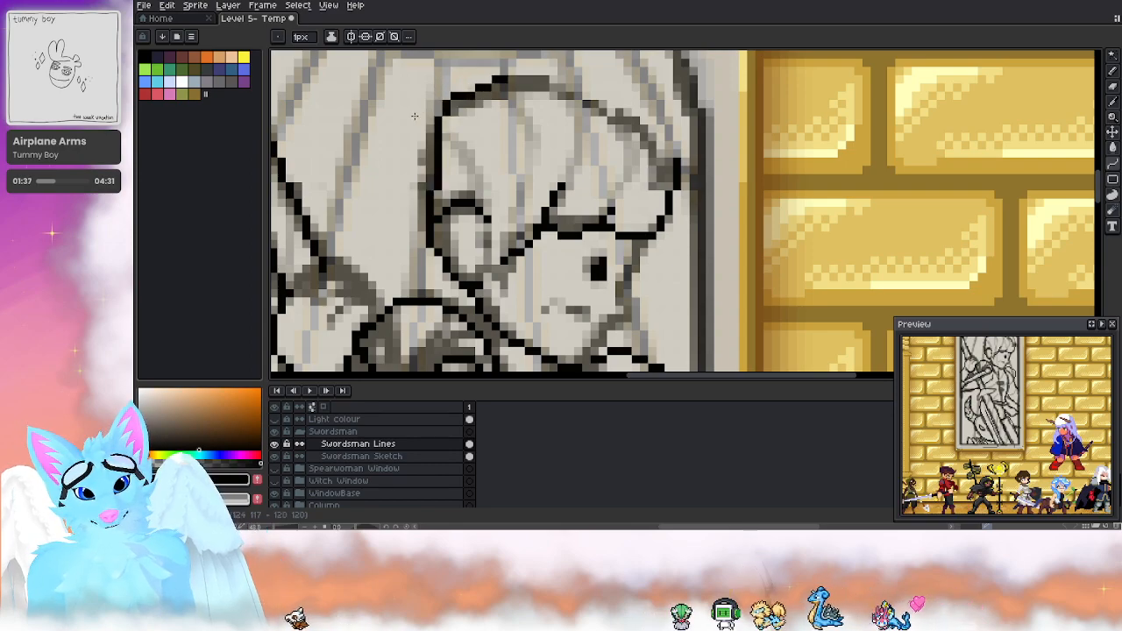
key("Escape")
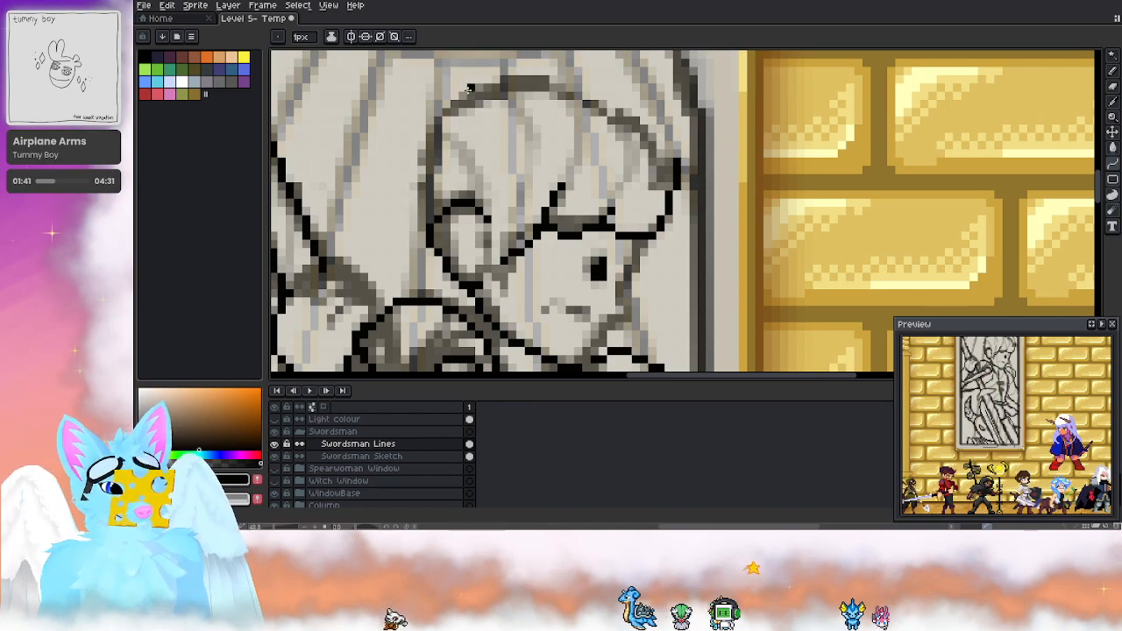
left_click_drag(479, 94, 430, 220)
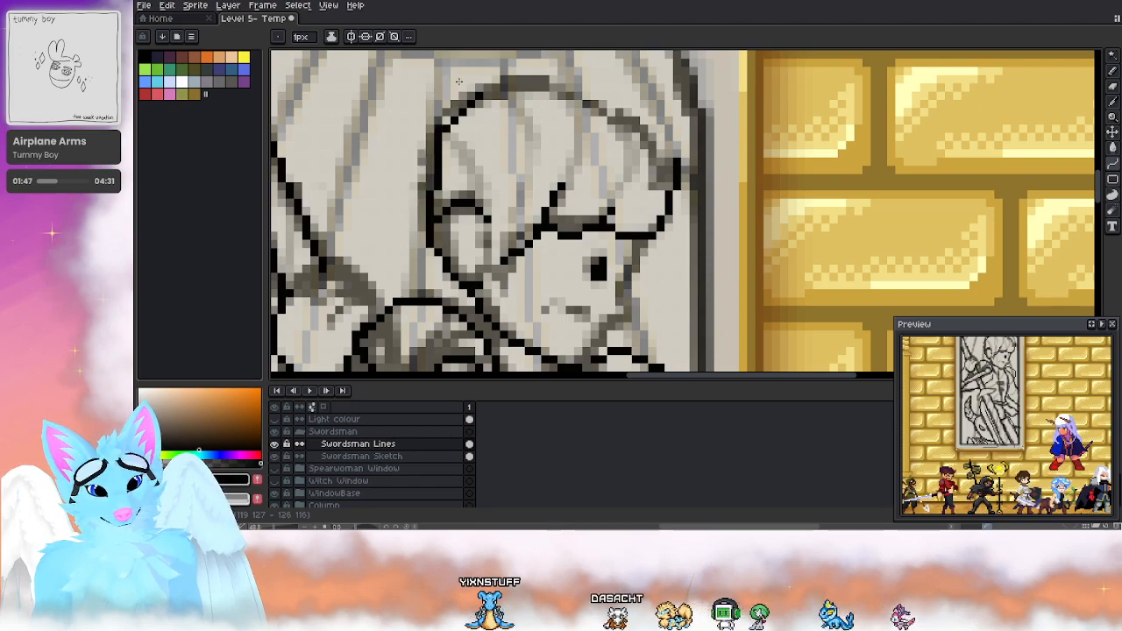
key("Escape")
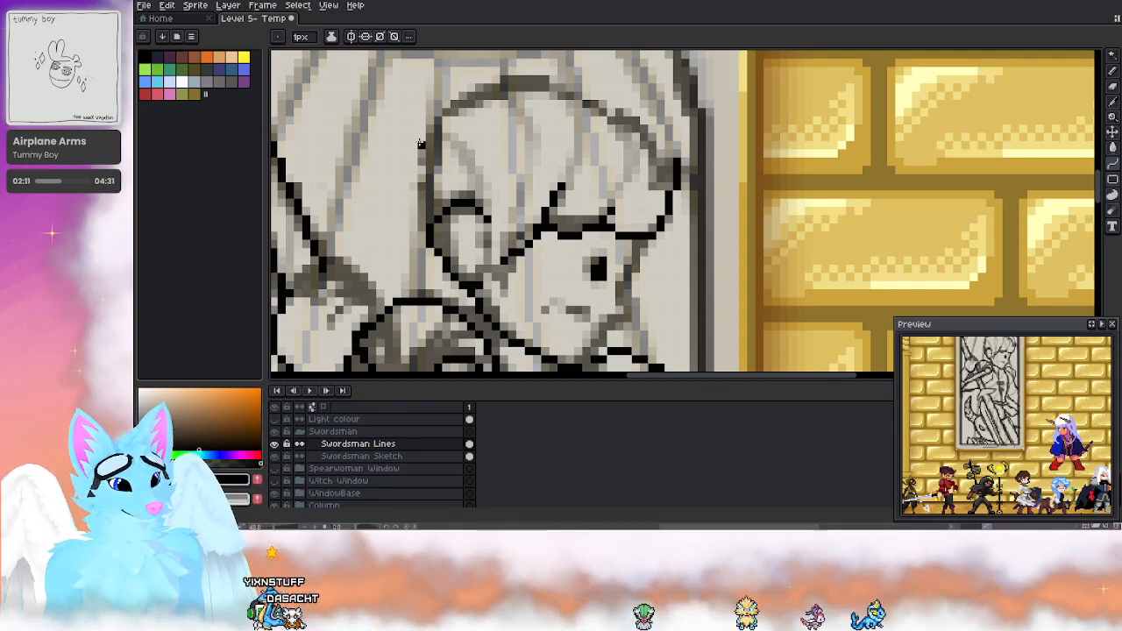
left_click_drag(602, 177, 654, 217)
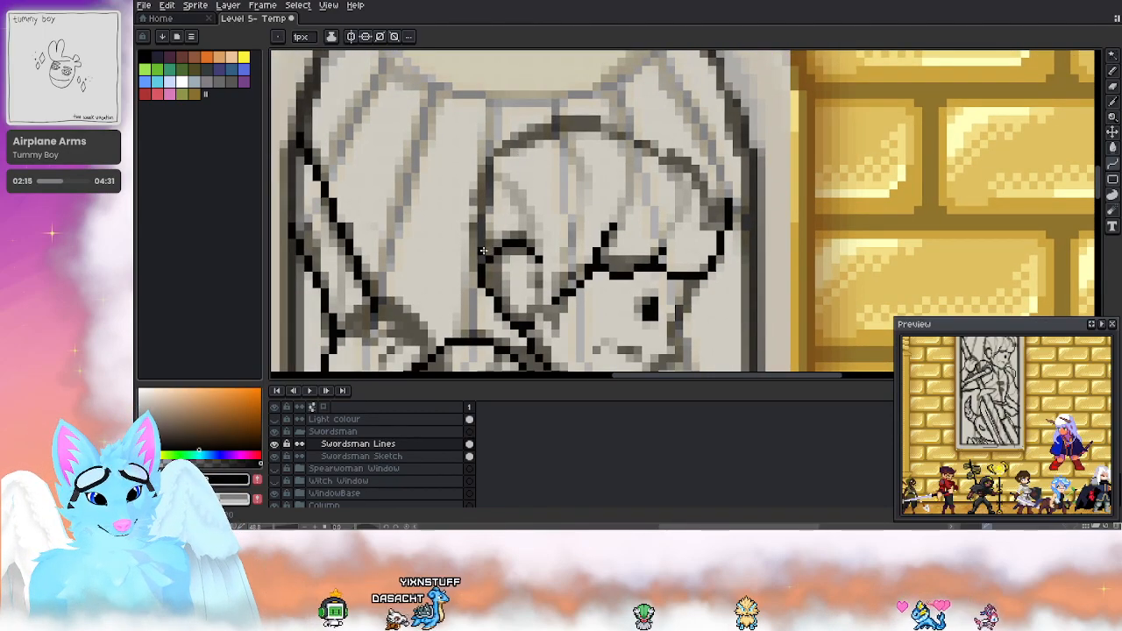
left_click_drag(491, 232, 506, 145)
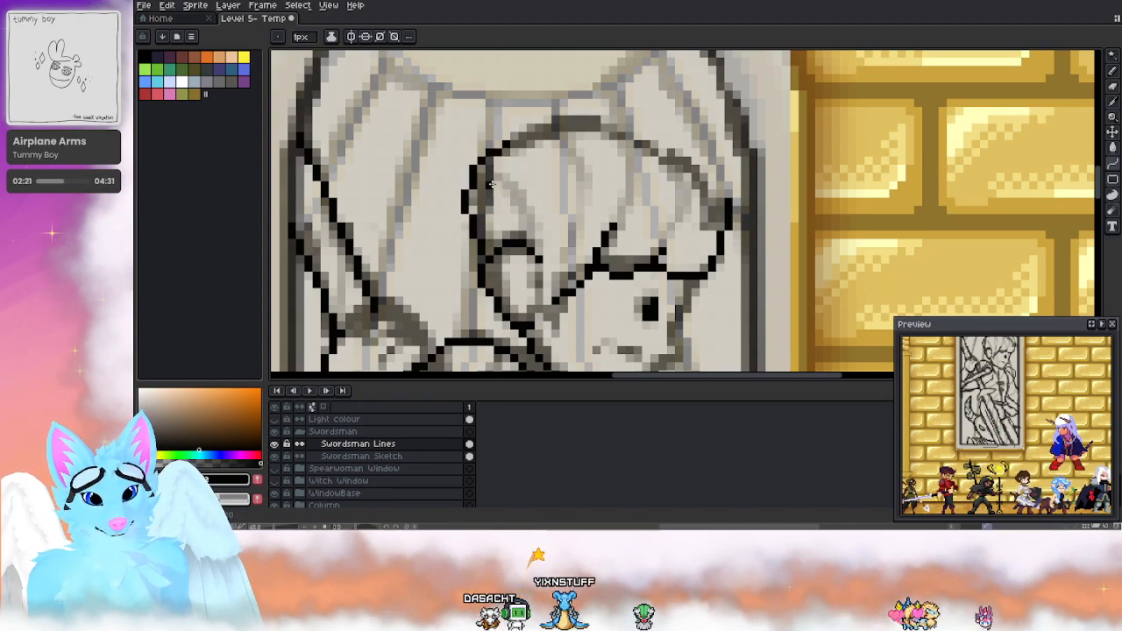
left_click_drag(545, 126, 687, 169)
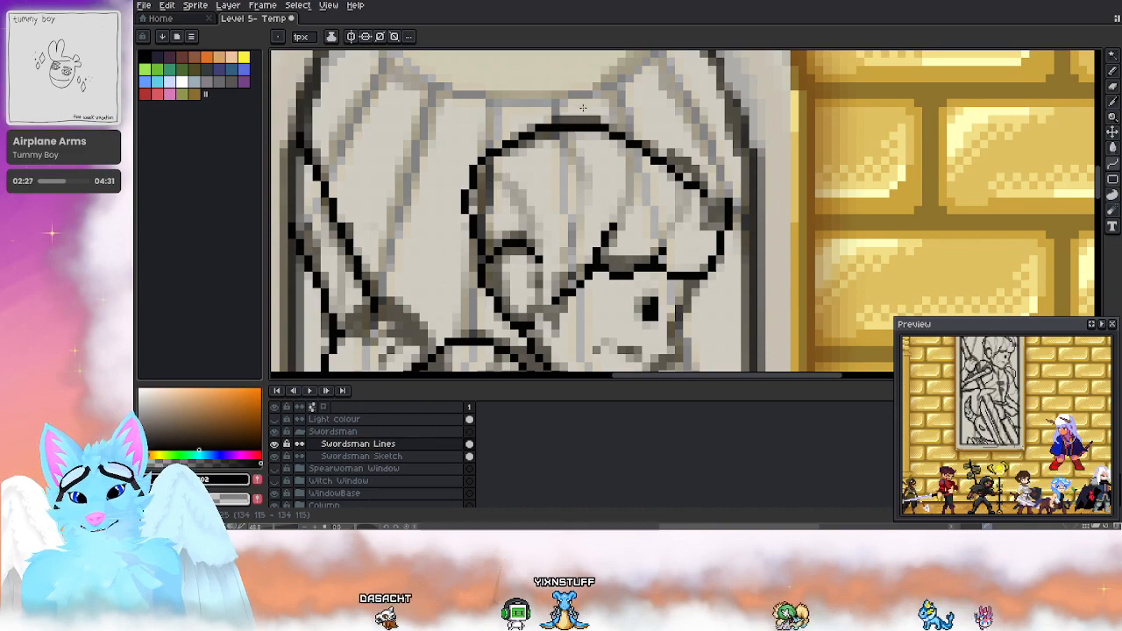
left_click(584, 108)
left_click(688, 128)
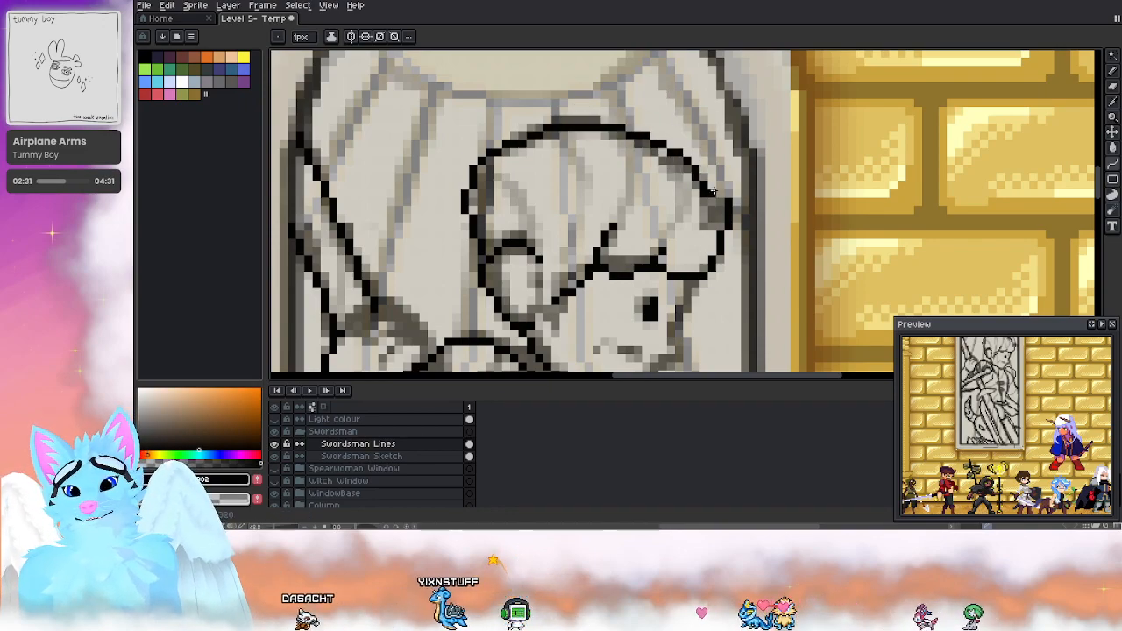
key("ctrl+z")
key("ctrl+z")
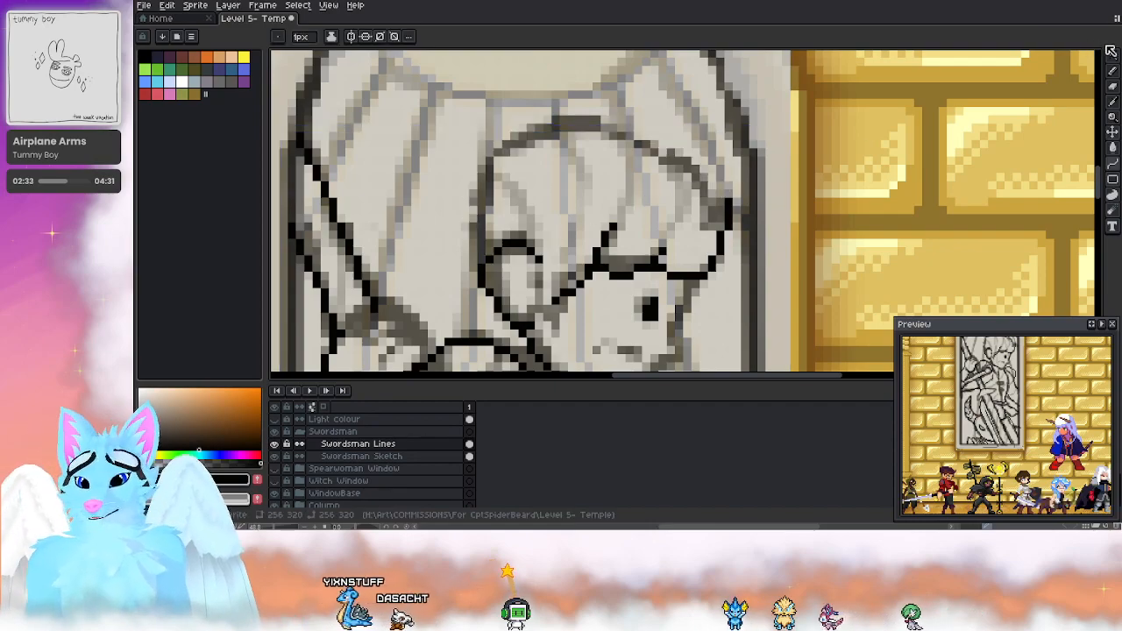
Step: Outline the back and crown of the swordsman's hair down to the fringe in 1px black lines, using Pencil and Curve, and clean the join
left_click(1111, 70)
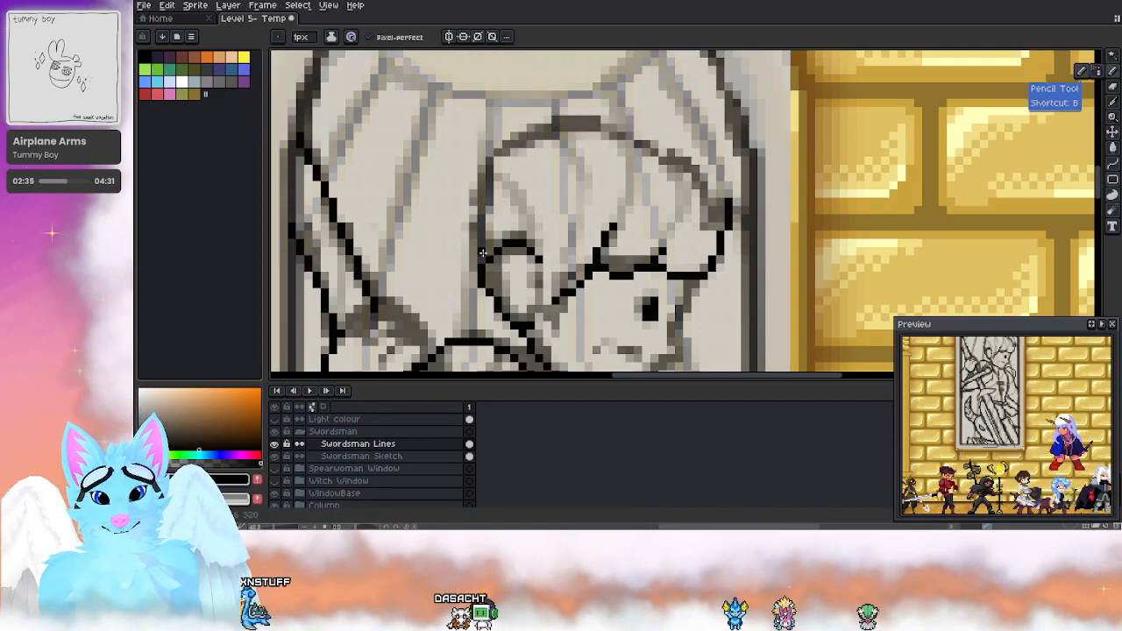
mouse_move(480, 246)
left_mouse_down()
mouse_move(475, 197)
mouse_move(496, 153)
mouse_move(536, 120)
mouse_move(597, 121)
left_mouse_up()
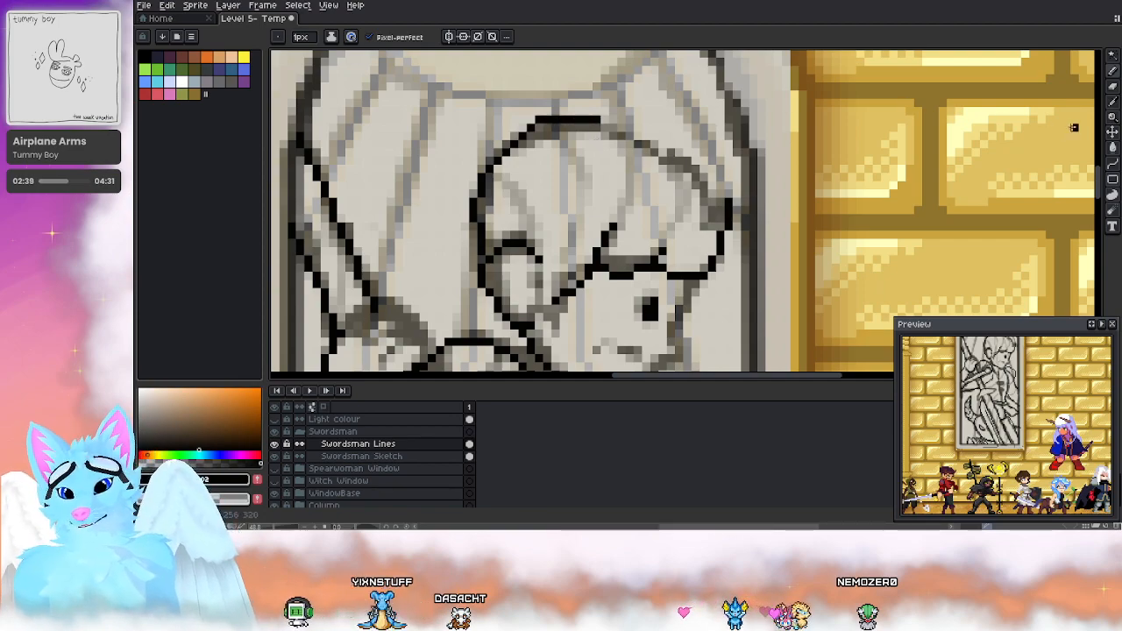
left_click(1113, 164)
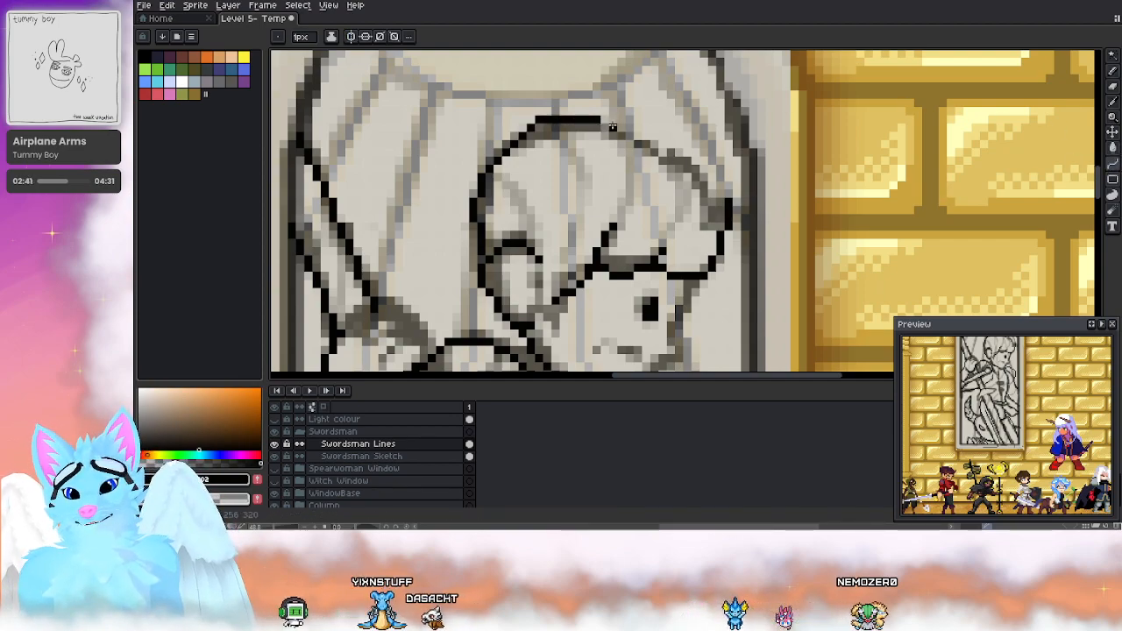
key("Escape")
mouse_move(605, 121)
left_mouse_down()
mouse_move(715, 213)
mouse_move(684, 140)
mouse_move(693, 149)
left_mouse_up()
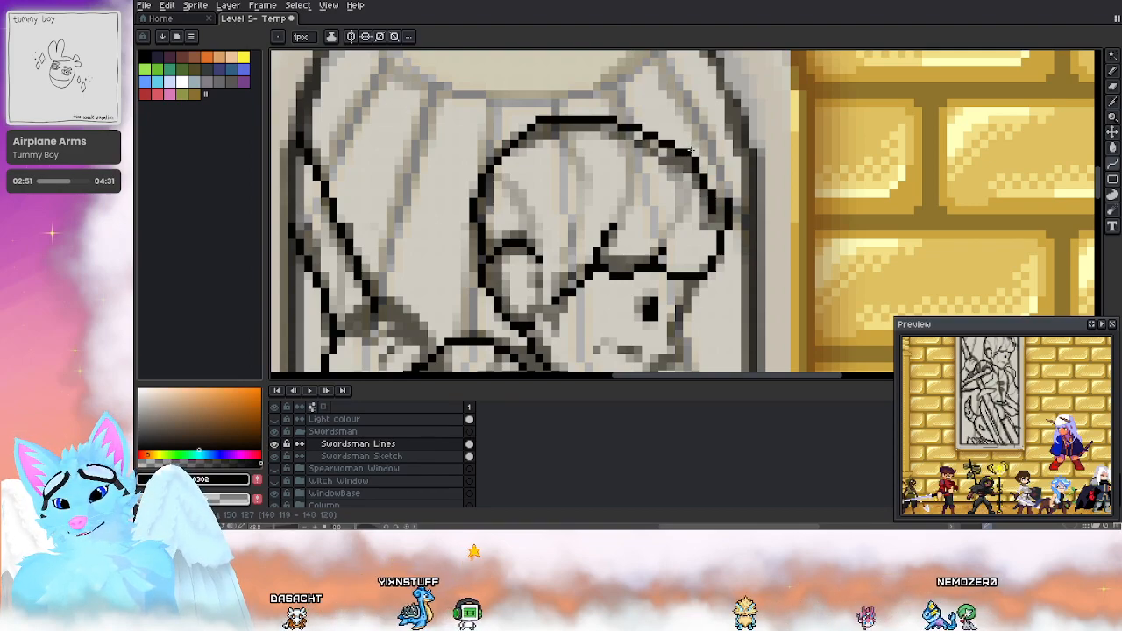
left_click(692, 148)
left_click(1111, 101)
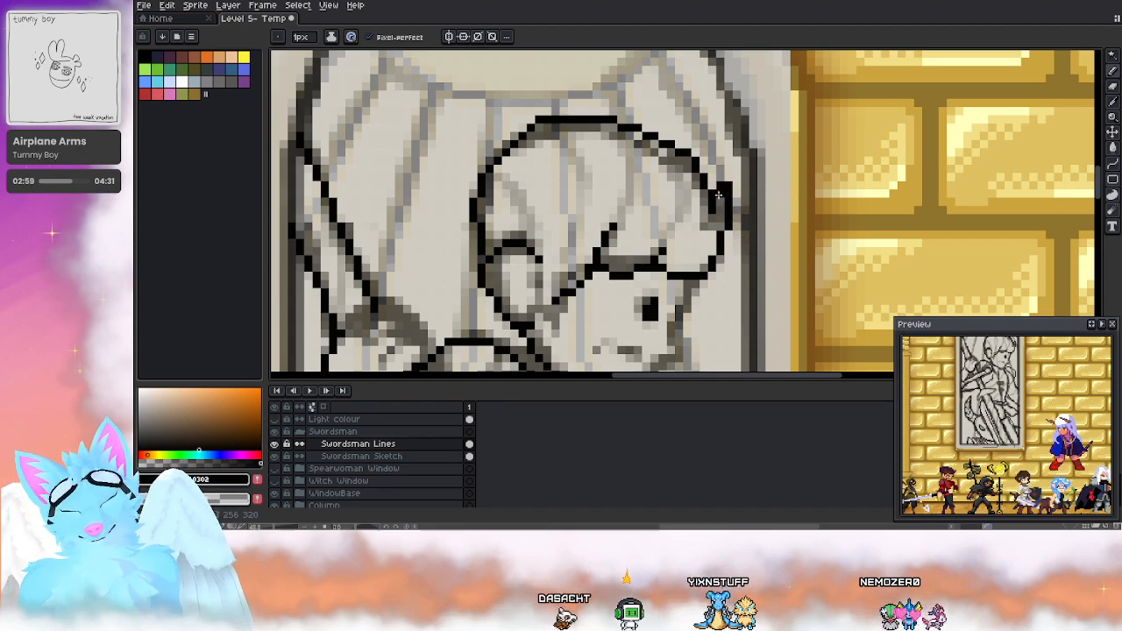
key("e")
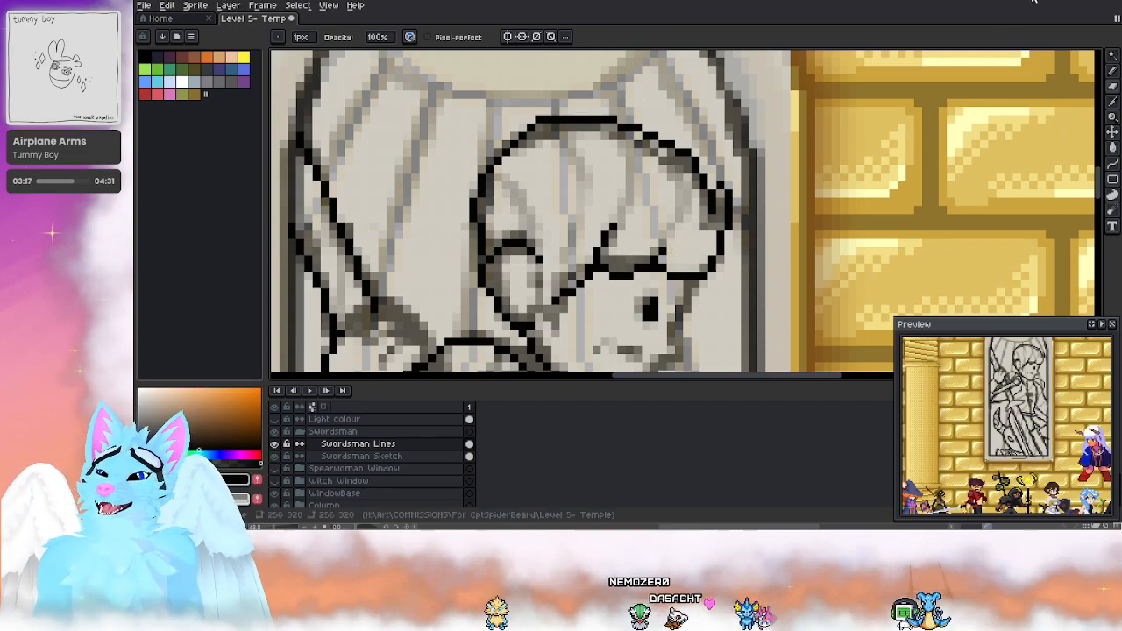
Step: Pencil the front profile of the swordsman's face from the fringe past the nose to the chin, joining it to the jawline
left_click(1114, 77)
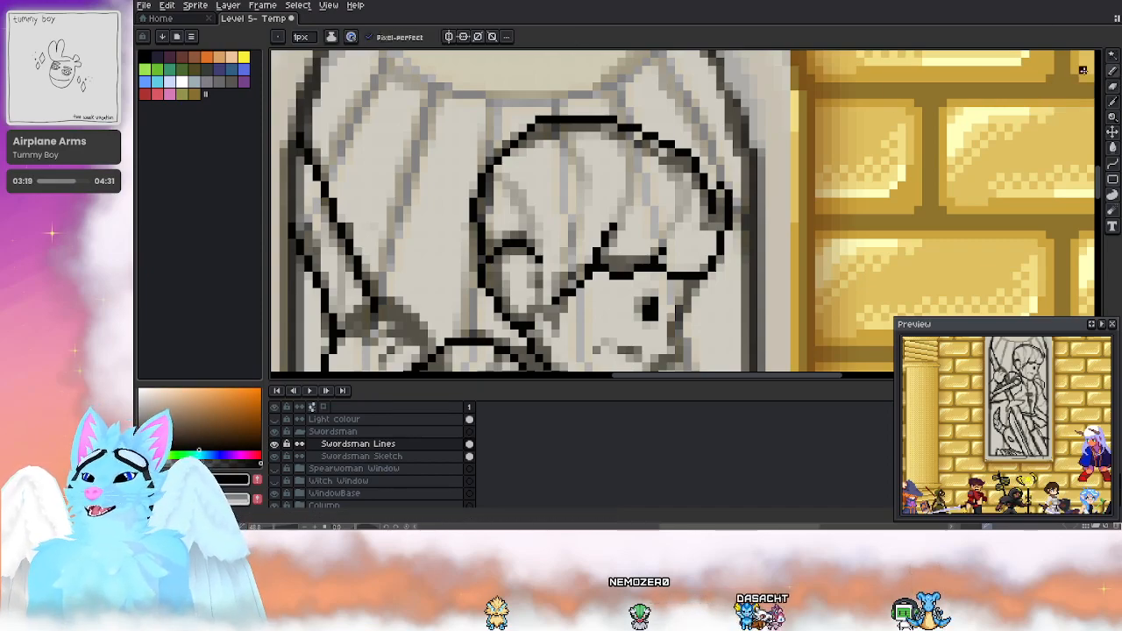
left_click(1112, 71)
left_click(1087, 71)
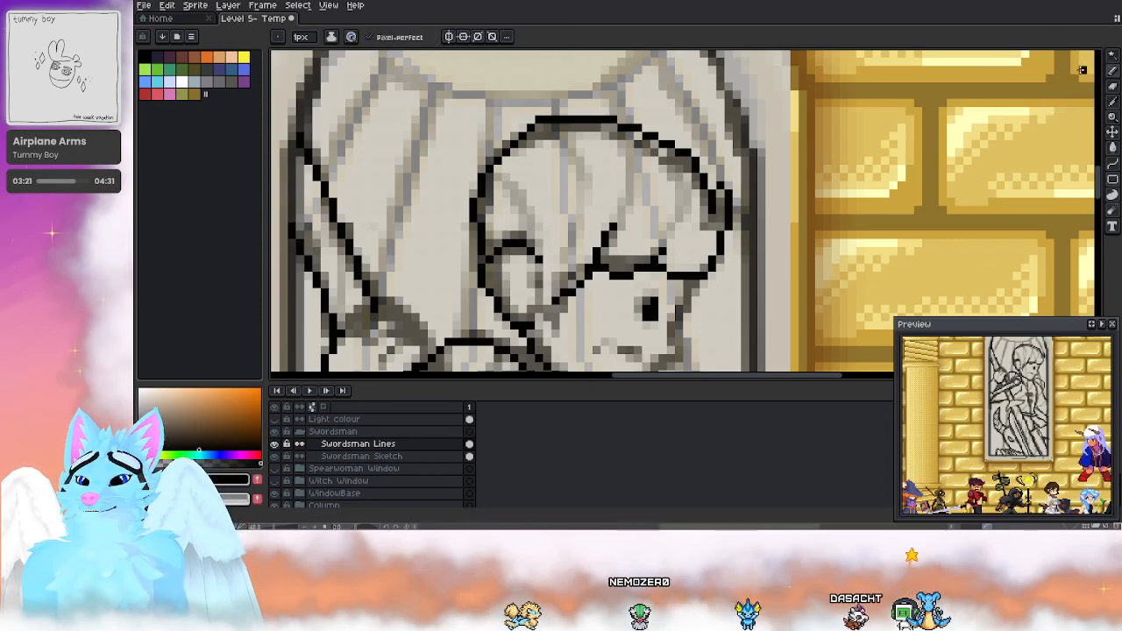
left_click_drag(626, 232, 637, 157)
mouse_move(573, 209)
left_mouse_down()
mouse_move(568, 168)
mouse_move(610, 180)
mouse_move(616, 145)
left_mouse_up()
left_click_drag(720, 129, 693, 174)
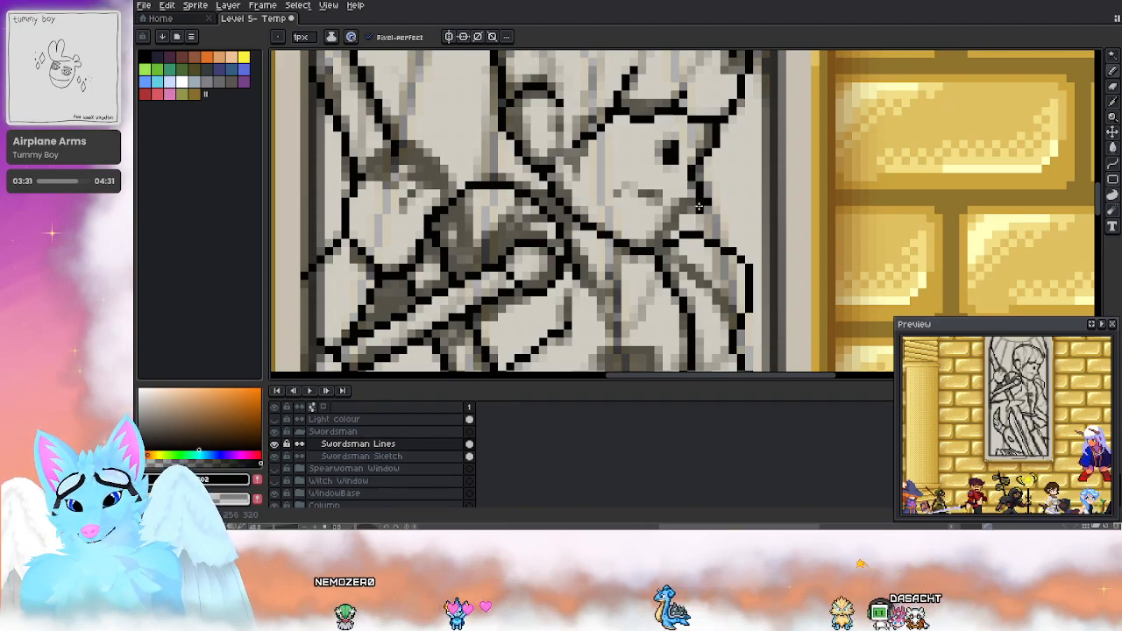
key("e")
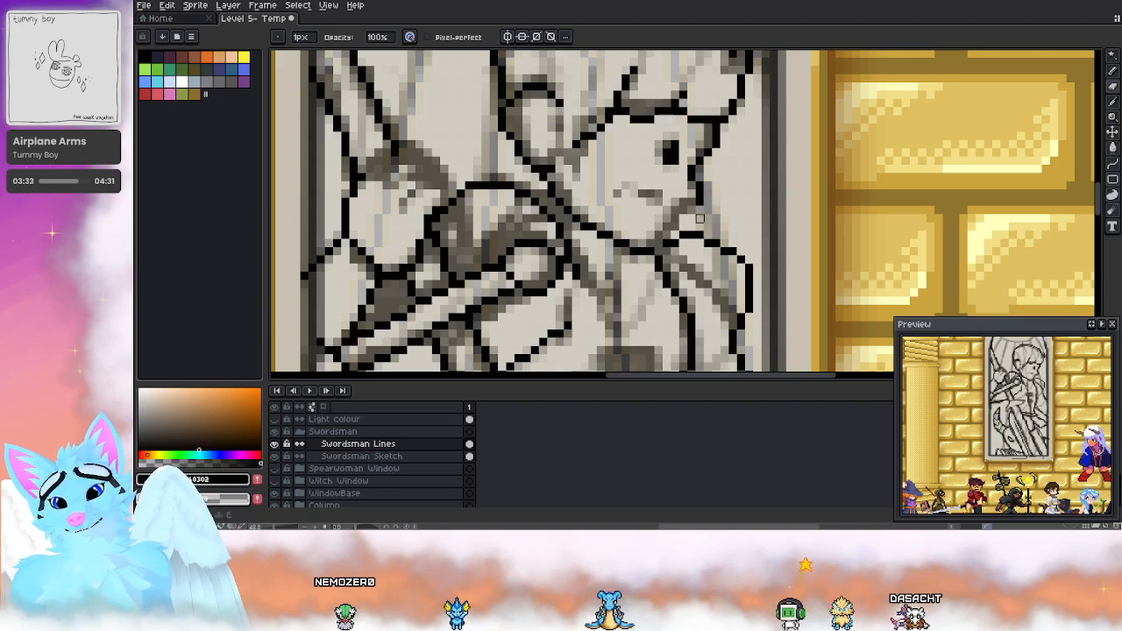
key("b")
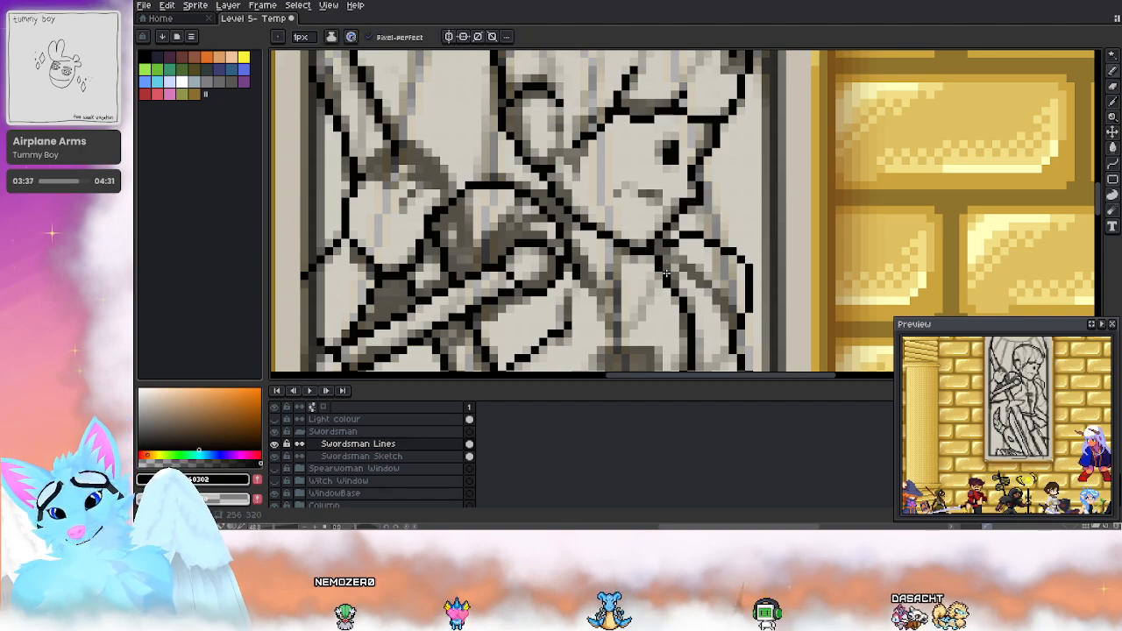
key("ctrl+z")
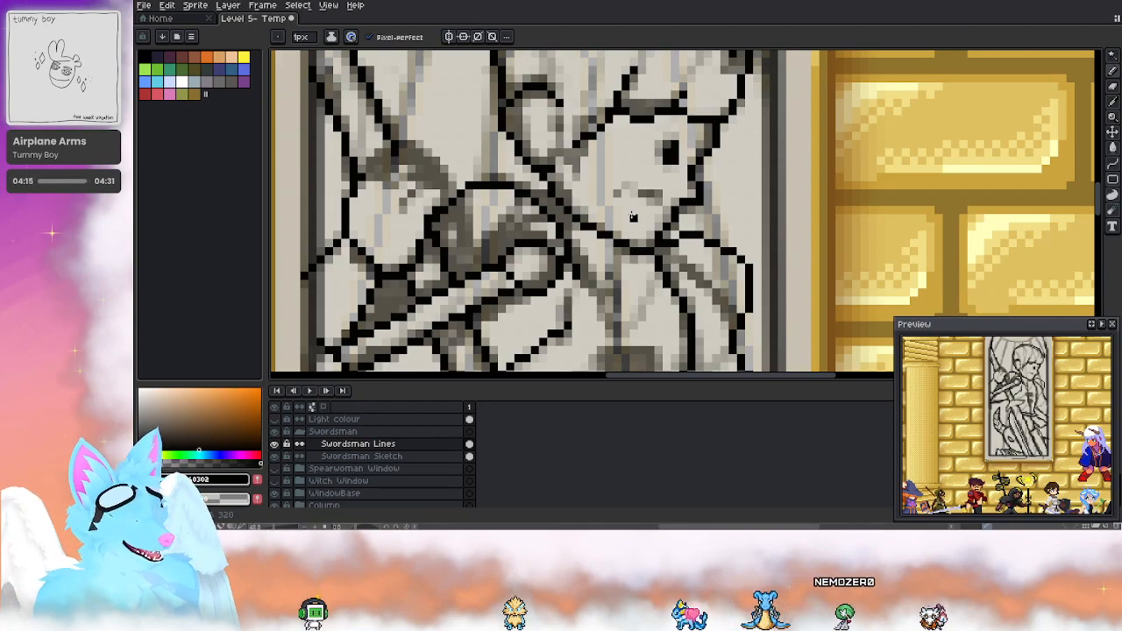
Step: Examine the swordsman line art across the window panel, briefly hiding the Swordsman Sketch layer to check the lines alone
left_click_drag(650, 140, 709, 80)
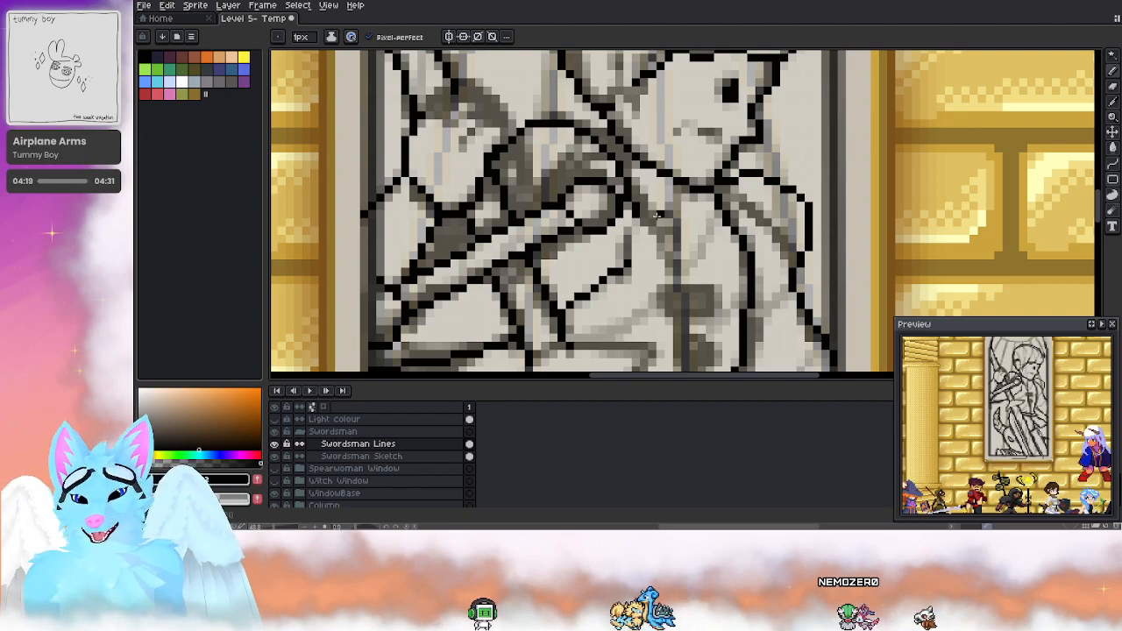
scroll(652, 218, "down", 2)
left_click_drag(654, 220, 611, 217)
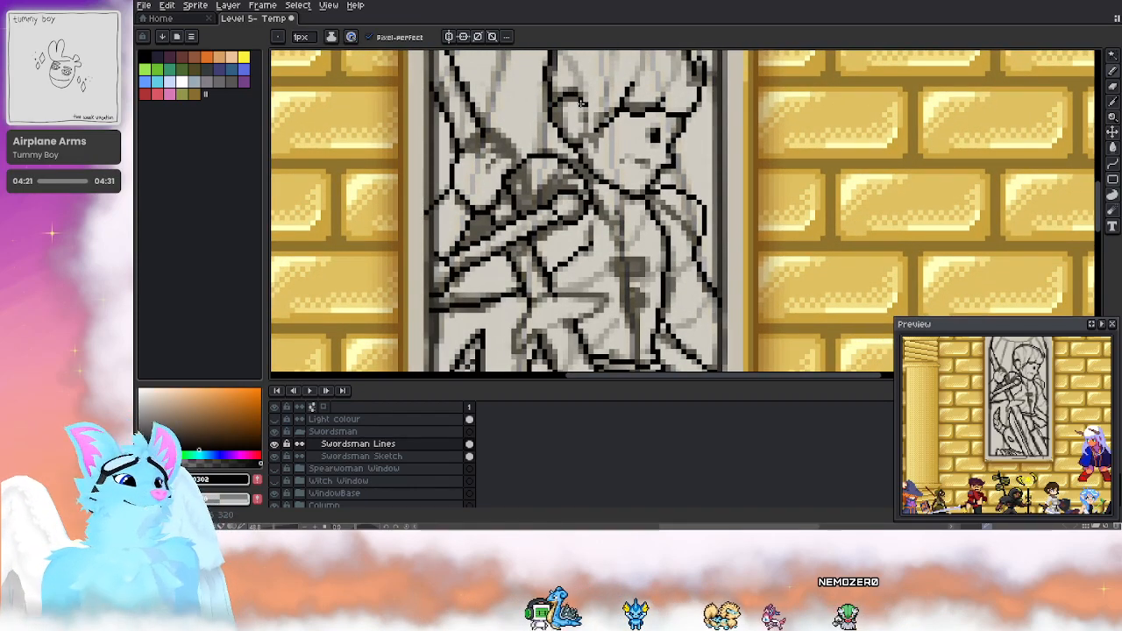
mouse_move(620, 323)
left_mouse_down()
mouse_move(611, 231)
mouse_move(631, 255)
left_mouse_up()
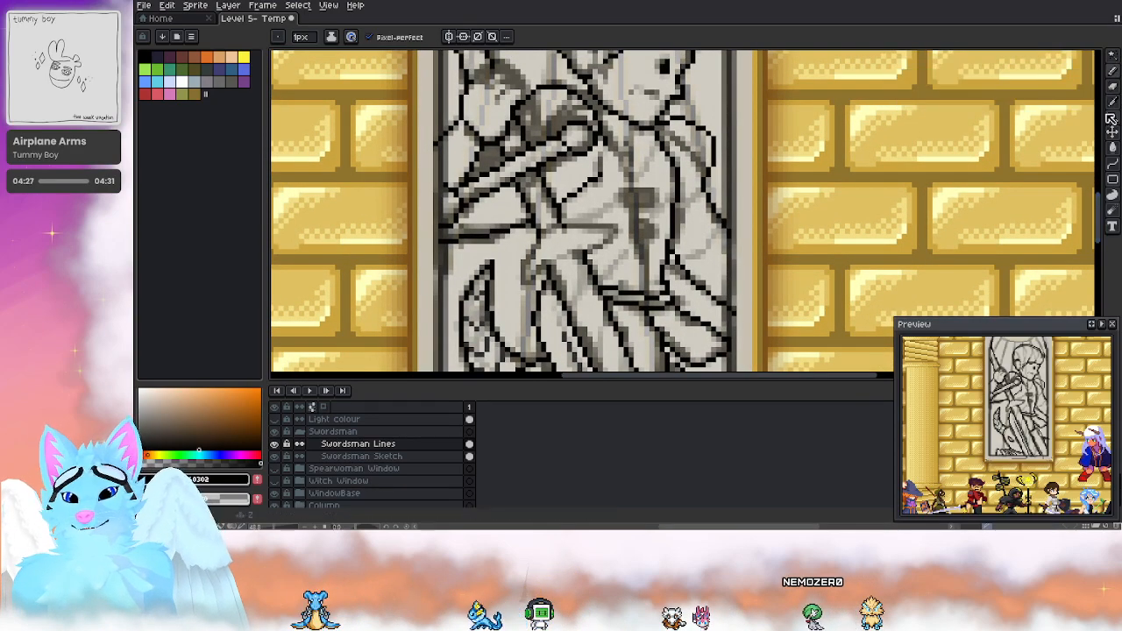
left_click_drag(641, 239, 661, 285)
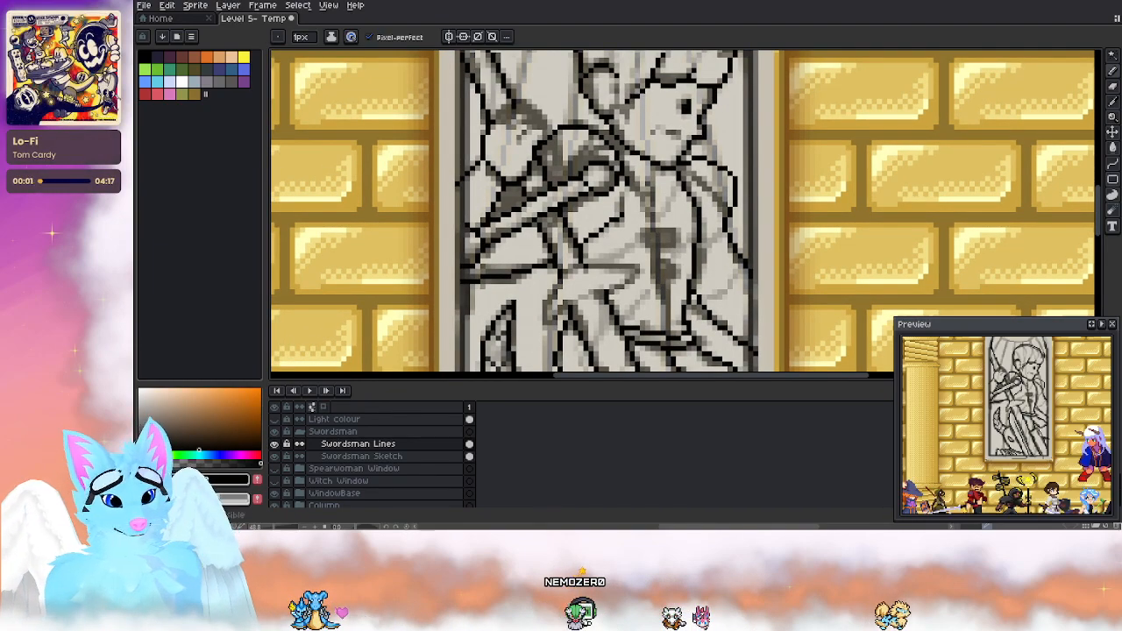
left_click(277, 457)
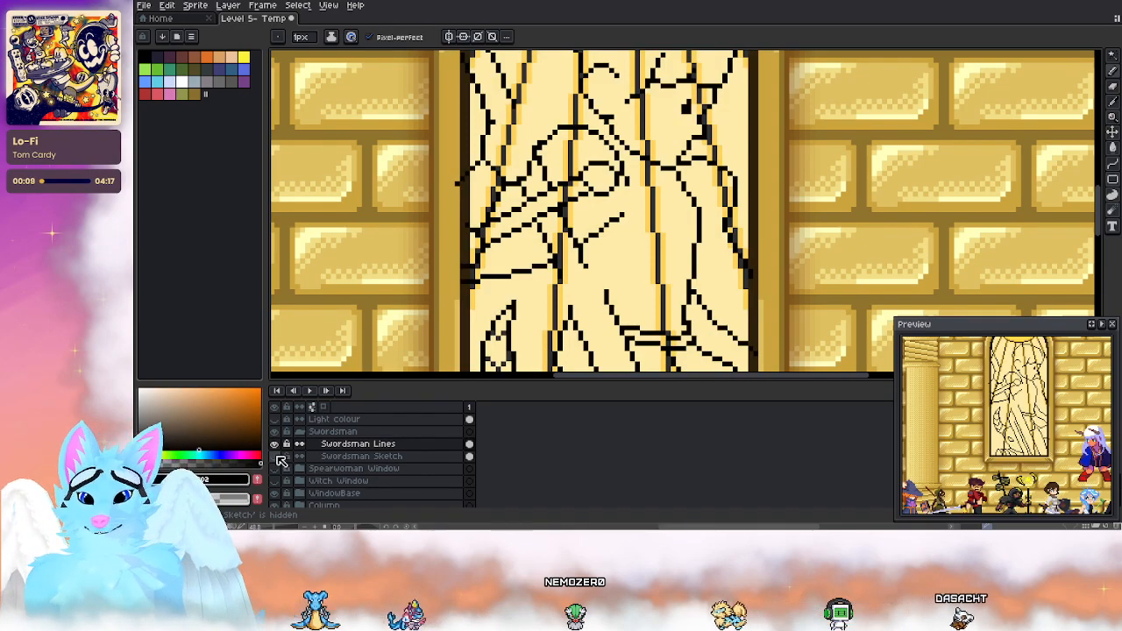
left_click(278, 456)
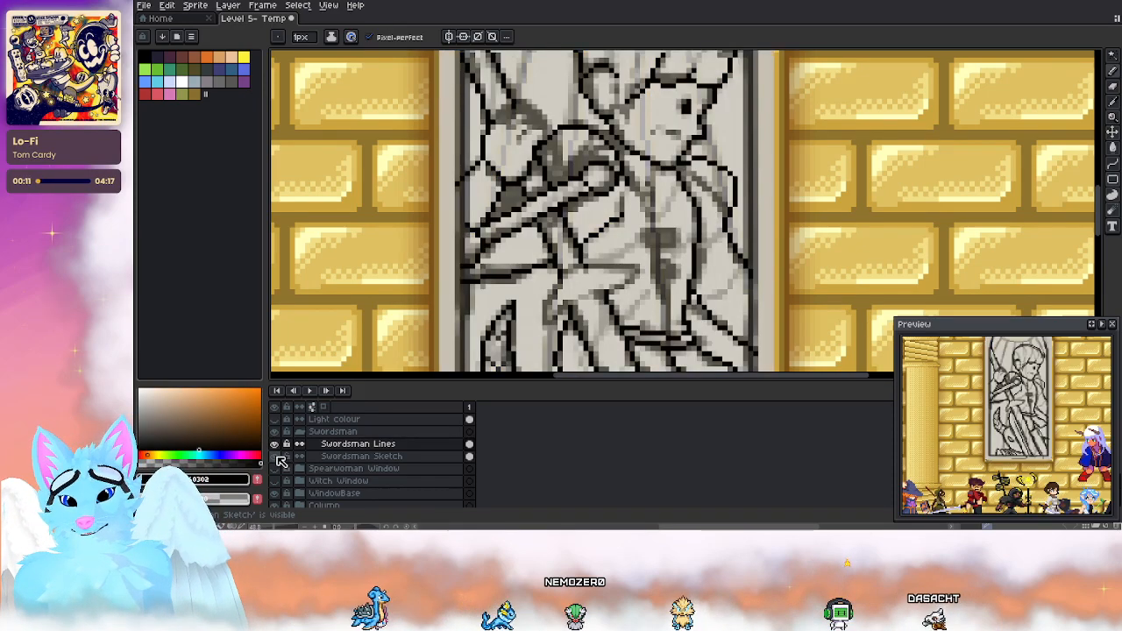
scroll(589, 202, "down", 3)
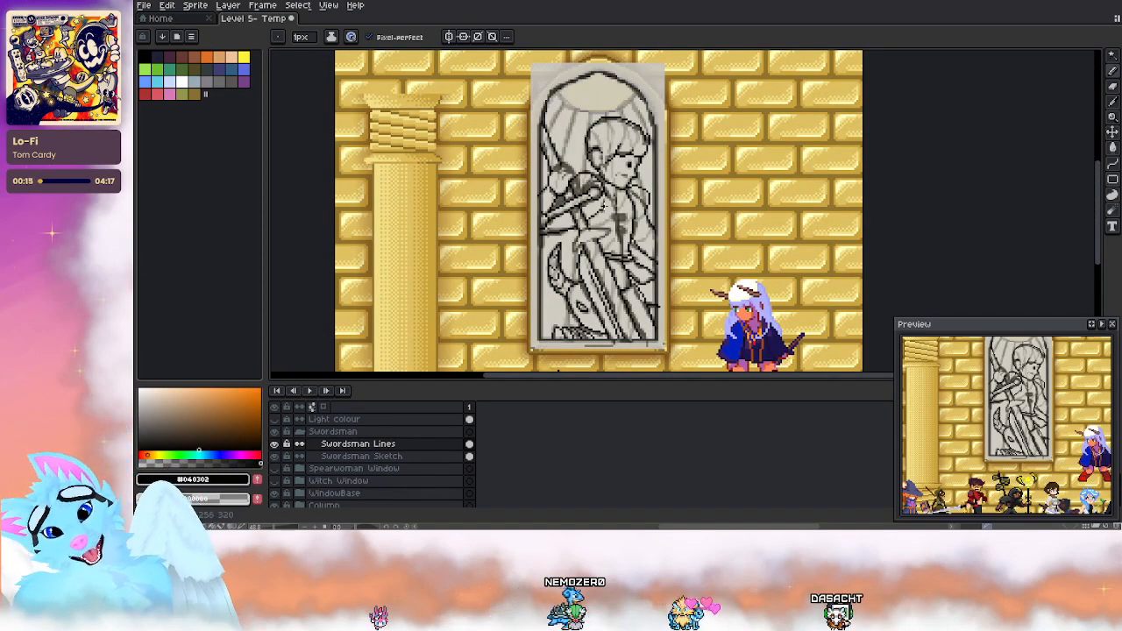
scroll(614, 112, "up", 2)
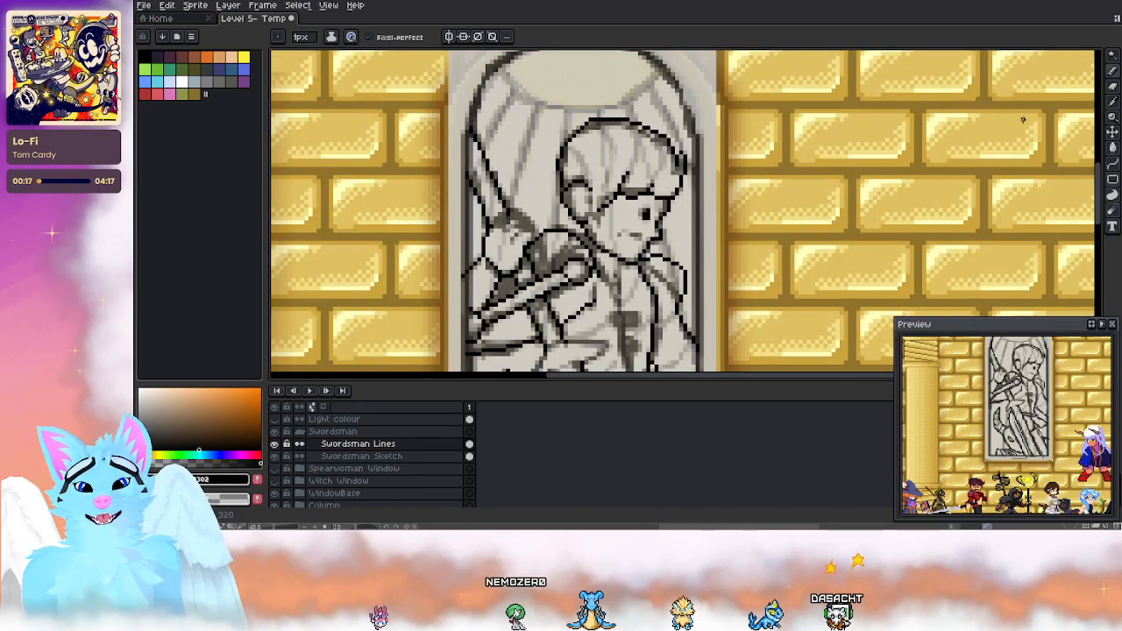
left_click_drag(566, 243, 573, 208)
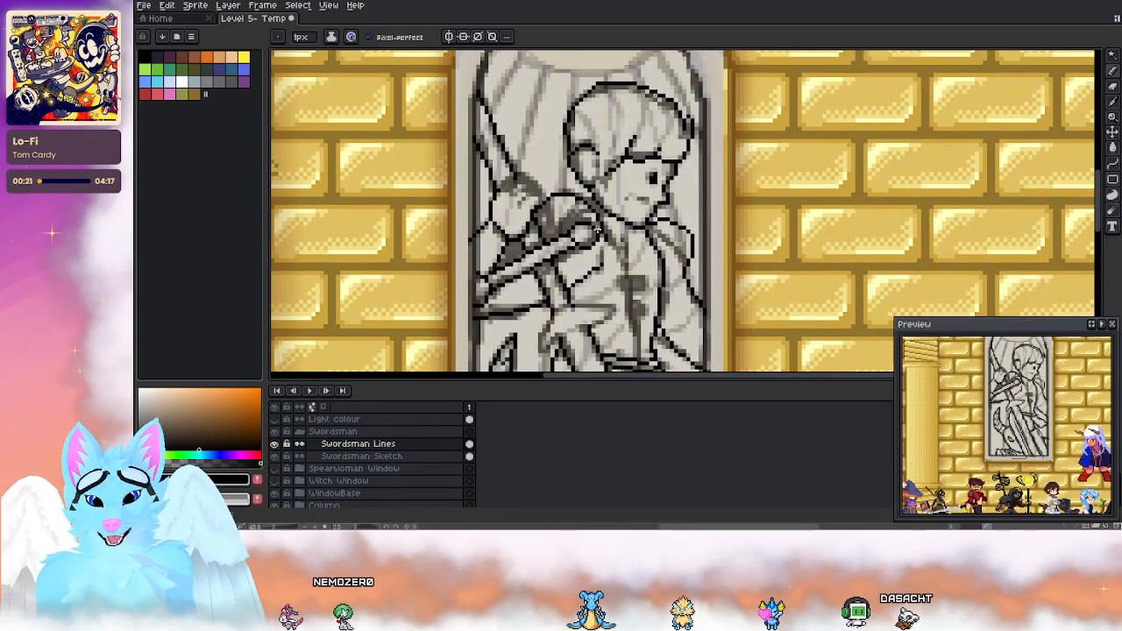
scroll(628, 189, "up", 1)
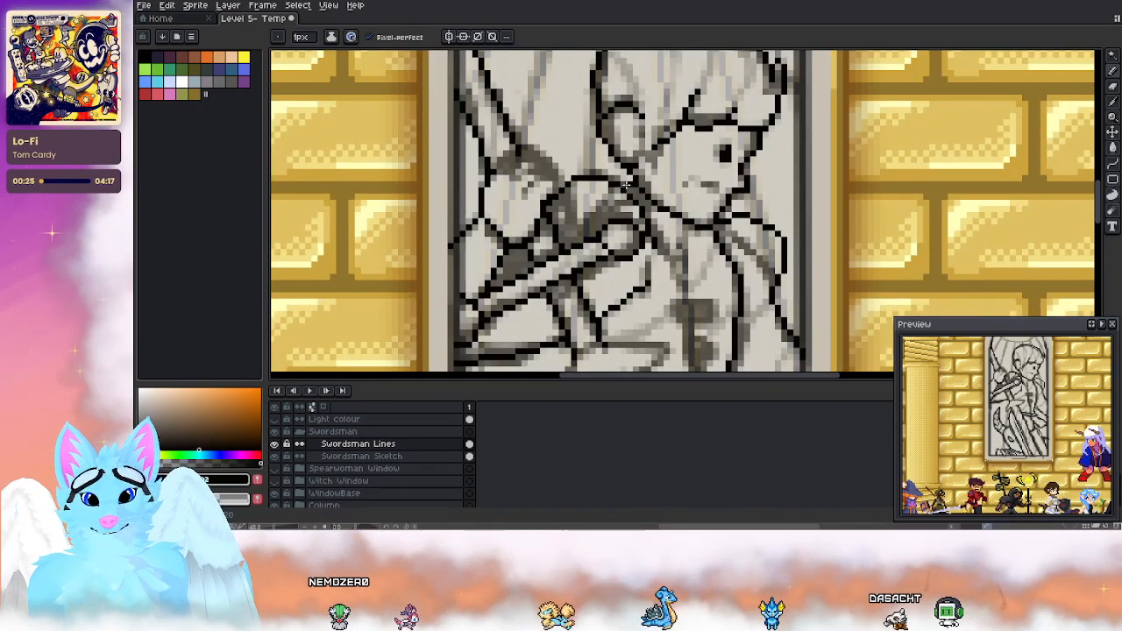
Step: Draw the front seam of the swordsman's tunic from the collar down to the belt with the 1px Curve tool
left_click_drag(628, 185, 588, 178)
left_click(1112, 197)
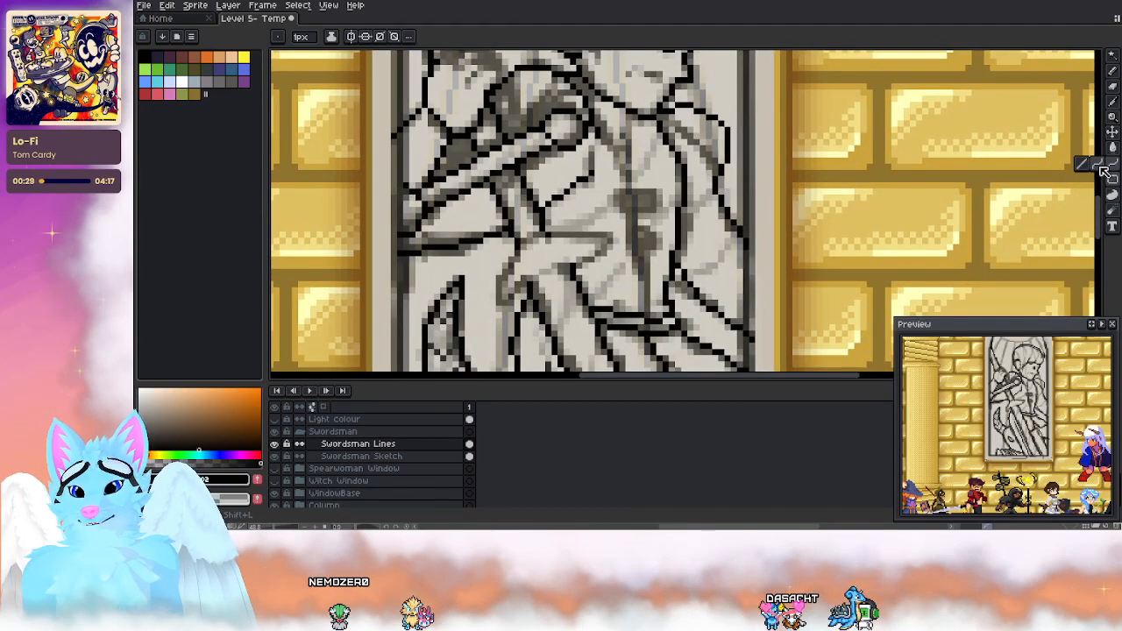
left_click_drag(651, 279, 626, 134)
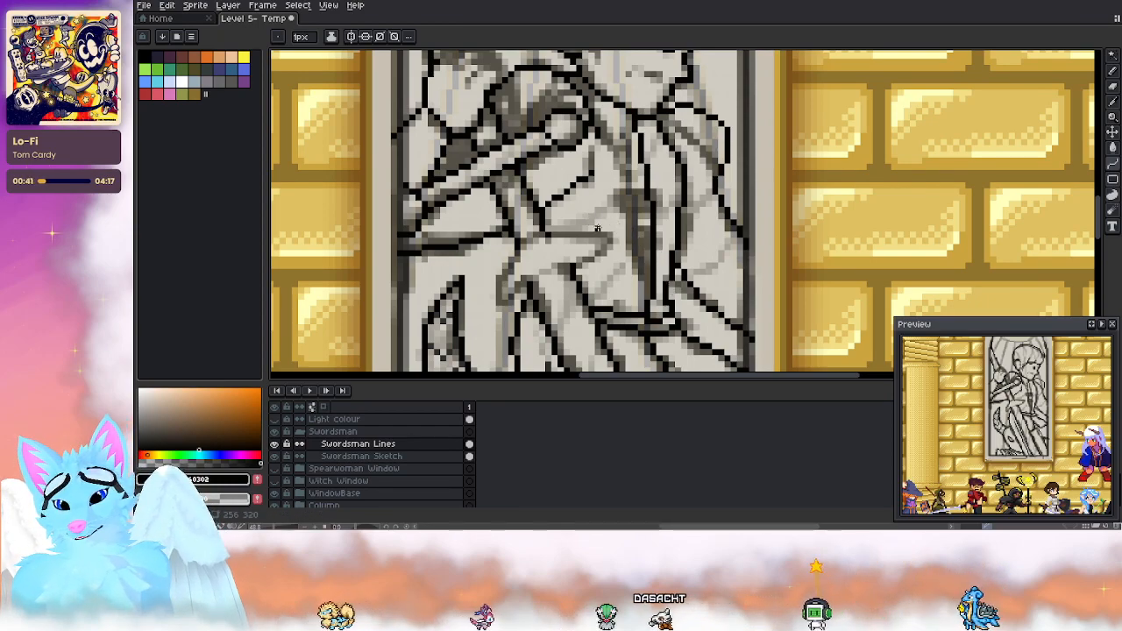
left_click(1112, 71)
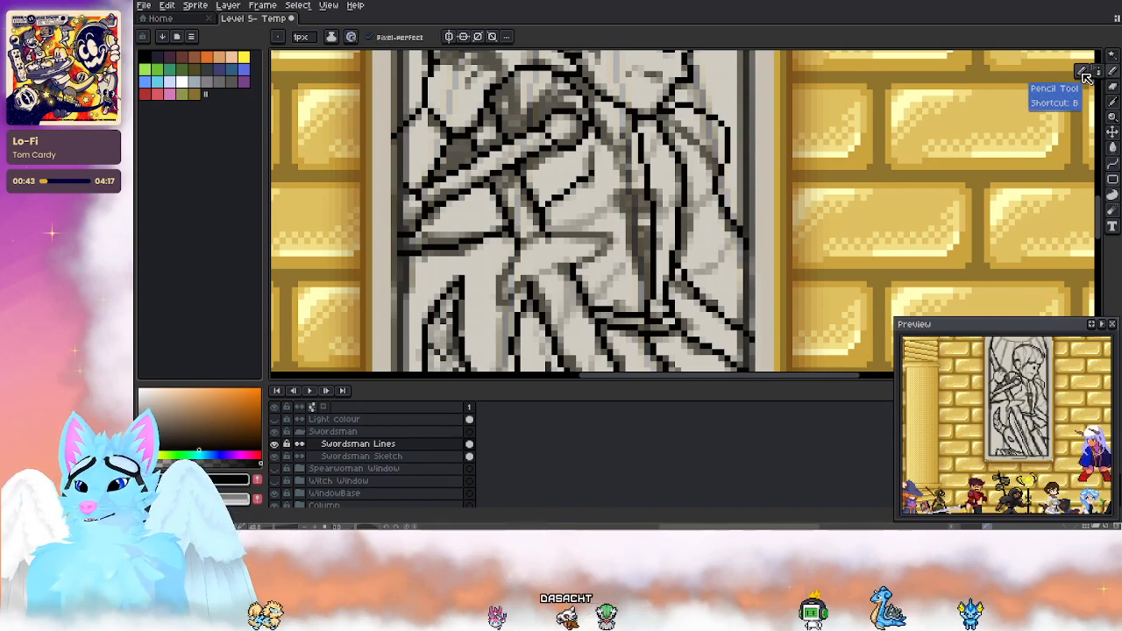
left_click(1110, 164)
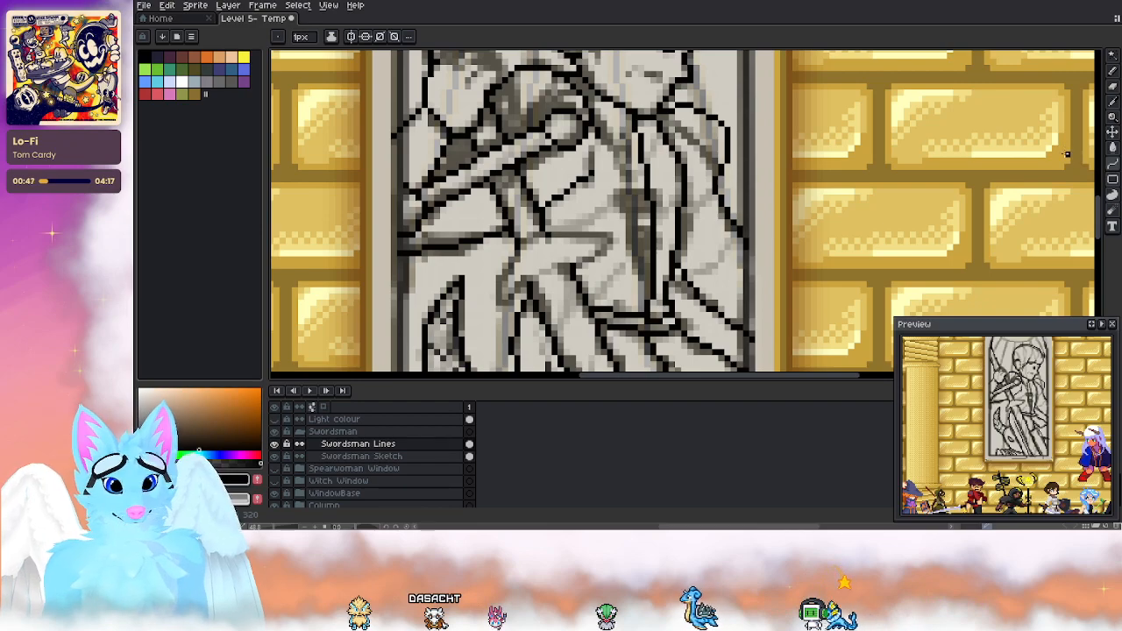
left_click_drag(624, 301, 643, 169)
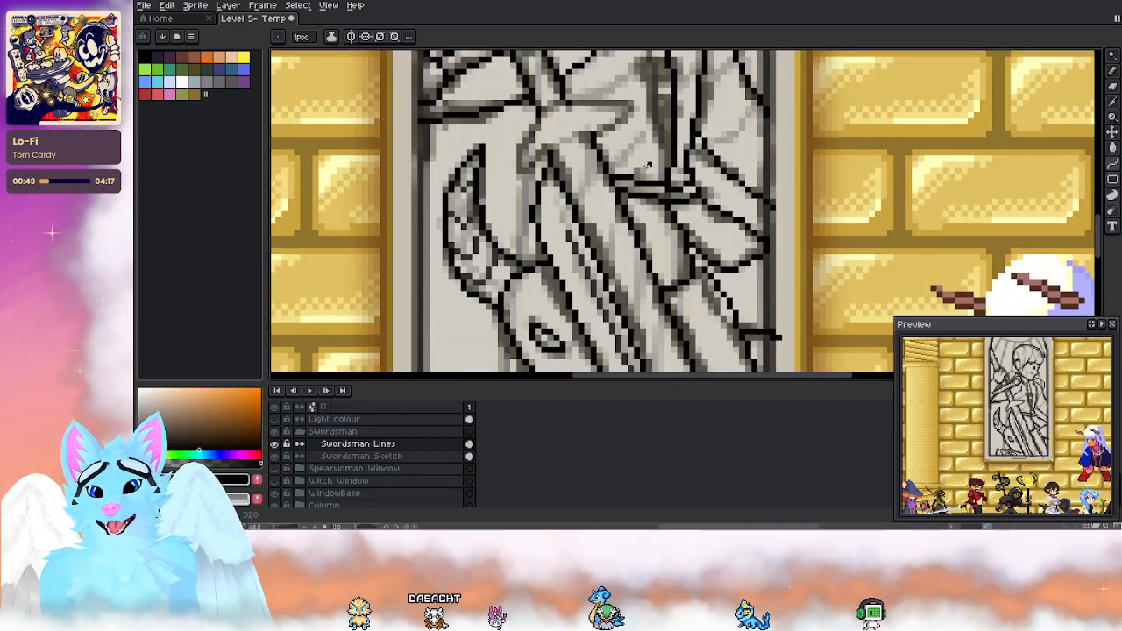
Step: Draw the rear edge of the cloth flap beside the belt with the 1px Curve tool, and try its upper edge out to the tip
scroll(602, 274, "up", 3)
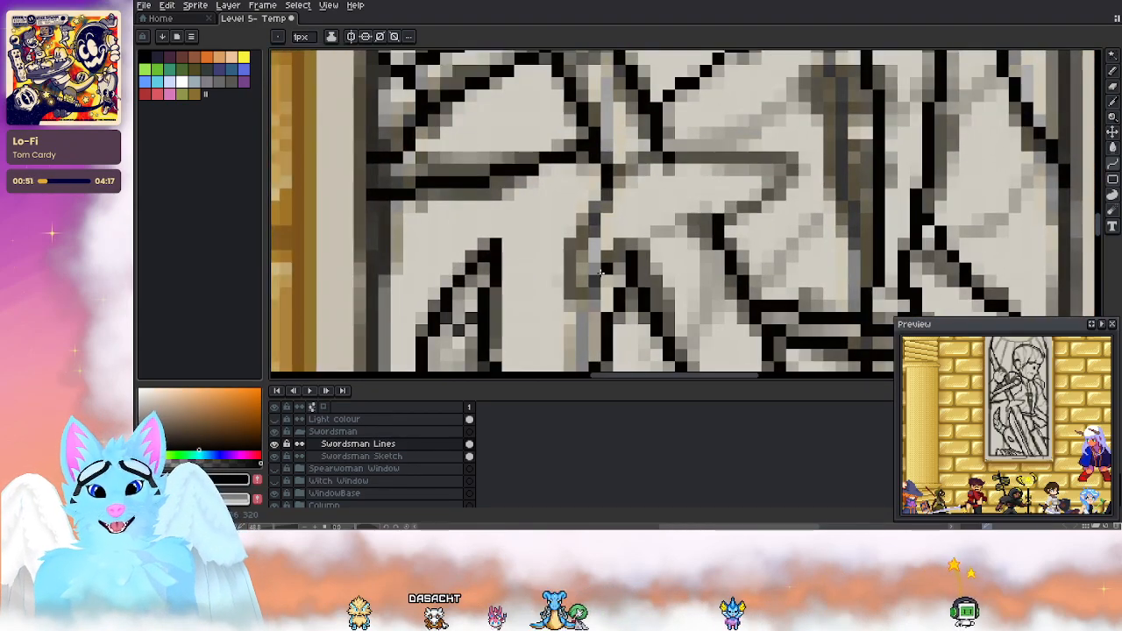
mouse_move(589, 204)
left_mouse_down()
mouse_move(553, 287)
mouse_move(559, 302)
mouse_move(571, 240)
left_mouse_up()
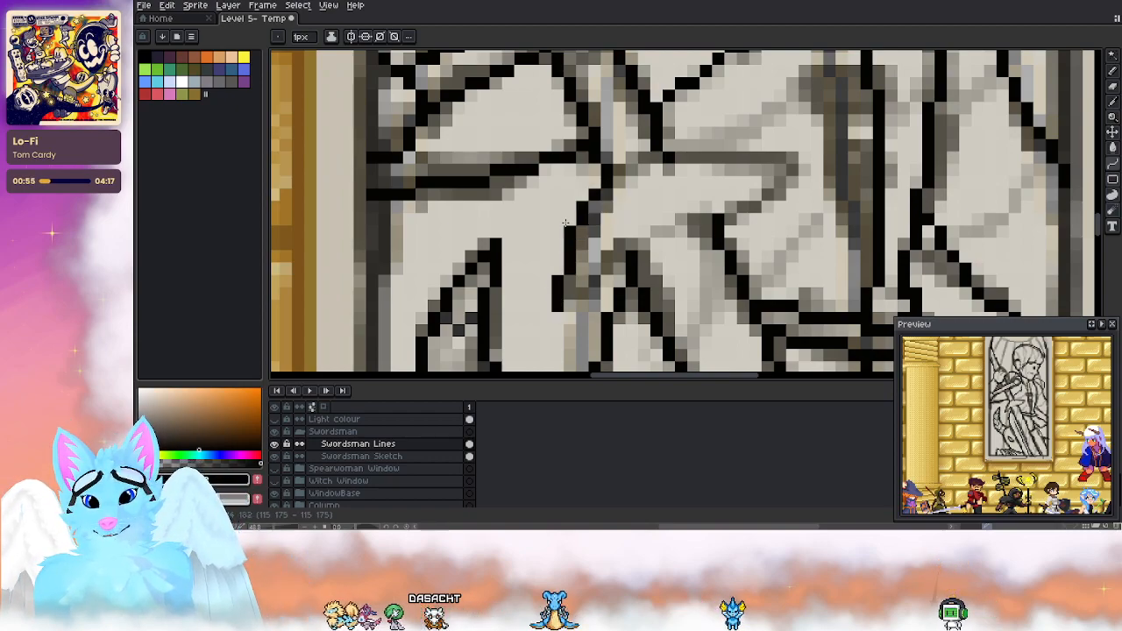
key("ctrl+z")
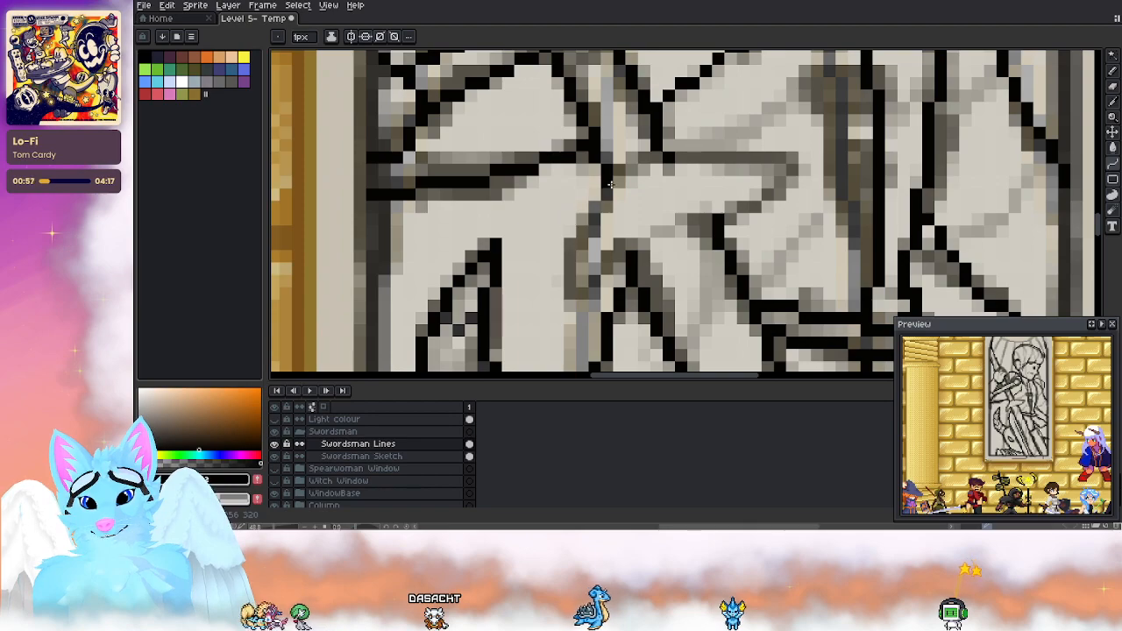
mouse_move(600, 195)
left_mouse_down()
mouse_move(570, 270)
mouse_move(571, 234)
left_mouse_up()
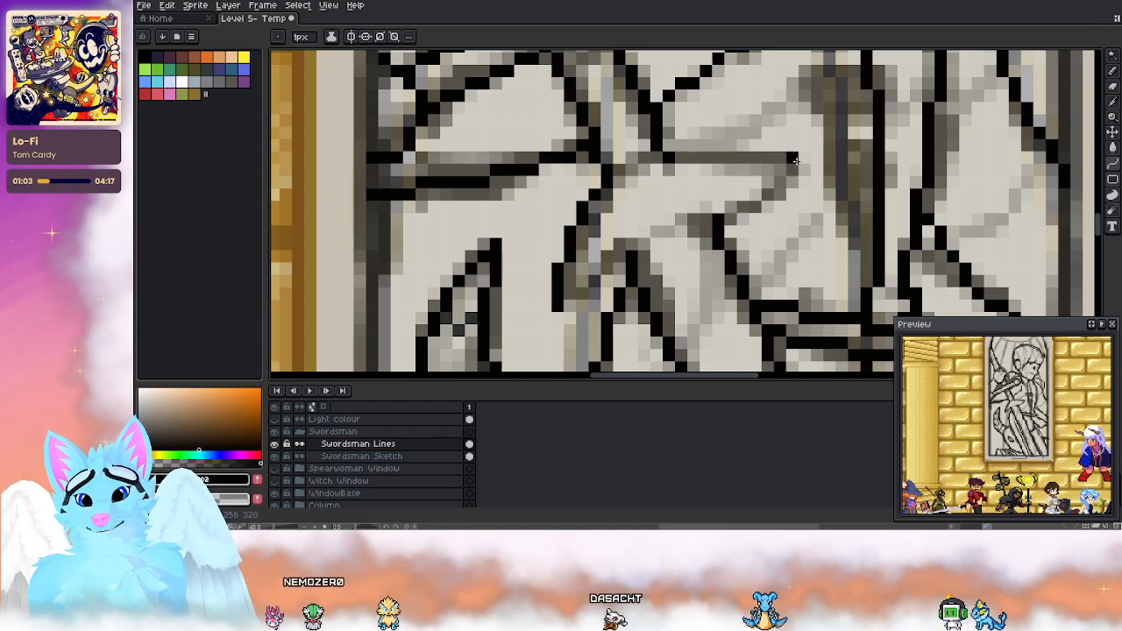
left_click_drag(800, 168, 689, 158)
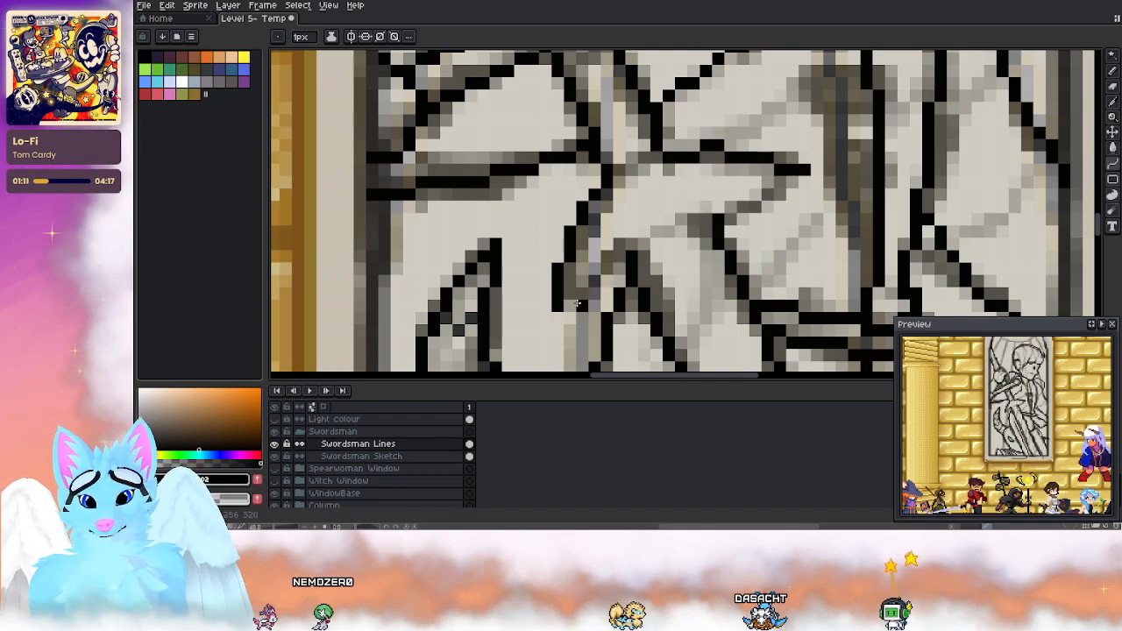
Step: Close the lower end of the flap's rear edge with a short black curve joining the top of the nearby leg line
mouse_move(570, 282)
left_mouse_down()
mouse_move(631, 245)
mouse_move(570, 274)
left_mouse_up()
key("ctrl+z")
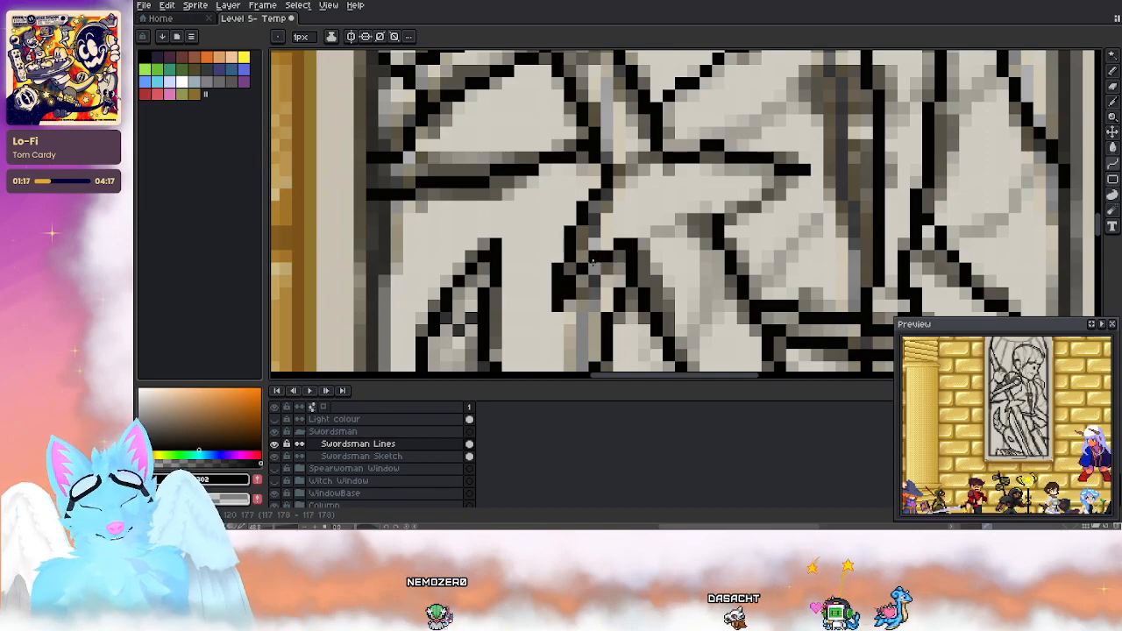
key("ctrl+z")
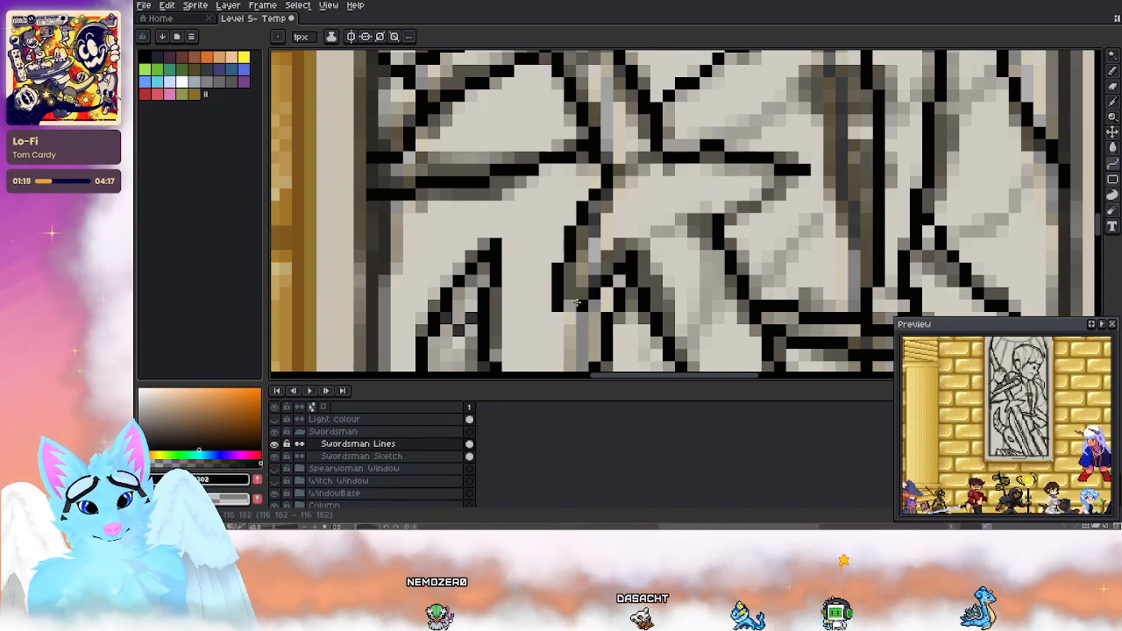
left_click_drag(629, 261, 558, 306)
key("ctrl+z")
mouse_move(626, 257)
left_mouse_down()
mouse_move(569, 288)
mouse_move(600, 279)
left_mouse_up()
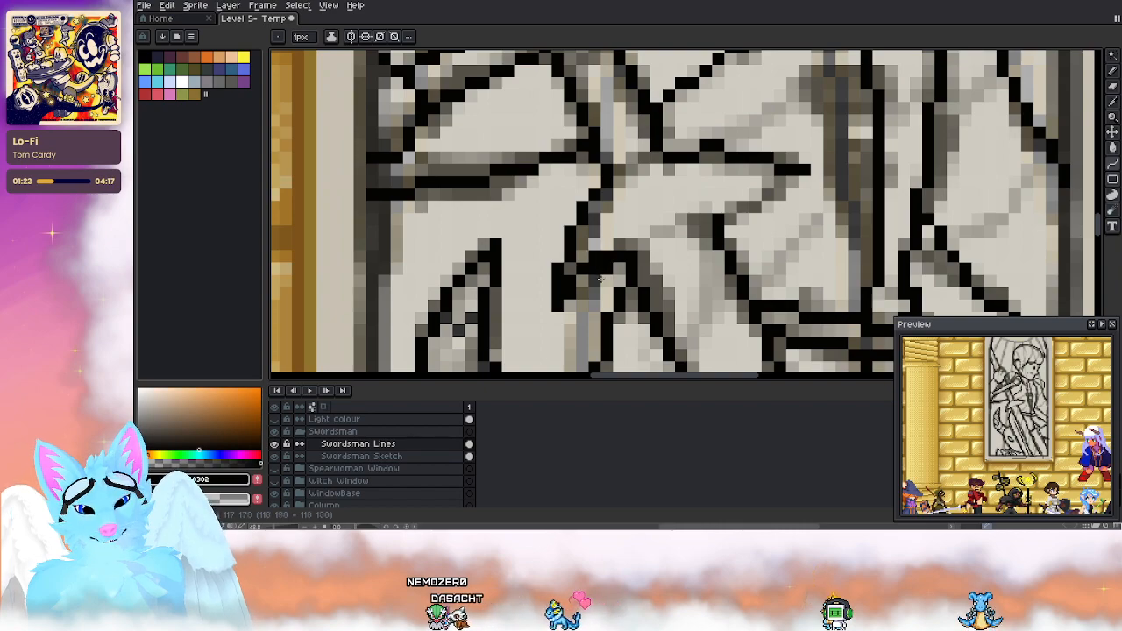
left_click_drag(724, 214, 795, 172)
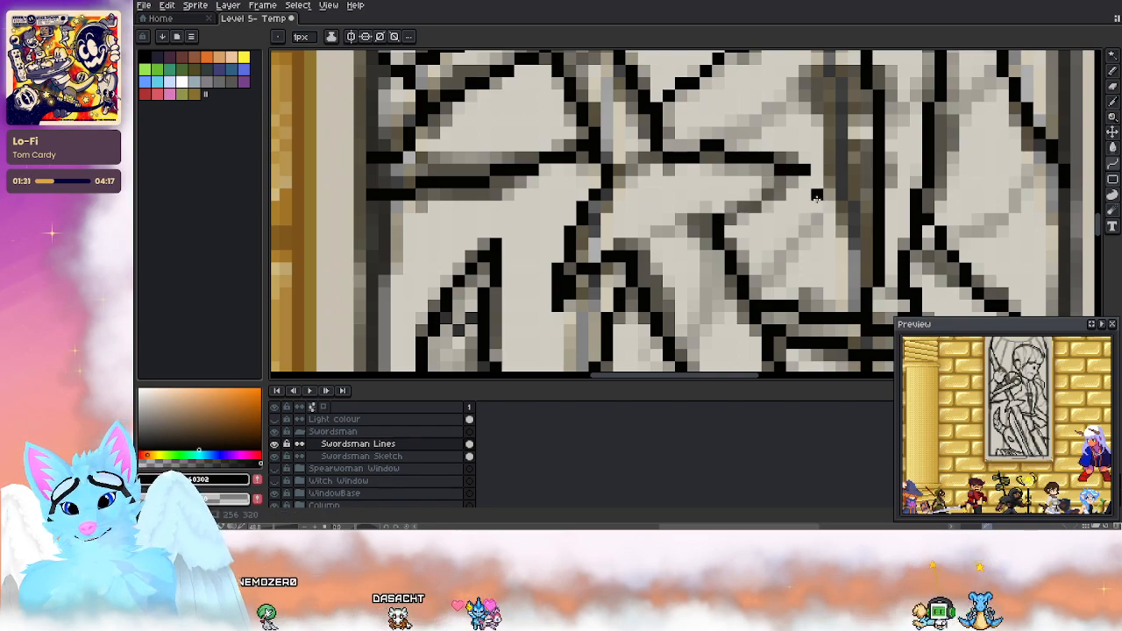
key("b")
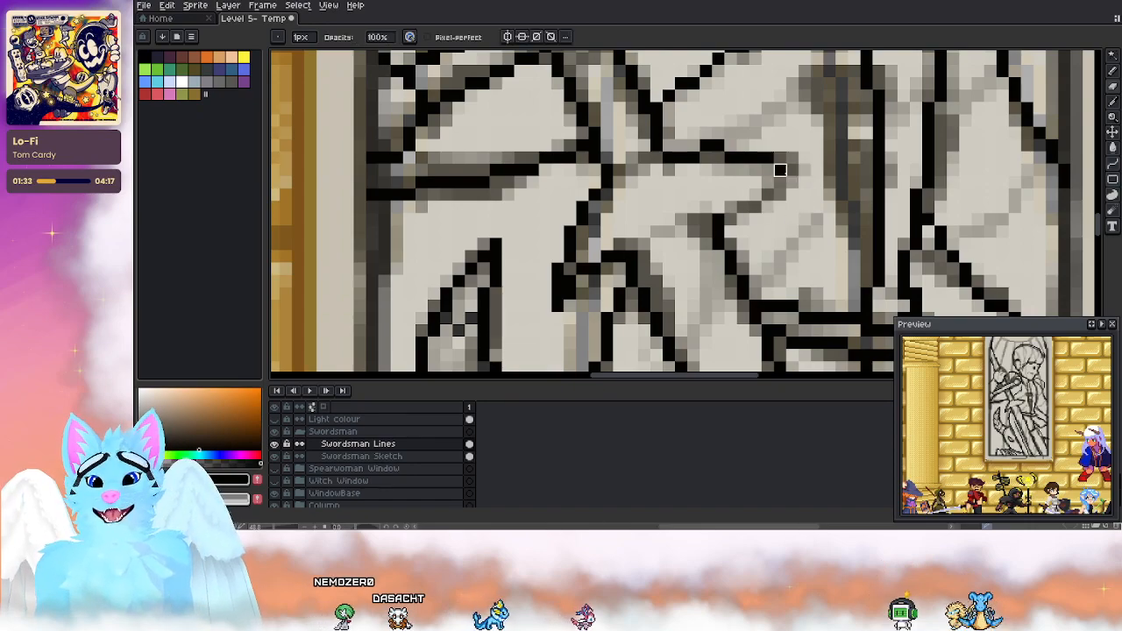
key("e")
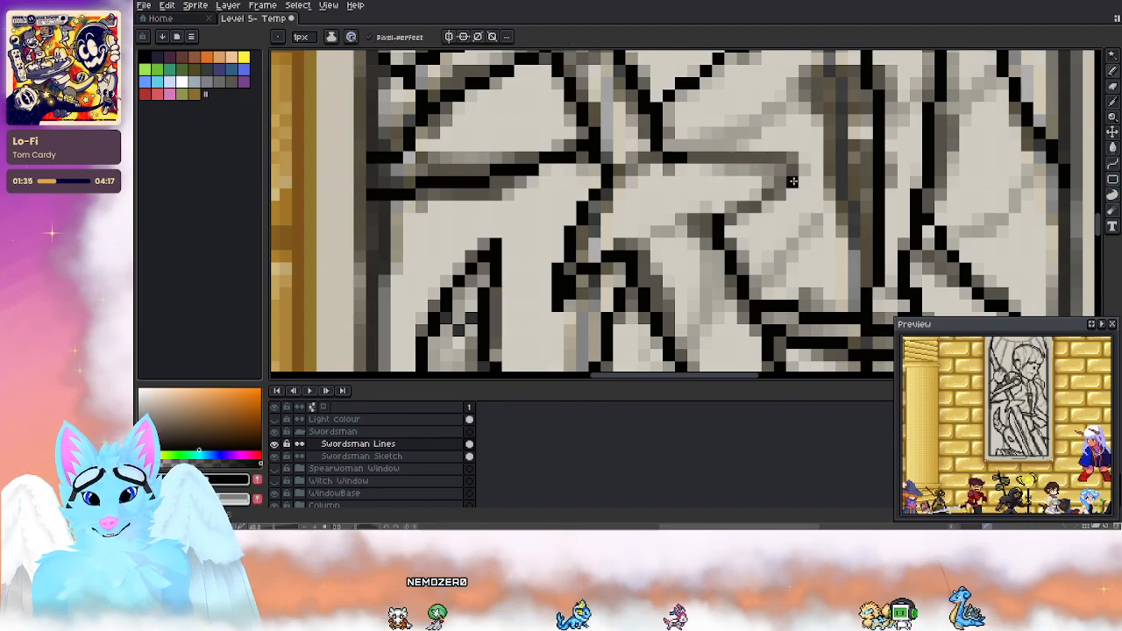
left_click_drag(794, 182, 676, 158)
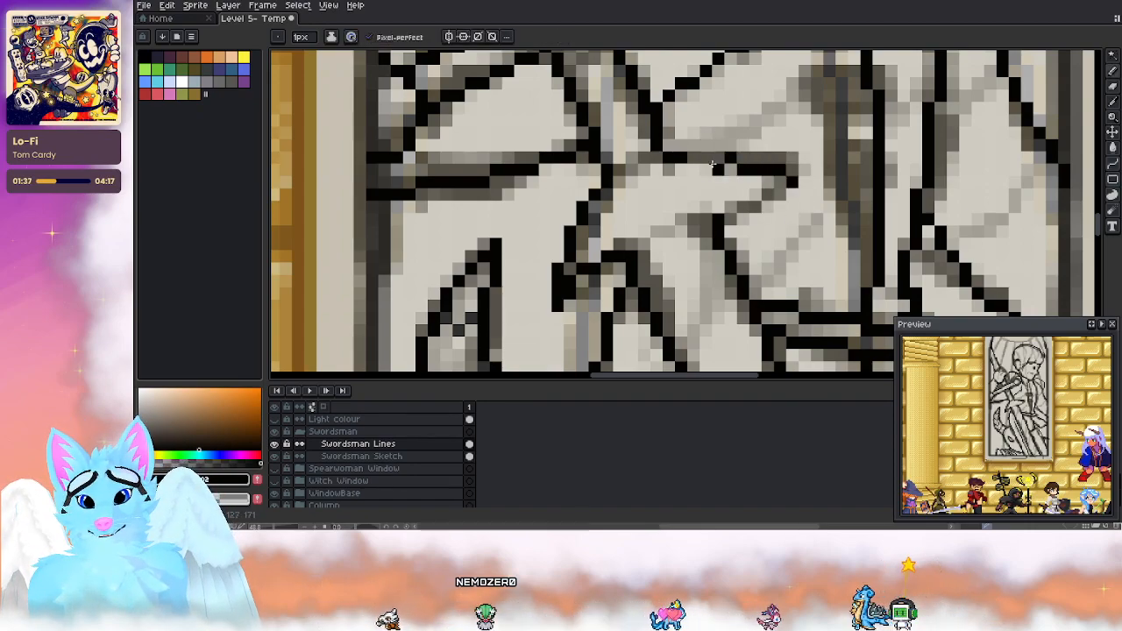
key("ctrl+z")
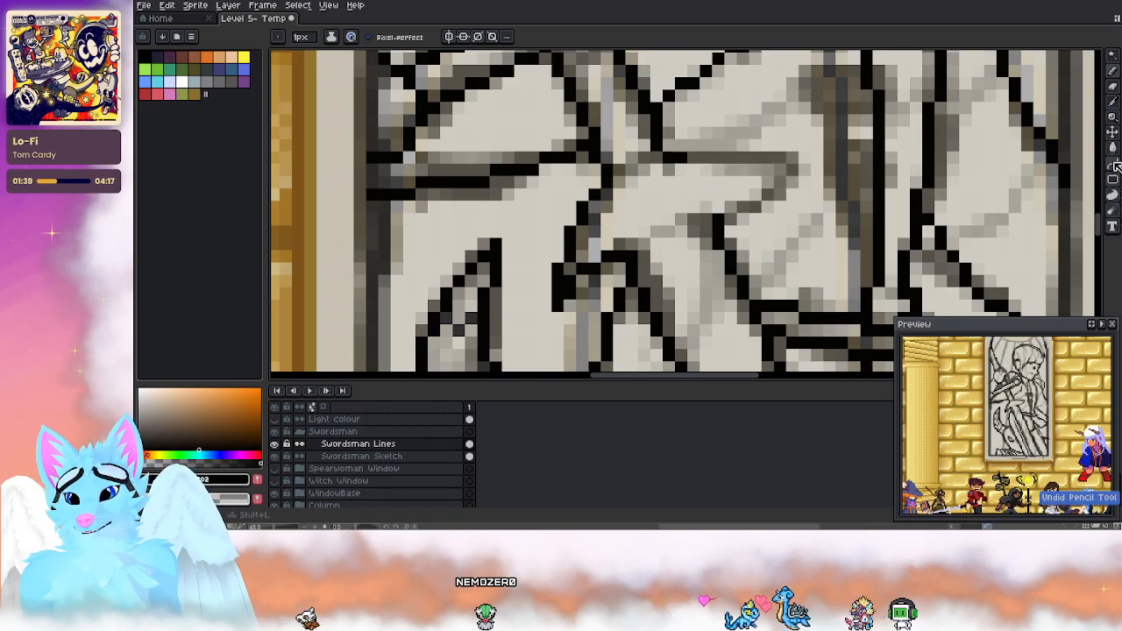
Step: Draw the upper edge of the cloth flap as a black curve from the torso line out to its pointed tip
left_click(1112, 164)
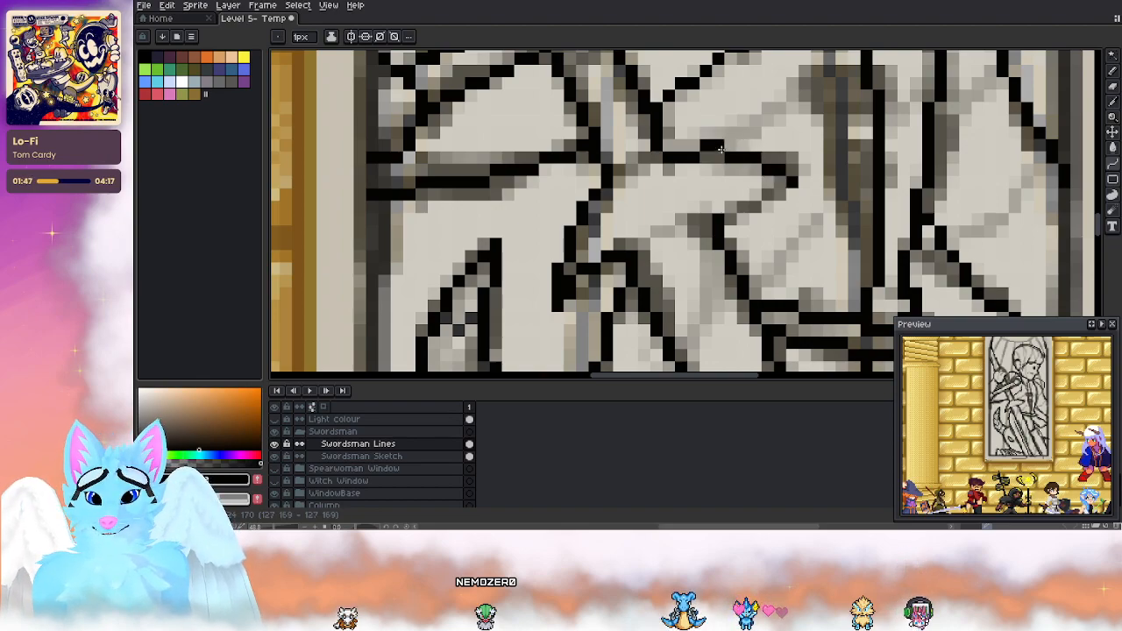
left_click_drag(720, 149, 716, 155)
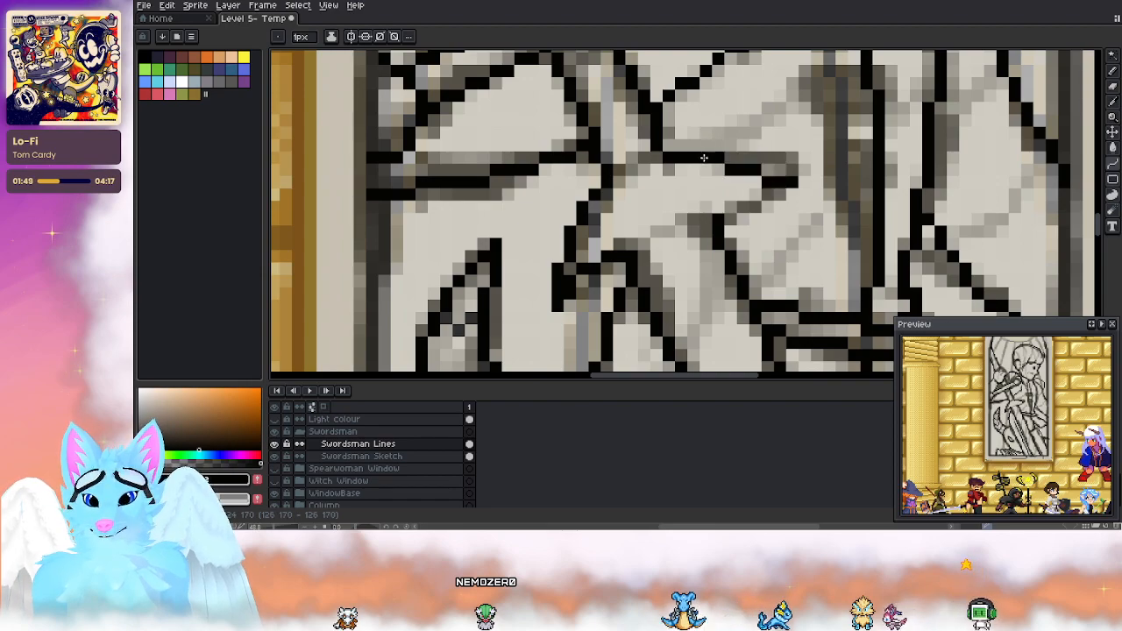
key("ctrl+z")
left_click(792, 183)
mouse_move(792, 183)
left_mouse_down()
mouse_move(682, 153)
mouse_move(729, 149)
left_mouse_up()
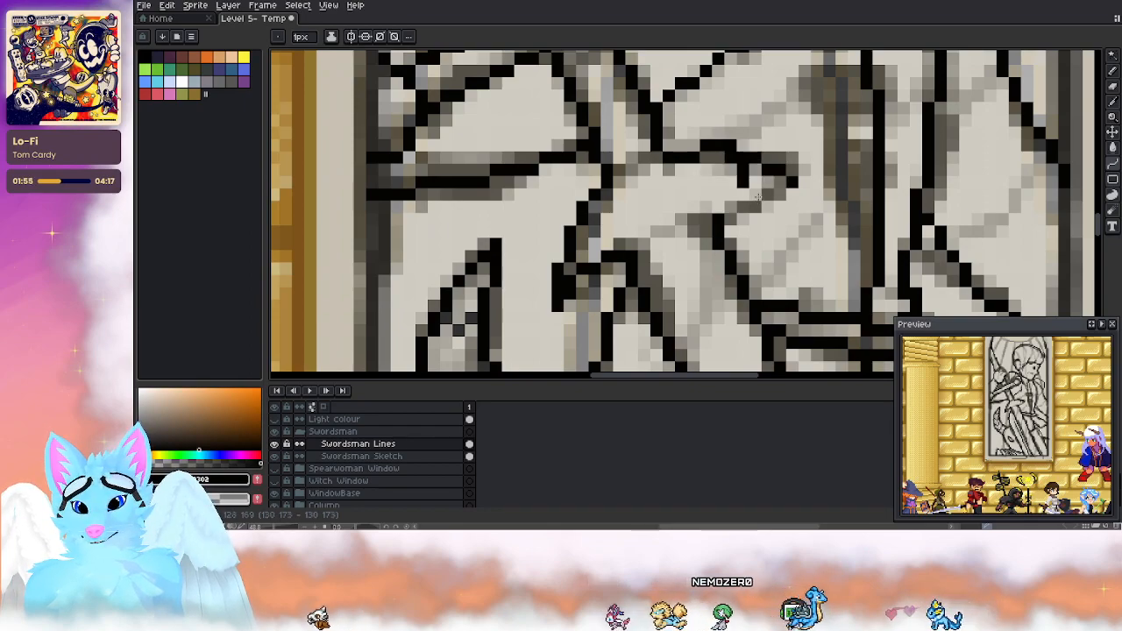
Step: Curve the flap's lower edge from the pointed tip back to the top of the thigh line
left_click_drag(786, 192, 719, 218)
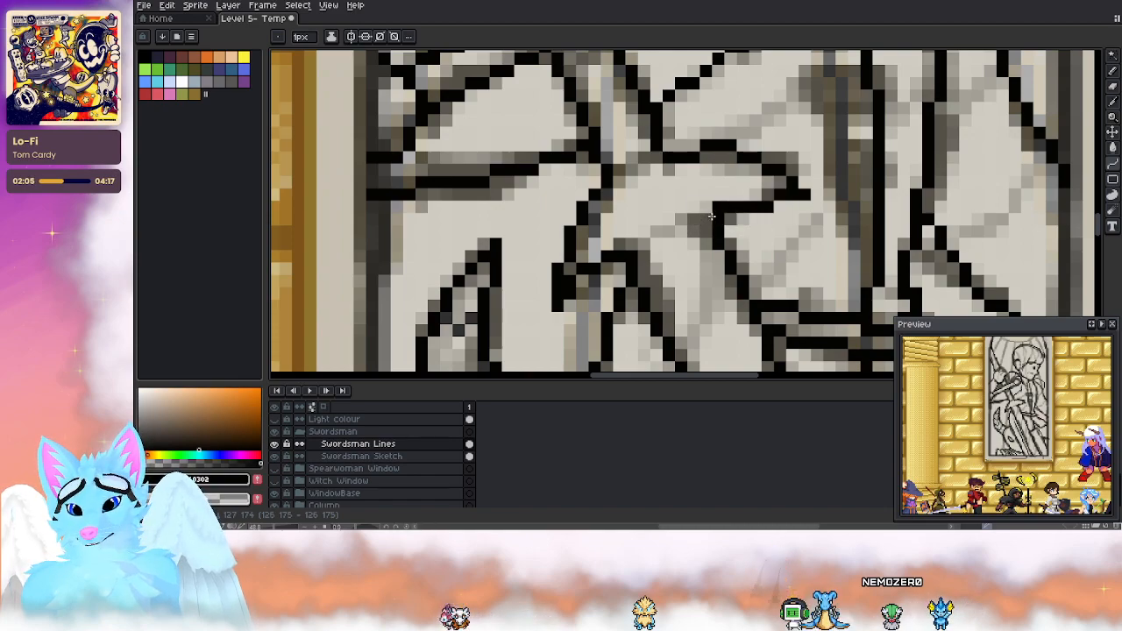
left_click_drag(802, 195, 707, 230)
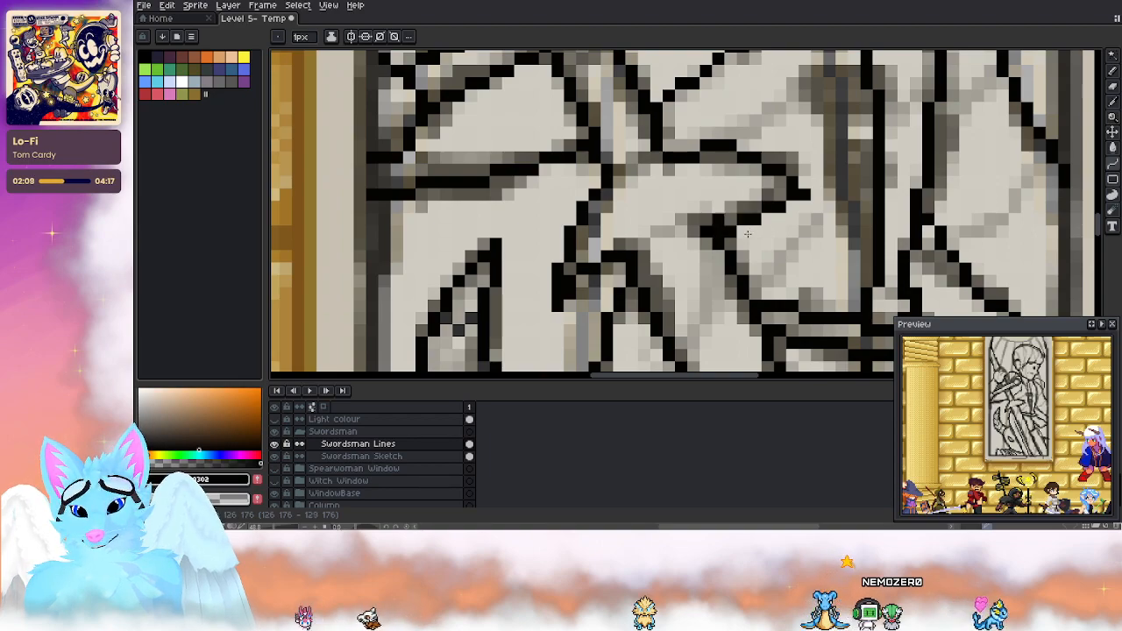
left_click_drag(709, 228, 744, 200)
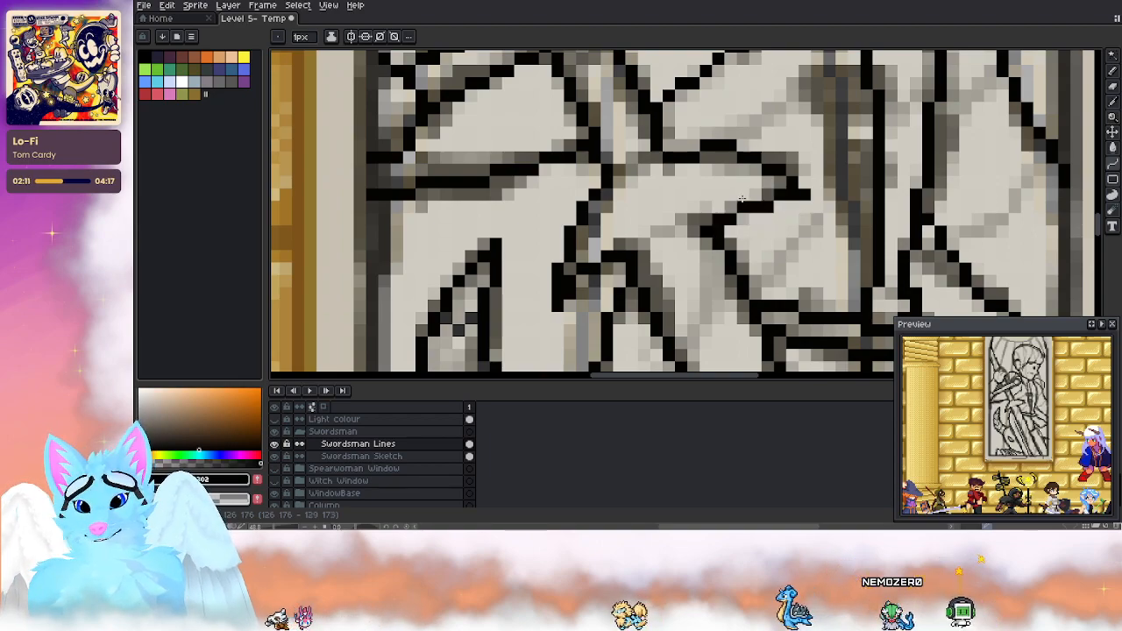
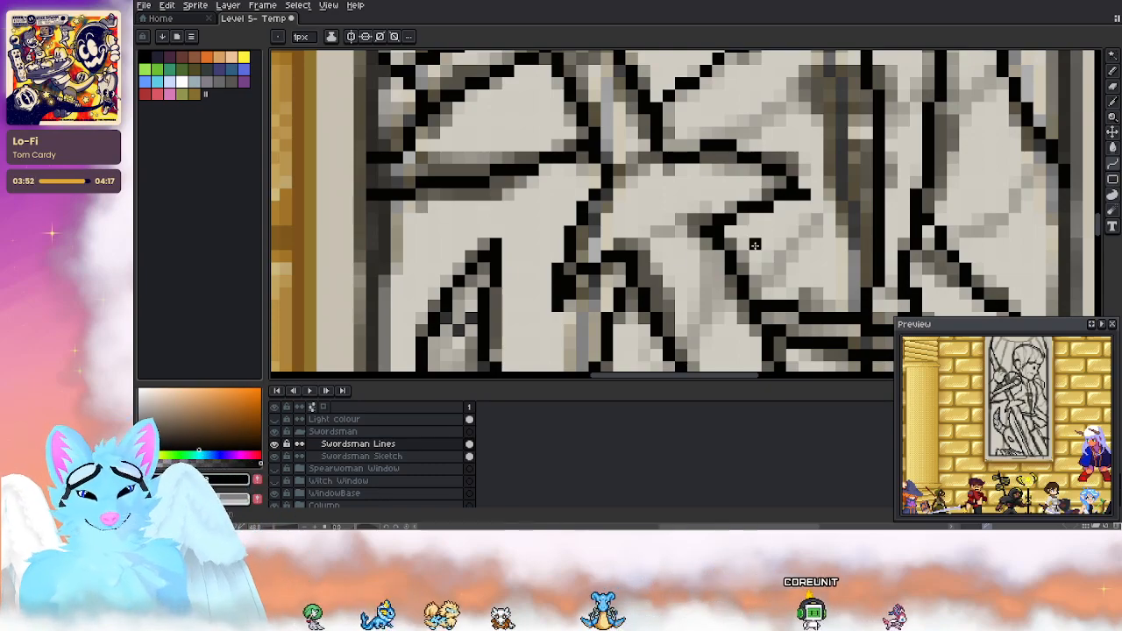
Step: Hide the Swordsman Sketch layer to show the line art alone over the window panel
left_click_drag(679, 249, 553, 173)
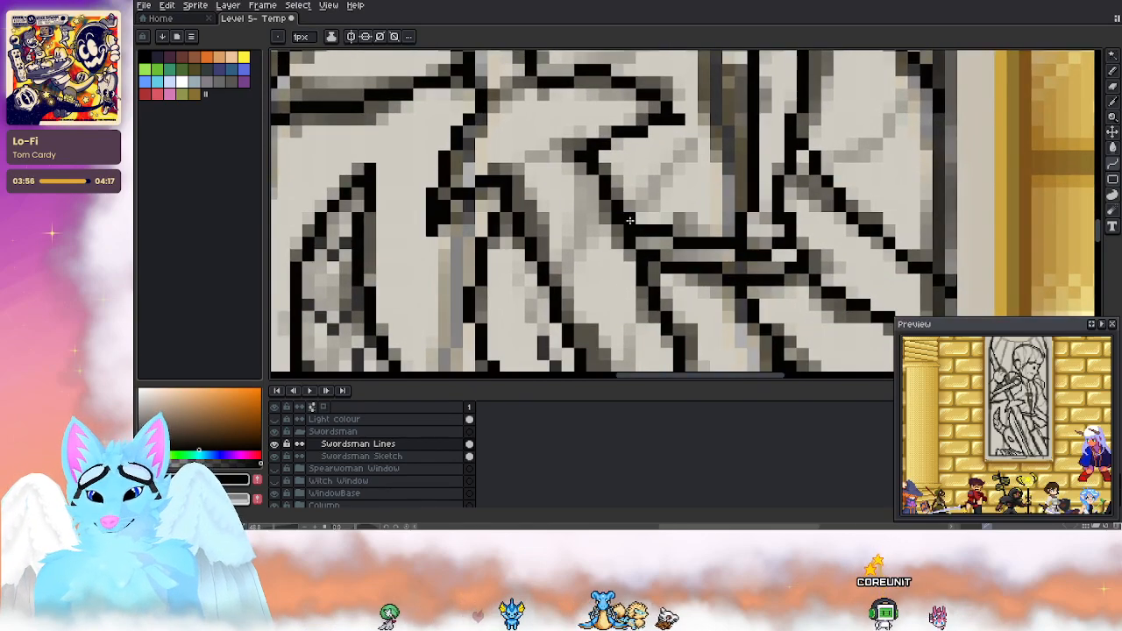
left_click(275, 457)
scroll(640, 271, "down", 4)
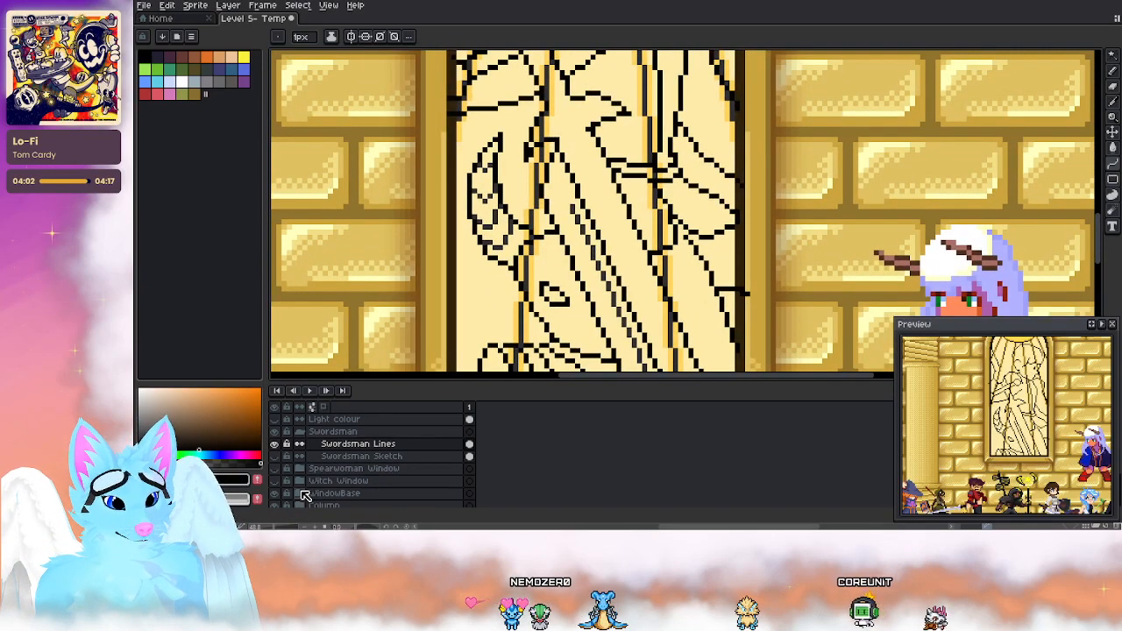
scroll(306, 491, "down", 2)
left_click(463, 379)
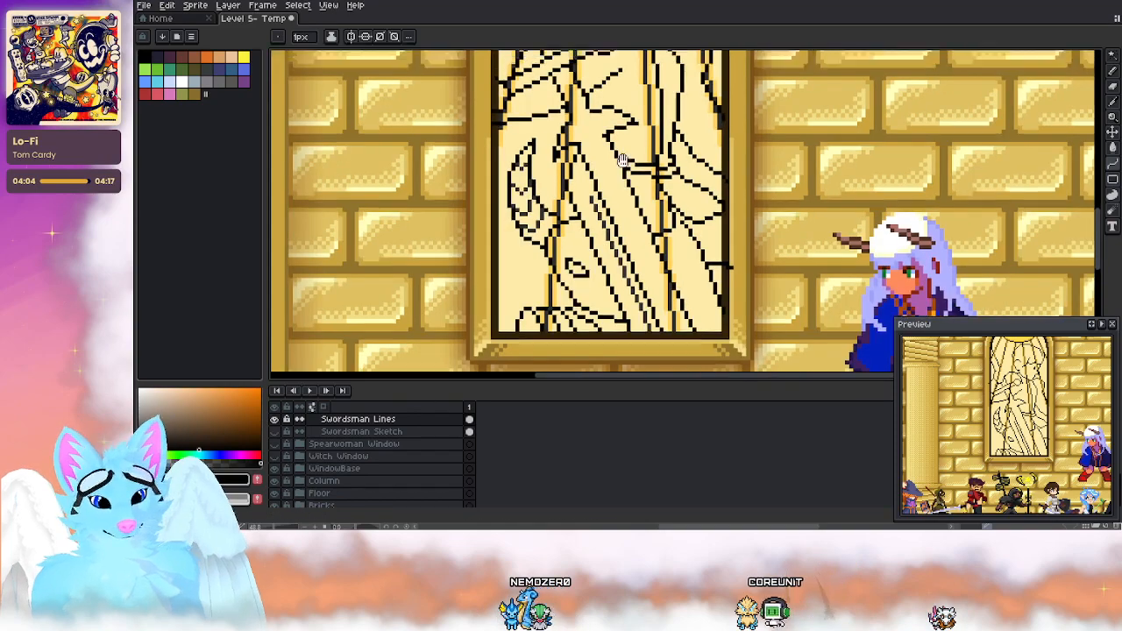
Step: Lasso the swordsman's head on the Swordsman Lines layer, scale it down to 36 by 39 pixels and place it at 118, 112
left_click(1115, 73)
key("b")
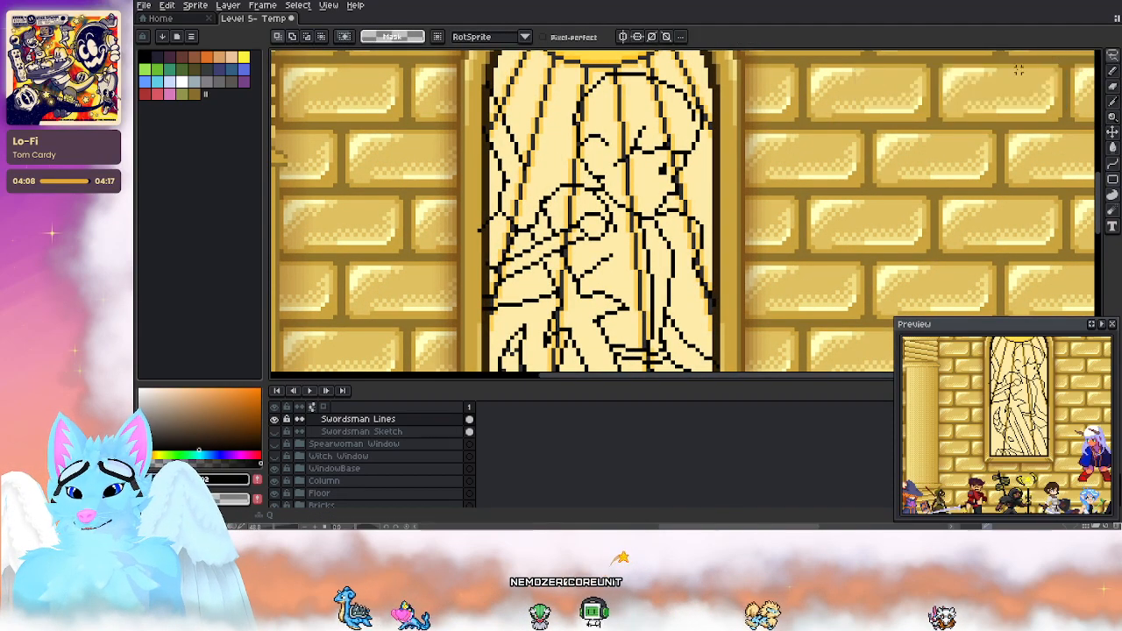
scroll(649, 194, "up", 2)
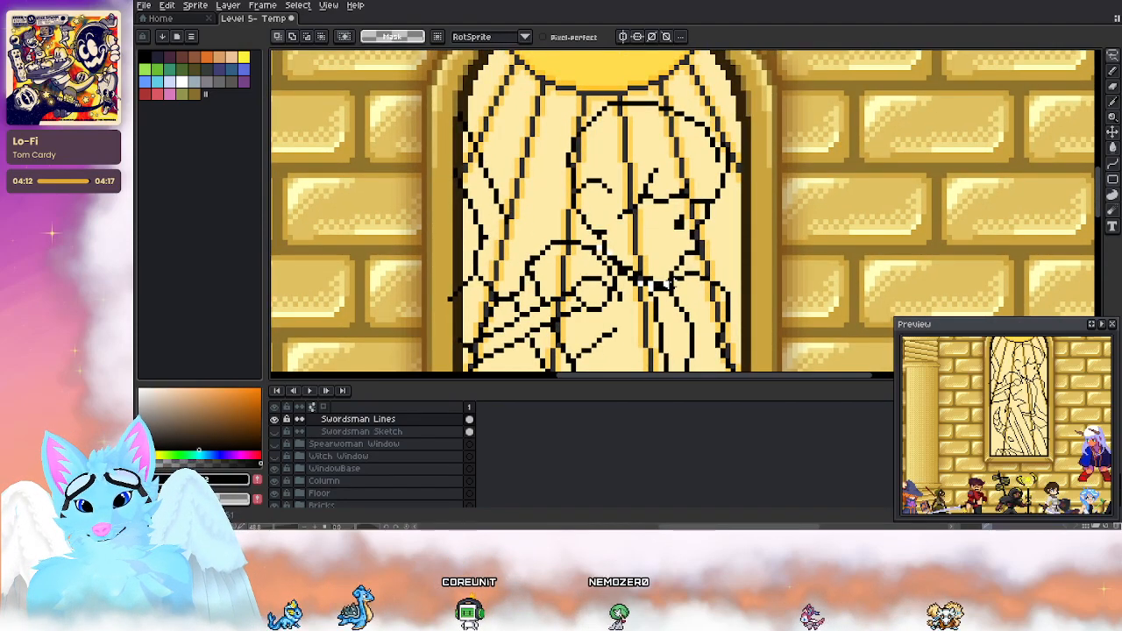
mouse_move(733, 161)
left_mouse_down()
mouse_move(667, 77)
mouse_move(585, 75)
mouse_move(551, 149)
mouse_move(584, 227)
mouse_move(645, 289)
left_mouse_up()
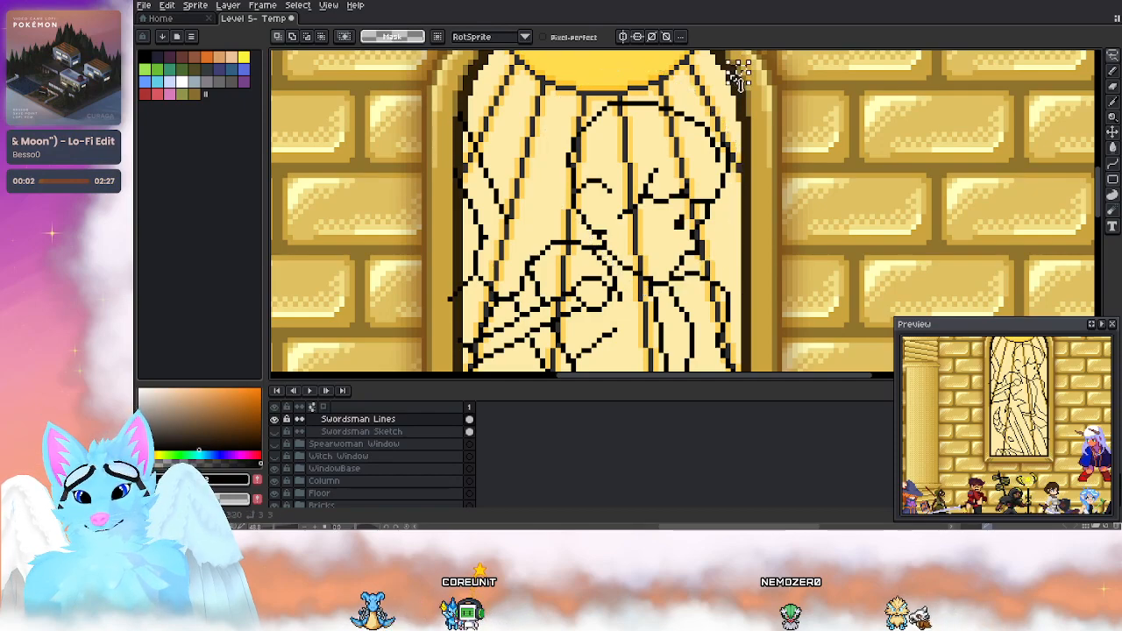
left_click_drag(740, 75, 737, 93)
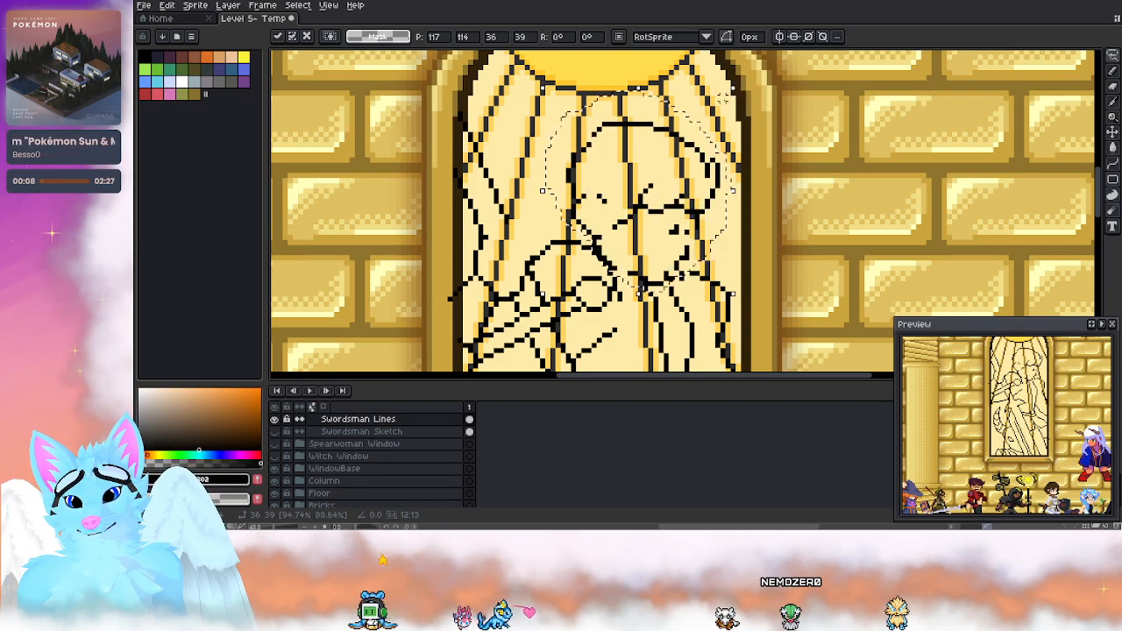
left_click_drag(726, 172, 729, 165)
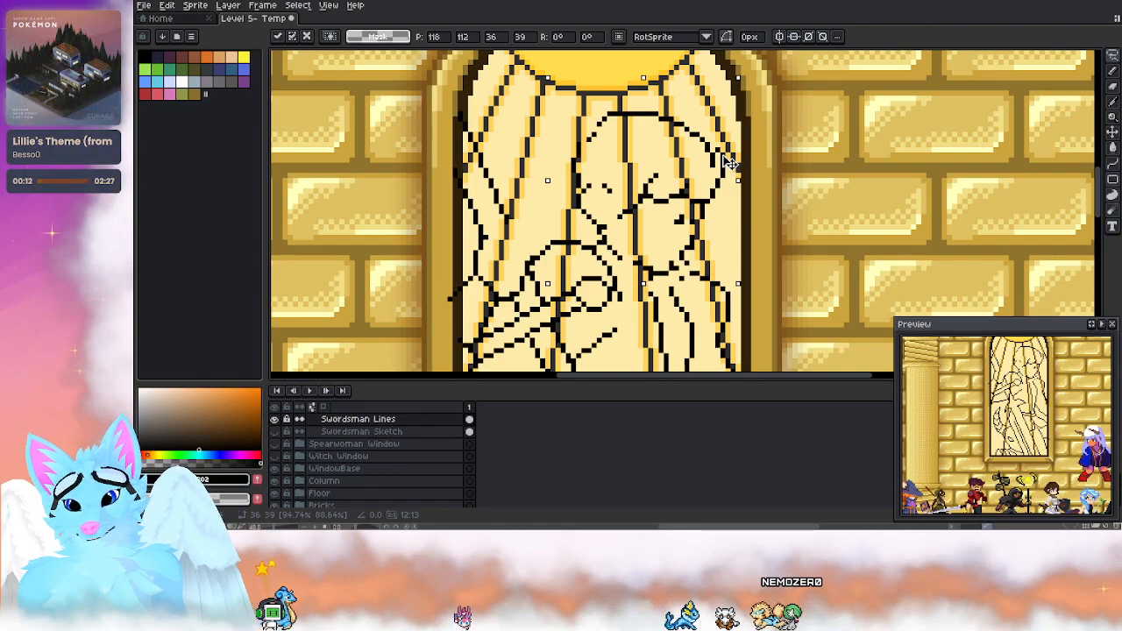
left_click(821, 237)
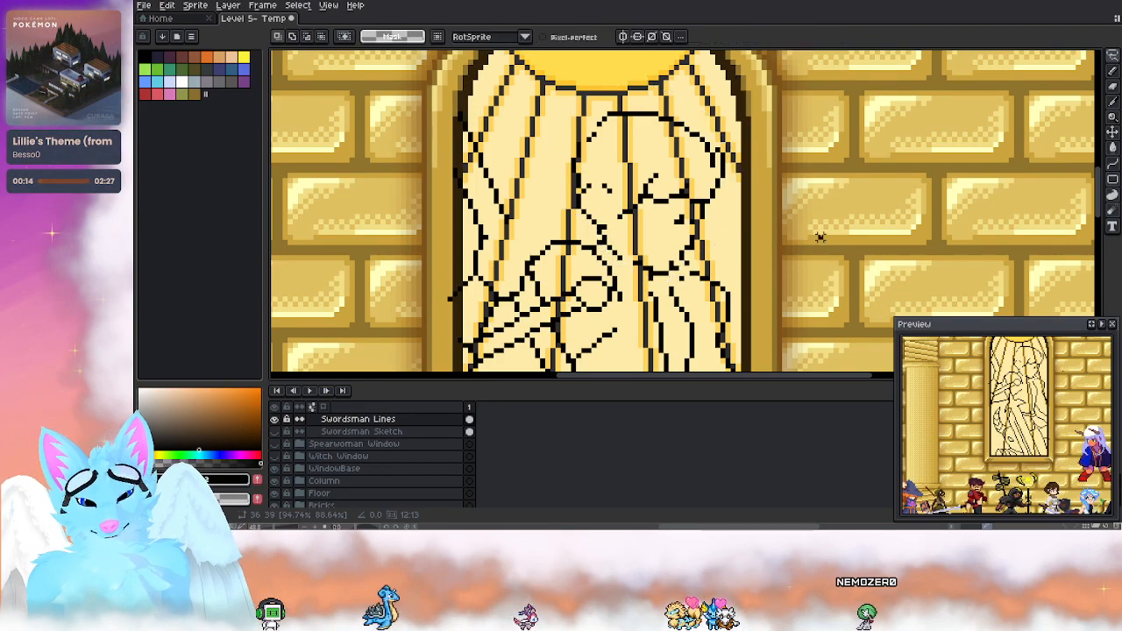
Step: Clean up the scaled head's line art, closing gaps in the hair outline and joining the broken fringe and face lines
left_click(1112, 71)
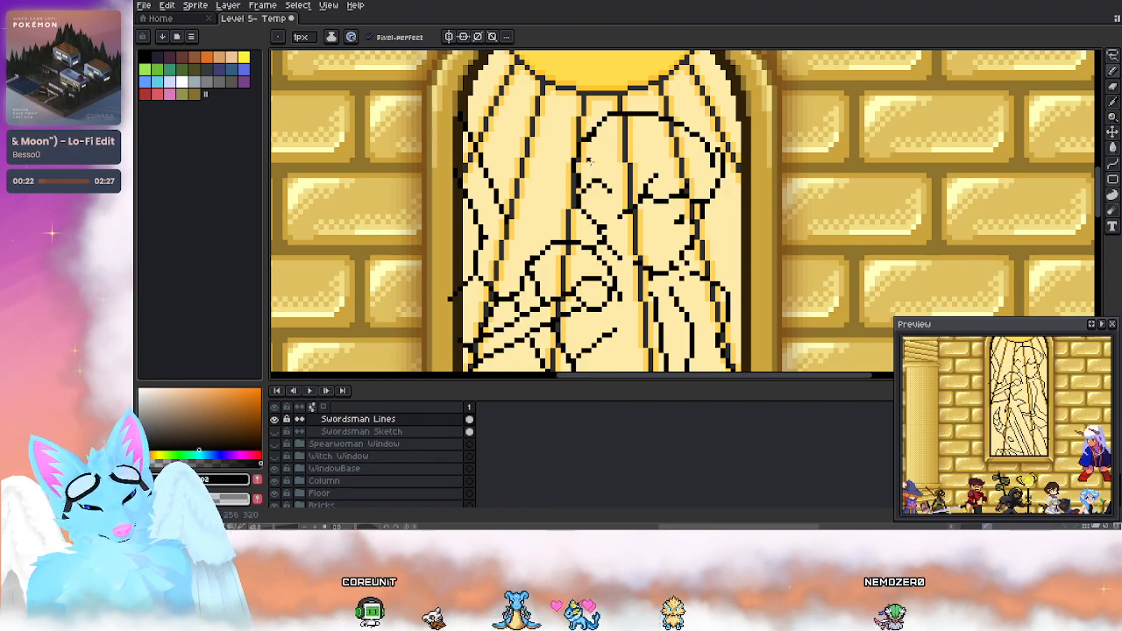
key("b")
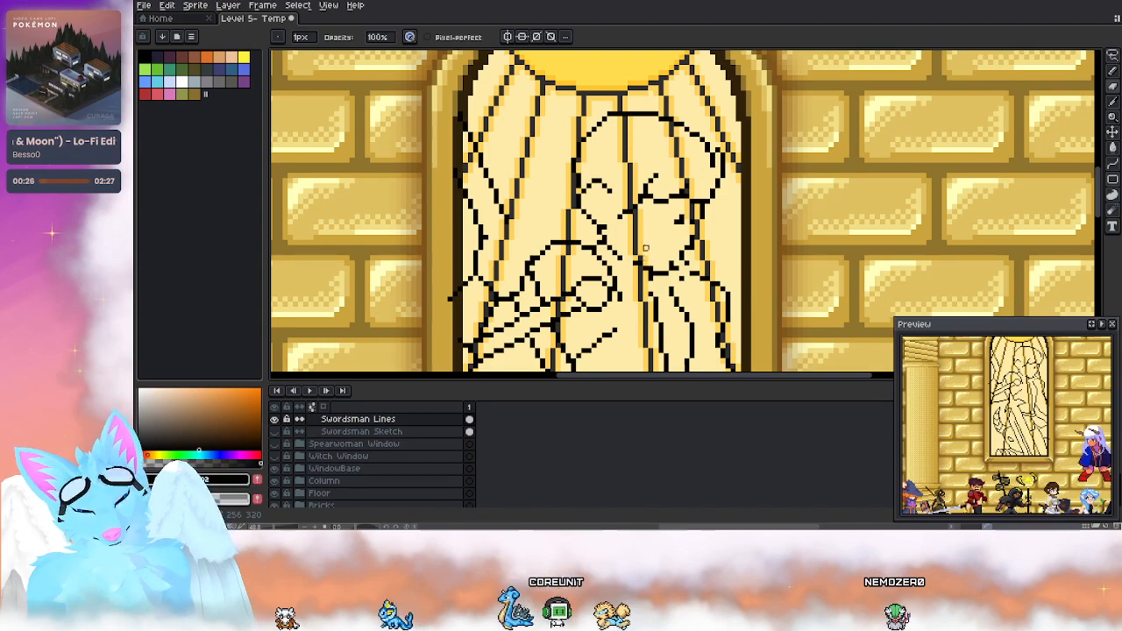
key("b")
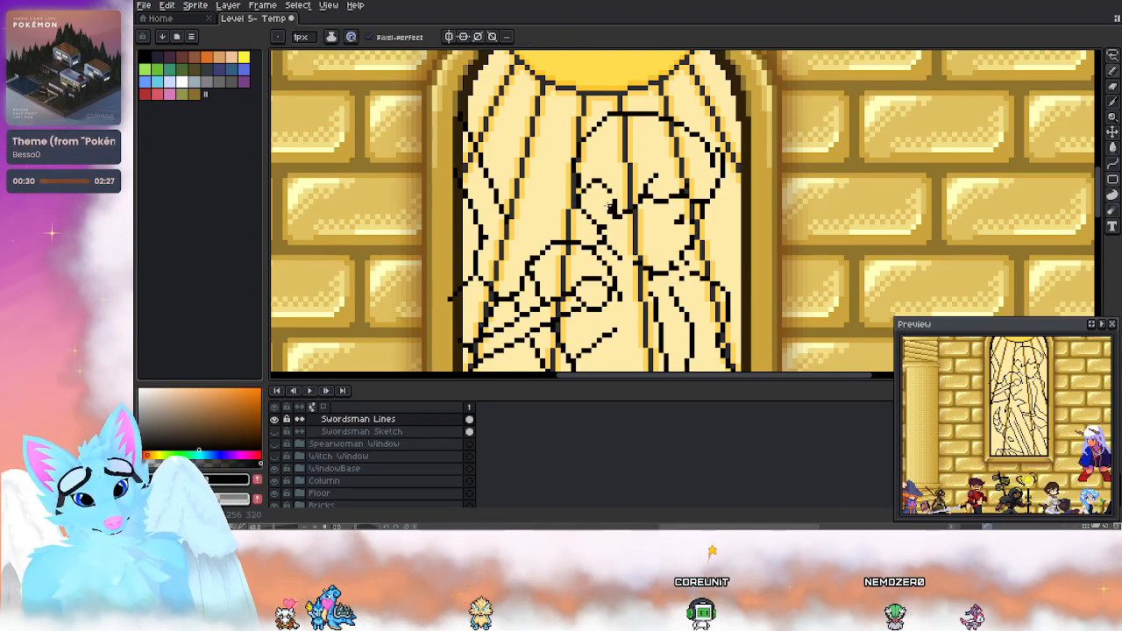
key("e")
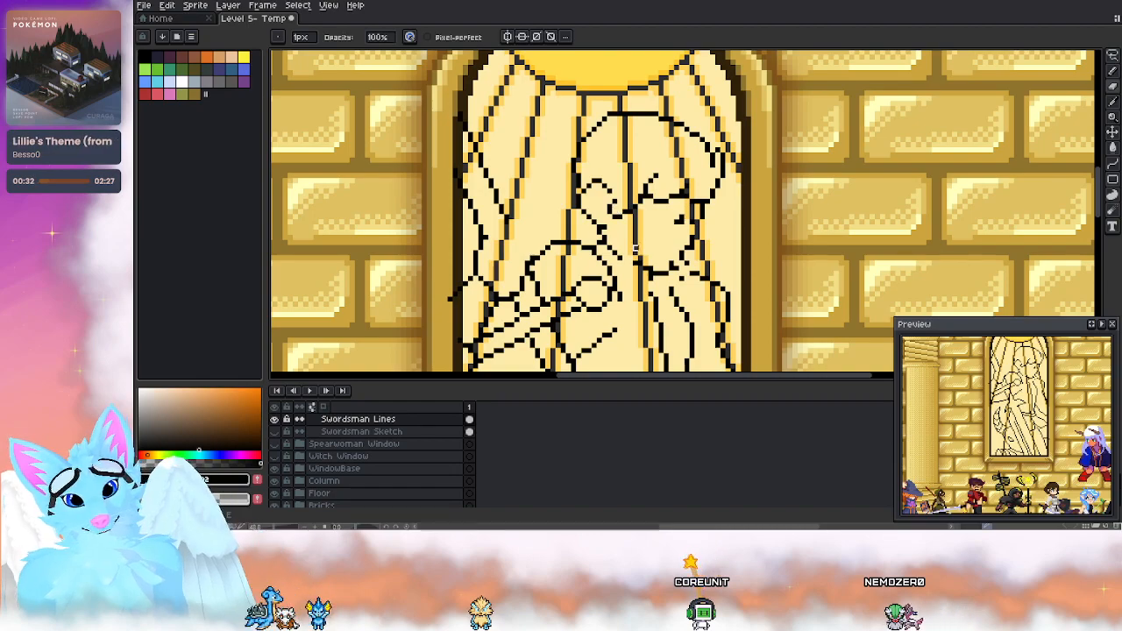
key("b")
Step: Tidy the swordsman's chin and neck pixels and connect the jaw line to the shoulder line
left_click_drag(614, 197, 599, 155)
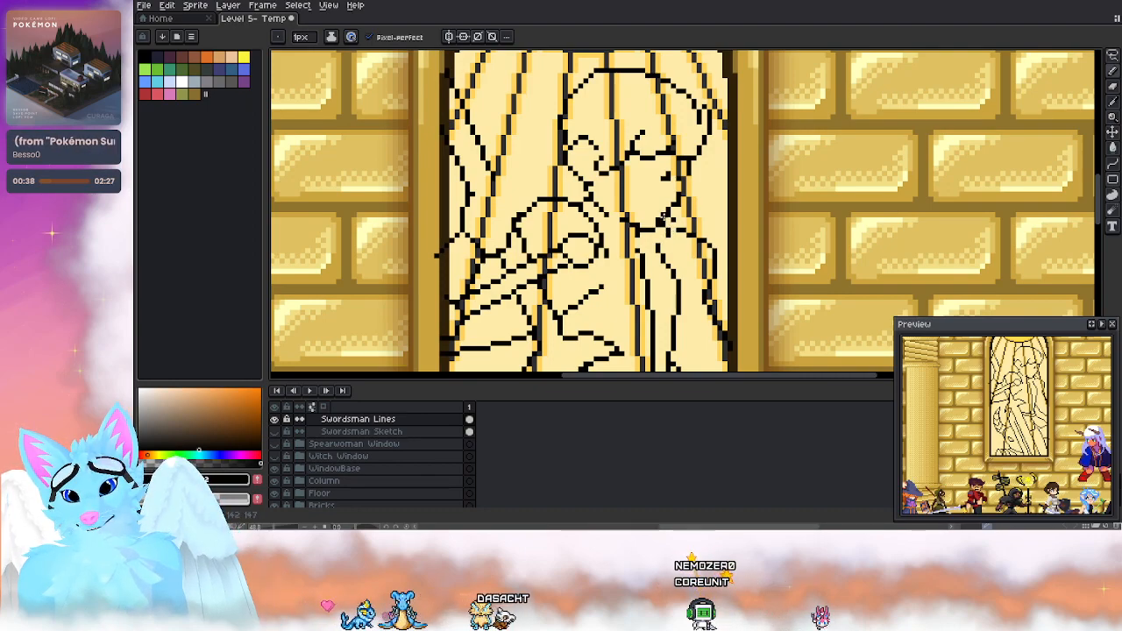
key("e")
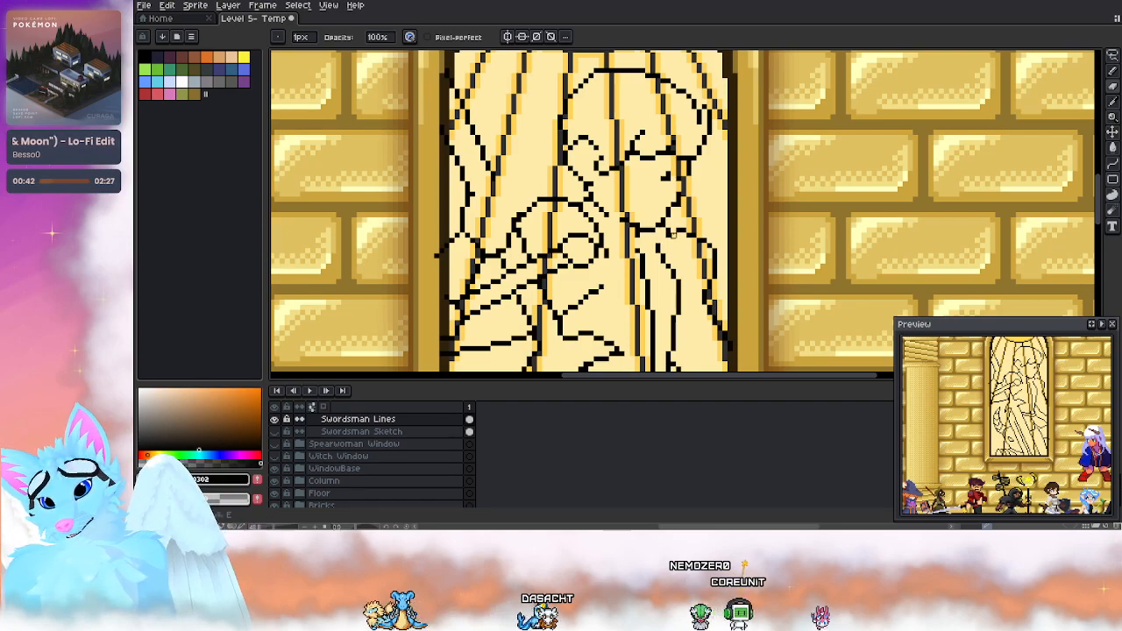
key("b")
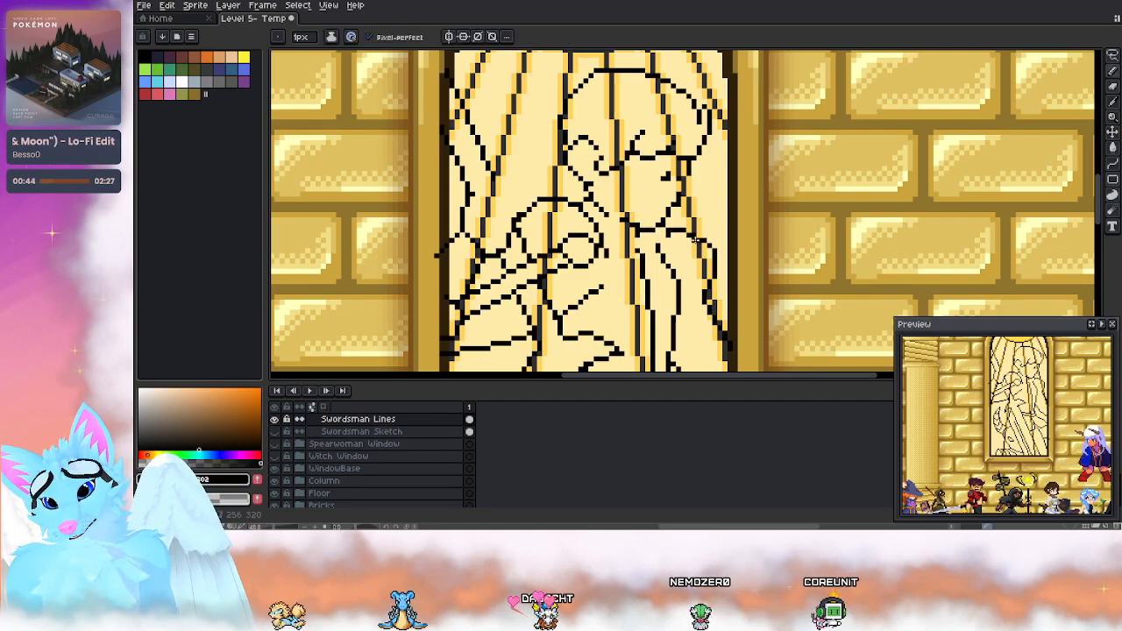
key("e")
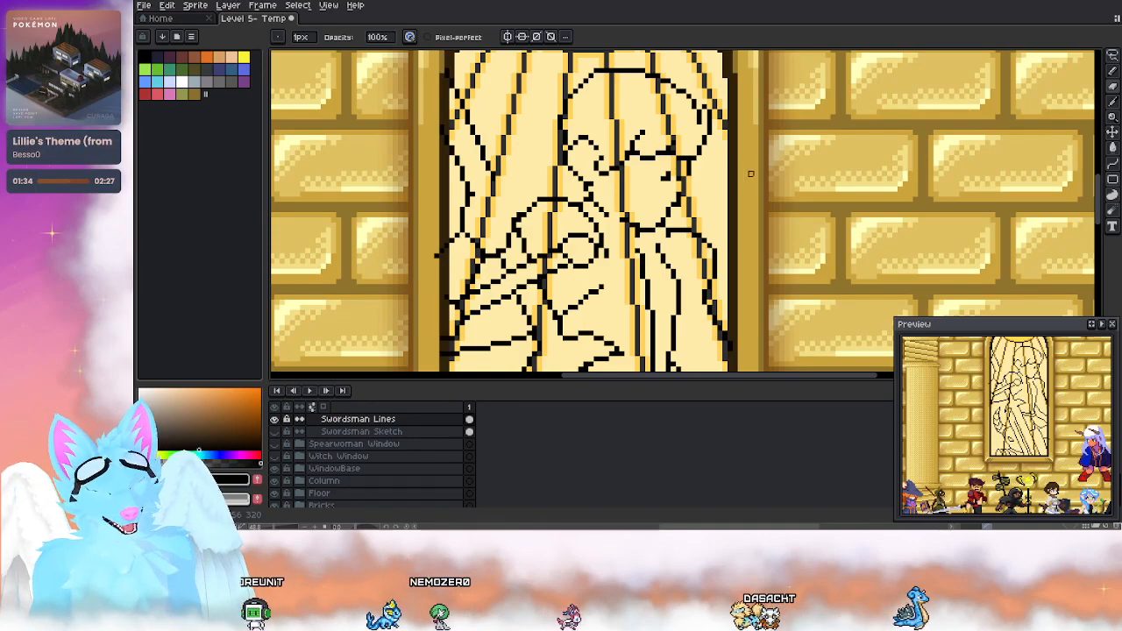
key("b")
left_click_drag(609, 281, 624, 248)
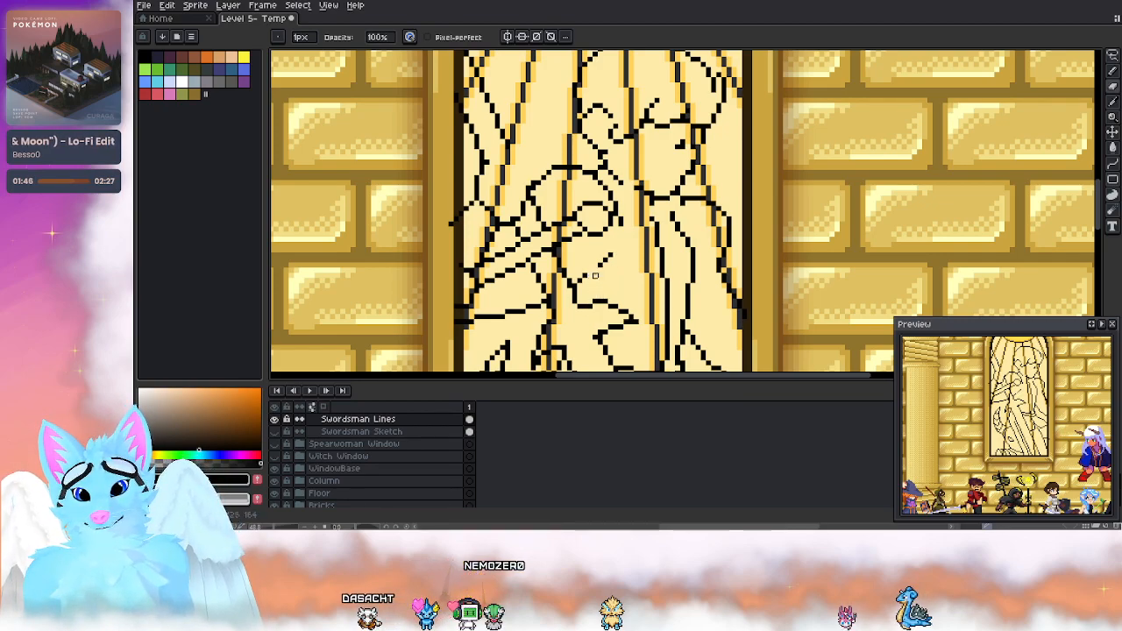
key("e")
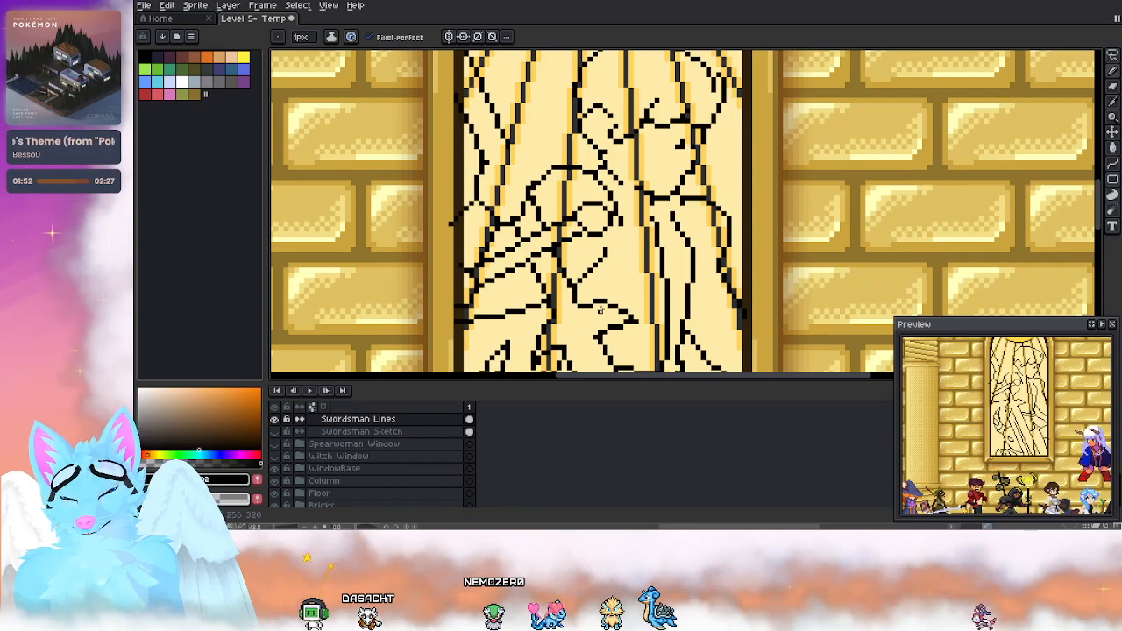
key("v")
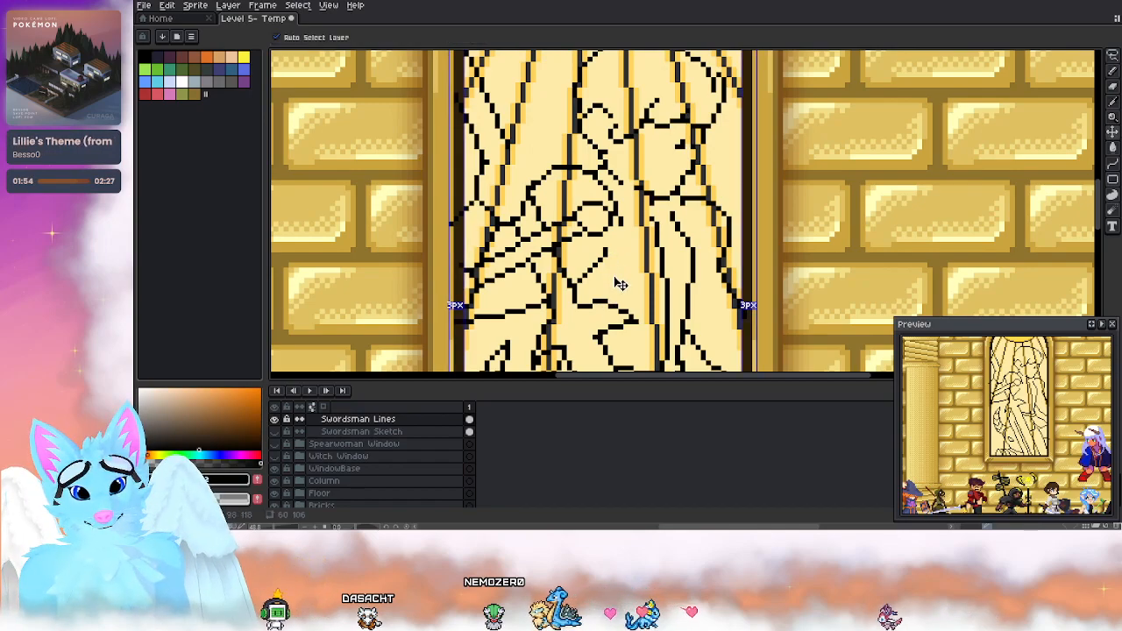
key("ctrl+z")
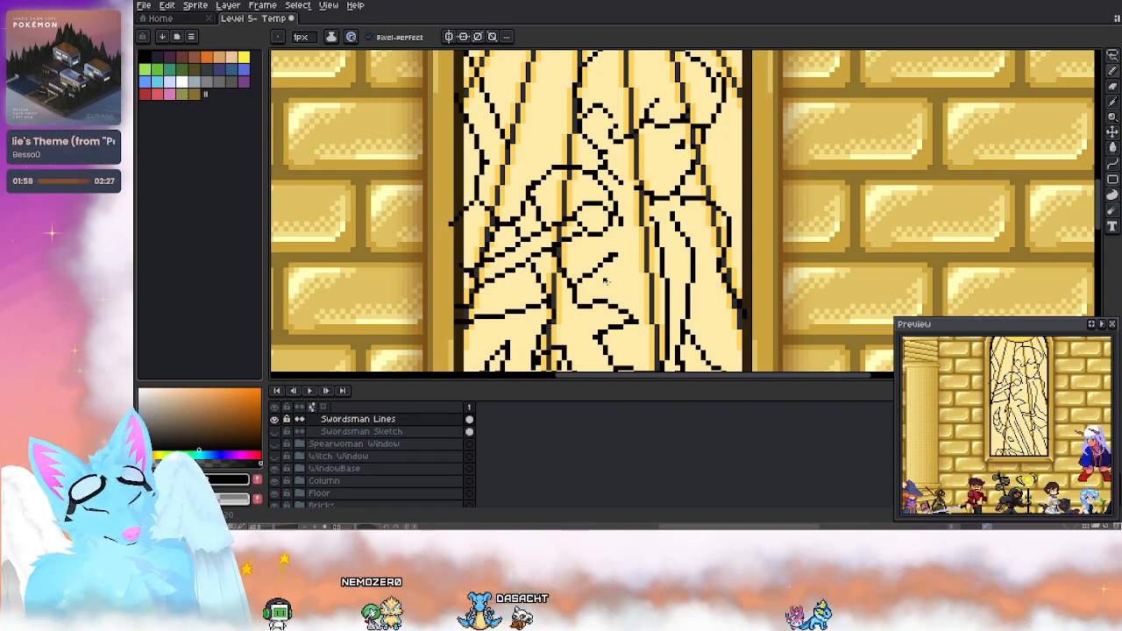
Step: Erase the cloth flap's long point at the waist and redraw it as a shorter curve joined back to the thigh line
key("b")
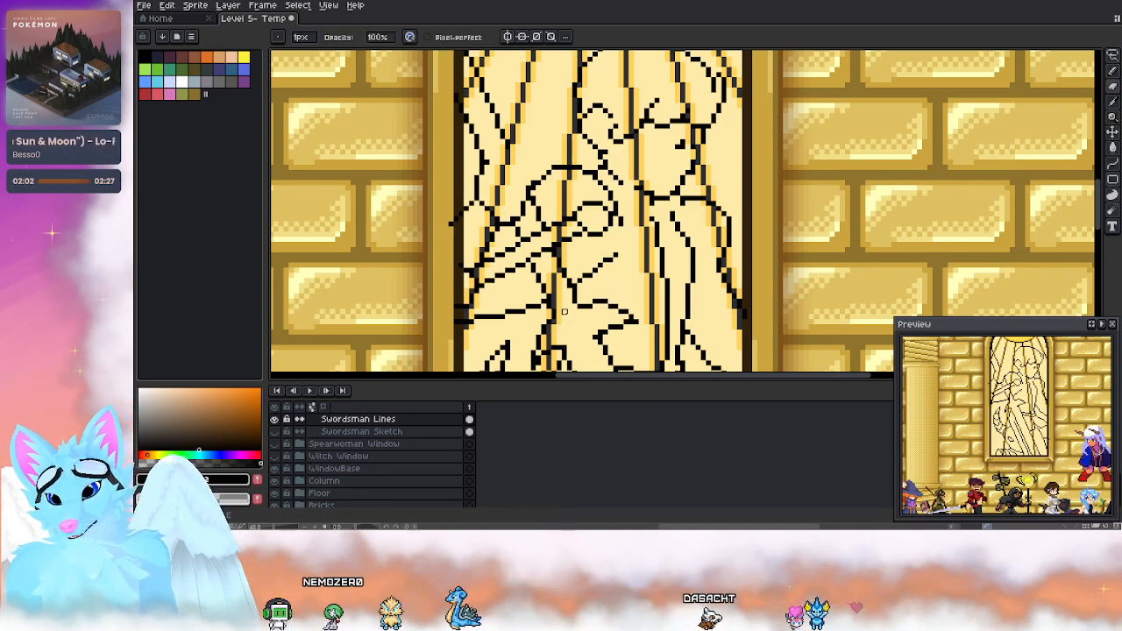
scroll(630, 337, "down", 3)
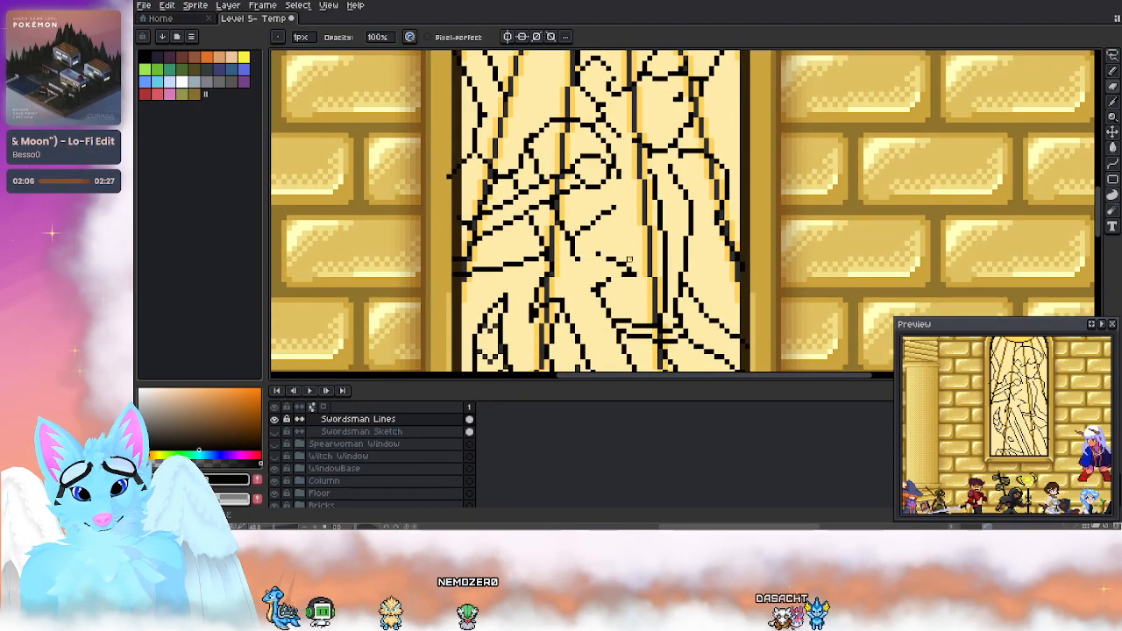
key("e")
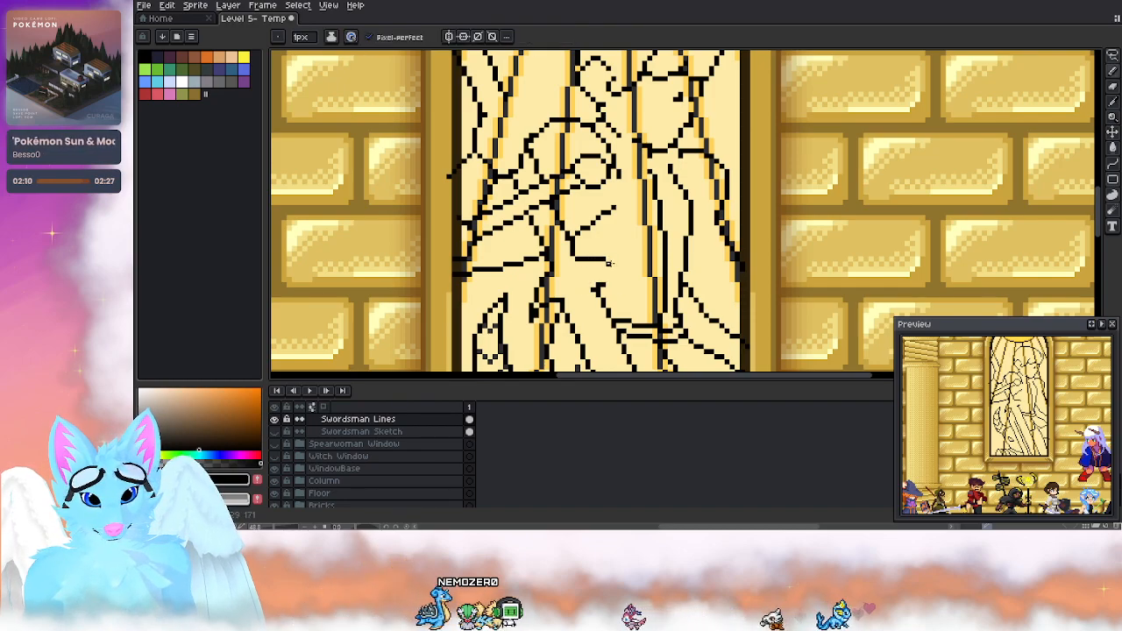
key("b")
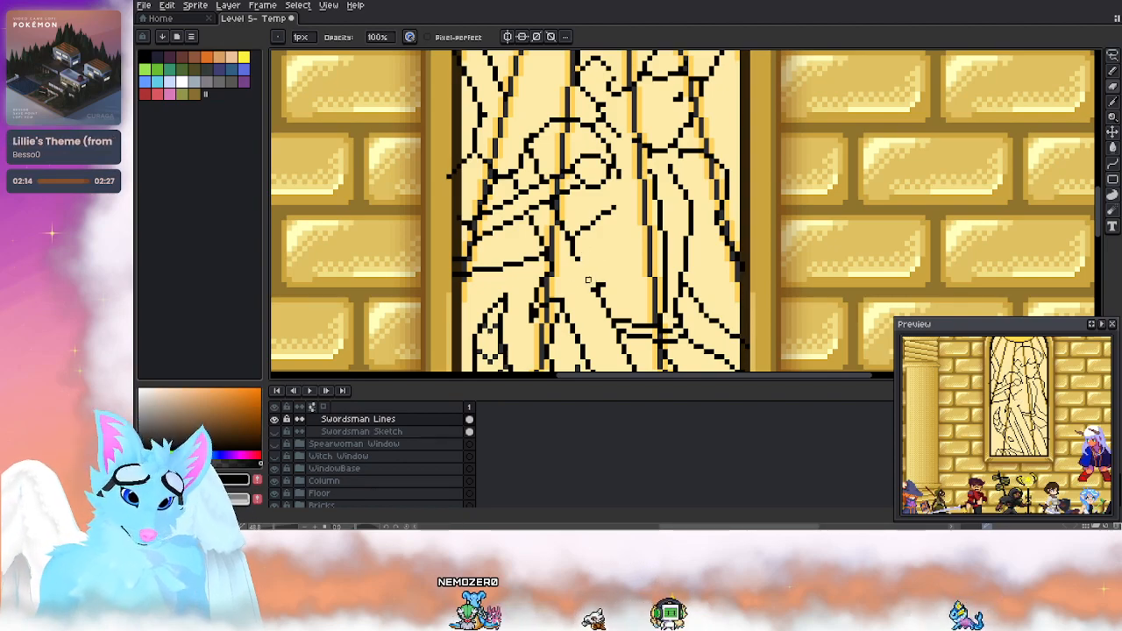
key("e")
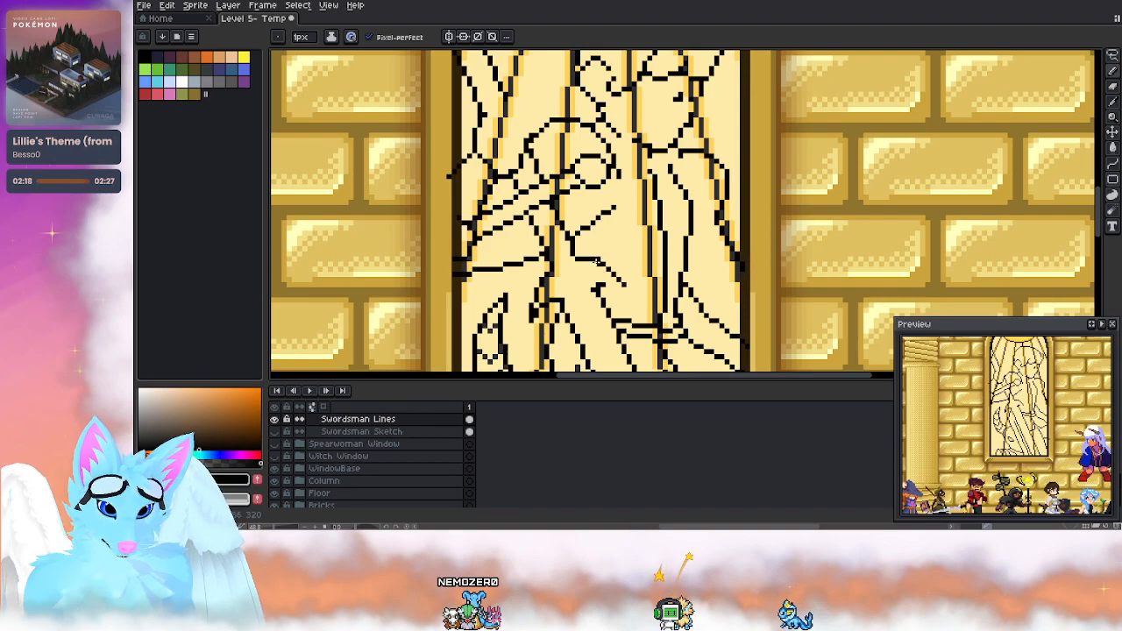
key("b")
key("e")
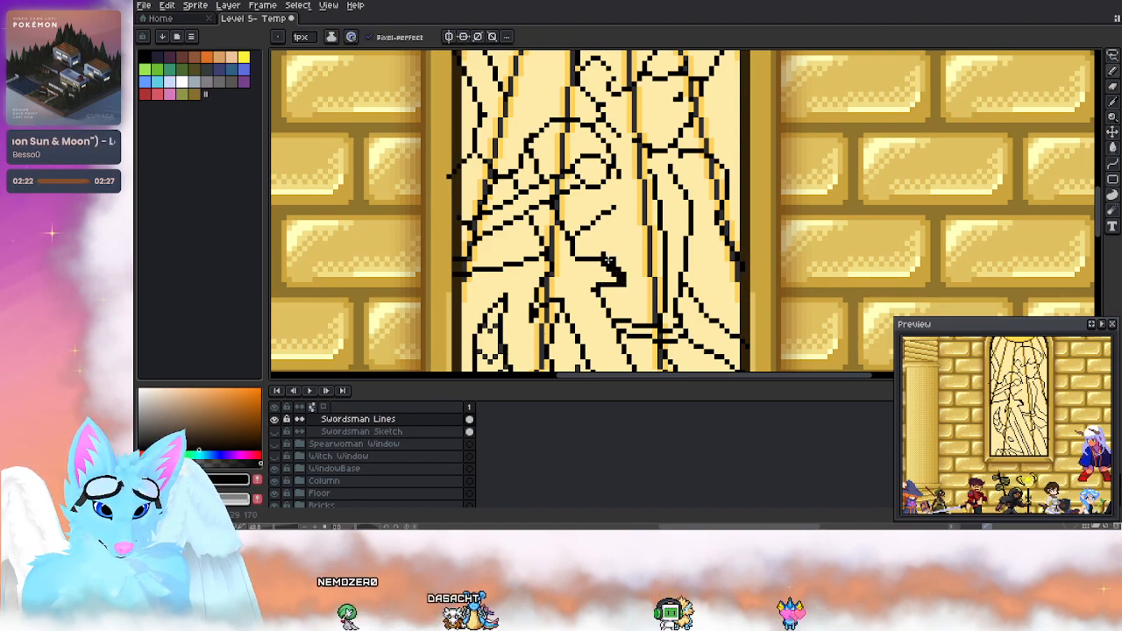
key("b")
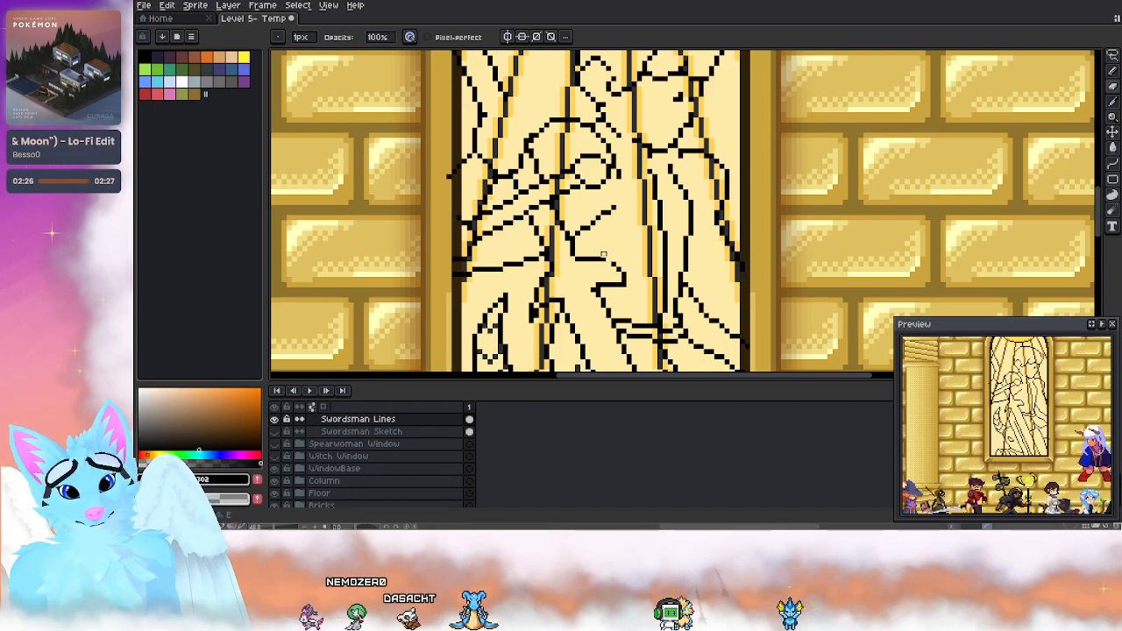
Step: Rework the shortened flap's outer corner, erasing stray pixels and redrawing a clean single-pixel tip between the upper and lower edges
key("e")
key("b")
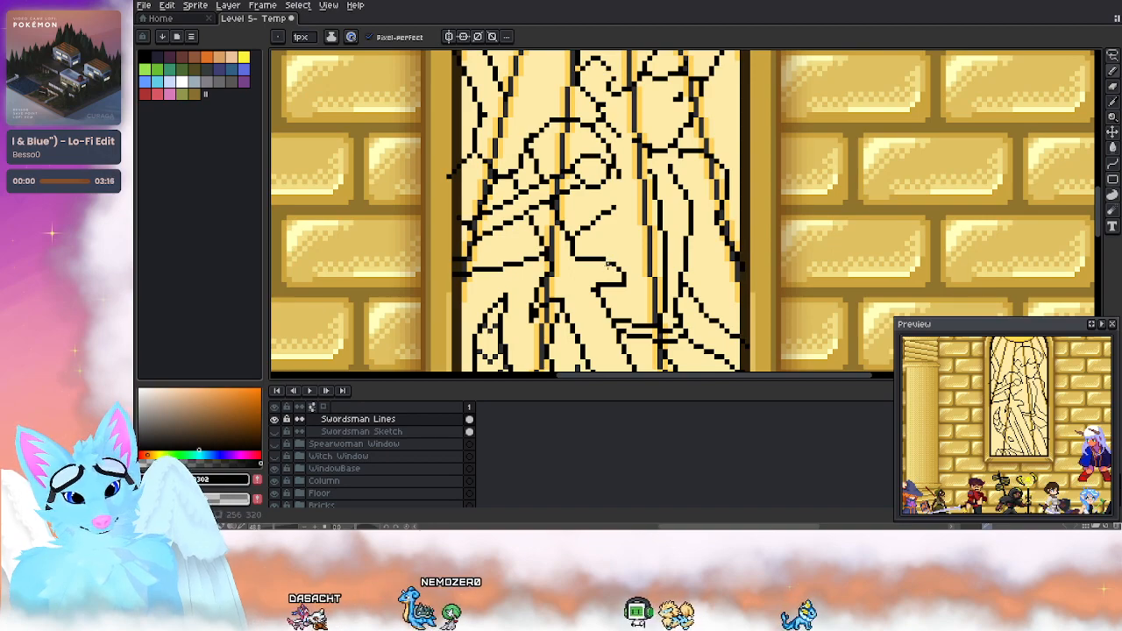
key("ctrl+z")
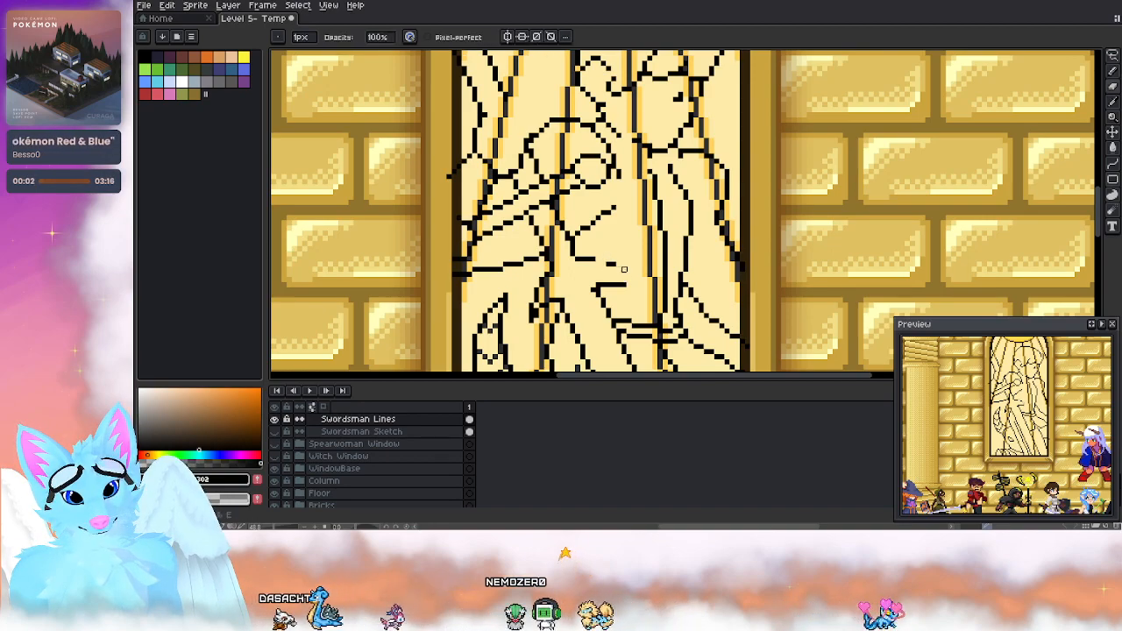
key("e")
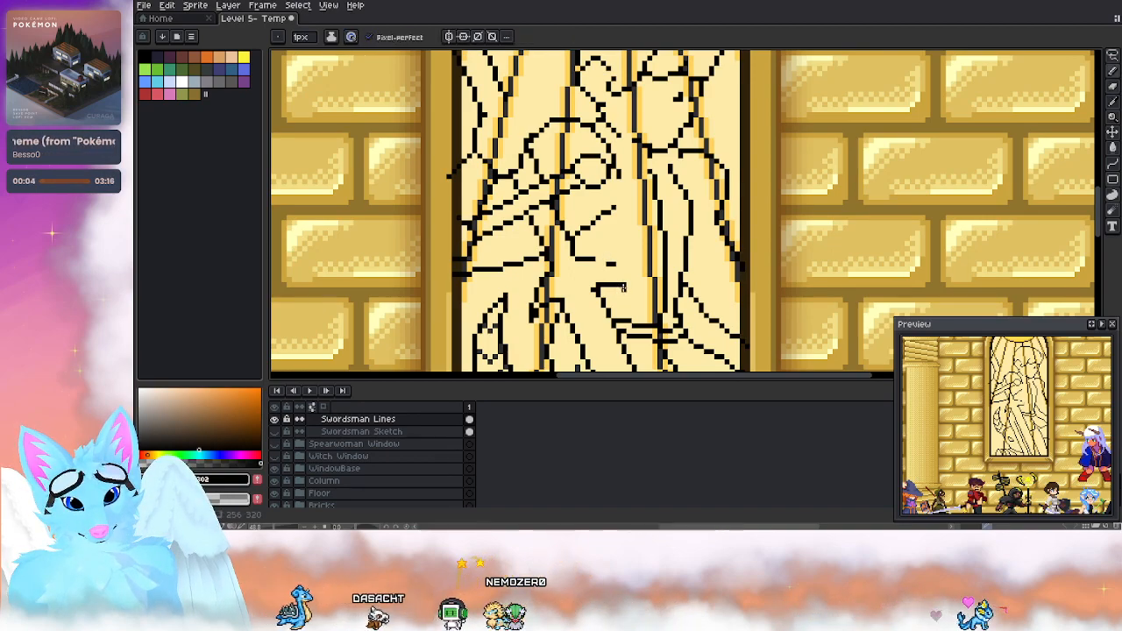
key("b")
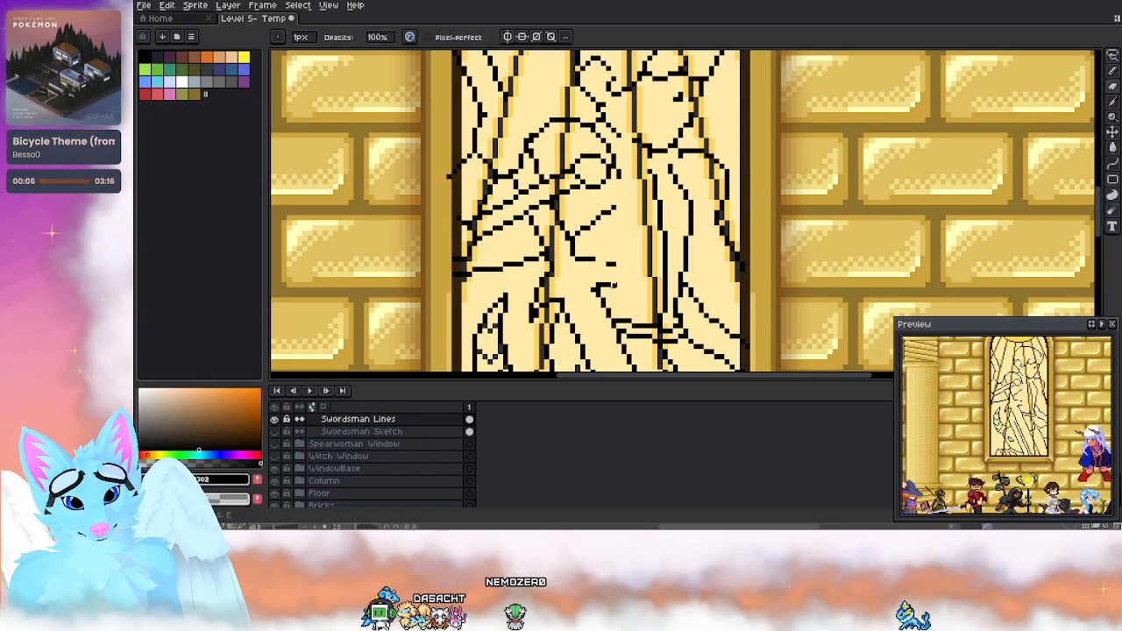
key("e")
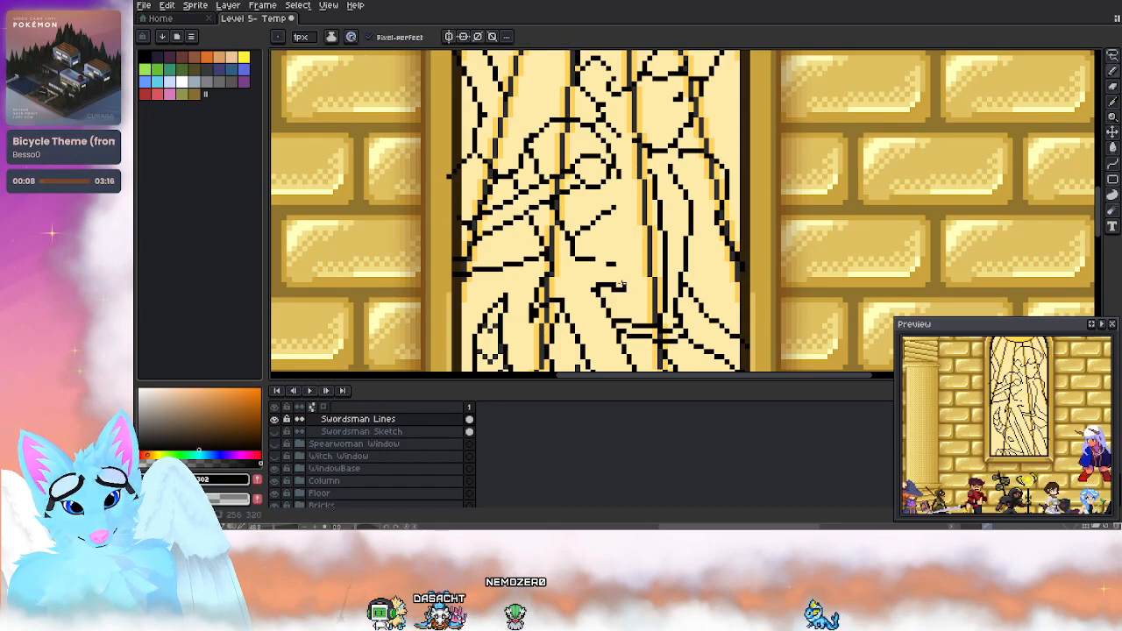
key("b")
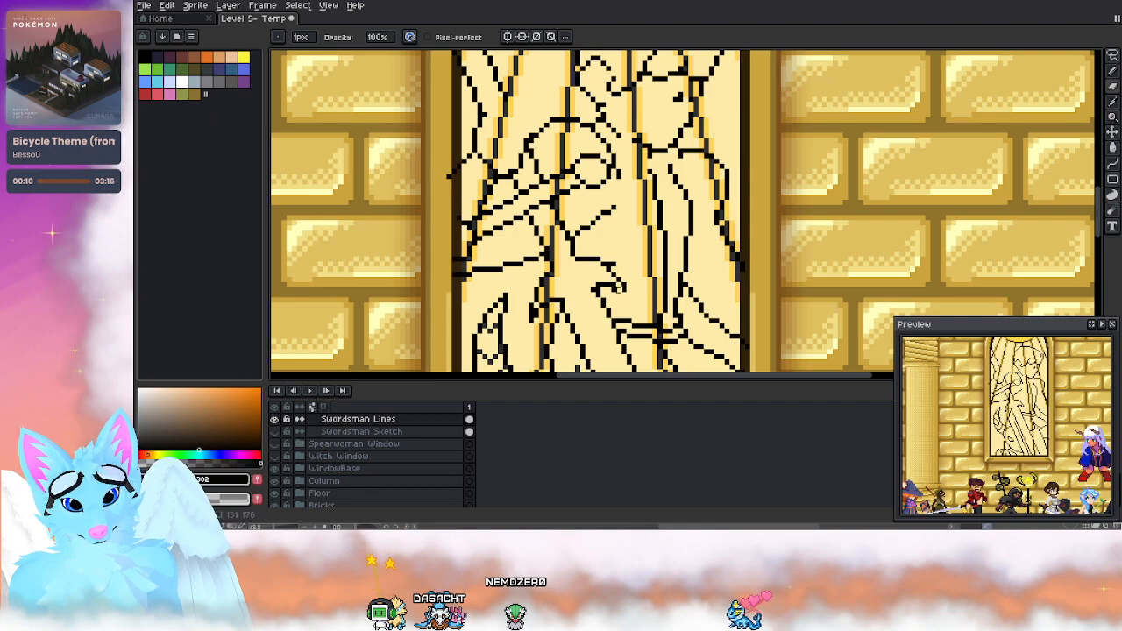
key("e")
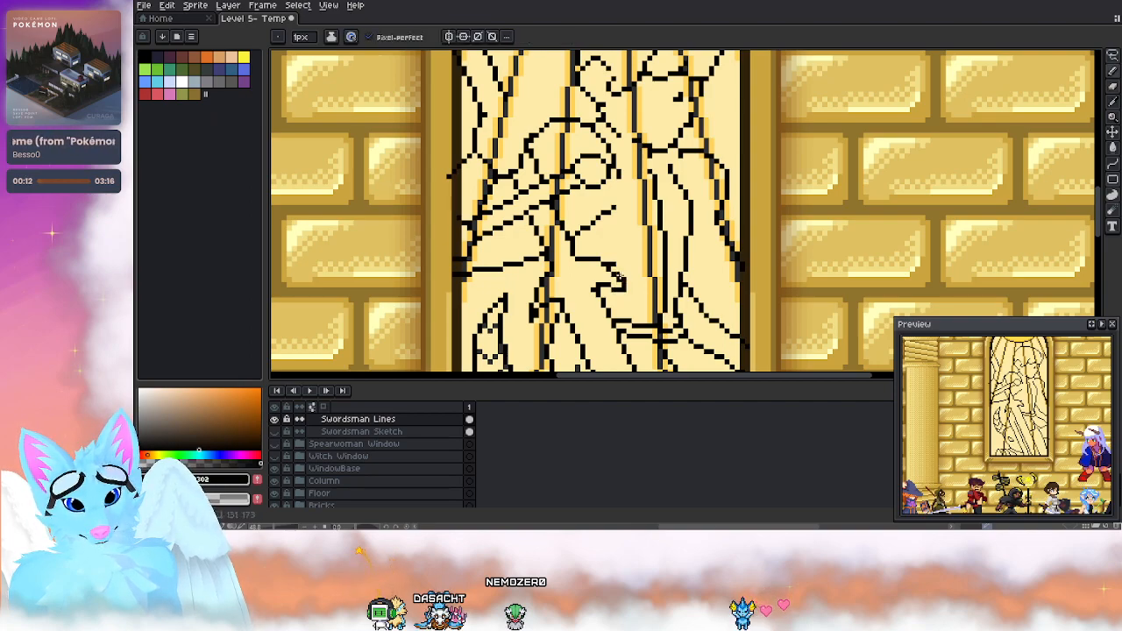
key("b")
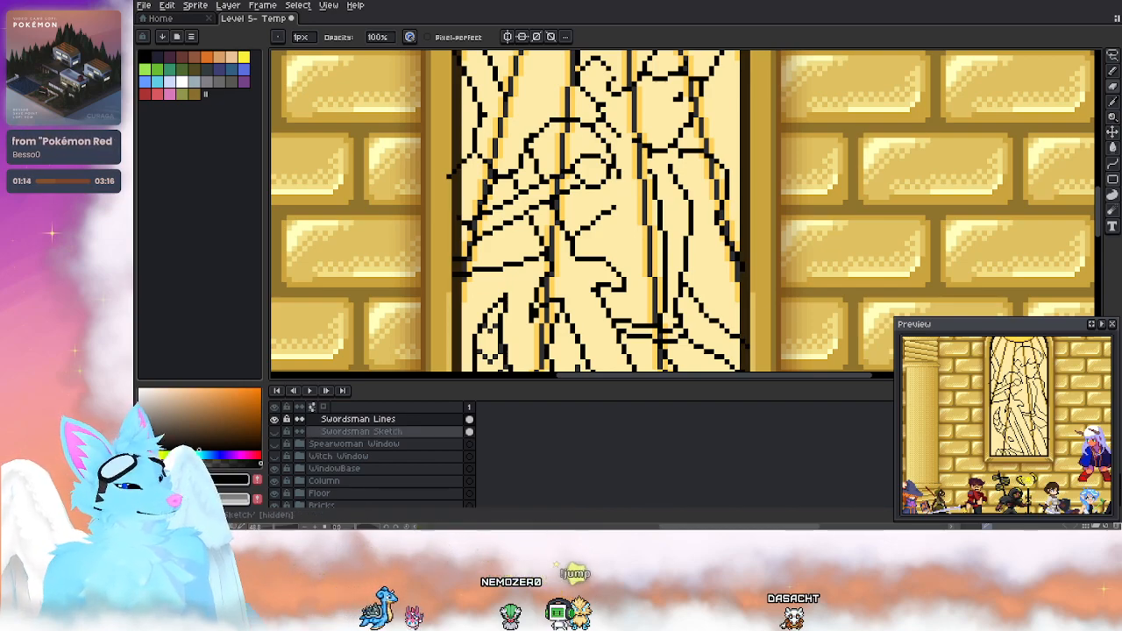
Step: Save the Level 5 temple sprite file
scroll(584, 237, "down", 2)
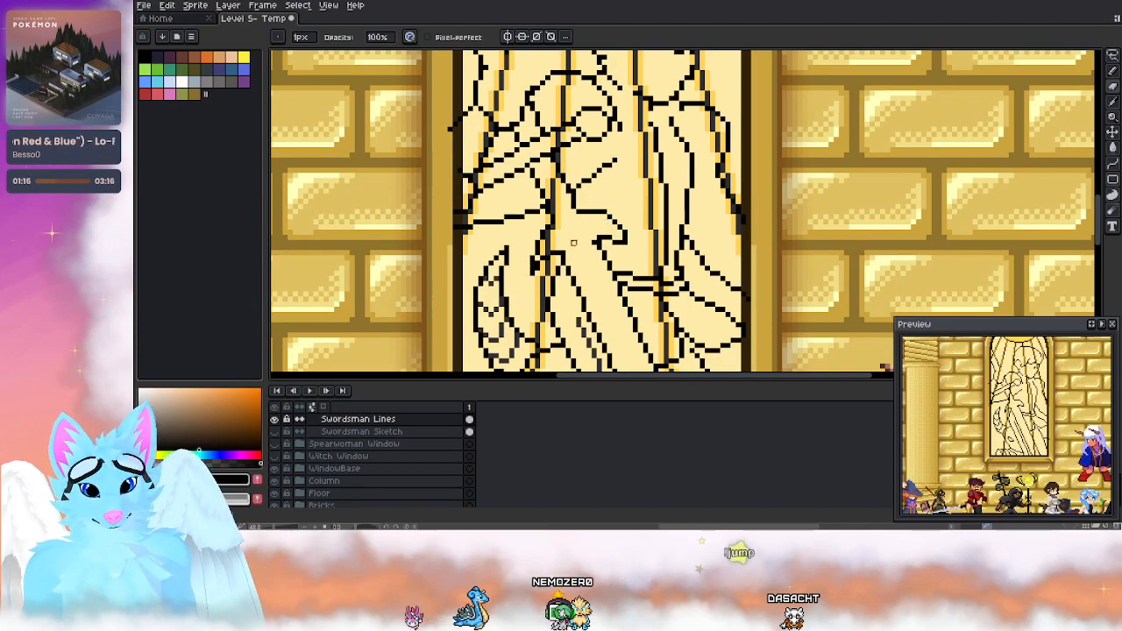
key("v")
key("ctrl+s")
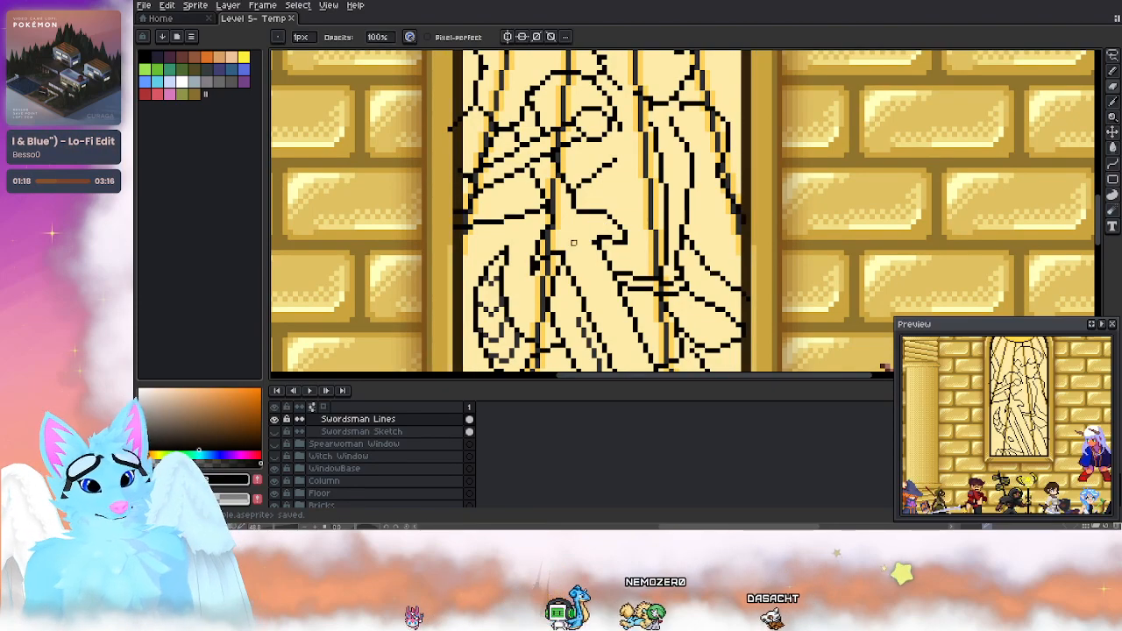
Step: Add a new layer directly above Swordsman Sketch, beneath the Swordsman Lines layer
scroll(579, 247, "down", 4)
scroll(572, 234, "up", 1)
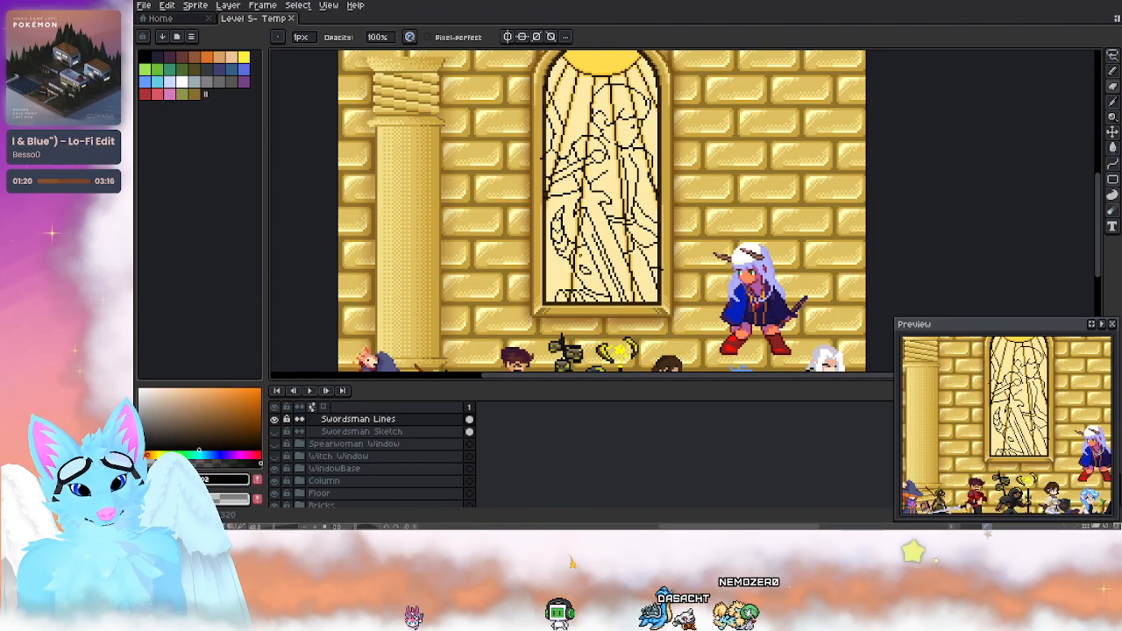
scroll(571, 233, "down", 1)
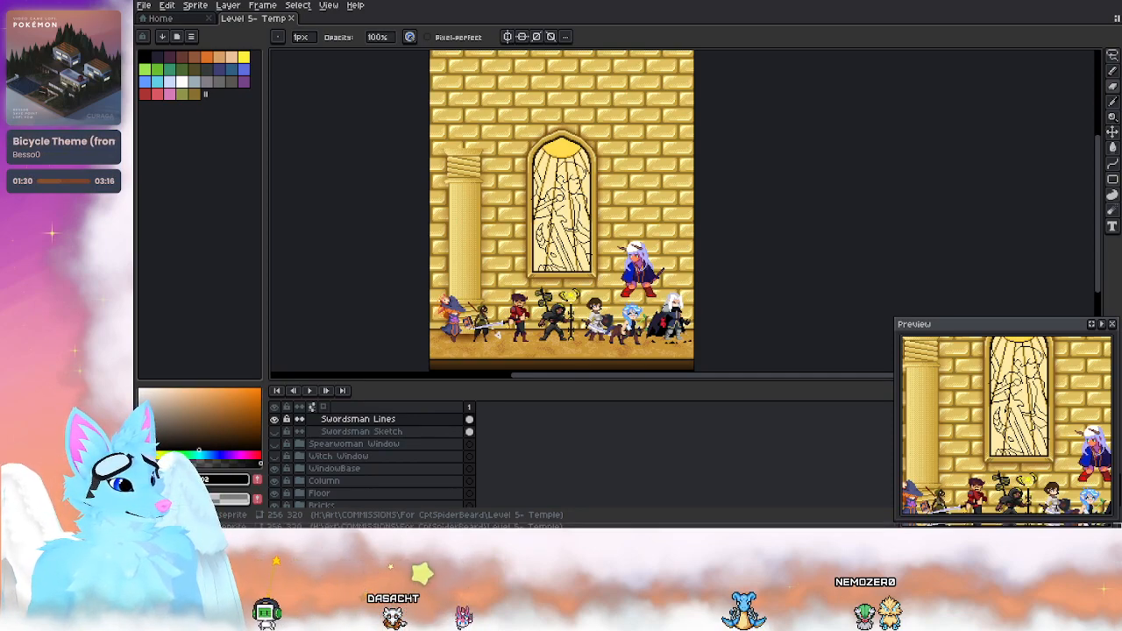
scroll(541, 266, "up", 3)
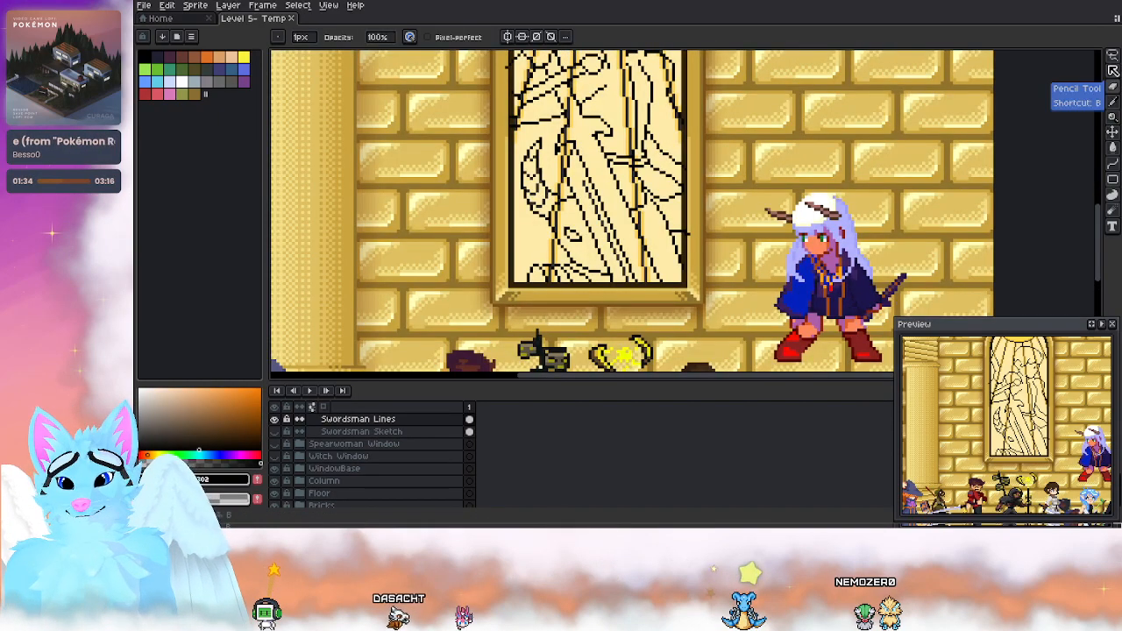
left_click(1111, 86)
scroll(808, 186, "up", 1)
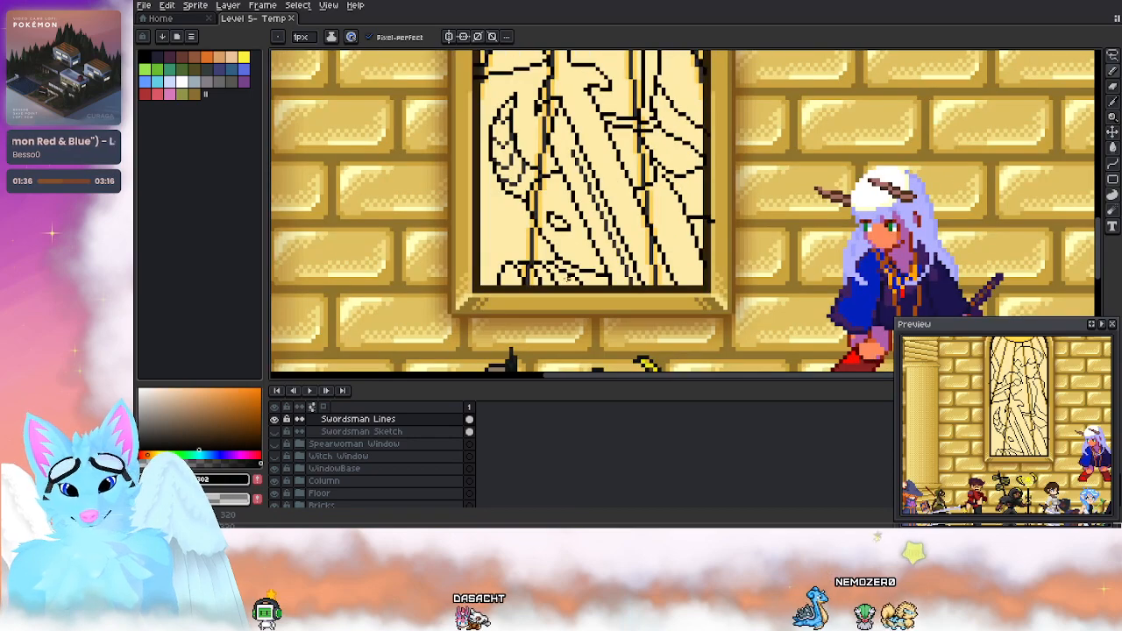
left_click(368, 432)
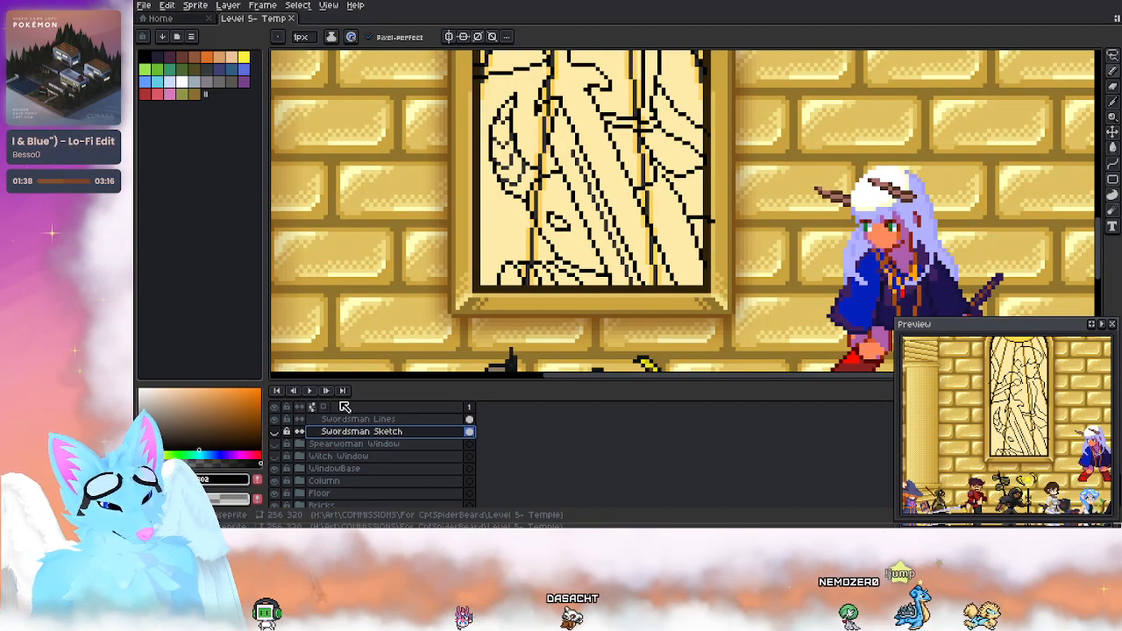
key("shift+n")
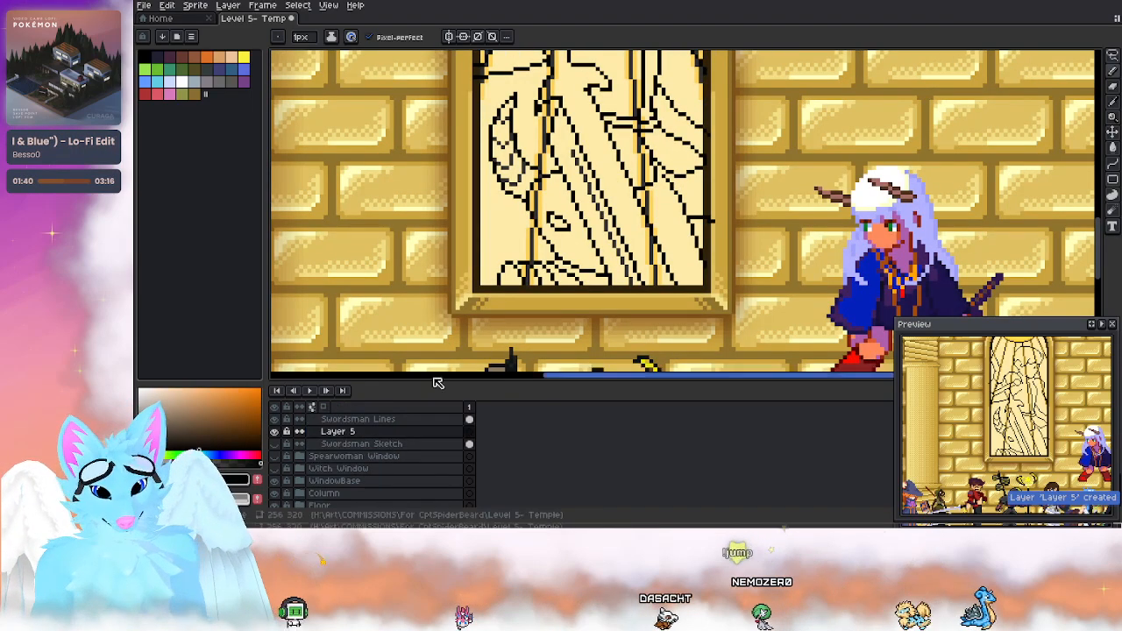
Step: Choose a dark blue color and flood-fill the horned creature's head on the new layer, leaving its eye empty
left_click_drag(568, 218, 566, 236)
scroll(567, 235, "up", 3)
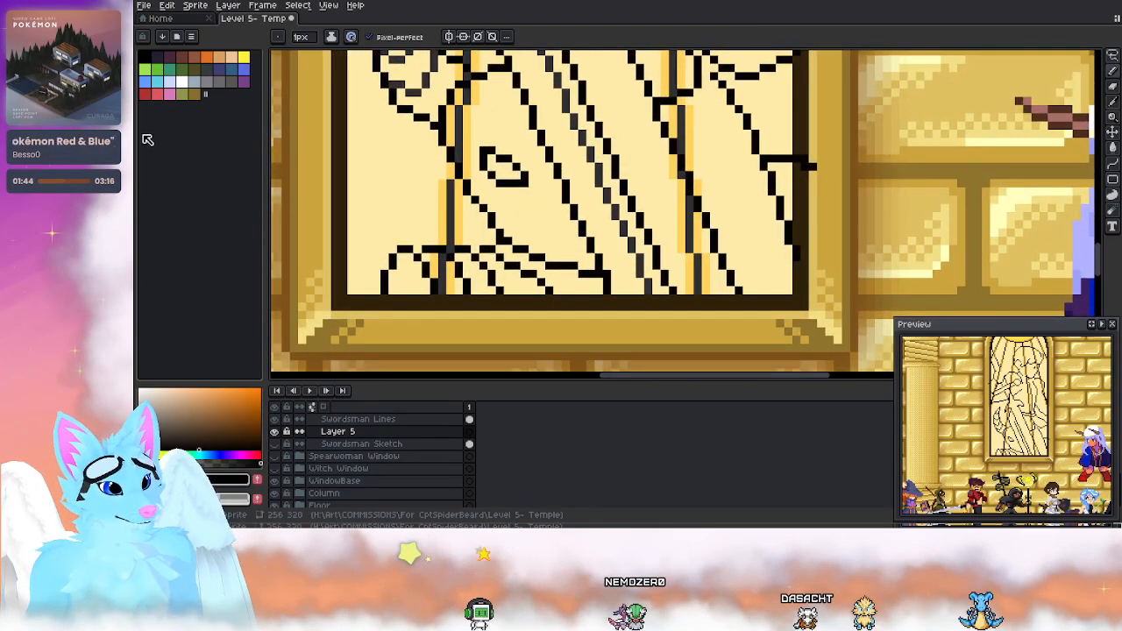
left_click(198, 479)
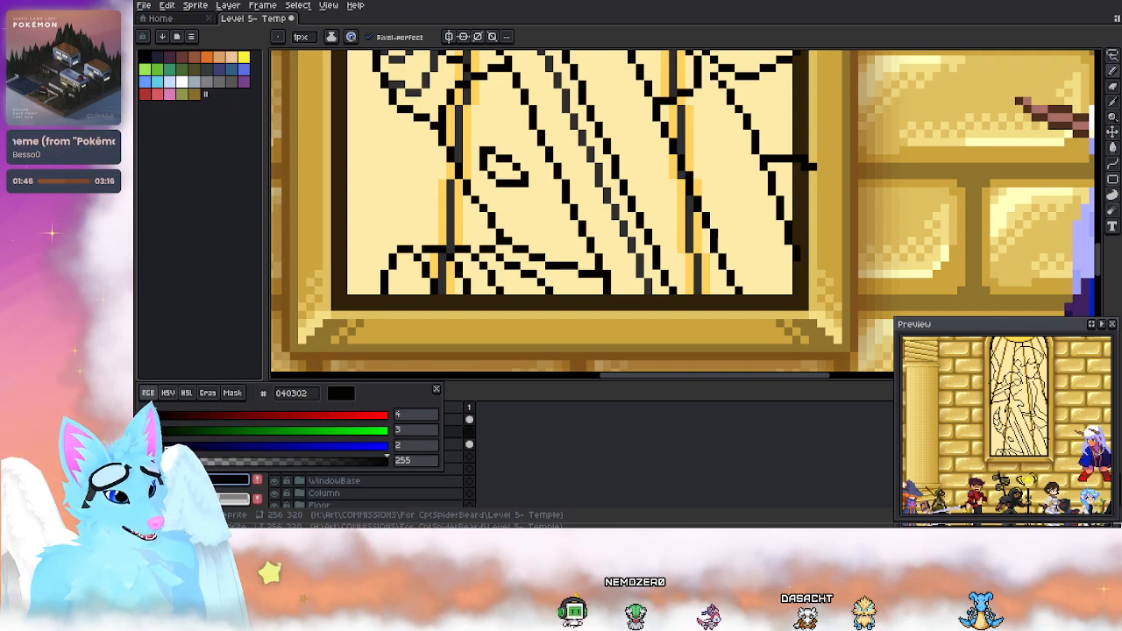
mouse_move(230, 455)
left_mouse_down()
mouse_move(258, 455)
mouse_move(209, 455)
left_mouse_up()
left_click(200, 436)
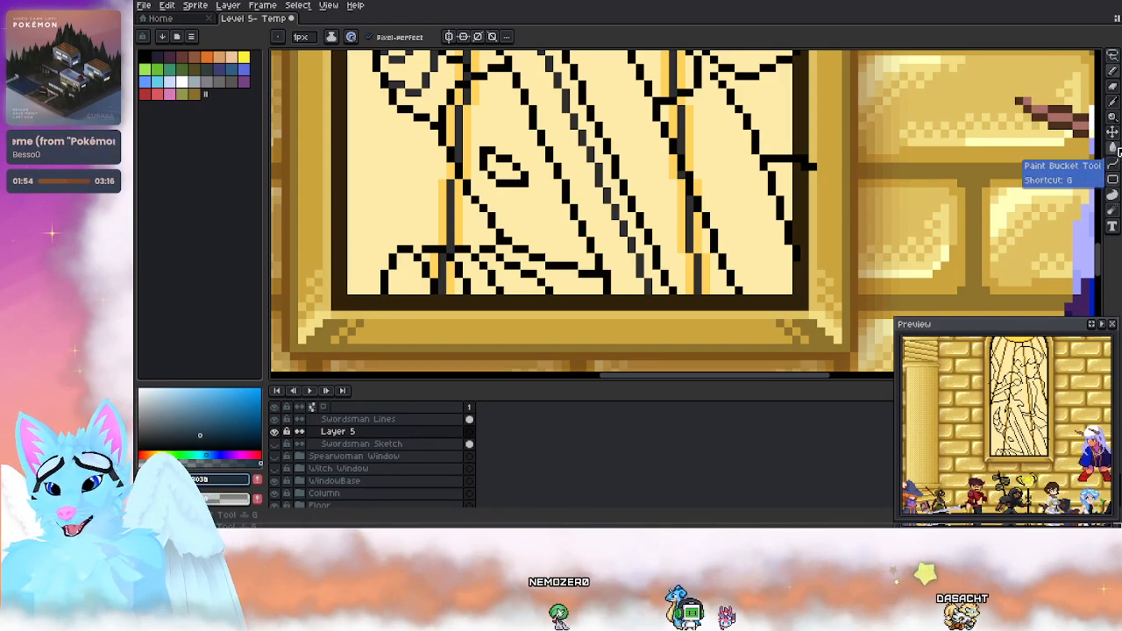
left_click(1113, 148)
left_click(534, 220)
left_click(449, 125)
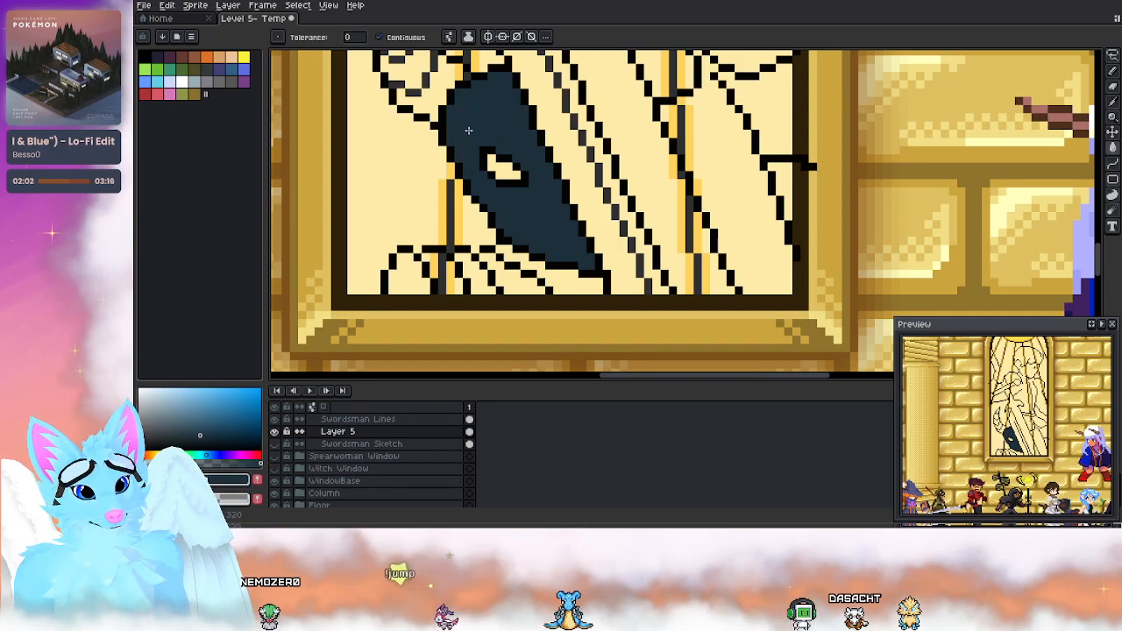
Step: Fill the ridged neck sections below the creature's head with the same dark blue, down to the window's lower edge
scroll(517, 193, "down", 2)
left_click(555, 241)
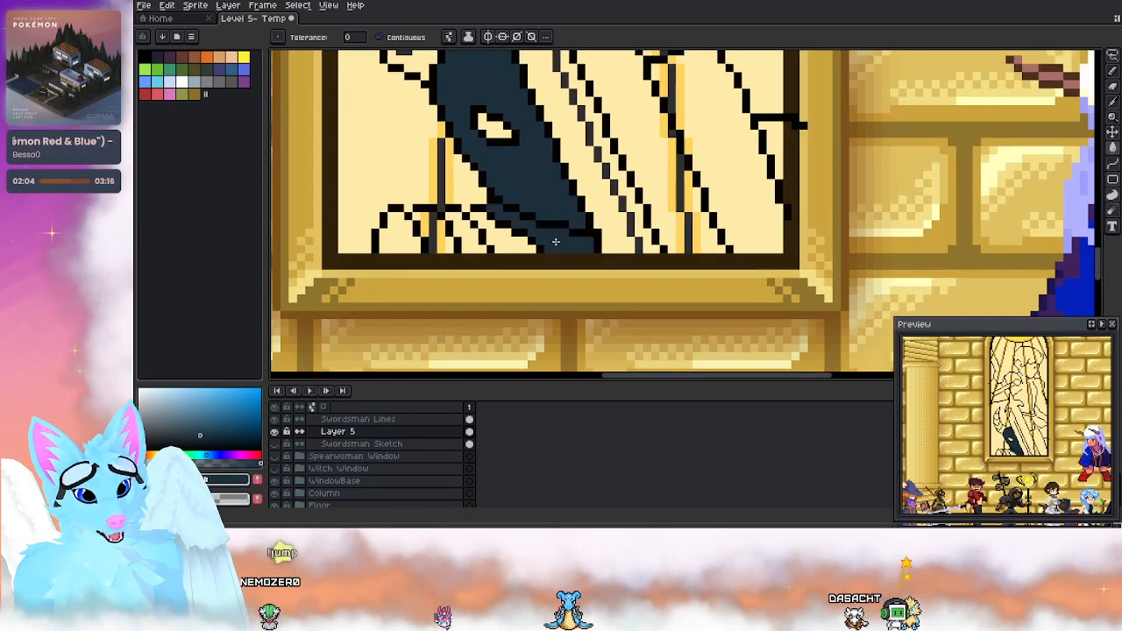
left_click(480, 238)
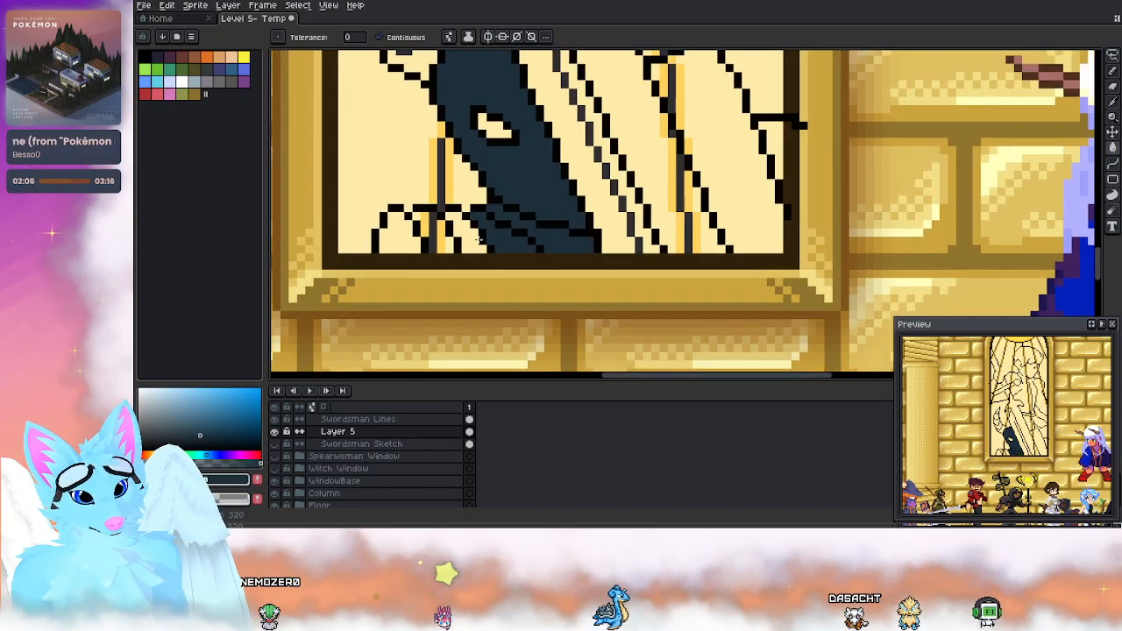
left_click(466, 239)
left_click(441, 241)
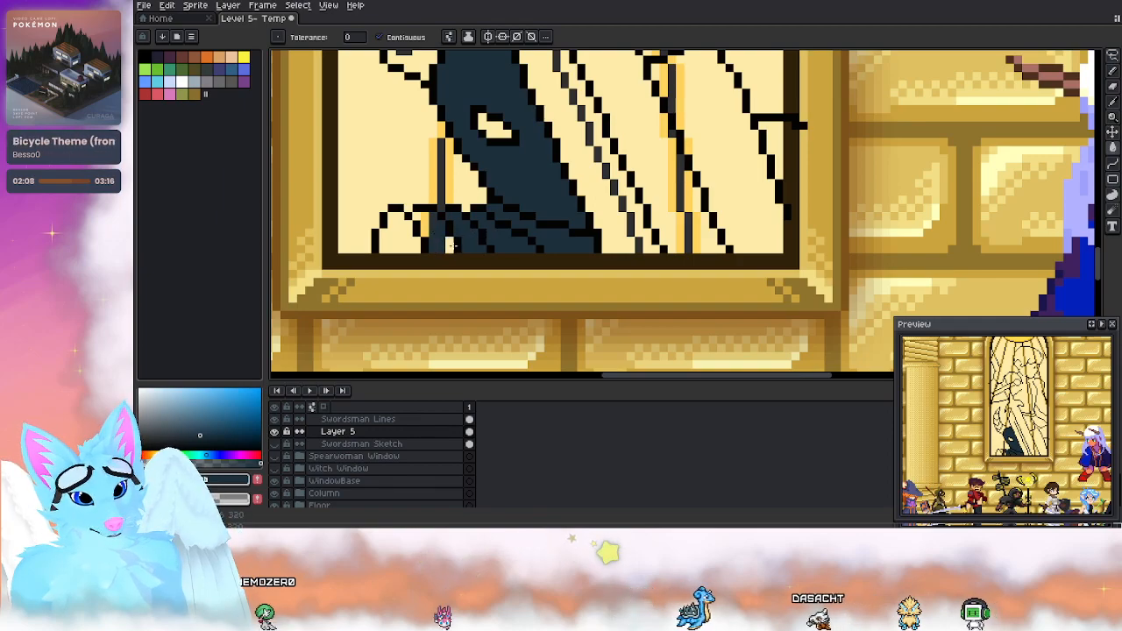
left_click(399, 243)
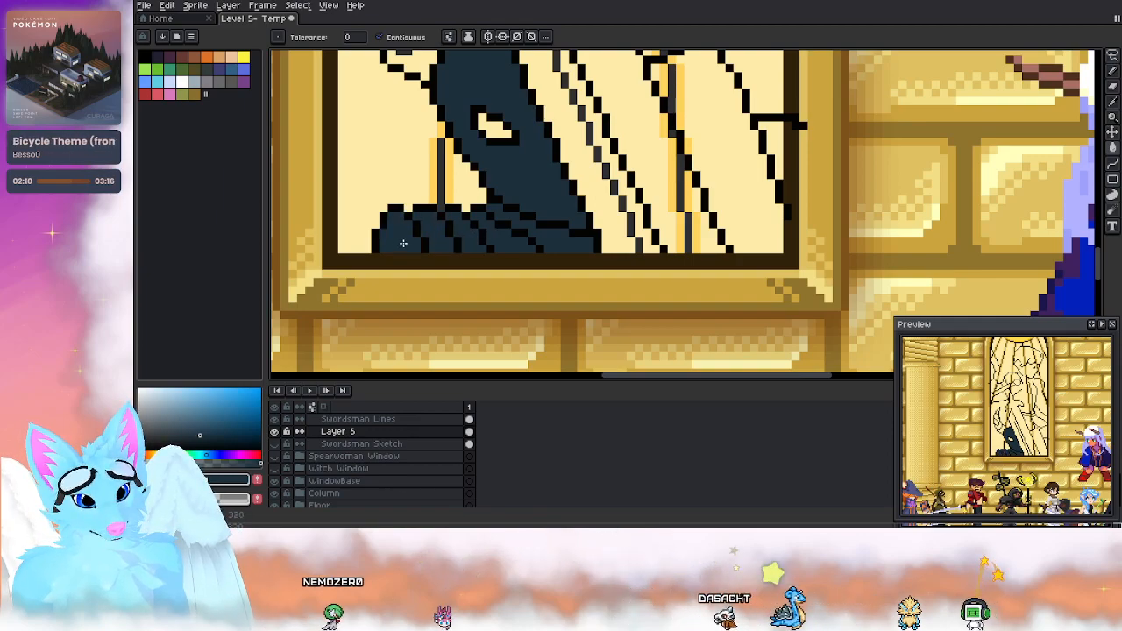
Step: Fill the segments of the creature's curved horn with dark blue, from its base up toward the tip
scroll(400, 243, "up", 5)
left_click(494, 230)
left_click(478, 198)
left_click(466, 167)
left_click(464, 121)
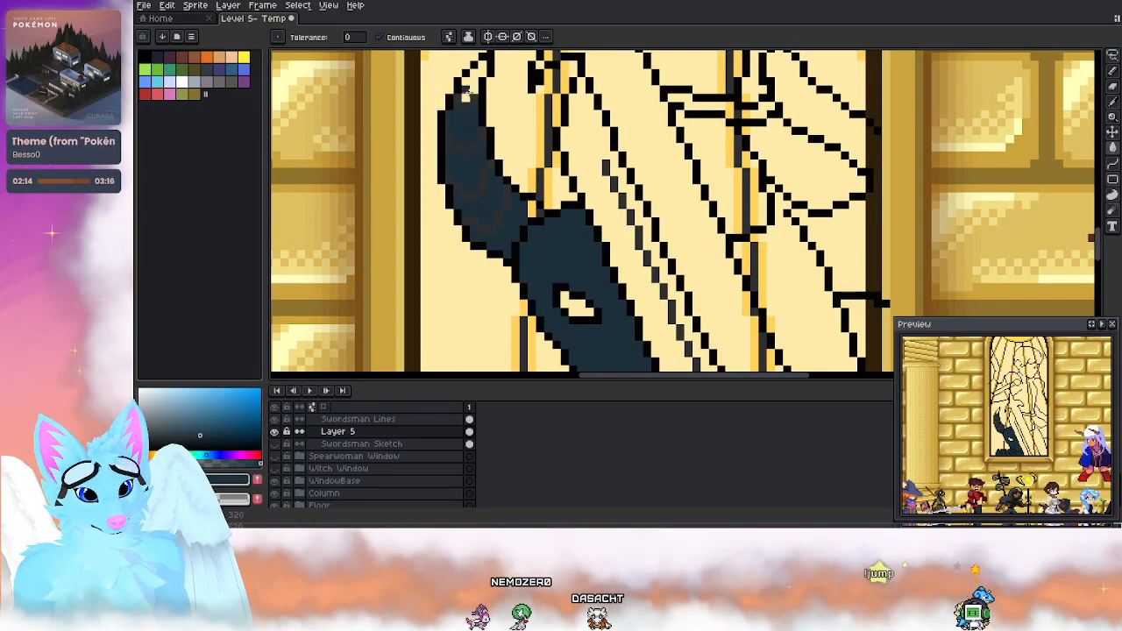
left_click_drag(529, 220, 426, 150)
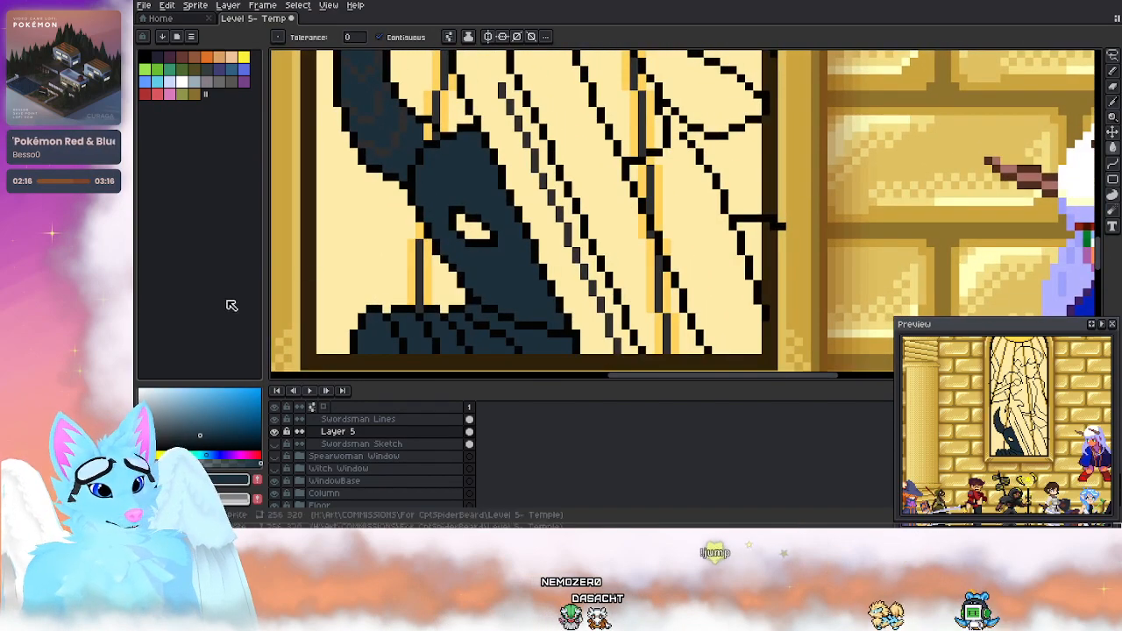
Step: Mix a bright purple and flood-fill the creature's eye with it
left_click(182, 81)
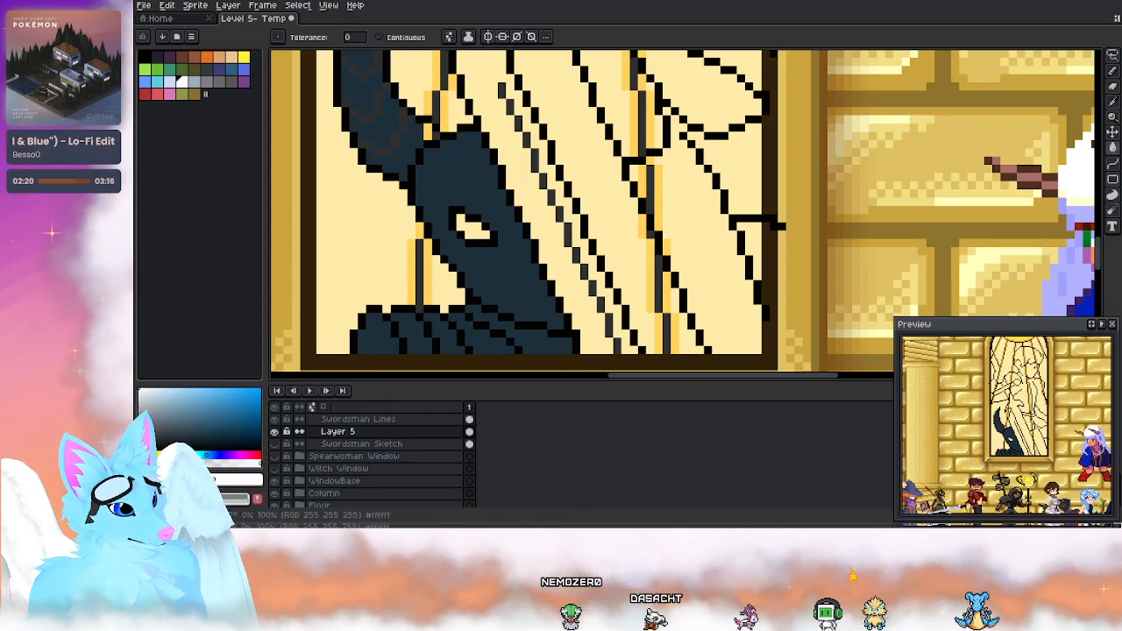
left_click(207, 440)
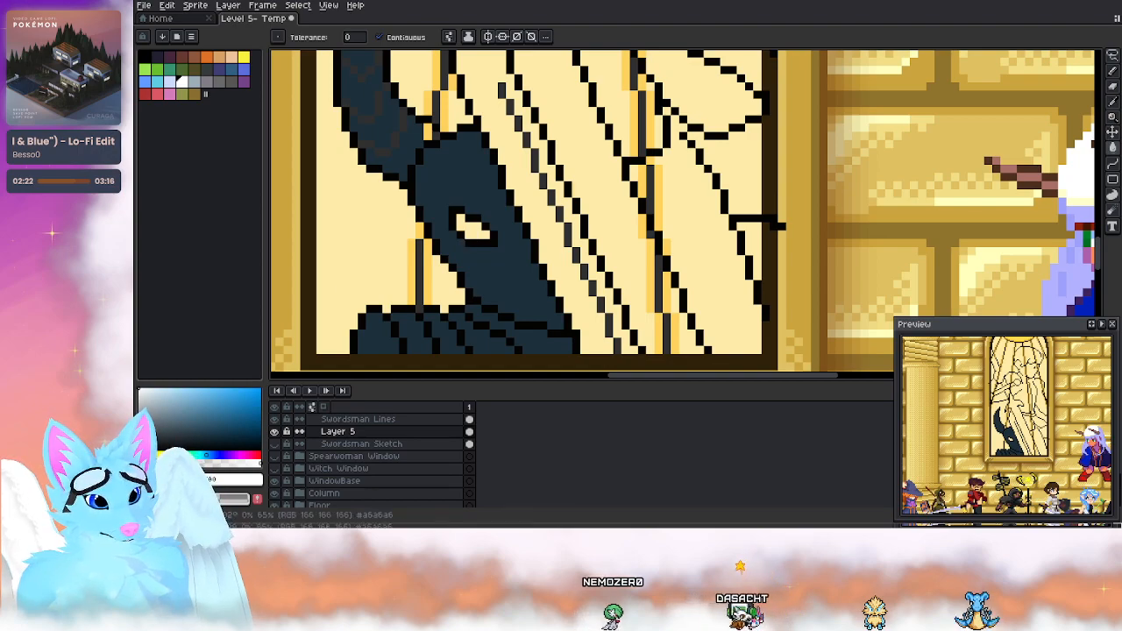
left_click(230, 480)
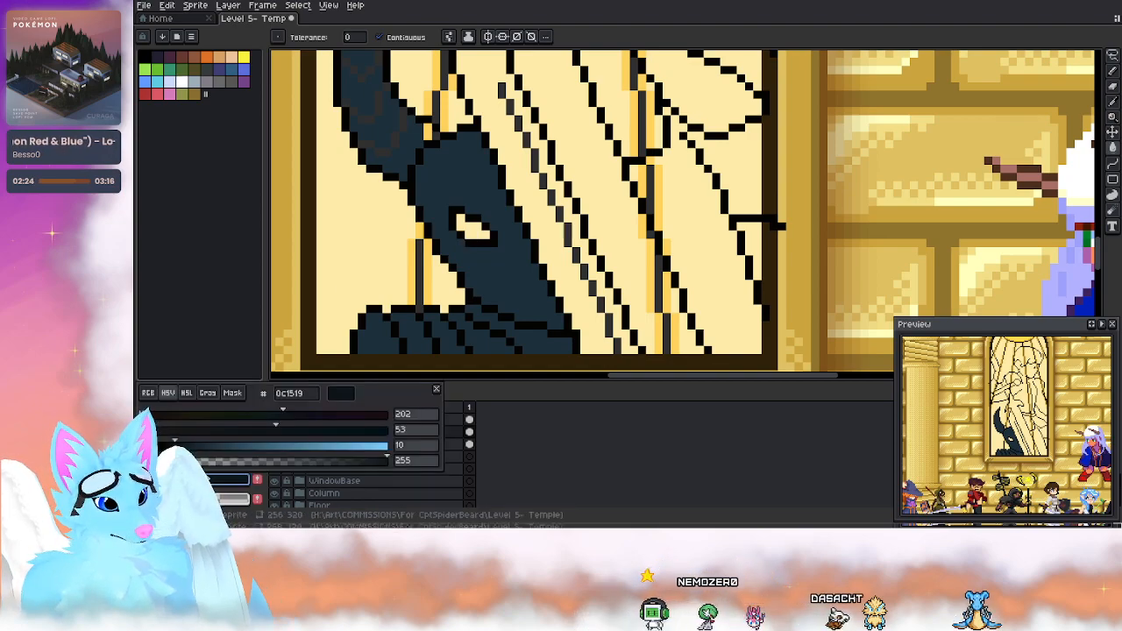
left_click(219, 389)
left_click_drag(207, 455, 232, 455)
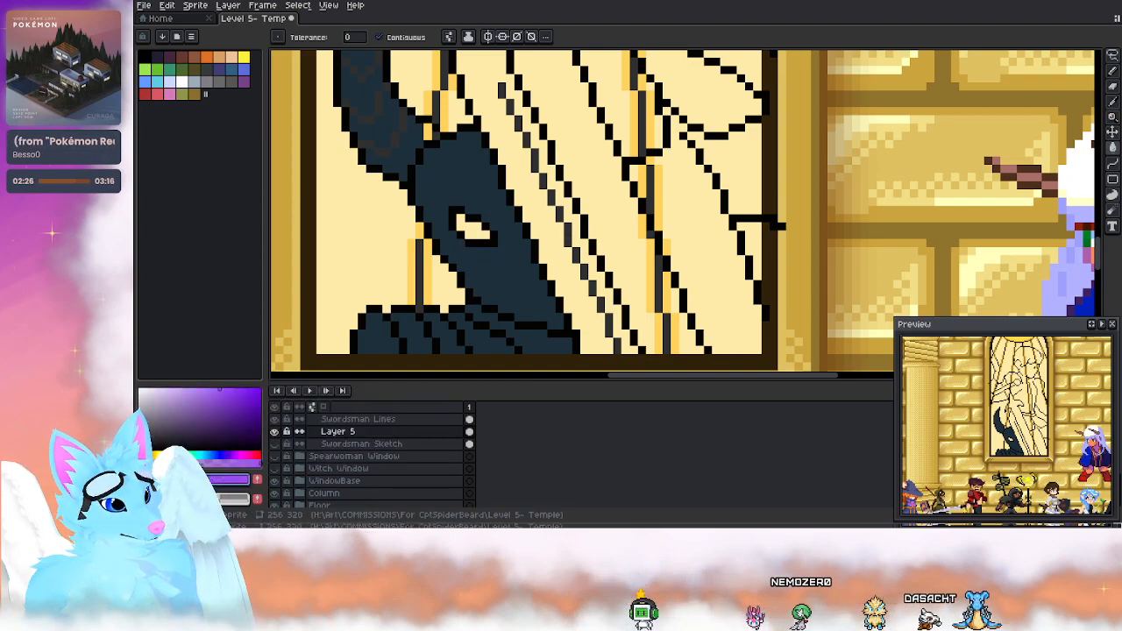
left_click(470, 234)
left_click_drag(486, 247, 513, 248)
scroll(518, 224, "down", 1)
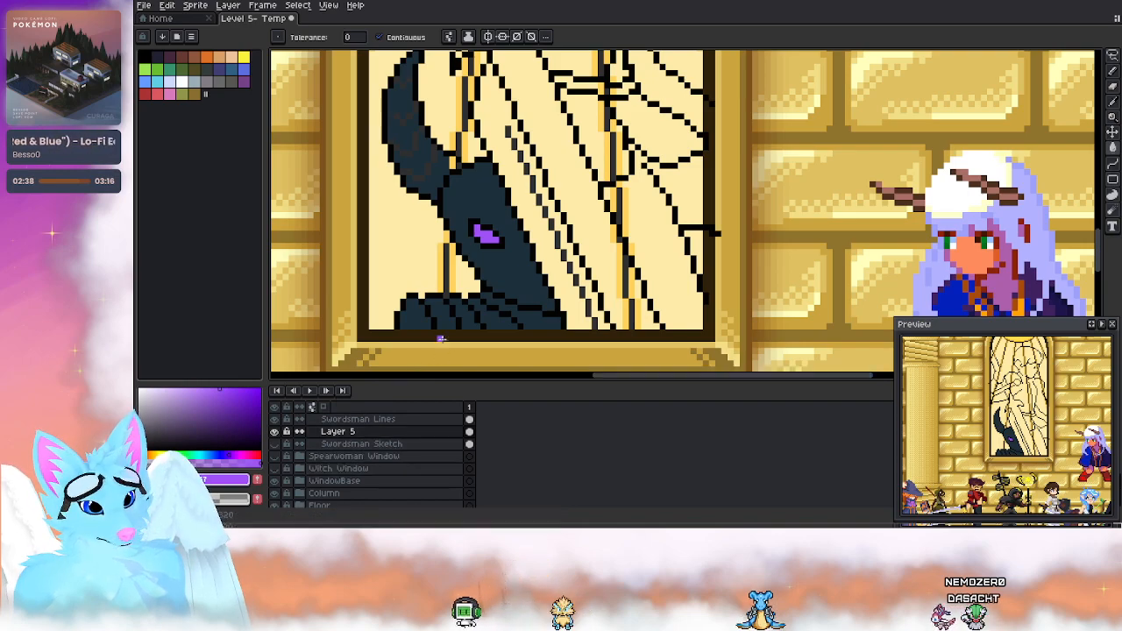
Step: Draw purple pixels closing the upper end of the sword blade's narrow edge strip and fill the strip purple
left_click(1107, 72)
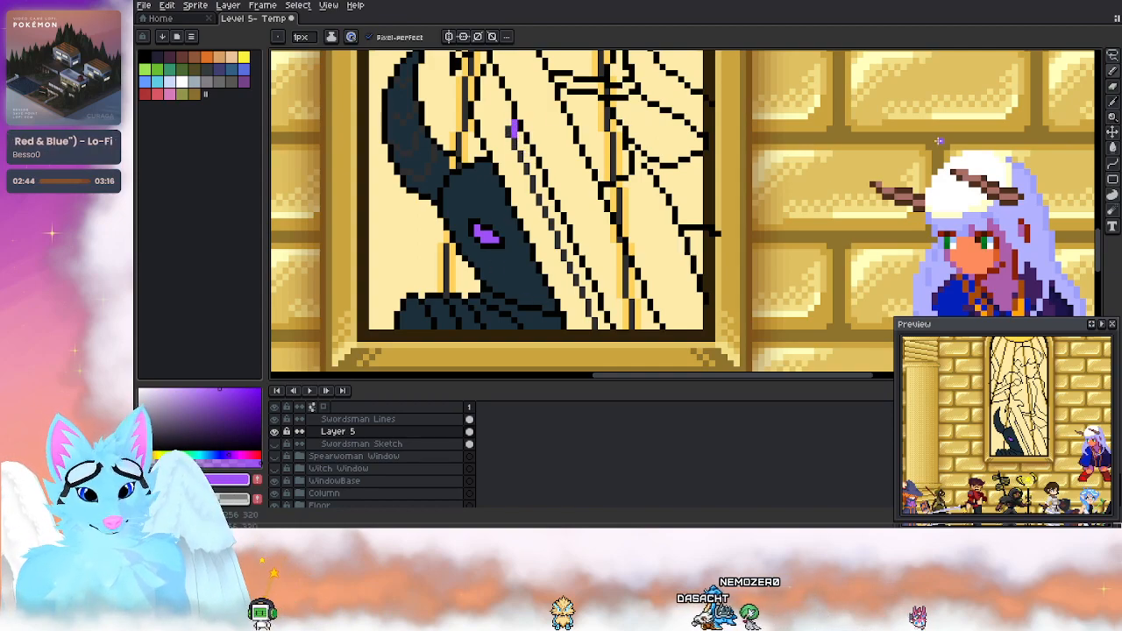
left_click(1113, 149)
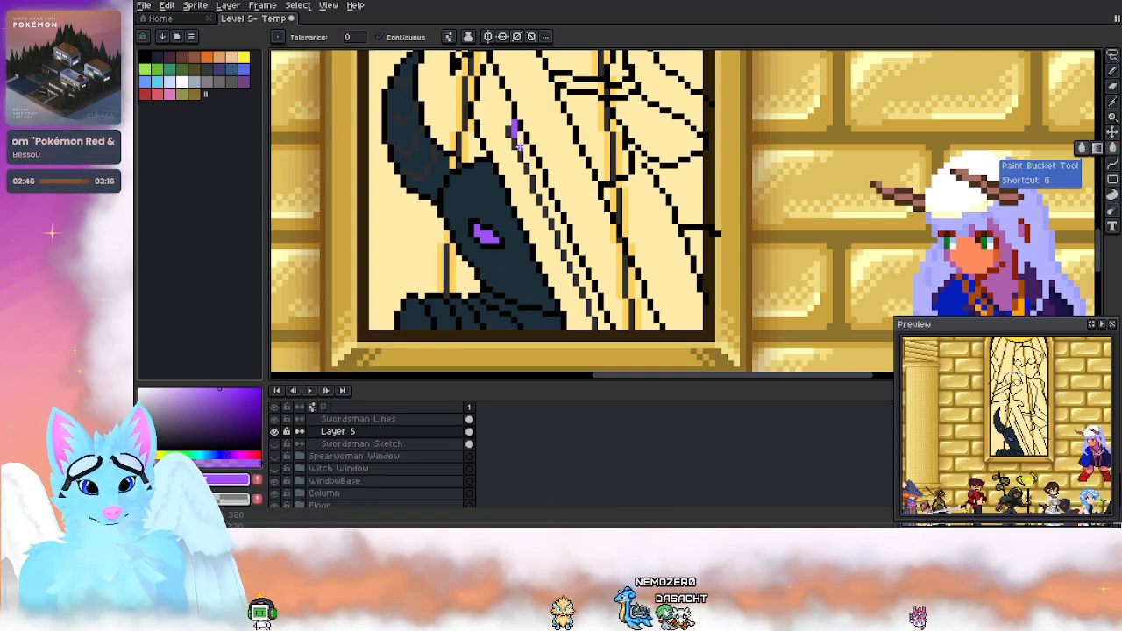
left_click(521, 147)
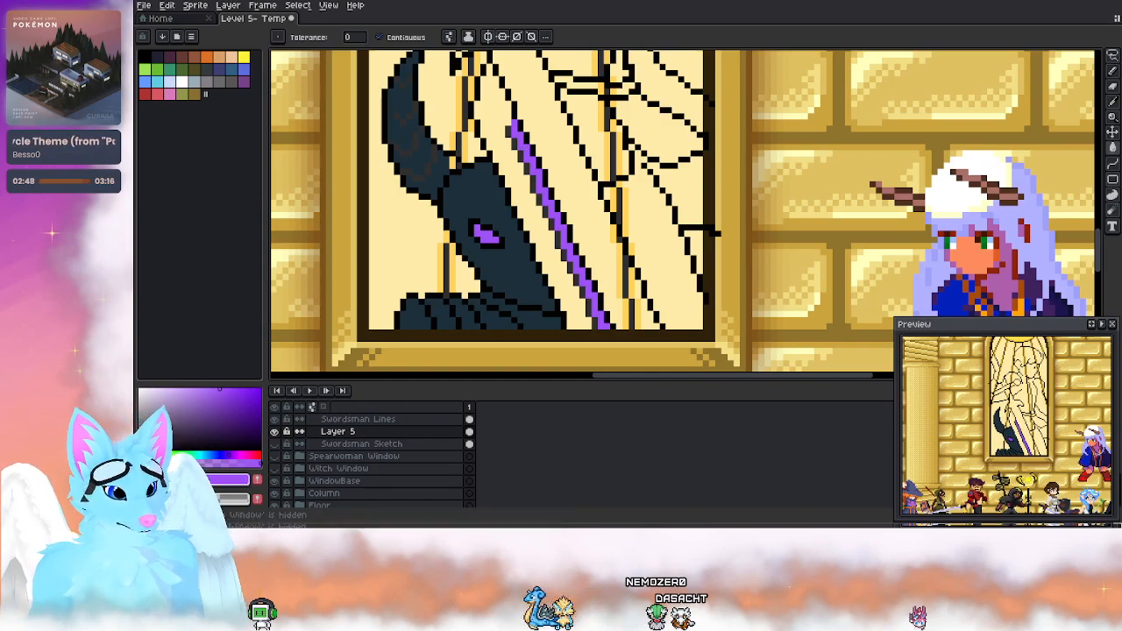
Step: Fill the wide face of the sword blade pale pink, then recolor it to a more saturated light purple
left_click(228, 479)
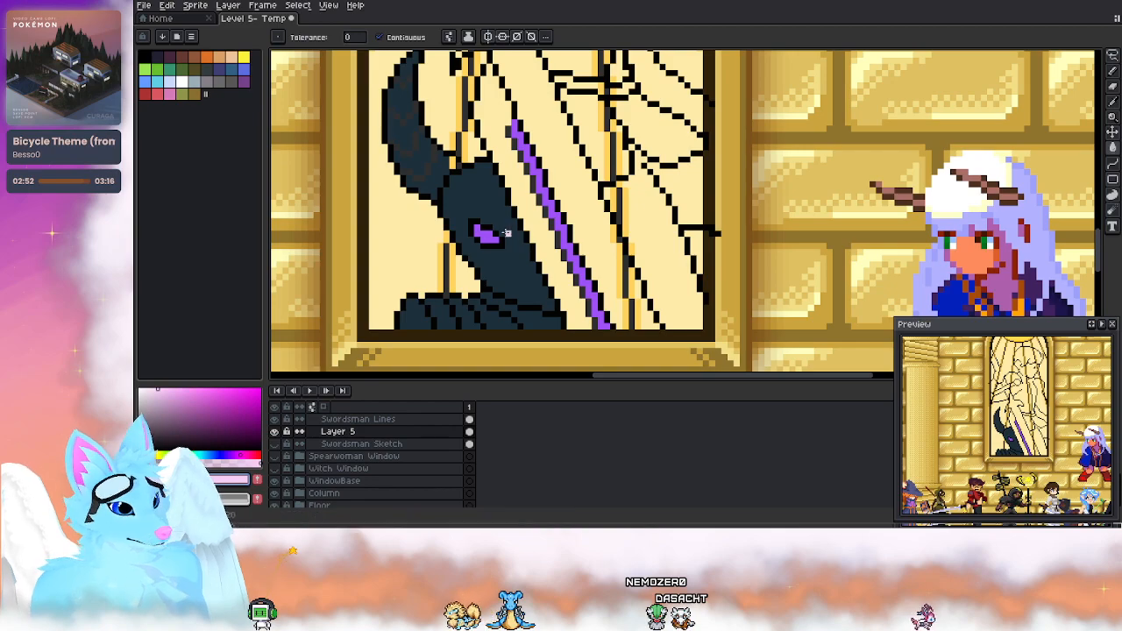
scroll(538, 235, "down", 4)
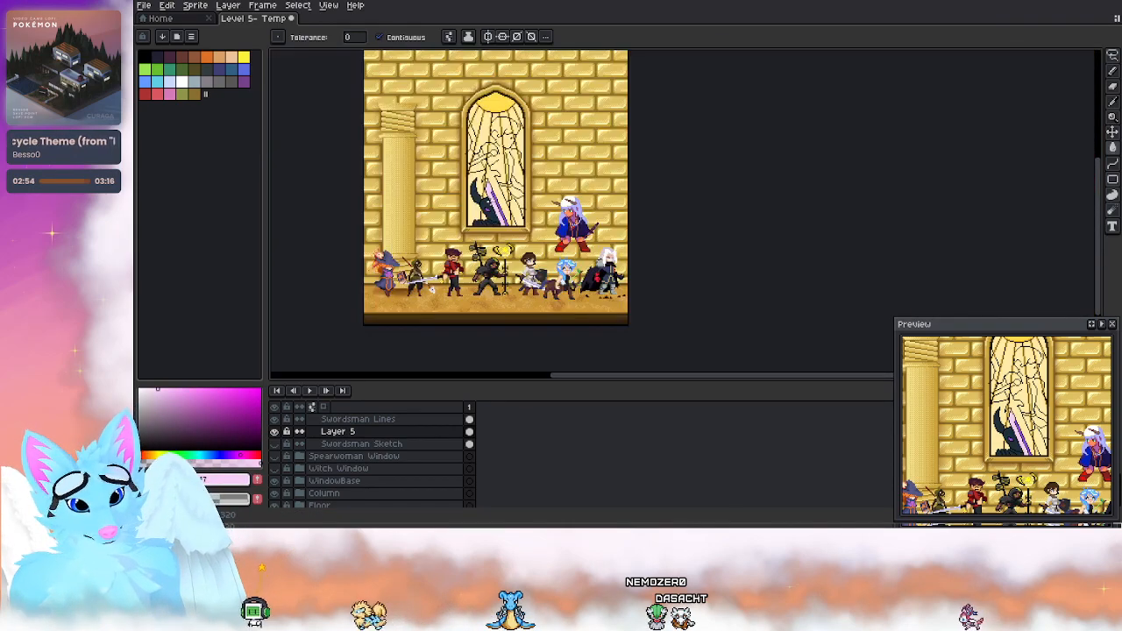
scroll(456, 186, "up", 2)
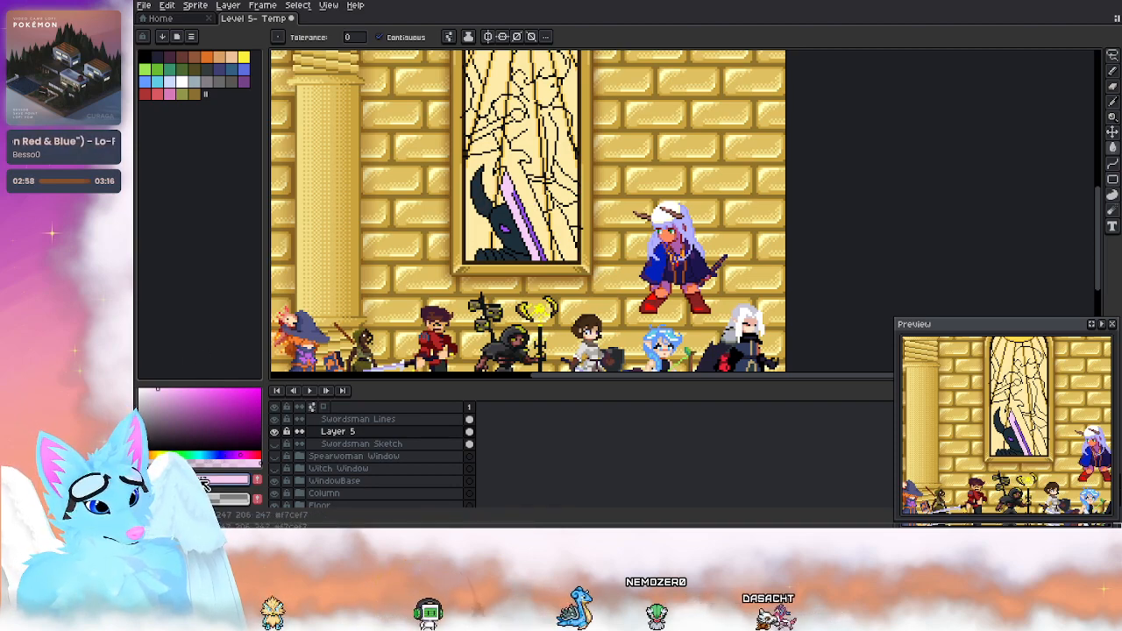
left_click(235, 455)
left_click(192, 389)
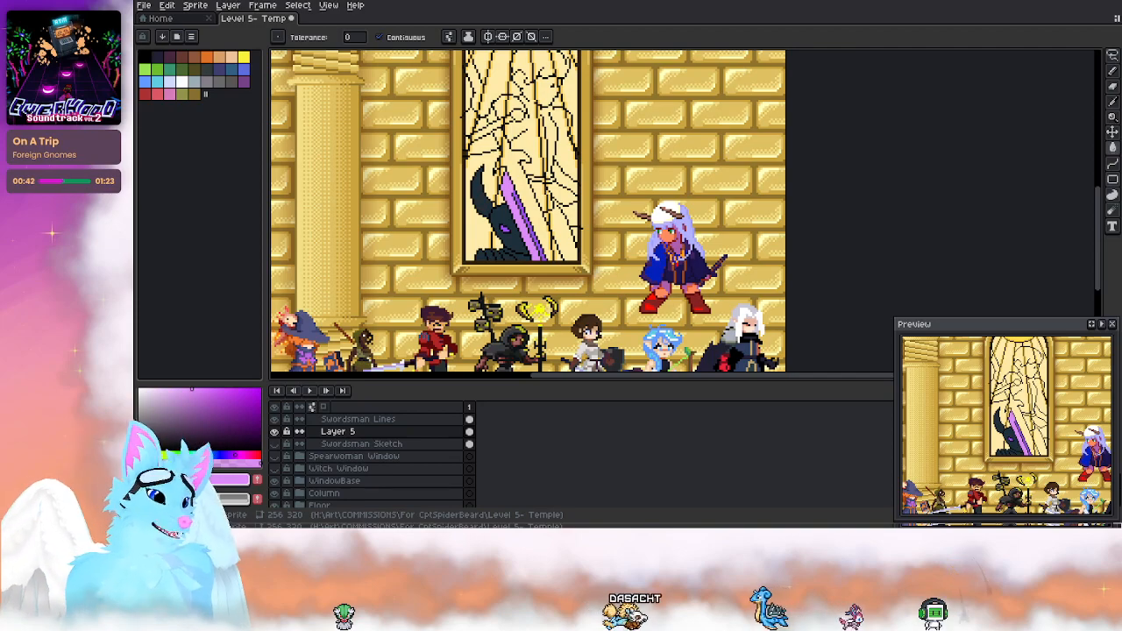
Step: Sample dark green-gray #26312e from the red-coated character's trousers and fill the swordsman's legs in the window with it
left_click_drag(526, 210, 602, 246)
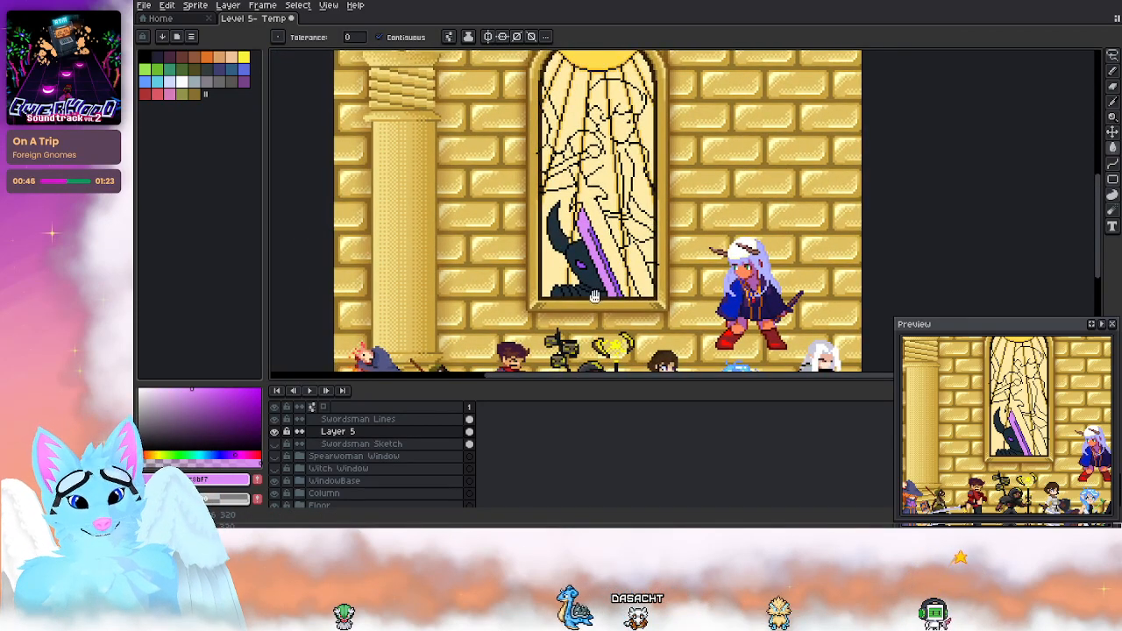
left_click_drag(492, 338, 462, 287)
scroll(488, 349, "up", 1)
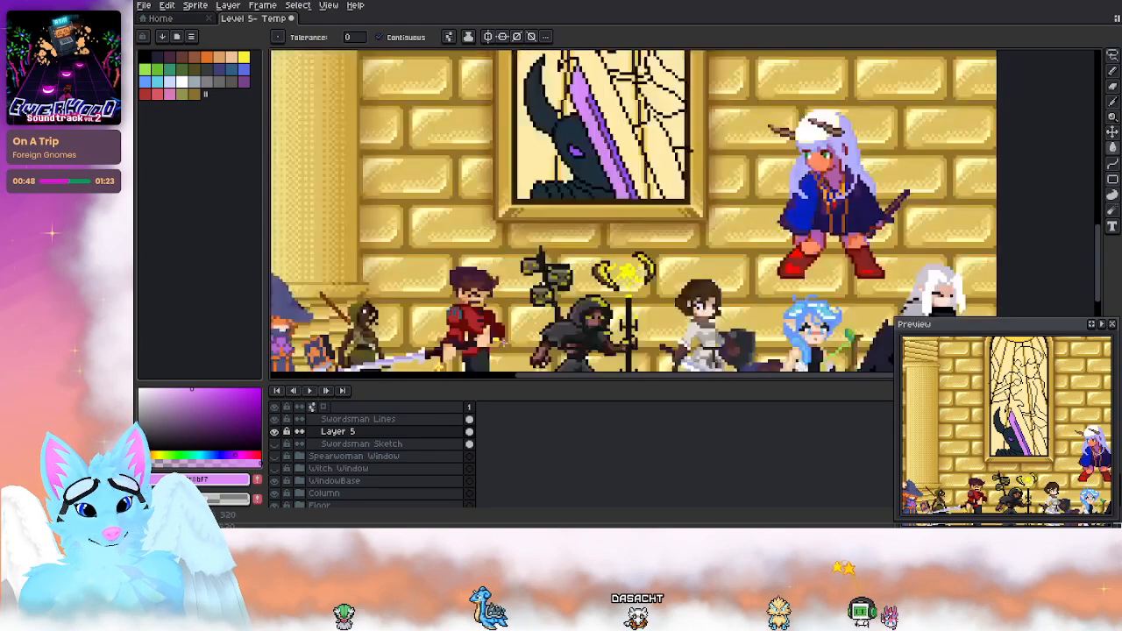
key("alt")
left_click(484, 361, "alt")
left_click_drag(662, 158, 667, 180)
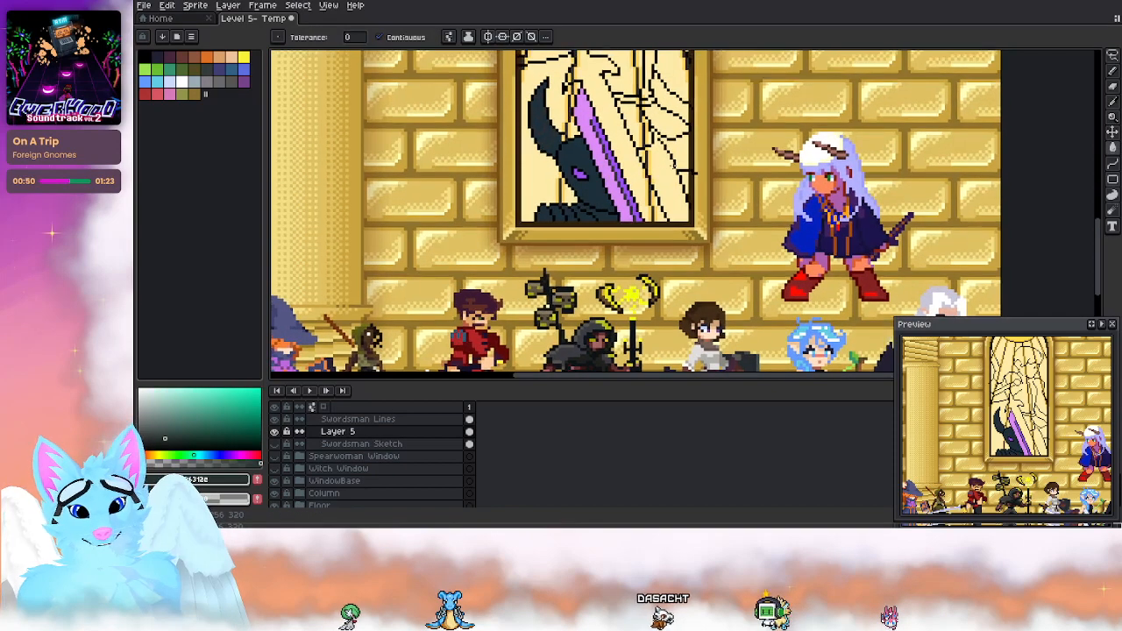
left_click(672, 178)
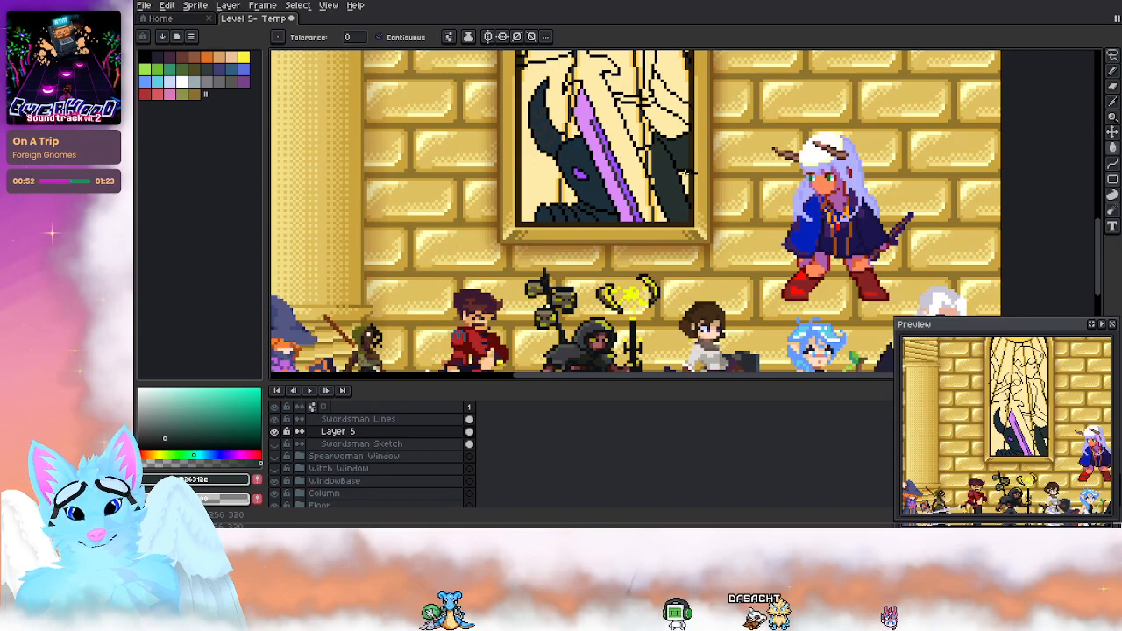
Step: Sample red #b32626 from the red-coated character and fill the swordsman's two lower coat flaps below the belt
scroll(687, 173, "up", 3)
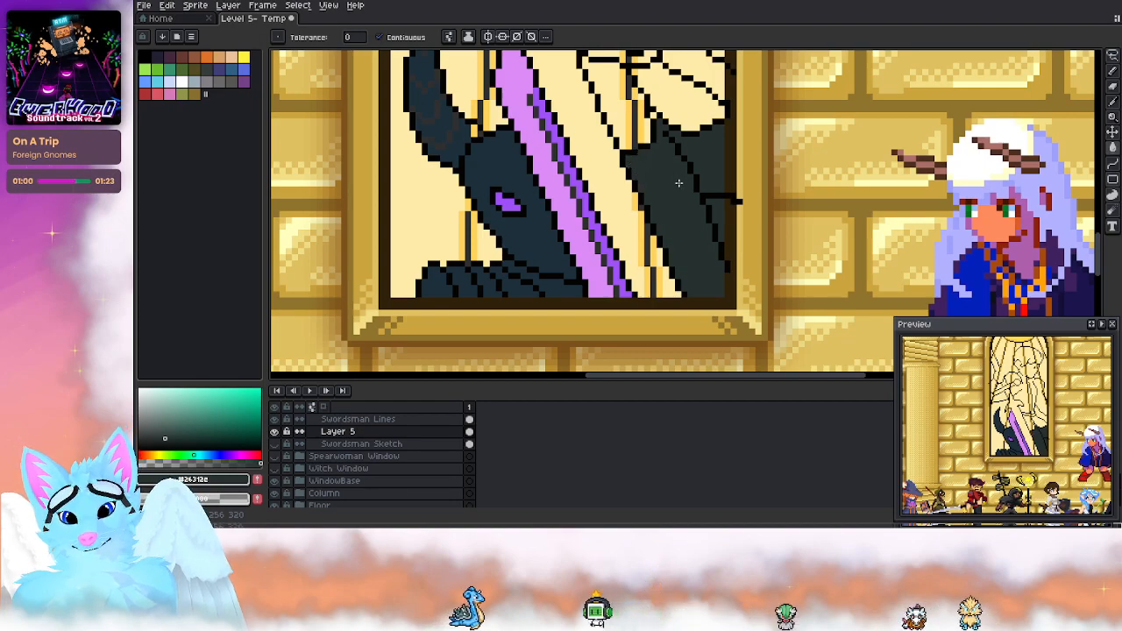
scroll(631, 202, "up", 1)
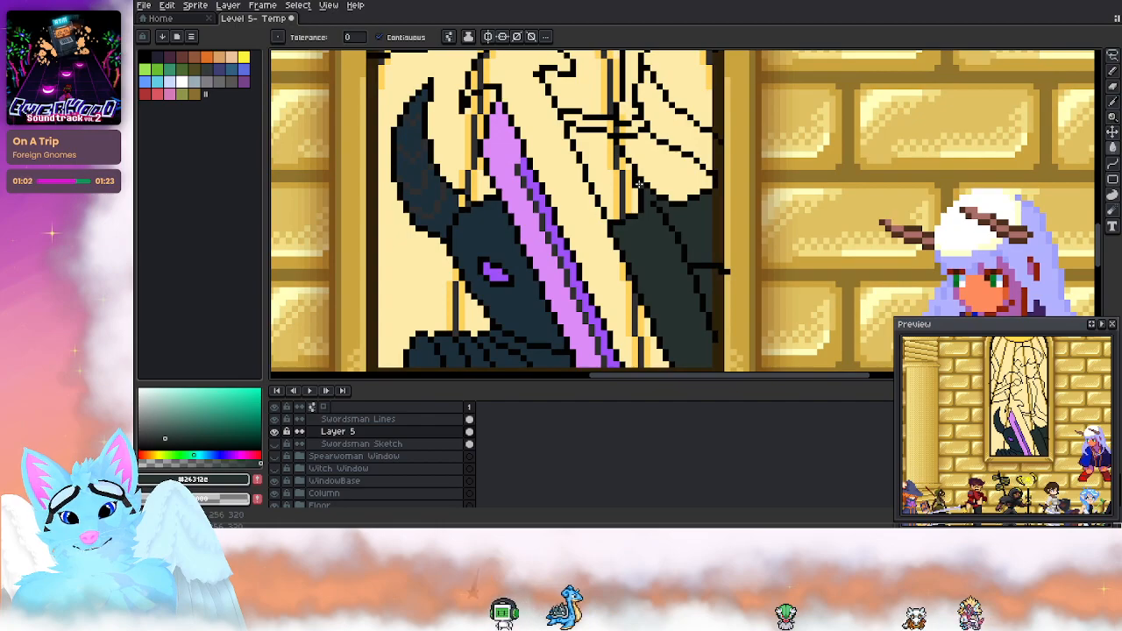
scroll(629, 223, "down", 2)
mouse_move(583, 311)
left_mouse_down()
mouse_move(585, 102)
mouse_move(640, 84)
mouse_move(678, 142)
mouse_move(662, 317)
mouse_move(672, 372)
left_mouse_up()
left_click(461, 244, "alt")
scroll(669, 221, "up", 3)
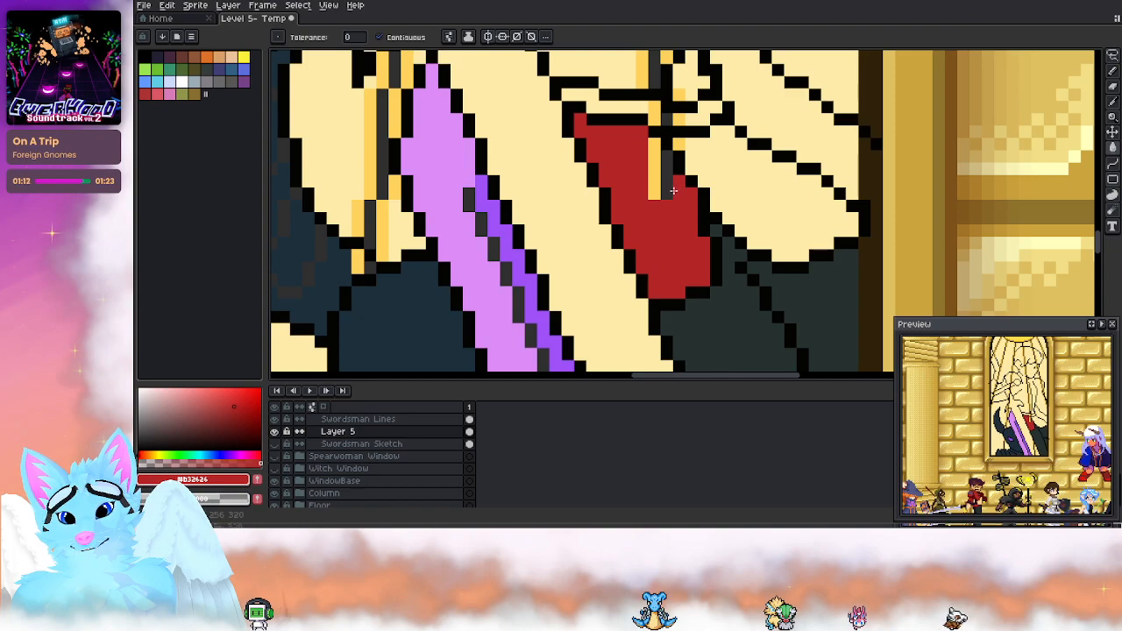
left_click(750, 180)
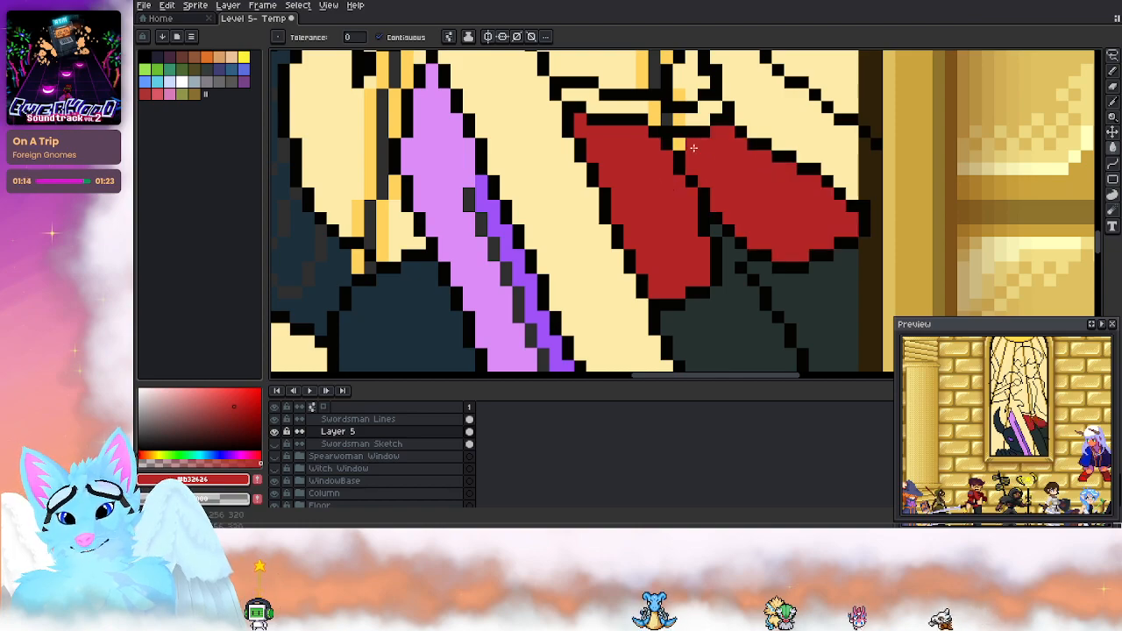
Step: Fill the swordsman's chest panel between the sword arm and the window bar, and its small gap at the belt, with red #b32626
left_click_drag(682, 140, 690, 348)
left_click(698, 222)
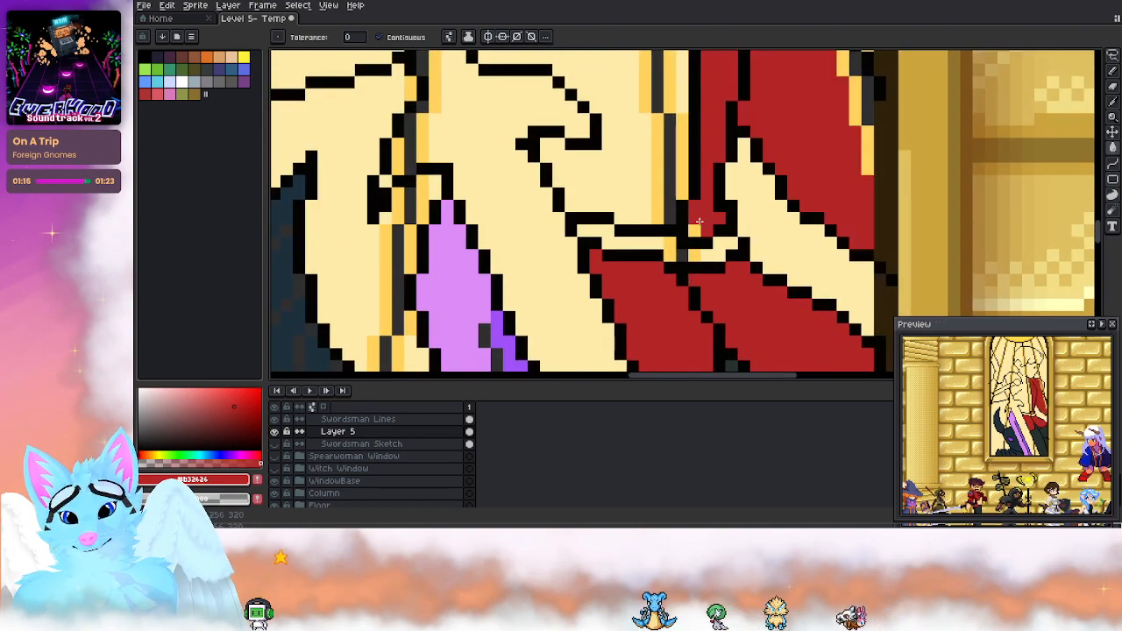
scroll(695, 227, "down", 4)
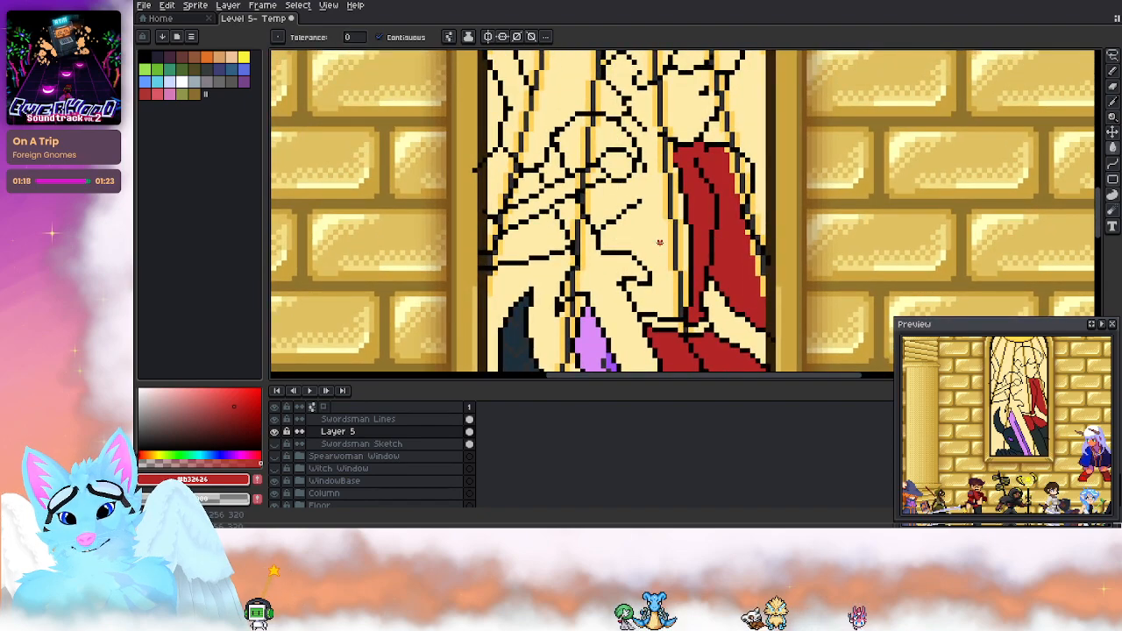
left_click(660, 243)
scroll(672, 246, "up", 2)
left_click(660, 238)
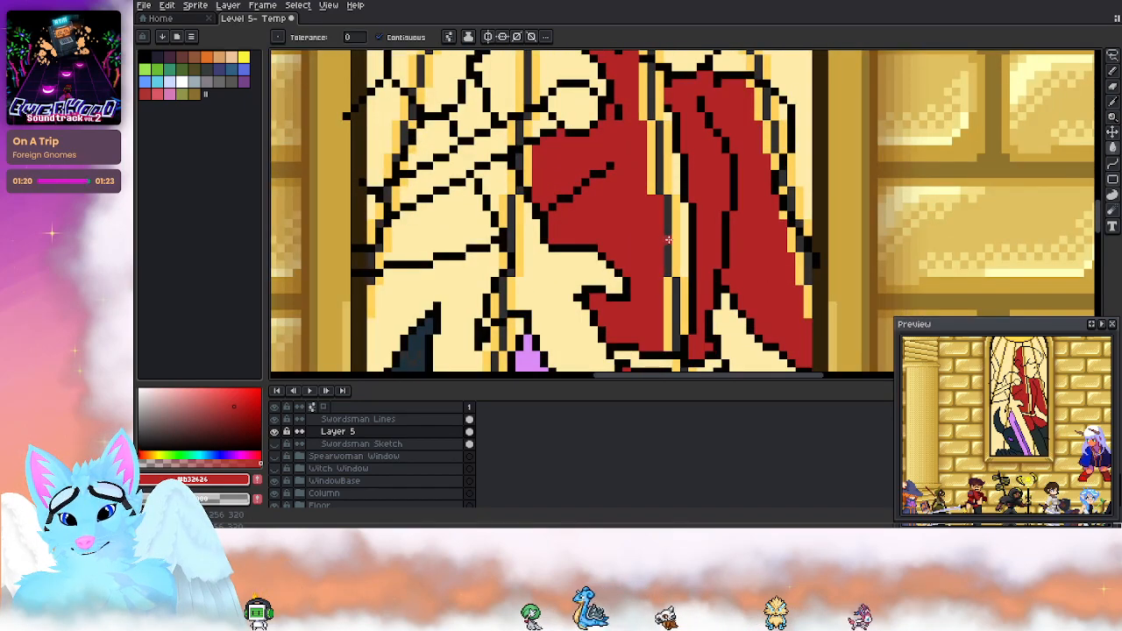
Step: Fill the narrow uncolored slivers along the window bar crossing the swordsman's torso and collar with the same red
left_click(682, 272)
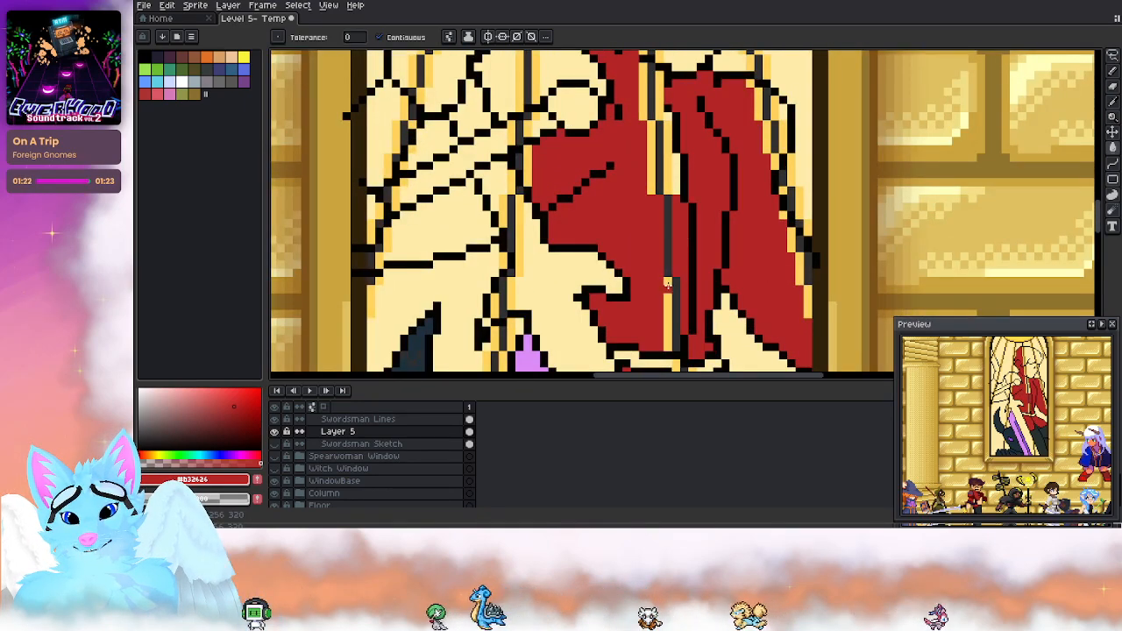
scroll(671, 249, "up", 3)
left_click(668, 240)
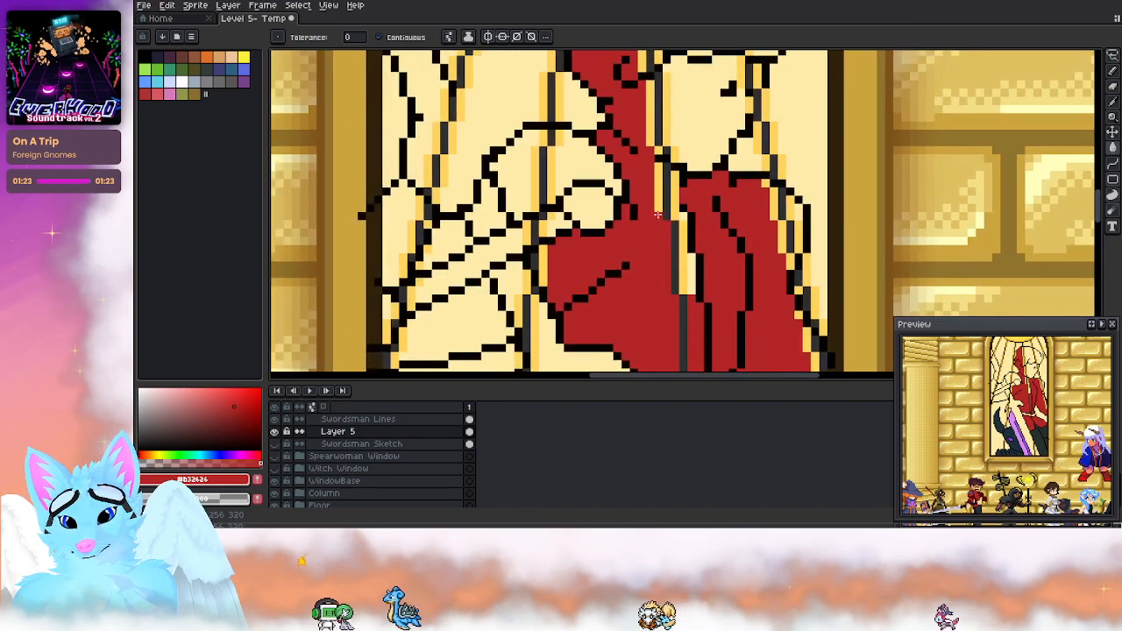
left_click(675, 212)
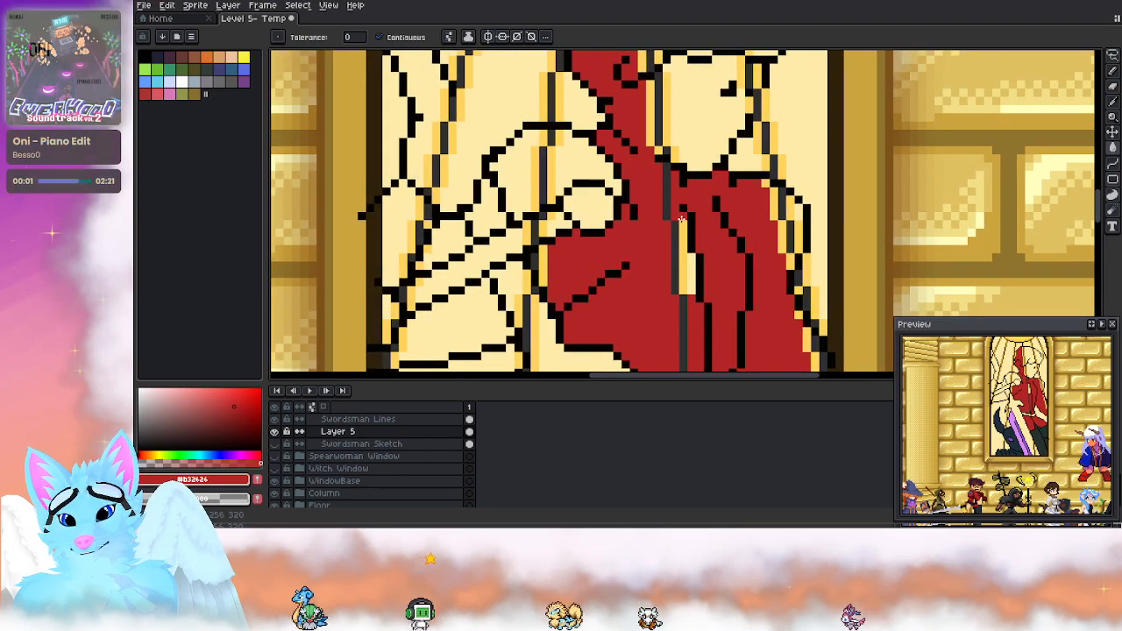
left_click(682, 235)
left_click(692, 277)
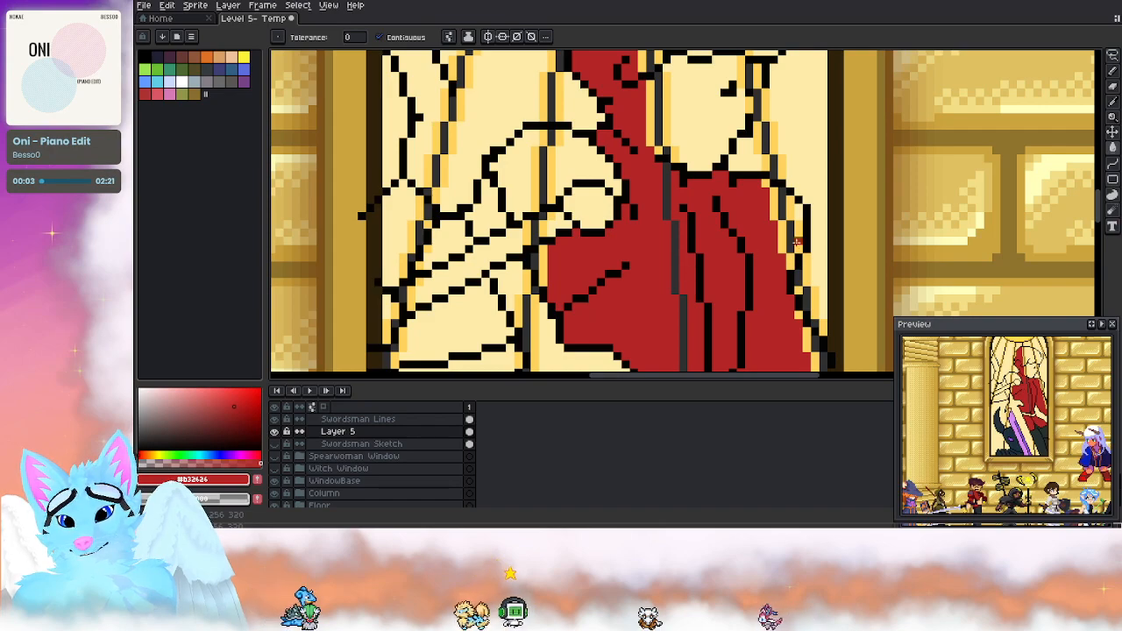
Step: Fill the remaining gaps of the swordsman's outer shoulder and coat edge next to the window frame with red, leaving the frame uncolored
left_click(764, 189)
left_click(790, 206)
left_click(797, 215)
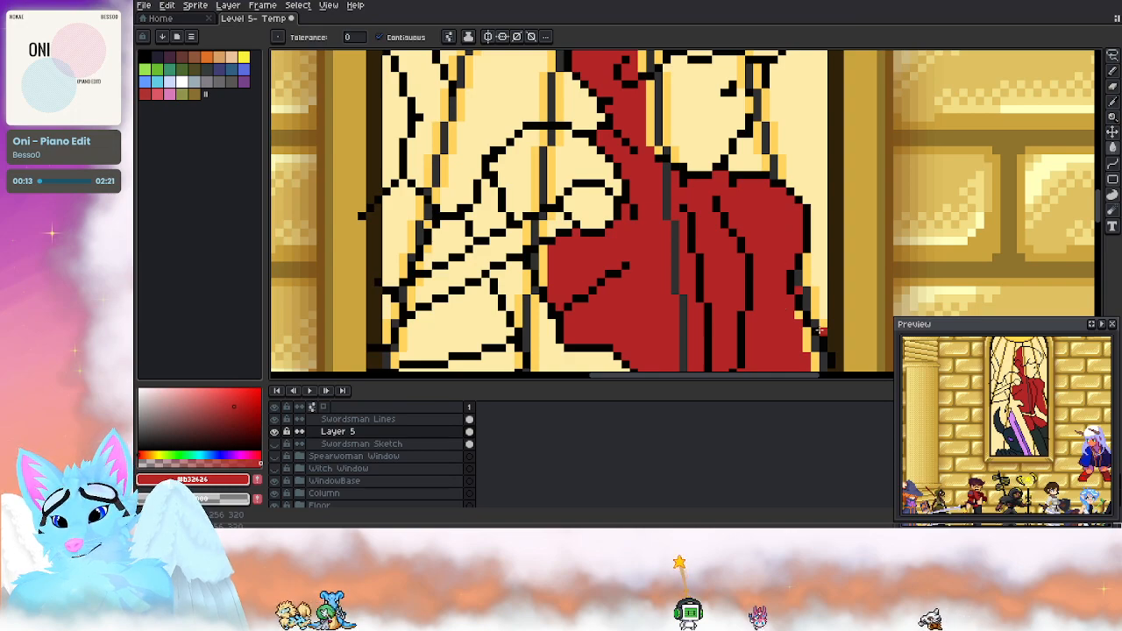
key("b")
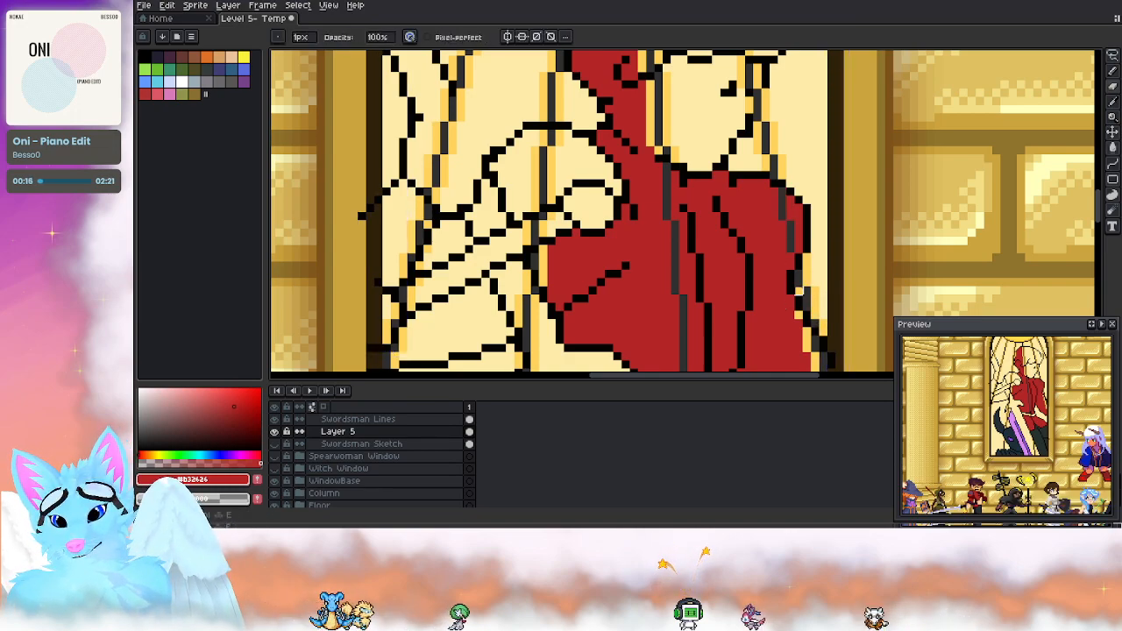
left_click(1087, 149)
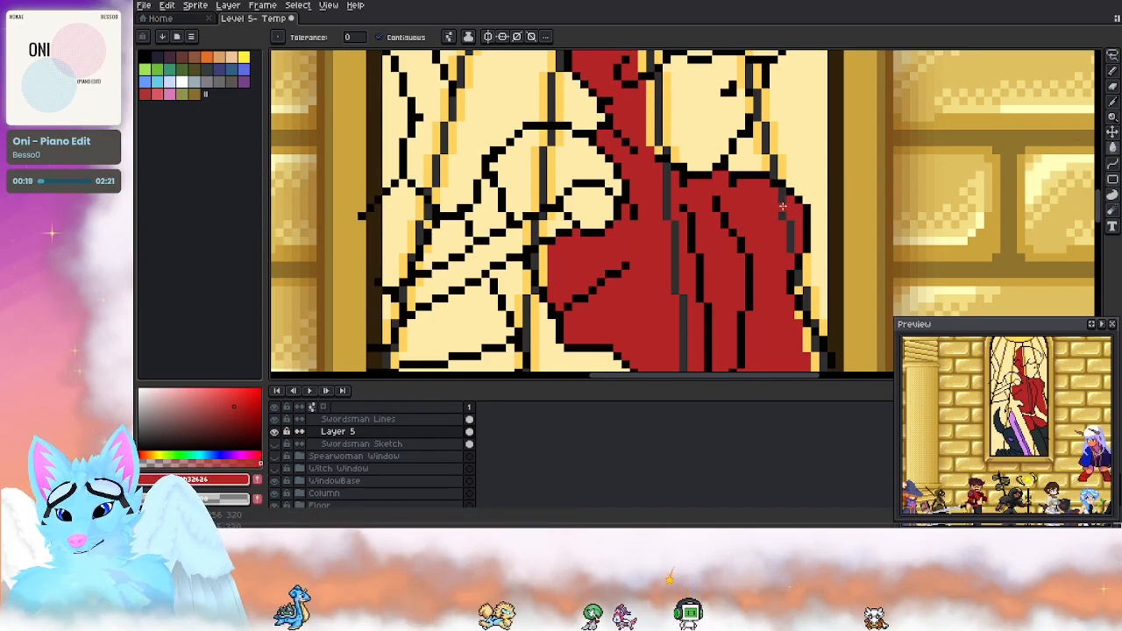
scroll(790, 238, "down", 3)
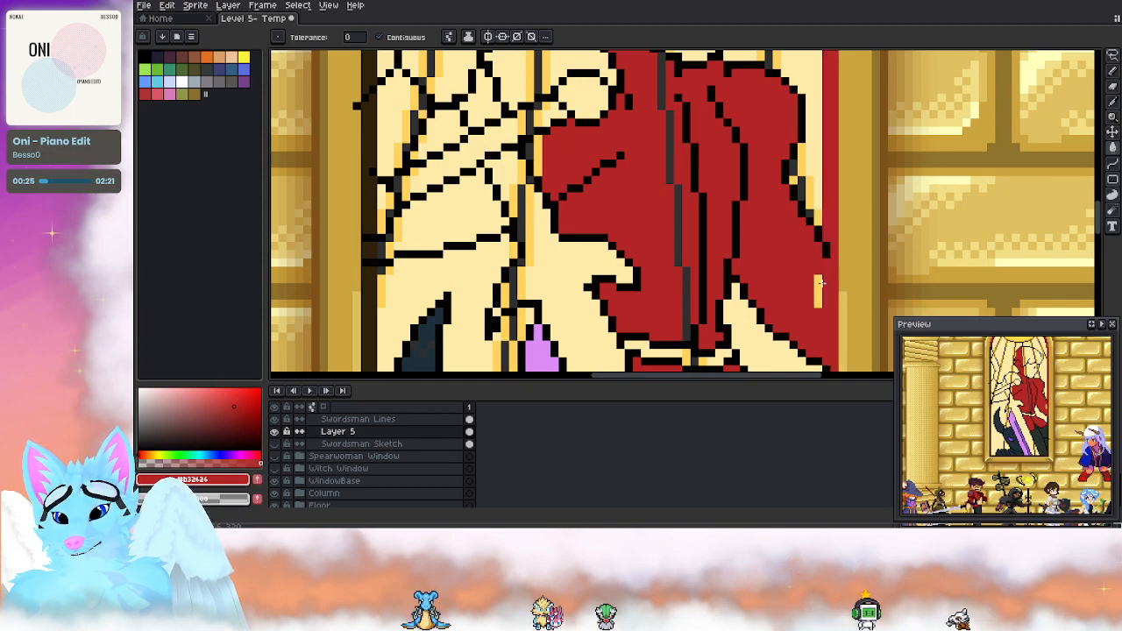
left_click_drag(820, 284, 816, 300)
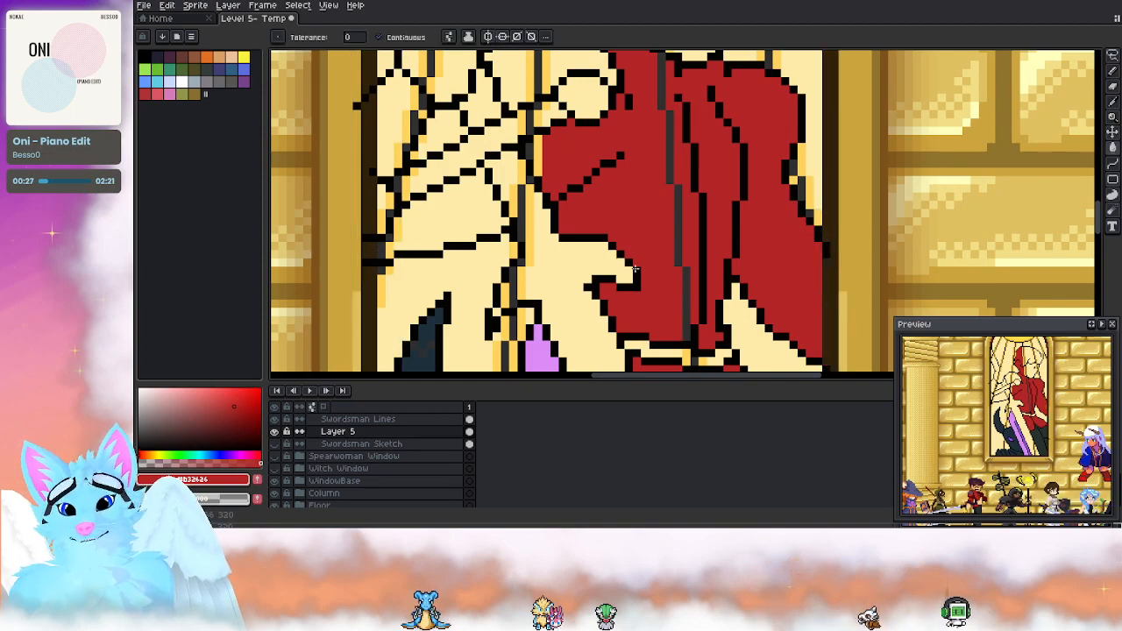
Step: Fill the swordsman's raised upper sleeve above the sword-holding hand with red, on both sides of the window bar
left_click_drag(535, 185, 577, 228)
left_click(613, 97)
left_click_drag(603, 98, 619, 167)
left_click(576, 160)
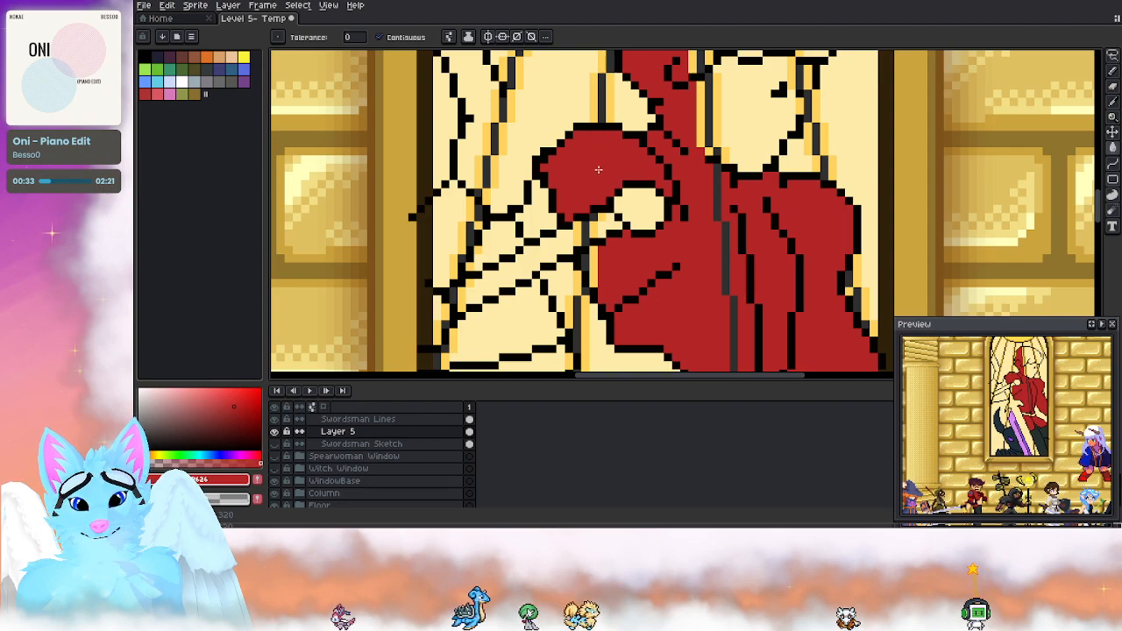
Step: Fill the sleeve section below the crossing arm and the small sliver beside the chest with red
left_click_drag(596, 160, 639, 137)
left_click_drag(570, 315, 573, 273)
left_click(573, 272)
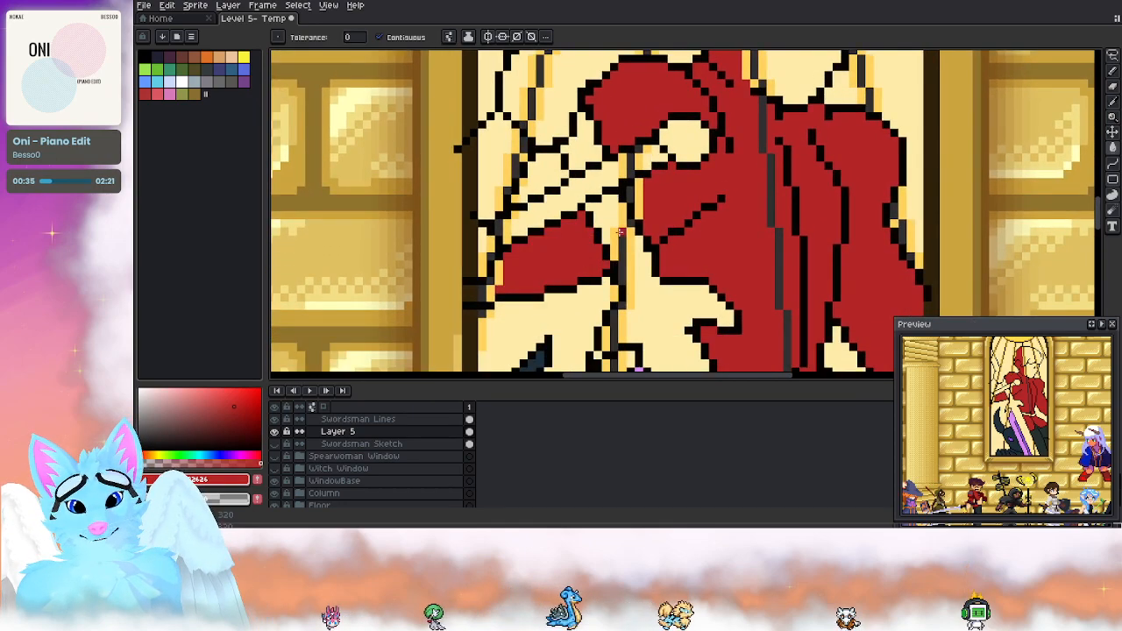
left_click(637, 191)
left_click(630, 194)
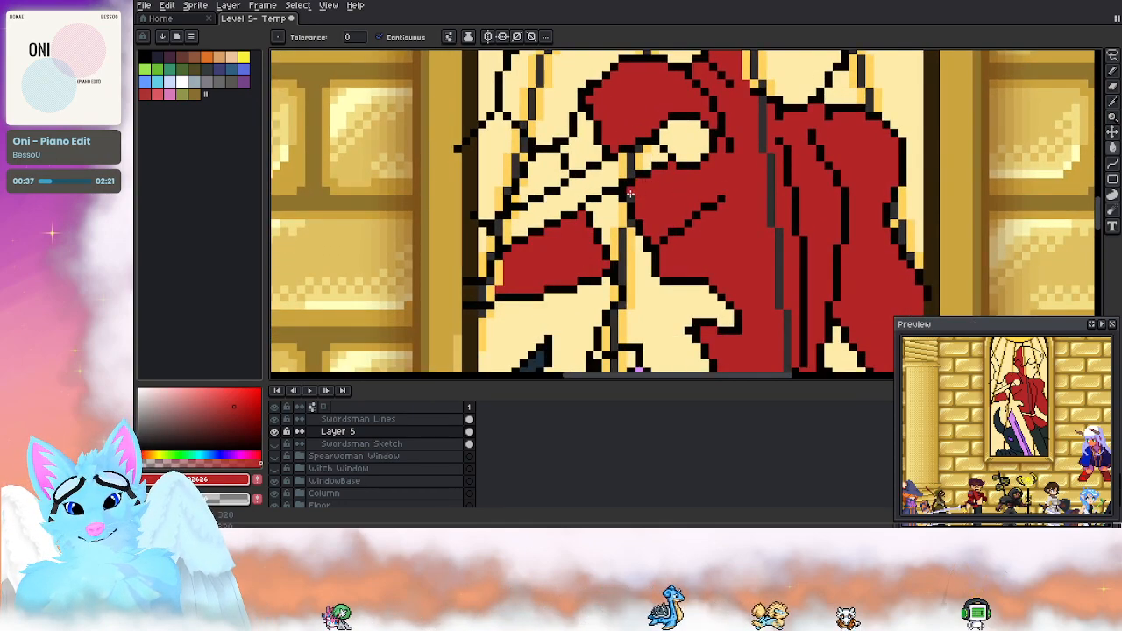
Step: Fill the small coat pieces above the crossing arm and along the window's outer edge with red
left_click(552, 192)
scroll(552, 192, "down", 4)
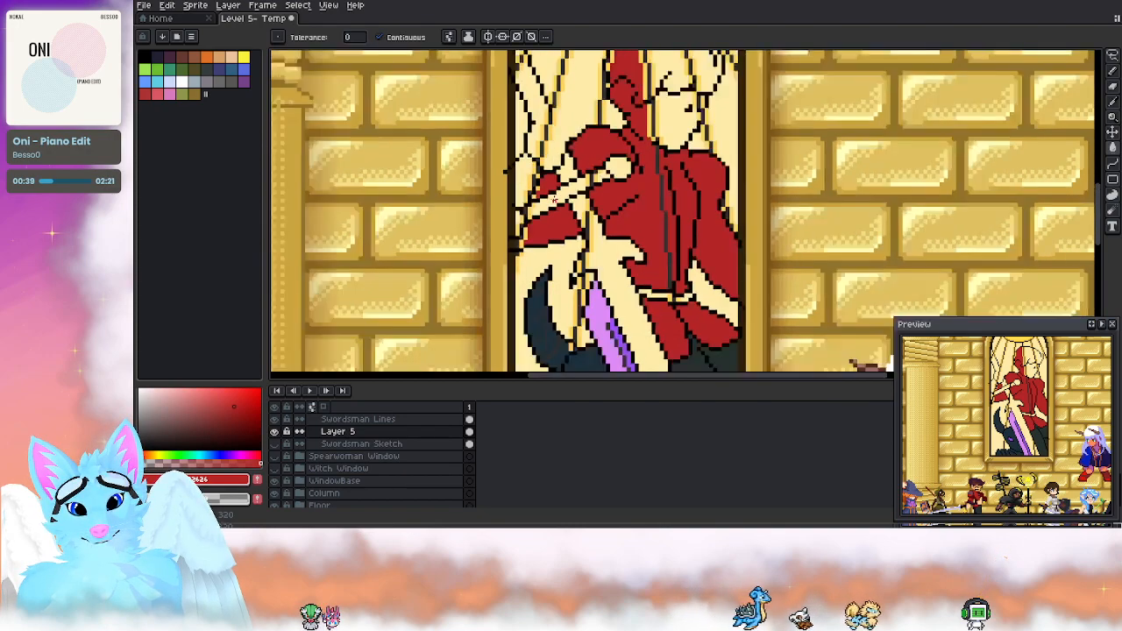
scroll(530, 202, "up", 2)
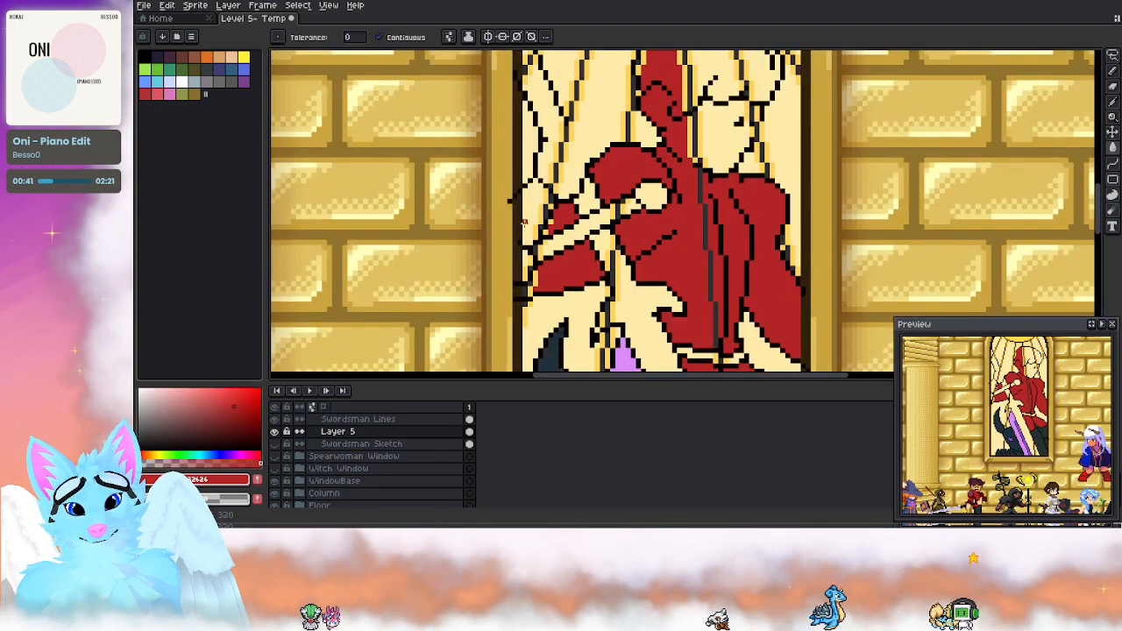
left_click(530, 222)
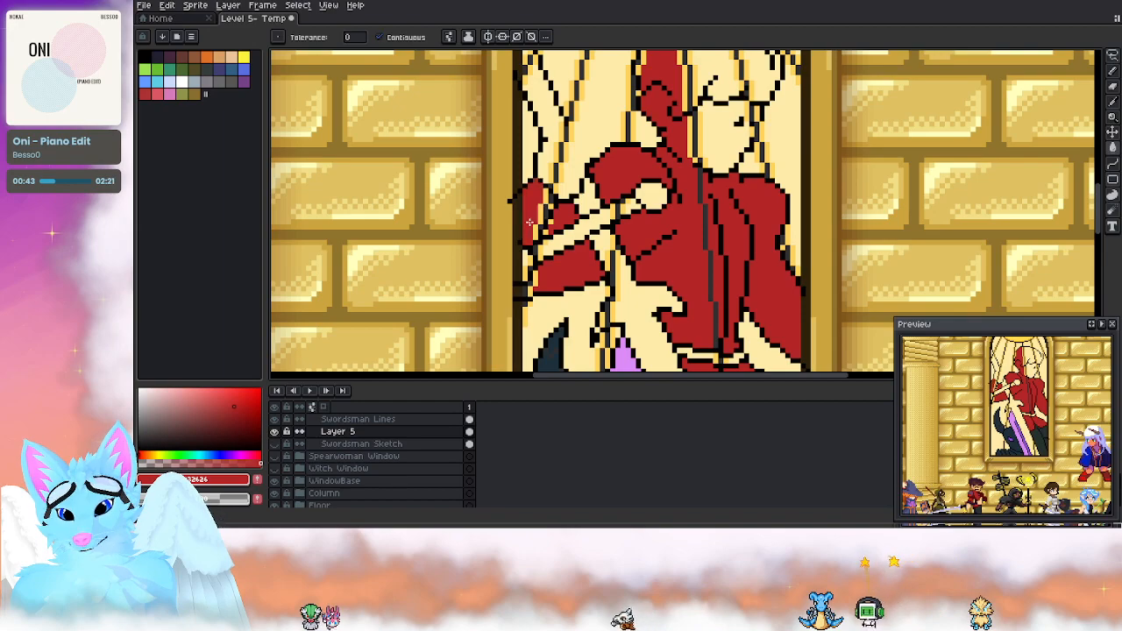
scroll(530, 279, "up", 2)
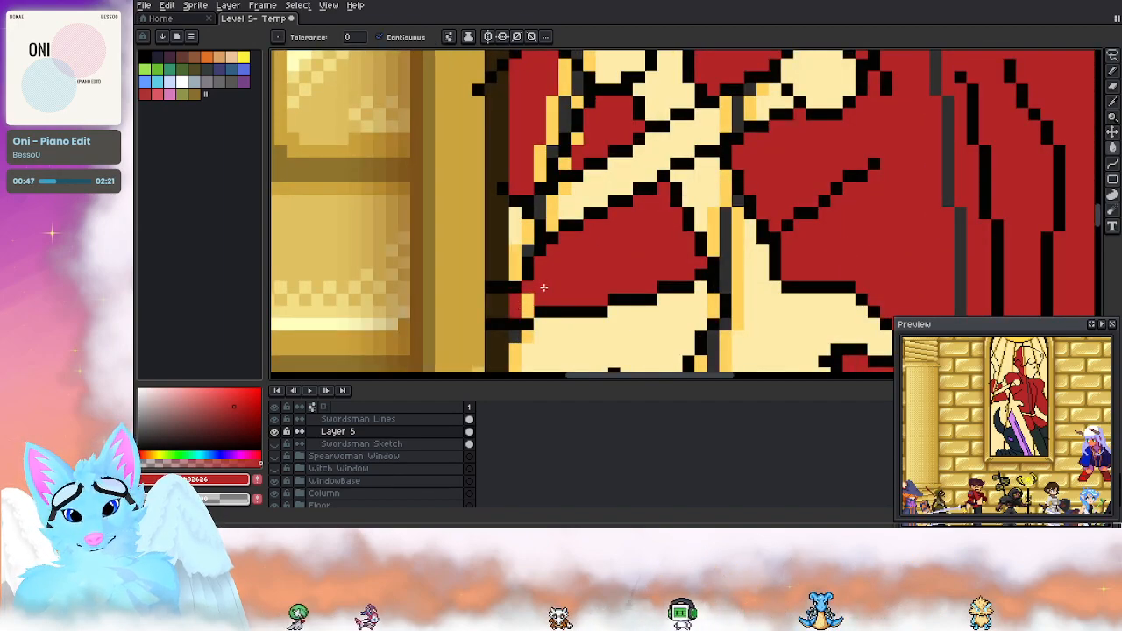
Step: Sample dark plum #3c1a31 and a reddish brown from the red-coated character's hair
scroll(526, 294, "down", 3)
scroll(605, 255, "down", 5)
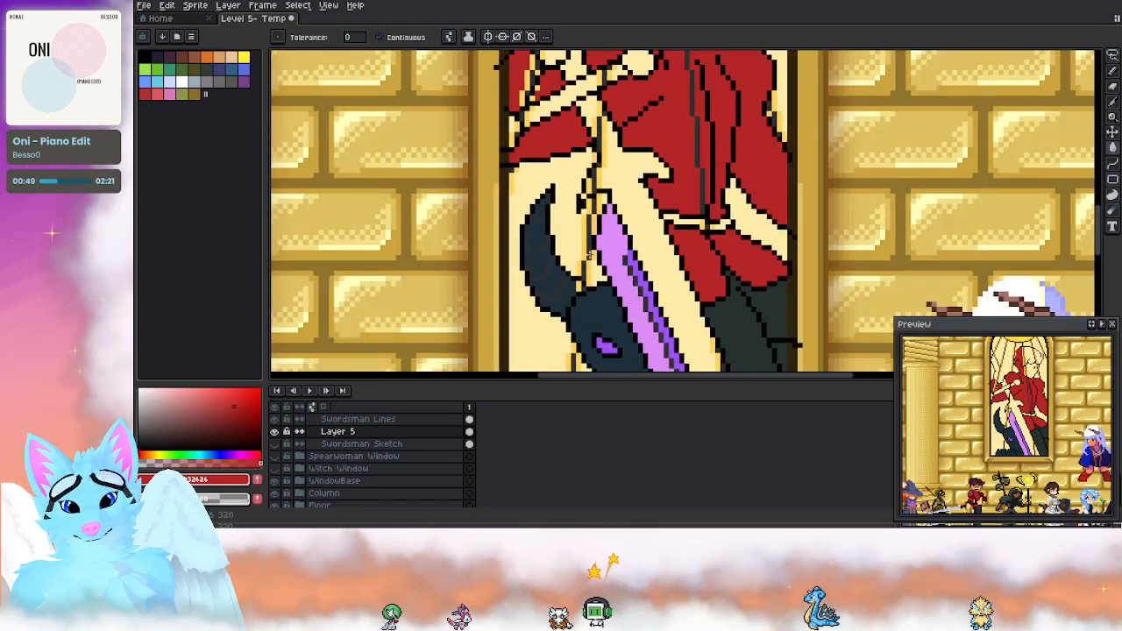
scroll(602, 236, "down", 3)
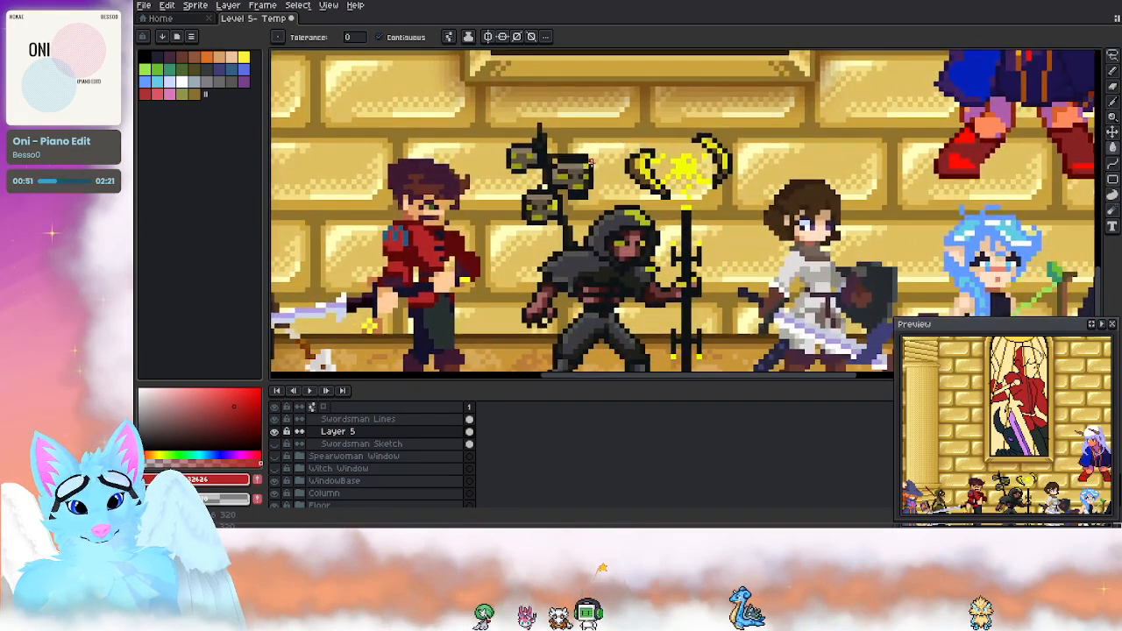
scroll(543, 232, "left", 2)
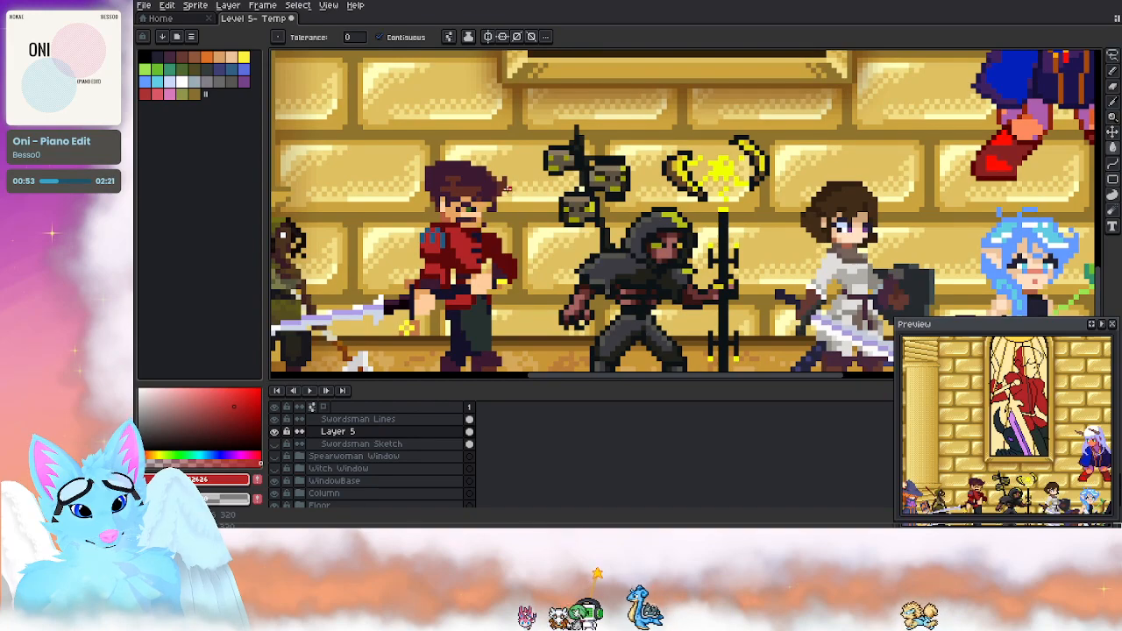
scroll(535, 231, "down", 1)
scroll(483, 223, "down", 1)
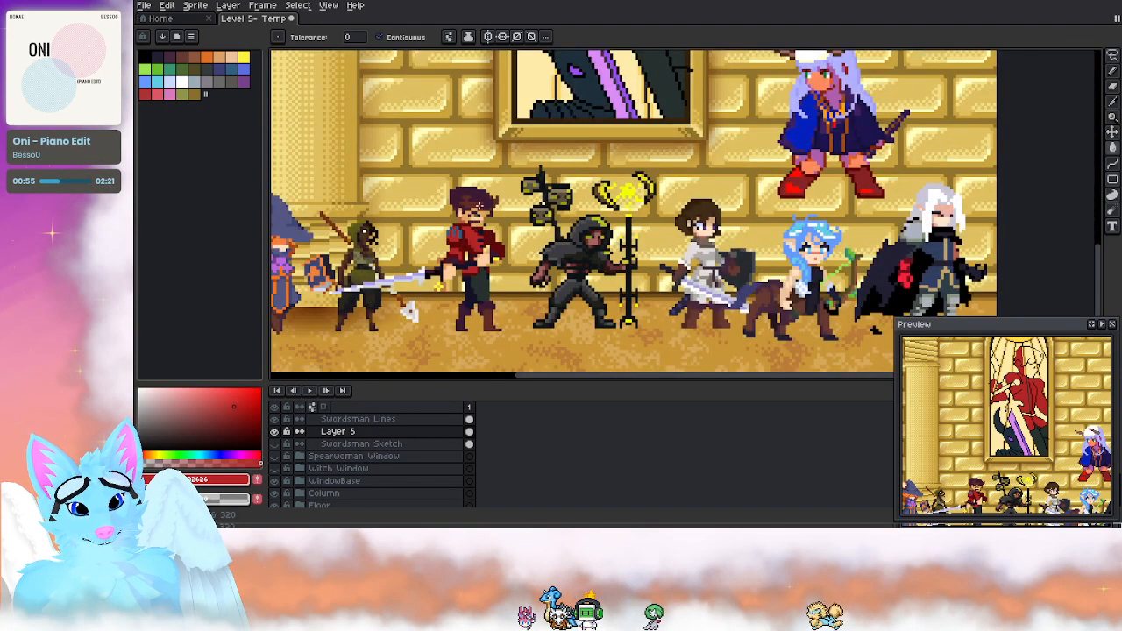
scroll(476, 200, "up", 1)
left_click(476, 204, "alt")
left_click(476, 197, "alt")
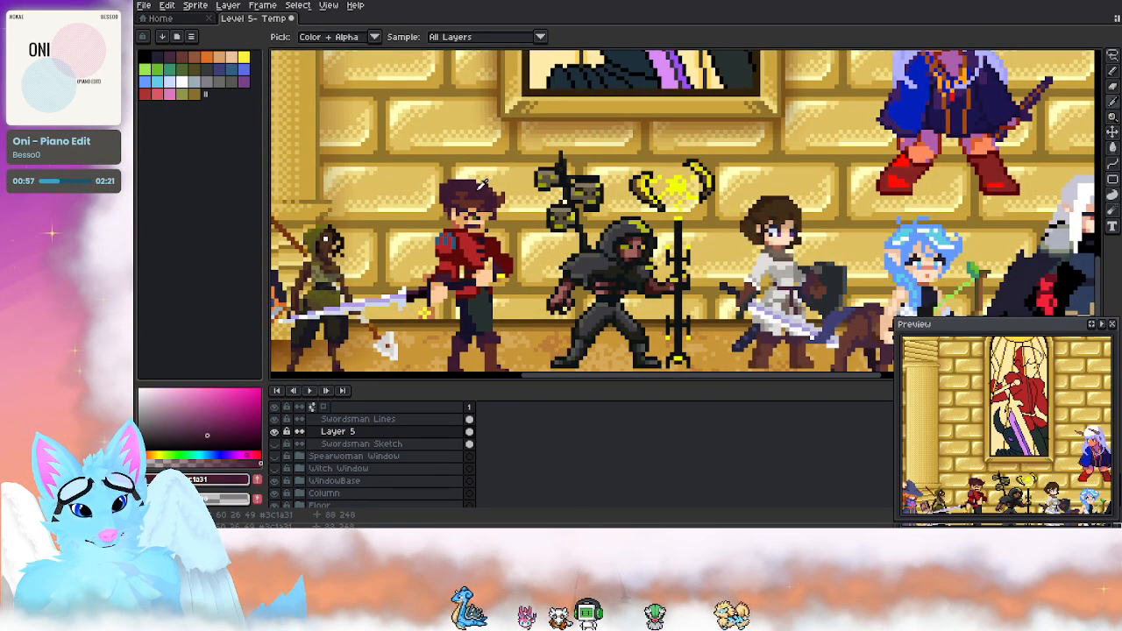
left_click(476, 202, "alt")
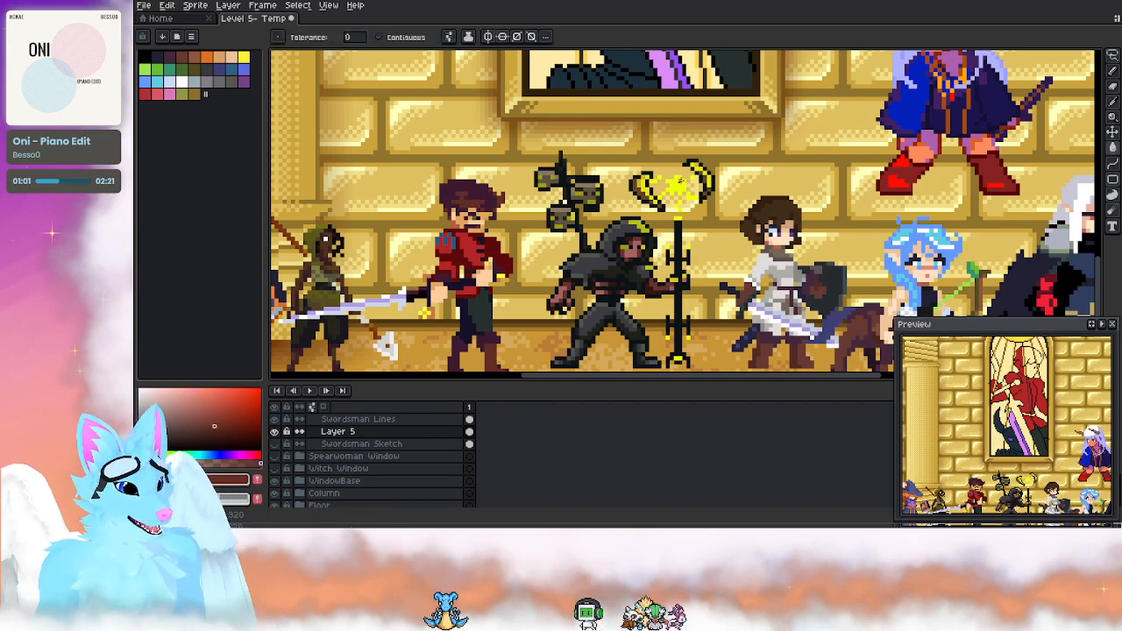
scroll(615, 184, "down", 2)
scroll(515, 253, "up", 3)
scroll(515, 254, "down", 1)
key("alt")
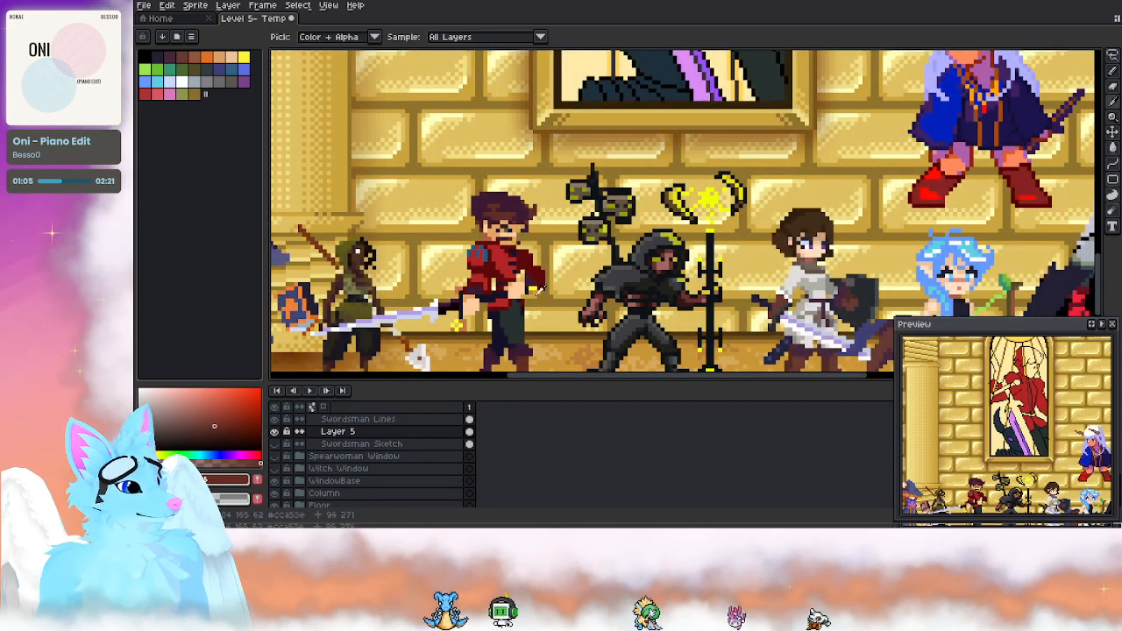
Step: Try painting a dark plum test blob above the red-coated character's hair with a 15 px round brush, and undo it
left_click(1112, 71)
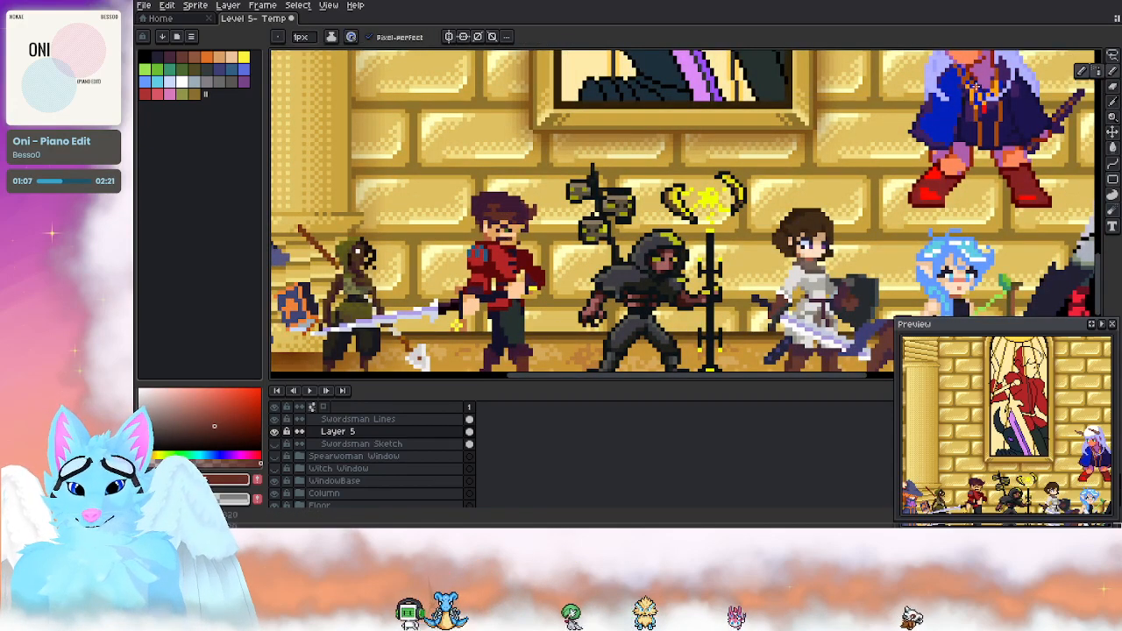
left_click(279, 37)
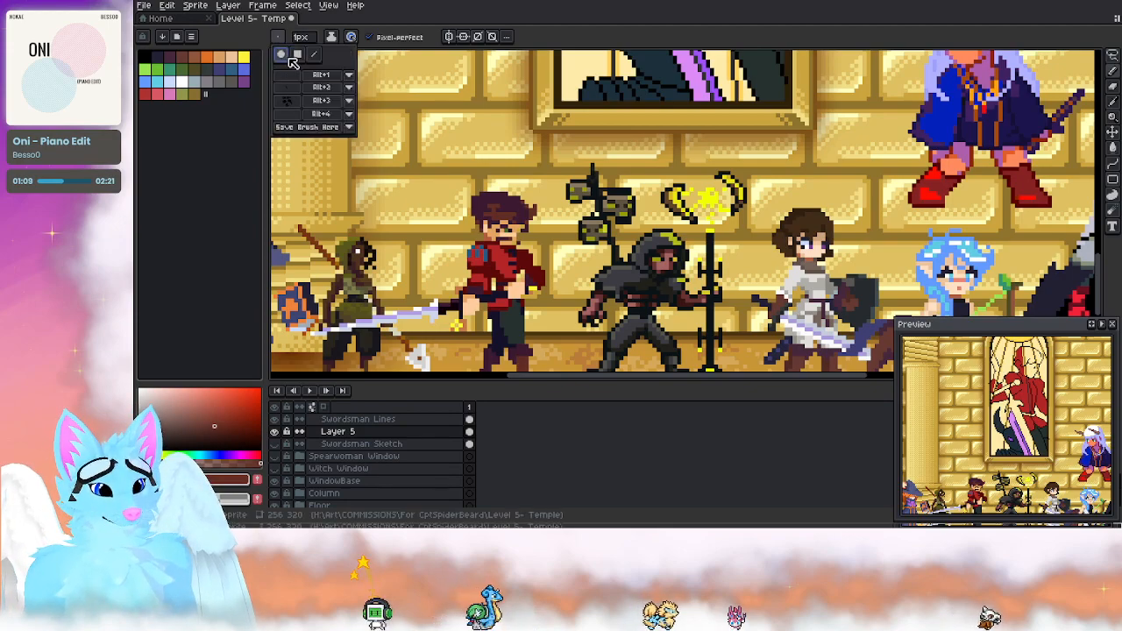
left_click(302, 41)
type("15")
left_click(496, 201, "alt")
left_click_drag(495, 184, 526, 158)
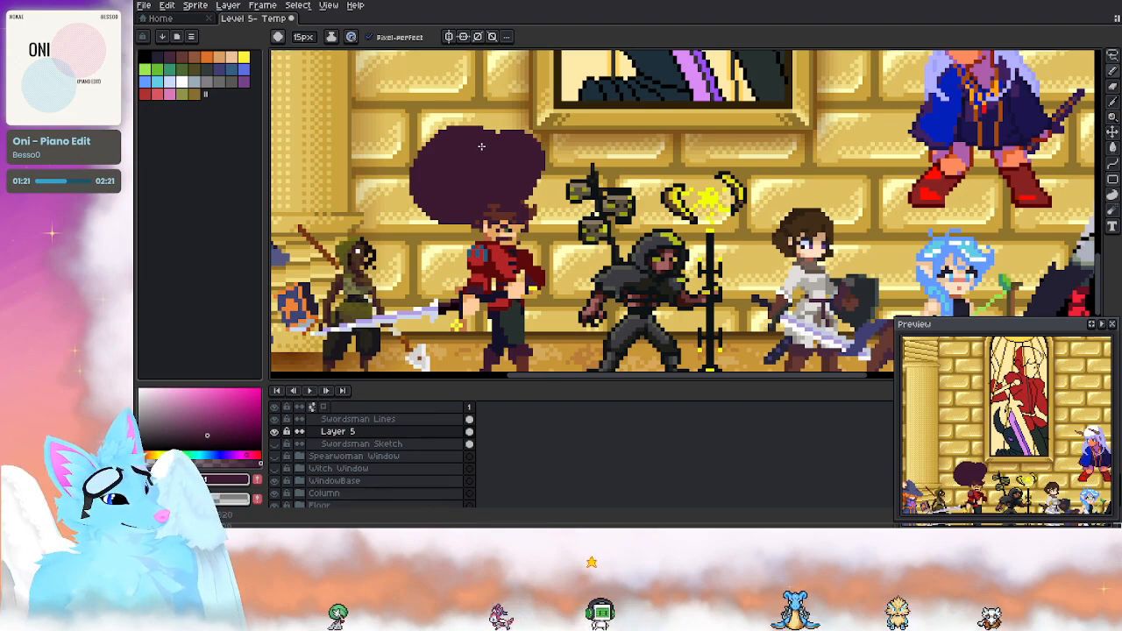
key("ctrl+z")
left_click_drag(510, 233, 495, 212)
Step: Sample reddish brown from the red-coated character's hair and fill the swordsman's two front hair sections with it
key("alt")
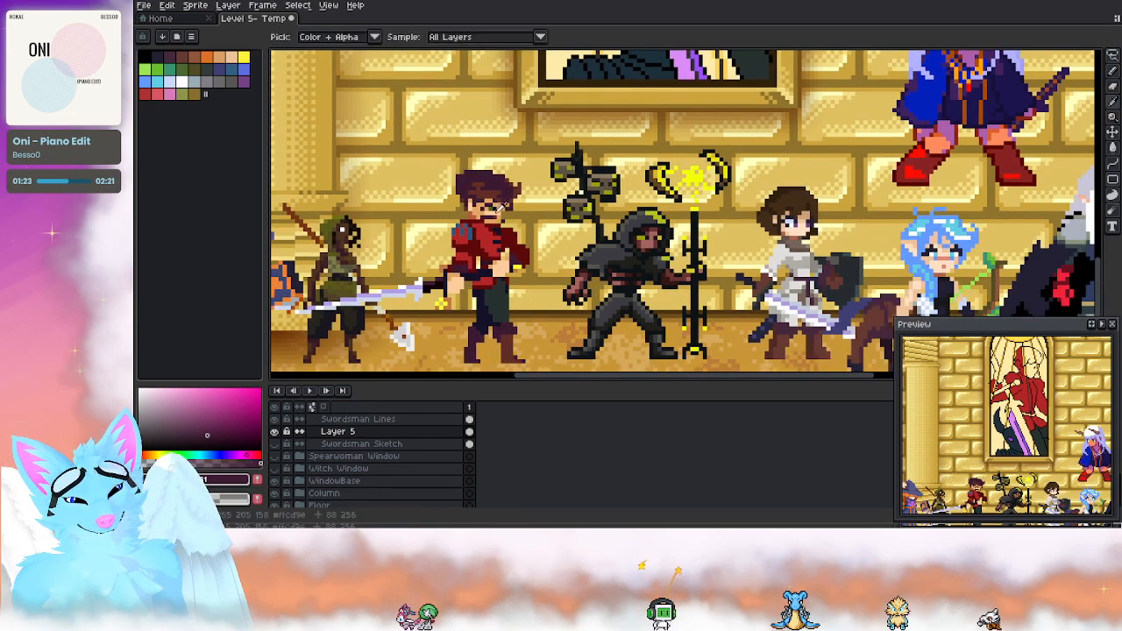
left_click(494, 194, "alt")
mouse_move(699, 136)
left_mouse_down()
mouse_move(693, 245)
mouse_move(617, 456)
mouse_move(611, 516)
left_mouse_up()
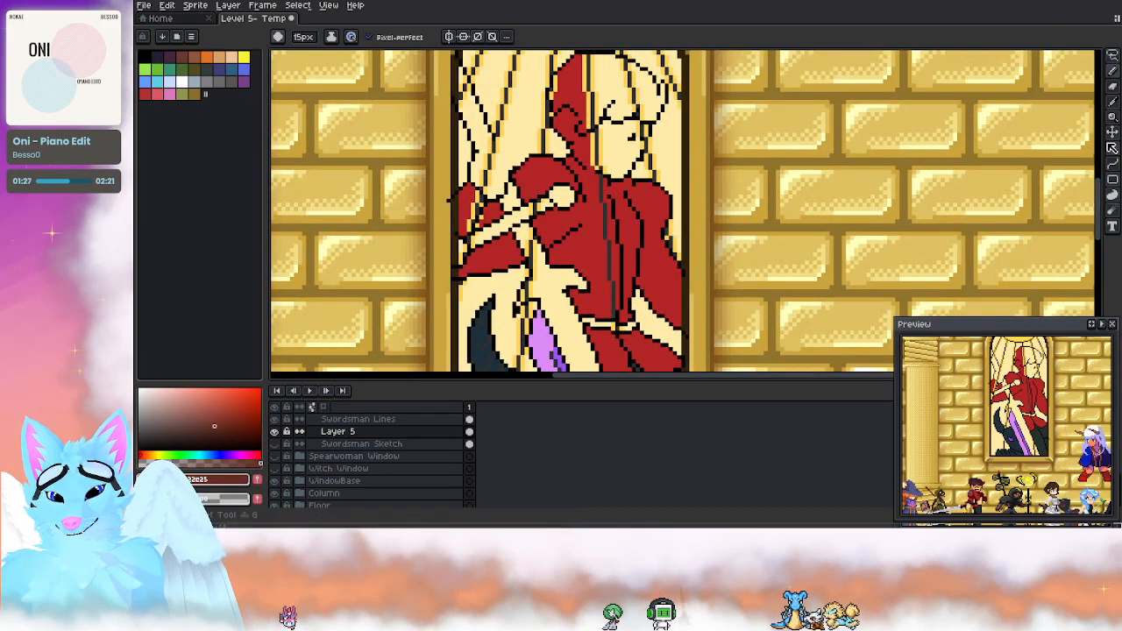
left_click(1113, 148)
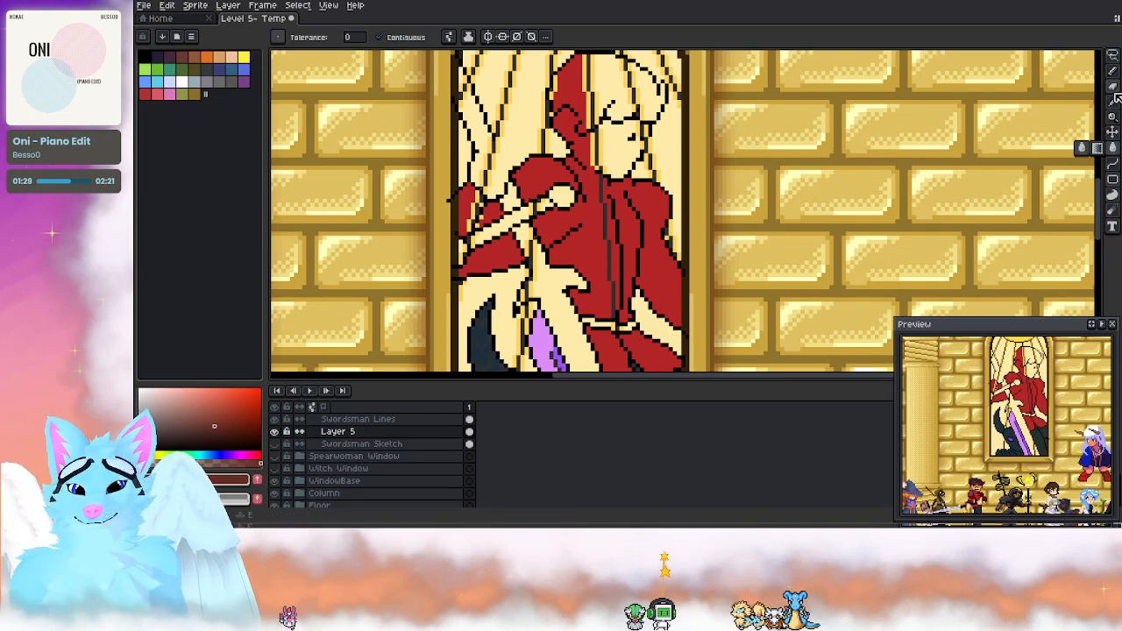
key("b")
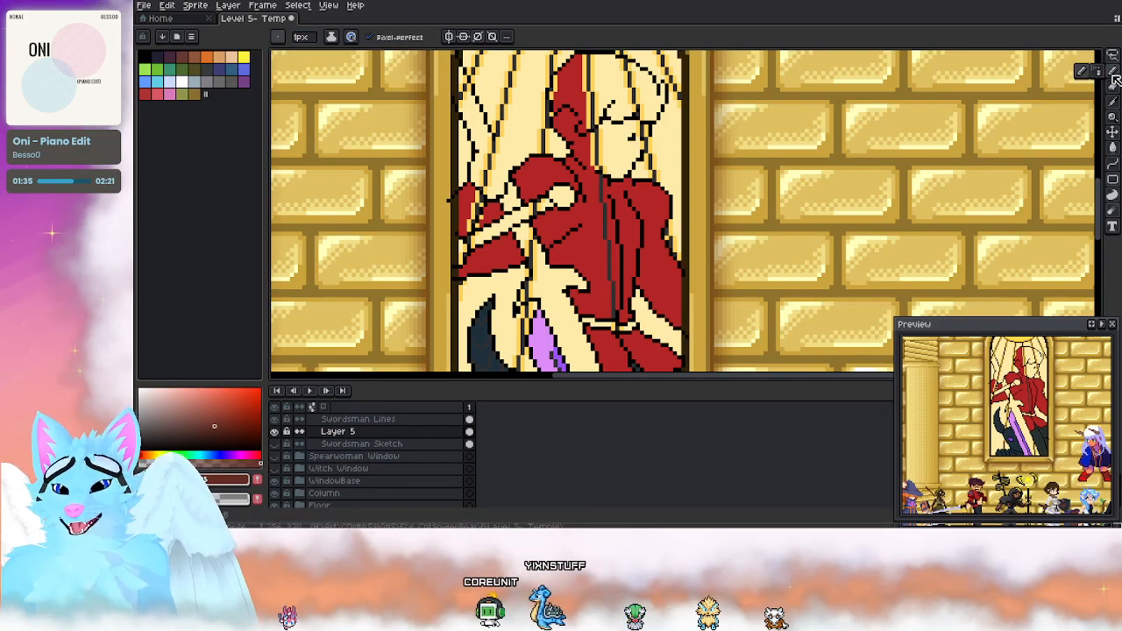
left_click(1111, 147)
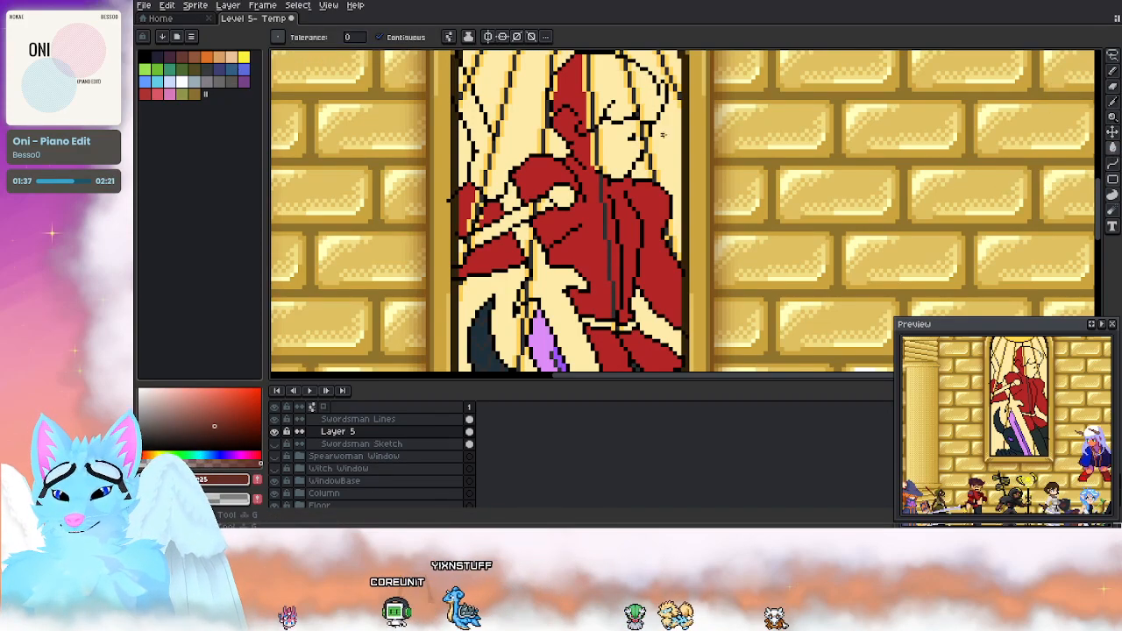
left_click_drag(631, 93, 632, 216)
scroll(631, 216, "up", 3)
left_click(579, 205)
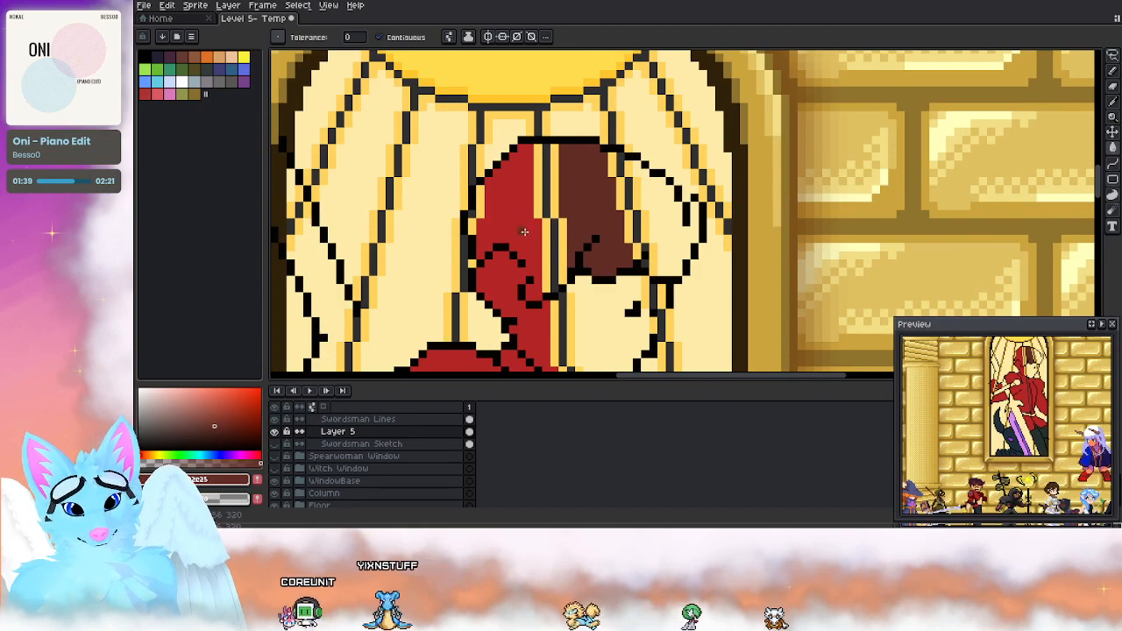
left_click(669, 229)
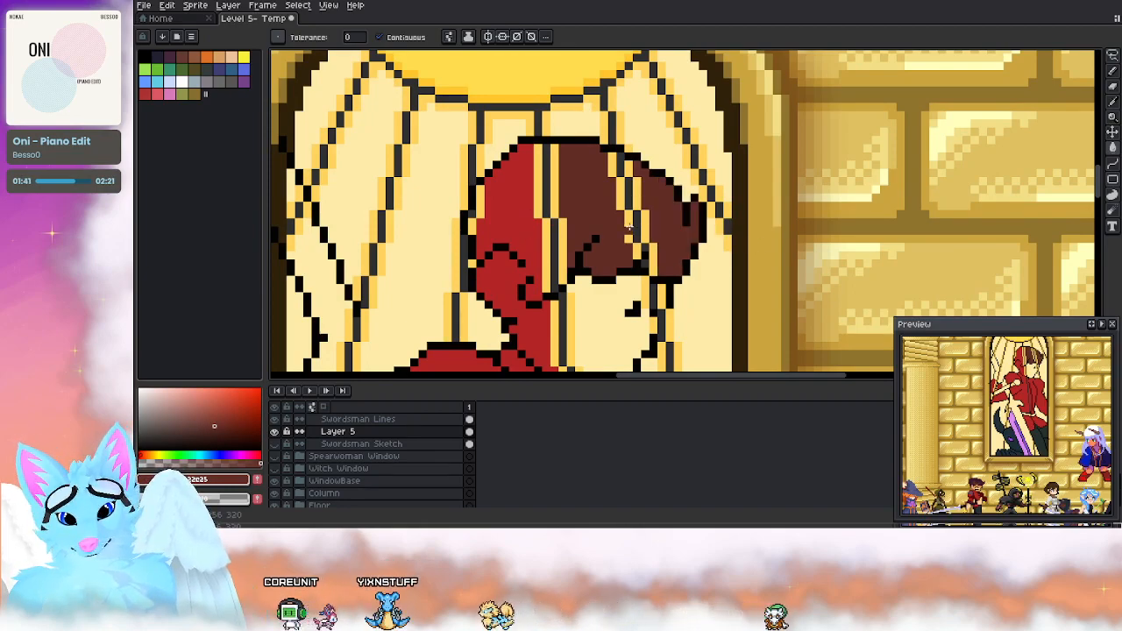
Step: Paint over the lead lines and remaining red areas inside the swordsman's hair in reddish brown with a 1 px pencil
key("b")
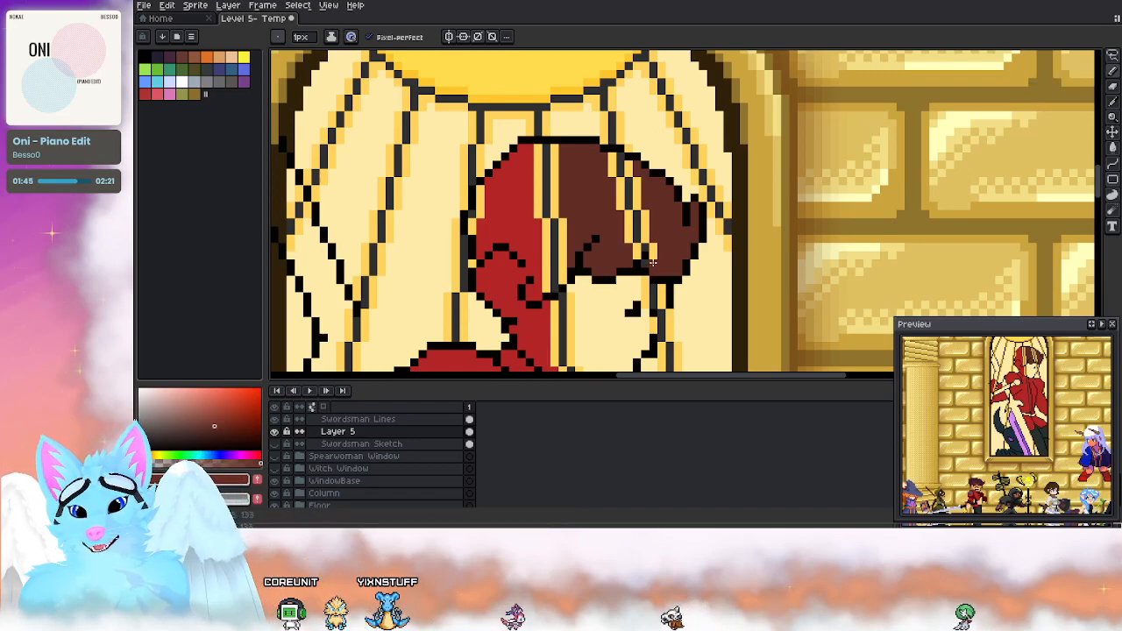
mouse_move(637, 251)
left_mouse_down()
mouse_move(644, 221)
mouse_move(627, 244)
mouse_move(642, 217)
mouse_move(632, 237)
mouse_move(624, 180)
mouse_move(615, 211)
mouse_move(622, 168)
left_mouse_up()
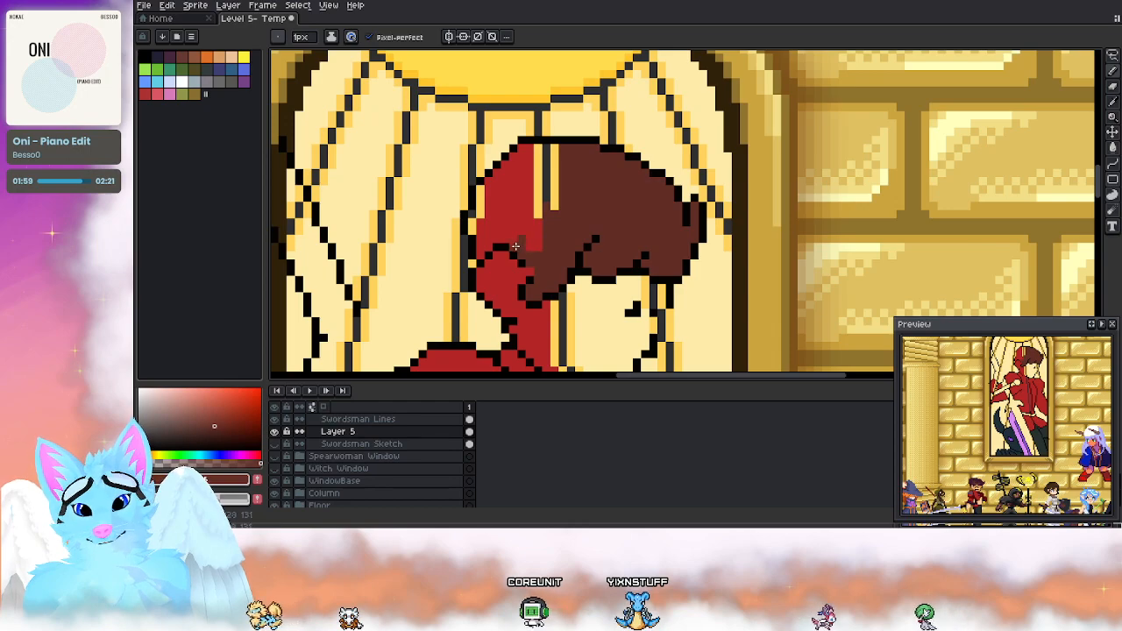
mouse_move(535, 241)
left_mouse_down()
mouse_move(554, 148)
mouse_move(500, 165)
mouse_move(521, 157)
mouse_move(532, 176)
mouse_move(514, 215)
mouse_move(498, 176)
mouse_move(482, 204)
mouse_move(482, 191)
mouse_move(500, 180)
mouse_move(488, 225)
left_mouse_up()
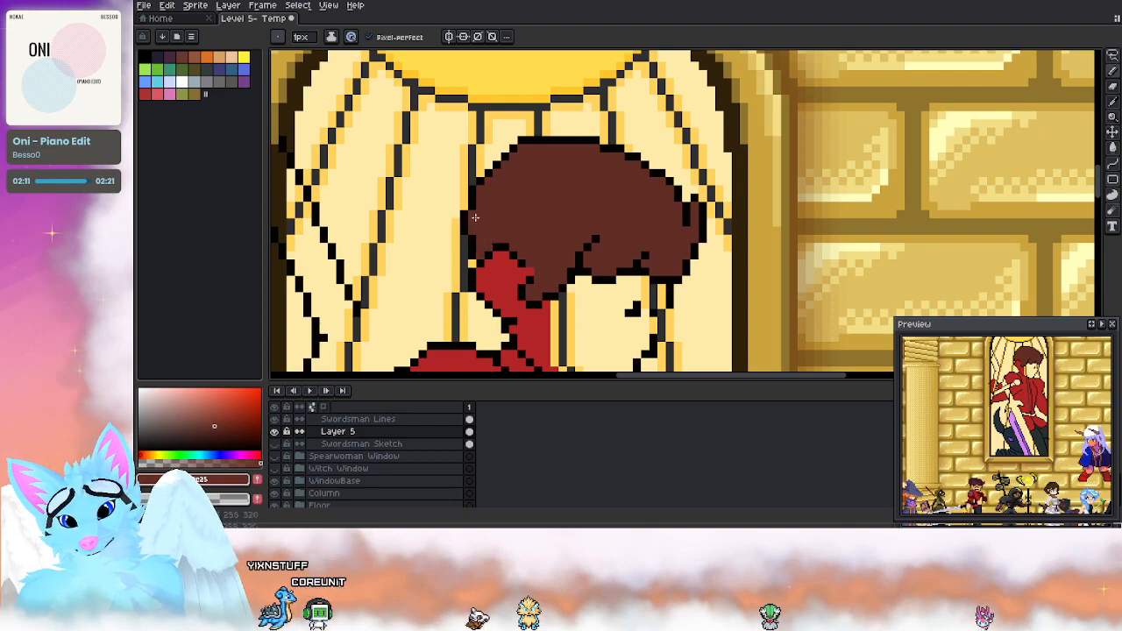
Step: On the Swordsman Lines layer, sample near-black #040302, then redraw and clean up the collar outline below the neck and chin
scroll(616, 162, "down", 5)
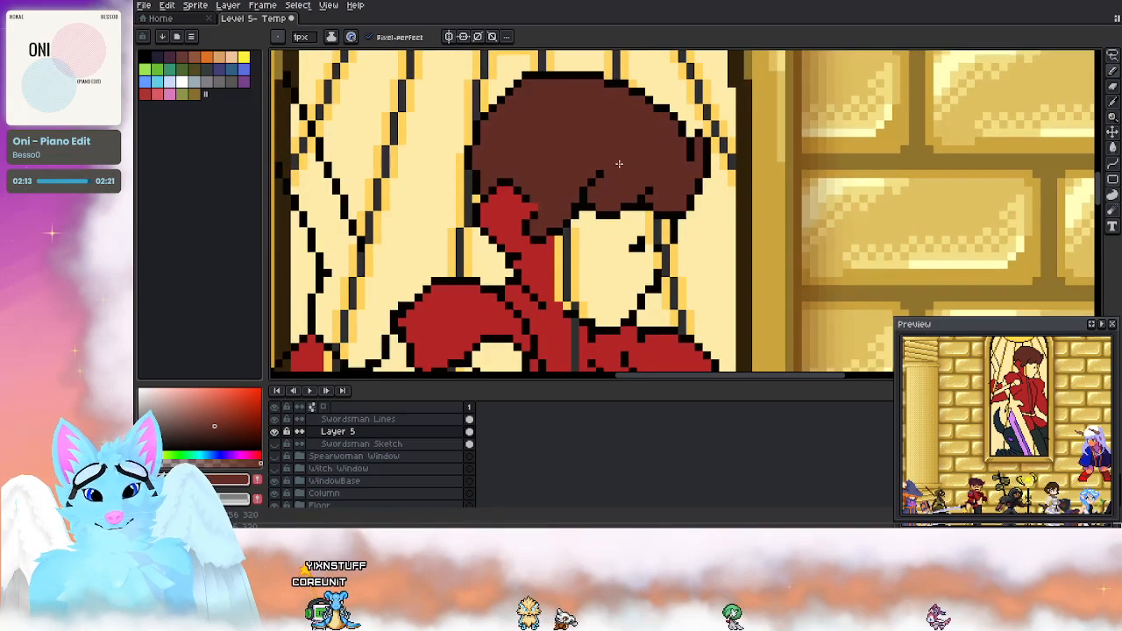
left_click(383, 421)
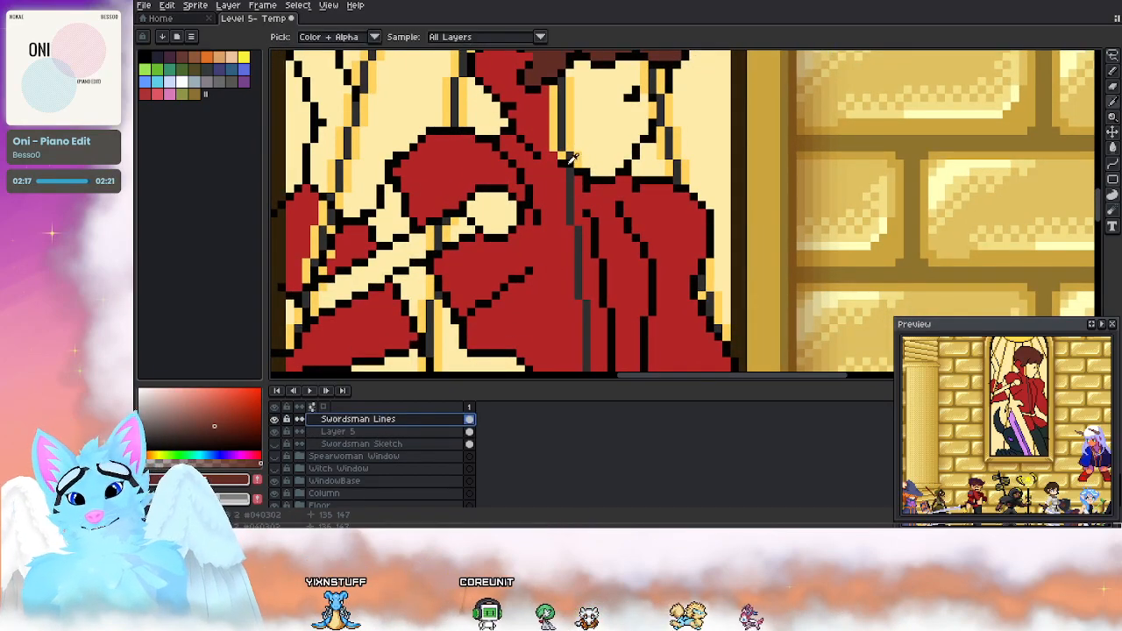
left_click(546, 162, "alt")
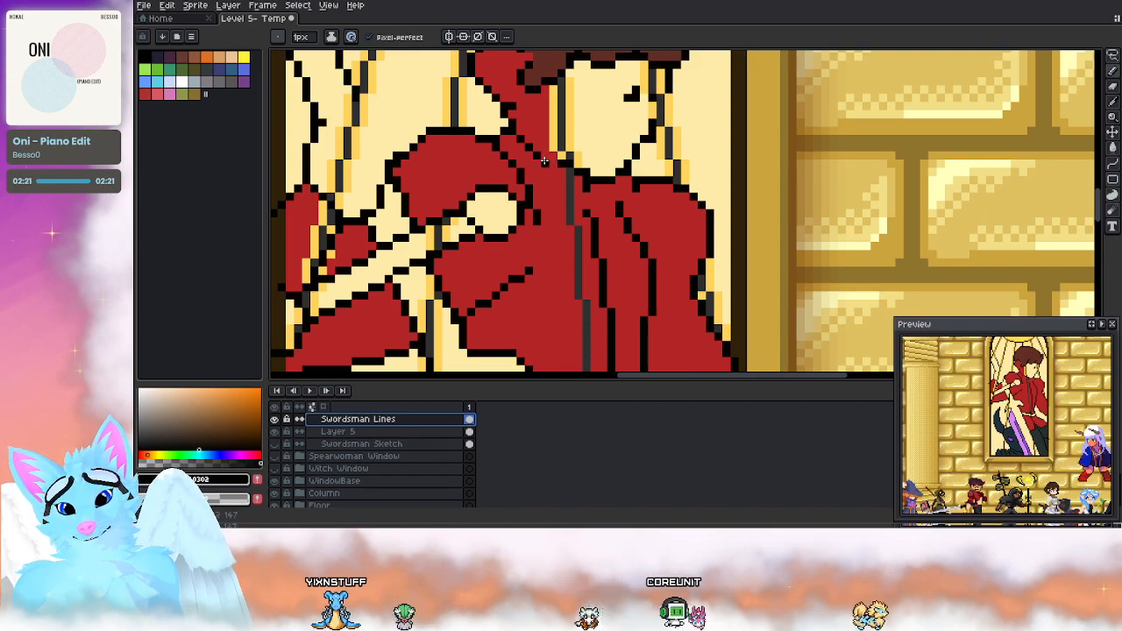
left_click_drag(554, 167, 568, 175)
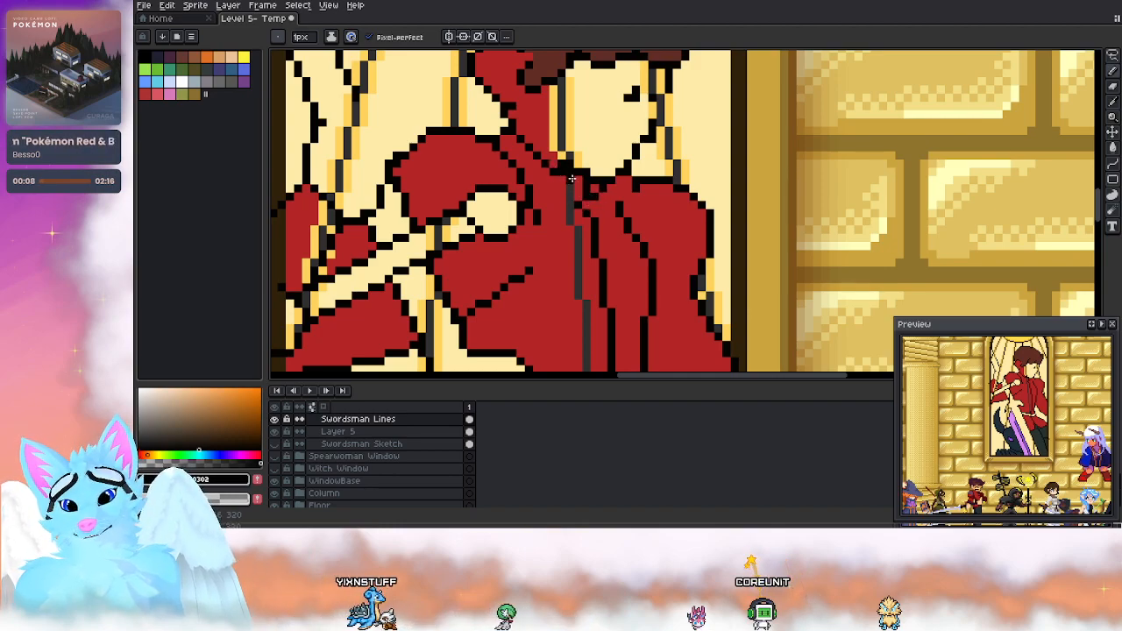
key("e")
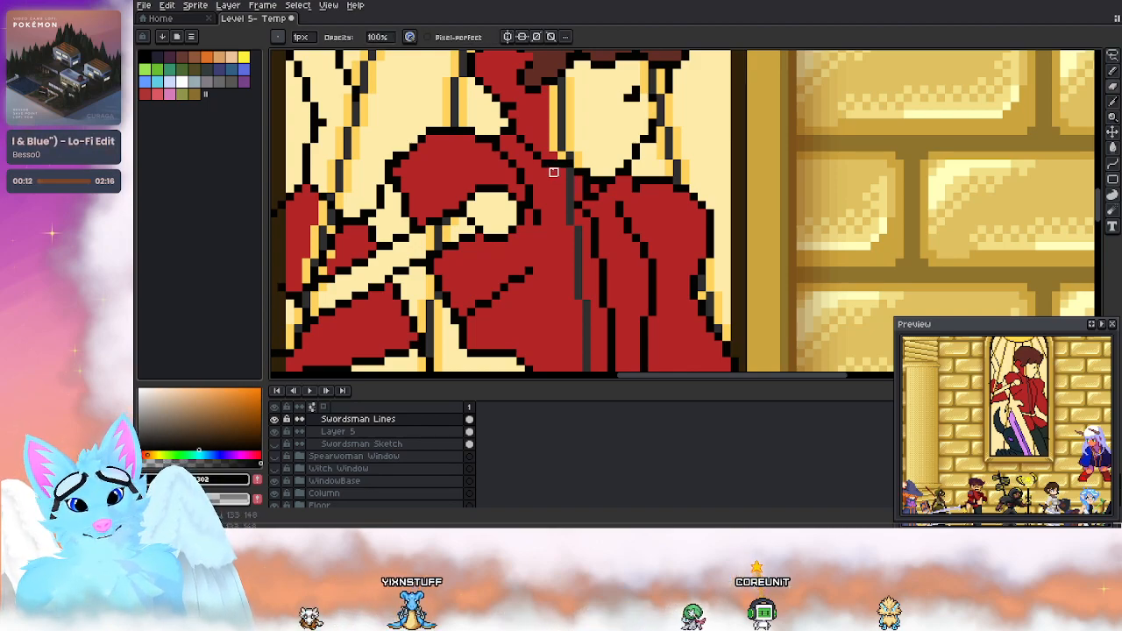
key("b")
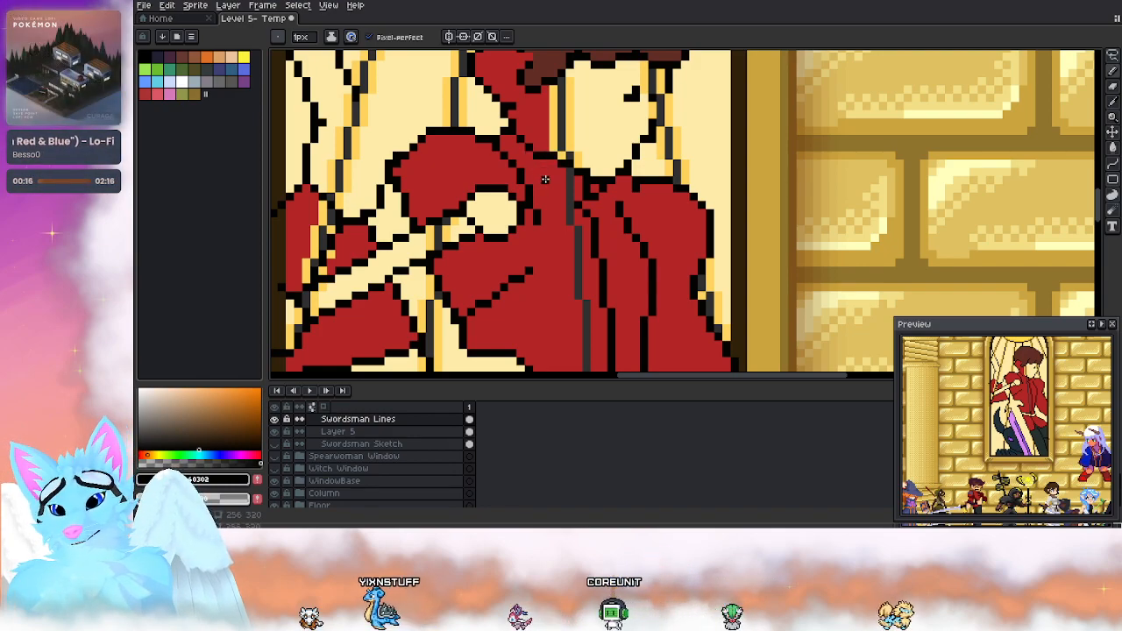
key("e")
key("b")
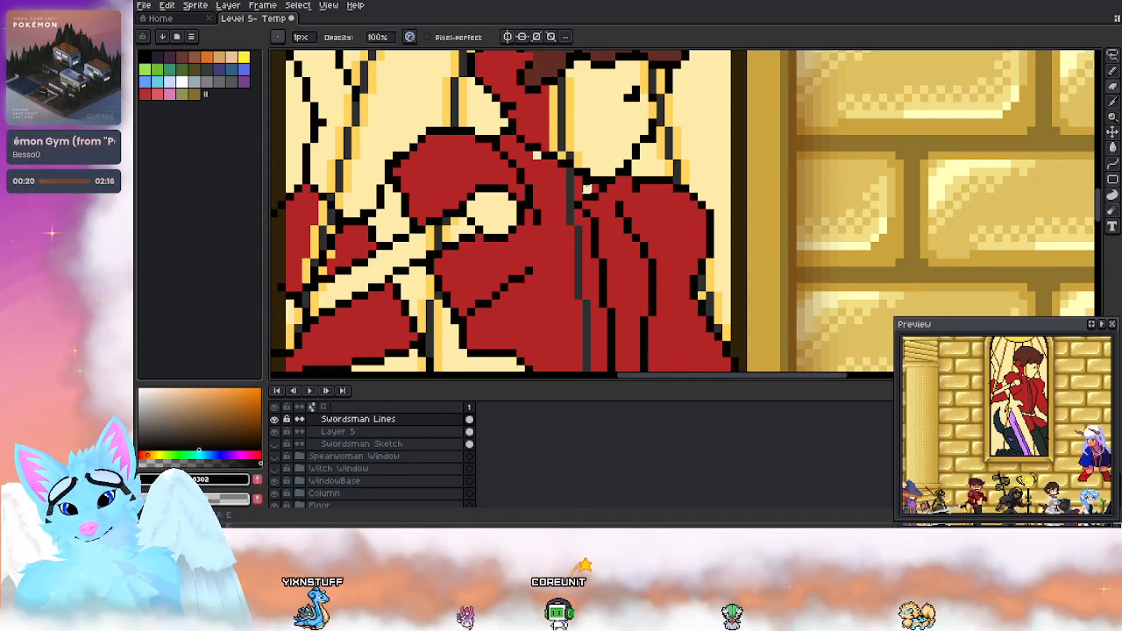
key("e")
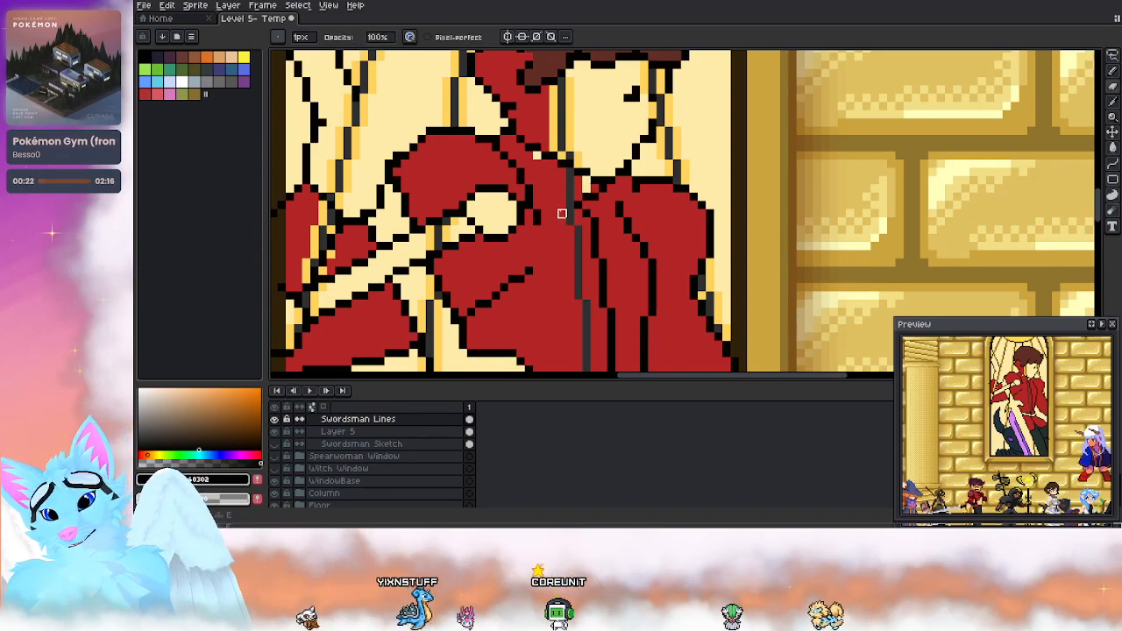
key("b")
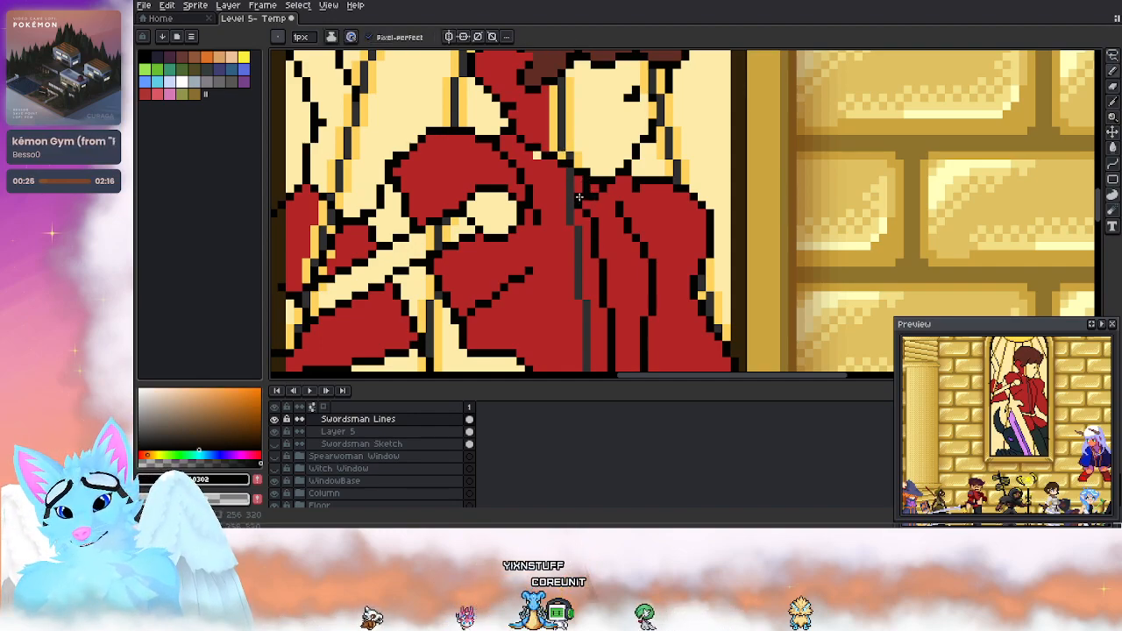
key("e")
key("b")
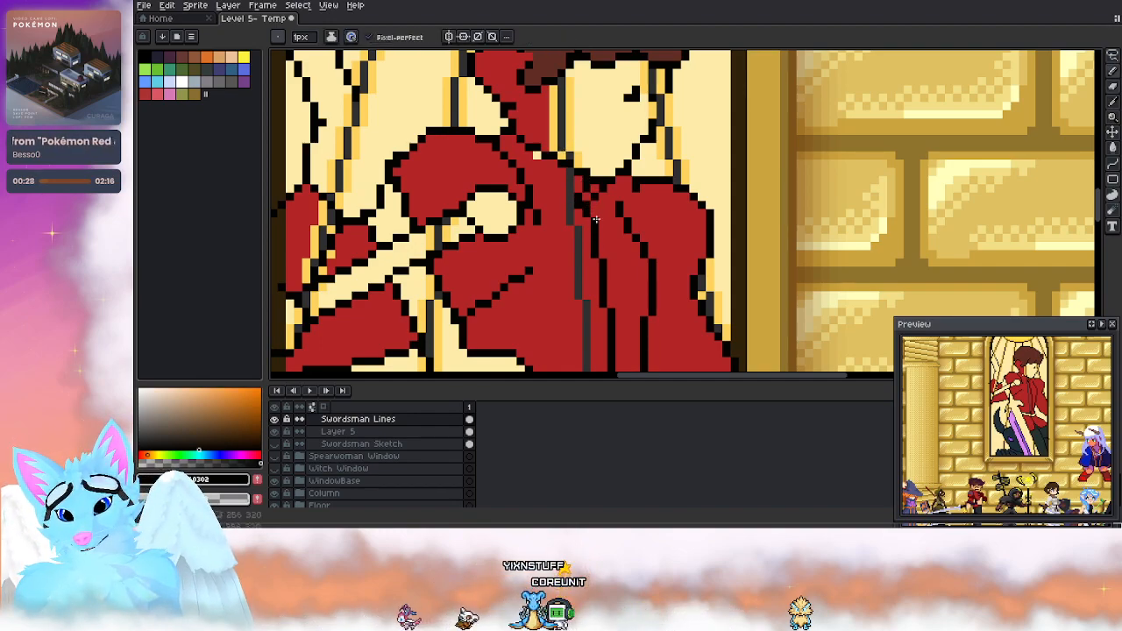
scroll(584, 176, "up", 3)
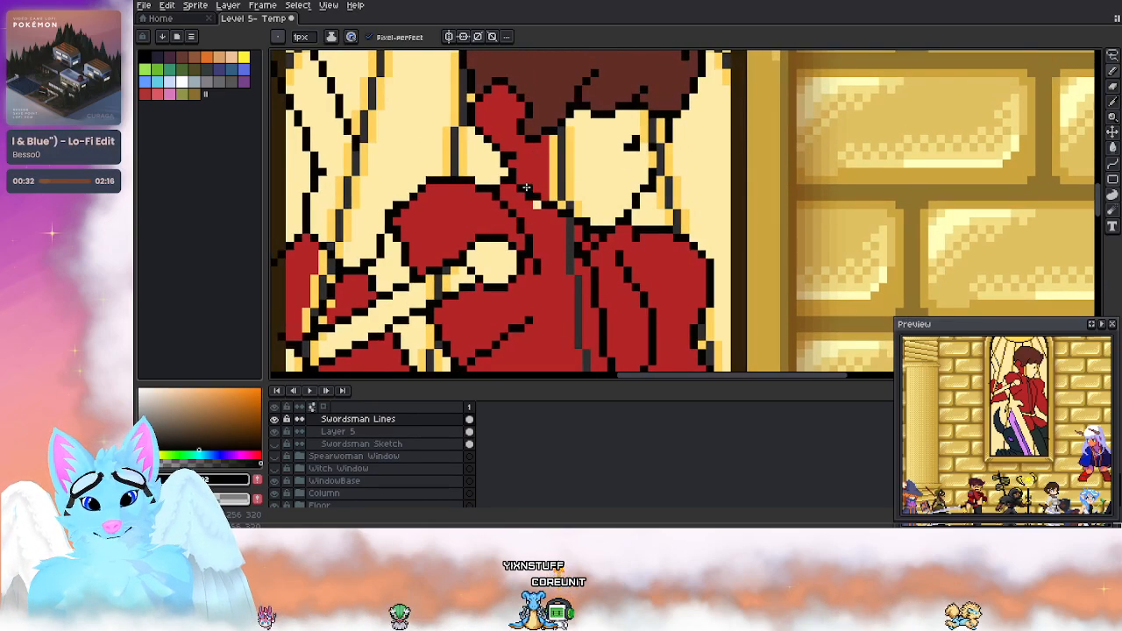
Step: Sample the light skin tone from the red-coated character's face and fill the swordsman's face, neck and ear with it
scroll(526, 187, "down", 6)
scroll(533, 77, "down", 8)
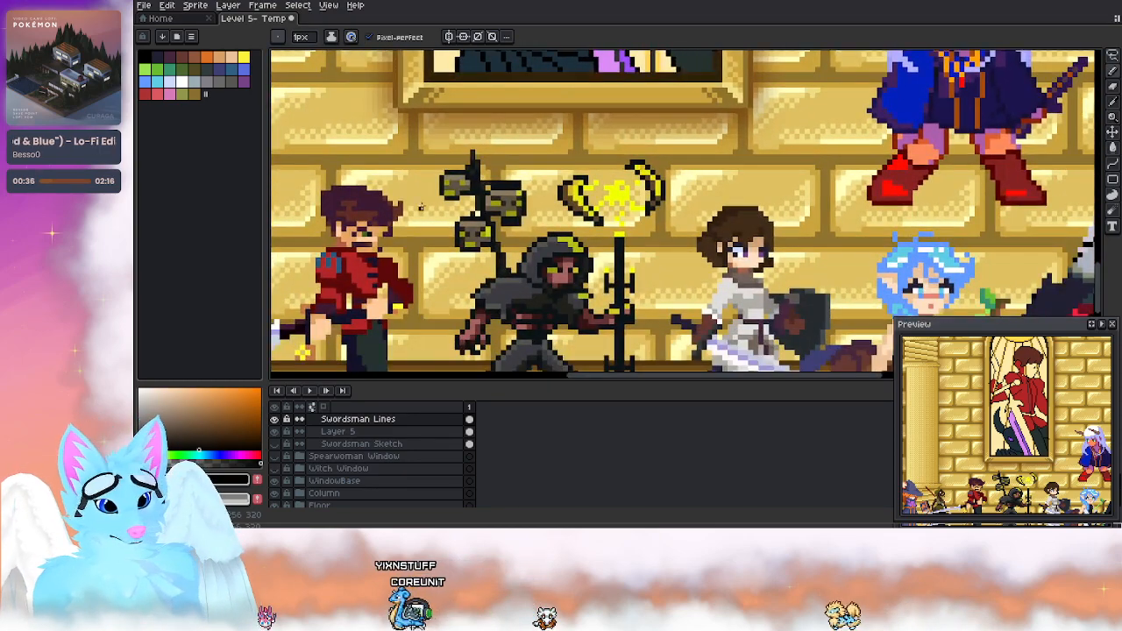
key("i")
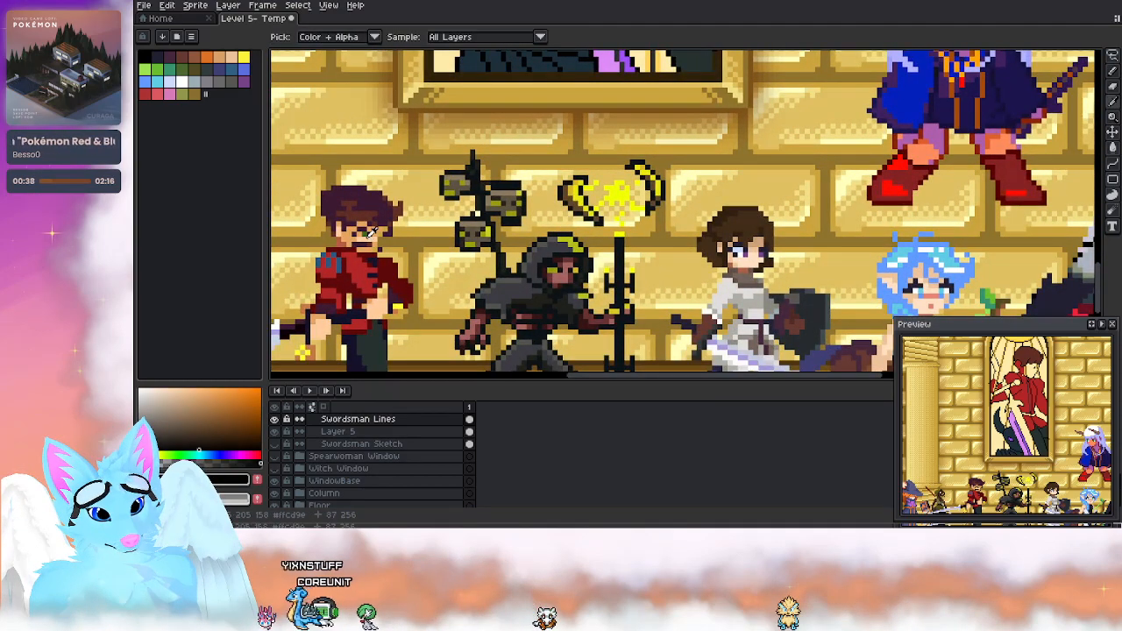
key("b")
left_click_drag(532, 166, 471, 351)
left_click_drag(536, 106, 551, 371)
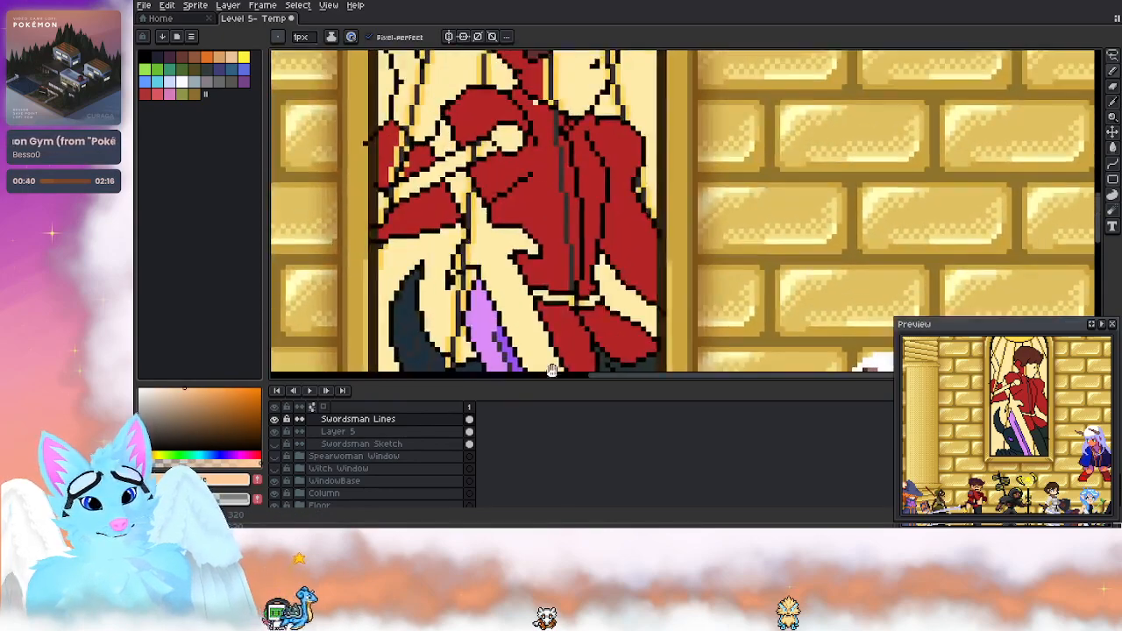
left_click_drag(589, 226, 582, 326)
scroll(525, 169, "up", 1)
scroll(496, 137, "up", 1)
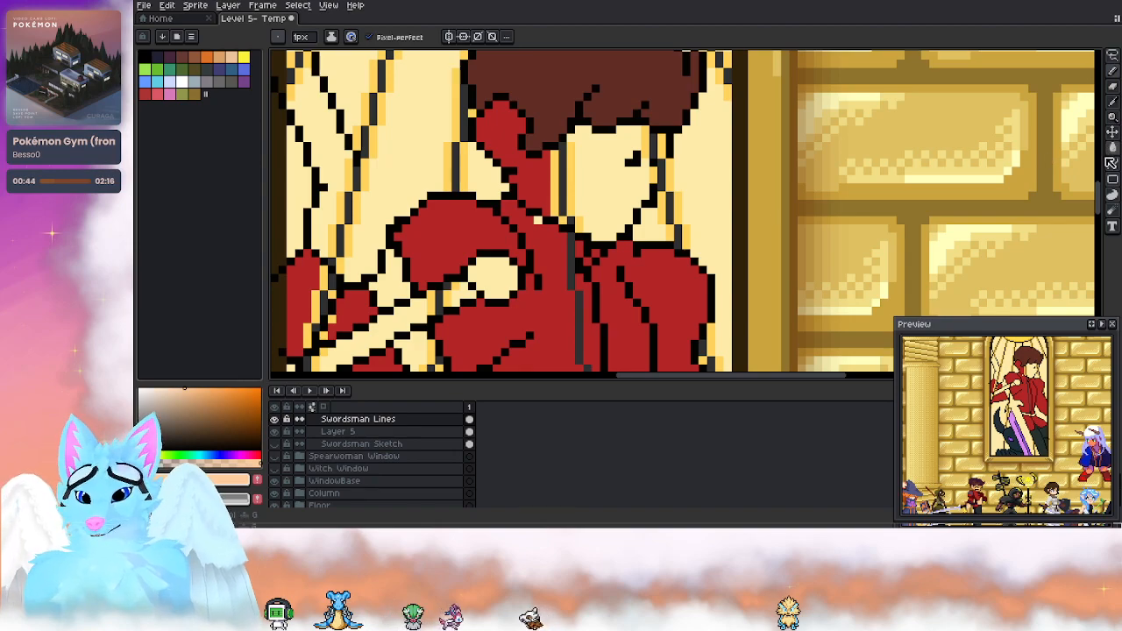
left_click(1110, 163)
left_click(580, 193)
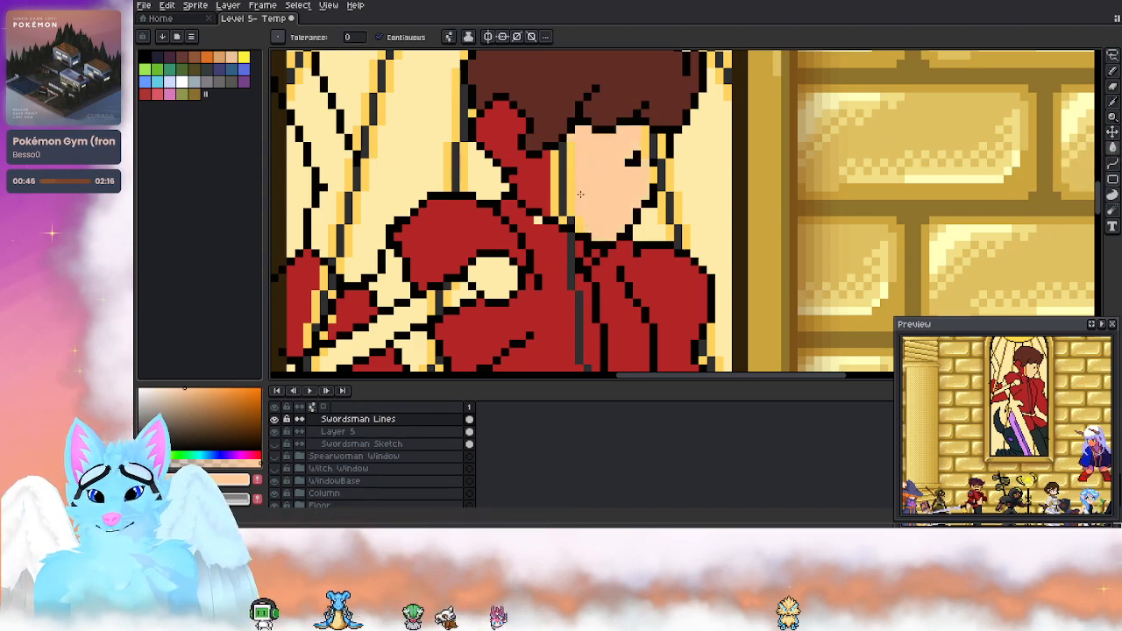
left_click(535, 180)
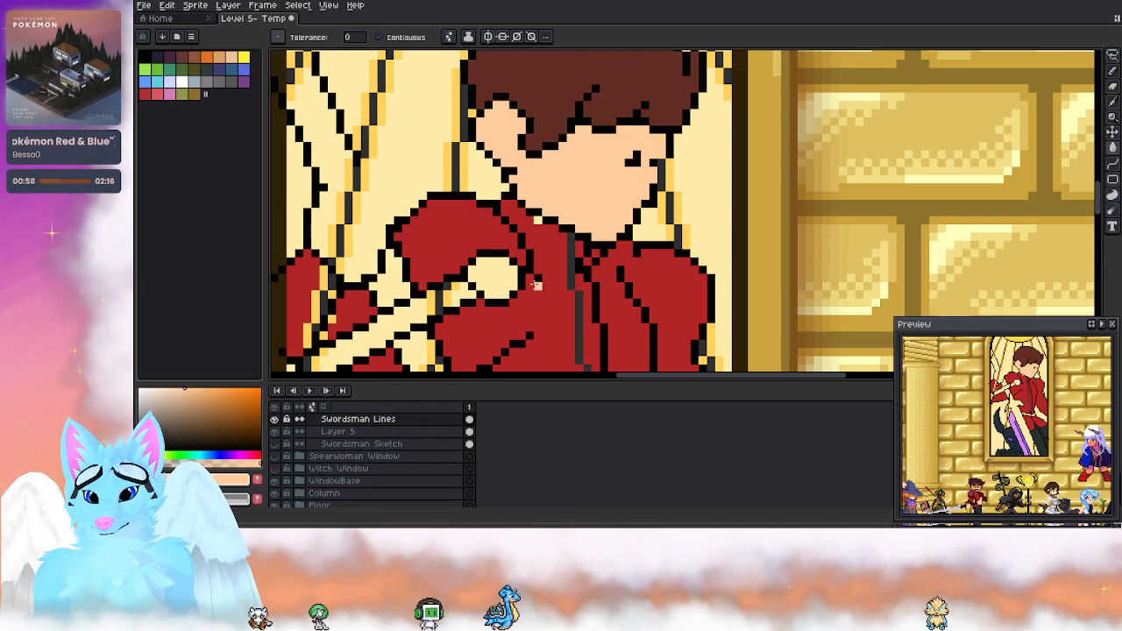
Step: Examine the sword in the window against the character sprites standing below it
left_click_drag(537, 286, 569, 186)
scroll(561, 186, "down", 5)
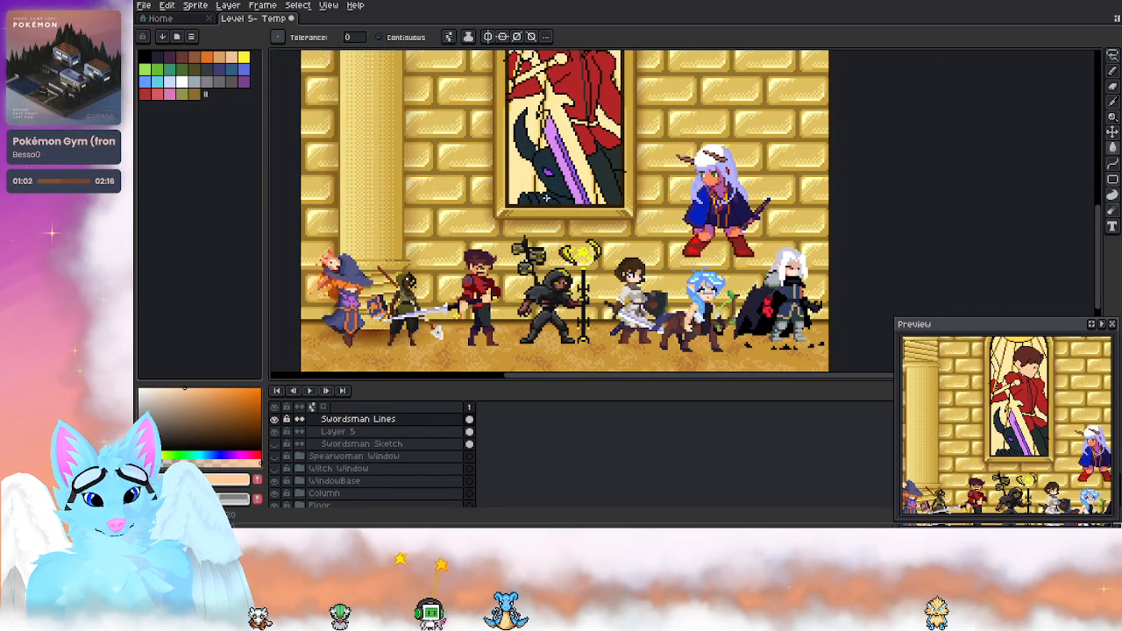
scroll(558, 185, "up", 3)
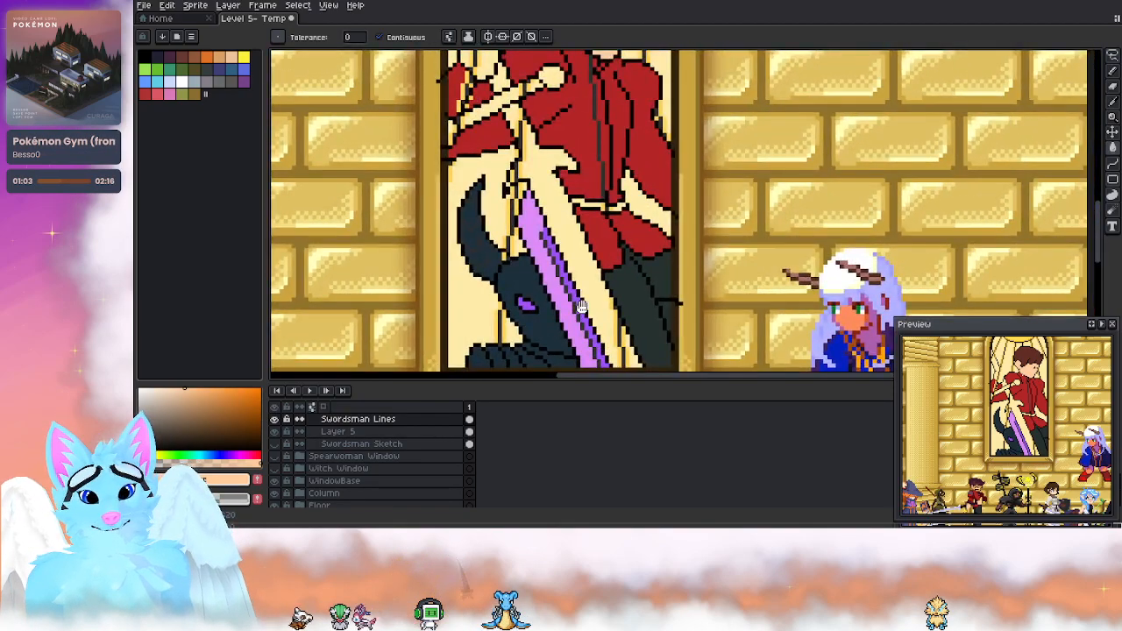
scroll(636, 126, "down", 1)
left_click_drag(530, 256, 570, 175)
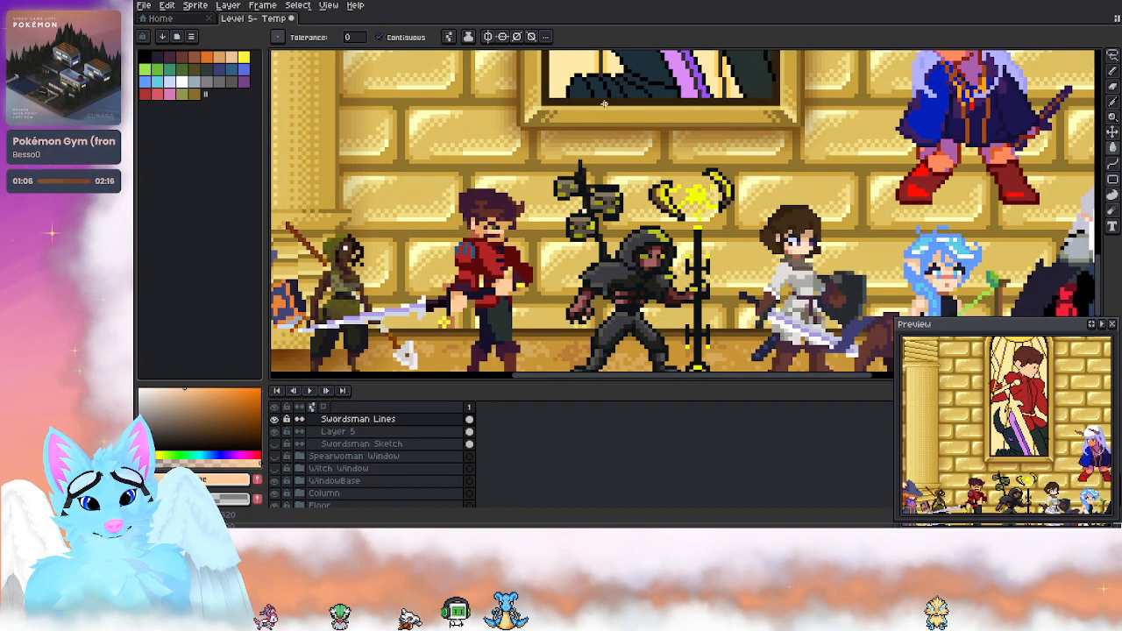
scroll(605, 103, "up", 4)
scroll(661, 43, "down", 2)
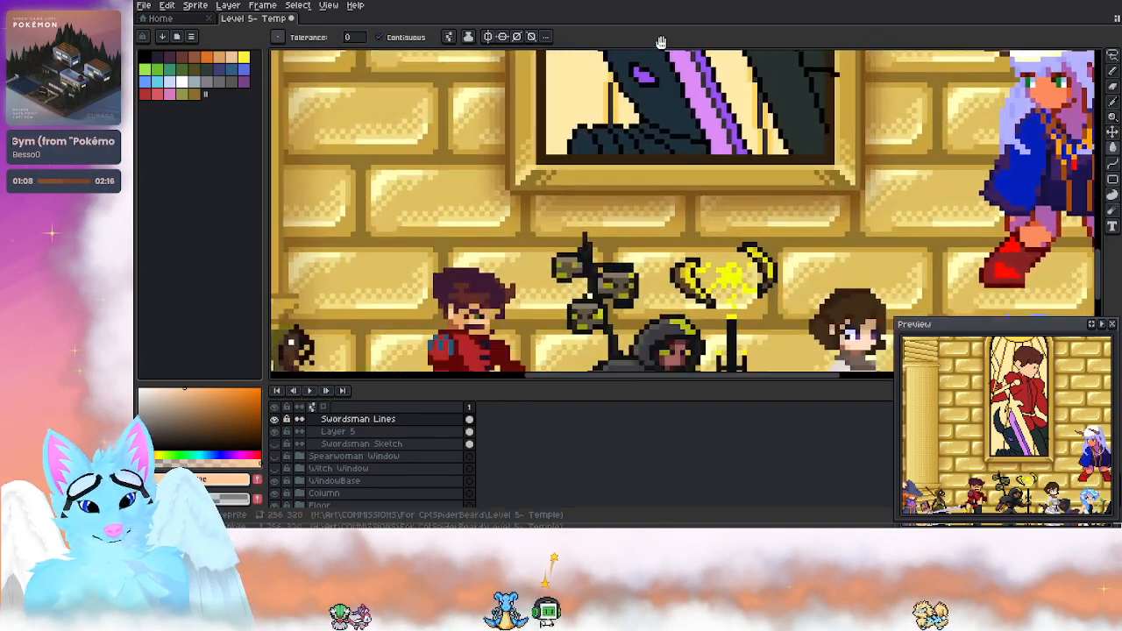
scroll(600, 162, "down", 1)
scroll(600, 164, "down", 1)
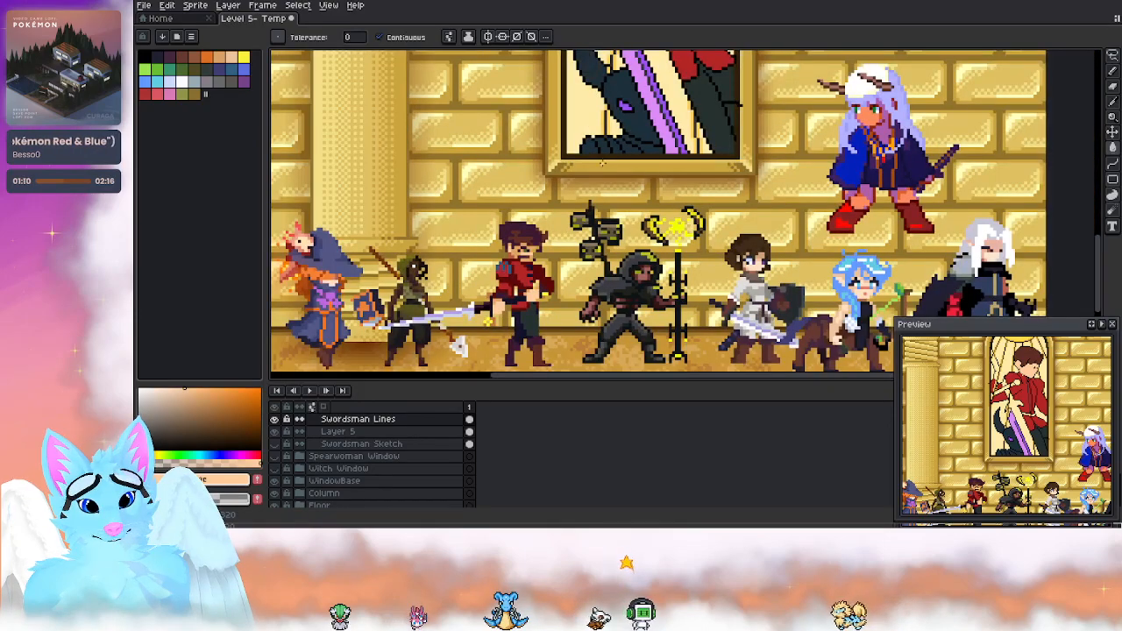
scroll(600, 164, "up", 3)
scroll(600, 164, "down", 1)
scroll(600, 164, "down", 1)
Step: Sample bright yellow from the red-coated character's sword hilt and fill the window sword's round pommel and the guard at the window's edge
left_click_drag(475, 292, 489, 179)
key("alt")
left_click(462, 250, "alt")
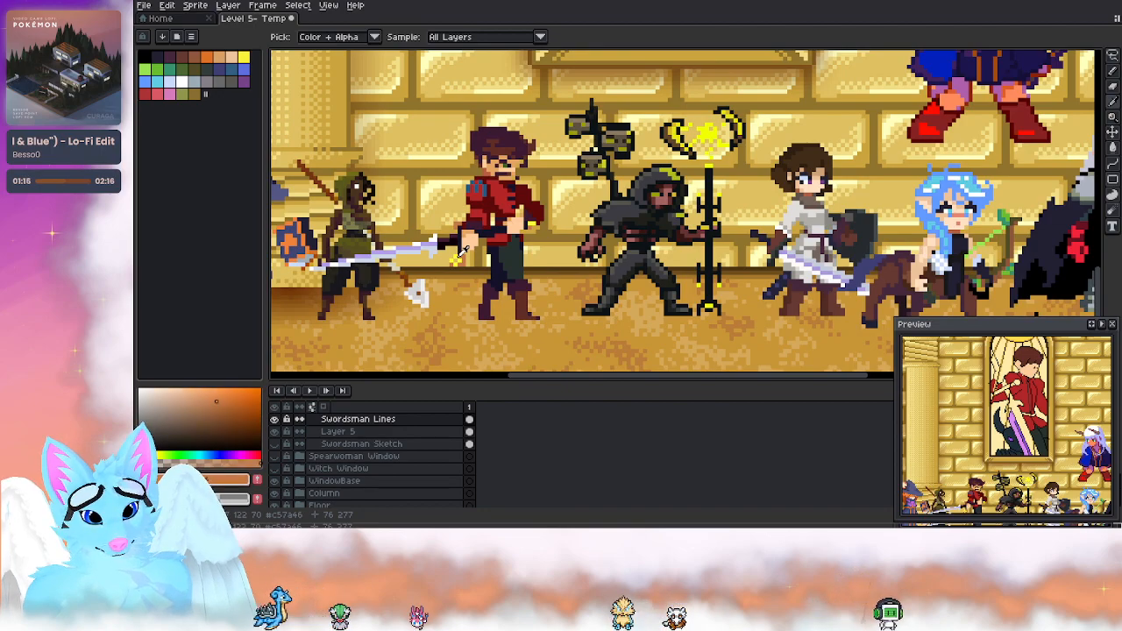
left_click(456, 255, "alt")
left_click_drag(614, 114, 572, 310)
left_click_drag(689, 65, 603, 290)
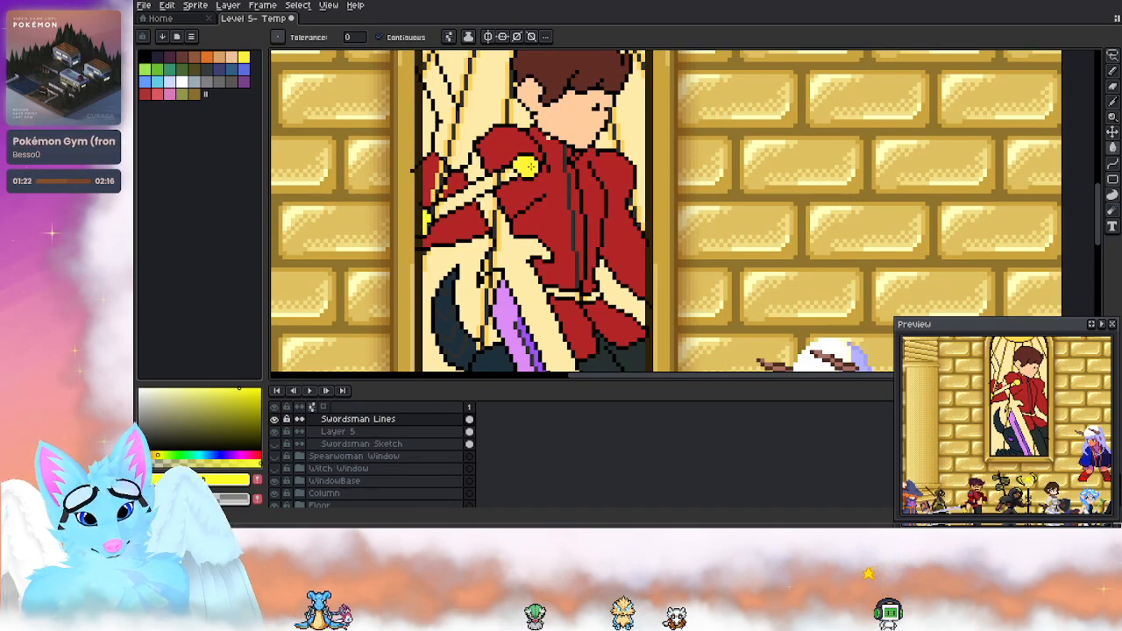
scroll(392, 226, "up", 4)
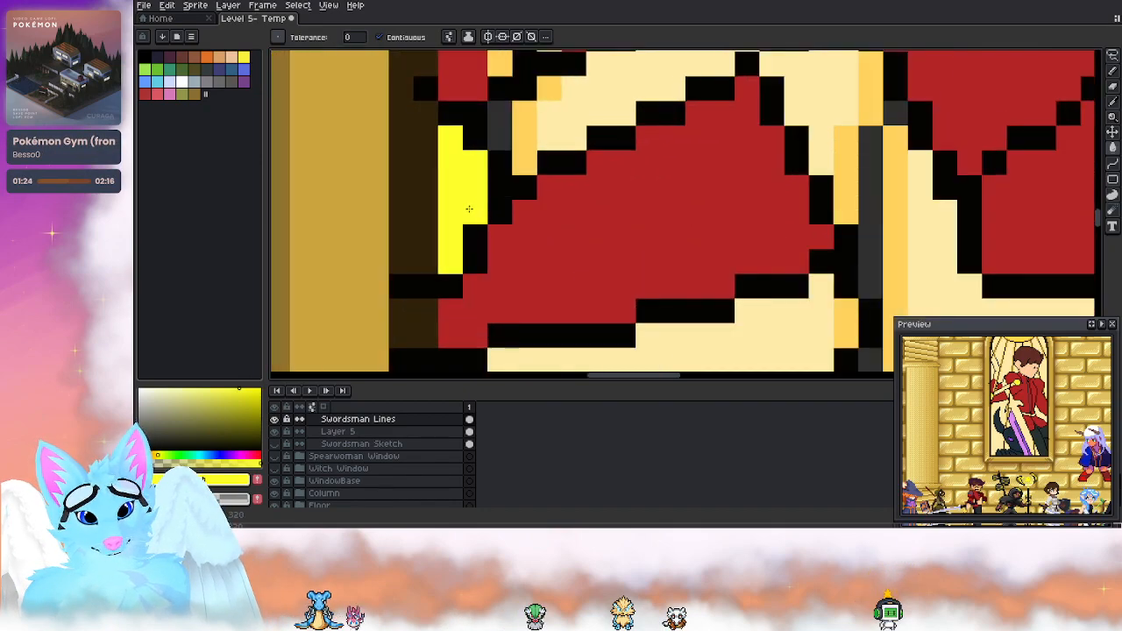
Step: Sample the dark navy from the red-coated character's sprite and fill all sections of the window sword's grip with it
scroll(469, 209, "down", 6)
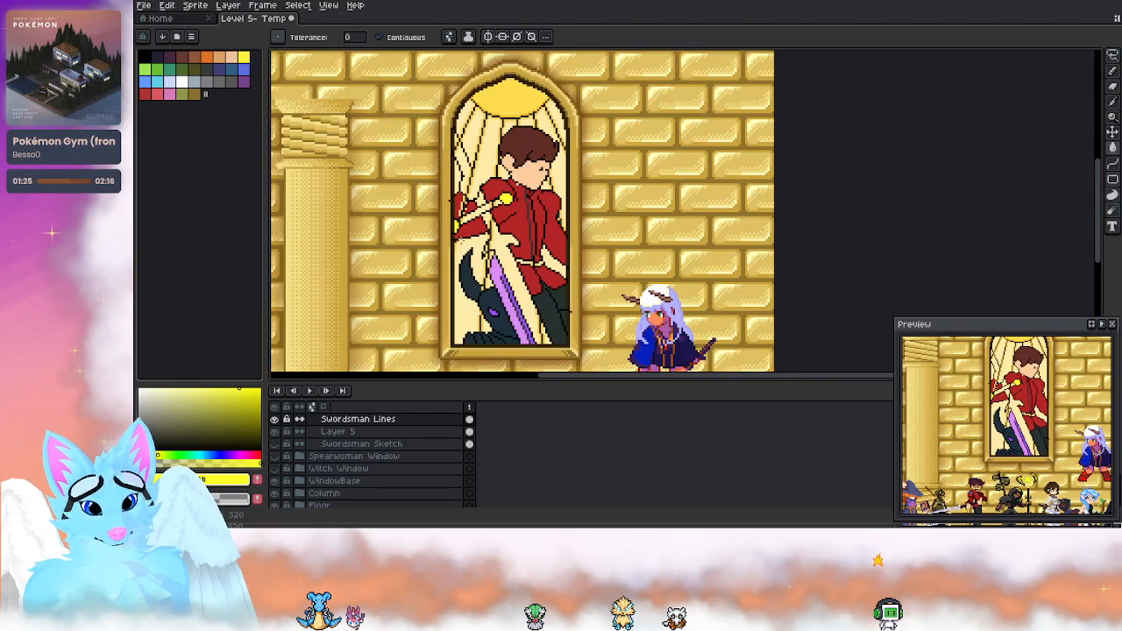
left_click_drag(461, 189, 496, 156)
left_click_drag(432, 277, 462, 173)
scroll(506, 228, "up", 7)
left_click_drag(377, 284, 555, 311)
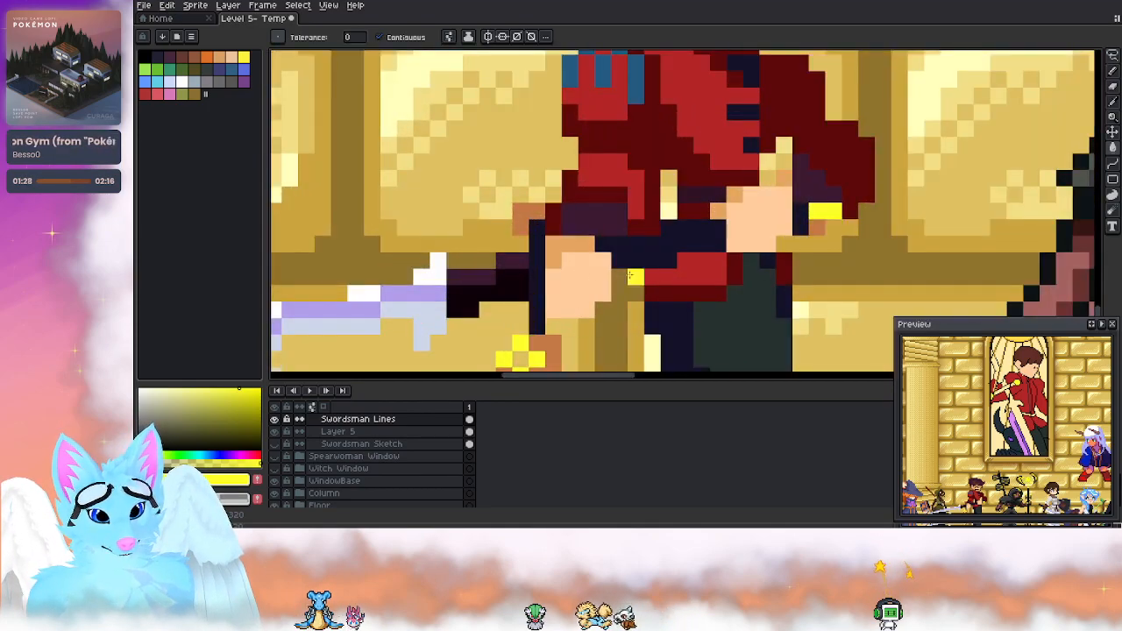
left_click(641, 251, "alt")
scroll(500, 324, "down", 6)
left_click_drag(726, 69, 545, 474)
left_click(498, 223)
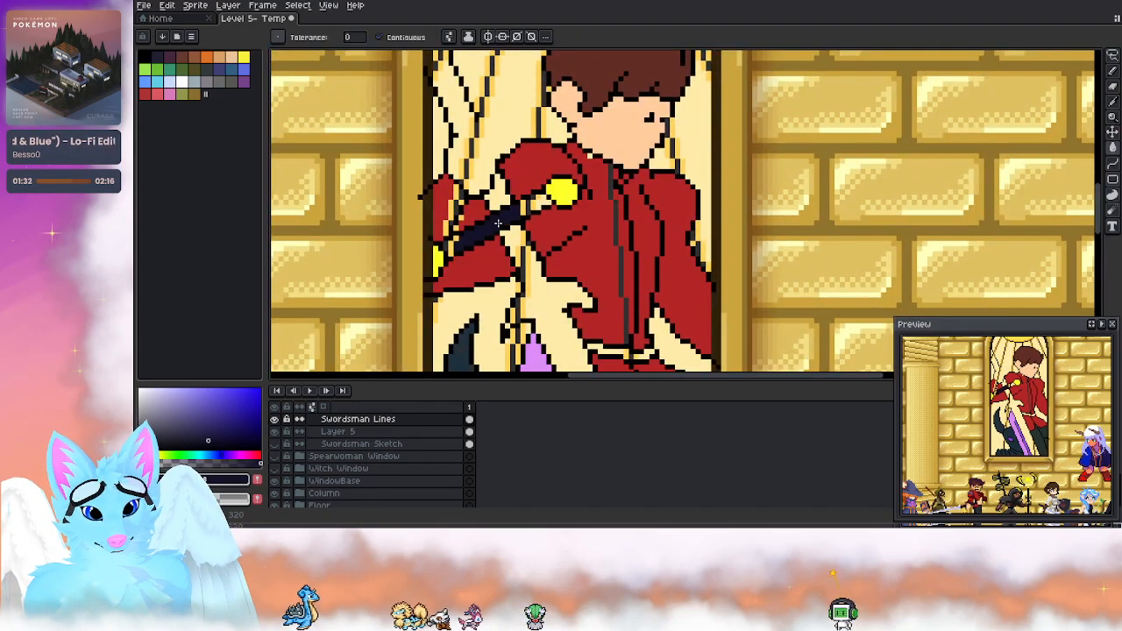
scroll(498, 223, "up", 3)
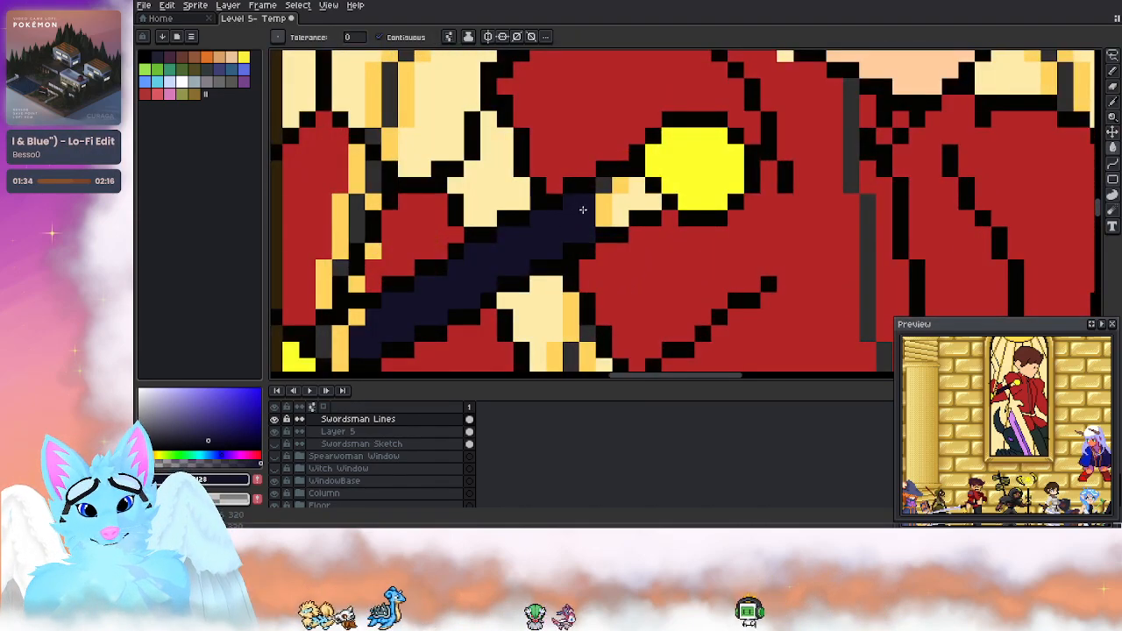
left_click(614, 189)
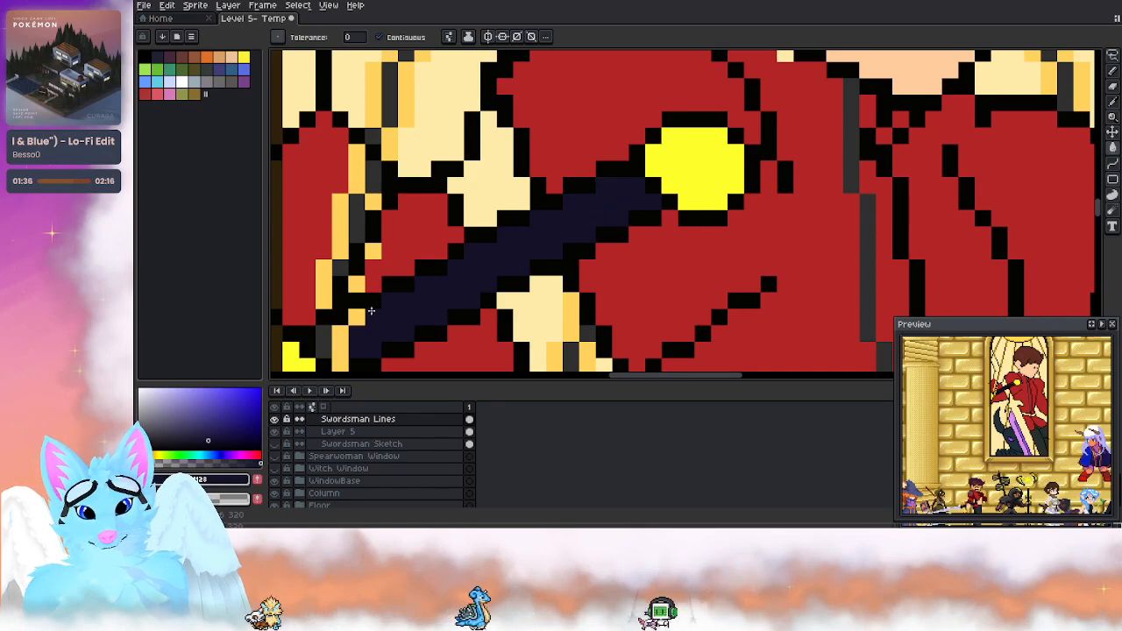
scroll(381, 305, "down", 1)
left_click(352, 317)
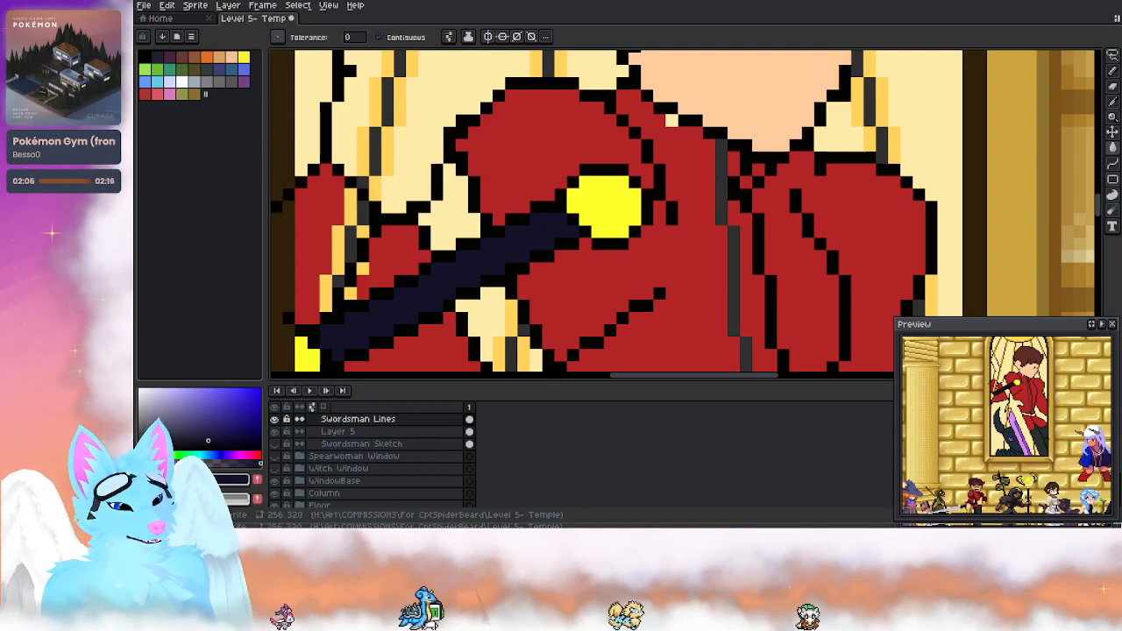
Step: On Layer 5, sample the jacket red #b32626 and paint over the grey lead lines crossing the swordsman's chest and collar
scroll(560, 157, "down", 4)
left_click_drag(554, 206, 566, 149)
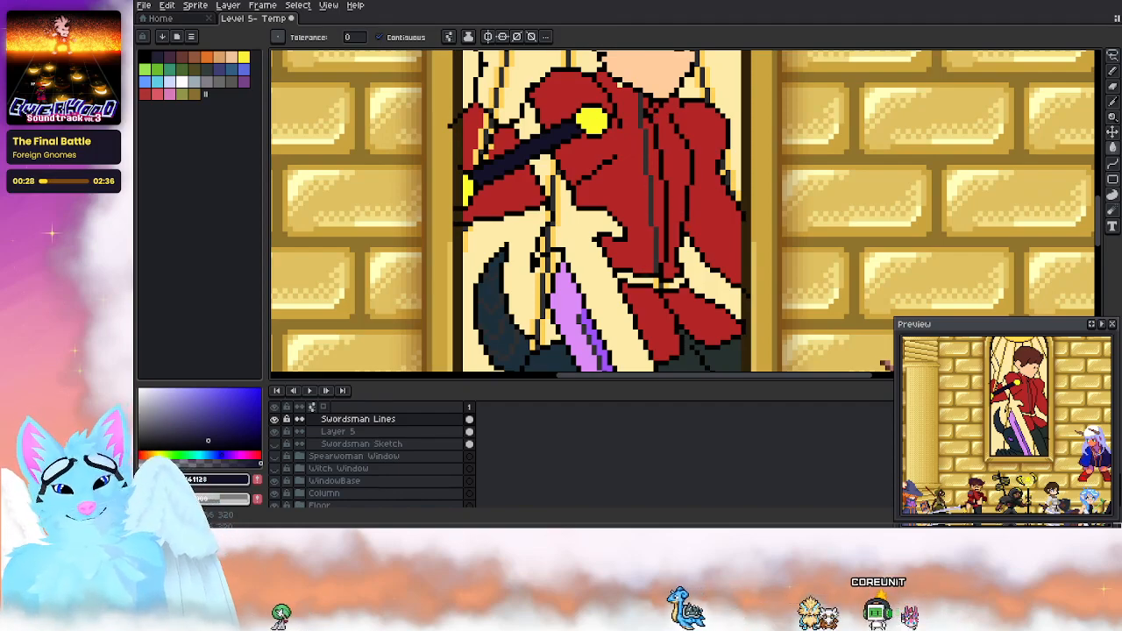
left_click(395, 431)
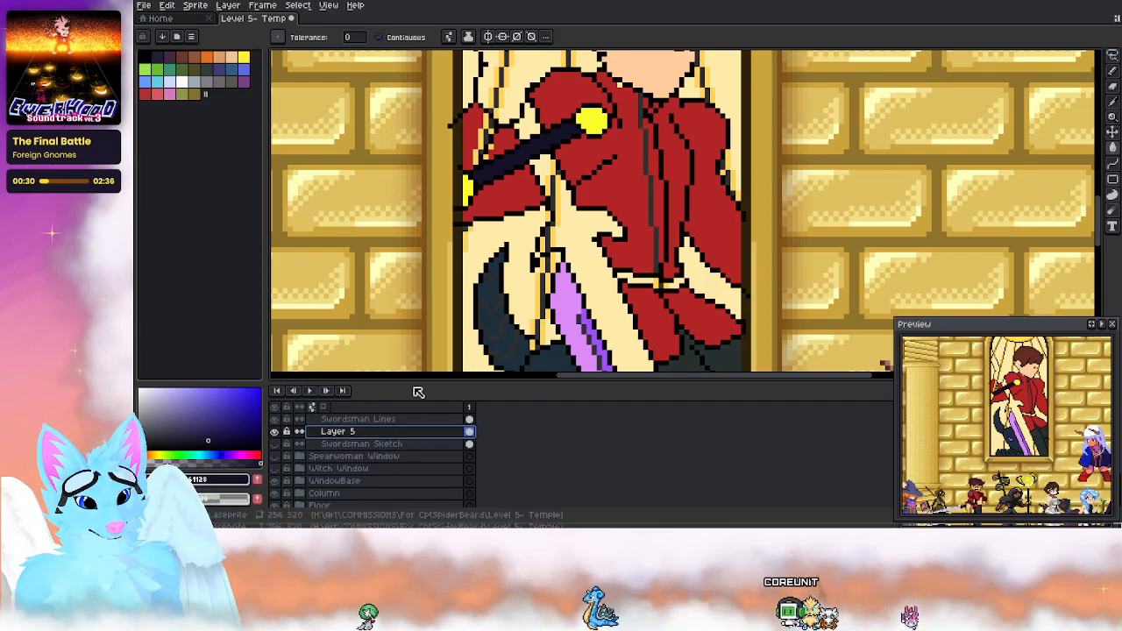
left_click(639, 221, "alt")
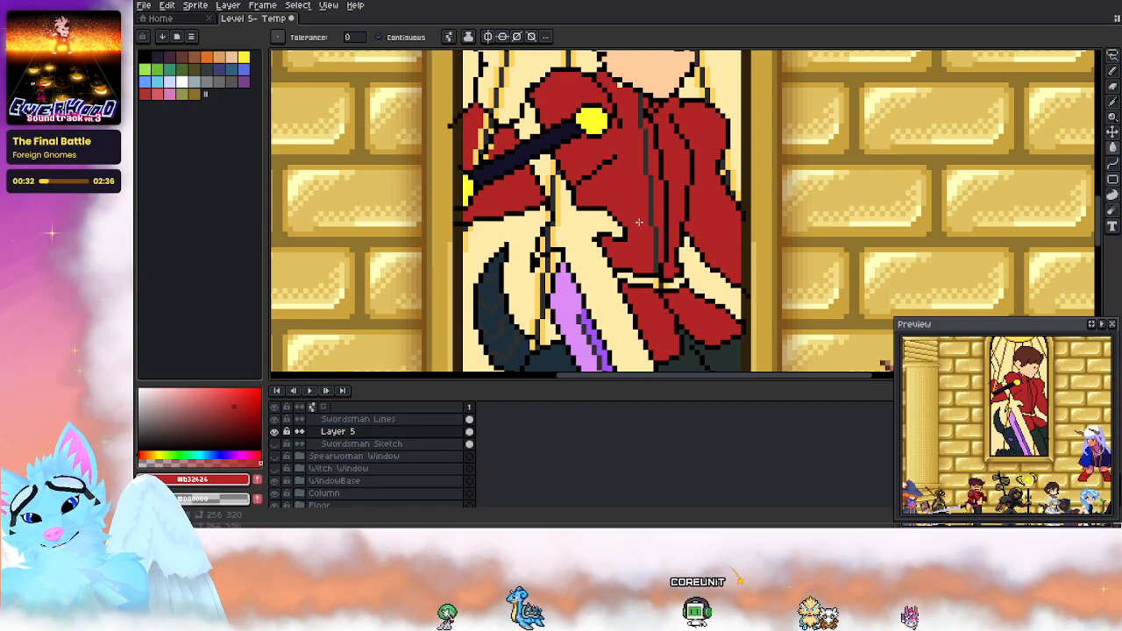
key("alt")
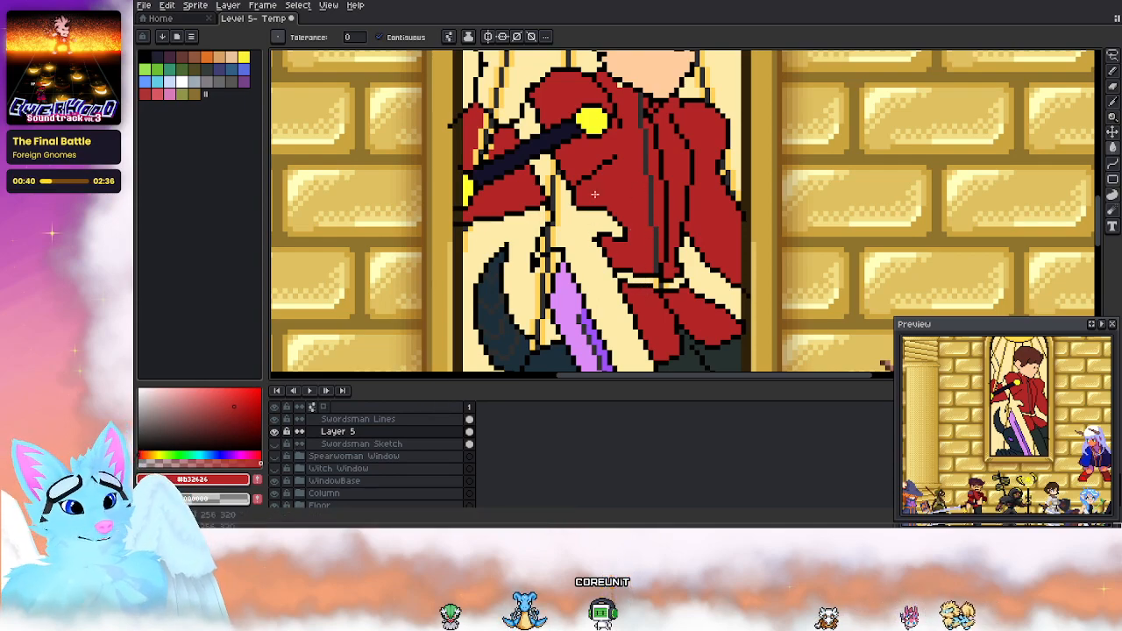
key("b")
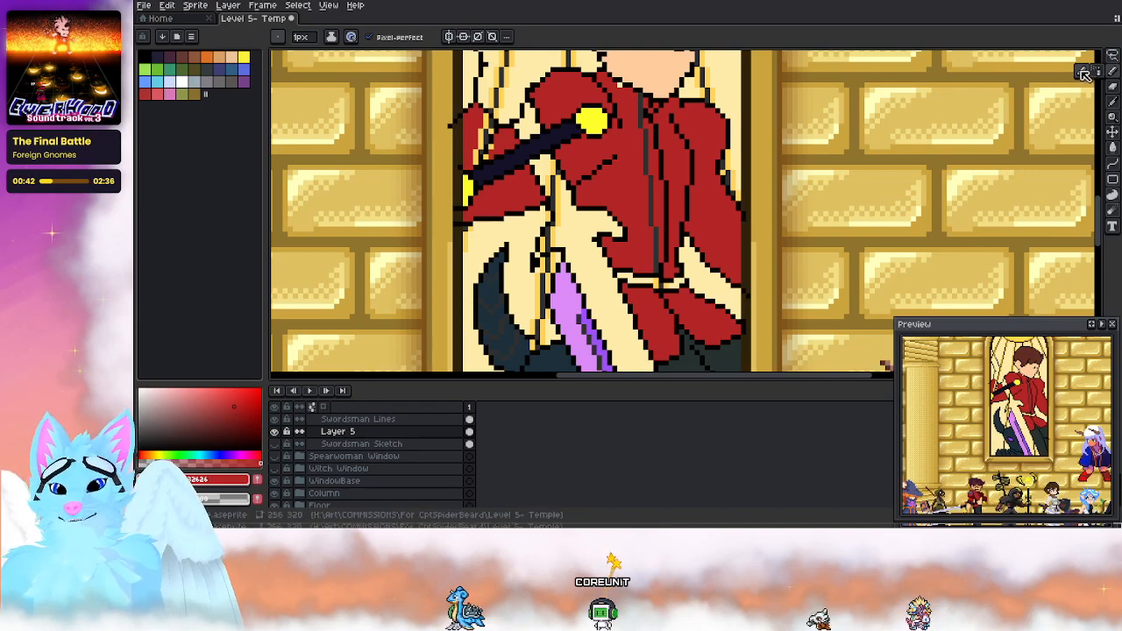
left_click(626, 198, "alt")
left_click_drag(650, 195, 655, 254)
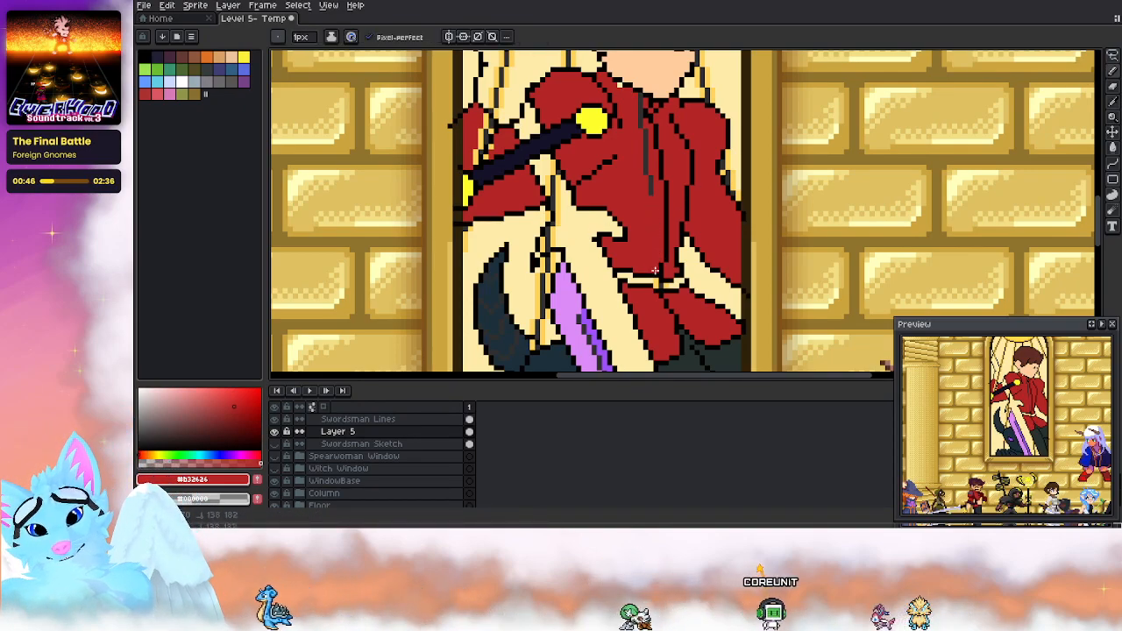
left_click_drag(646, 204, 637, 96)
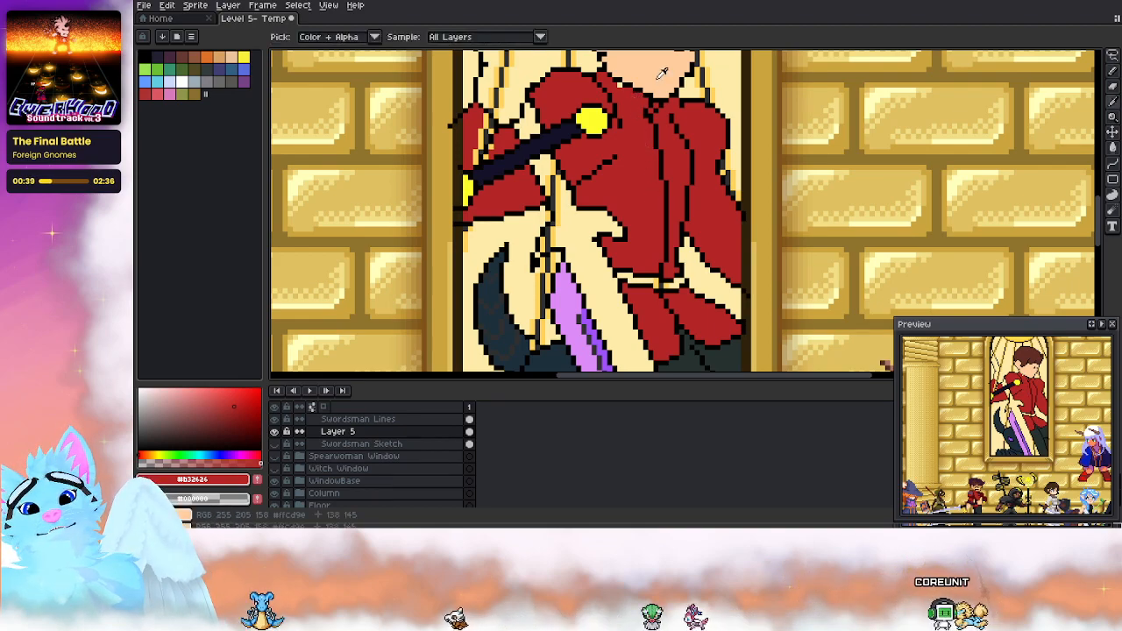
left_click(652, 88, "alt")
left_click_drag(654, 84, 640, 154)
left_click(611, 160, "alt")
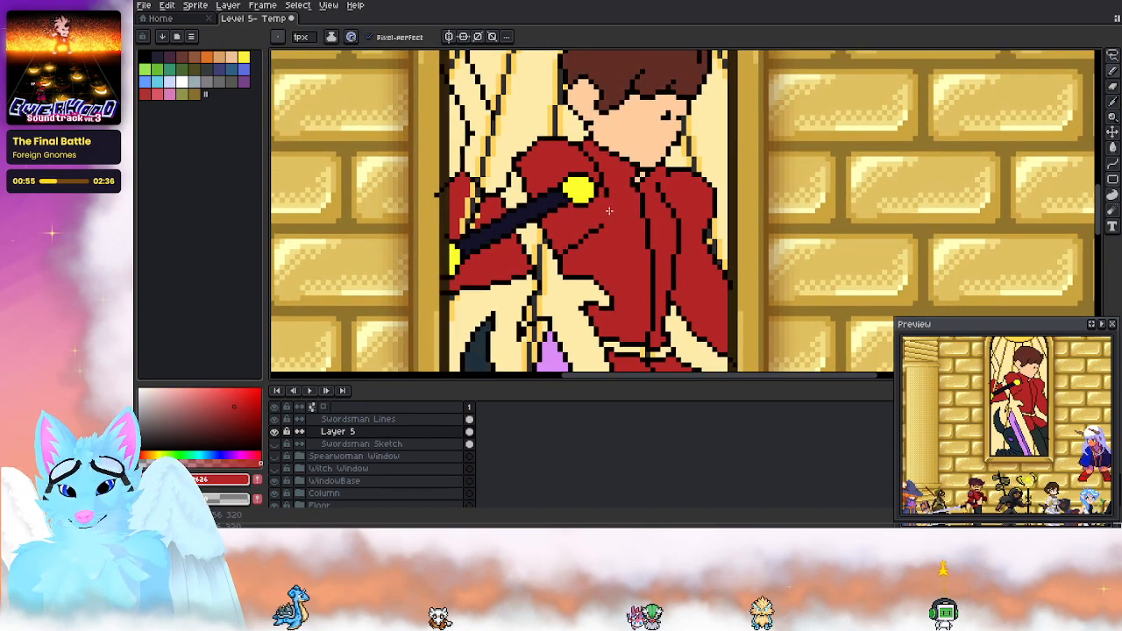
Step: Sample the dark plum from the red-coated character's waist and paint the swordsman's belt with it on Layer 5
scroll(615, 251, "down", 10)
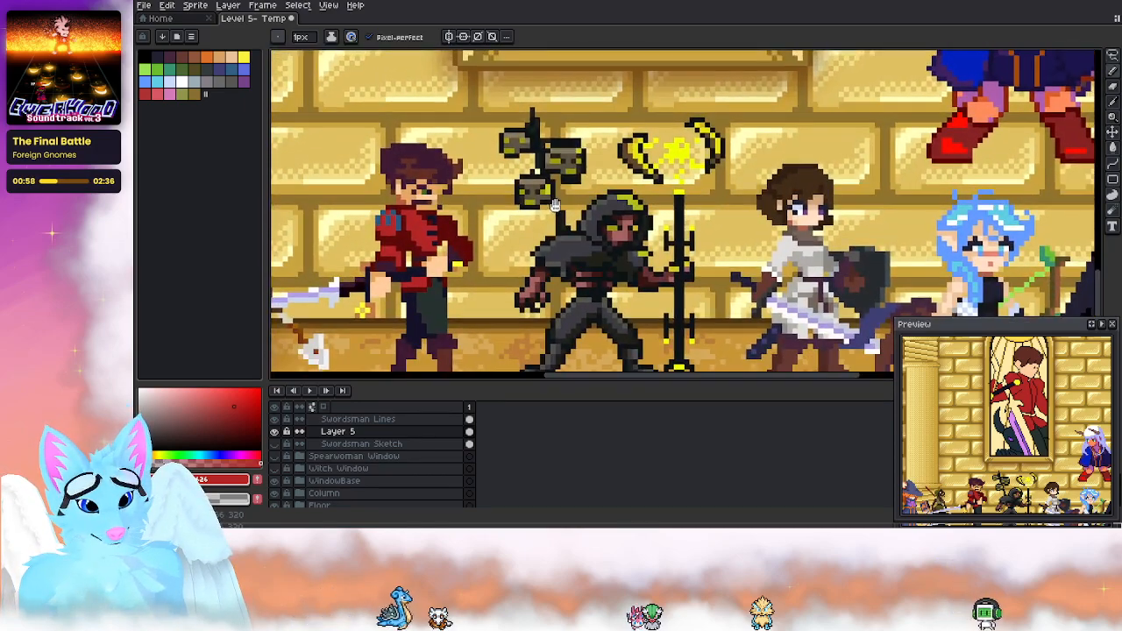
key("alt")
left_click(423, 257, "alt")
left_click_drag(669, 94, 642, 286)
left_click_drag(631, 71, 632, 175)
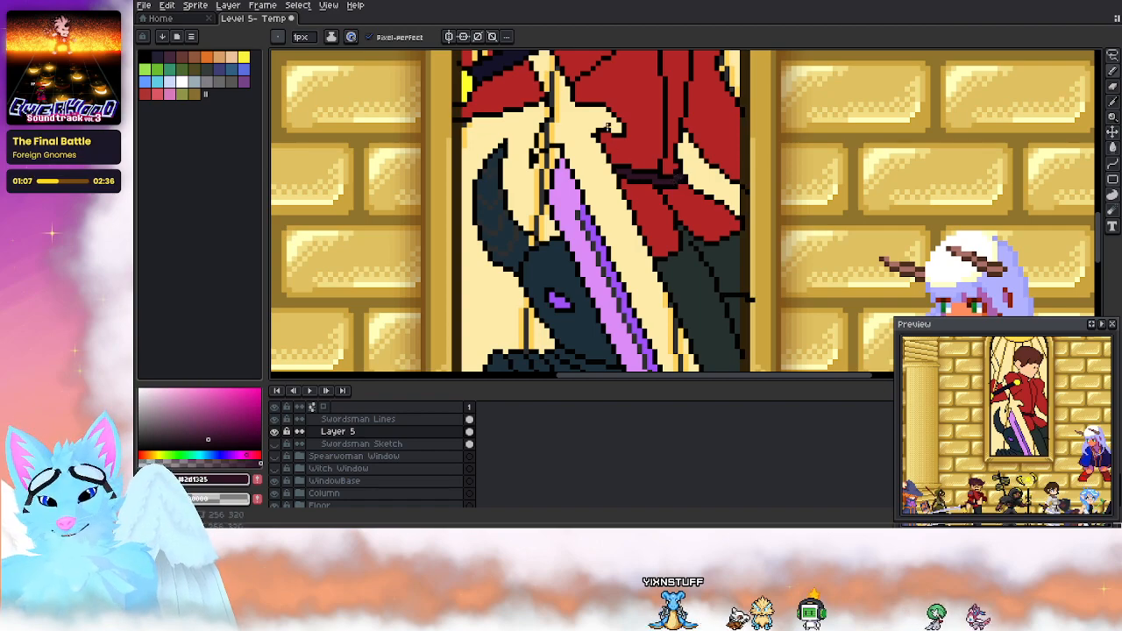
left_click_drag(694, 208, 657, 177)
Step: On the Swordsman Lines layer, sample near-black #040302 and erase the stray line pixels that overhang the window frame on both sides
left_click(343, 421)
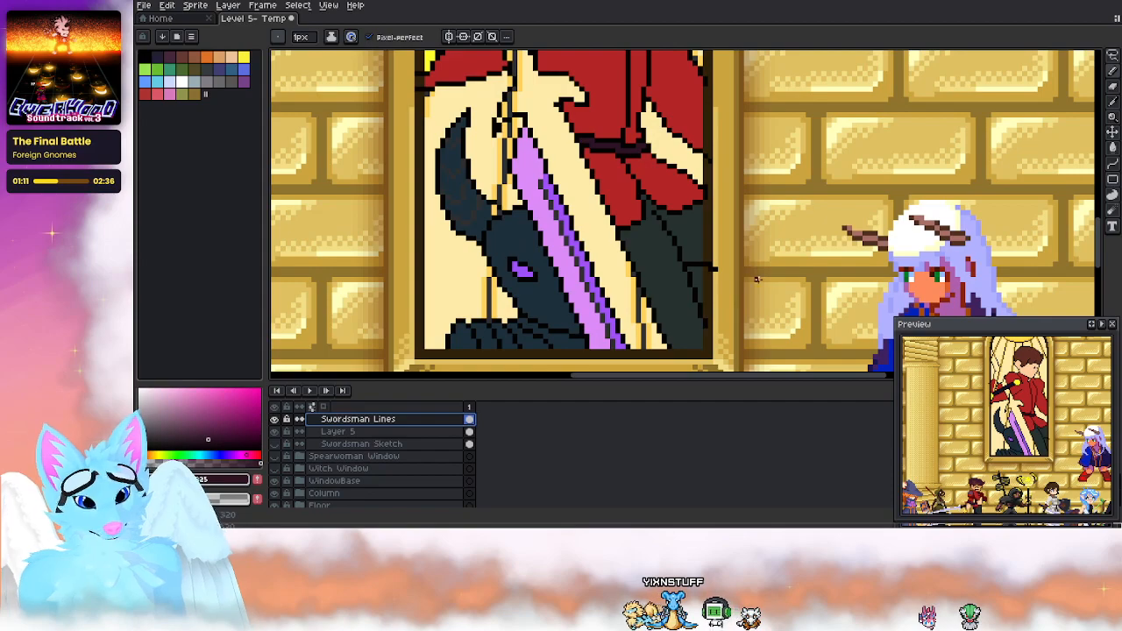
key("i")
left_click(700, 260)
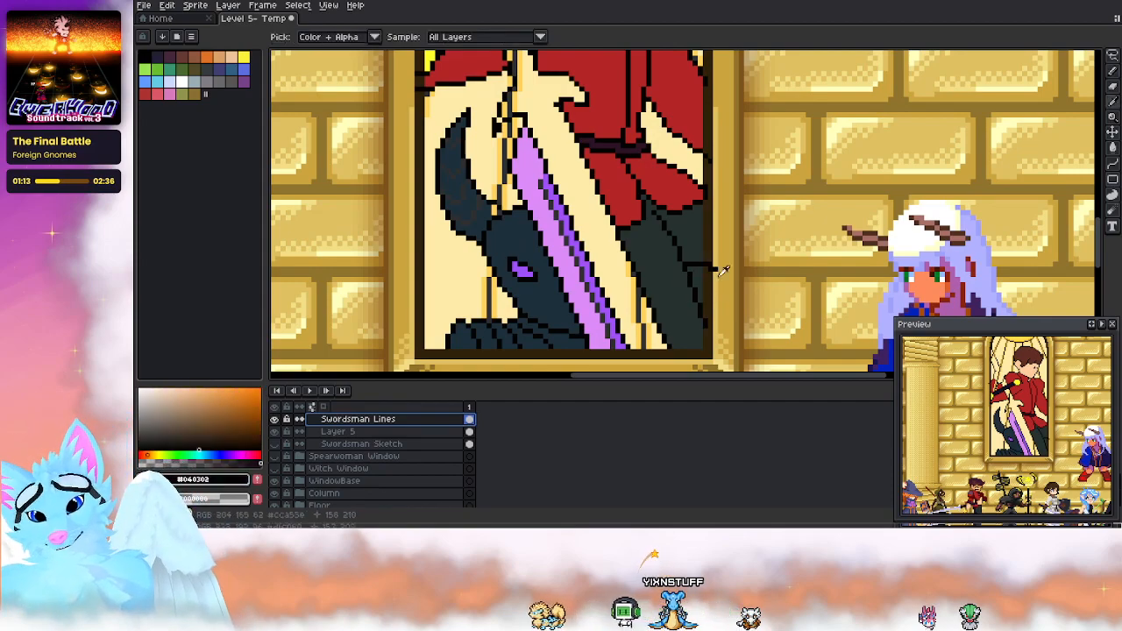
key("b")
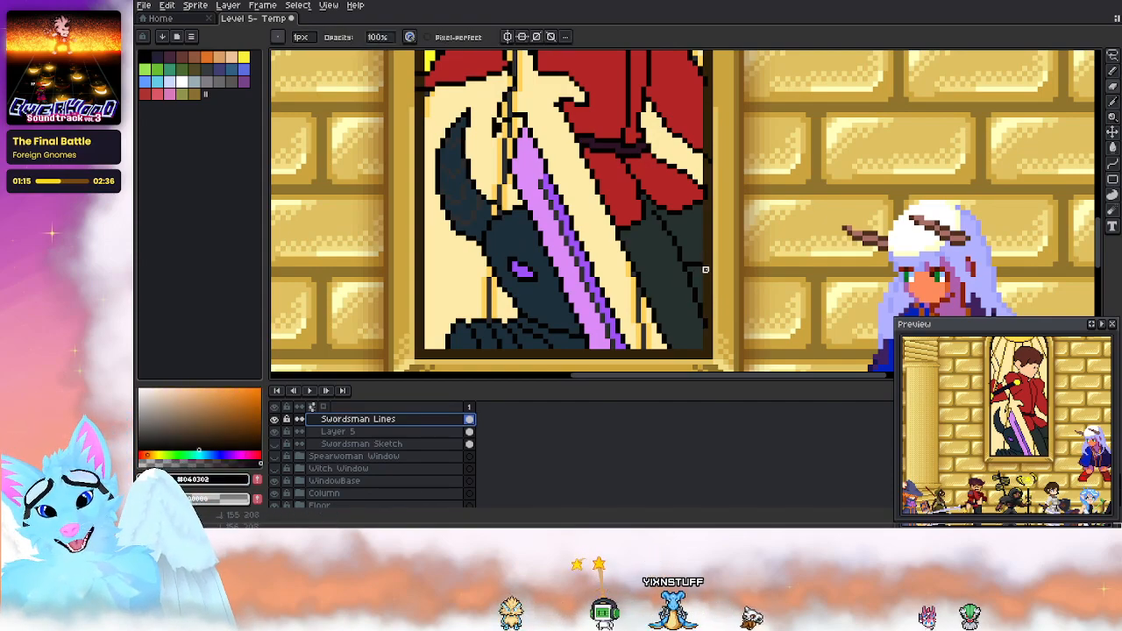
scroll(706, 330, "up", 5)
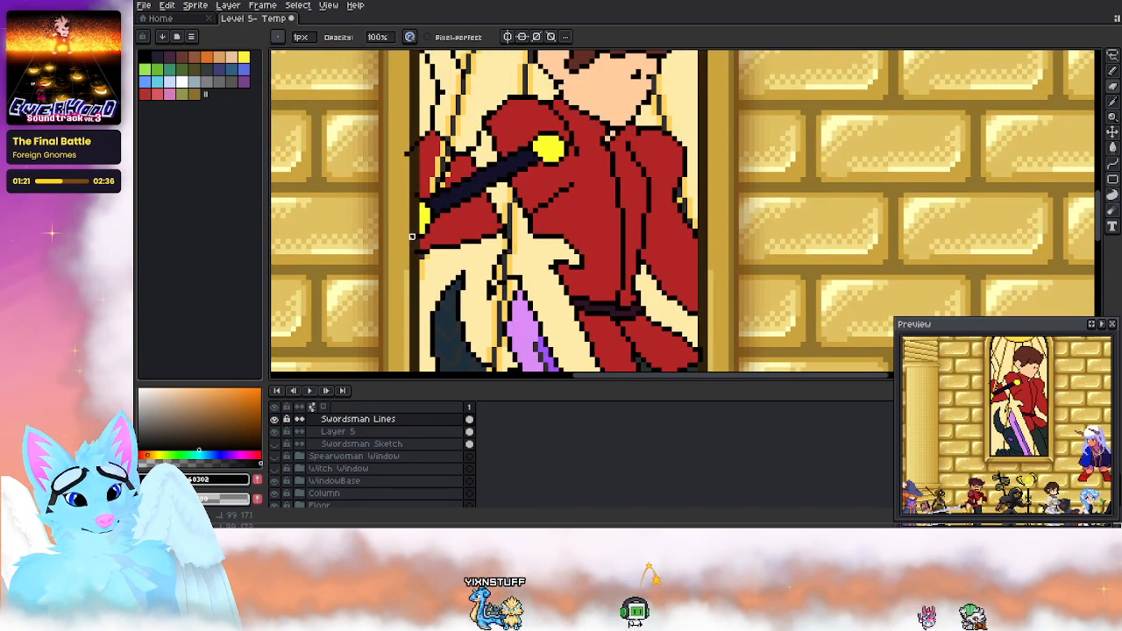
scroll(414, 241, "up", 2)
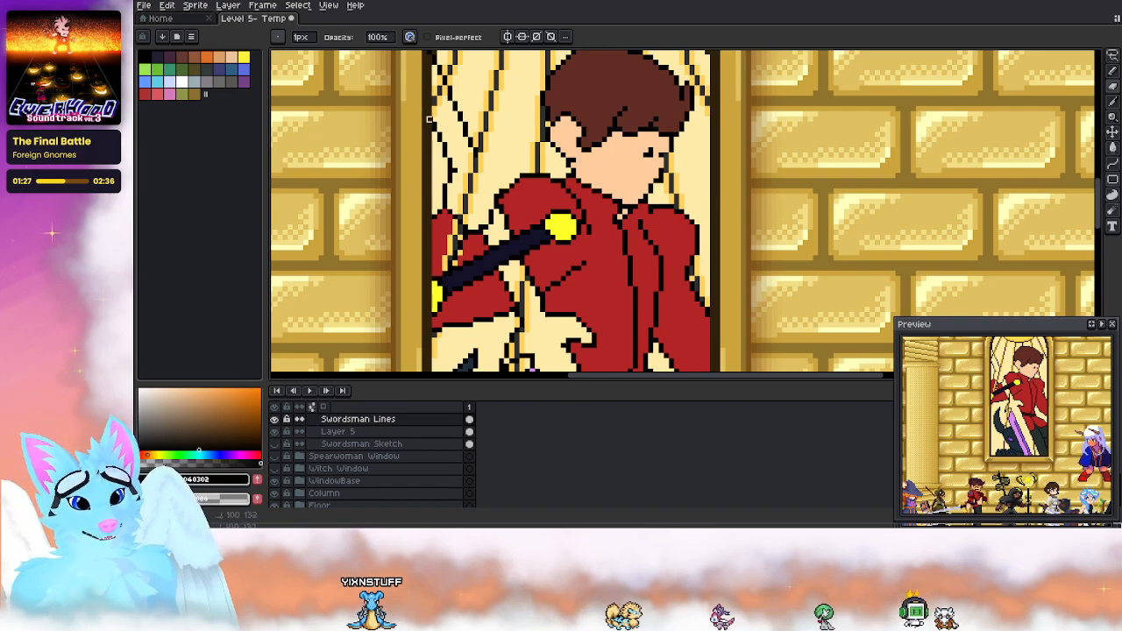
scroll(424, 191, "up", 2)
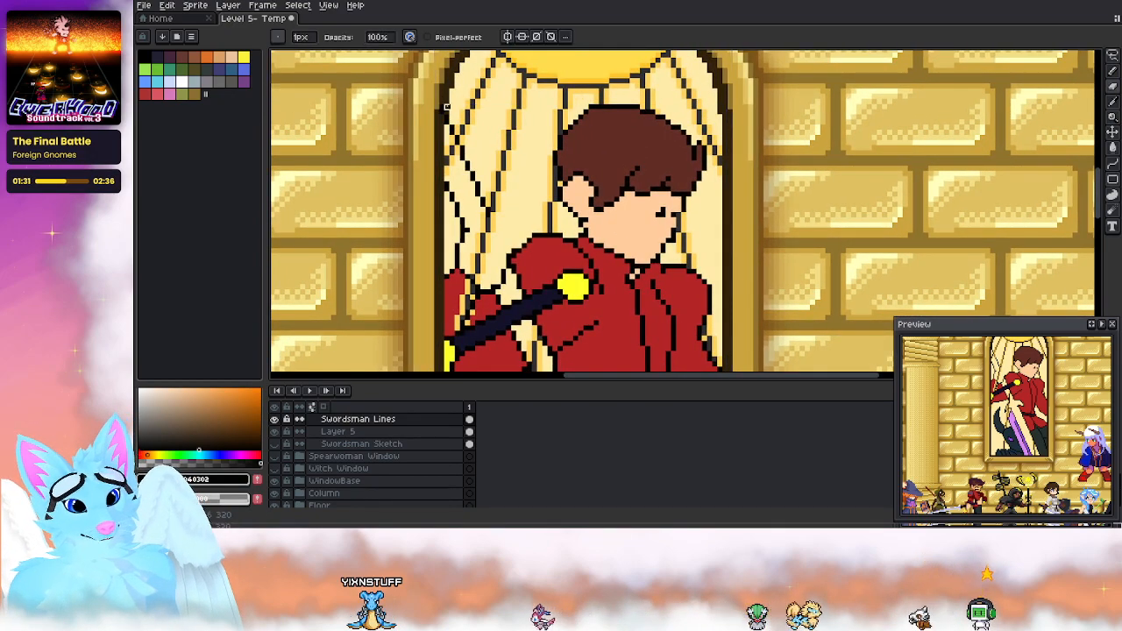
Step: Reduce the swordsman's eye to a smaller mark and erase the old front outline of his face
left_click_drag(695, 189, 641, 178)
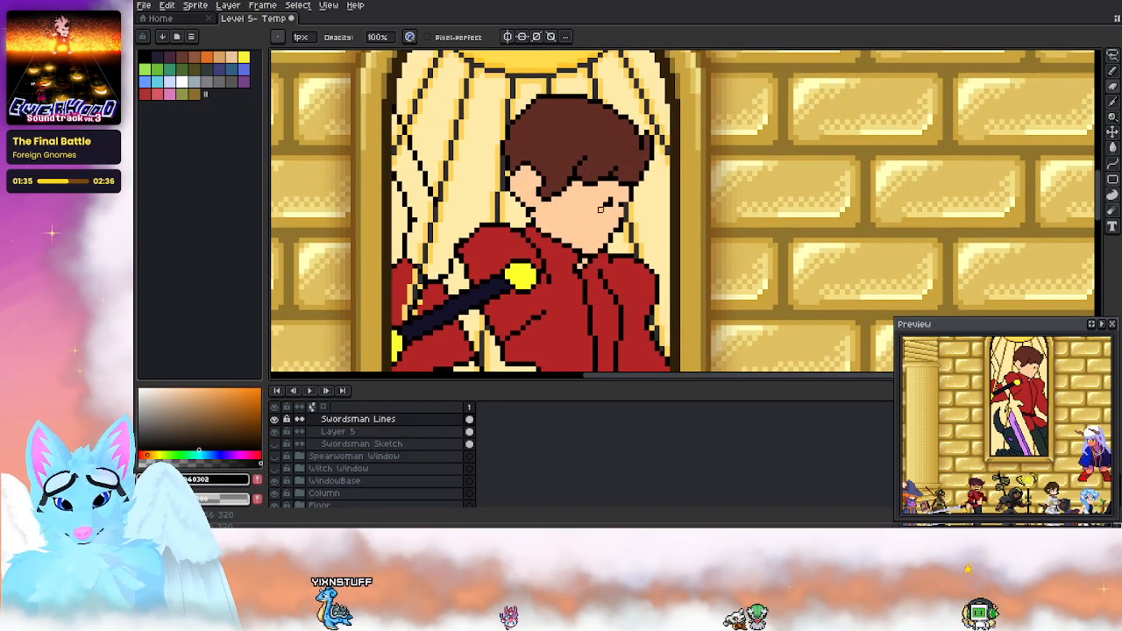
left_click_drag(600, 207, 628, 166)
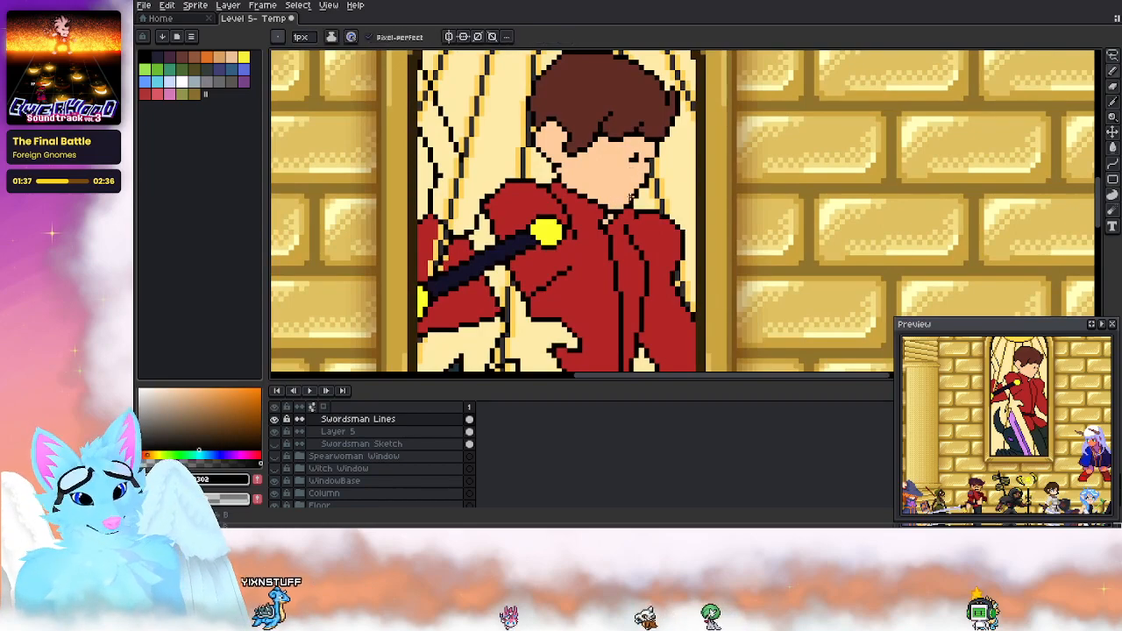
key("i")
key("b")
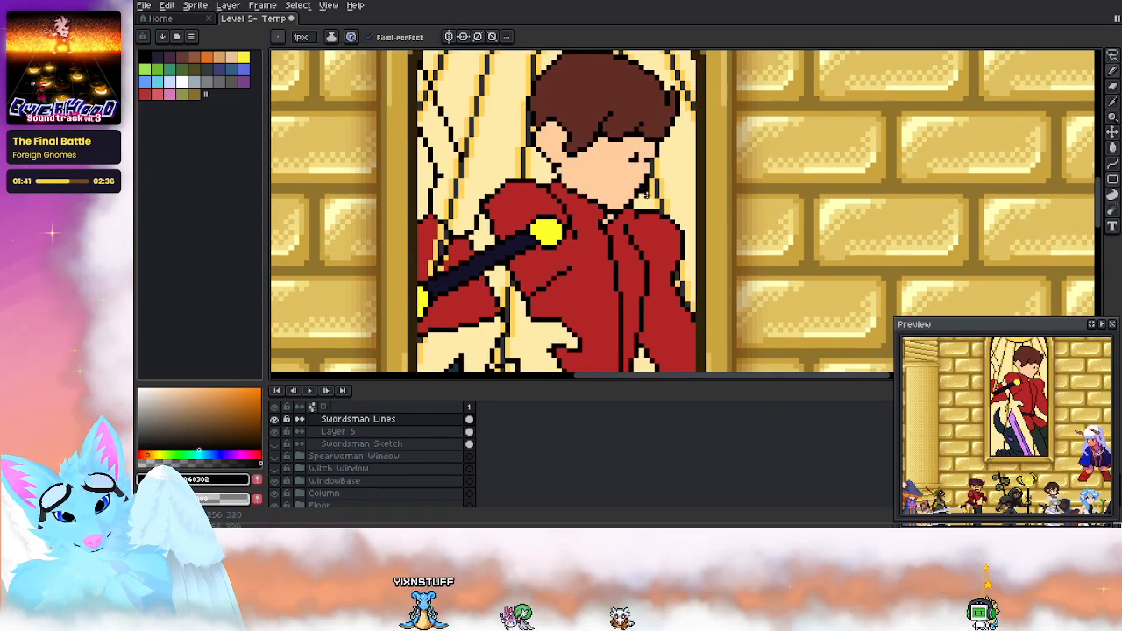
key("i")
key("b")
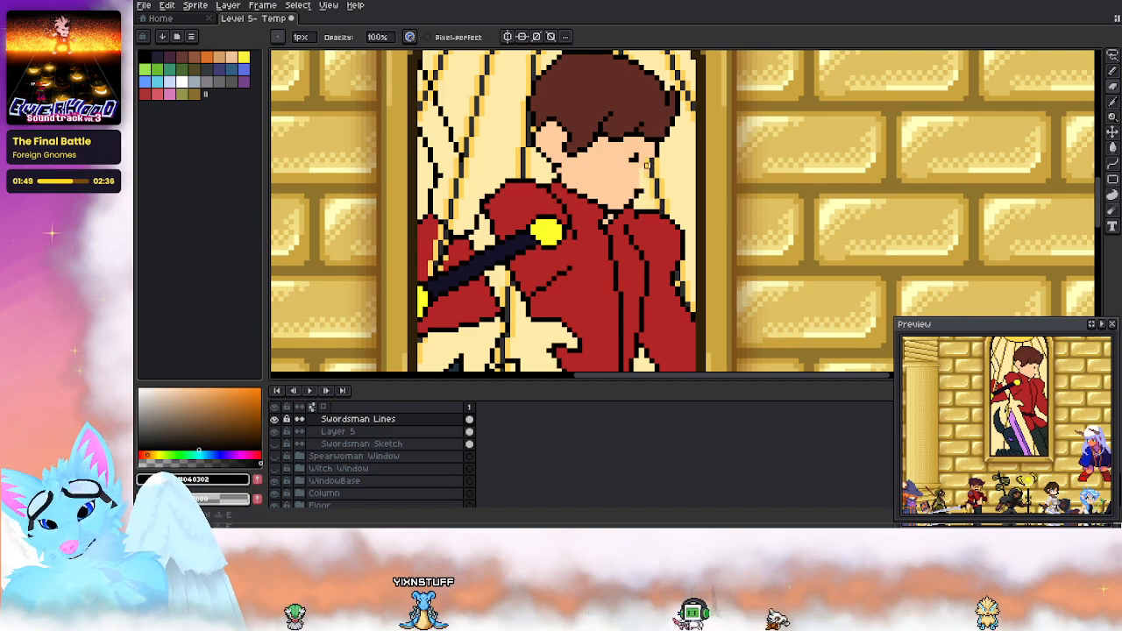
key("e")
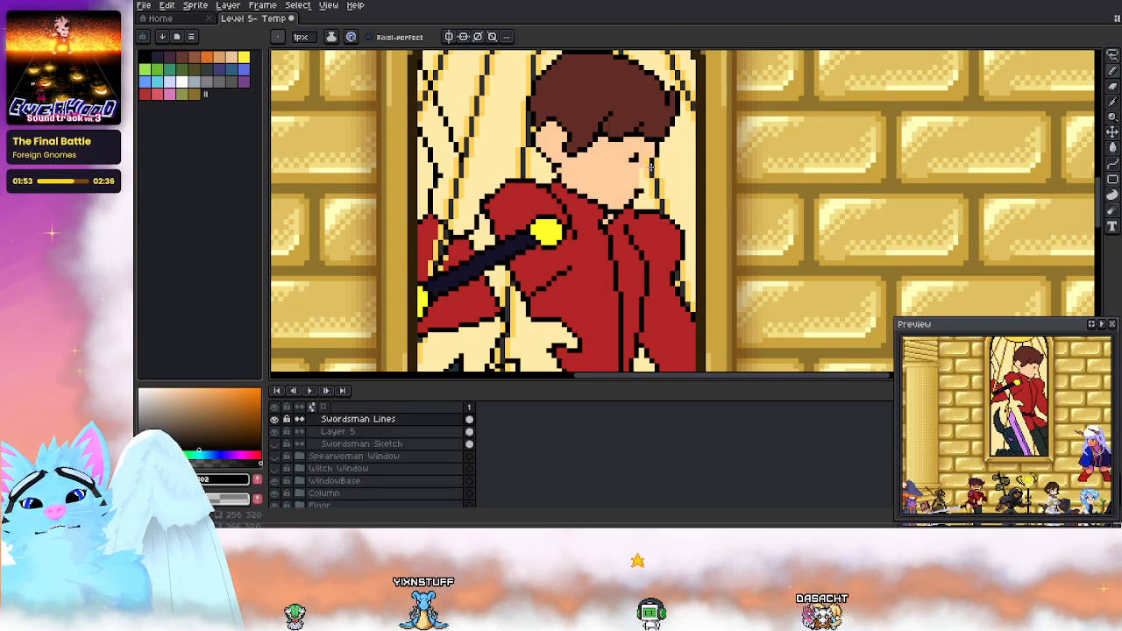
Step: On the Swordsman Lines layer, redraw the swordsman's front face profile with a nose, lips and chin, and enlarge his eye
key("b")
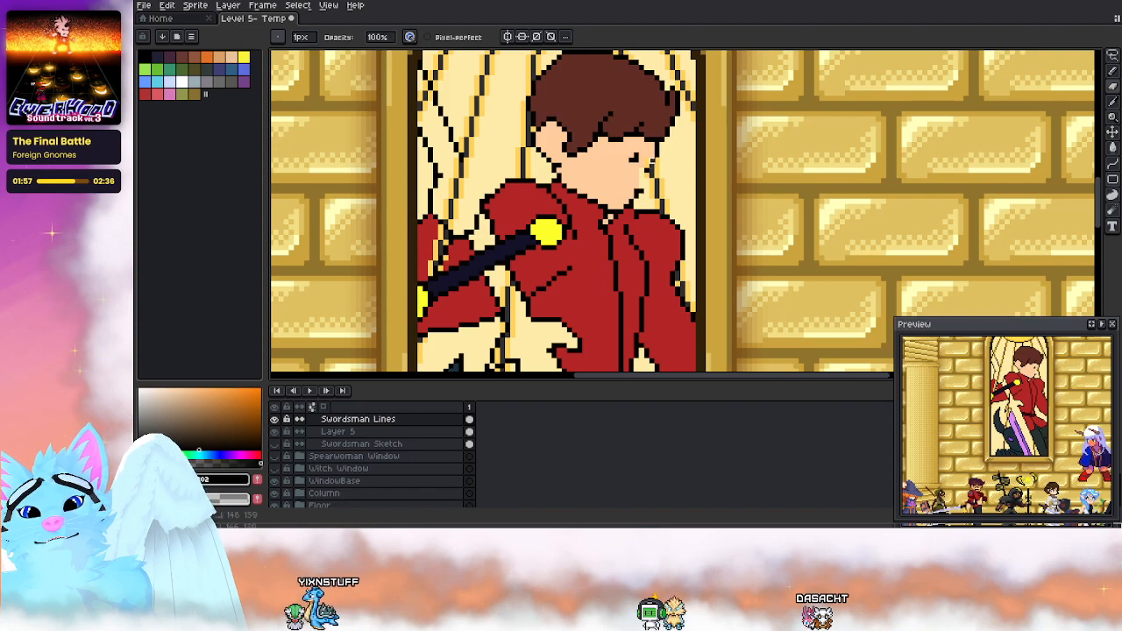
key("e")
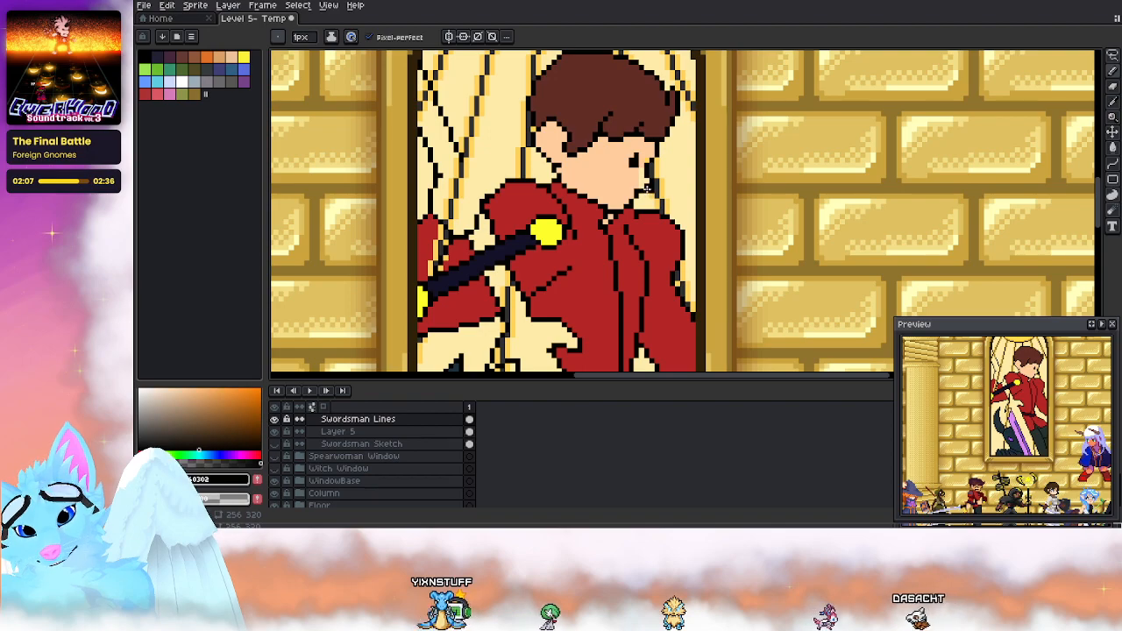
key("e")
key("b")
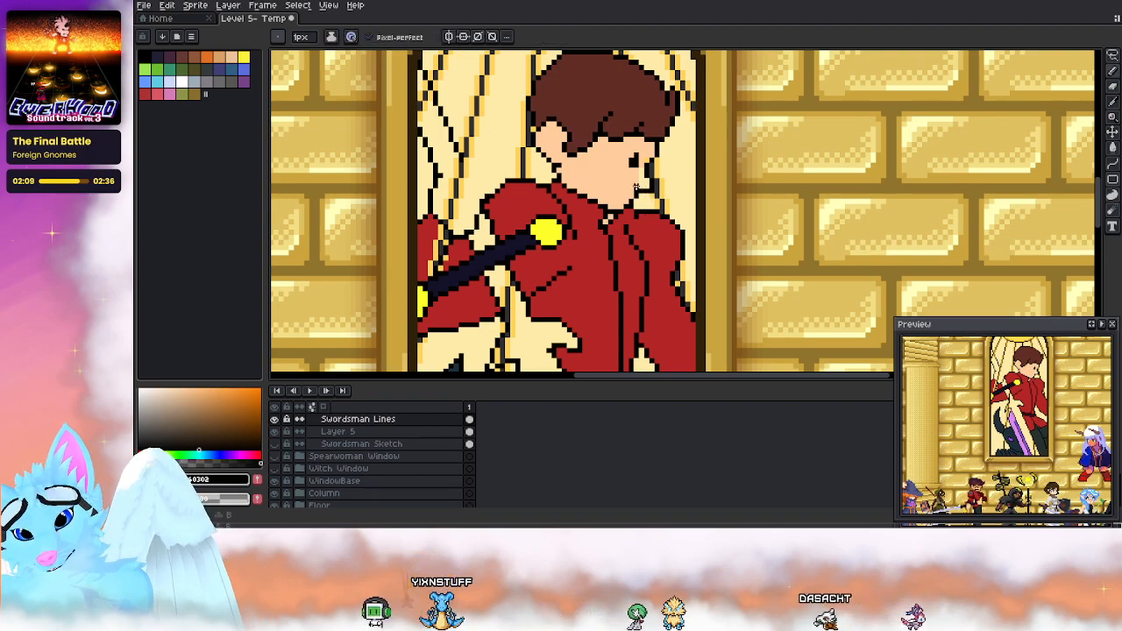
key("e")
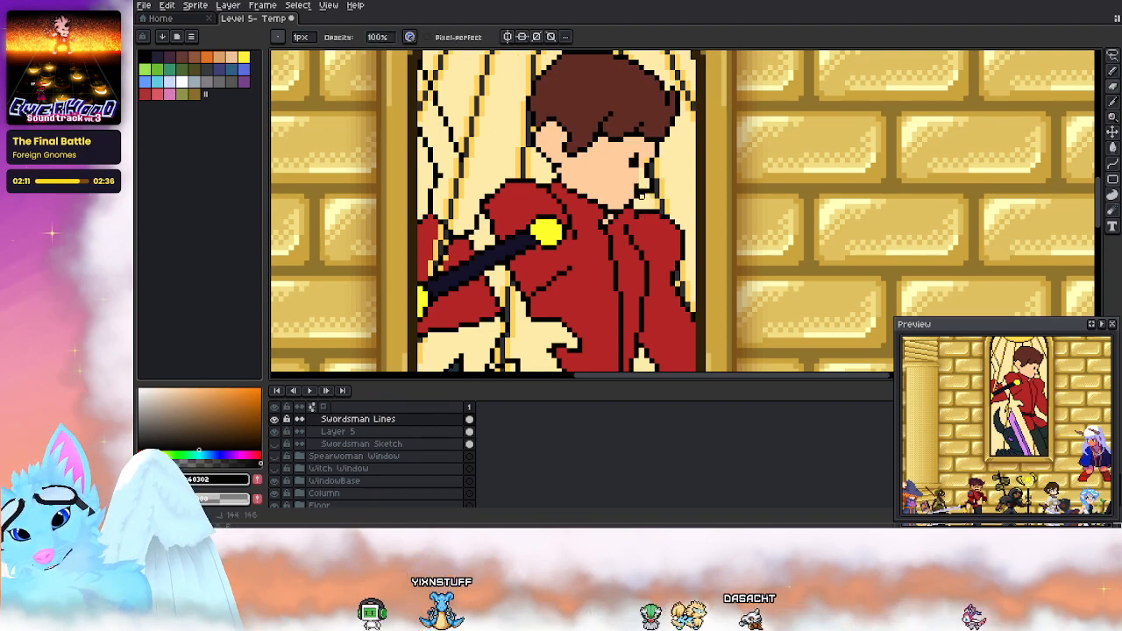
key("b")
key("e")
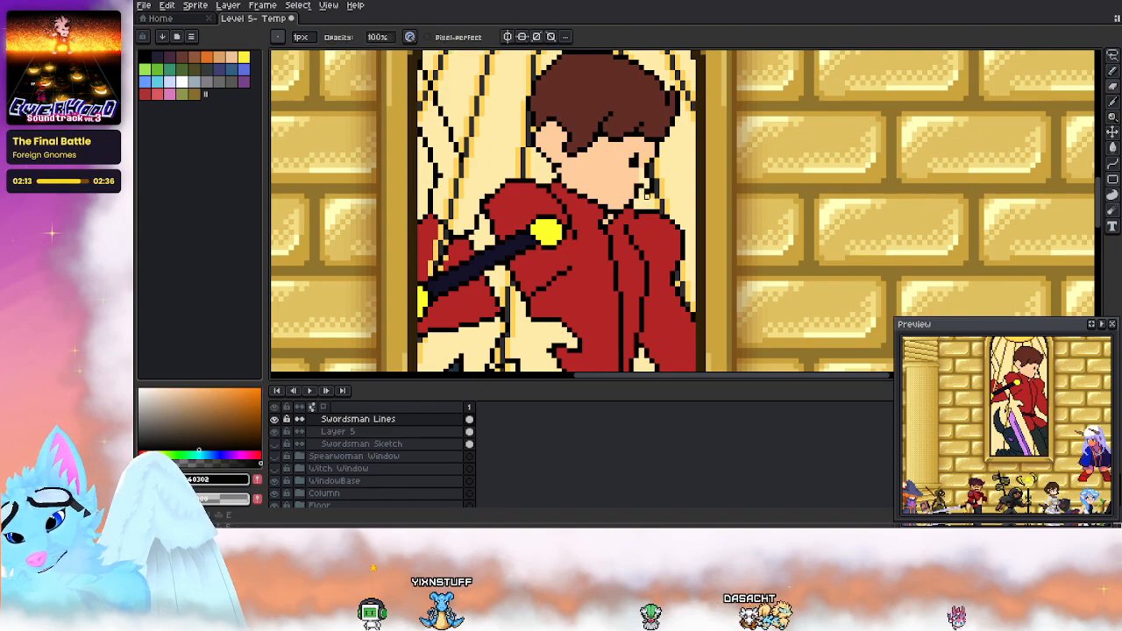
key("b")
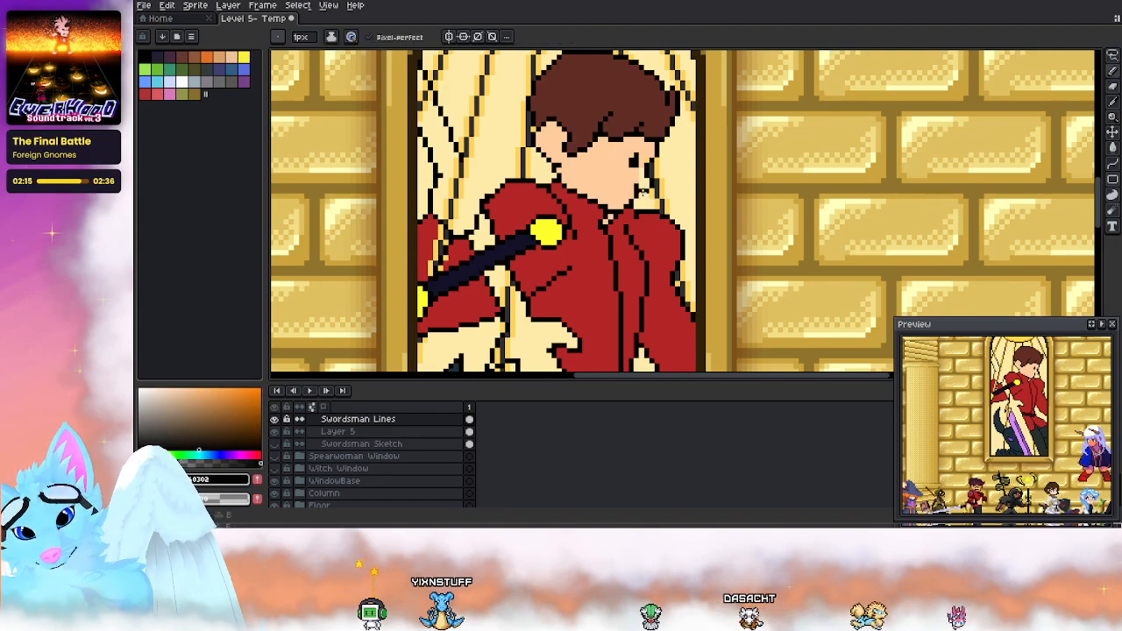
Step: Refine the swordsman's nose and lip outline, add a small dark mouth mark, and reshape his eye
left_click_drag(647, 182, 711, 23)
left_click_drag(626, 261, 650, 268)
left_click_drag(669, 62, 644, 284)
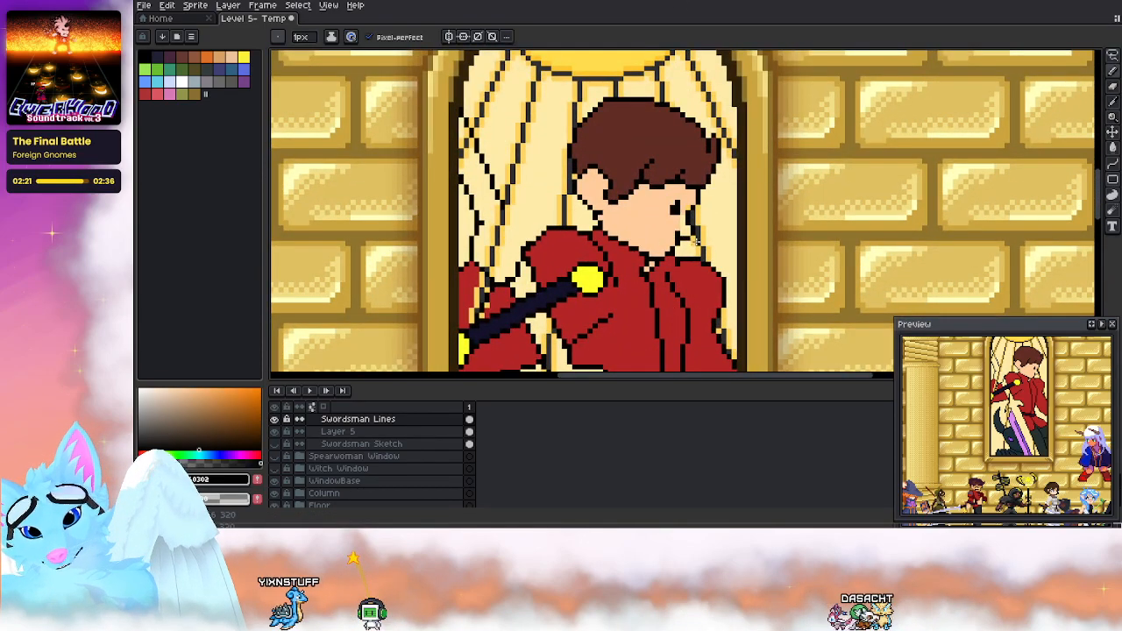
key("e")
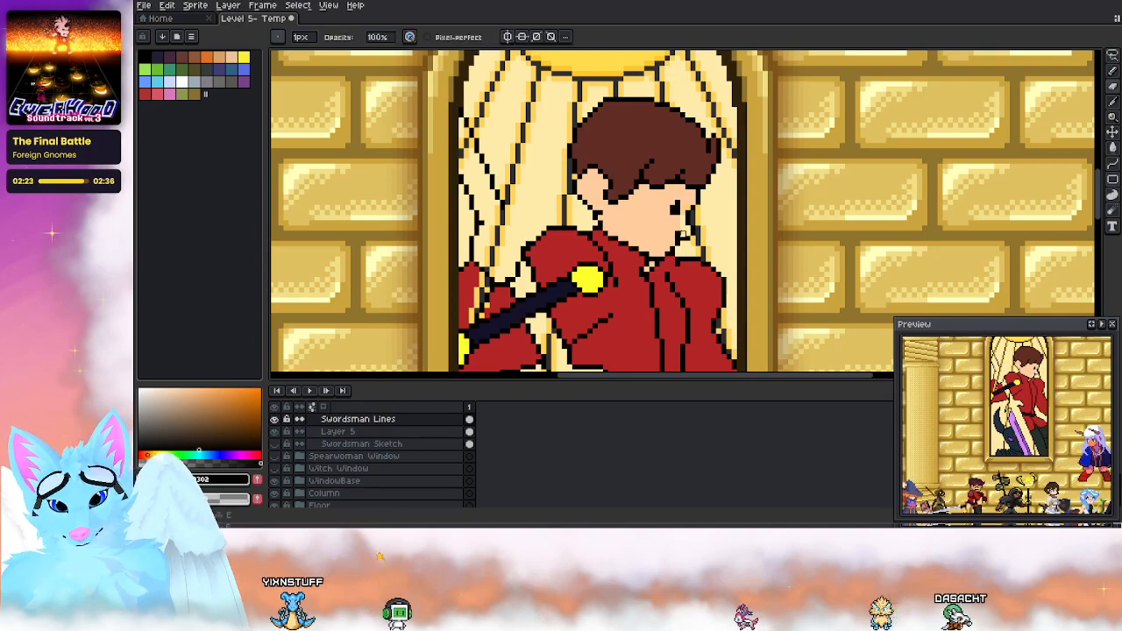
key("e")
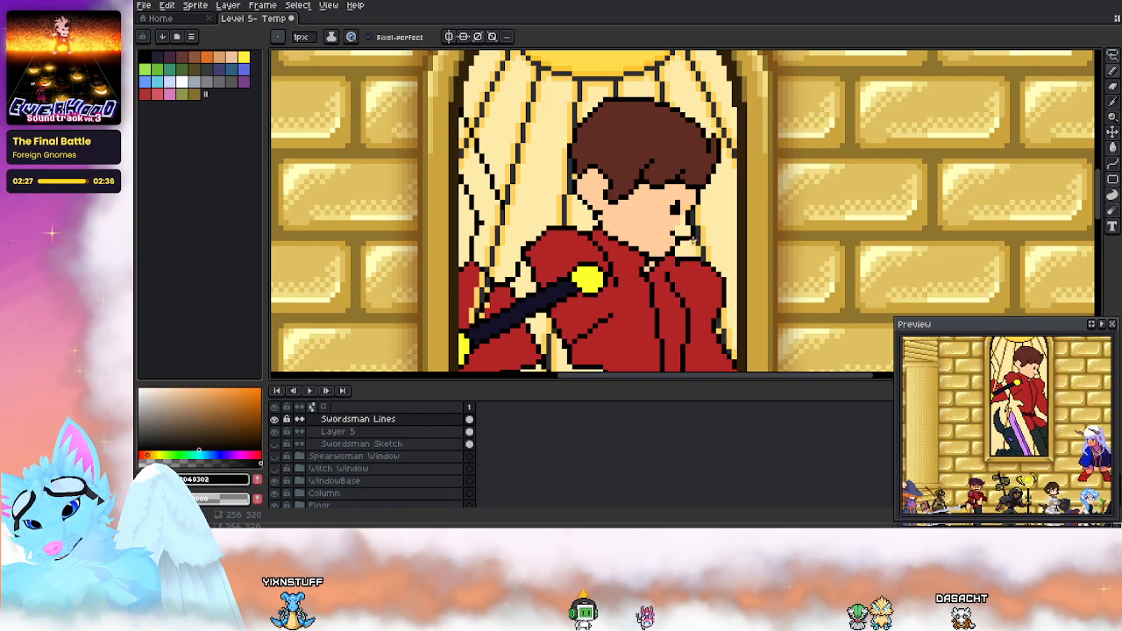
key("e")
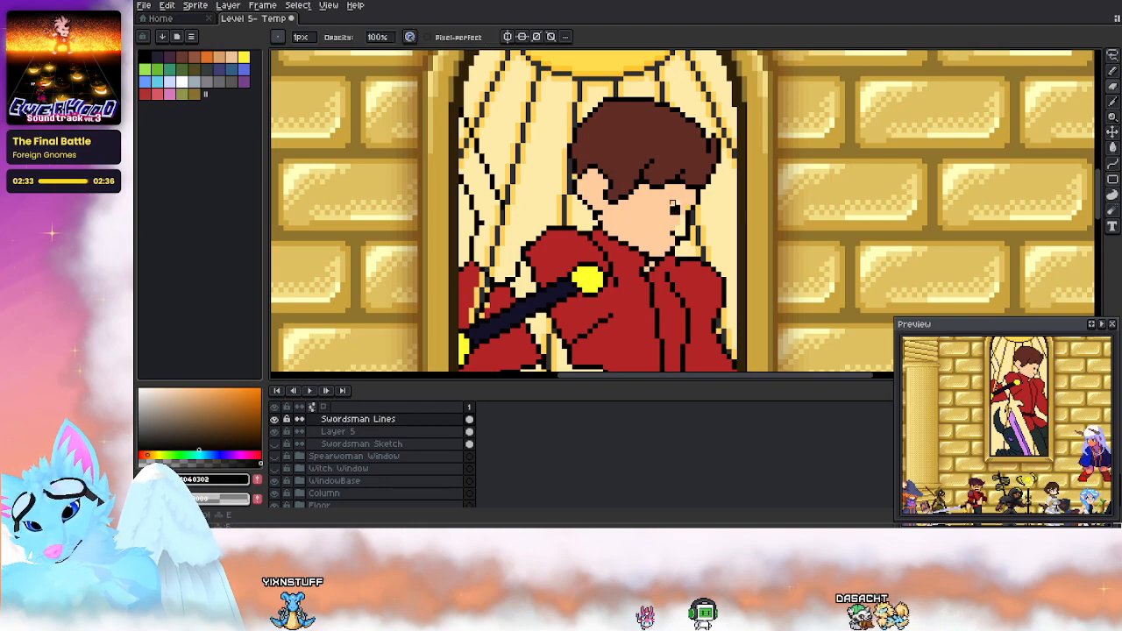
key("b")
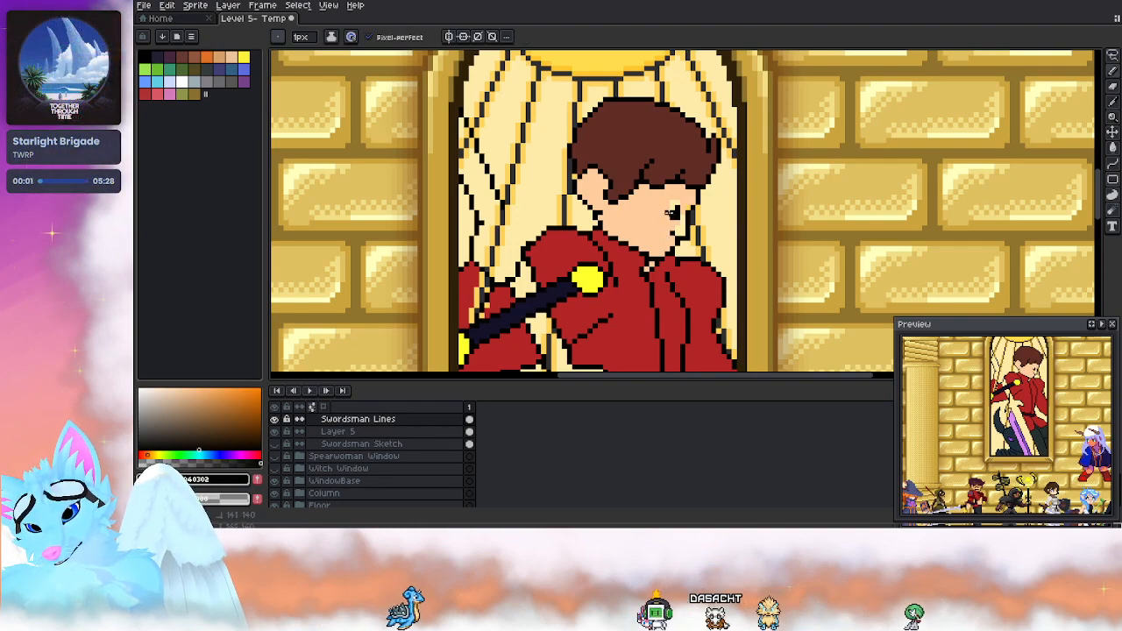
key("e")
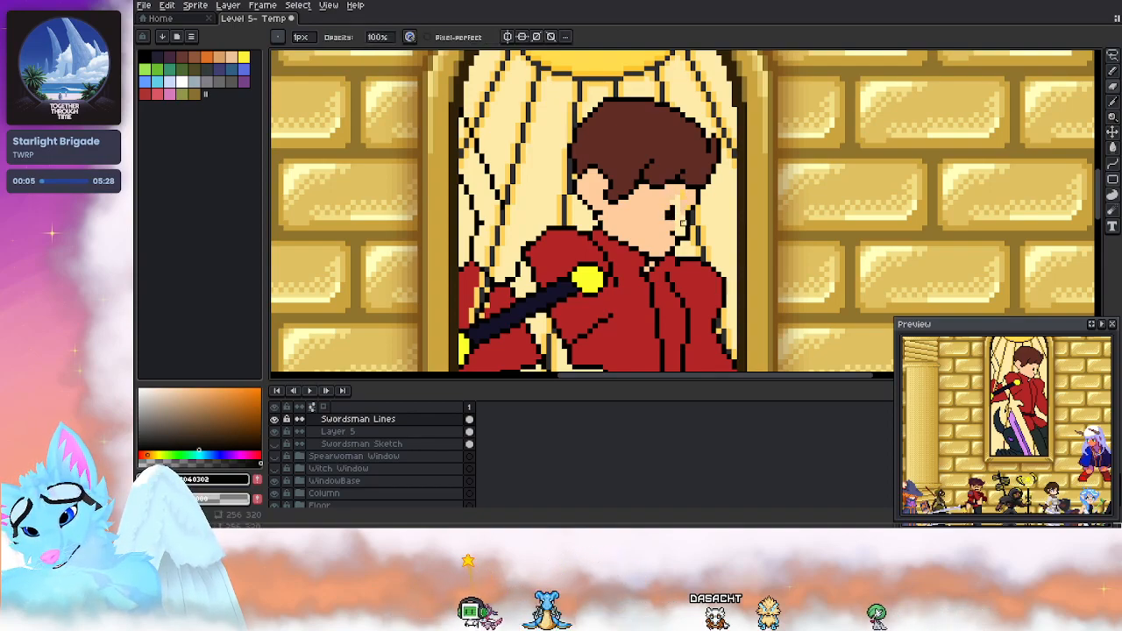
Step: Sample the swordsman's hair brown #622e25 and try a brown mouth on his lower face, trimming it with the skin tone
left_click_drag(652, 249, 677, 184)
key("space")
left_click_drag(676, 237, 653, 193)
left_click(646, 160, "alt")
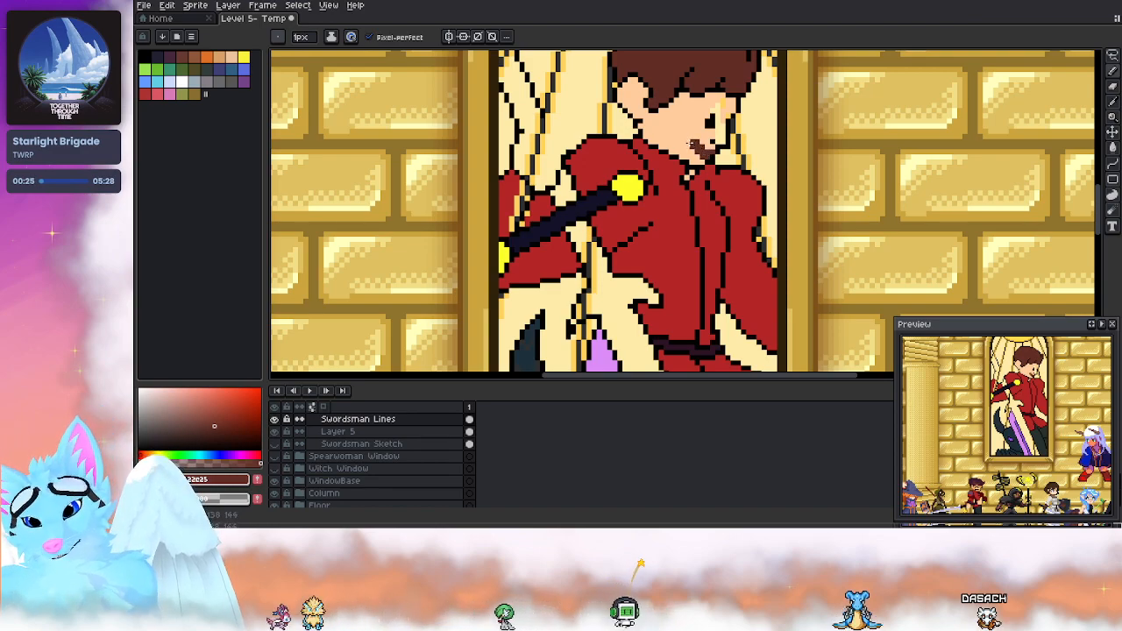
left_click(706, 131, "alt")
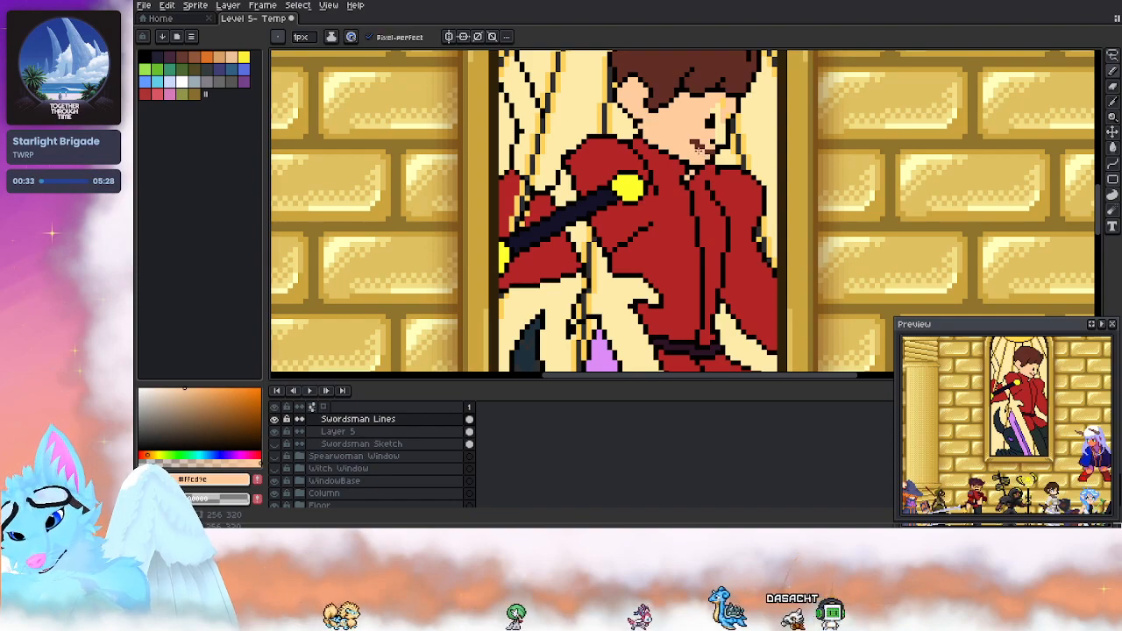
left_click(720, 202, "alt")
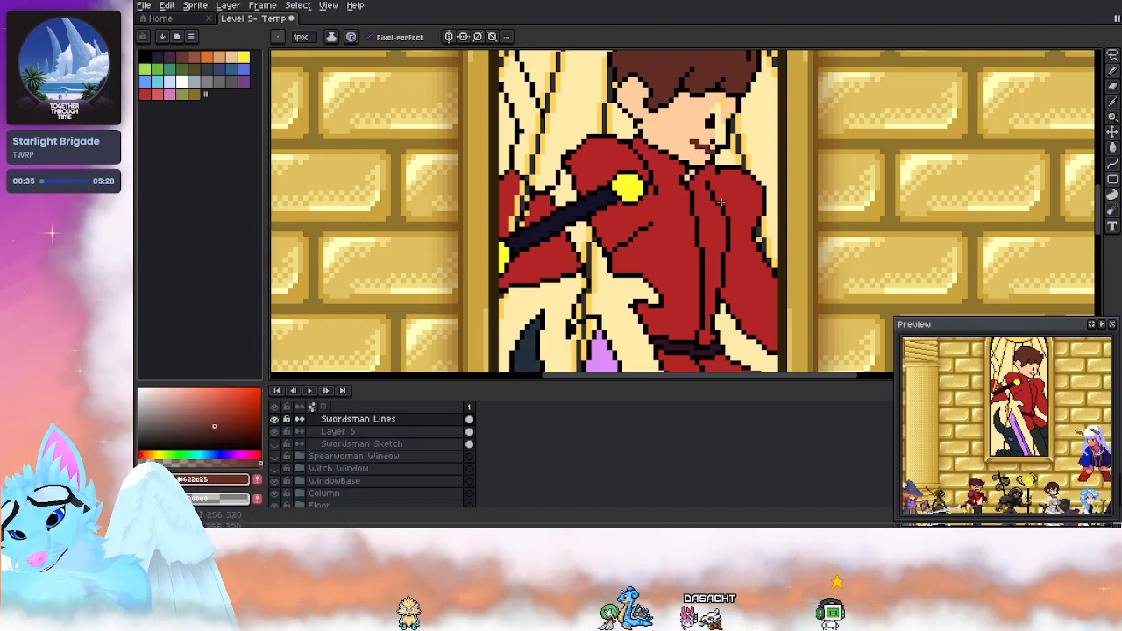
Step: Check the red-coated character sprite for reference and rework the swordsman's brown mouth using the skin tone #ffcd9e and hair brown
scroll(686, 167, "down", 10)
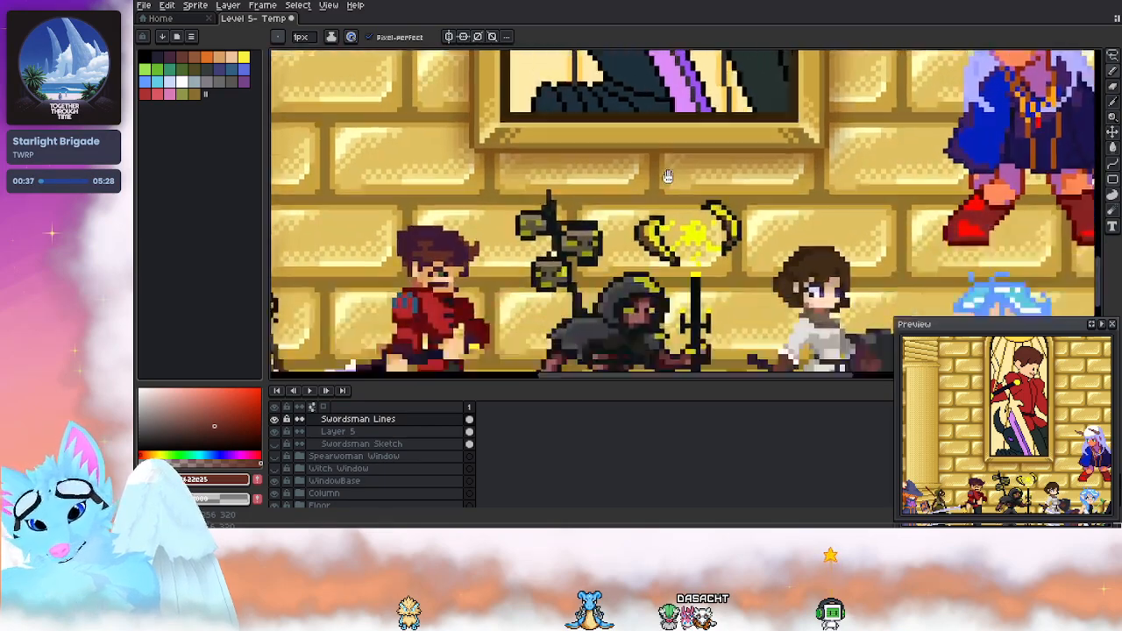
scroll(713, 55, "up", 12)
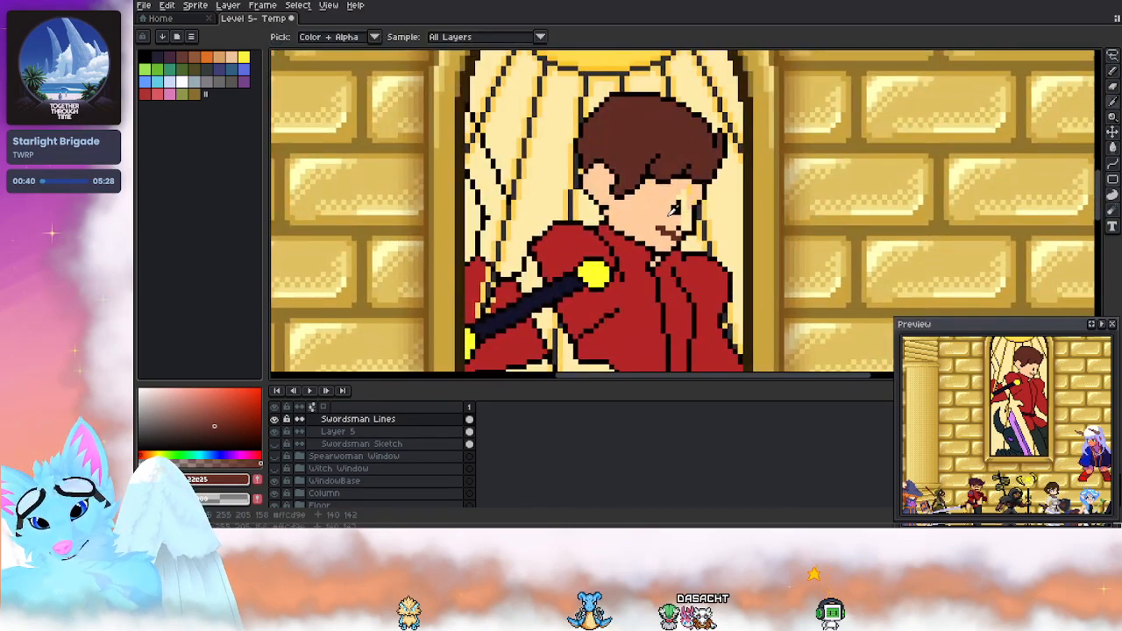
left_click(675, 221, "alt")
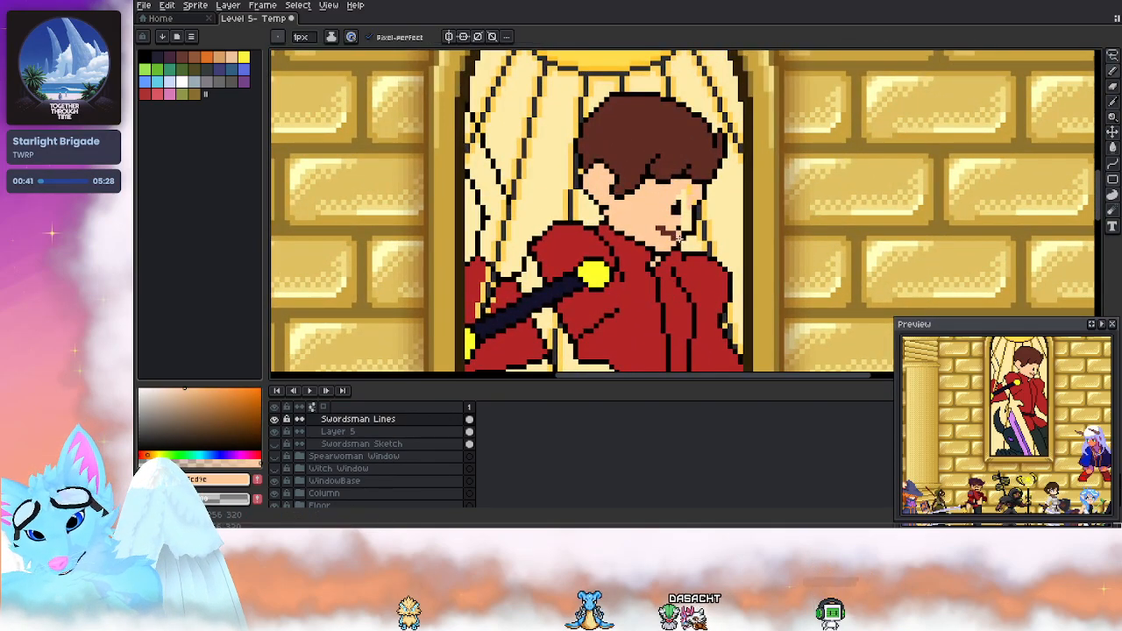
left_click(661, 232, "alt")
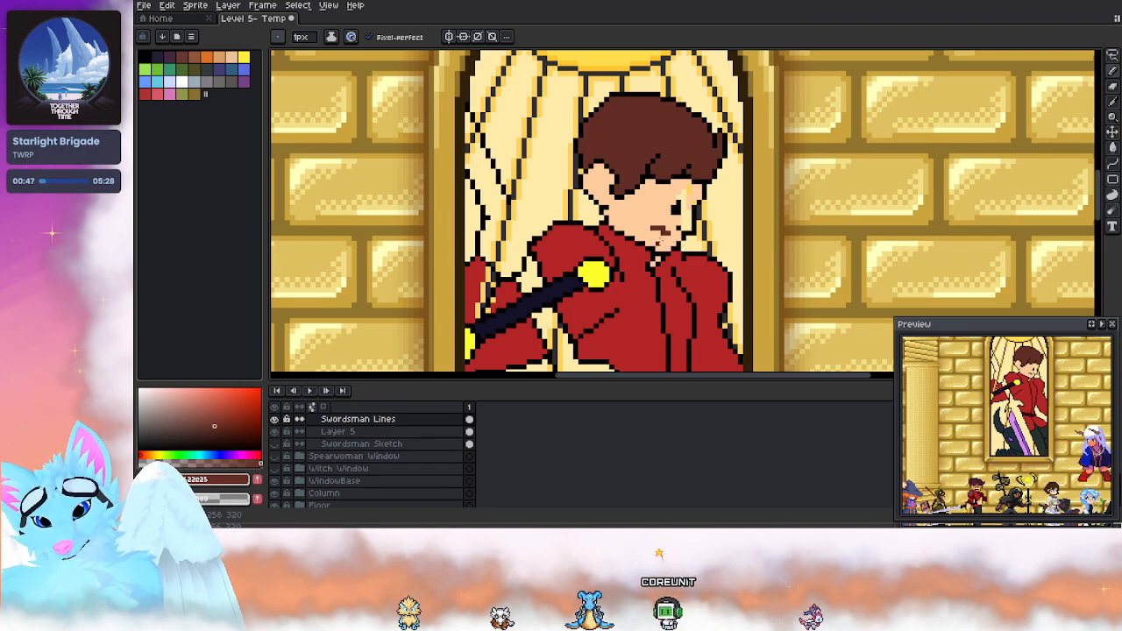
key("alt")
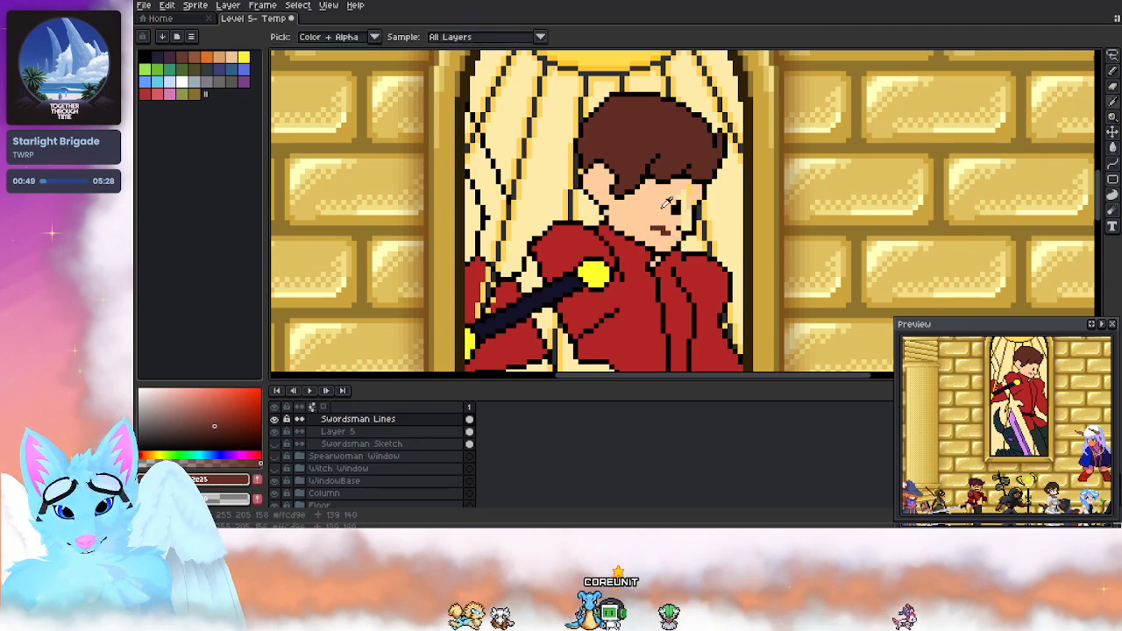
Step: Erase the brown mouth and surrounding skin paint from the Swordsman Lines layer, then hide Layer 5 to expose the remaining misplaced paint
key("e")
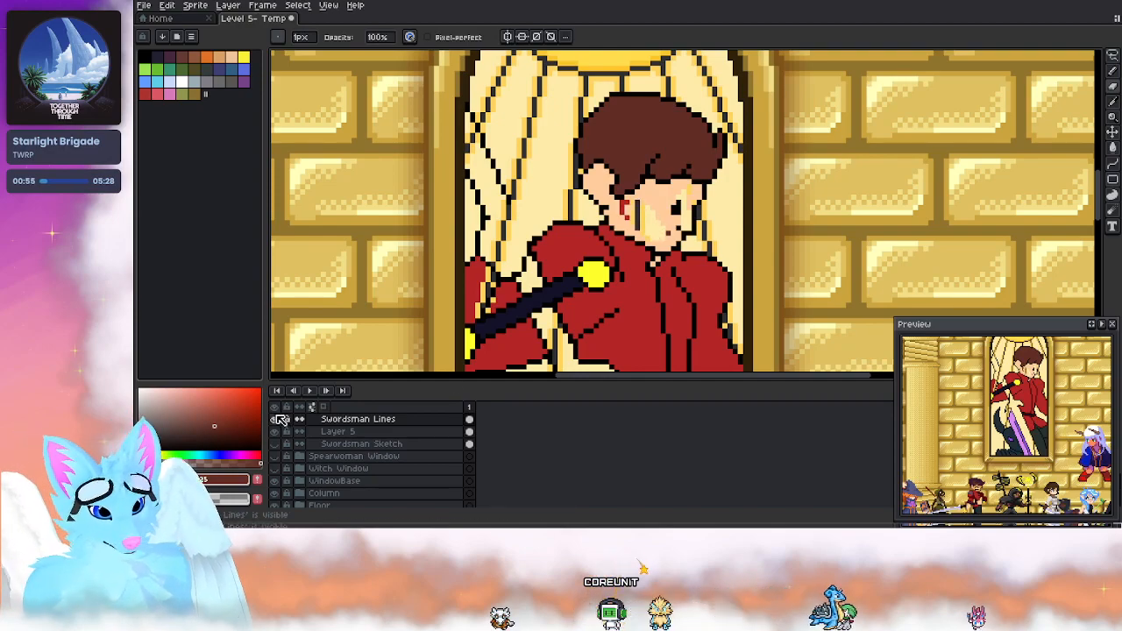
left_click(277, 420)
left_click(276, 423)
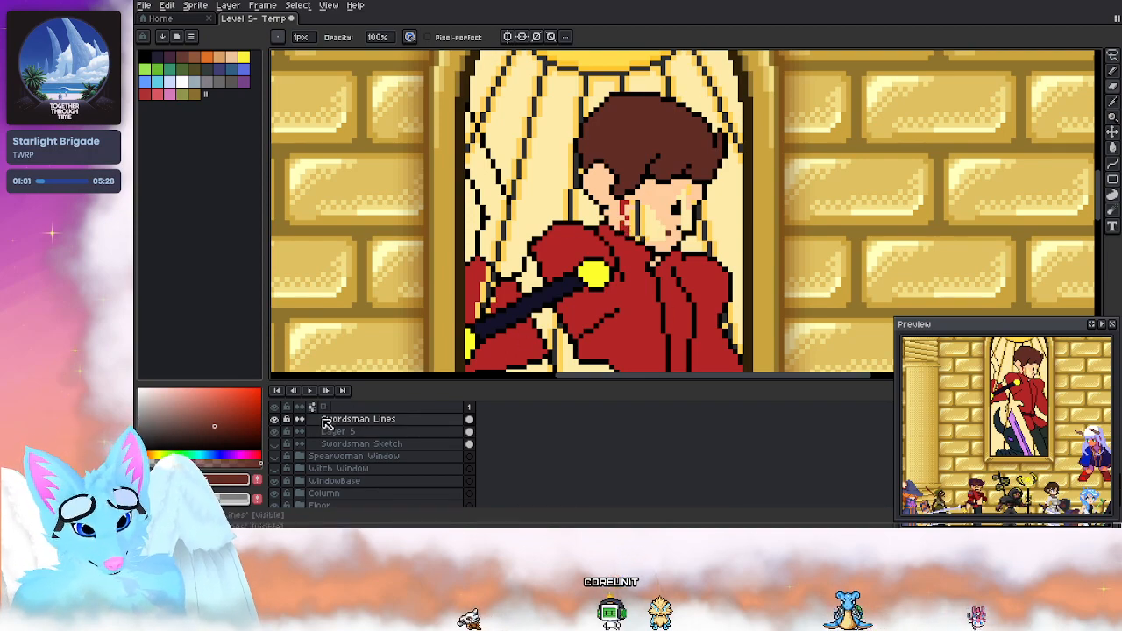
left_click(275, 433)
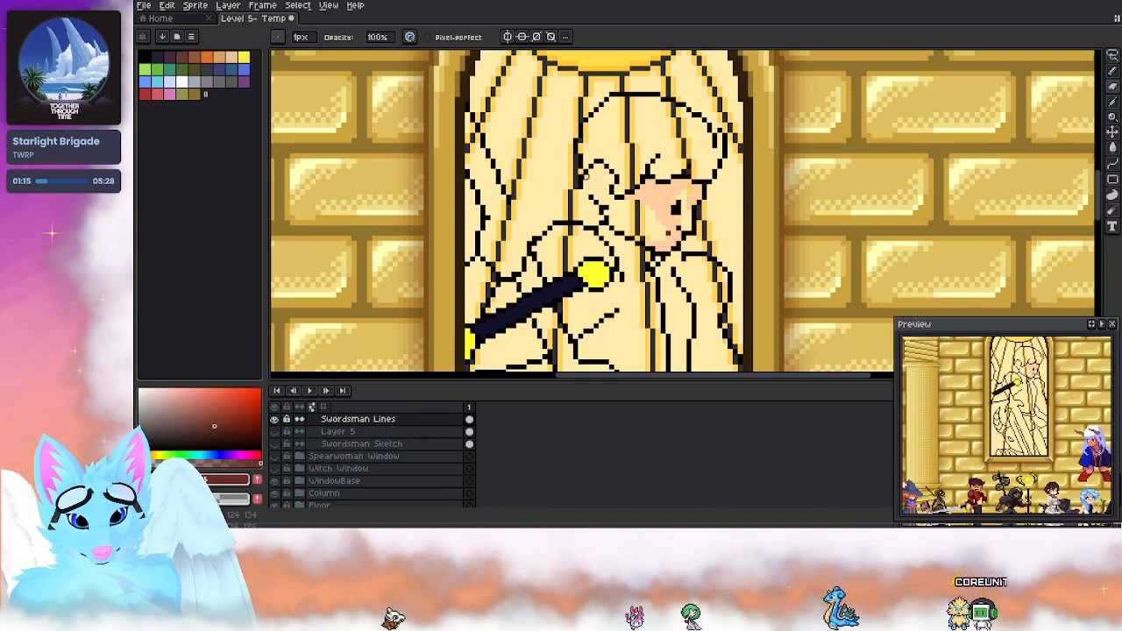
Step: Sample near-black #040302, repair the swordsman's ear and neck outline, and erase the leftover skin paint from the Swordsman Lines layer
left_click(580, 191, "alt")
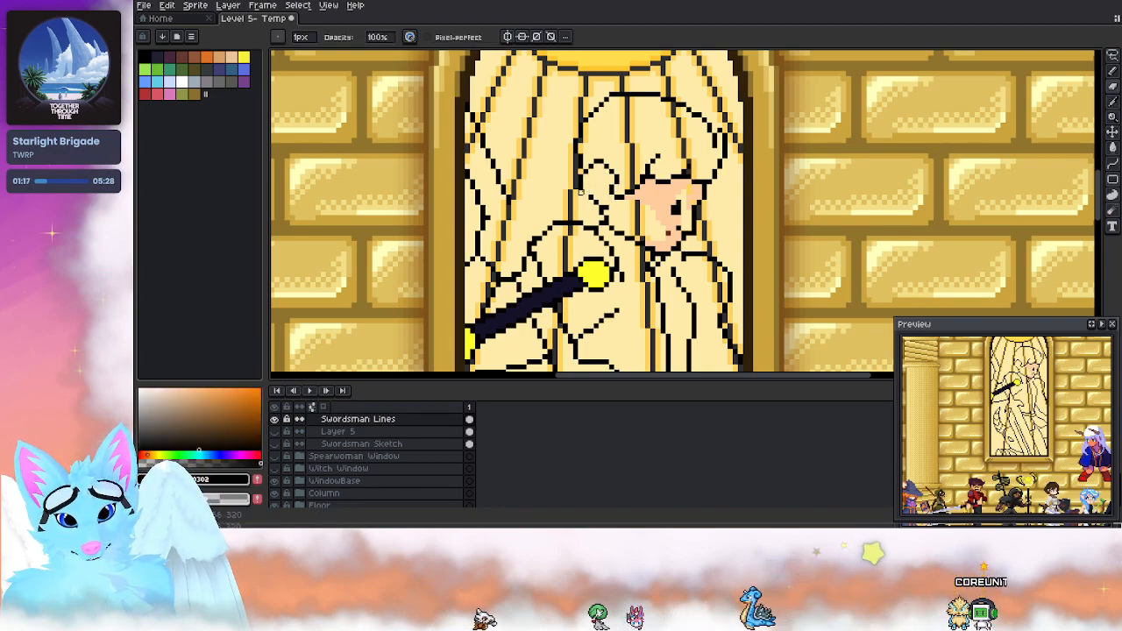
key("e")
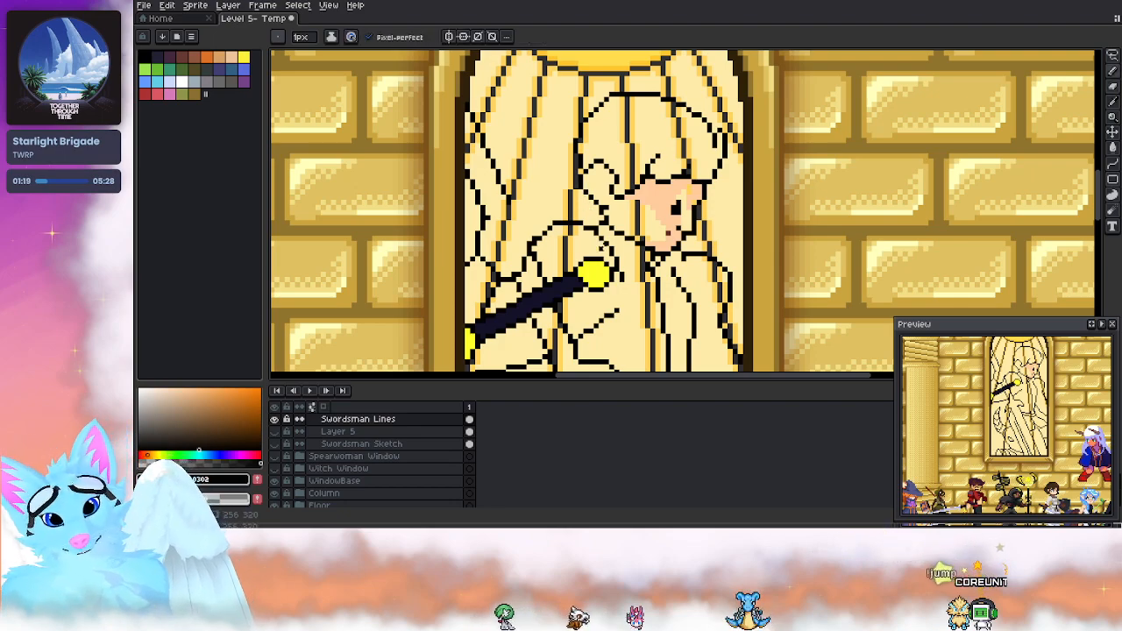
key("ctrl+z")
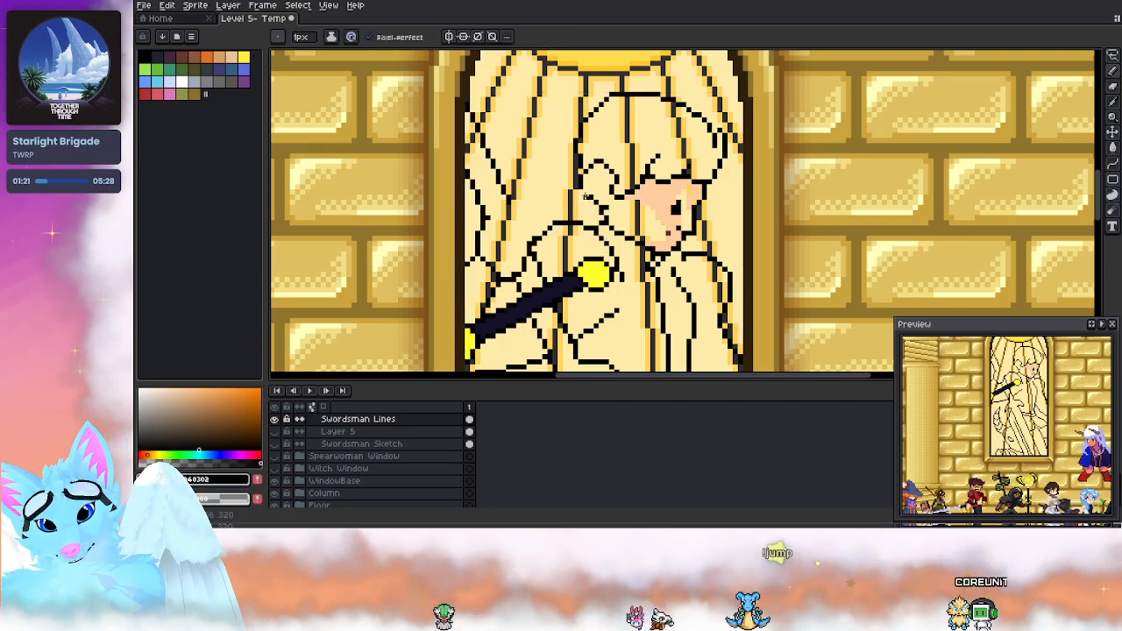
key("ctrl+z")
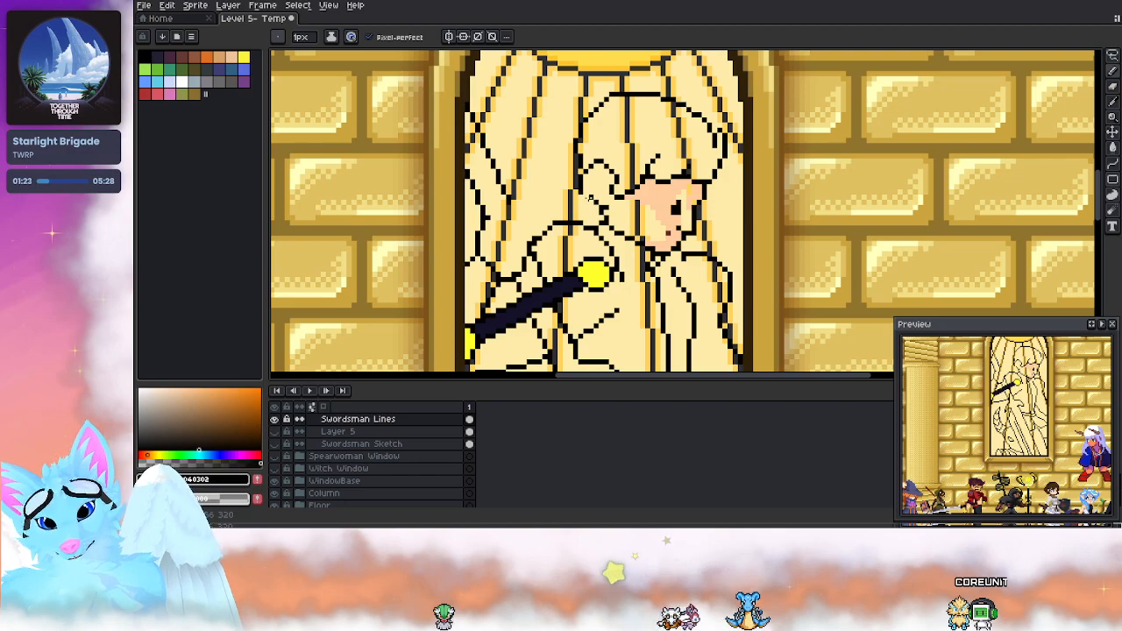
key("b")
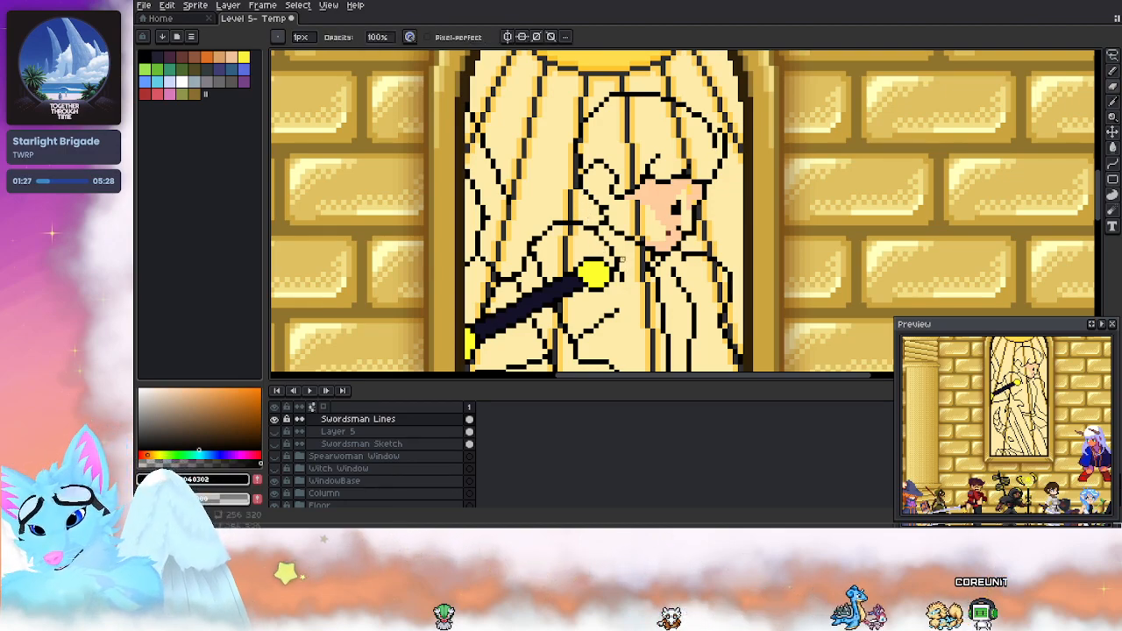
key("alt")
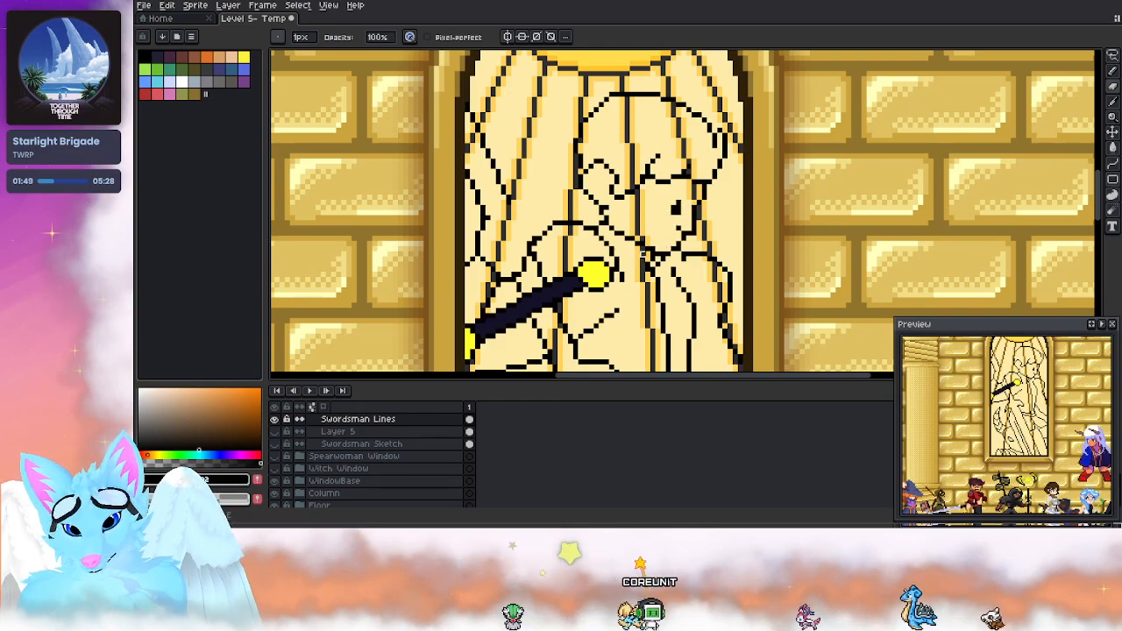
Step: Show Layer 5 again, fill the swordsman's face with the skin tone on that layer, and inspect the color layer without the line art
left_click(276, 444)
left_click(275, 431)
left_click_drag(615, 290, 654, 226)
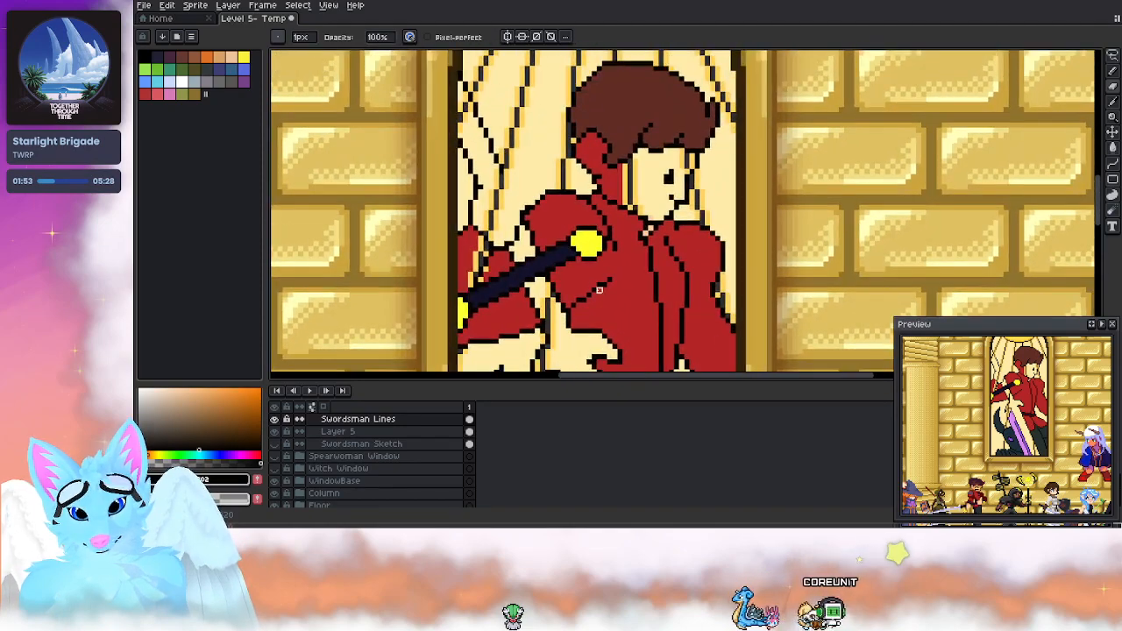
key("i")
key("b")
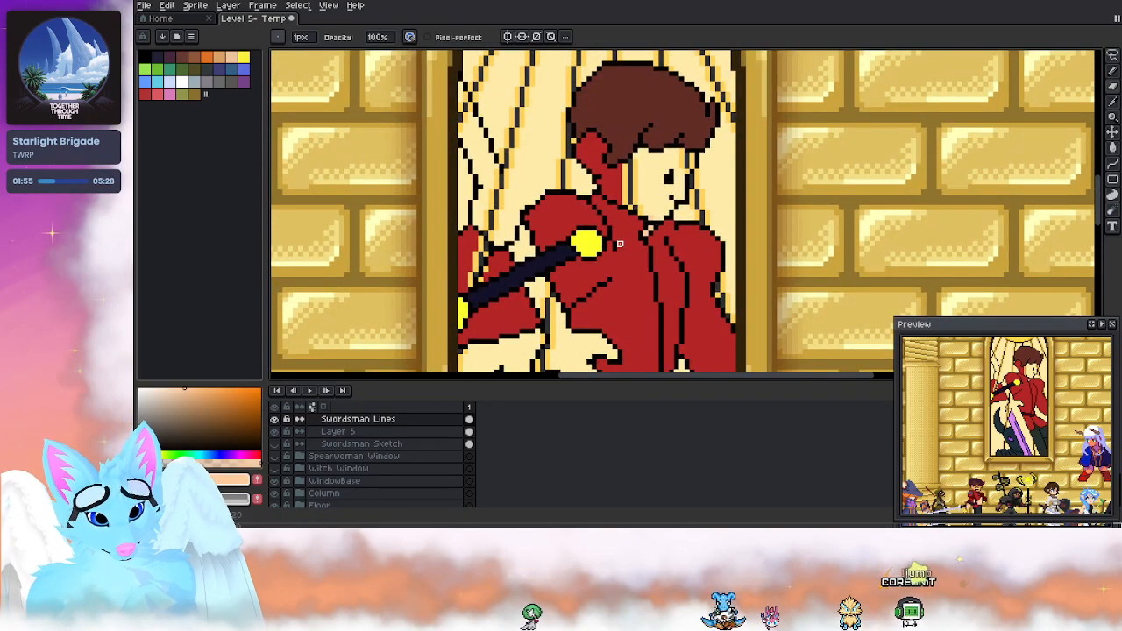
left_click(350, 431)
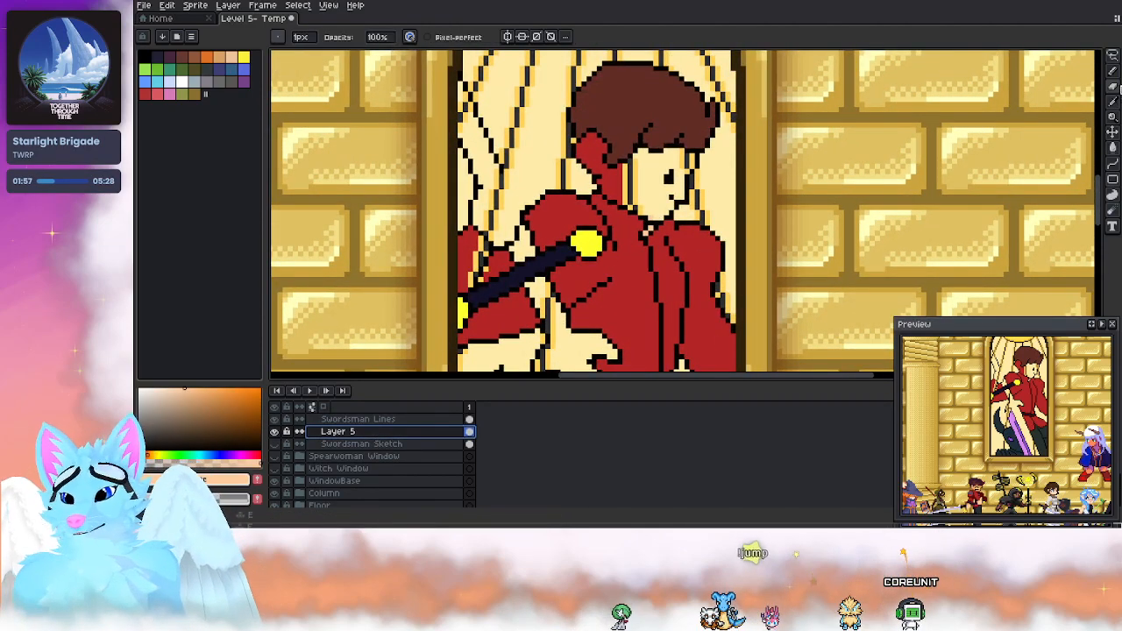
left_click(1113, 148)
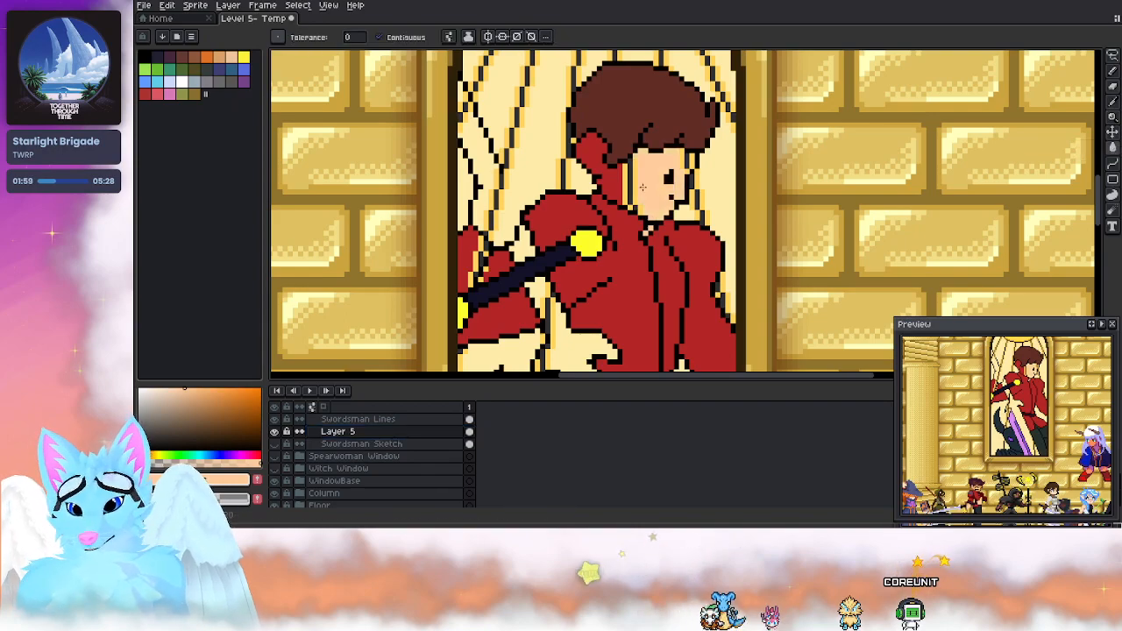
left_click(277, 431)
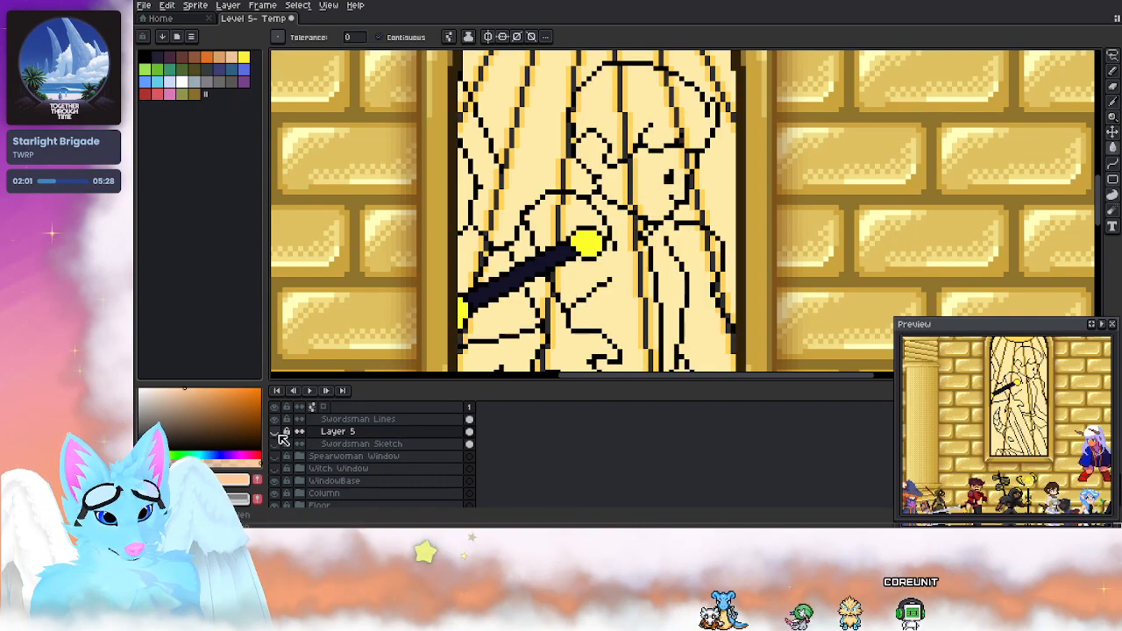
left_click(275, 432)
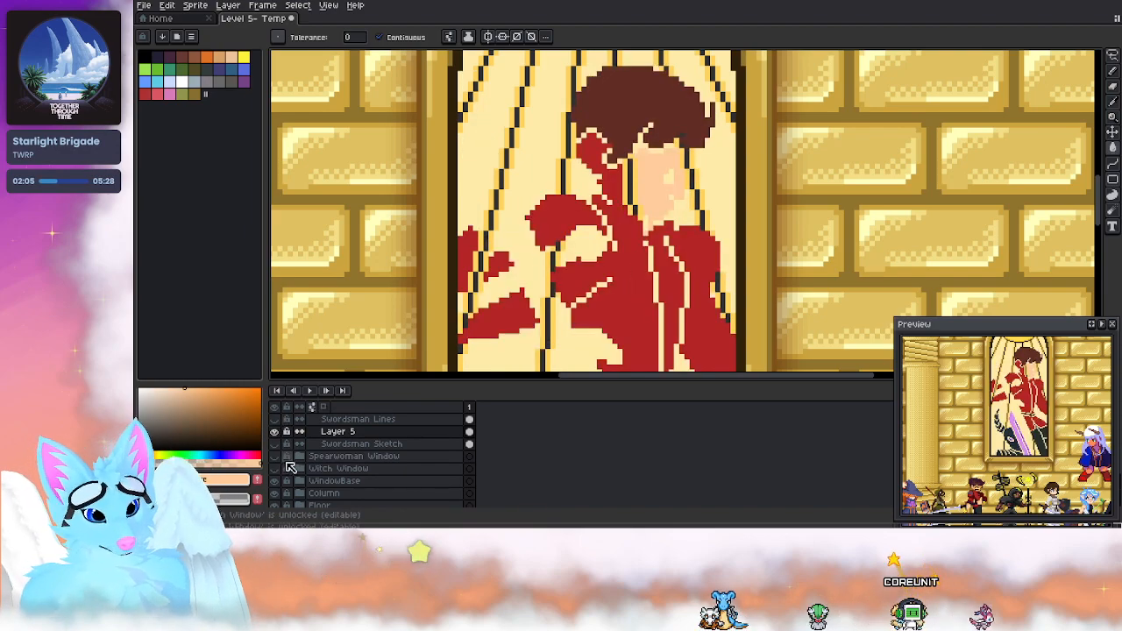
Step: Show the Swordsman Lines and Layer 5 together again and fill the swordsman's ear and neck with the skin tone on Layer 5
left_click(276, 431)
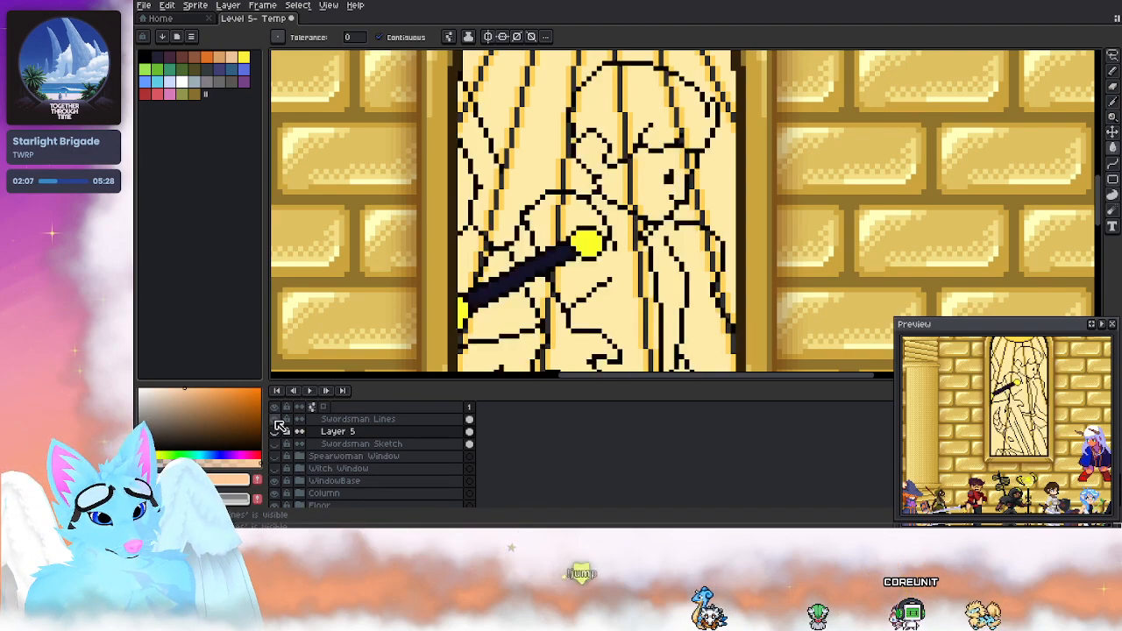
key("b")
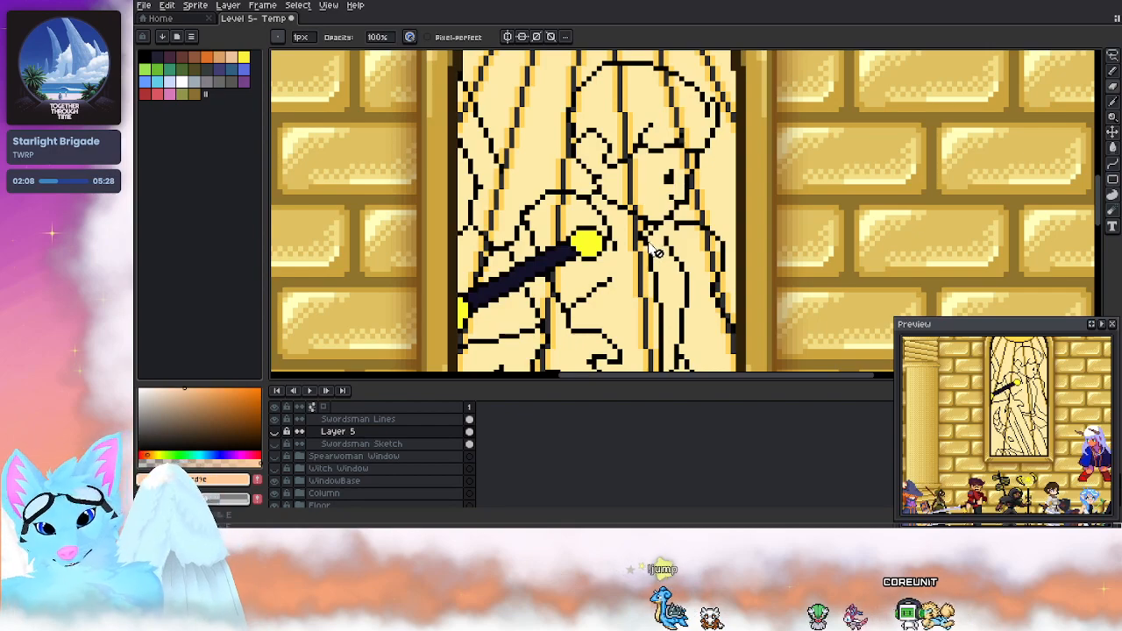
left_click(275, 432)
left_click(275, 444)
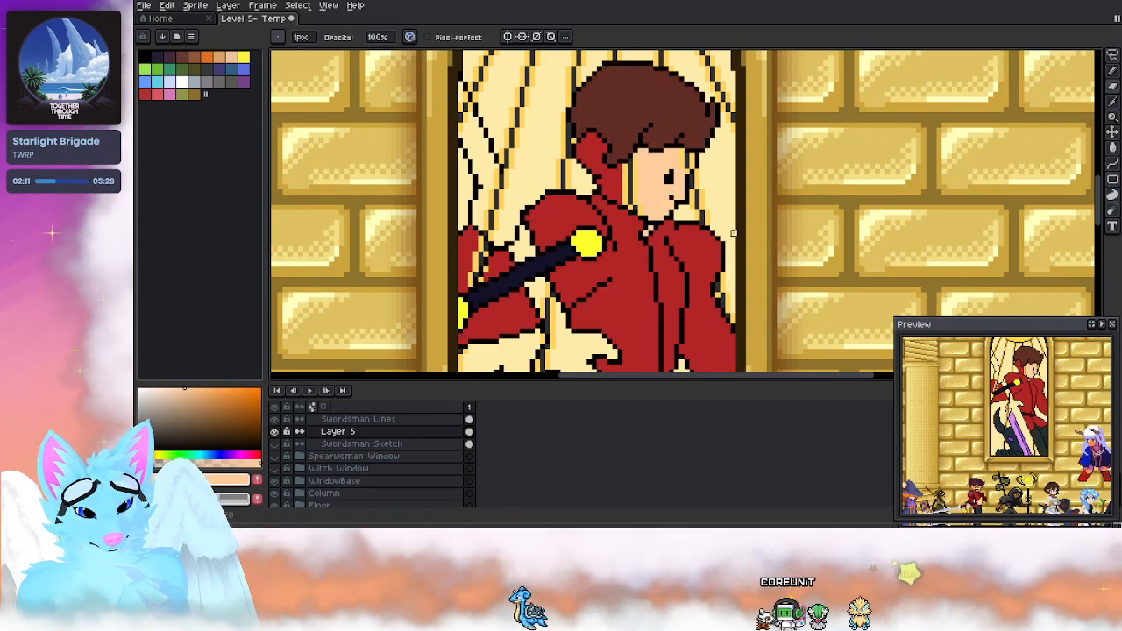
left_click(1112, 148)
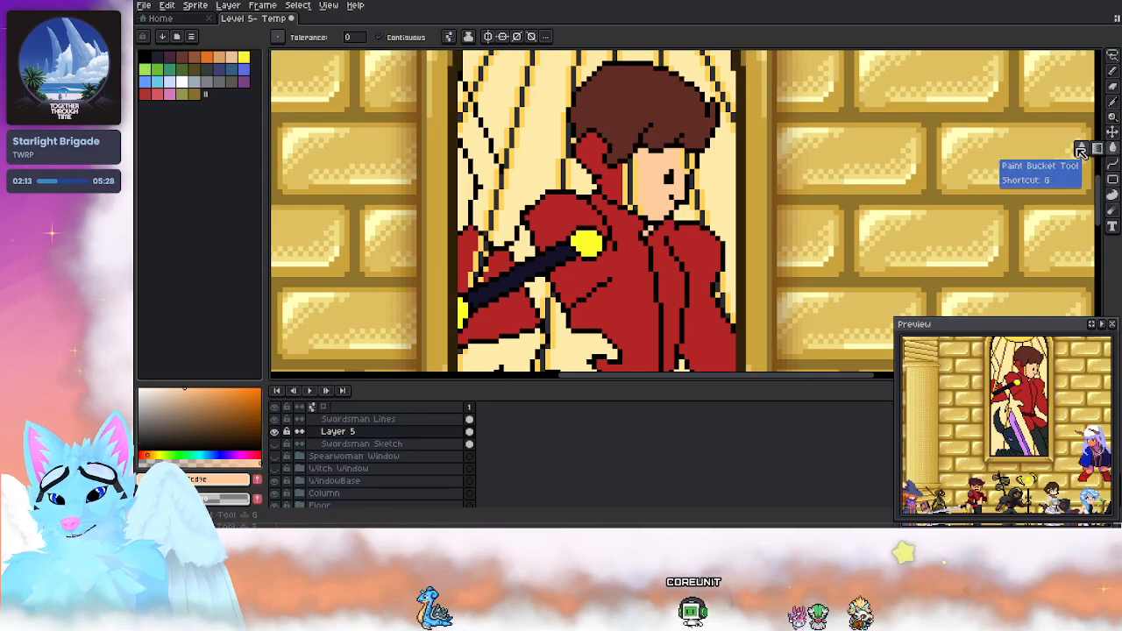
left_click(584, 163)
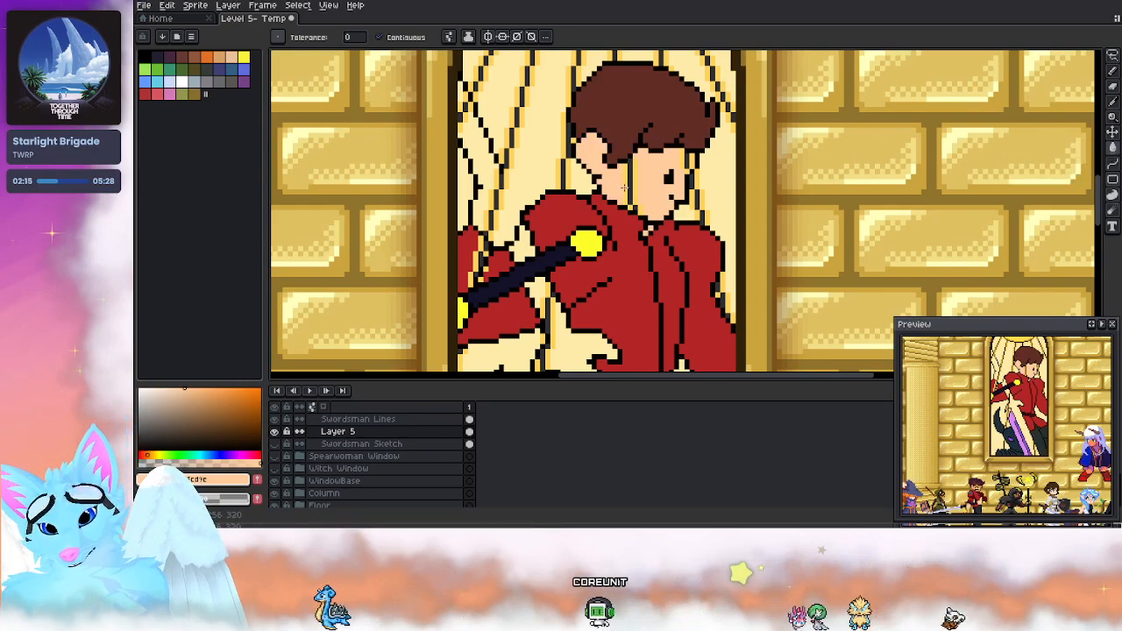
left_click(1114, 85)
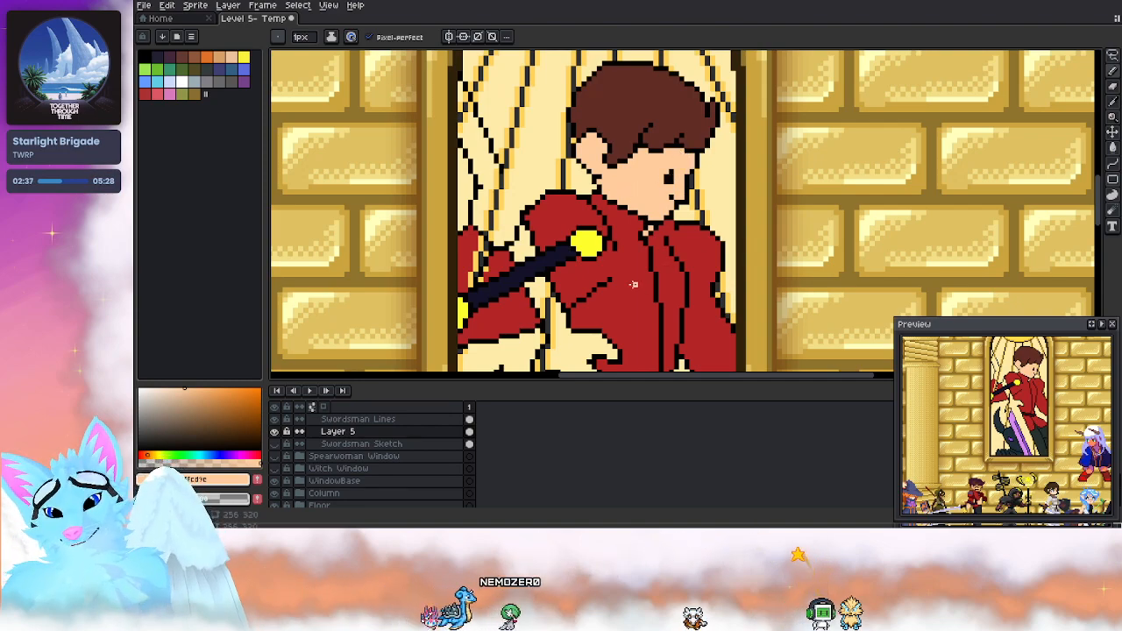
Step: Sample a dark line color and draw a small downturned mouth on the swordsman's face
mouse_move(581, 308)
left_mouse_down()
mouse_move(595, 237)
mouse_move(616, 310)
left_mouse_up()
key("alt")
left_click(566, 232, "alt")
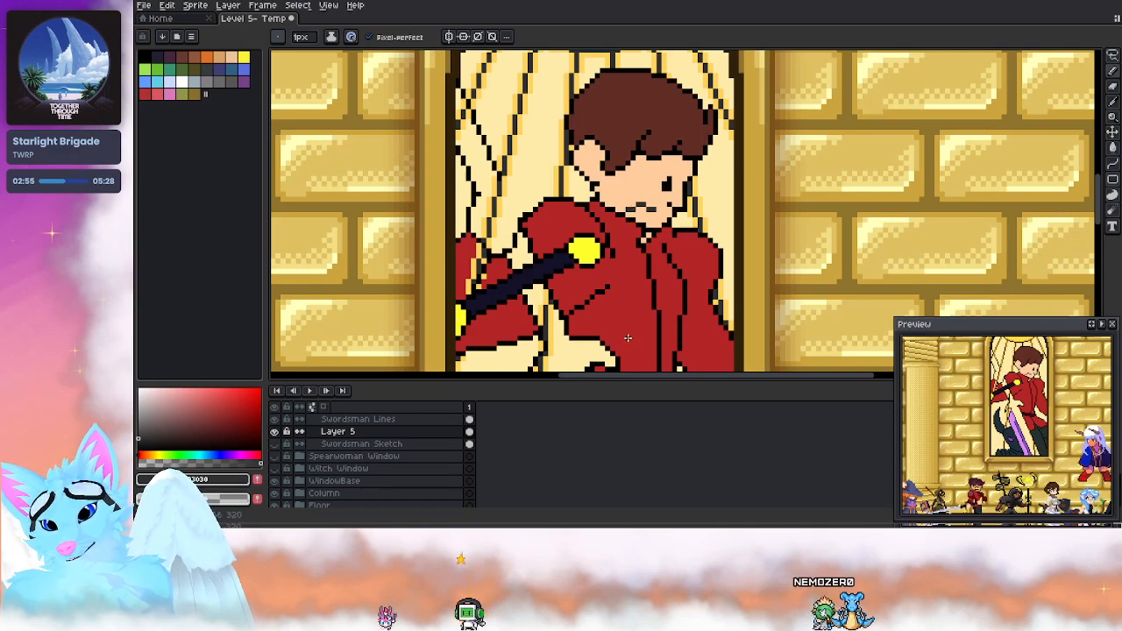
left_click_drag(679, 214, 635, 163)
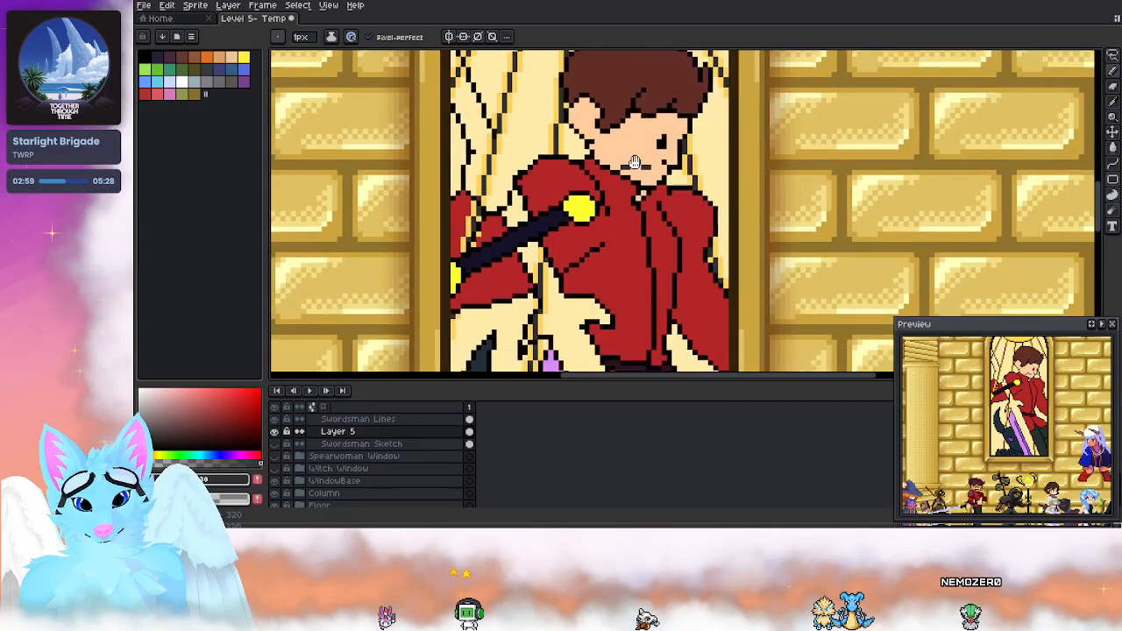
Step: Sample near-black and trace the raised hand's fingers over the visible Swordsman Sketch, then hide the sketch and check Layer 5
key("i")
left_click(538, 274)
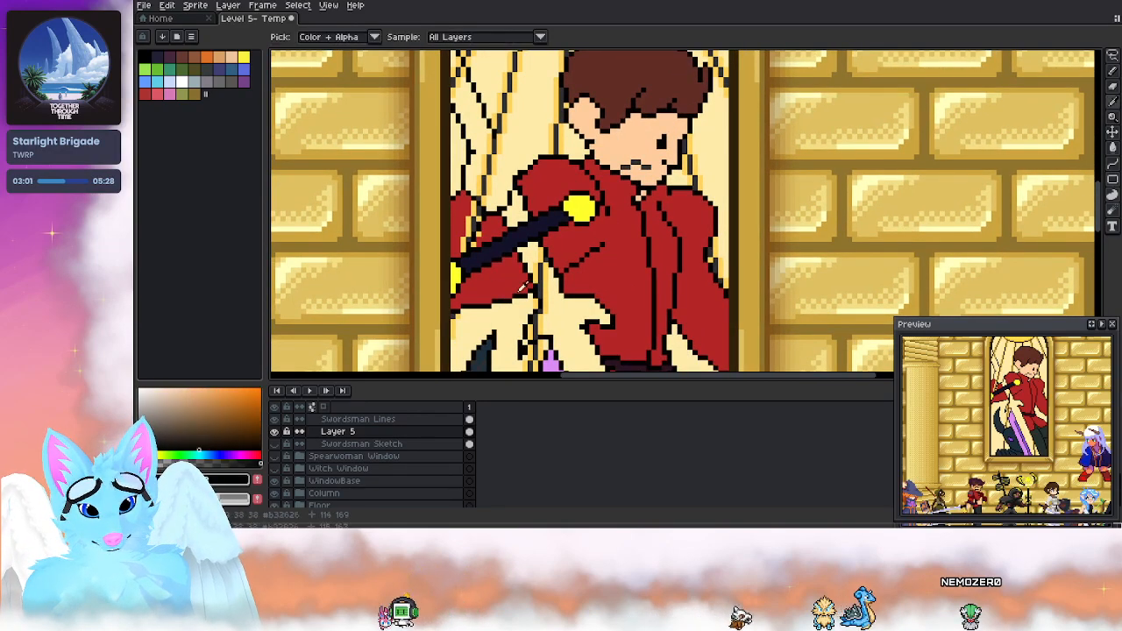
key("b")
left_click(275, 457)
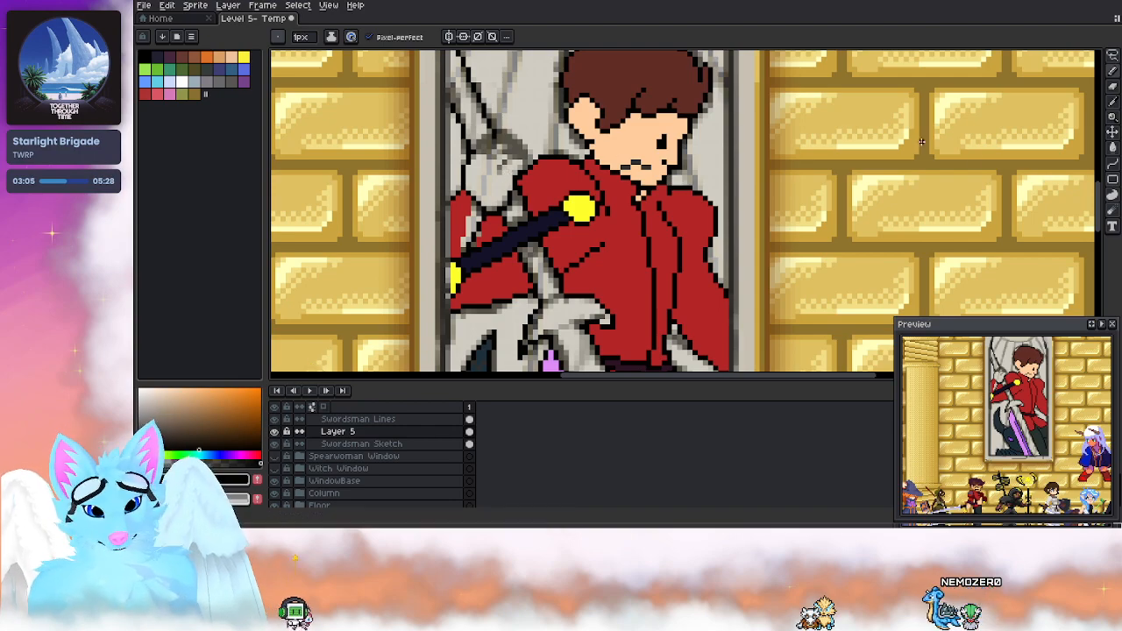
left_click(1114, 165)
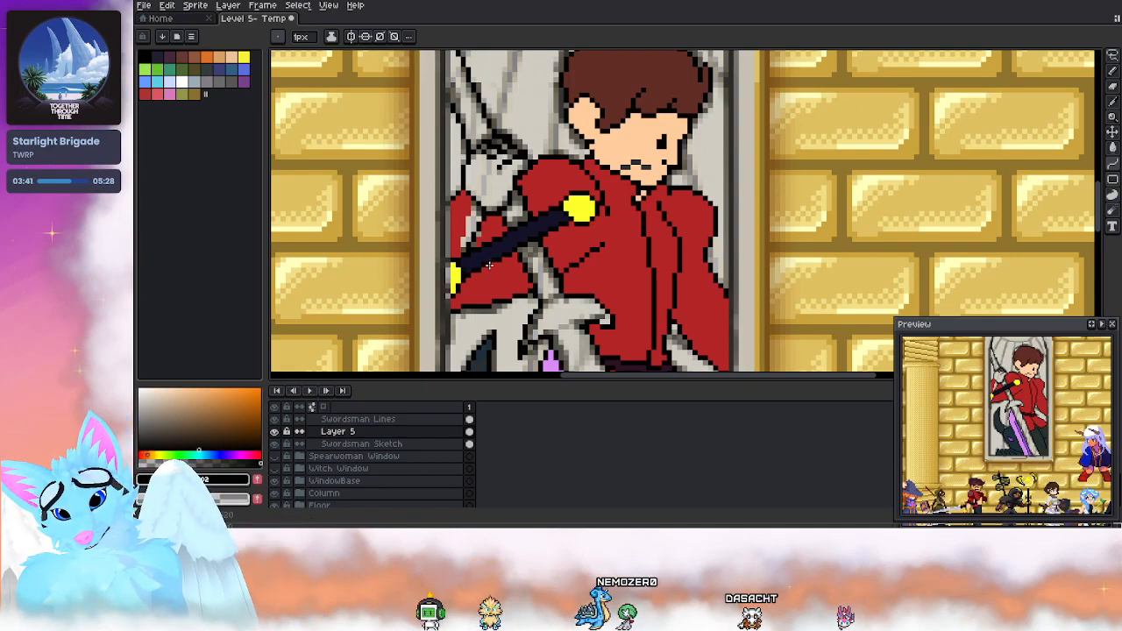
left_click(275, 456)
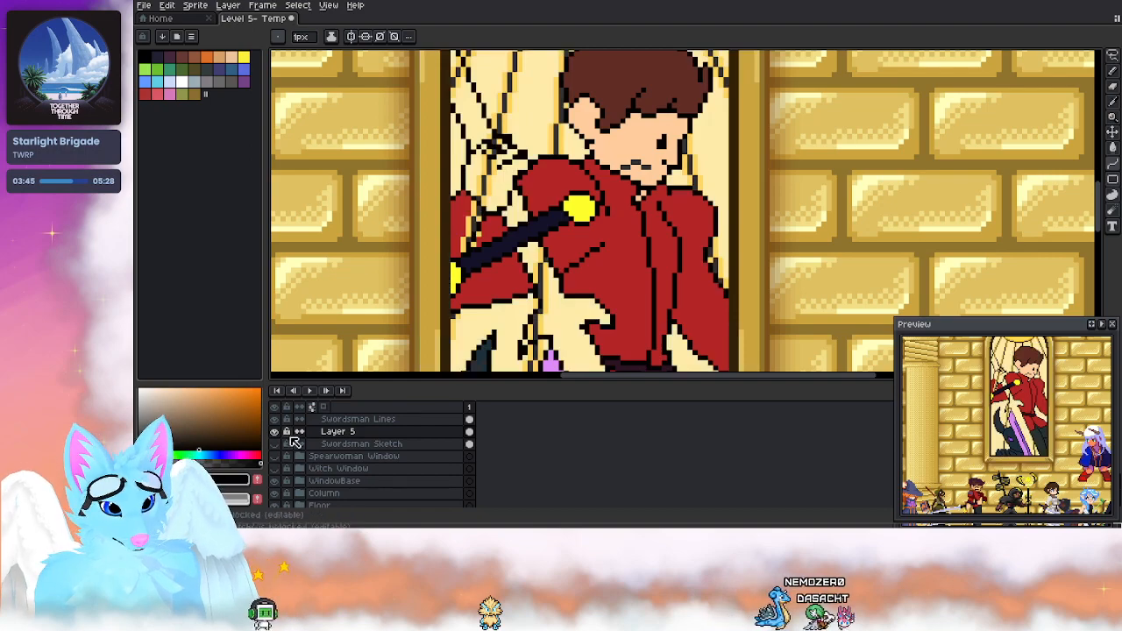
left_click(276, 432)
left_click(276, 431)
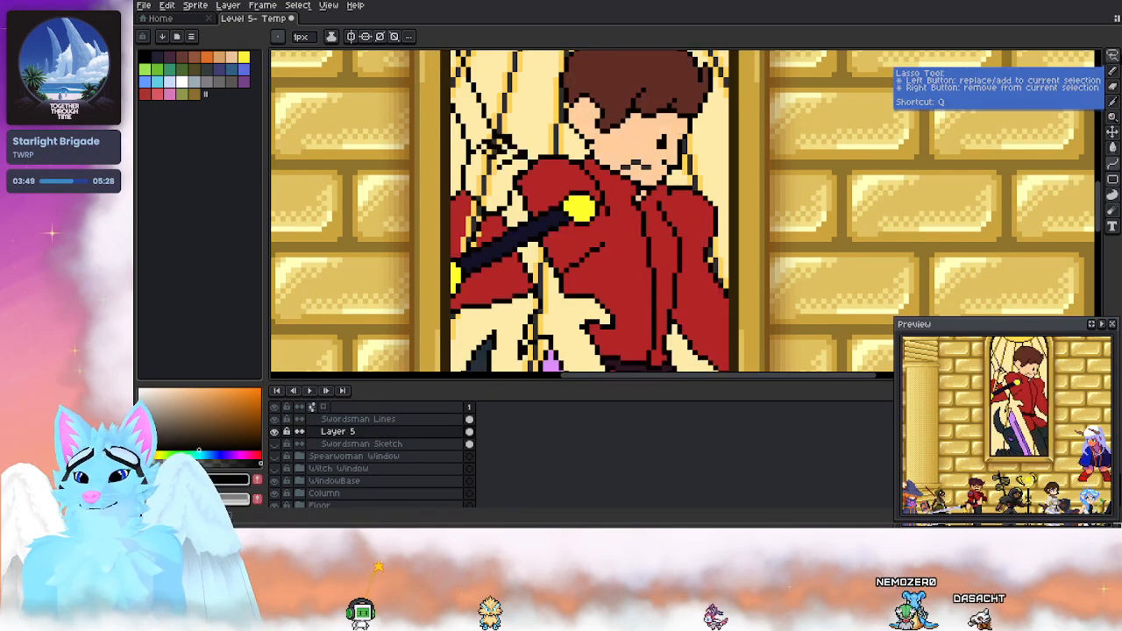
left_click(1112, 55)
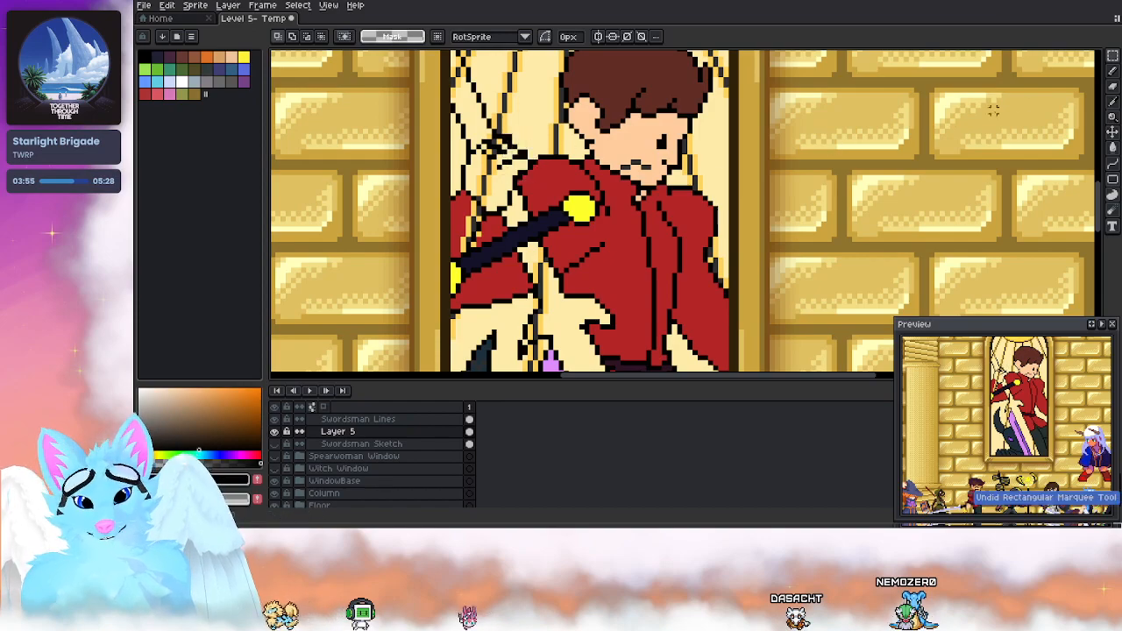
key("shift+m")
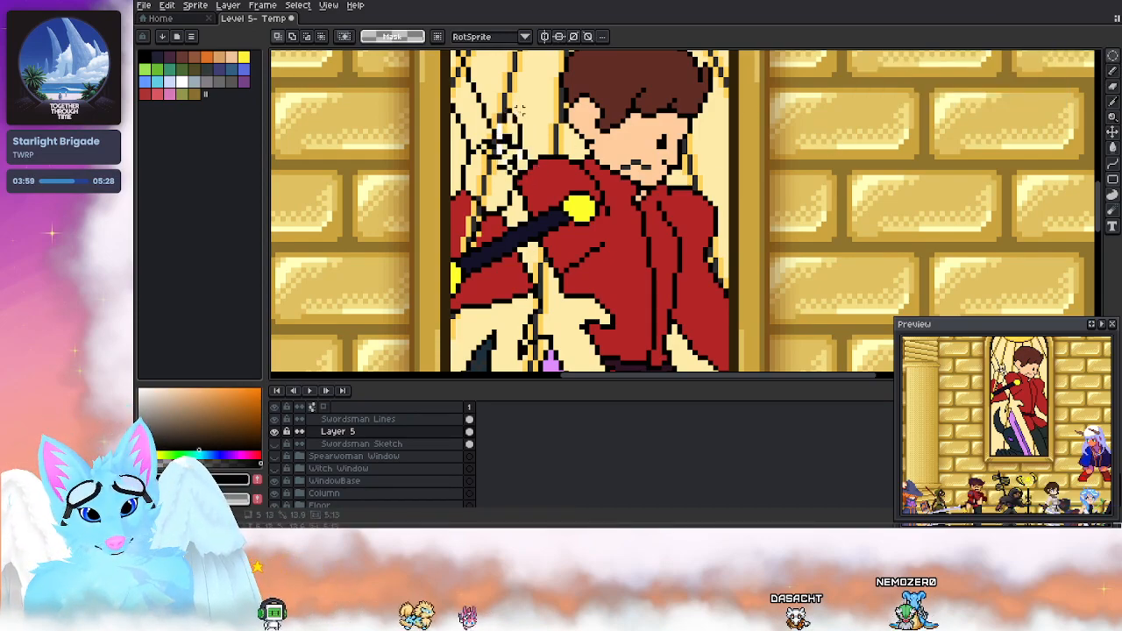
key("ctrl+z")
Step: Lasso the raised hand's new finger lines and move them from Layer 5 onto the Swordsman Lines layer
left_click(1114, 59)
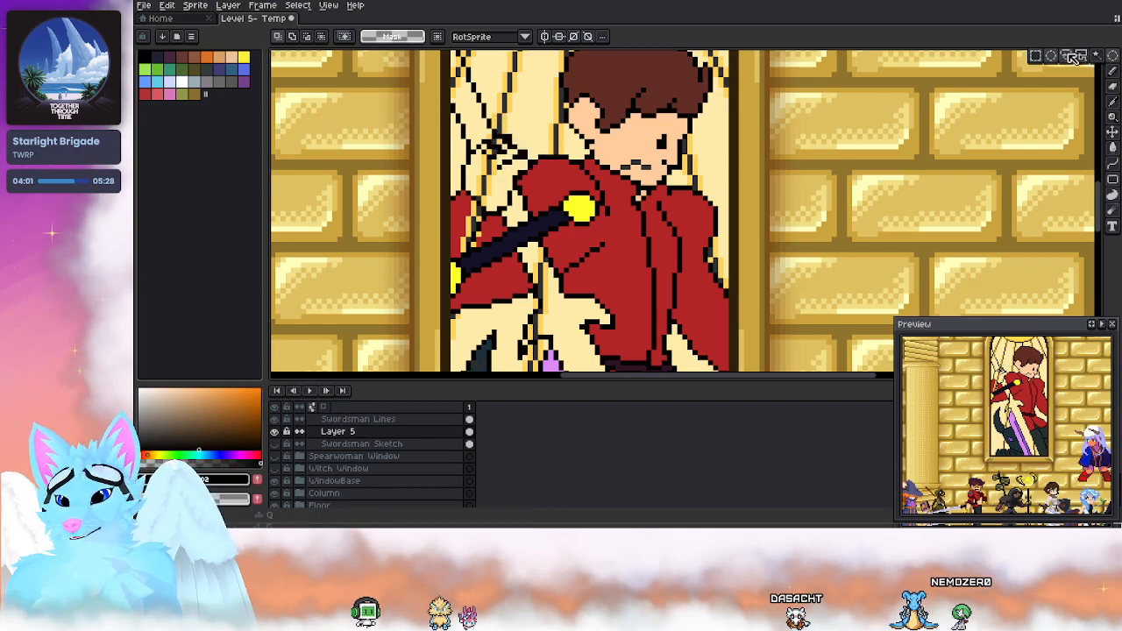
left_click(1068, 56)
mouse_move(504, 178)
left_mouse_down()
mouse_move(530, 160)
mouse_move(530, 122)
mouse_move(494, 114)
mouse_move(469, 149)
mouse_move(506, 182)
left_mouse_up()
left_click(360, 419)
key("ctrl+t")
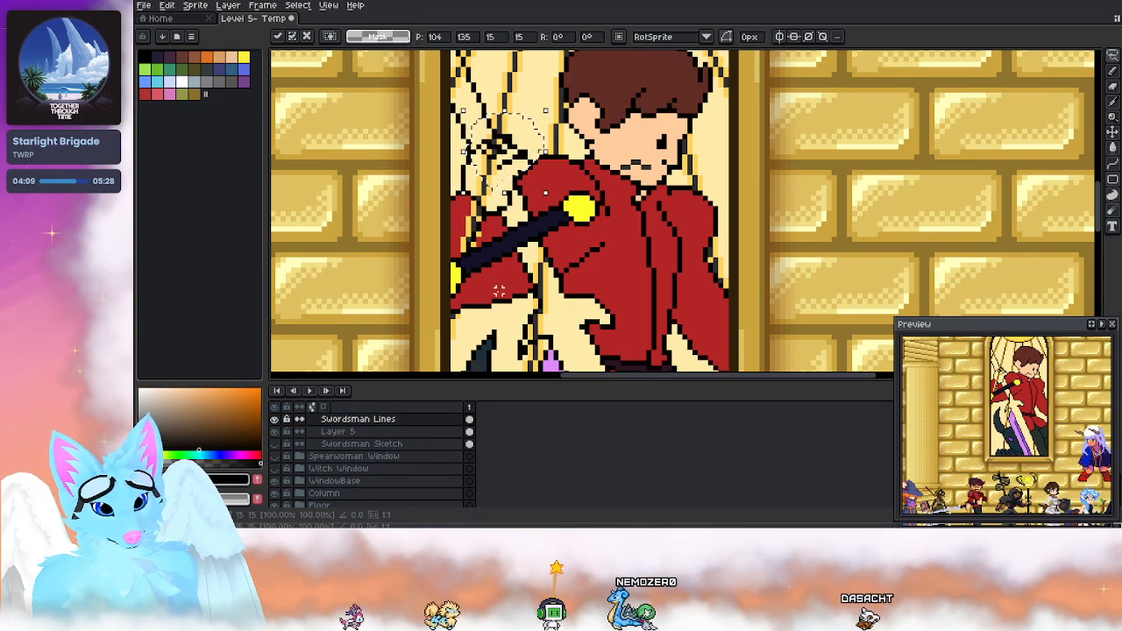
key("ctrl+d")
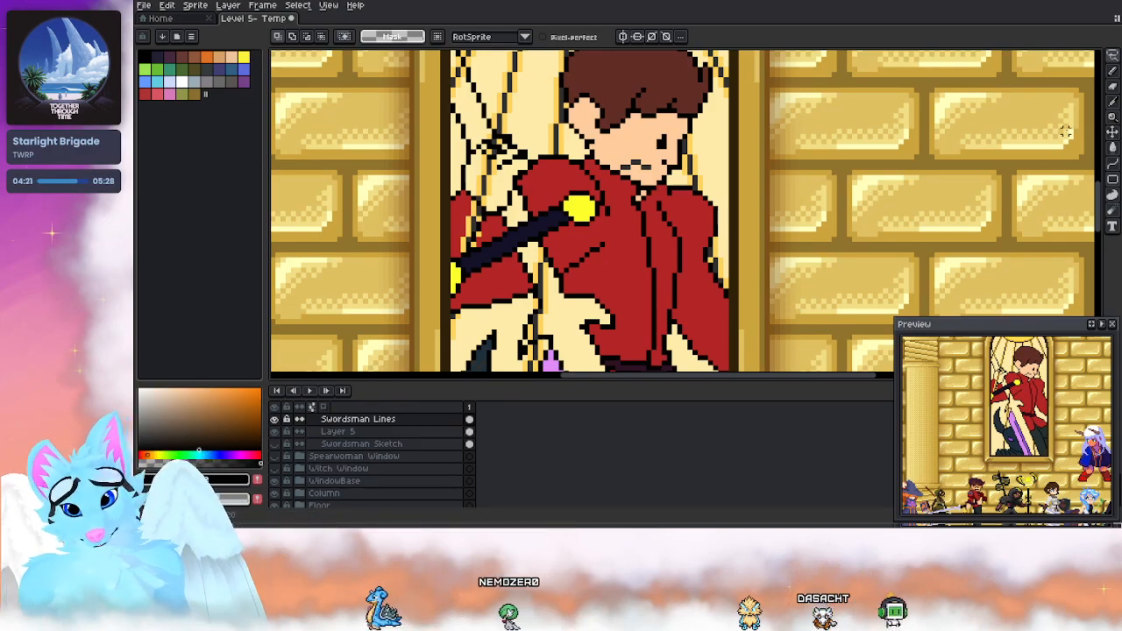
Step: On Layer 5, cover the gaps in the raised arm's sleeve with the coat red and paint the raised hand with the skin tone
left_click(1111, 85)
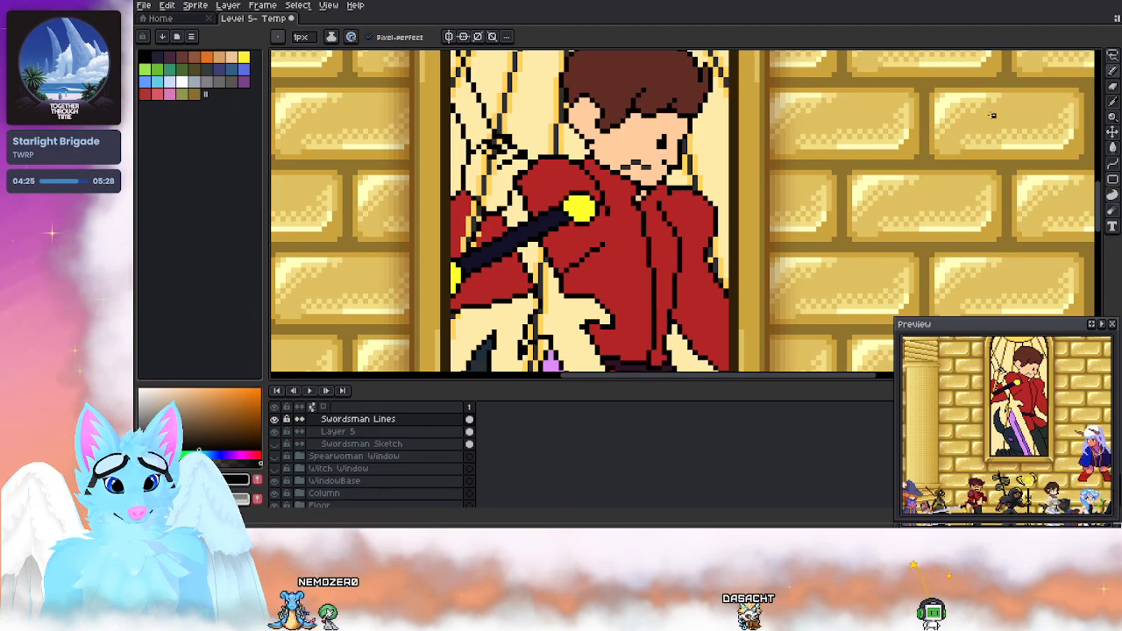
key("i")
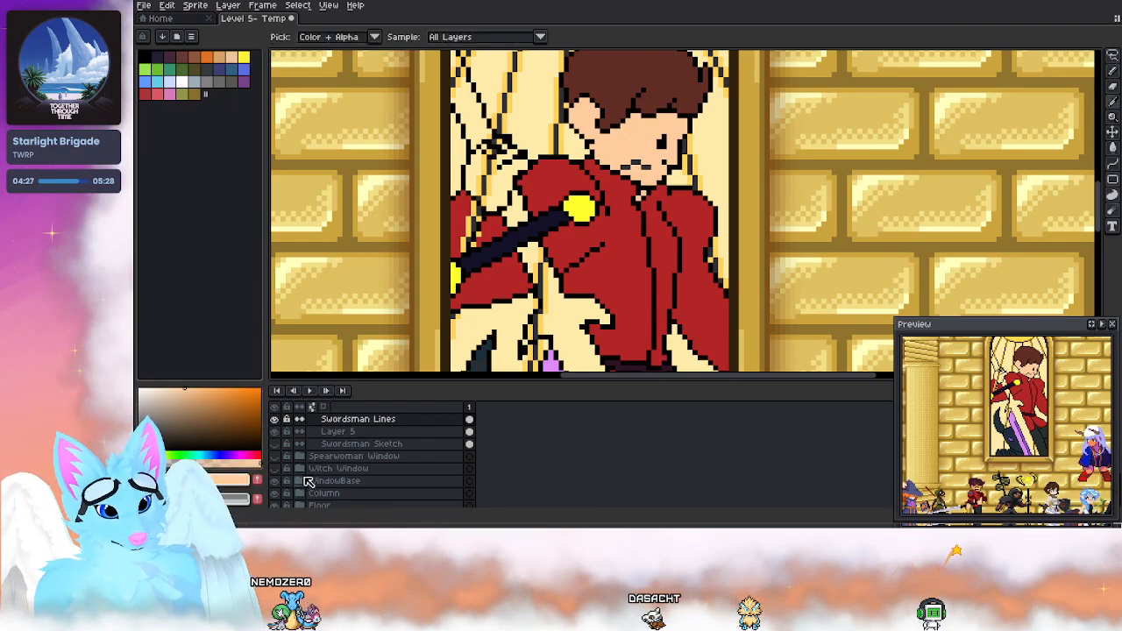
left_click(326, 431)
key("b")
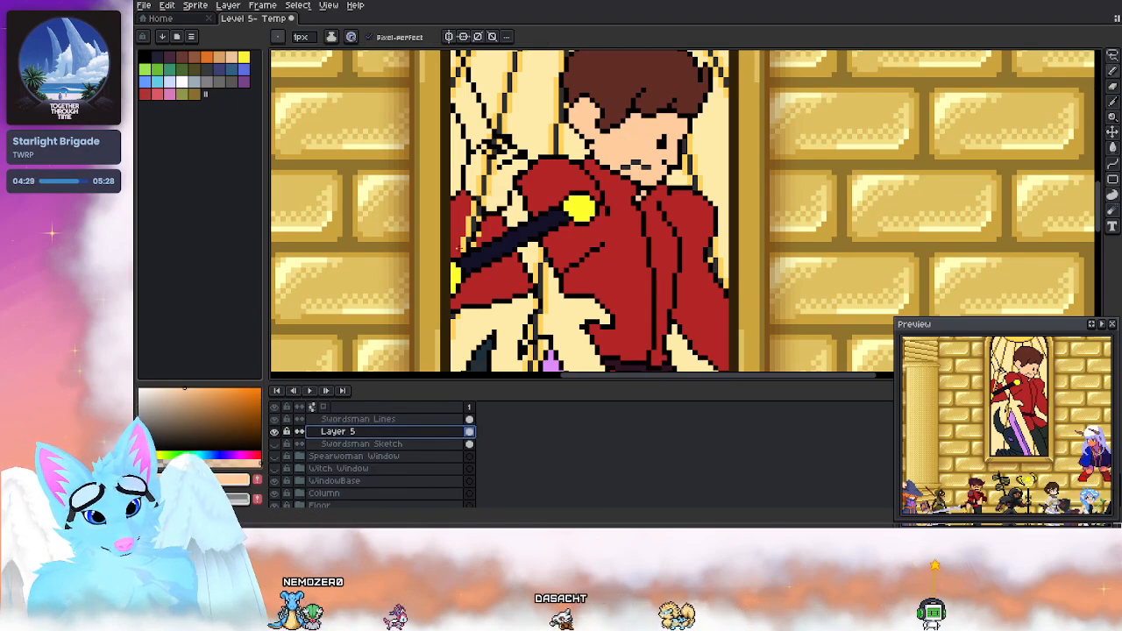
left_click(463, 244, "alt")
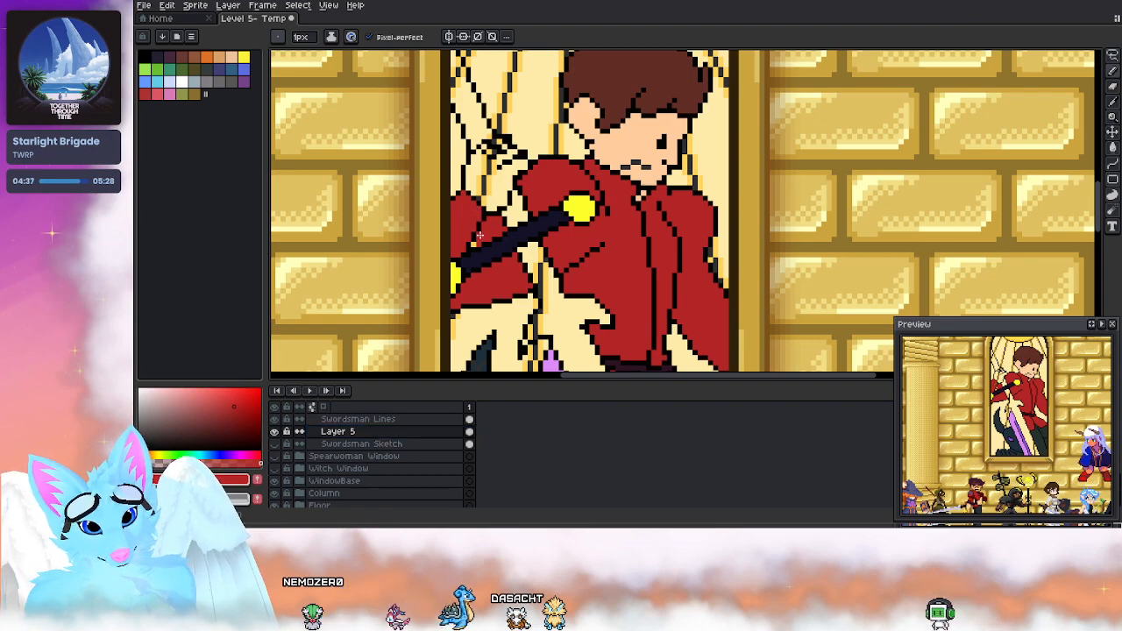
left_click_drag(478, 208, 475, 235)
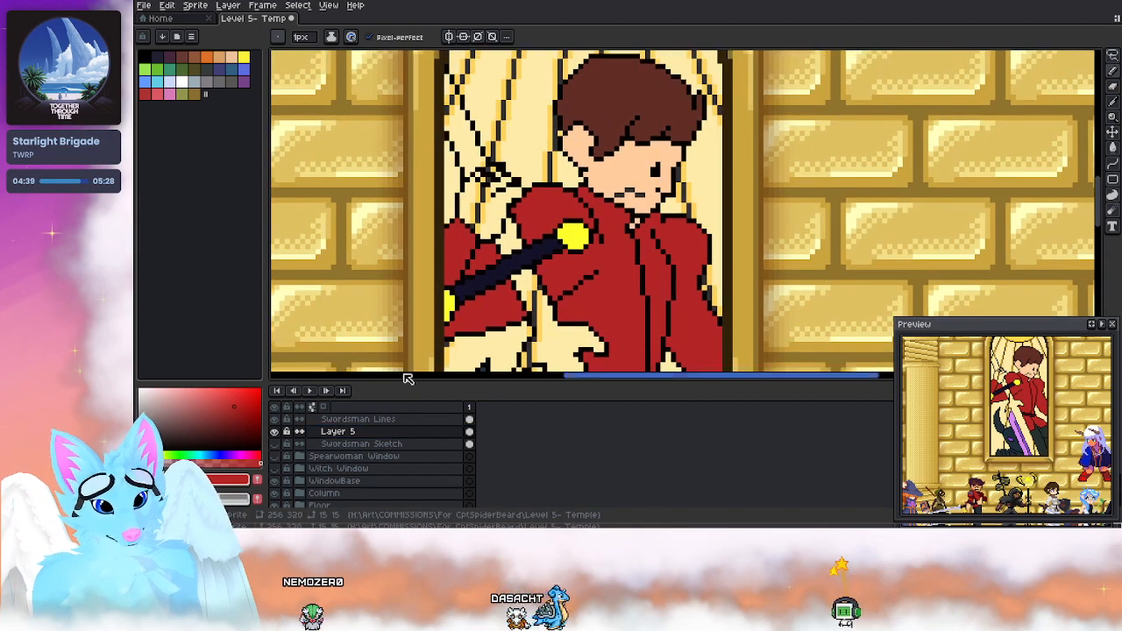
left_click(471, 223, "alt")
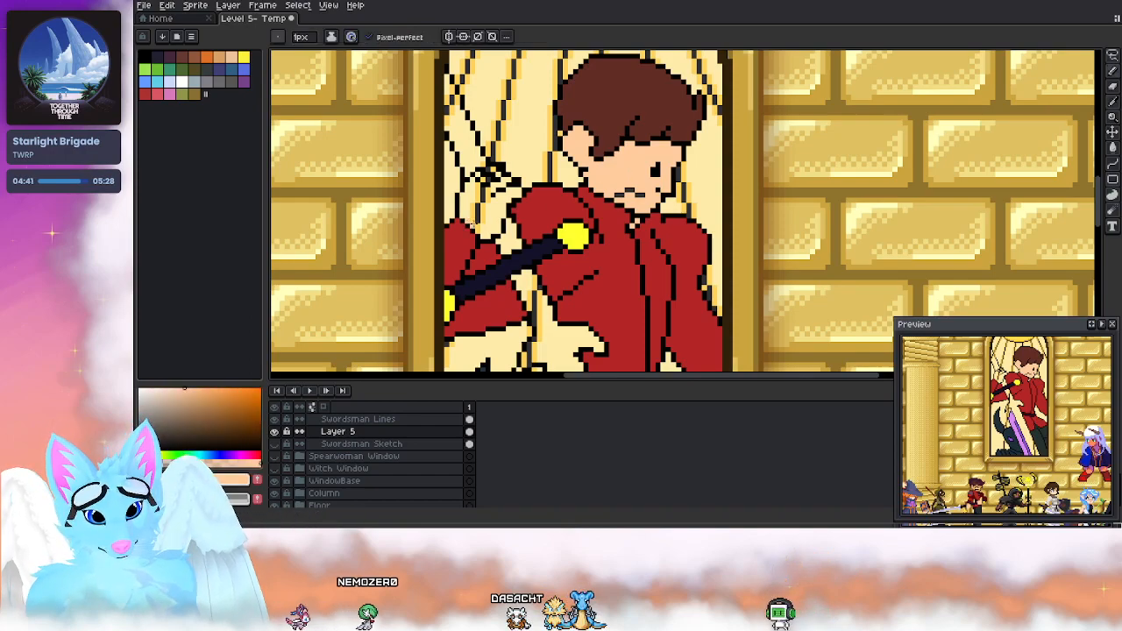
mouse_move(468, 213)
left_mouse_down()
mouse_move(469, 187)
mouse_move(480, 206)
mouse_move(492, 192)
mouse_move(476, 176)
left_mouse_up()
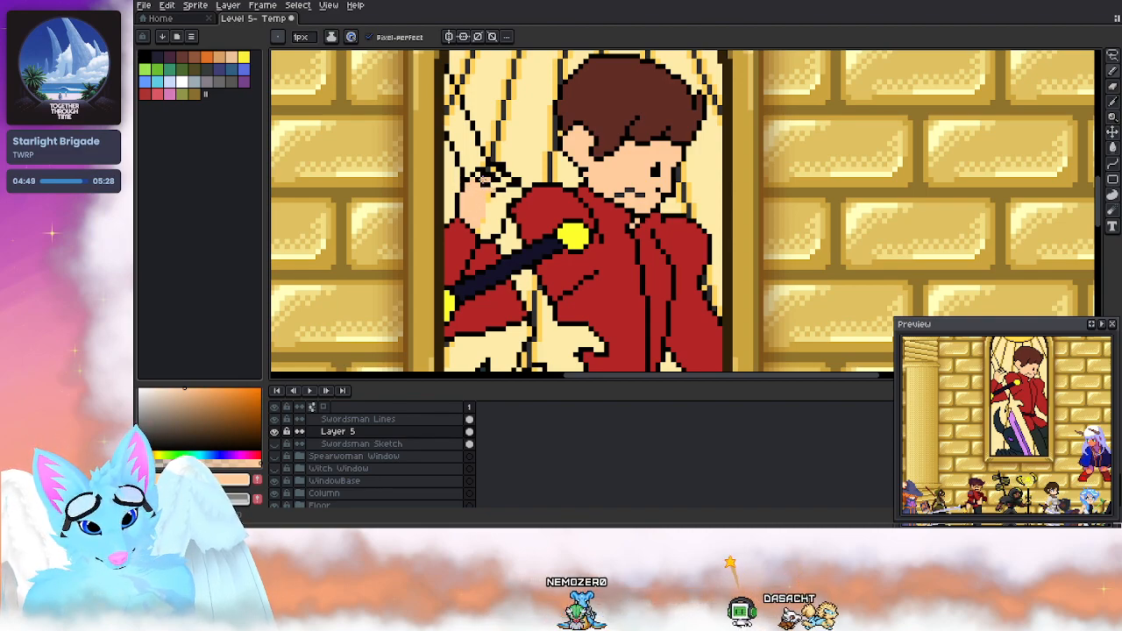
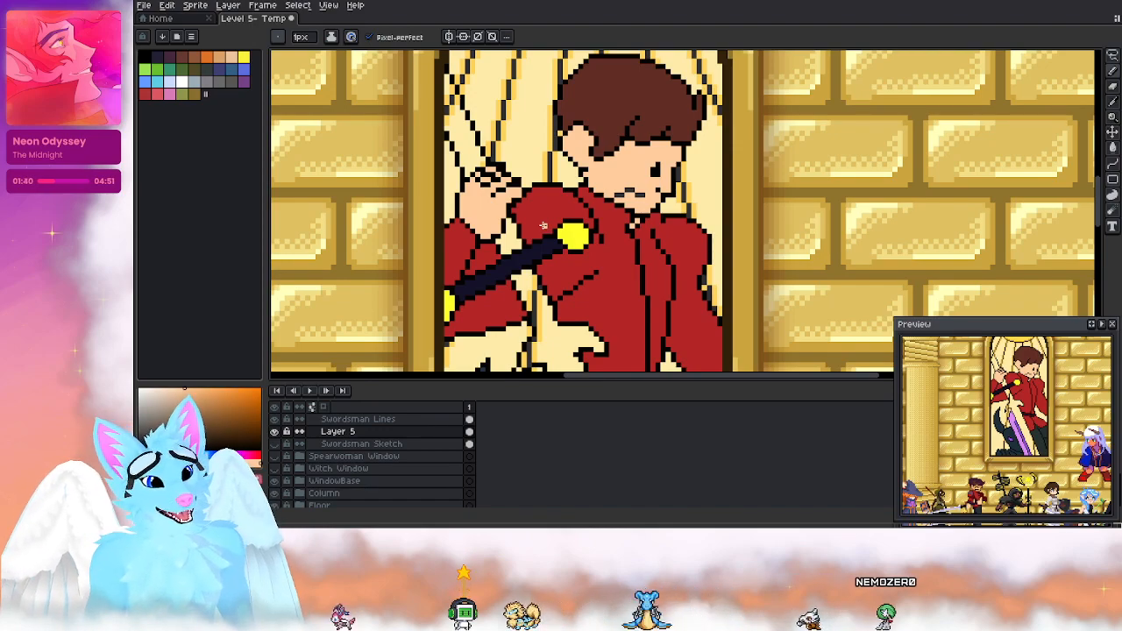
Step: Check the character lineup for reference and sample the pale blade and white guard colors from the red-coated swordsman sprite's sword
scroll(566, 123, "down", 4)
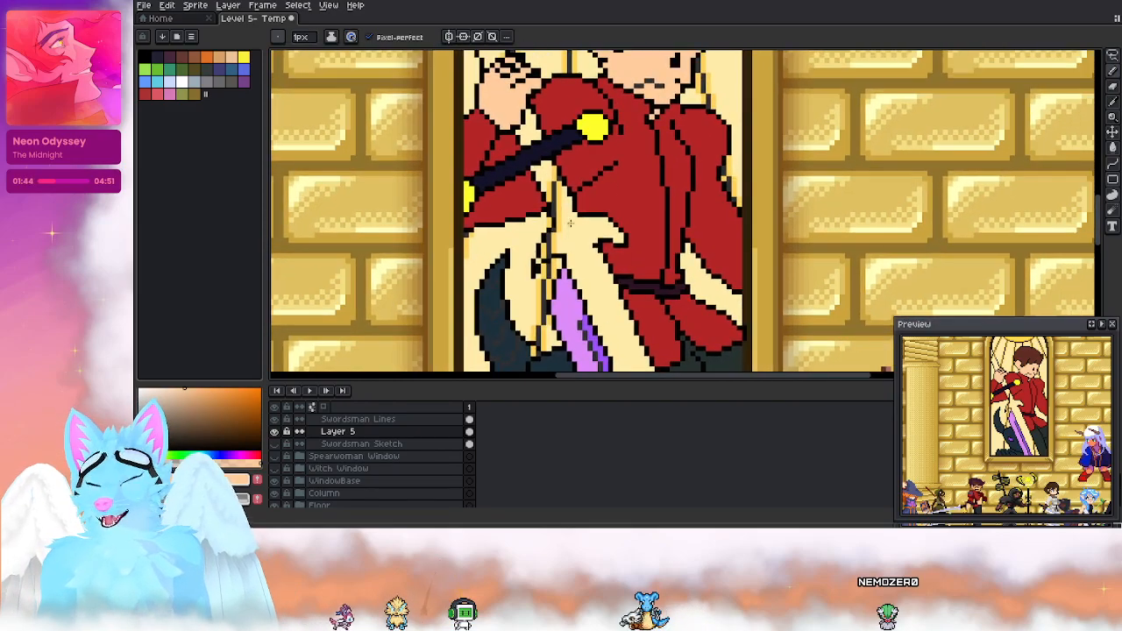
left_click_drag(613, 131, 629, 186)
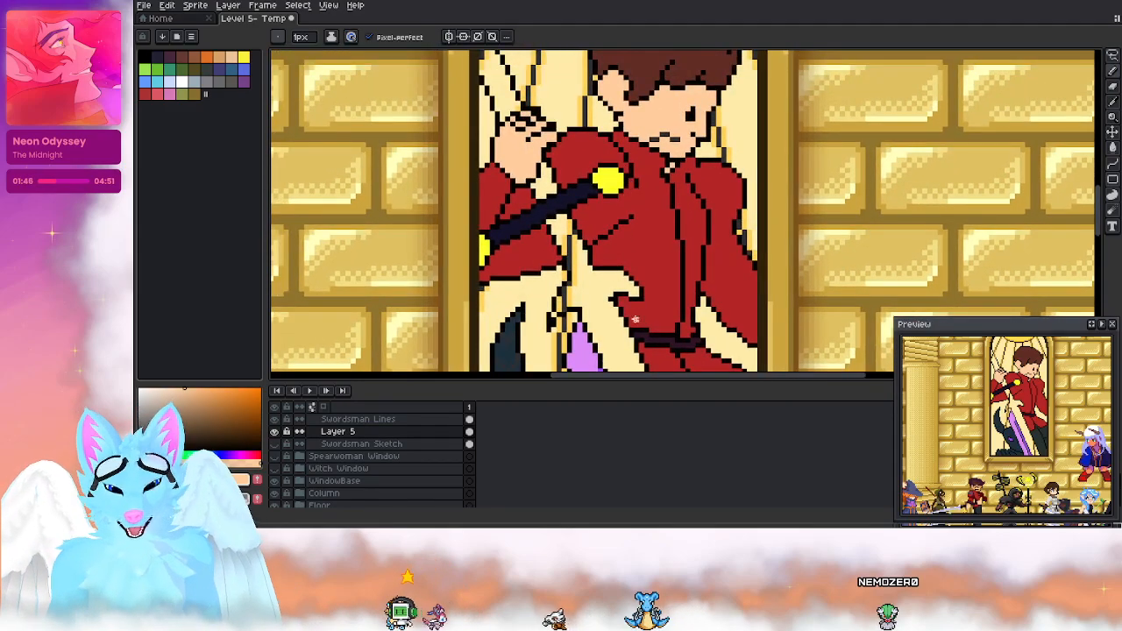
scroll(577, 256, "down", 3)
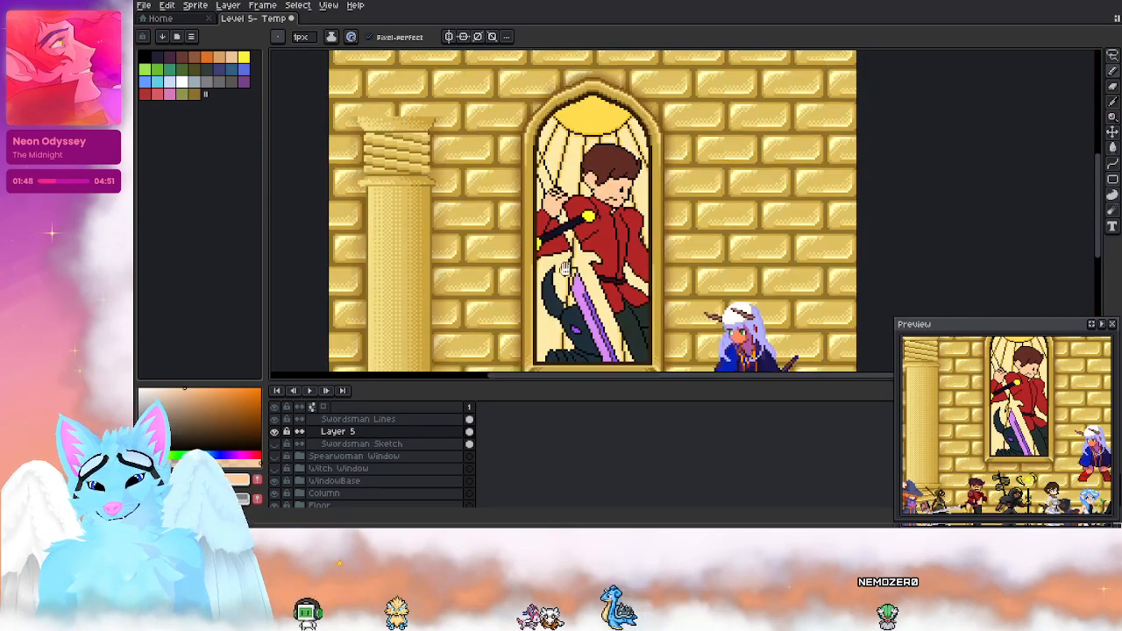
scroll(577, 256, "up", 1)
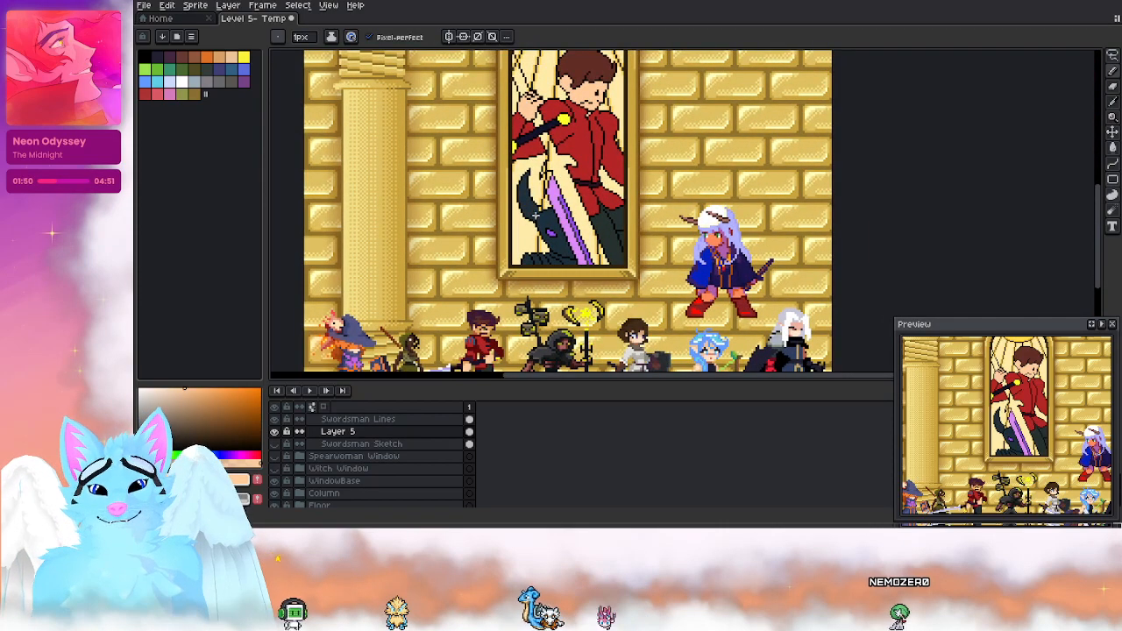
left_click_drag(552, 281, 546, 286)
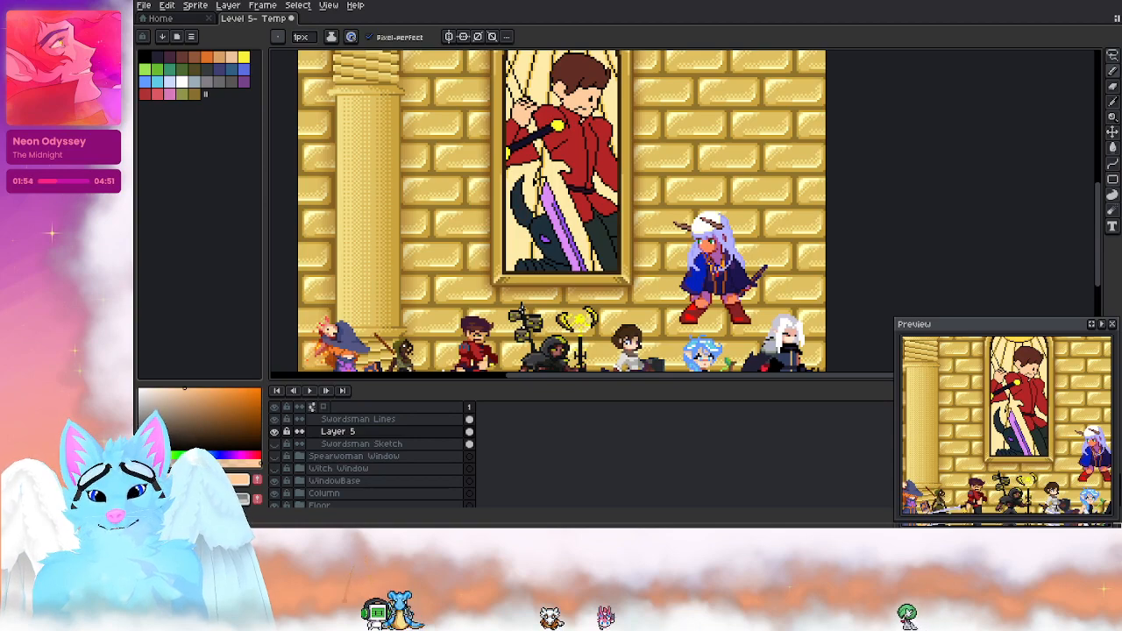
left_click_drag(546, 286, 550, 199)
key("alt")
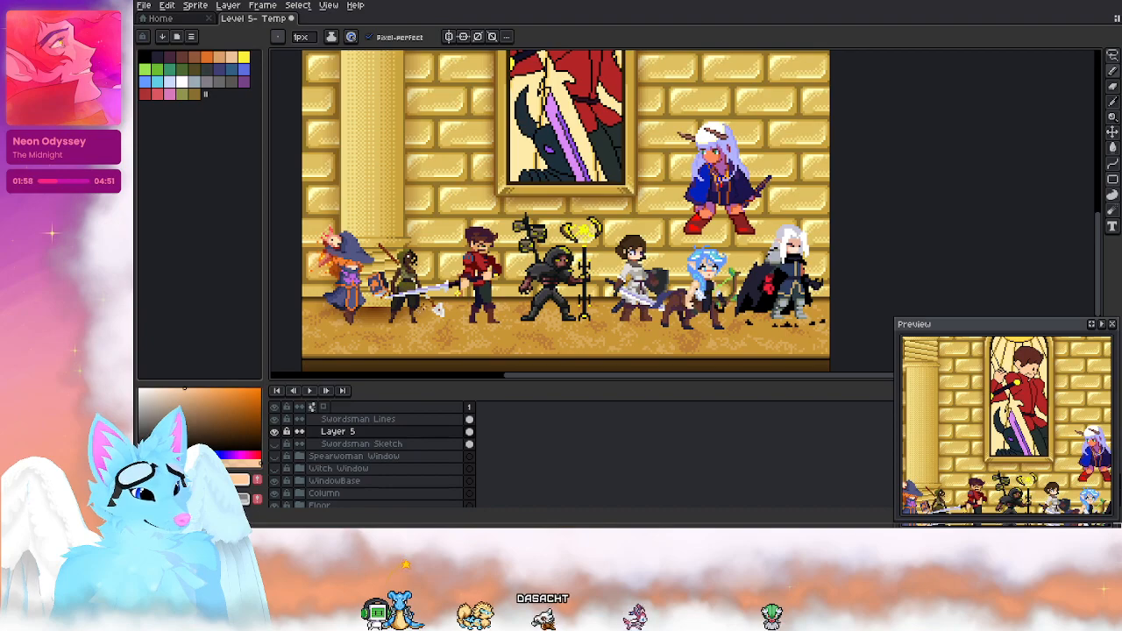
scroll(386, 281, "up", 2)
scroll(536, 339, "up", 3)
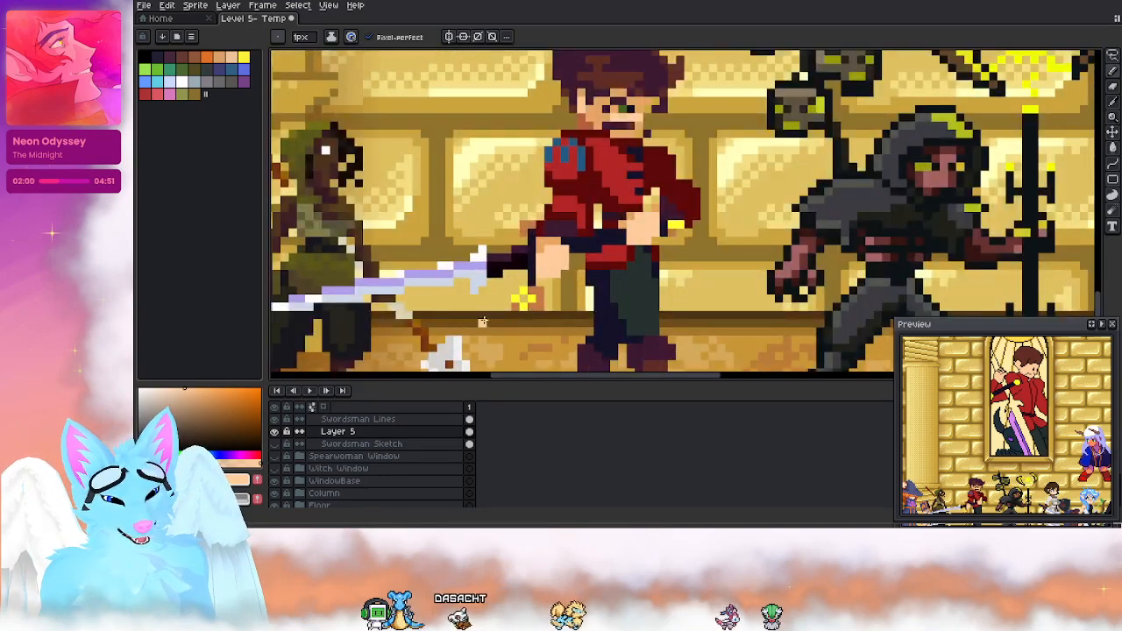
left_click(473, 263, "alt")
scroll(576, 231, "down", 2)
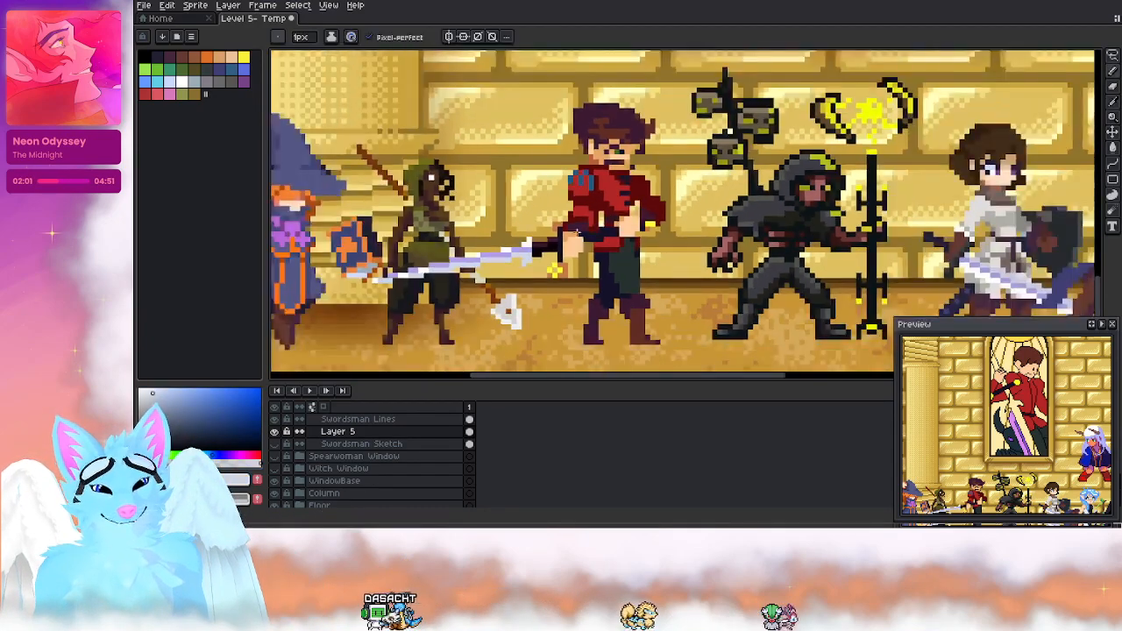
left_click(528, 247, "alt")
Step: Fill the lower sword blade with white on Layer 5, including the leftover strips of window rays near its tip
left_click_drag(995, 55, 752, 363)
left_click_drag(738, 210, 642, 296)
left_click(1112, 147)
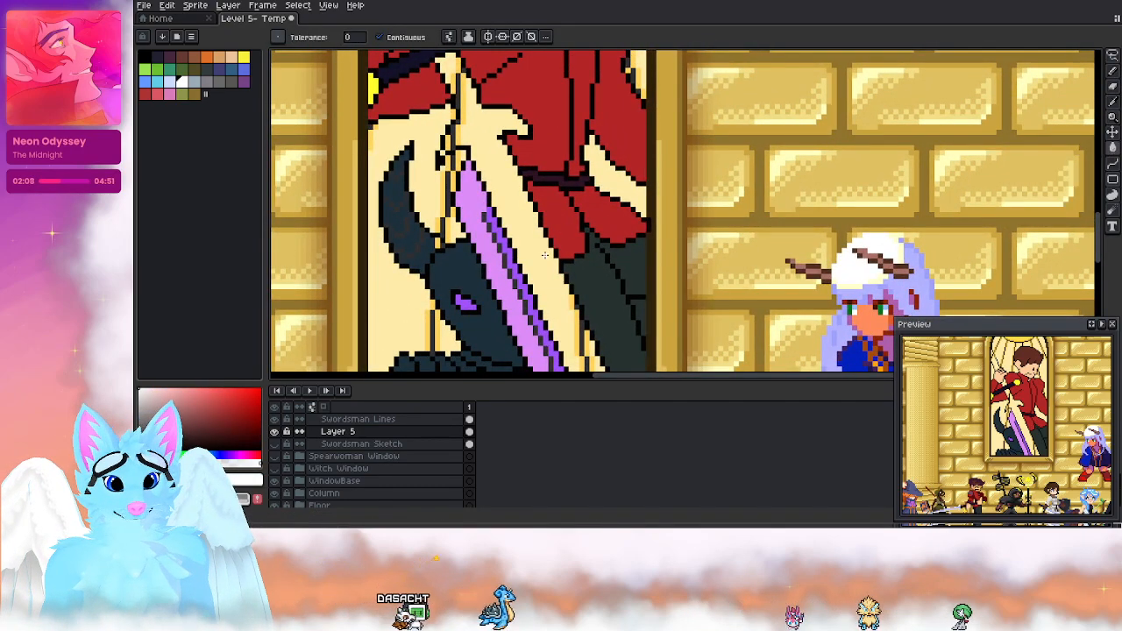
left_click(552, 298)
scroll(564, 301, "up", 2)
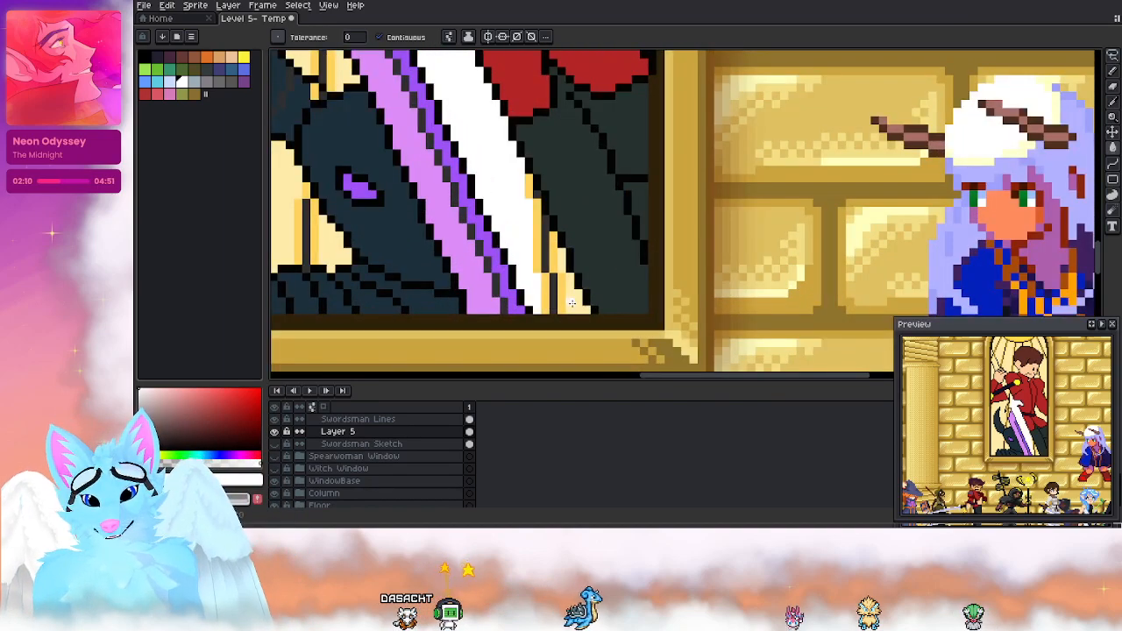
left_click(552, 266)
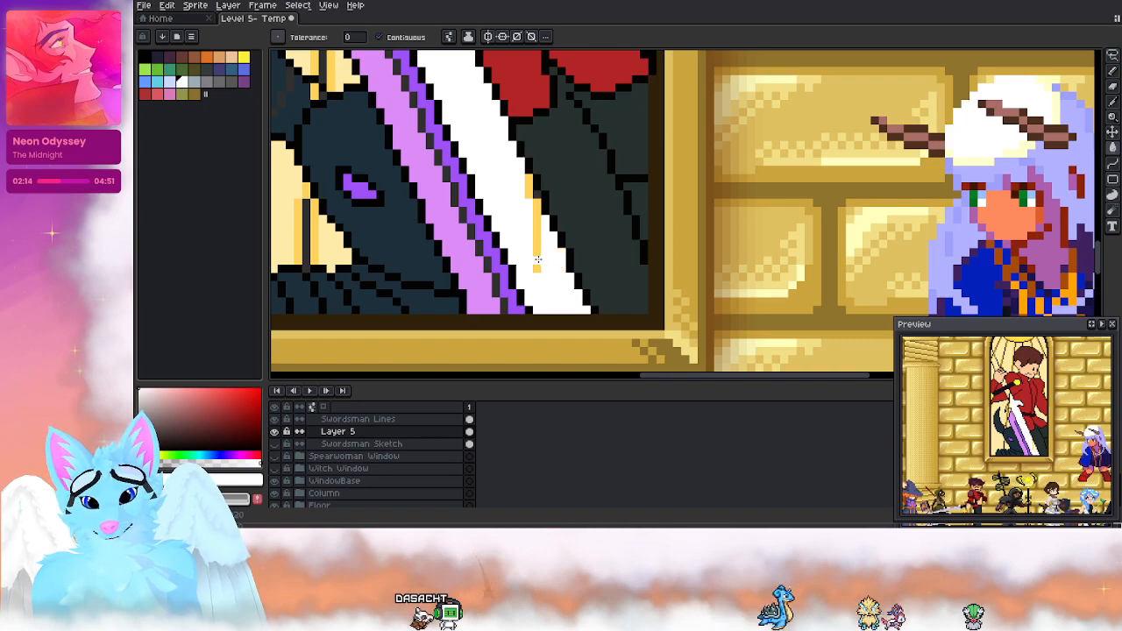
left_click(537, 204)
Step: Fill the remaining background strips in the sword's hooked blade base and the segment below the crossguard with white
left_click_drag(505, 204, 596, 343)
left_click_drag(614, 196, 670, 371)
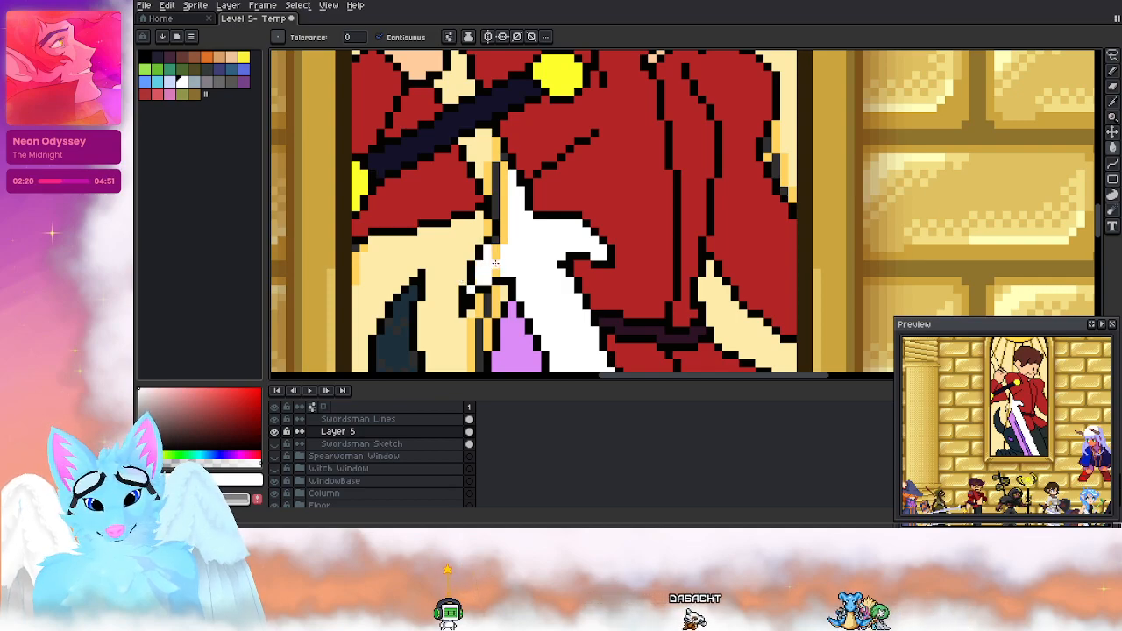
left_click(504, 214)
left_click(497, 175)
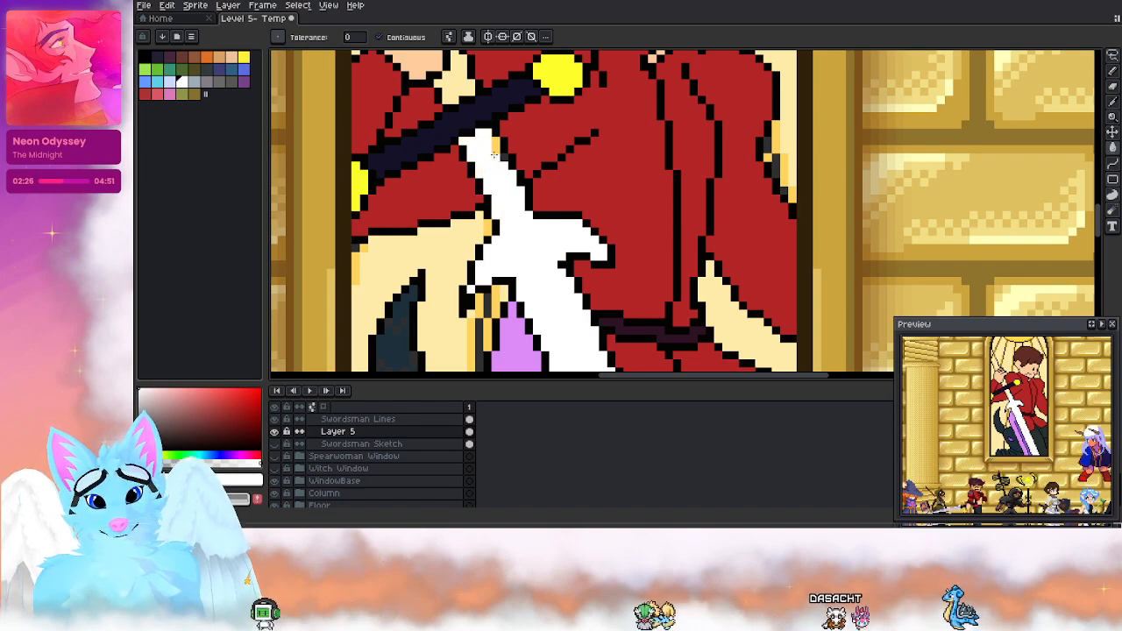
Step: Fill the sword sections above the crossguard, on both sides of the raised hand, with white
left_click_drag(465, 132, 544, 271)
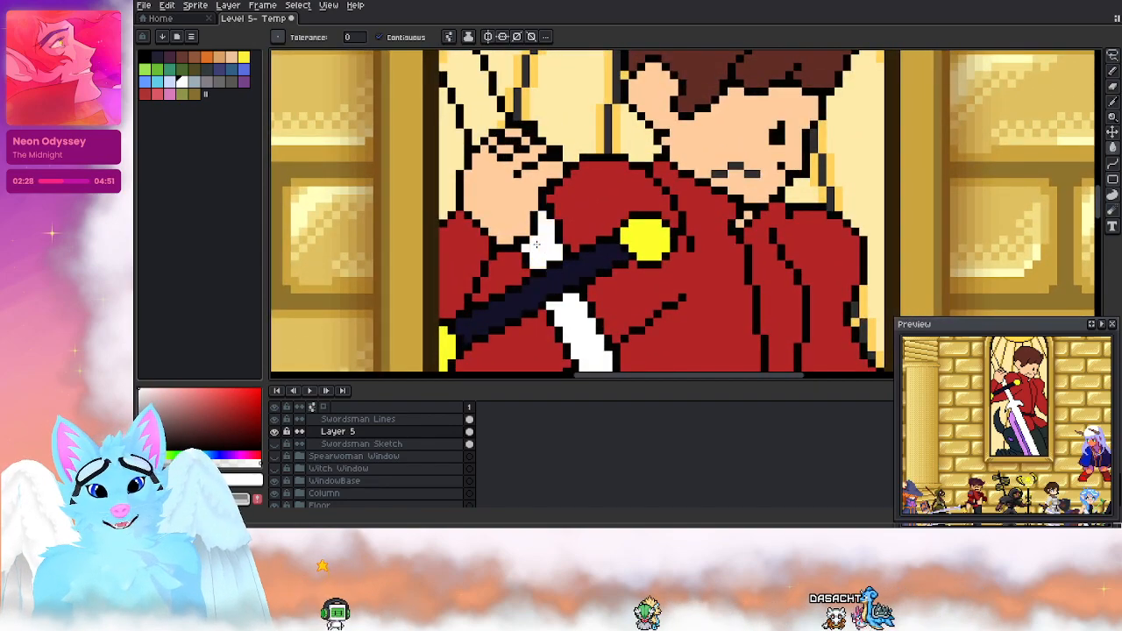
scroll(536, 243, "down", 2)
scroll(503, 183, "up", 2)
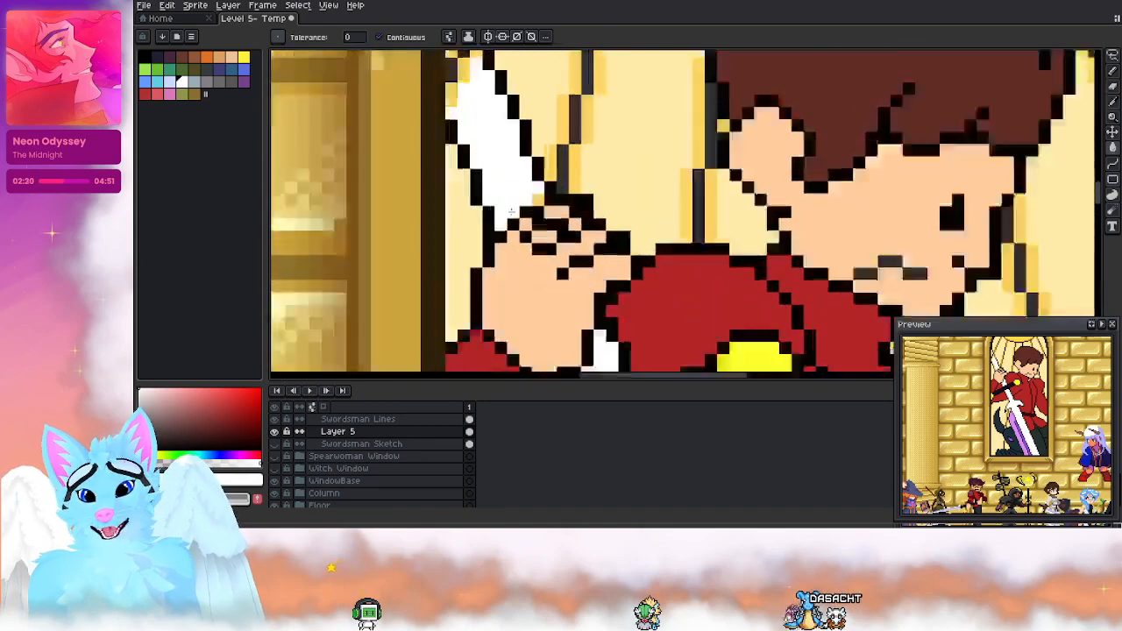
scroll(466, 165, "up", 1)
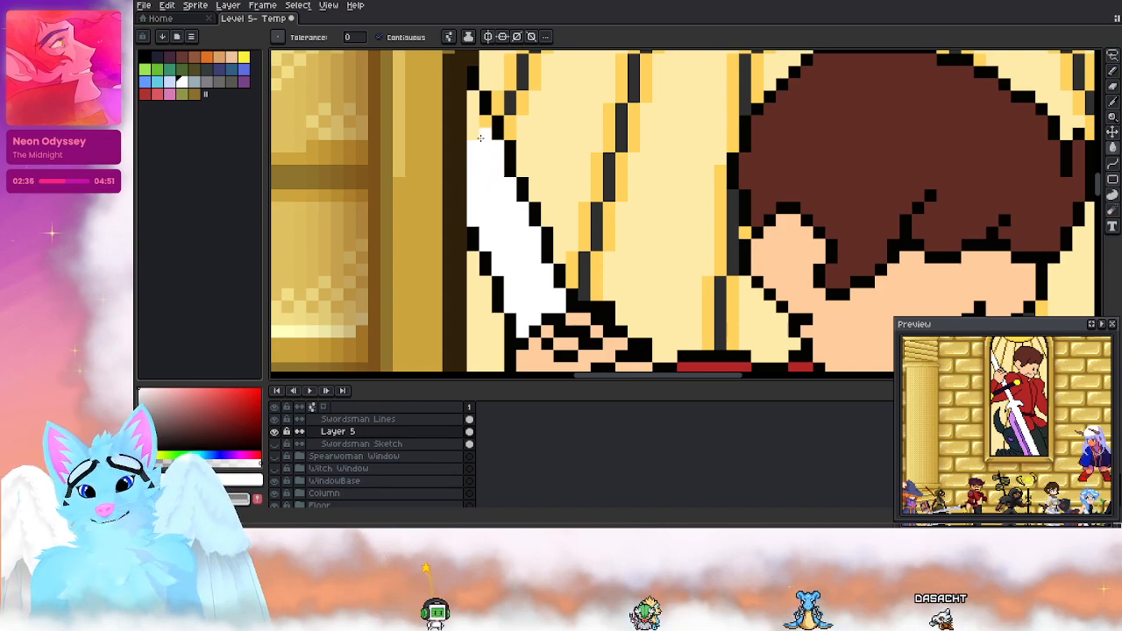
Step: Sample a dark navy from the character lineup and fill the sword's grip above the crossguard with it
scroll(478, 129, "down", 5)
left_click_drag(552, 359, 550, 100)
scroll(447, 252, "up", 2)
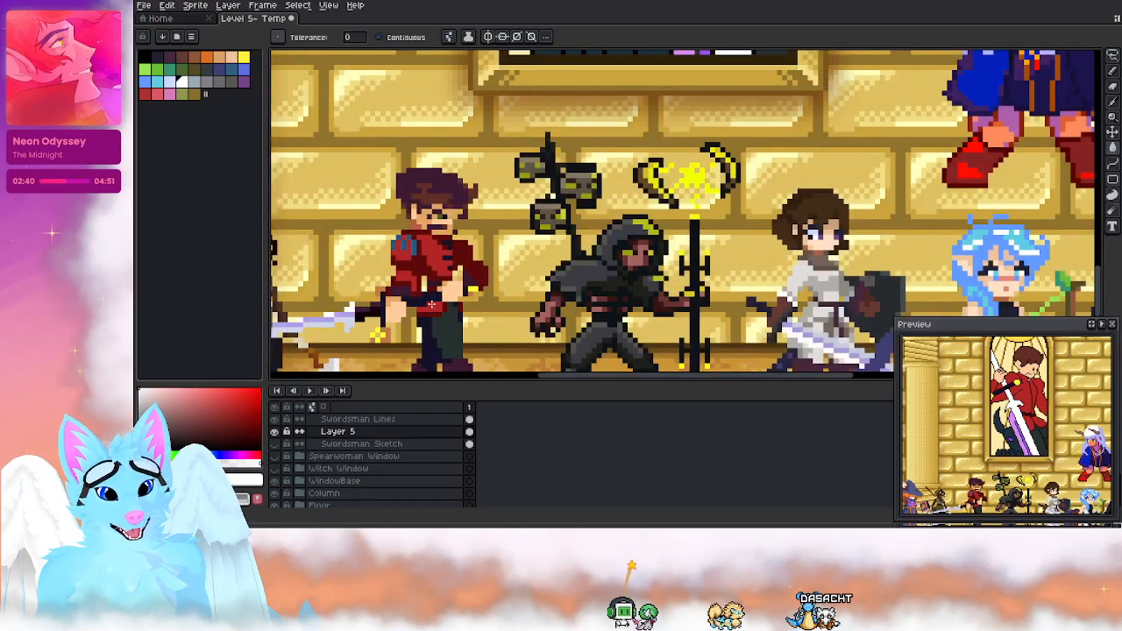
left_click(556, 204, "alt")
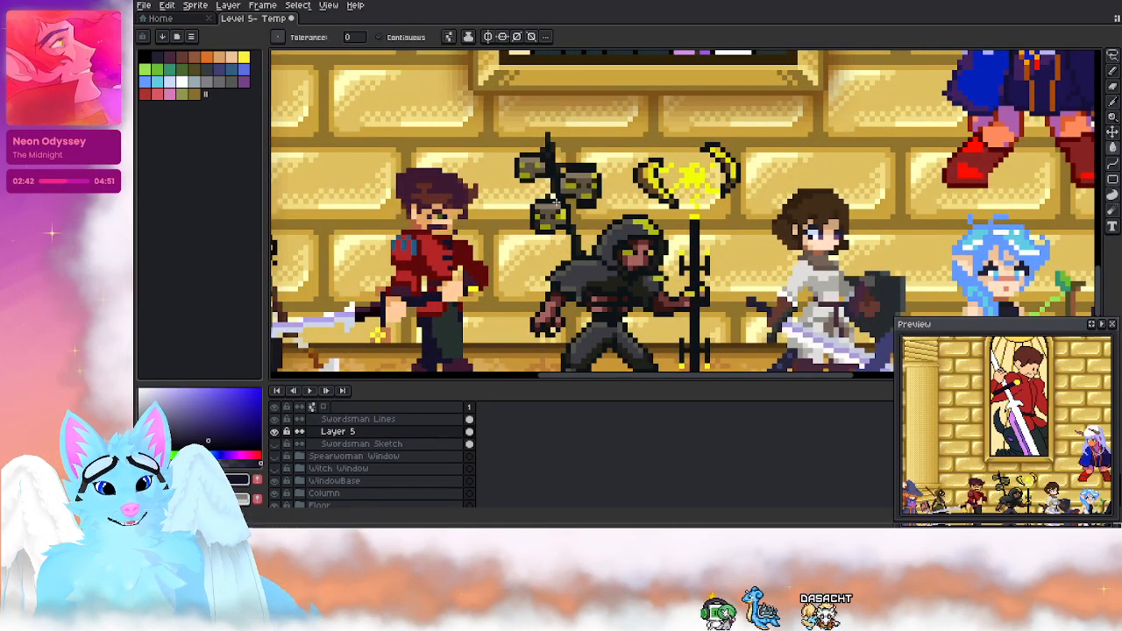
left_click_drag(556, 203, 554, 367)
left_click_drag(599, 135, 558, 431)
left_click_drag(561, 213, 586, 305)
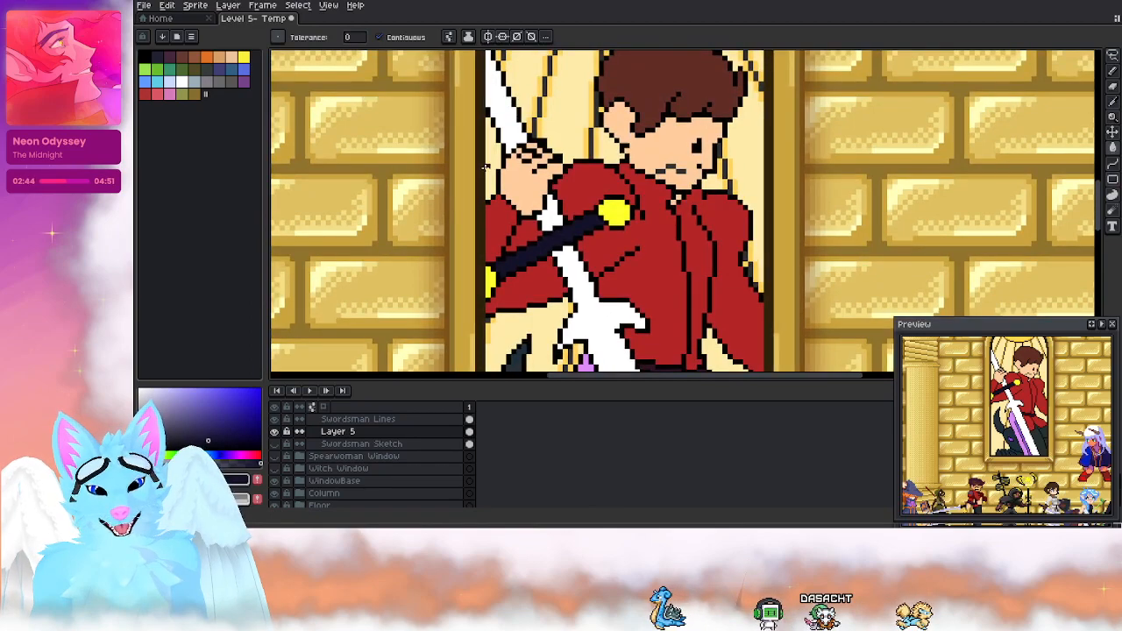
scroll(485, 169, "down", 1)
left_click(501, 132)
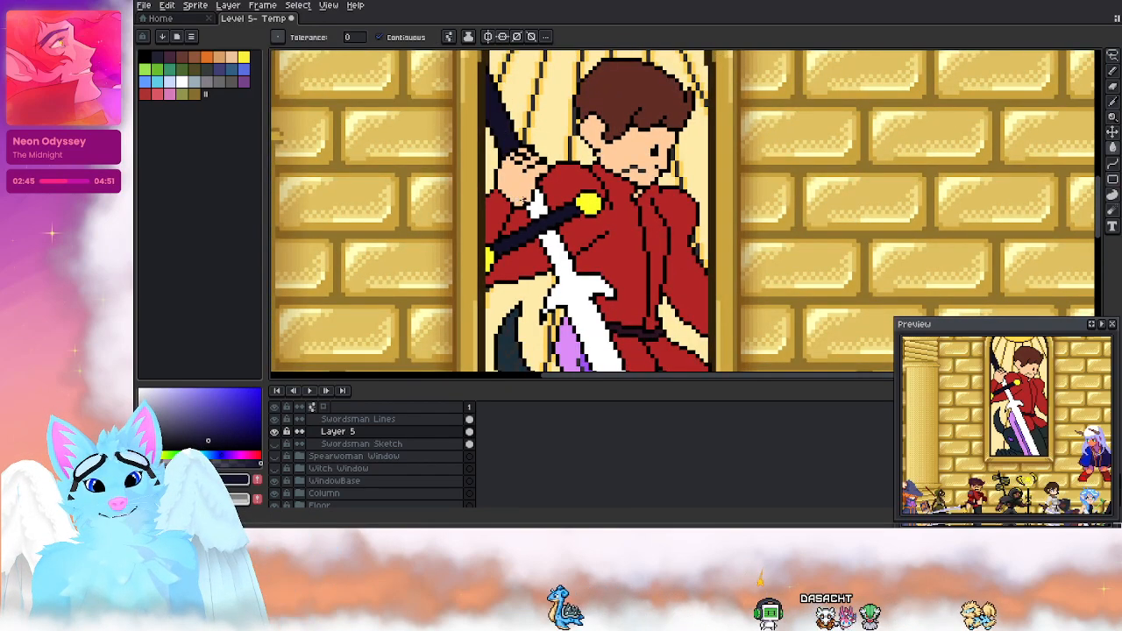
Step: Inspect the red-coated swordsman sprite's sword in the lineup and sample its dark purple
scroll(587, 256, "down", 6)
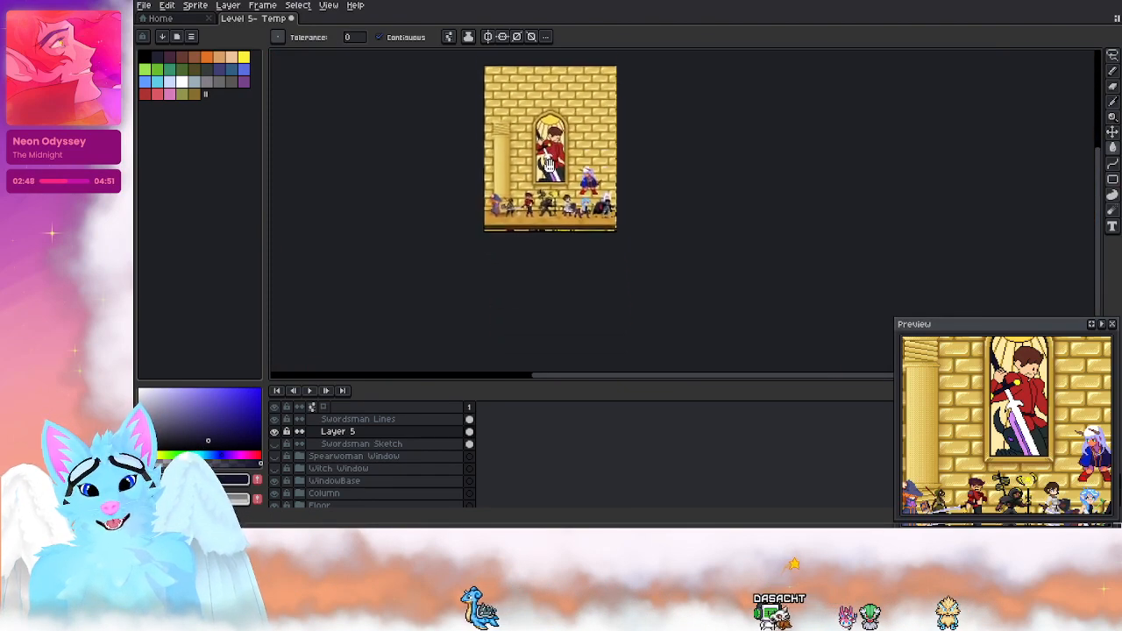
left_click_drag(587, 256, 581, 173)
scroll(594, 224, "up", 3)
left_click_drag(369, 187, 417, 202)
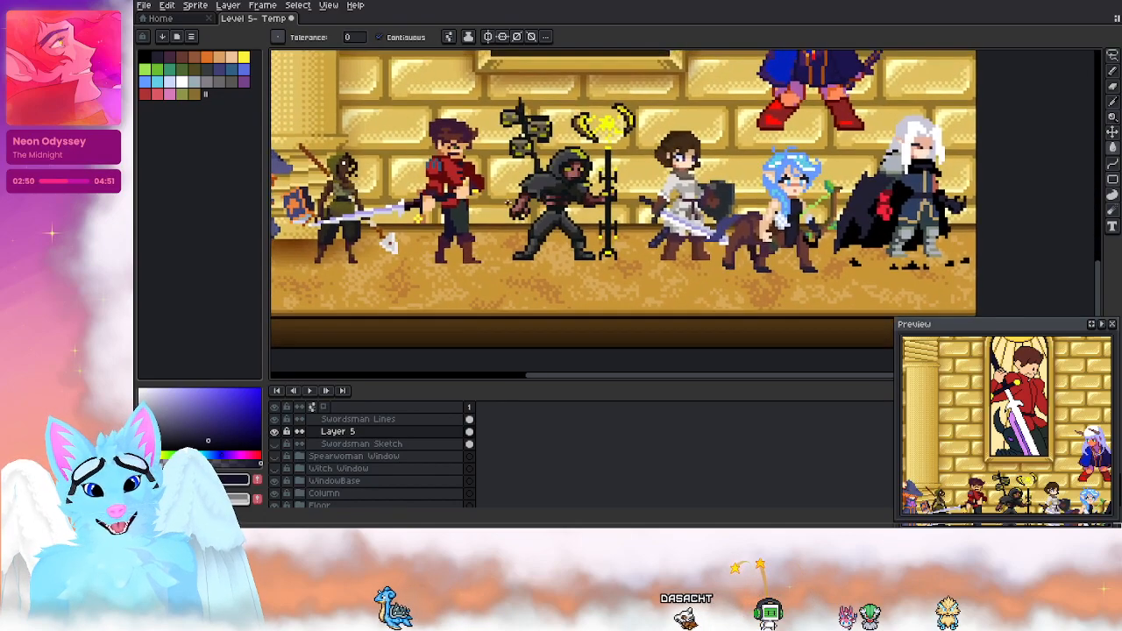
scroll(417, 202, "up", 3)
scroll(414, 203, "up", 1)
key("alt")
scroll(394, 195, "down", 3)
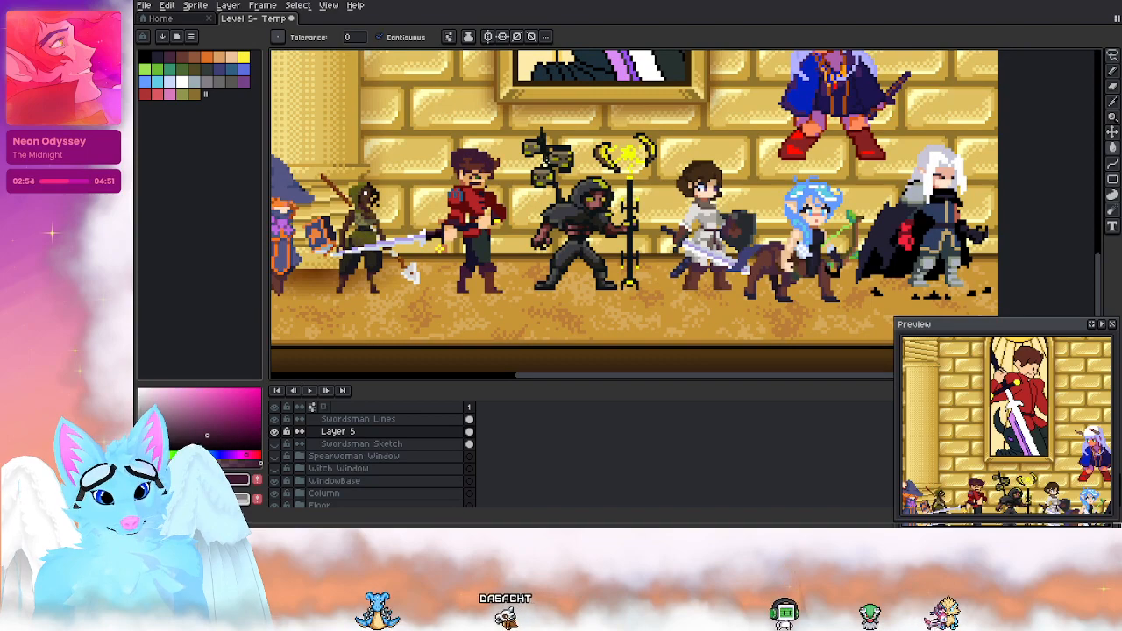
left_click_drag(393, 195, 399, 244)
Step: Draw a dark purple edge just above the blade's hooks and fill the sword segment up to the crossguard with it
left_click(1112, 74)
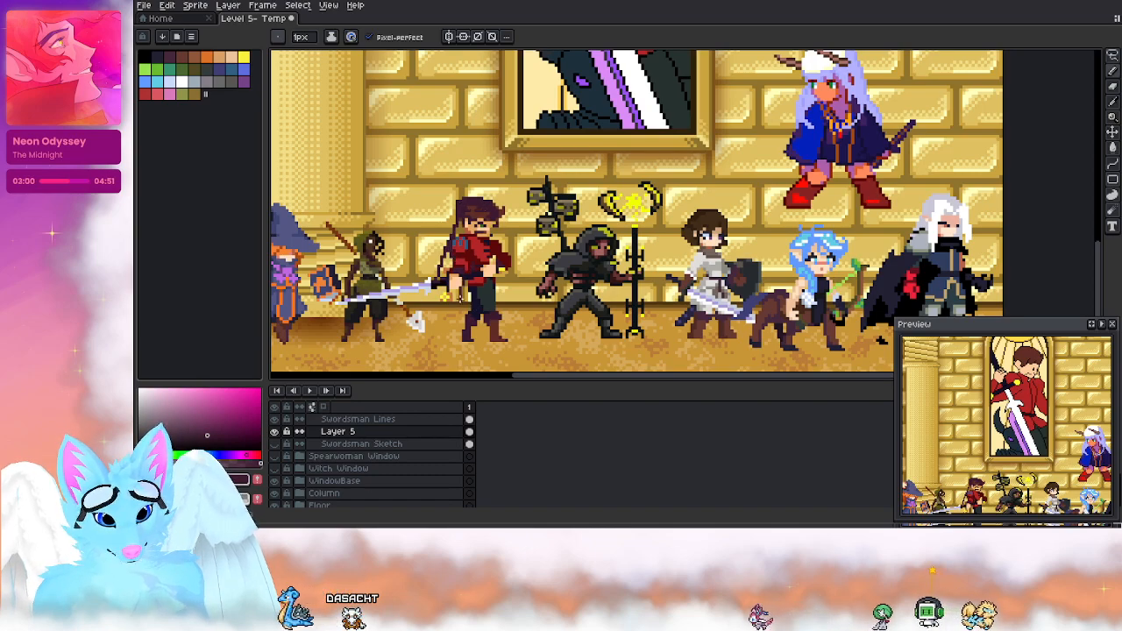
key("ctrl+z")
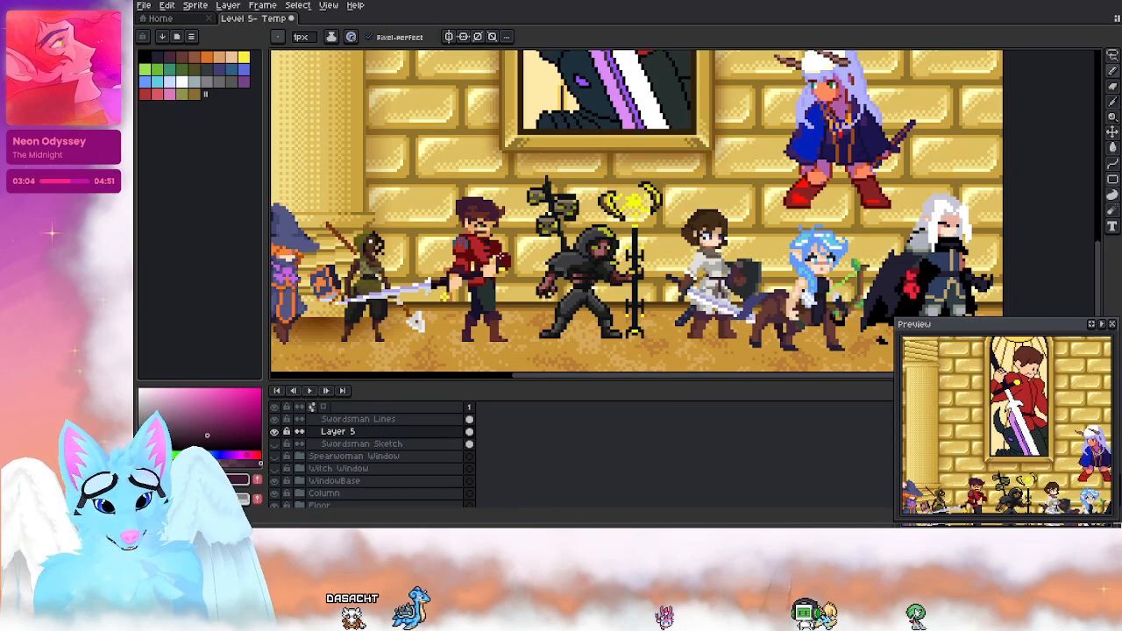
scroll(514, 255, "up", 1)
left_click_drag(550, 171, 514, 300)
left_click_drag(564, 123, 564, 326)
left_click_drag(608, 135, 562, 283)
scroll(526, 210, "up", 1)
scroll(496, 173, "up", 1)
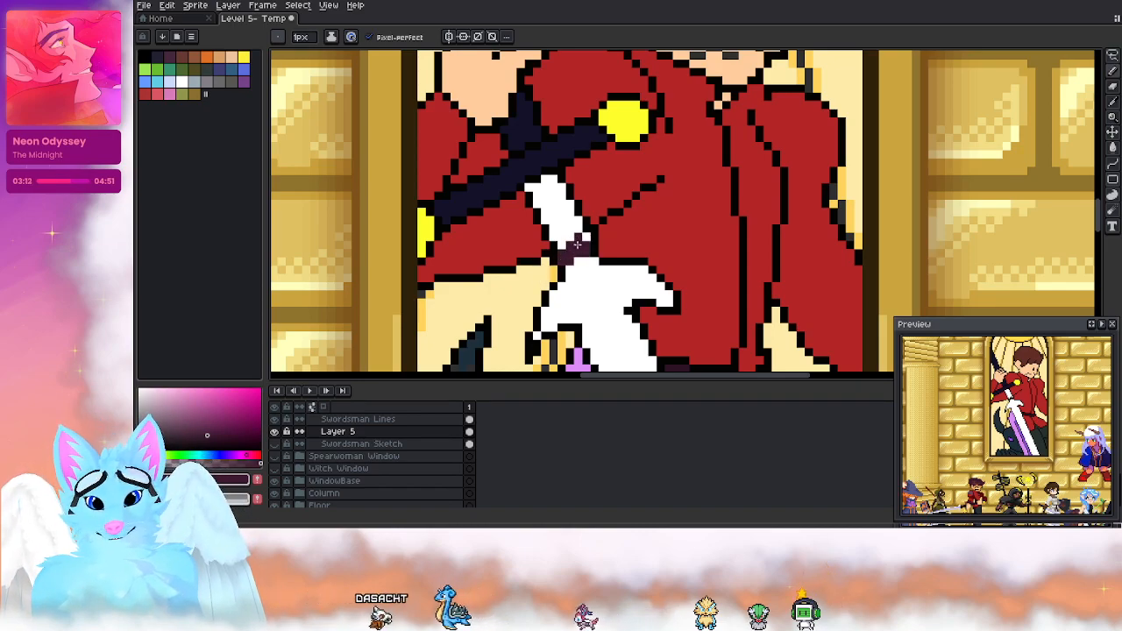
left_click(1114, 149)
left_click(552, 206)
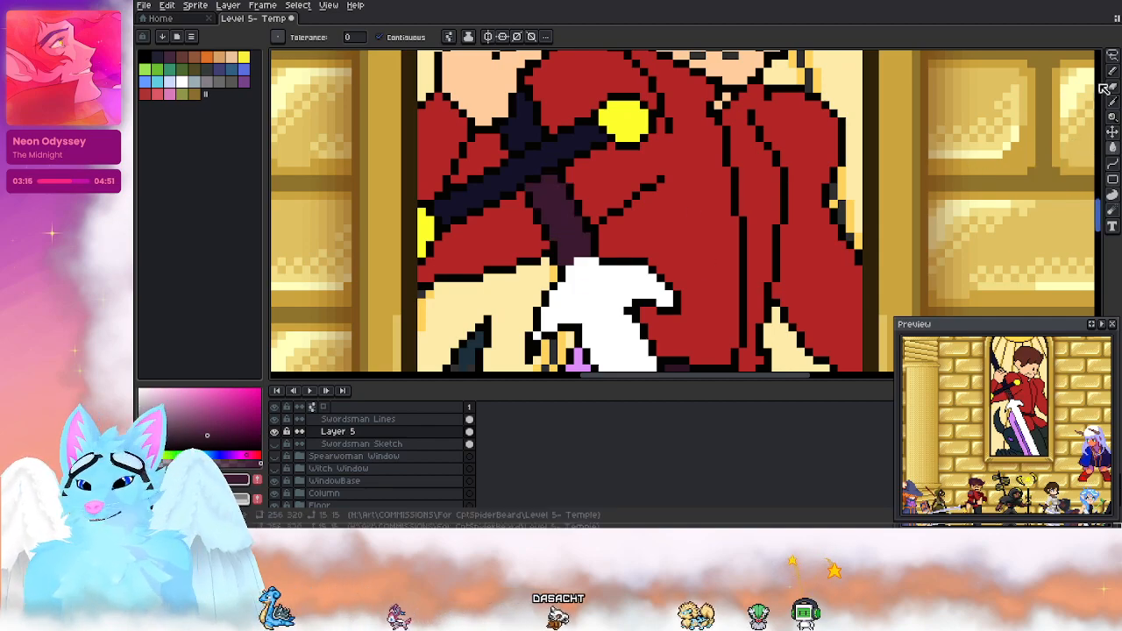
Step: Paint dark gray boundary pixels where the purple sword segment meets the white blade, touching up the edge with the sampled purple
key("b")
mouse_move(622, 257)
left_mouse_down()
mouse_move(603, 253)
mouse_move(591, 194)
left_mouse_up()
left_click_drag(646, 283, 612, 165)
left_click(540, 261, "alt")
left_click_drag(519, 155, 527, 297)
left_click(402, 419)
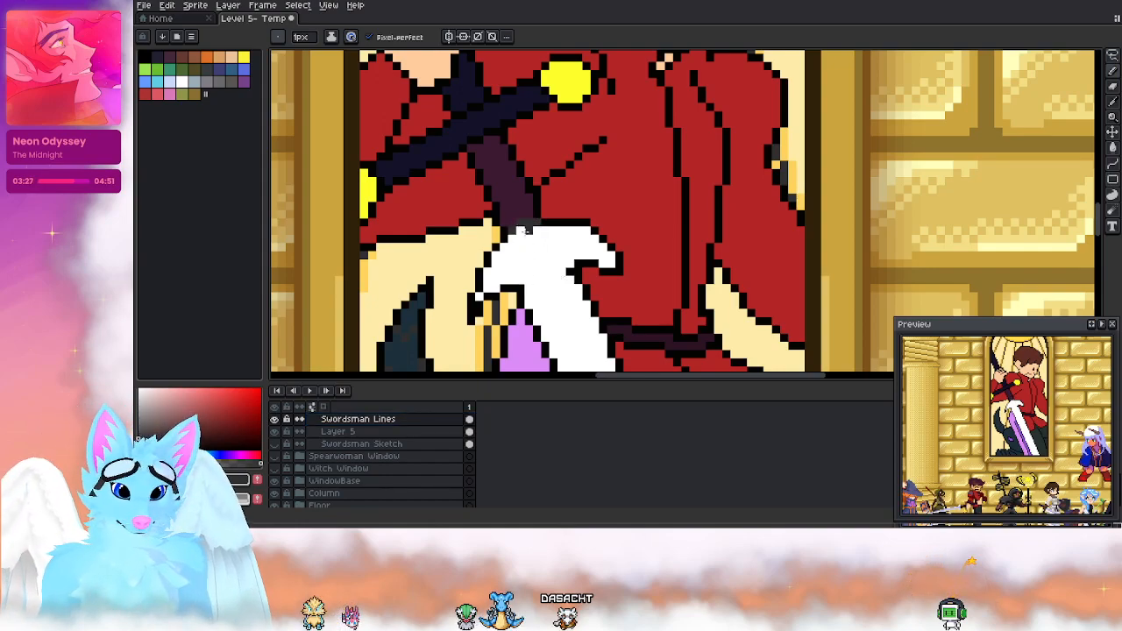
key("e")
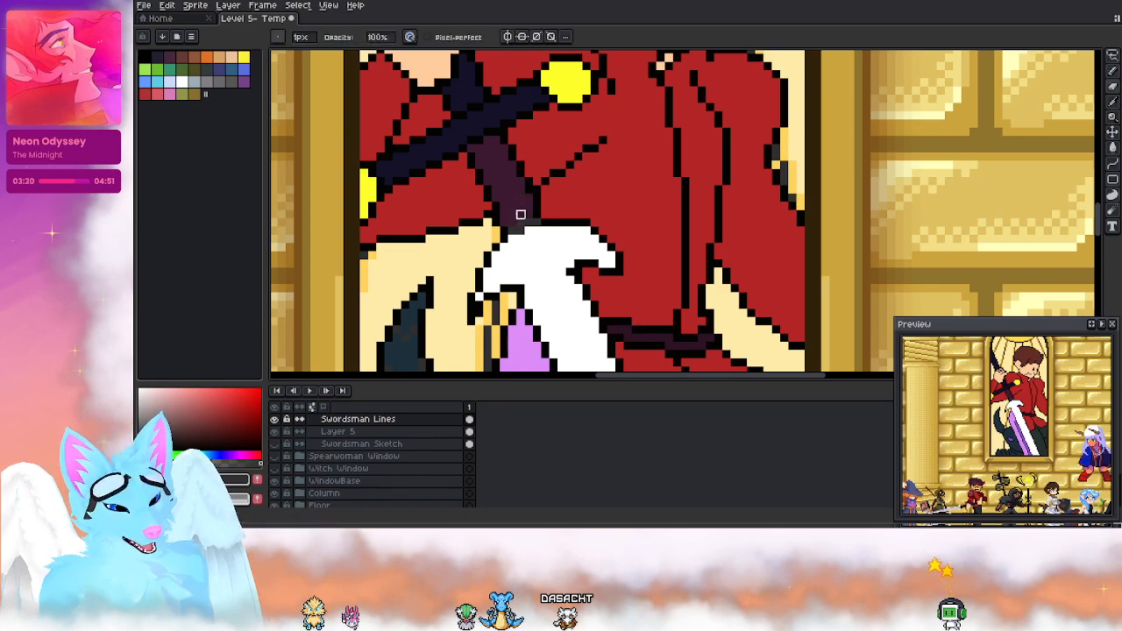
key("b")
left_click(386, 433)
left_click(511, 192, "alt")
left_click(520, 222)
left_click(533, 223, "alt")
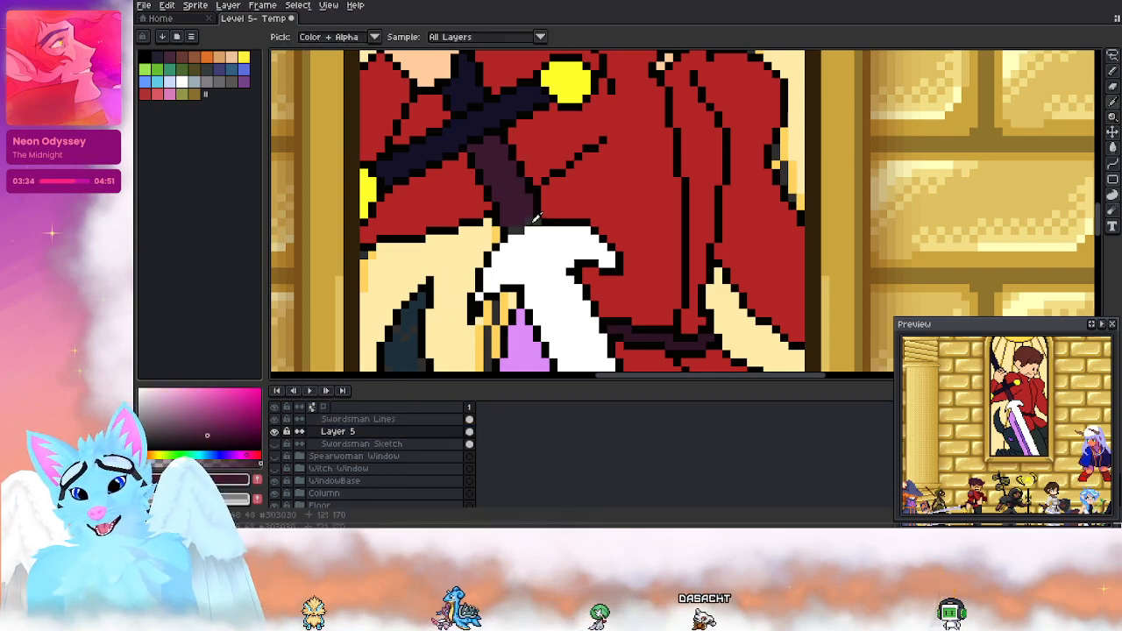
left_click_drag(534, 270, 533, 270)
Step: Erase the stray corner pixel beside the purple segment on Swordsman Lines and fill the gap with dark purple on Layer 5
scroll(533, 270, "down", 4)
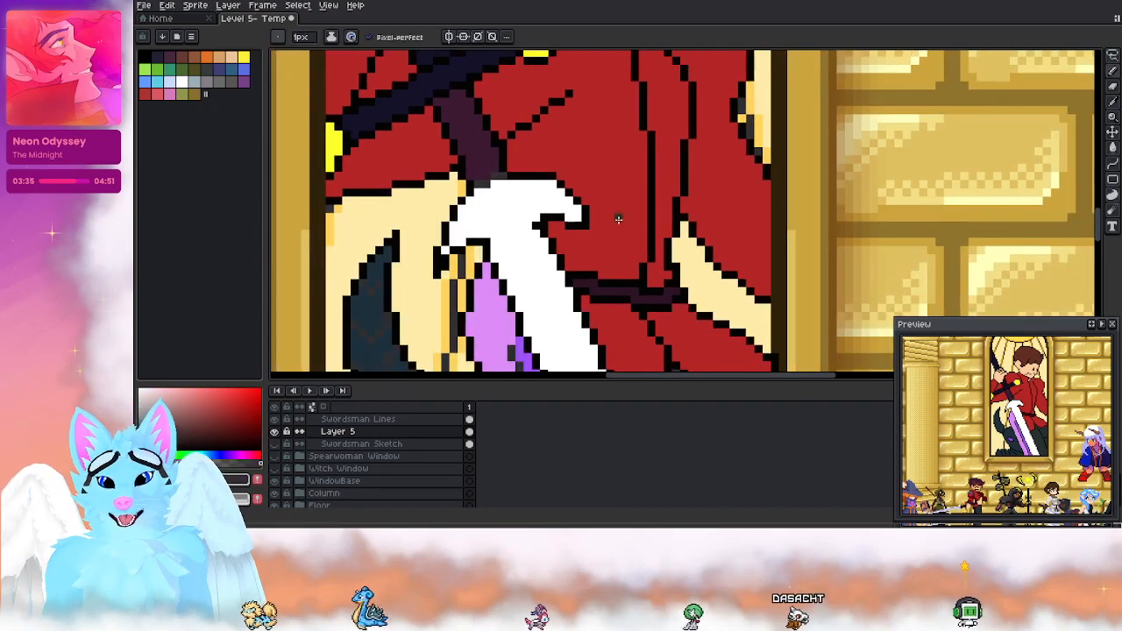
scroll(546, 244, "down", 1)
scroll(546, 244, "up", 5)
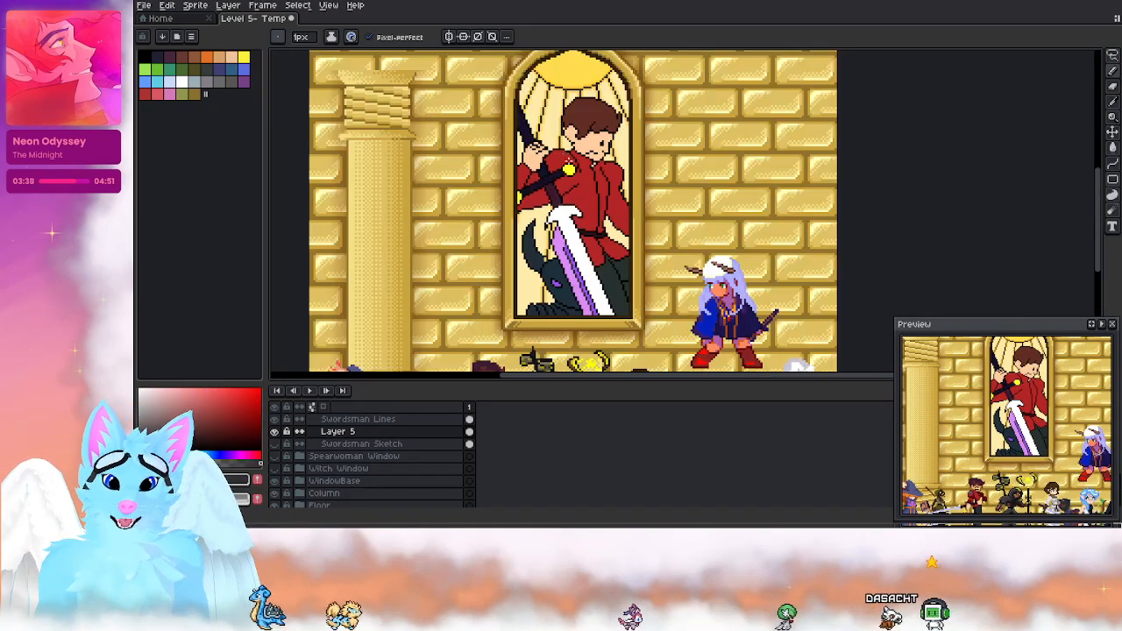
scroll(546, 244, "up", 1)
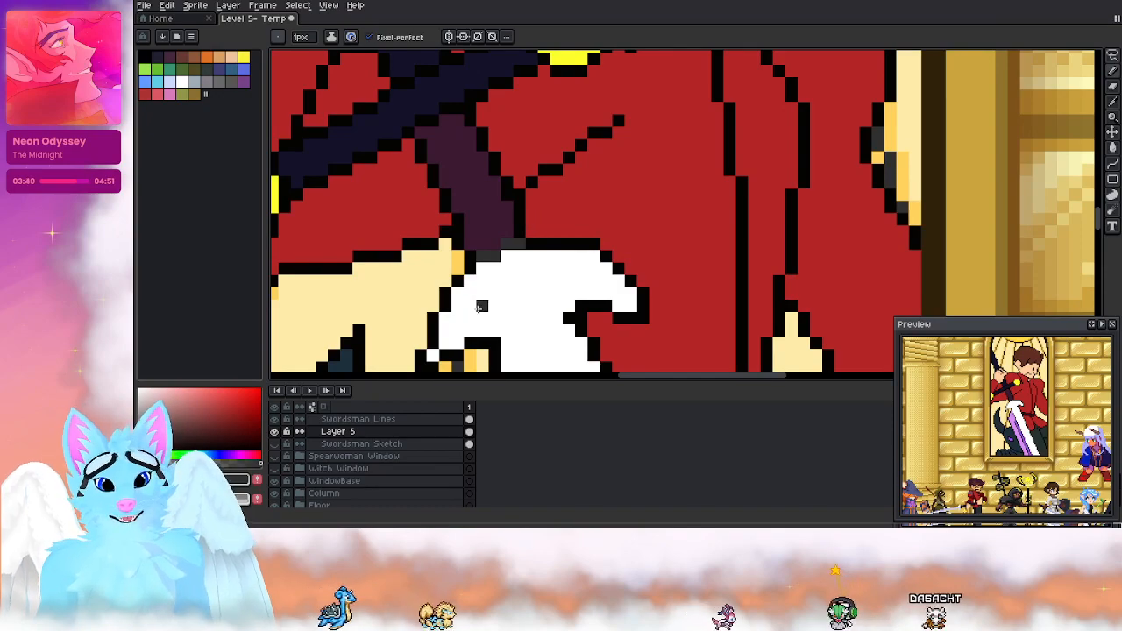
left_click(393, 418)
left_click(521, 241, "alt")
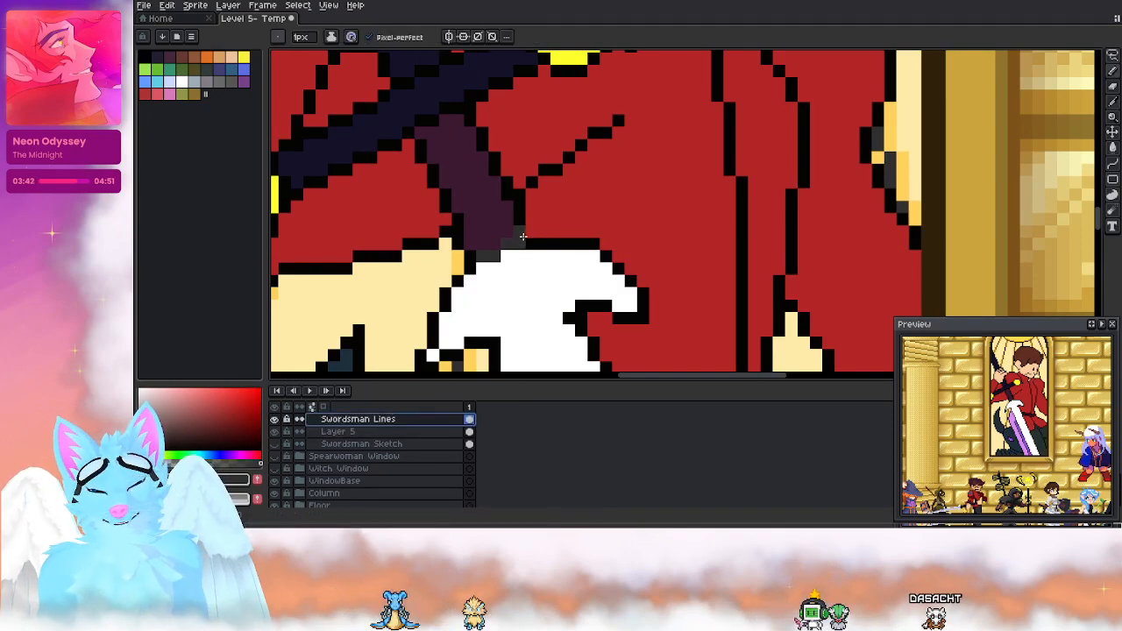
left_click(529, 231, "alt")
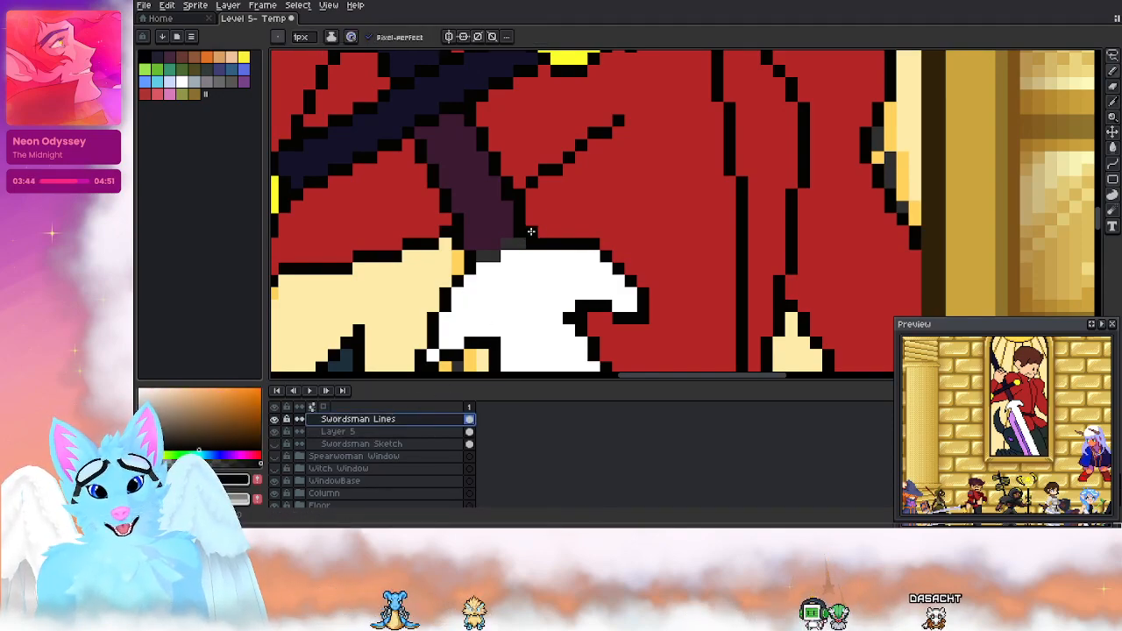
key("e")
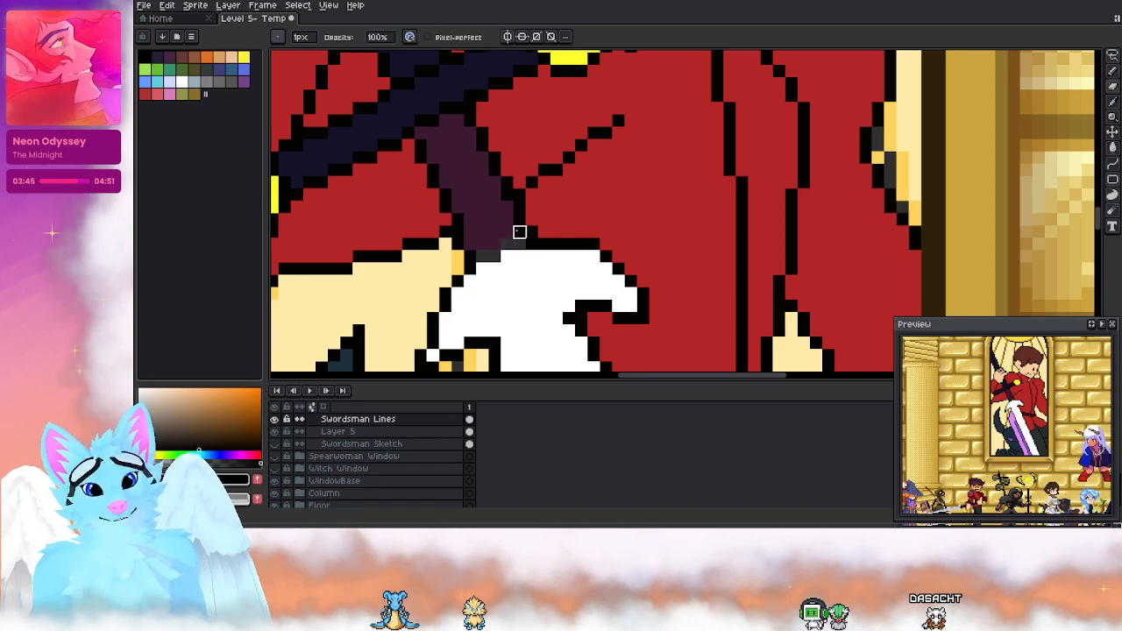
left_click(355, 432)
left_click(511, 214, "alt")
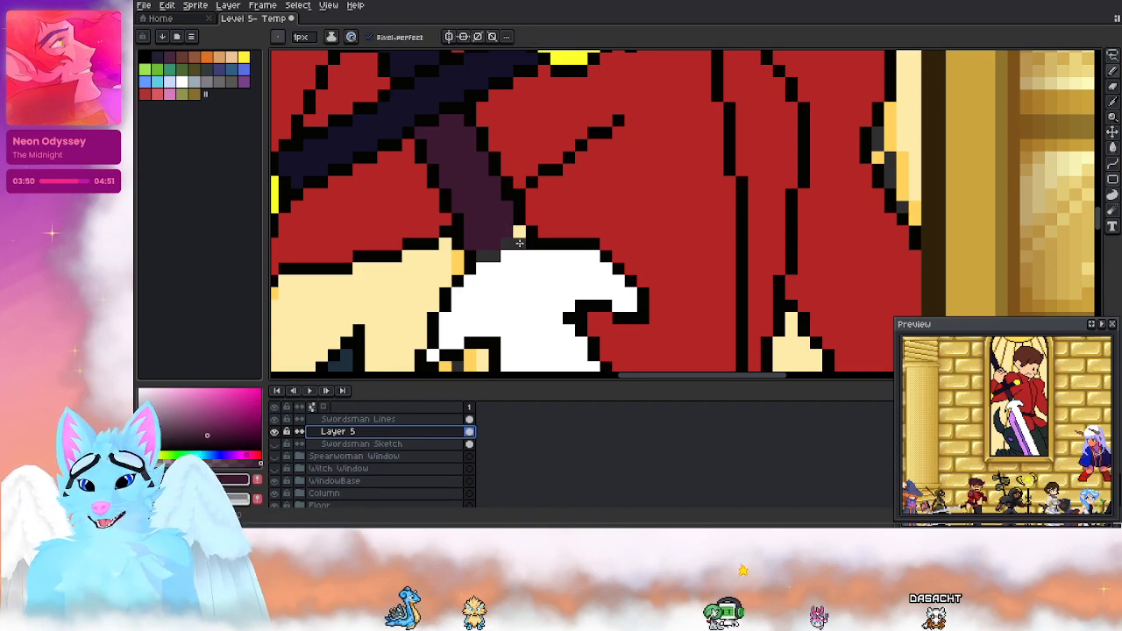
left_click(519, 232)
Step: Sample the dark gray and draw broken vertical detail marks along the purple sword segment below the crossguard
left_click(505, 244, "alt")
left_click(468, 215)
mouse_move(468, 215)
left_mouse_down()
mouse_move(488, 158)
mouse_move(434, 158)
mouse_move(456, 120)
left_mouse_up()
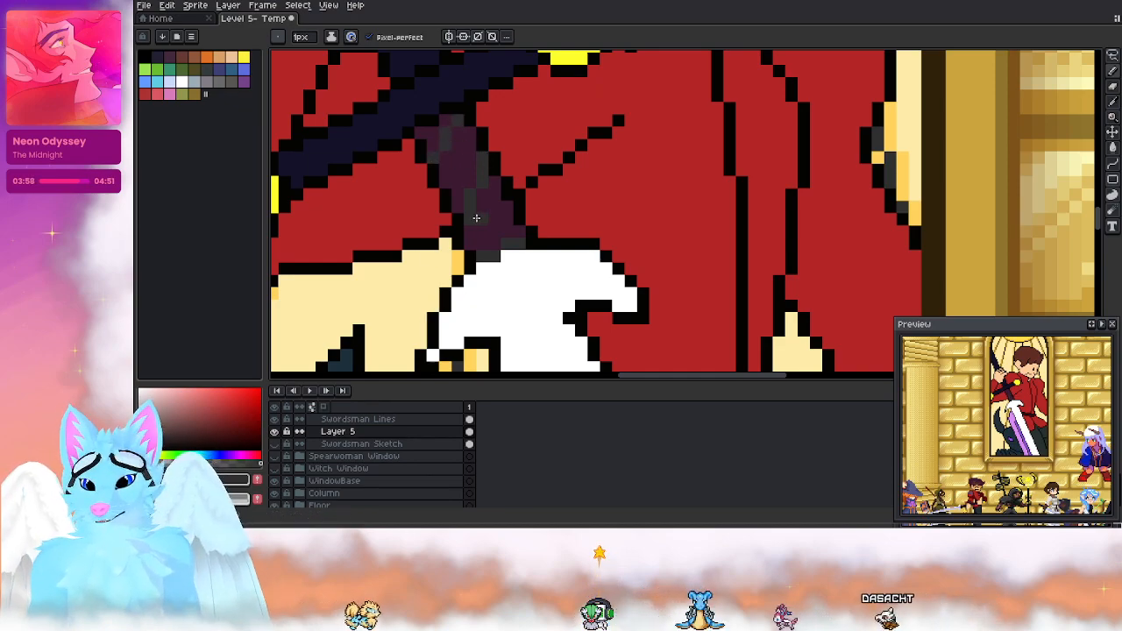
Step: Examine the colored sword in the window from its grip to the hooked blade base and tip
scroll(490, 191, "down", 3)
scroll(490, 191, "down", 3)
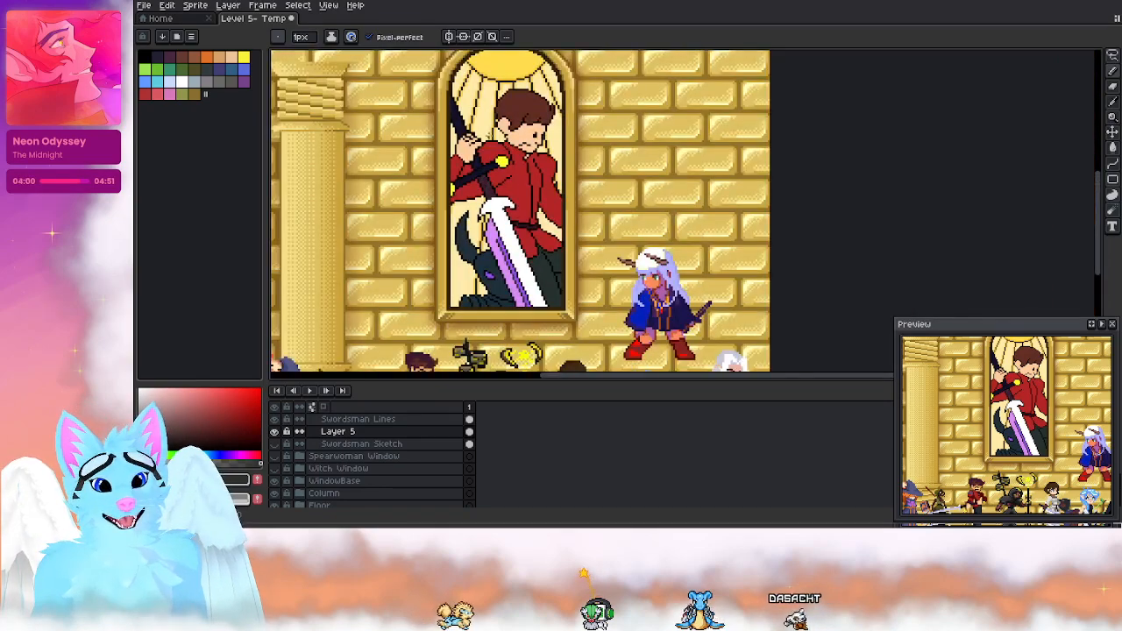
scroll(479, 178, "up", 3)
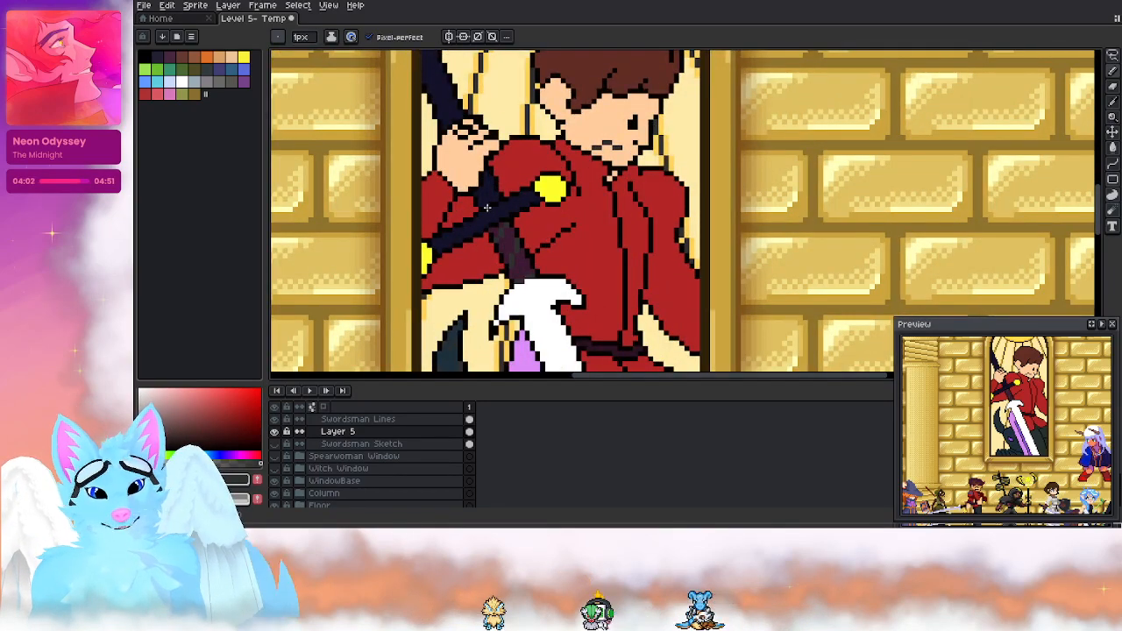
scroll(577, 230, "down", 5)
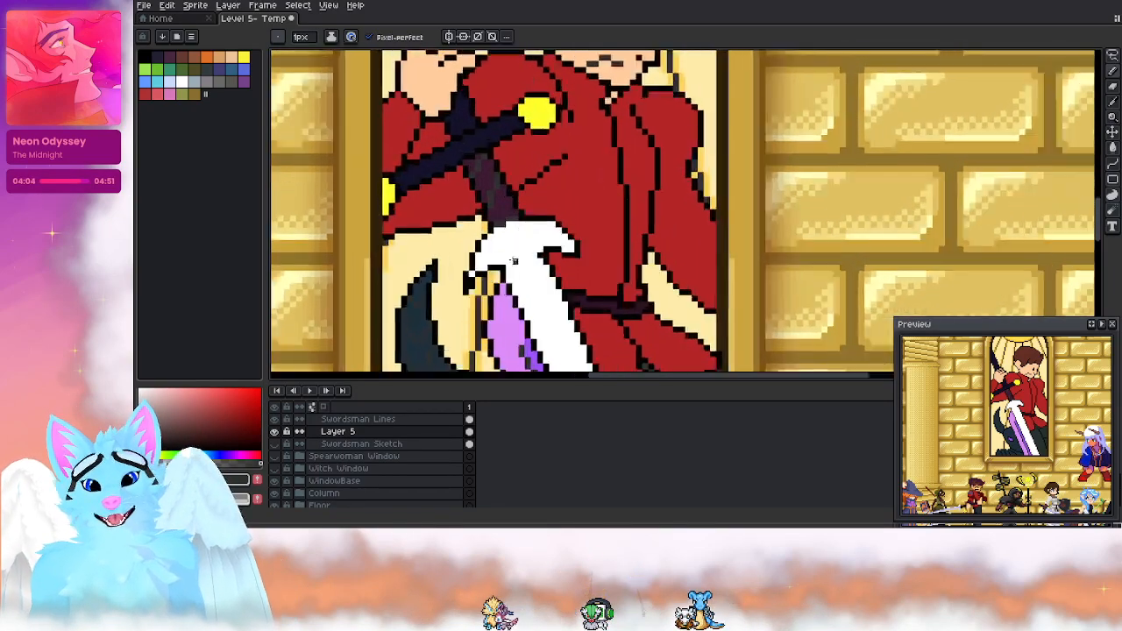
scroll(465, 252, "down", 3)
scroll(465, 253, "up", 2)
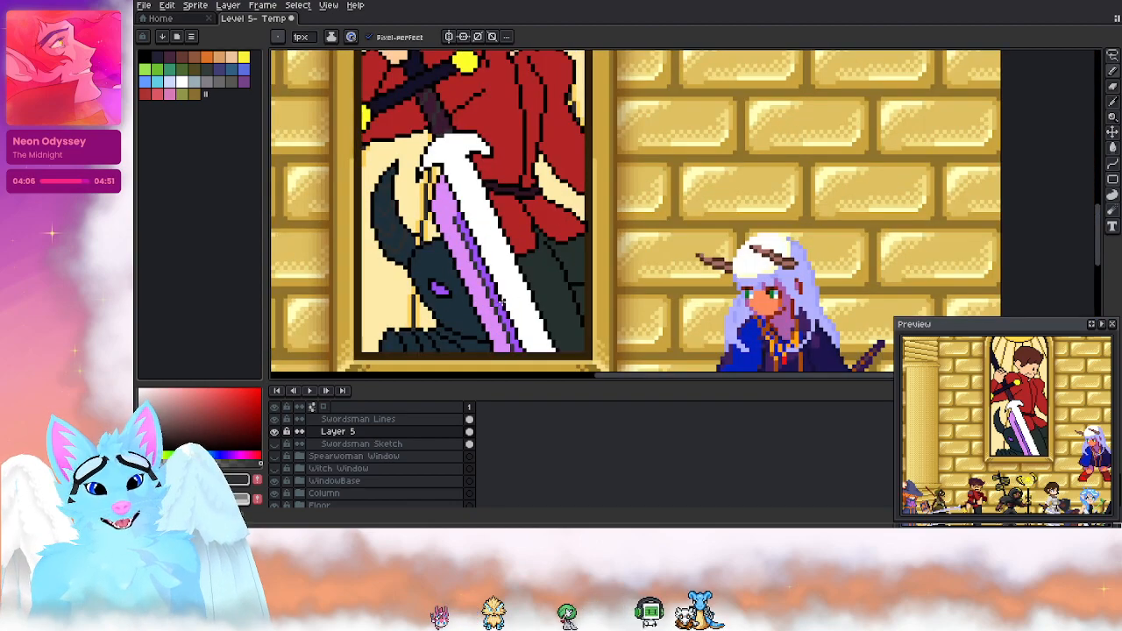
scroll(457, 165, "up", 3)
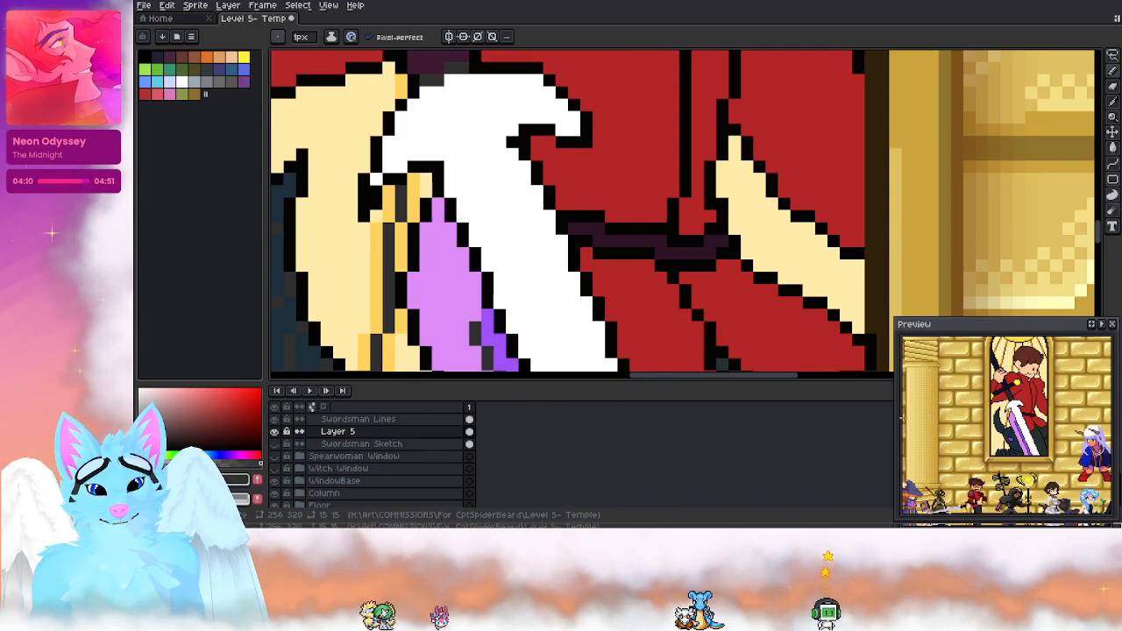
Step: Examine the lower part of the swordsman window, the characters standing below it and the hooked base of the white blade
scroll(507, 288, "down", 1)
scroll(507, 287, "down", 1)
left_click_drag(507, 288, 571, 112)
left_click_drag(536, 351, 551, 181)
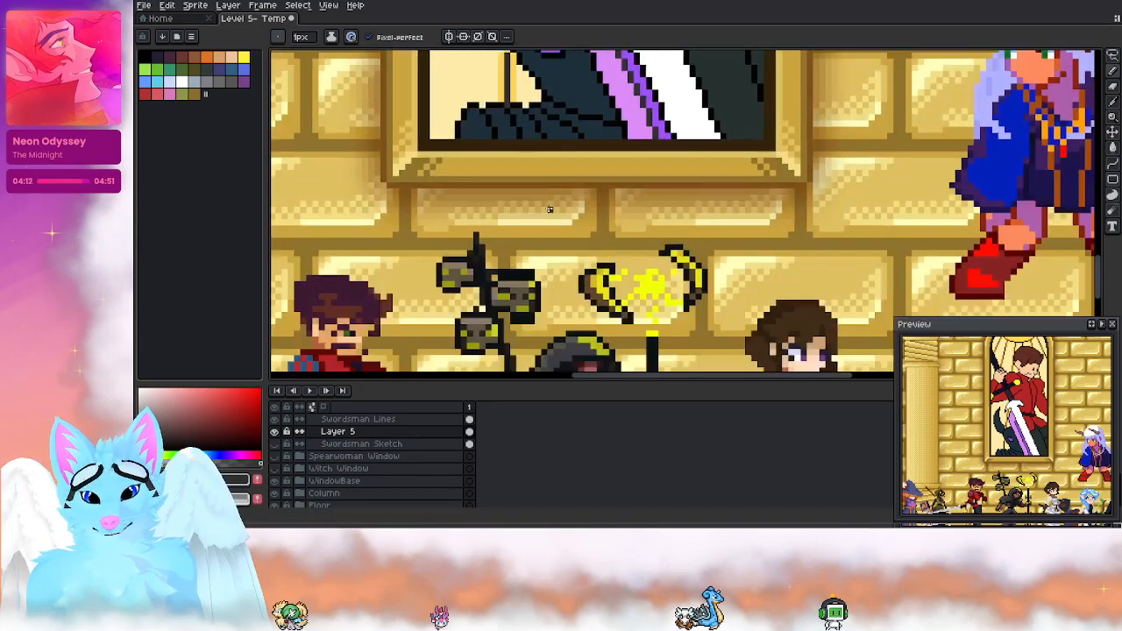
left_click_drag(465, 360, 544, 167)
scroll(467, 215, "down", 1)
scroll(467, 215, "down", 2)
left_click_drag(553, 105, 509, 381)
scroll(522, 194, "up", 4)
scroll(522, 194, "up", 1)
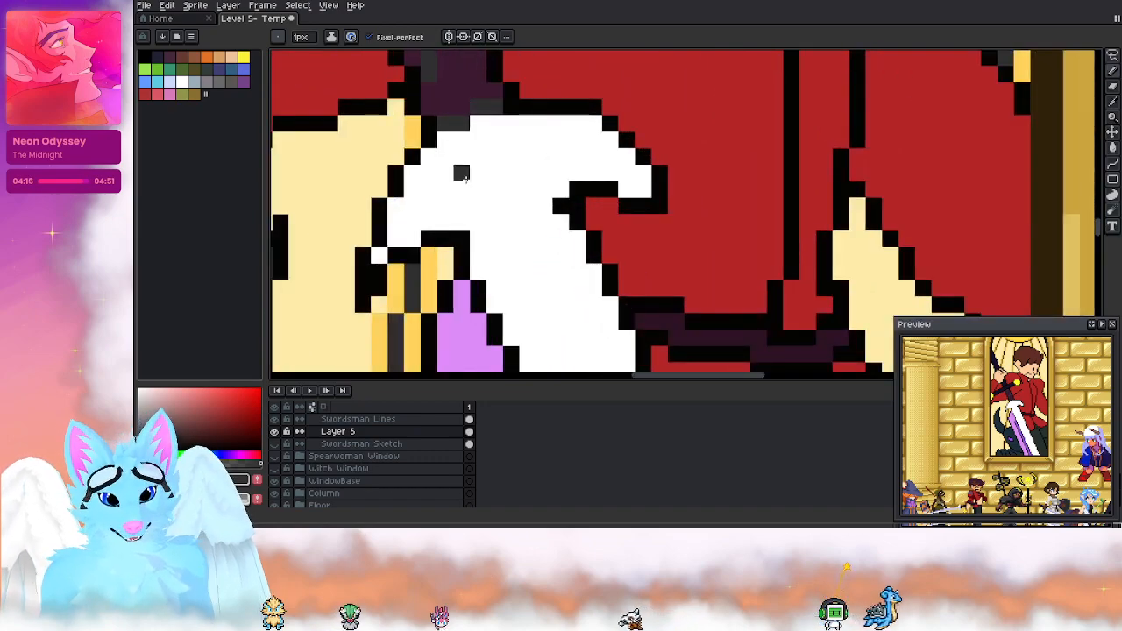
left_click_drag(474, 207, 560, 195)
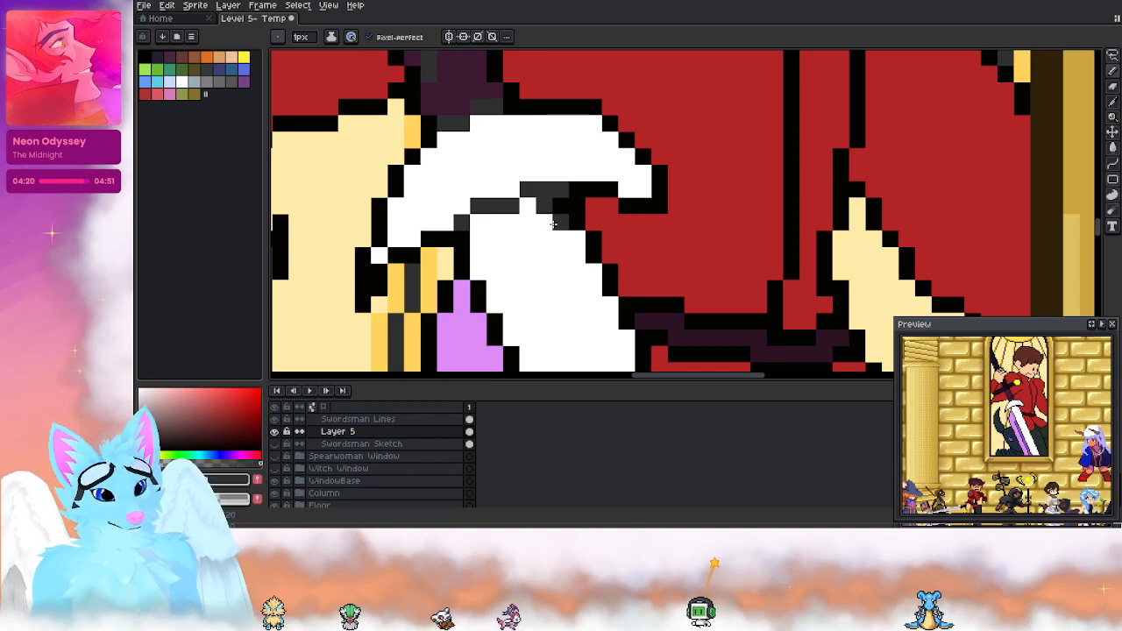
left_click(479, 220, "alt")
mouse_move(462, 222)
left_mouse_down()
mouse_move(509, 189)
mouse_move(524, 192)
mouse_move(523, 213)
mouse_move(555, 186)
left_mouse_up()
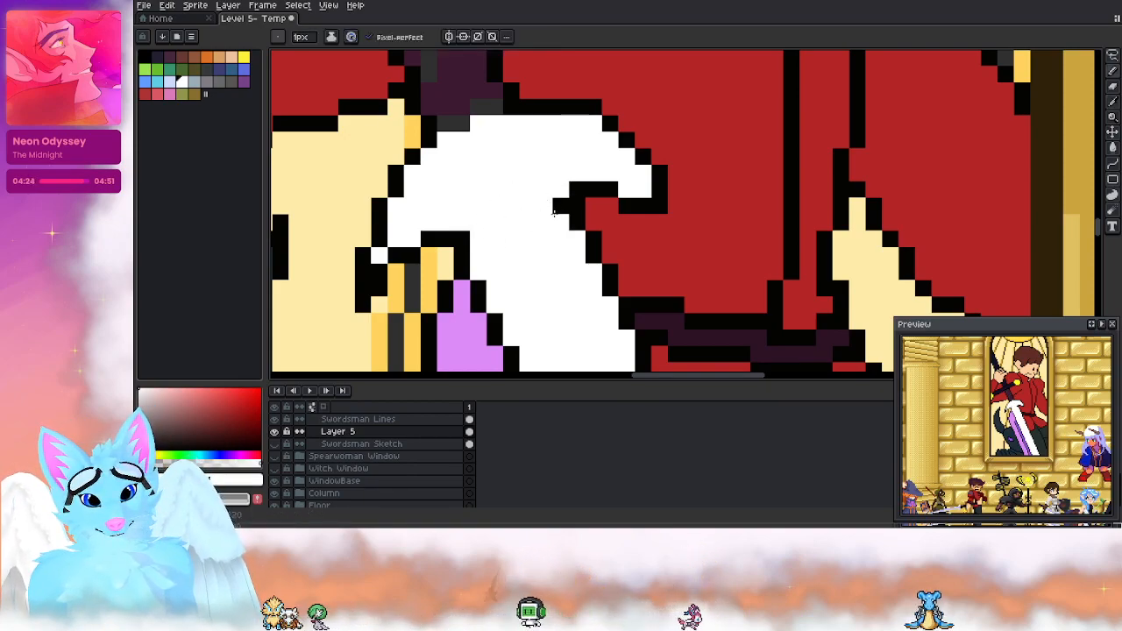
Step: On Swordsman Lines, sample the dark gray and draw a stepped detail line across the white blade's base, ending at the hook's inner corner
left_click(360, 419)
left_click(460, 124, "alt")
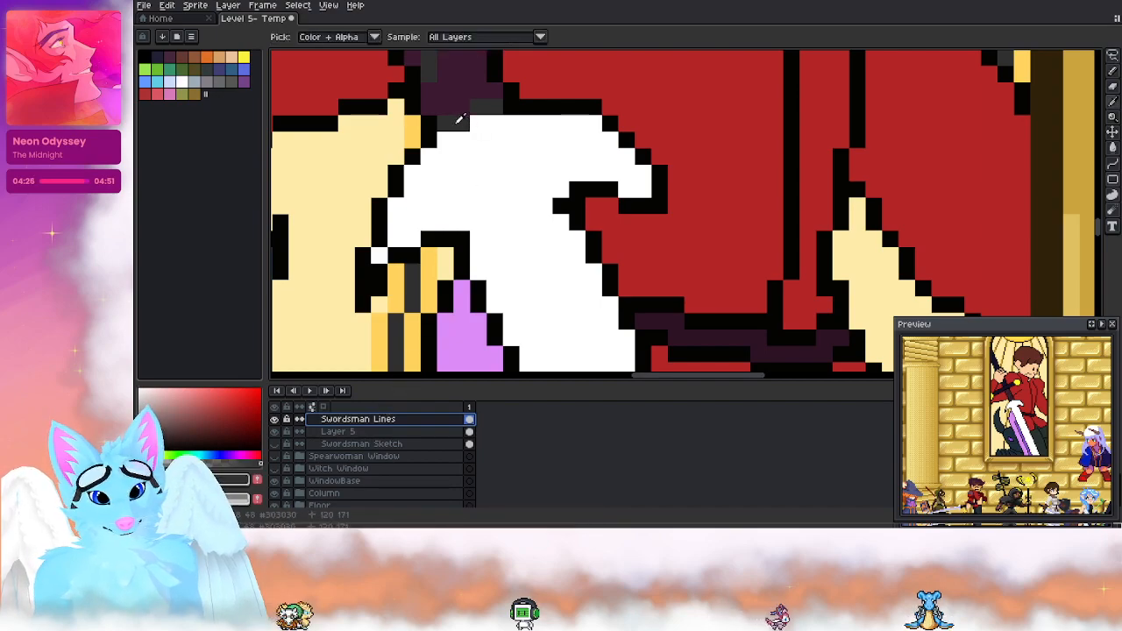
left_click_drag(462, 227, 562, 189)
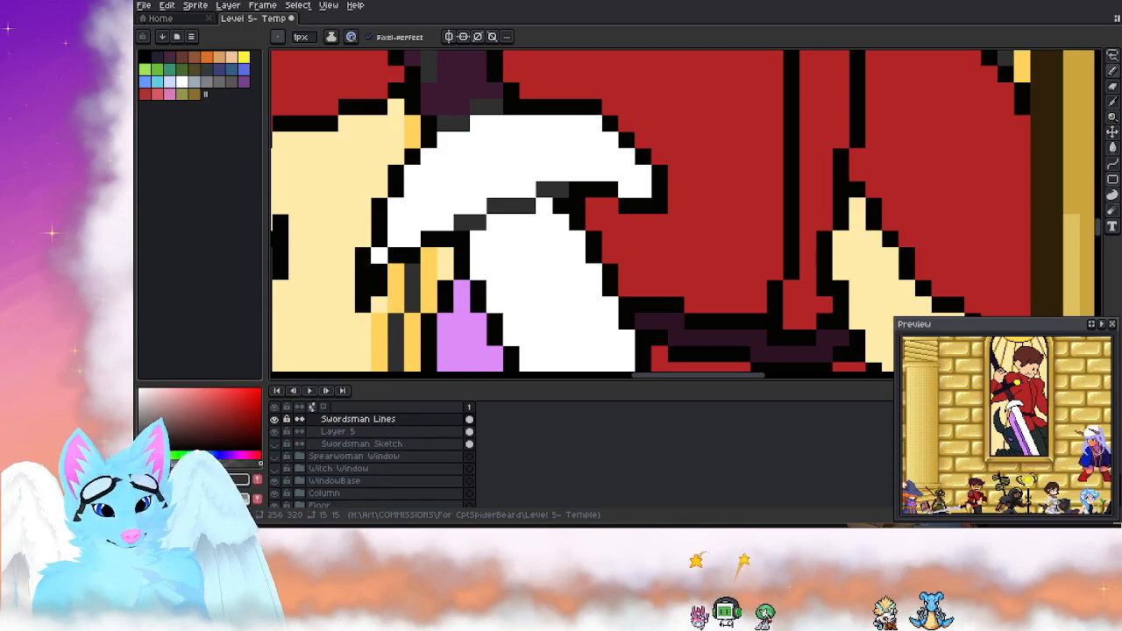
Step: Switch to the browser, play the Neon Odyssey trailer in full screen and pause it during the fight scene
key("alt+Tab")
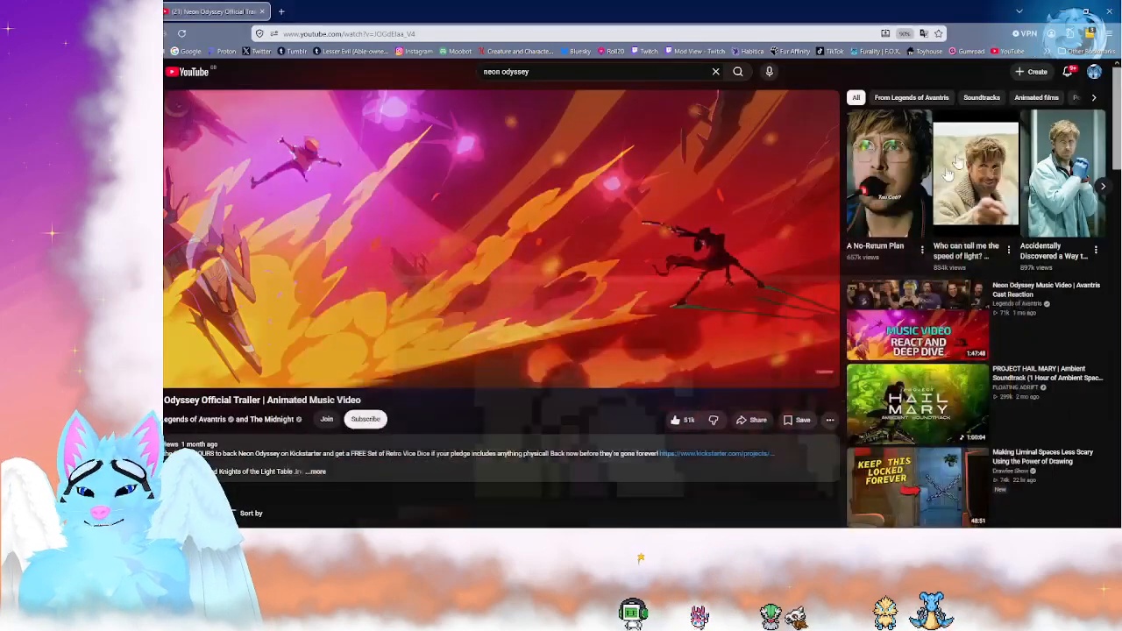
left_click(499, 270)
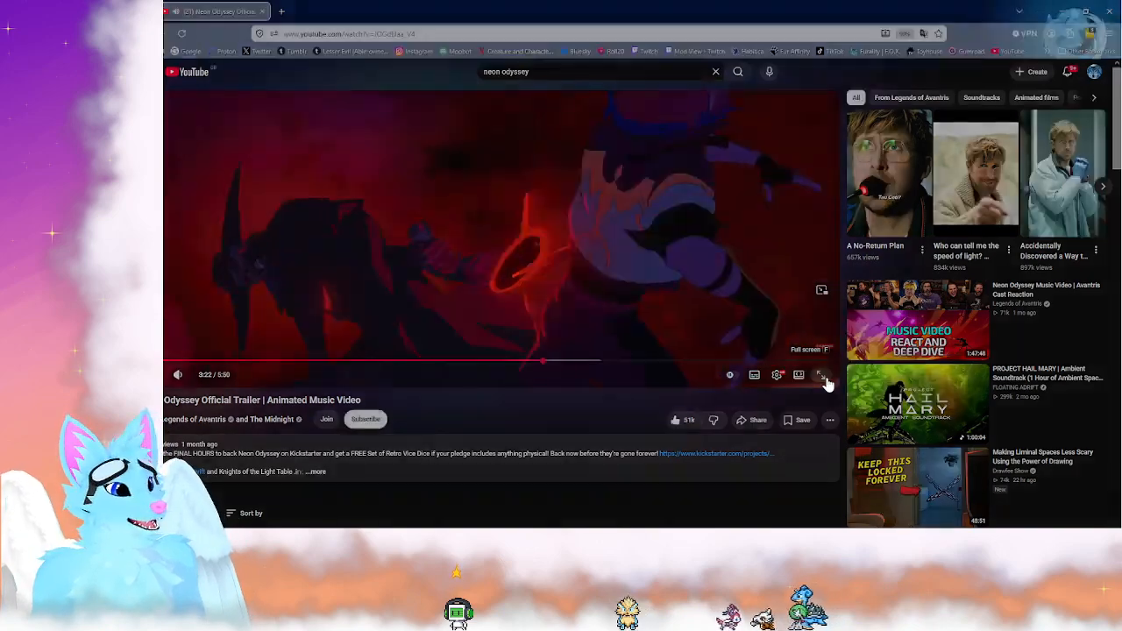
left_click(827, 380)
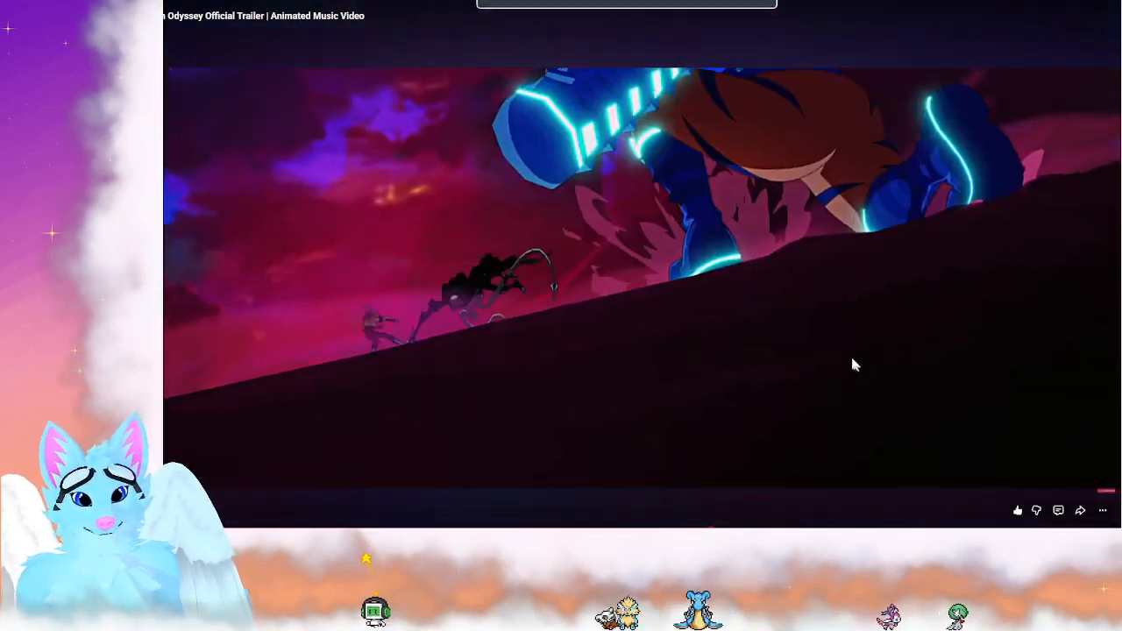
left_click(602, 325)
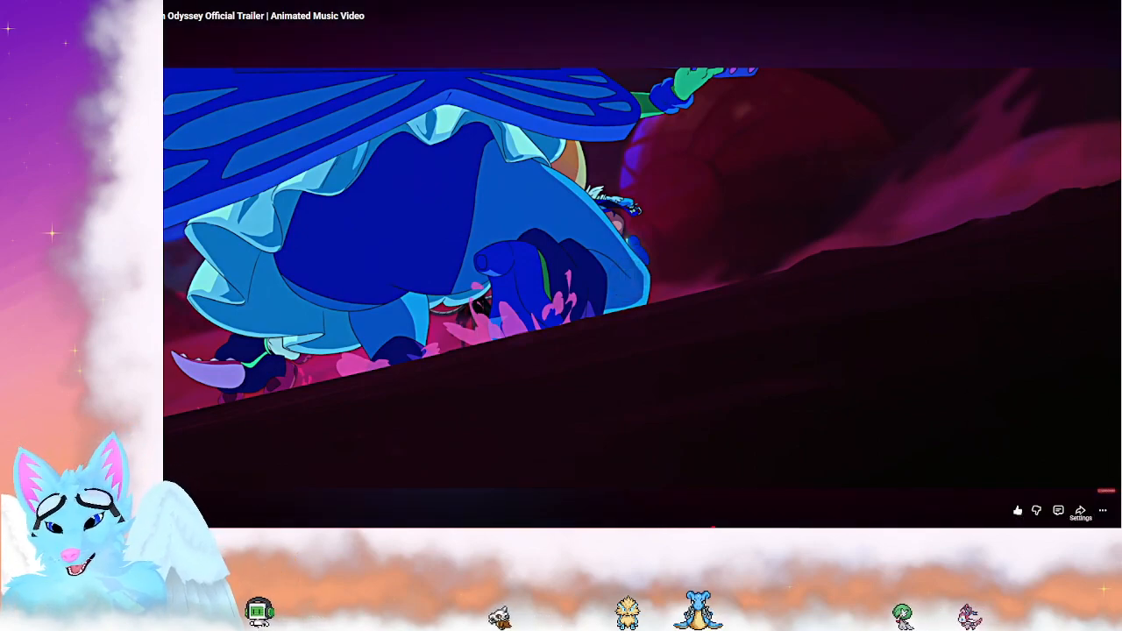
Step: Slow the trailer's playback speed to 0.40x and resume playing the fight scene
left_click(1081, 511)
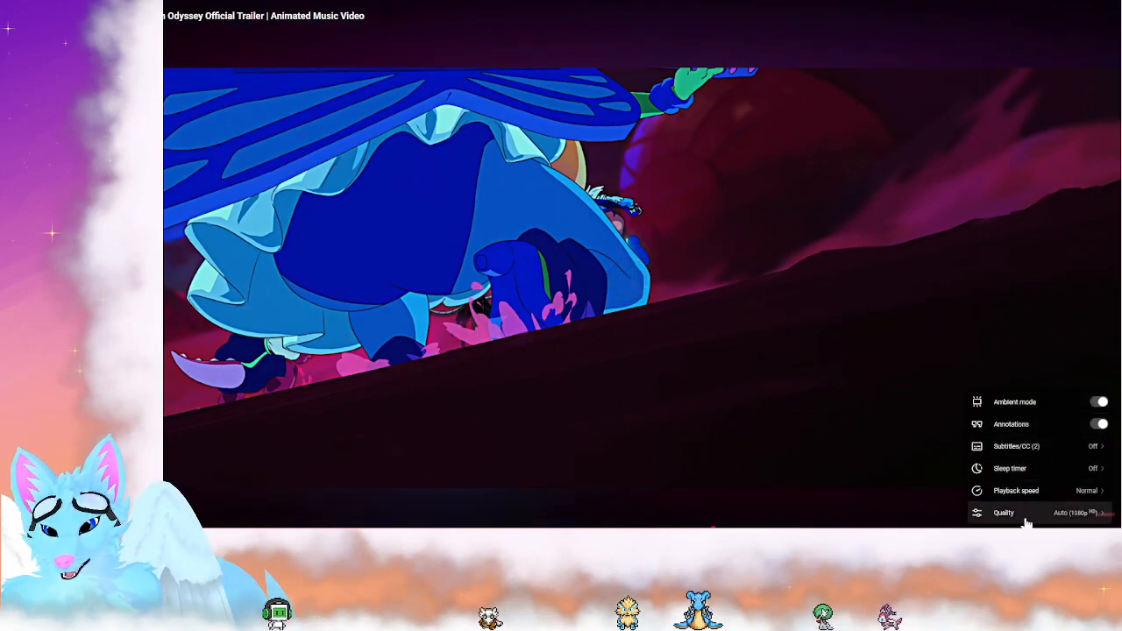
left_click(1030, 493)
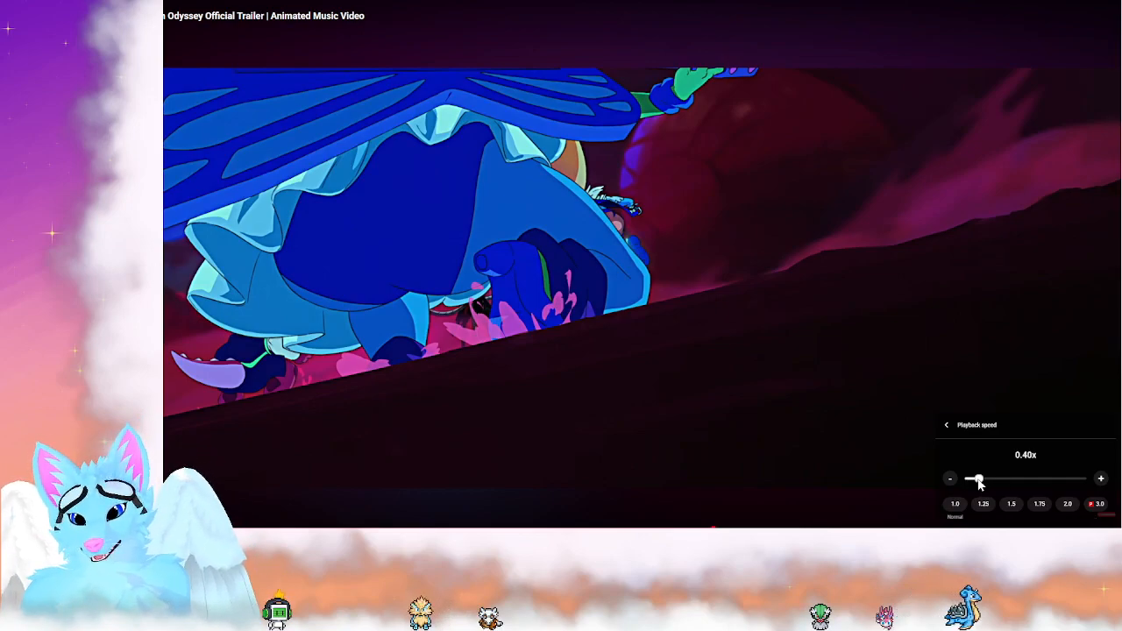
left_click(369, 375)
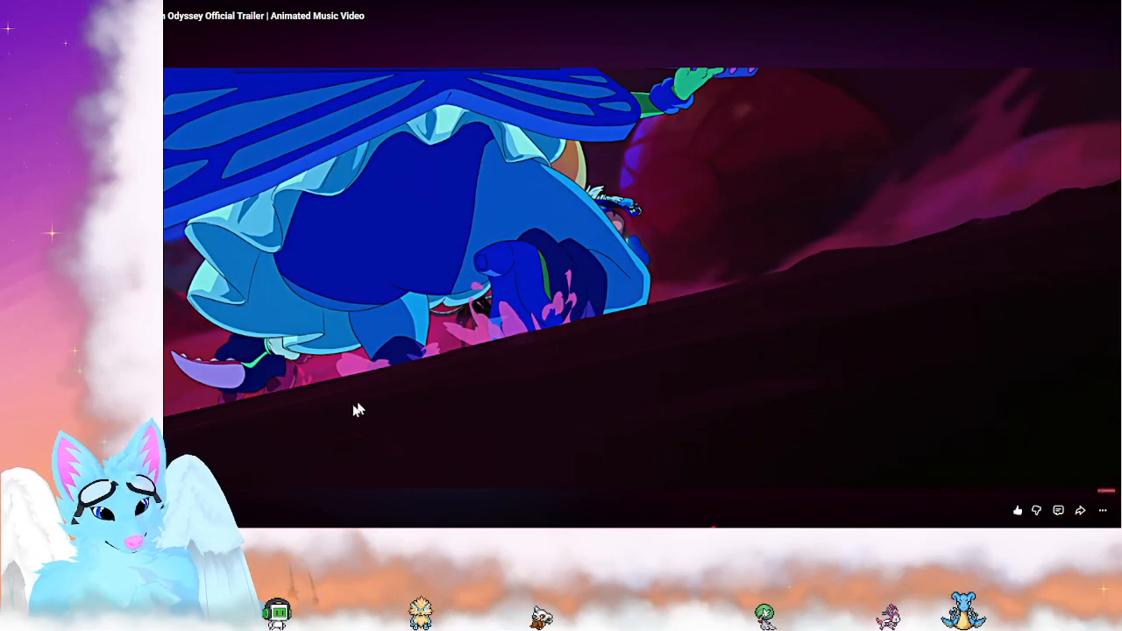
left_click(363, 400)
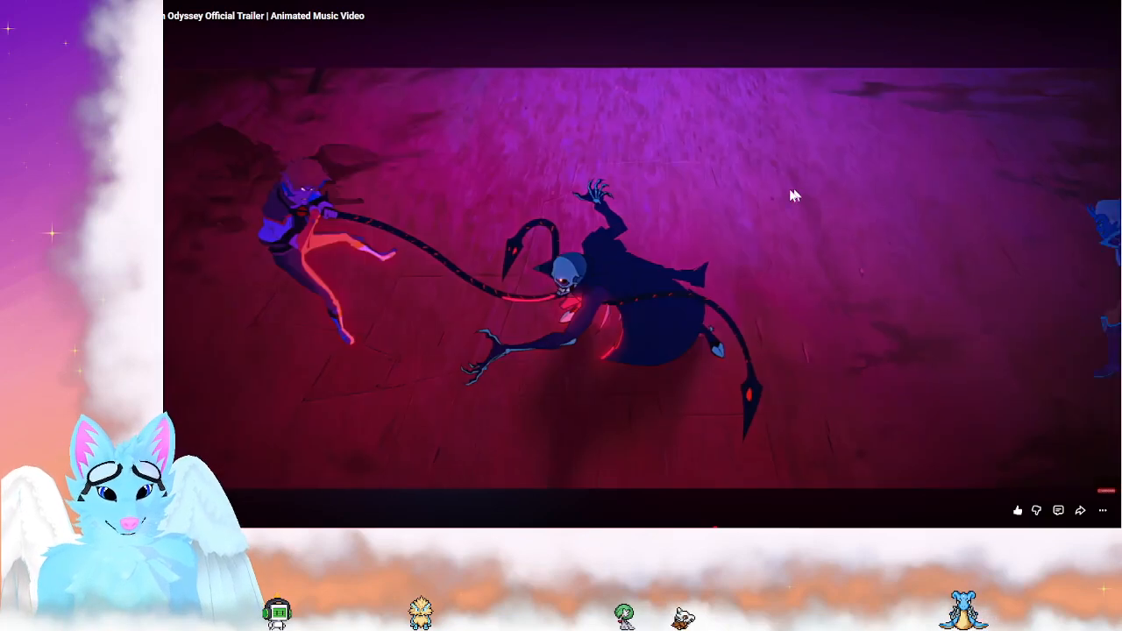
Step: Review the skeletal villain's tentacle fight in slow motion, pausing on key frames and seeking back to replay the shot
left_click(682, 300)
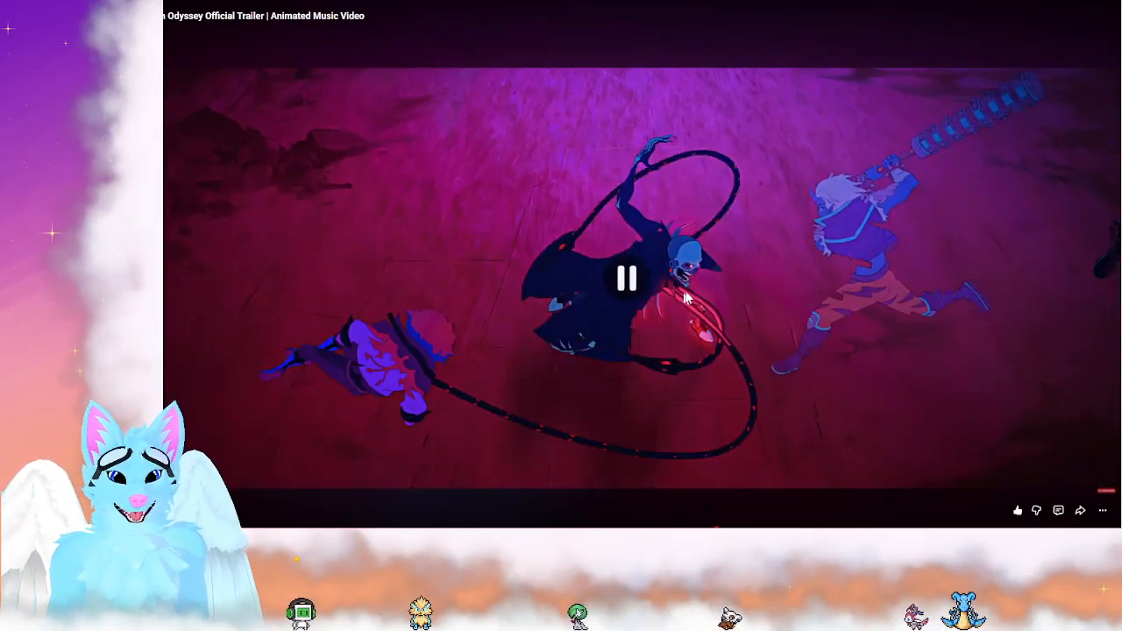
left_click(622, 348)
left_click(621, 348)
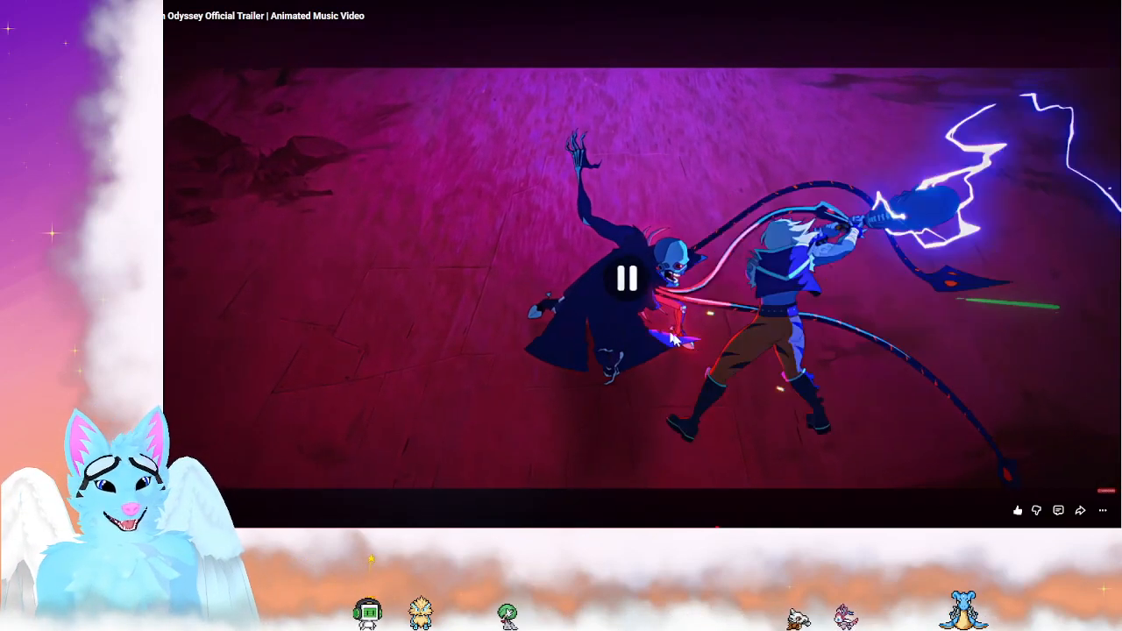
left_click(714, 526)
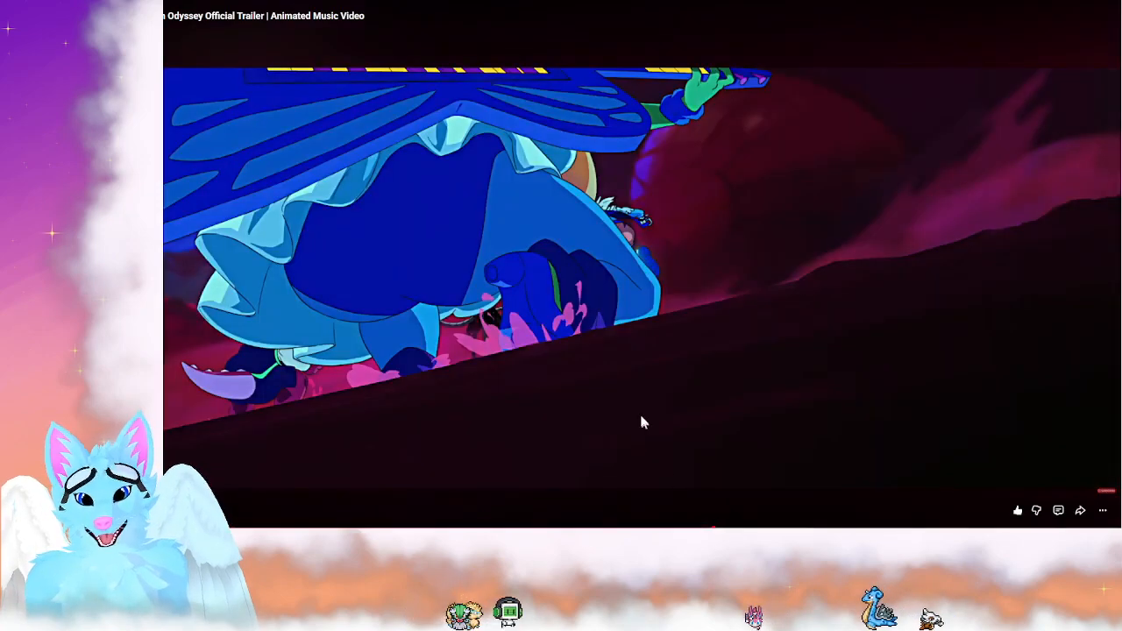
left_click(641, 423)
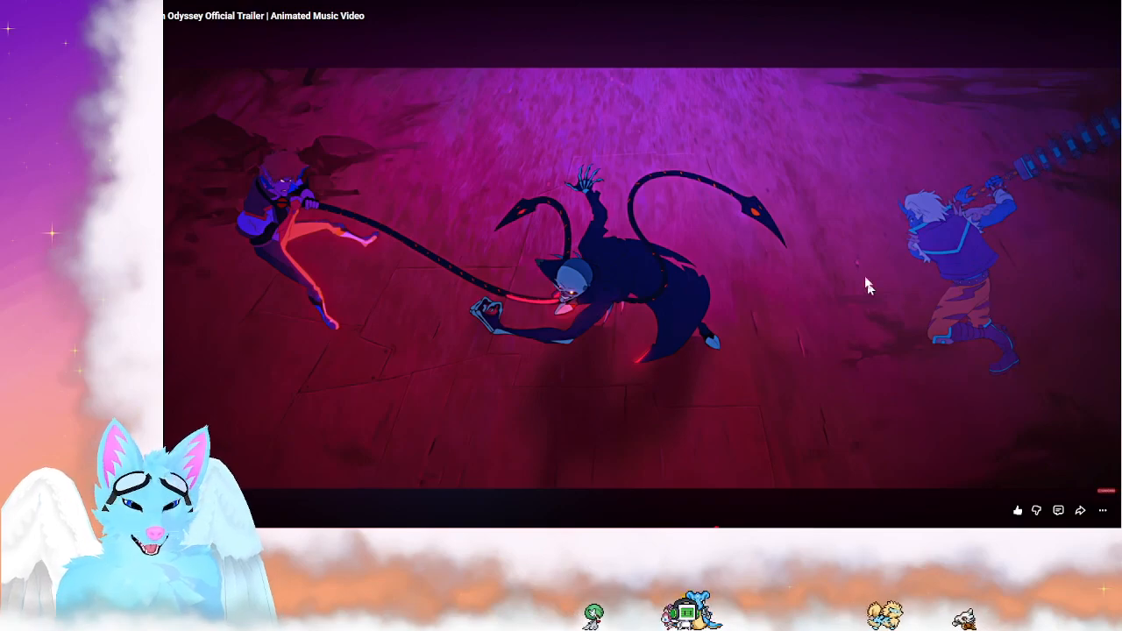
left_click(751, 332)
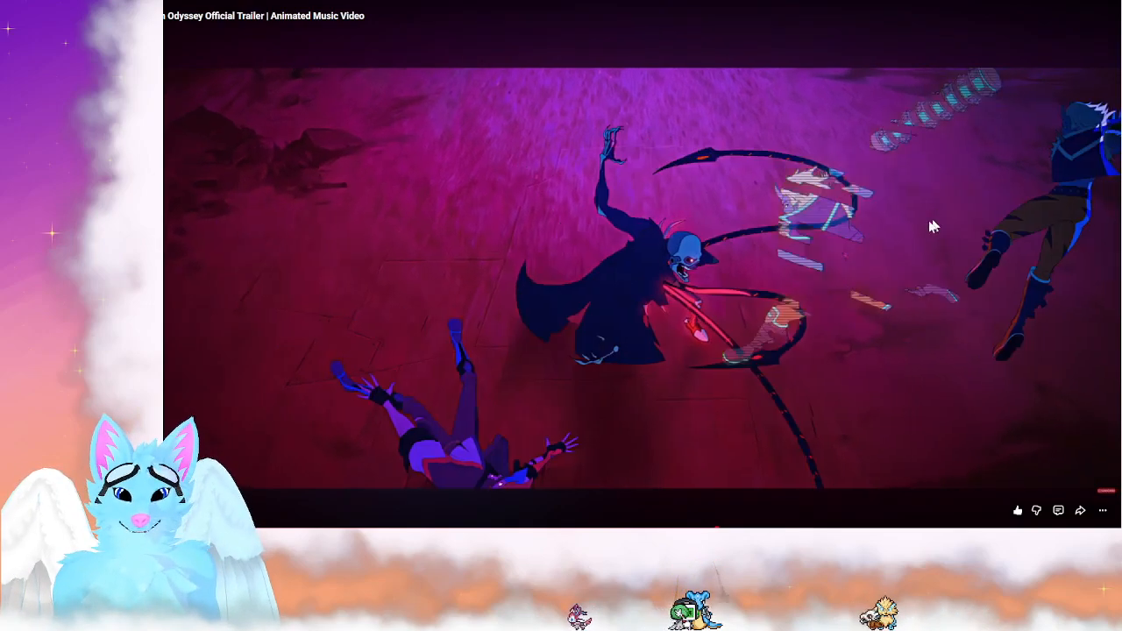
left_click(856, 244)
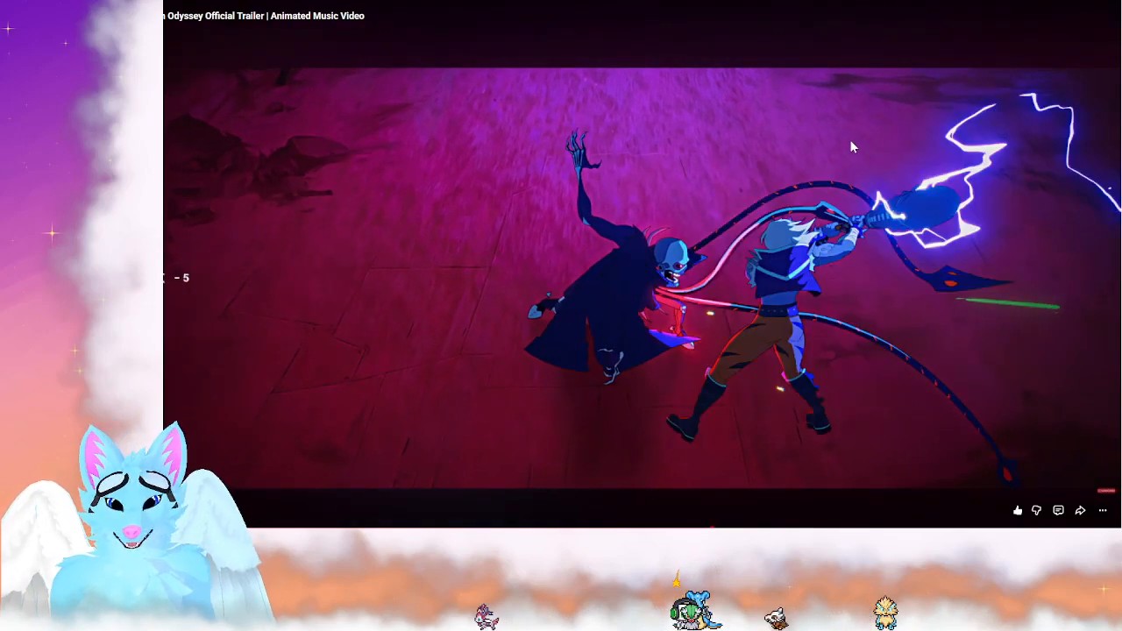
Step: Rewind the trailer and study the white-haired fighter's weapon swing, pausing and stepping through the shot
key("Left")
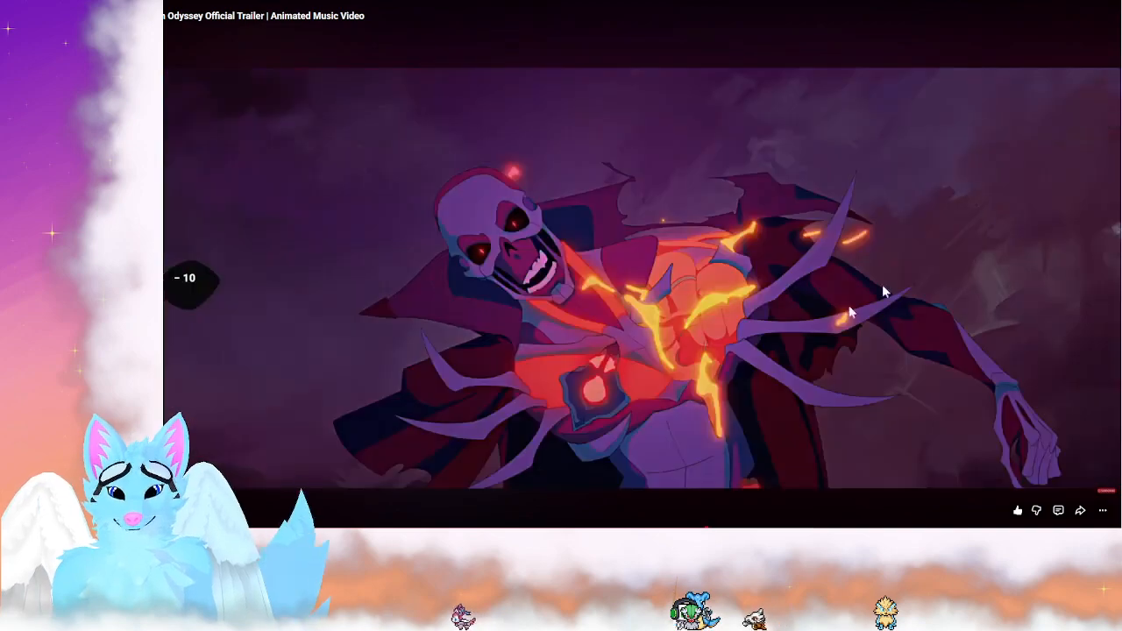
key("Right")
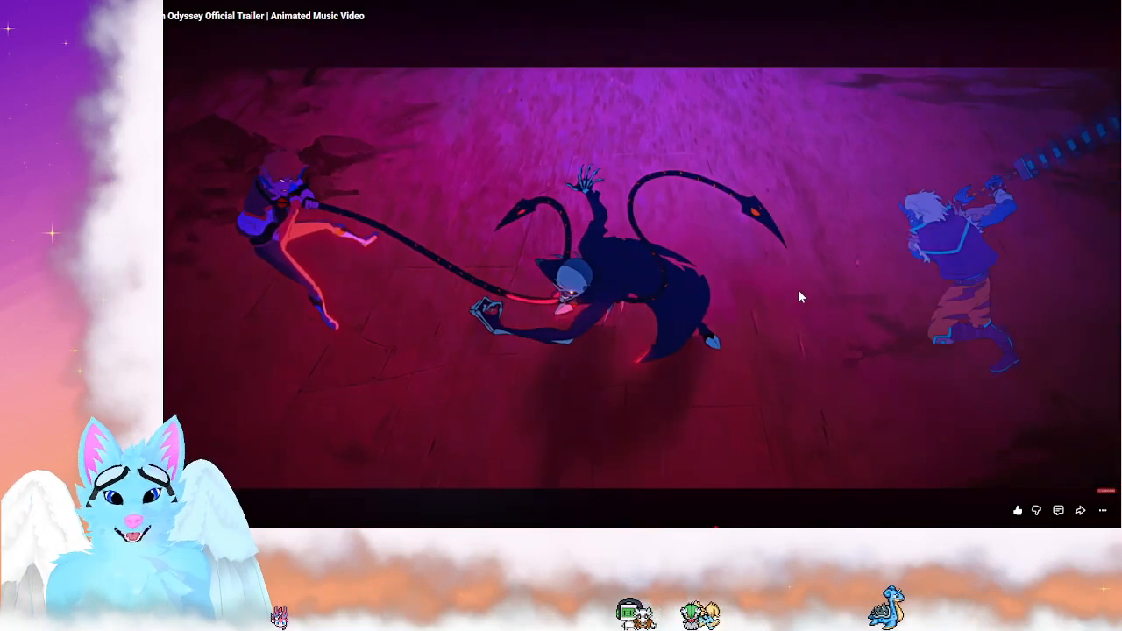
left_click(866, 267)
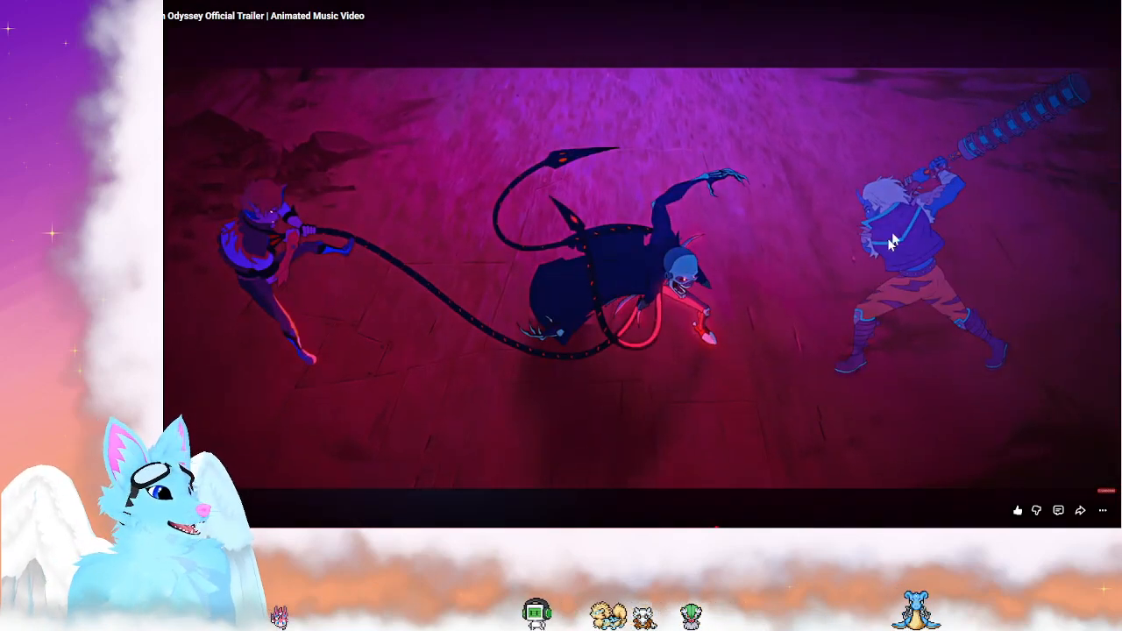
left_click(769, 282)
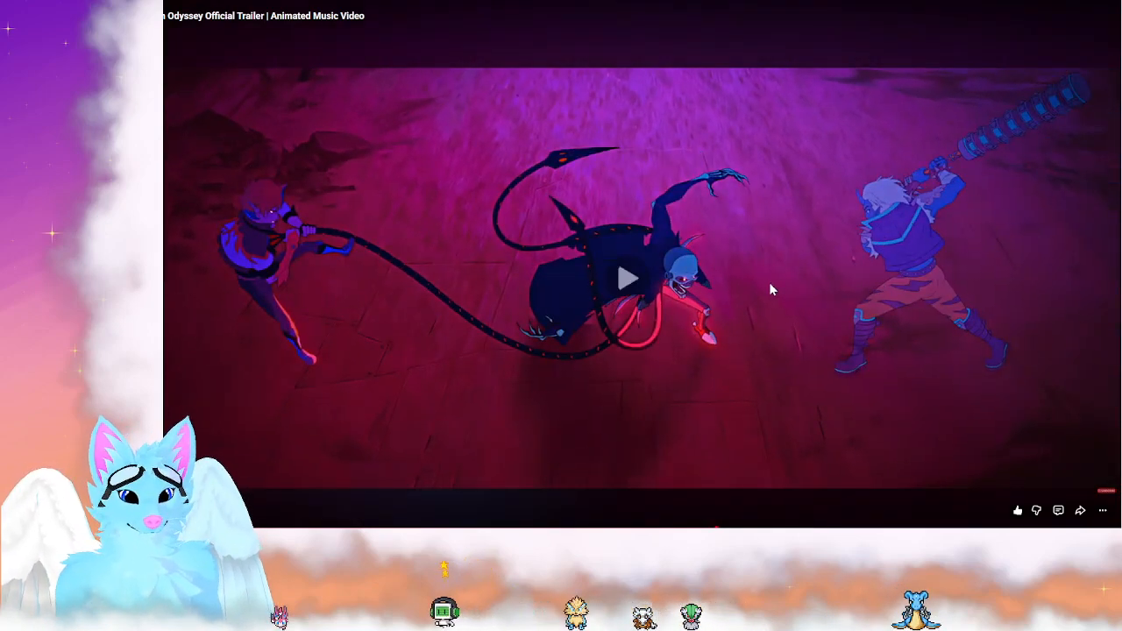
left_click(769, 281)
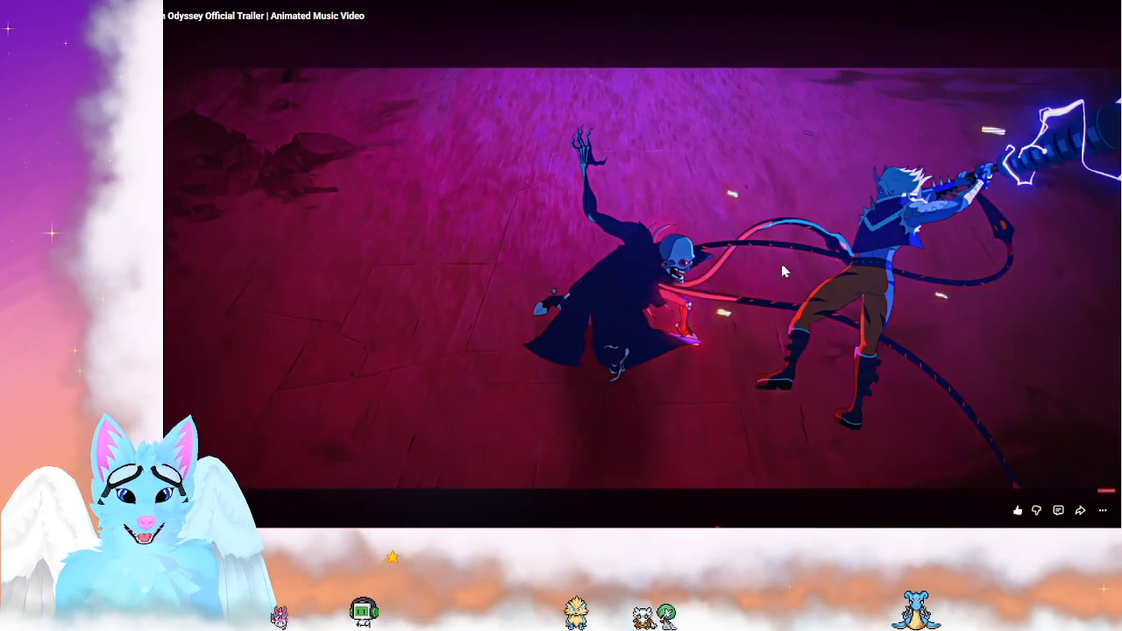
key("period")
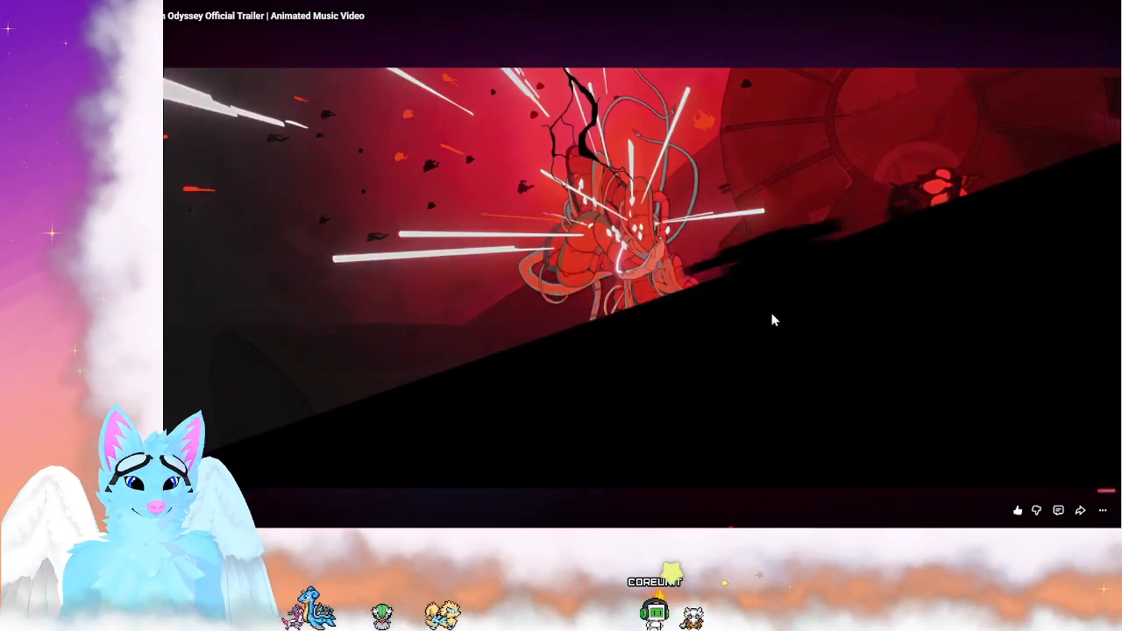
Step: Pause on the black multi-eyed monster's shots and seek the trailer back to the spaceship scene
left_click(802, 243)
left_click(839, 426)
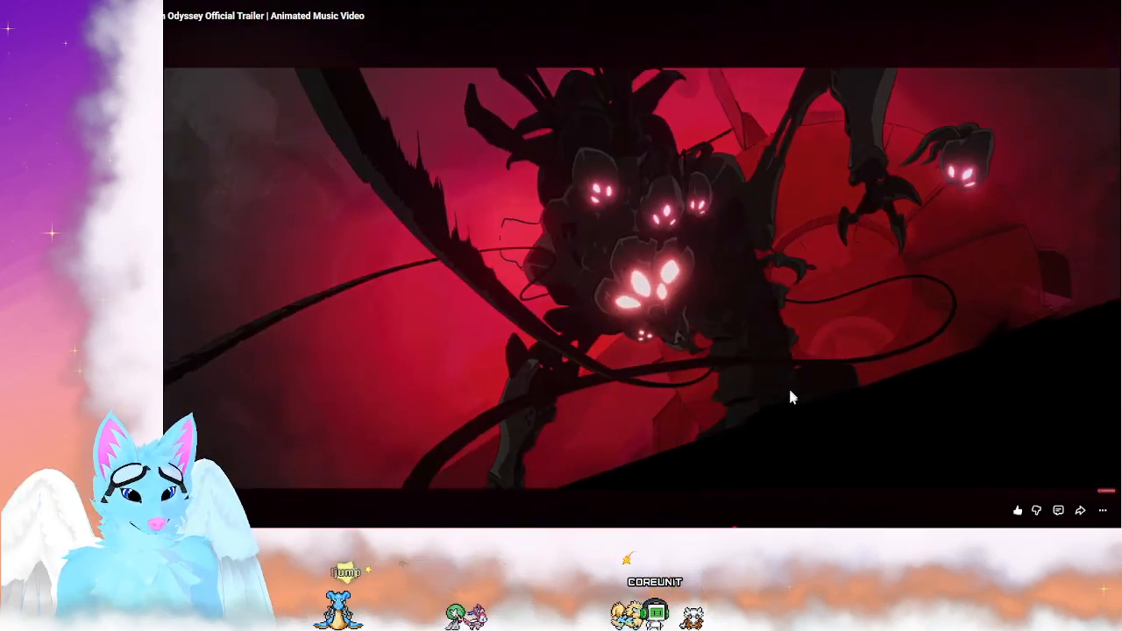
left_click(789, 389)
left_click(709, 525)
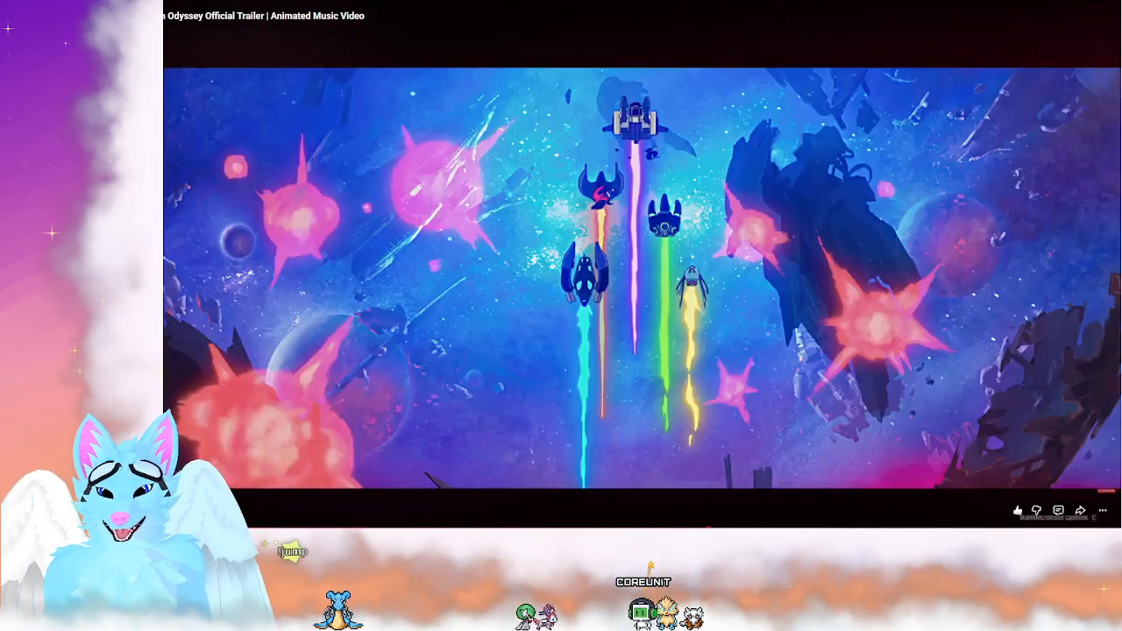
Step: Restore the trailer's playback speed to 1.0 and resume playing from the spaceship scene
left_click(1058, 544)
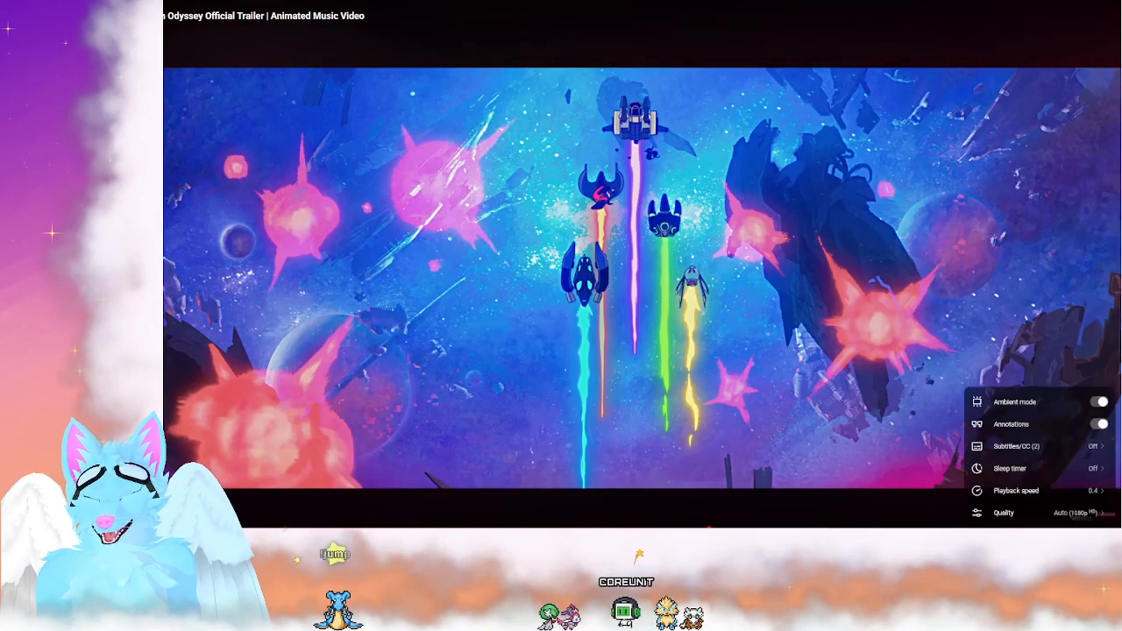
left_click(1072, 495)
left_click(955, 506)
left_click(653, 348)
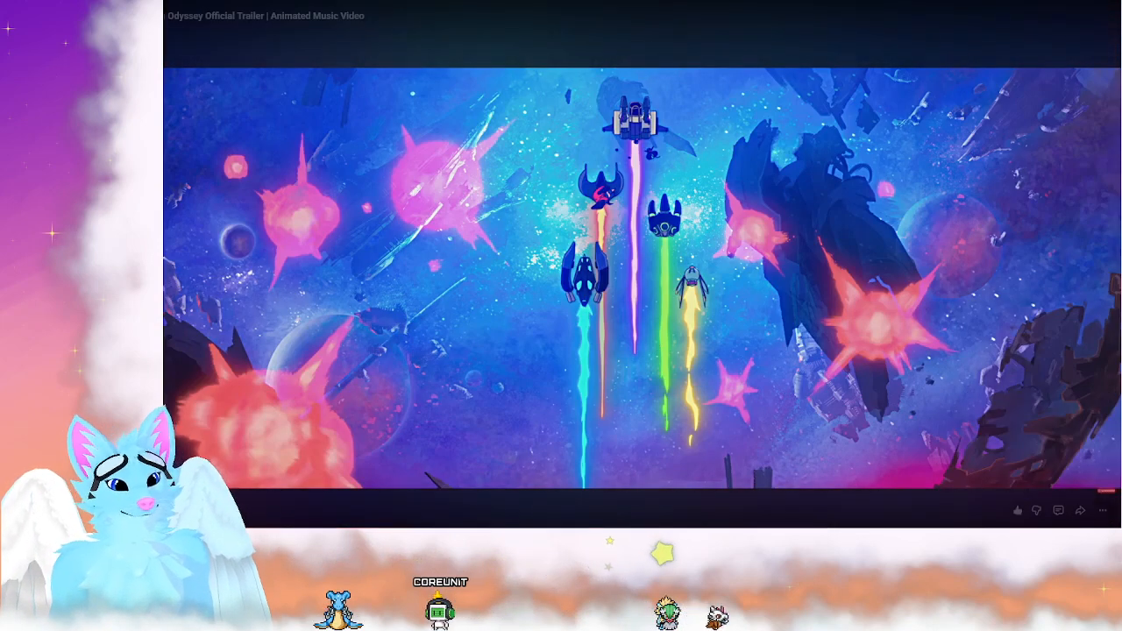
left_click(254, 411)
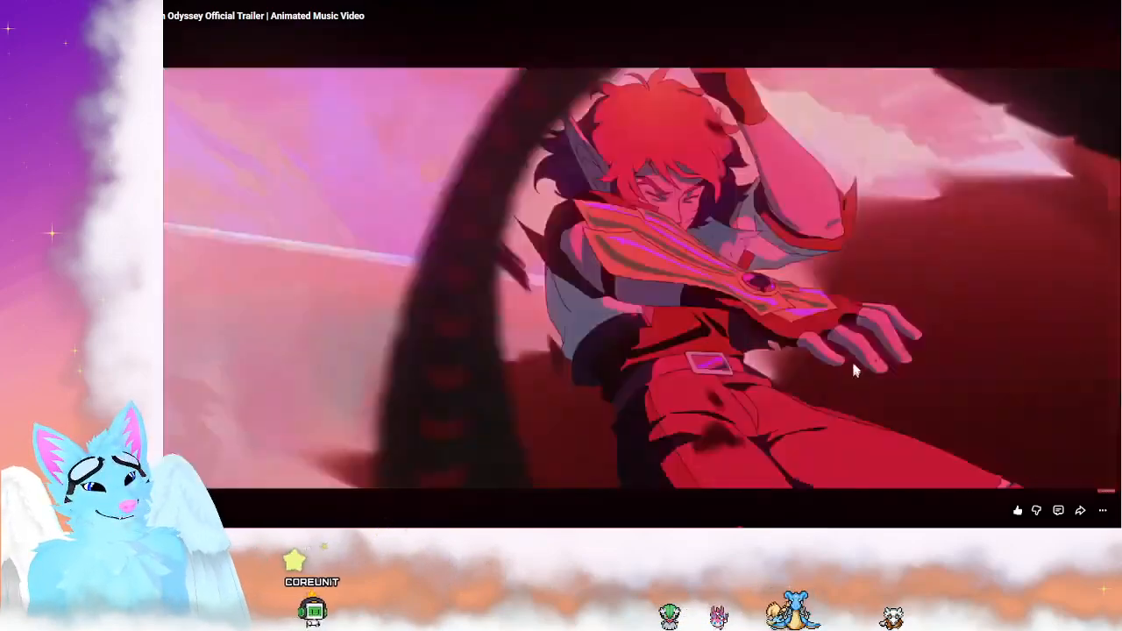
Step: Pause the Neon Odyssey trailer and move its browser window out of full screen and off the workspace
left_click(841, 395)
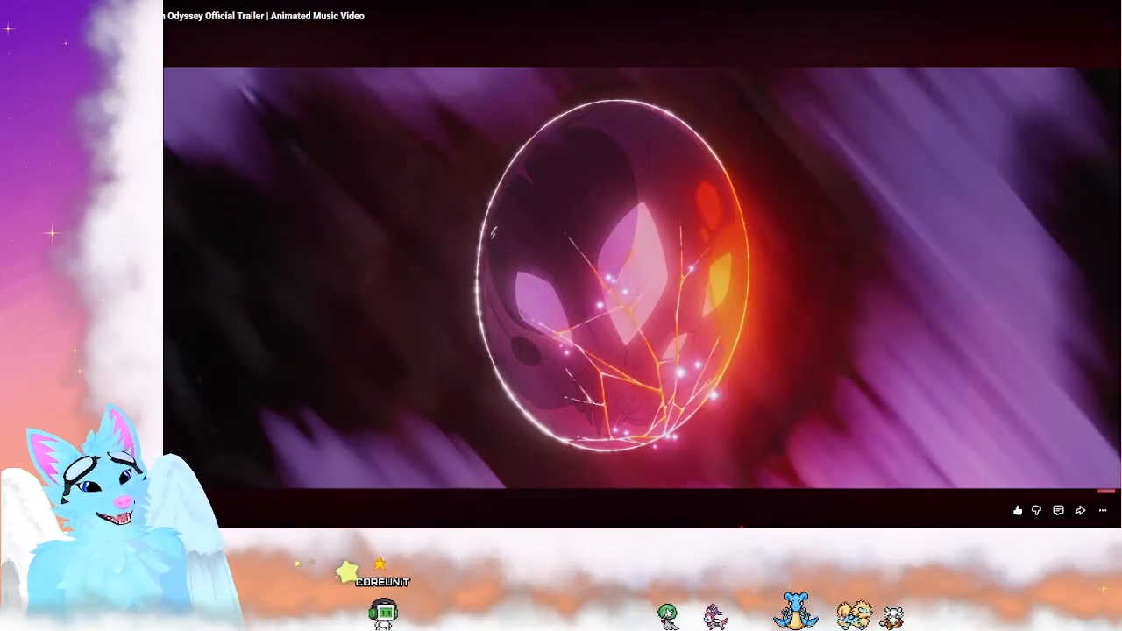
left_click(1100, 539)
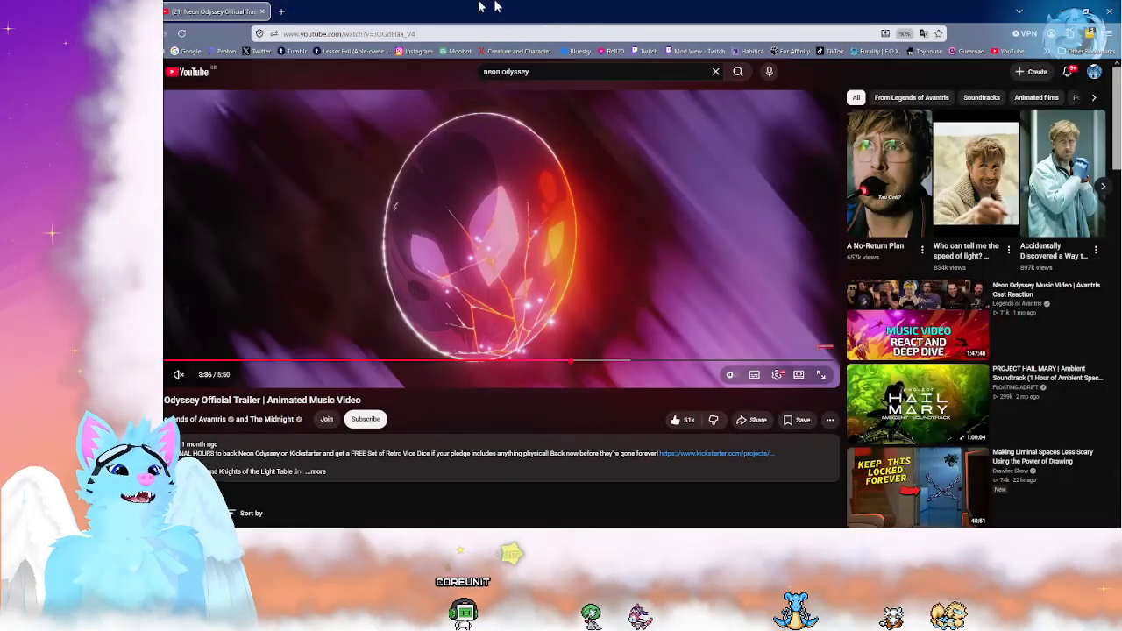
left_click_drag(512, 7, 165, 7)
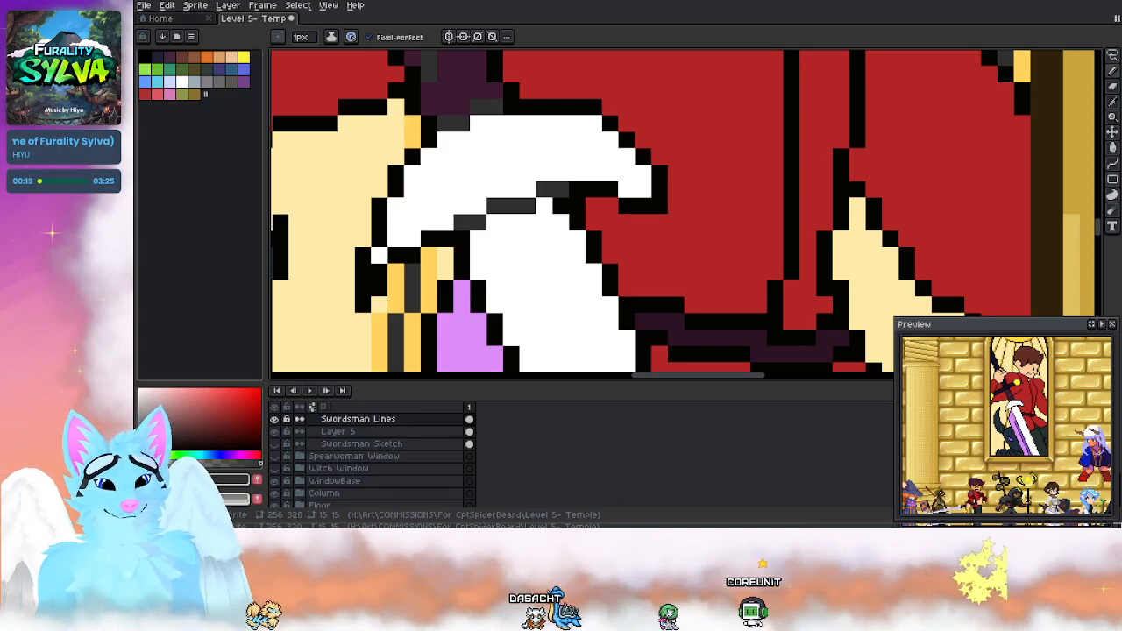
Step: Draw dark grey #303030 detail lines across the horned creature's head around its purple eye, on the Swordsman Lines layer
scroll(551, 215, "down", 5)
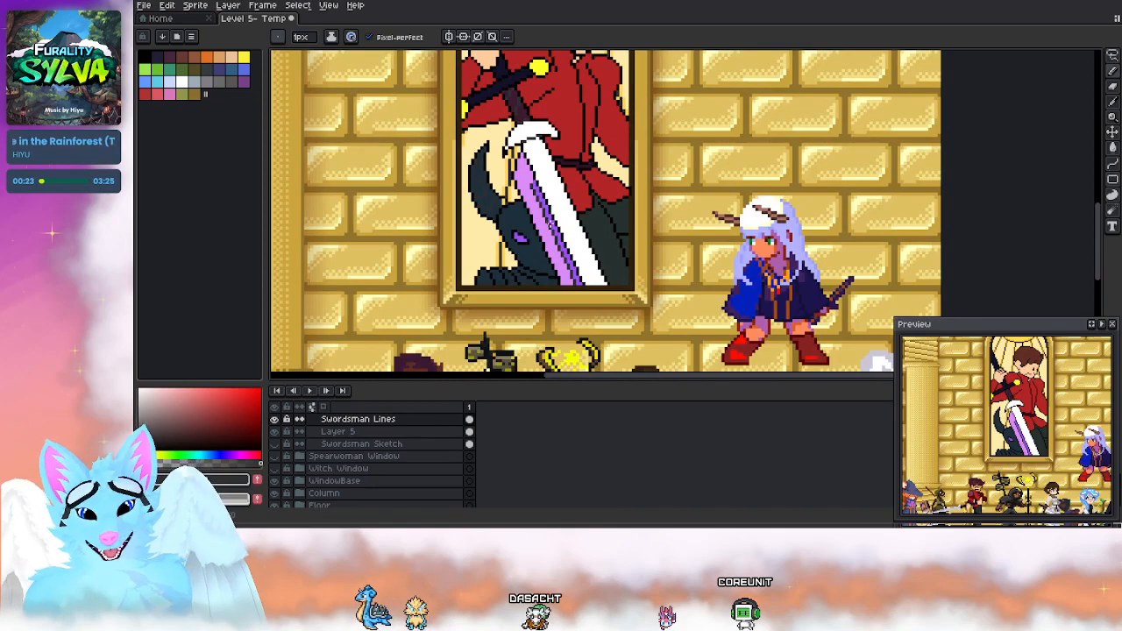
scroll(474, 202, "up", 2)
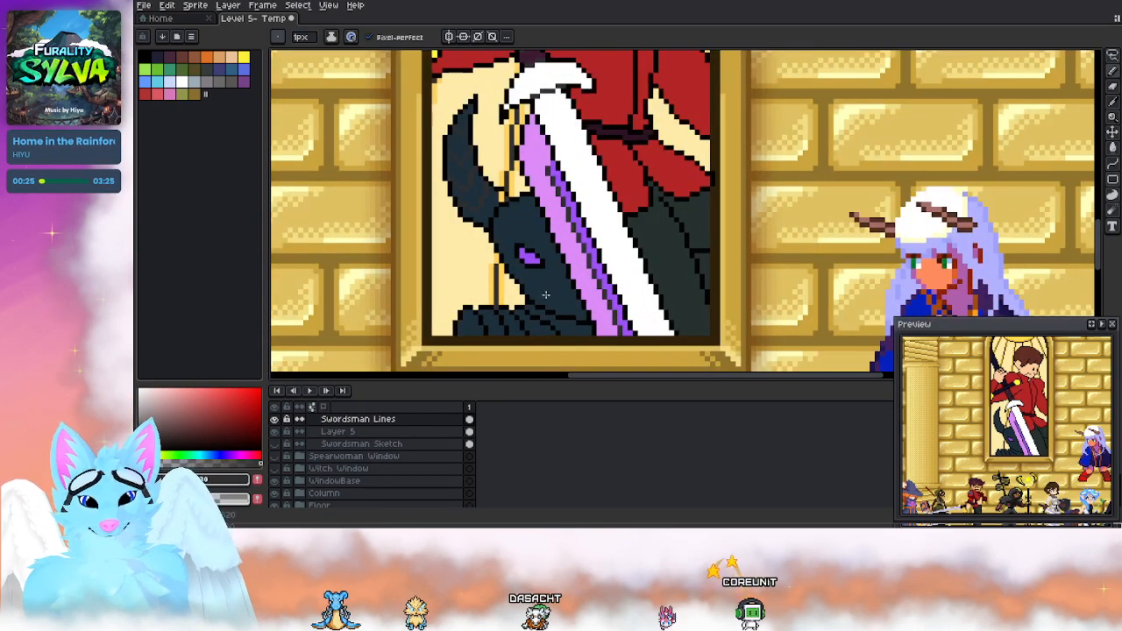
scroll(530, 259, "up", 2)
key("i")
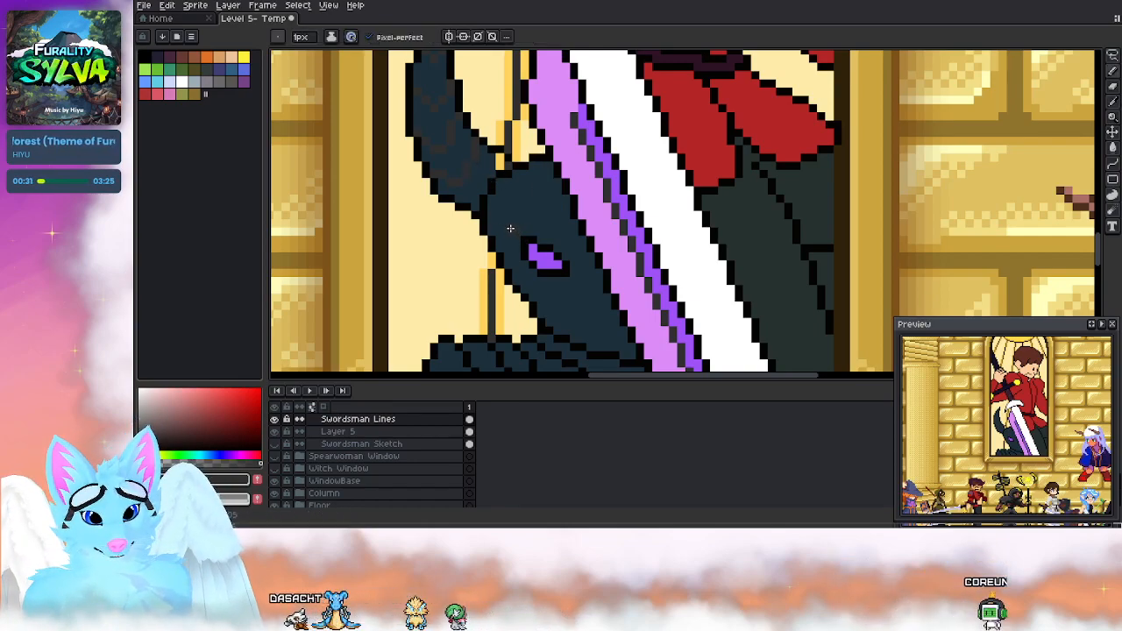
key("ctrl+z")
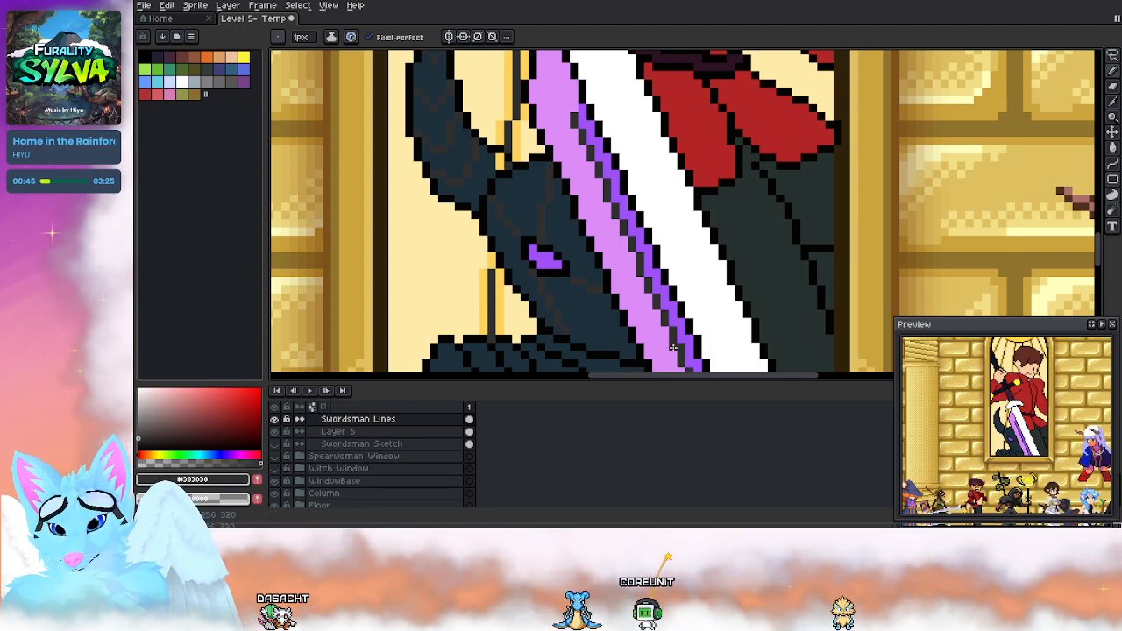
left_click_drag(589, 313, 545, 240)
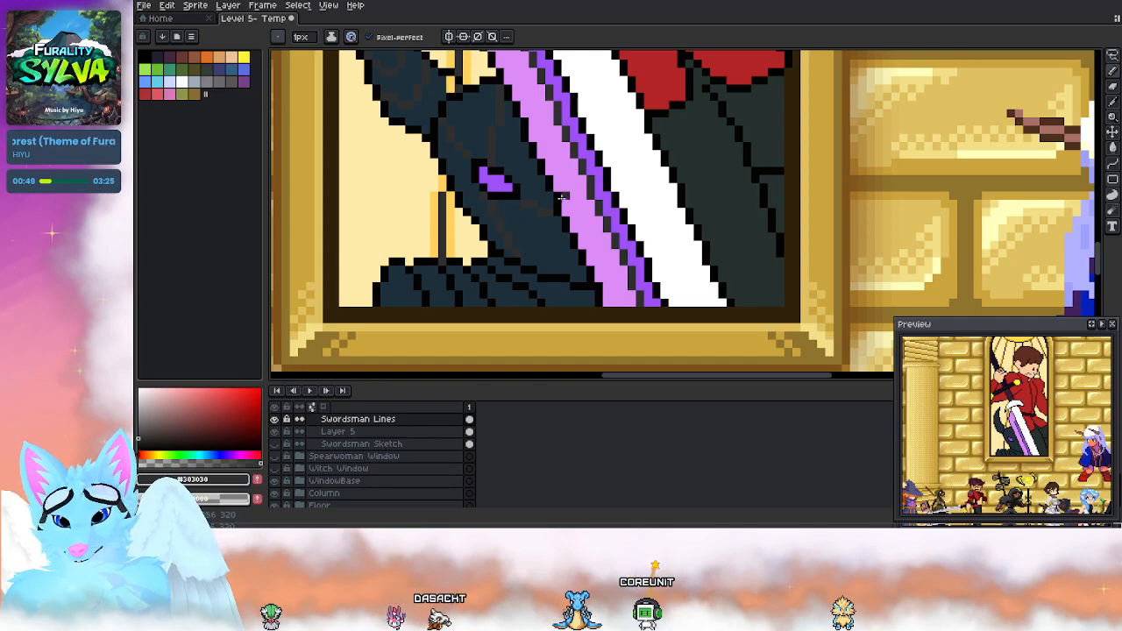
Step: Erase the black outline around the right-hand tip of the sword's white crossguard
scroll(565, 201, "up", 3)
scroll(595, 205, "down", 3)
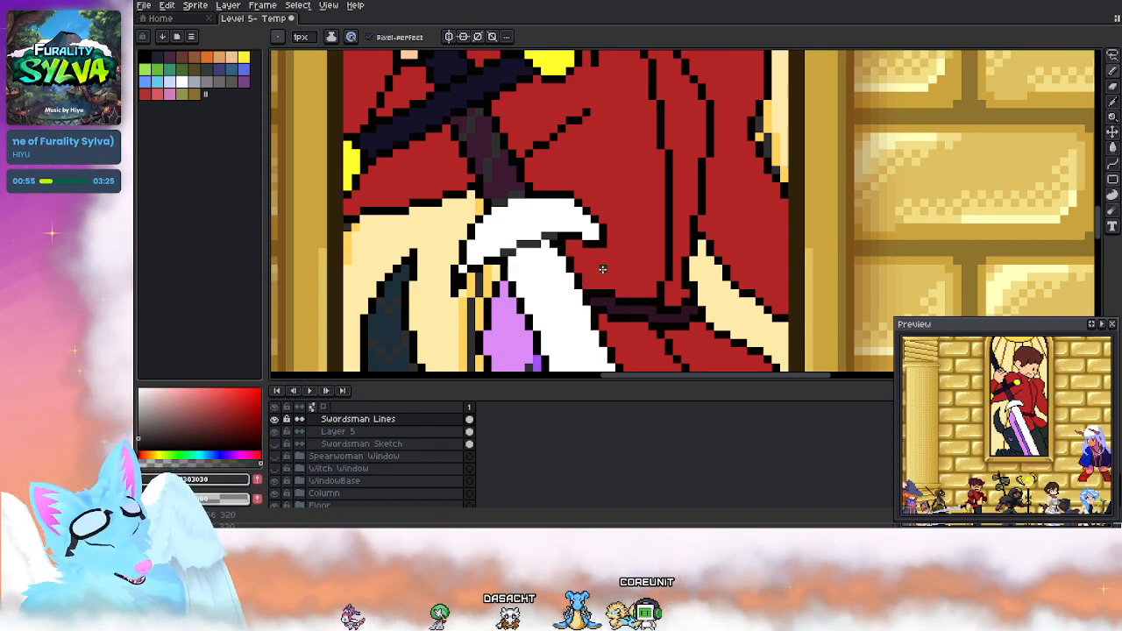
left_click(590, 249, "alt")
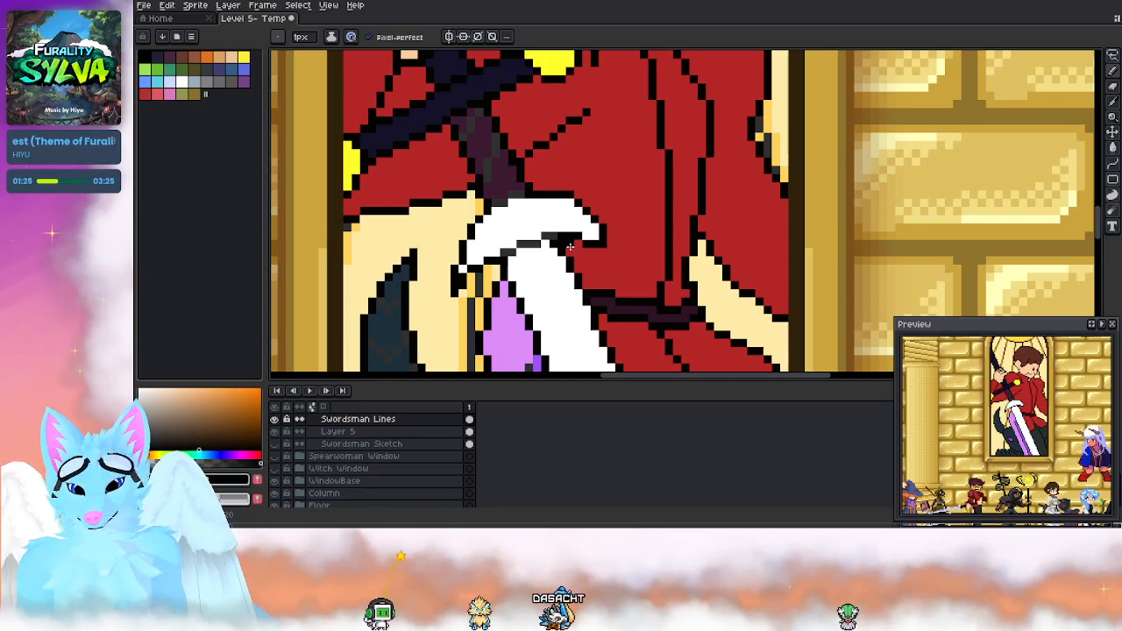
left_click_drag(565, 244, 542, 212)
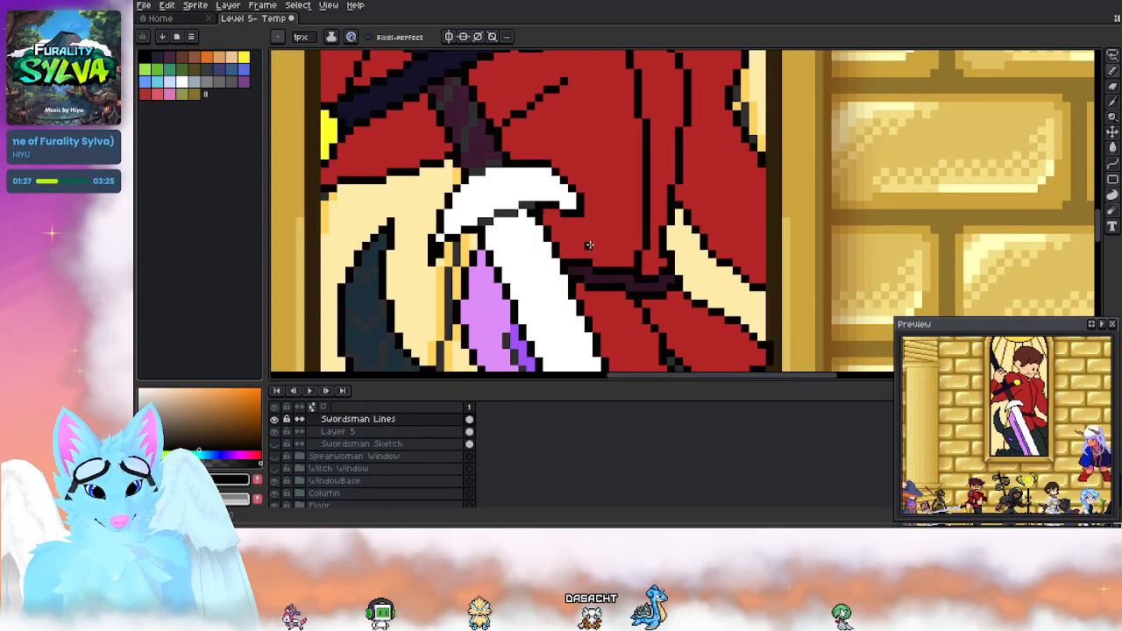
key("e")
left_click(548, 205)
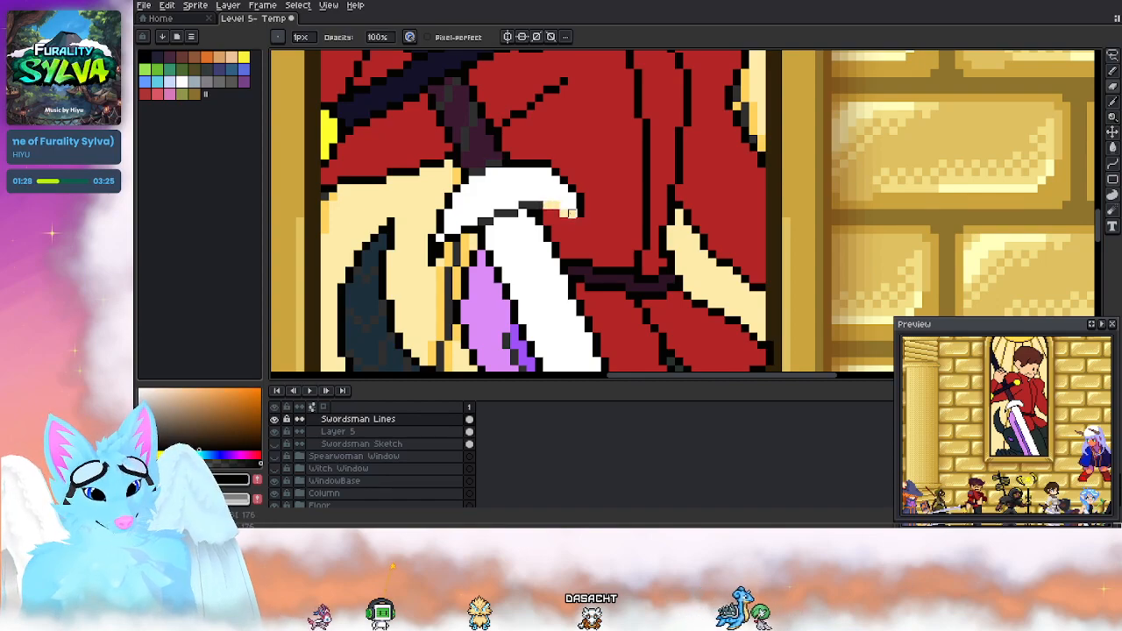
left_click_drag(579, 205, 555, 180)
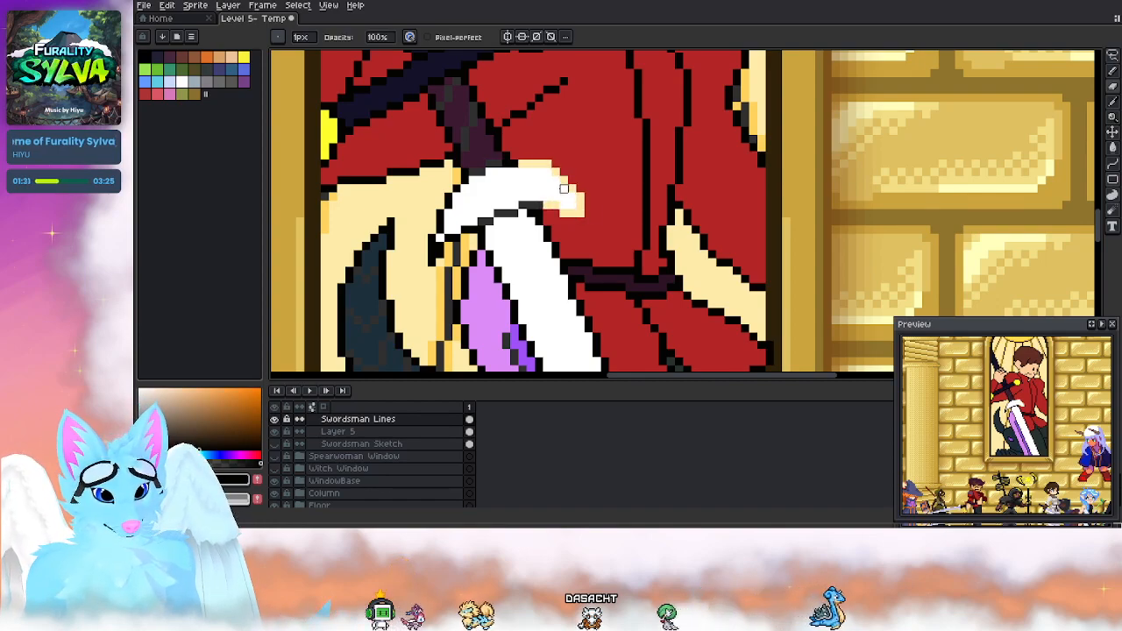
Step: Select the outline of the crossguard's left tip and place a copy of it over the erased right tip
key("i")
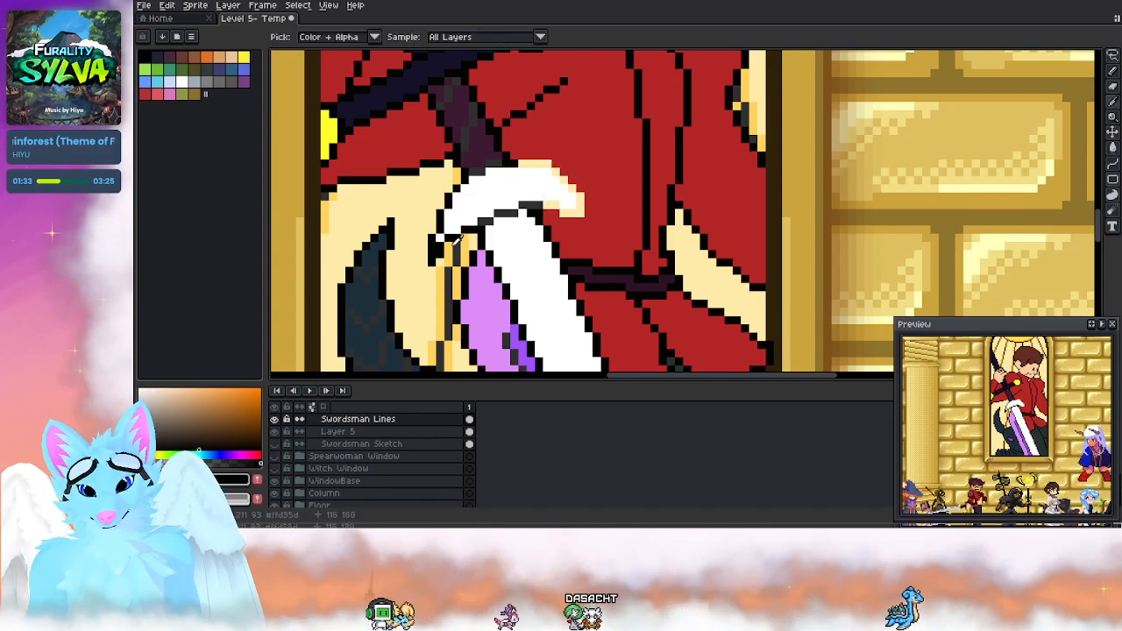
key("m")
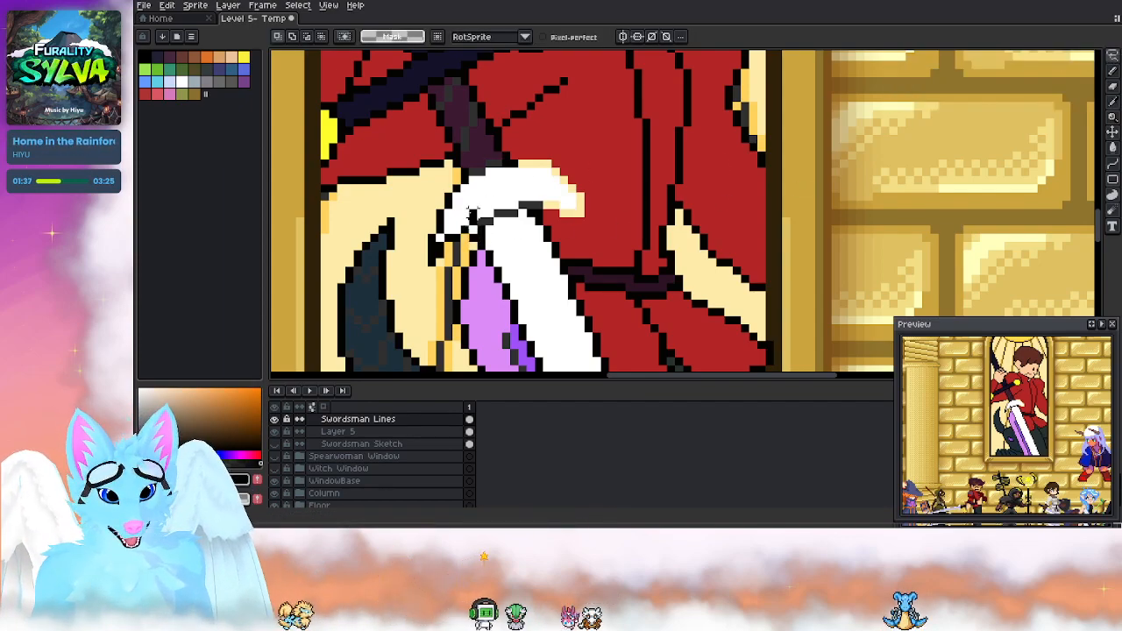
left_click_drag(418, 171, 480, 286)
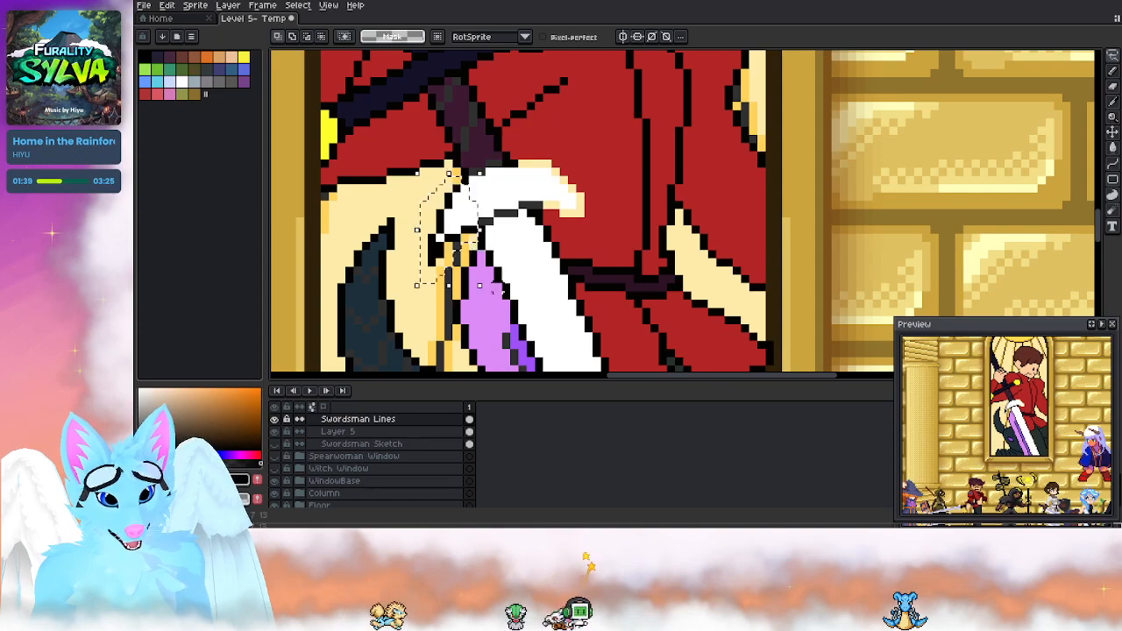
left_click_drag(453, 241, 576, 192)
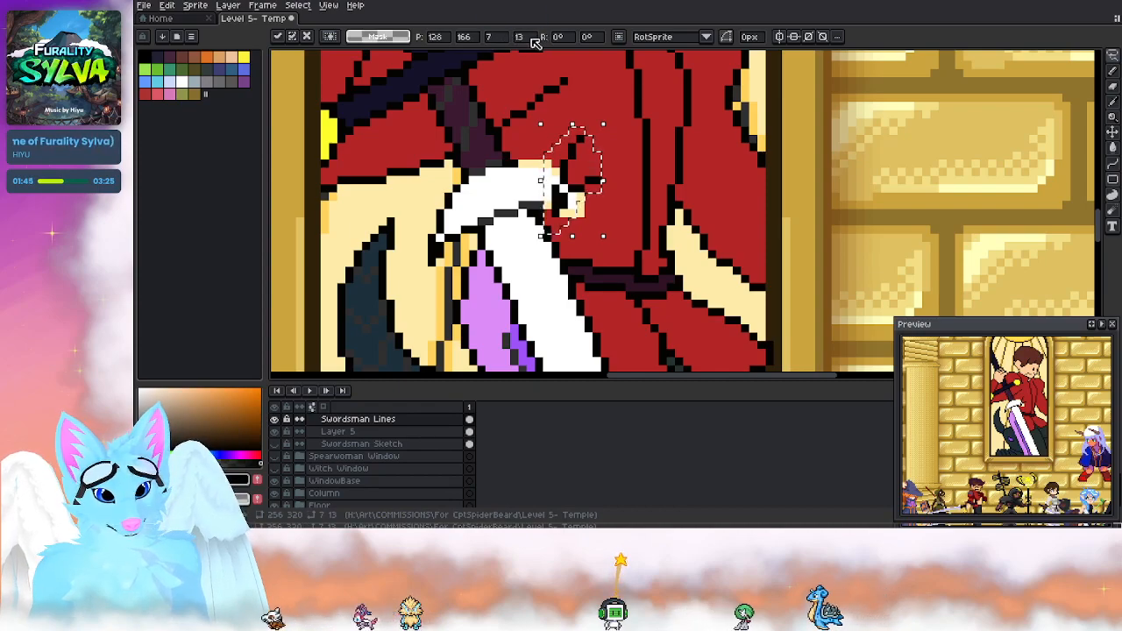
Step: Try flipping the copied outline vertically, then mirror it horizontally with width -7 over the crossguard's right tip
left_click(518, 38)
type("-")
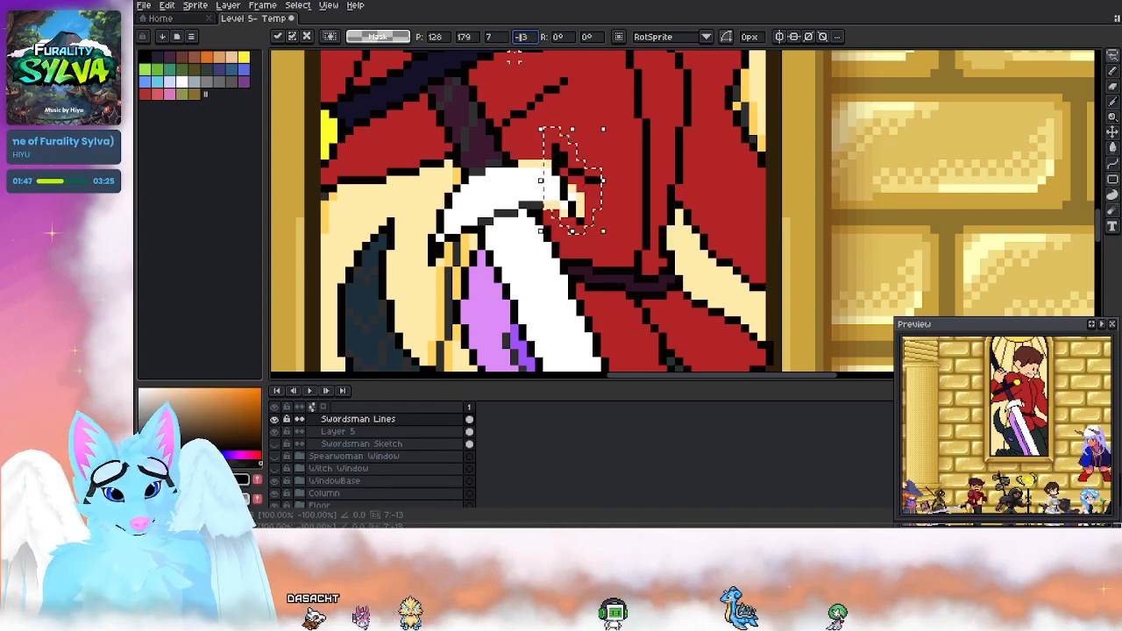
key("BackSpace")
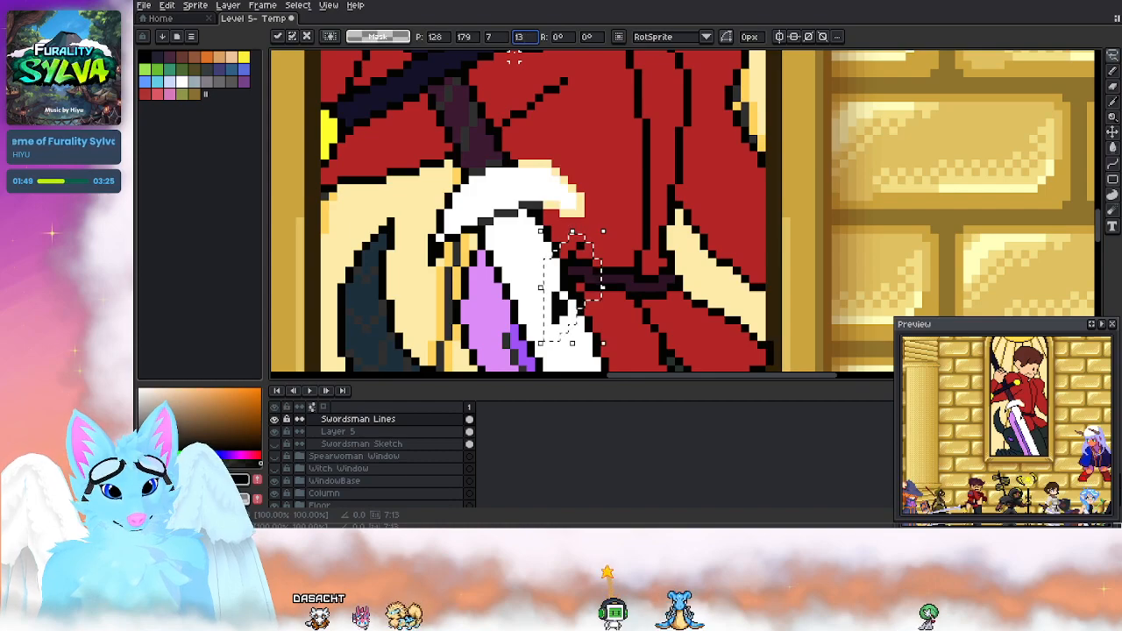
left_click(494, 38)
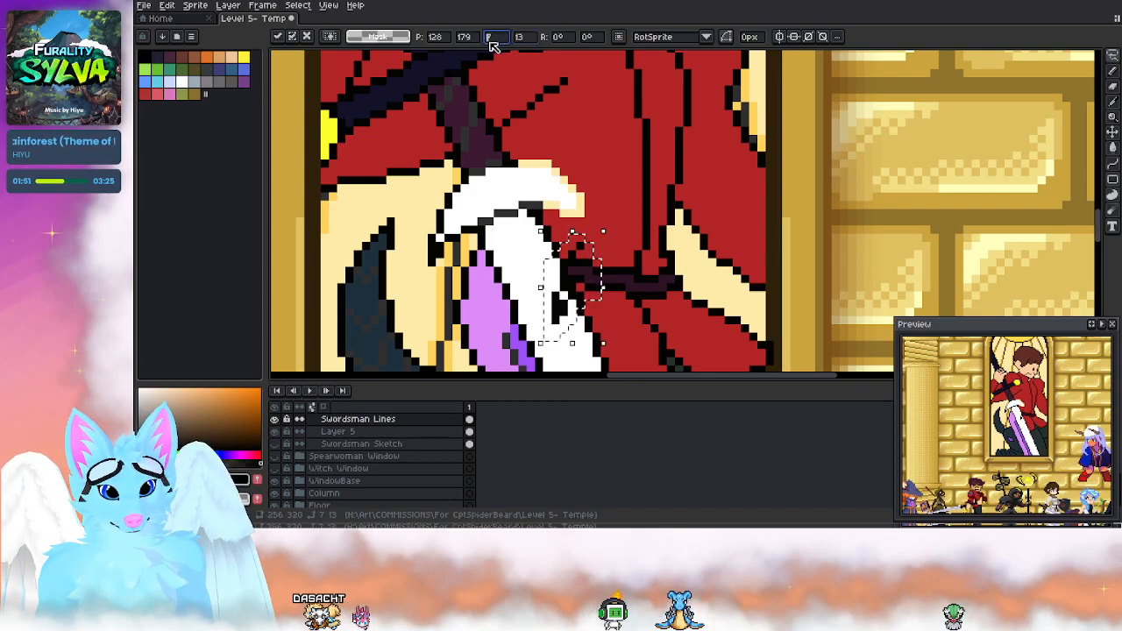
type("-")
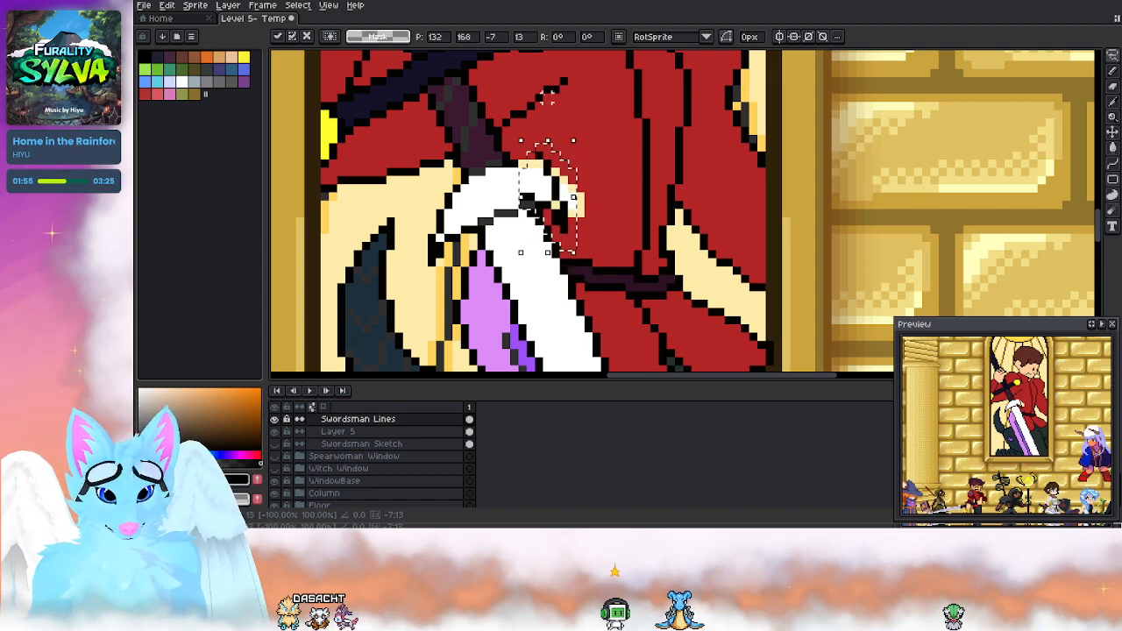
Step: Try rotating the mirrored outline by 90° and then -90°, and move it back beside the crossguard's right tip
left_click(558, 36)
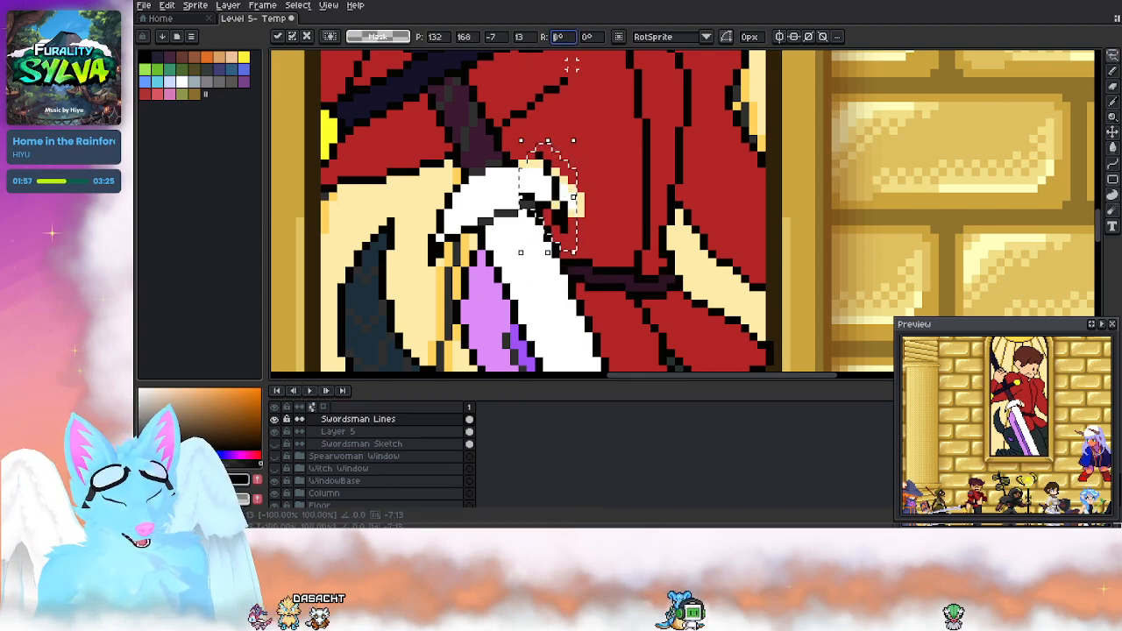
type("90")
key("Return")
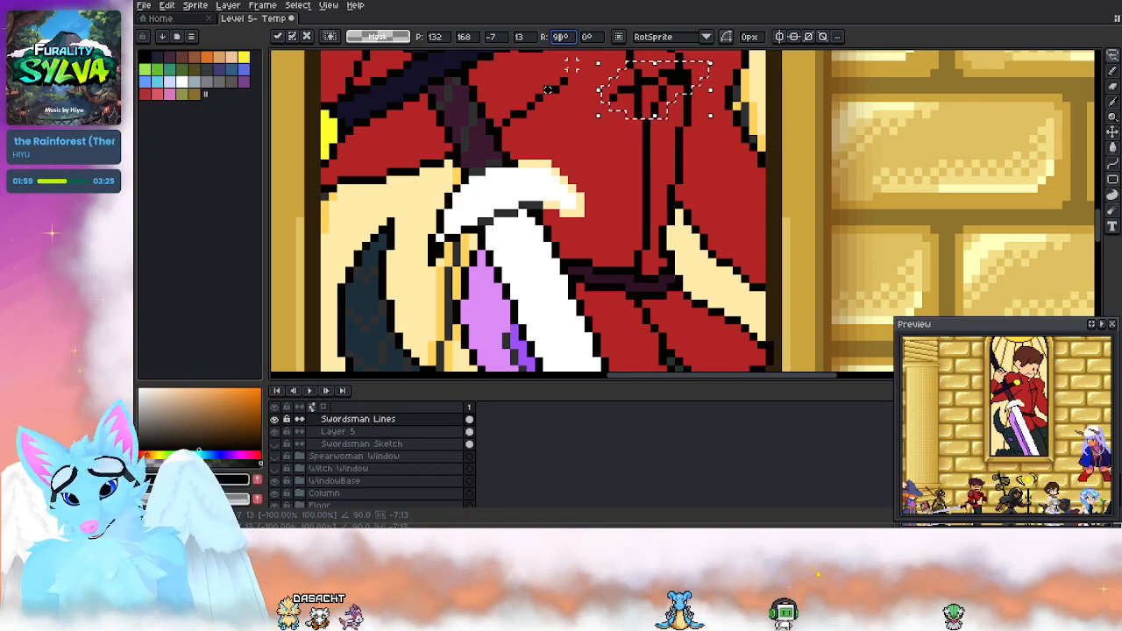
type("0")
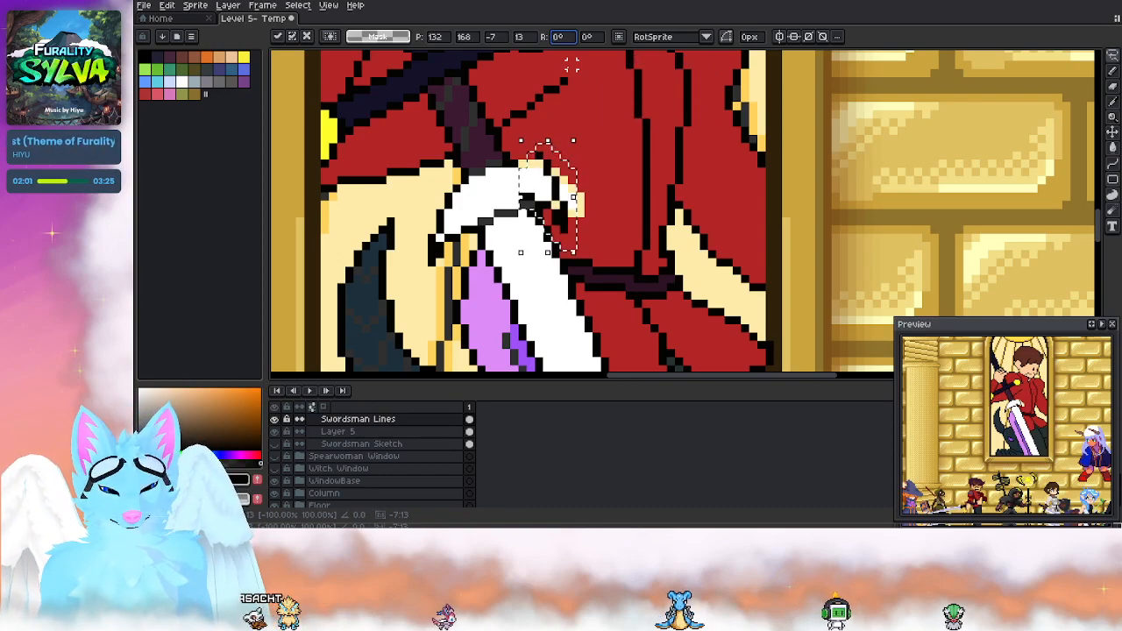
type("99")
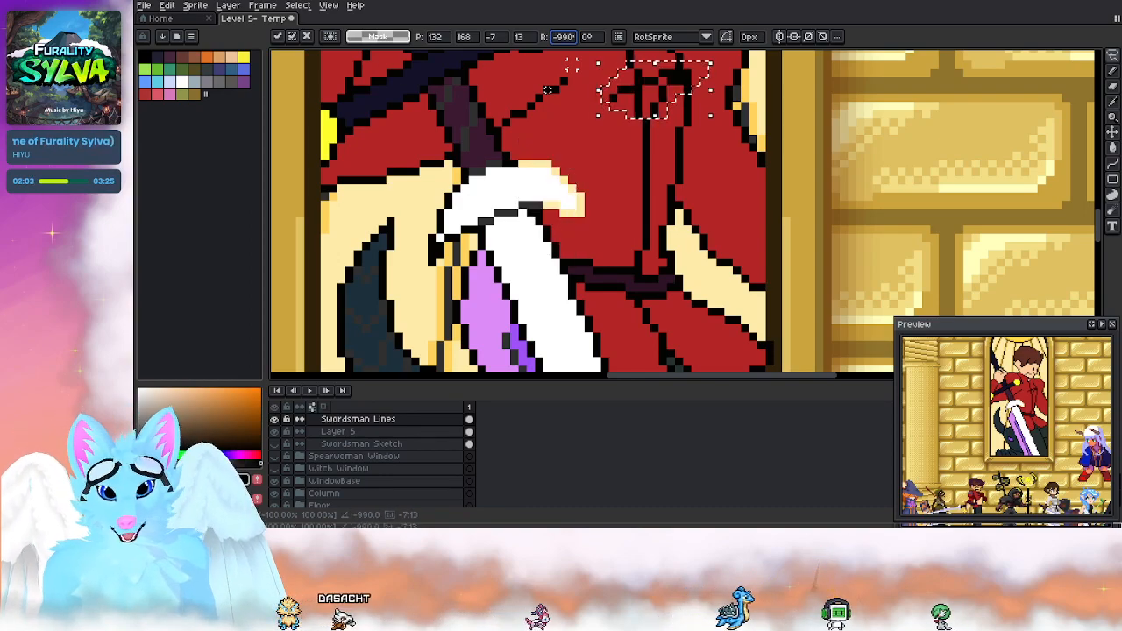
left_click_drag(643, 117, 577, 208)
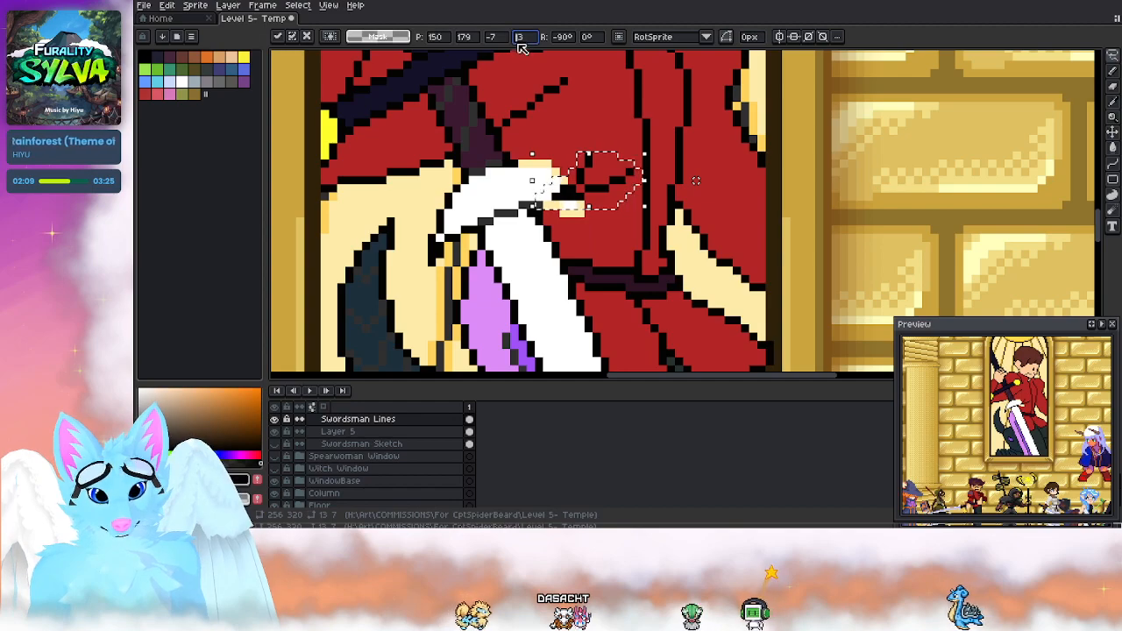
Step: Try the rotated outline with height -13 and width 7, repositioning it against the crossguard's right tip
type("-")
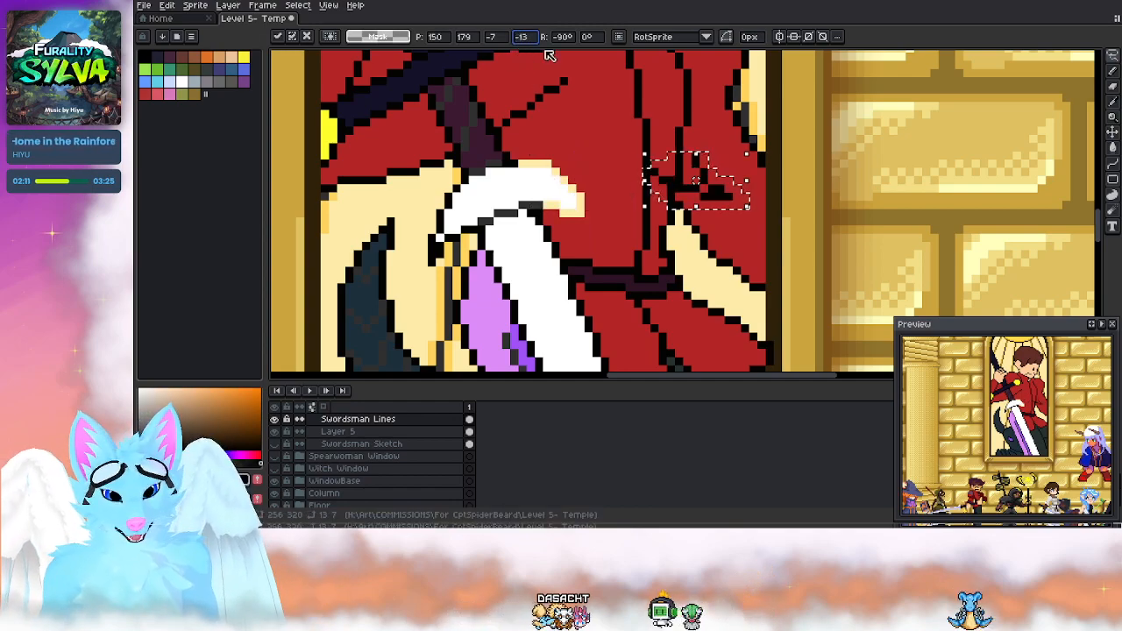
left_click_drag(738, 195, 638, 204)
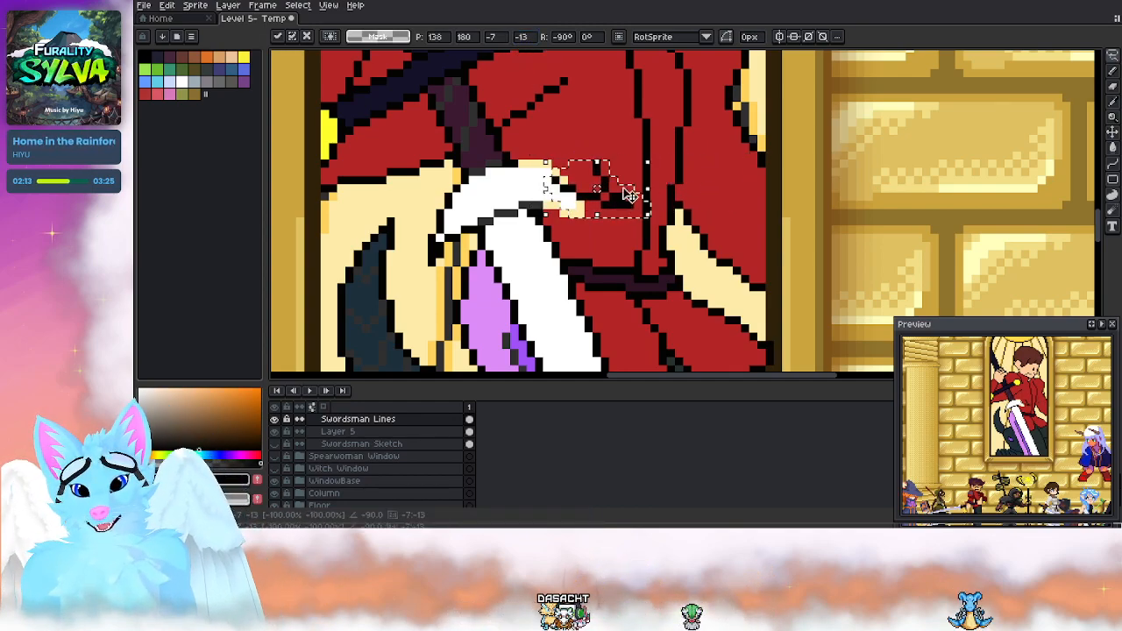
key("BackSpace")
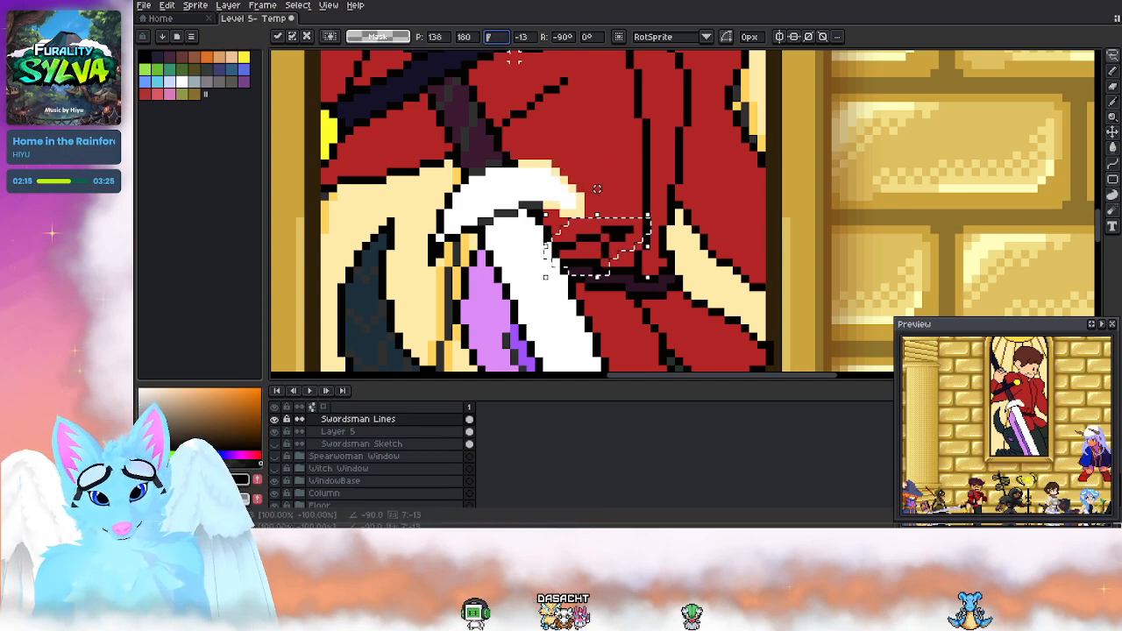
left_click_drag(602, 232, 595, 156)
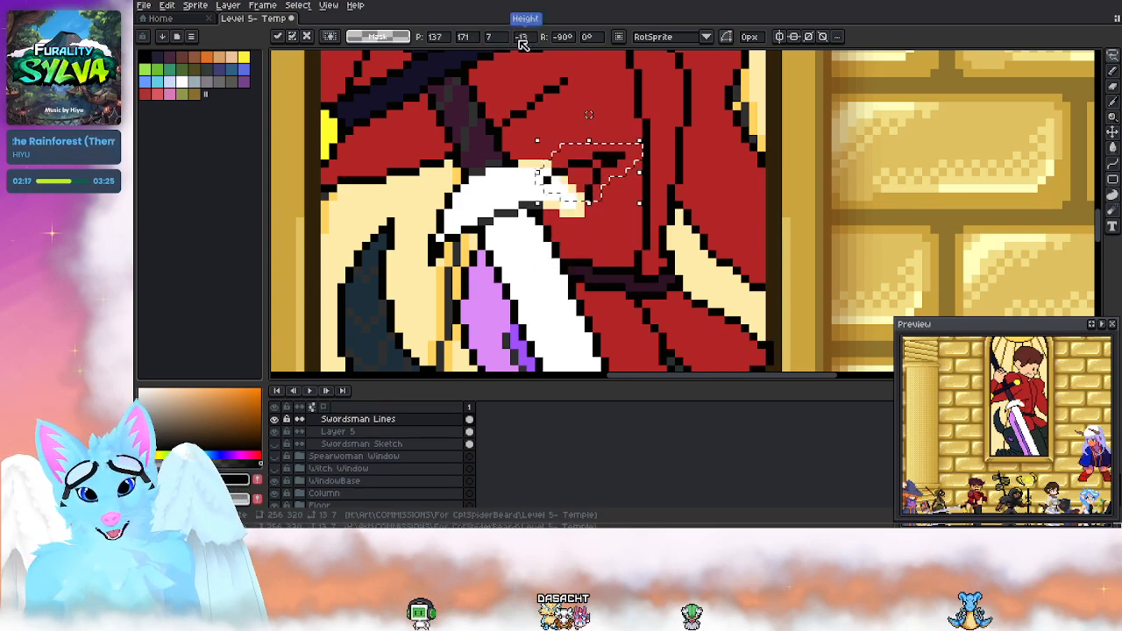
Step: Set the copied outline's height to 13 and its rotation to 90°, and move it onto the crossguard's right tip
key("BackSpace")
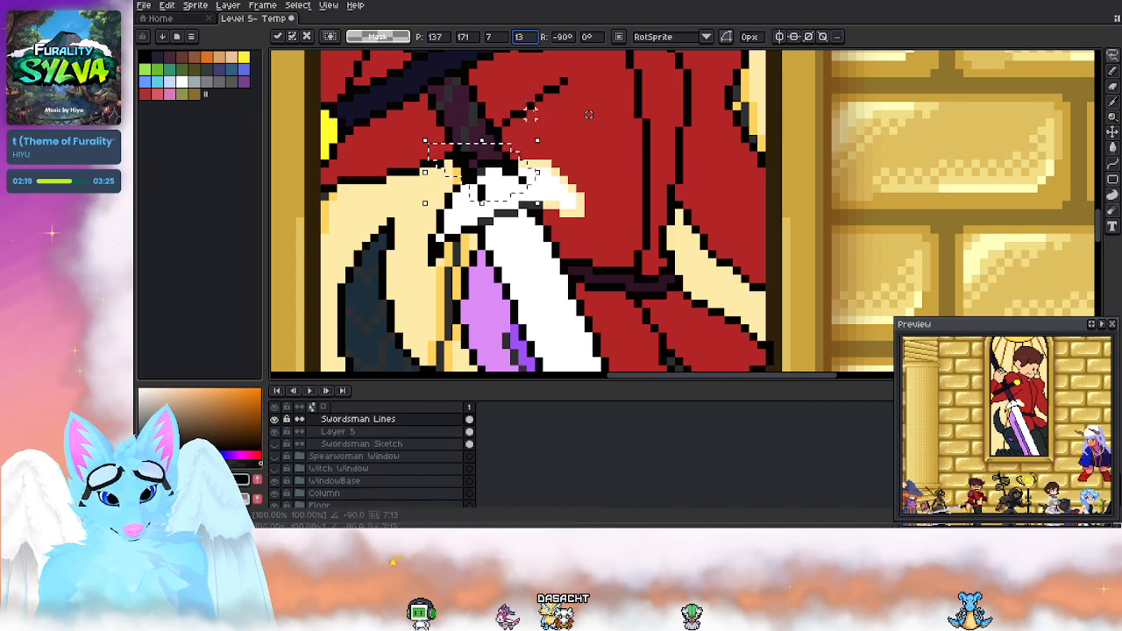
left_click_drag(521, 176, 611, 177)
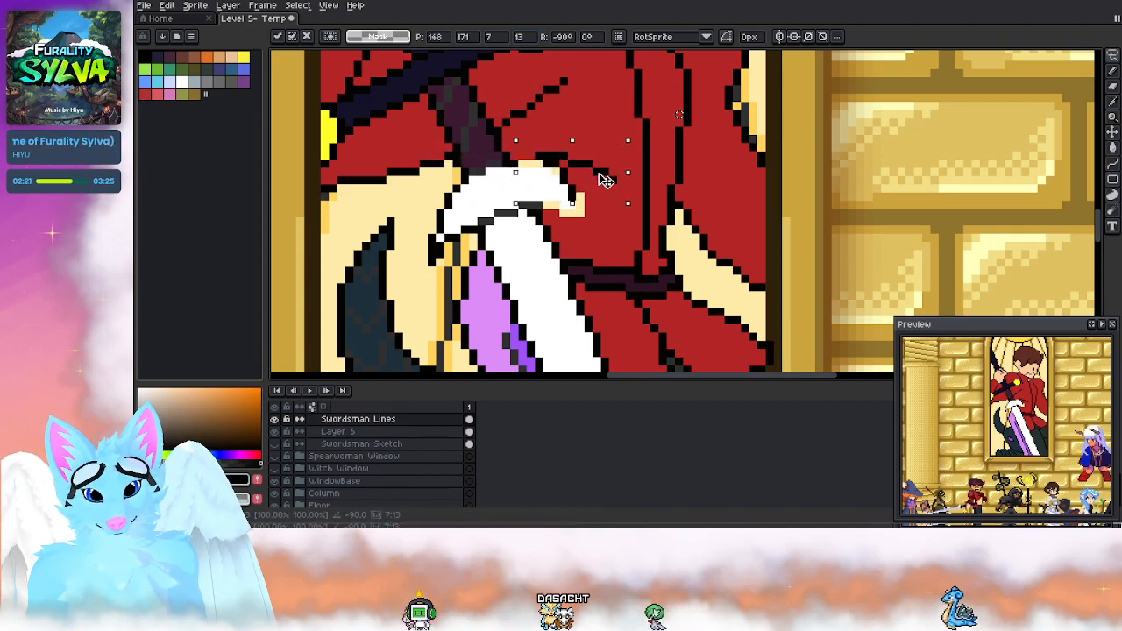
left_click(560, 40)
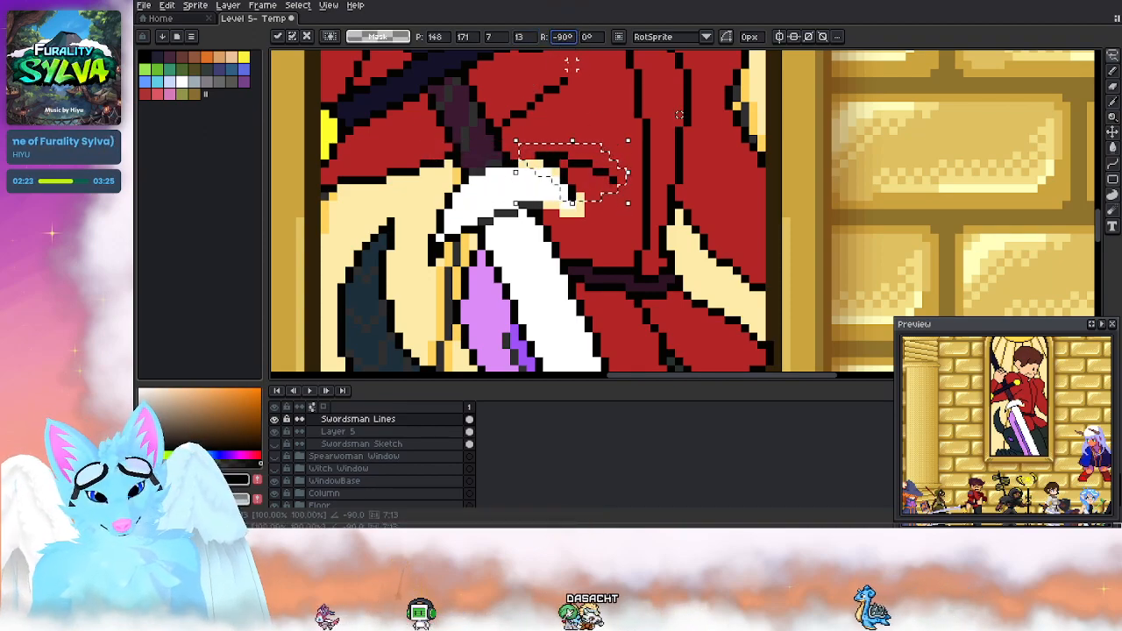
key("BackSpace")
scroll(632, 131, "down", 2)
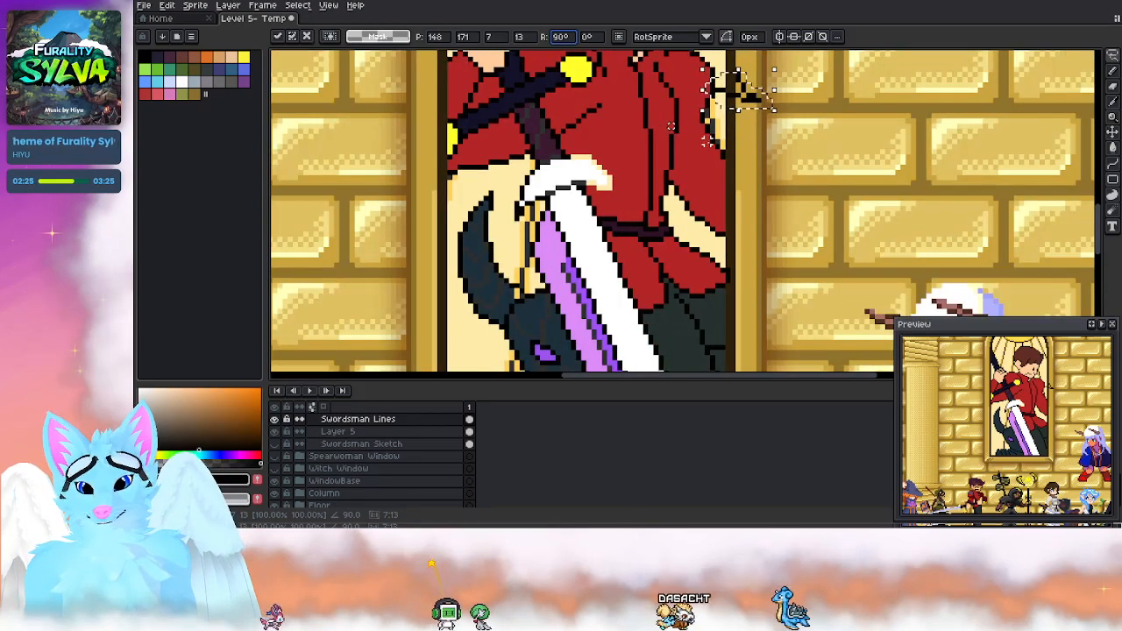
left_click_drag(766, 108, 637, 183)
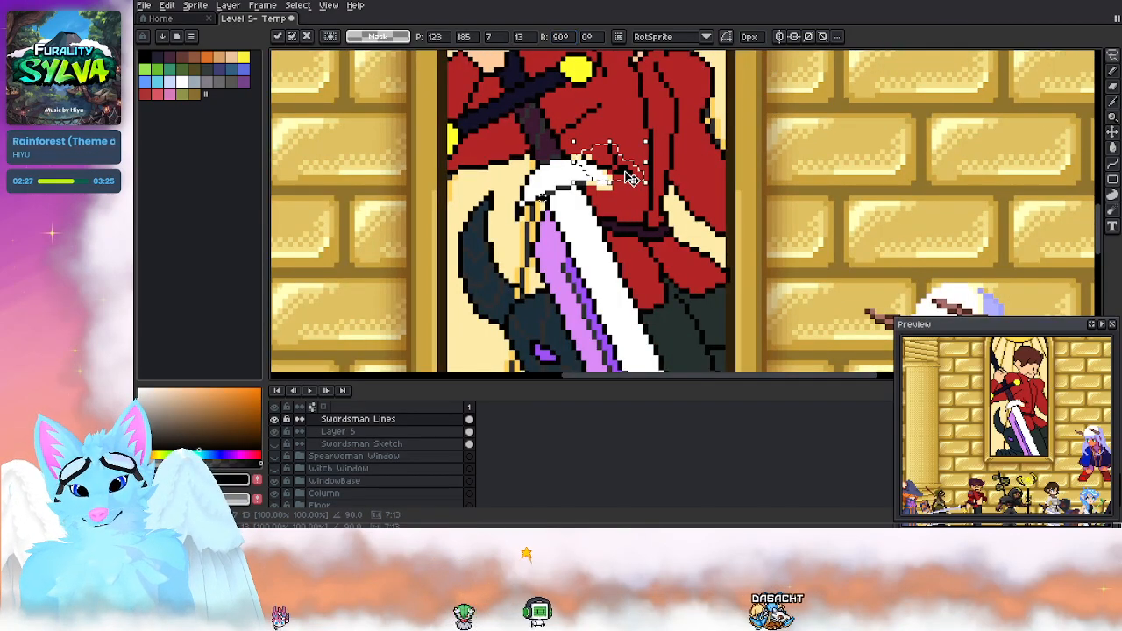
left_click(519, 37)
type("-")
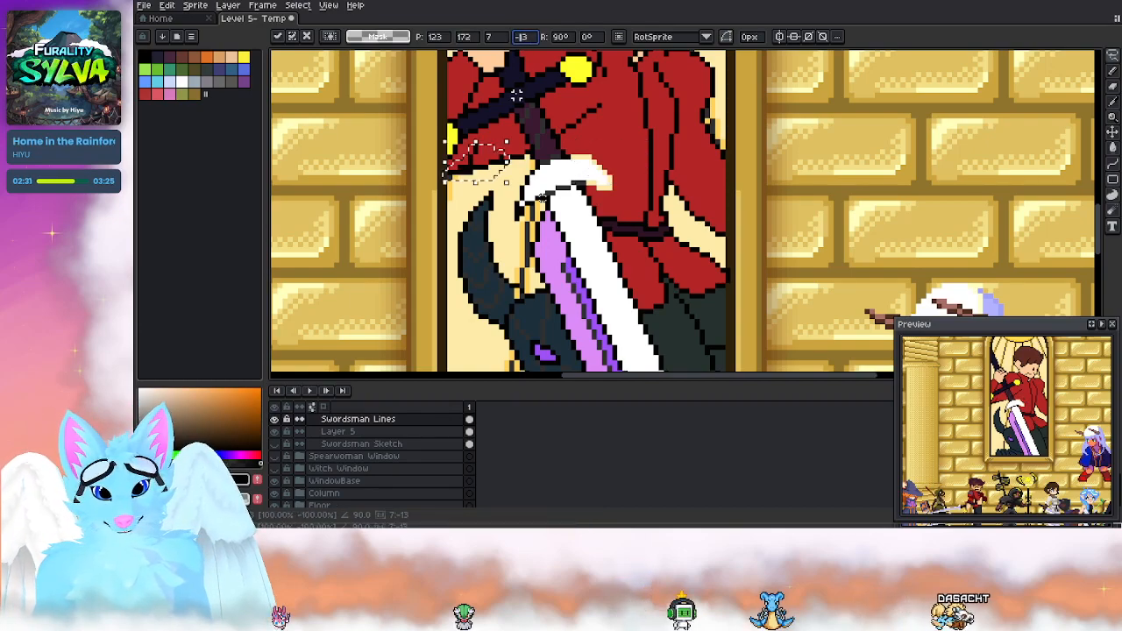
key("BackSpace")
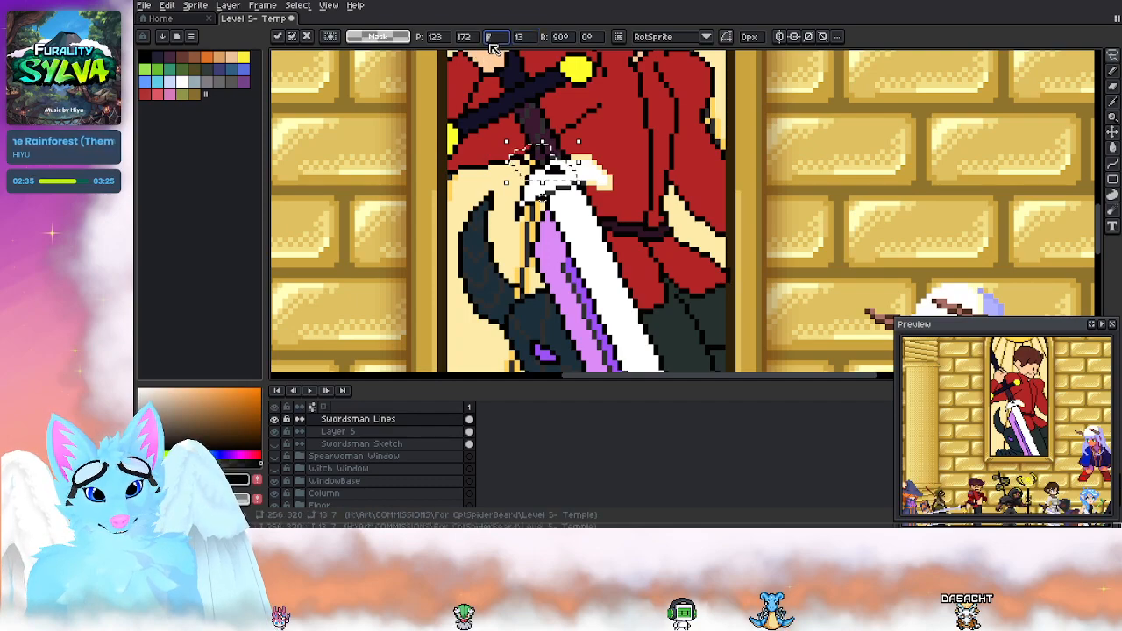
Step: Mirror the copied outline with width -7 and move it over the crossguard's right tip
type("-7")
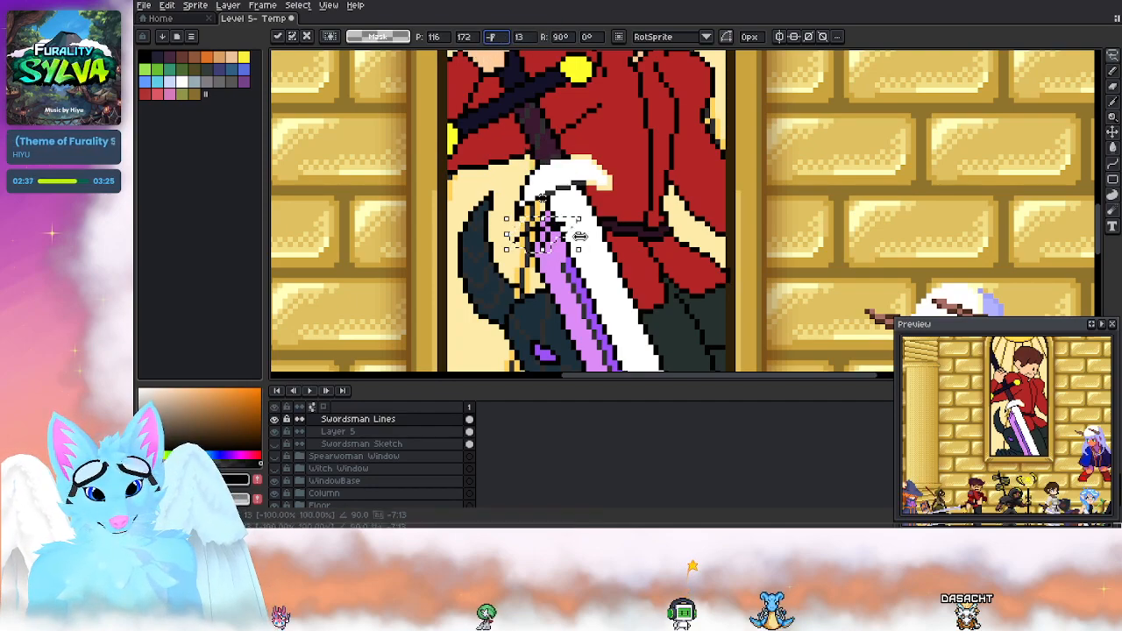
left_click_drag(568, 232, 626, 153)
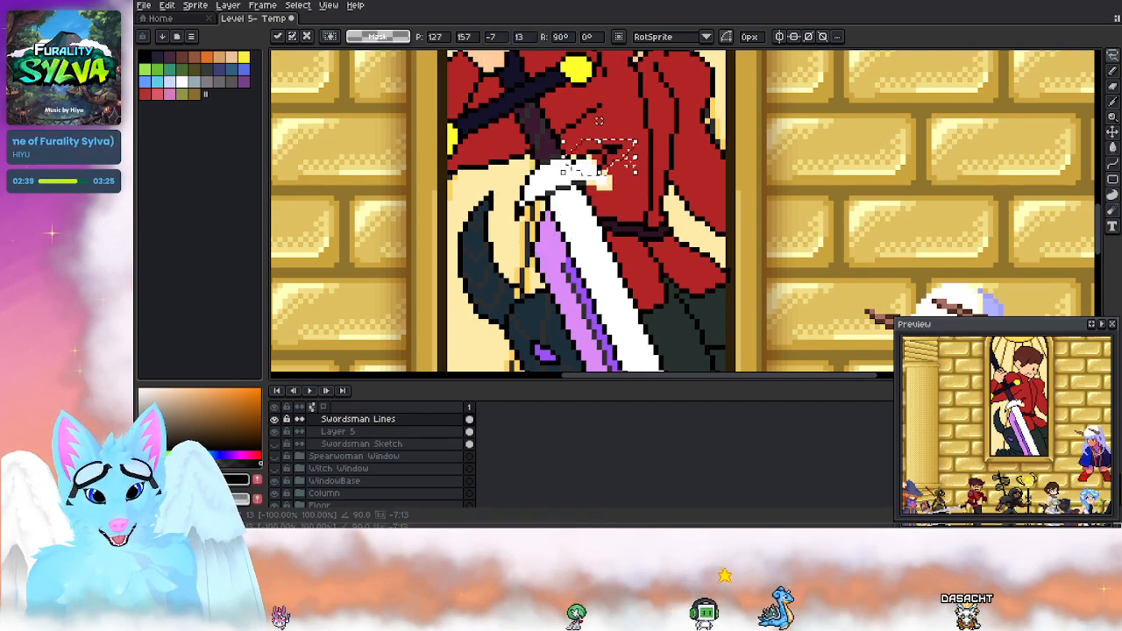
scroll(599, 120, "up", 2)
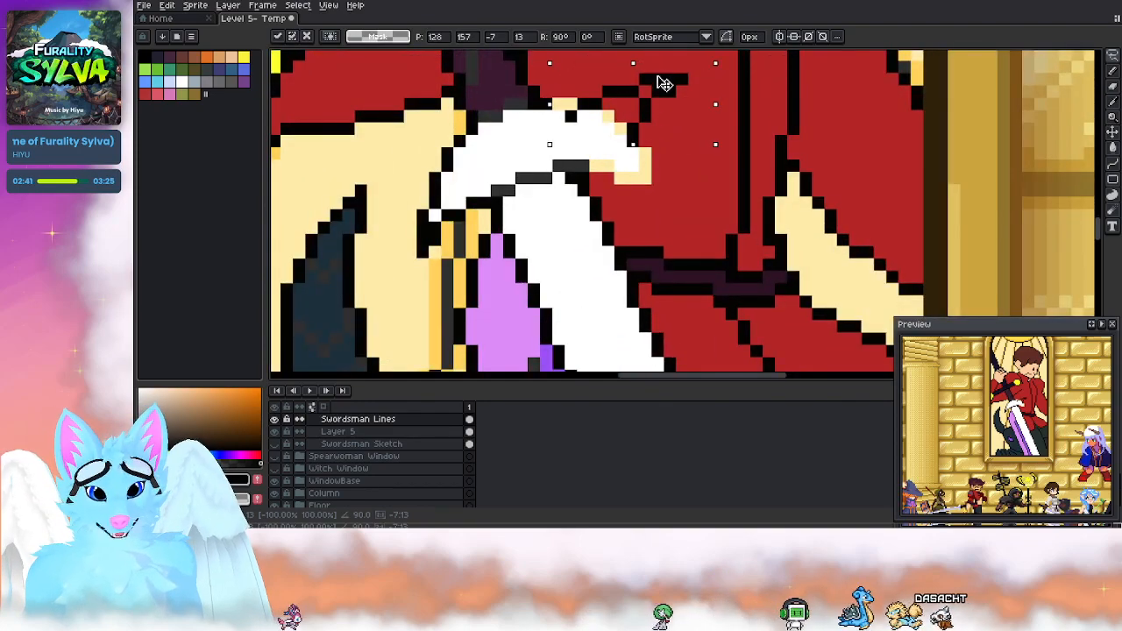
left_click_drag(645, 73, 636, 76)
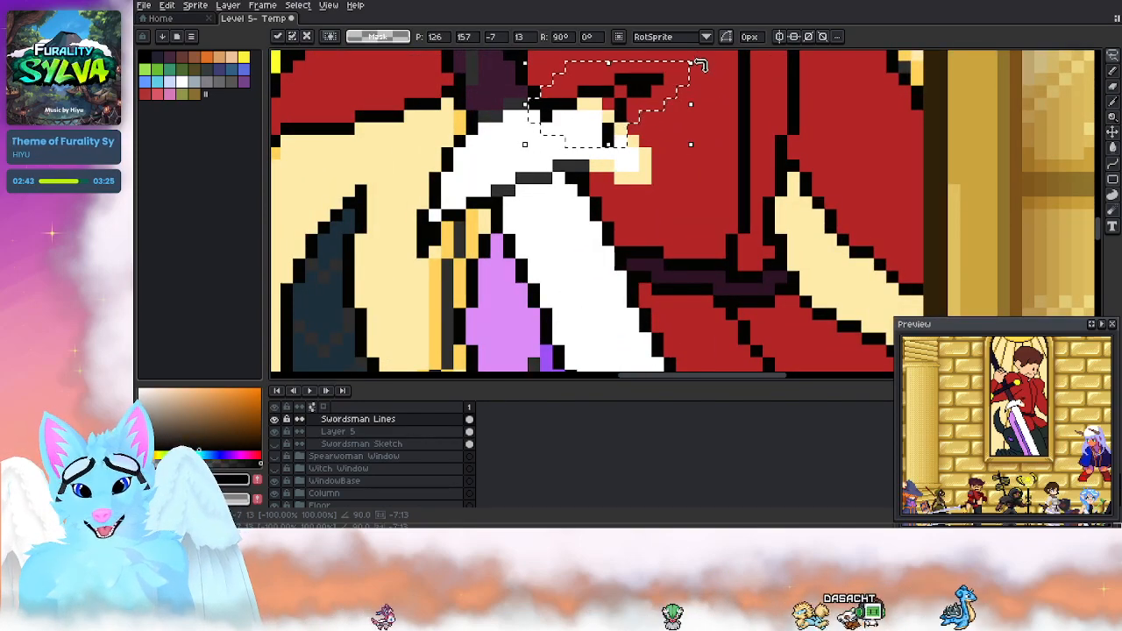
Step: Rotate the mirrored outline to about 42.2°, fit it around the crossguard's right tip at 132, 163 and apply the transformation
left_click_drag(701, 66, 659, 166)
scroll(598, 166, "down", 2)
left_click_drag(598, 128, 653, 178)
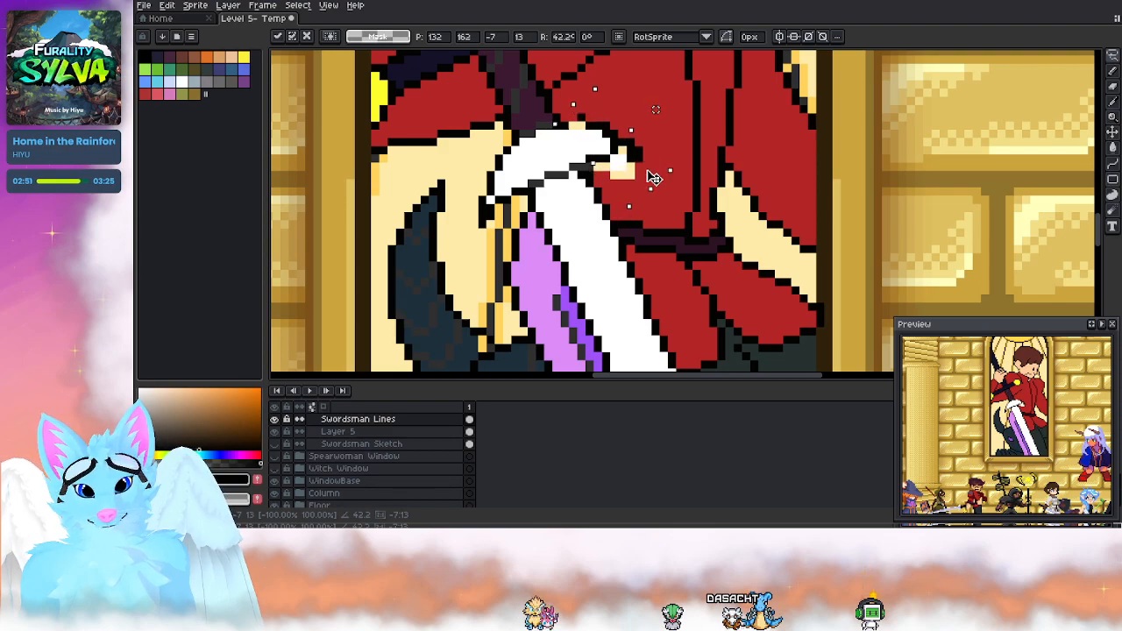
key("Down")
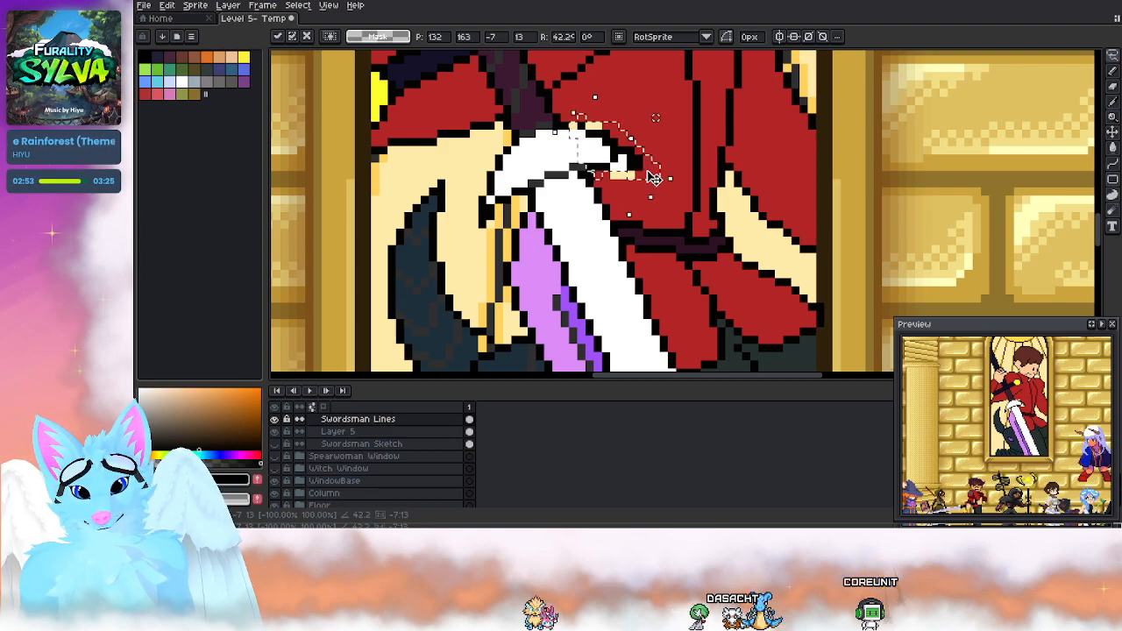
left_click(686, 150)
Step: Erase the stray black pixels inside the crossguard's right tip and close its lower edge with black pixels
scroll(564, 167, "up", 1)
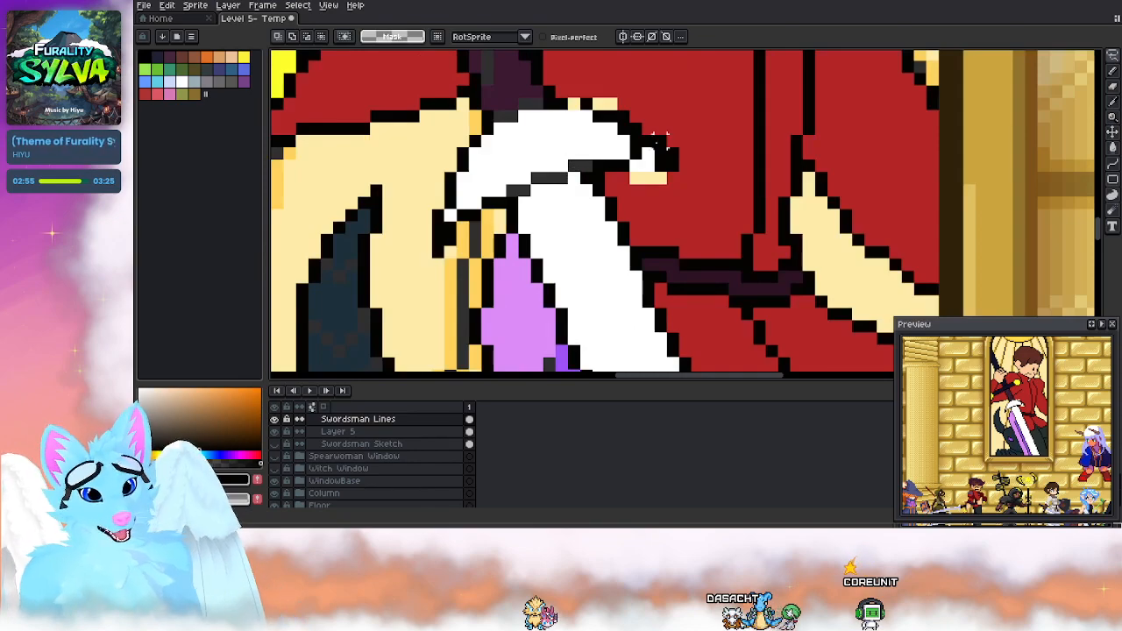
left_click(1112, 71)
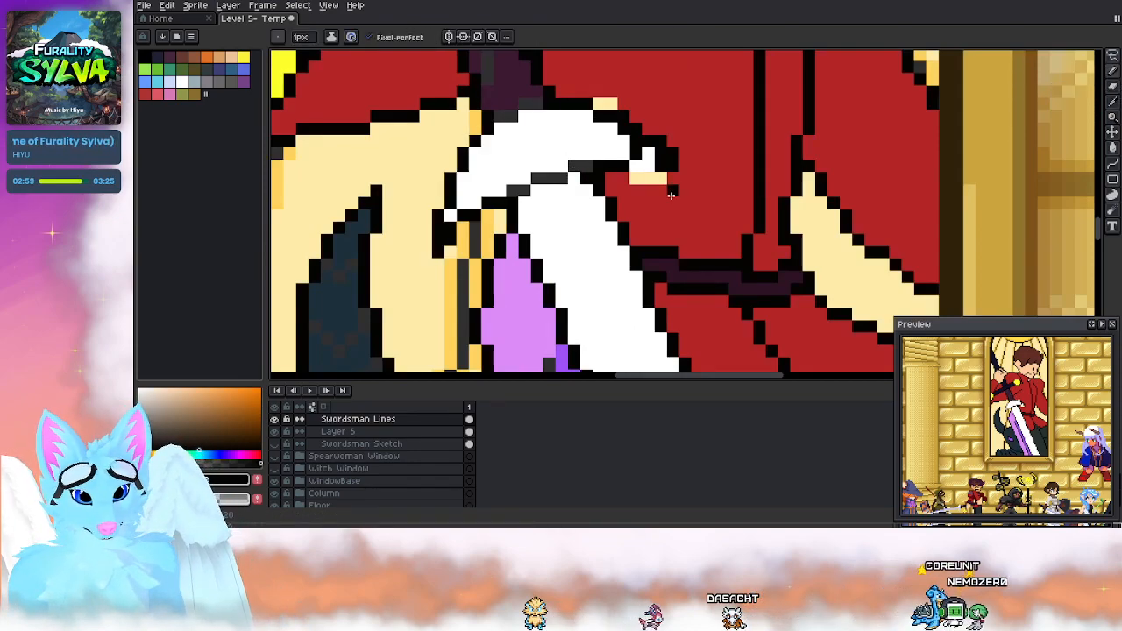
key("e")
left_click(636, 153)
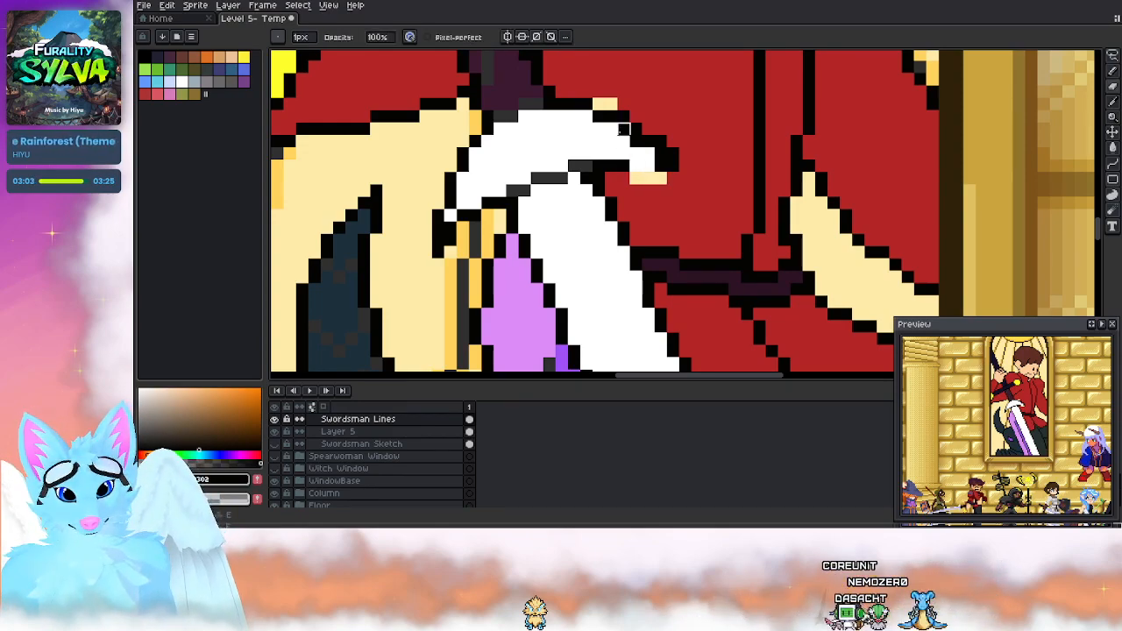
left_click(660, 154)
left_click(660, 166)
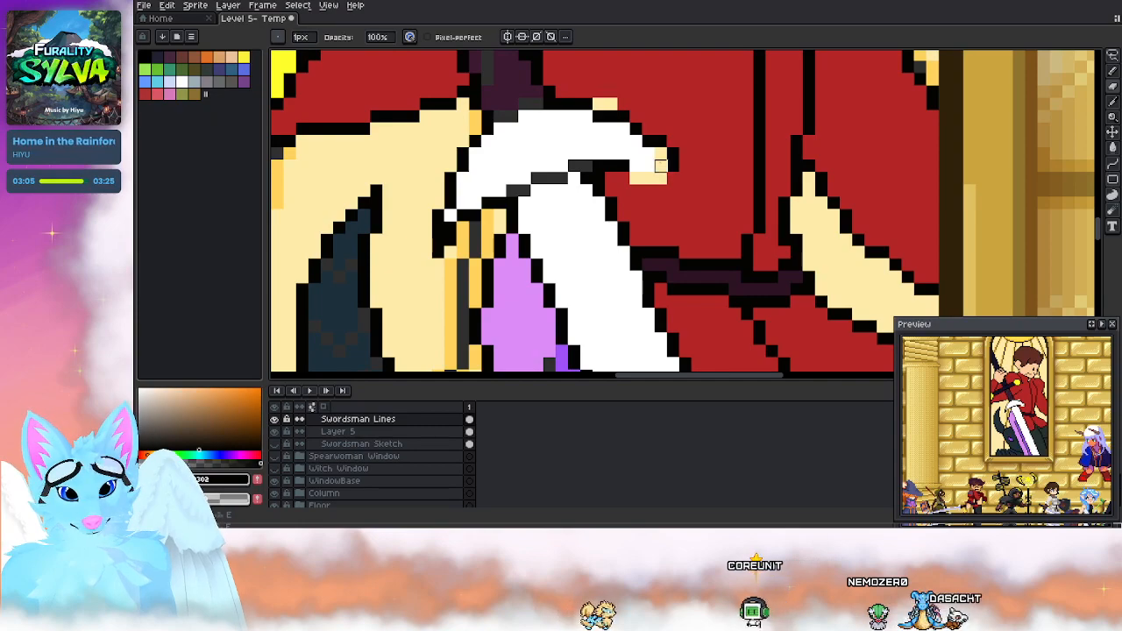
key("b")
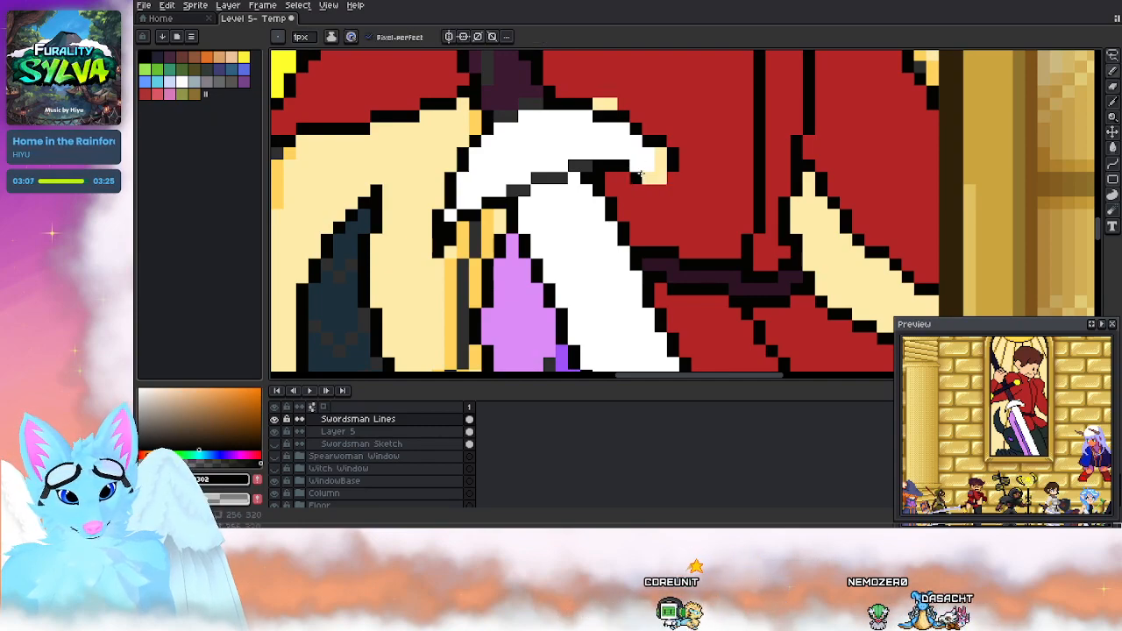
left_click(651, 167)
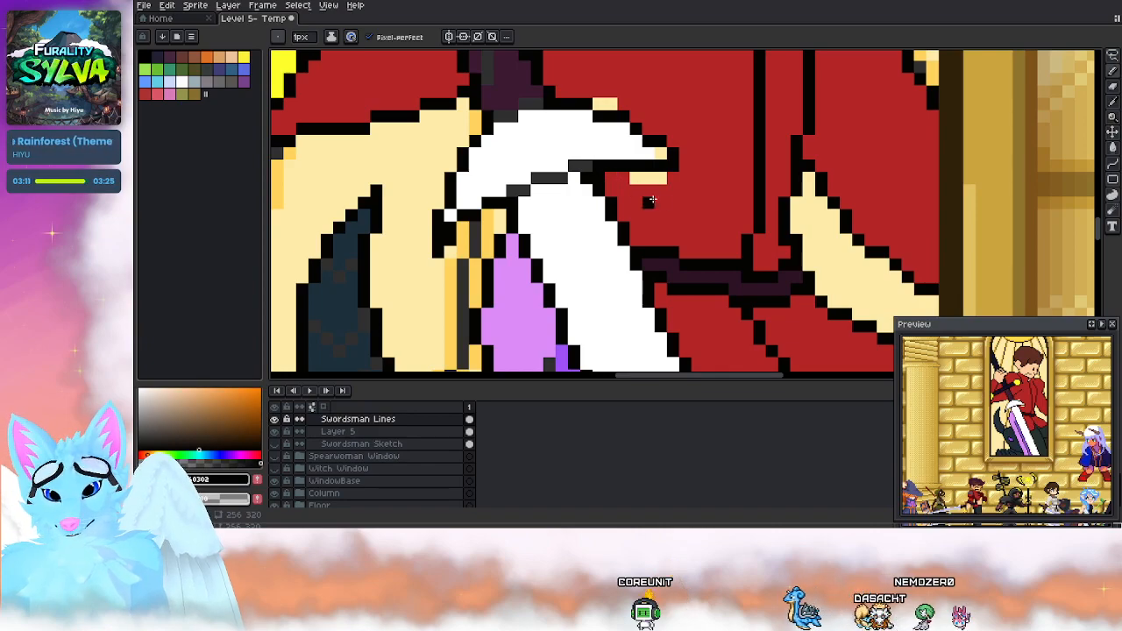
Step: On Layer 5, recolour the stray cream pixels around the crossguard's right tip to tunic red and the one inside it to white
left_click(412, 431)
key("i")
left_click(650, 192, "alt")
left_click_drag(636, 179, 662, 180)
left_click_drag(611, 105, 599, 105)
left_click(618, 138, "alt")
left_click(660, 153)
Step: Sample the dark grey #303030 from the shading lines on the sword's crossguard and grip as the drawing colour
left_click(562, 179, "alt")
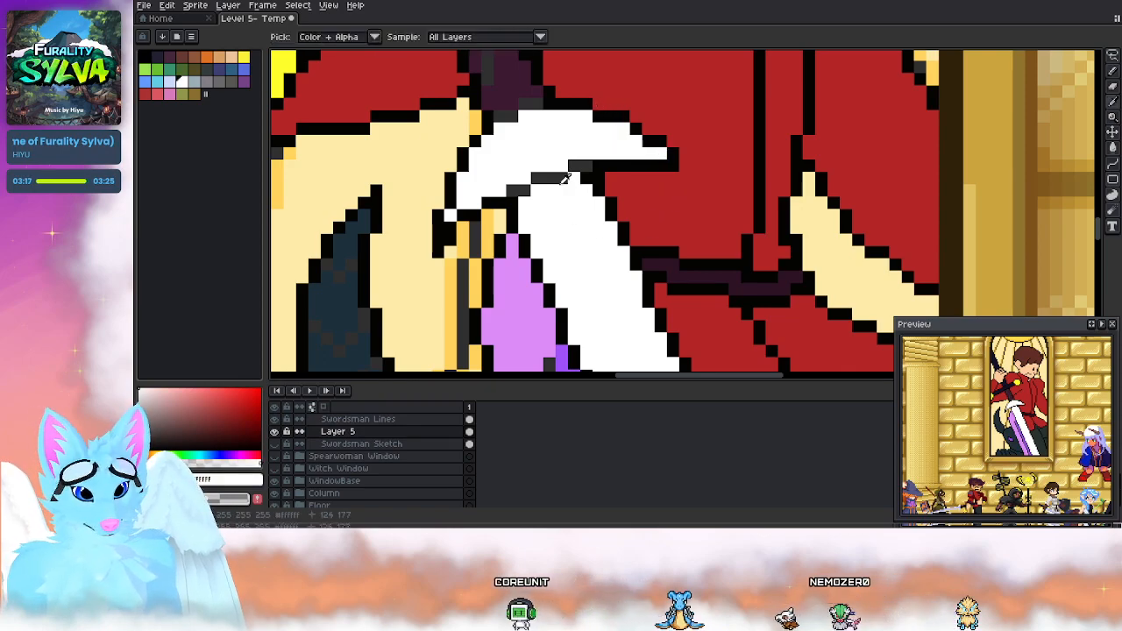
left_click(572, 181)
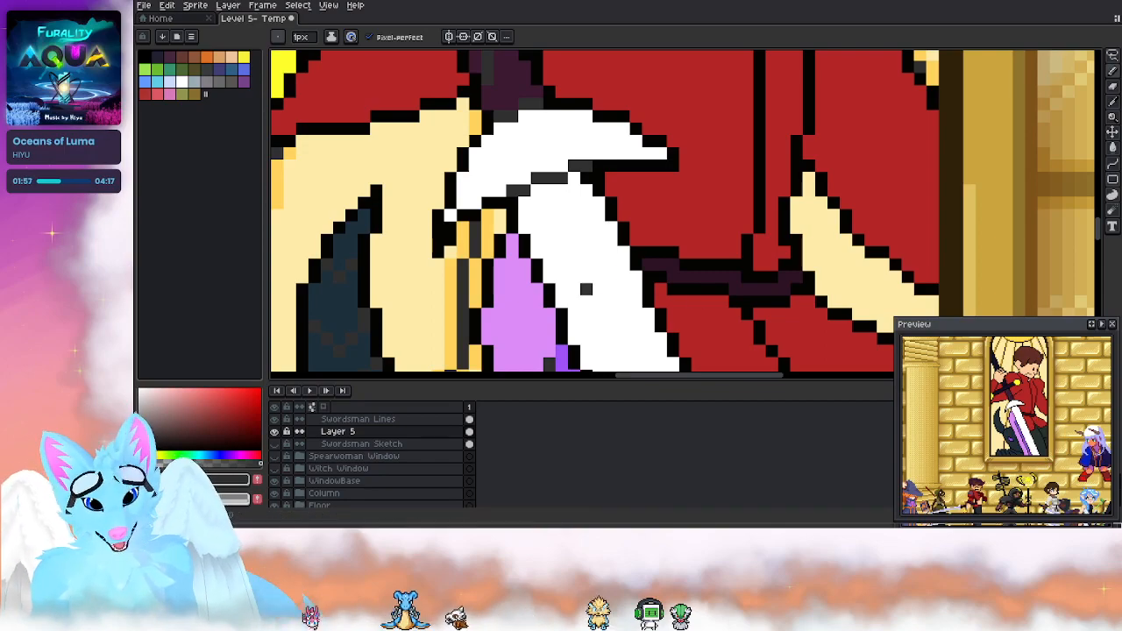
scroll(536, 240, "down", 3)
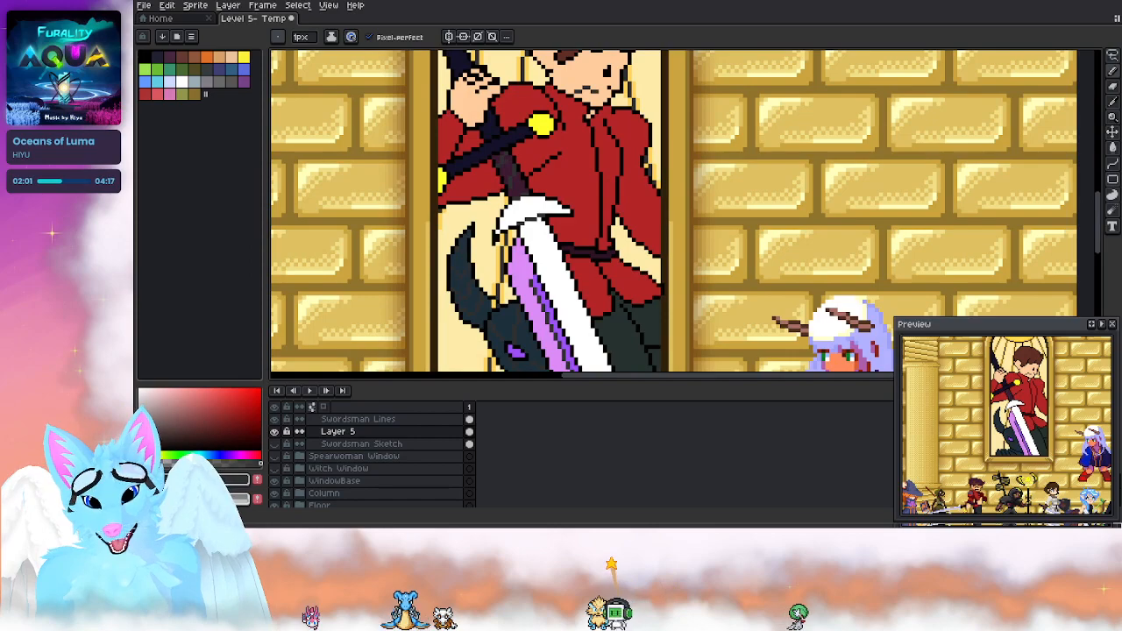
left_click_drag(517, 171, 524, 185)
left_click(524, 185, "alt")
scroll(522, 185, "up", 3)
scroll(523, 185, "up", 1)
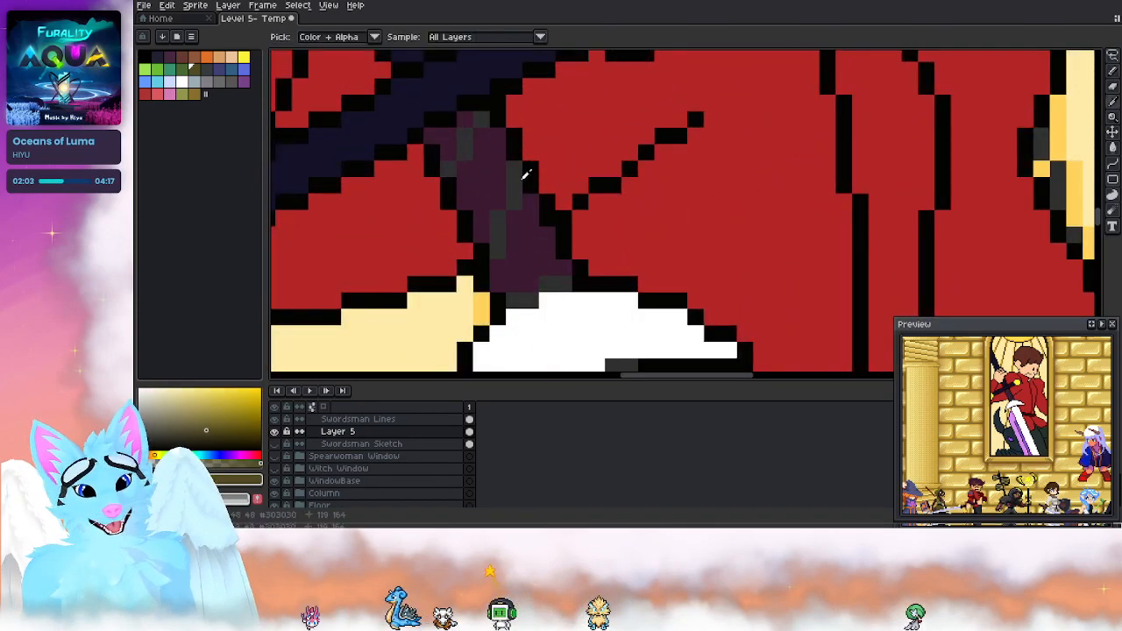
left_click(525, 180, "alt")
Step: Draw dark grey diagonal lines at intervals across the white half of the sword's blade on Layer 5
left_click_drag(541, 228, 549, 85)
scroll(544, 118, "down", 3)
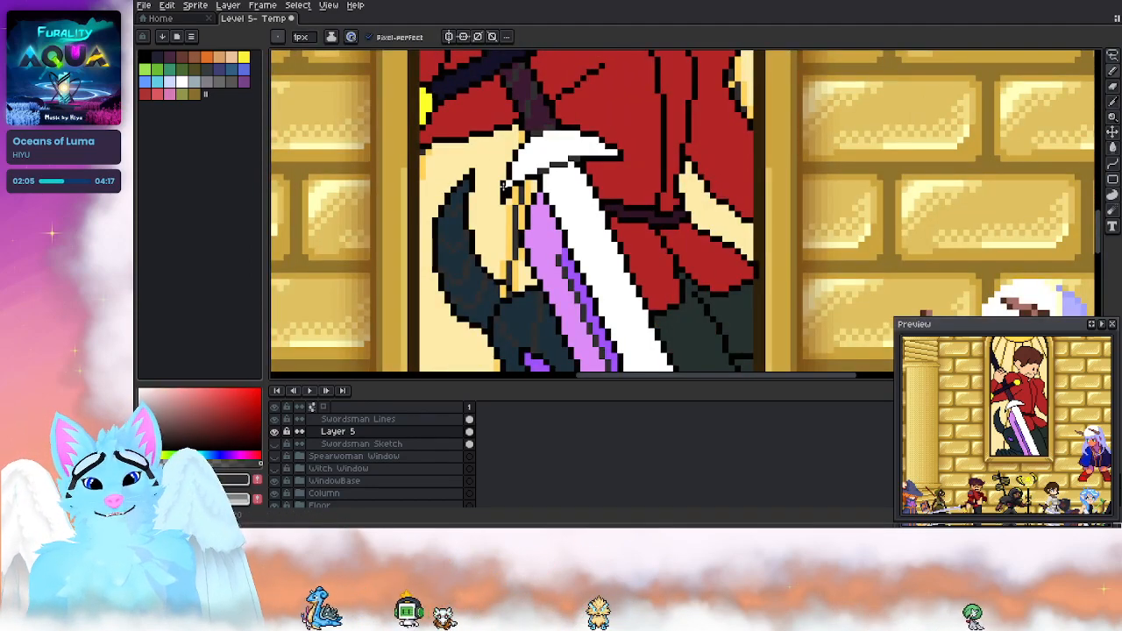
scroll(504, 186, "up", 1)
left_click_drag(563, 215, 574, 219)
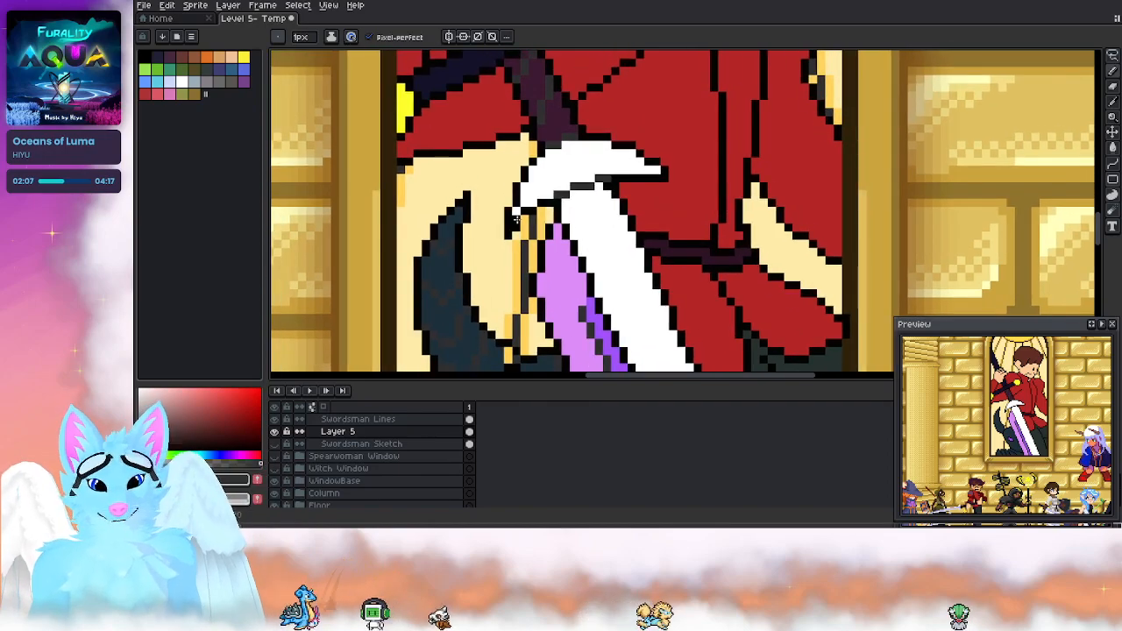
scroll(516, 217, "up", 1)
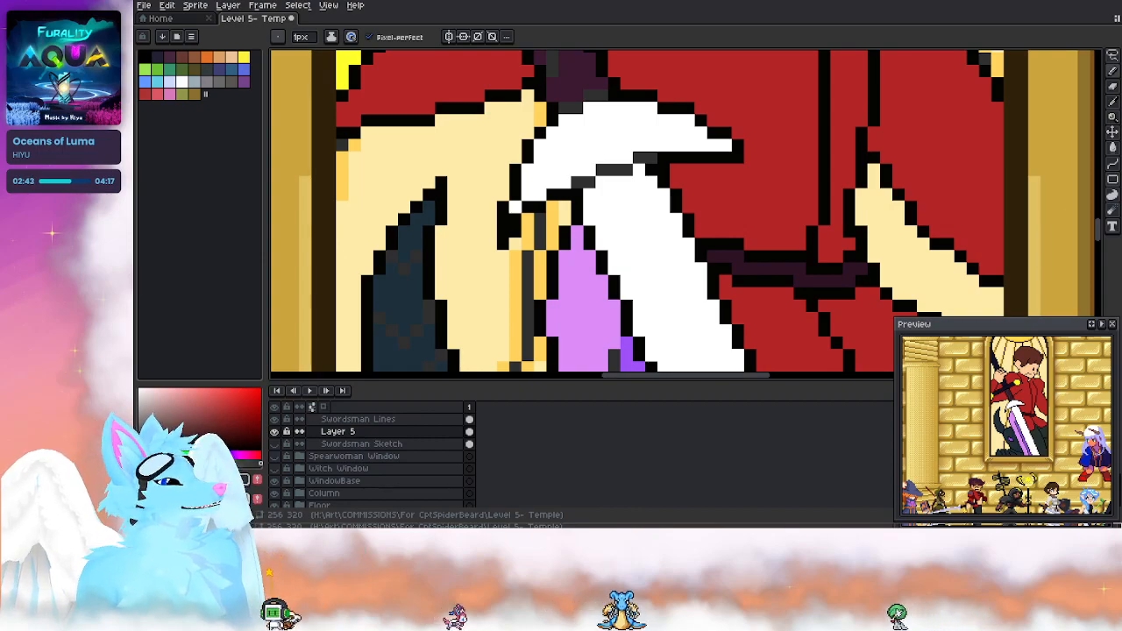
scroll(476, 191, "down", 3)
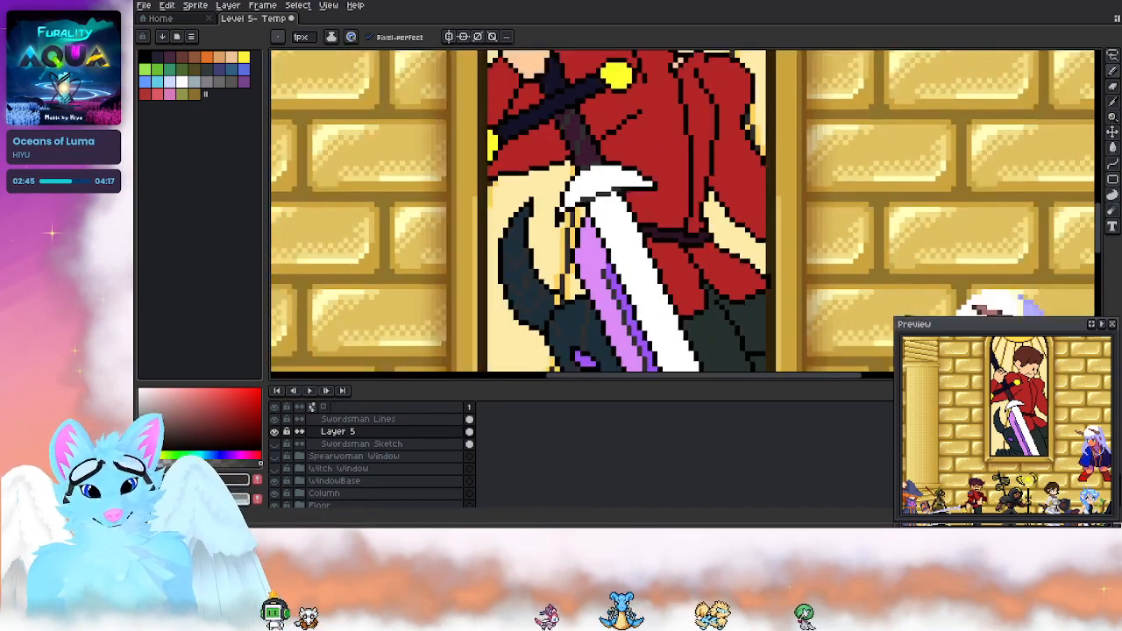
left_click_drag(476, 192, 456, 170)
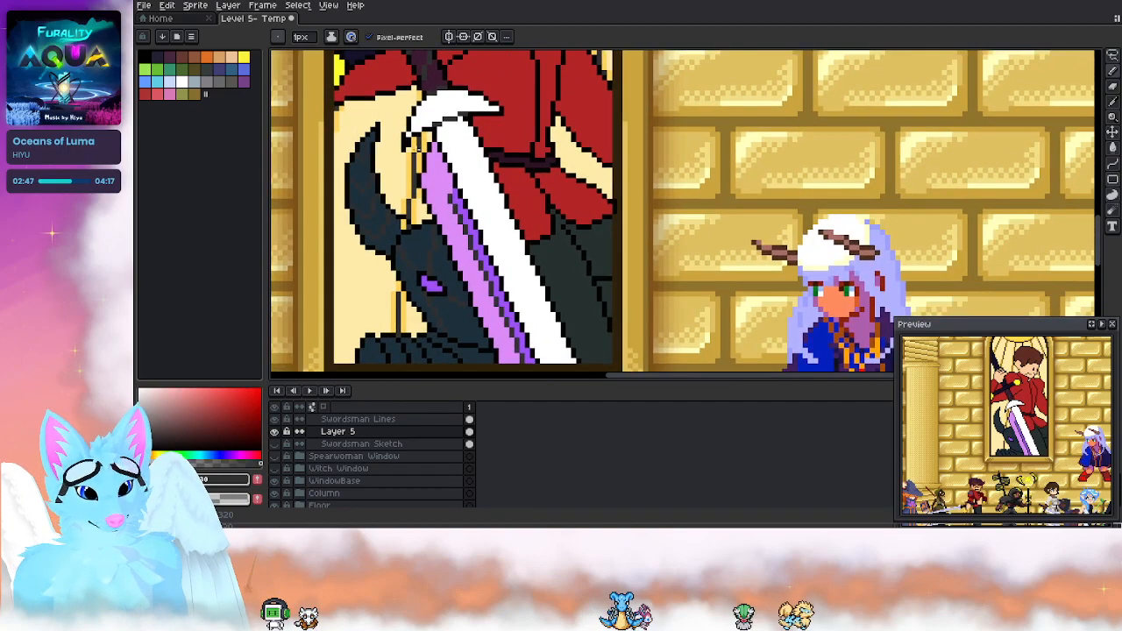
key("i")
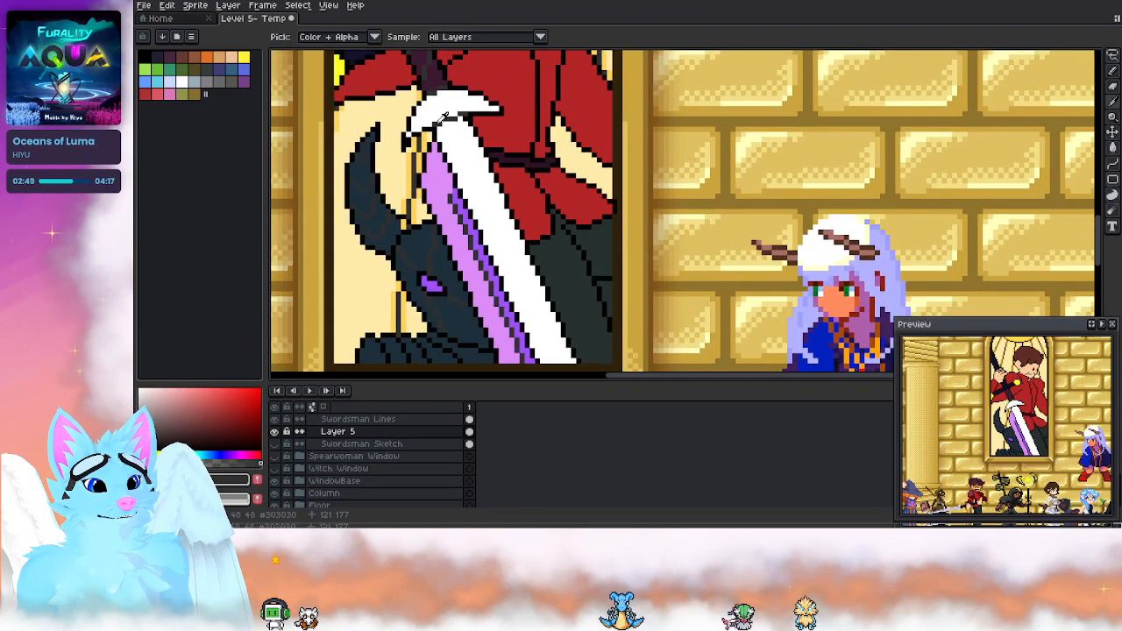
key("b")
left_click(440, 141)
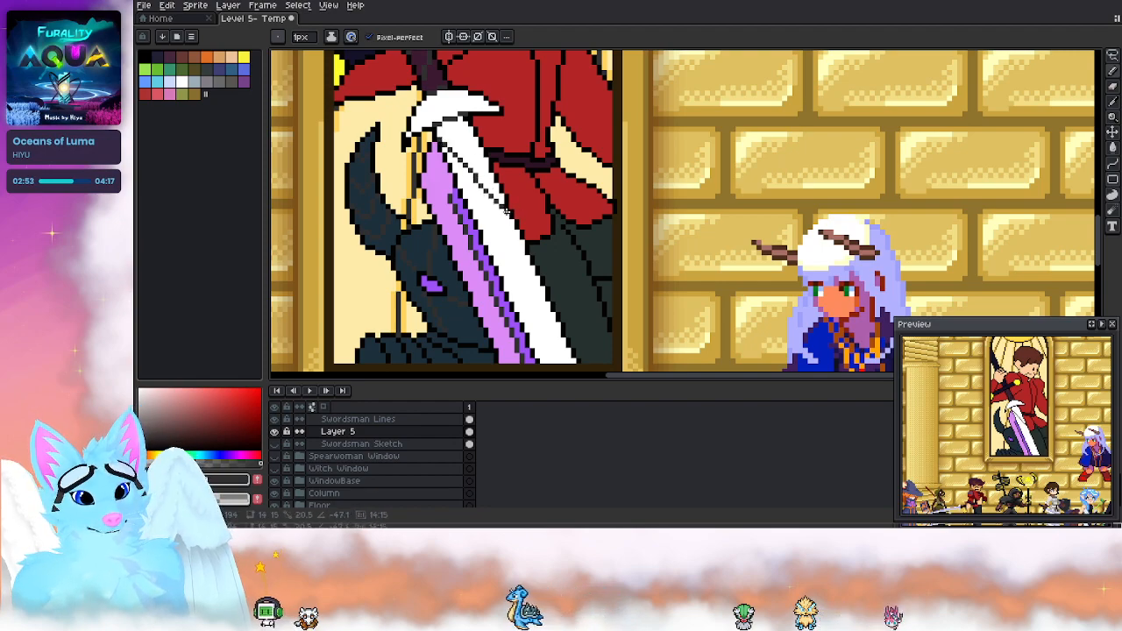
left_click(511, 292)
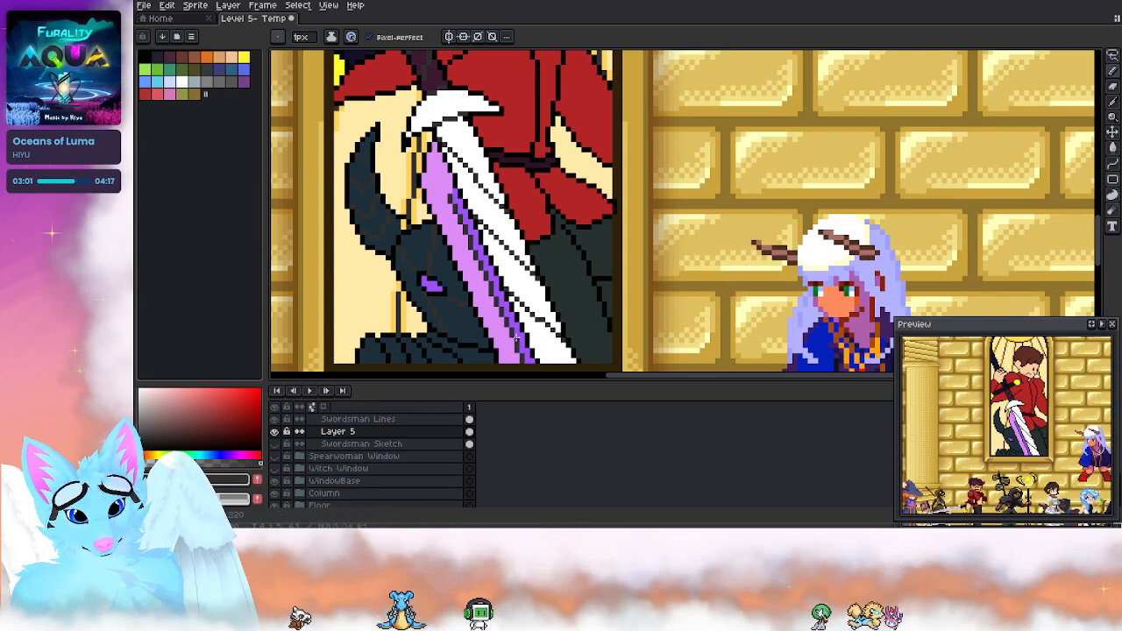
Step: Draw matching dark grey diagonal lines across the purple half of the sword's blade
scroll(473, 166, "up", 3)
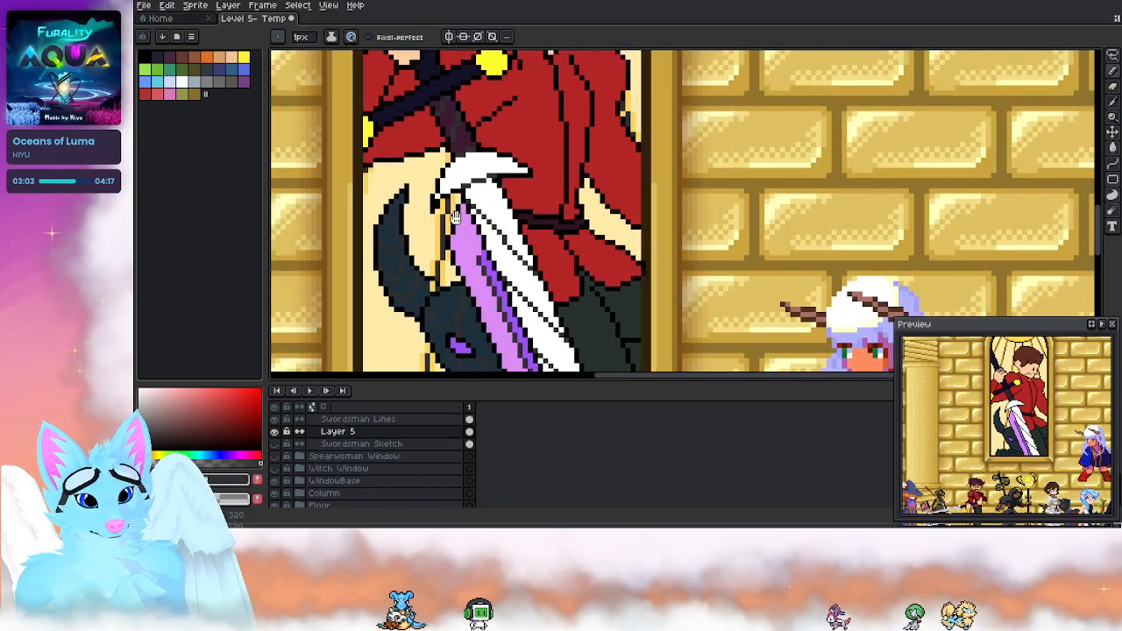
left_click_drag(473, 167, 484, 97)
left_click_drag(500, 211, 455, 139)
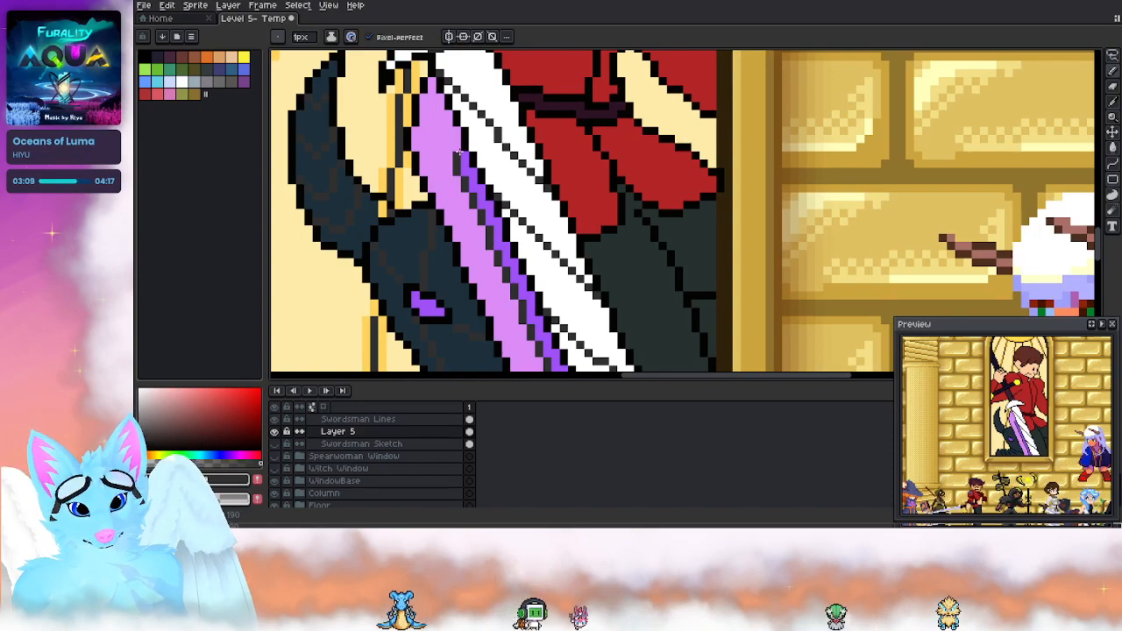
scroll(457, 154, "down", 3)
scroll(430, 161, "up", 2)
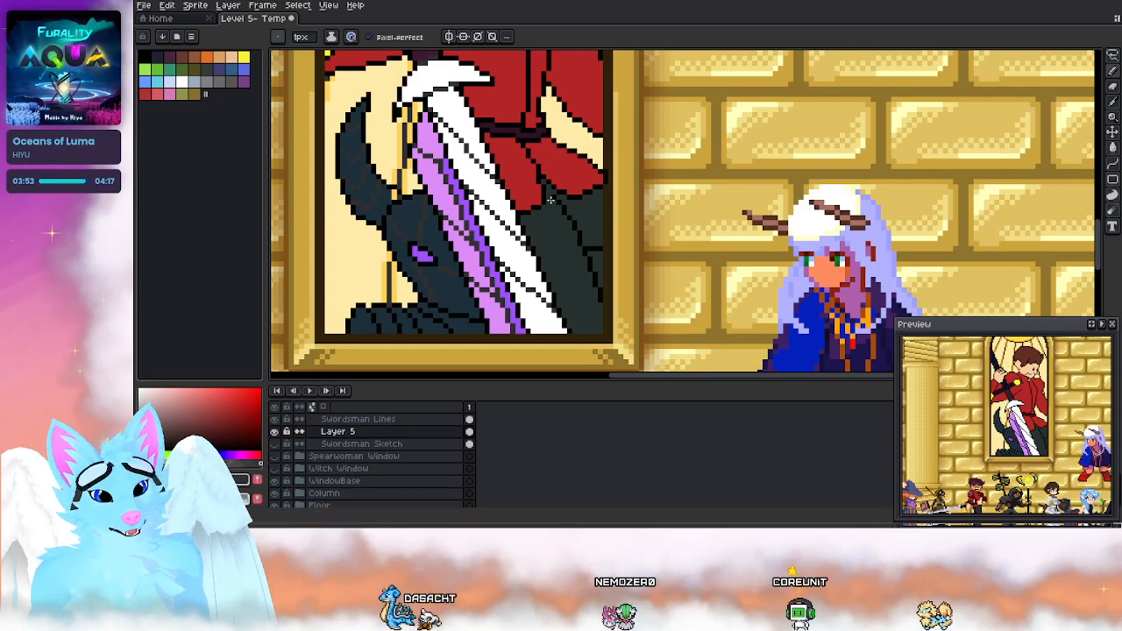
Step: On the Swordsman Lines layer, draw fold lines across the swordsman's dark trousers in the sampled dark grey #303030
left_click_drag(501, 187, 542, 213)
left_click_drag(605, 257, 586, 159)
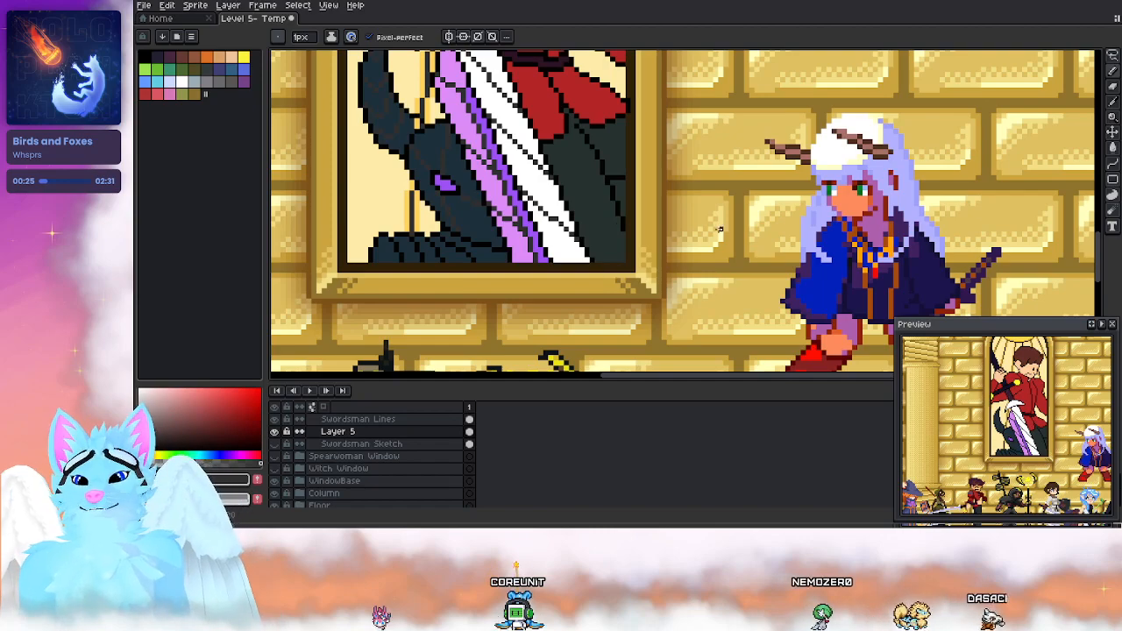
scroll(607, 285, "down", 1)
scroll(514, 163, "up", 2)
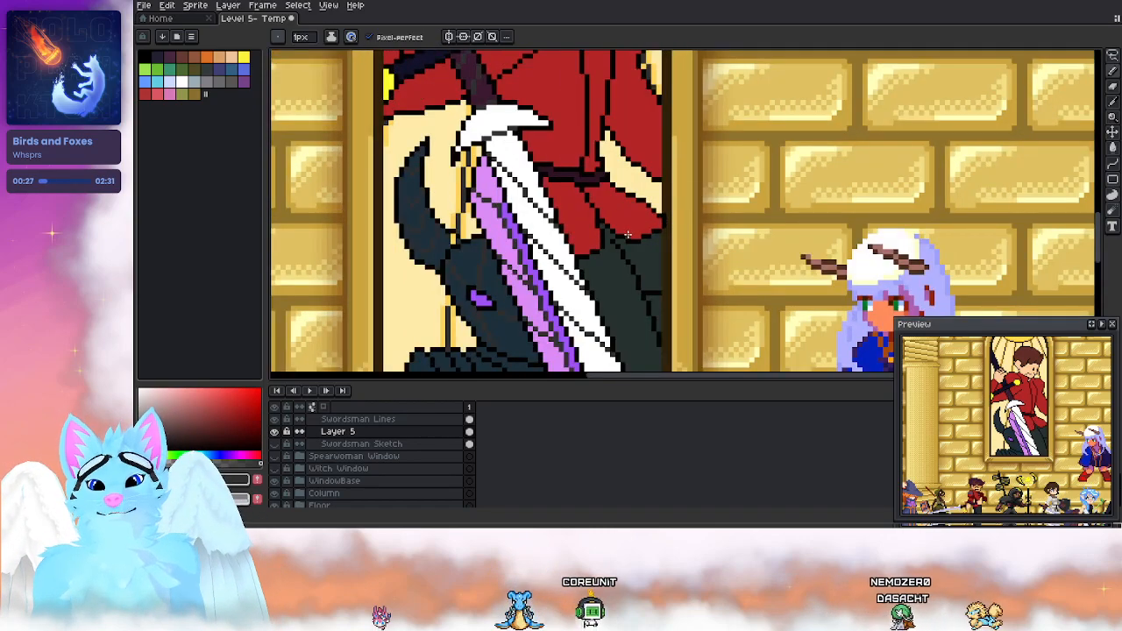
scroll(982, 219, "up", 2)
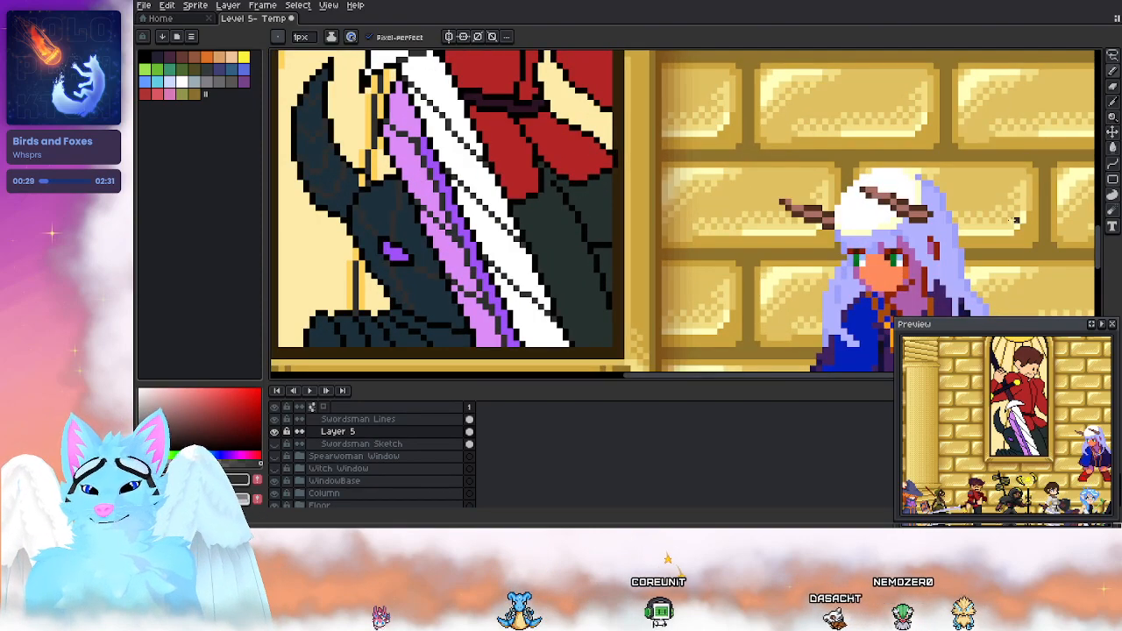
left_click(1107, 166)
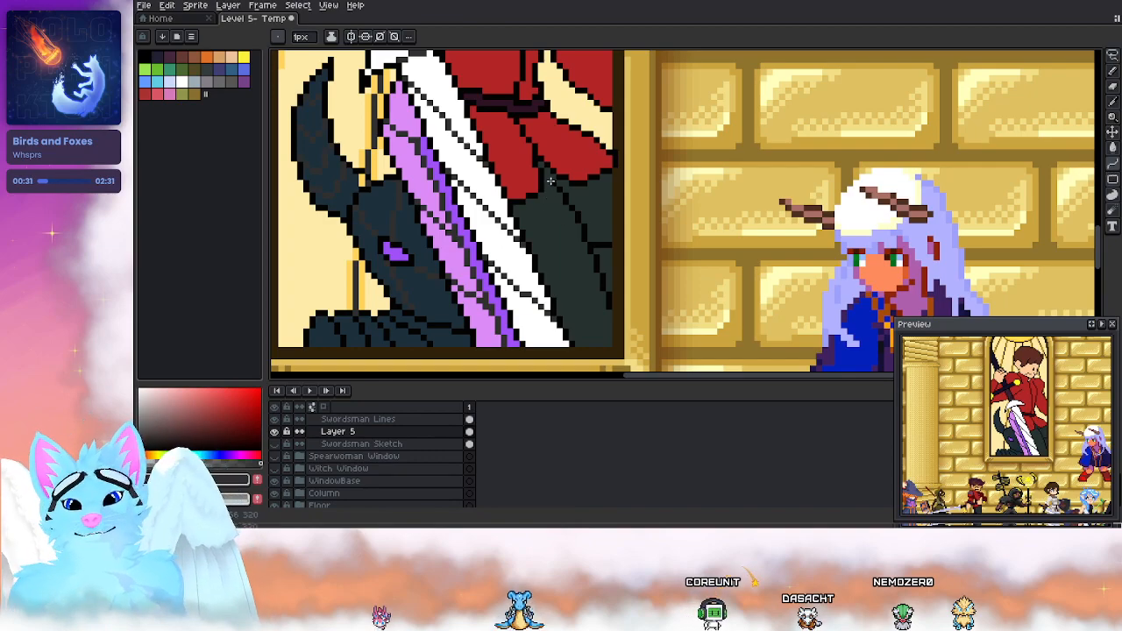
scroll(537, 223, "up", 2)
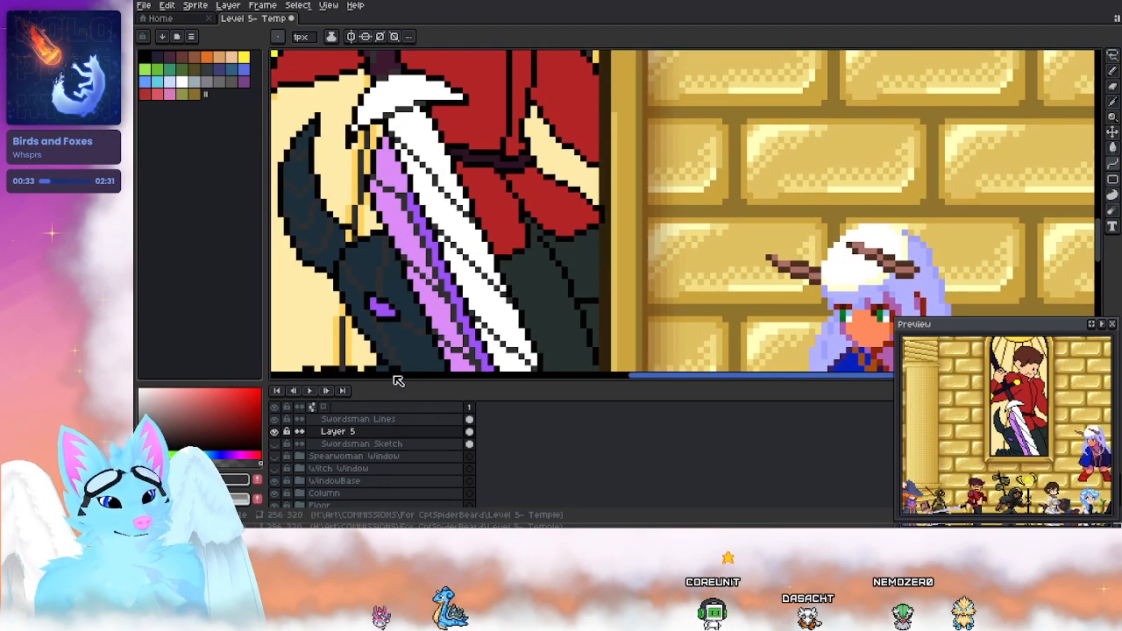
left_click(370, 421)
key("i")
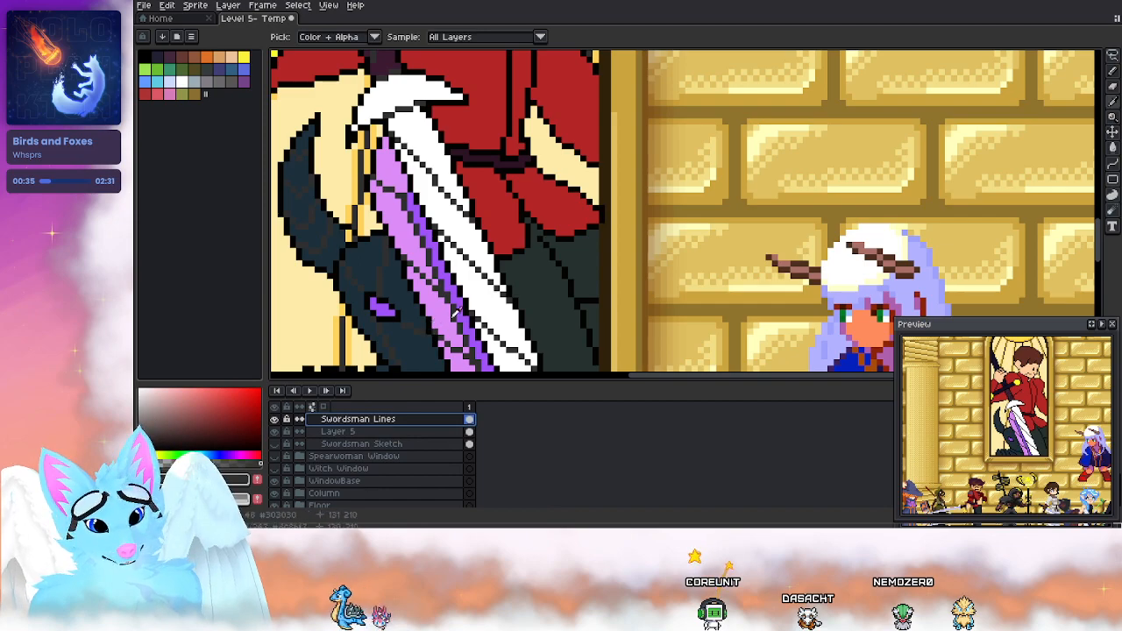
key("l")
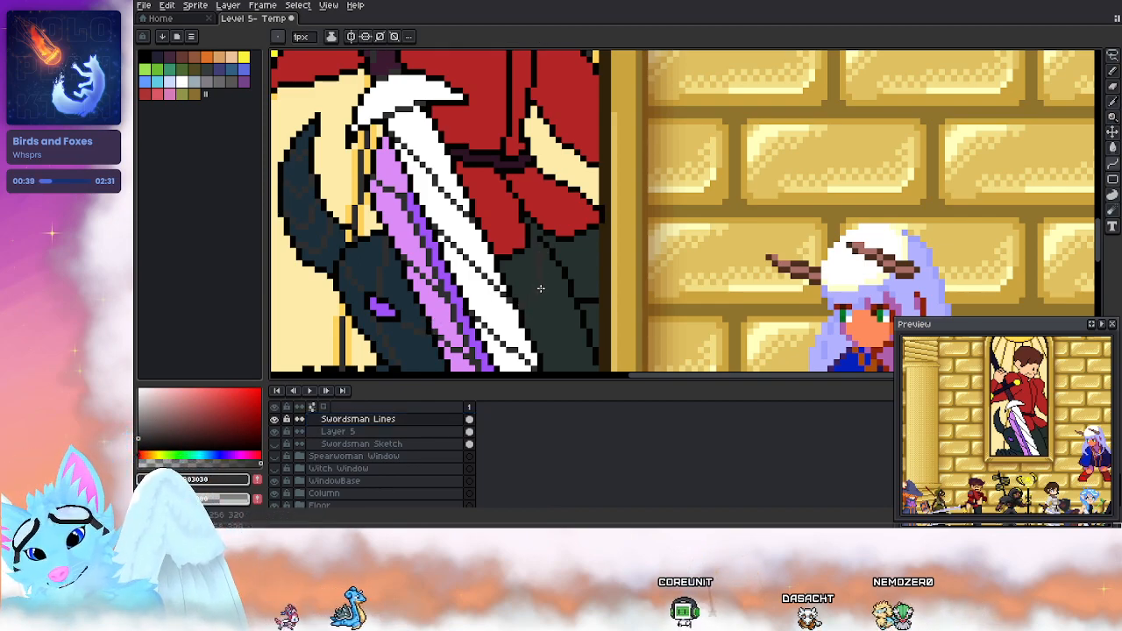
left_click_drag(540, 288, 557, 314)
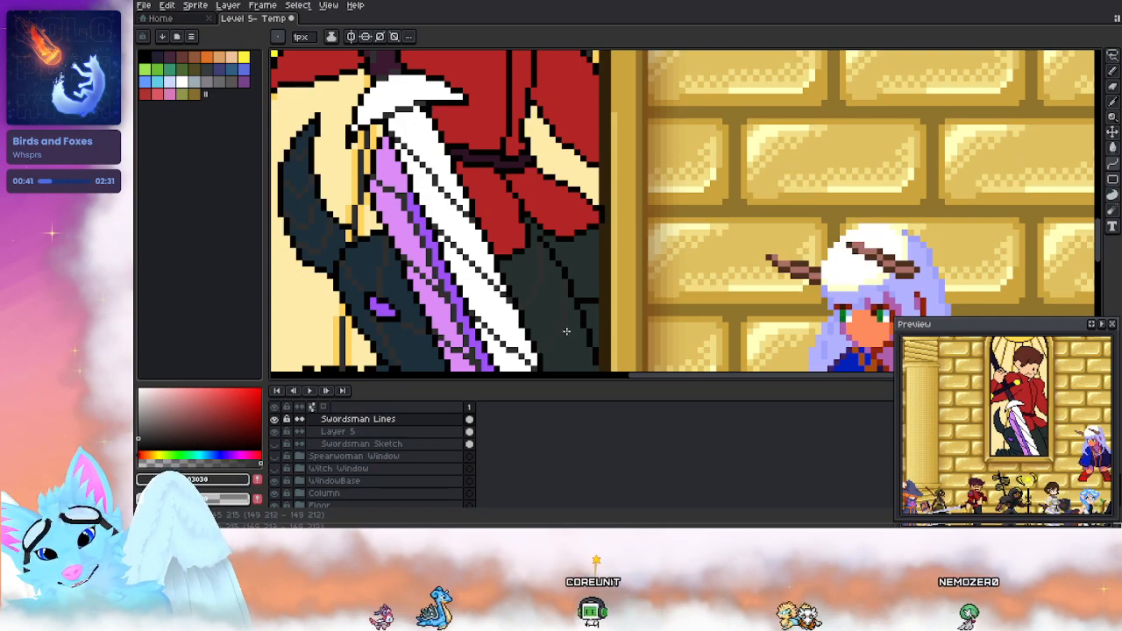
scroll(570, 298, "down", 3)
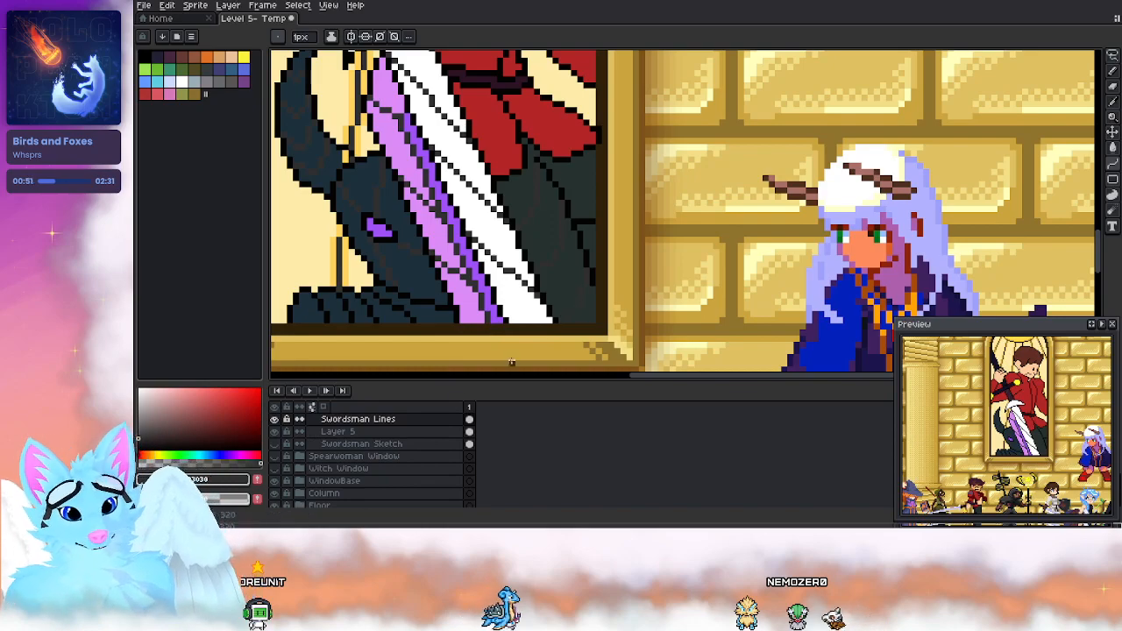
Step: Hide Layer 5 and examine the bare line art of the swordsman window from the sword up to the head
left_click(276, 433)
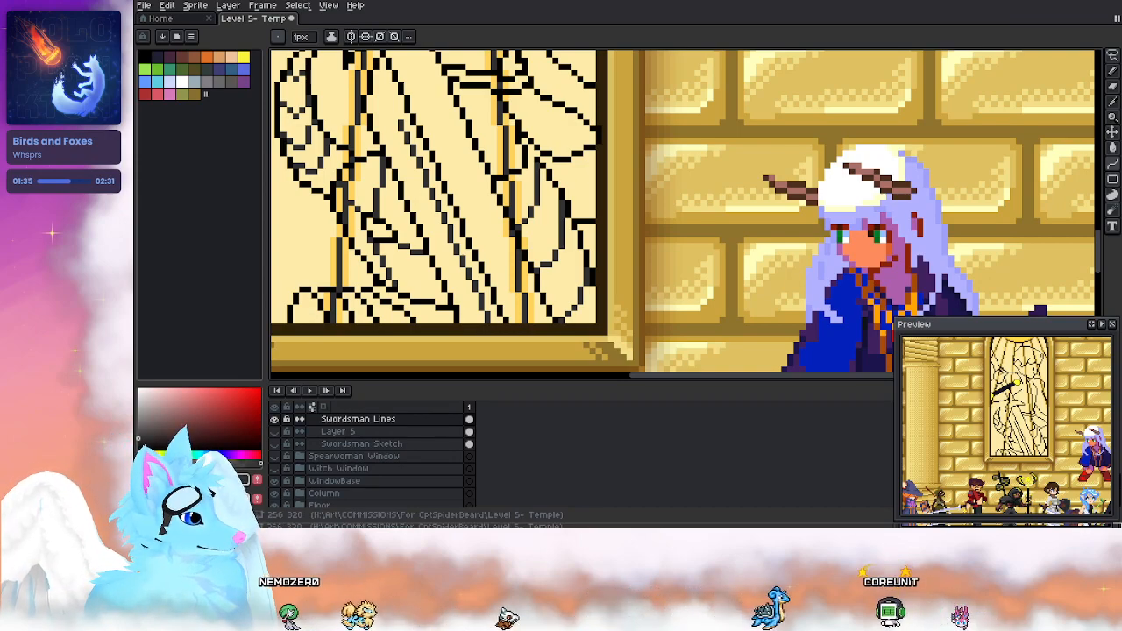
key("alt+Tab")
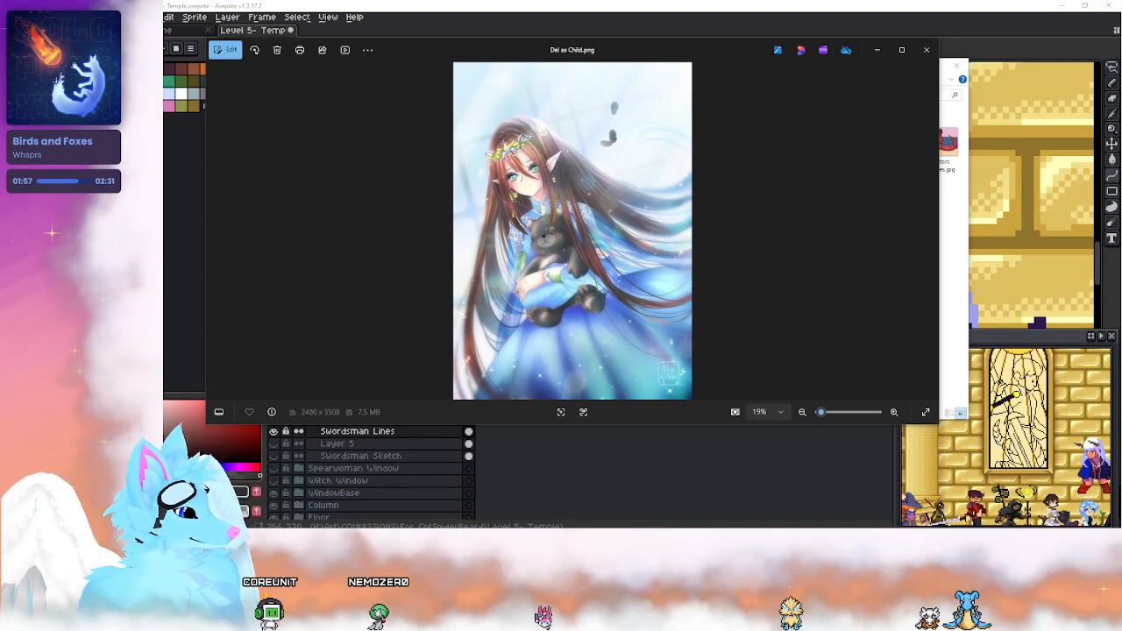
key("alt+Tab")
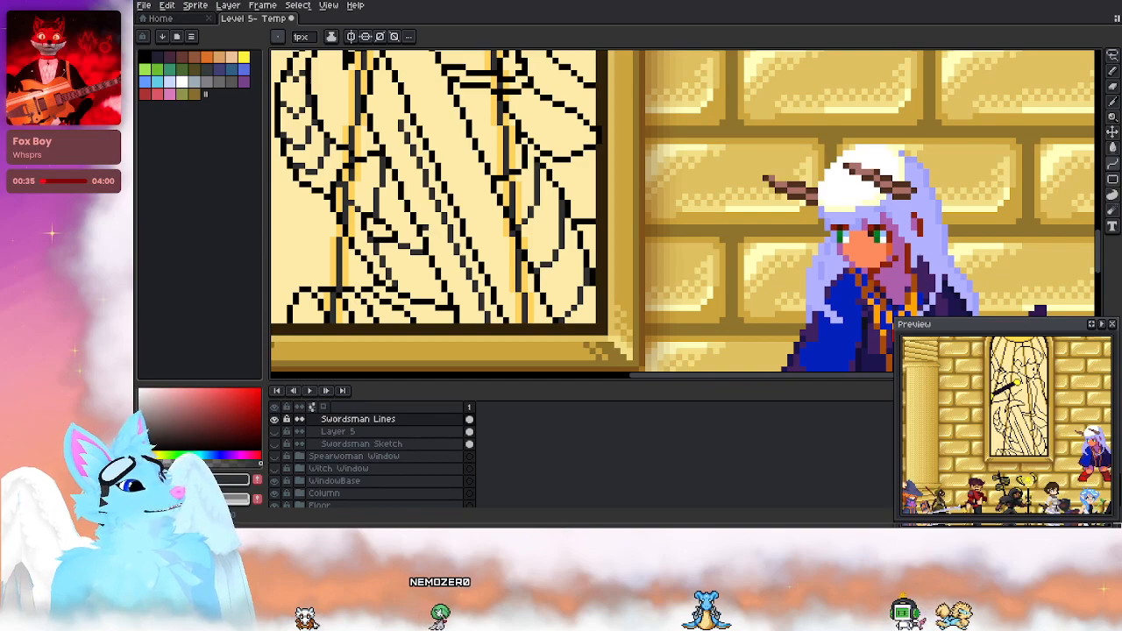
left_click_drag(437, 227, 503, 216)
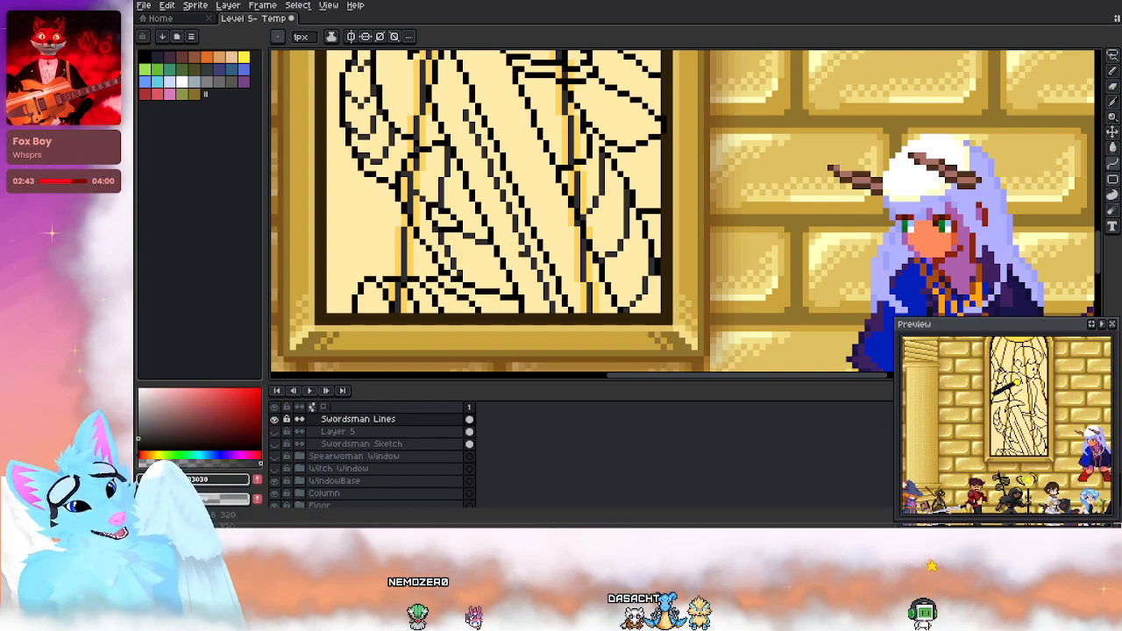
left_click_drag(539, 238, 546, 266)
left_click_drag(512, 163, 572, 236)
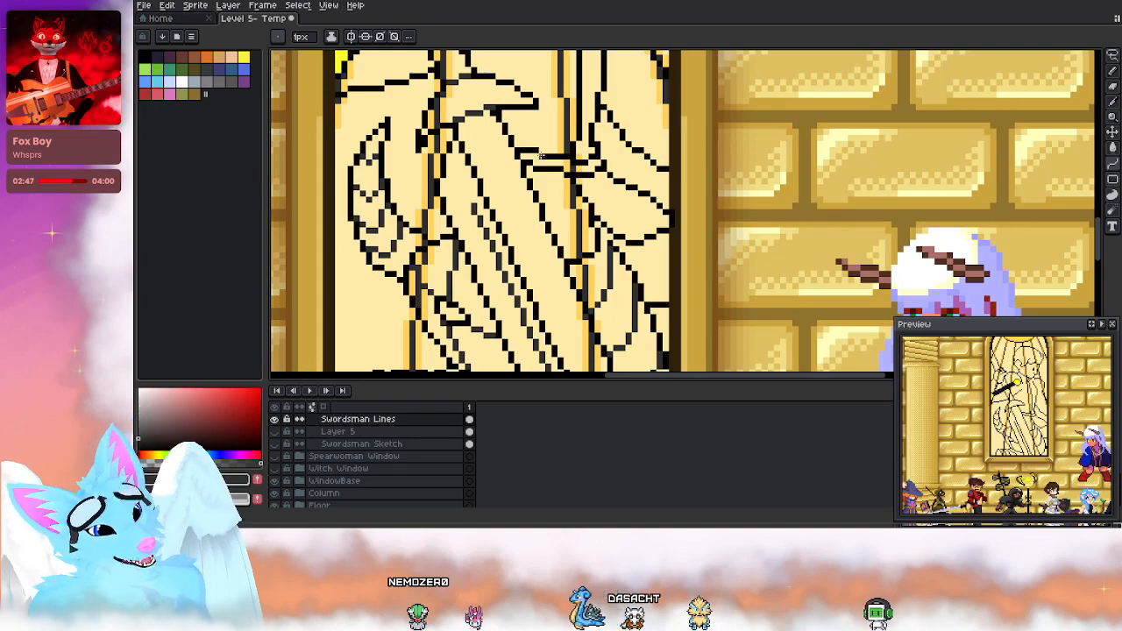
scroll(540, 154, "down", 1)
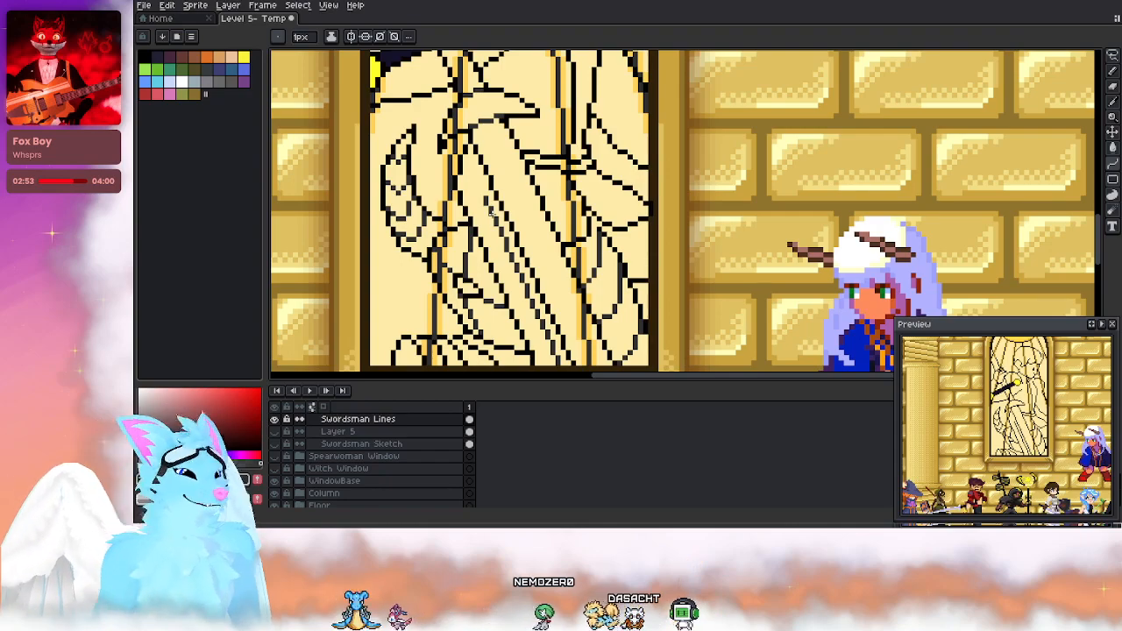
left_click_drag(527, 175, 505, 277)
left_click_drag(505, 194, 503, 264)
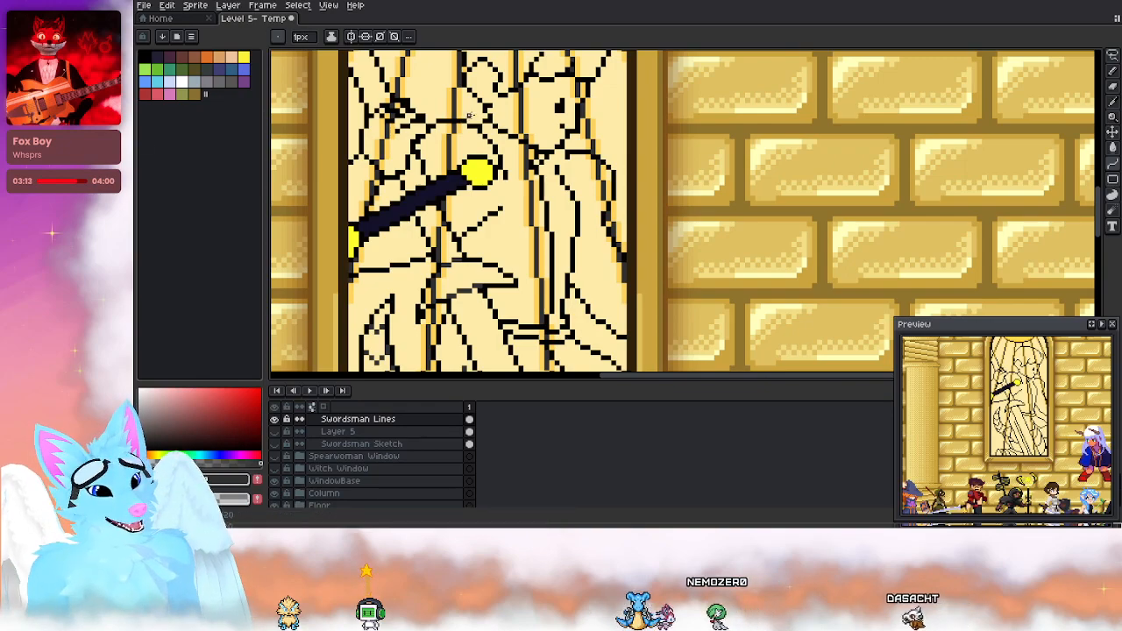
scroll(375, 114, "up", 3)
scroll(367, 140, "left", 1)
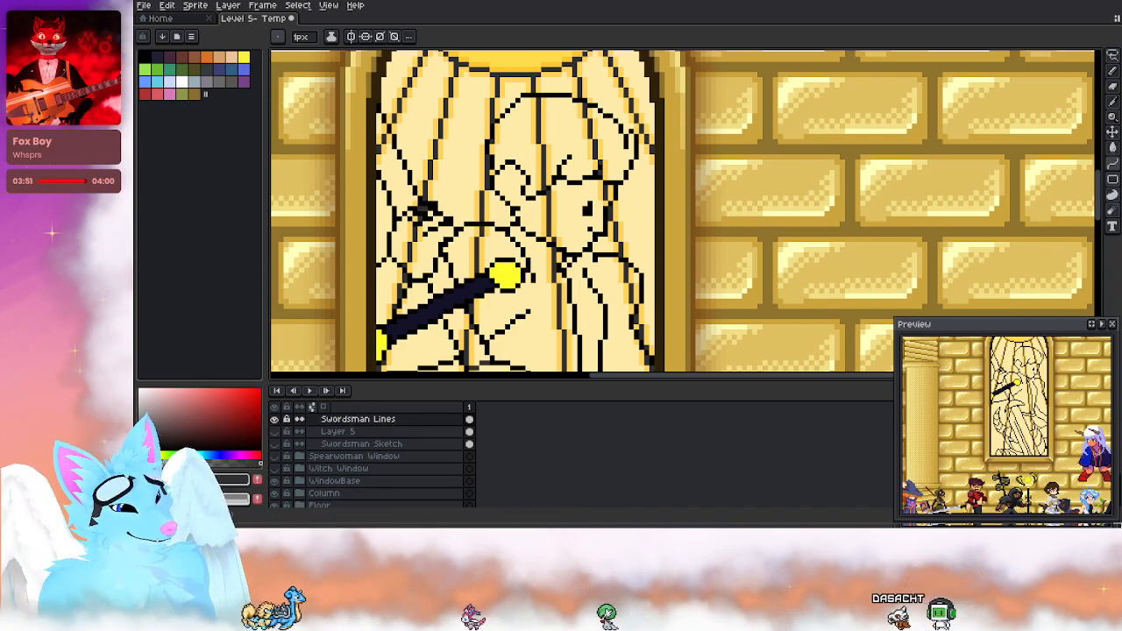
scroll(520, 190, "down", 4)
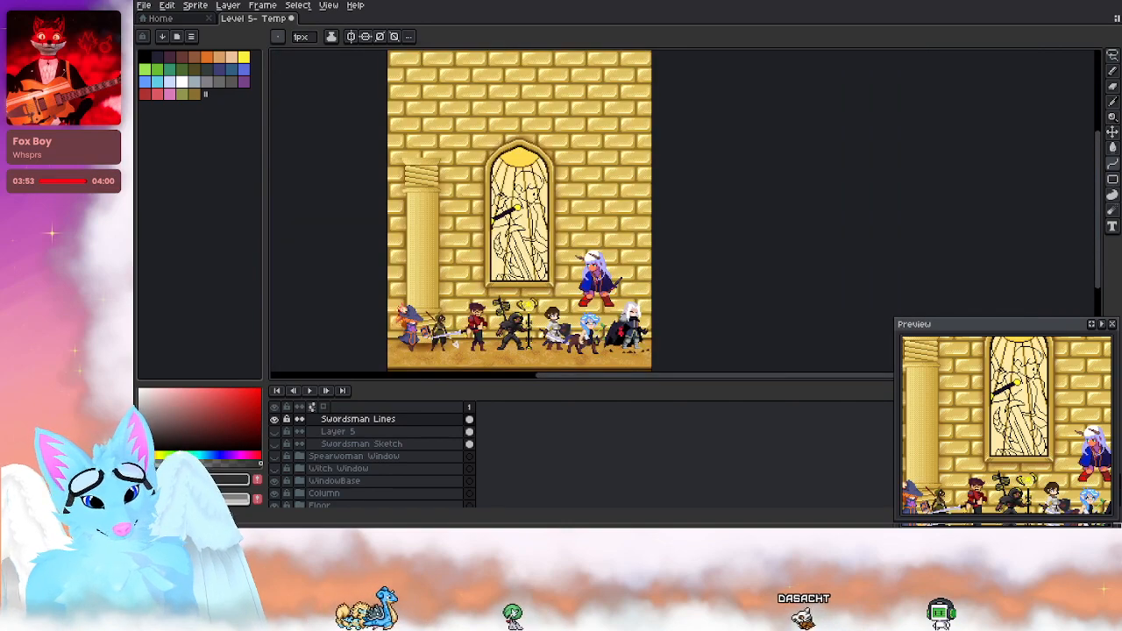
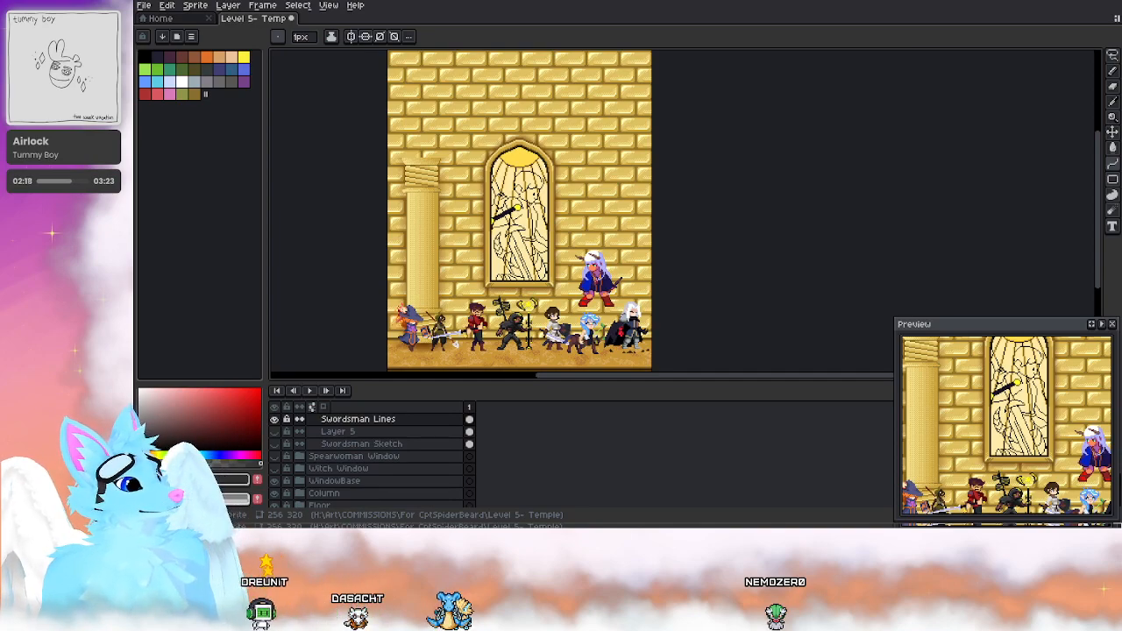
Step: Sample the yellow of the crossbar's round knobs and erase their yellow fill from the Swordsman Lines layer, leaving the black outlines
scroll(501, 225, "up", 3)
left_click_drag(516, 285, 504, 178)
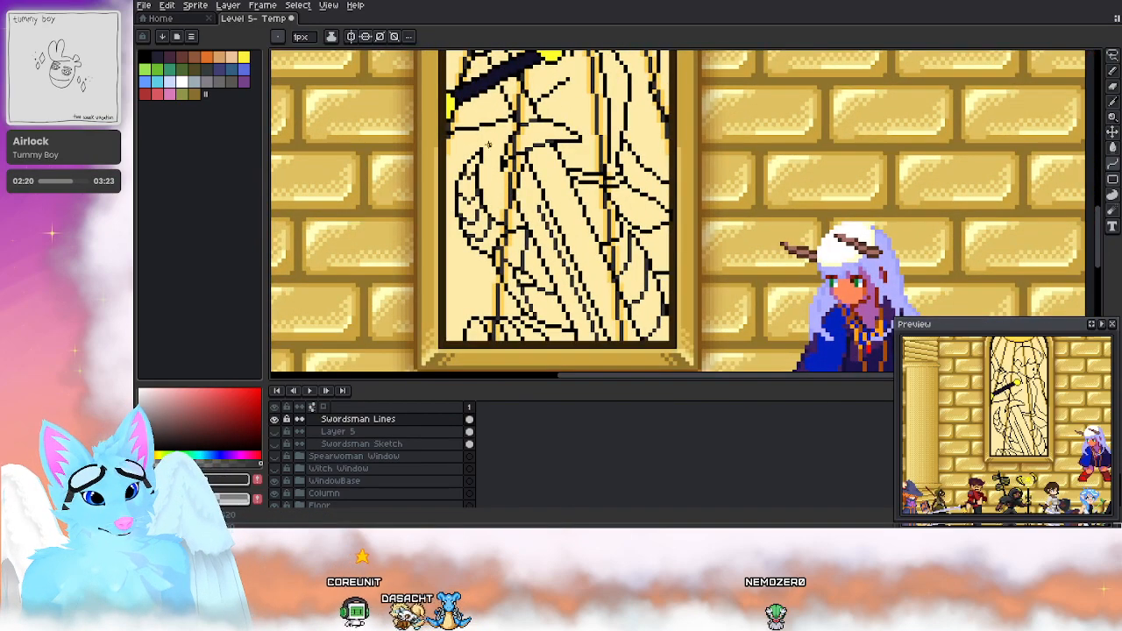
scroll(503, 178, "down", 1)
scroll(513, 92, "up", 1)
key("i")
left_click_drag(513, 92, 524, 167)
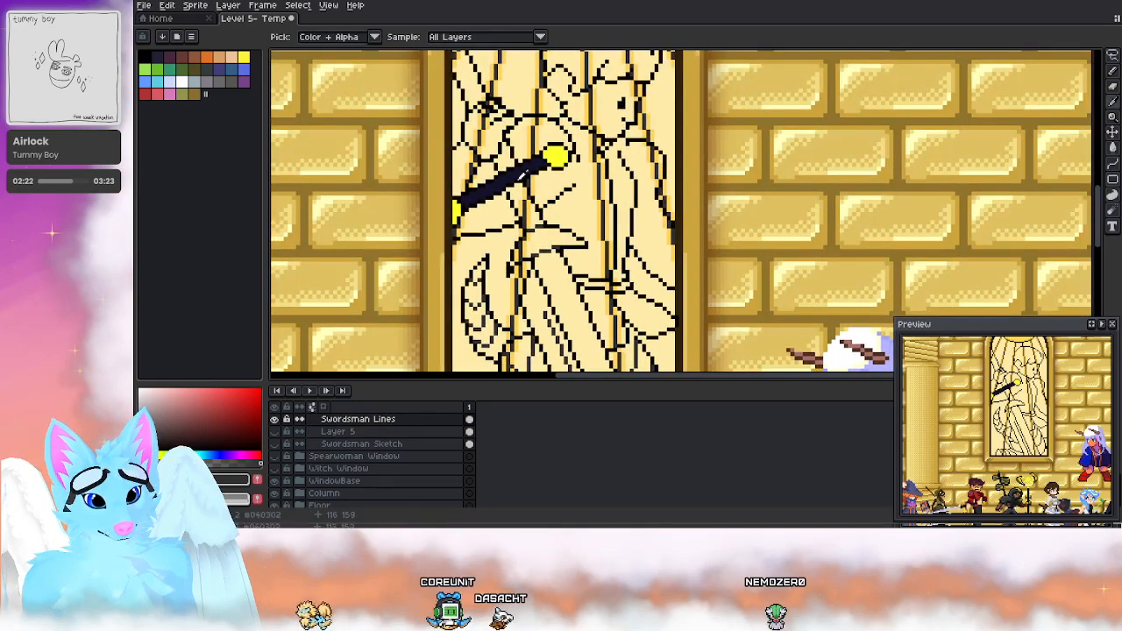
left_click(523, 167)
scroll(504, 180, "up", 1)
key("b")
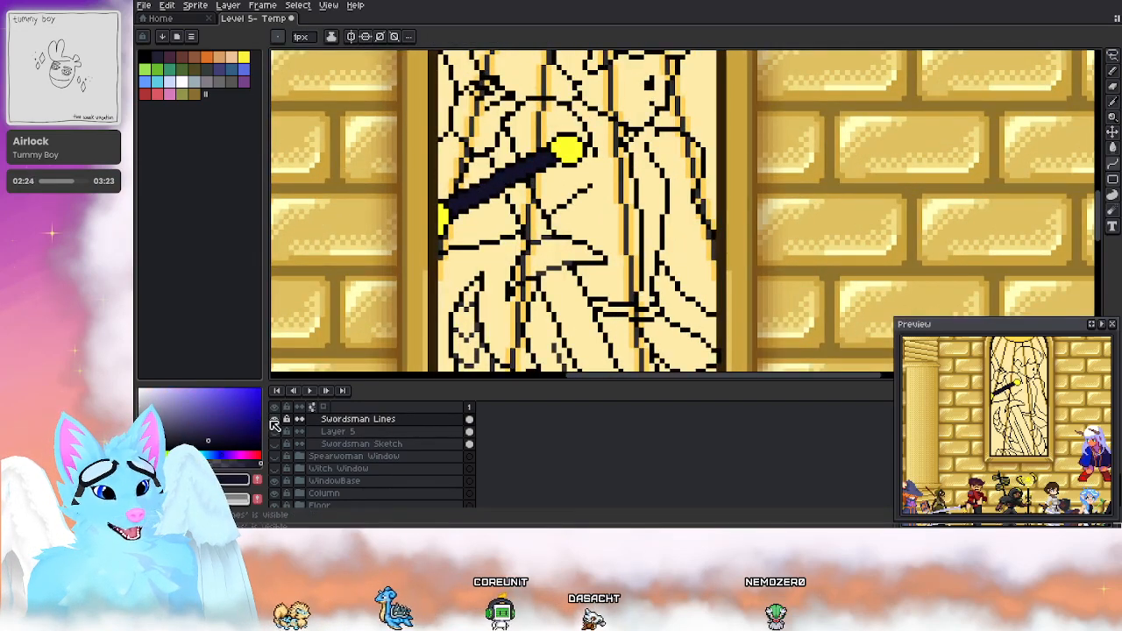
scroll(561, 154, "up", 1)
key("i")
left_click(559, 154)
key("b")
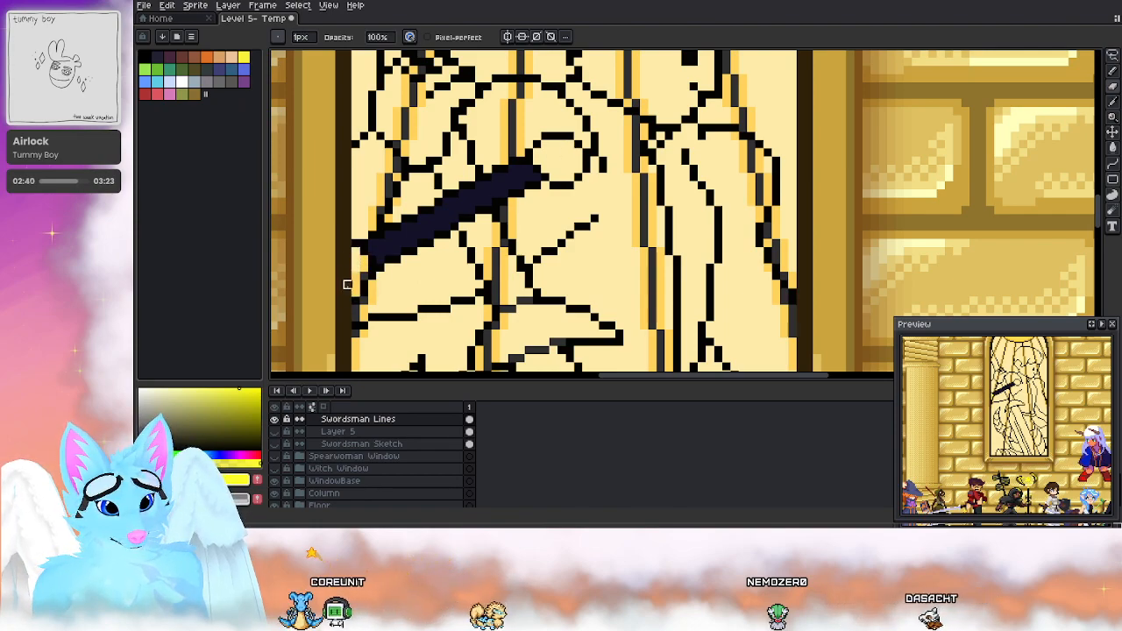
Step: Show Layer 5 and paint the crossbar's two round knobs yellow inside their outlines on that layer
left_click(326, 432)
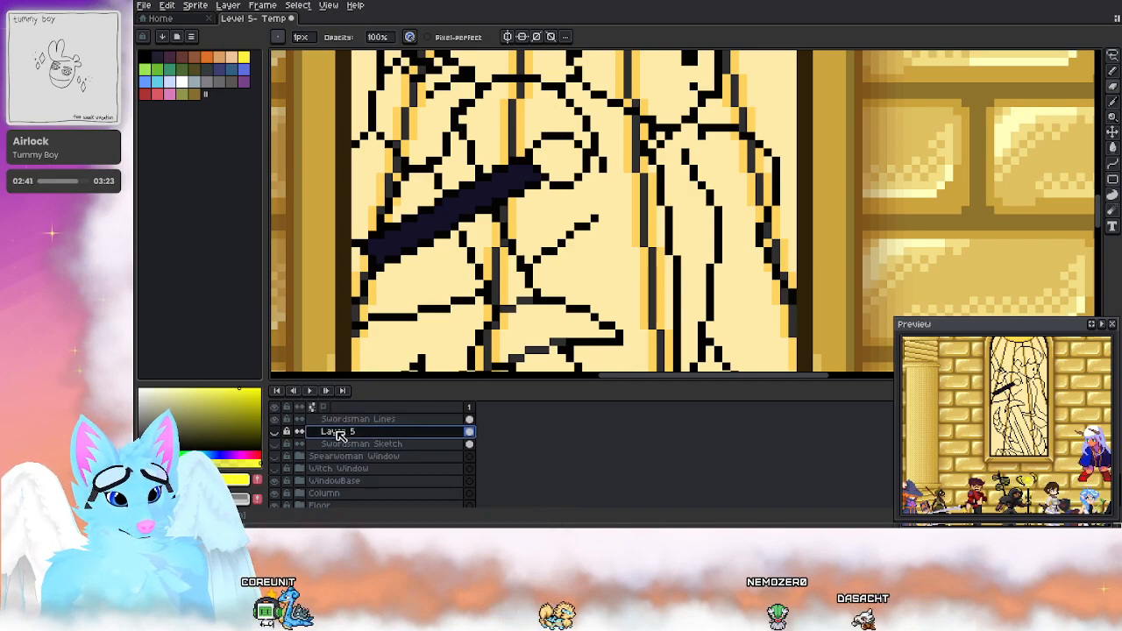
left_click(275, 431)
left_click_drag(552, 167, 541, 161)
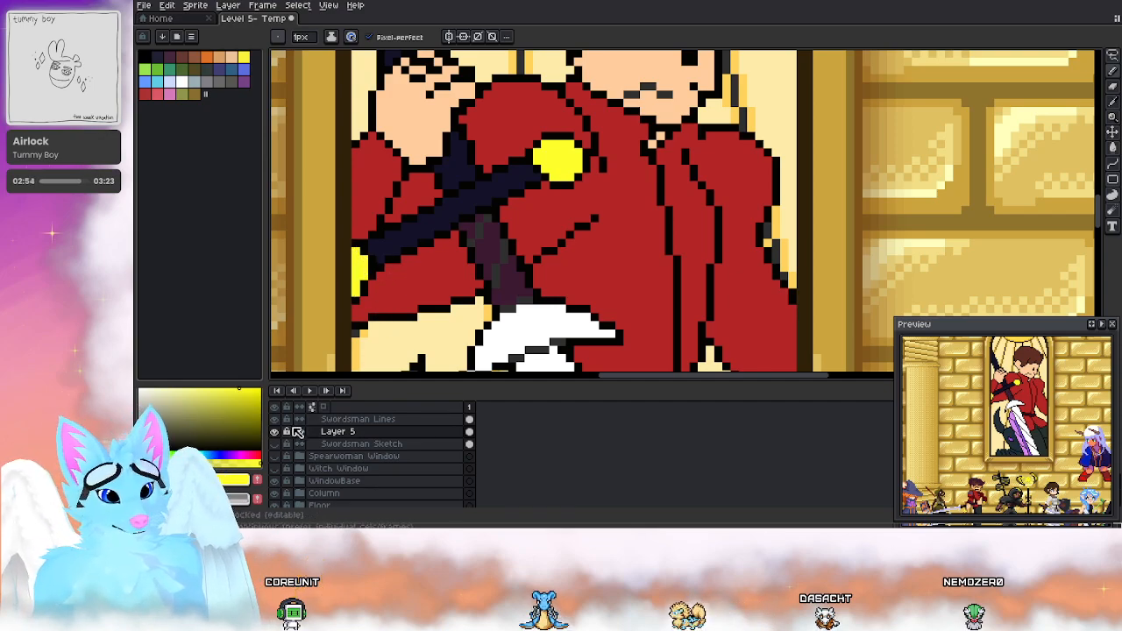
Step: Sample the crossbar's dark navy, erase its fill from Swordsman Lines with Layer 5 hidden, and repaint it navy with Layer 5 shown
left_click(396, 252, "alt")
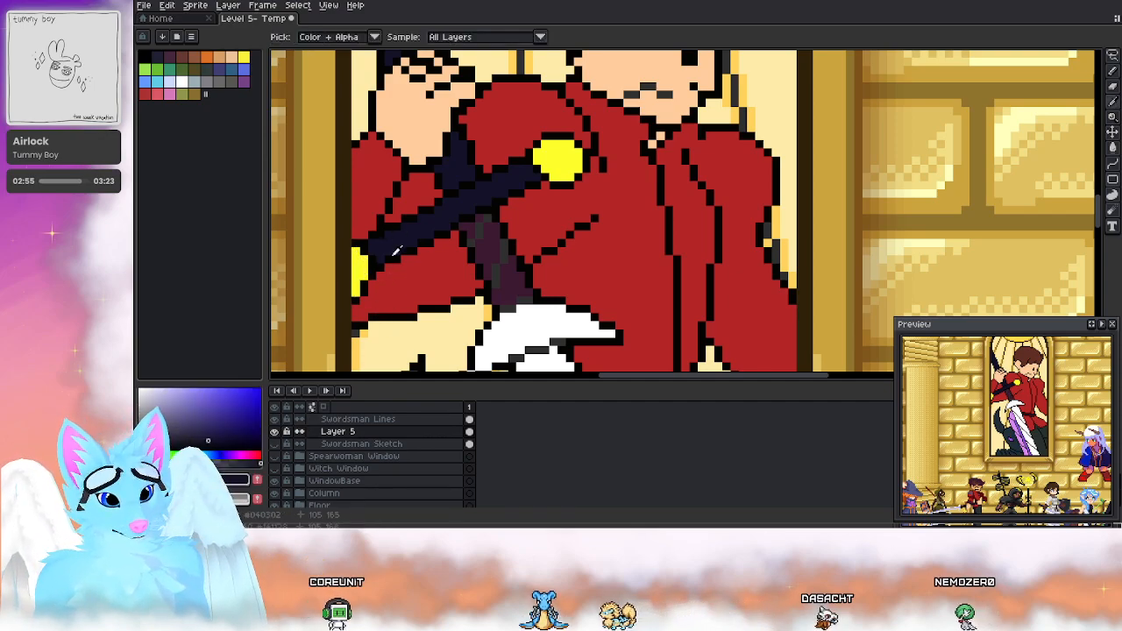
left_click(275, 432)
left_click(338, 420)
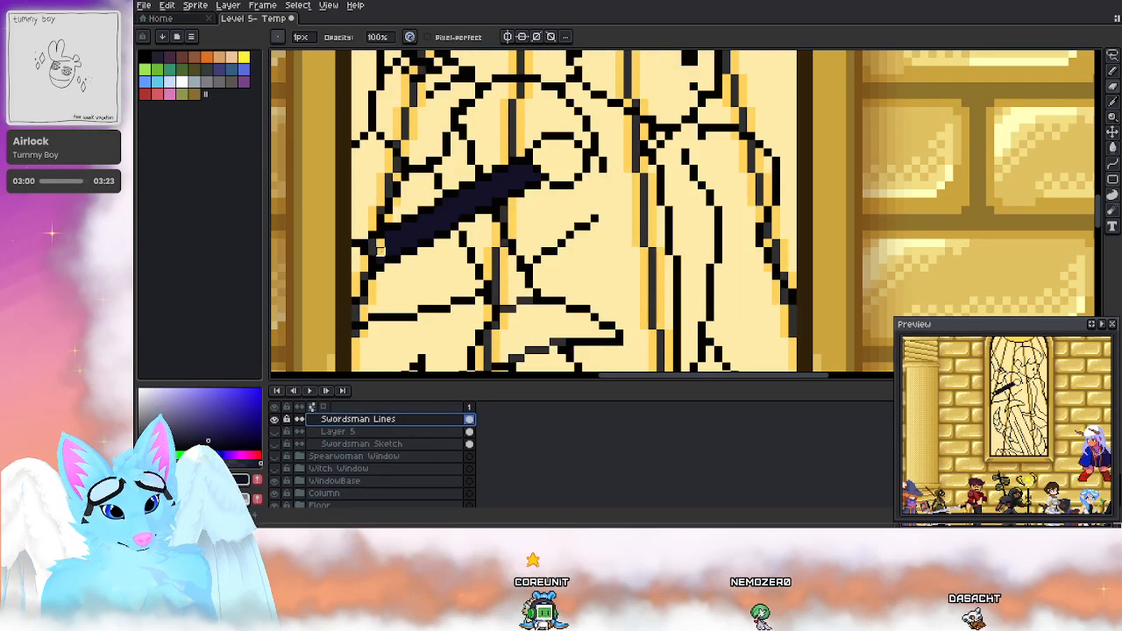
mouse_move(389, 236)
left_mouse_down()
mouse_move(422, 234)
mouse_move(455, 211)
left_mouse_up()
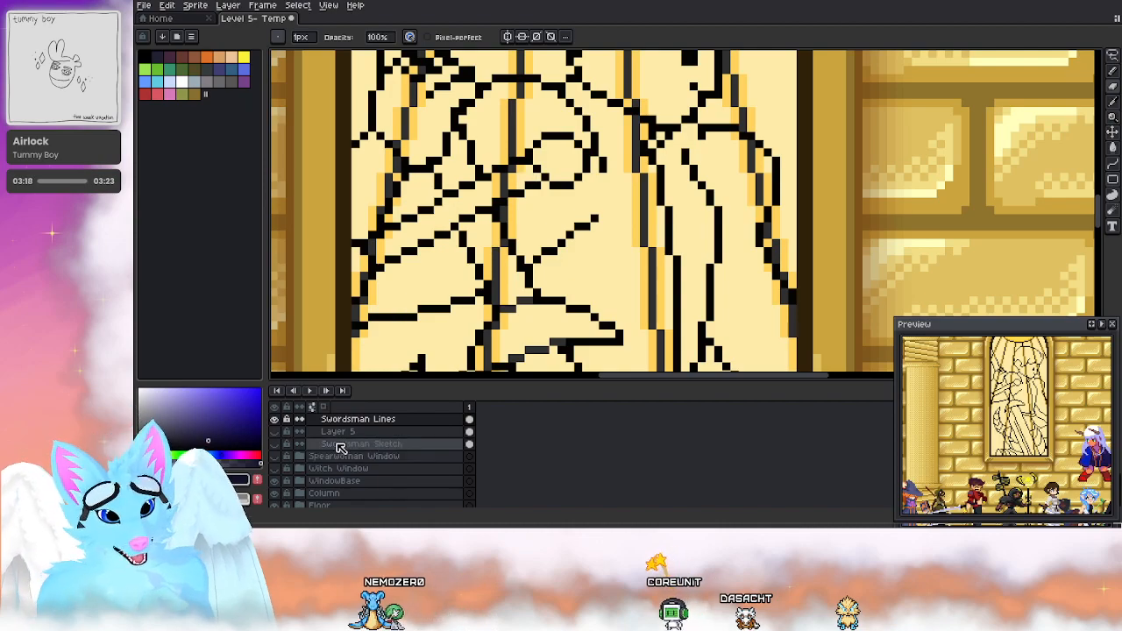
left_click(275, 443)
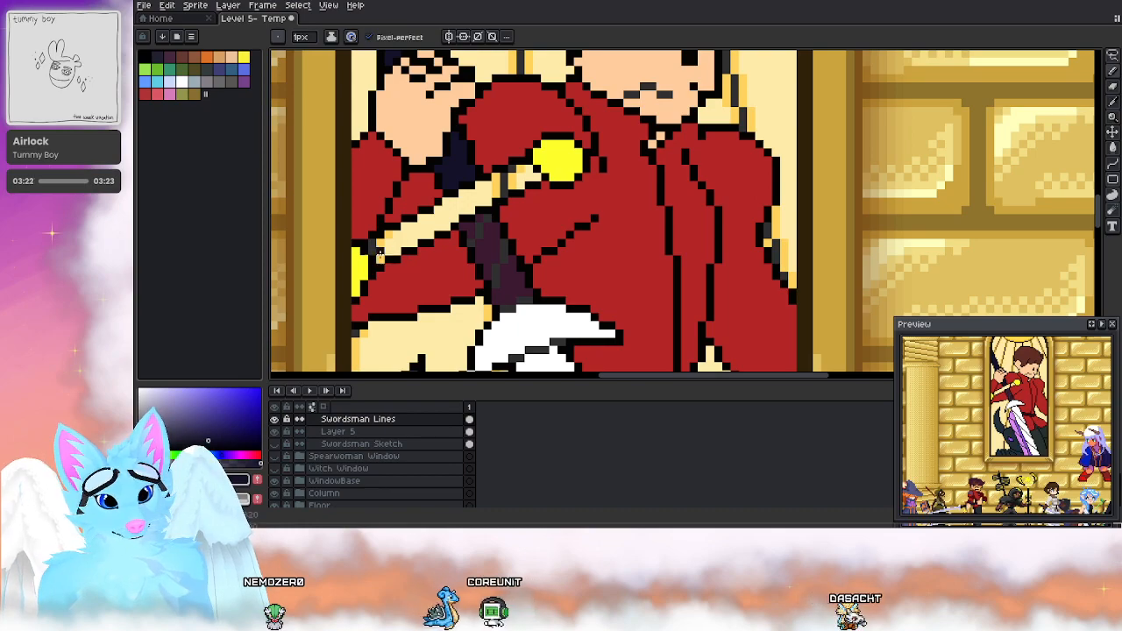
mouse_move(377, 243)
left_mouse_down()
mouse_move(399, 244)
mouse_move(445, 206)
left_mouse_up()
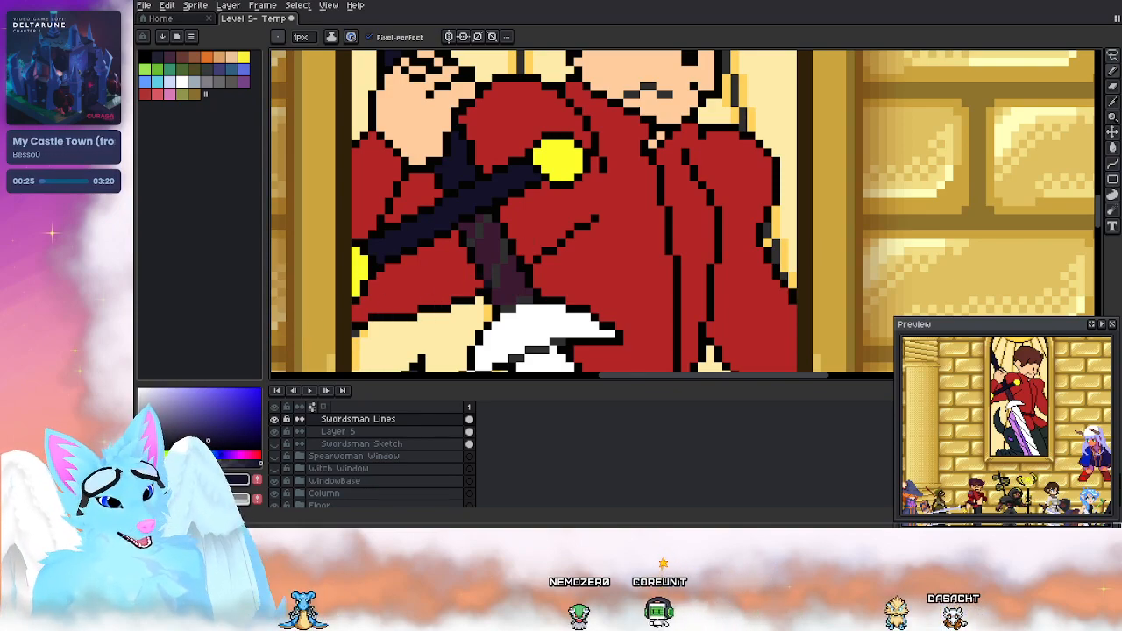
Step: Check the recoloured crossbar and the swordsman window both up close and within the whole temple scene
scroll(579, 128, "down", 2)
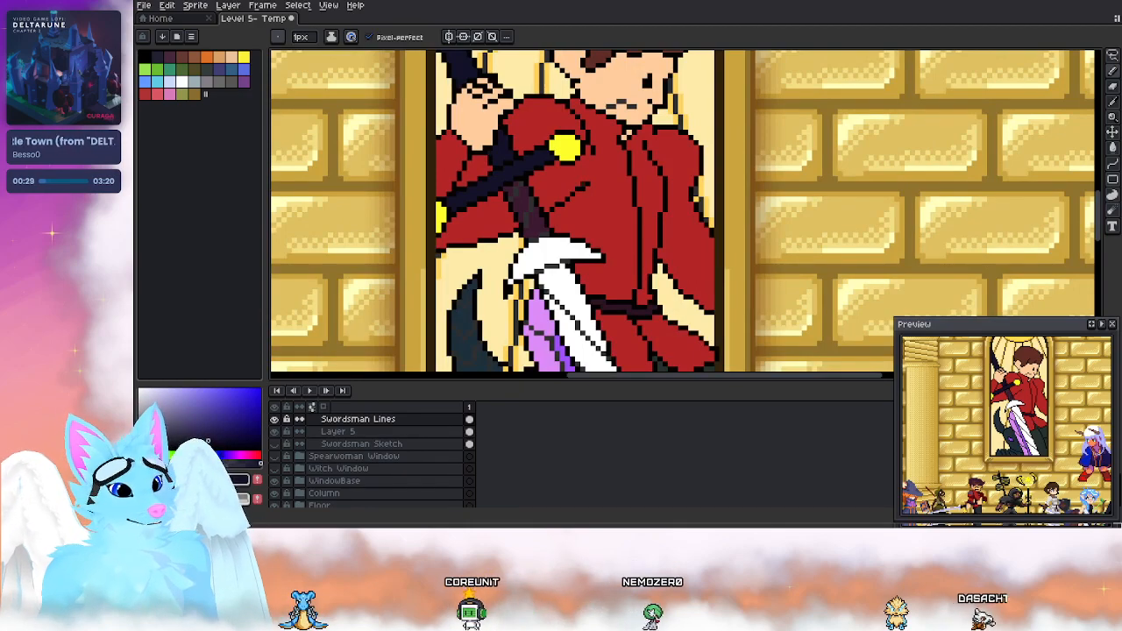
scroll(509, 242, "up", 3)
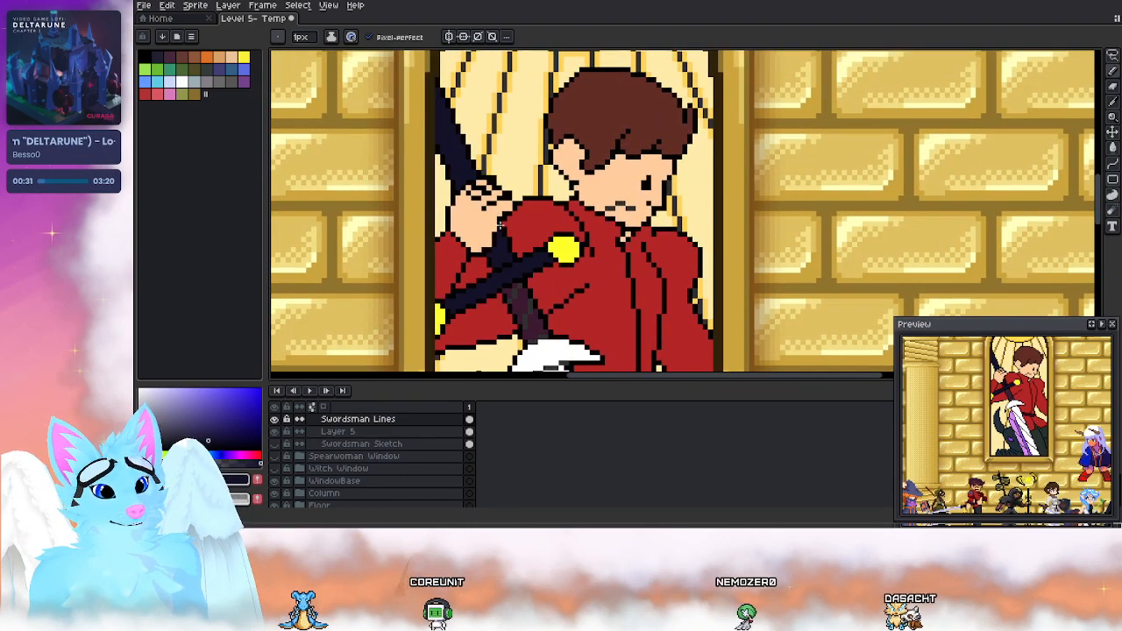
scroll(508, 242, "down", 3)
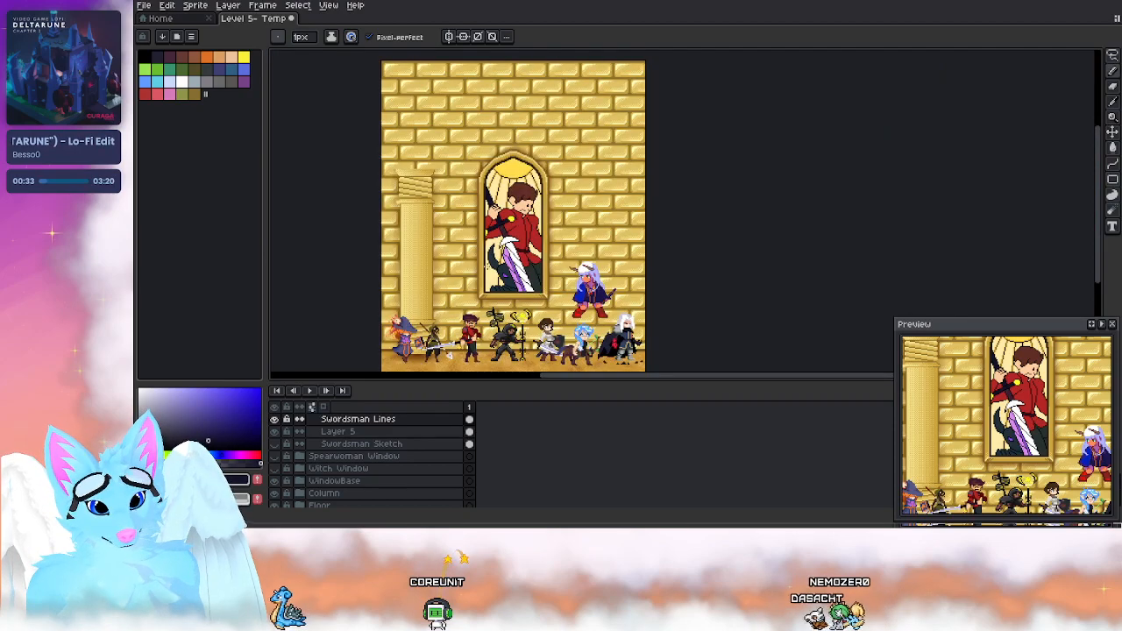
scroll(521, 229, "up", 2)
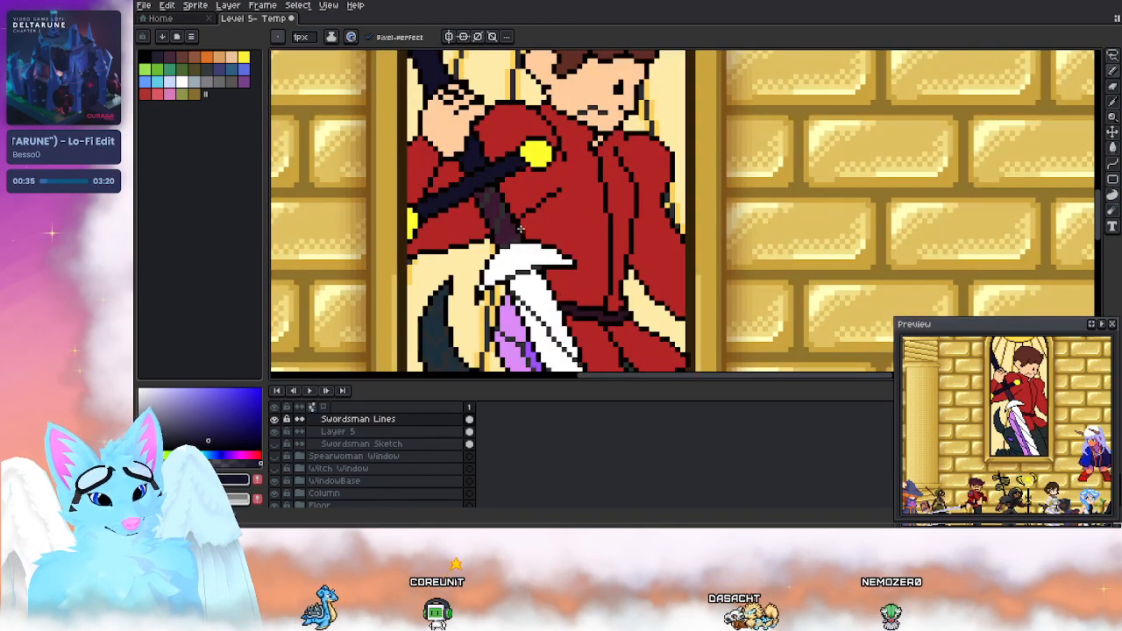
scroll(521, 229, "down", 4)
left_click_drag(469, 210, 465, 386)
scroll(519, 204, "up", 2)
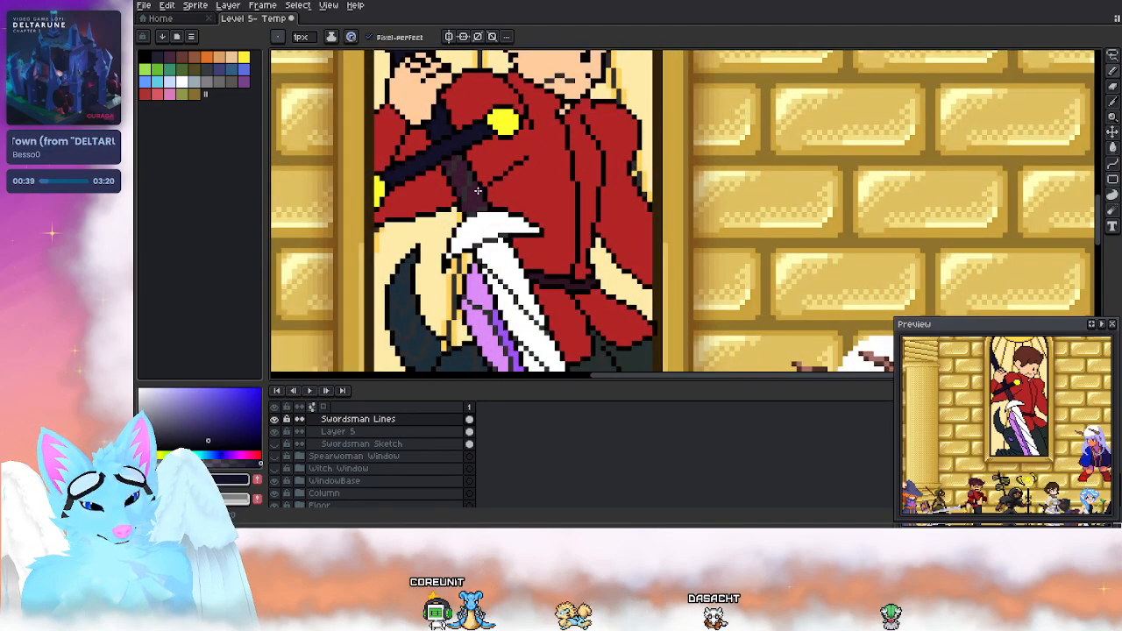
Step: Sample the dark grey and draw diagonal dark grey detail lines along the navy crossbar on the Swordsman Lines layer
scroll(437, 184, "up", 2)
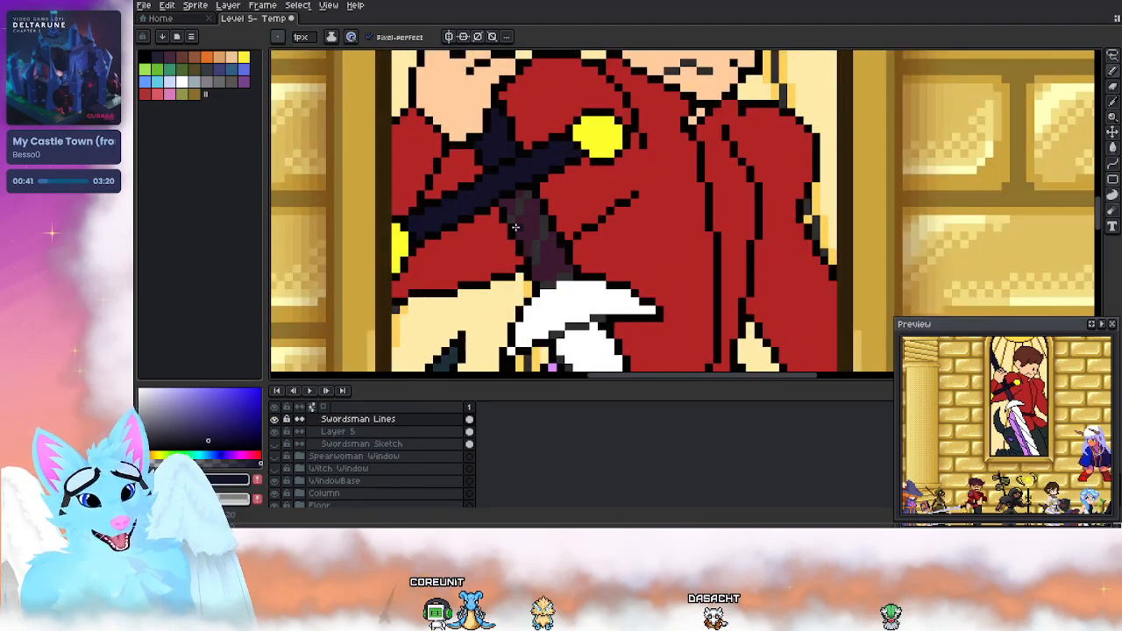
key("alt")
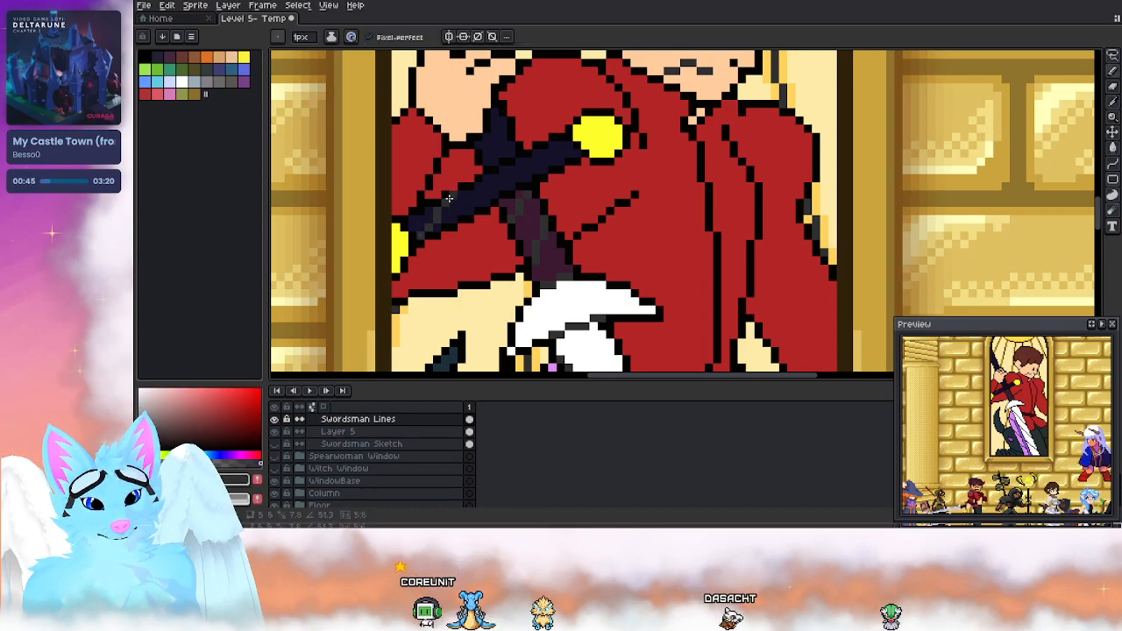
left_click(494, 198)
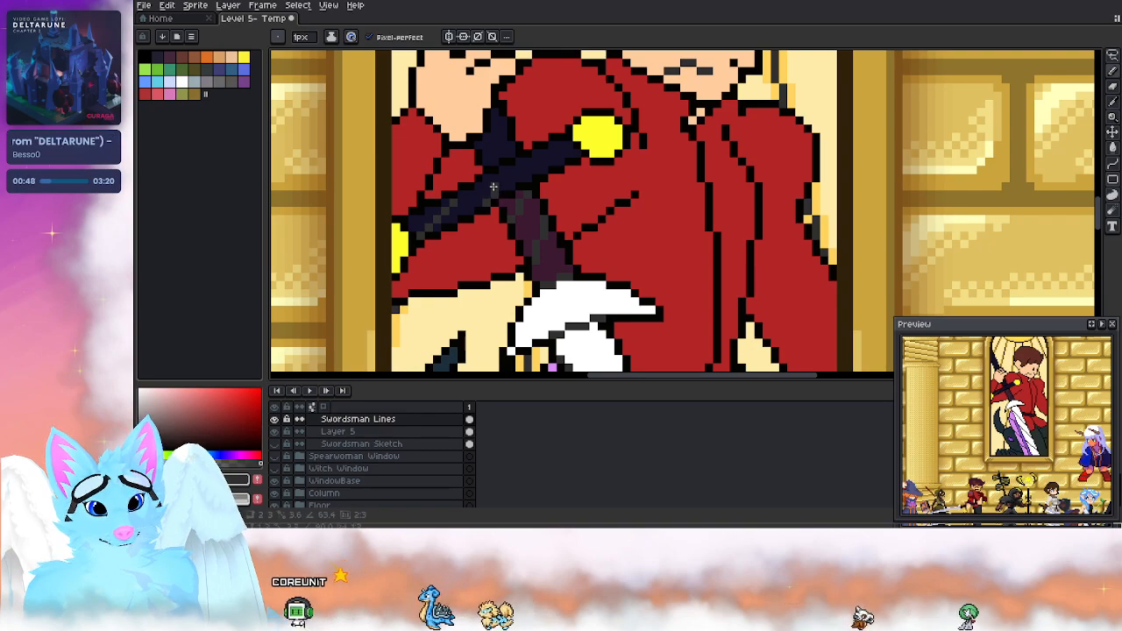
left_click(536, 171)
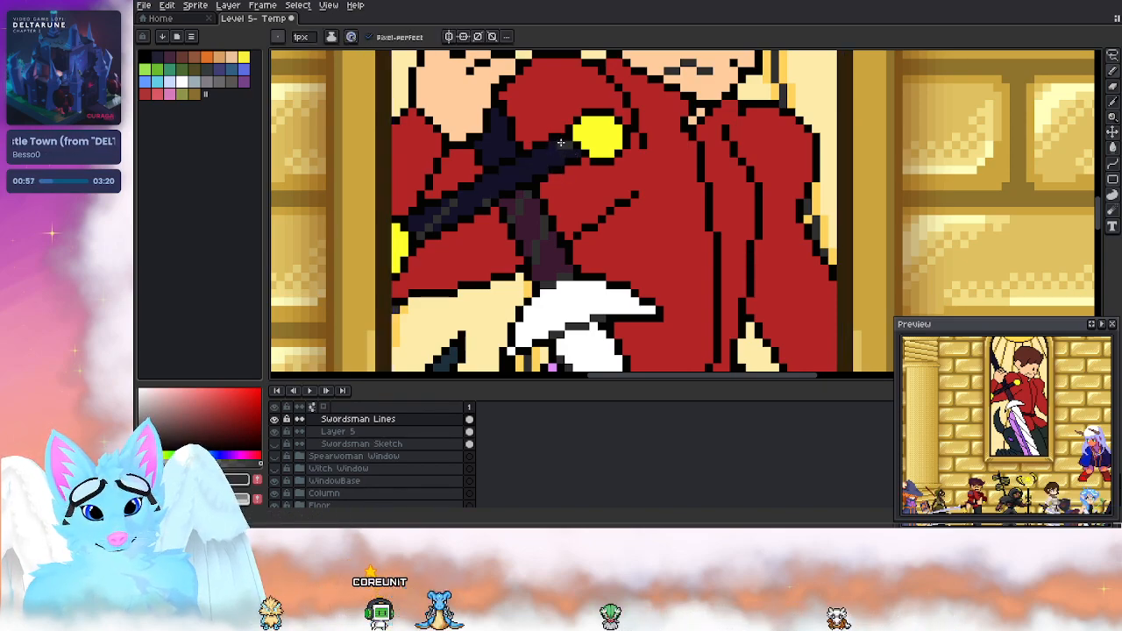
key("ctrl+z")
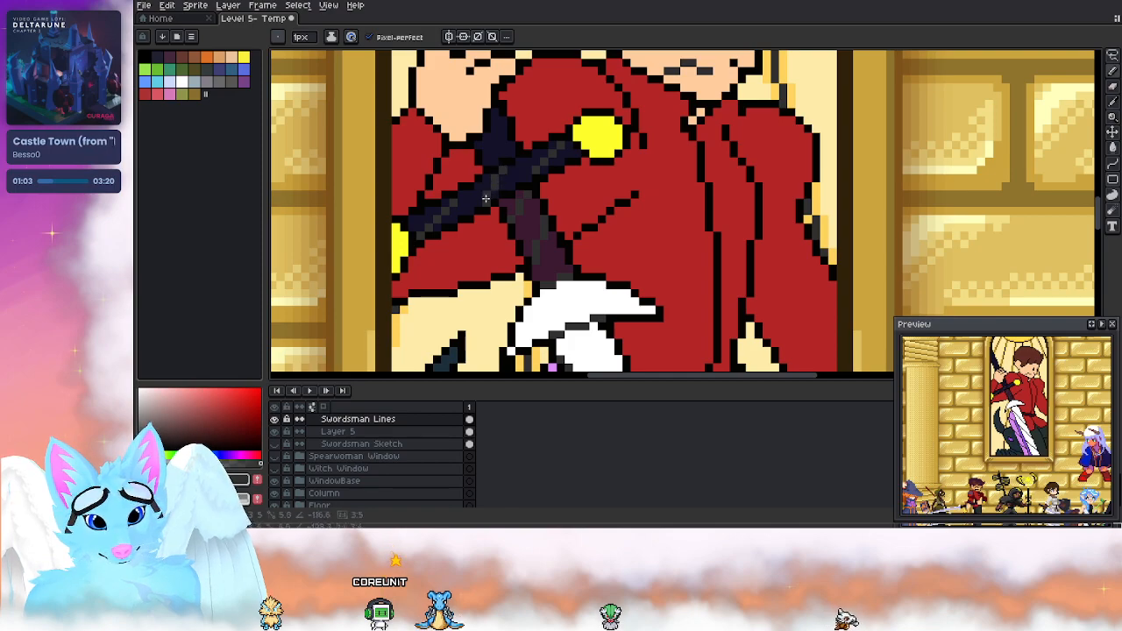
key("ctrl+z")
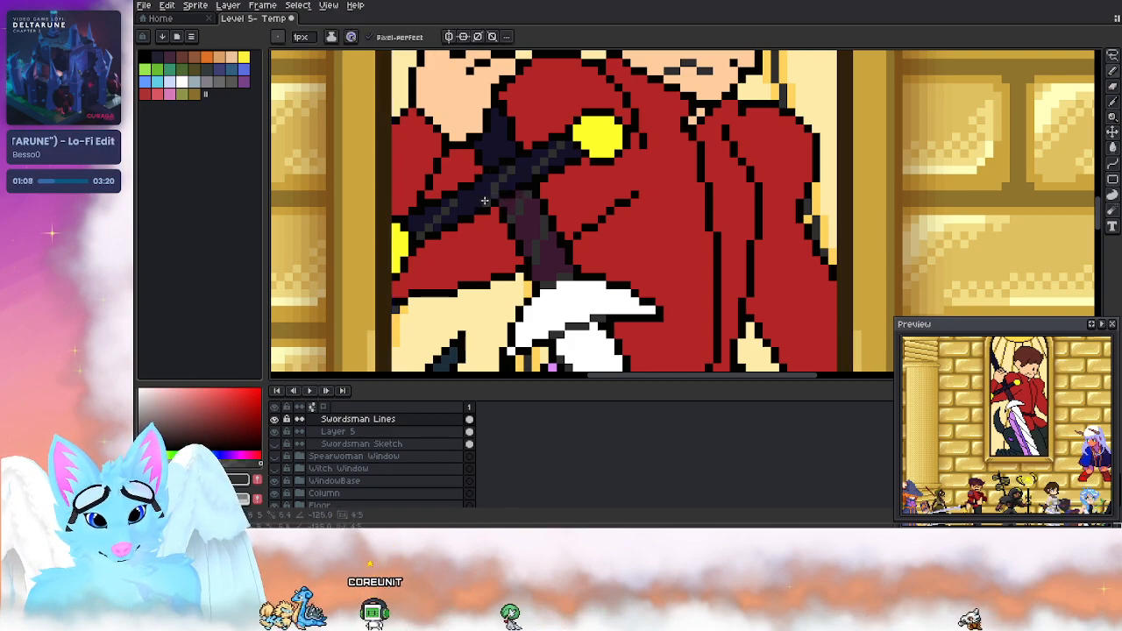
Step: Sample the crossbar's navy, make Layer 5 active with the Pencil tool, and return to the Swordsman Lines layer
key("i")
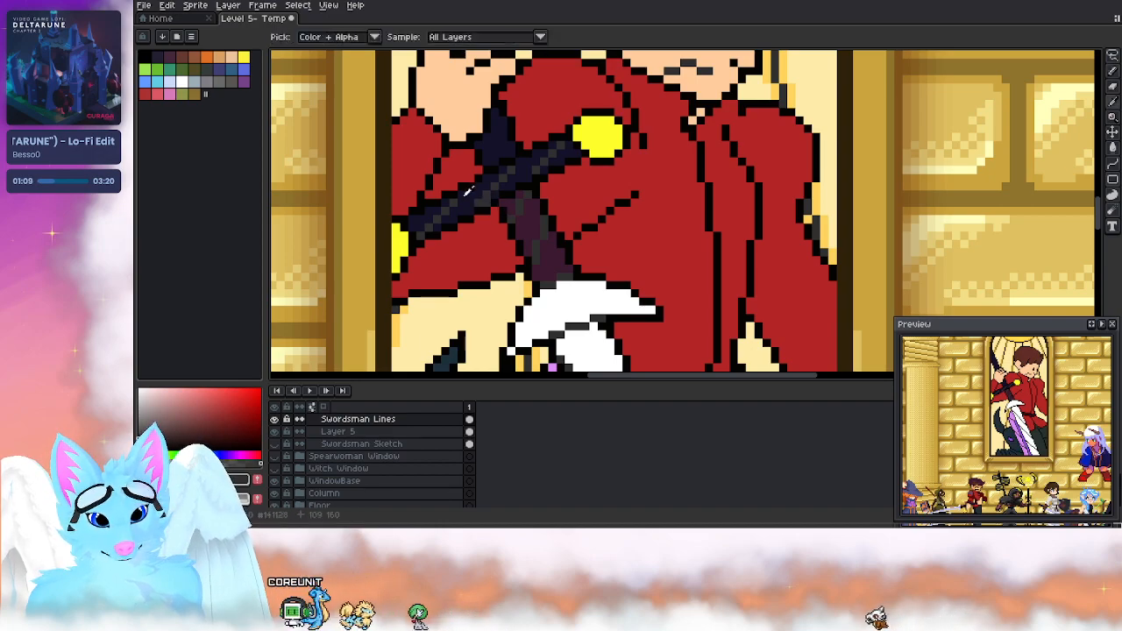
key("alt+Down")
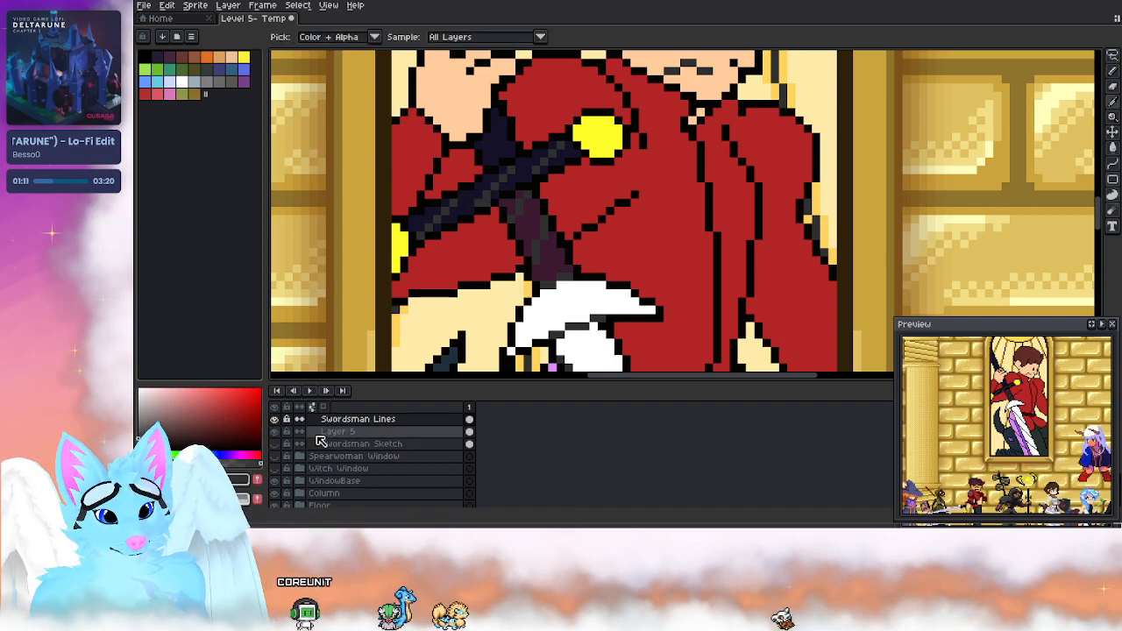
key("b")
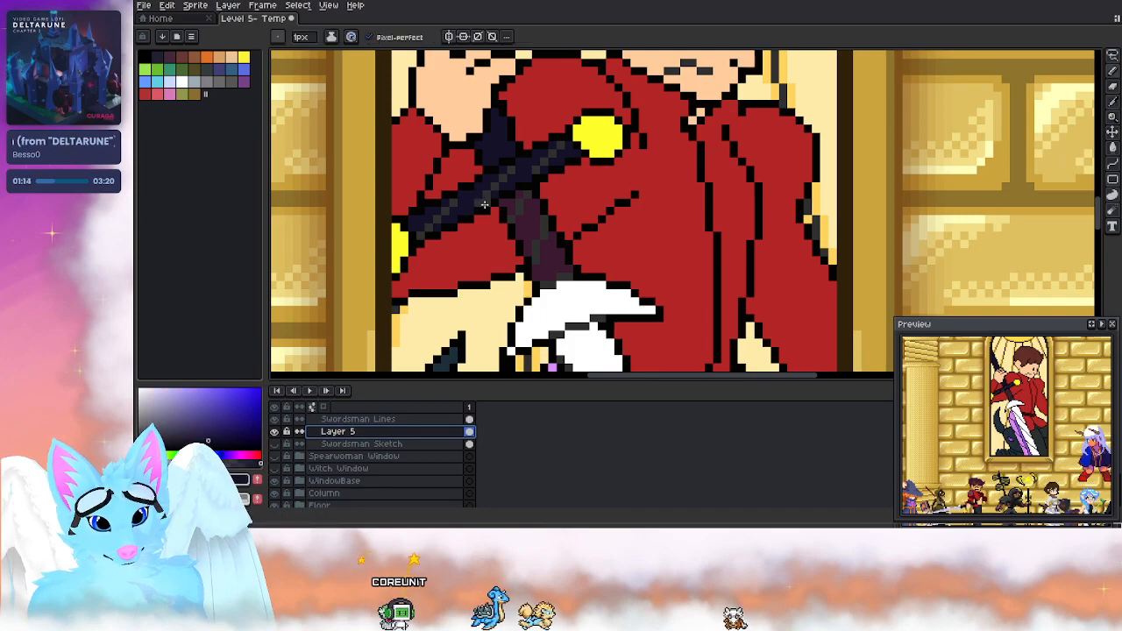
left_click(359, 419)
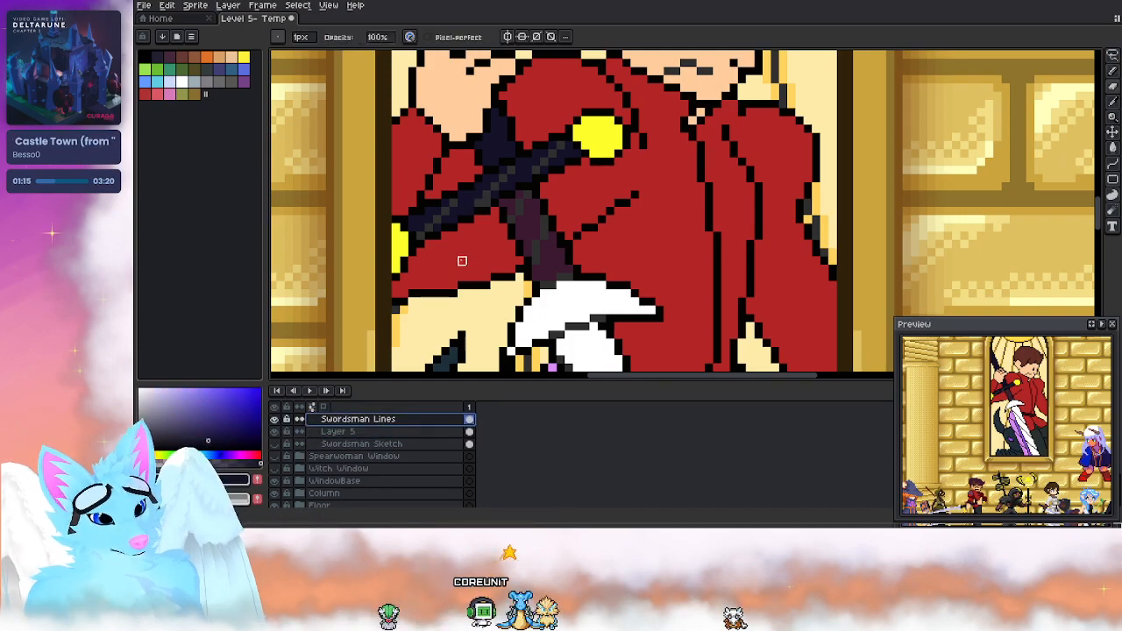
Step: Sample the dark grey #303030 from the crossbar and draw detail lines on the navy part of the sword above the hand
scroll(487, 204, "down", 3)
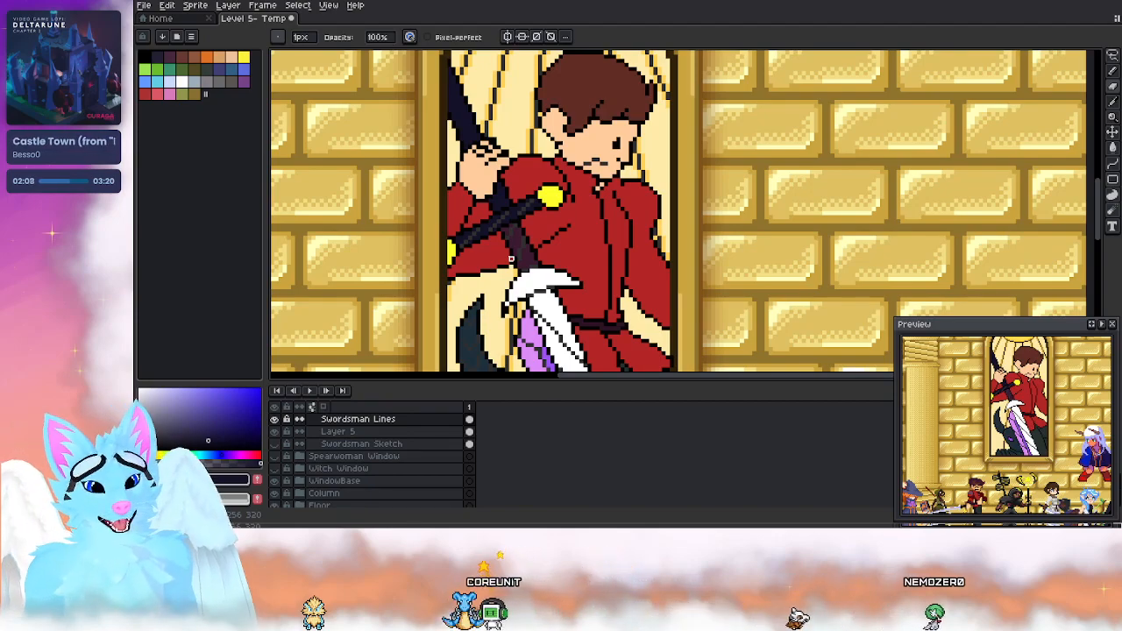
scroll(585, 188, "up", 2)
left_click_drag(526, 177, 610, 267)
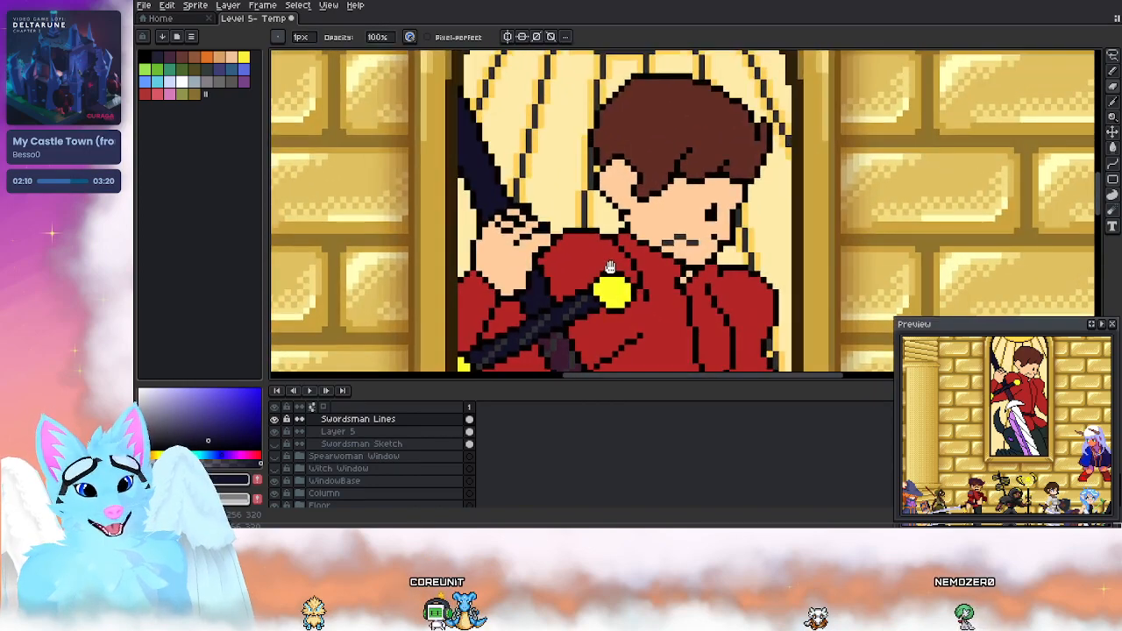
key("b")
scroll(635, 181, "down", 3)
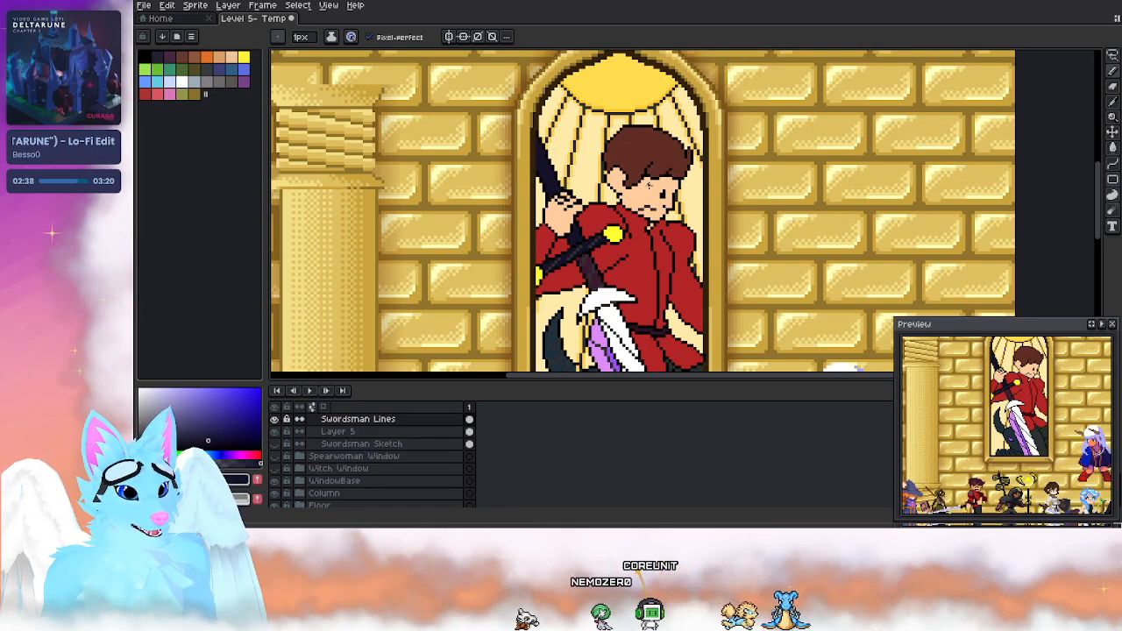
scroll(675, 196, "up", 1)
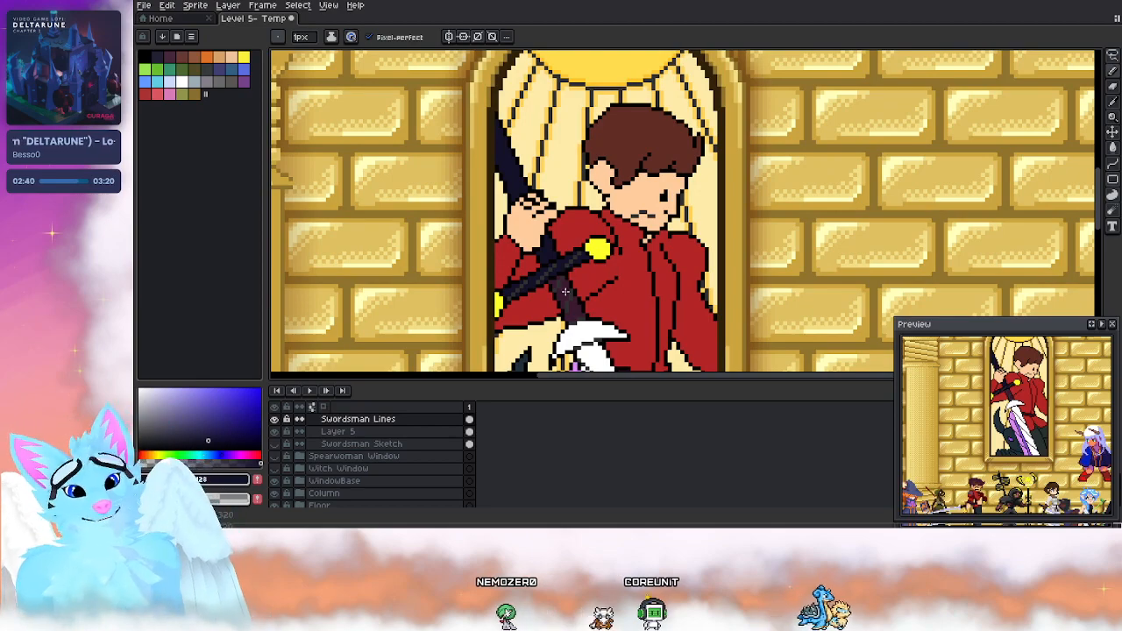
scroll(569, 265, "up", 1)
scroll(569, 265, "up", 1)
key("i")
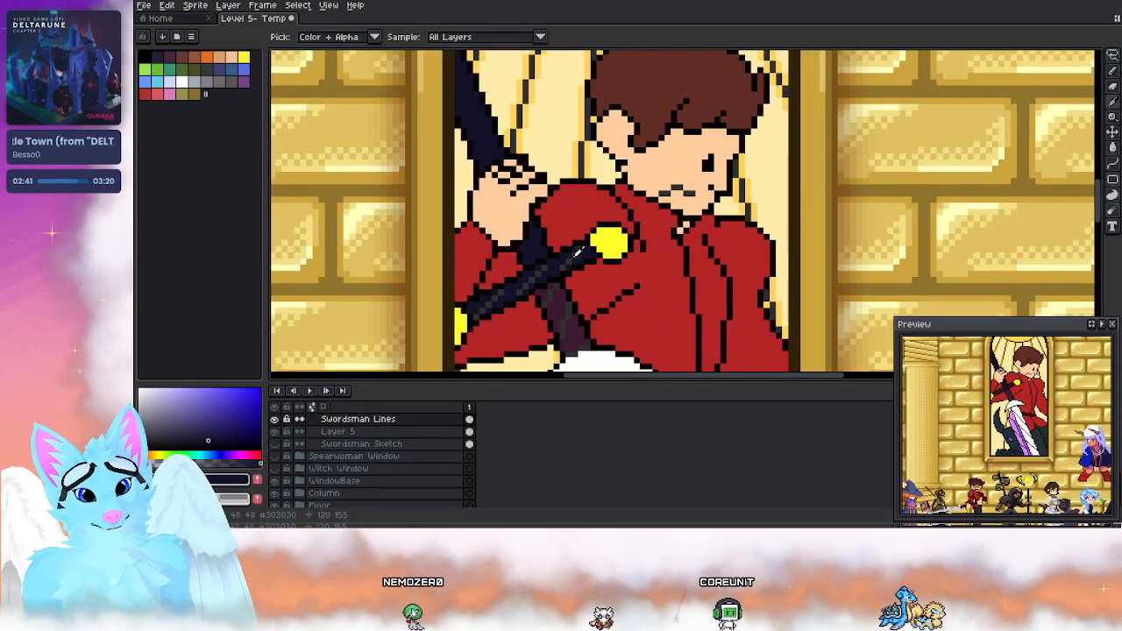
left_click(575, 256, "alt")
left_click_drag(442, 175, 561, 274)
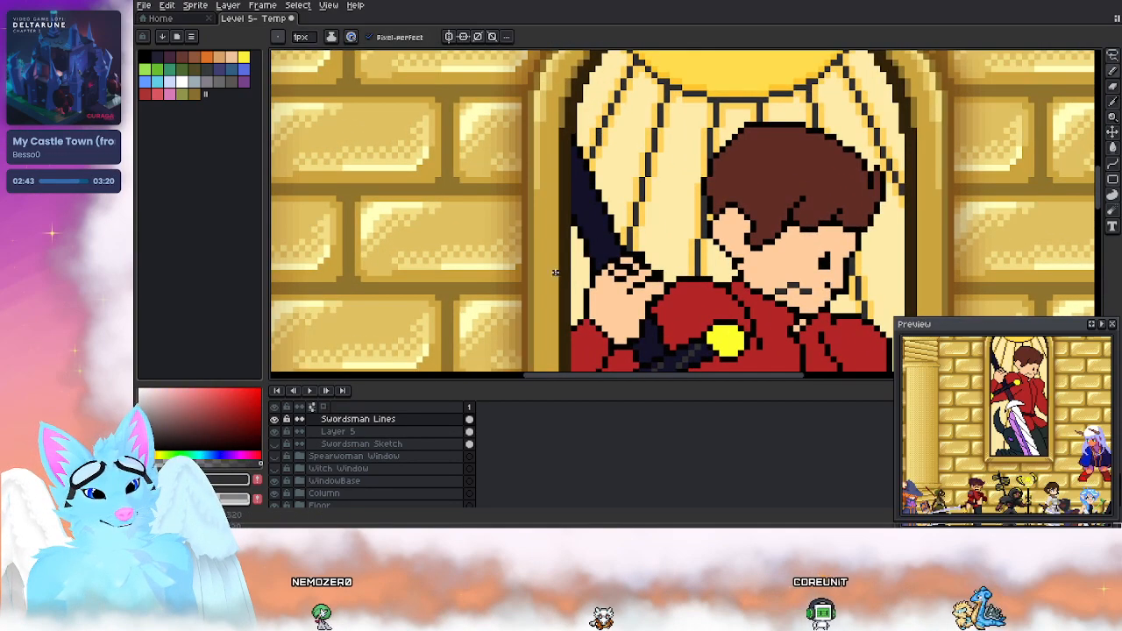
left_click(597, 252)
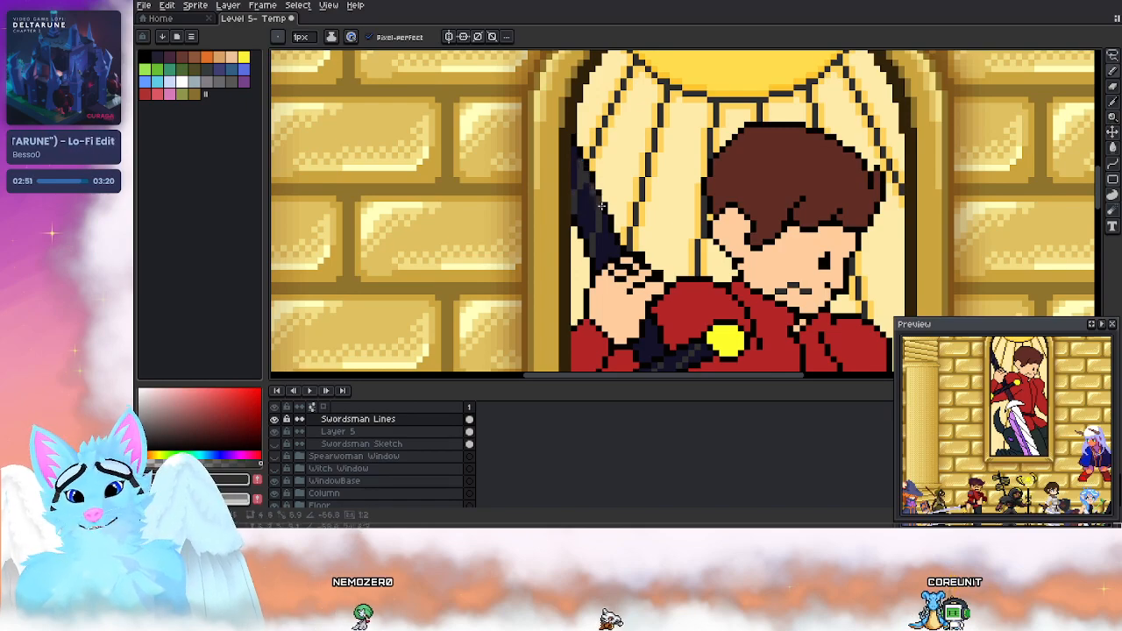
Step: Check the detailed sword and swordsman window within the whole temple scene and up close
scroll(631, 265, "down", 4)
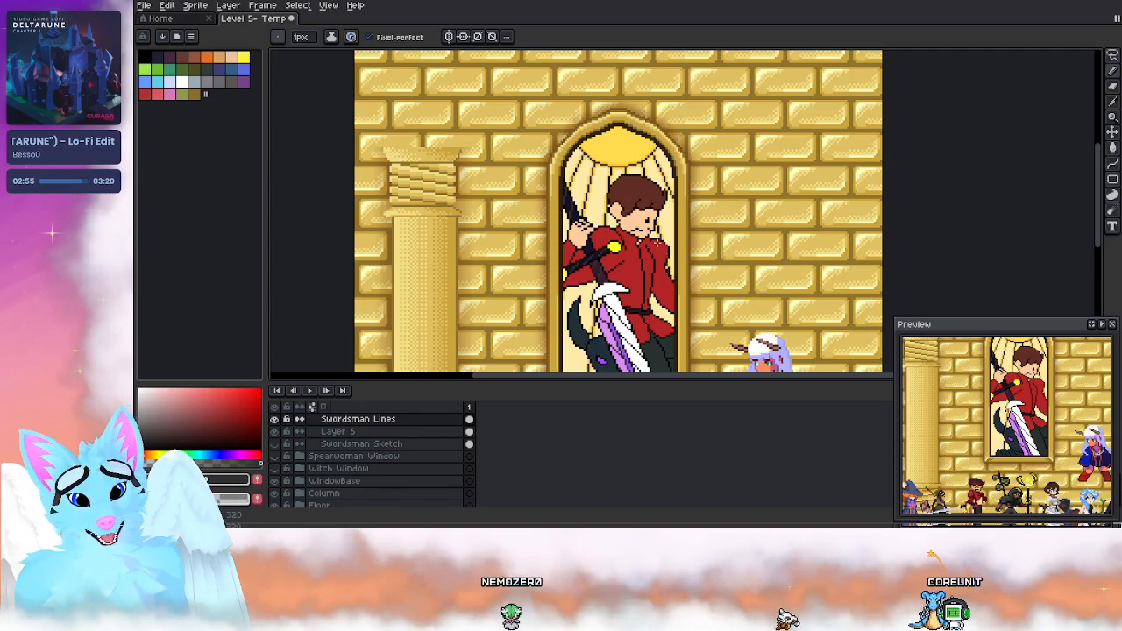
scroll(544, 137, "down", 3)
scroll(545, 138, "up", 3)
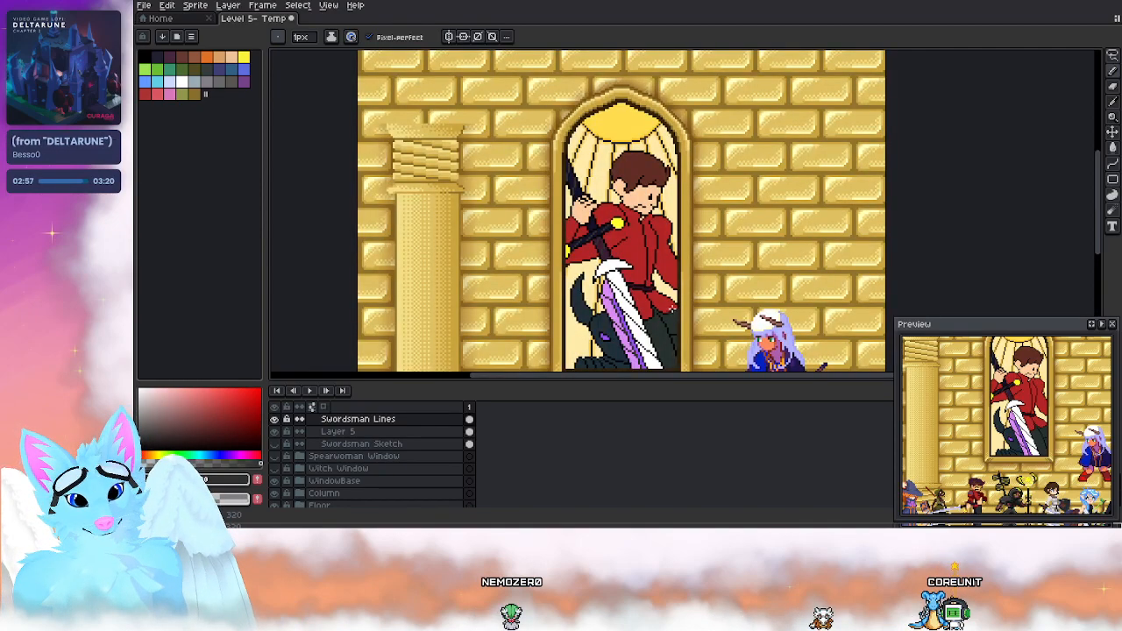
scroll(584, 252, "up", 4)
scroll(585, 252, "down", 3)
scroll(564, 210, "up", 1)
scroll(567, 210, "up", 1)
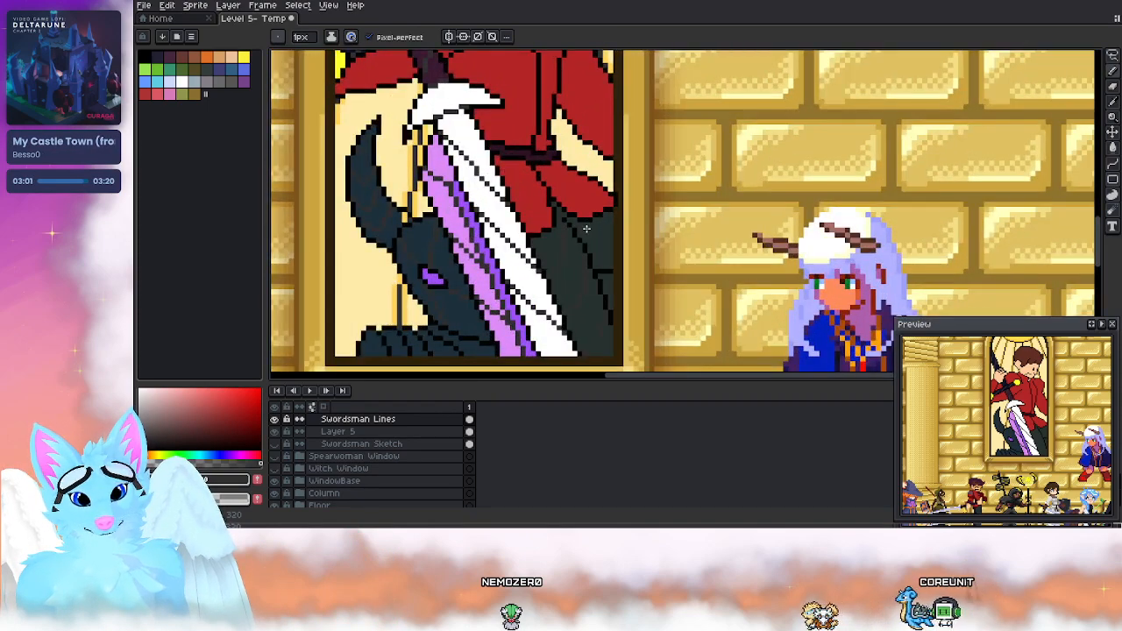
Step: Hide Layer 5 and draw a dark grey curve across the upper trouser leg to the window's edge using the Curve tool
scroll(600, 255, "up", 3)
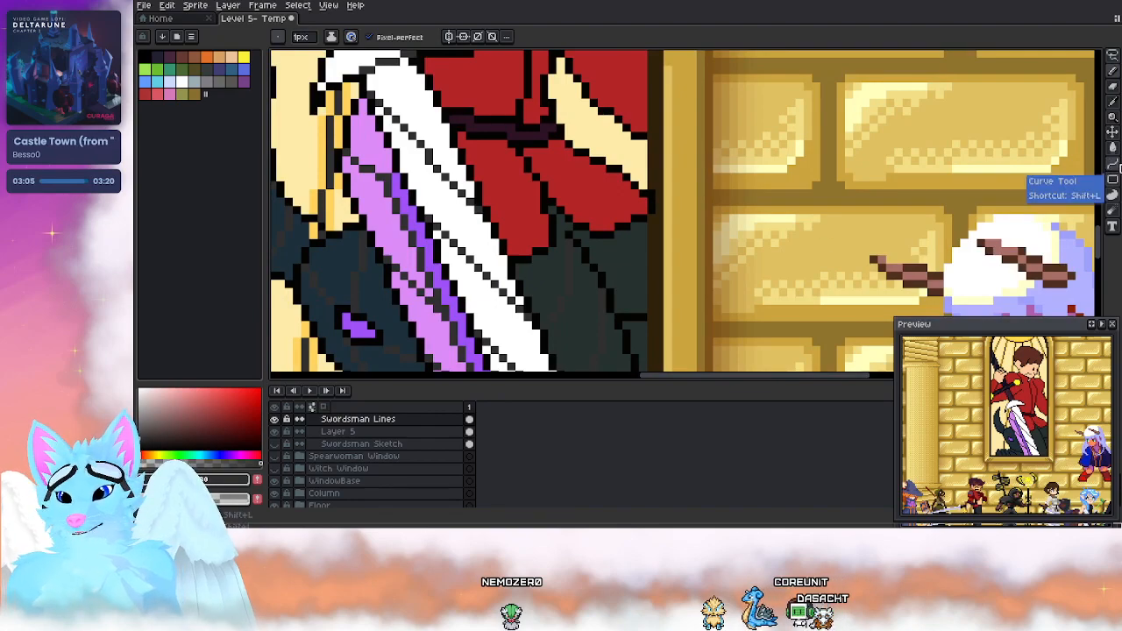
left_click(1113, 164)
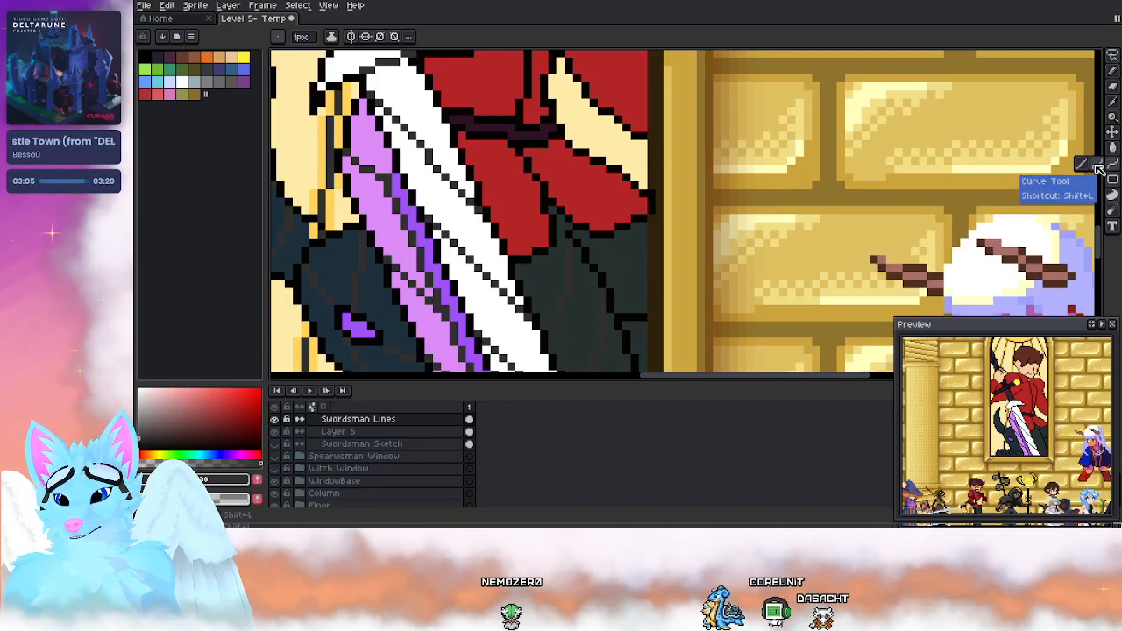
left_click(277, 433)
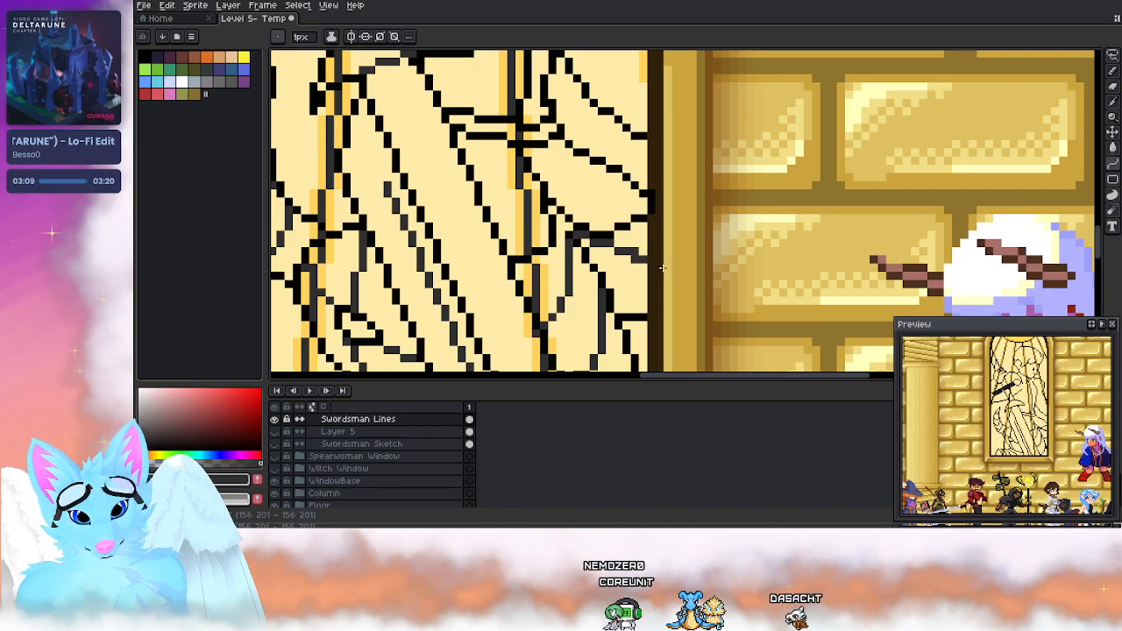
key("ctrl+z")
left_click_drag(577, 234, 634, 269)
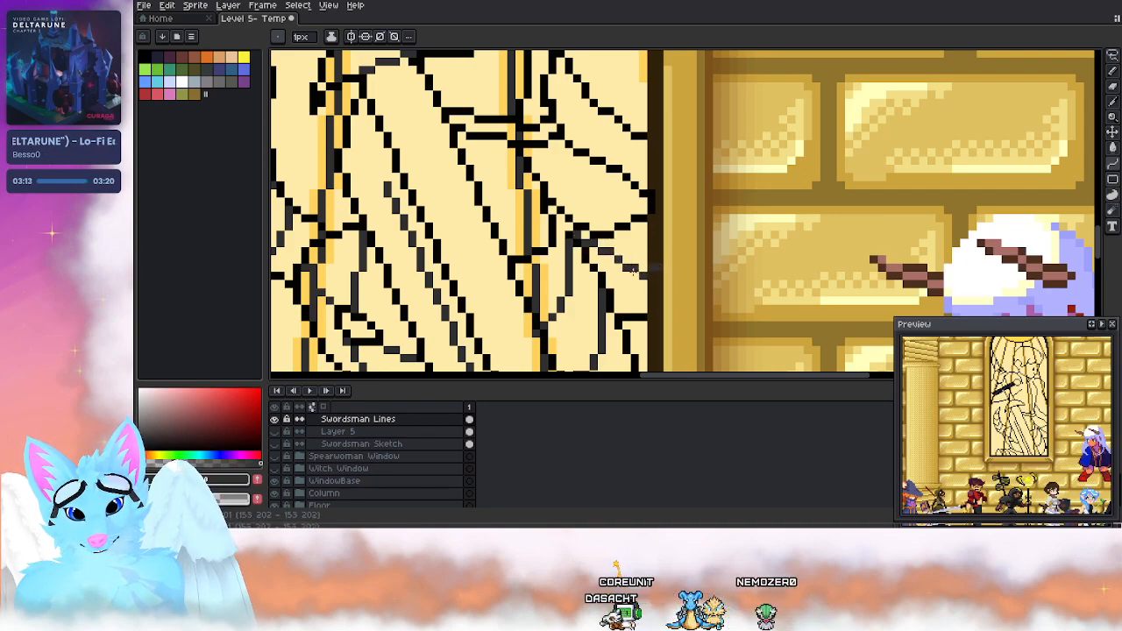
left_click_drag(617, 265, 631, 274)
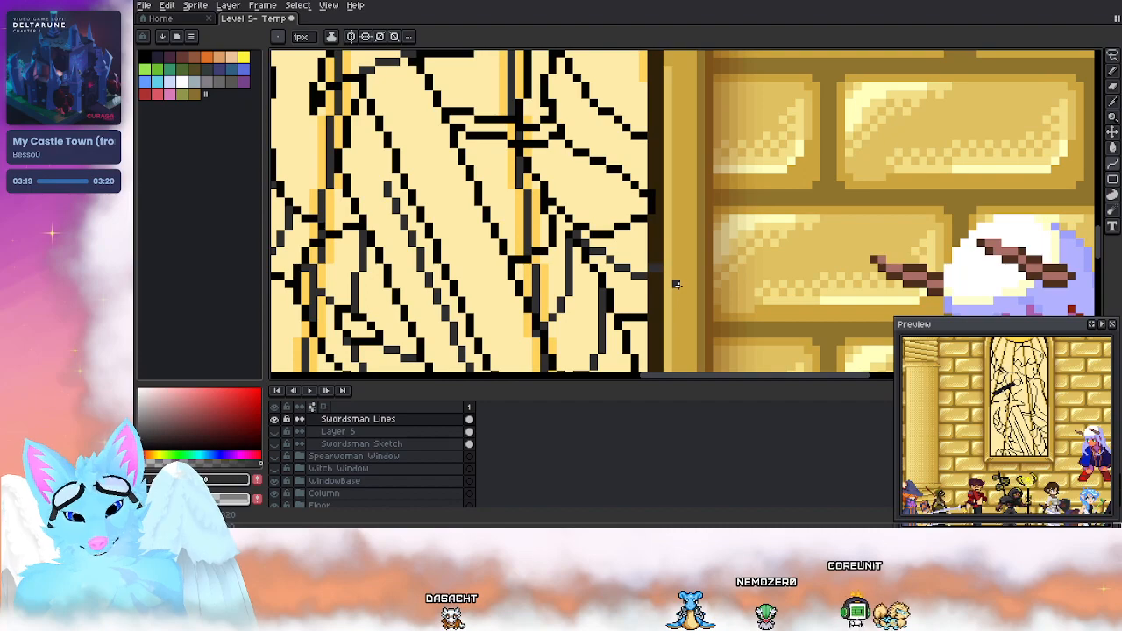
key("b")
scroll(667, 276, "down", 2)
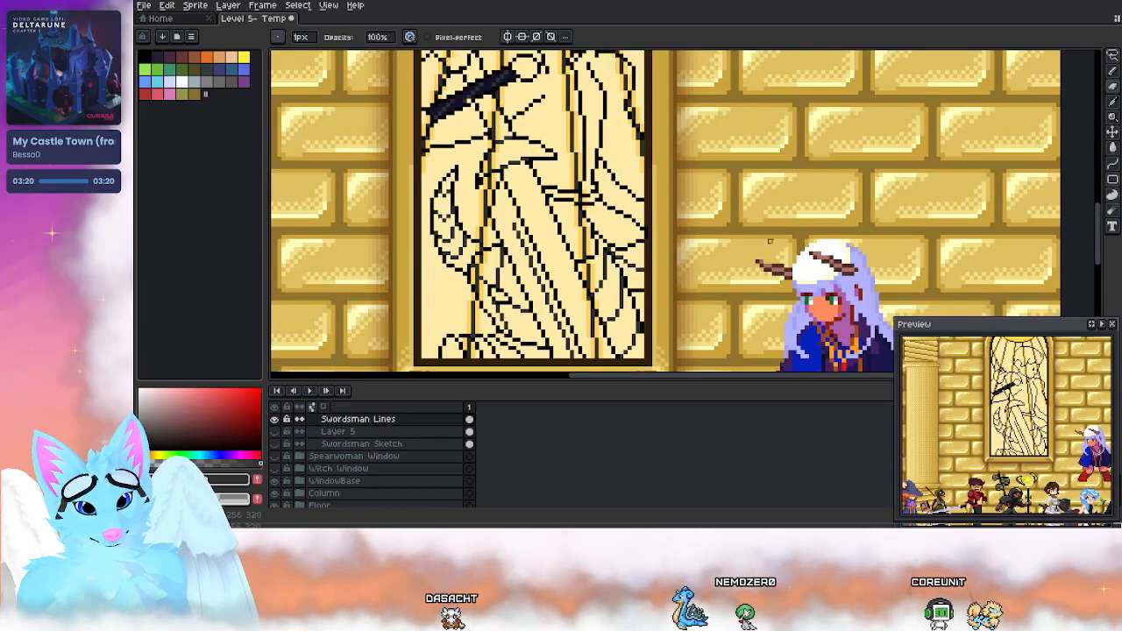
Step: Draw a dark grey curve on Swordsman Lines joining the shoulder line beside the crossbar's knob to the chest fold
left_click(1112, 164)
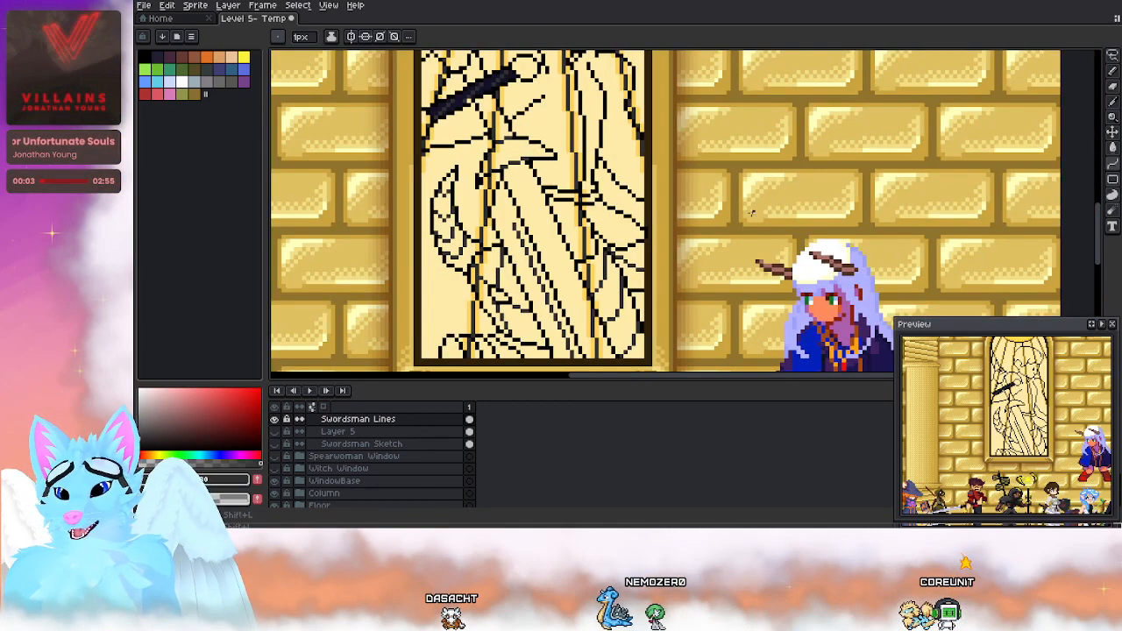
scroll(618, 254, "up", 1)
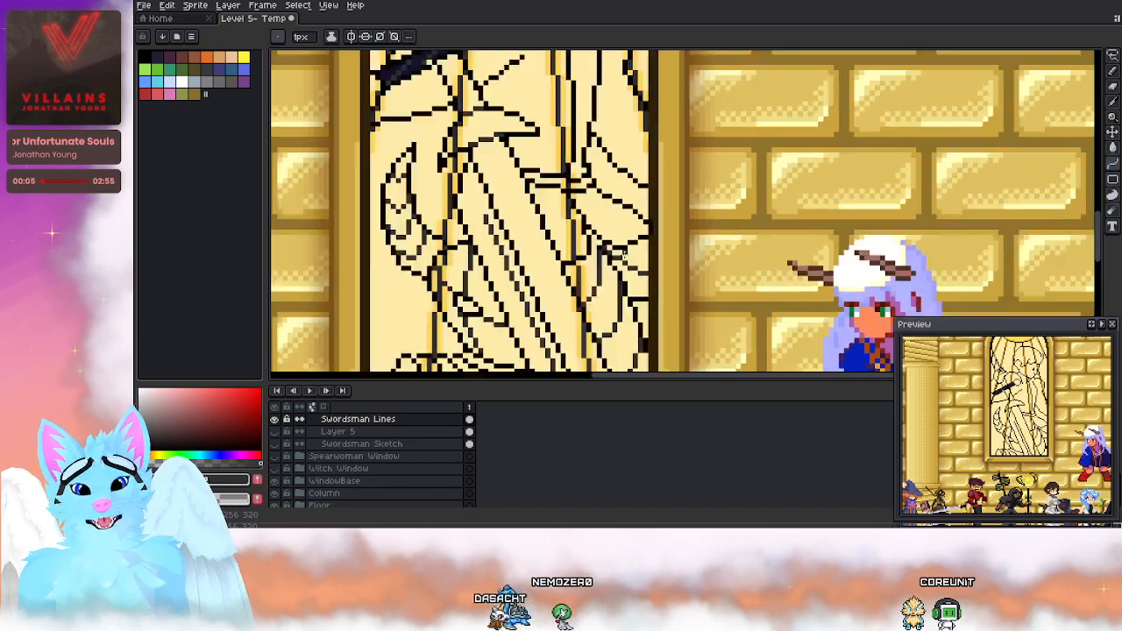
scroll(624, 263, "up", 1)
scroll(536, 174, "down", 3)
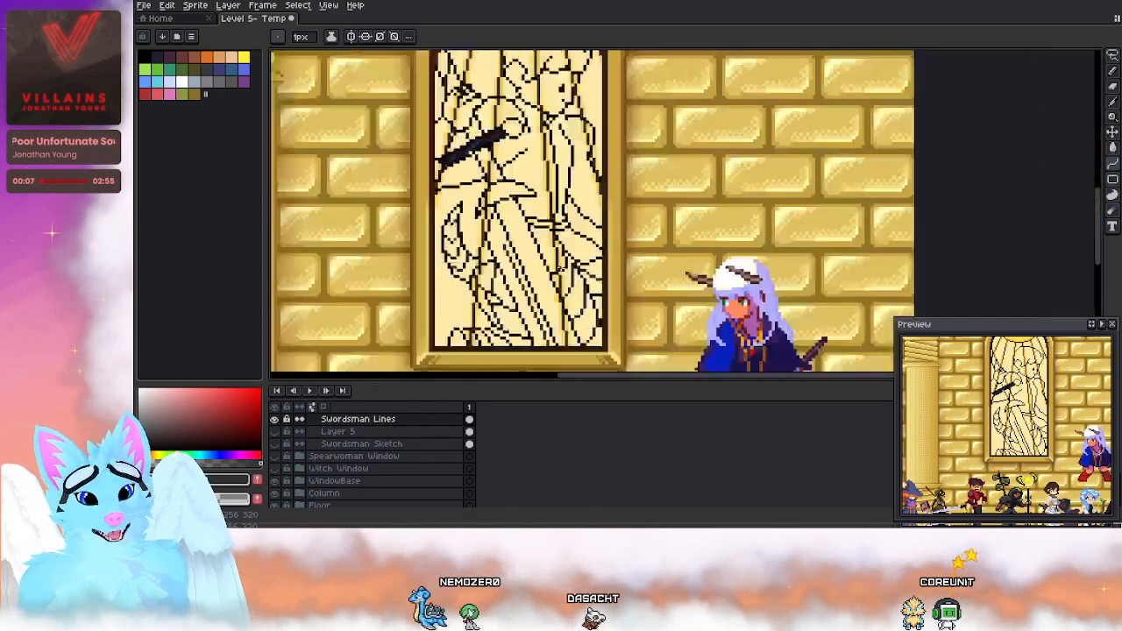
scroll(537, 174, "up", 2)
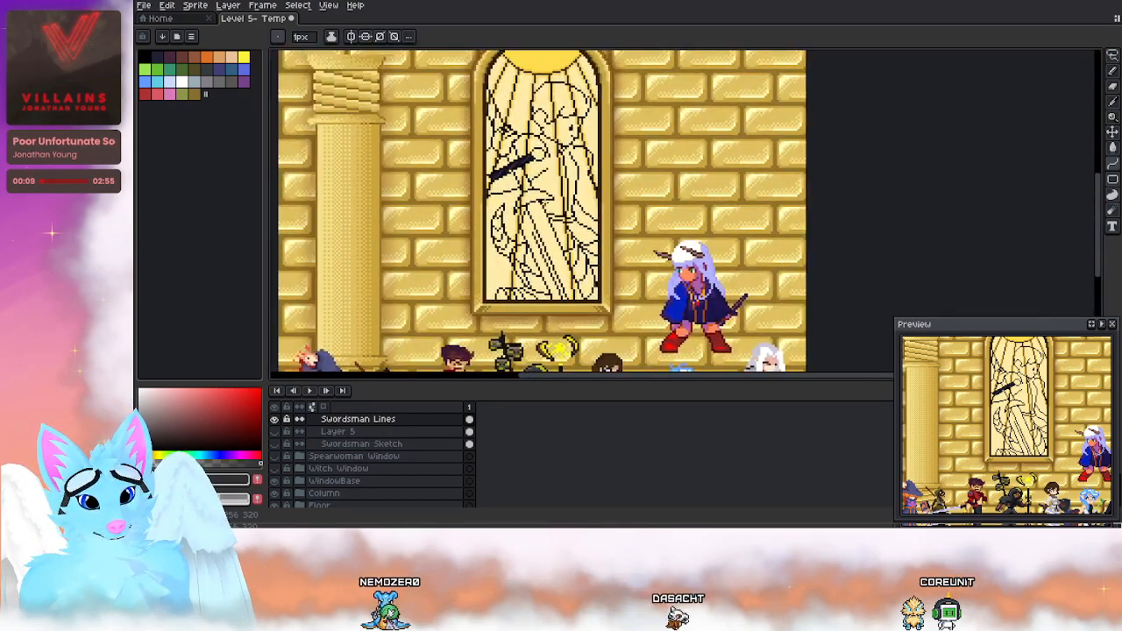
scroll(587, 229, "up", 1)
scroll(580, 218, "up", 1)
scroll(594, 237, "down", 1)
scroll(562, 180, "up", 3)
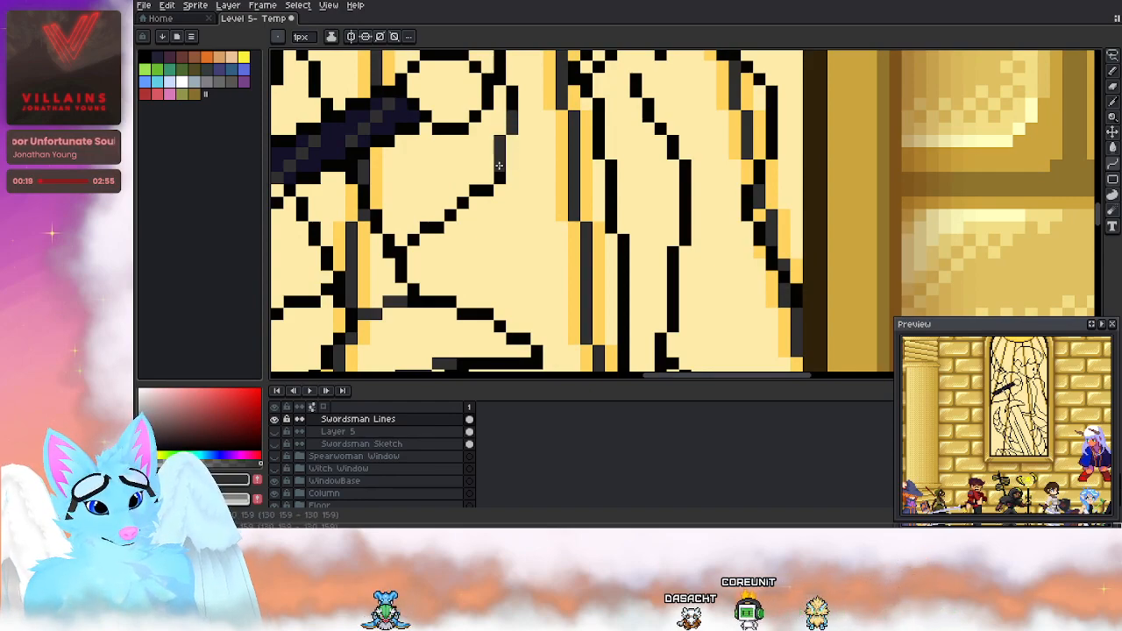
scroll(500, 159, "down", 2)
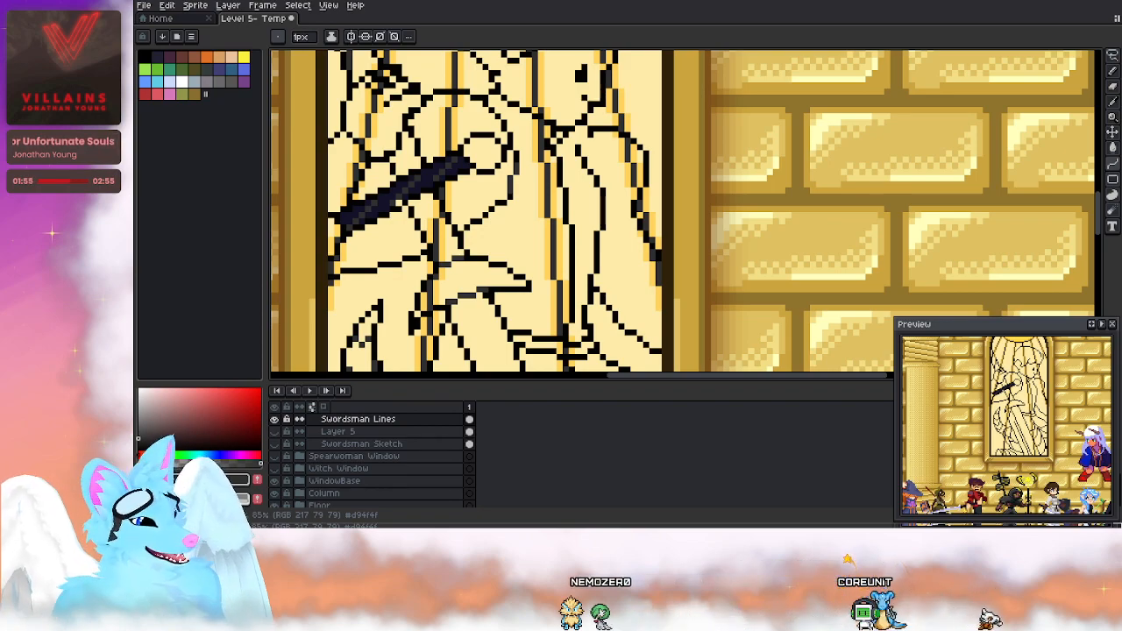
scroll(526, 255, "down", 1)
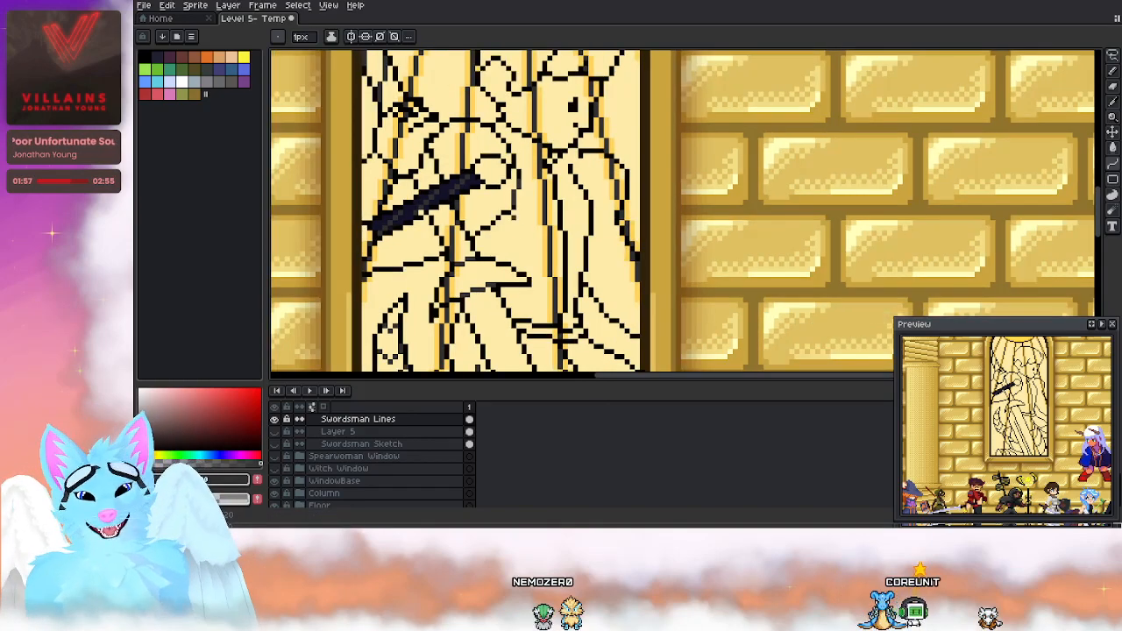
Step: Erase the navy fill of the knobbed crossbar from the Swordsman Lines layer and show Layer 5 again
scroll(513, 222, "up", 1)
left_click_drag(377, 259, 482, 279)
left_click(274, 431)
left_click(275, 431)
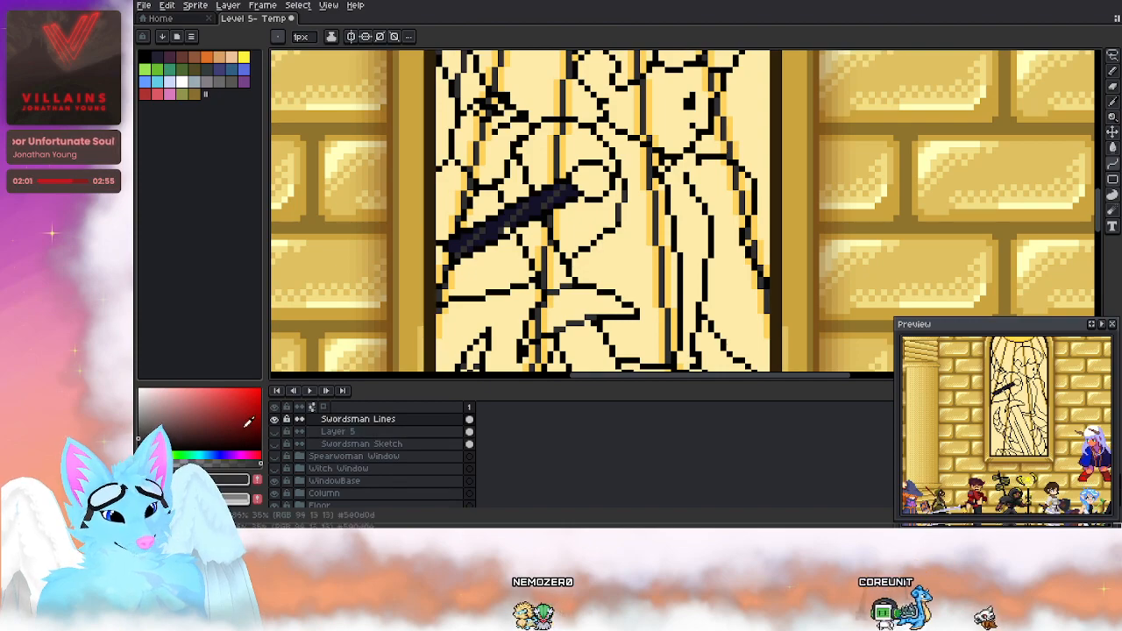
left_click(346, 419)
scroll(513, 172, "up", 4)
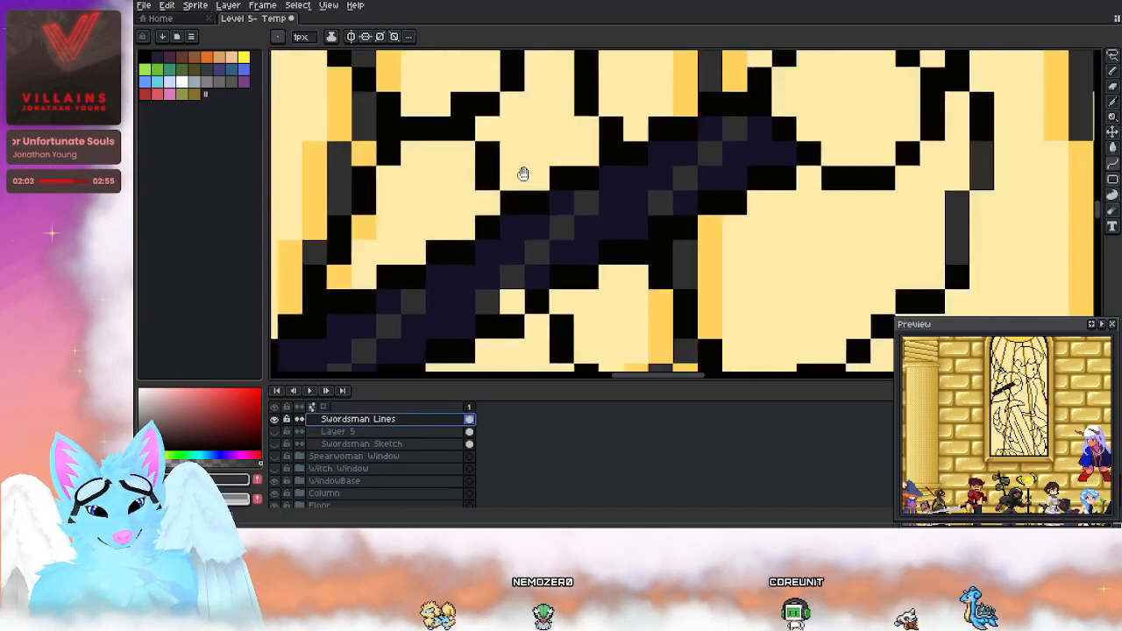
left_click(514, 202, "alt")
scroll(514, 201, "down", 2)
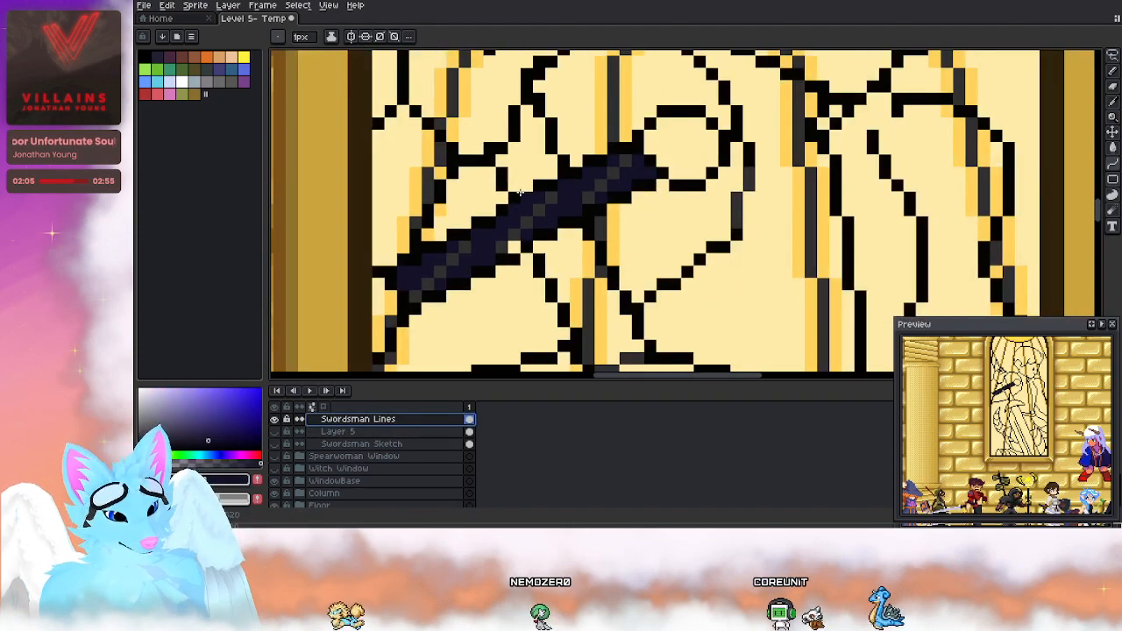
mouse_move(540, 198)
left_mouse_down()
mouse_move(515, 247)
mouse_move(502, 223)
mouse_move(478, 261)
left_mouse_up()
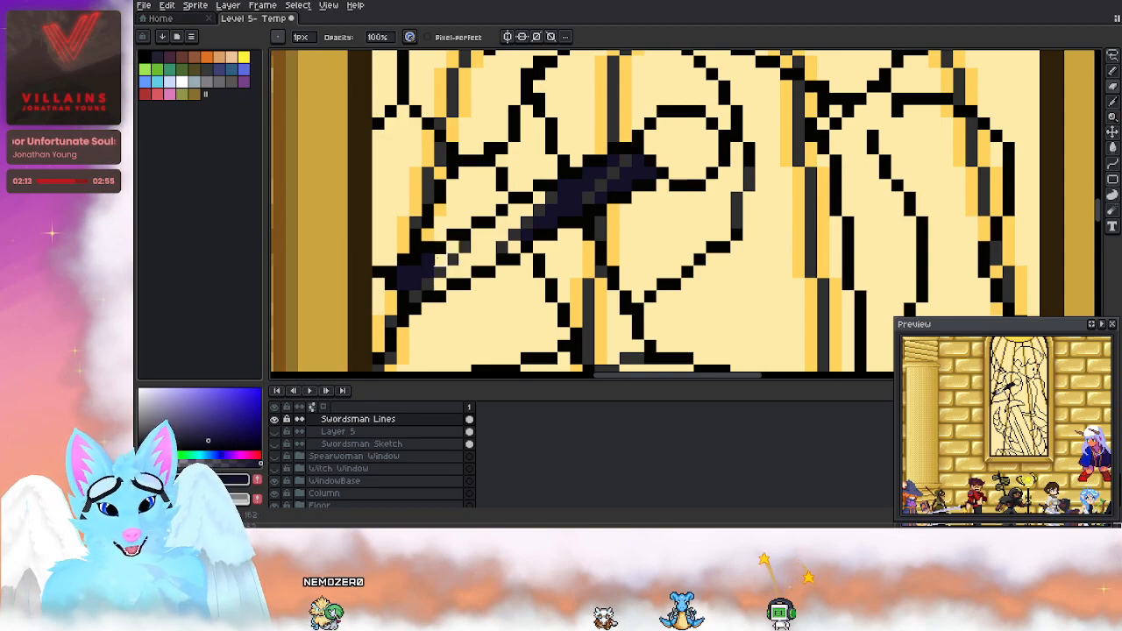
left_click_drag(429, 271, 403, 272)
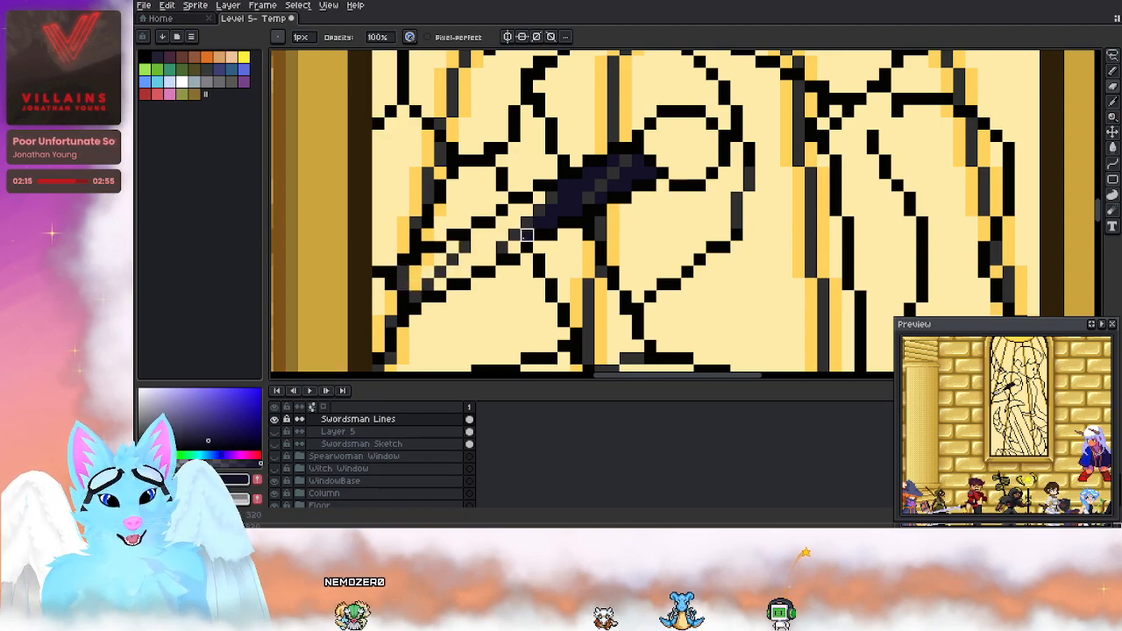
mouse_move(539, 223)
left_mouse_down()
mouse_move(527, 235)
mouse_move(566, 186)
mouse_move(577, 211)
mouse_move(577, 185)
left_mouse_up()
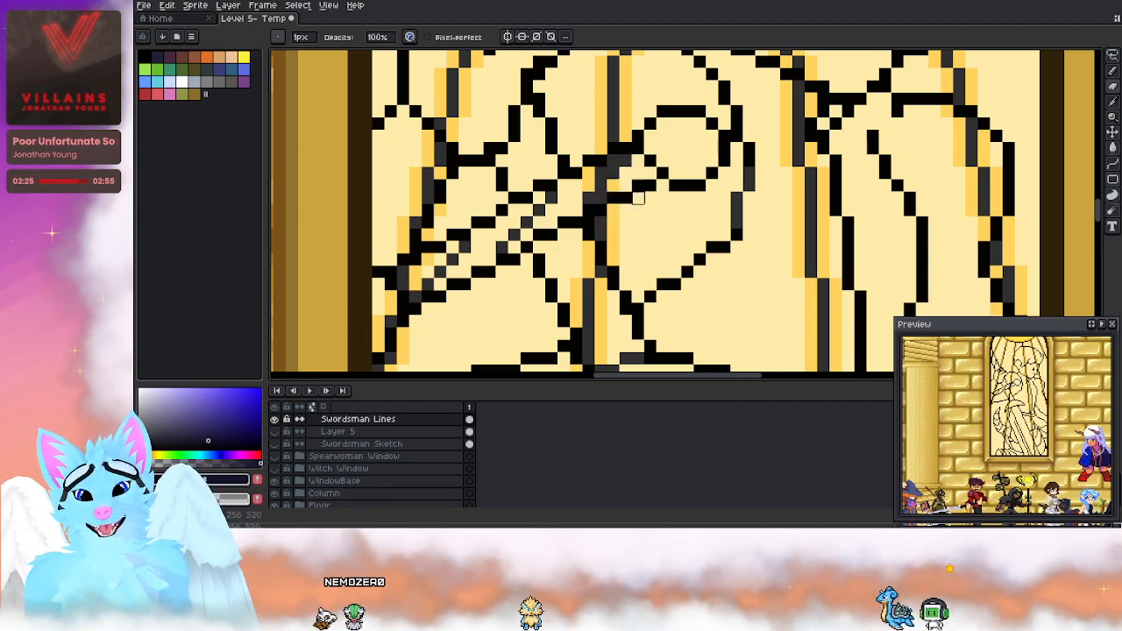
left_click(276, 443)
left_click(276, 432)
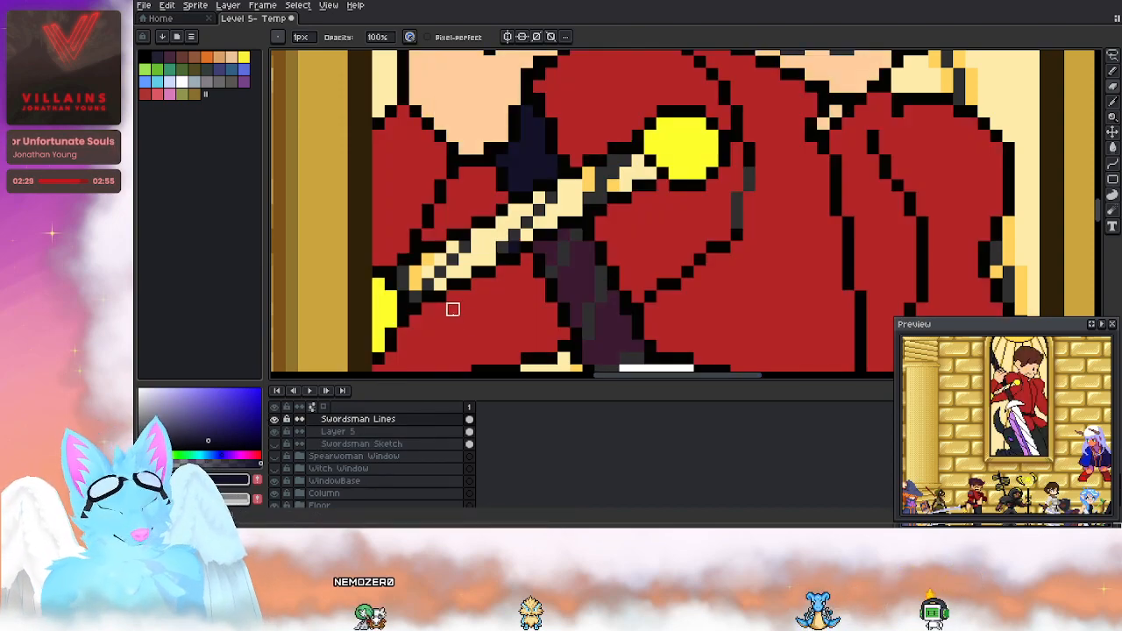
key("e")
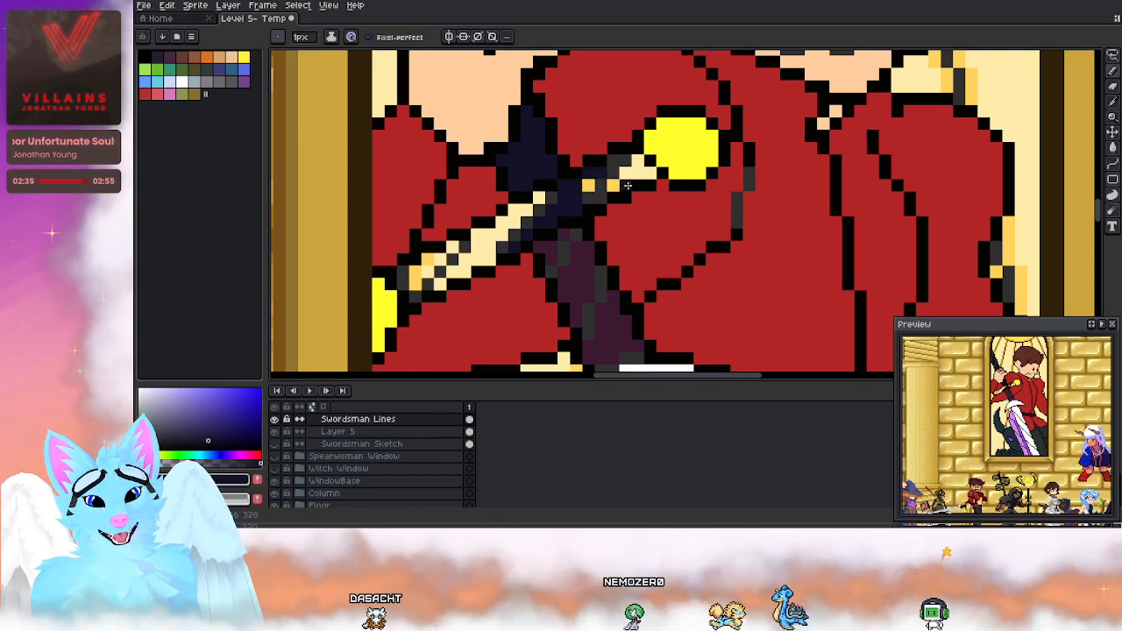
key("ctrl+z")
left_click(589, 185)
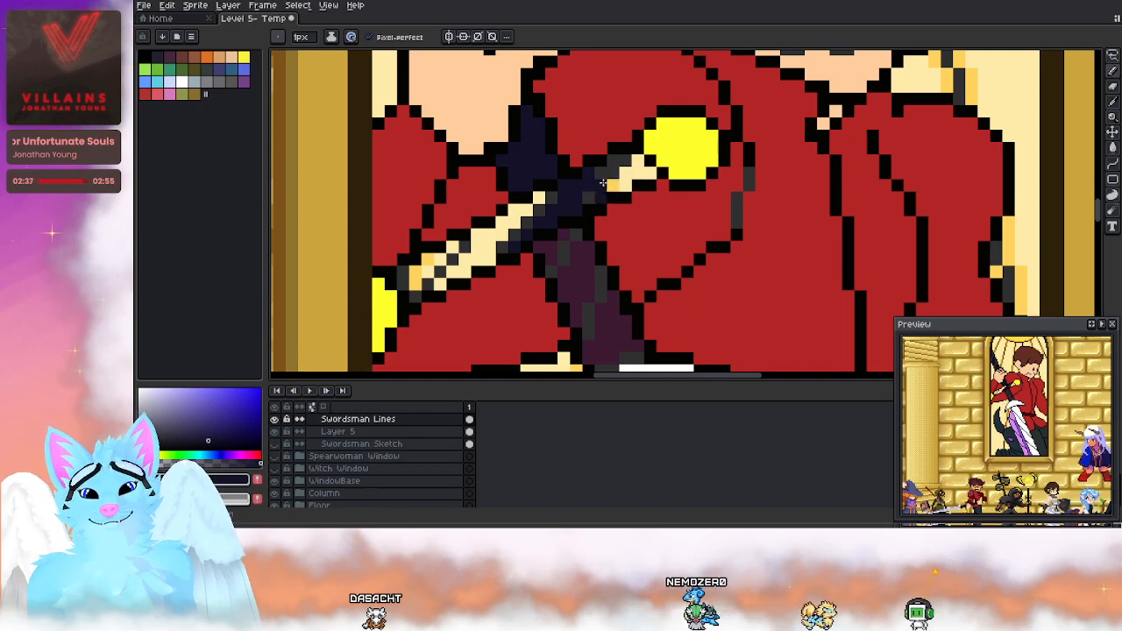
left_click(627, 173)
mouse_move(639, 172)
left_mouse_down()
mouse_move(624, 185)
mouse_move(638, 162)
mouse_move(603, 184)
left_mouse_up()
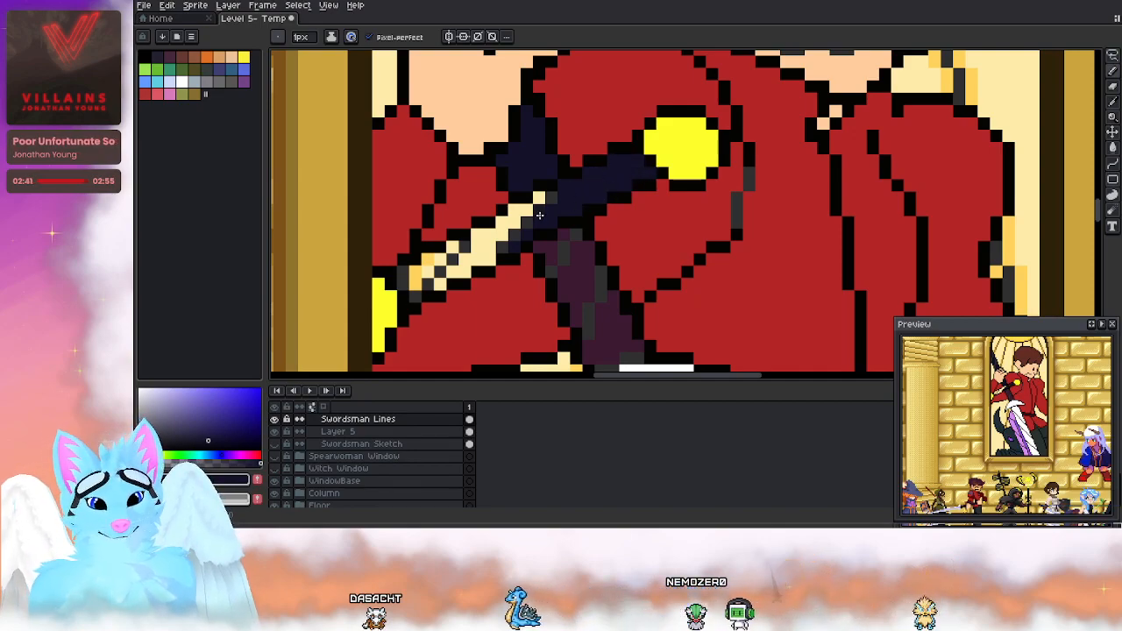
key("ctrl+z")
key("ctrl+z")
key("ctrl+z")
key("ctrl+z")
key("ctrl+z")
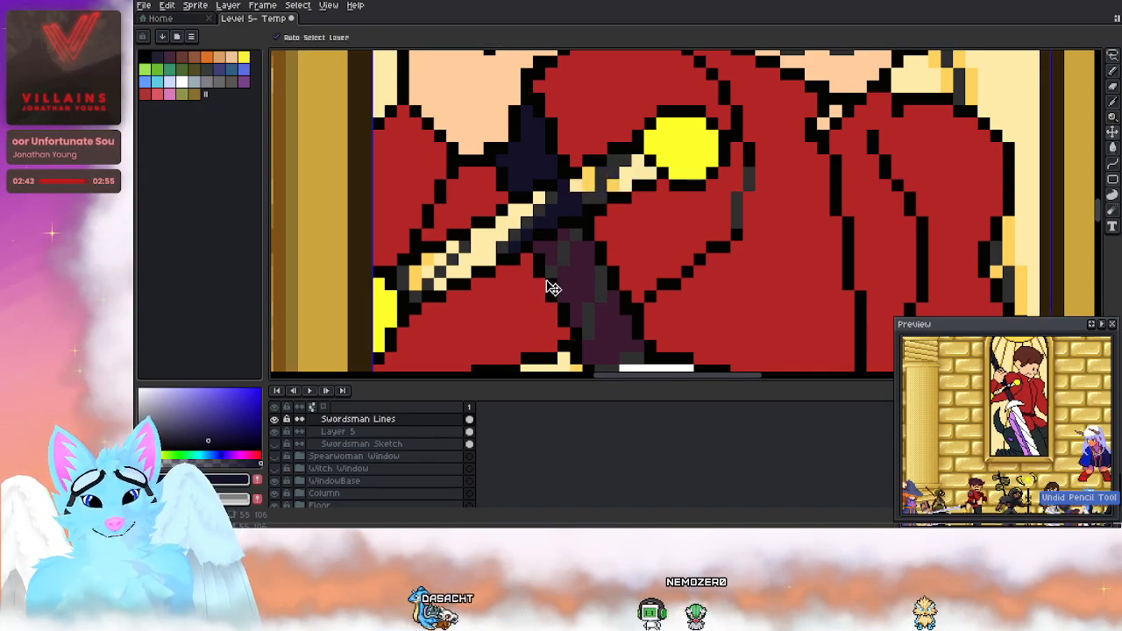
key("ctrl+z")
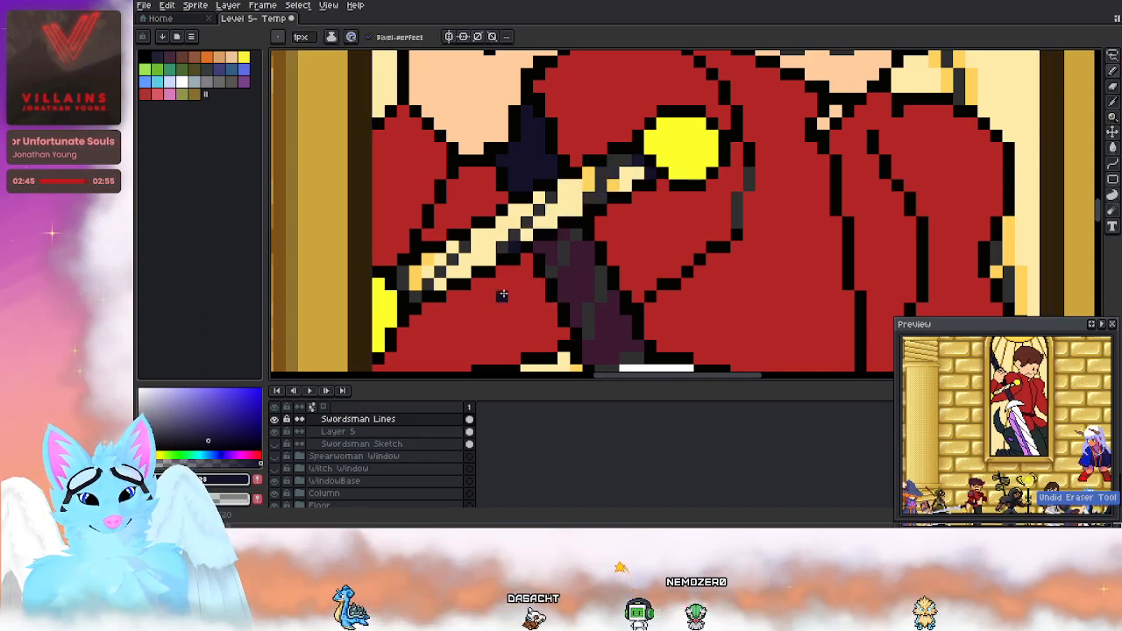
key("ctrl+z")
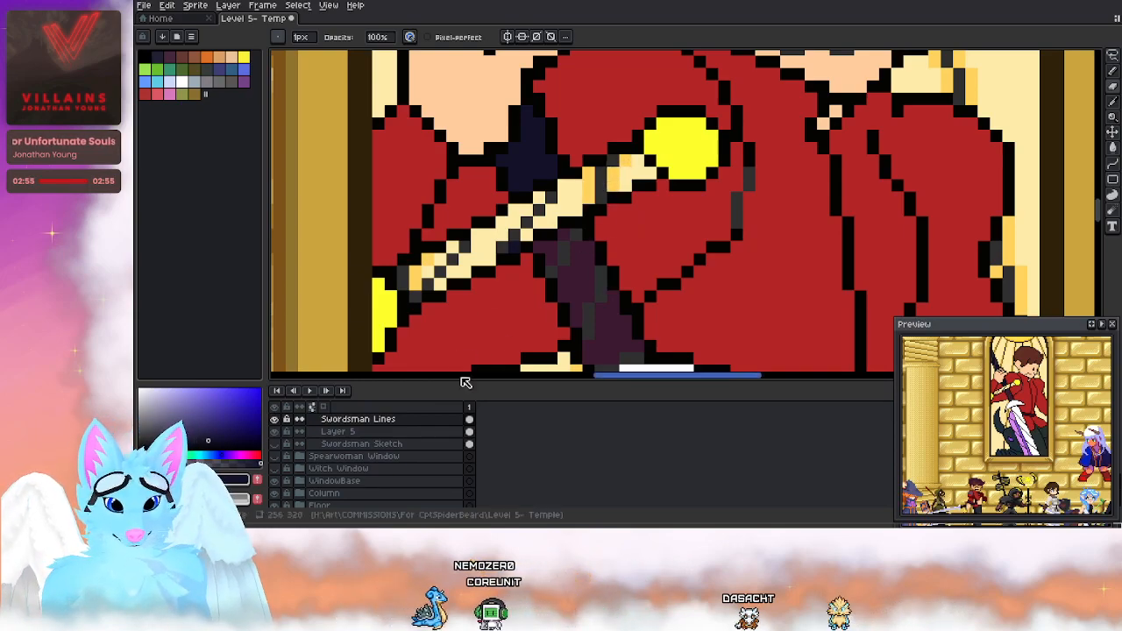
Step: Repaint the knobbed crossbar's interior in navy on Layer 5, covering the gaps where the window background shows through
left_click(368, 432)
key("e")
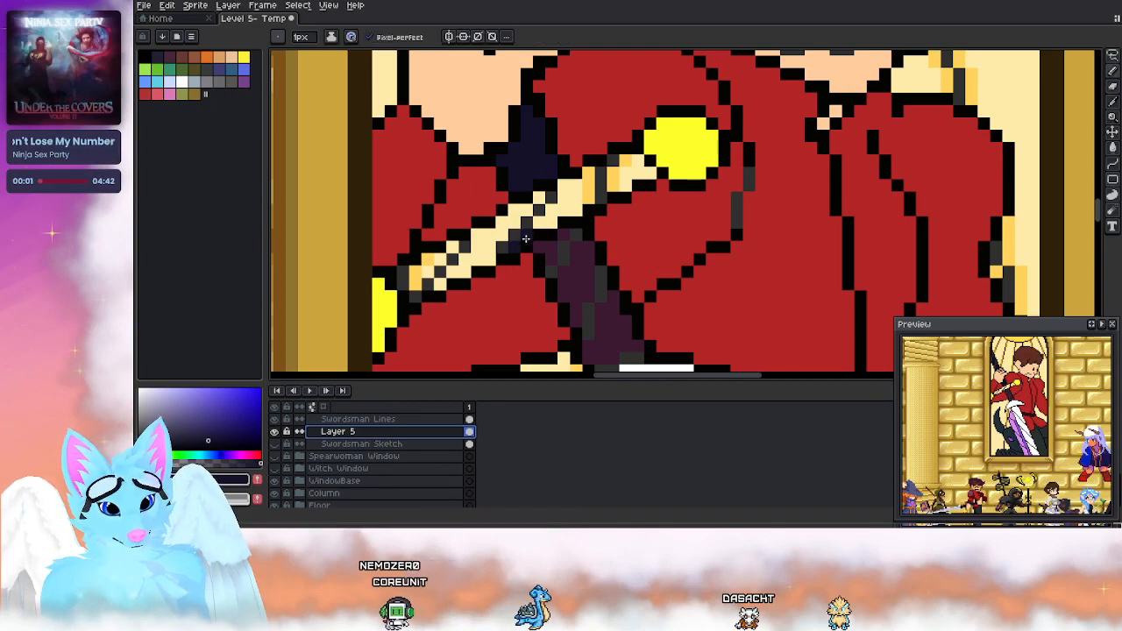
mouse_move(528, 238)
left_mouse_down()
mouse_move(561, 207)
mouse_move(525, 210)
mouse_move(495, 240)
mouse_move(510, 214)
mouse_move(488, 259)
mouse_move(442, 285)
mouse_move(414, 274)
mouse_move(430, 259)
mouse_move(484, 259)
left_mouse_up()
left_click_drag(547, 203, 614, 176)
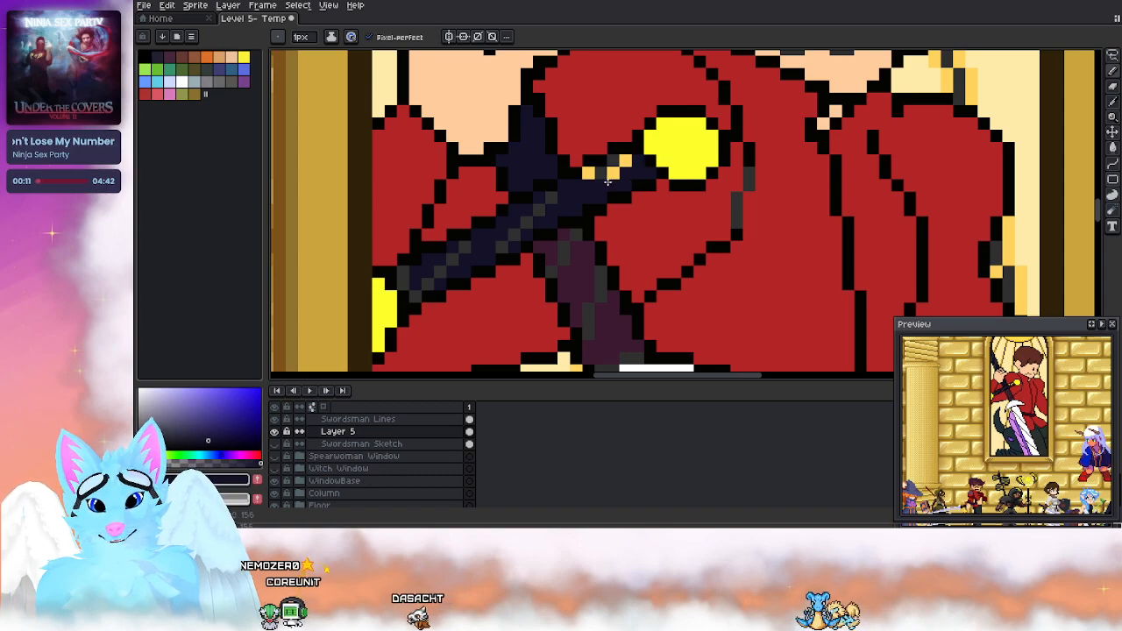
key("alt")
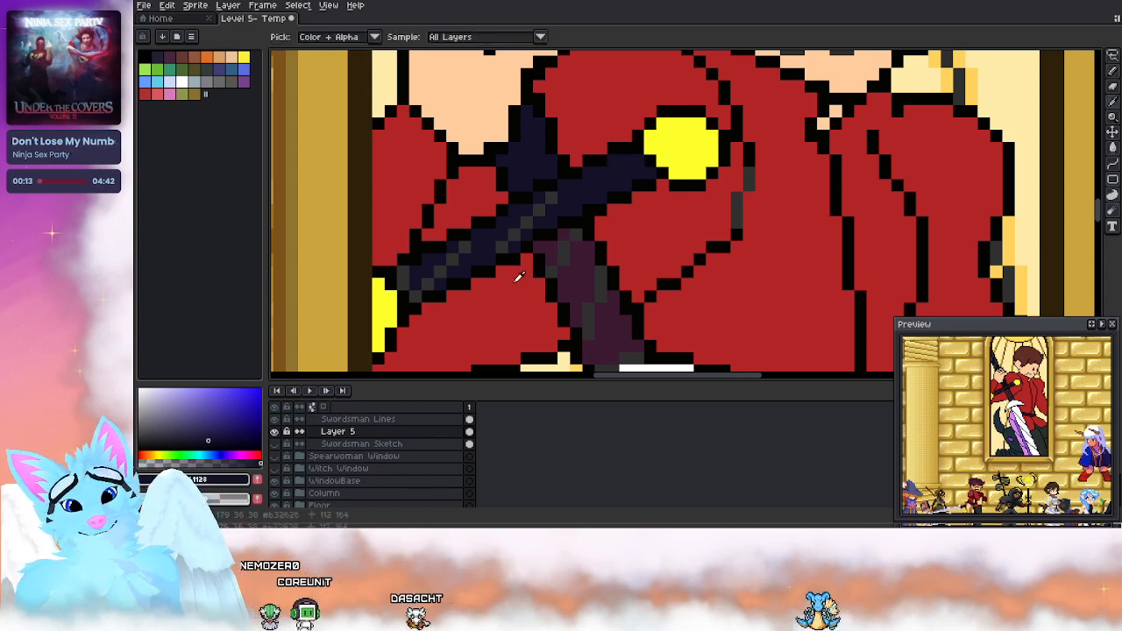
Step: Sample the crossbar's dark grey #303030 and redraw the diagonal detail line near its yellow knob on Swordsman Lines
left_click(410, 420)
key("alt")
left_click(555, 190, "alt")
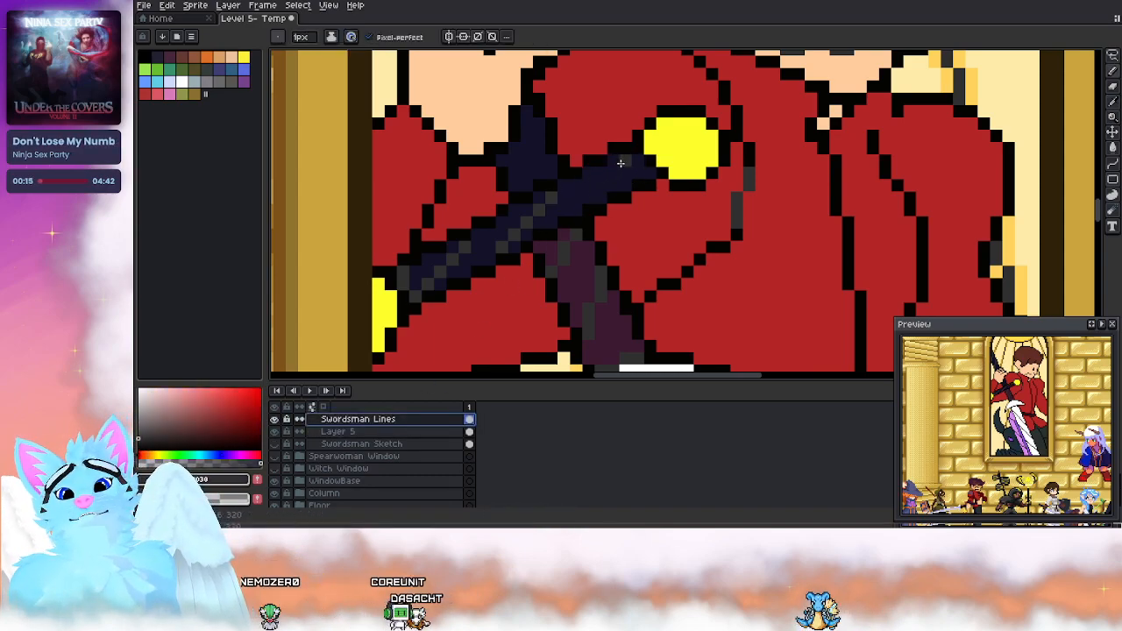
left_click(625, 160)
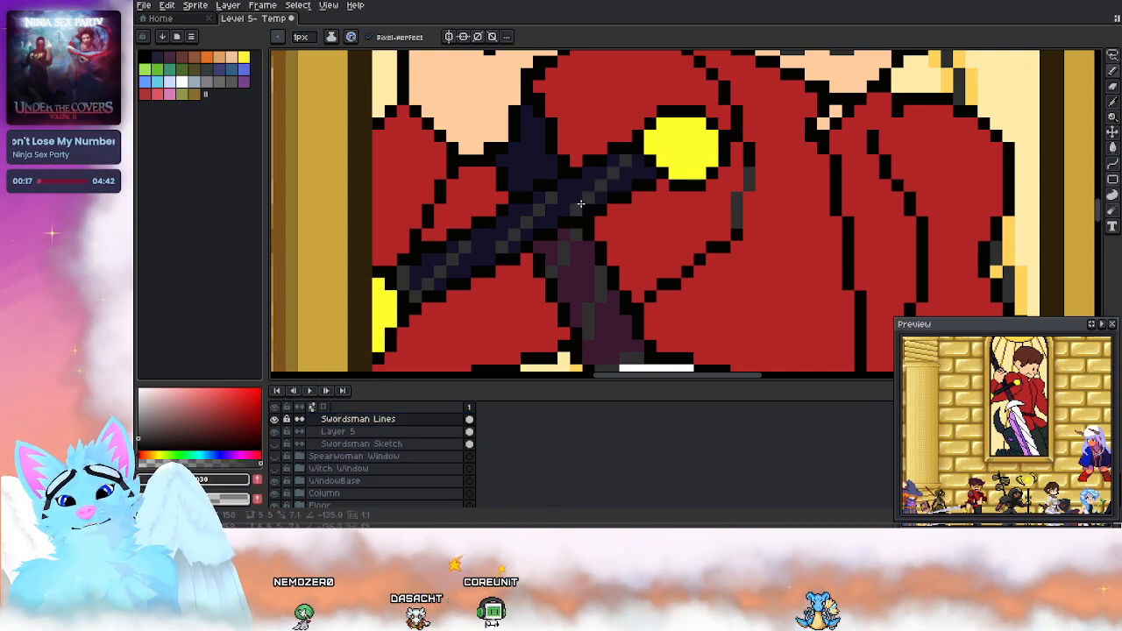
left_click(580, 207, "shift")
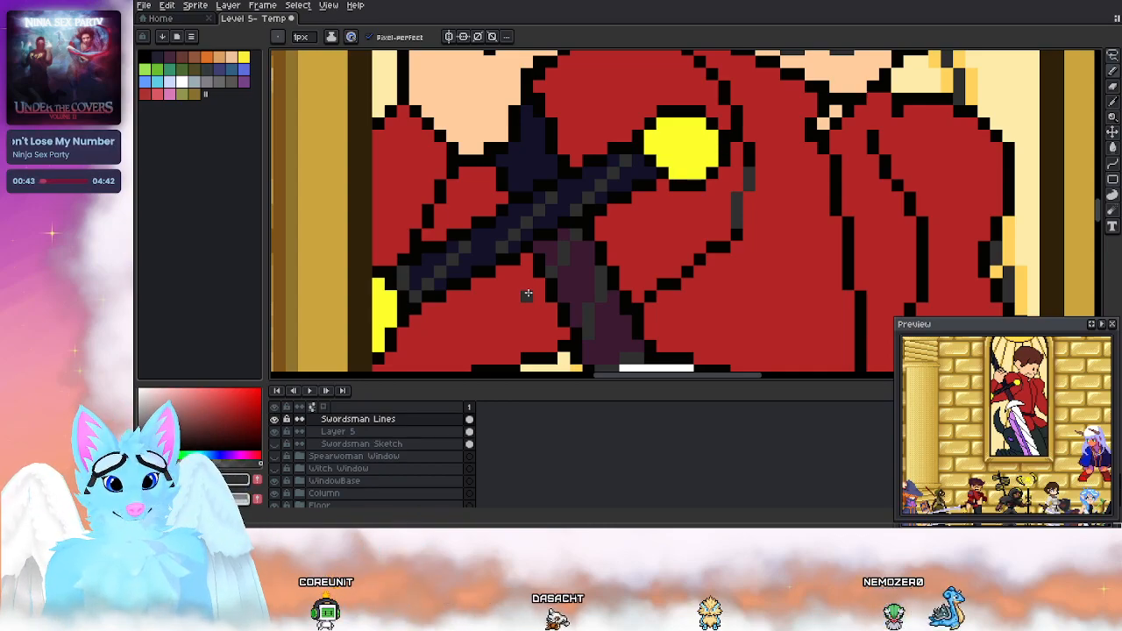
Step: Paint the leftover grey background pixels at the crossbar's lower end navy on Layer 5
scroll(527, 295, "down", 4)
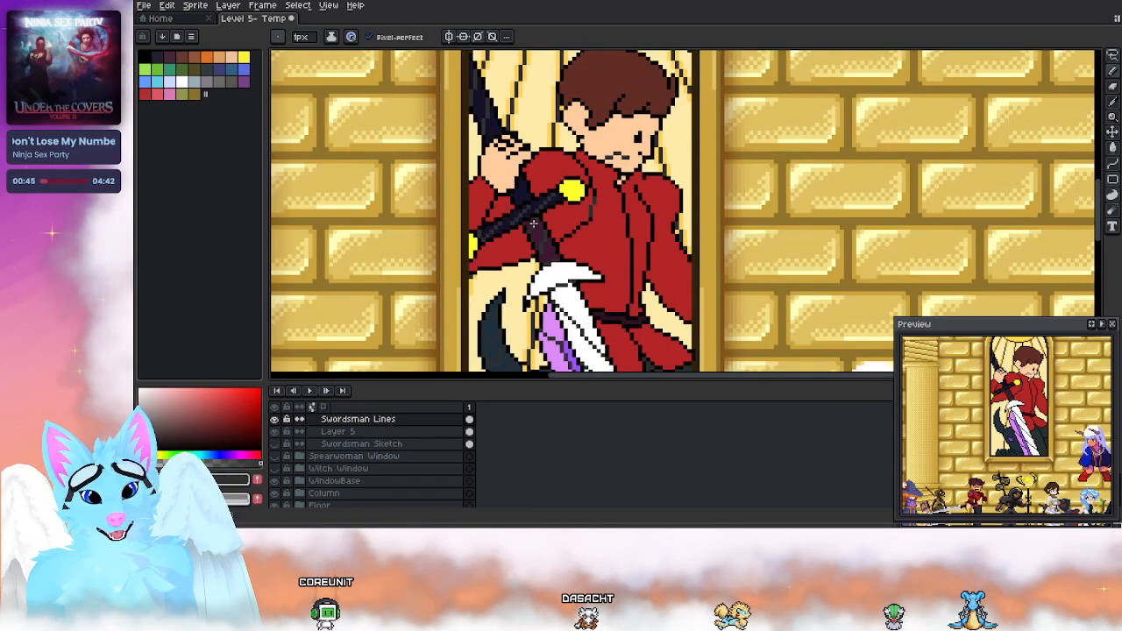
scroll(457, 182, "up", 3)
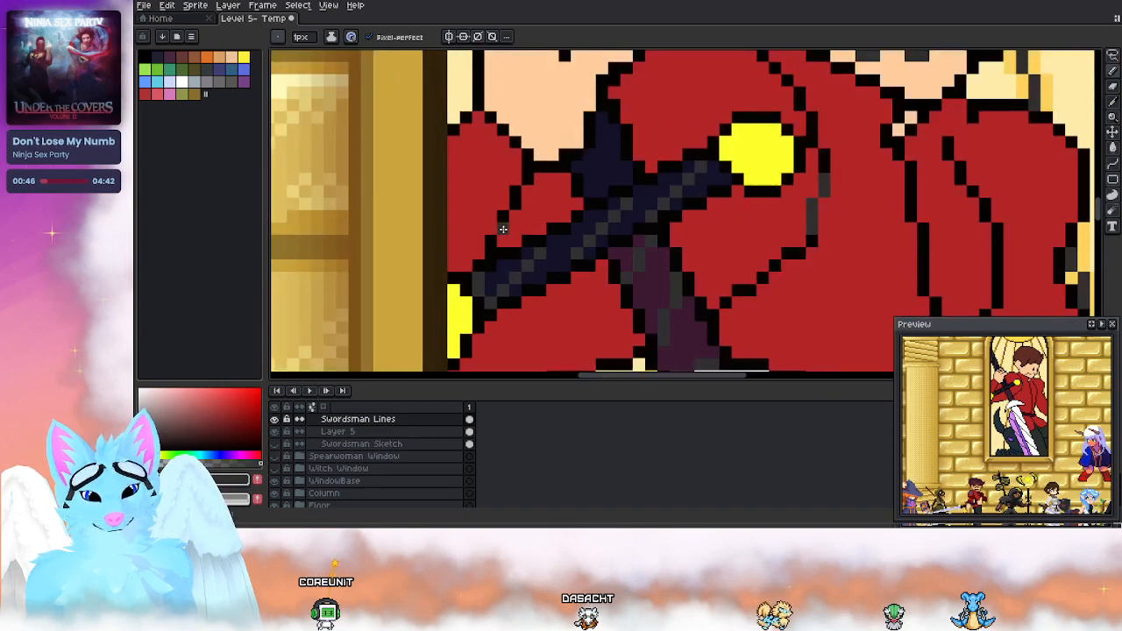
left_click(351, 431)
key("i")
key("b")
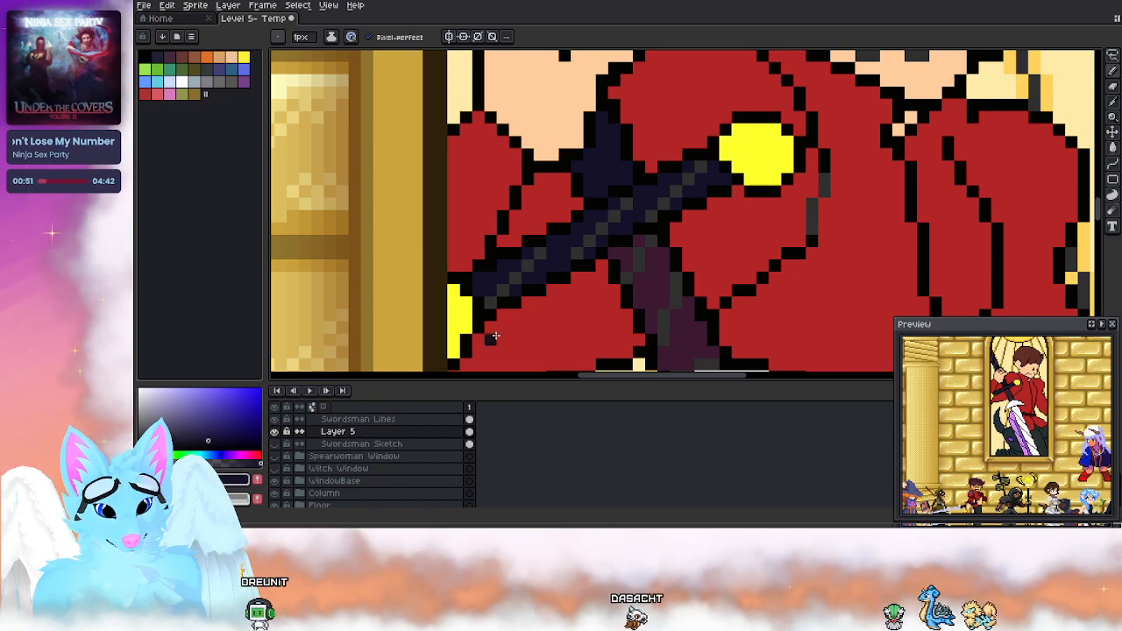
Step: Sample the dark grey #303030 and draw fold curves across the raised arm's red sleeve on Swordsman Lines using the Curve tool
left_click(506, 282, "alt")
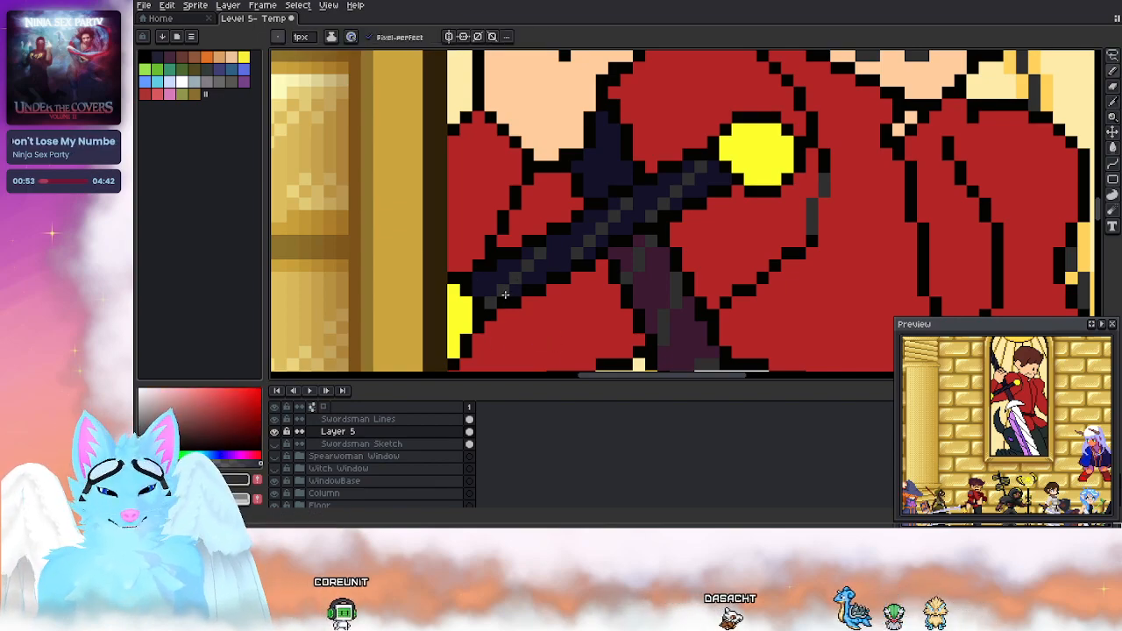
scroll(566, 179, "down", 3)
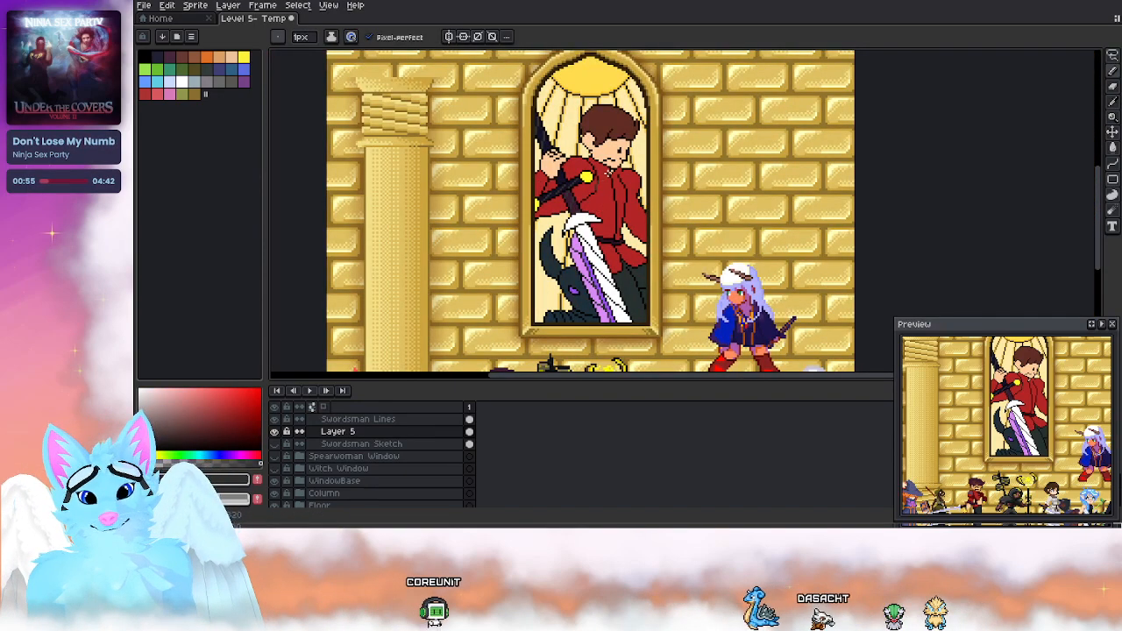
scroll(570, 180, "up", 1)
left_click_drag(564, 242, 546, 259)
scroll(590, 262, "up", 4)
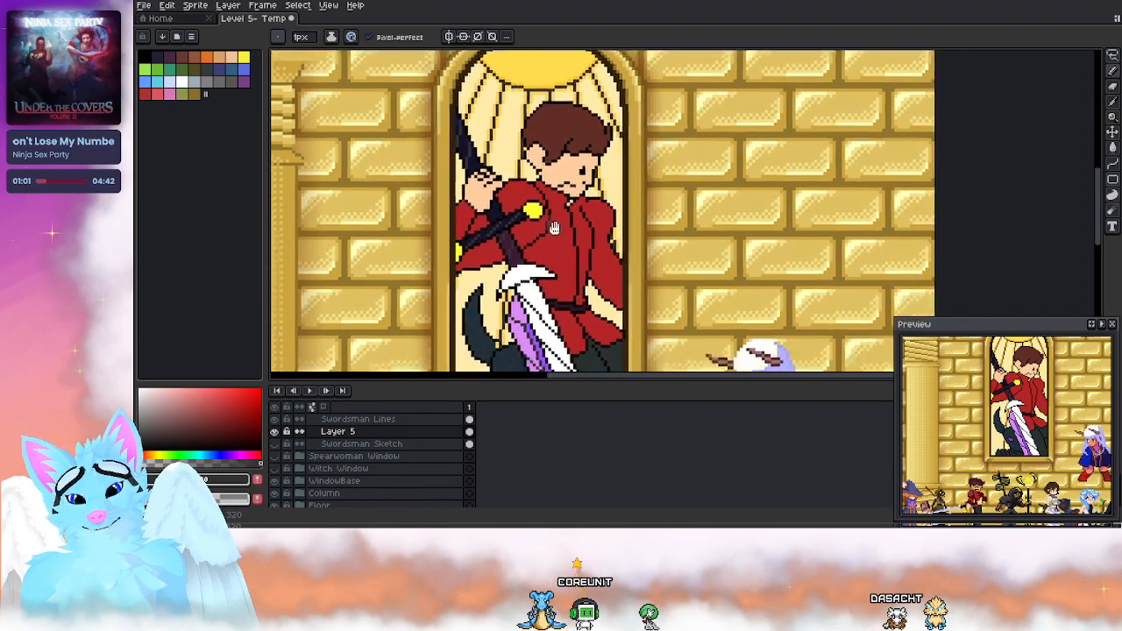
key("alt")
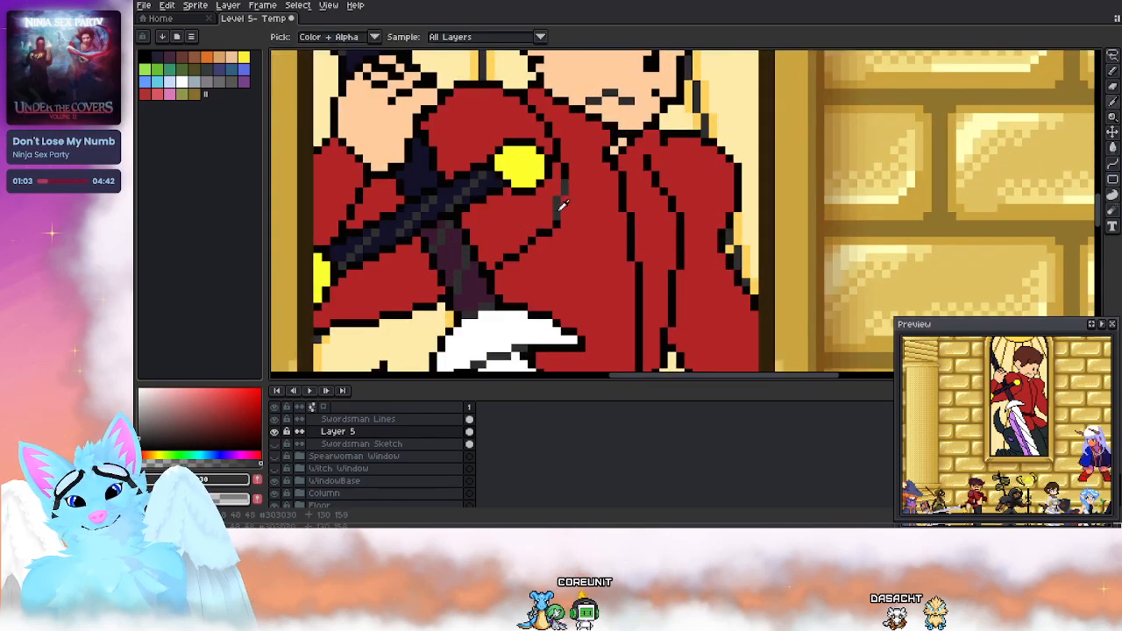
left_click(378, 421)
scroll(430, 258, "left", 3)
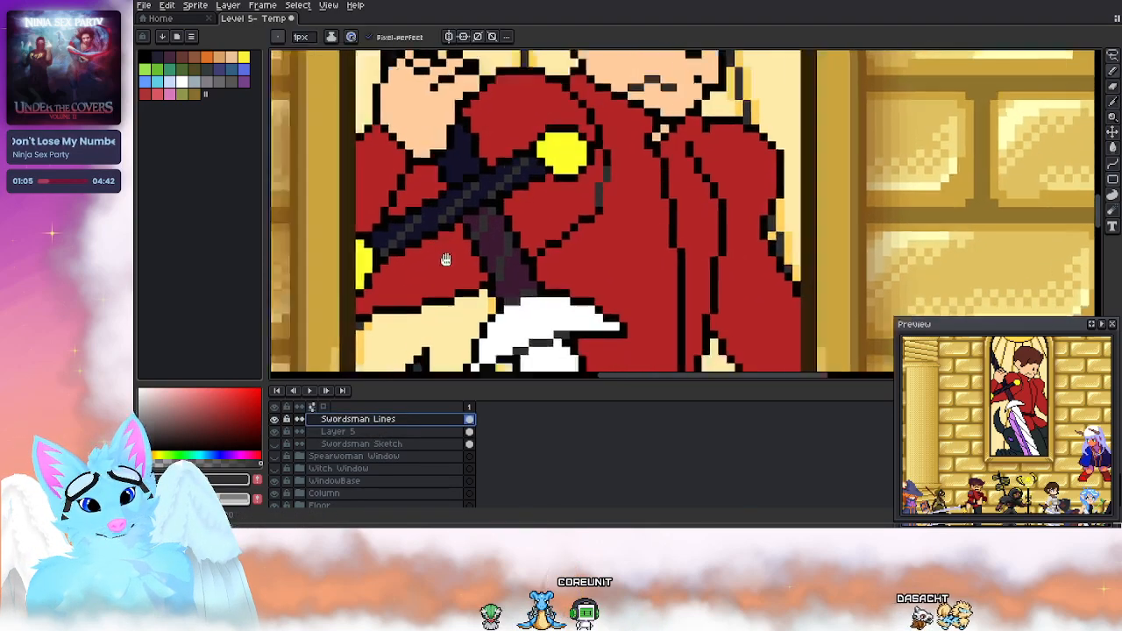
left_click(1114, 168)
left_click_drag(498, 225, 454, 299)
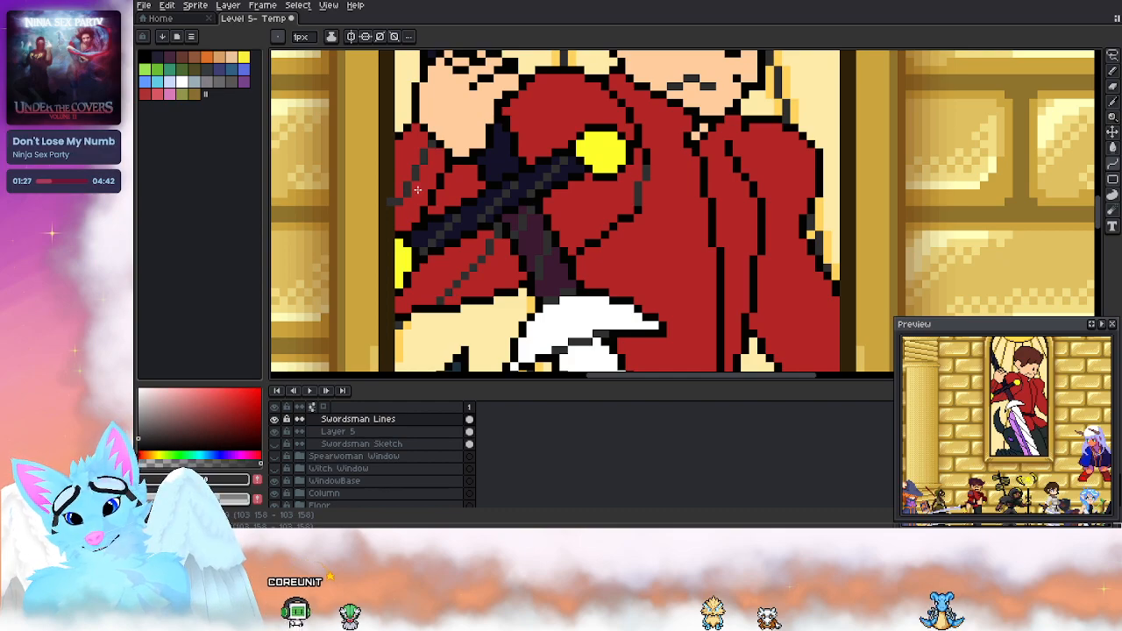
Step: Draw dark grey fold curves across the lowered arm's red sleeve on Swordsman Lines
left_click_drag(526, 248, 472, 284)
left_click_drag(588, 303, 508, 183)
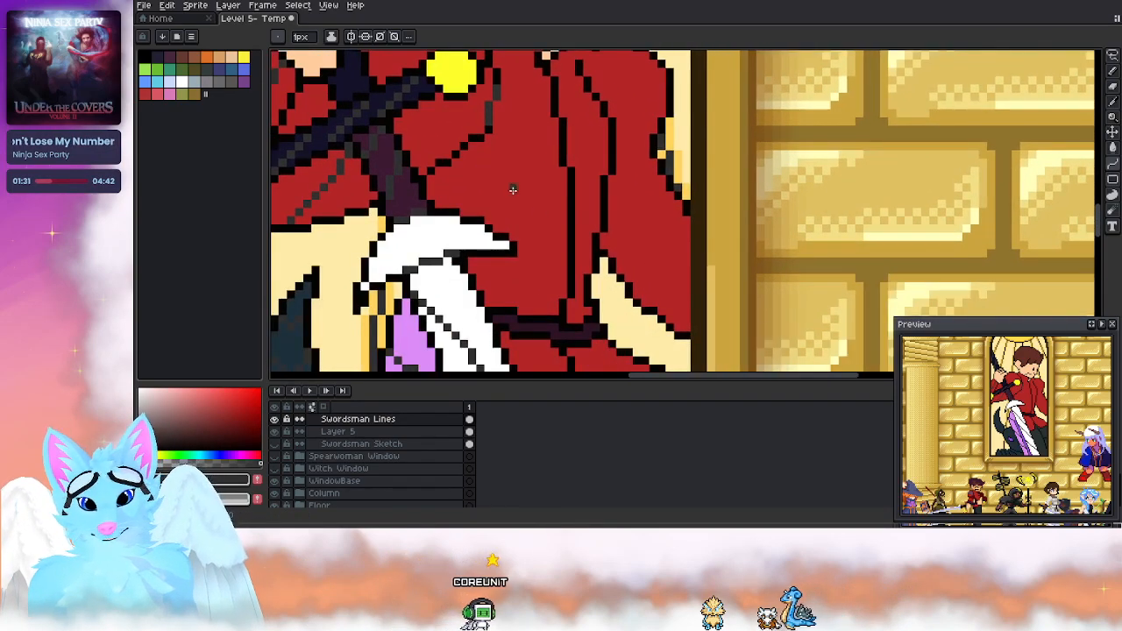
mouse_move(640, 178)
left_mouse_down()
mouse_move(617, 247)
mouse_move(599, 224)
left_mouse_up()
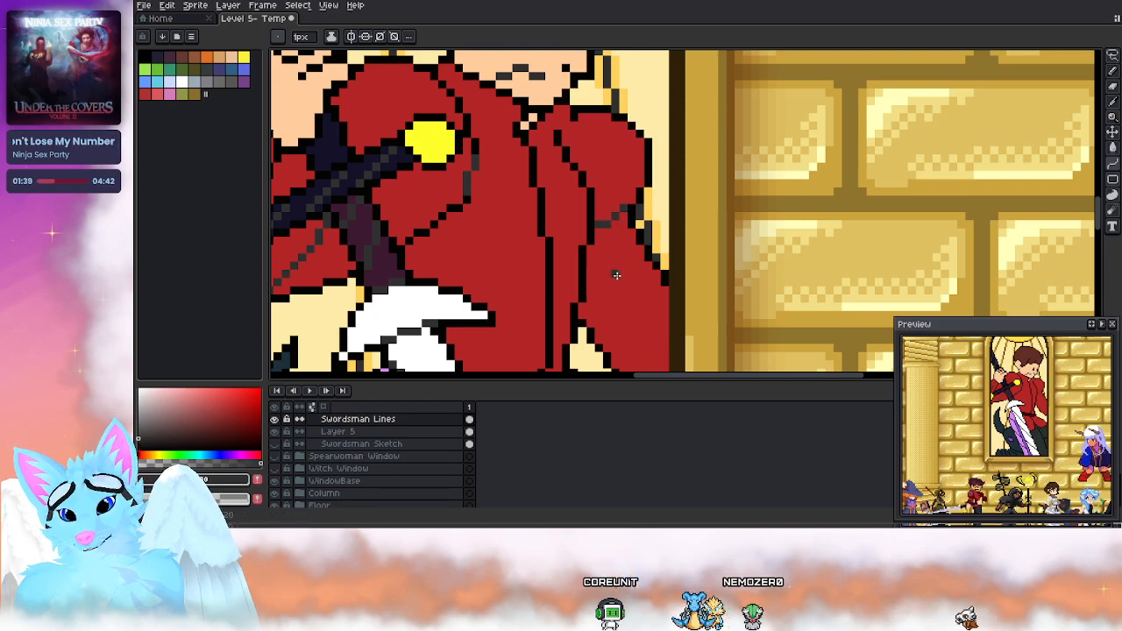
mouse_move(622, 278)
left_mouse_down()
mouse_move(620, 197)
mouse_move(590, 240)
left_mouse_up()
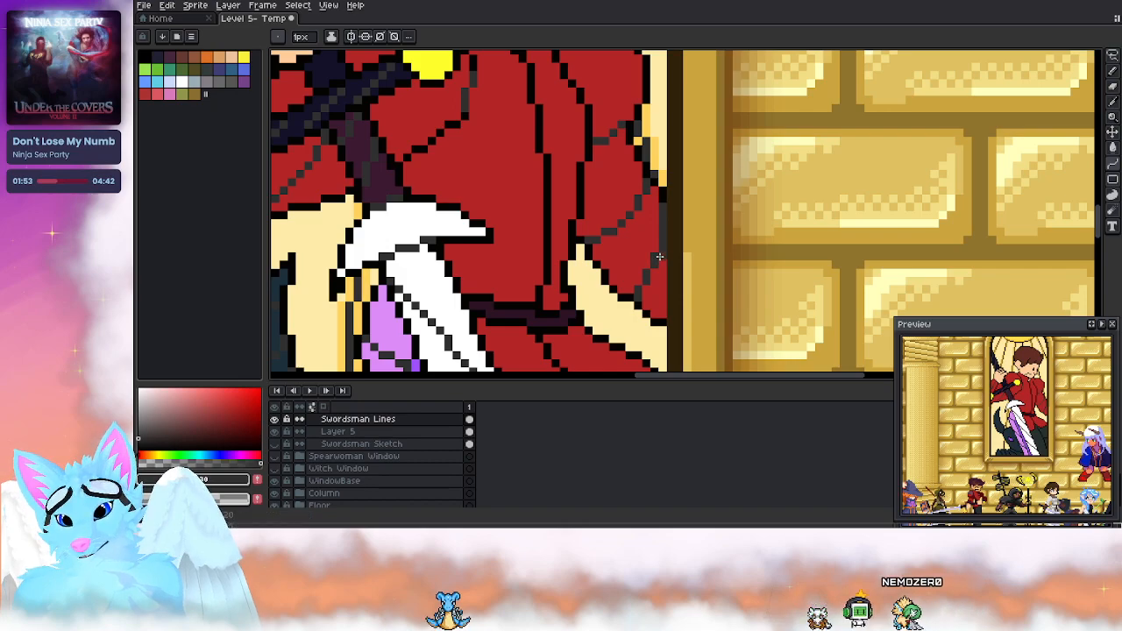
Step: Draw three dark grey curved strand lines through the swordsman's brown hair, from the crown down to the fringe
left_click_drag(680, 338, 699, 194)
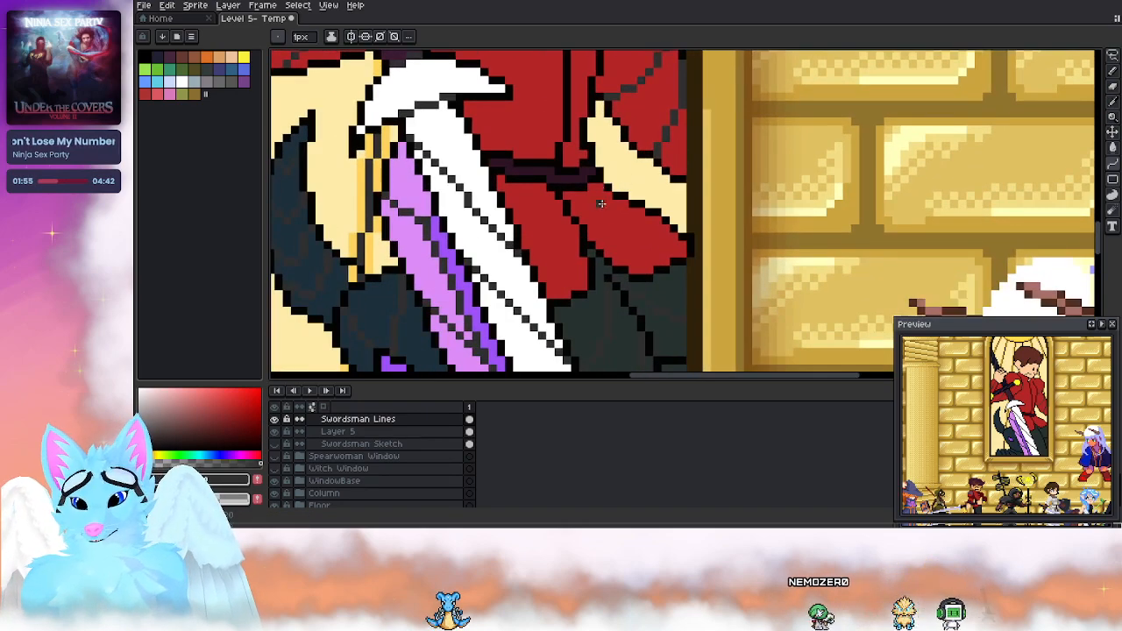
scroll(600, 182, "up", 5)
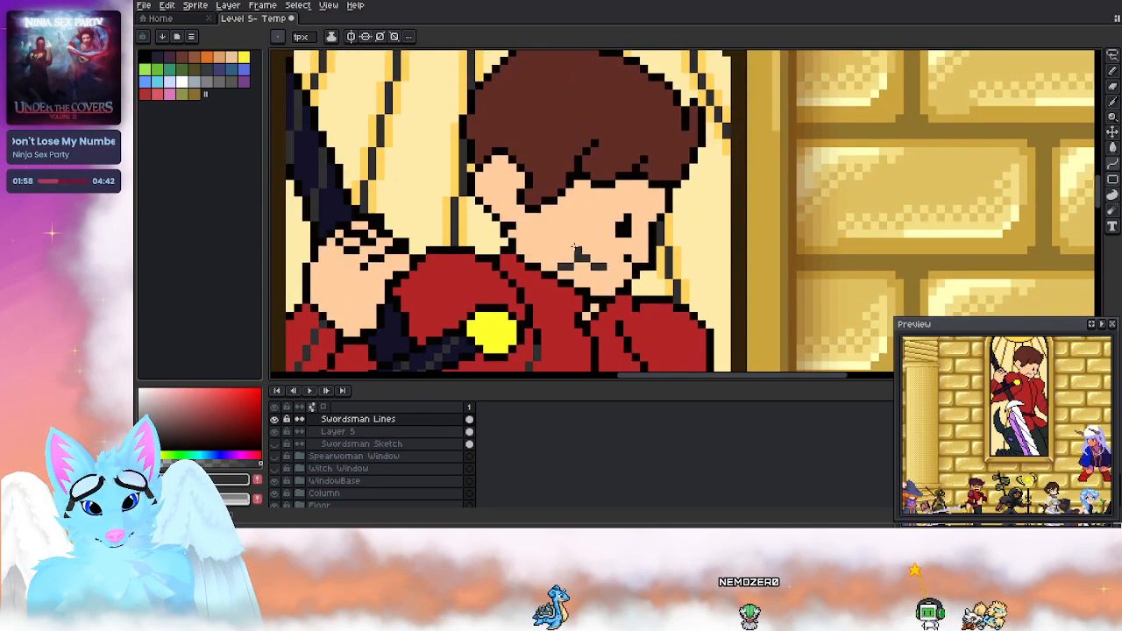
left_click_drag(576, 249, 563, 285)
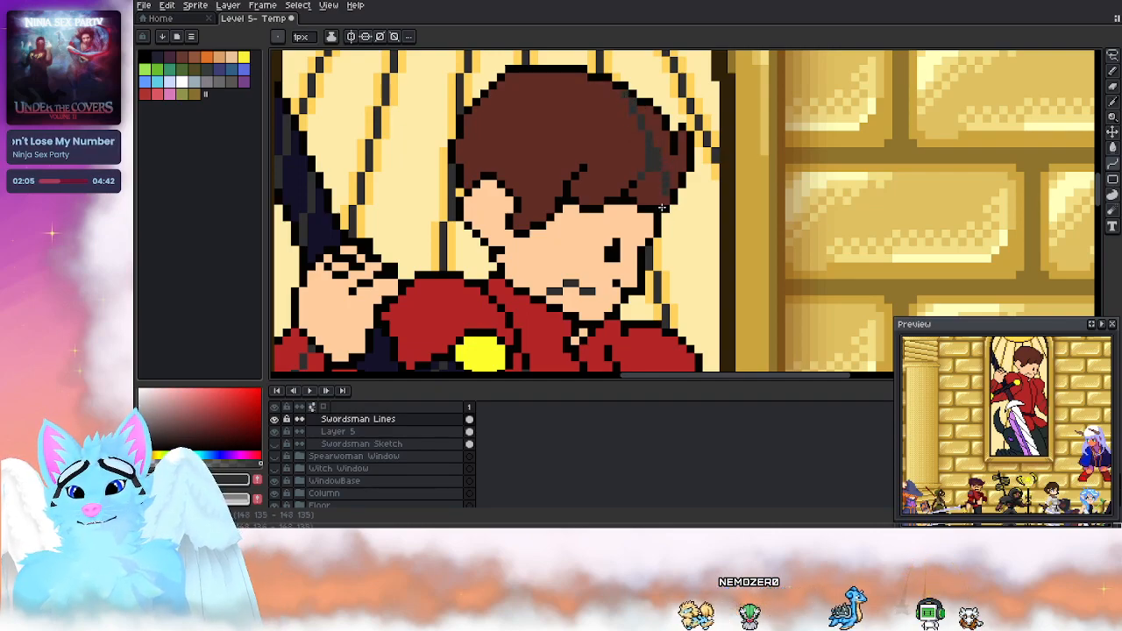
left_click(606, 179)
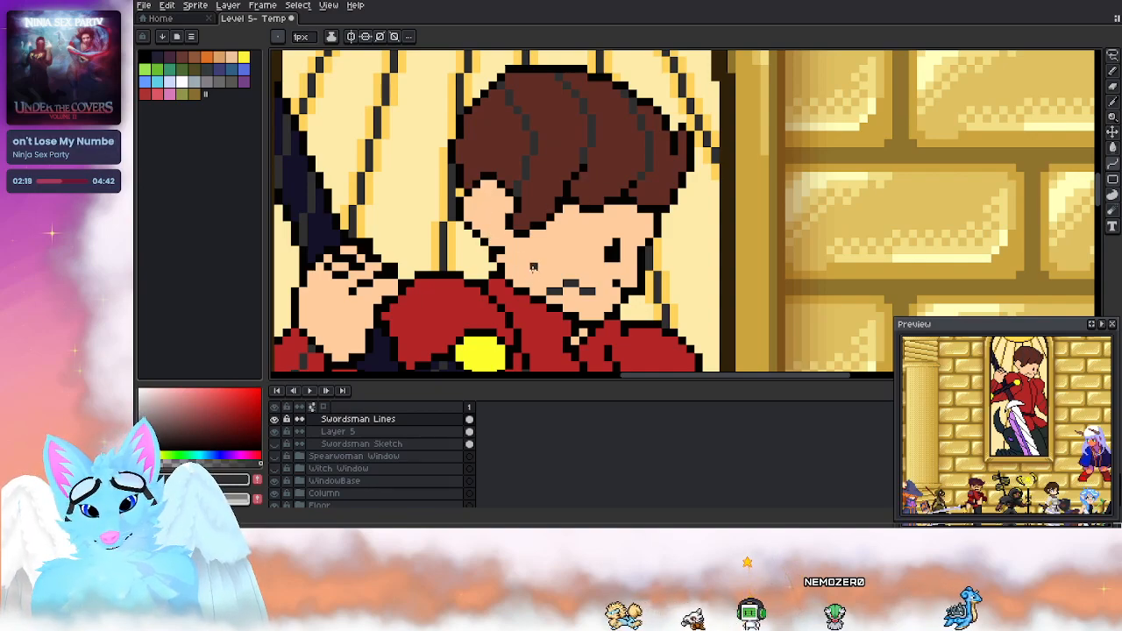
Step: Try a moustache and beard on the swordsman's face, with dark grey lines on Swordsman Lines and sampled hair brown on Layer 5
mouse_move(510, 240)
left_mouse_down()
mouse_move(490, 317)
mouse_move(499, 349)
left_mouse_up()
key("ctrl+z")
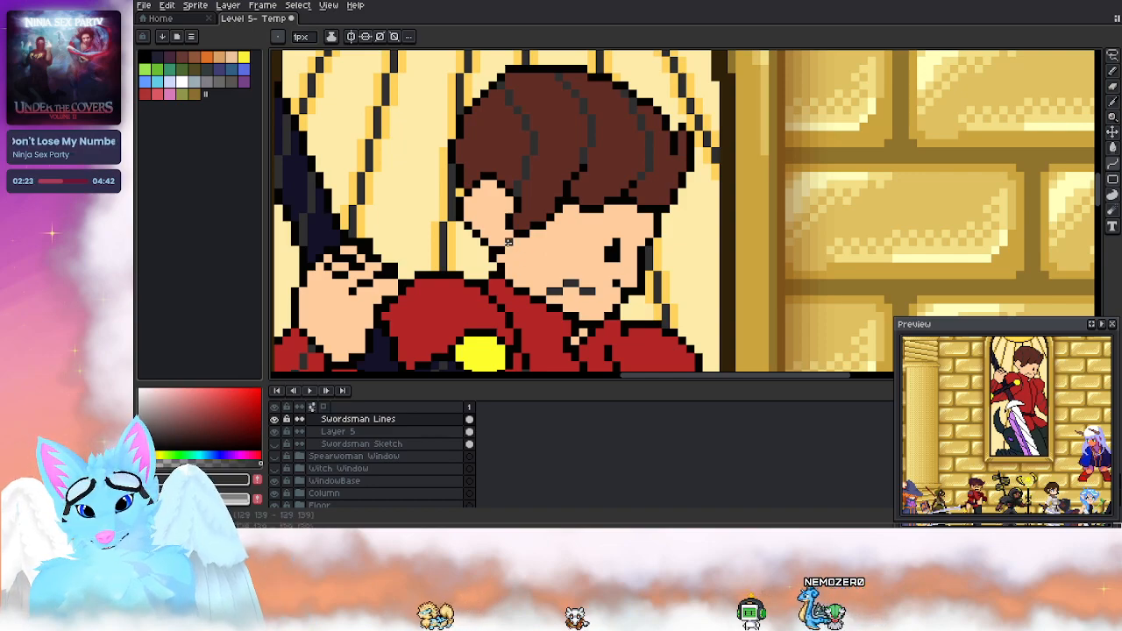
key("b")
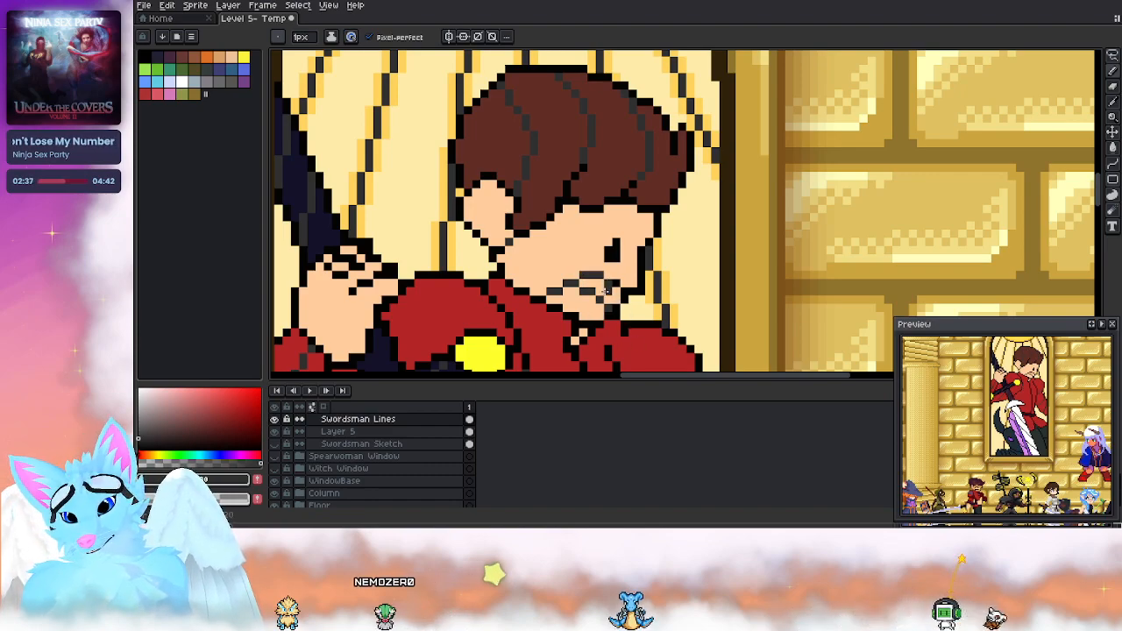
left_click(344, 431)
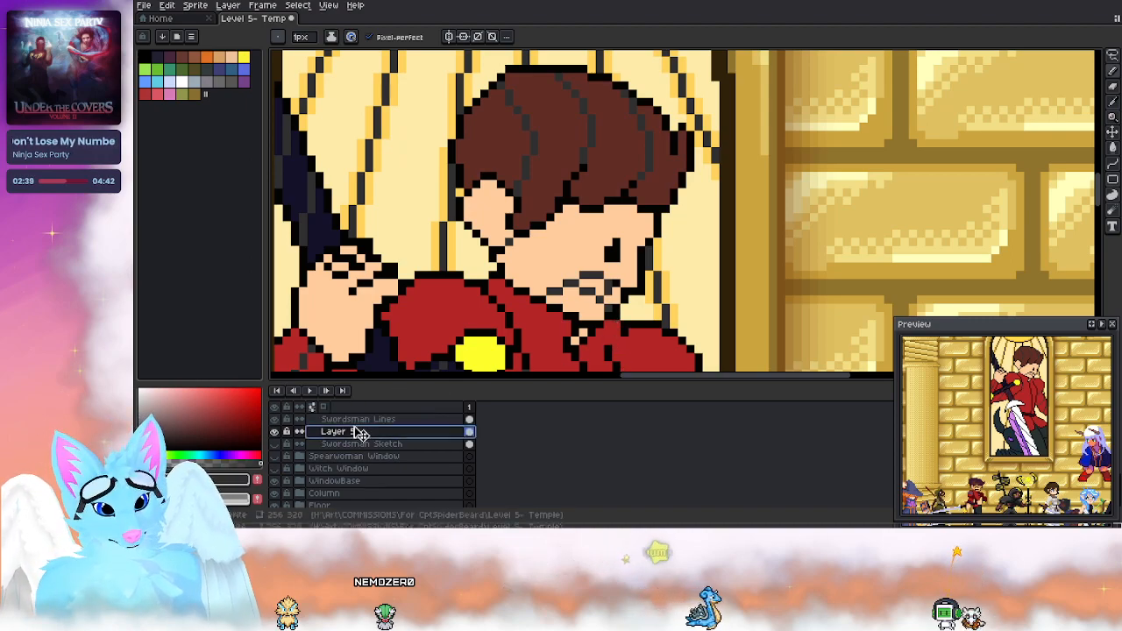
left_click(591, 225, "alt")
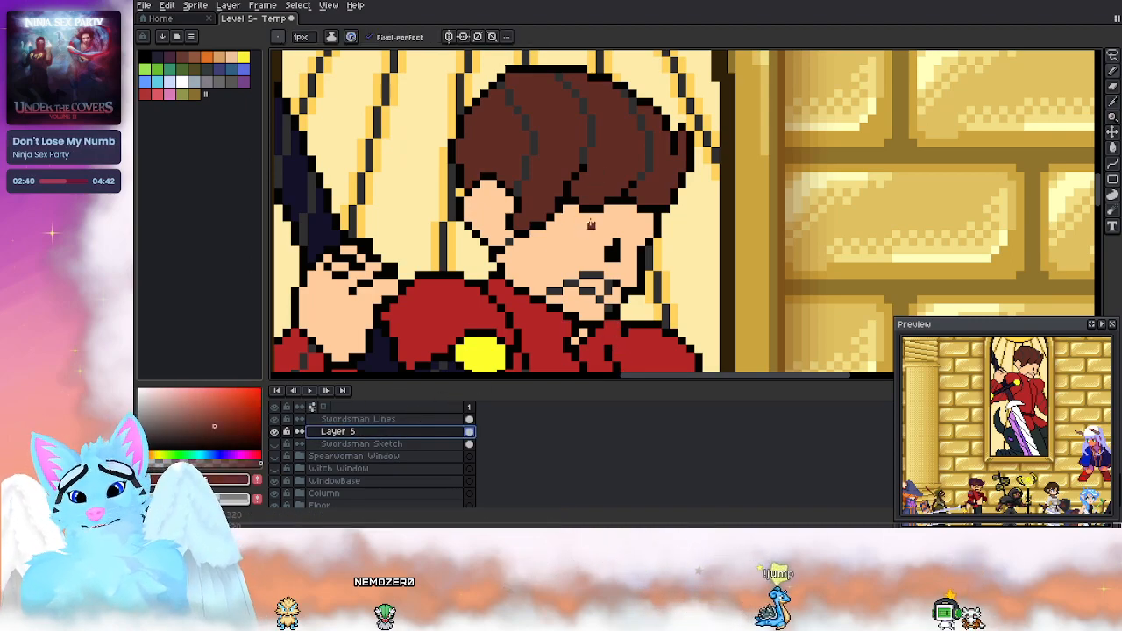
left_click(597, 290)
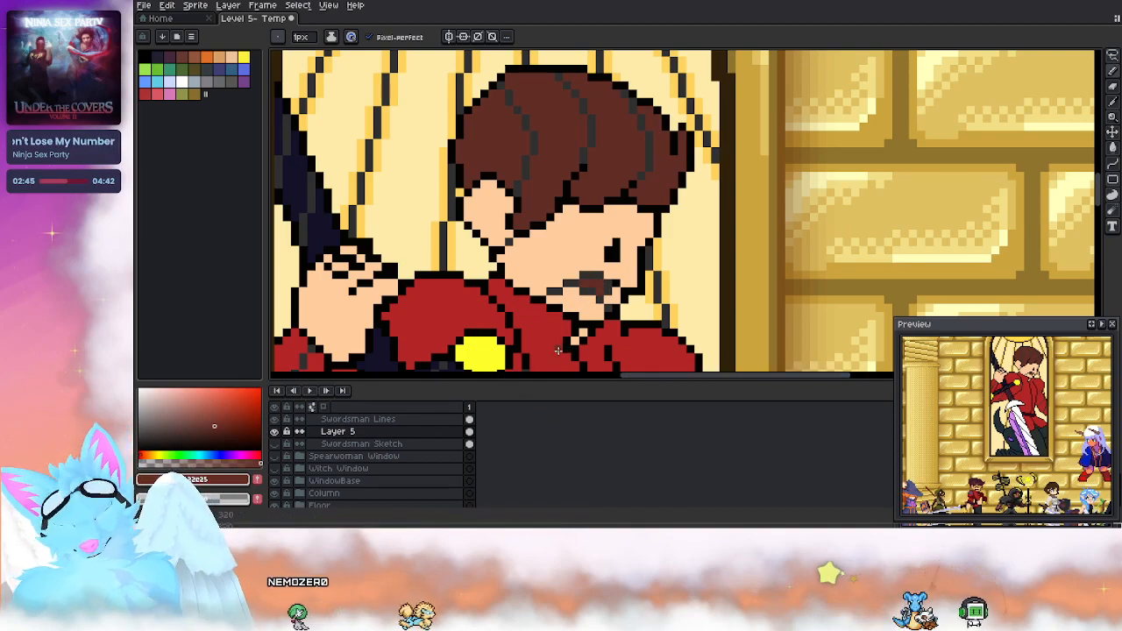
key("ctrl+z")
left_click(599, 346, "ctrl")
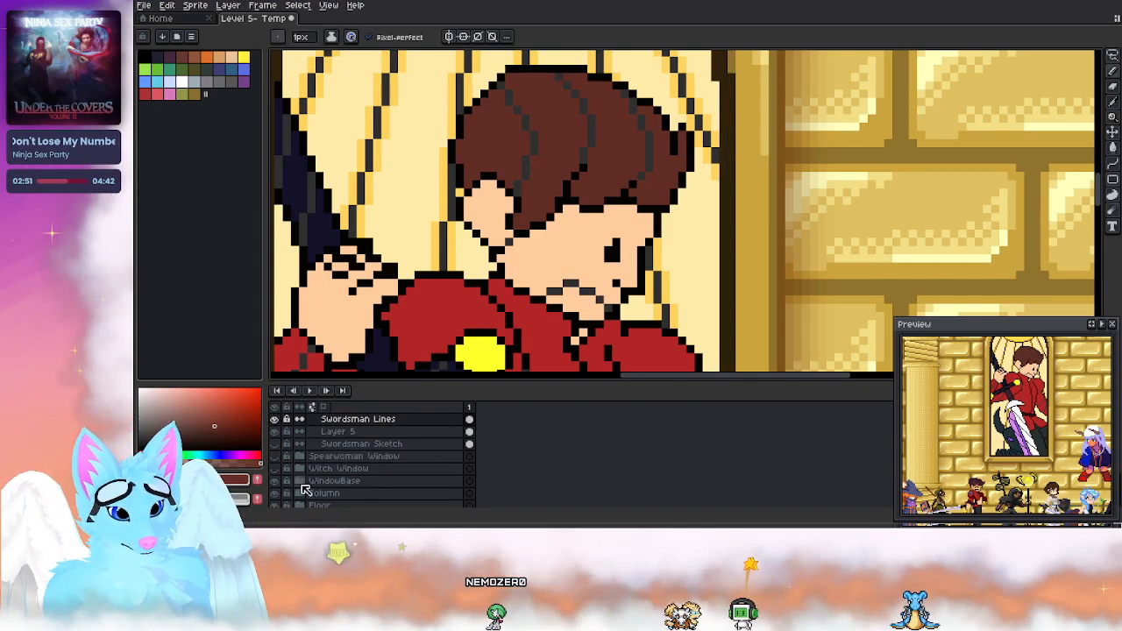
Step: Hide the Layer 5 colours and show the Swordsman Sketch layer beneath the line art as a tracing guide
scroll(474, 210, "down", 7)
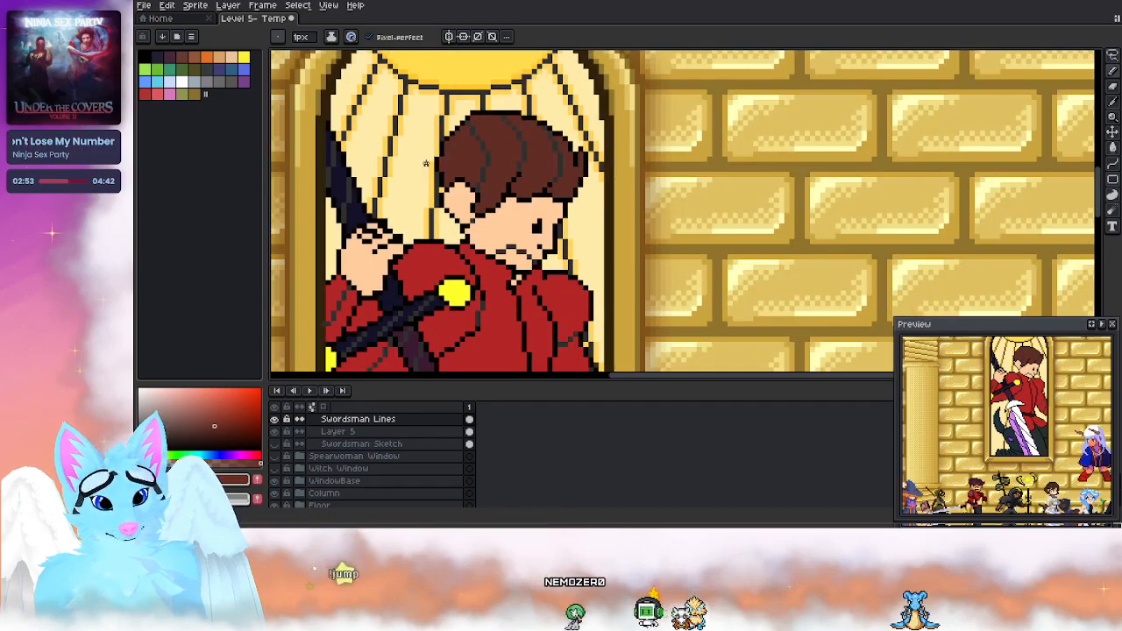
scroll(469, 223, "up", 5)
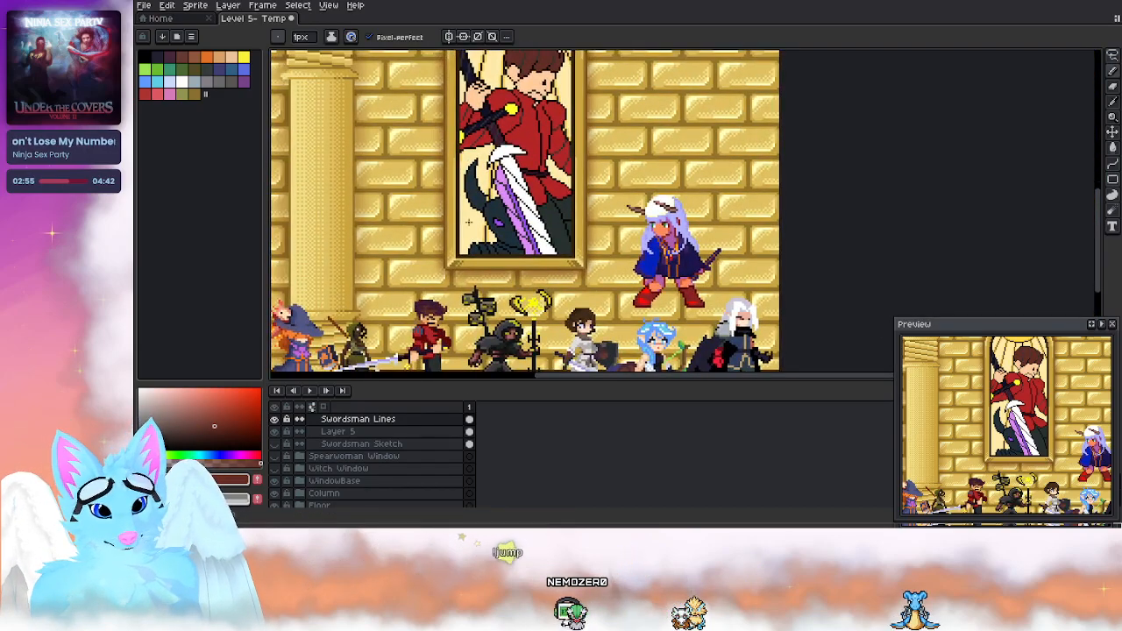
scroll(535, 59, "up", 2)
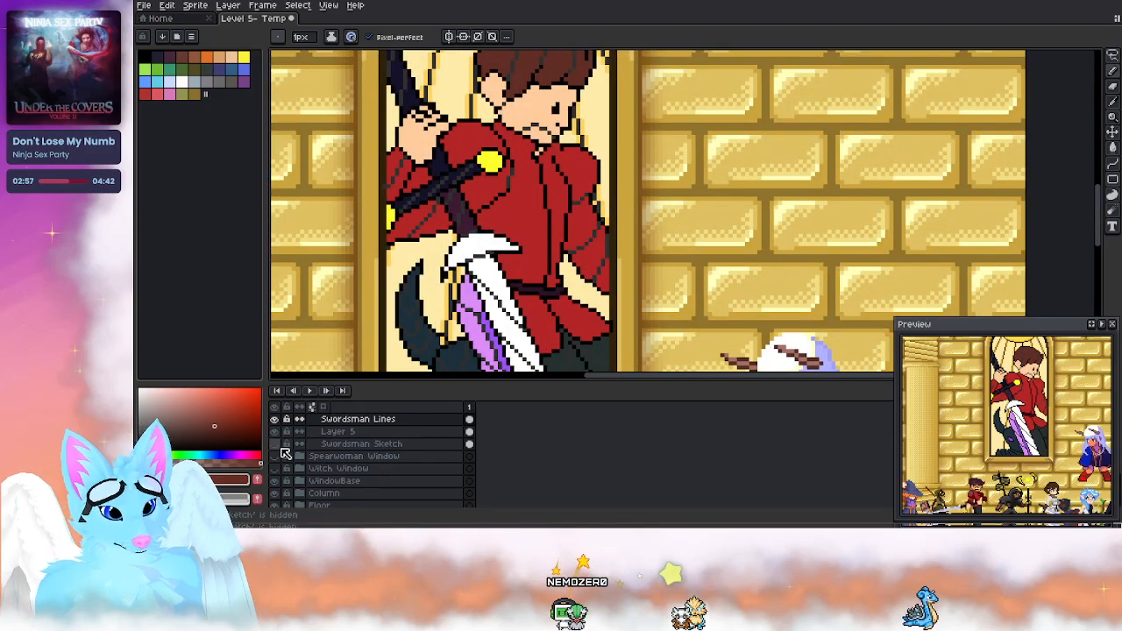
left_click(282, 437)
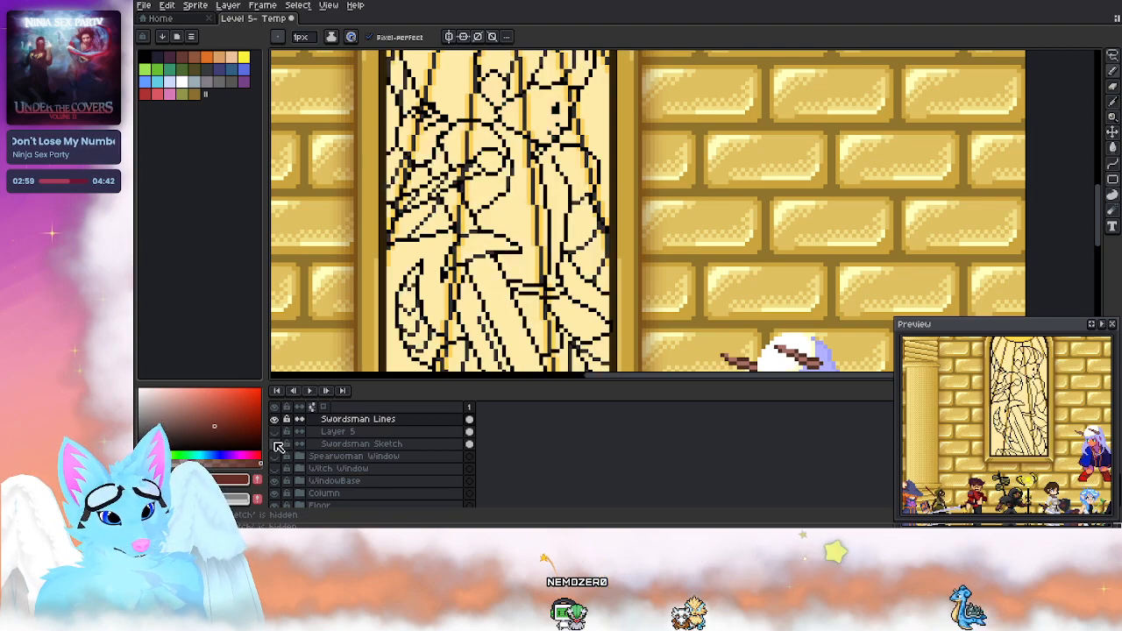
left_click(279, 445)
Step: Sample black and draw two clasp outlines on the coat's front edge on Swordsman Lines, erasing stray line pixels around them
scroll(541, 187, "up", 1)
key("i")
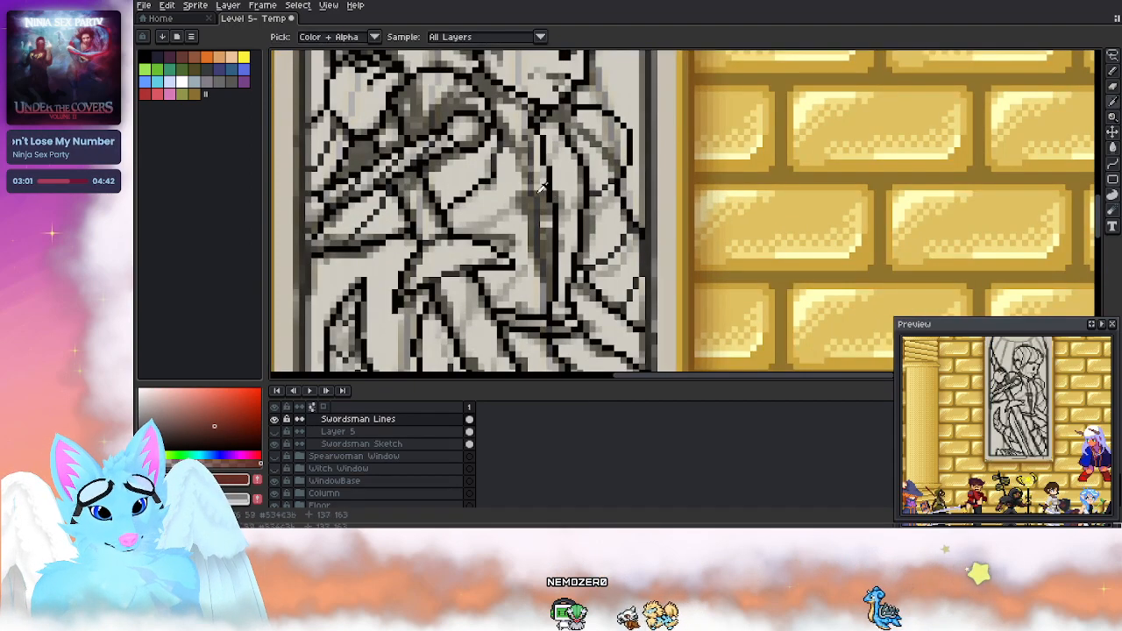
left_click(541, 186)
key("b")
scroll(542, 202, "up", 1)
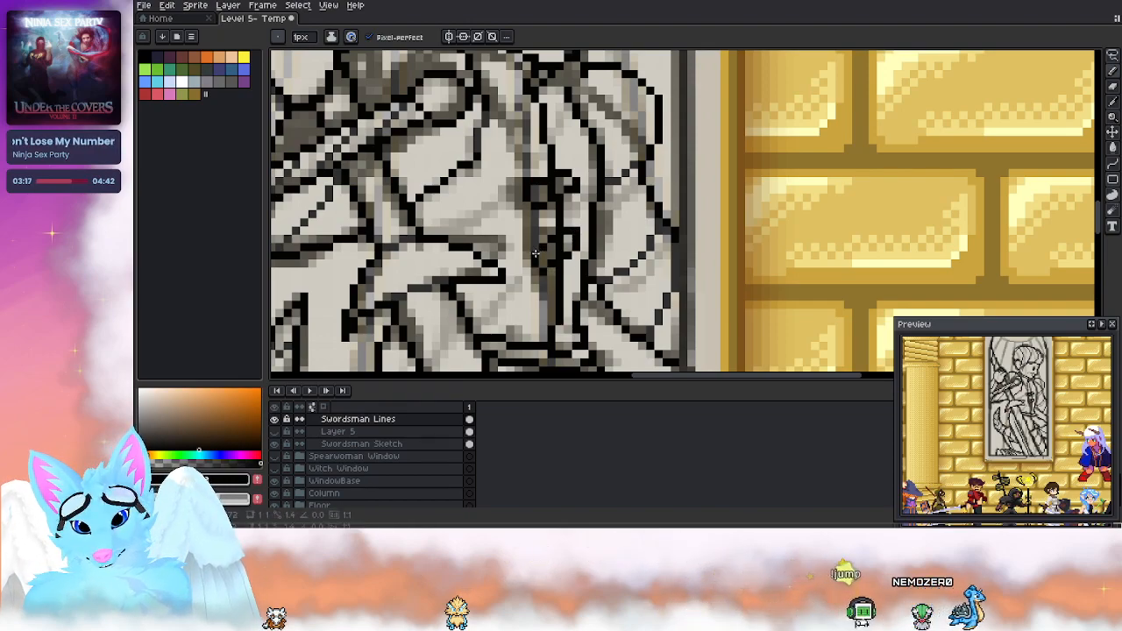
key("e")
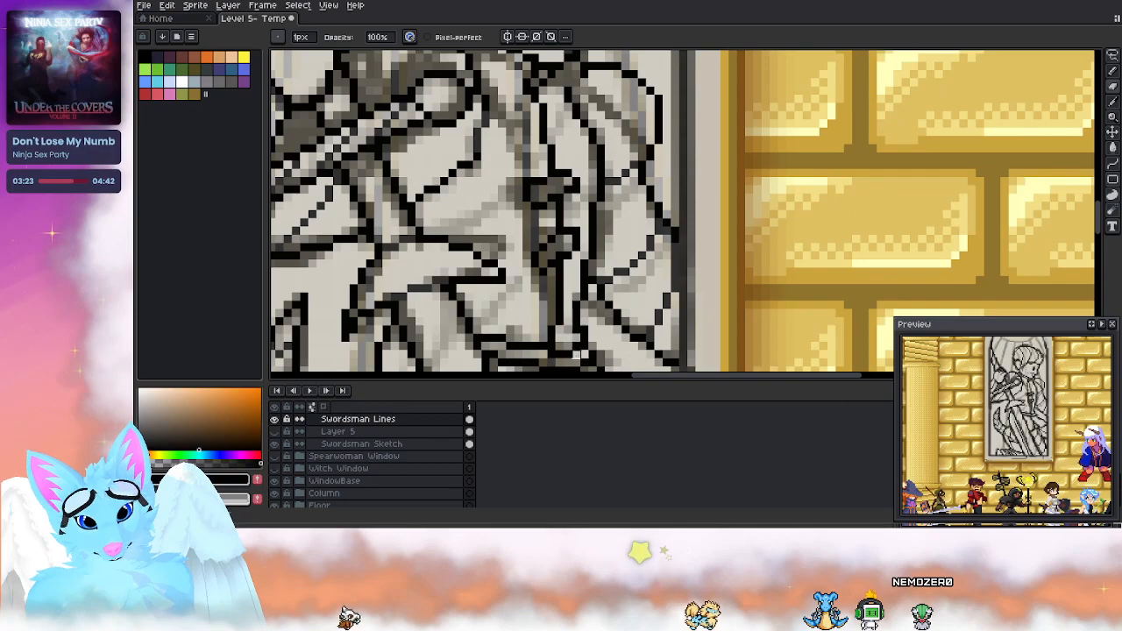
left_click_drag(503, 240, 608, 317)
Step: Hide the Swordsman Sketch layer and show the Layer 5 colours again
left_click(277, 444)
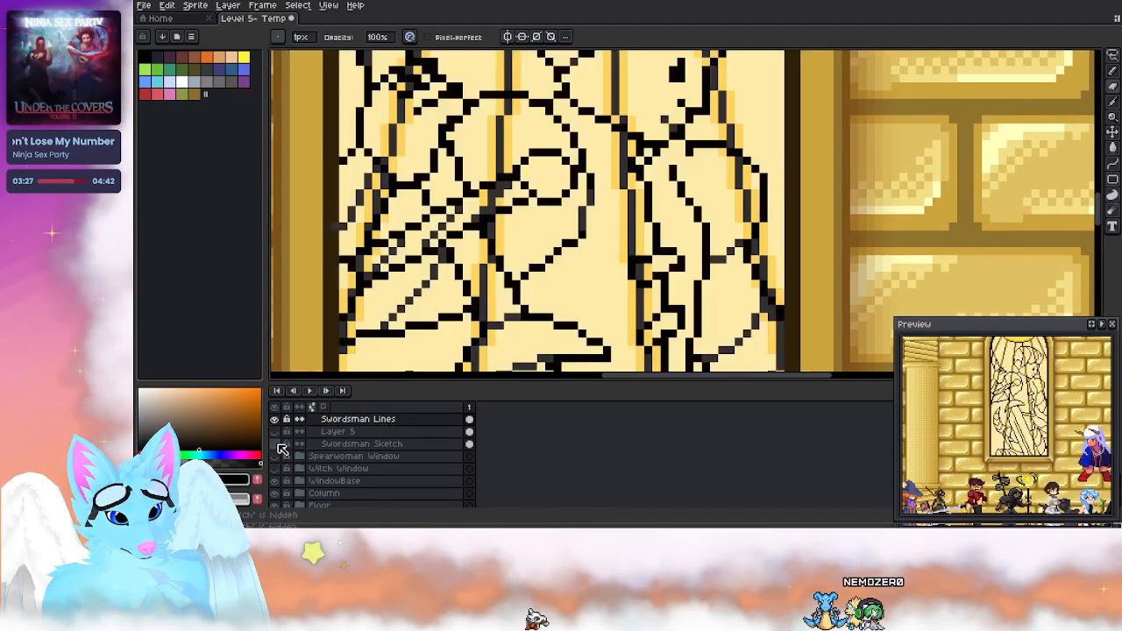
left_click(275, 431)
left_click_drag(616, 252, 600, 143)
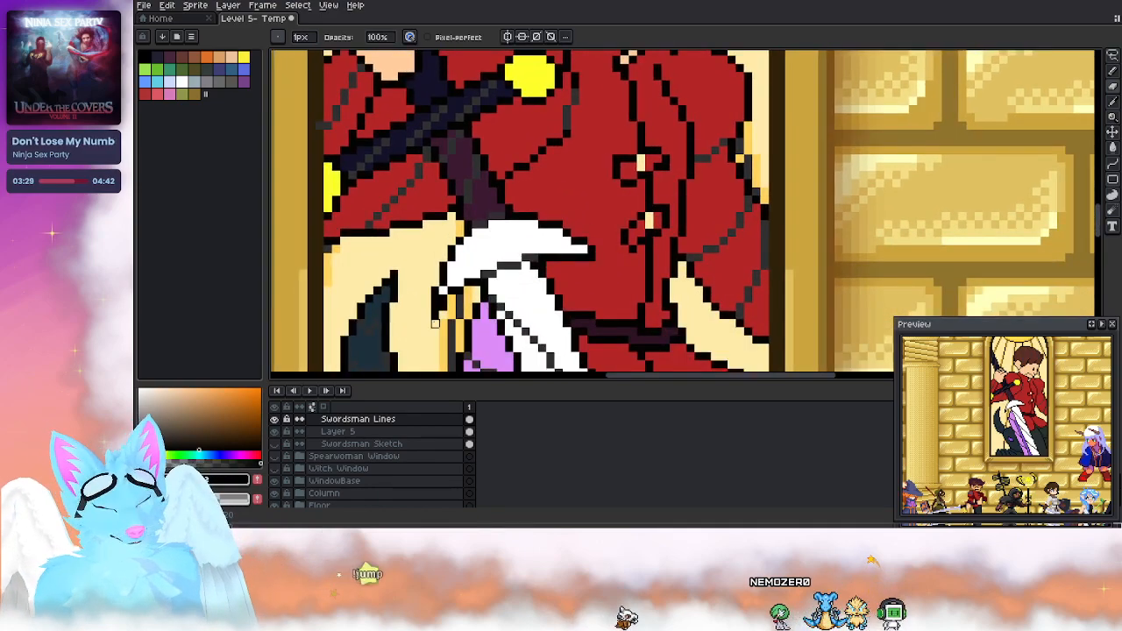
Step: Sample the navy from the coat clasps of the small red-coated swordsman sprite below the window for the window's clasps
scroll(446, 219, "down", 5)
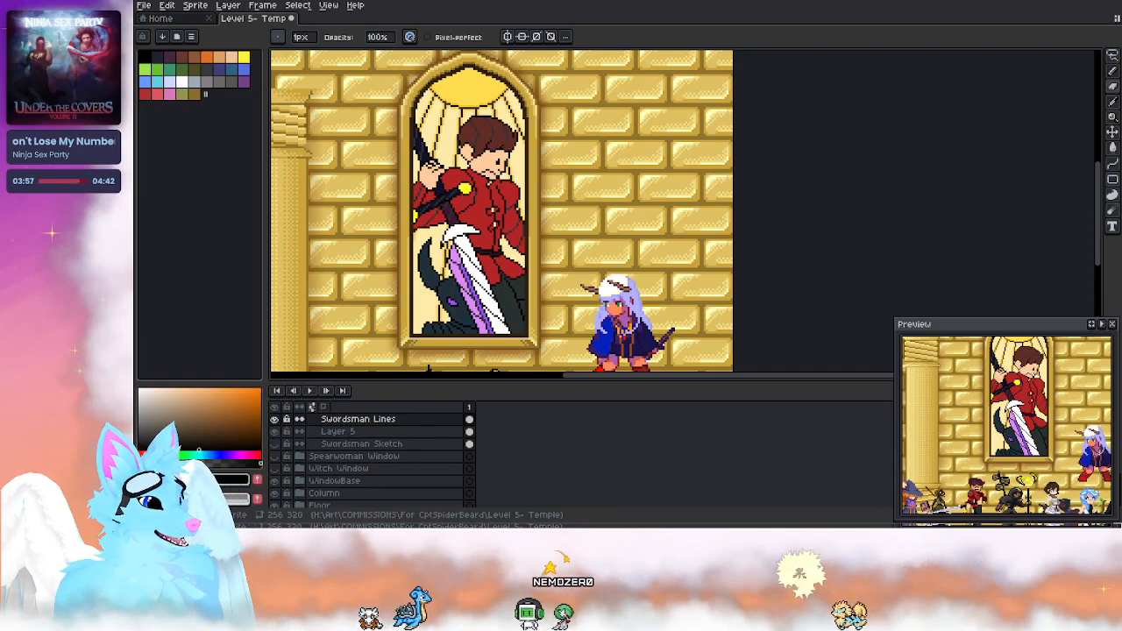
scroll(516, 218, "down", 2)
left_click_drag(458, 325, 519, 243)
scroll(519, 244, "up", 4)
scroll(515, 210, "up", 4)
key("alt")
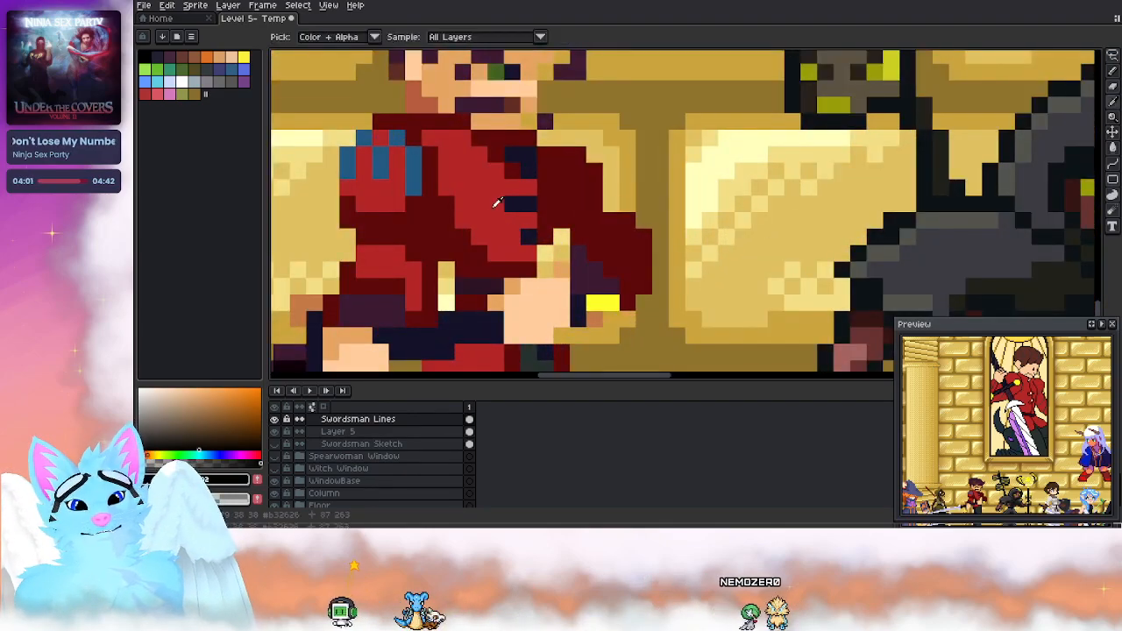
left_click(514, 204, "alt")
scroll(513, 203, "down", 5)
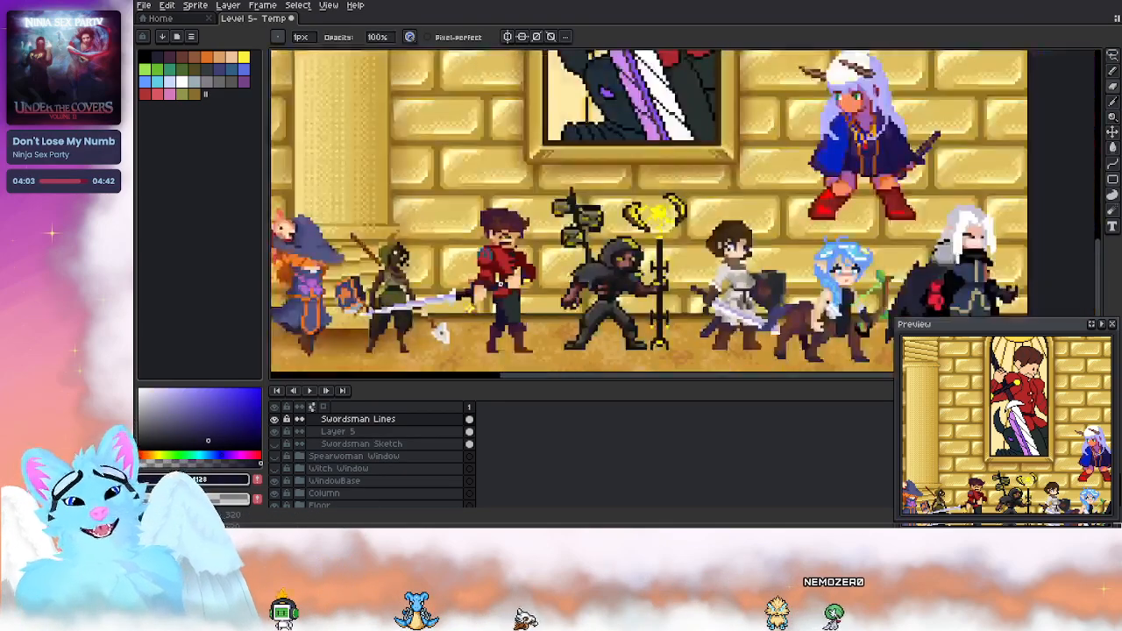
scroll(589, 251, "up", 5)
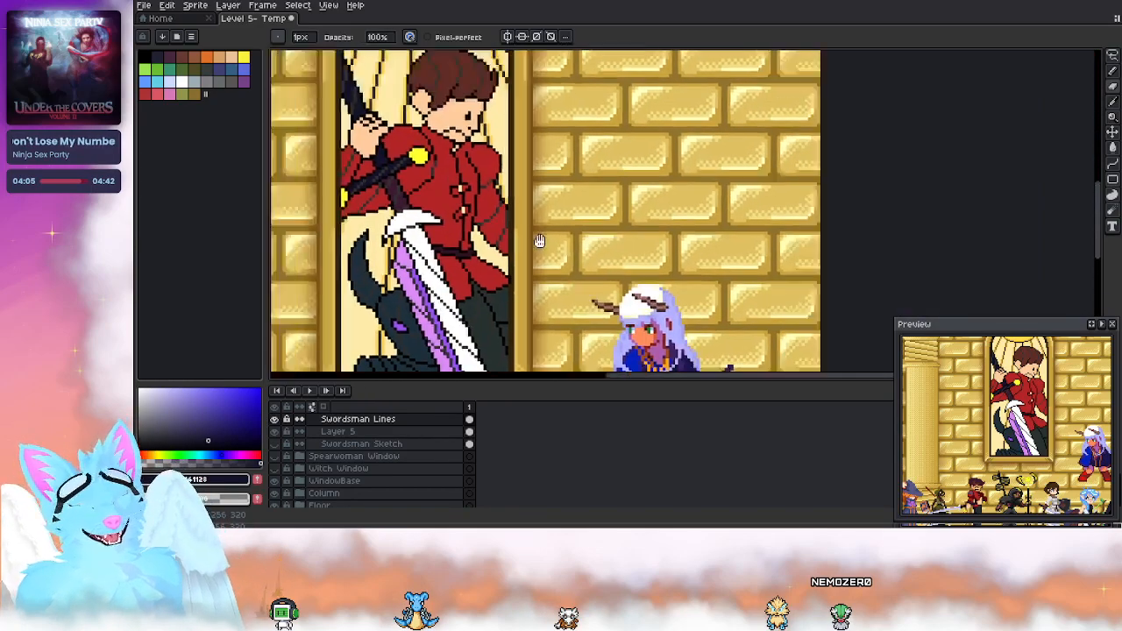
scroll(487, 225, "up", 1)
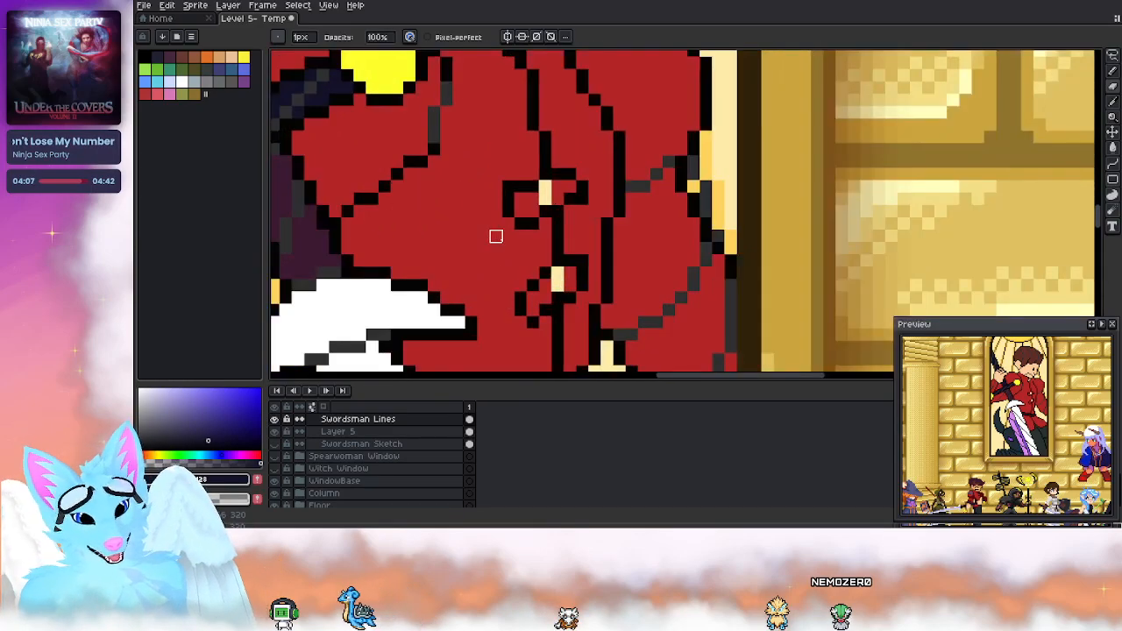
Step: Try painting the two coat clasps navy on the Swordsman Lines layer
key("b")
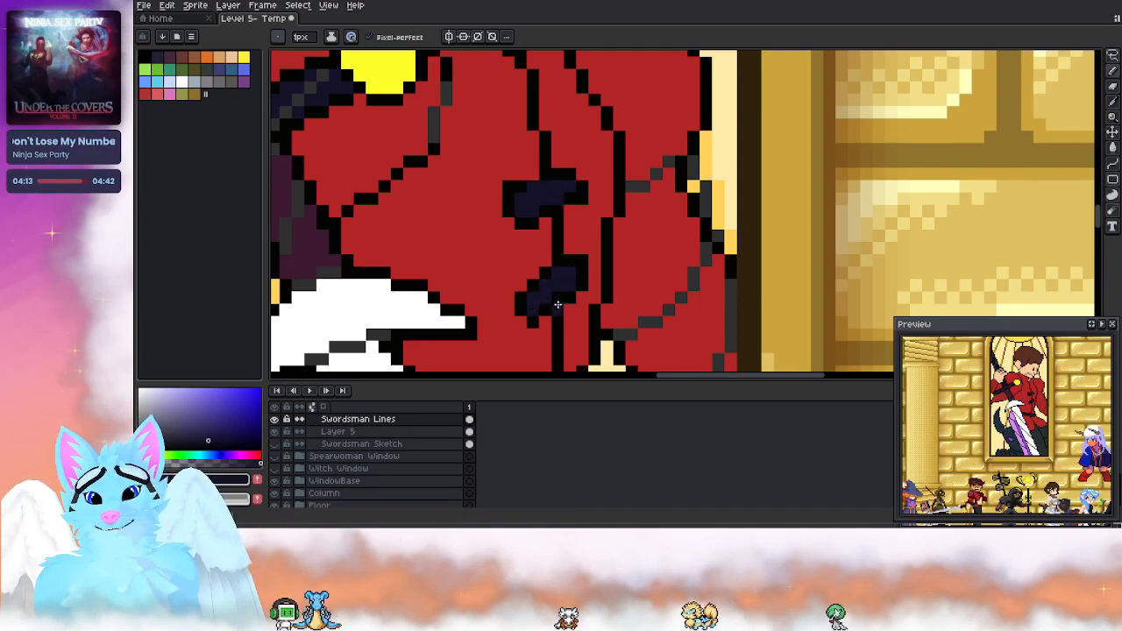
key("ctrl+z")
key("ctrl+z")
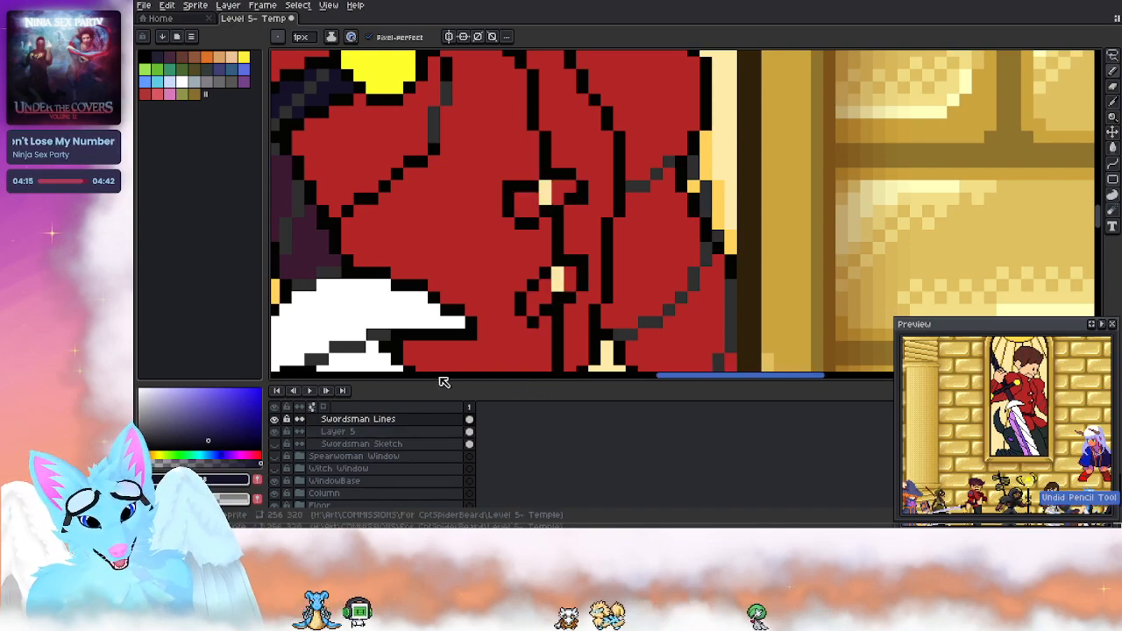
Step: Paint the insides of the two coat clasps navy on Layer 5
left_click(275, 432)
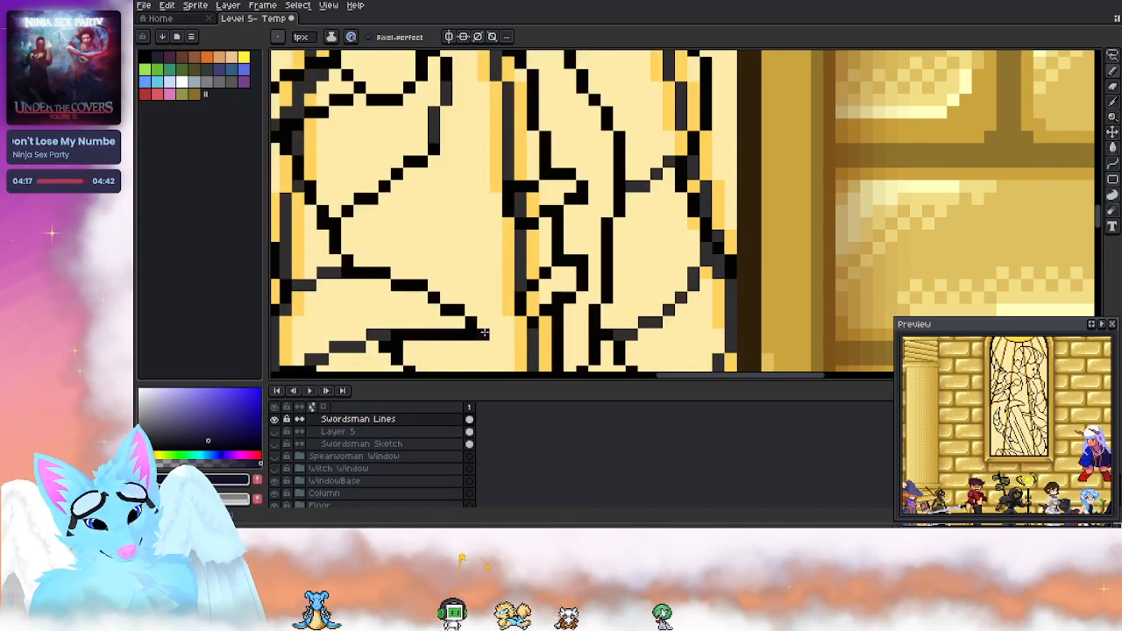
left_click(274, 431)
left_click(338, 431)
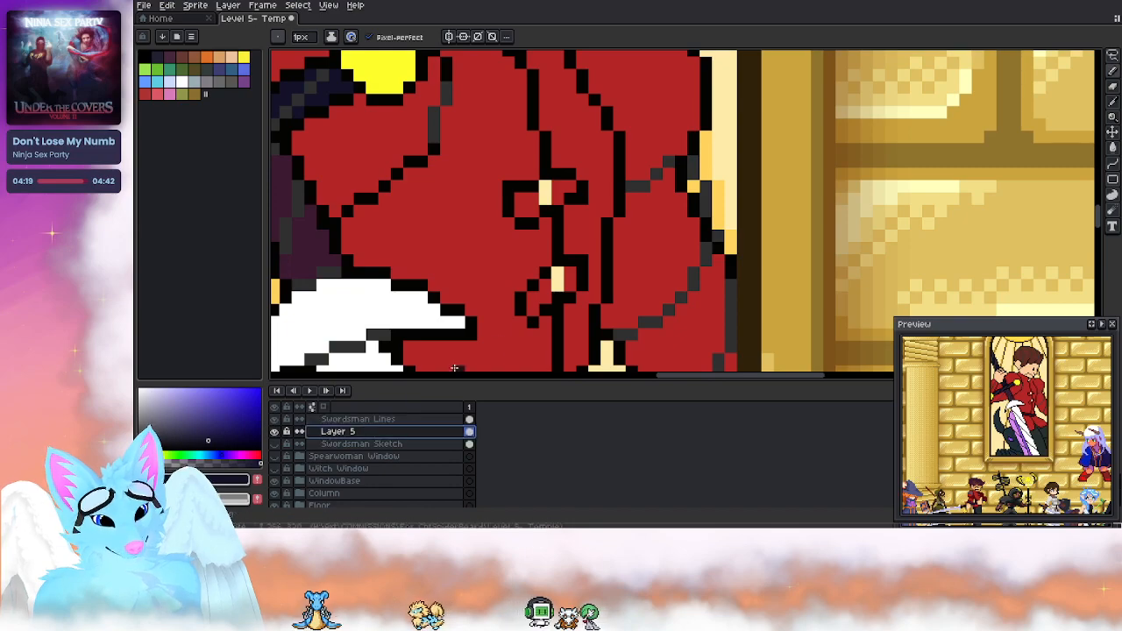
left_click(566, 280)
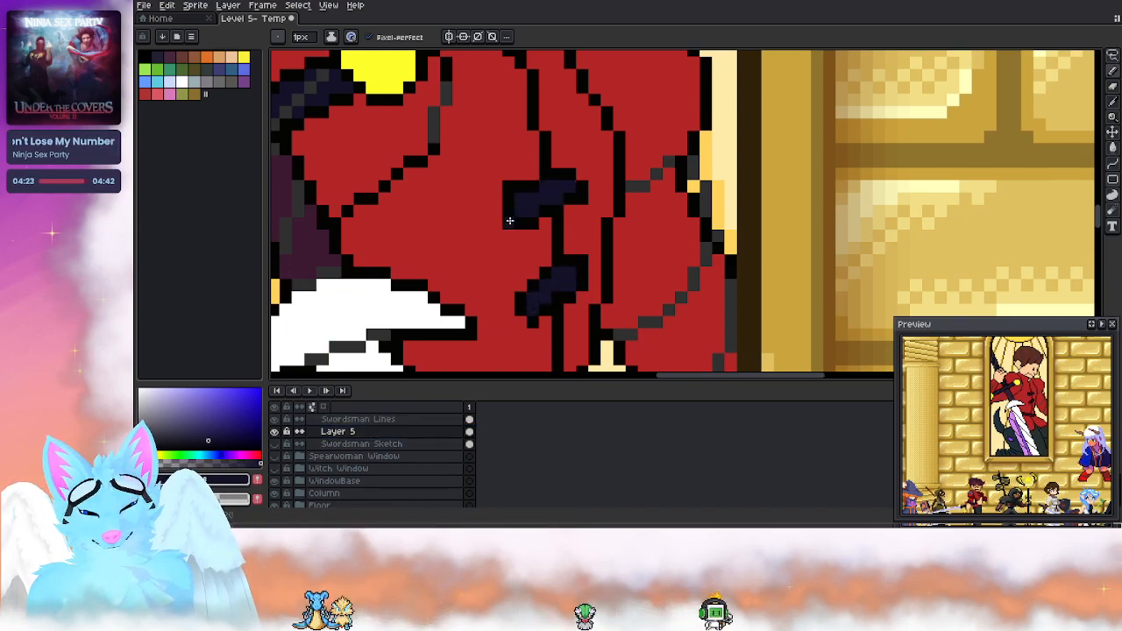
Step: Erase the outer corner pixels of the upper clasp's black outline on Swordsman Lines to round its shape
left_click(347, 420)
key("e")
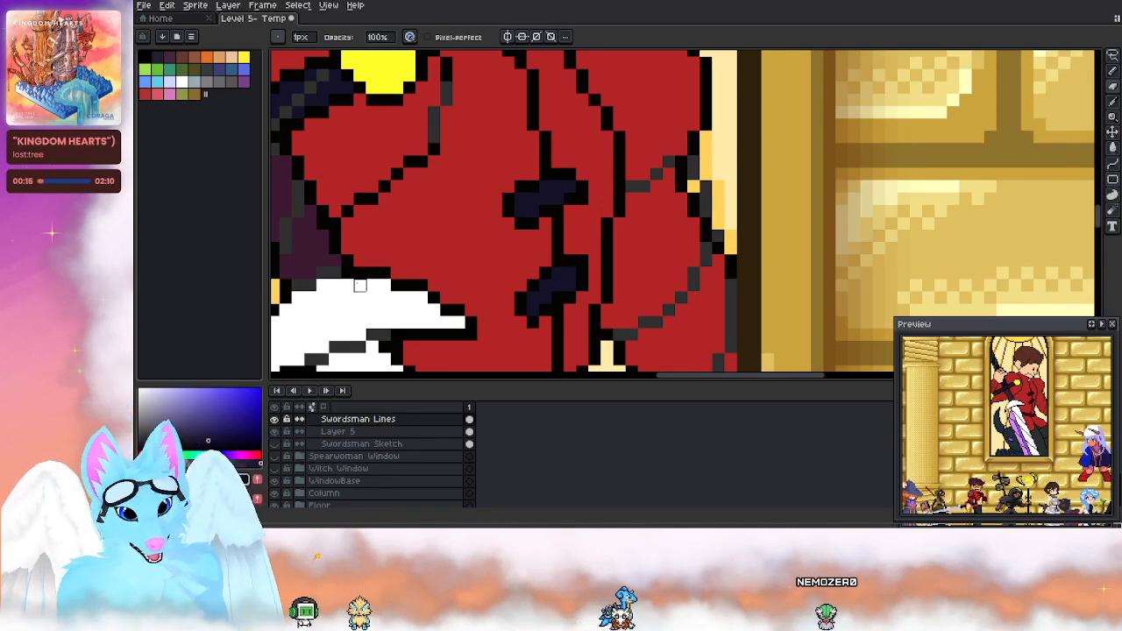
scroll(359, 286, "down", 1)
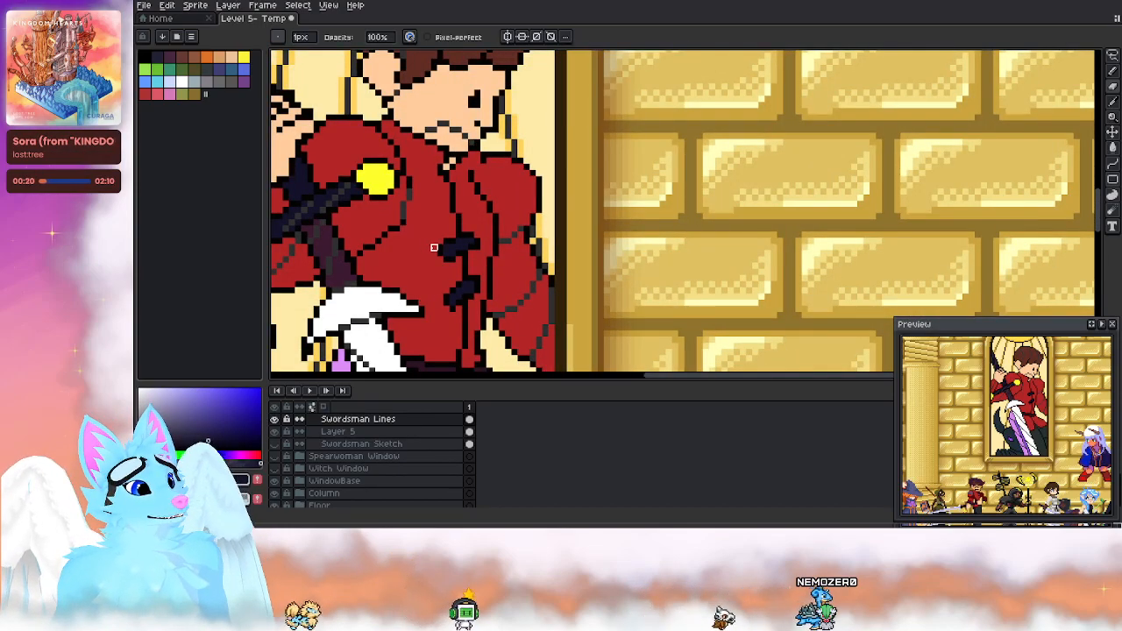
scroll(434, 186, "up", 1)
scroll(447, 219, "down", 1)
scroll(459, 258, "up", 2)
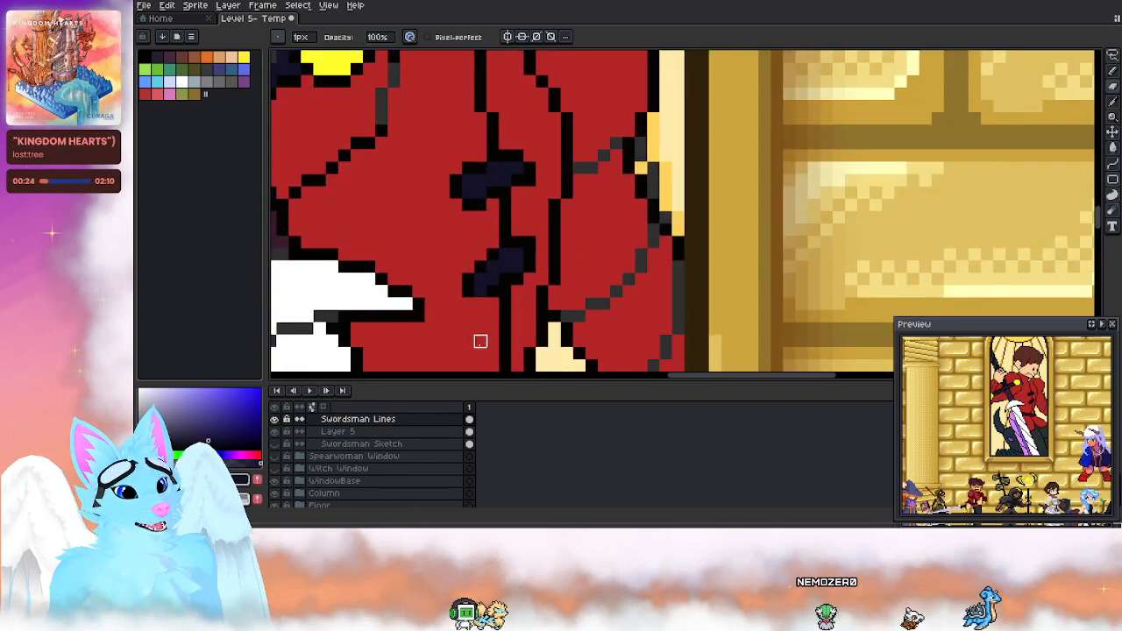
Step: Square off the upper coat clasp's black outline on Swordsman Lines at its lower-left and upper-right corners, erasing the pixel beneath its right end
key("b")
left_click(471, 285, "alt")
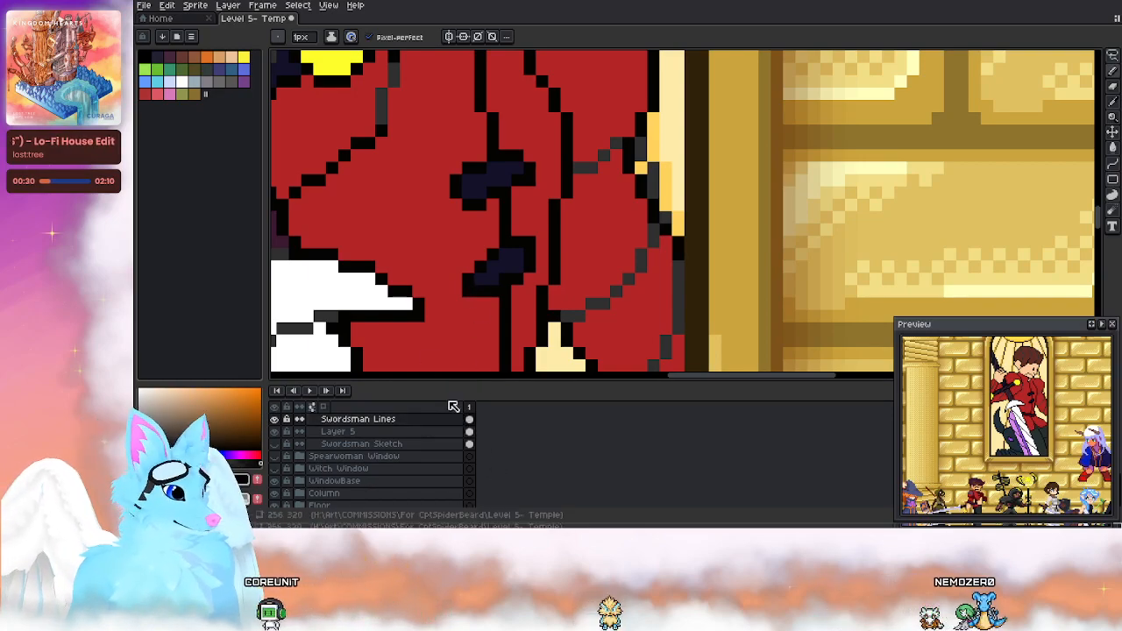
key("ctrl+z")
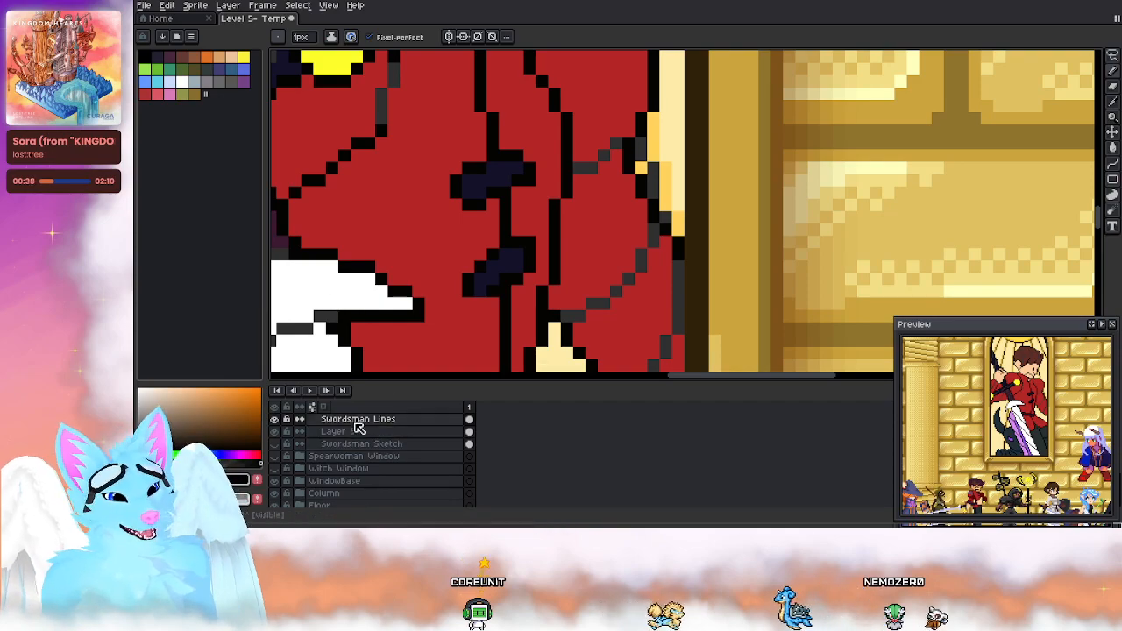
scroll(416, 236, "down", 2)
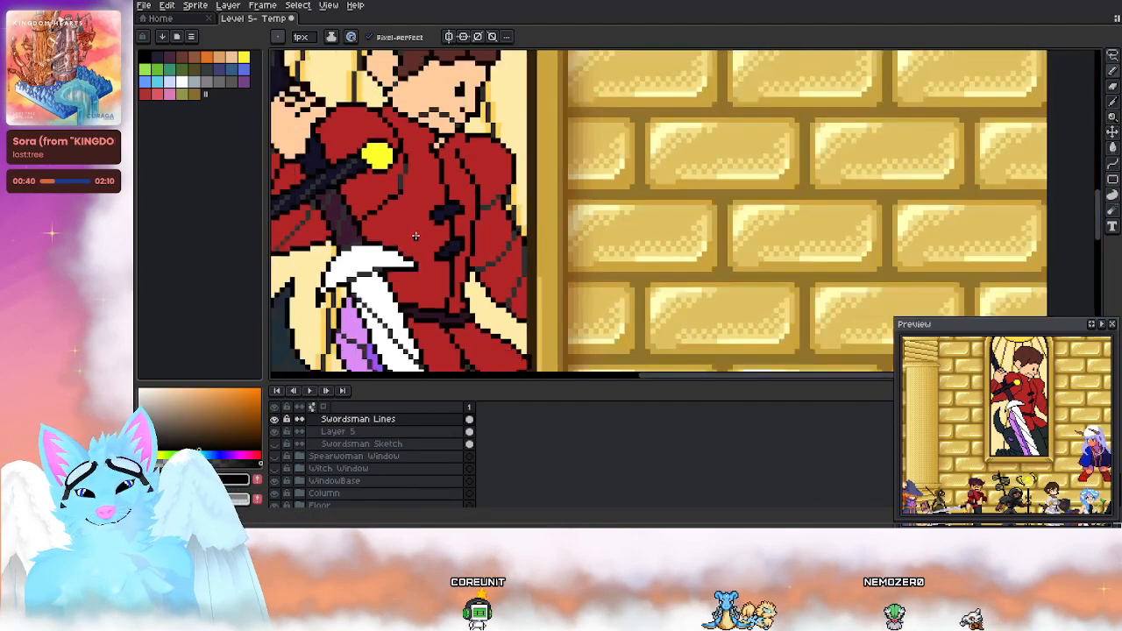
scroll(415, 236, "down", 2)
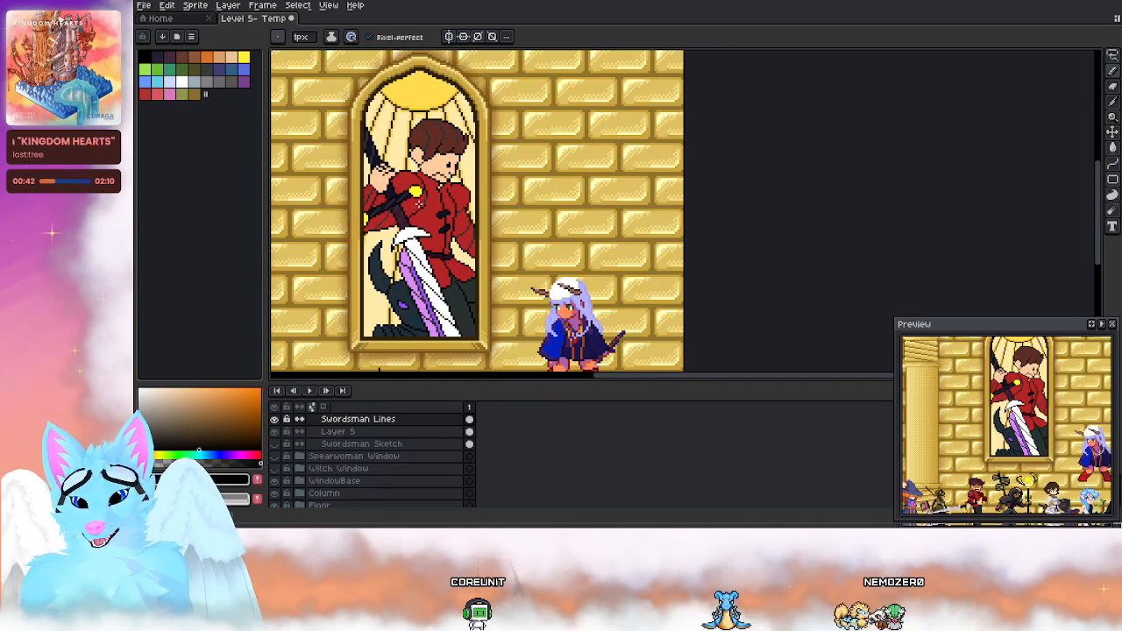
scroll(445, 192, "up", 4)
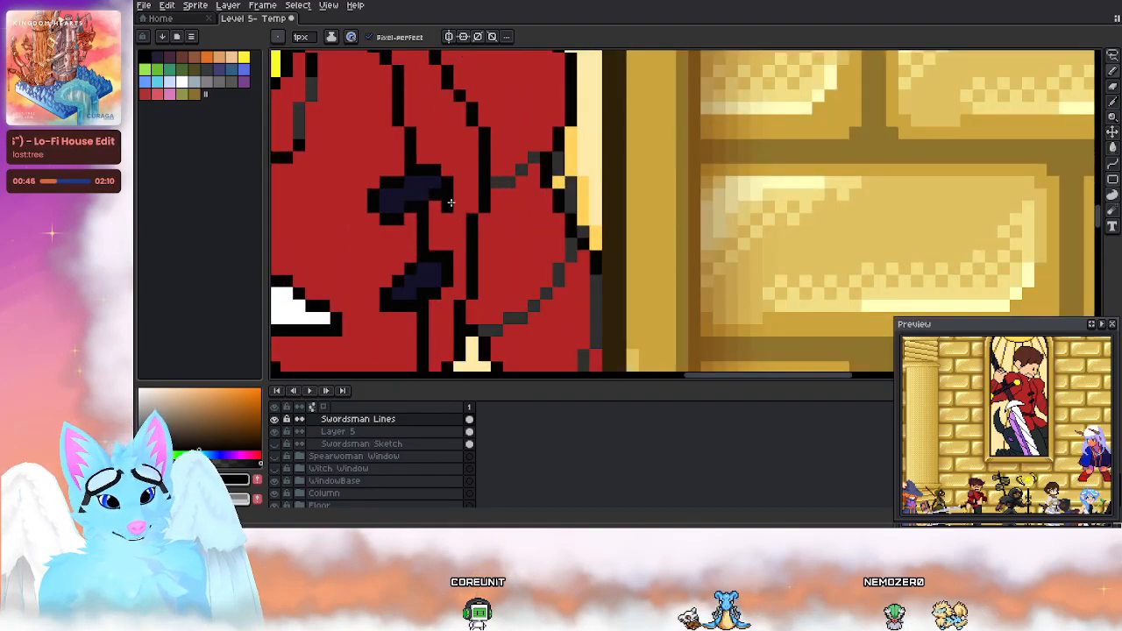
left_click(374, 218)
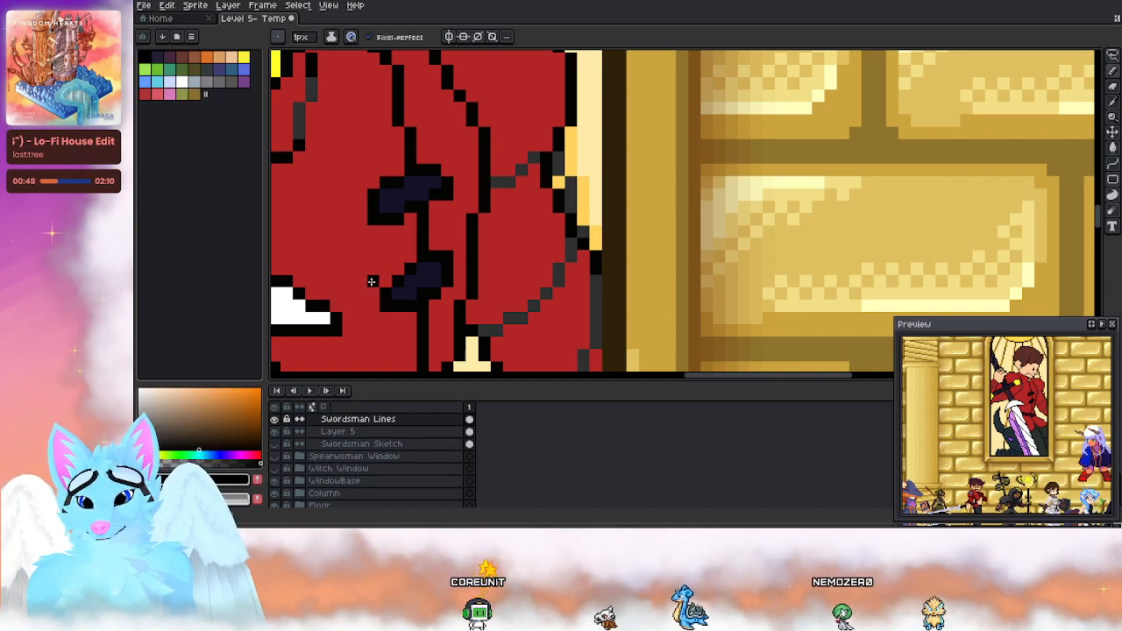
key("e")
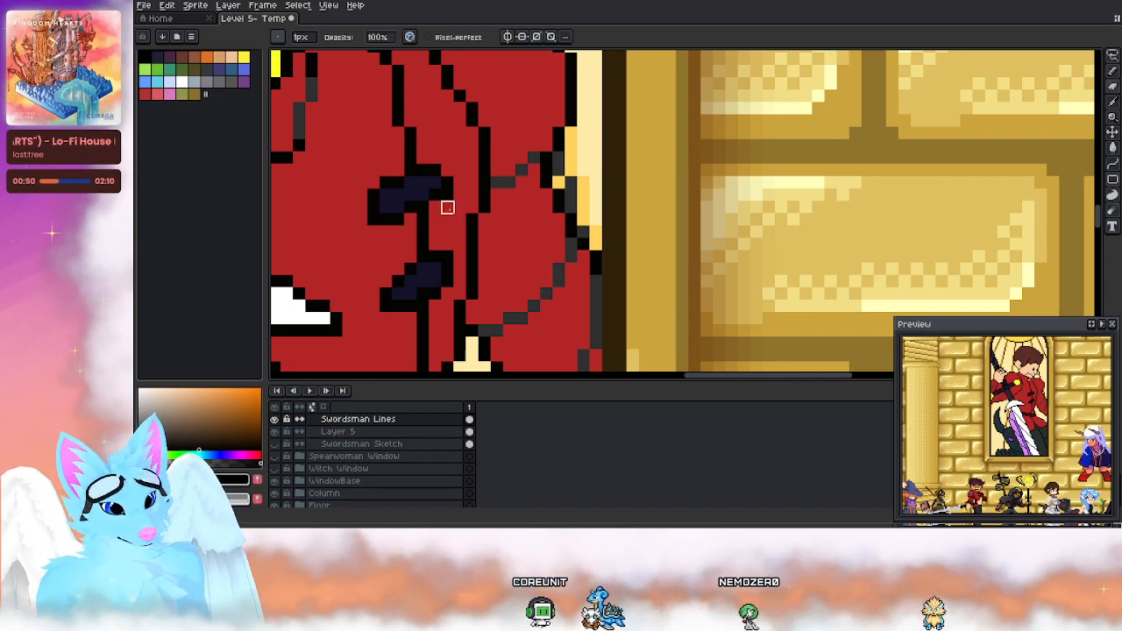
key("v")
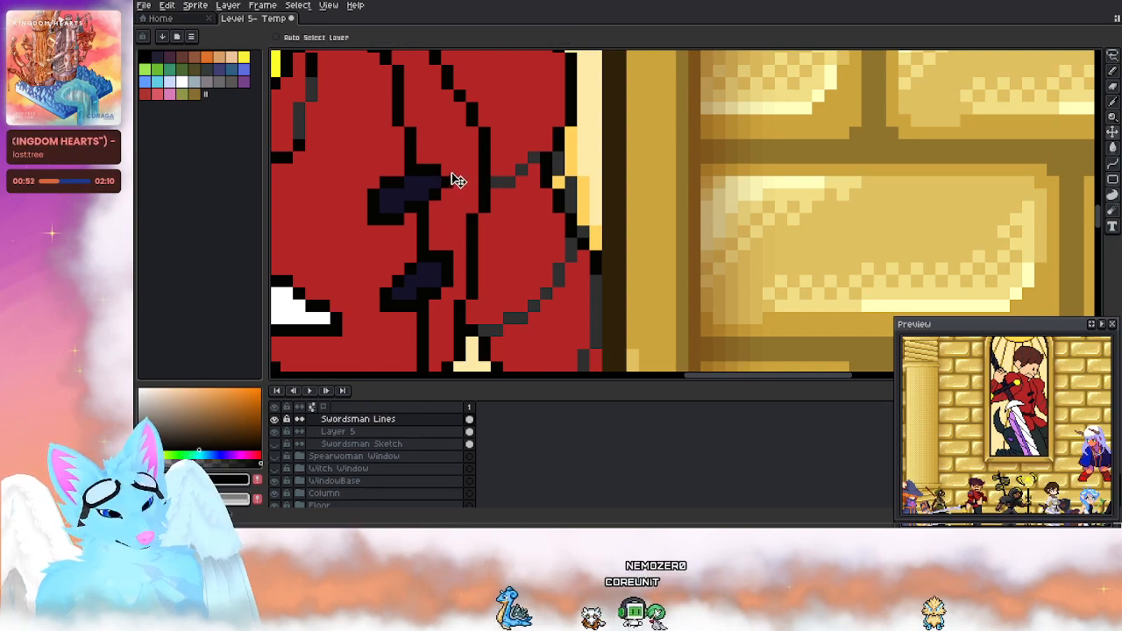
key("b")
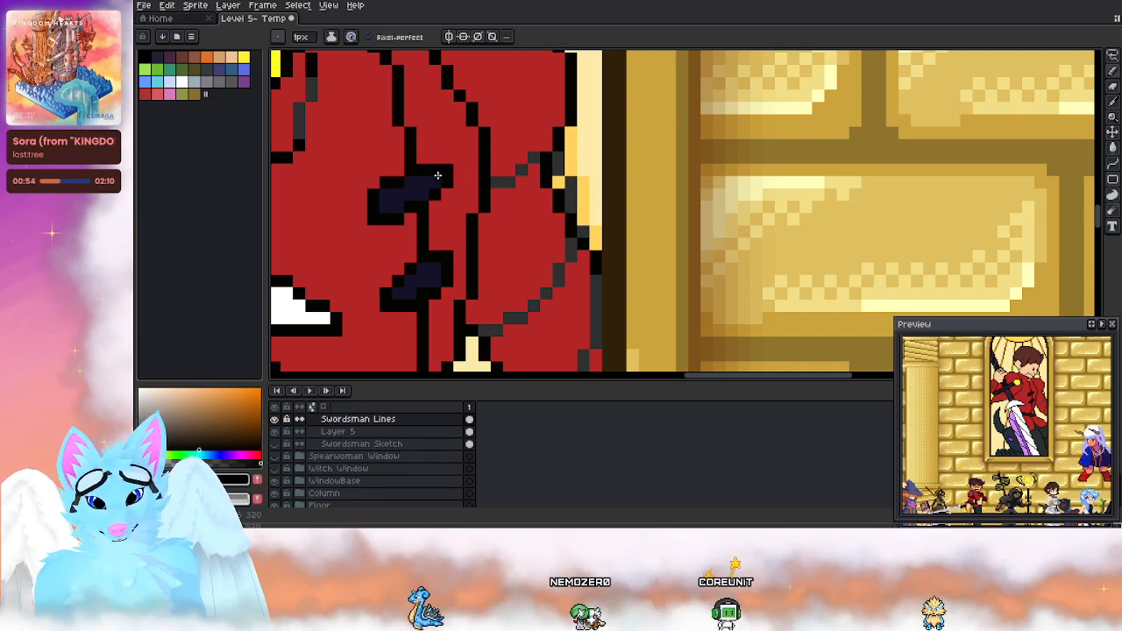
Step: Extend the upper clasp's right end upward by one pixel on Swordsman Lines and paint the opened inside navy on Layer 5
left_click(320, 320)
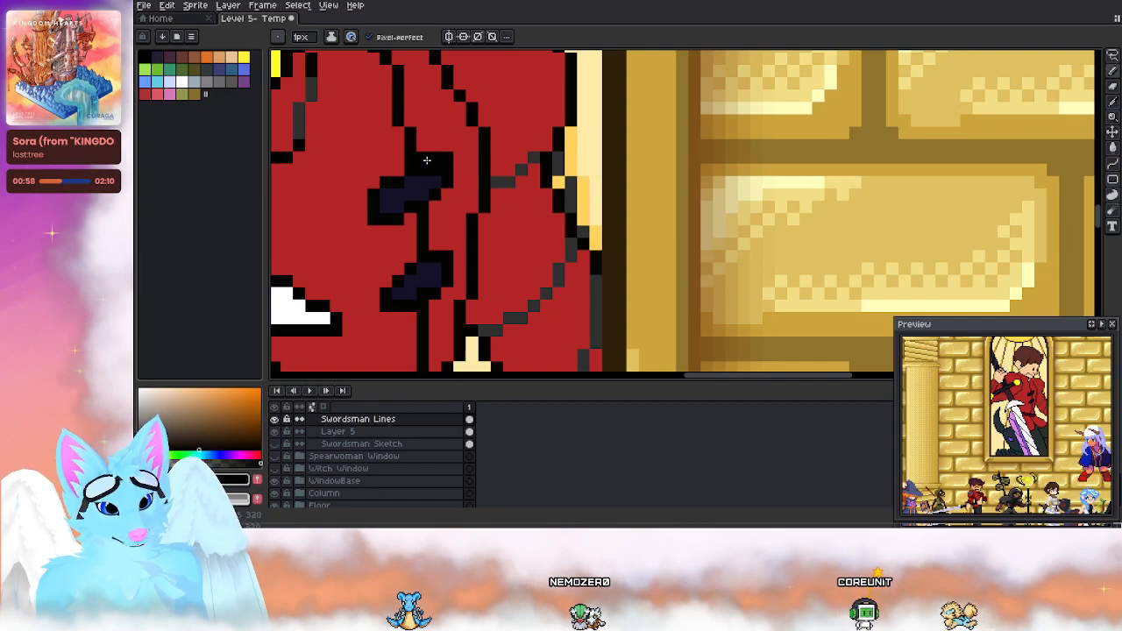
key("e")
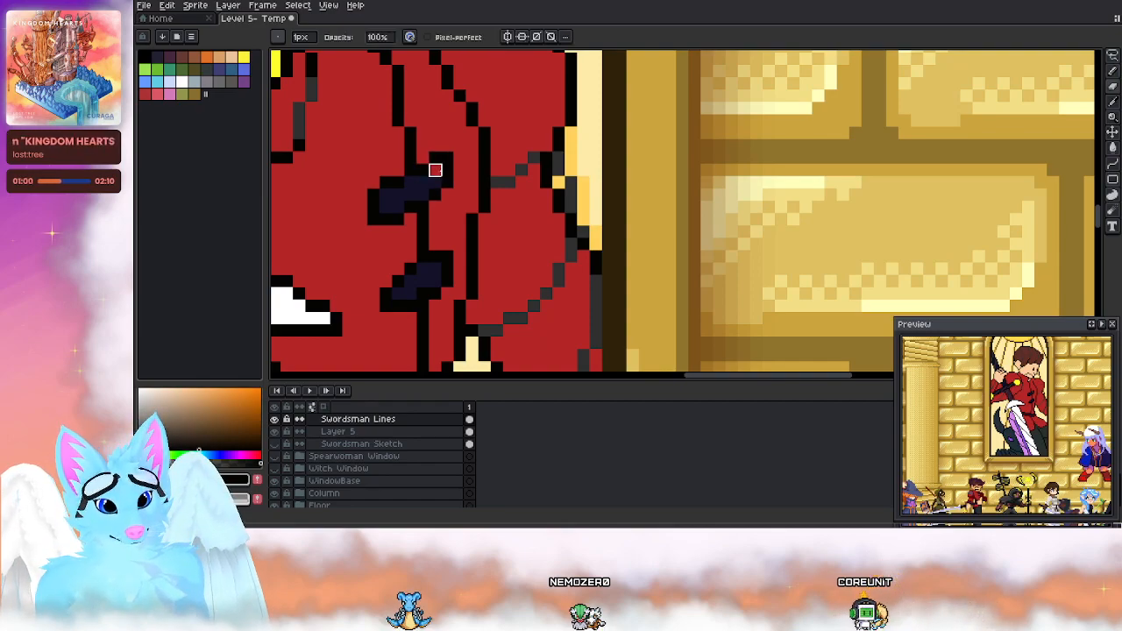
key("b")
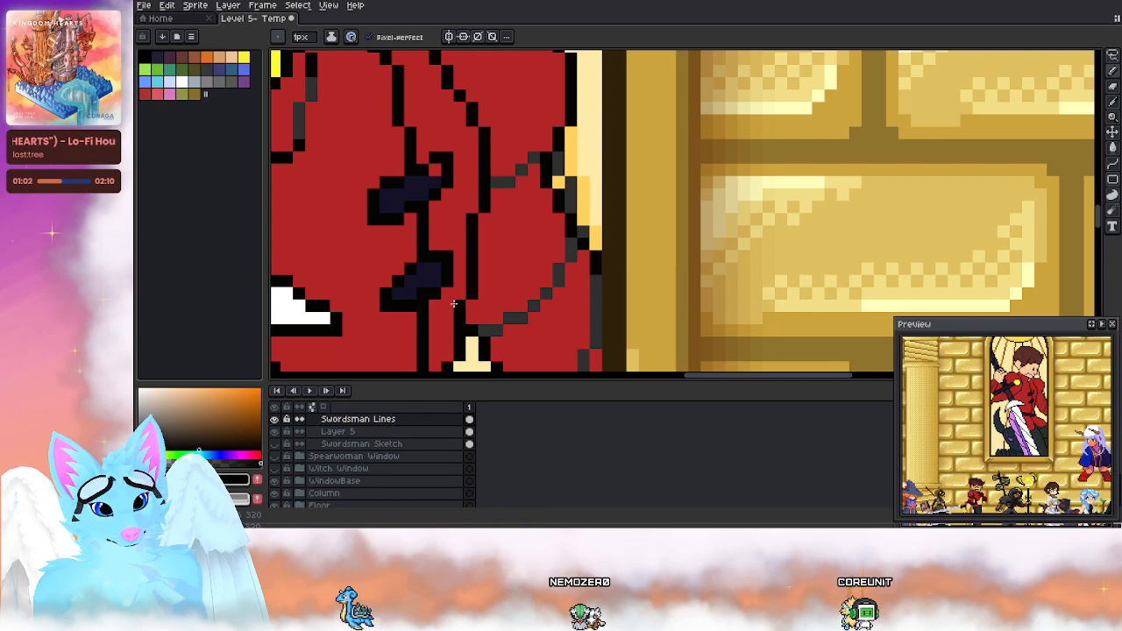
left_click(346, 431)
left_click(429, 268, "alt")
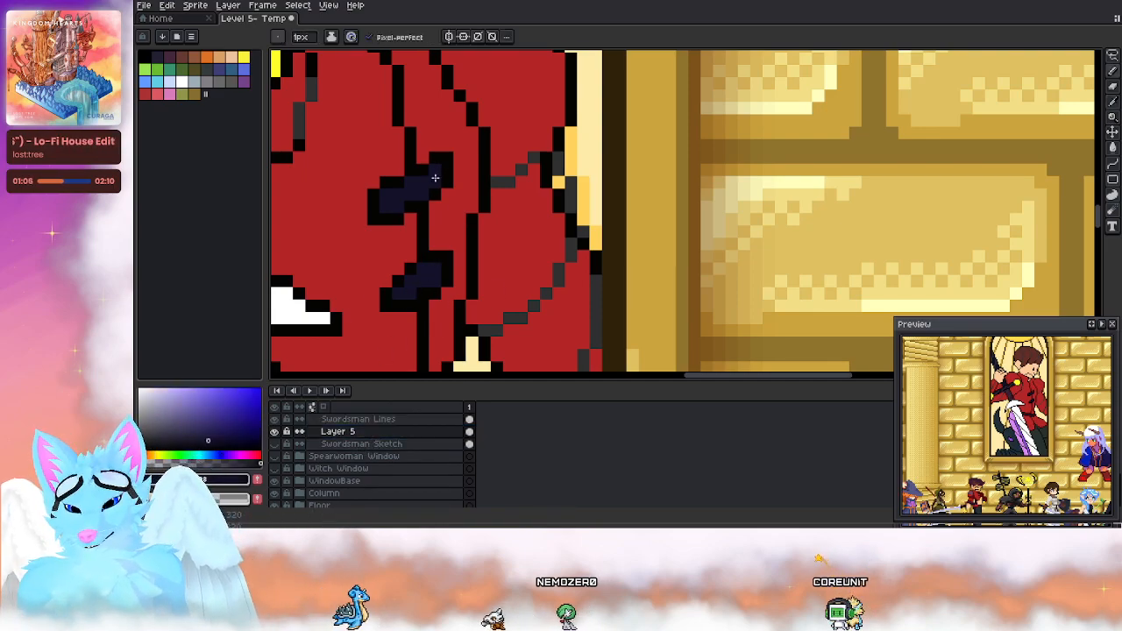
left_click_drag(434, 181, 556, 49)
Step: Draw dark grey (#303030) collar lines across both sides of the coat's neck on Swordsman Lines and save the file
left_click_drag(406, 287, 506, 136)
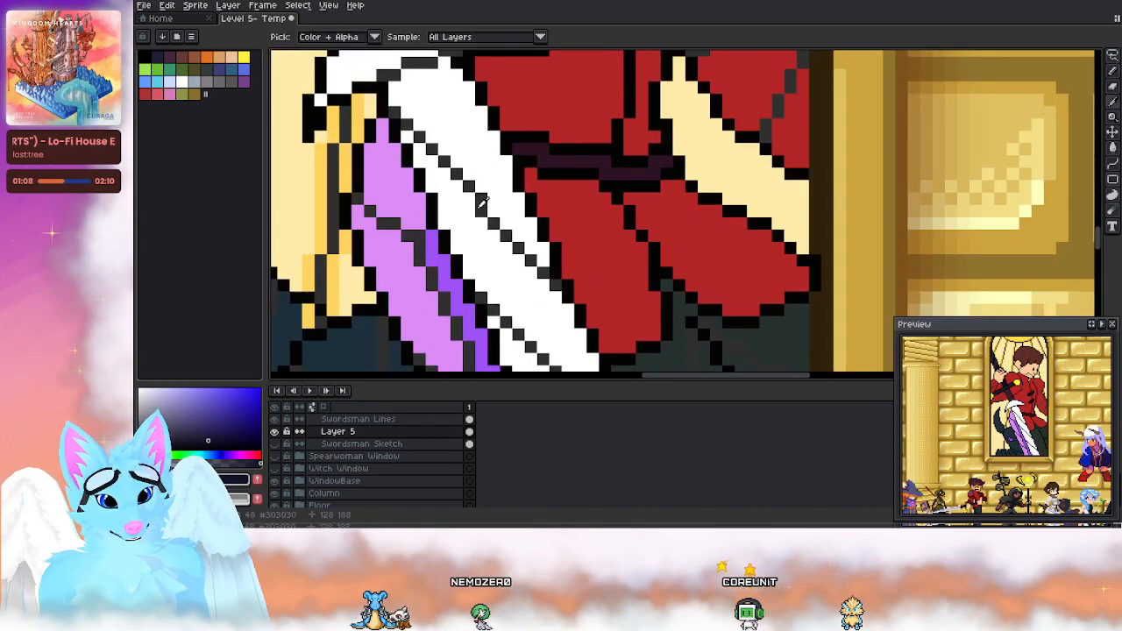
scroll(482, 196, "down", 2)
left_click_drag(517, 149, 594, 252)
scroll(667, 131, "up", 3)
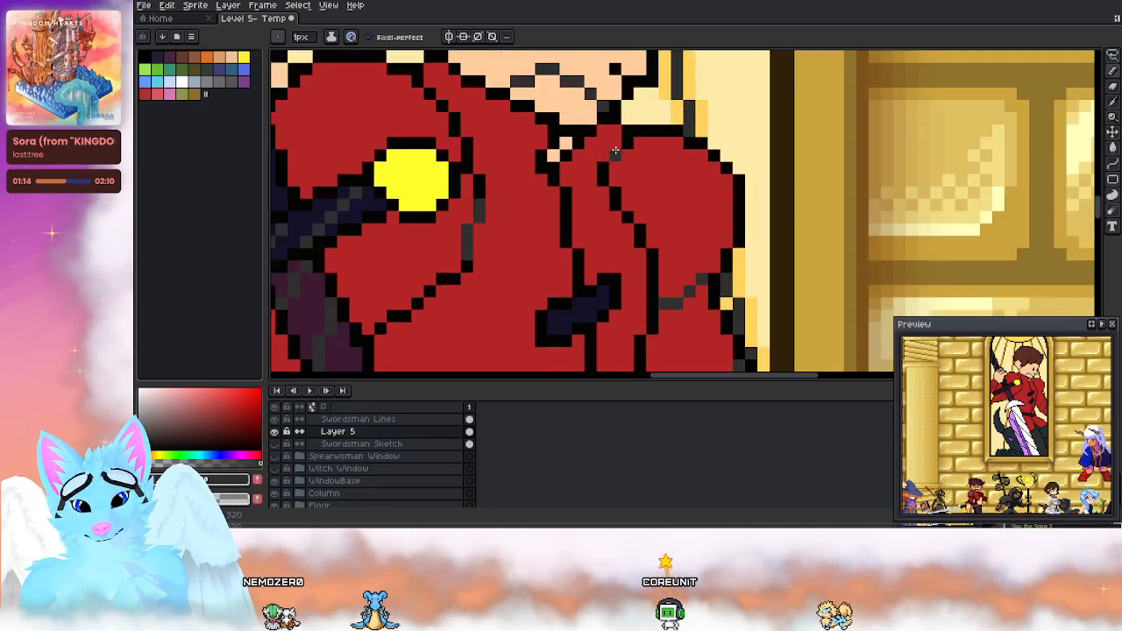
left_click(383, 420)
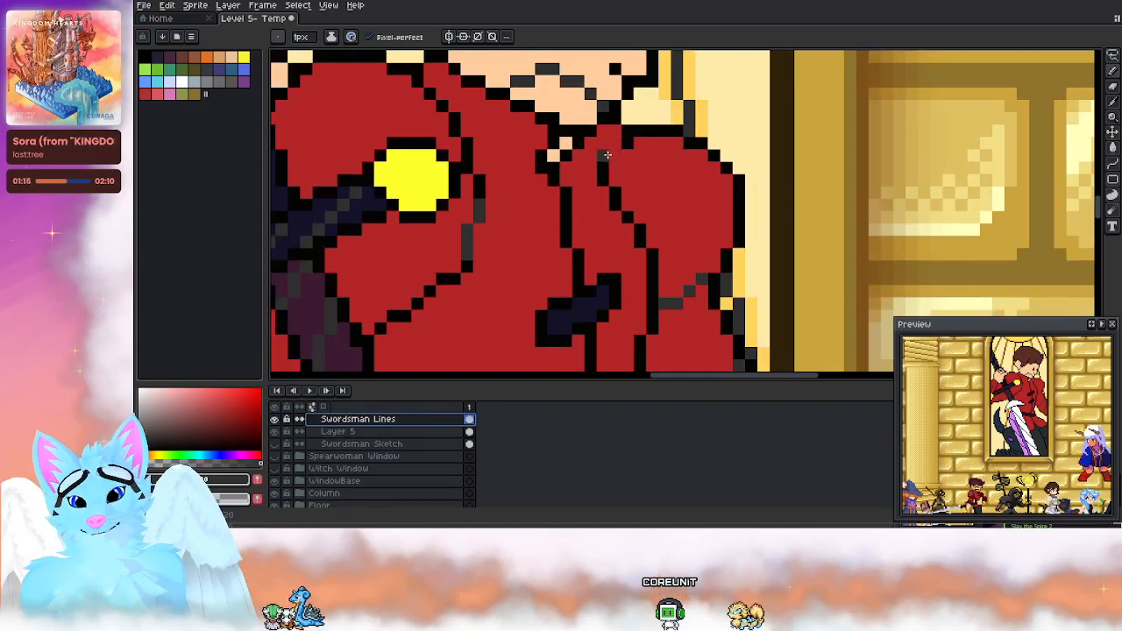
scroll(612, 155, "down", 3)
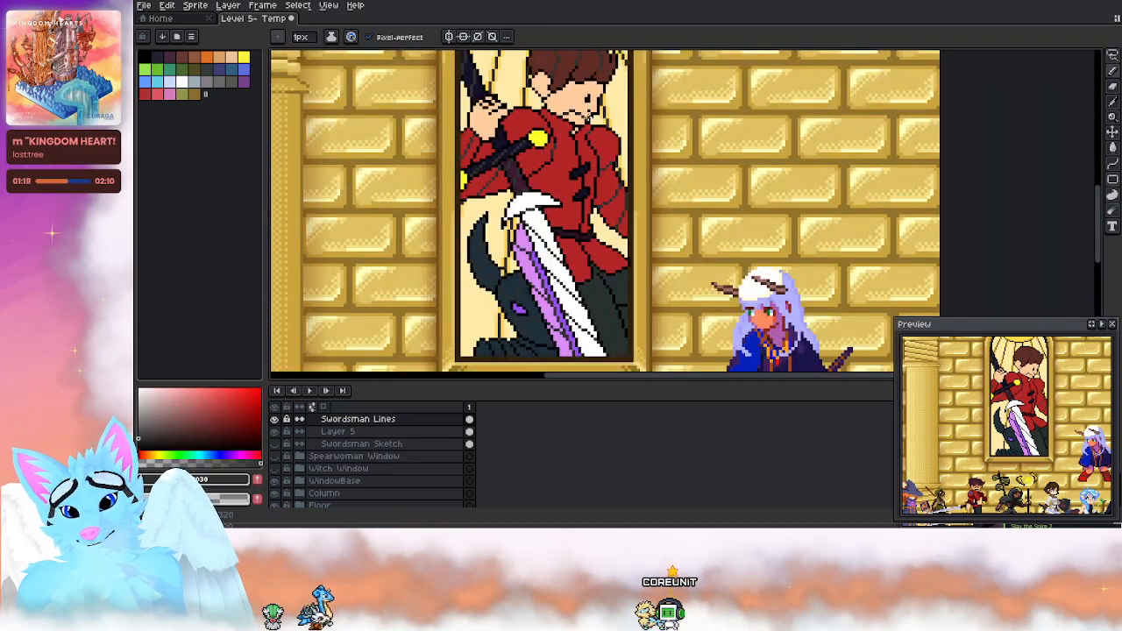
scroll(577, 146, "up", 3)
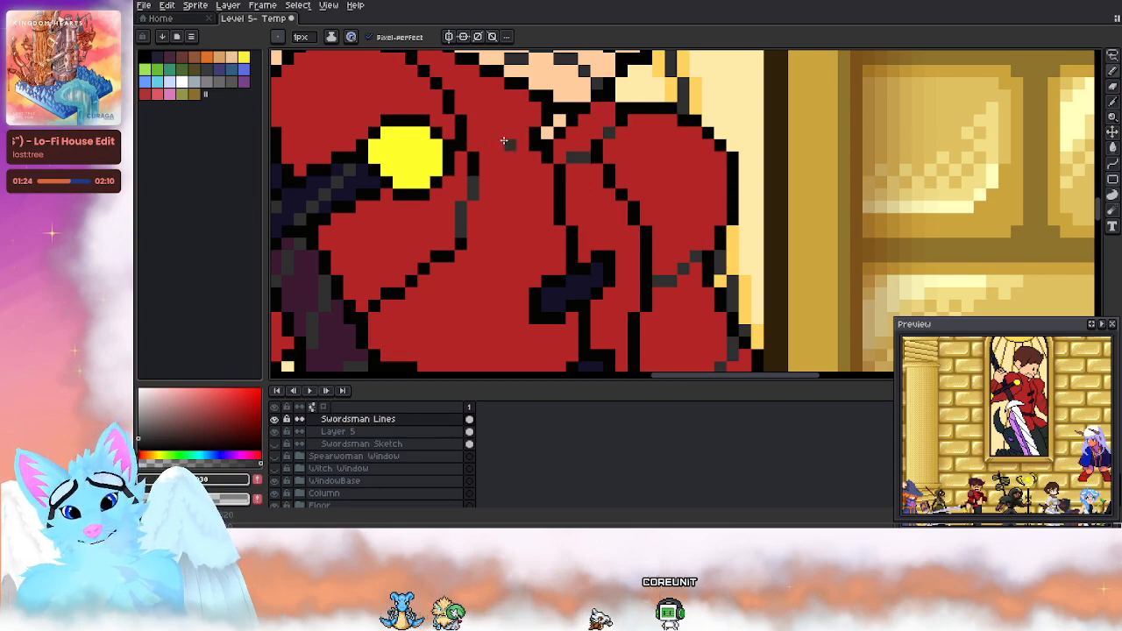
left_click_drag(468, 117, 529, 141)
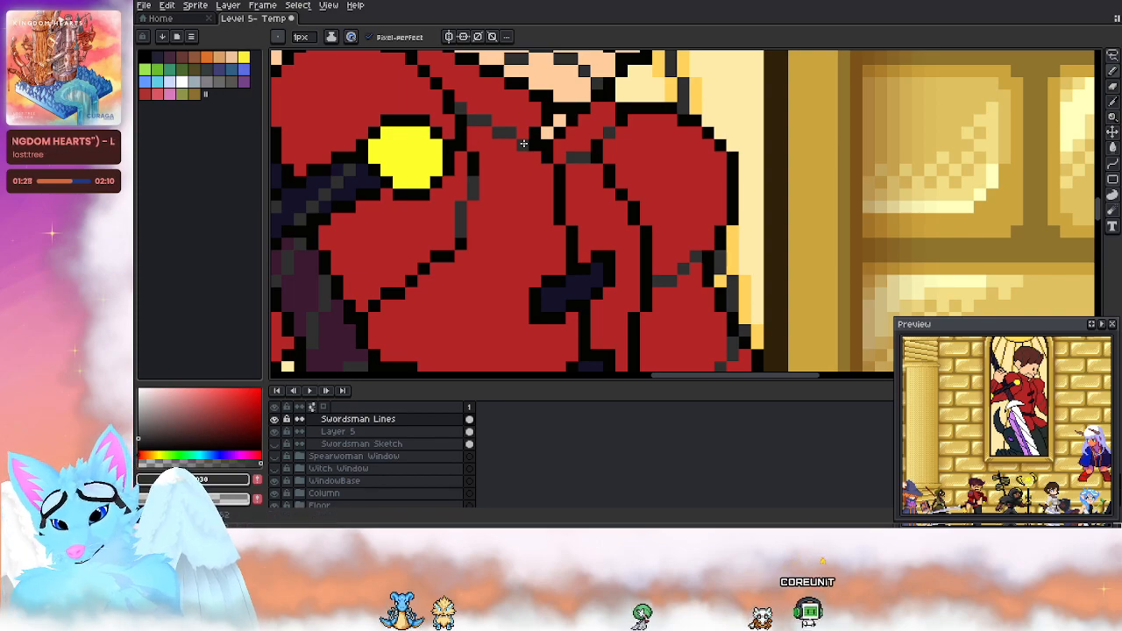
scroll(523, 142, "down", 3)
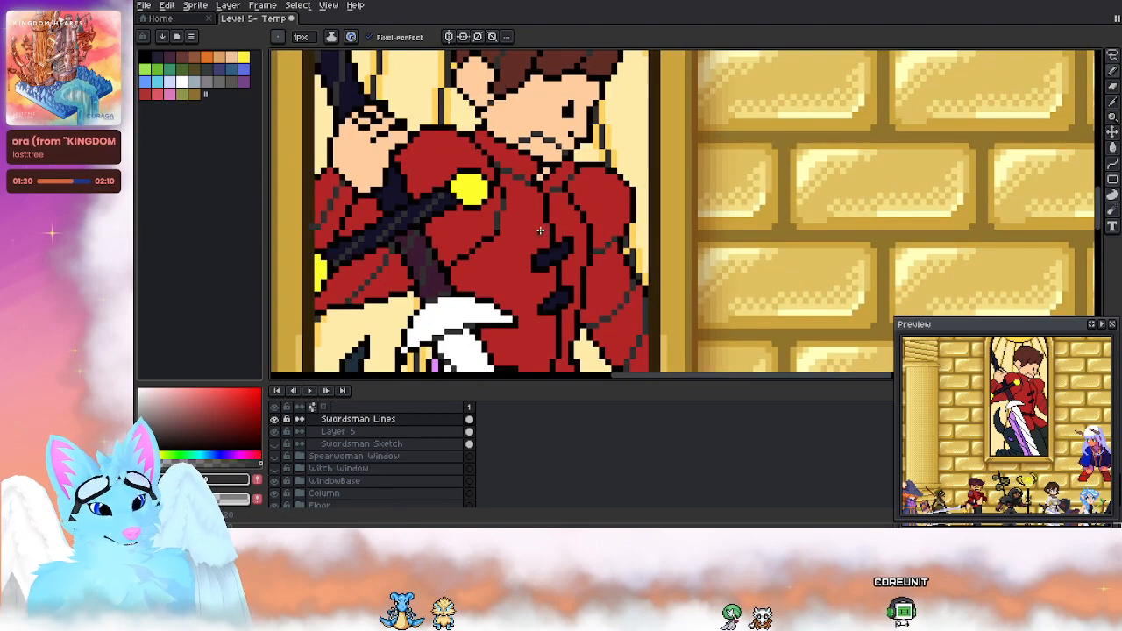
key("ctrl+s")
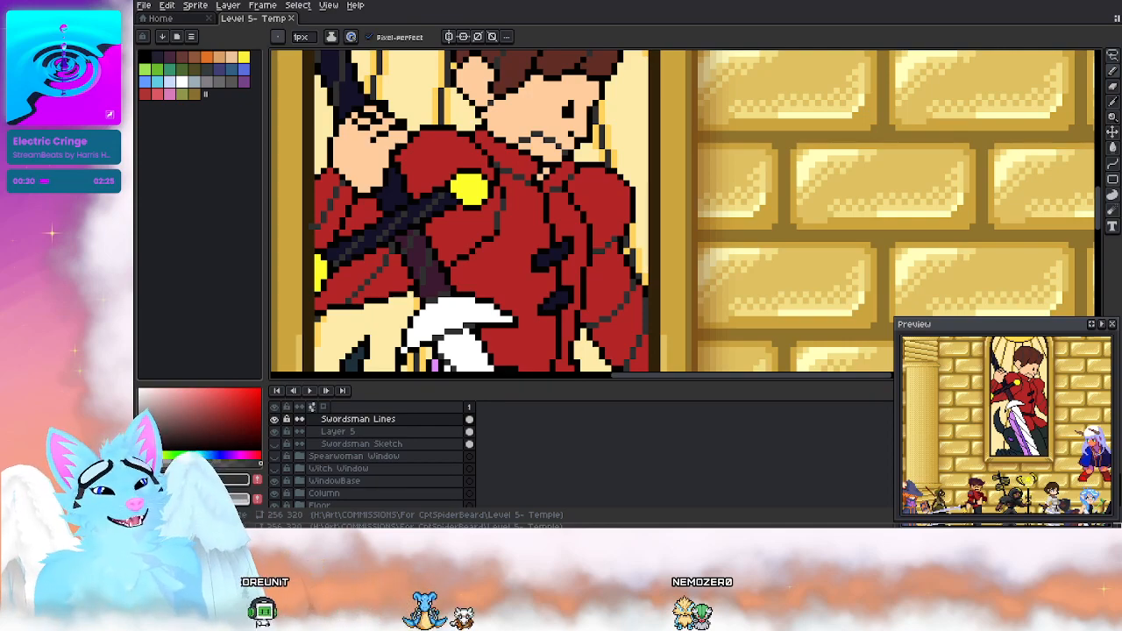
Step: Draw dark grey stripe lines on both puffed shoulders of the red coat on Swordsman Lines, curving those on the right shoulder
scroll(453, 135, "down", 5)
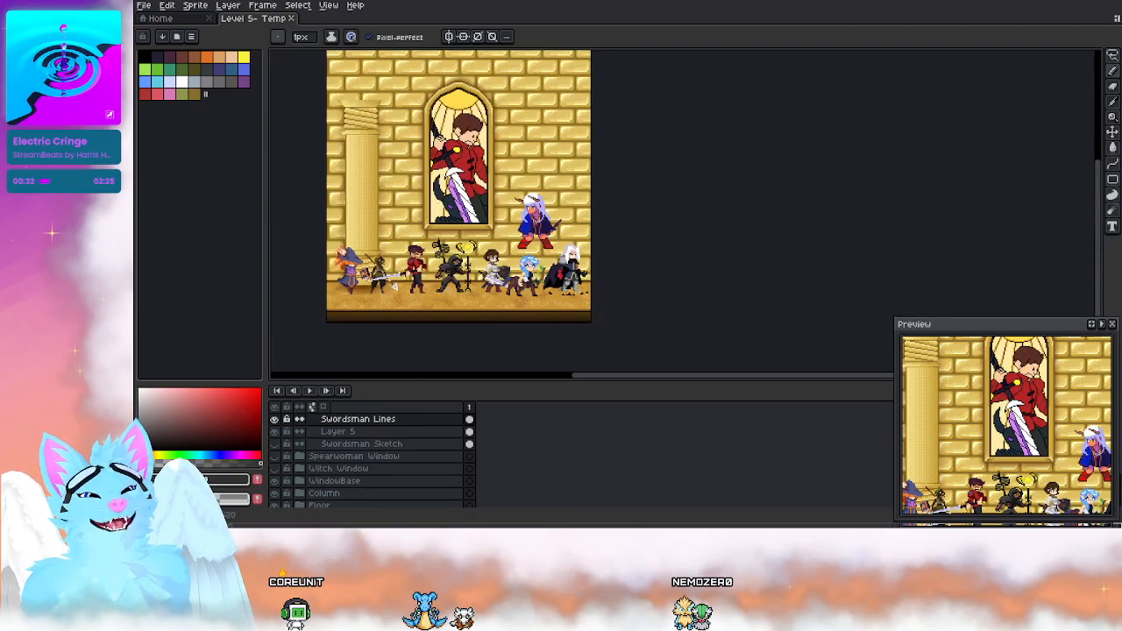
scroll(438, 213, "up", 1)
left_click_drag(429, 256, 492, 183)
scroll(532, 165, "up", 4)
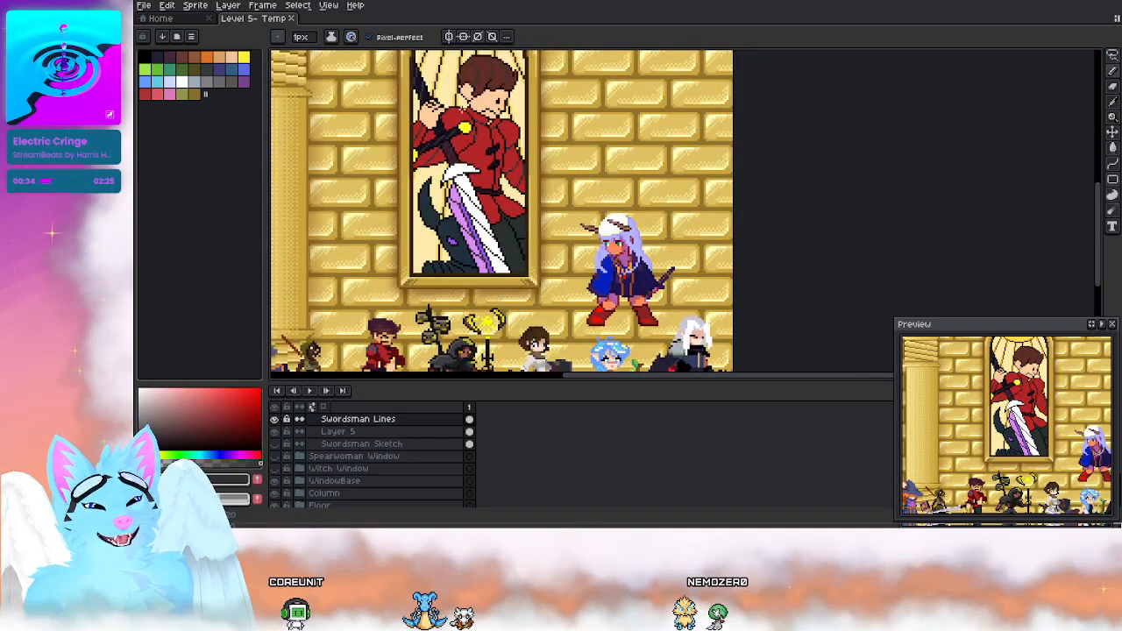
key("i")
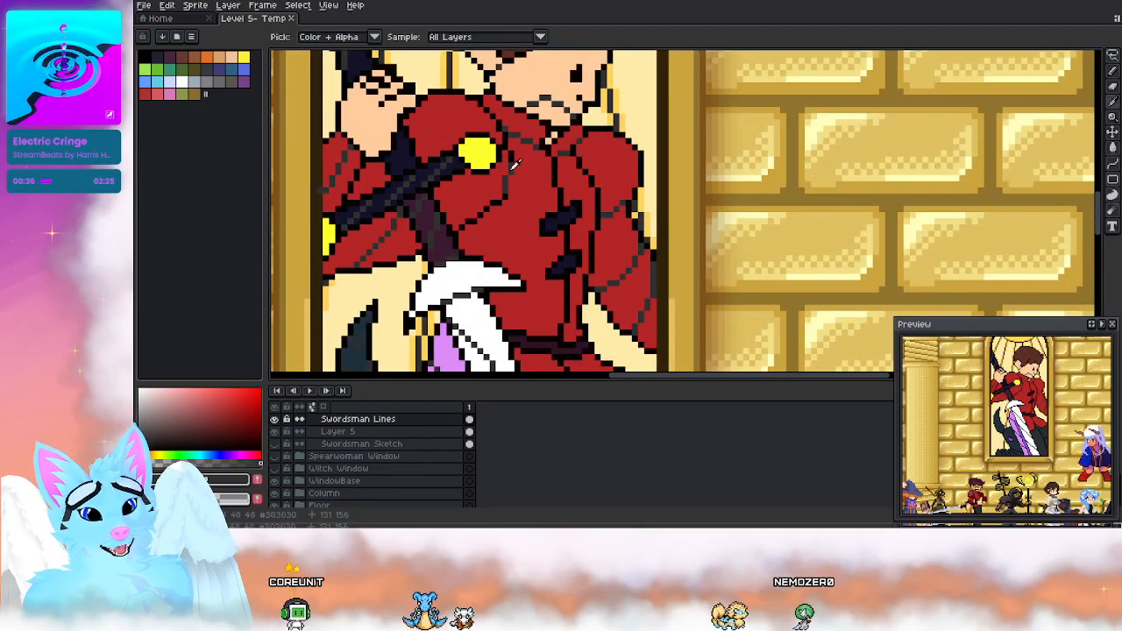
key("b")
left_click_drag(451, 123, 511, 182)
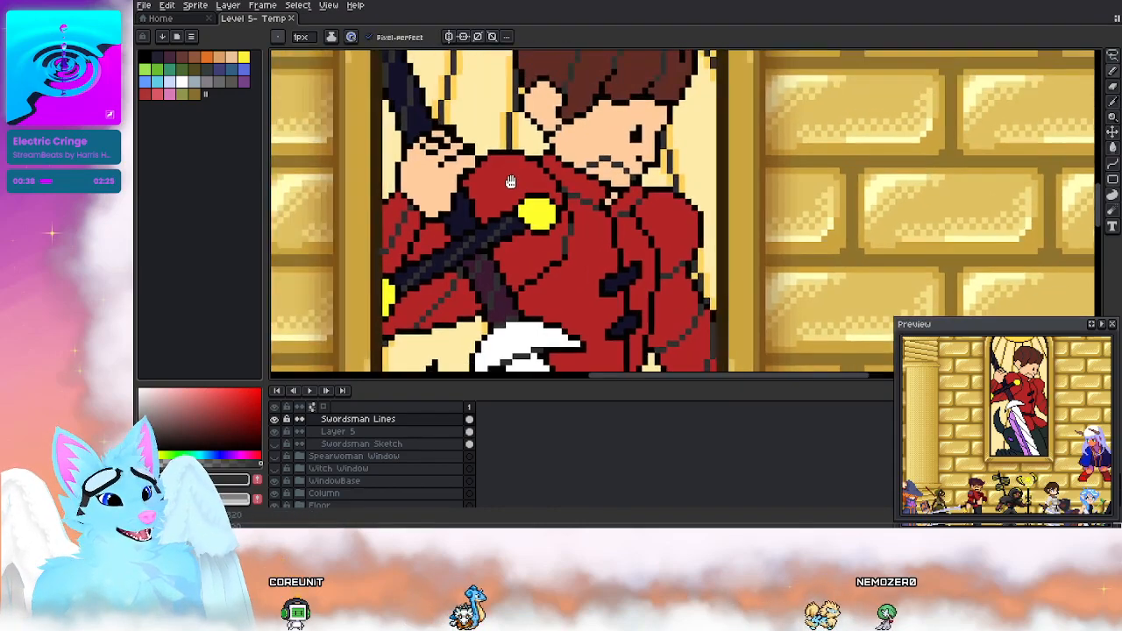
left_click_drag(713, 220, 674, 210)
scroll(671, 211, "up", 2)
scroll(650, 218, "down", 4)
left_click_drag(601, 271, 661, 35)
left_click_drag(650, 162, 575, 346)
scroll(602, 133, "up", 3)
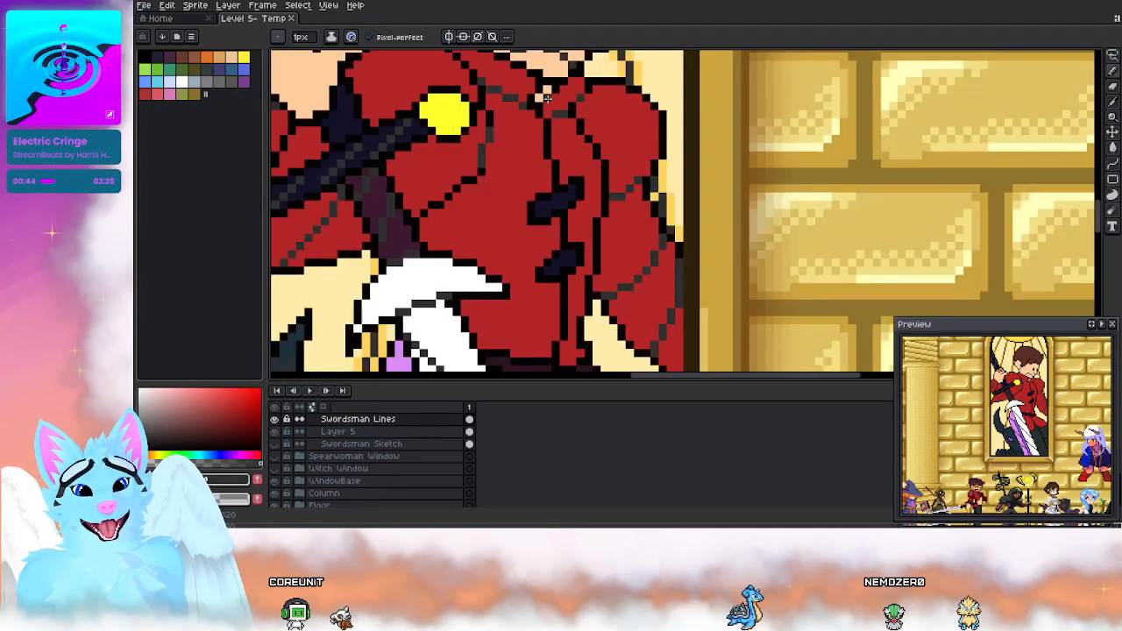
left_click_drag(601, 100, 685, 263)
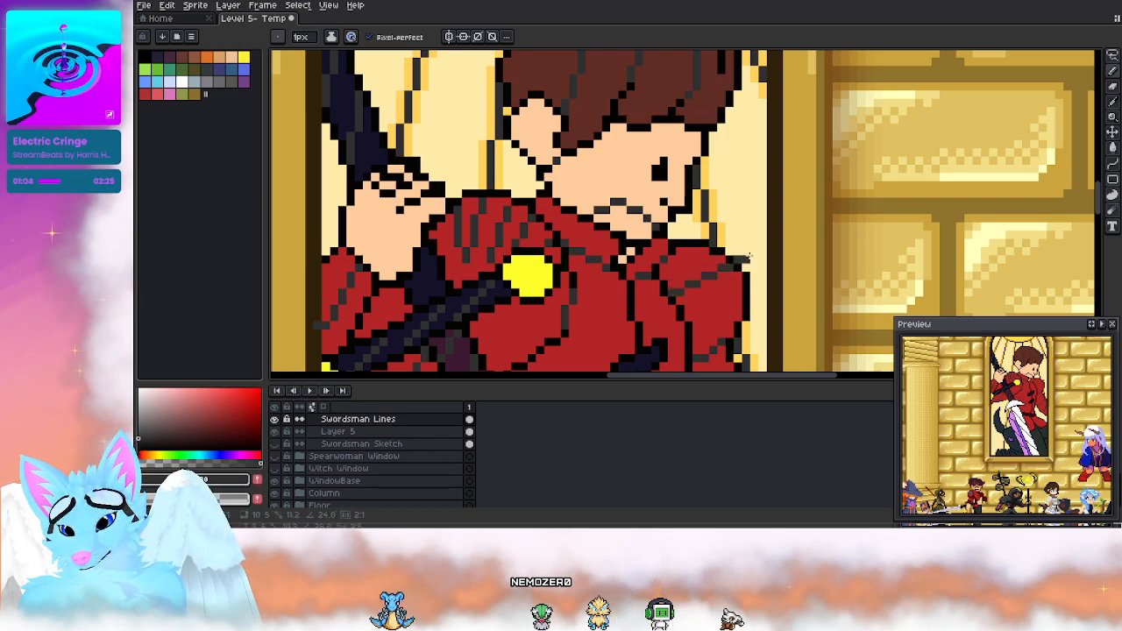
left_click(1112, 167)
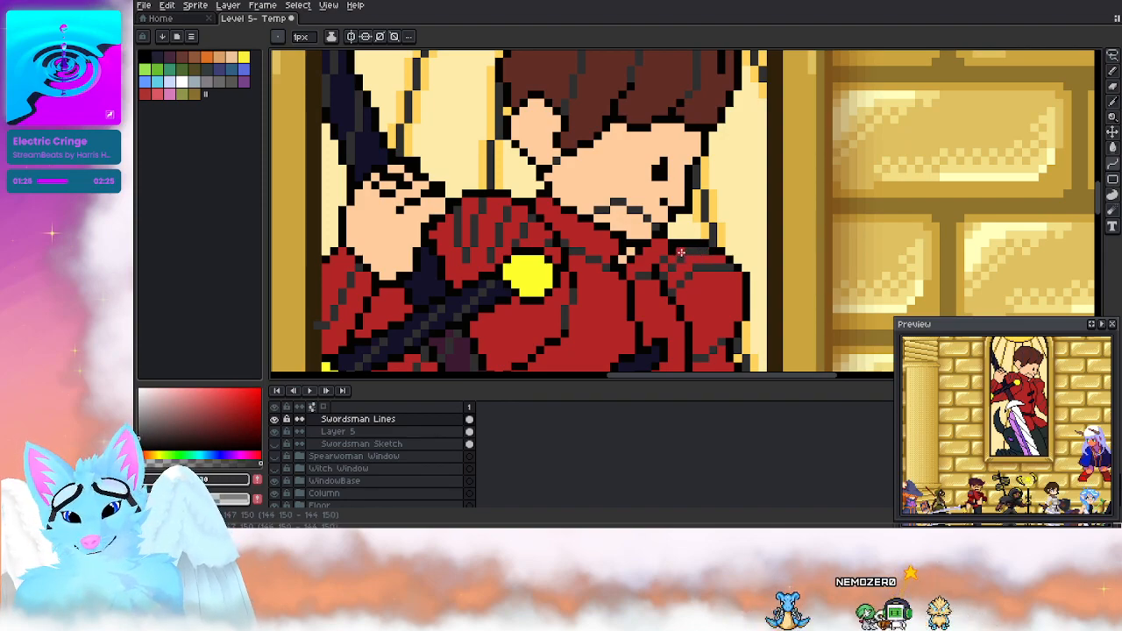
left_click(1113, 77)
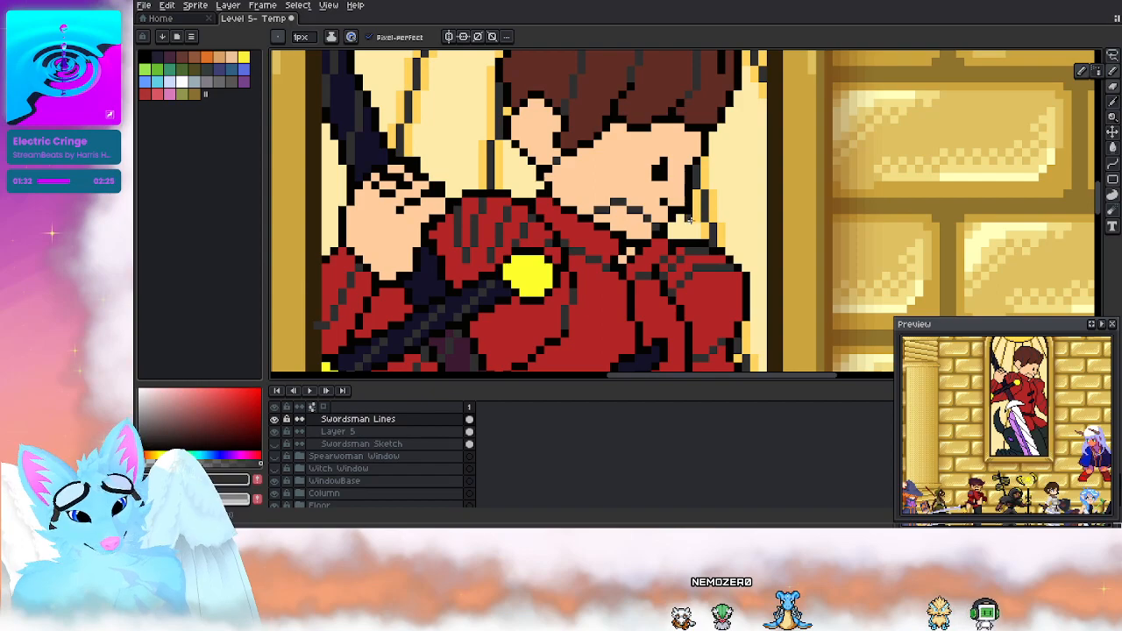
Step: Make Layer 5 active and sample the blue #245b82 from the shoulder of the small red-coated swordsman sprite below the window
left_click(366, 432)
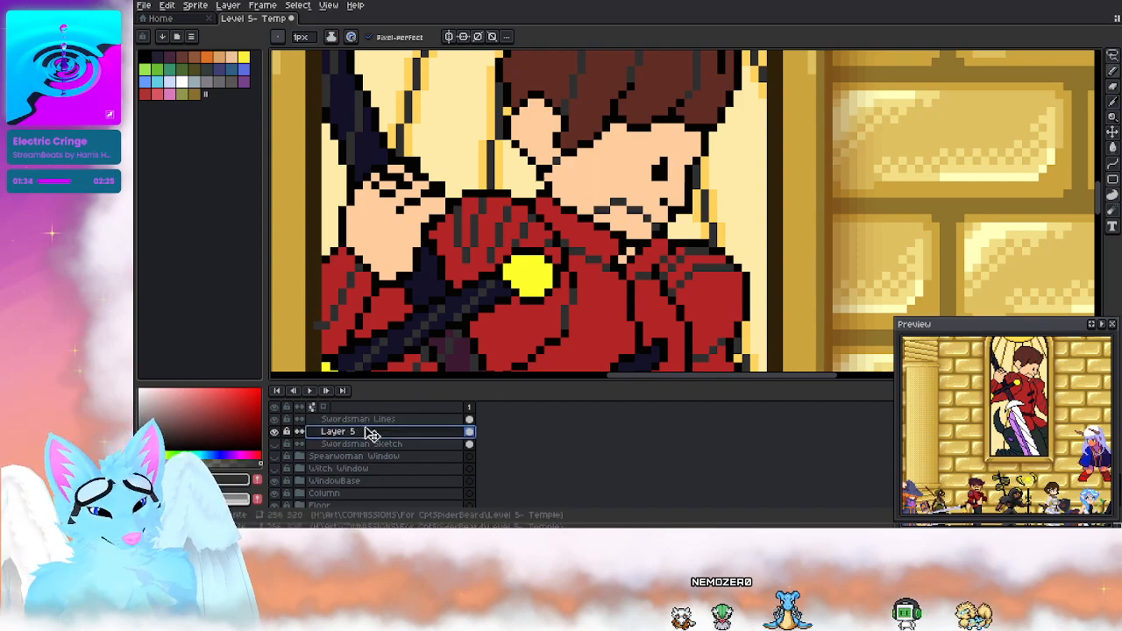
scroll(554, 244, "down", 5)
left_click_drag(551, 360, 558, 70)
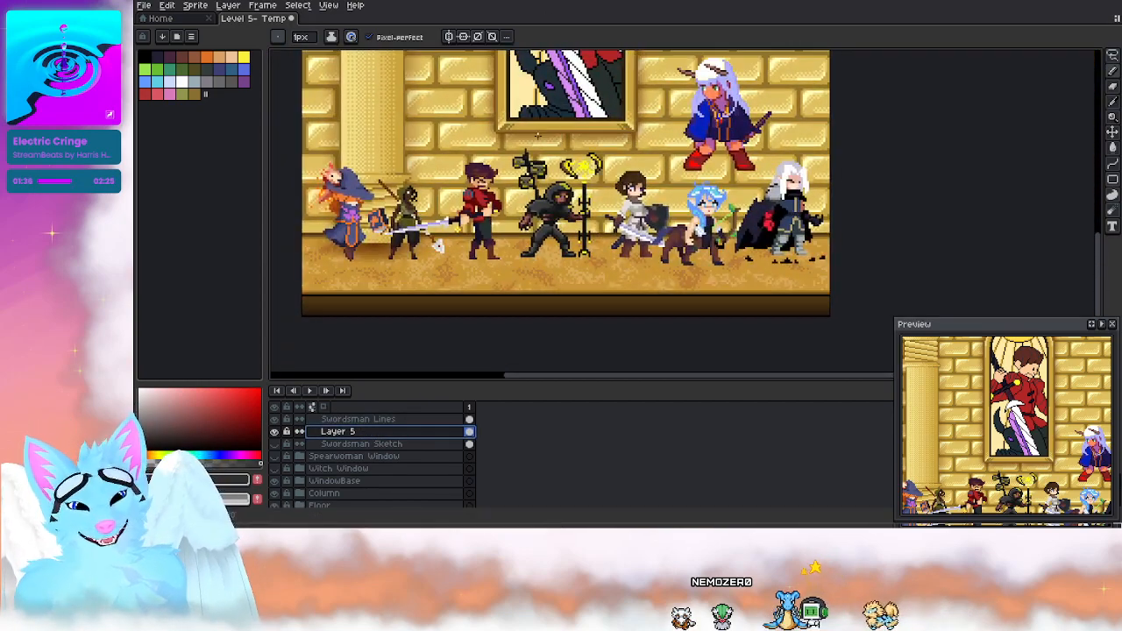
scroll(526, 149, "up", 3)
key("i")
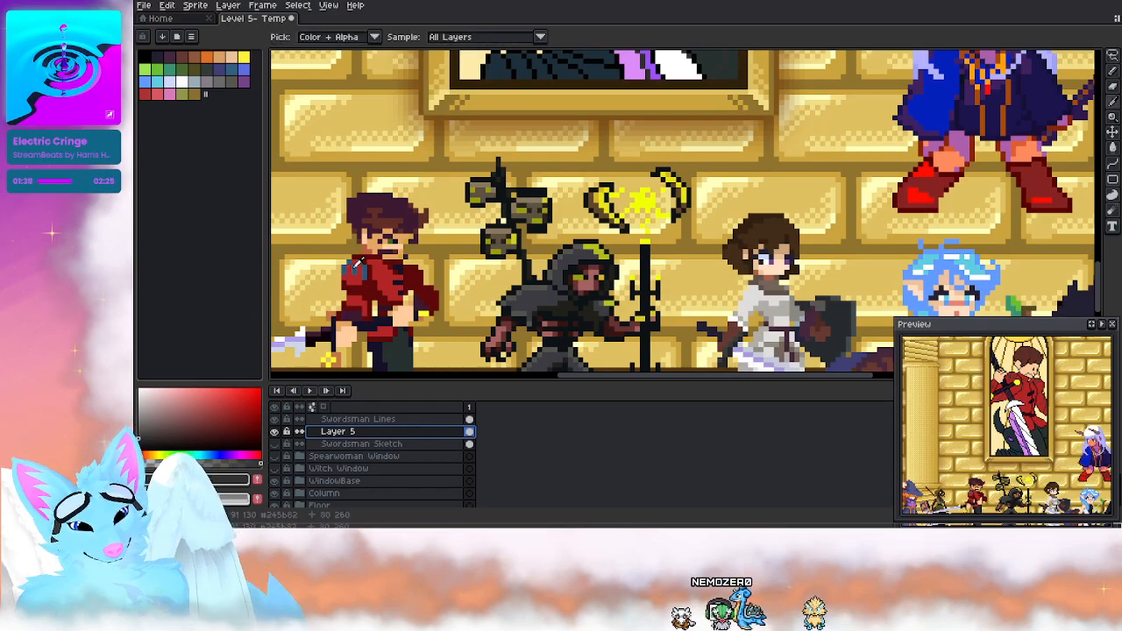
left_click(358, 261)
Step: Paint the stripes between the dark grey lines on the window swordsman's shoulders blue on Layer 5
key("b")
left_click_drag(536, 229, 501, 419)
left_click_drag(631, 172, 602, 396)
left_click_drag(637, 100, 614, 290)
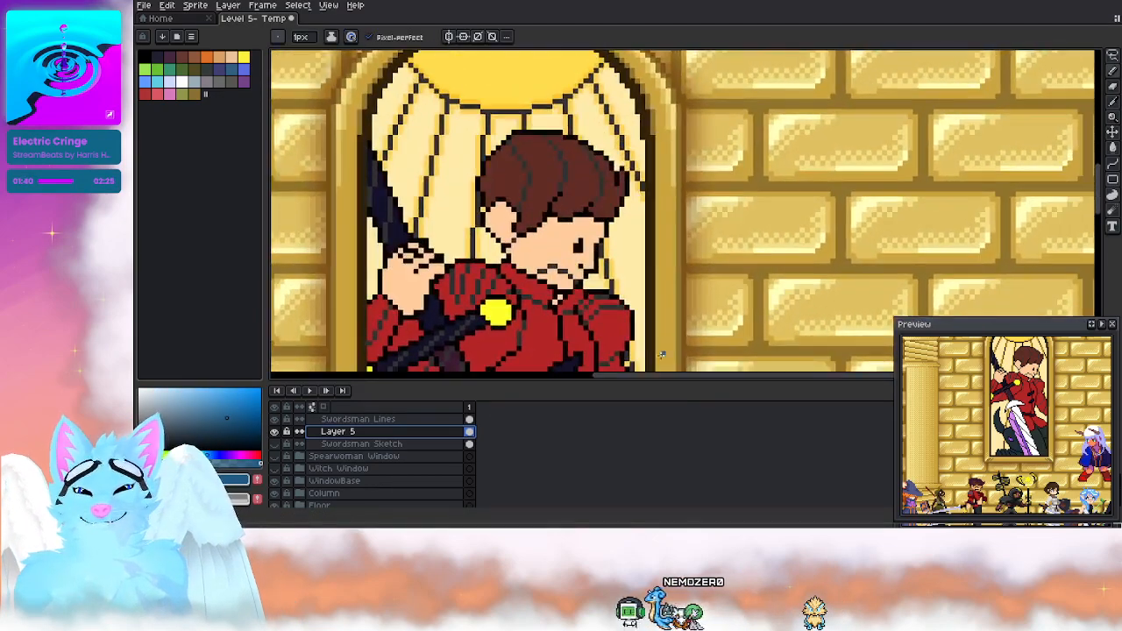
scroll(614, 289, "up", 2)
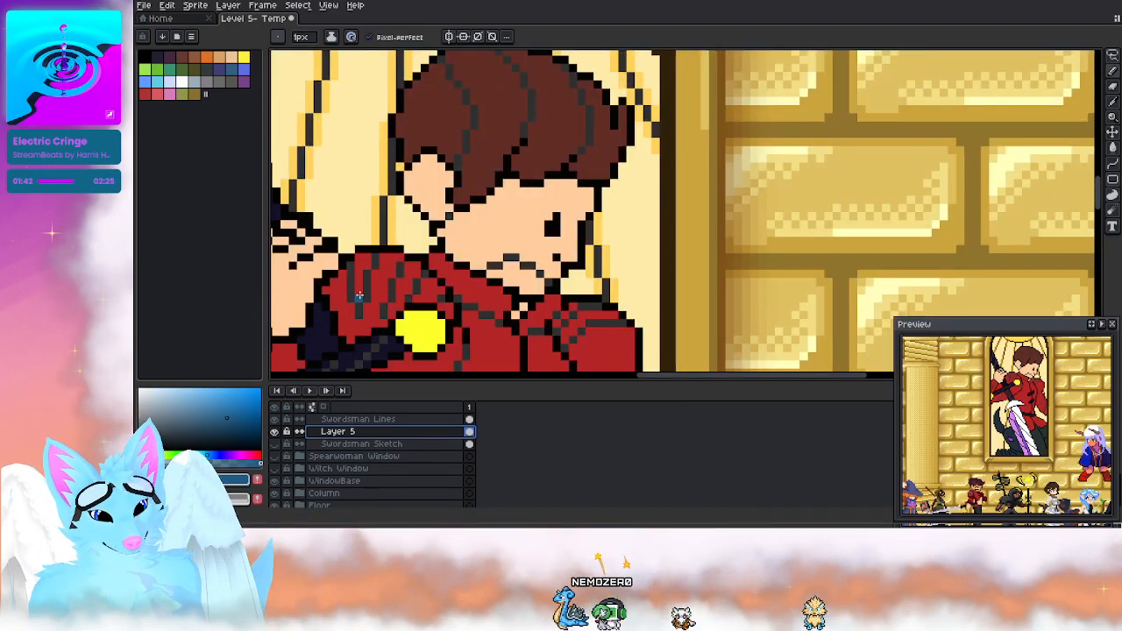
mouse_move(358, 298)
left_mouse_down()
mouse_move(368, 259)
mouse_move(405, 292)
left_mouse_up()
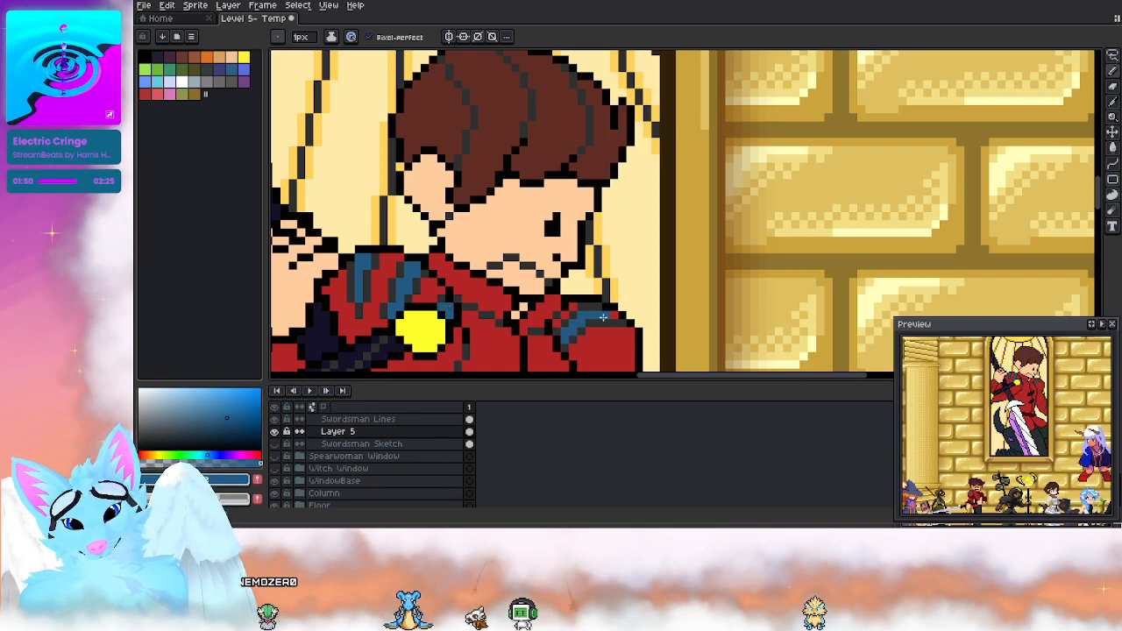
Step: Sample the dark grey line colour and draw a curved line beneath the right shoulder's blue stripe on Swordsman Lines
left_click_drag(616, 306, 576, 240)
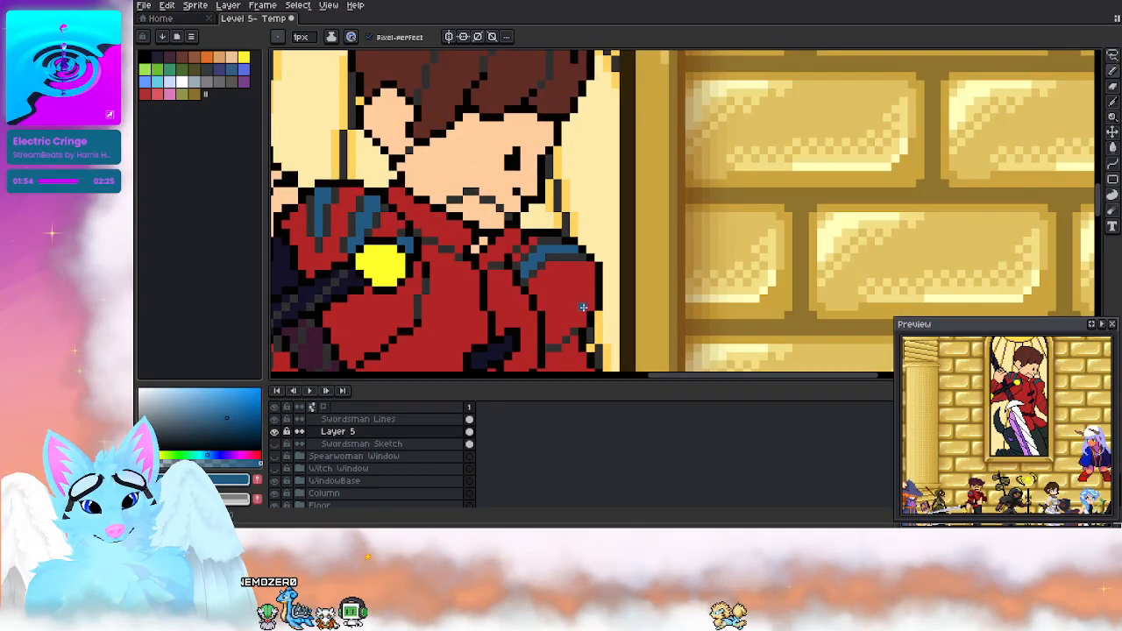
scroll(566, 298, "down", 2)
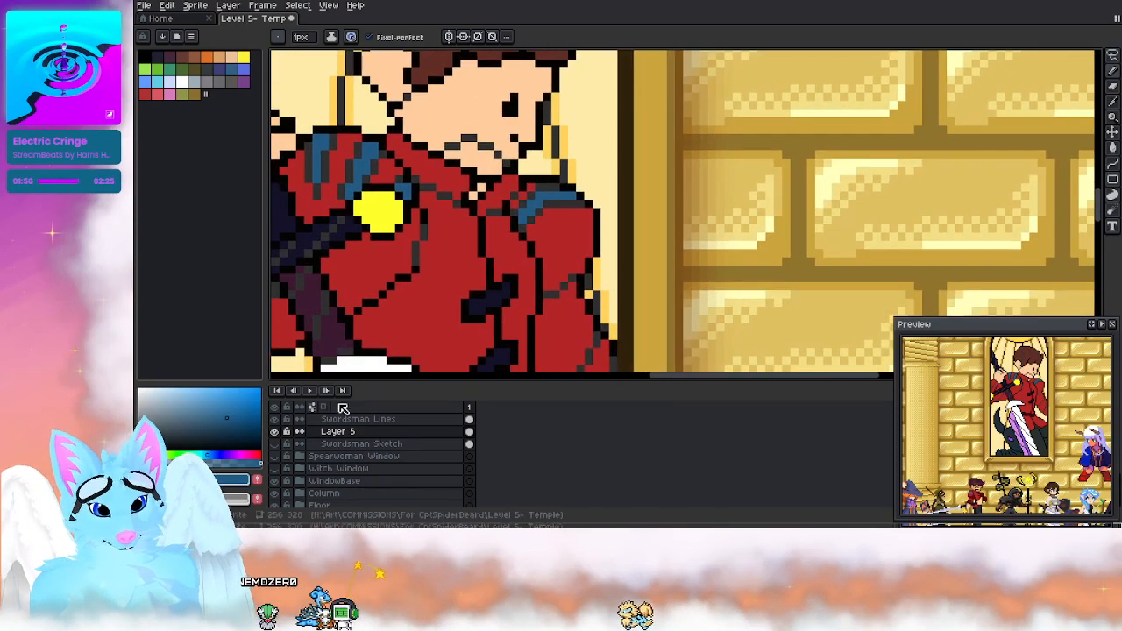
left_click(358, 419)
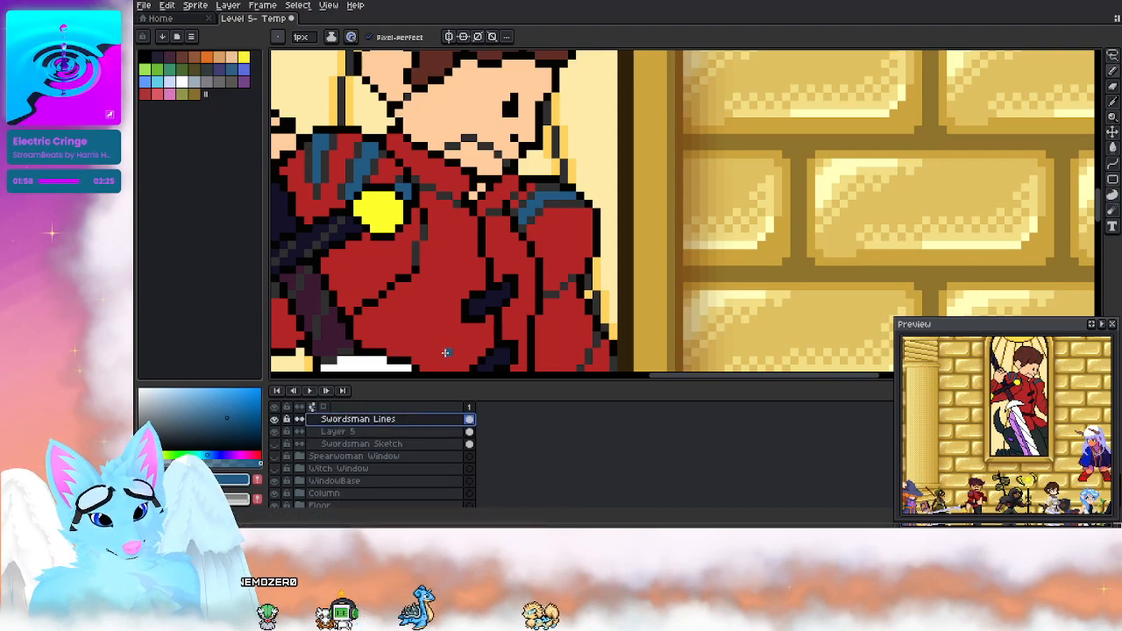
key("alt")
left_click(537, 224, "alt")
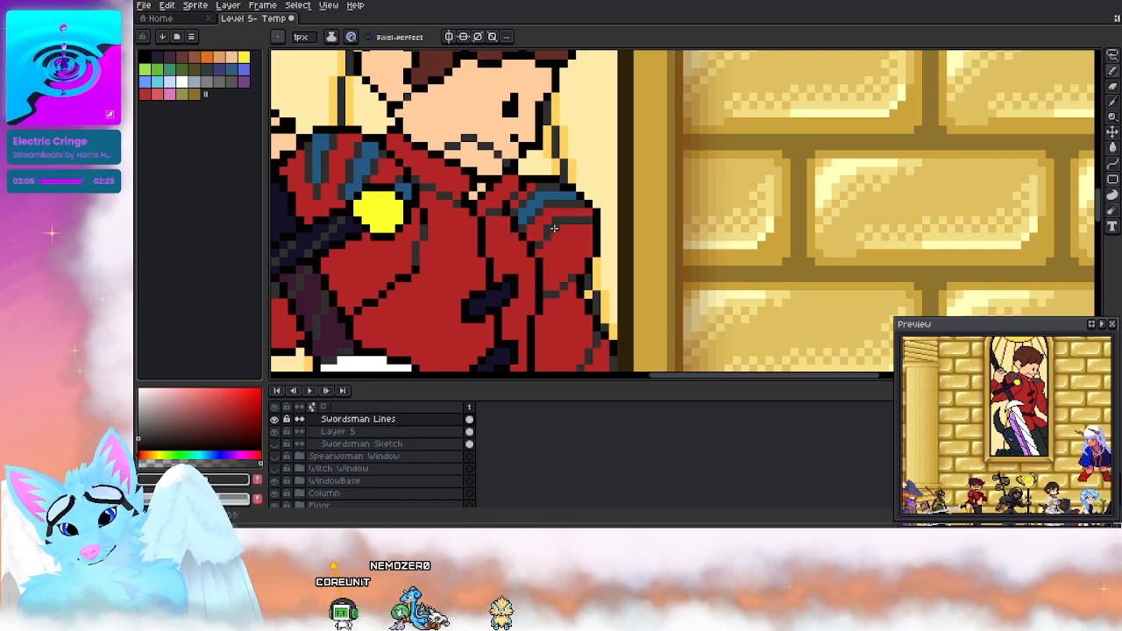
key("e")
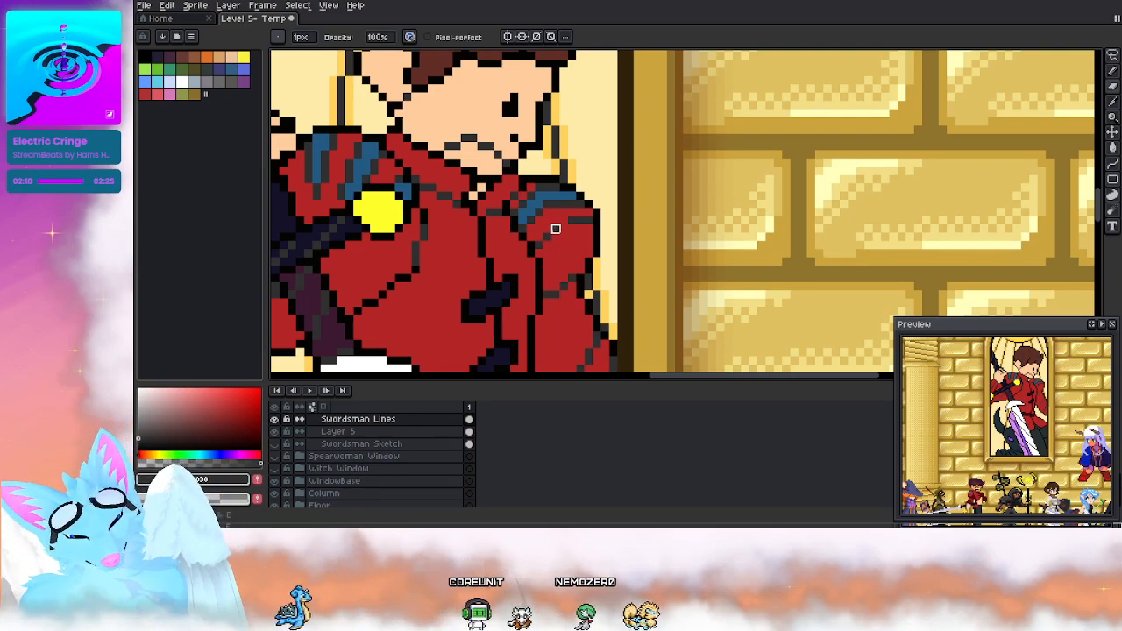
key("b")
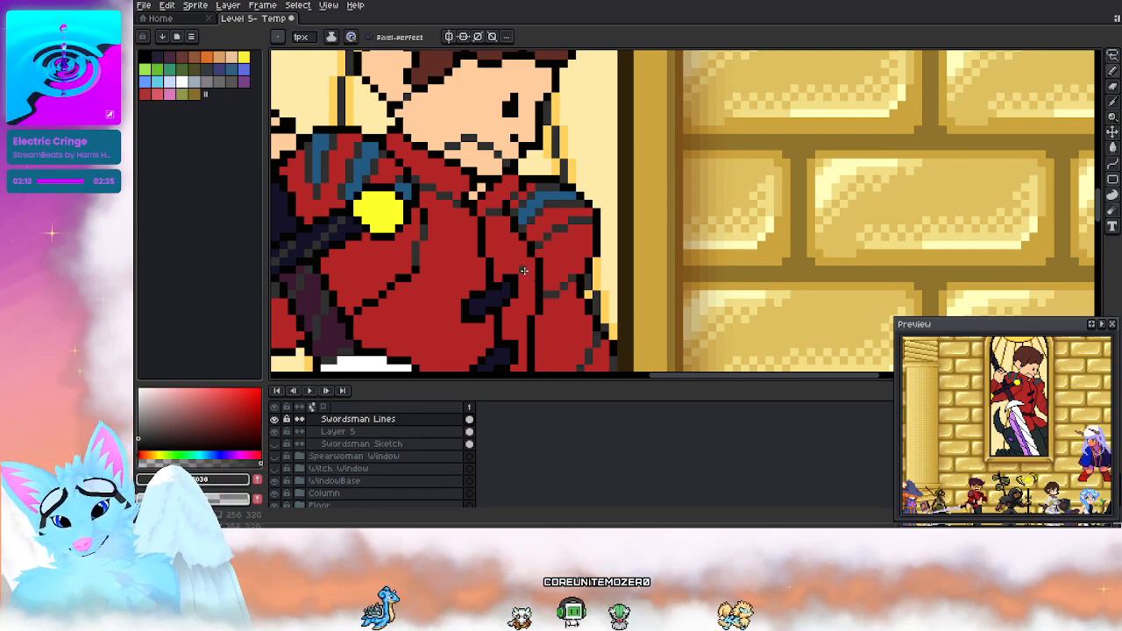
Step: Recolour the right shoulder's bands on Layer 5, painting over the existing stripe in coat red and filling the adjoining bands blue
left_click_drag(524, 272, 527, 233)
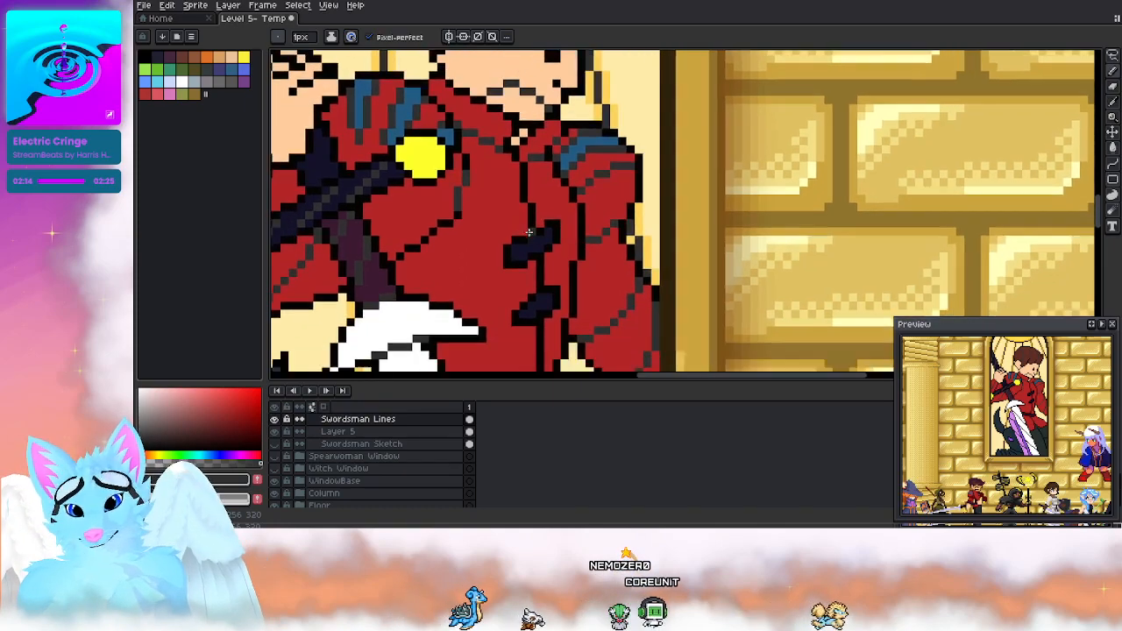
left_click(361, 434)
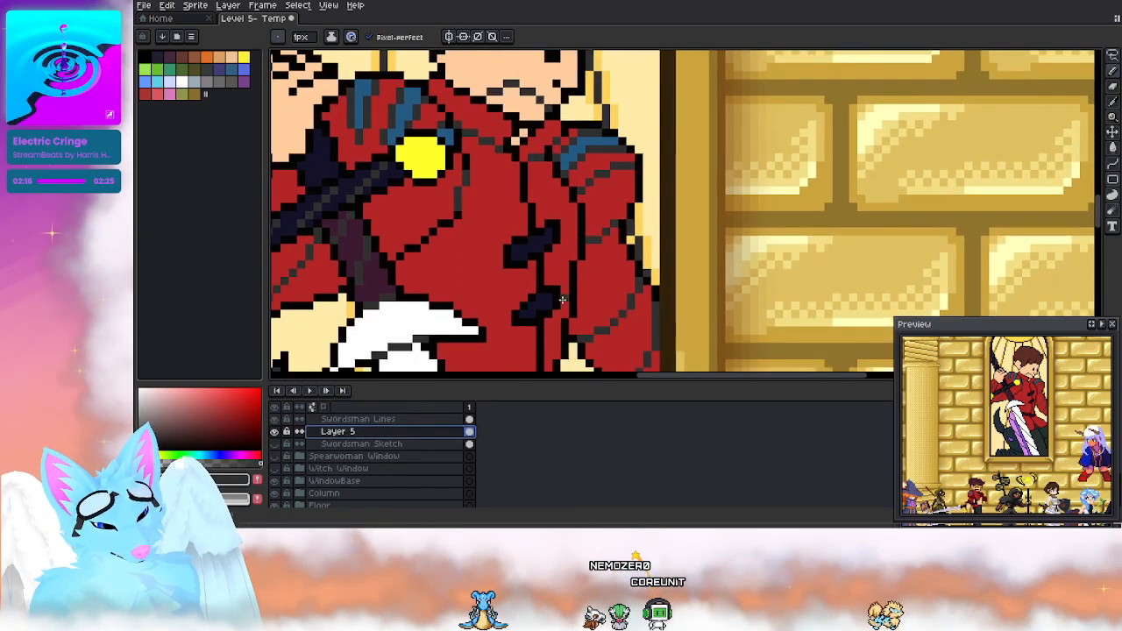
left_click(599, 158, "alt")
left_click_drag(566, 160, 571, 146)
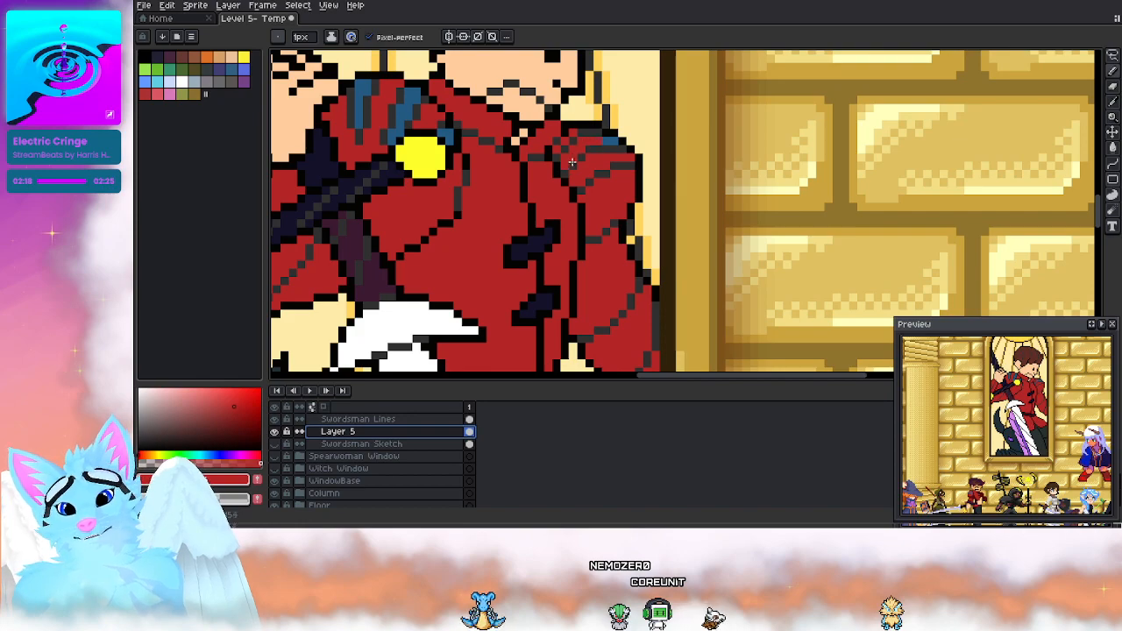
left_click(401, 114, "alt")
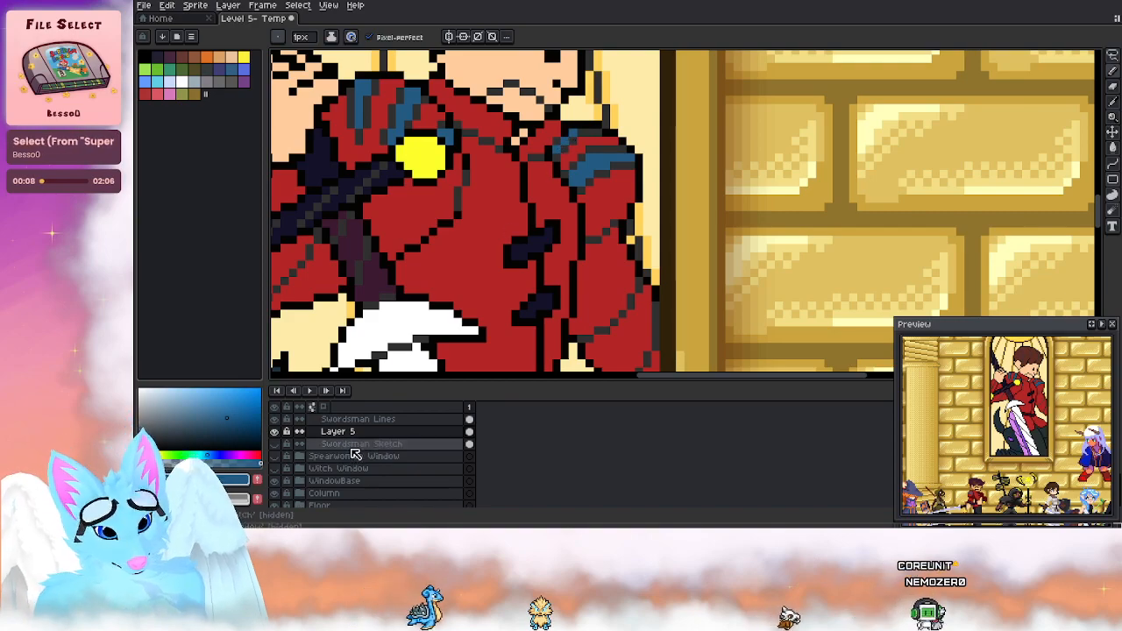
Step: Touch up the lines around the right shoulder's blue stripes on Swordsman Lines using the dark grey #303030
left_click(359, 421)
key("i")
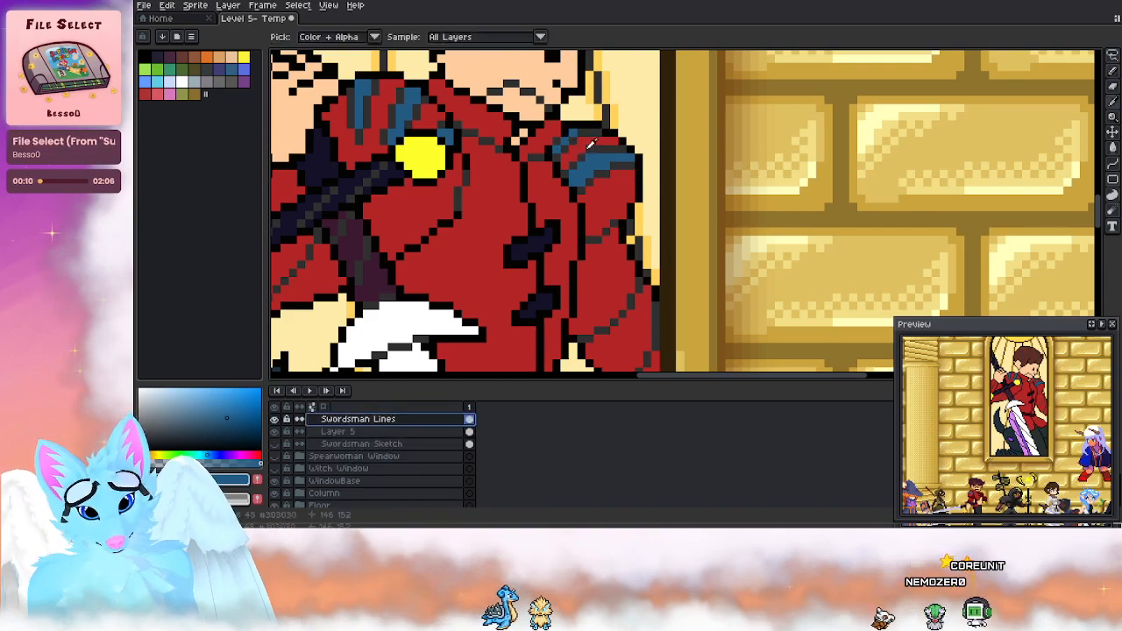
left_click(578, 134)
key("b")
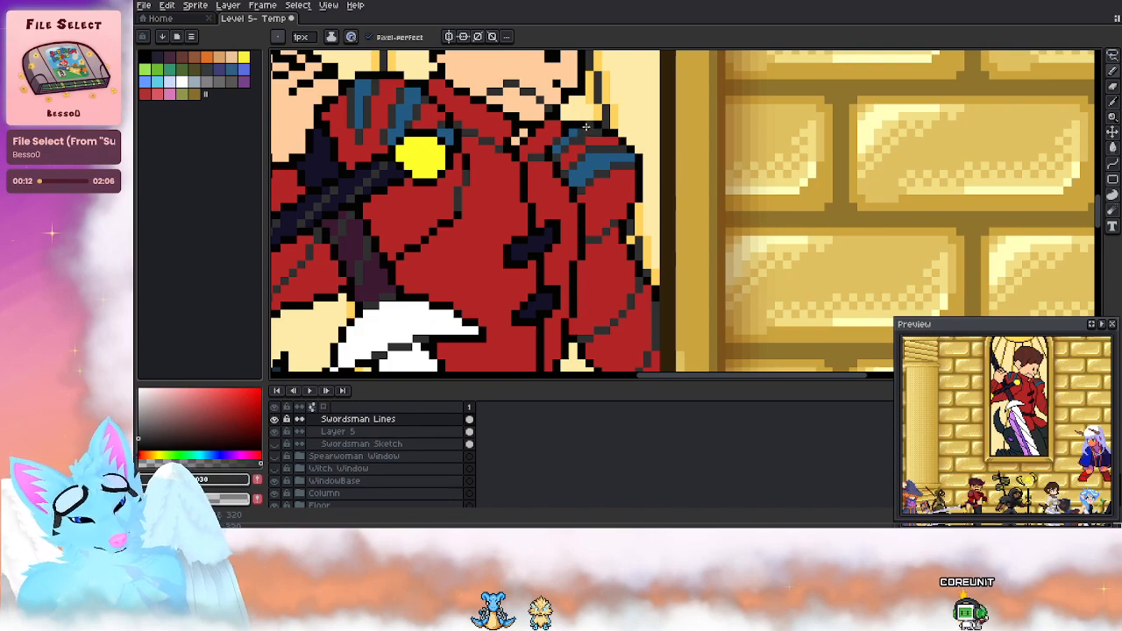
key("e")
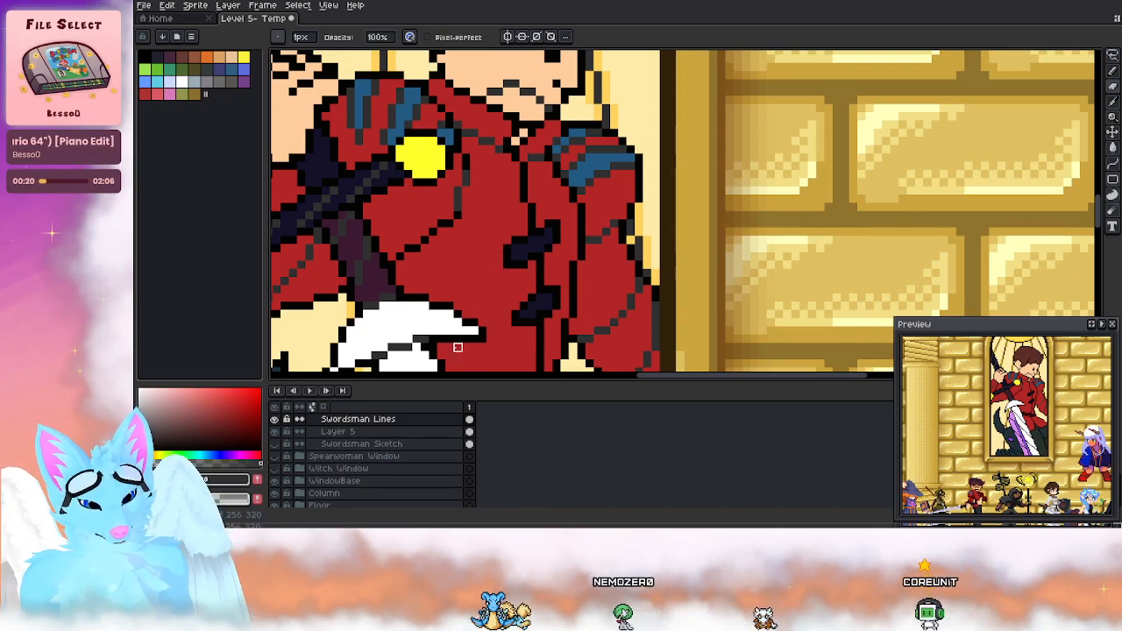
key("b")
Step: Add a dark grey crease below the yellow pommel, refine the black fold beside it, and patch the coat red on Layer 5
key("alt")
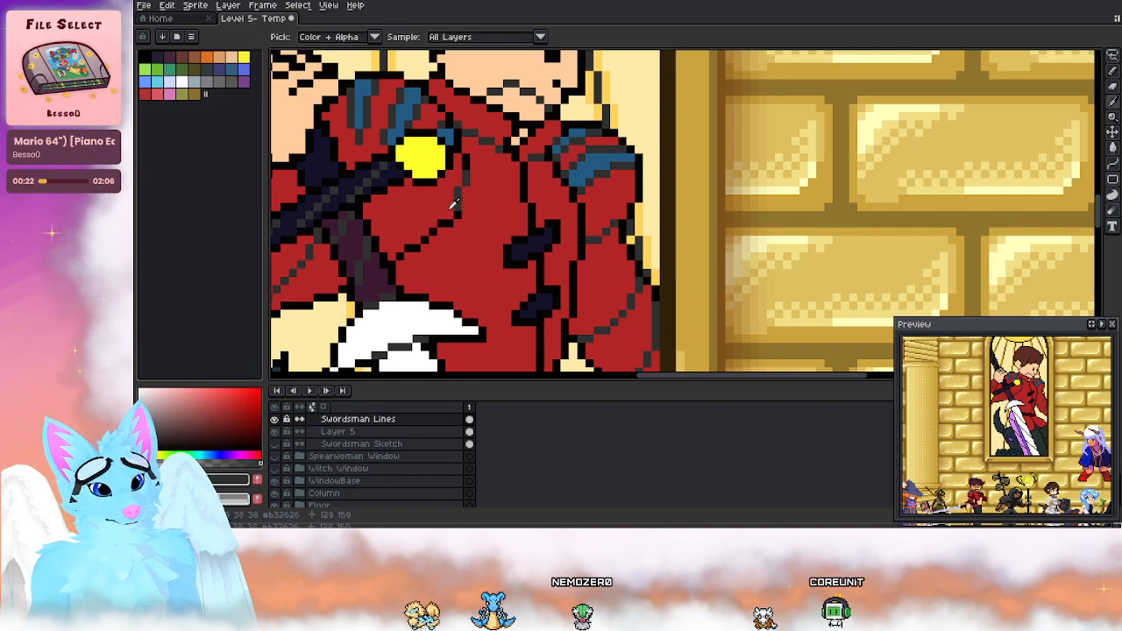
mouse_move(436, 208)
left_mouse_down()
mouse_move(576, 166)
mouse_move(567, 178)
left_mouse_up()
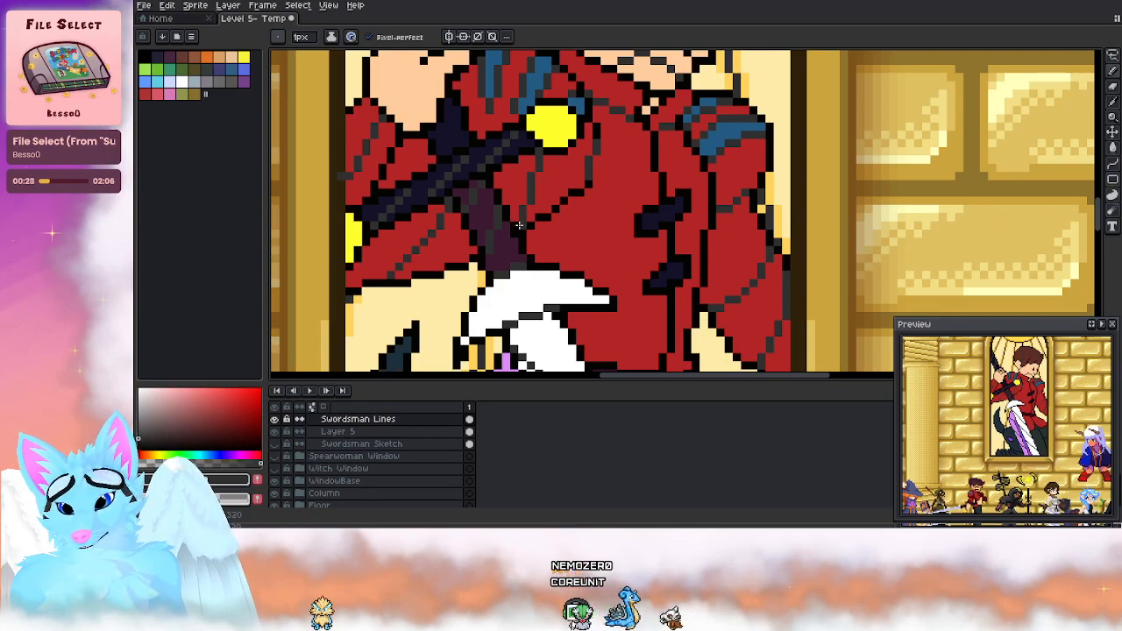
left_click(577, 191, "alt")
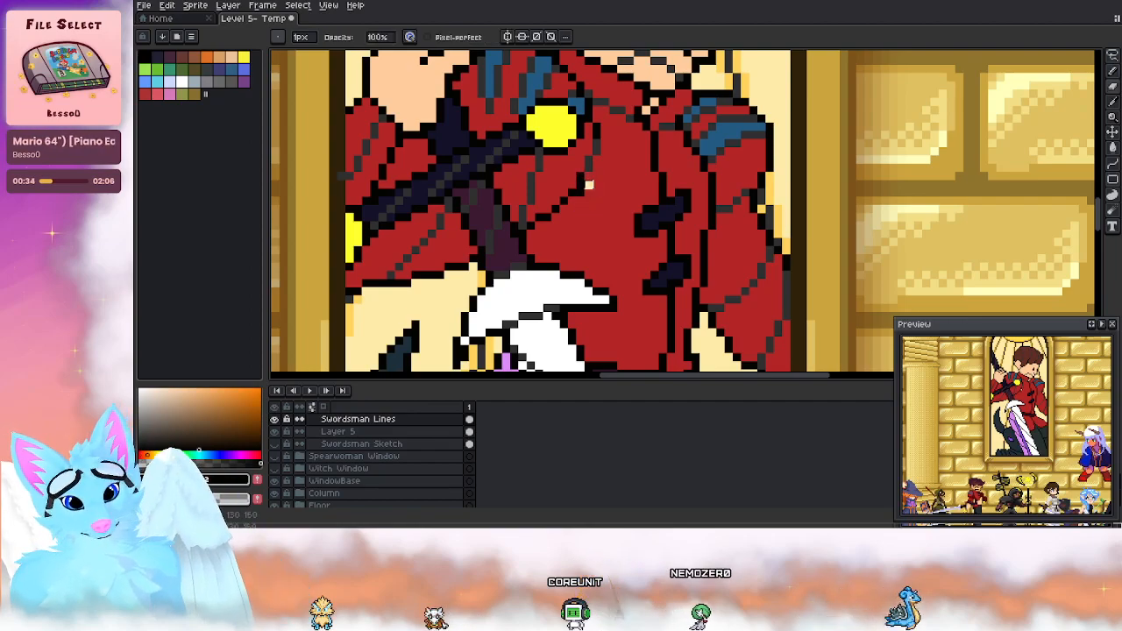
left_click(359, 433)
left_click(565, 224, "alt")
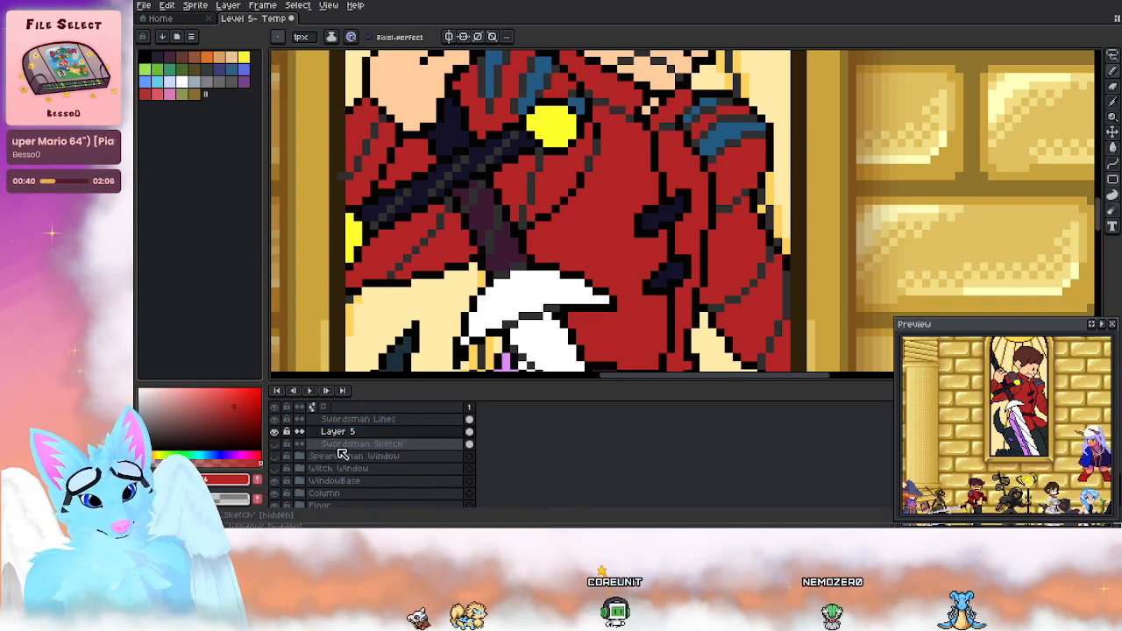
Step: Draw curved dark grey fold lines across the coat's chest and waist, running from the clasps, on Swordsman Lines with the Curve tool
left_click(358, 419)
left_click(597, 147, "alt")
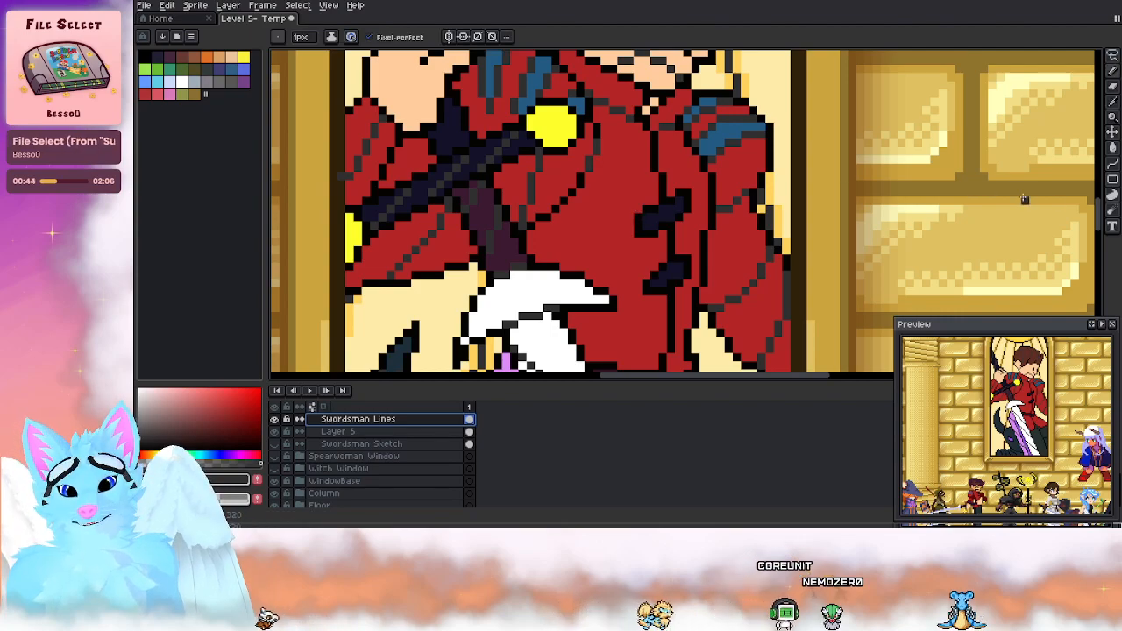
left_click(1112, 167)
left_click(1097, 164)
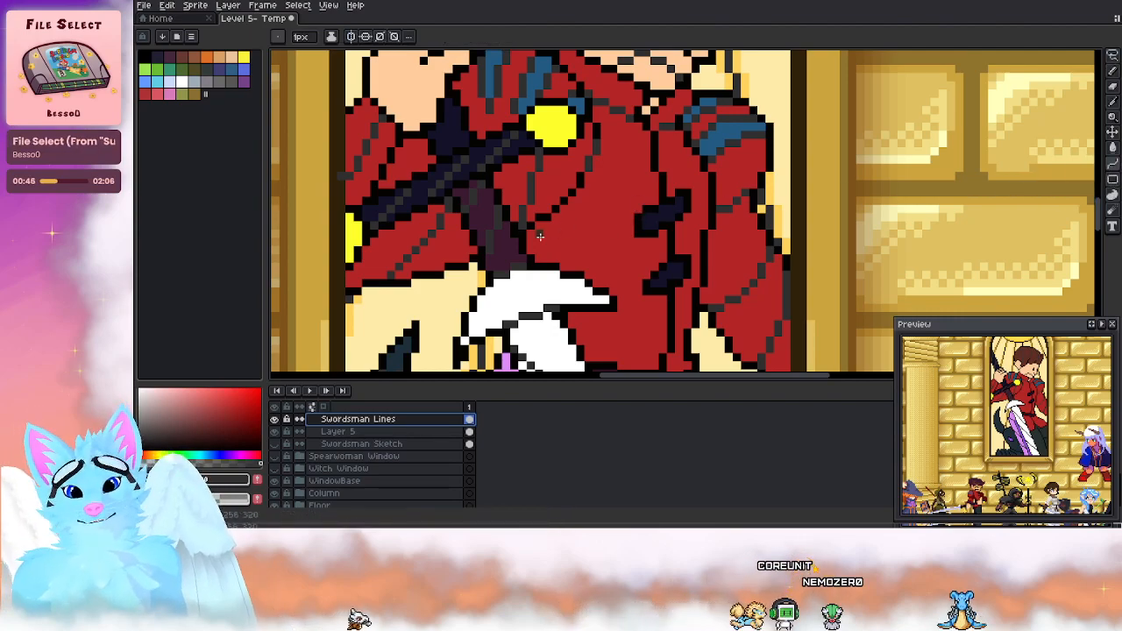
mouse_move(530, 232)
left_mouse_down()
mouse_move(638, 210)
mouse_move(577, 238)
left_mouse_up()
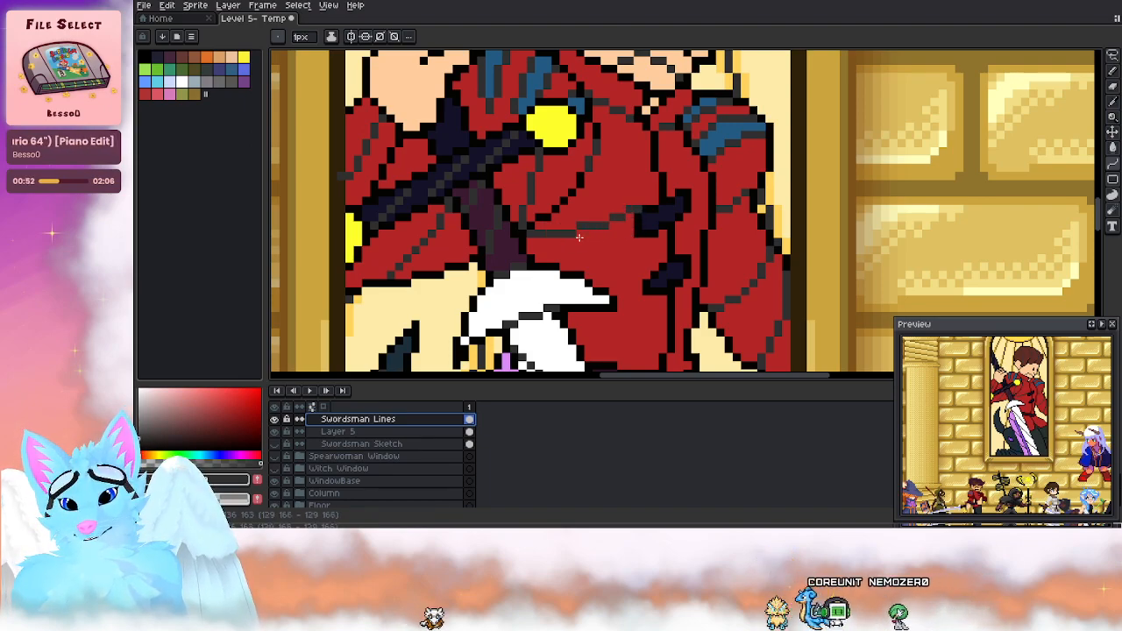
left_click(579, 237)
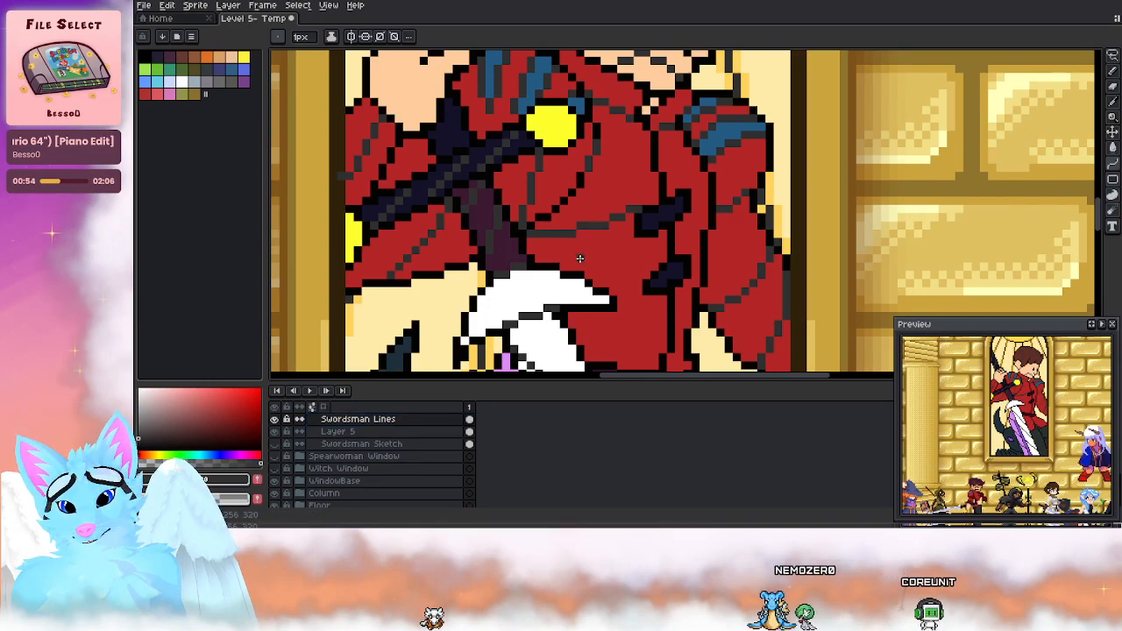
left_click_drag(661, 260, 594, 282)
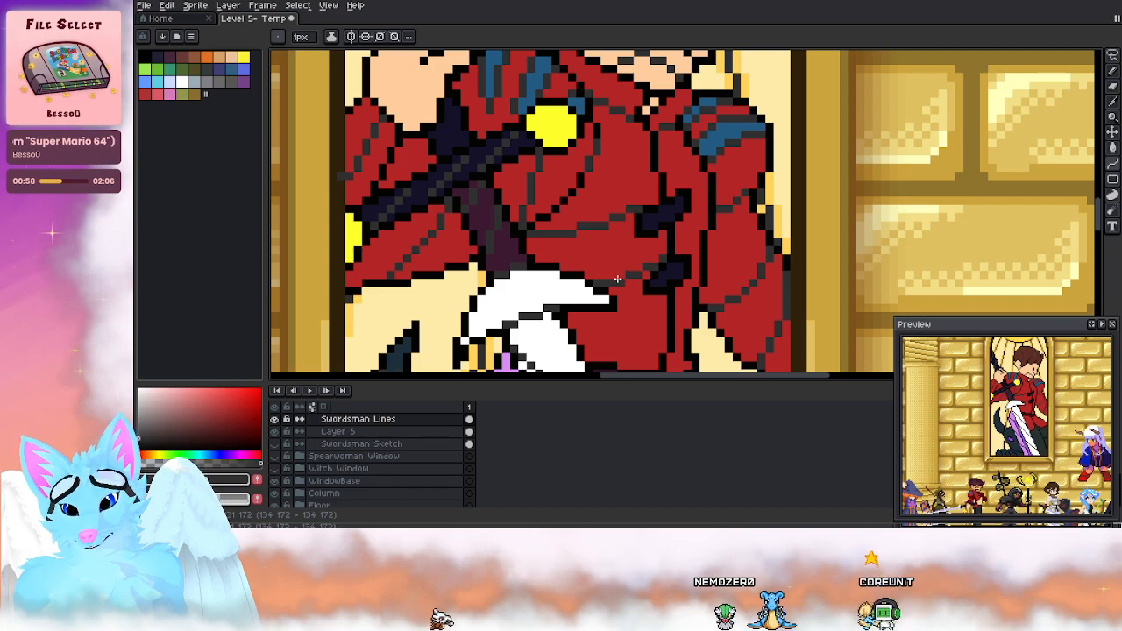
left_click_drag(641, 323, 693, 234)
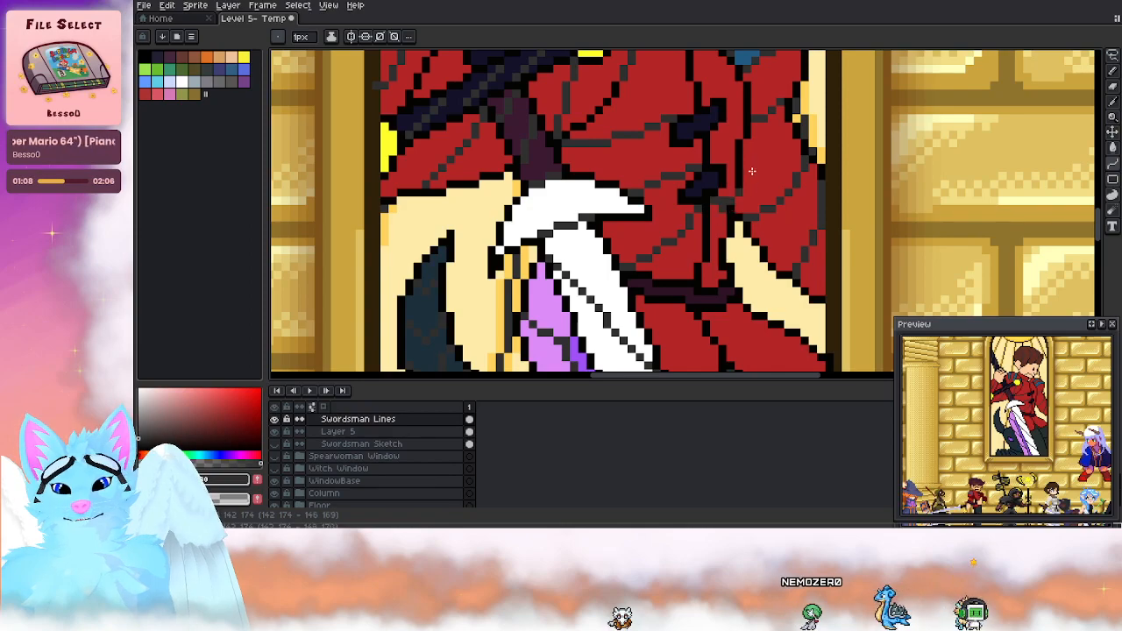
Step: Touch up the outlines around the coat's clasps on Swordsman Lines using the near-black outline colour
scroll(717, 269, "up", 3)
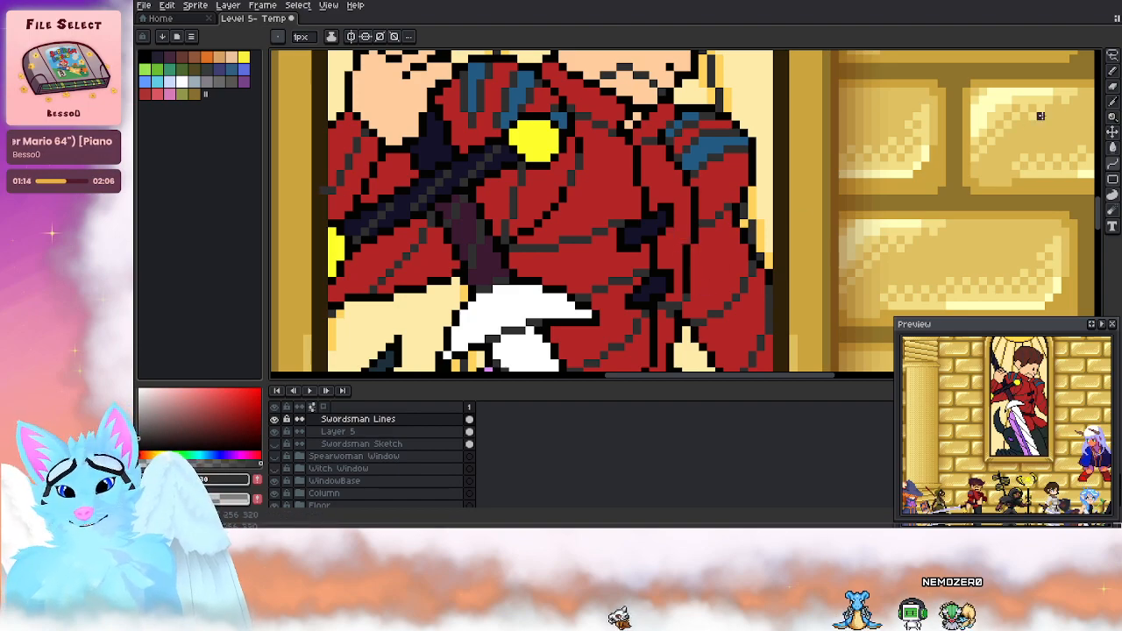
key("b")
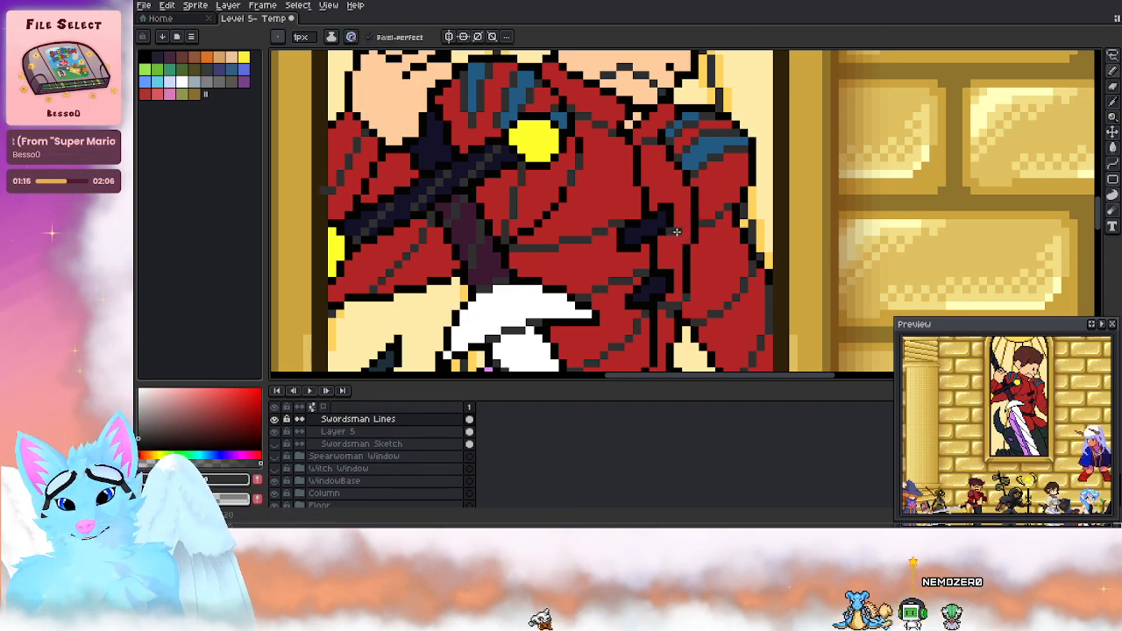
left_click(685, 297, "alt")
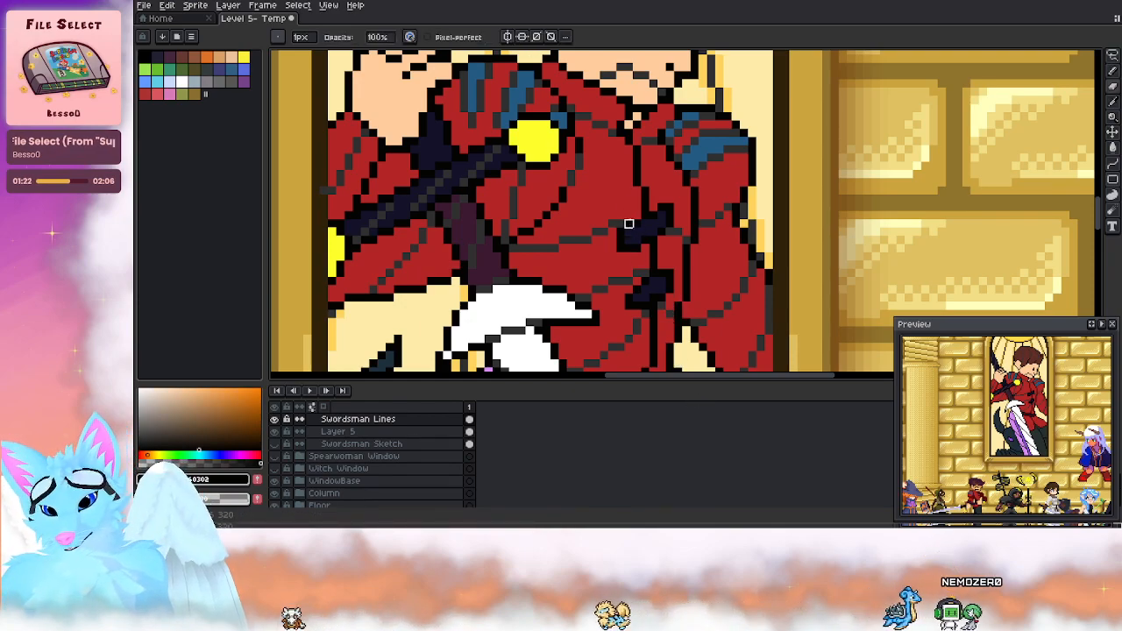
Step: Redraw the black finger lines on the swordsman's raised hand on Swordsman Lines
scroll(629, 223, "up", 3)
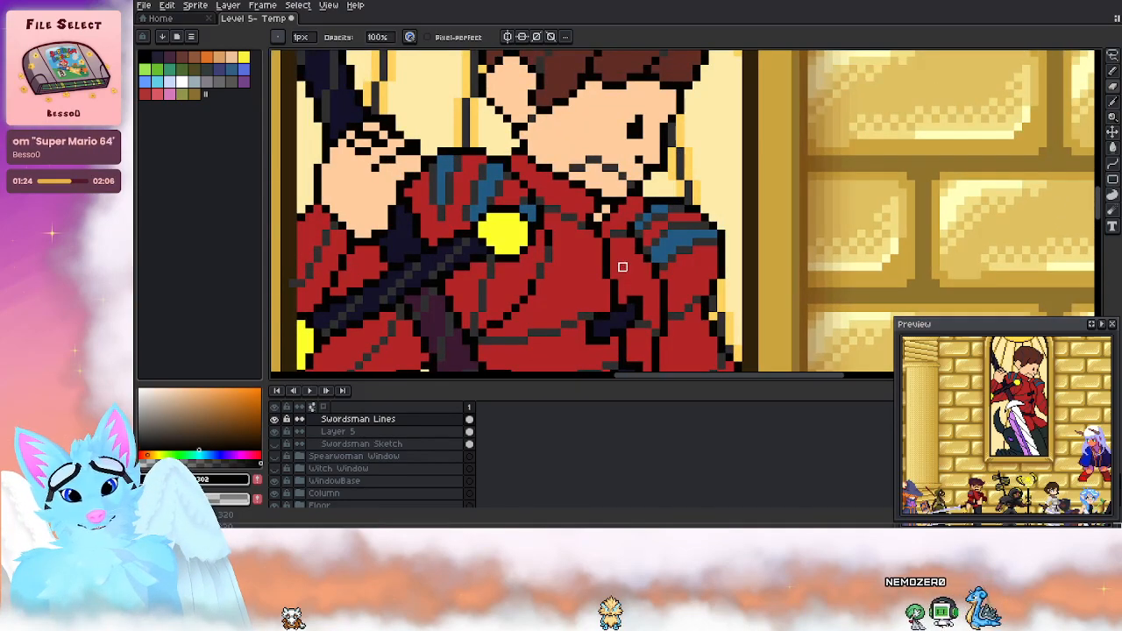
scroll(561, 258, "left", 5)
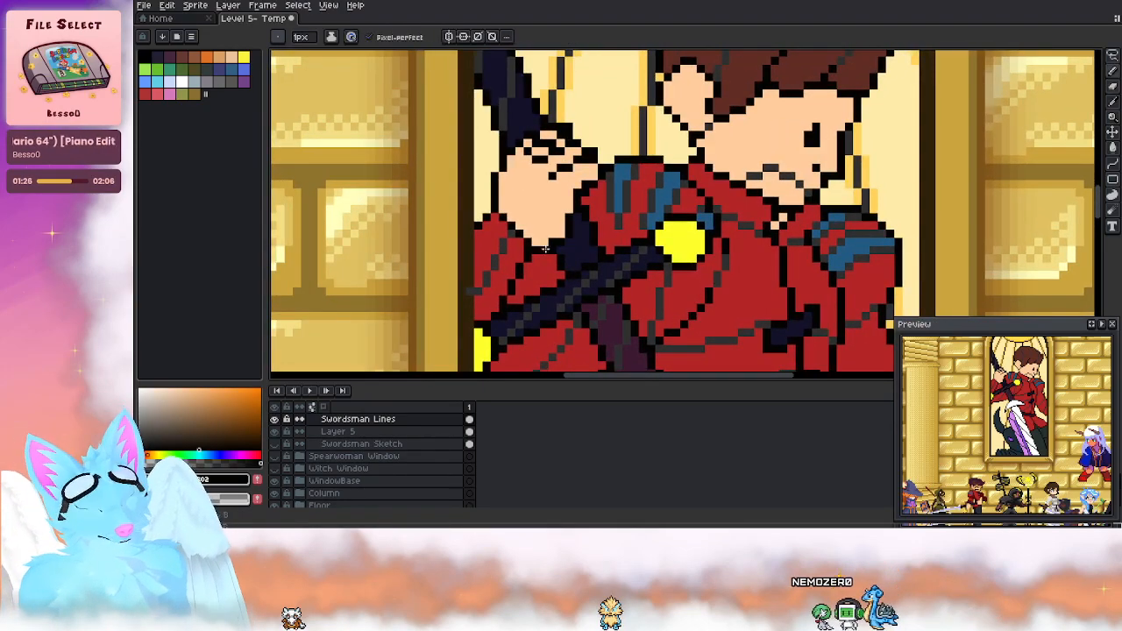
key("alt")
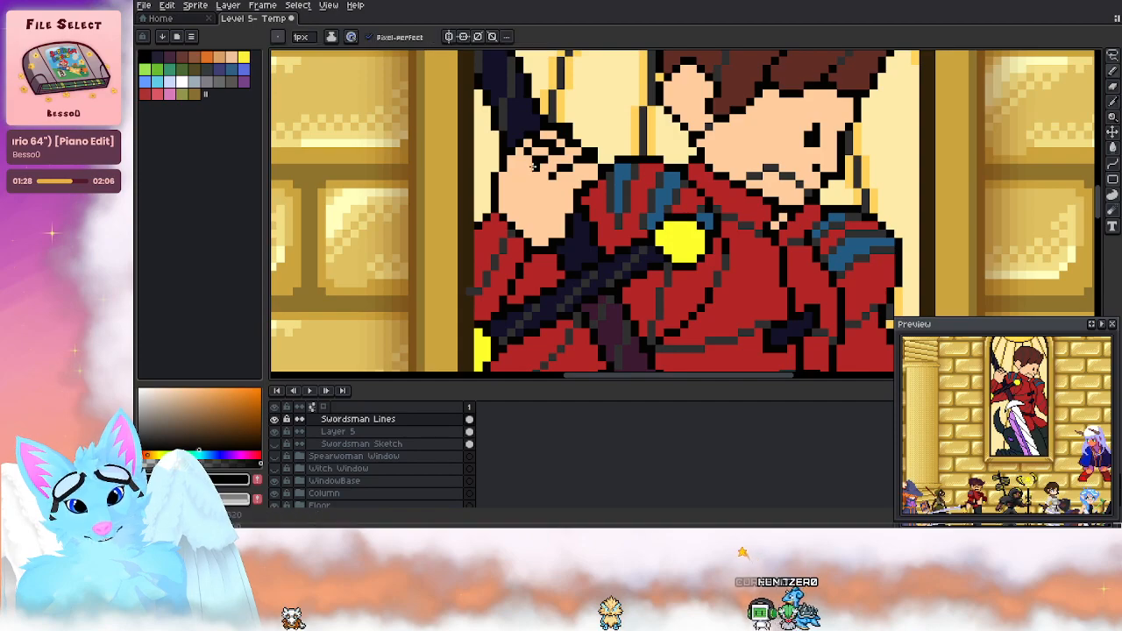
key("e")
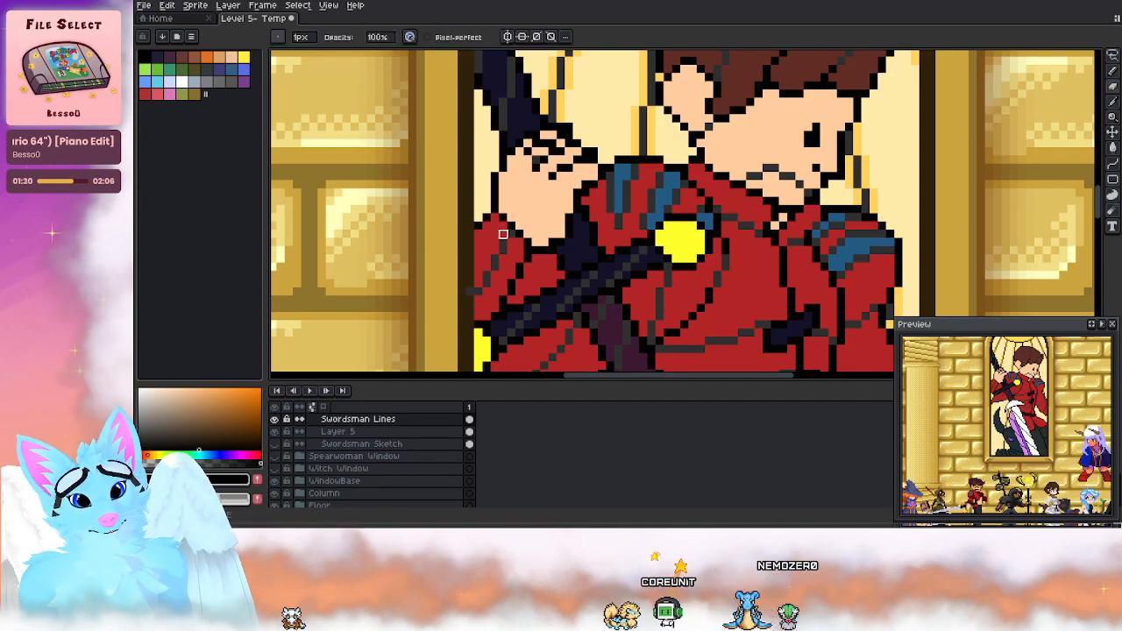
Step: Fill the gaps between the raised hand's fingers with the sampled skin tone on Layer 5
left_click(351, 432)
left_click(552, 198, "alt")
key("ctrl+z")
key("b")
left_click(553, 184, "alt")
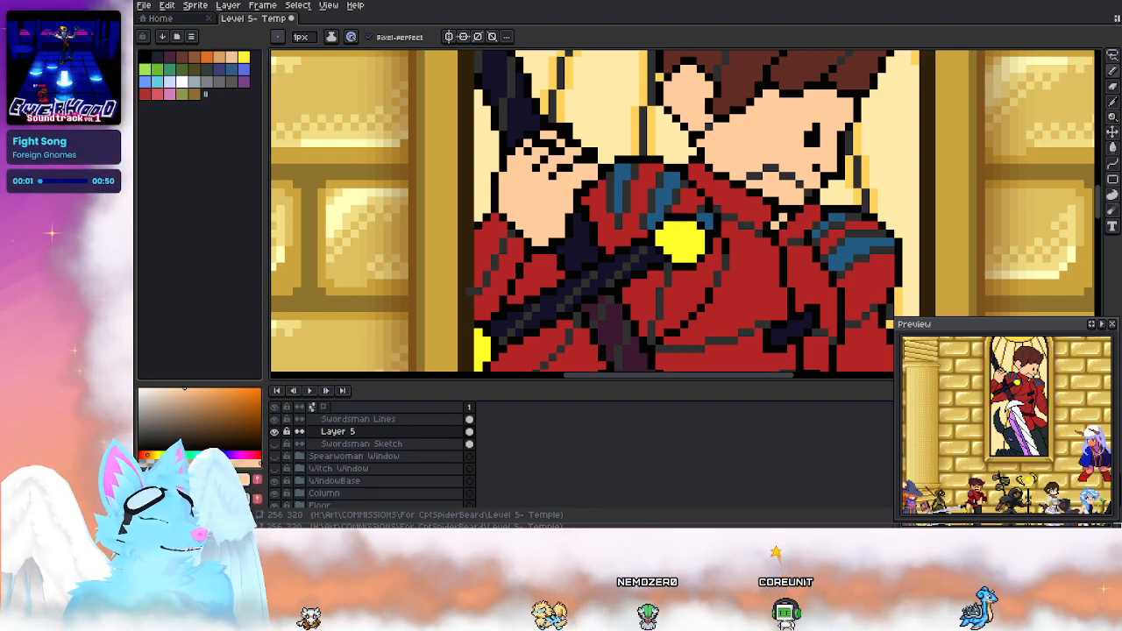
Step: Erase the stray black pixels between the raised hand's upper fingers on Swordsman Lines
left_click_drag(525, 157, 503, 197)
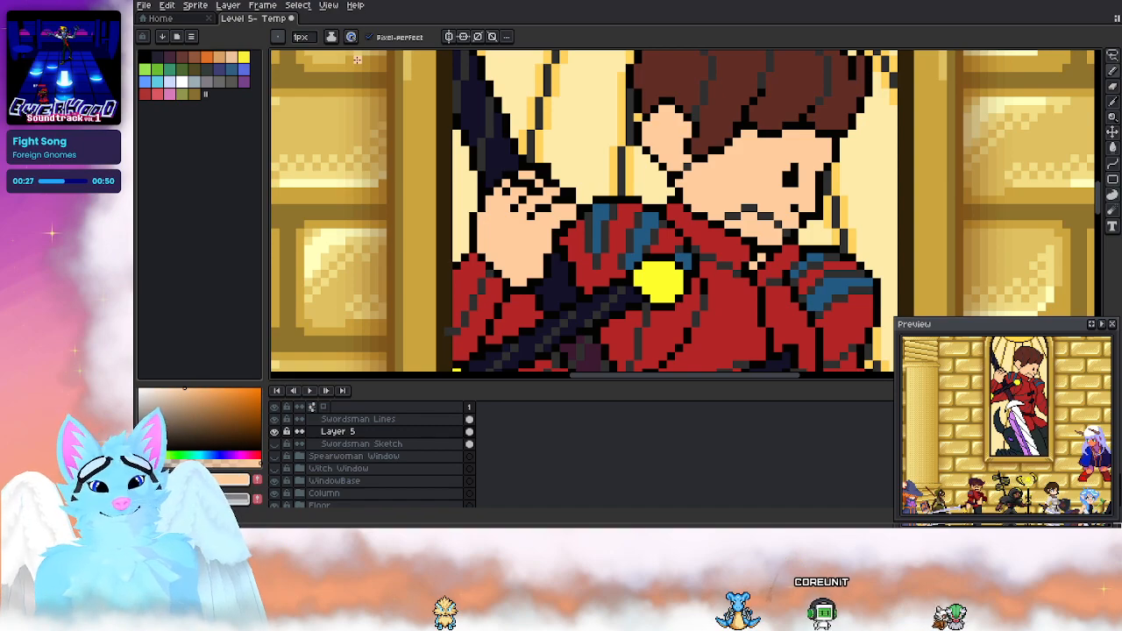
left_click(536, 216, "alt")
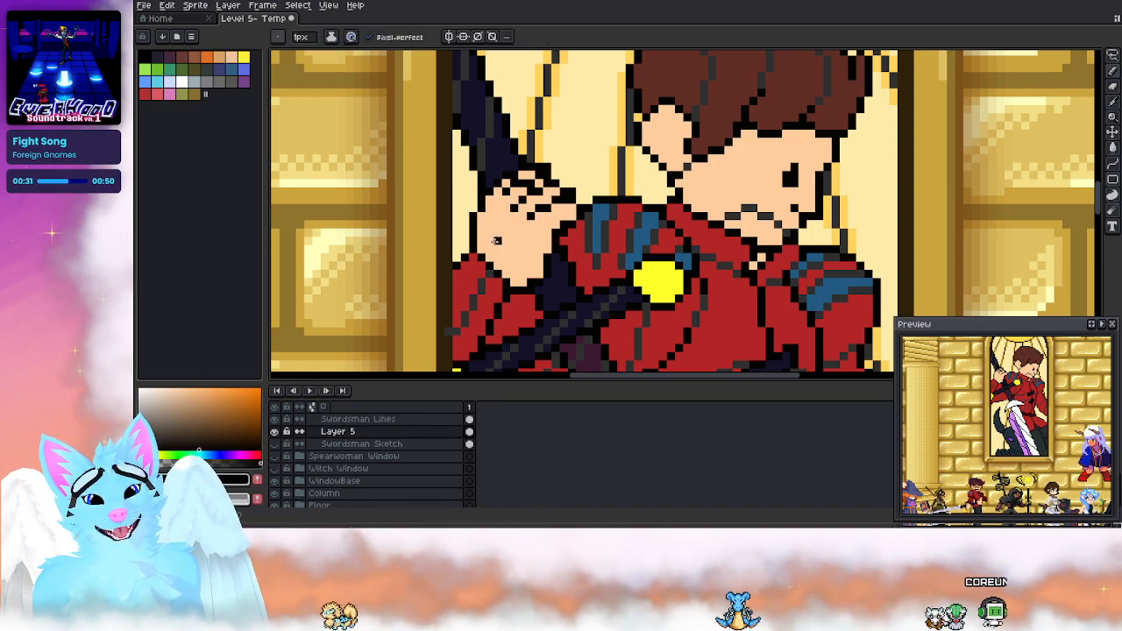
key("e")
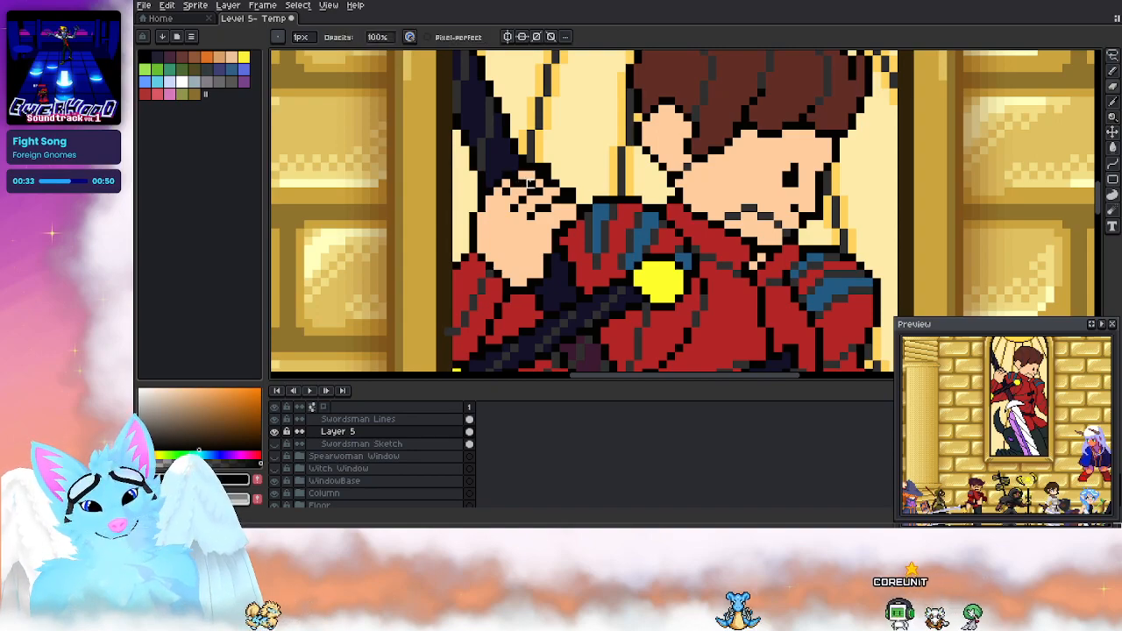
key("b")
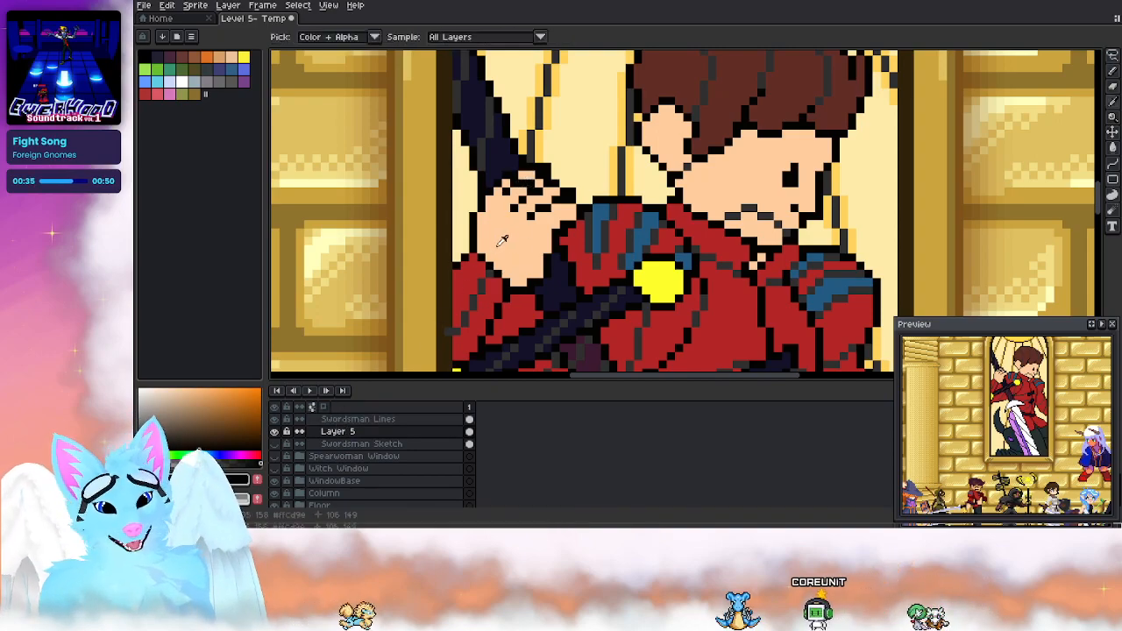
left_click(495, 243, "alt")
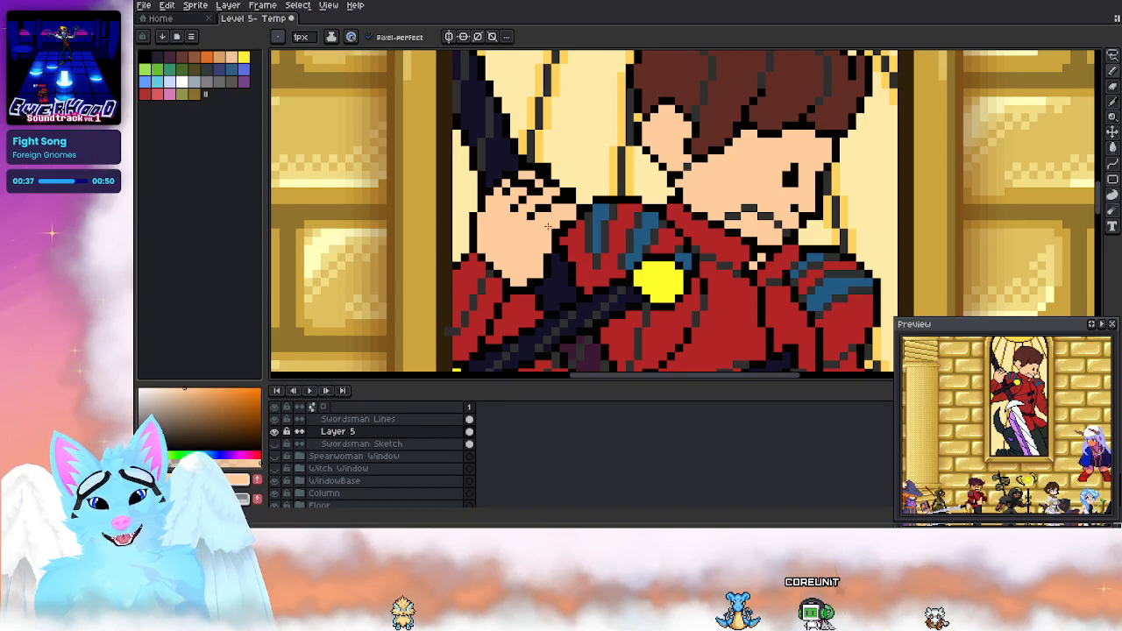
left_click(360, 419)
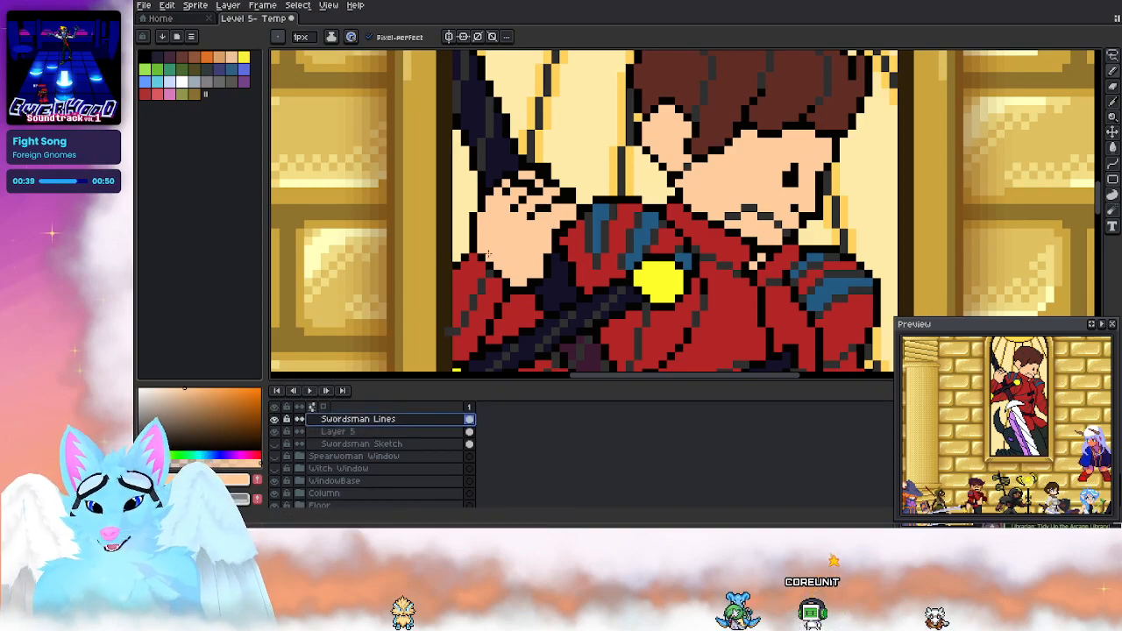
key("alt")
left_click(544, 204, "alt")
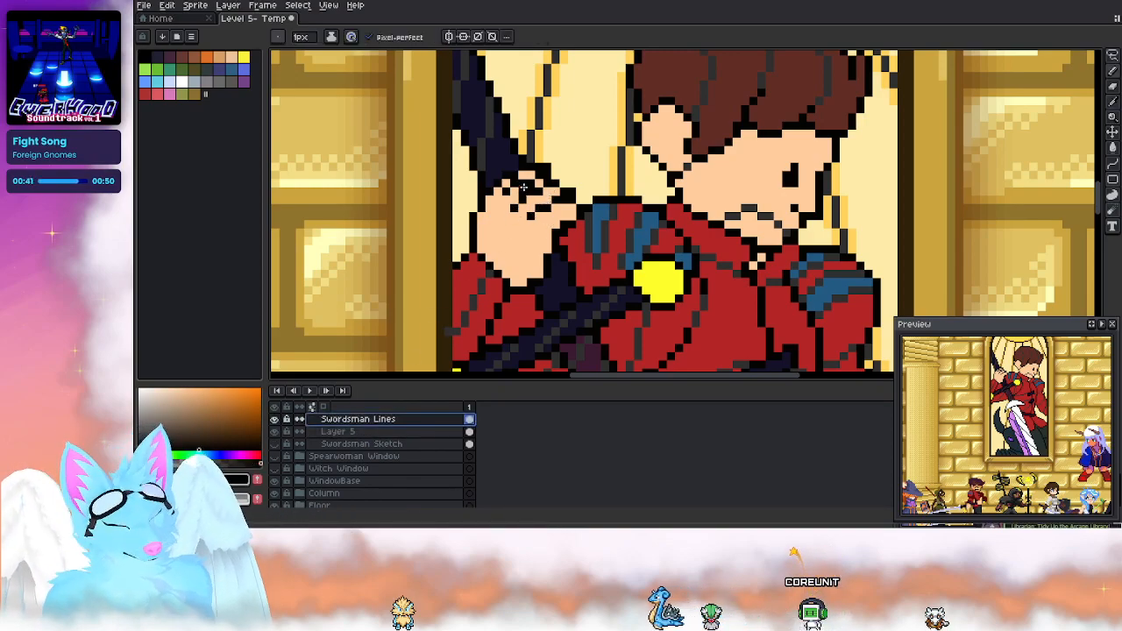
key("e")
left_click(531, 182)
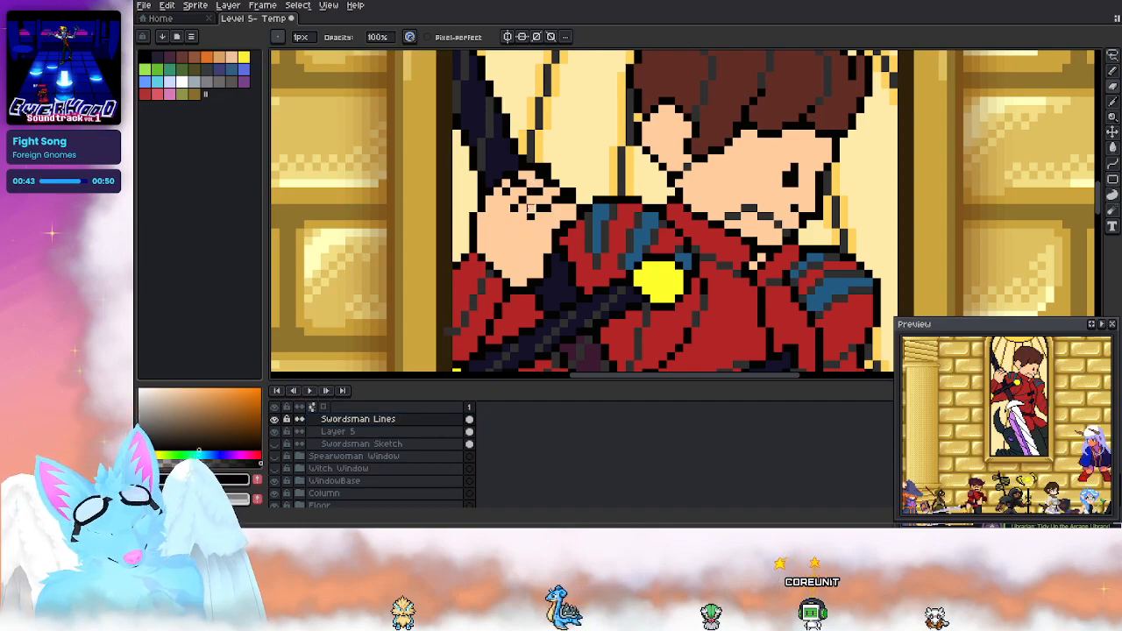
Step: Erase the raised hand's finger lines on Swordsman Lines and redraw them as short black diagonal strokes
key("b")
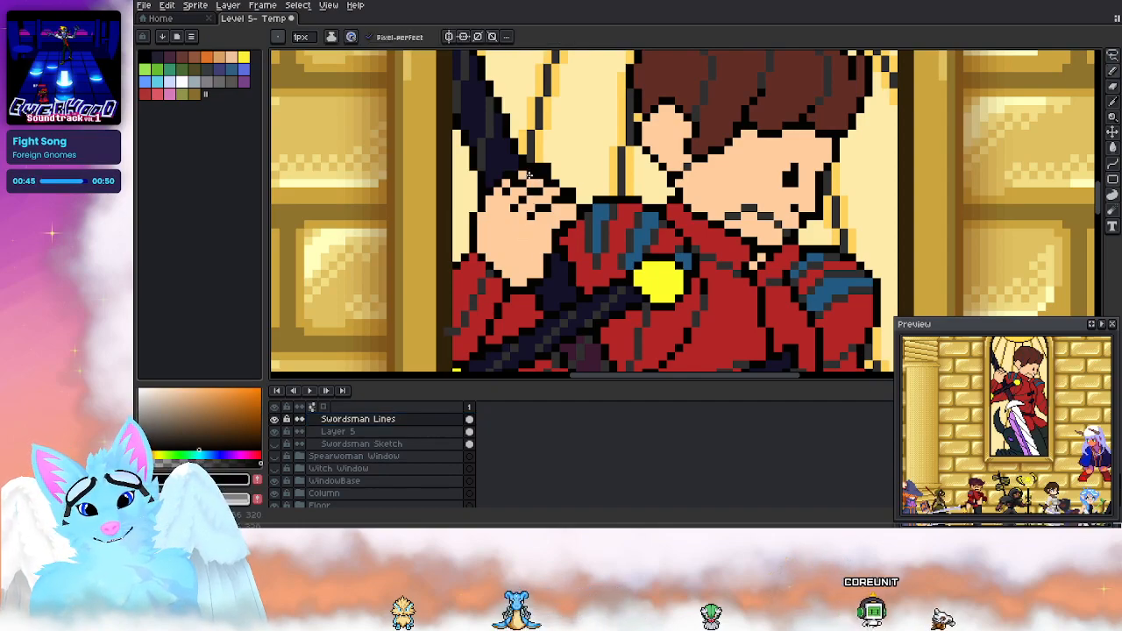
key("e")
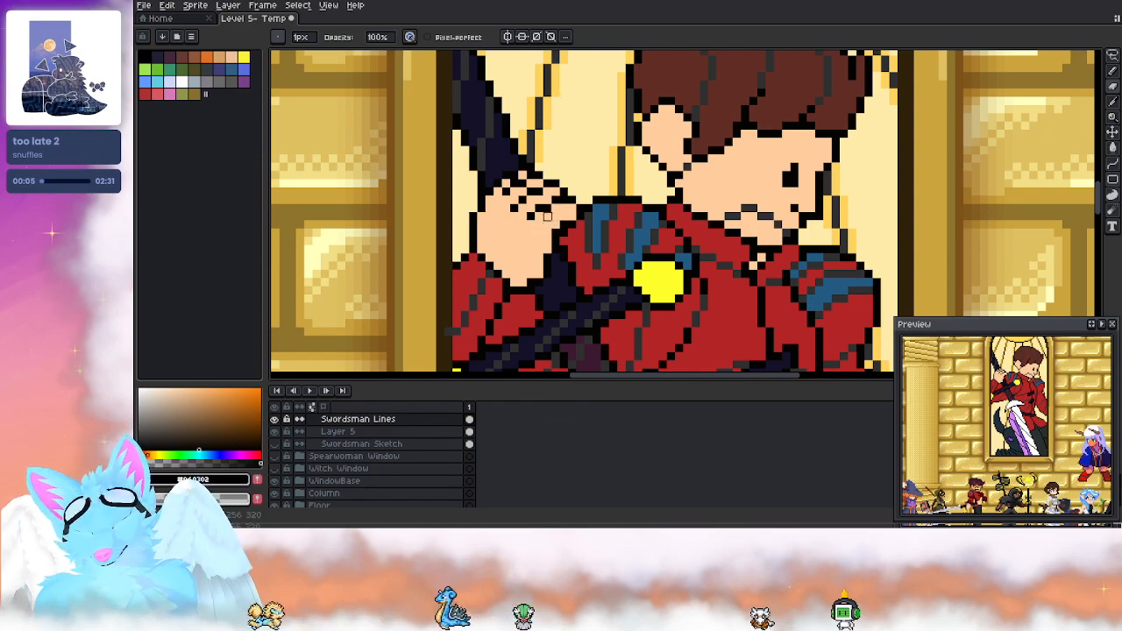
key("e")
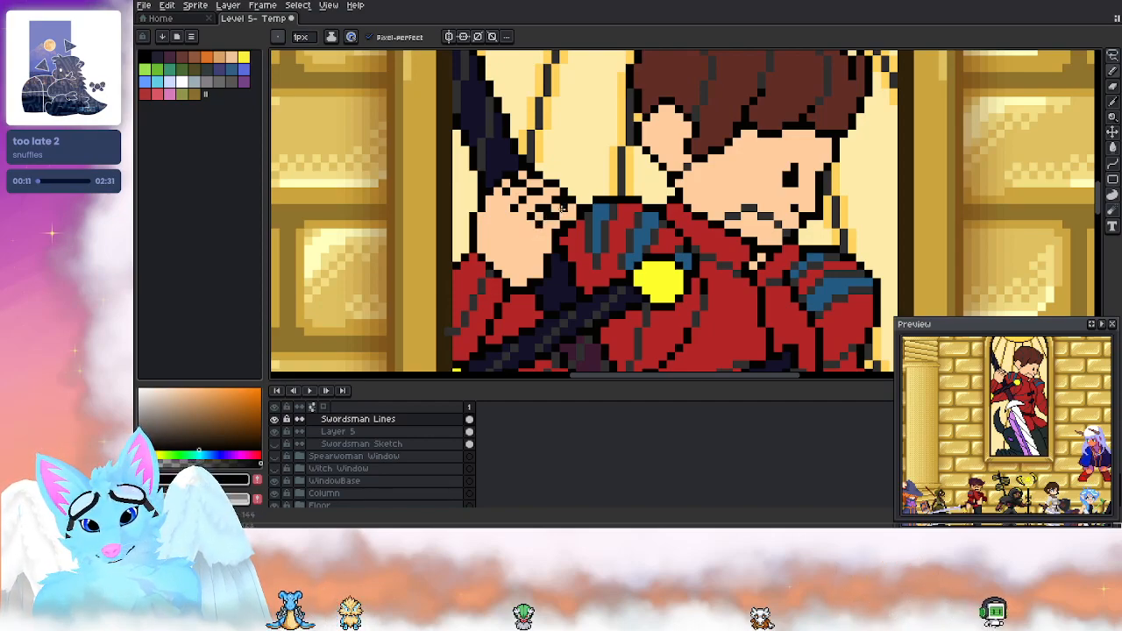
key("b")
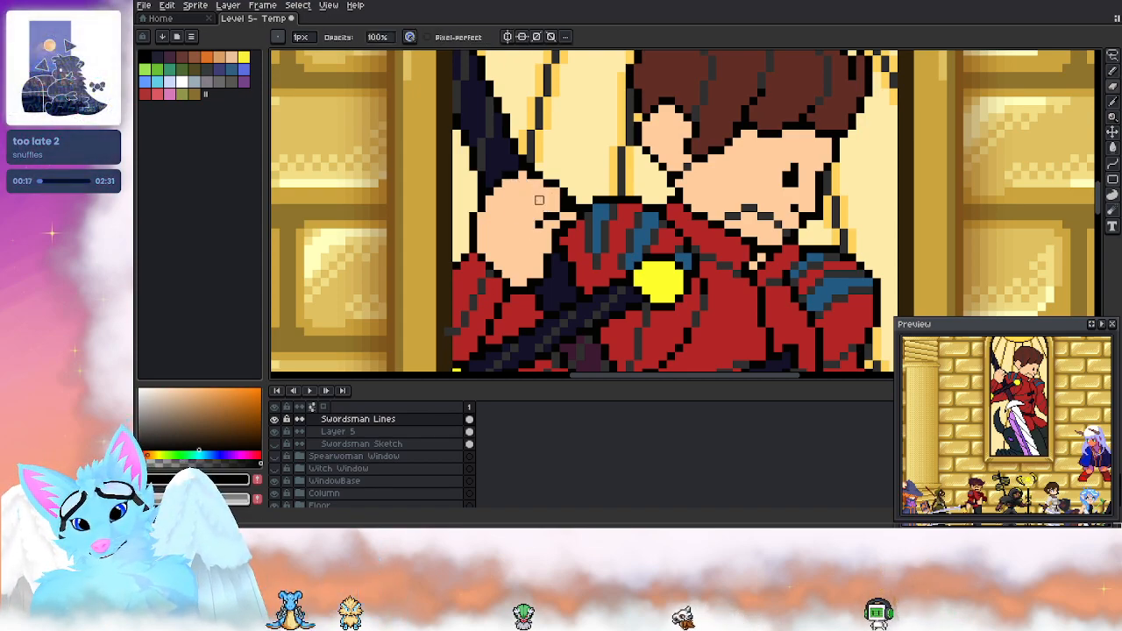
key("e")
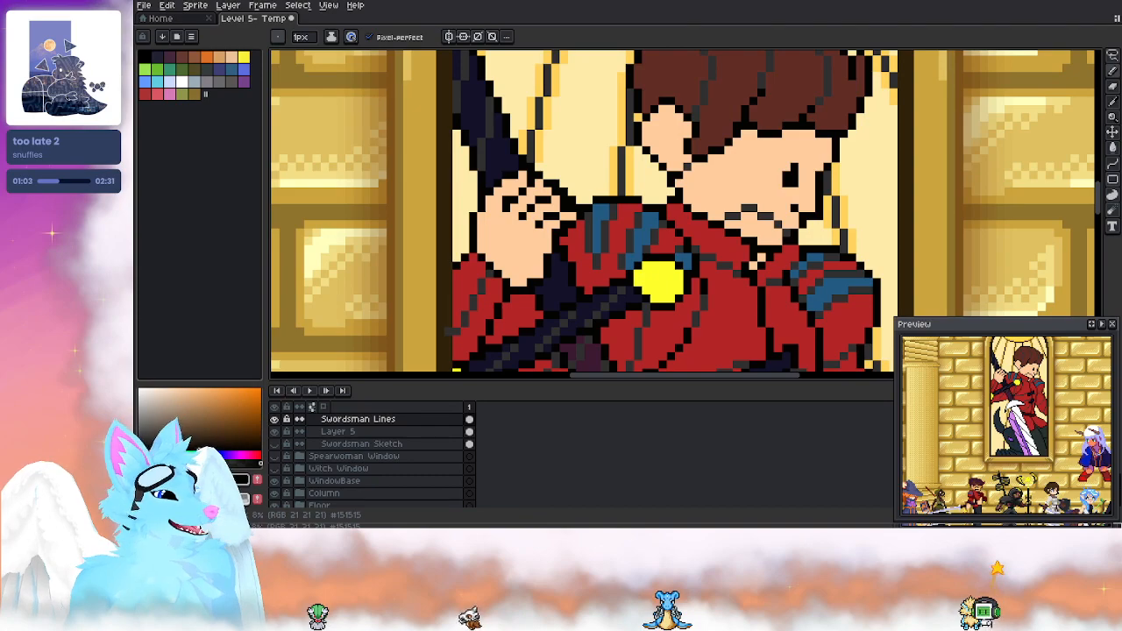
Step: Refine the raised hand's finger lines and upper knuckle outline in black on Swordsman Lines
left_click_drag(573, 247, 543, 256)
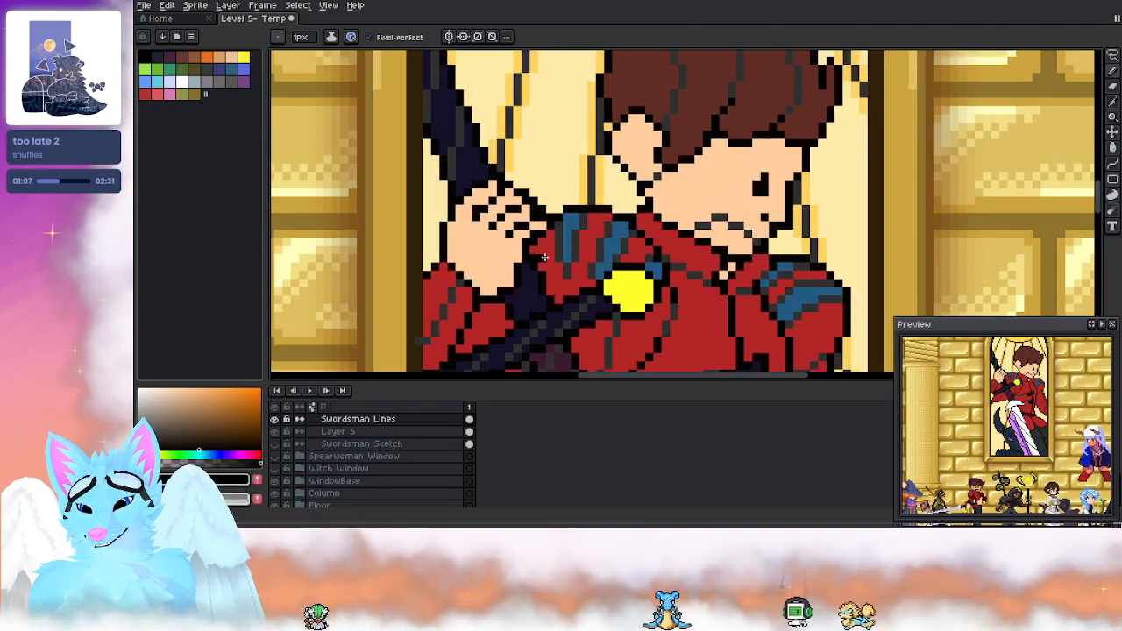
scroll(597, 213, "down", 2)
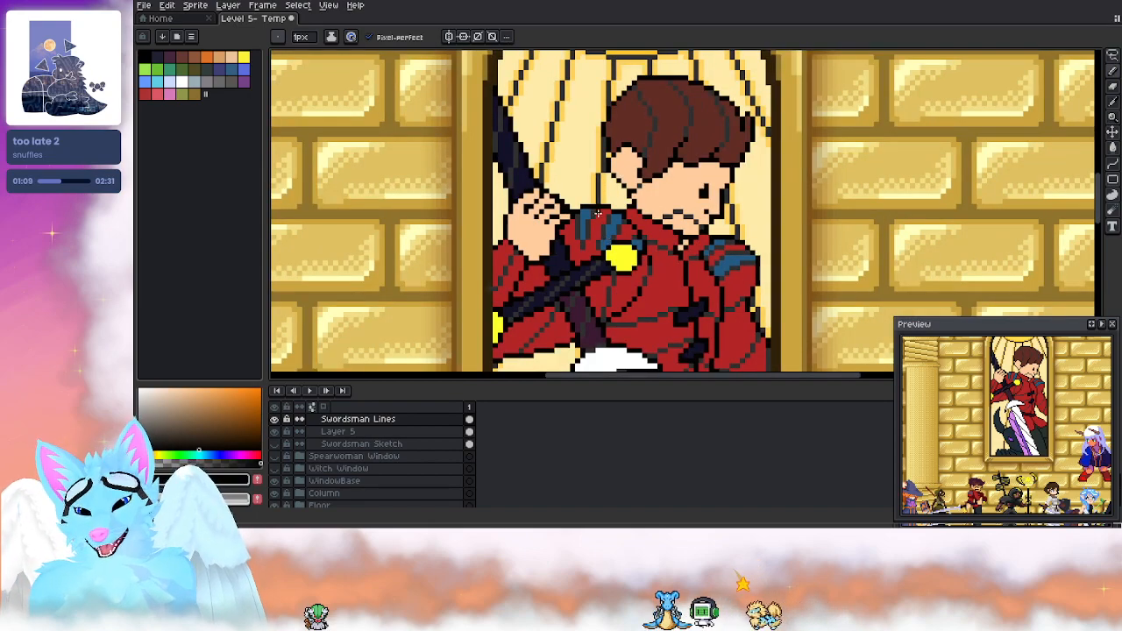
scroll(597, 213, "down", 1)
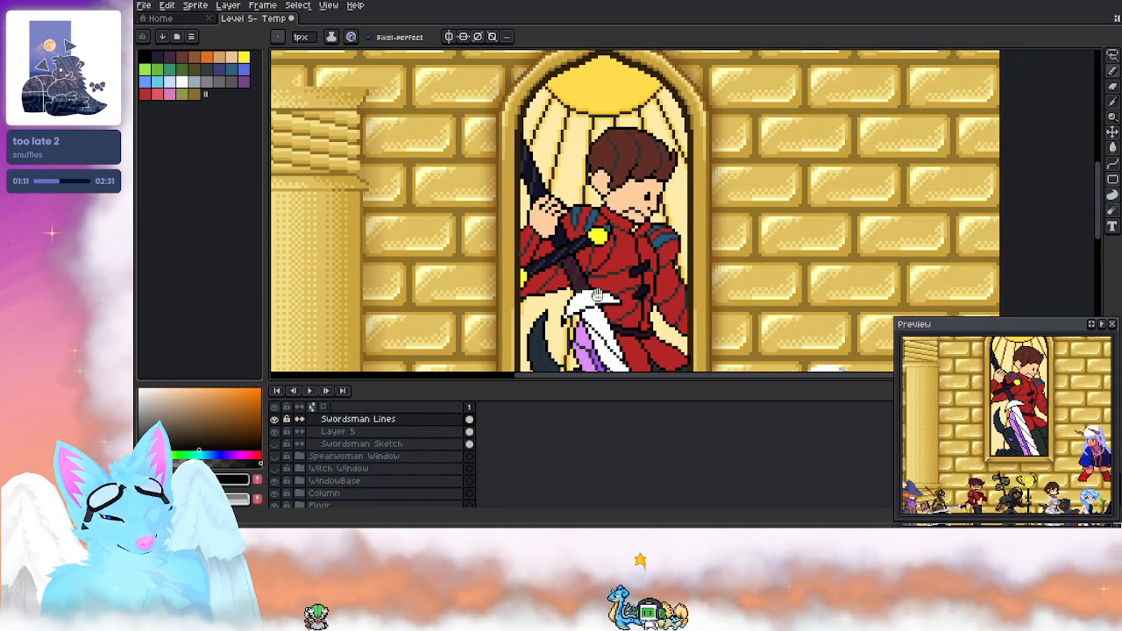
left_click_drag(599, 295, 600, 286)
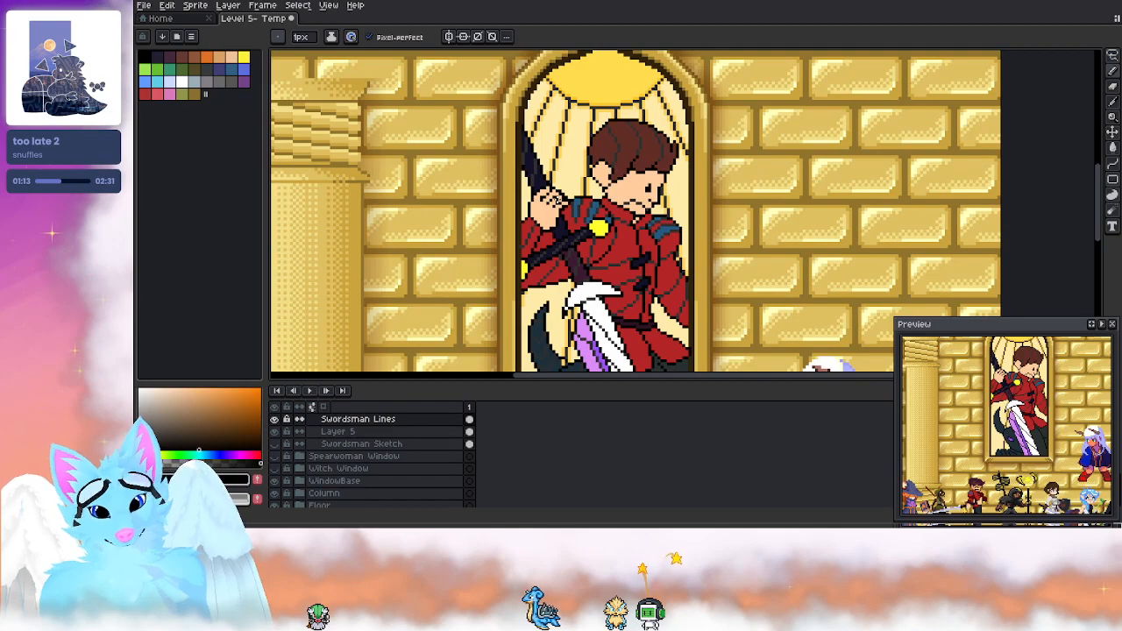
scroll(541, 202, "up", 3)
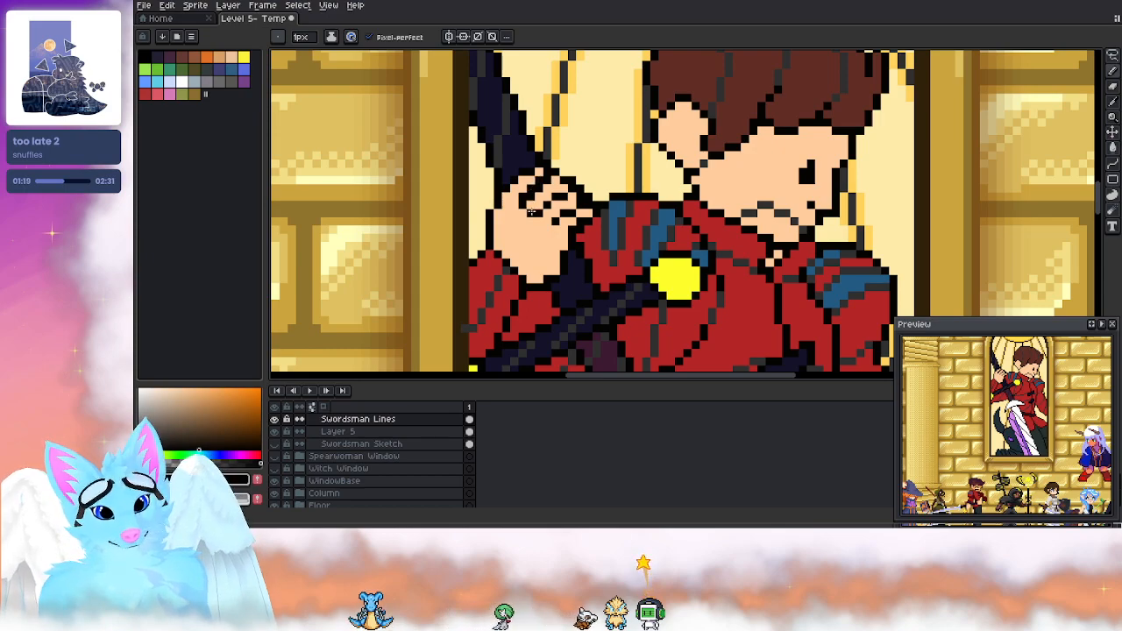
key("e")
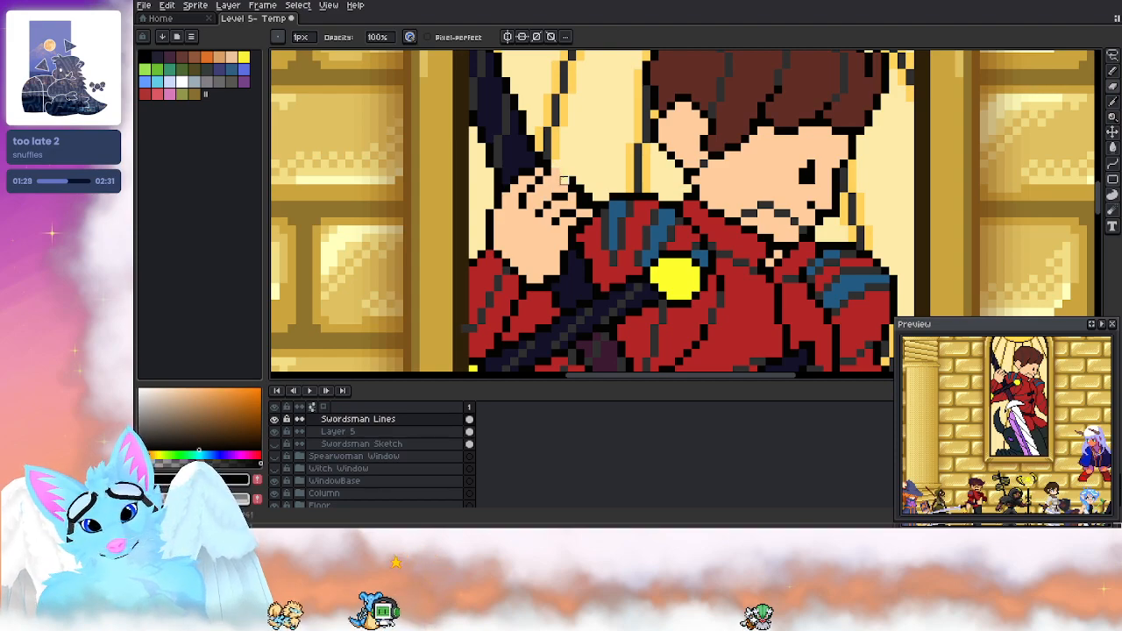
key("e")
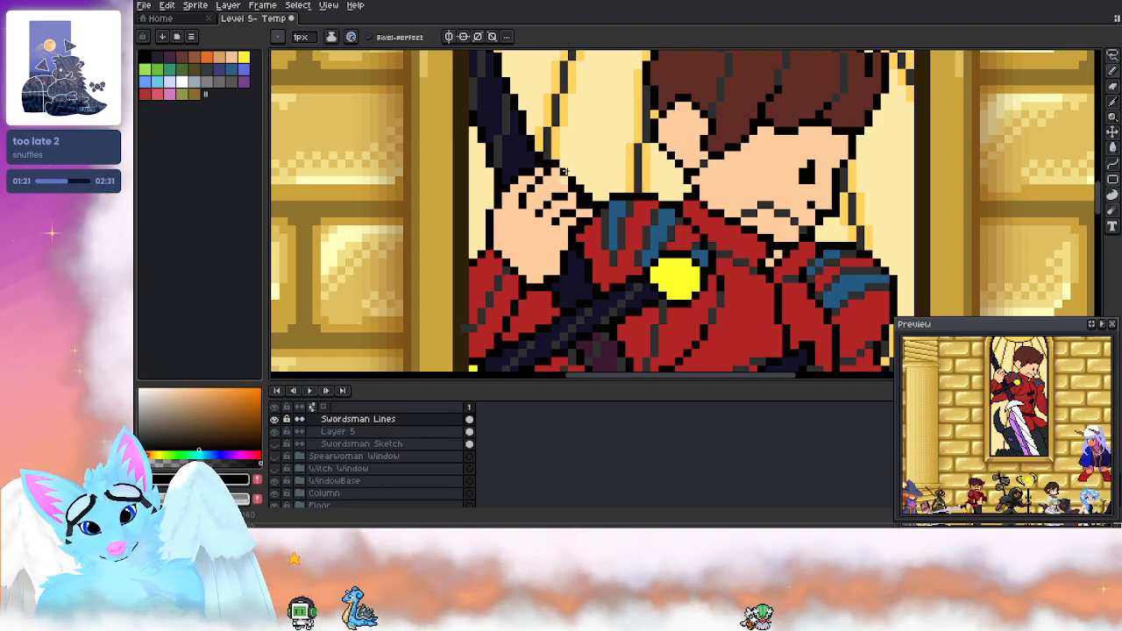
key("b")
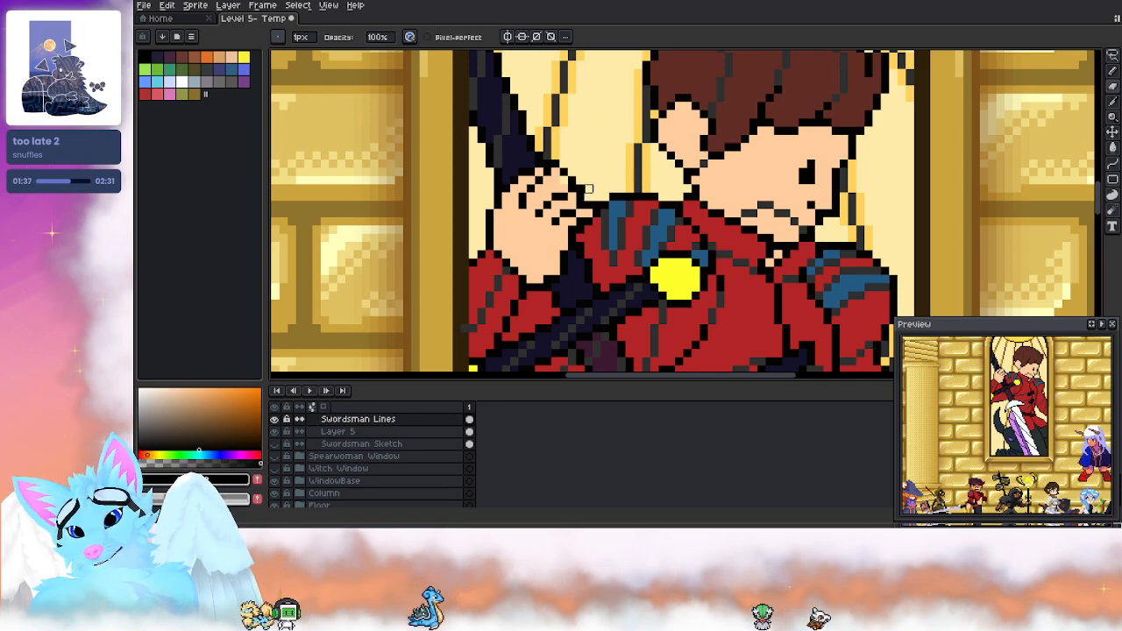
key("e")
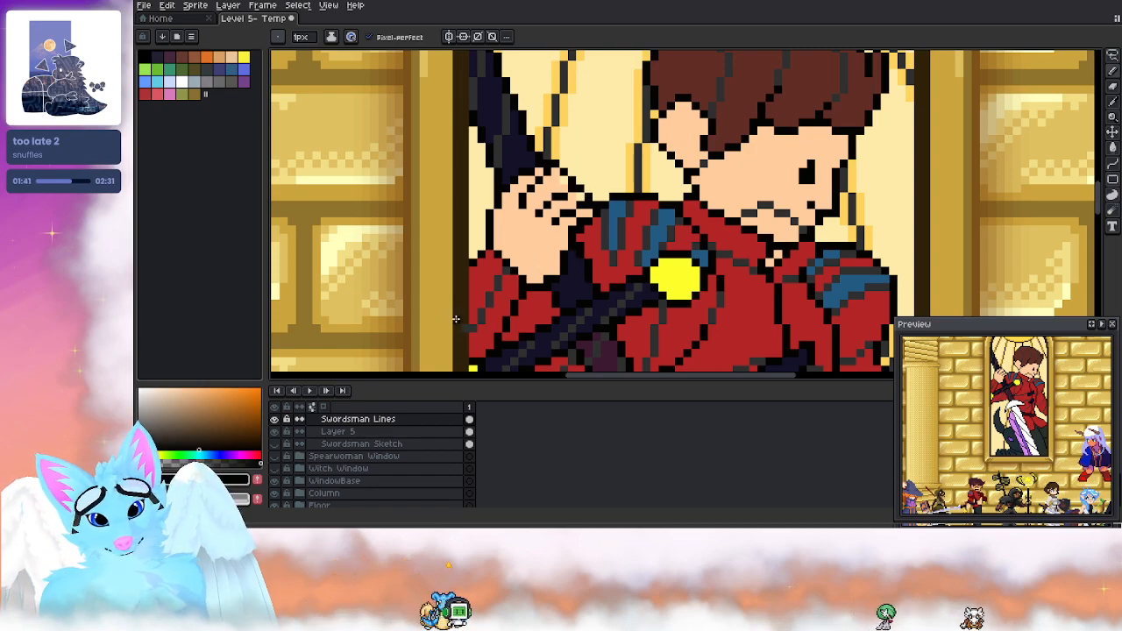
Step: Fill the fingertip gap with the sampled skin tone on Layer 5 and reshape the top finger's line on Swordsman Lines
left_click(386, 432)
left_click(527, 255, "alt")
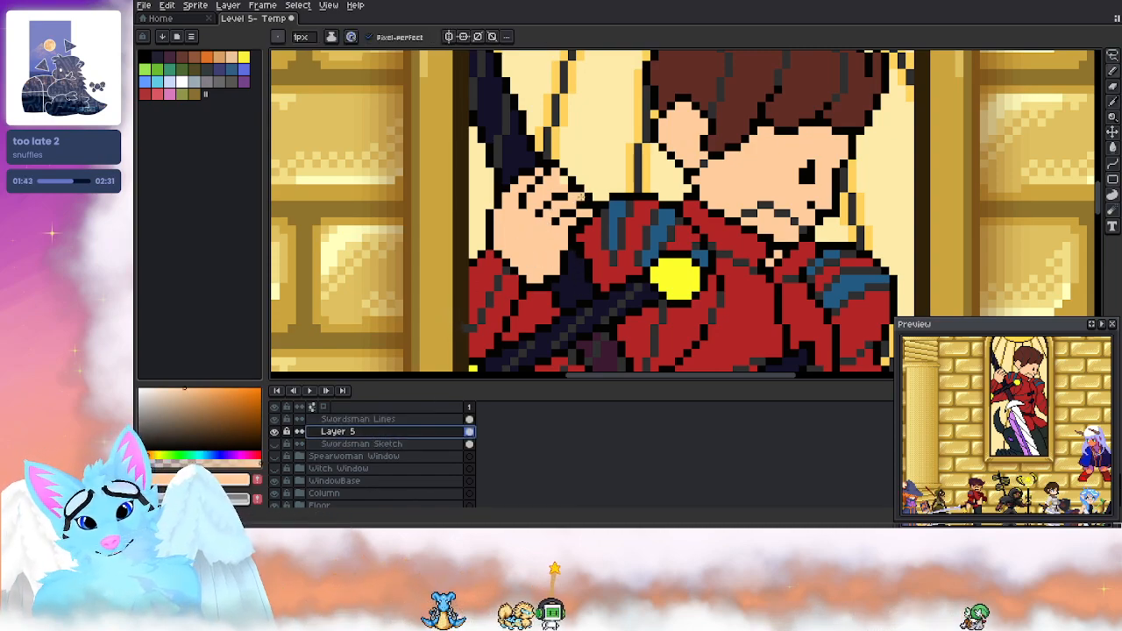
left_click(368, 419)
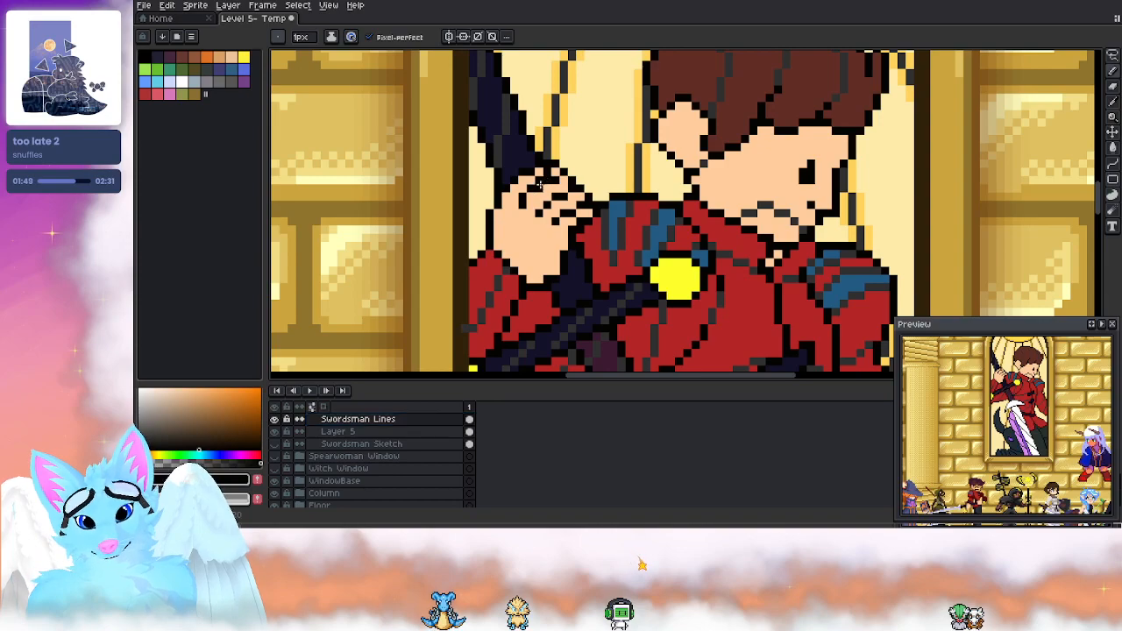
key("e")
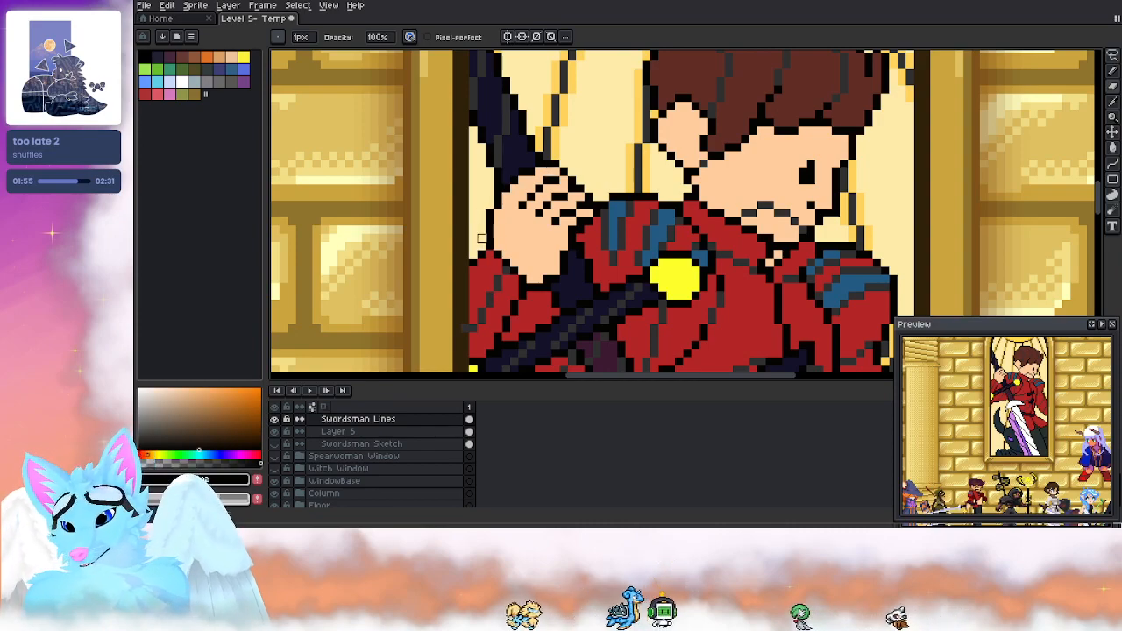
key("b")
key("e")
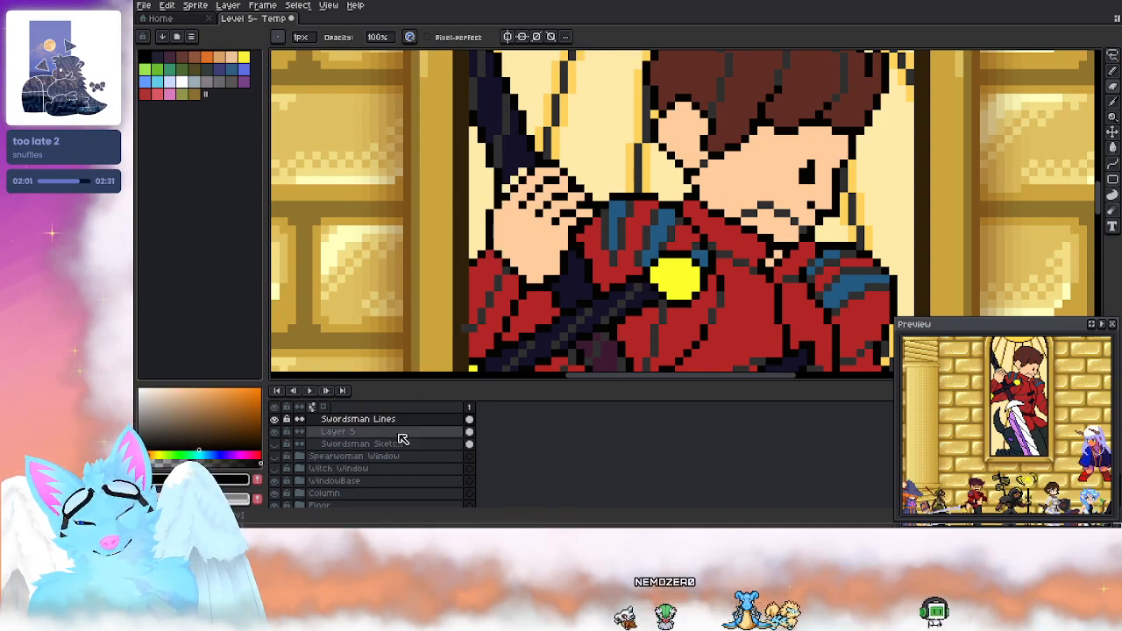
Step: Extend the weapon handle's dark navy fill down to the raised hand's top finger on Layer 5
left_click(371, 432)
key("b")
left_click(520, 174, "alt")
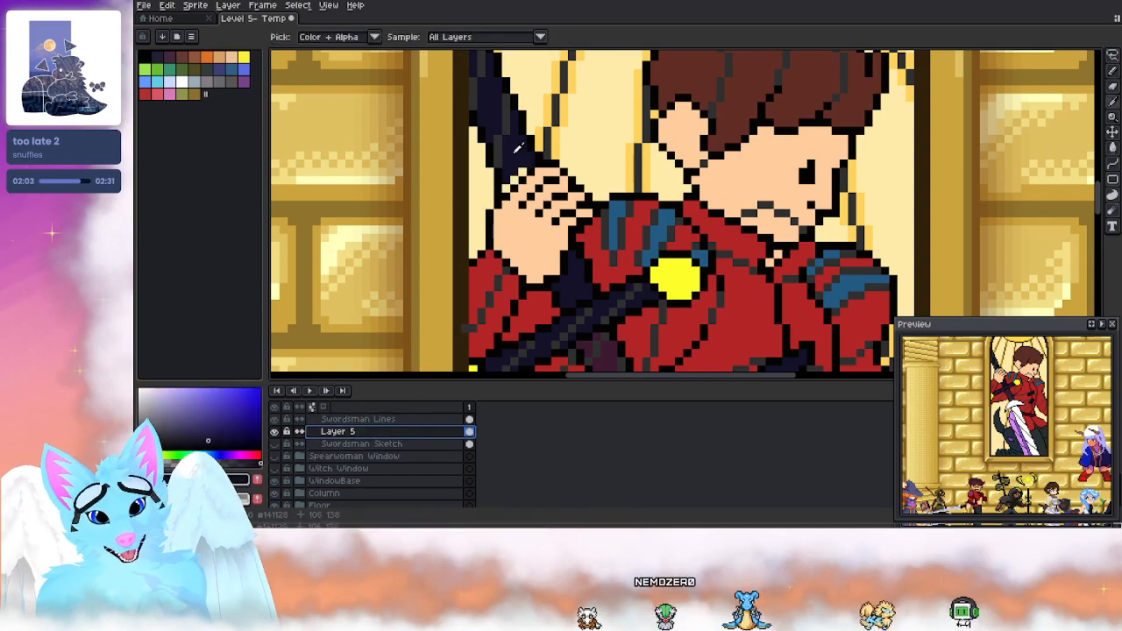
left_click(519, 178)
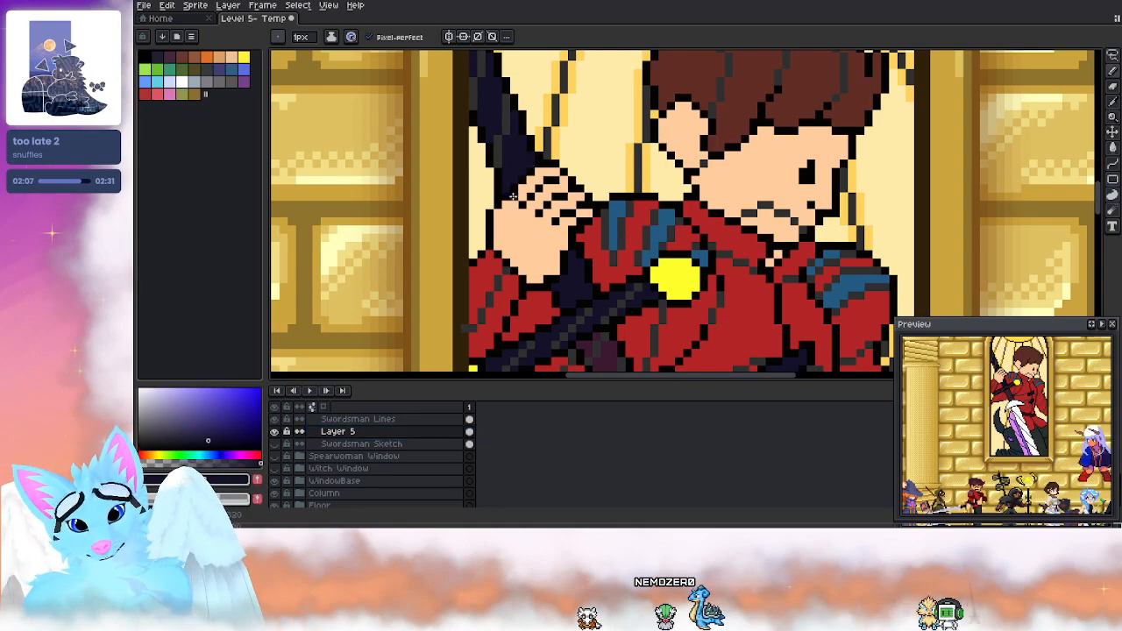
Step: Redraw the black outline where the raised hand meets the weapon handle on Swordsman Lines, erasing excess pixels
left_click(377, 420)
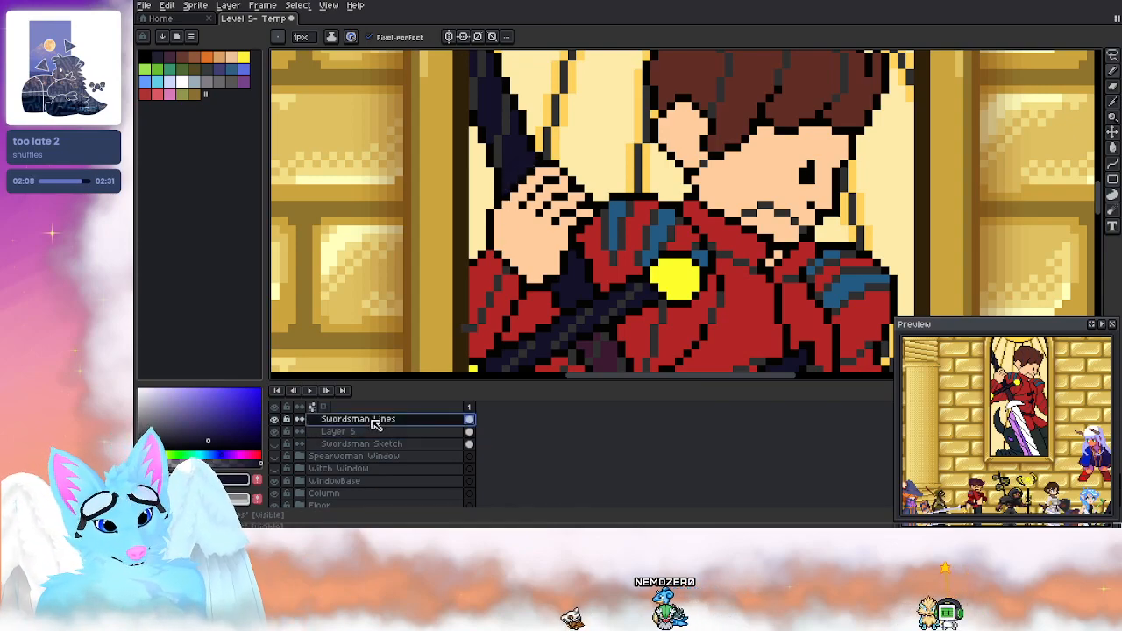
left_click(530, 182, "alt")
left_click(521, 181)
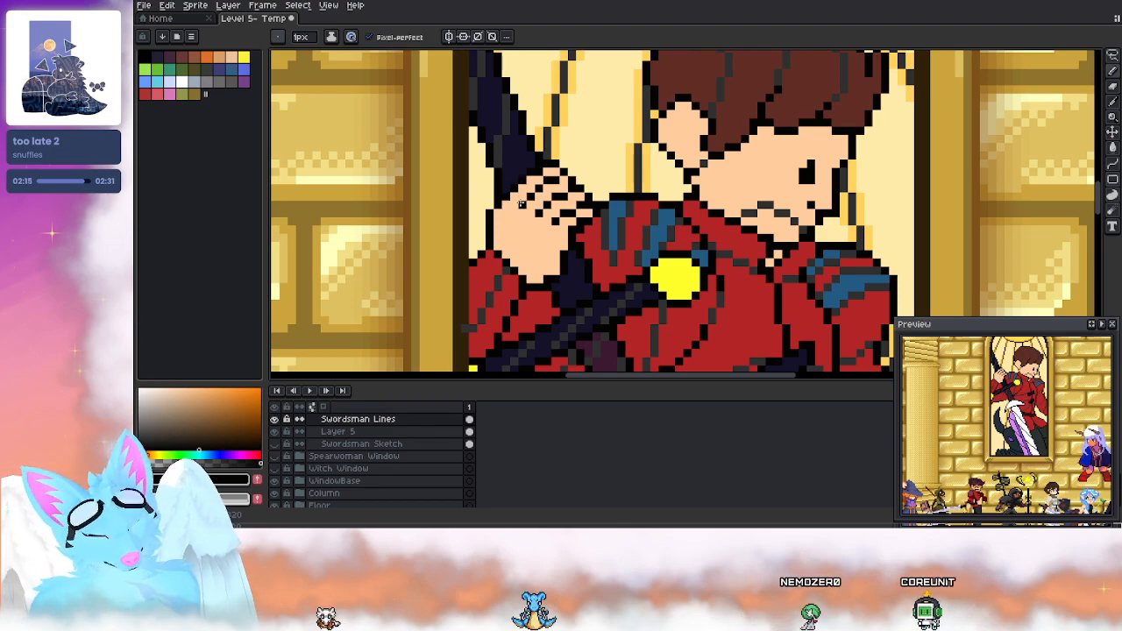
key("e")
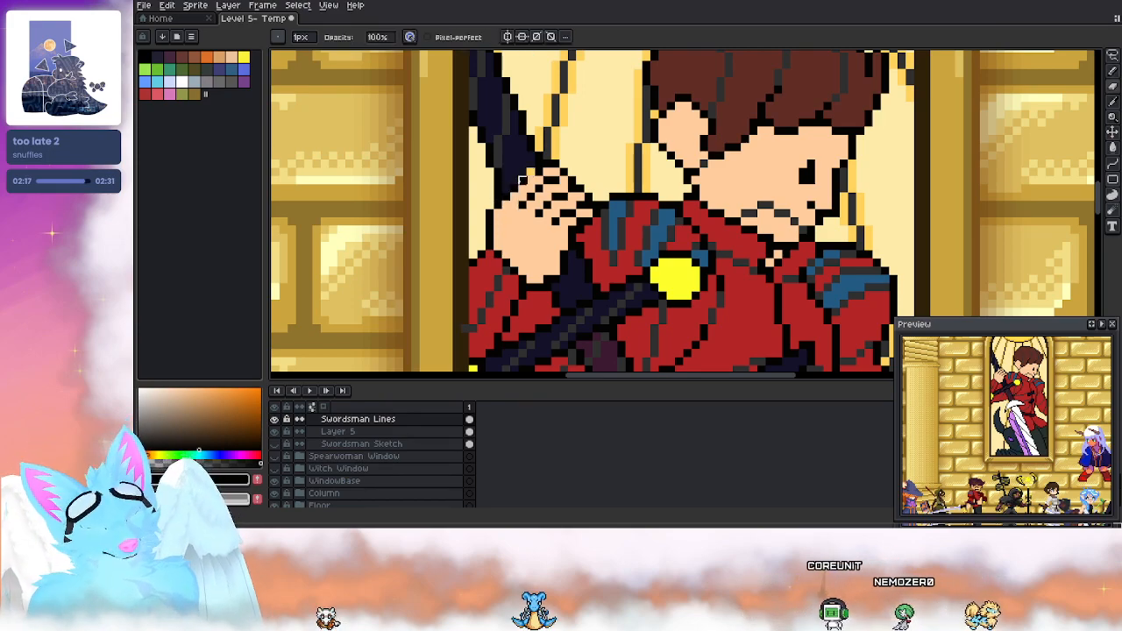
key("b")
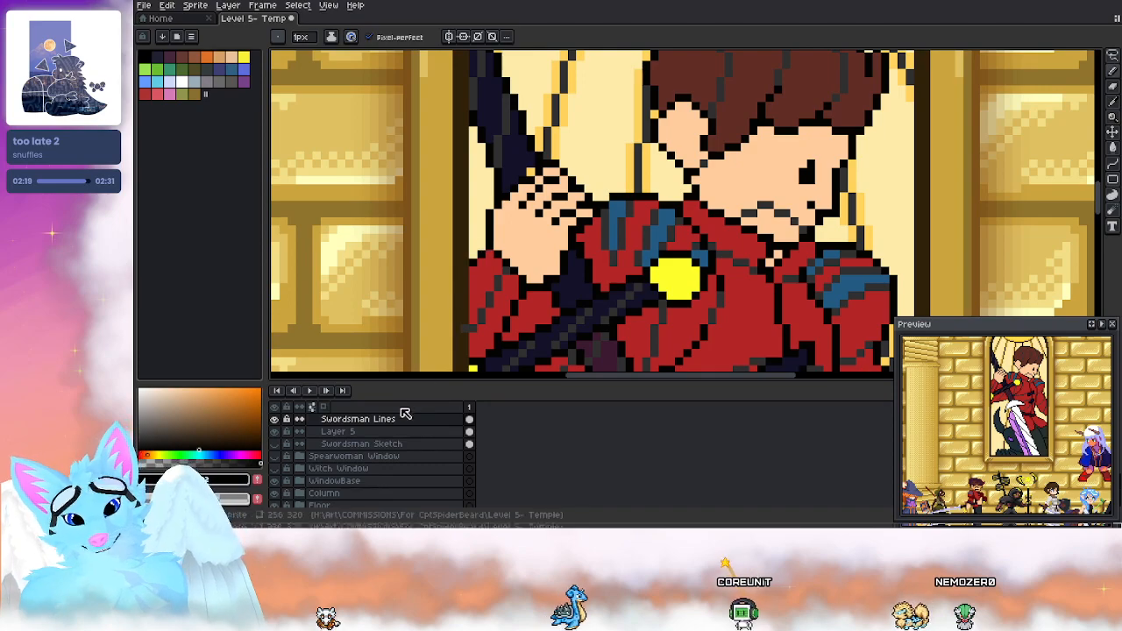
Step: Retouch the navy handle edge beside the raised hand on Layer 5 and clean up the black knuckle outline on Swordsman Lines
left_click(389, 432)
key("alt")
left_click(512, 198, "alt")
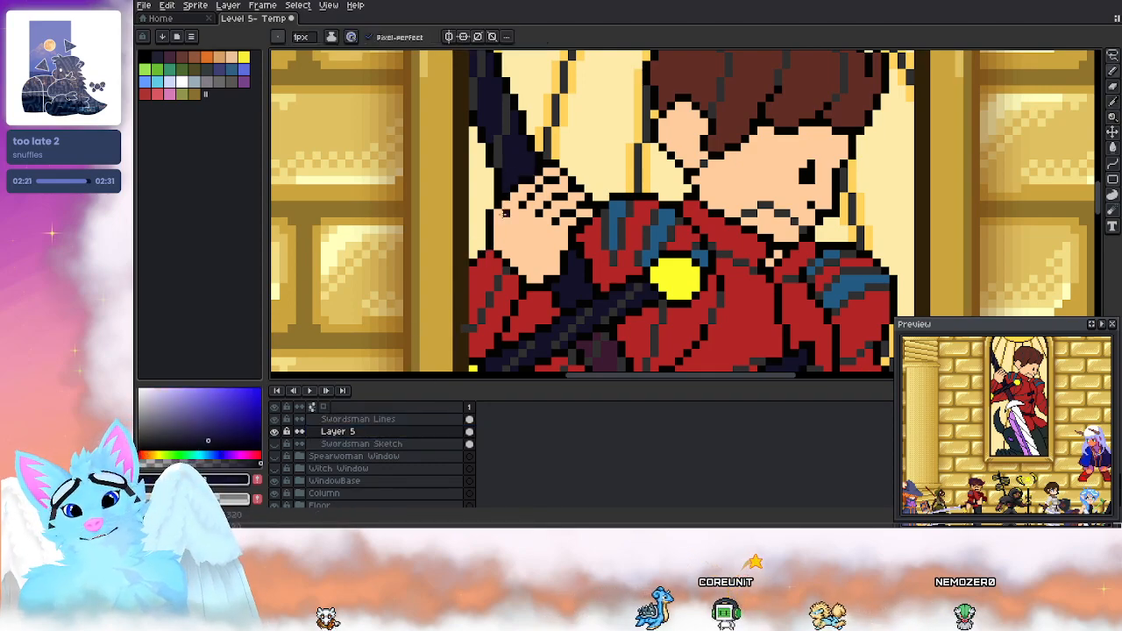
key("ctrl+z")
left_click(520, 212, "ctrl")
left_click(526, 182, "alt")
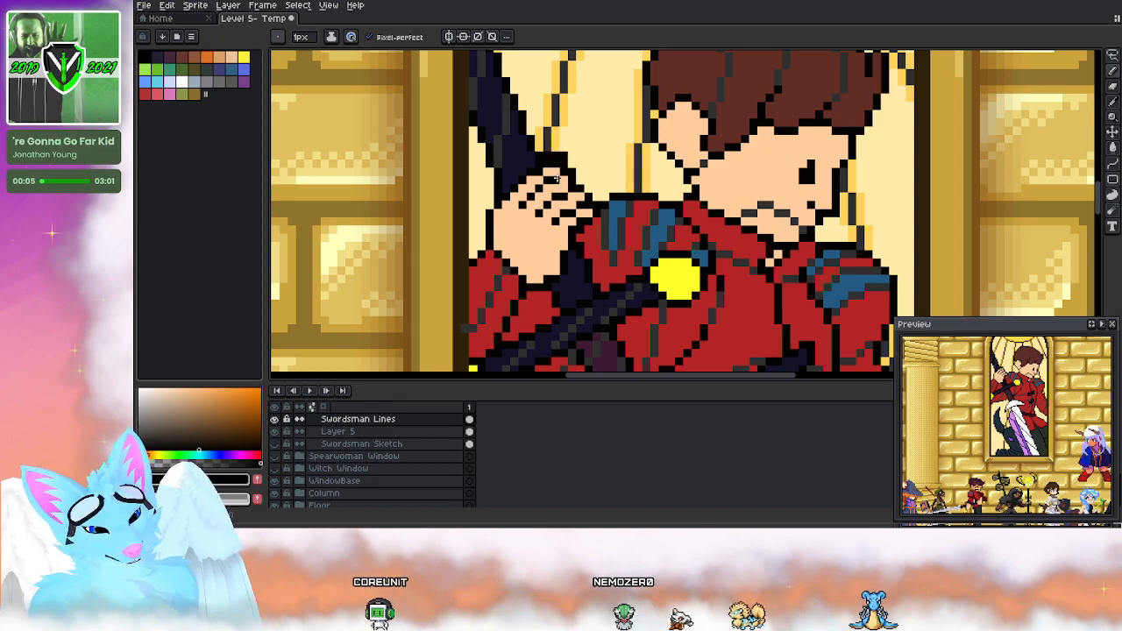
key("b")
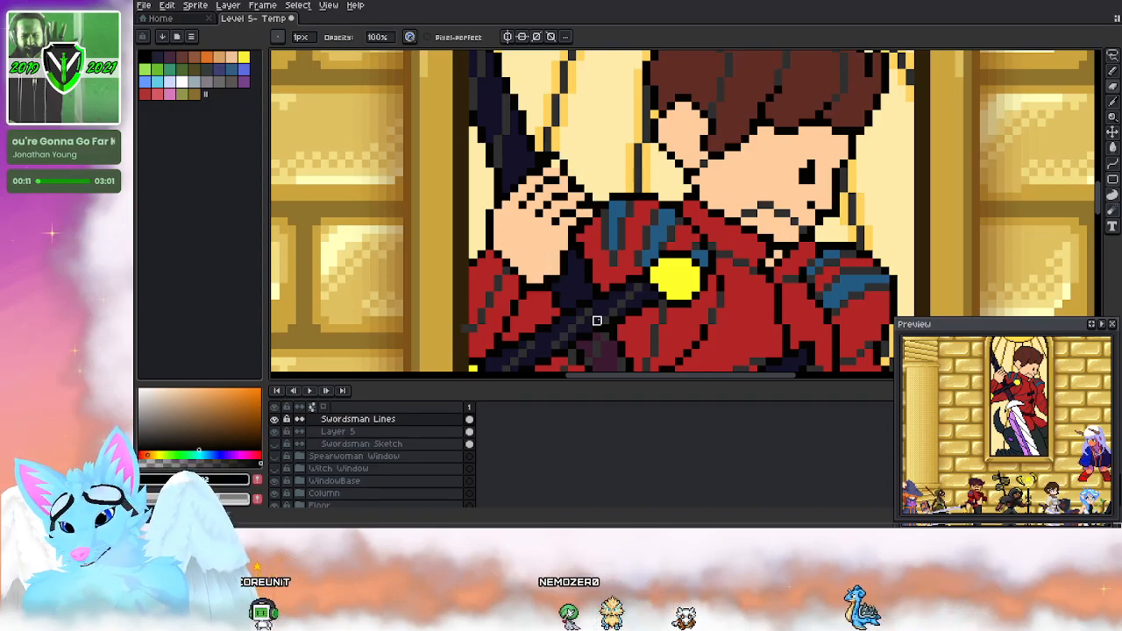
Step: Touch up the raised hand's fill on Layer 5 with the skin tone sampled from the hand
key("i")
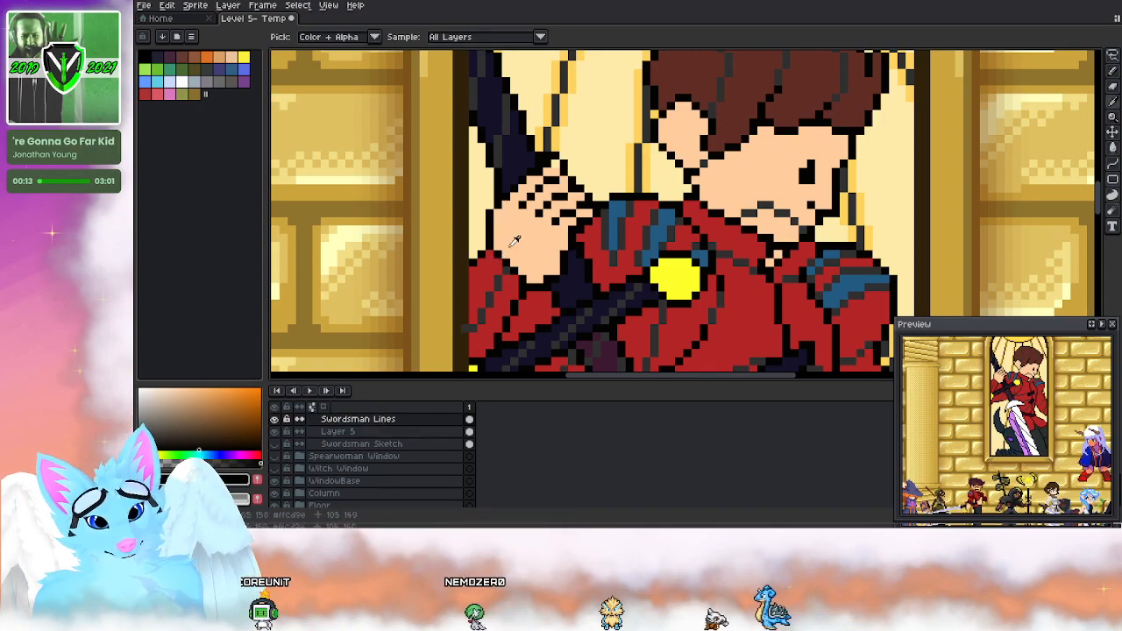
key("b")
left_click(353, 432)
left_click(545, 235, "alt")
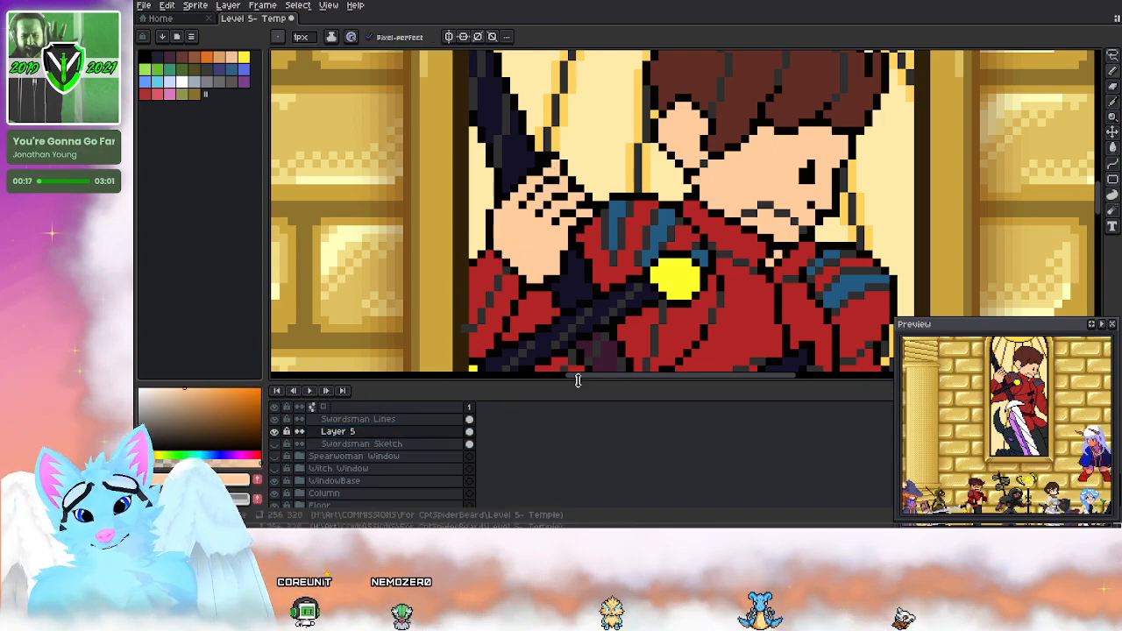
Step: Reshape the black outline of the raised hand's top finger beside the weapon handle on Swordsman Lines, erasing stray pixels
left_click(359, 419)
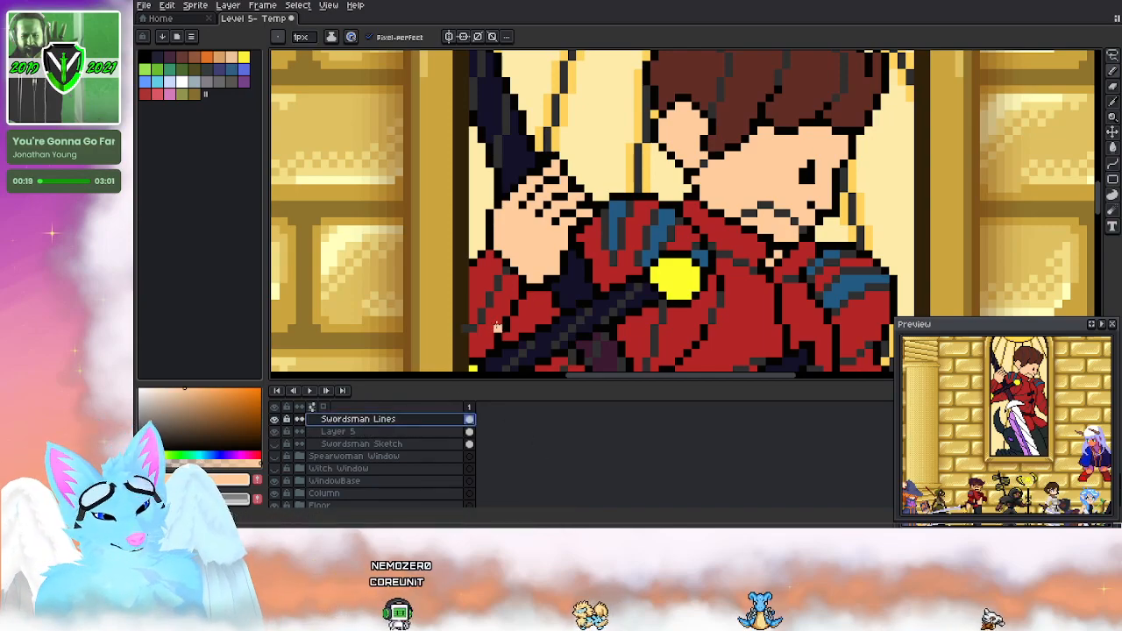
left_click(547, 156)
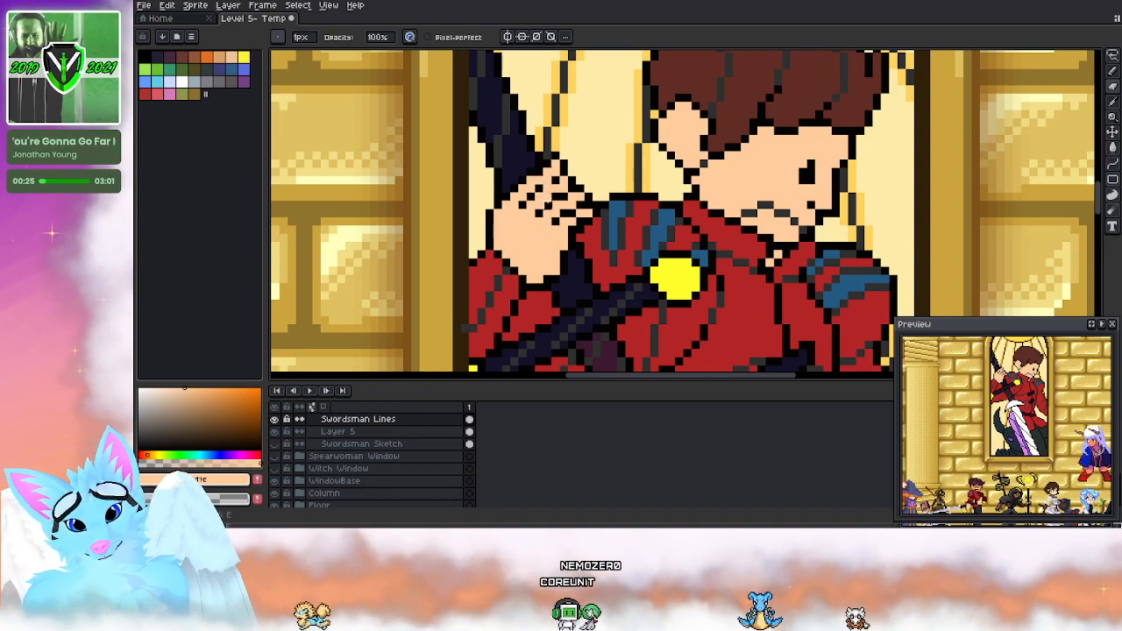
key("b")
left_click(549, 185, "alt")
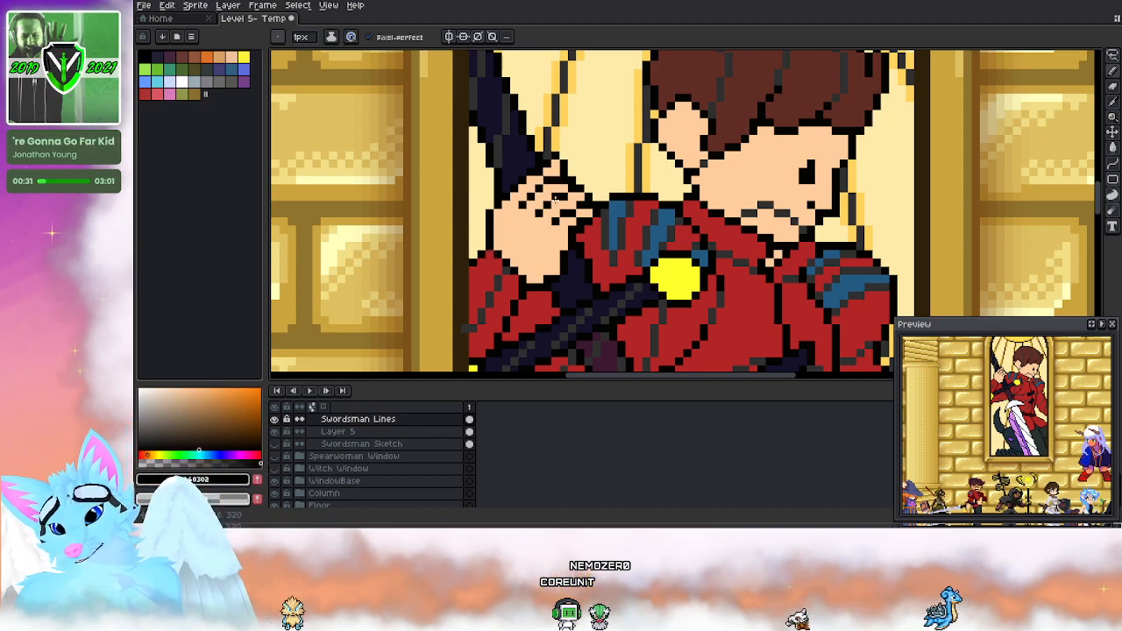
key("e")
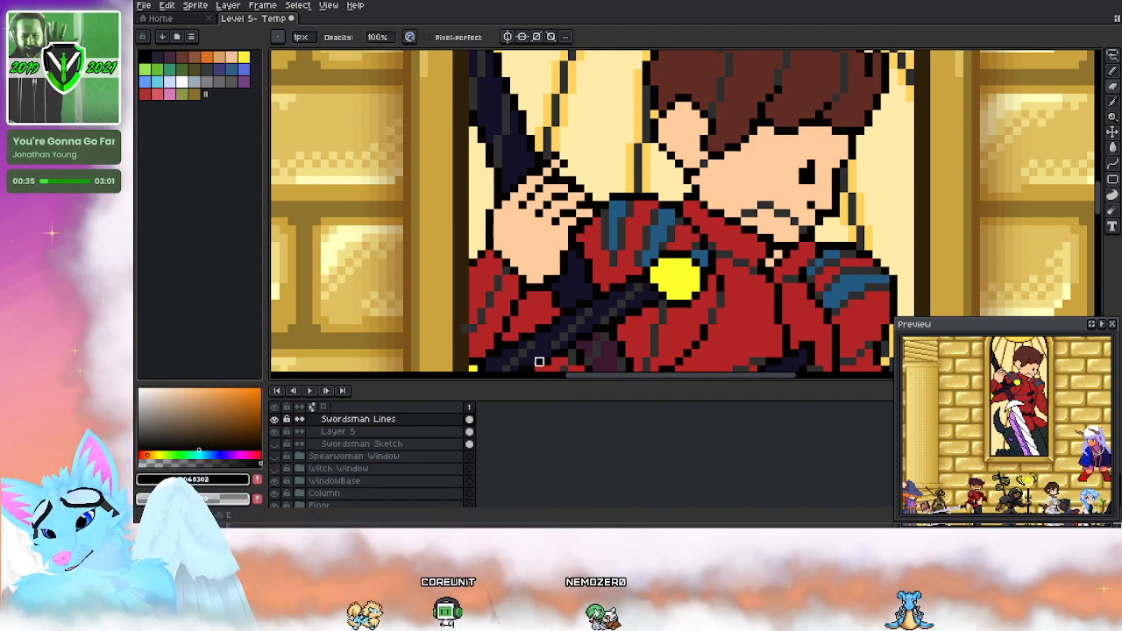
key("b")
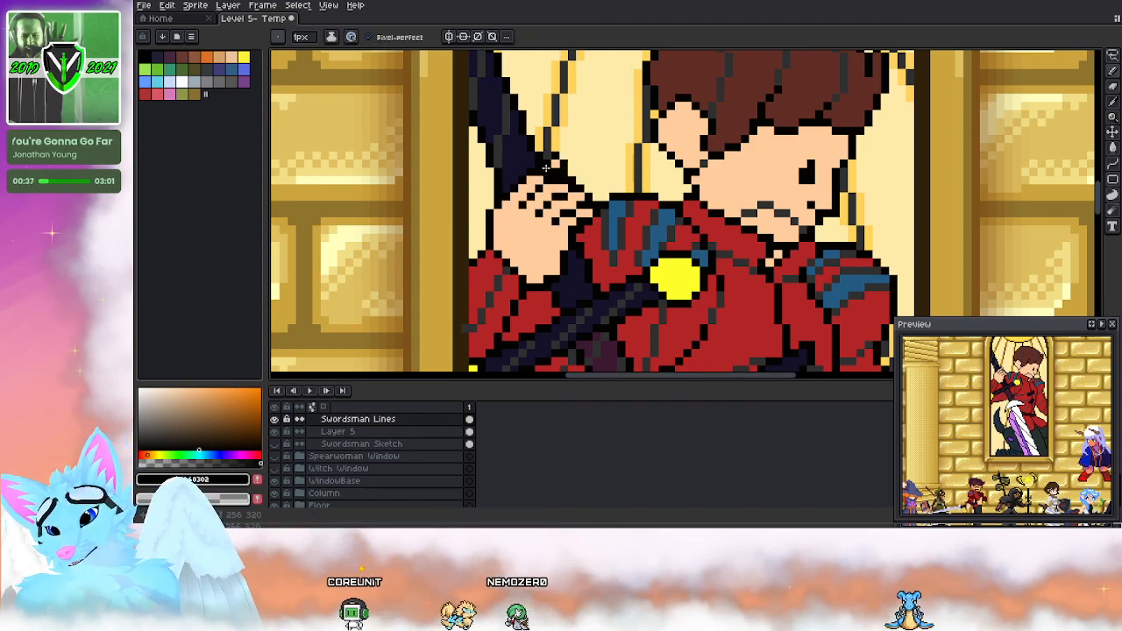
key("e")
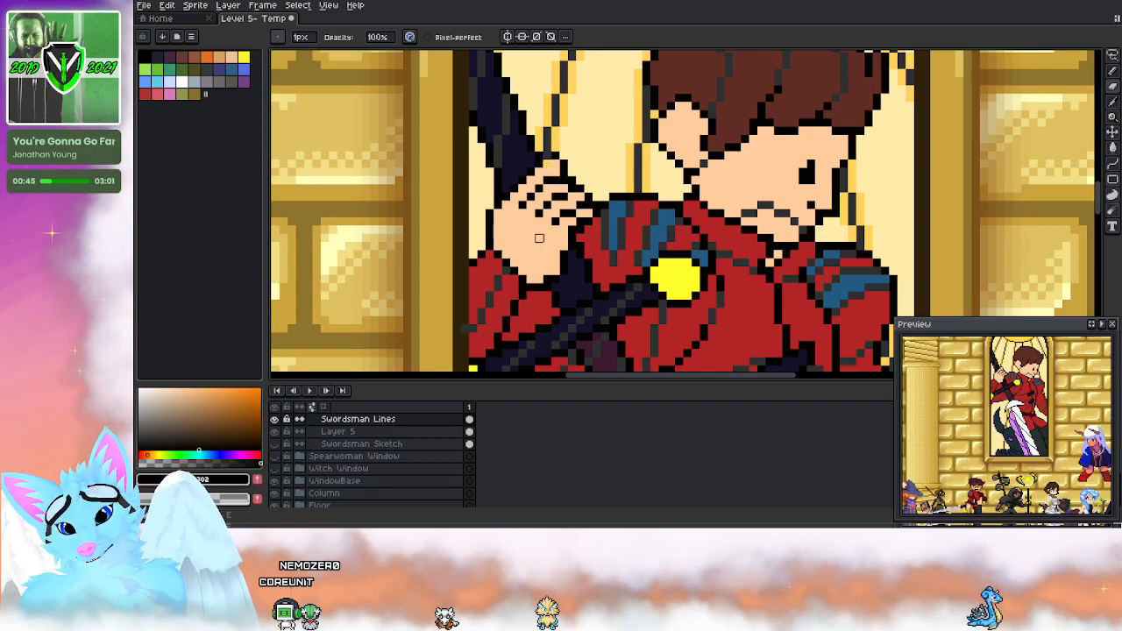
key("b")
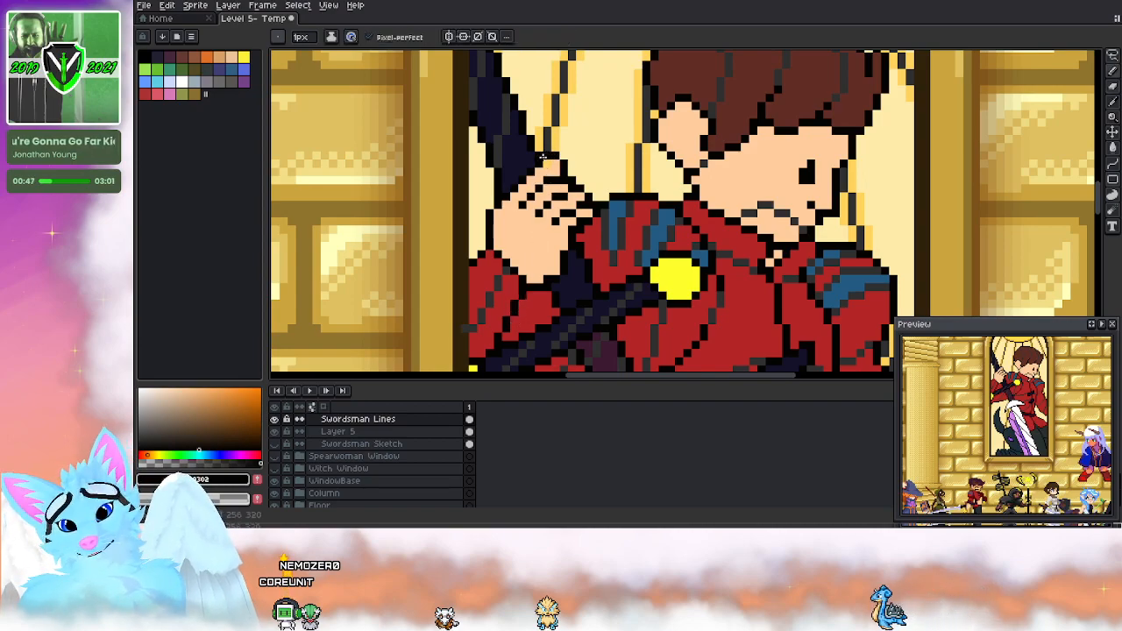
Step: Retouch the fill around the raised hand's top finger on Layer 5 using sampled window gold and skin tones
left_click(377, 432)
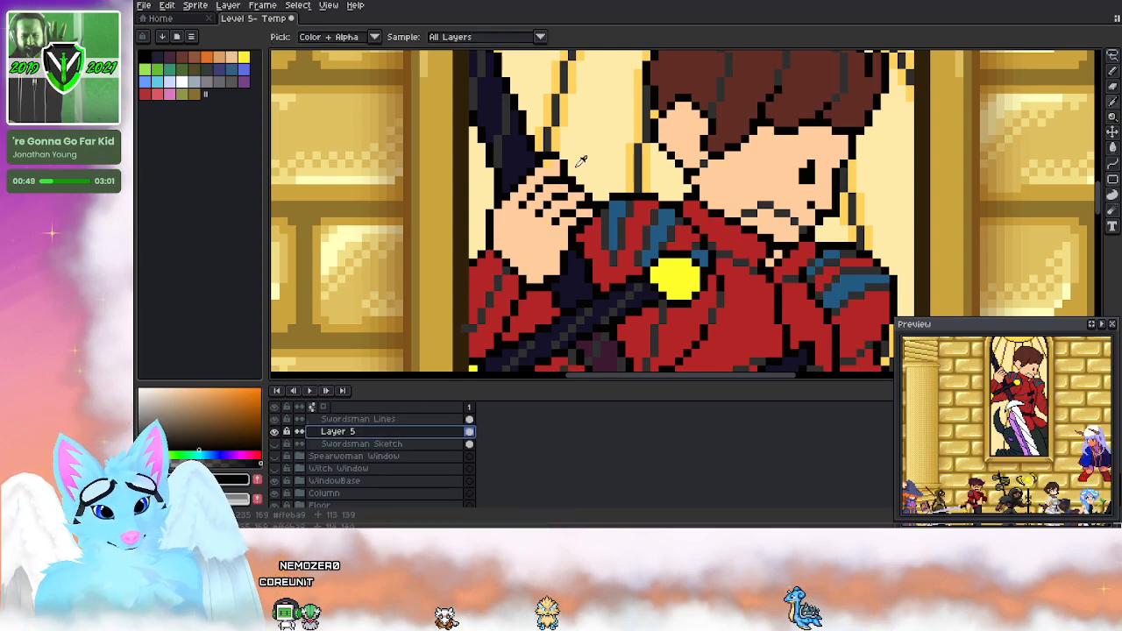
left_click(548, 166, "alt")
left_click(547, 193)
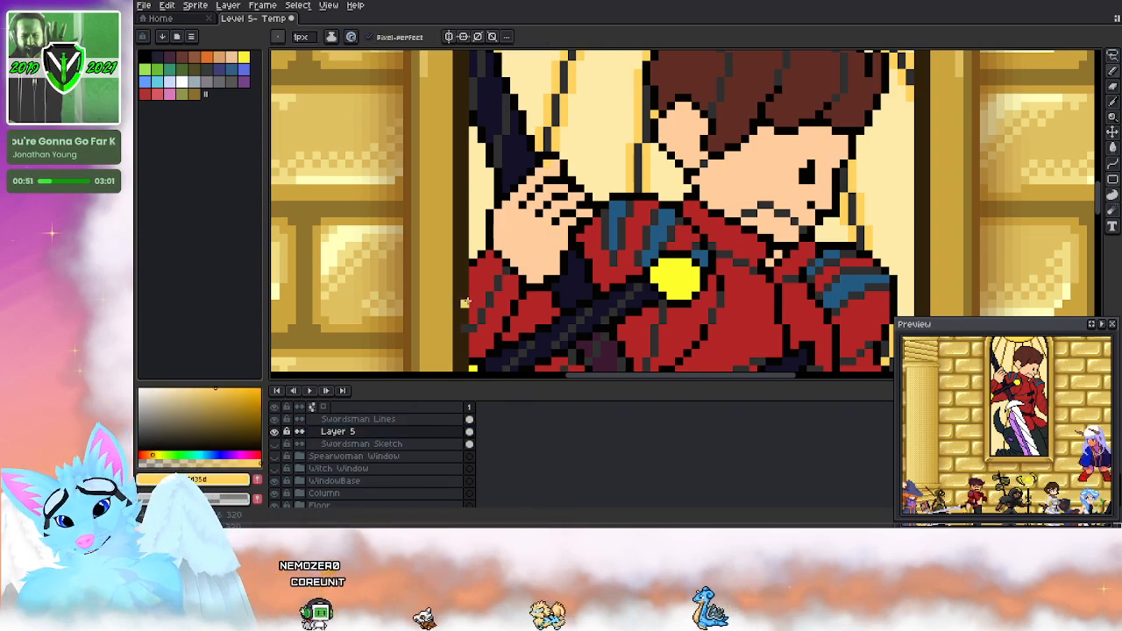
left_click(517, 230, "alt")
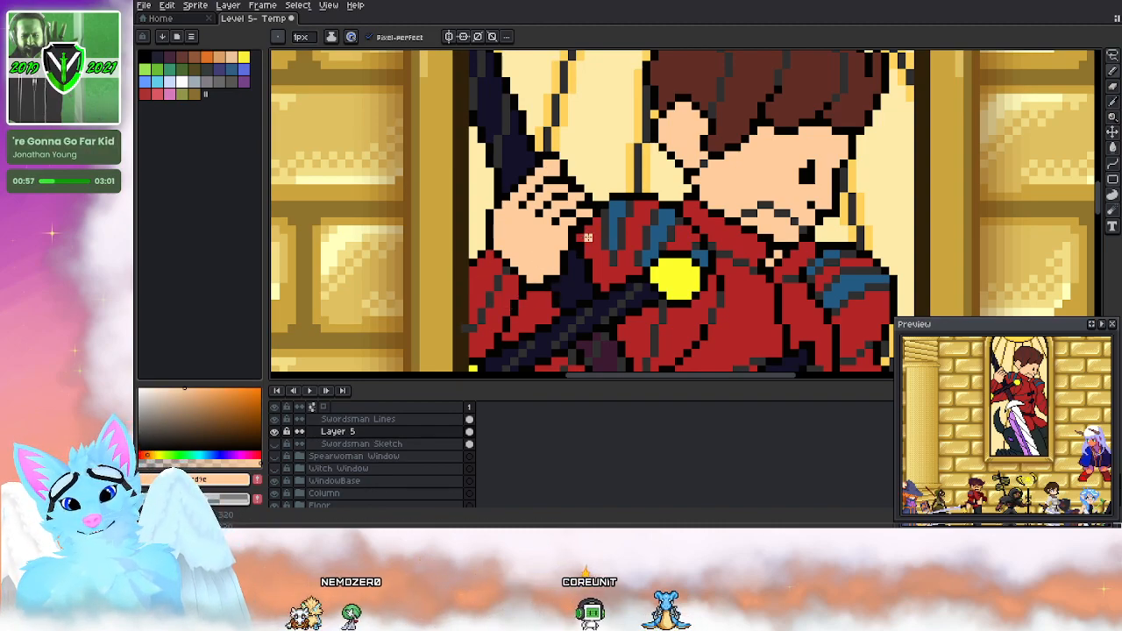
Step: Erase the red coat pixels between the raised hand's lower fingertips and the shoulder on Layer 5
key("alt")
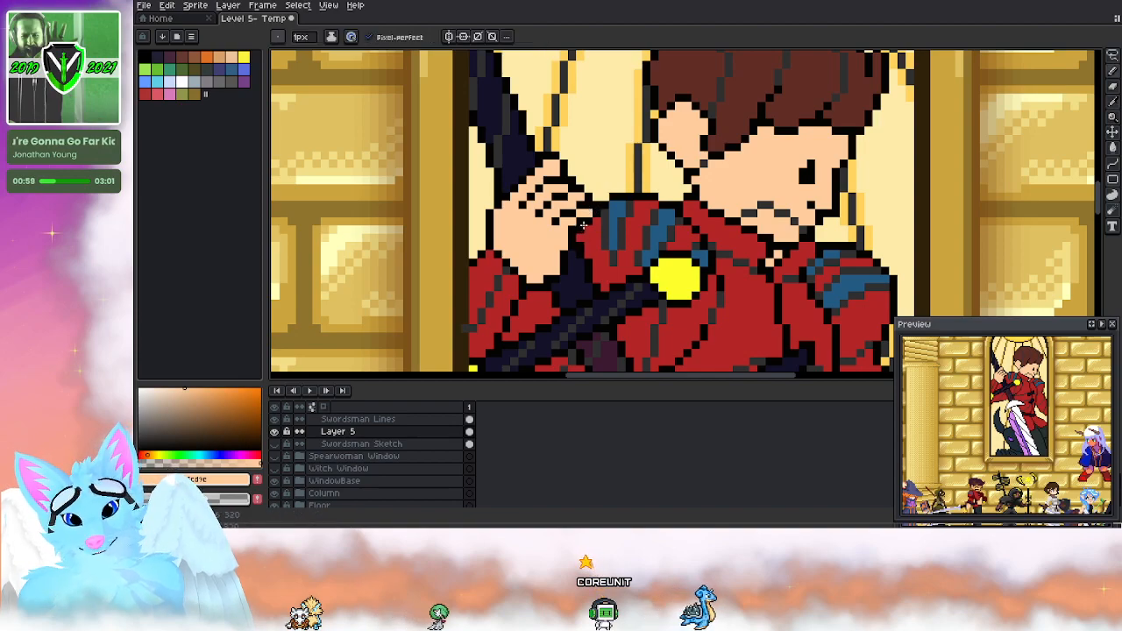
left_click(585, 237, "alt")
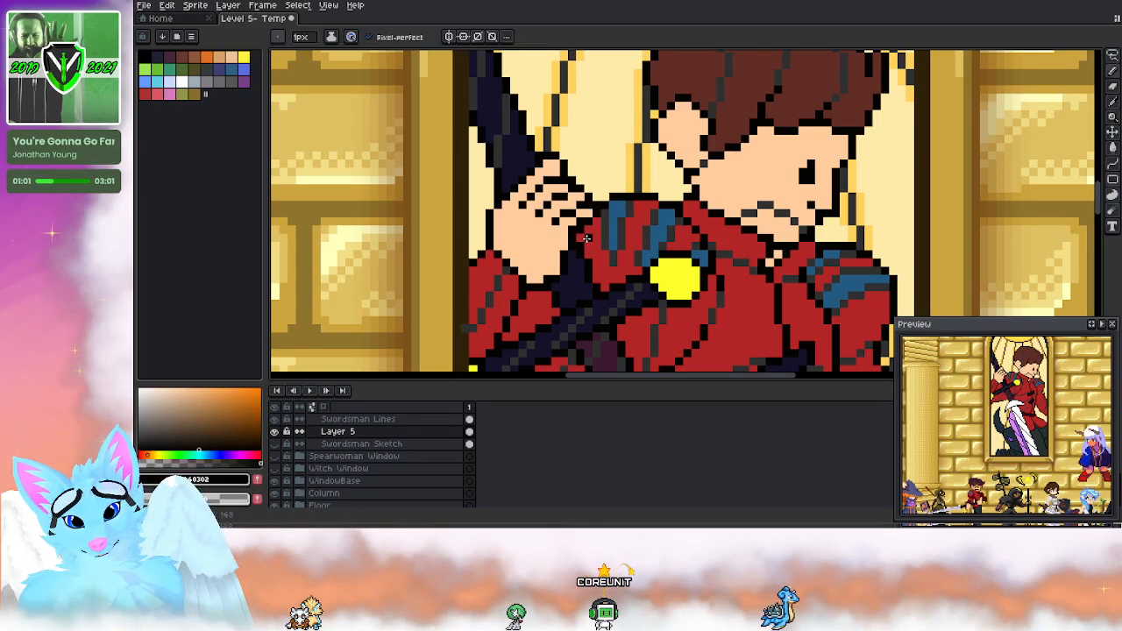
key("e")
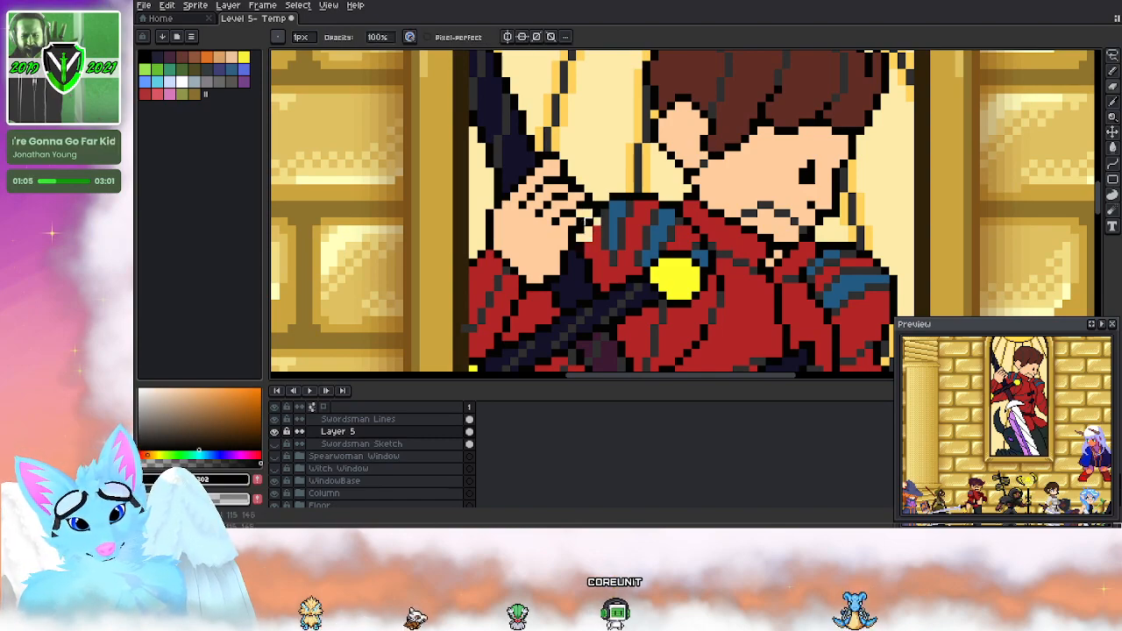
Step: Clean up and redraw the black outline between the lower fingertips, palm and weapon handle on Swordsman Lines
left_click(369, 419)
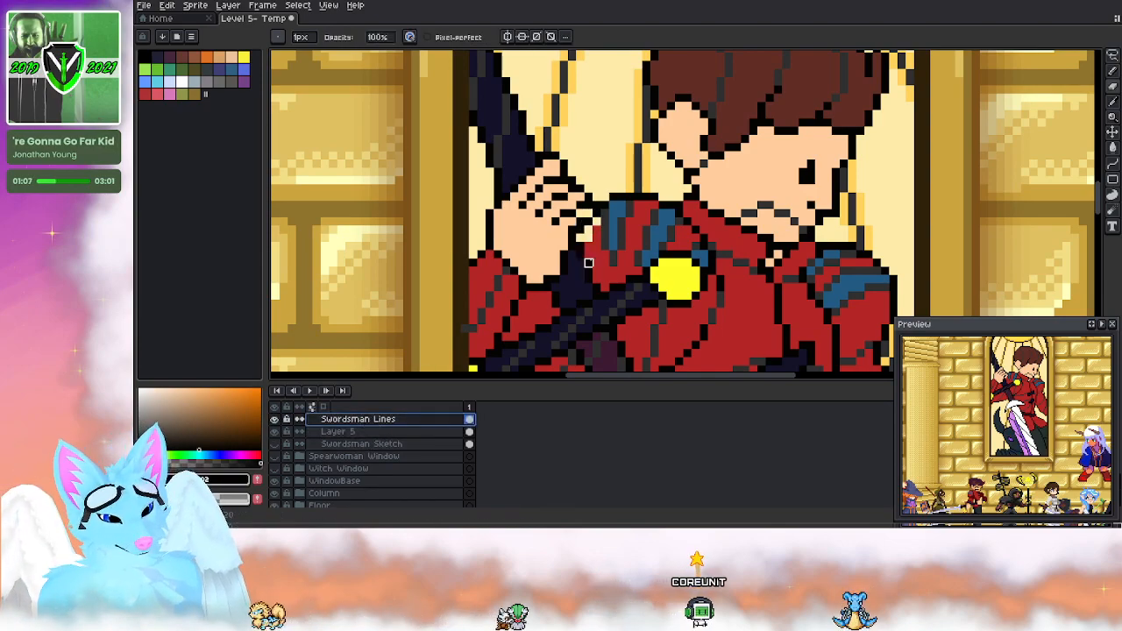
left_click(580, 230)
key("e")
key("b")
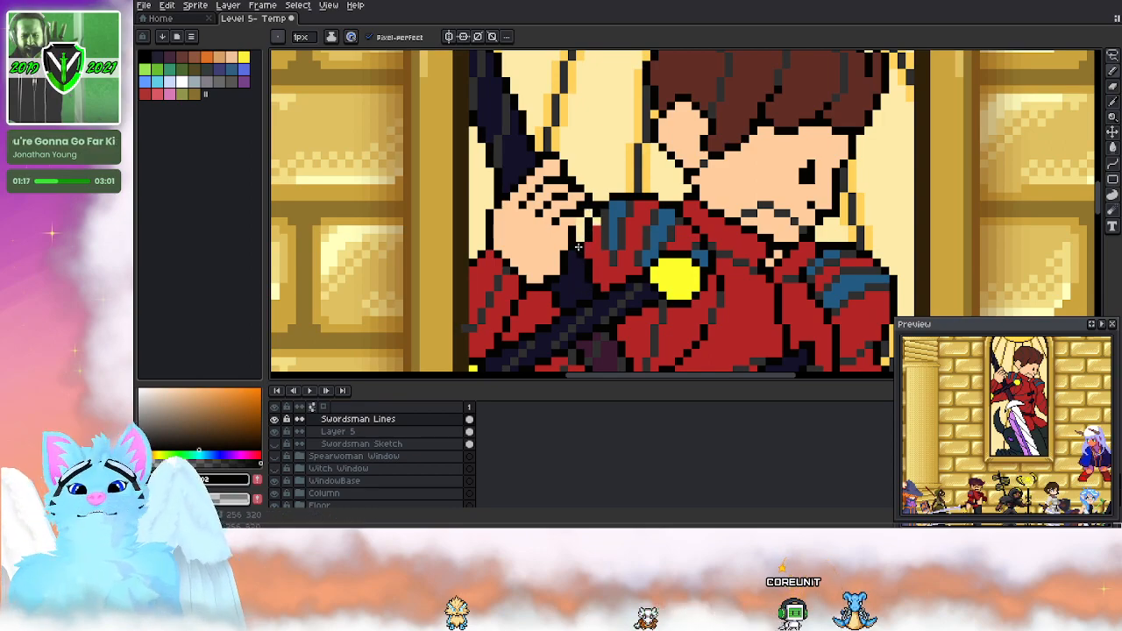
key("e")
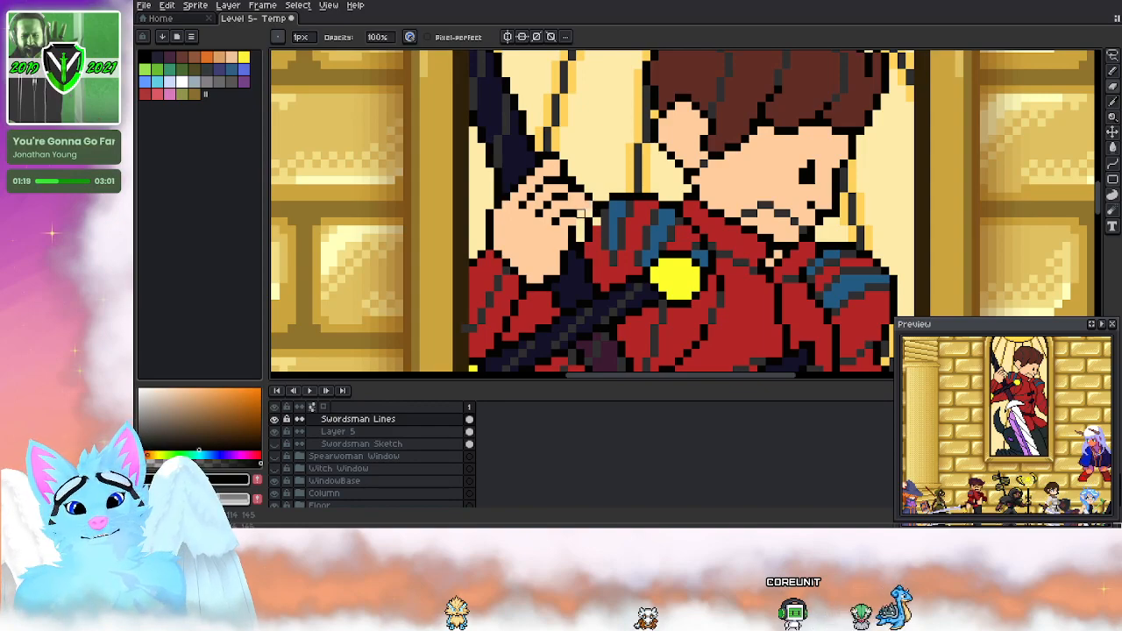
key("b")
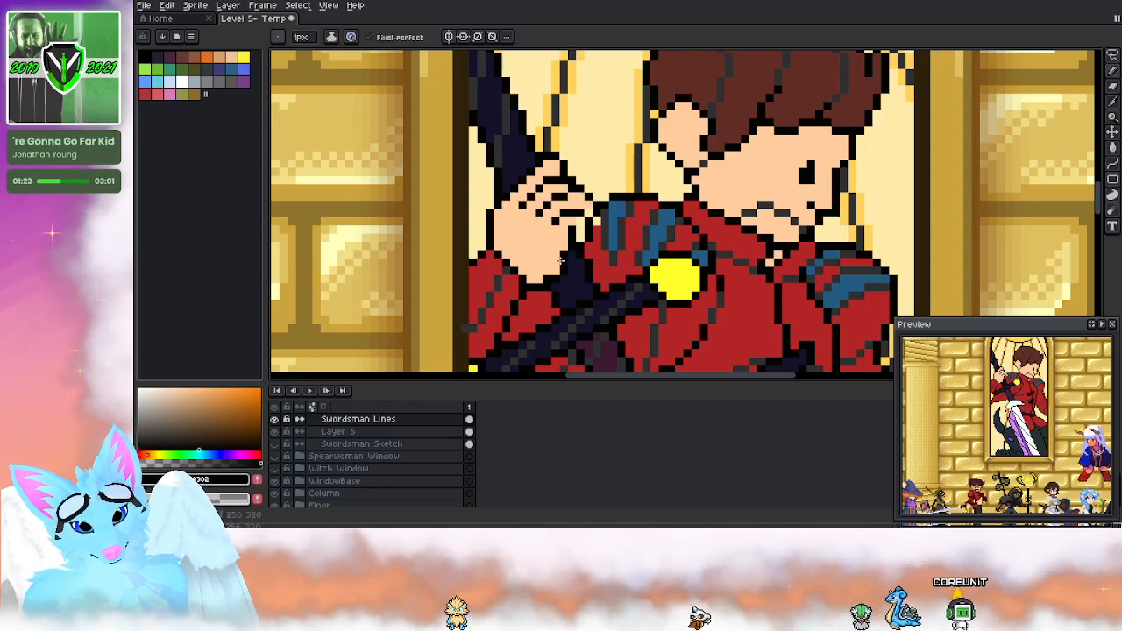
Step: Erase the black line at the palm's edge below the fingertips and extend the skin tone there on Layer 5
key("e")
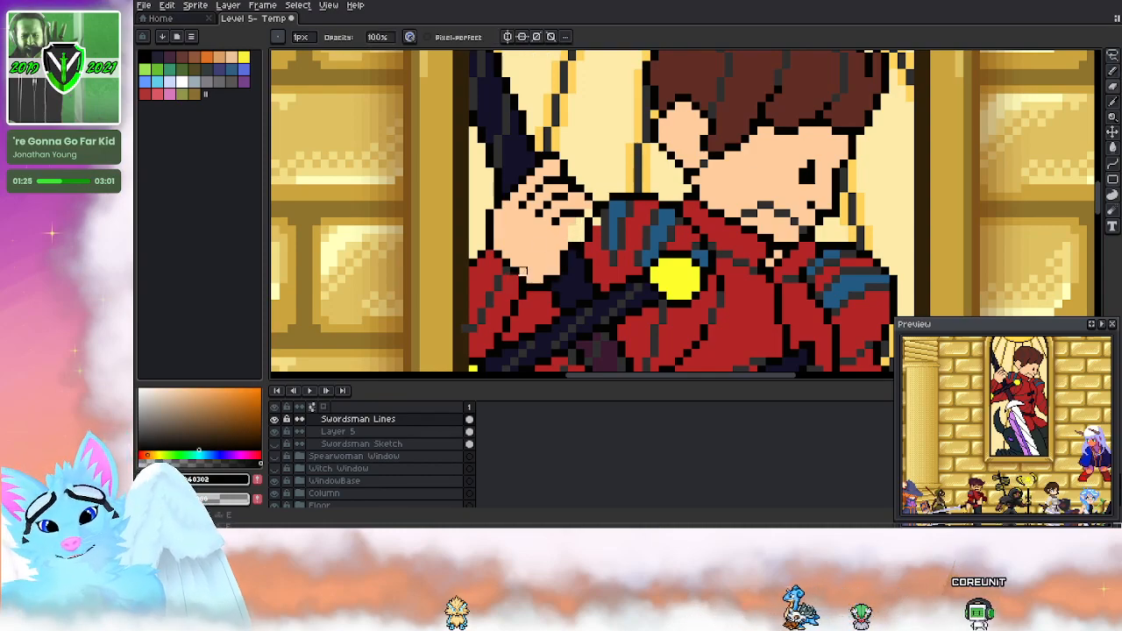
left_click(368, 431)
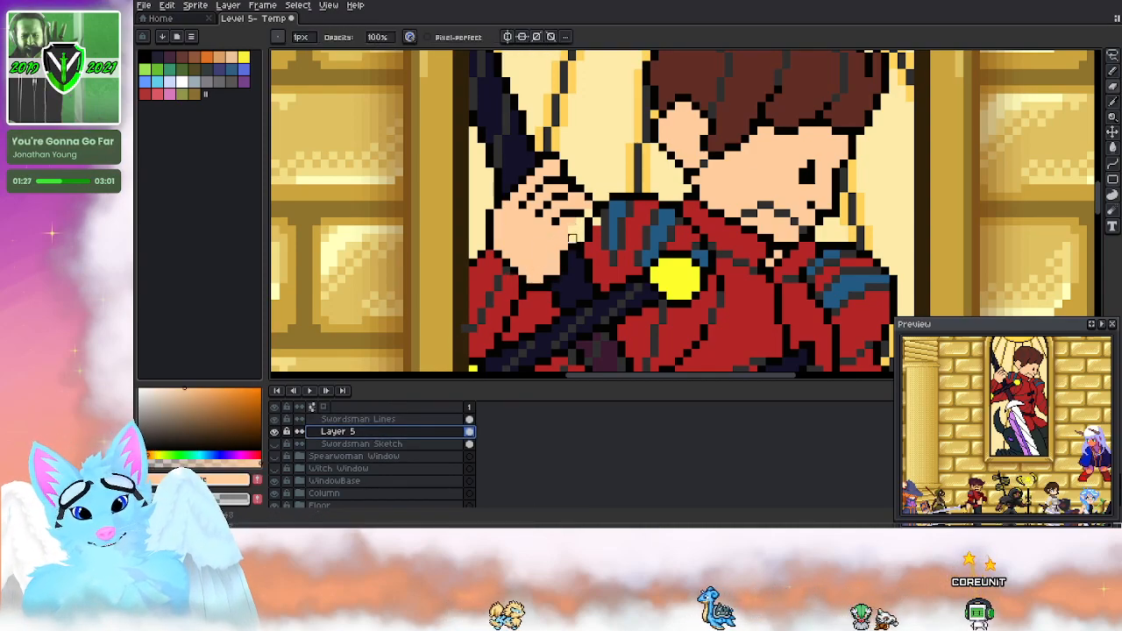
key("b")
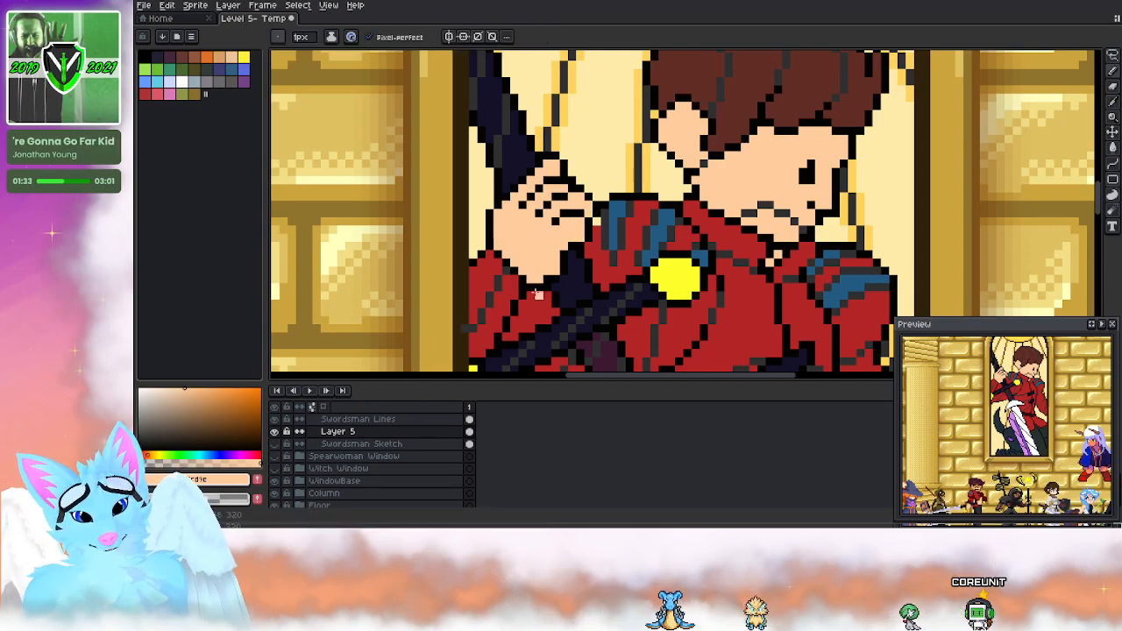
Step: Show the Spearwoman Window group and switch the Swordsman group off and on to compare the two figures
scroll(744, 155, "down", 7)
scroll(735, 147, "up", 3)
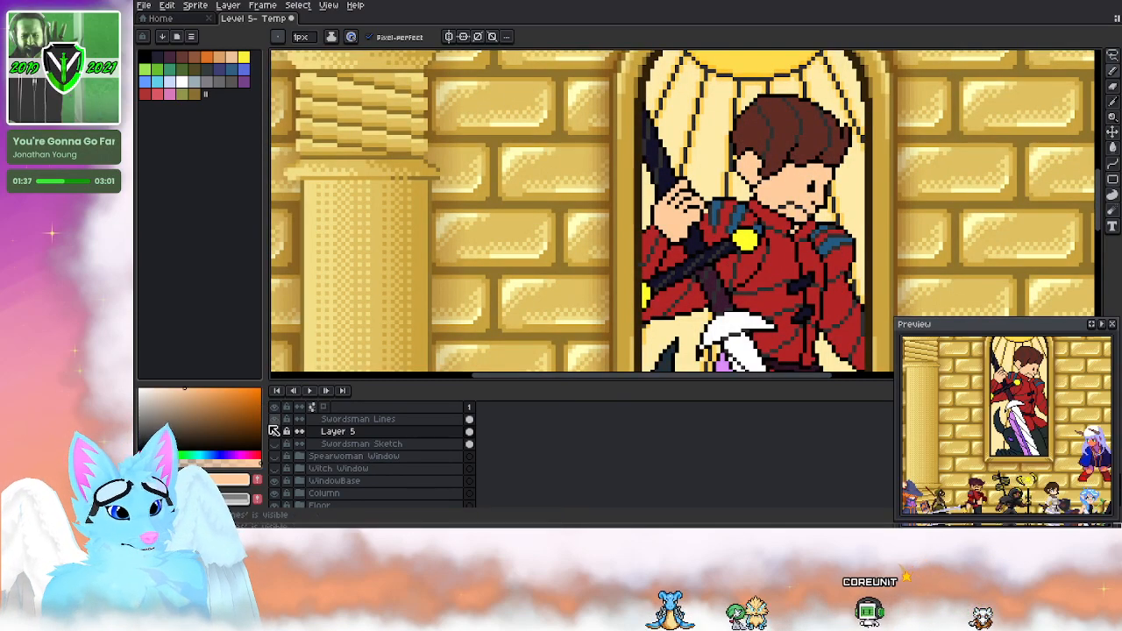
scroll(277, 452, "up", 1)
left_click(277, 420)
left_click(279, 421)
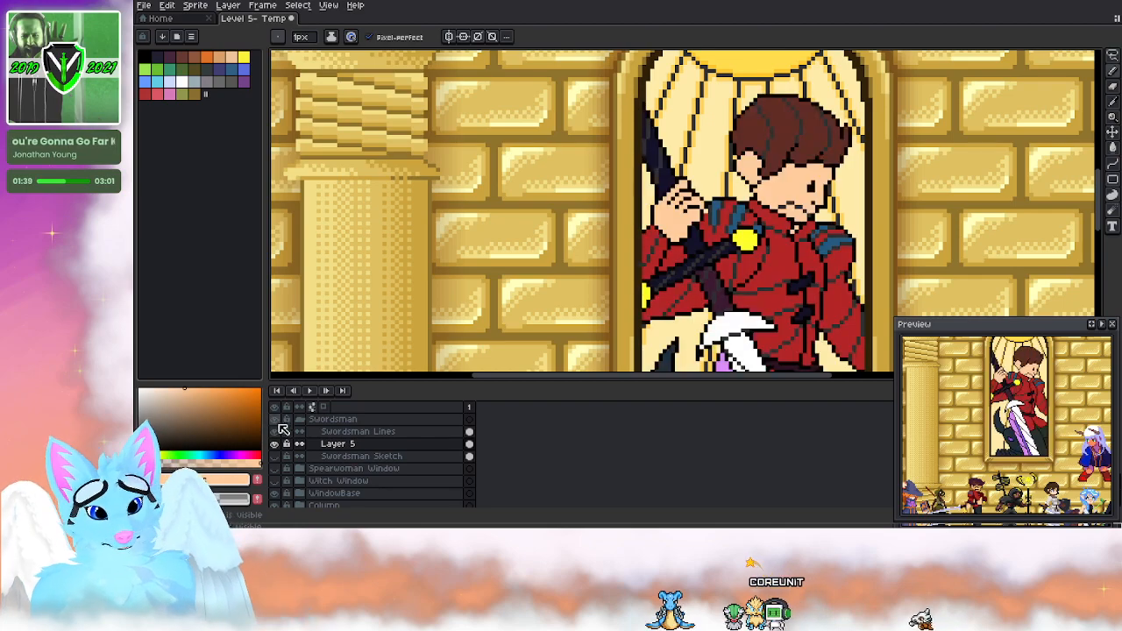
left_click(277, 445)
left_click(277, 427)
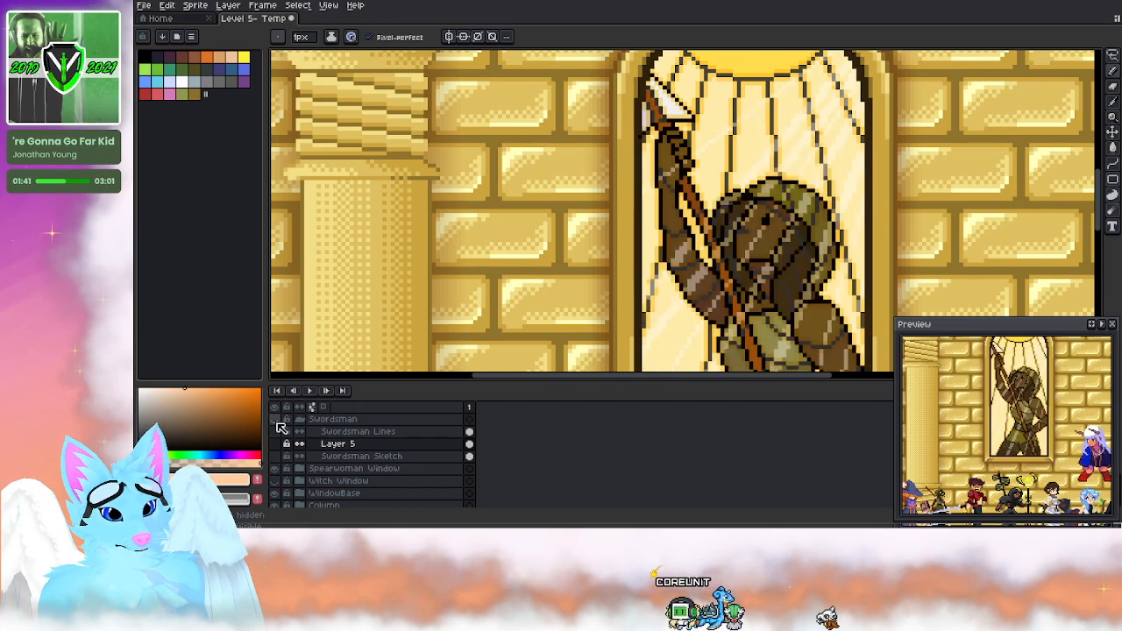
left_click(278, 427)
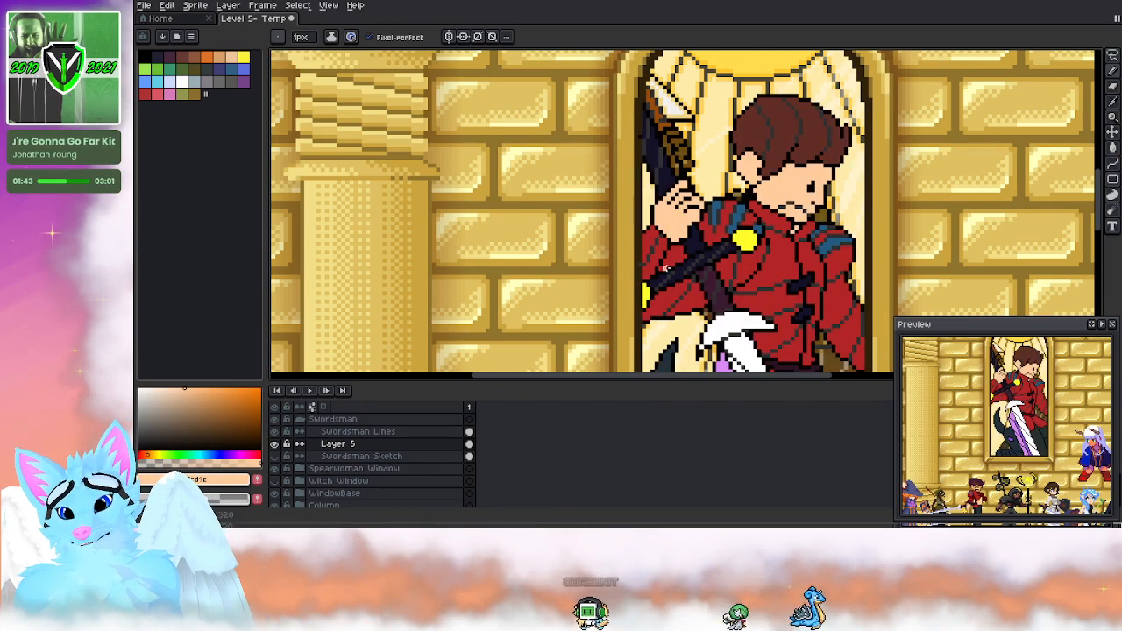
Step: Draw a curved dark grey #303030 line across the raised hand below the knuckles on Swordsman Lines
scroll(712, 200, "up", 1)
scroll(712, 200, "up", 1)
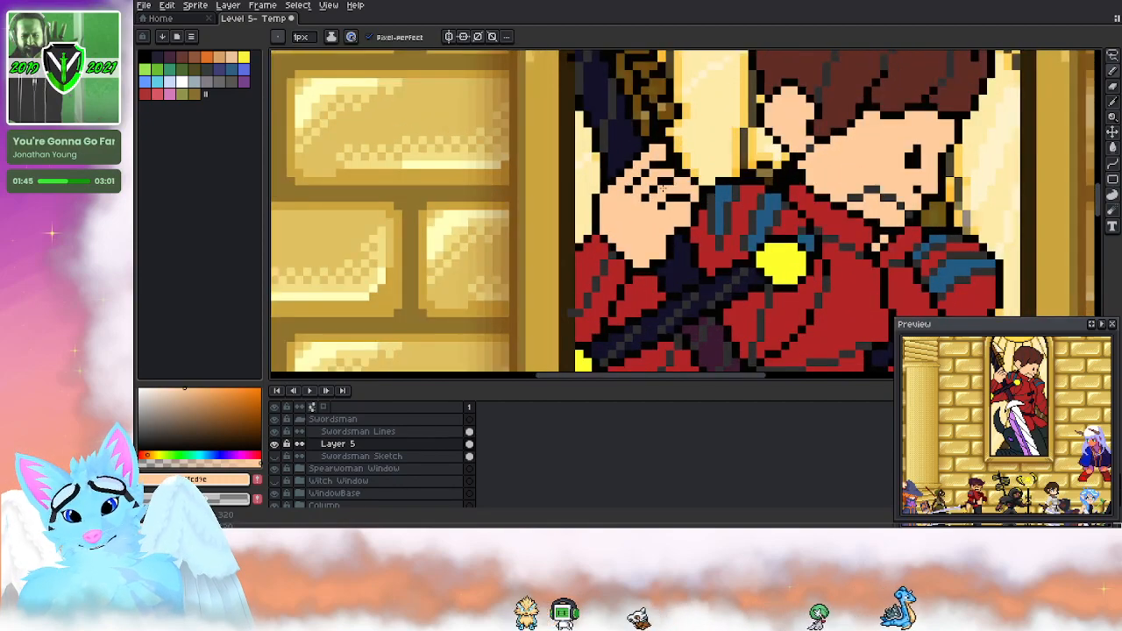
left_click(380, 433)
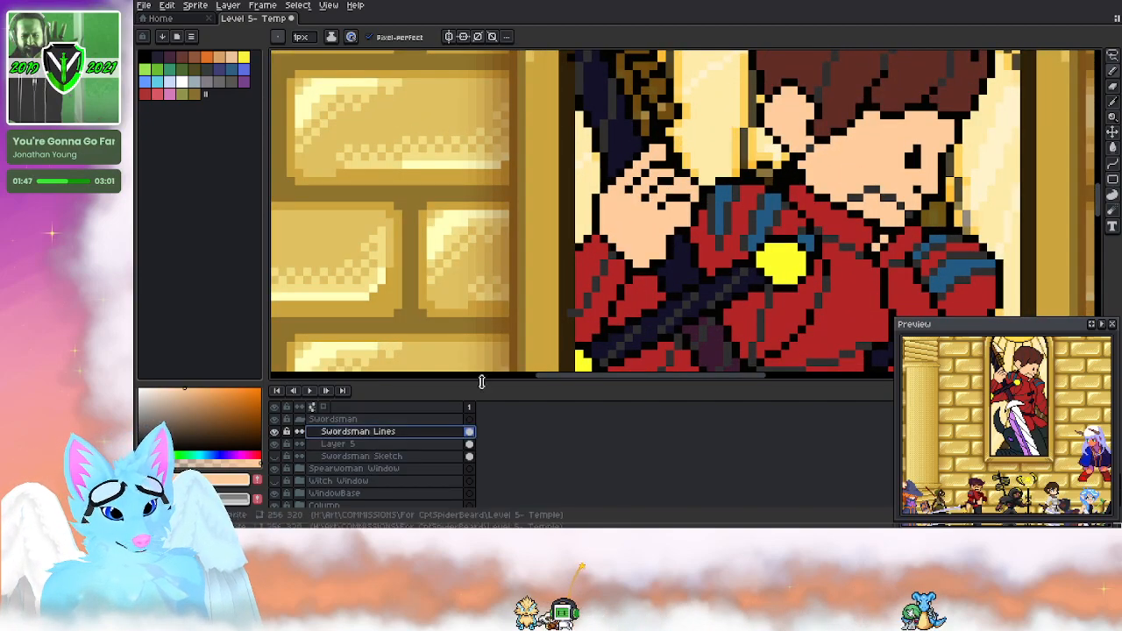
key("i")
left_click(618, 249)
key("b")
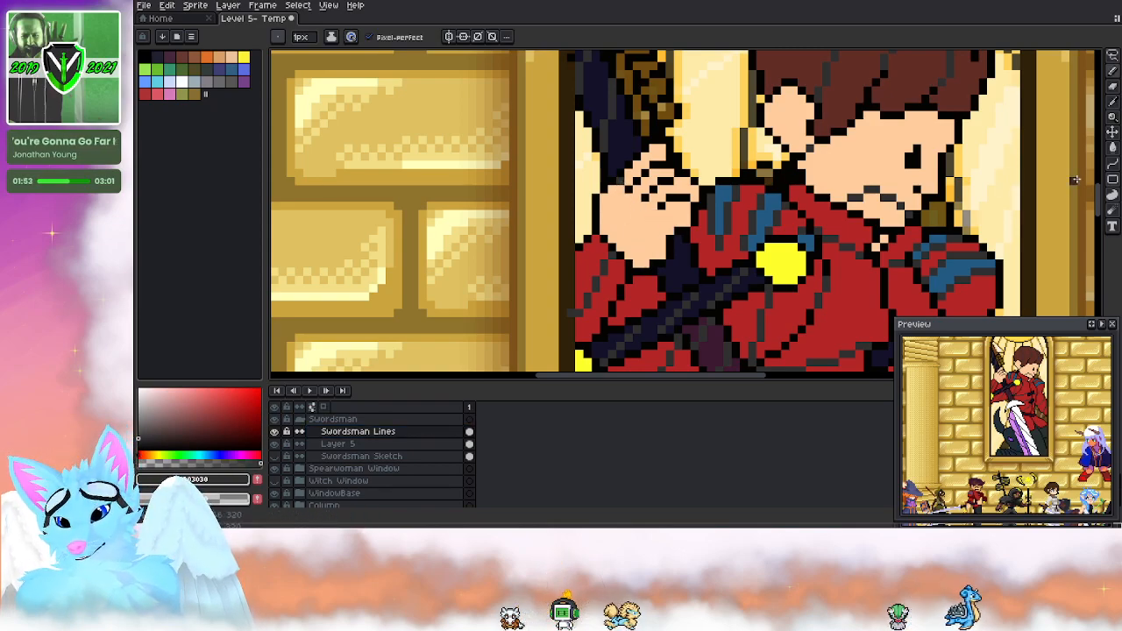
left_click(1112, 175)
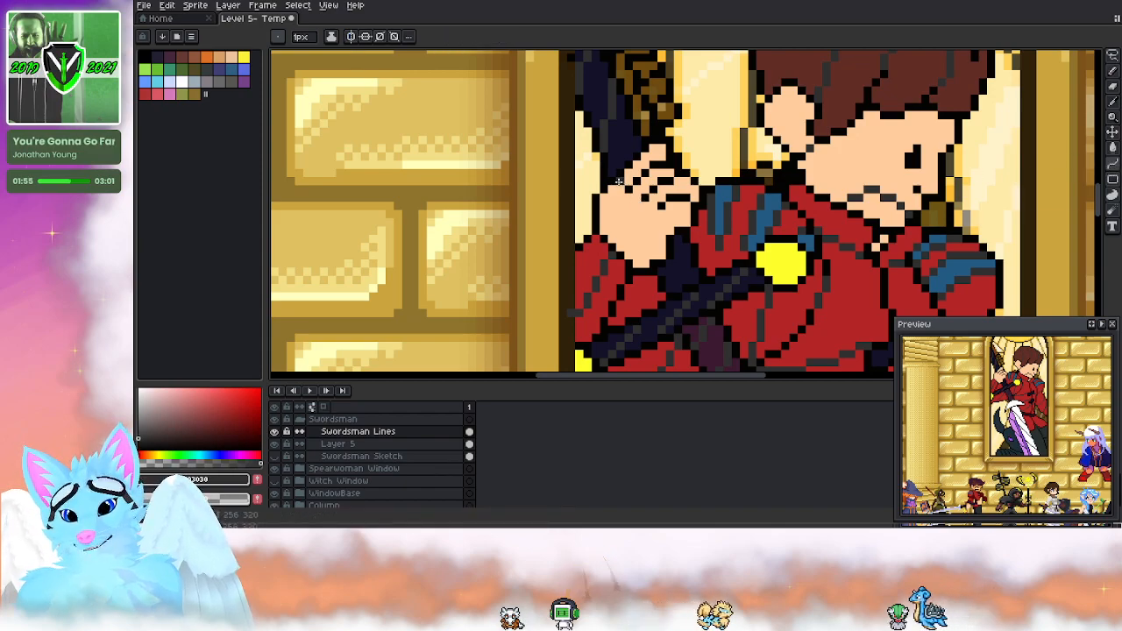
left_click_drag(628, 188, 669, 232)
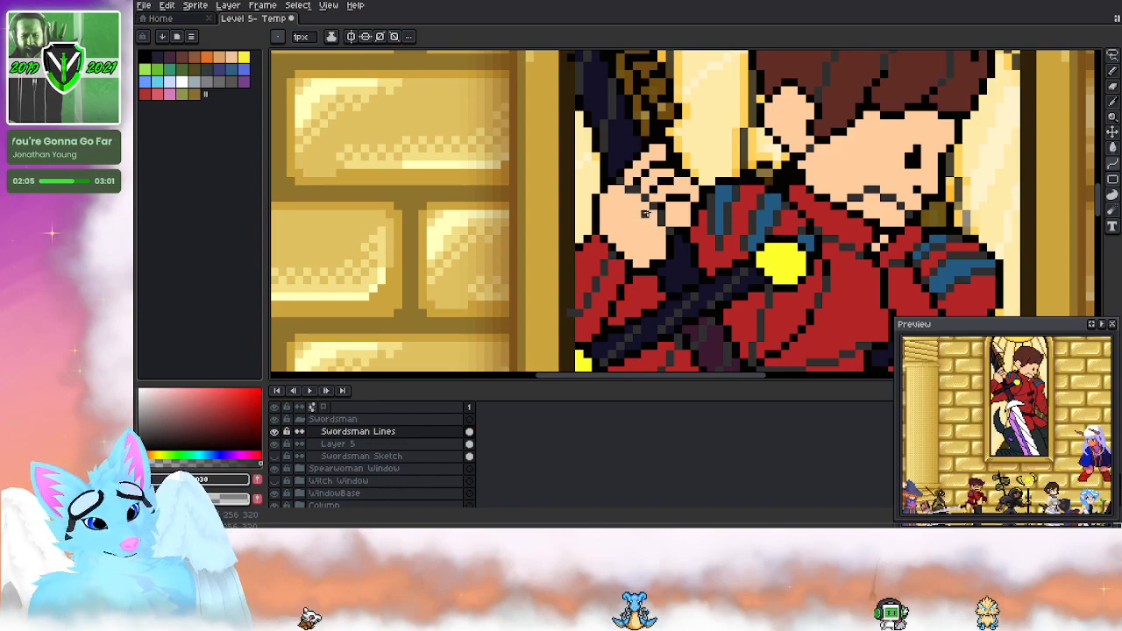
Step: Erase the finger lines crossing the grey curve and redraw the wrist's lower outline in sampled black #040302 on Swordsman Lines
key("b")
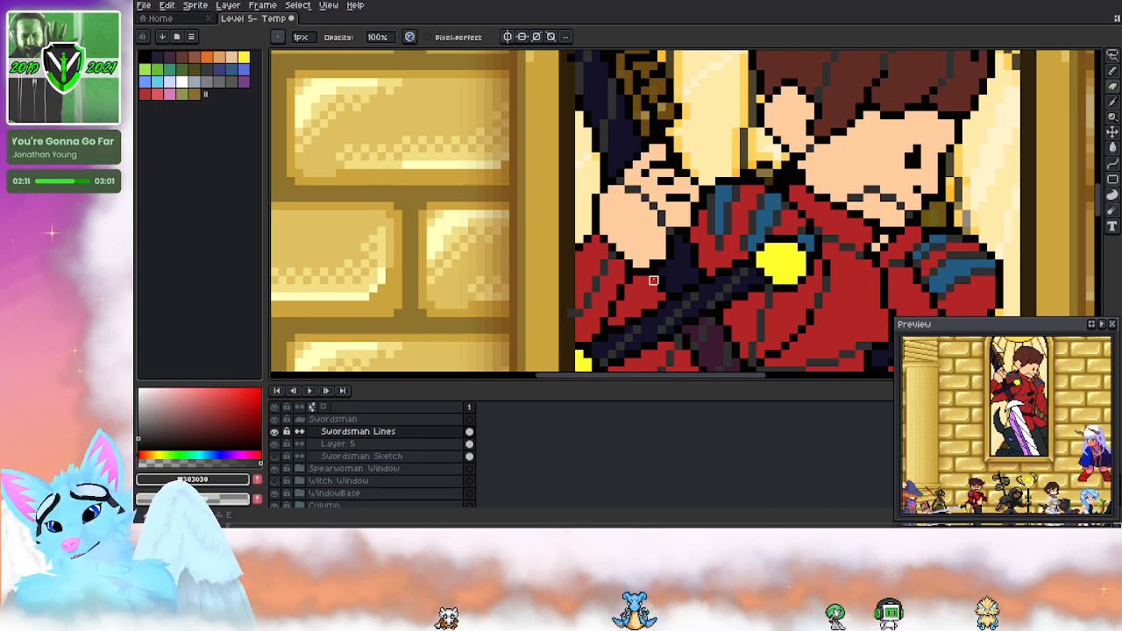
key("e")
left_click(635, 266, "alt")
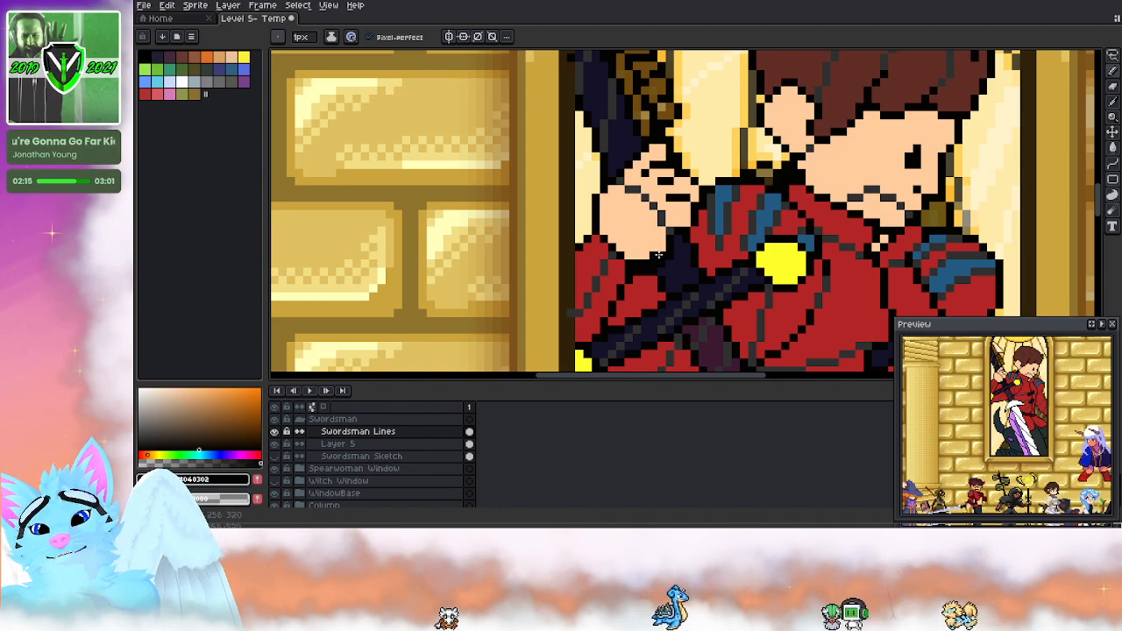
key("b")
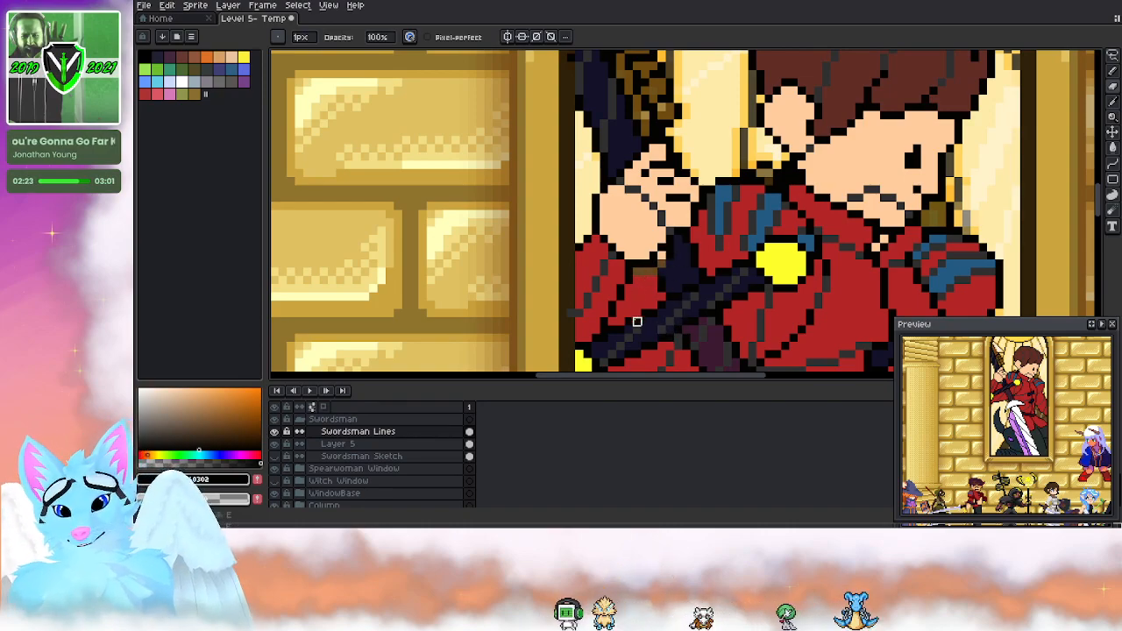
key("b")
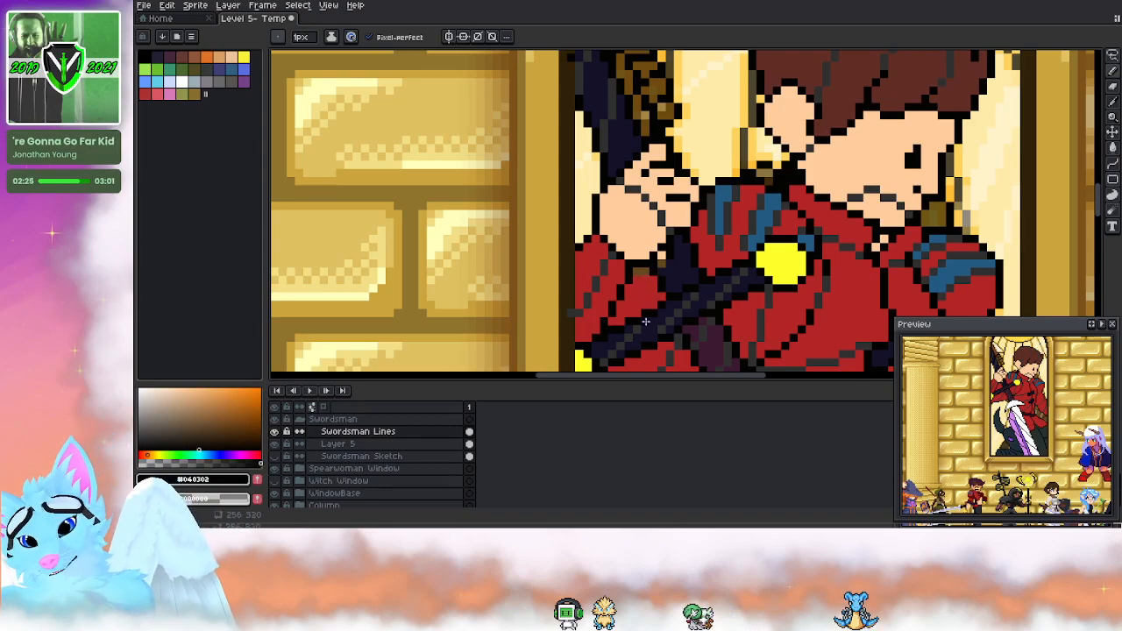
Step: Patch the gaps beneath the raised wrist on Layer 5 with sampled sleeve red #b32626 and dark navy #141128
left_click(394, 444)
left_click(639, 277, "alt")
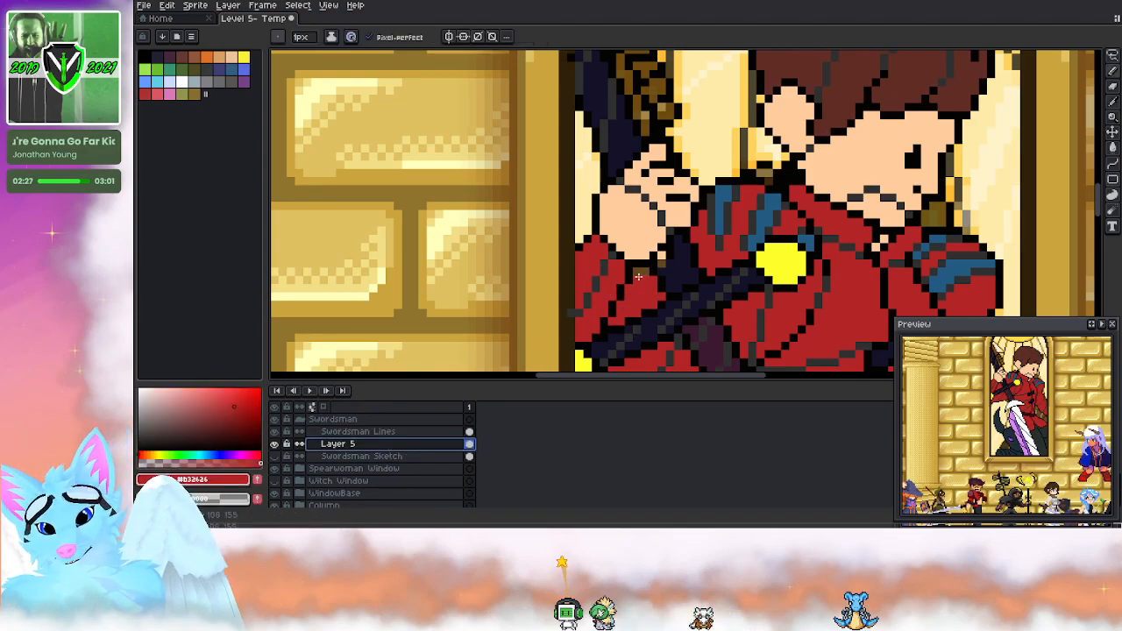
left_click(671, 264, "alt")
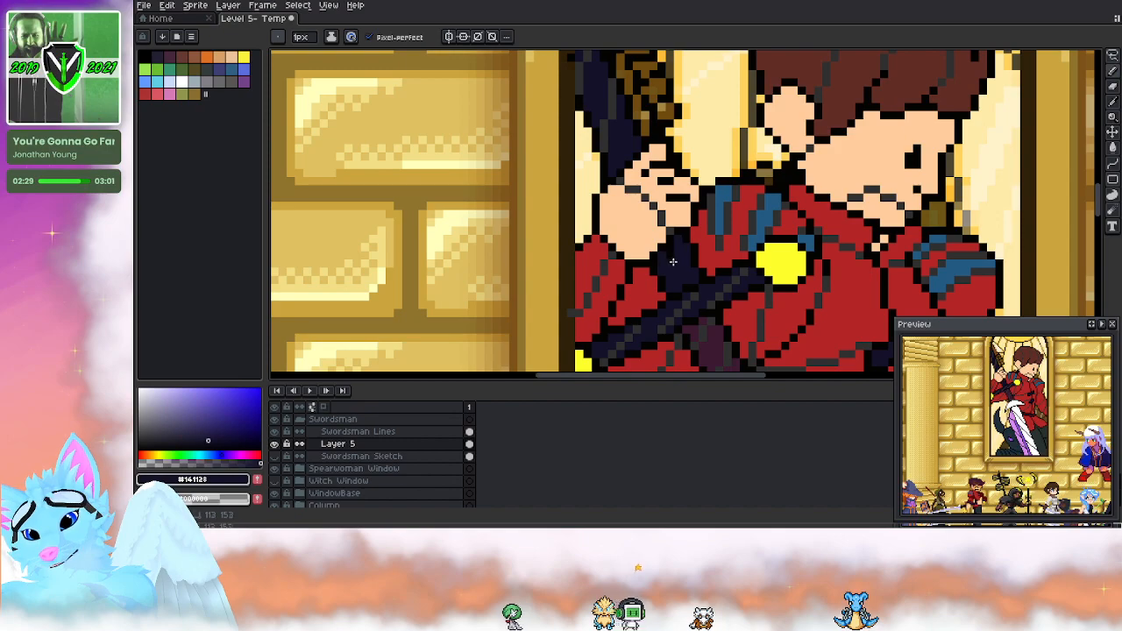
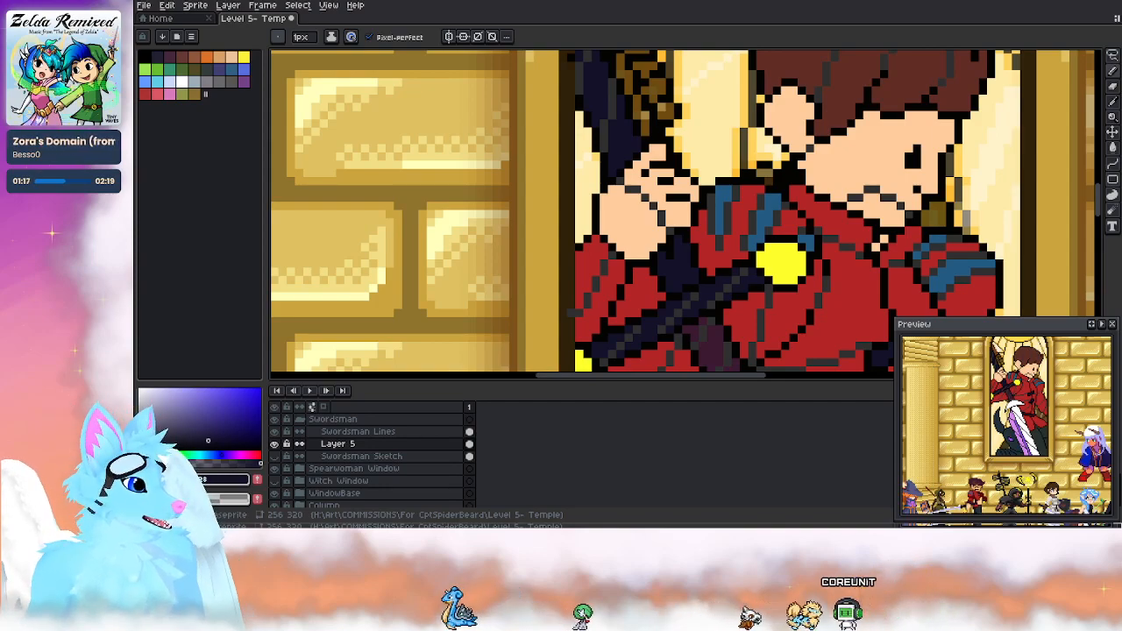
Step: Remove the stray grey pixel overlapping the window frame beside the red sleeve on Swordsman Lines
scroll(611, 258, "down", 1)
scroll(562, 287, "up", 2)
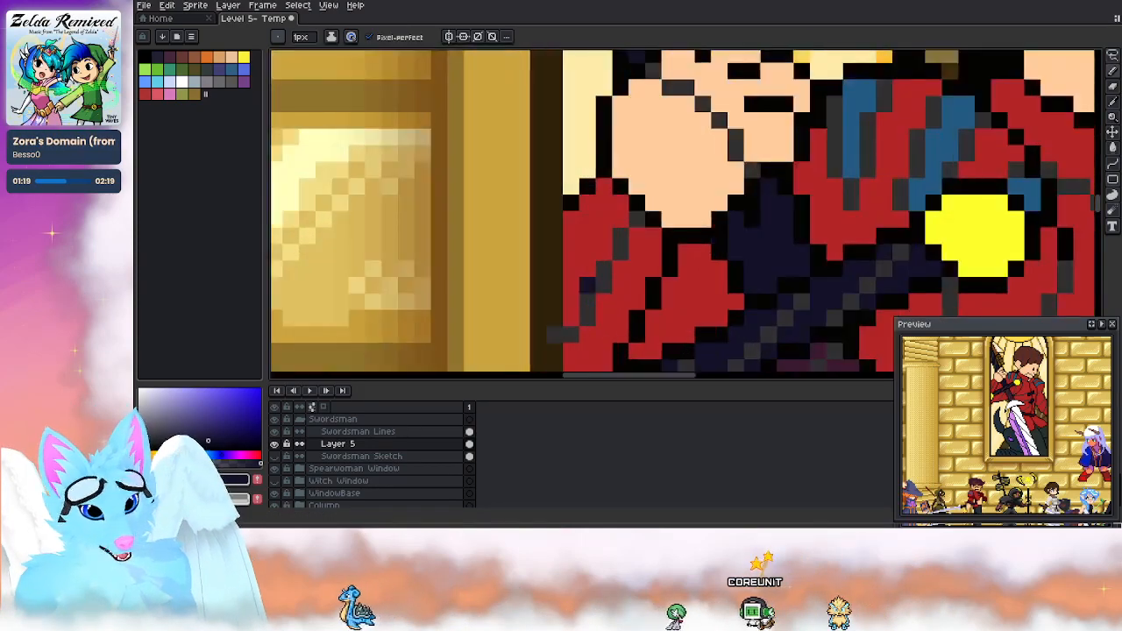
key("b")
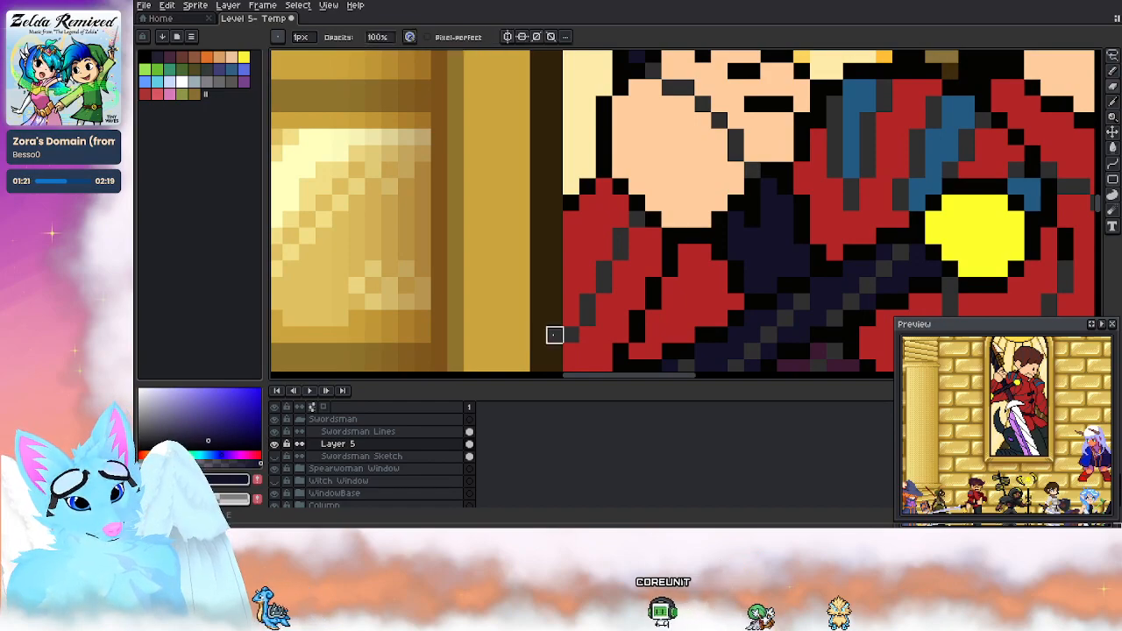
left_click(400, 431)
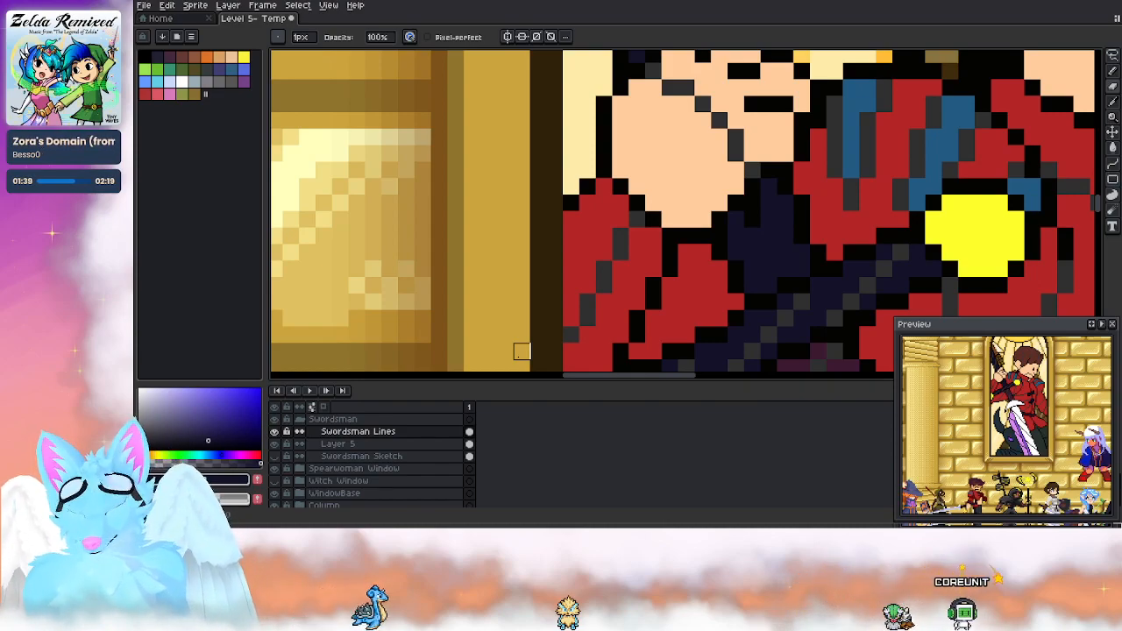
Step: Reshape the lowest finger line of the raised hand in sampled black #040302 on Swordsman Lines, erasing the excess pixels
scroll(586, 283, "down", 3)
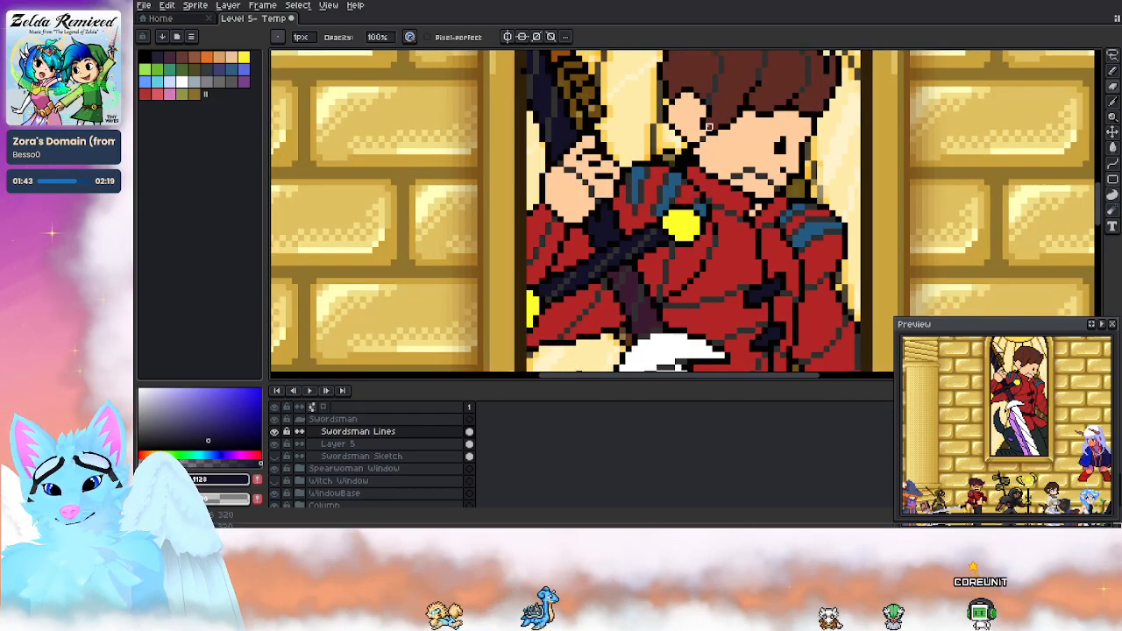
scroll(624, 157, "up", 2)
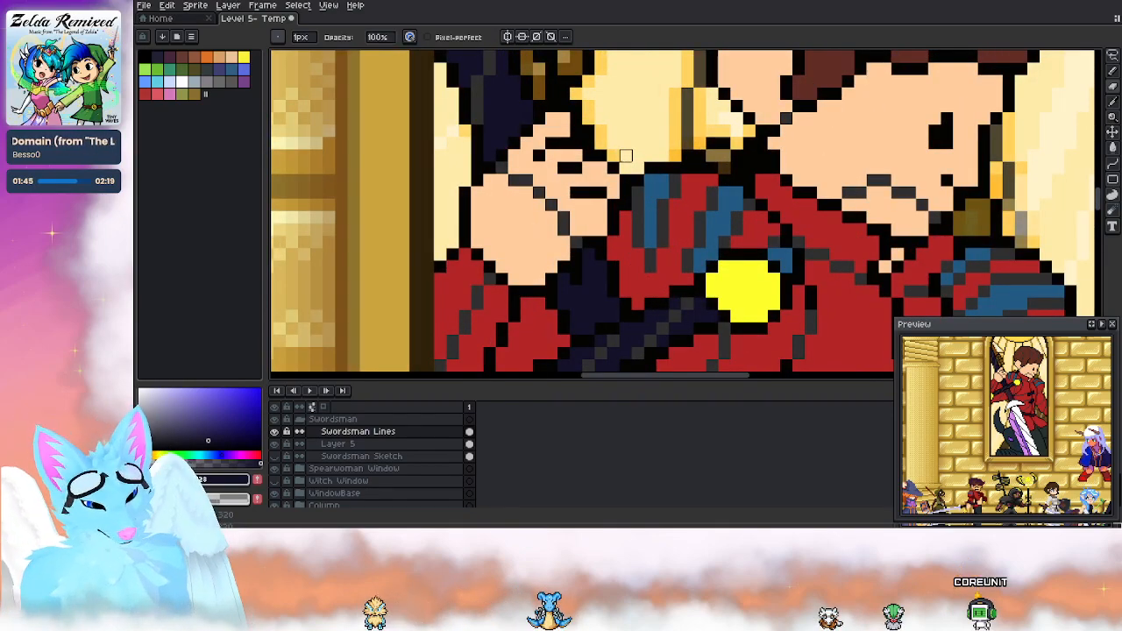
key("e")
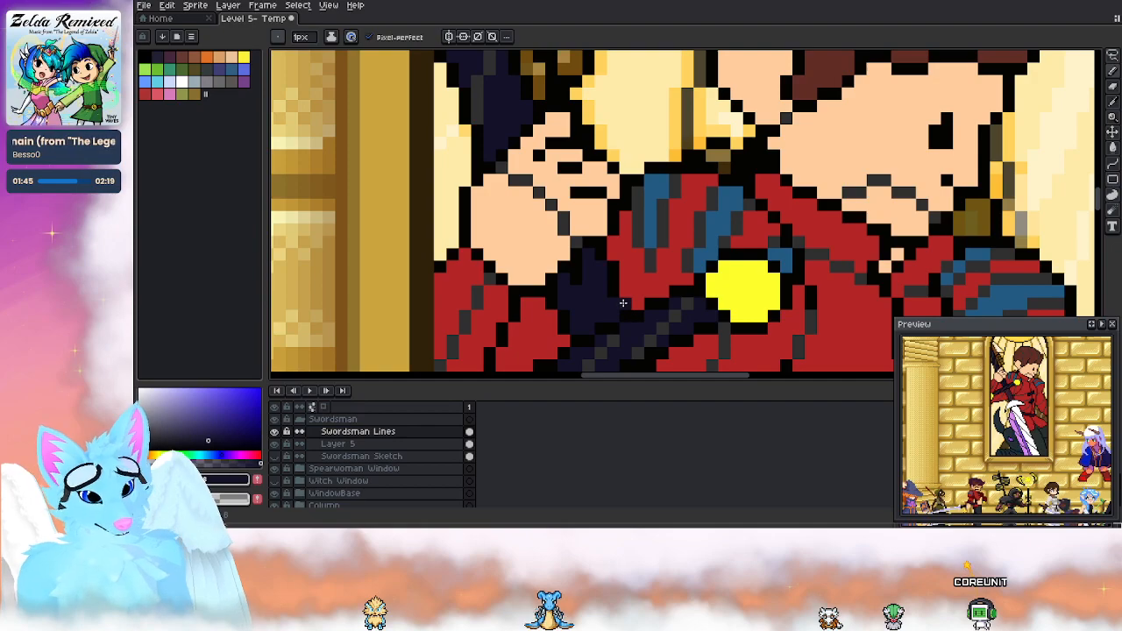
left_click(579, 204, "alt")
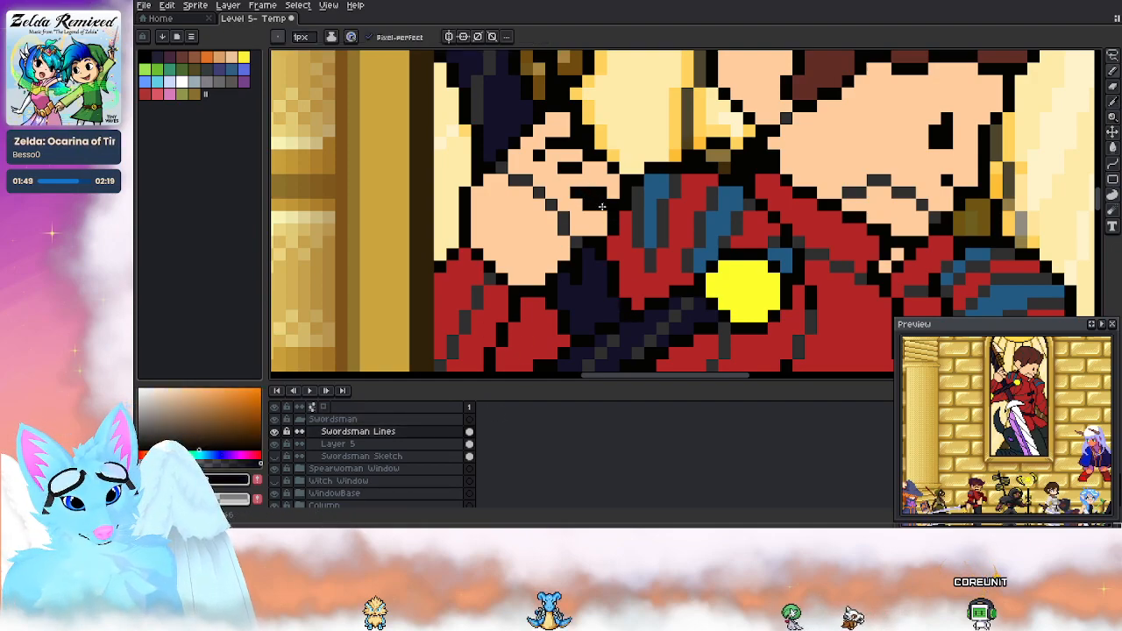
key("b")
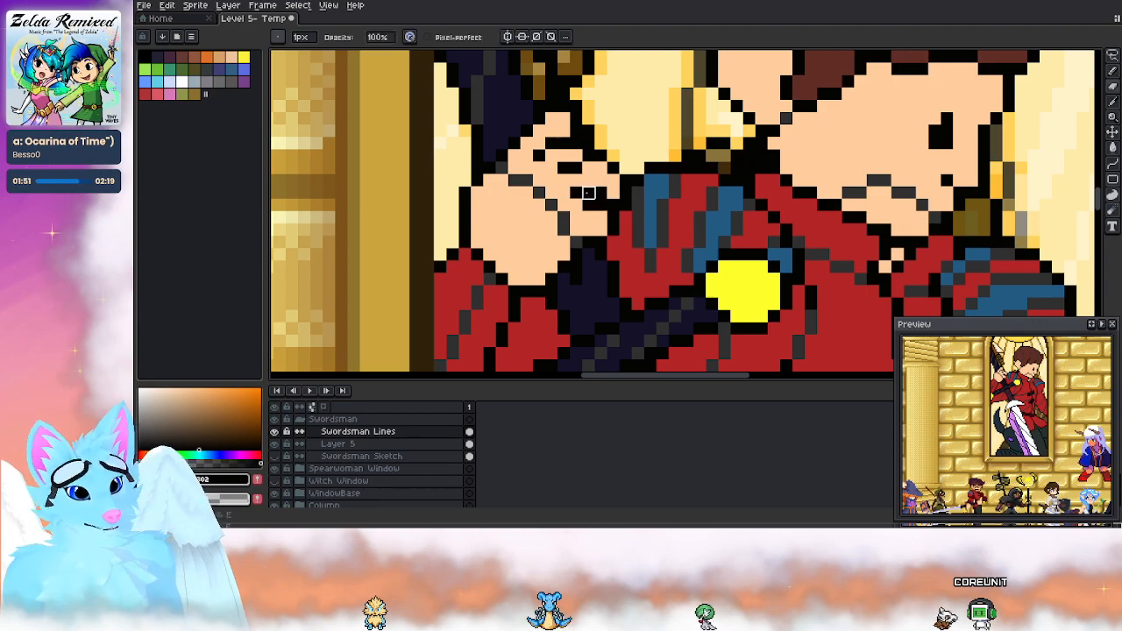
key("e")
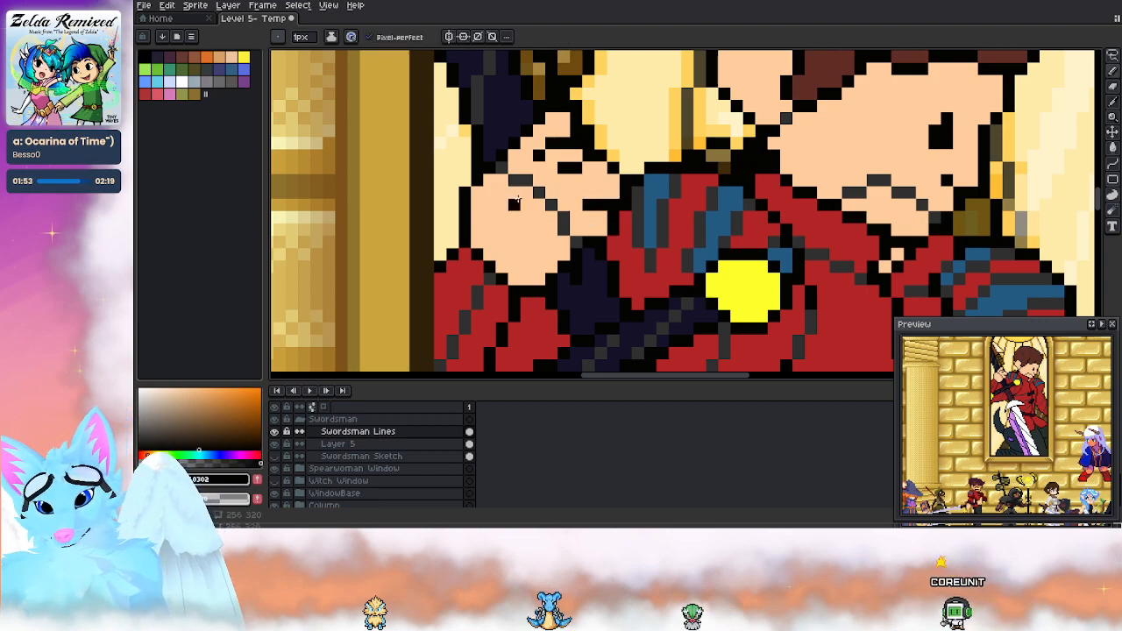
key("b")
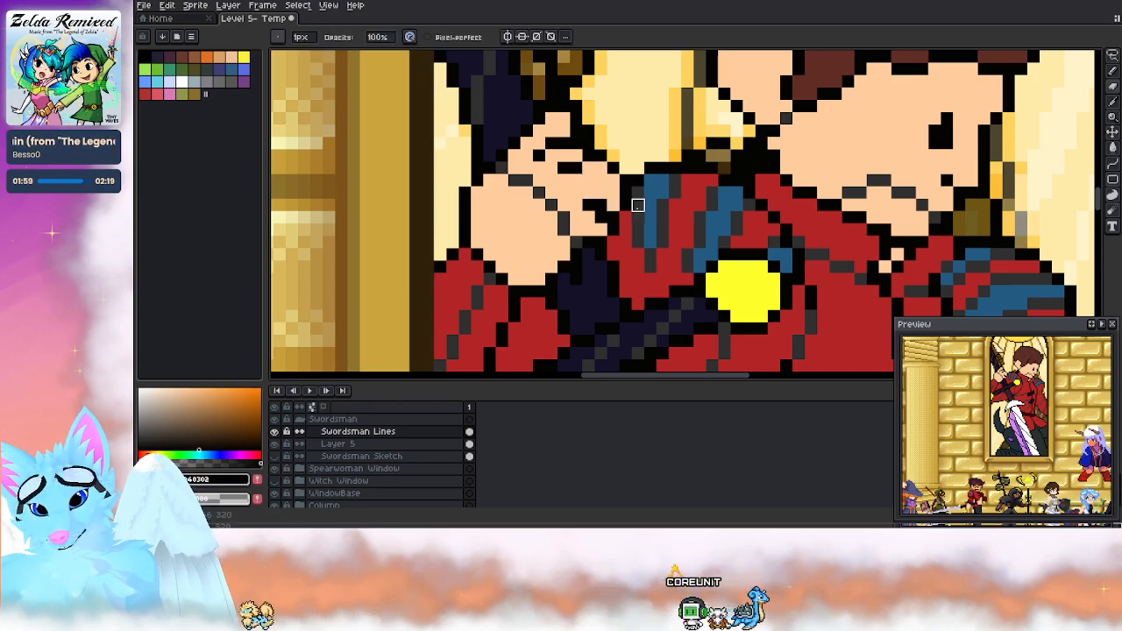
key("e")
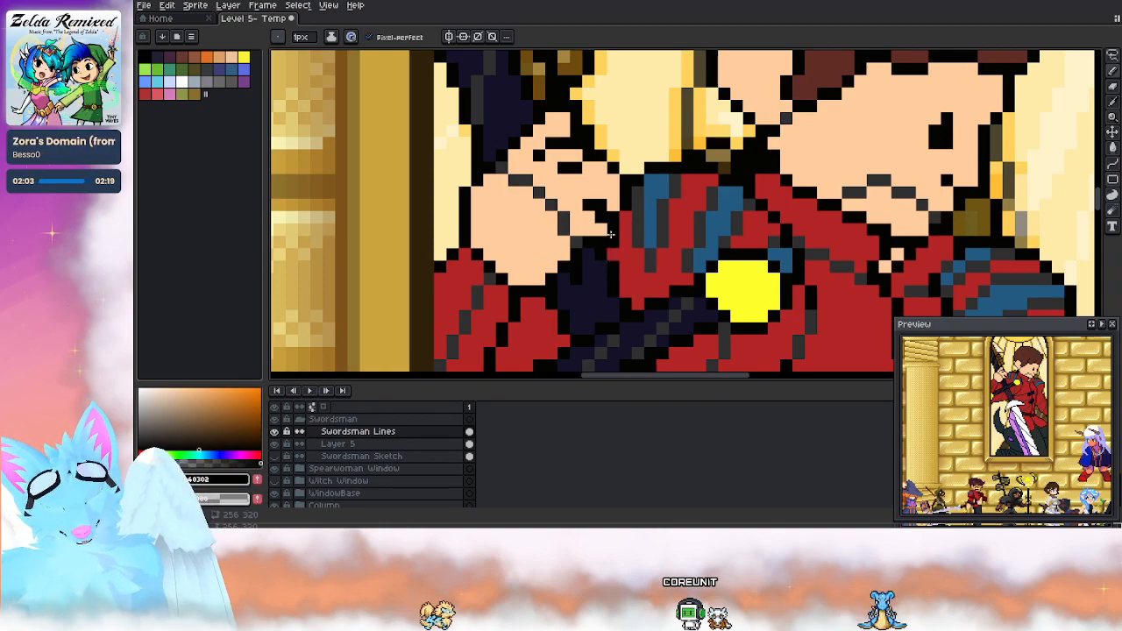
key("b")
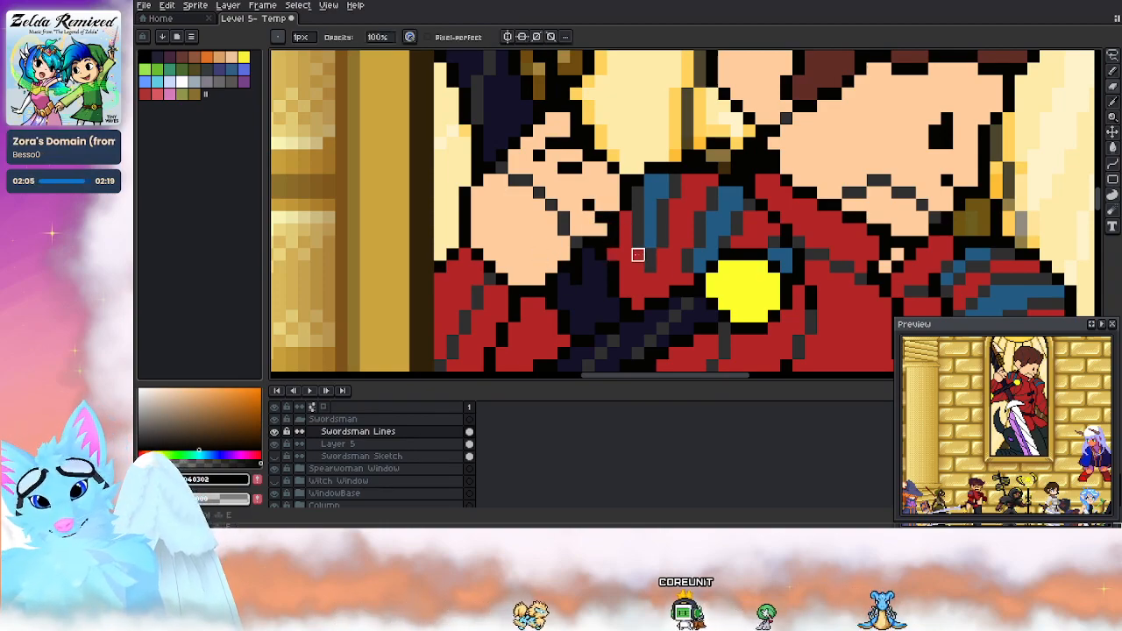
Step: Redraw the raised hand's middle and upper finger lines and clean up the top finger's black outline on Swordsman Lines
key("e")
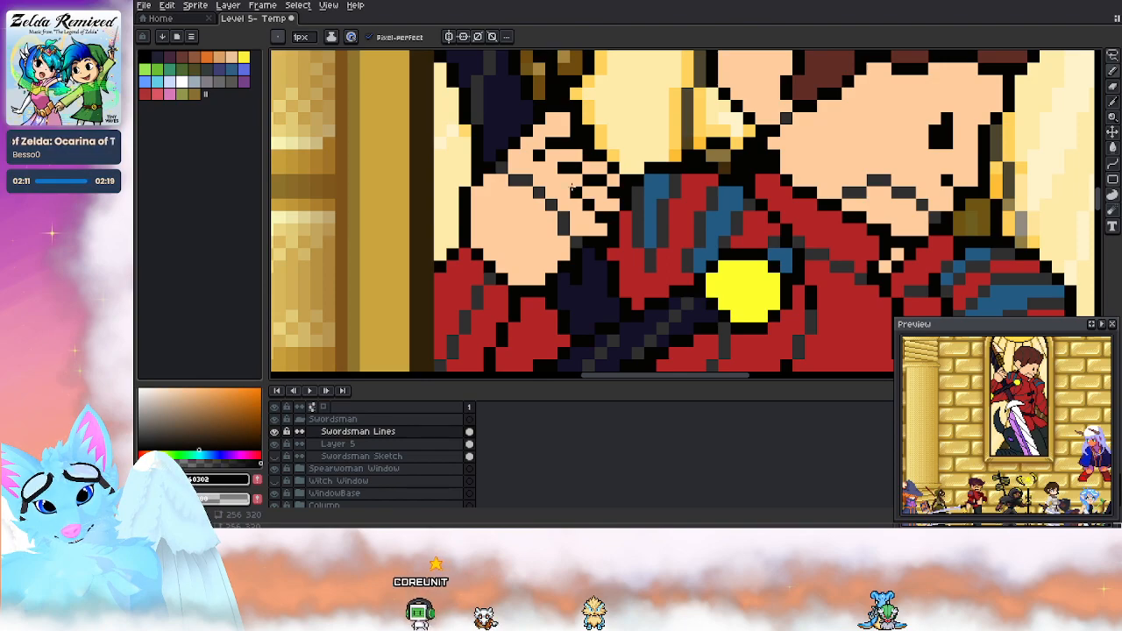
key("b")
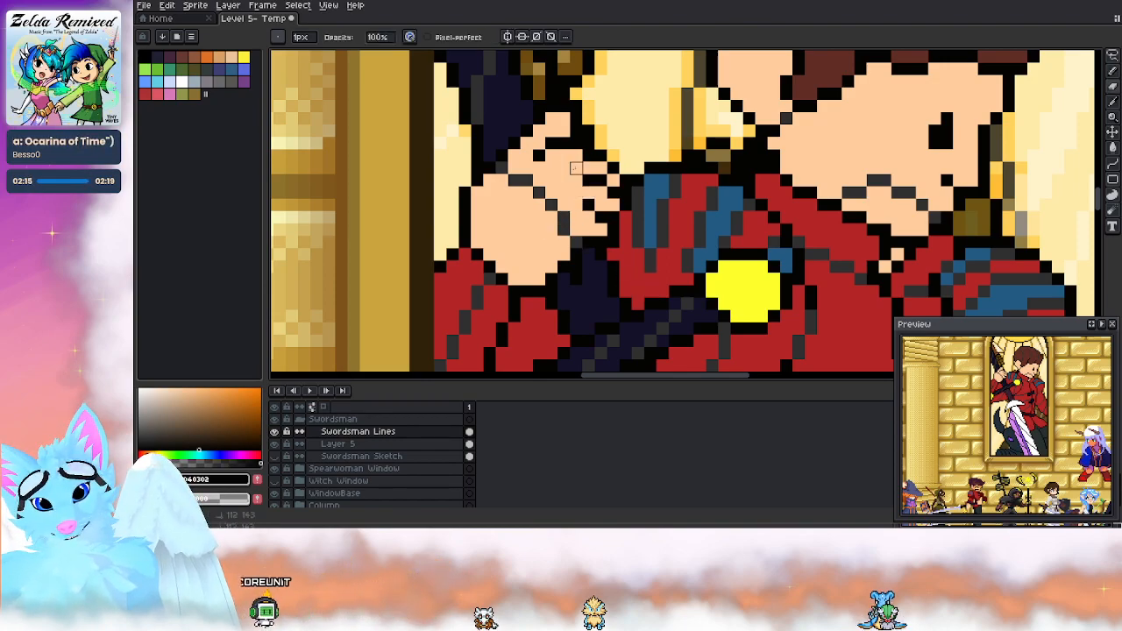
key("e")
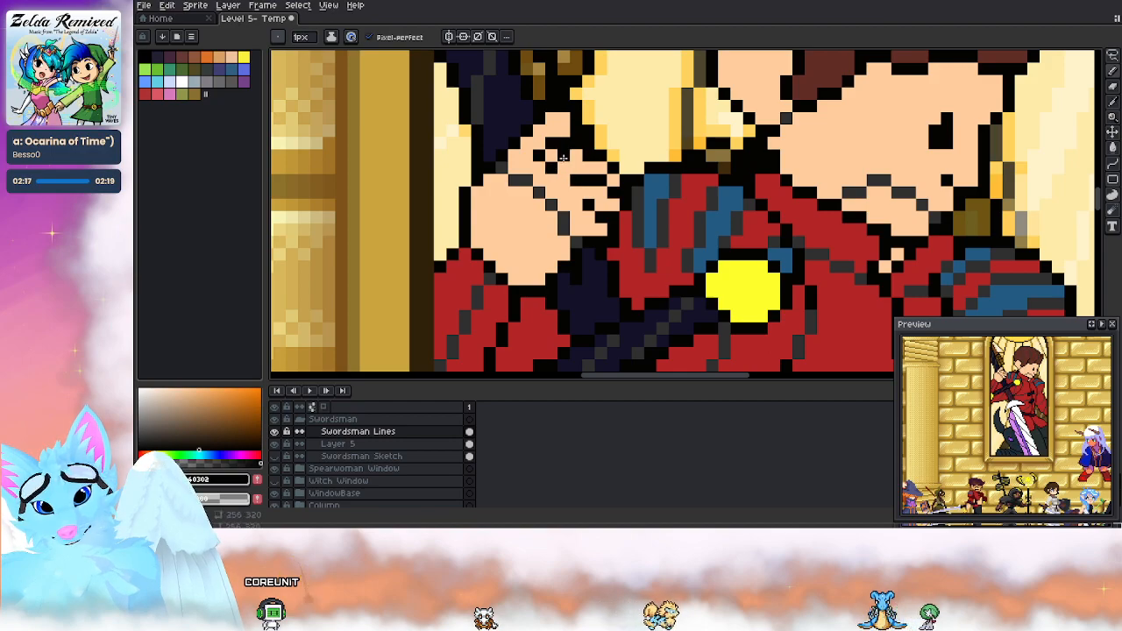
key("b")
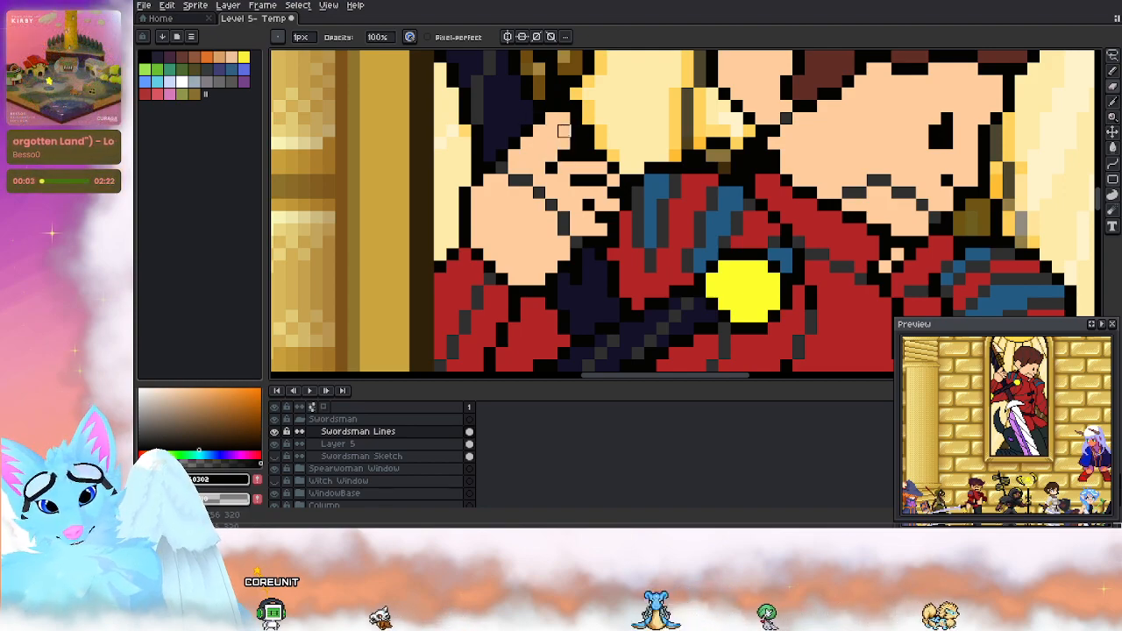
key("e")
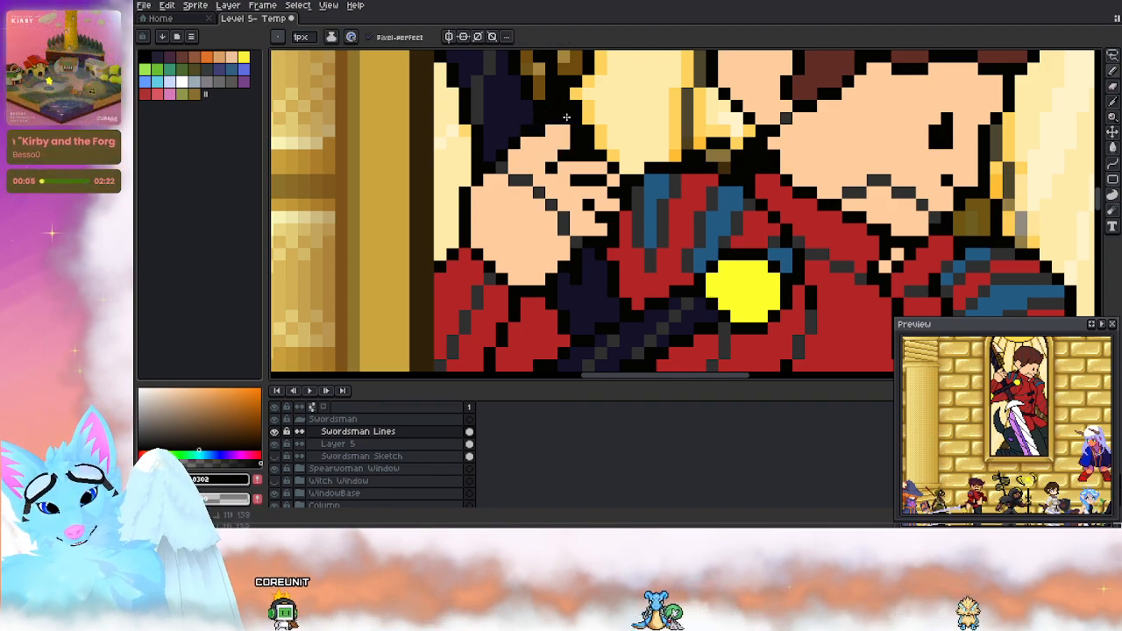
key("b")
left_click_drag(552, 146, 566, 211)
left_click_drag(576, 171, 570, 154)
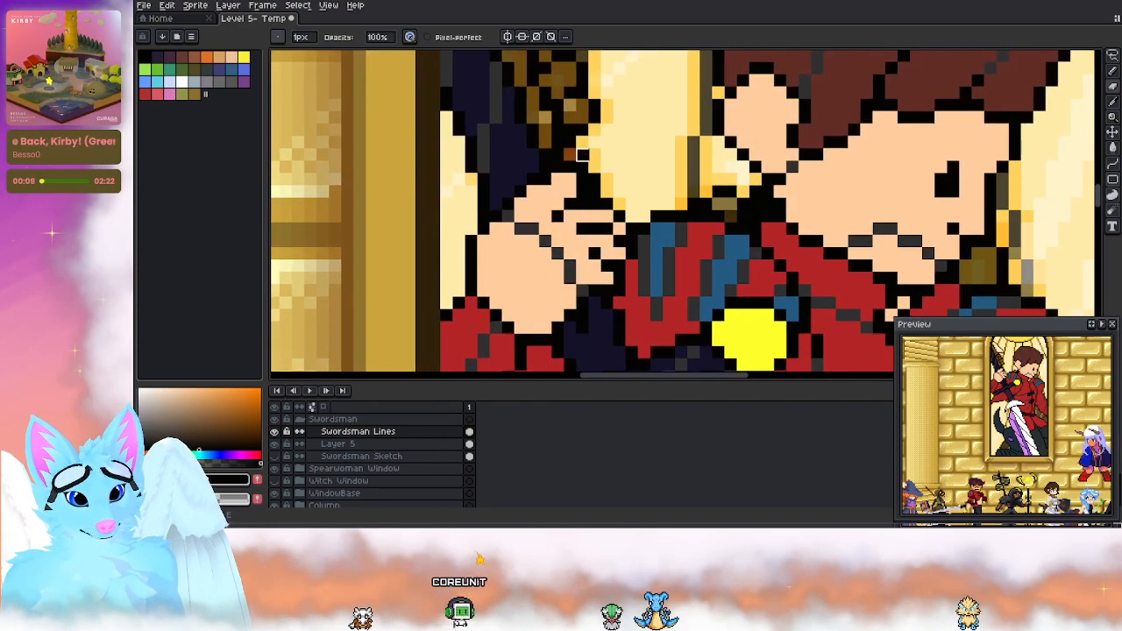
left_click_drag(558, 142, 568, 43)
Step: Hide the Spearwoman Window group and make Layer 5 the active layer for touching up the fill around the hand
scroll(367, 468, "down", 4)
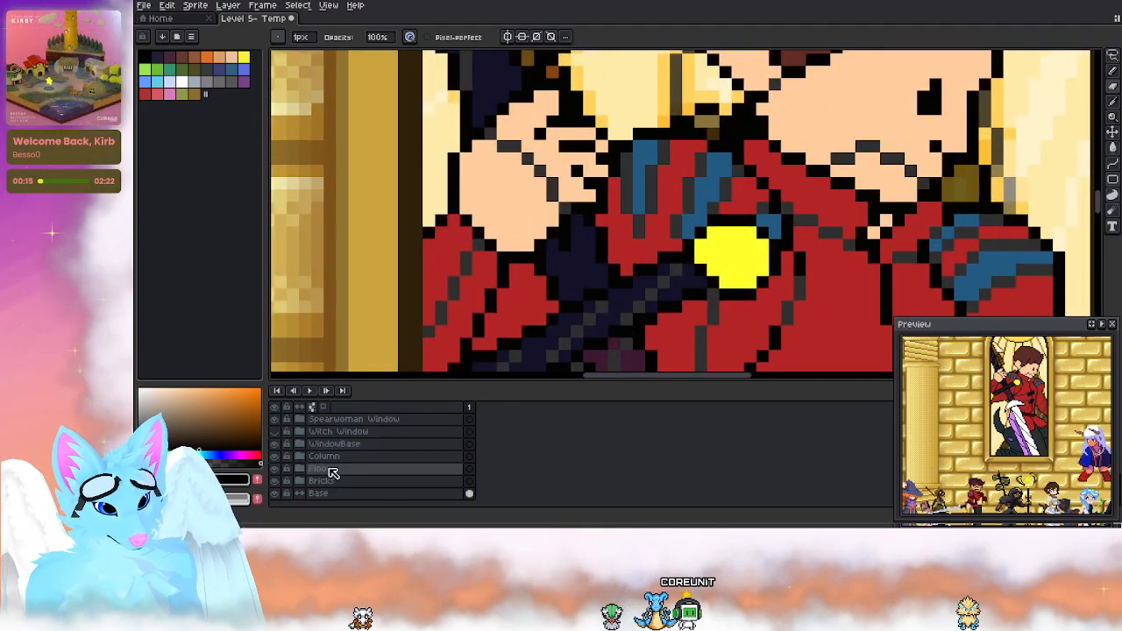
scroll(335, 470, "up", 2)
left_click(275, 443)
scroll(565, 169, "down", 1)
scroll(565, 168, "down", 1)
scroll(570, 170, "up", 2)
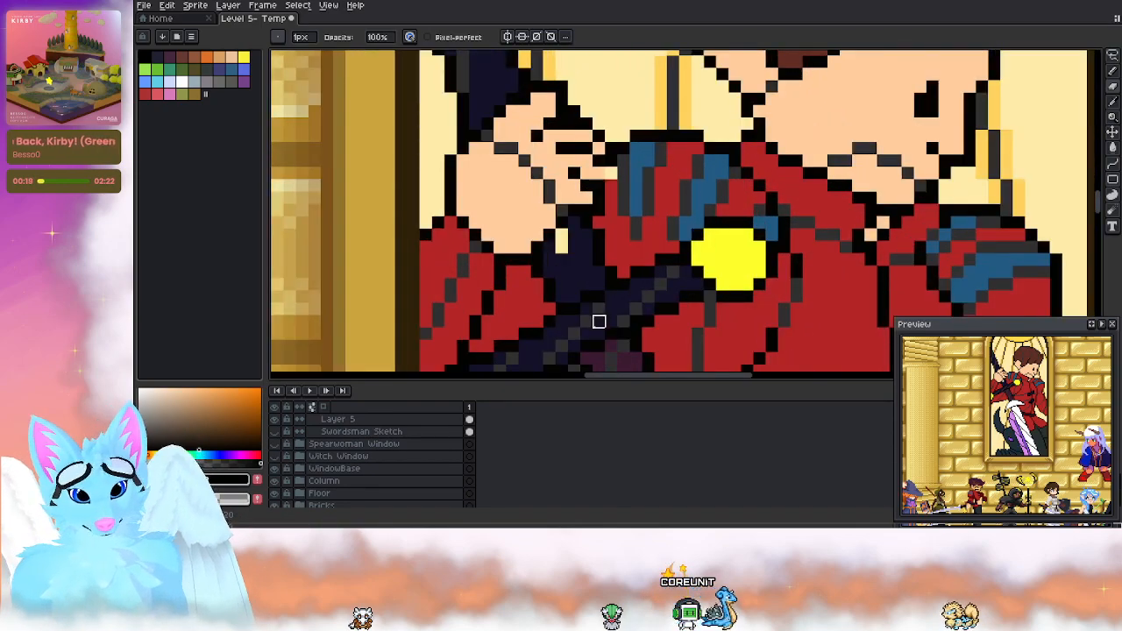
scroll(334, 447, "up", 2)
left_click(325, 445)
key("b")
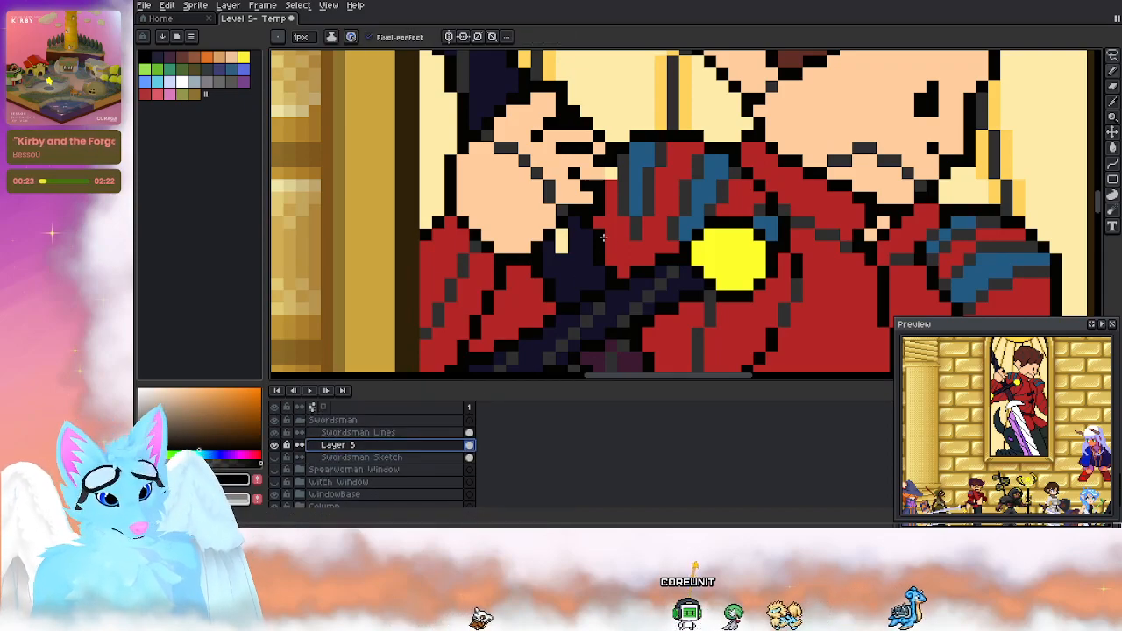
Step: Fill the gap pixels around the swordsman's gripping hand on Layer 5 with the grip's dark navy and the hand's skin tone
left_click(578, 258, "alt")
left_click_drag(562, 246, 562, 234)
left_click(581, 209, "alt")
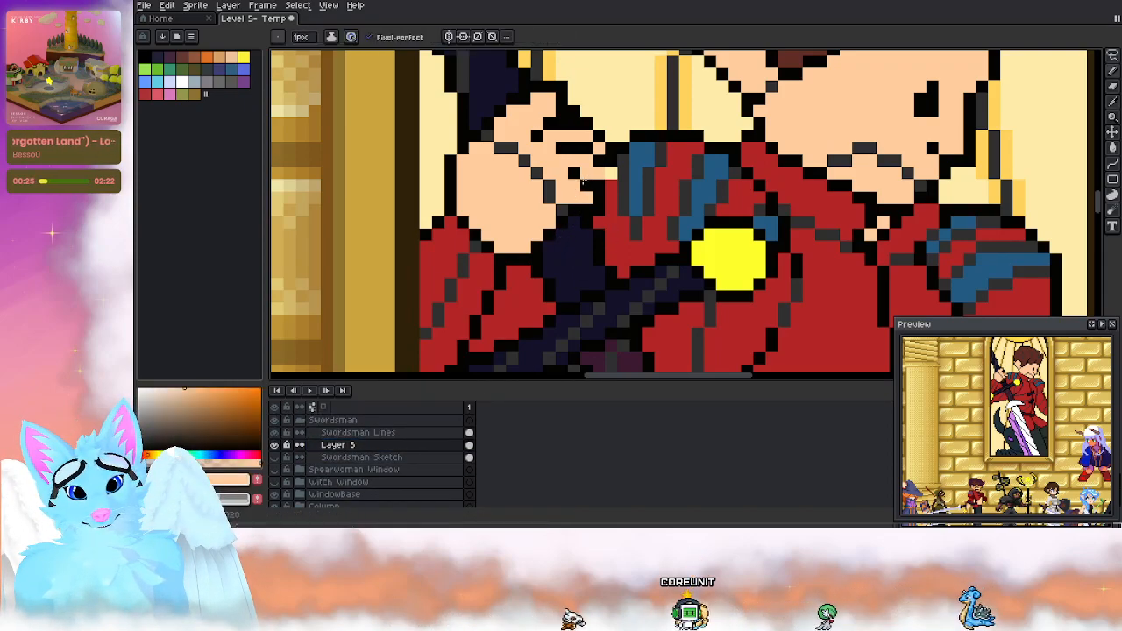
Step: Clean up the outline pixels where the top of the gripping hand meets the sword grip on the Swordsman Lines layer
key("Up")
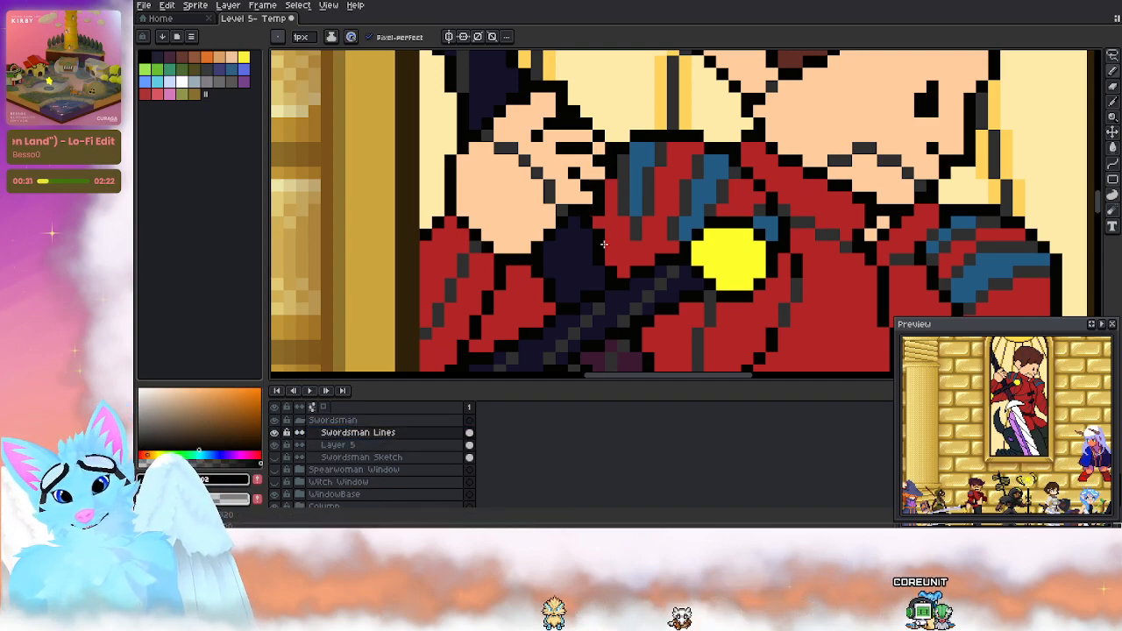
scroll(587, 162, "down", 3)
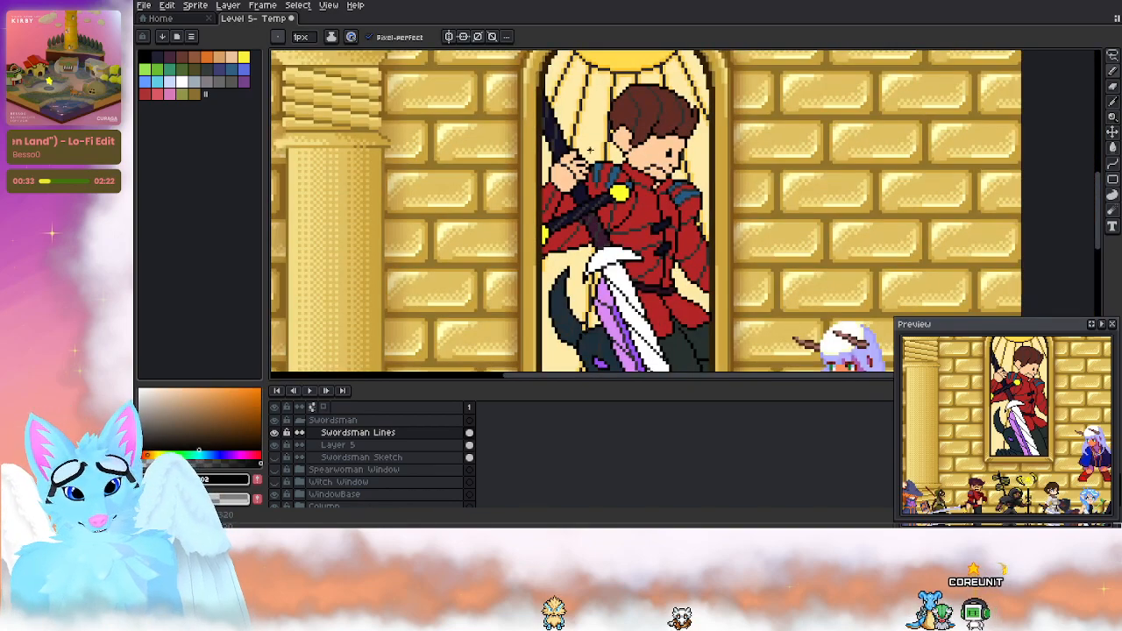
scroll(592, 151, "down", 1)
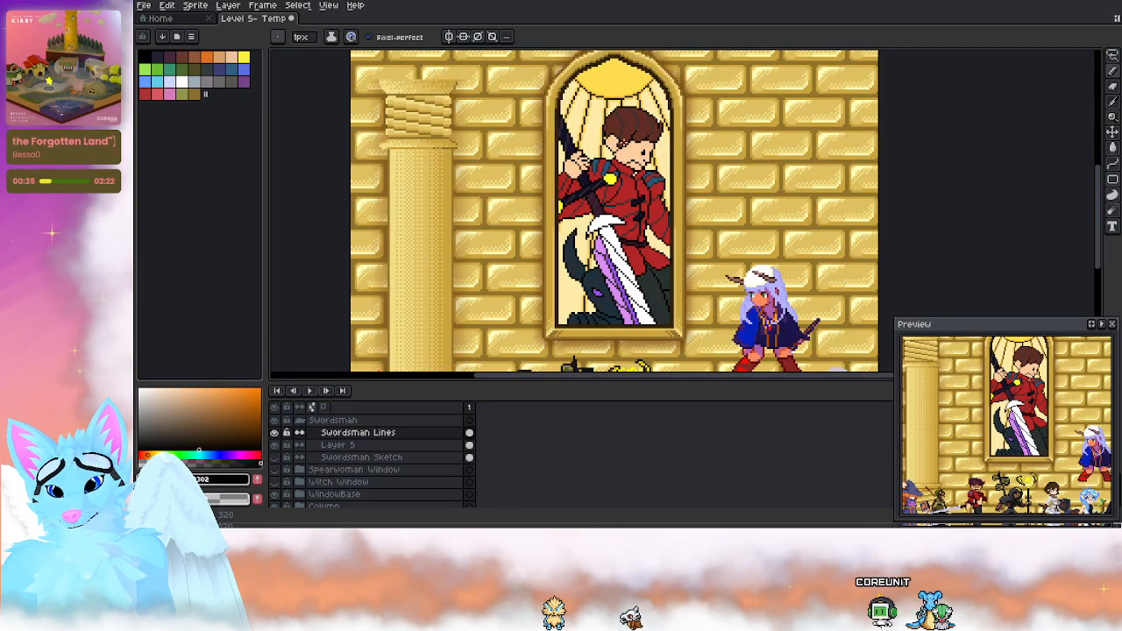
scroll(590, 194, "up", 4)
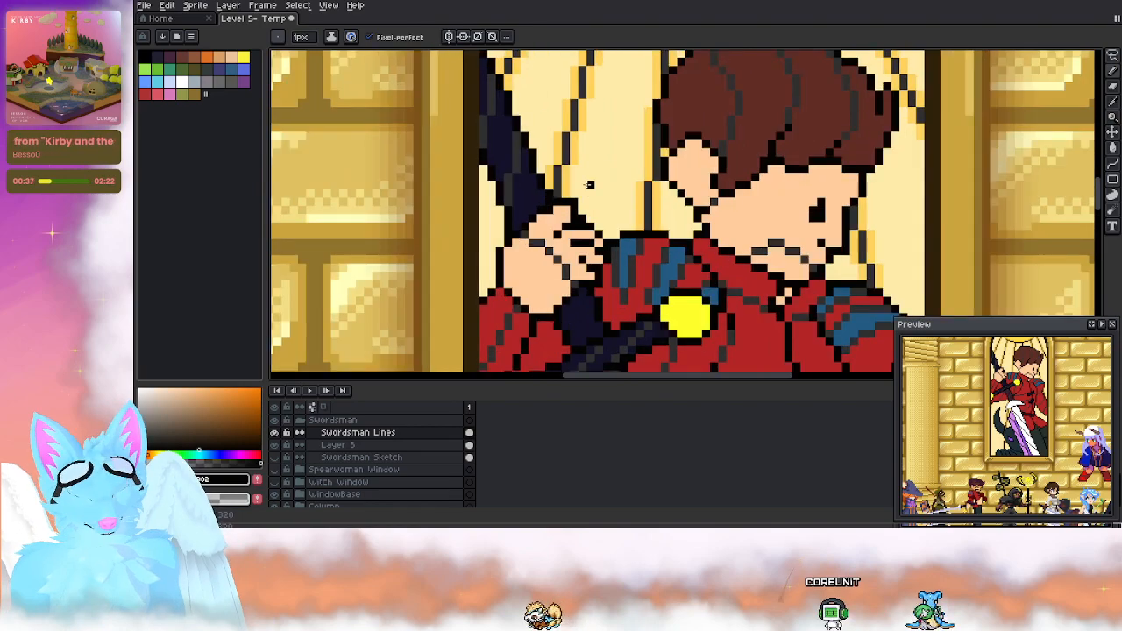
key("b")
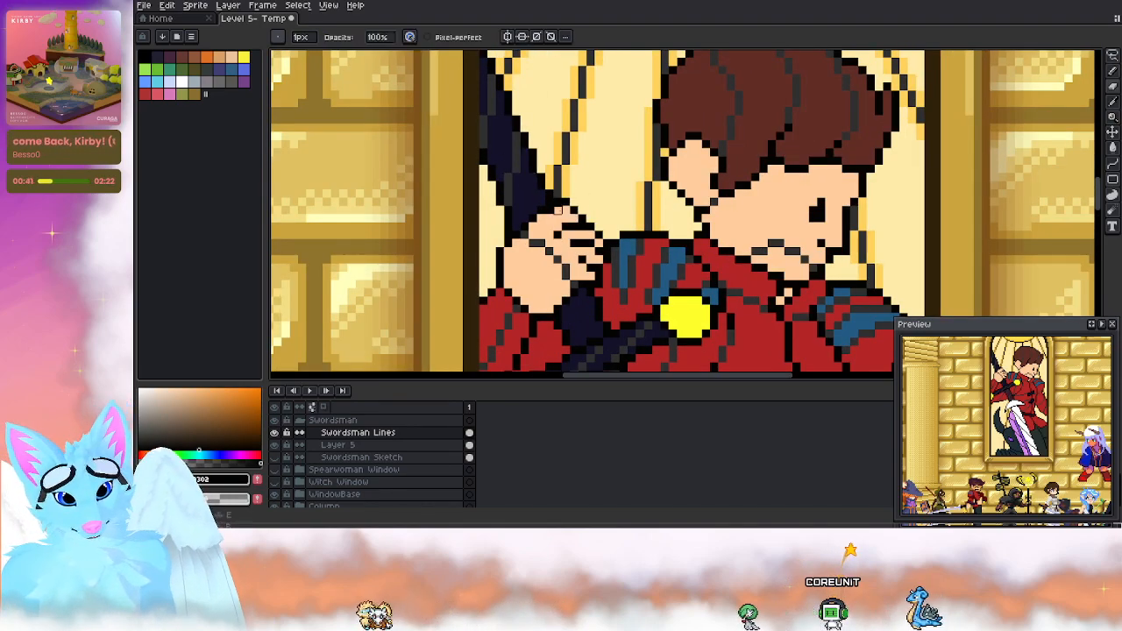
key("e")
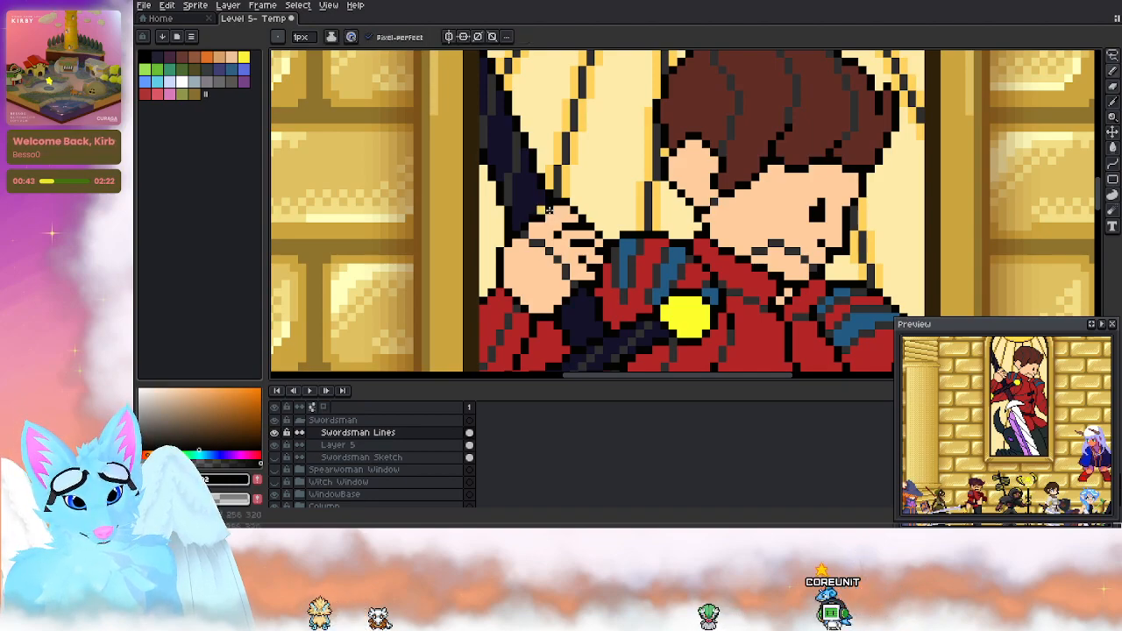
key("b")
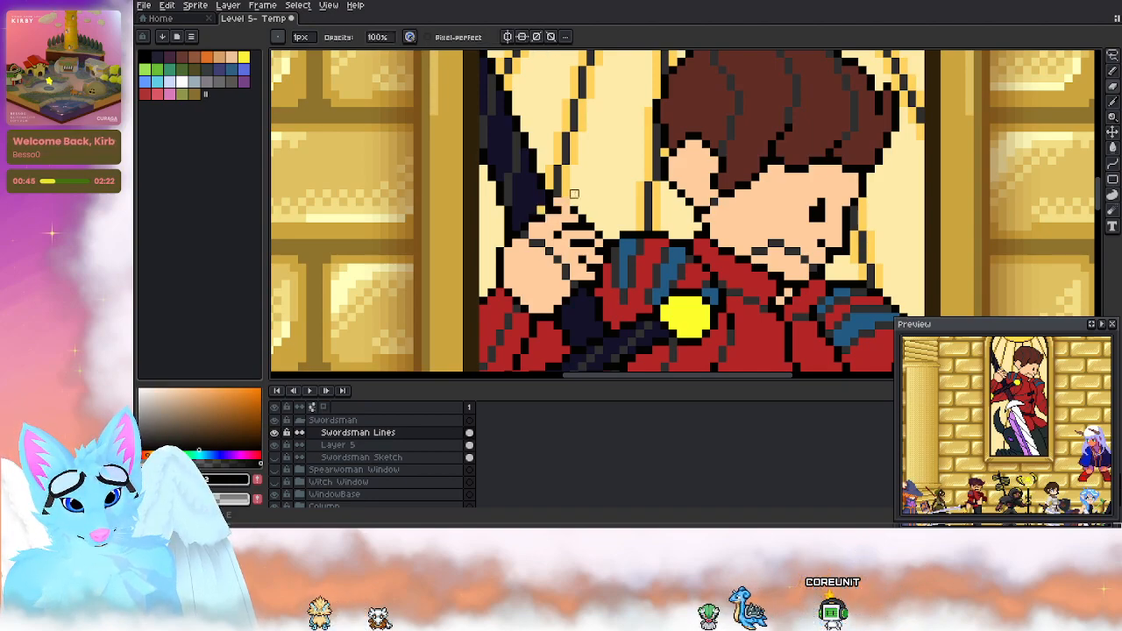
key("e")
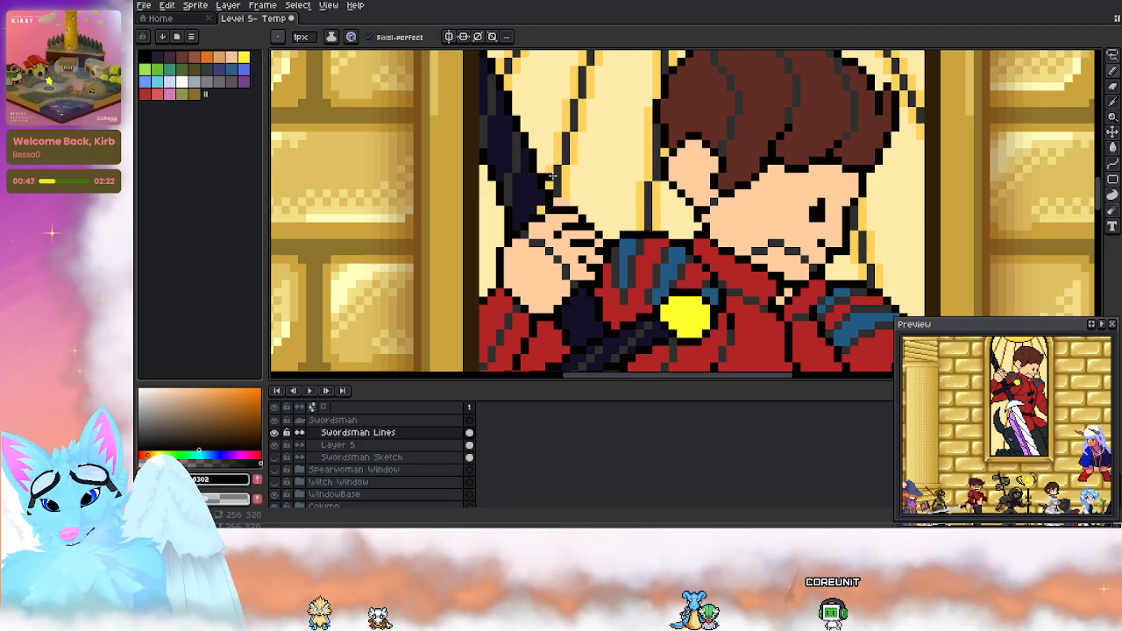
Step: Fill the gap pixels between the sword grip and the top of the hand on Layer 5 with the grip's dark navy
left_click(416, 447)
key("i")
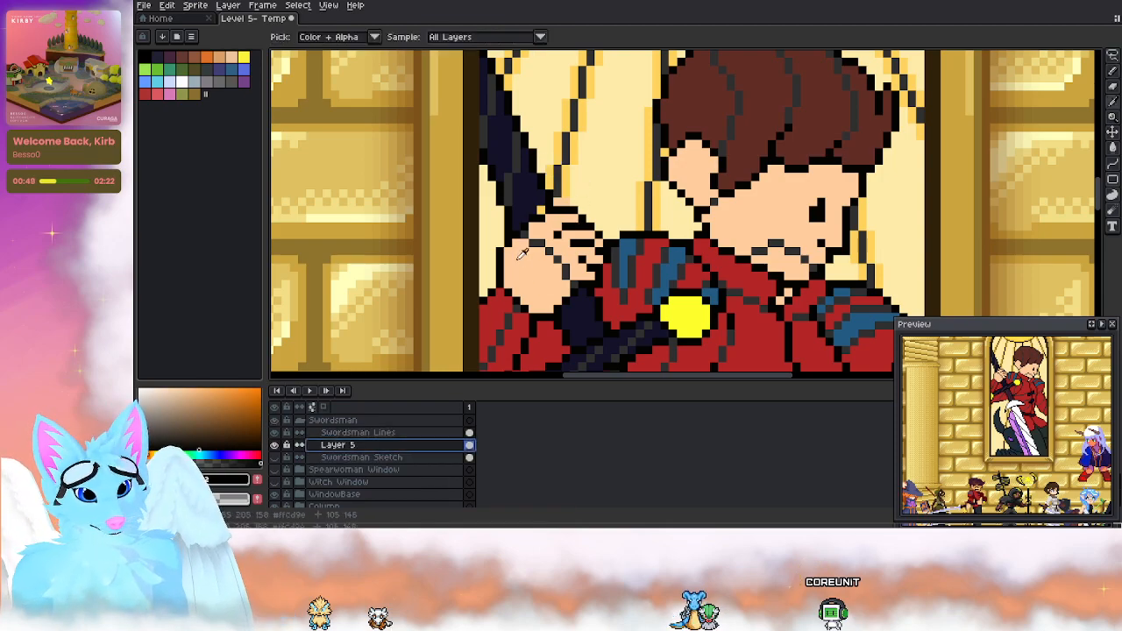
left_click(541, 209)
key("b")
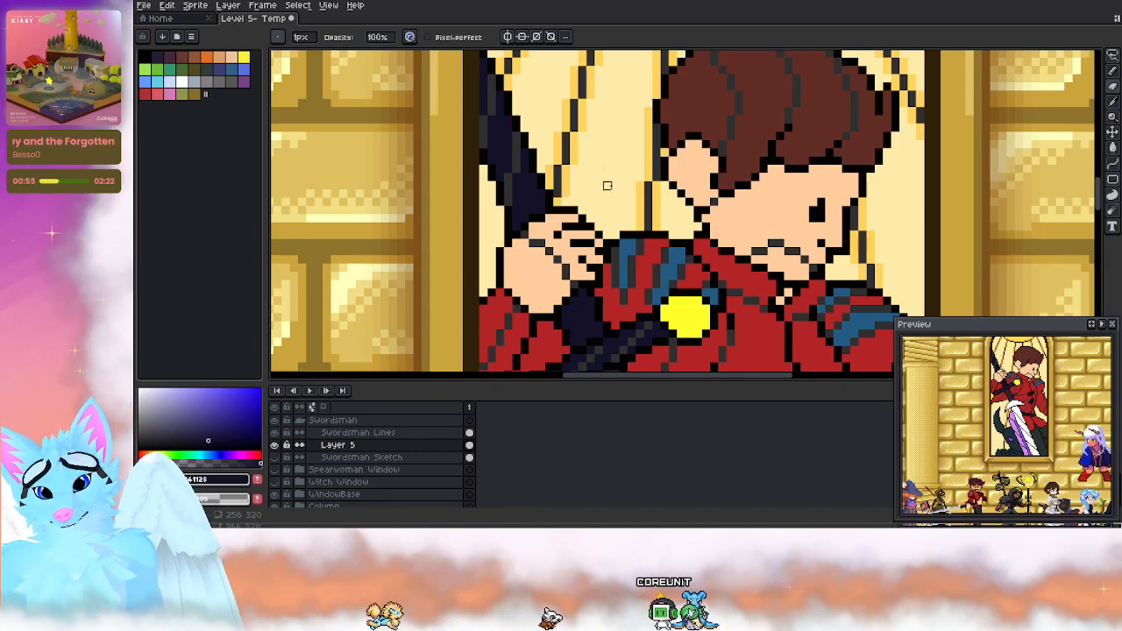
Step: Touch up the gripping hand's lower fingertip, correcting the colour on Layer 5 and the black outline on Swordsman Lines
key("e")
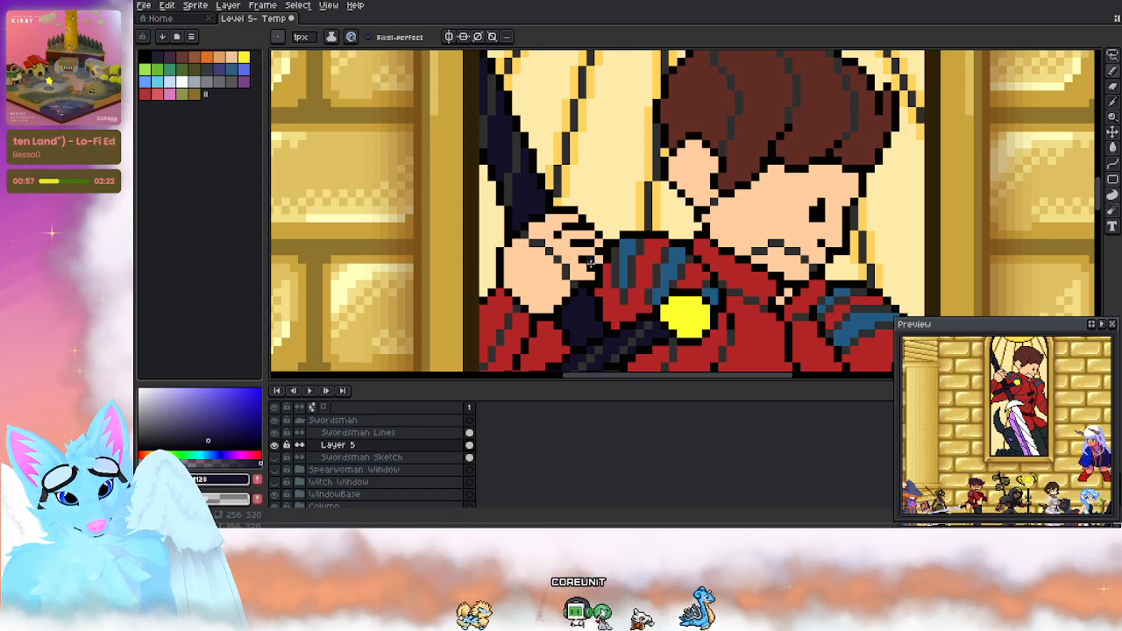
key("b")
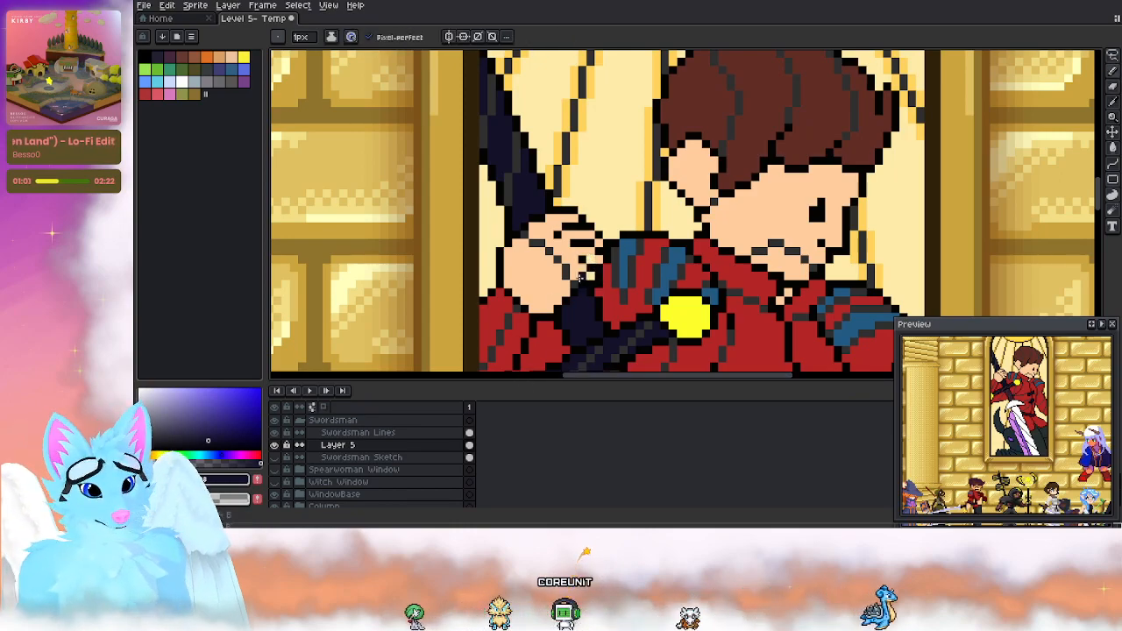
left_click(585, 257, "alt")
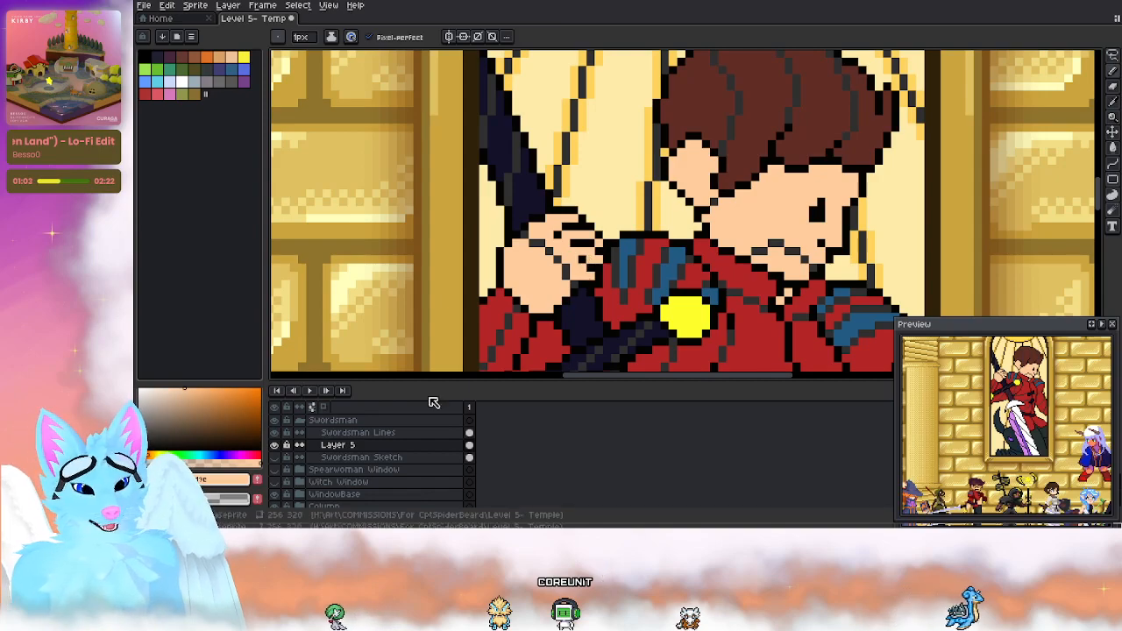
left_click(358, 433)
left_click(586, 261, "alt")
left_click(589, 282)
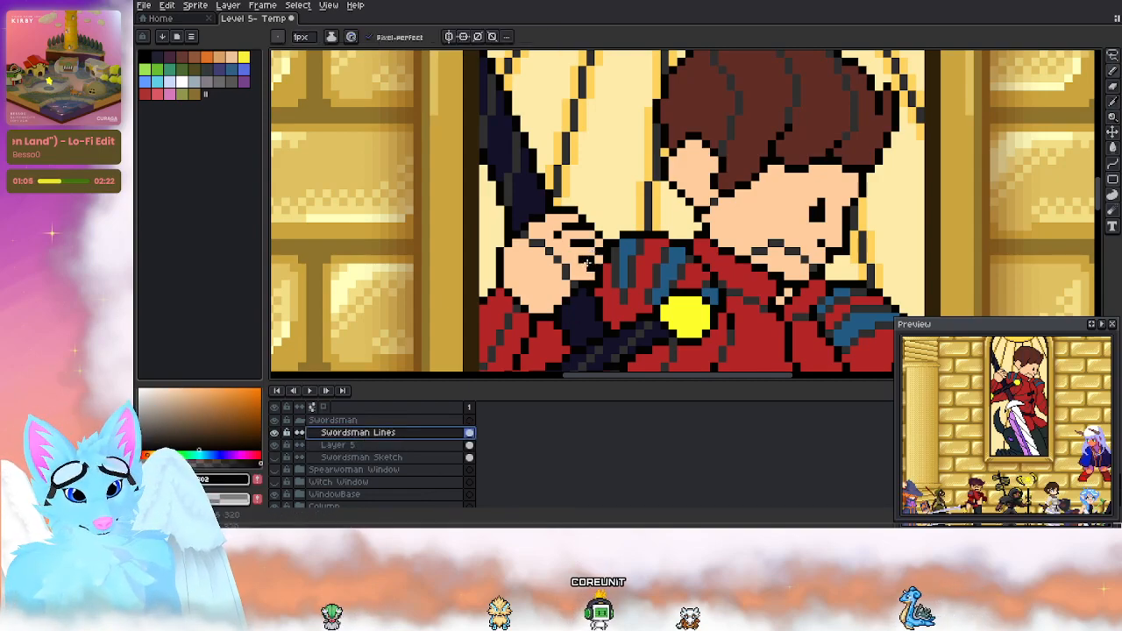
key("e")
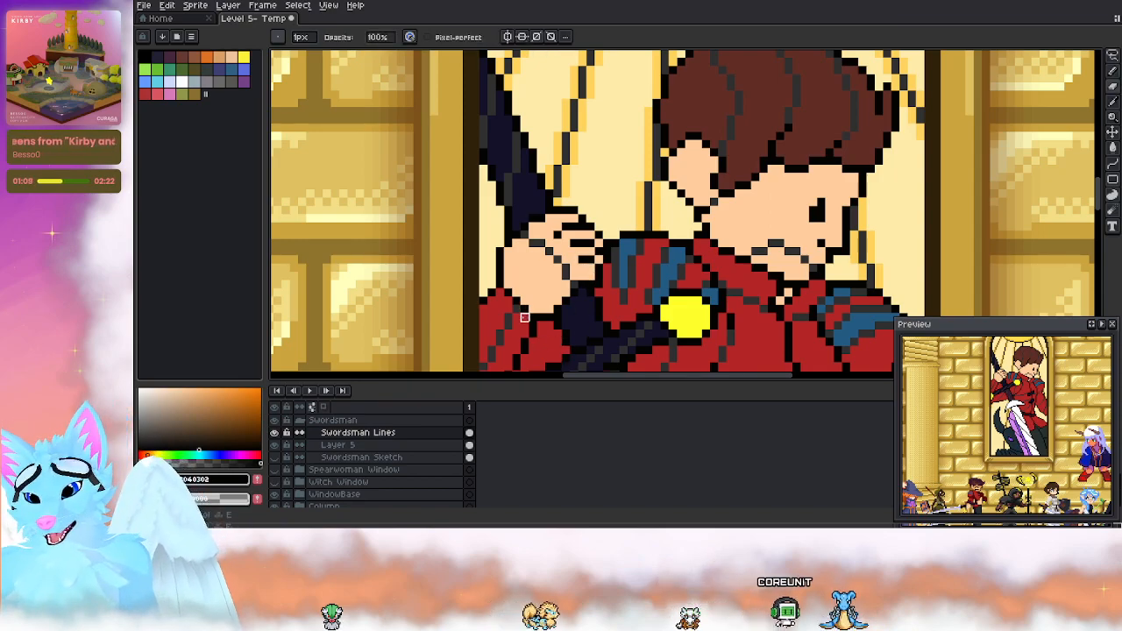
key("b")
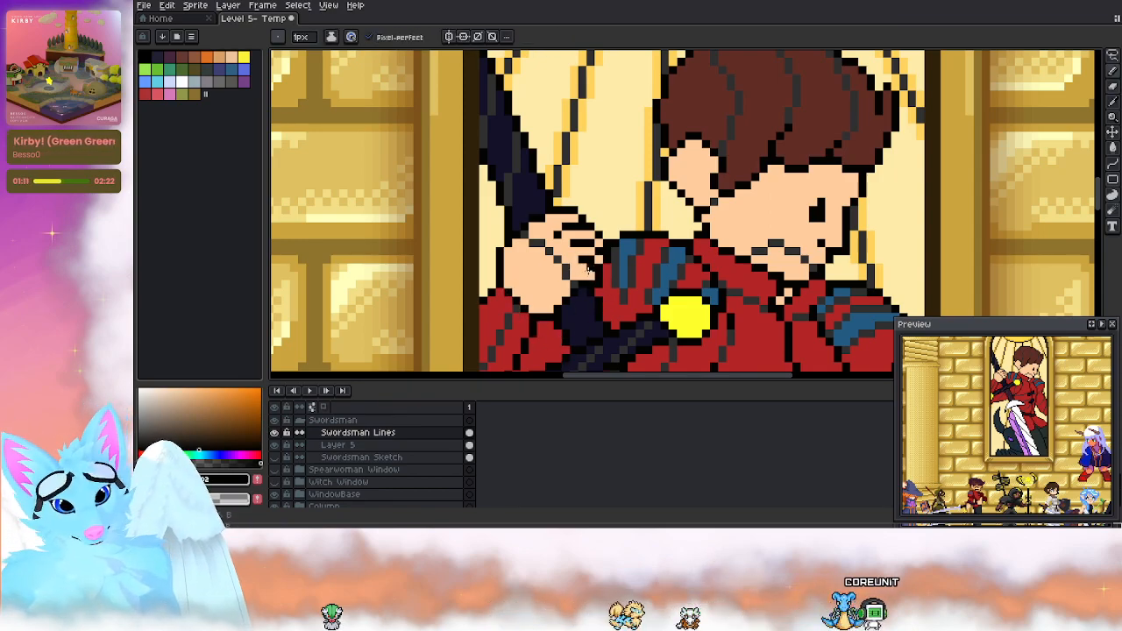
key("e")
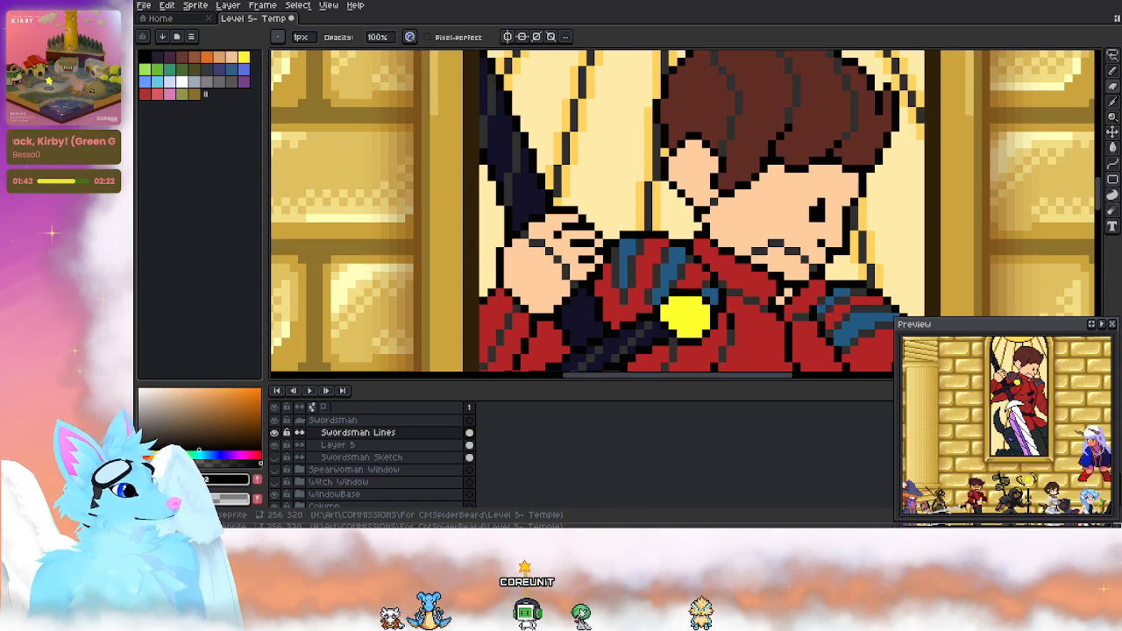
Step: Sample the shaded skin colour #e6a562 from the small red-coated swordsman sprite below the window
scroll(513, 230, "down", 8)
scroll(504, 176, "up", 1)
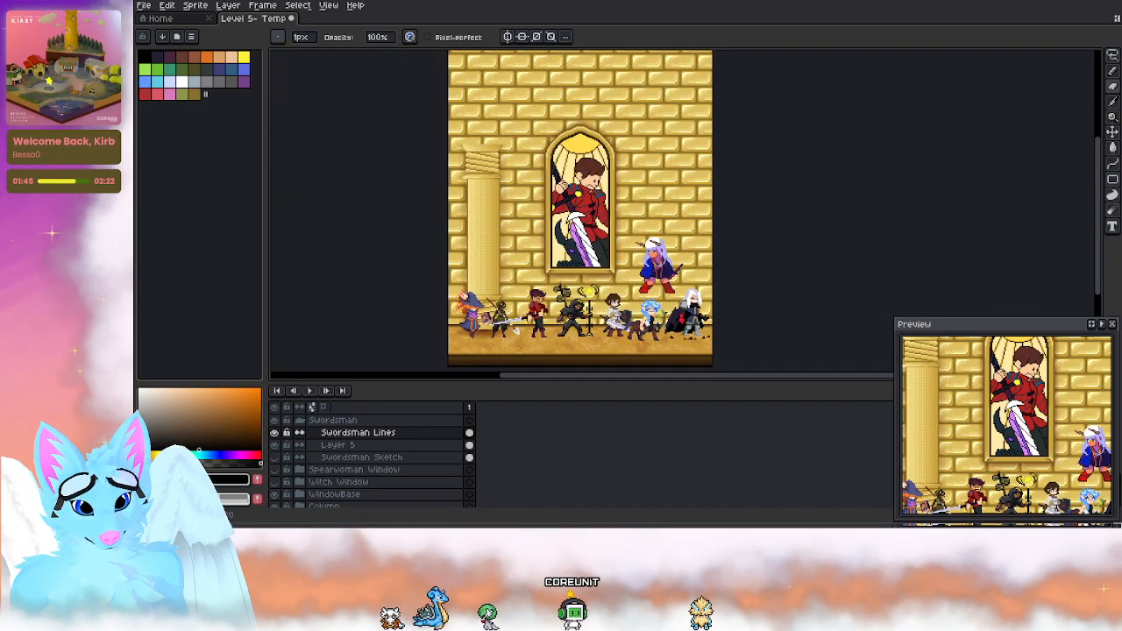
scroll(579, 185, "up", 1)
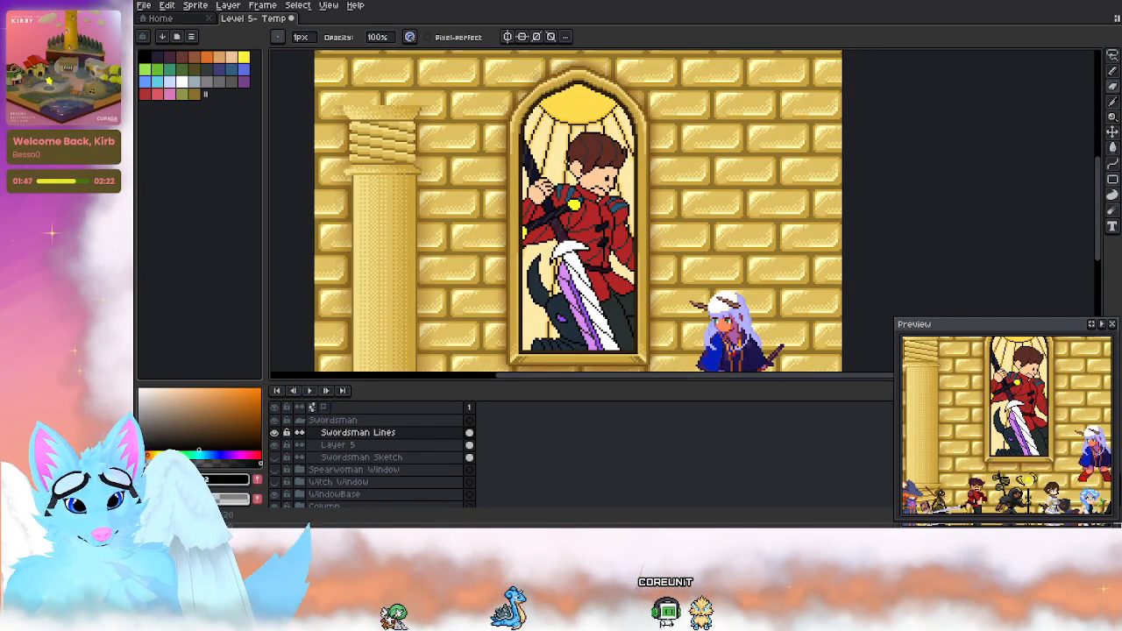
scroll(576, 182, "down", 1)
scroll(566, 235, "up", 2)
left_click_drag(526, 325, 497, 180)
key("alt")
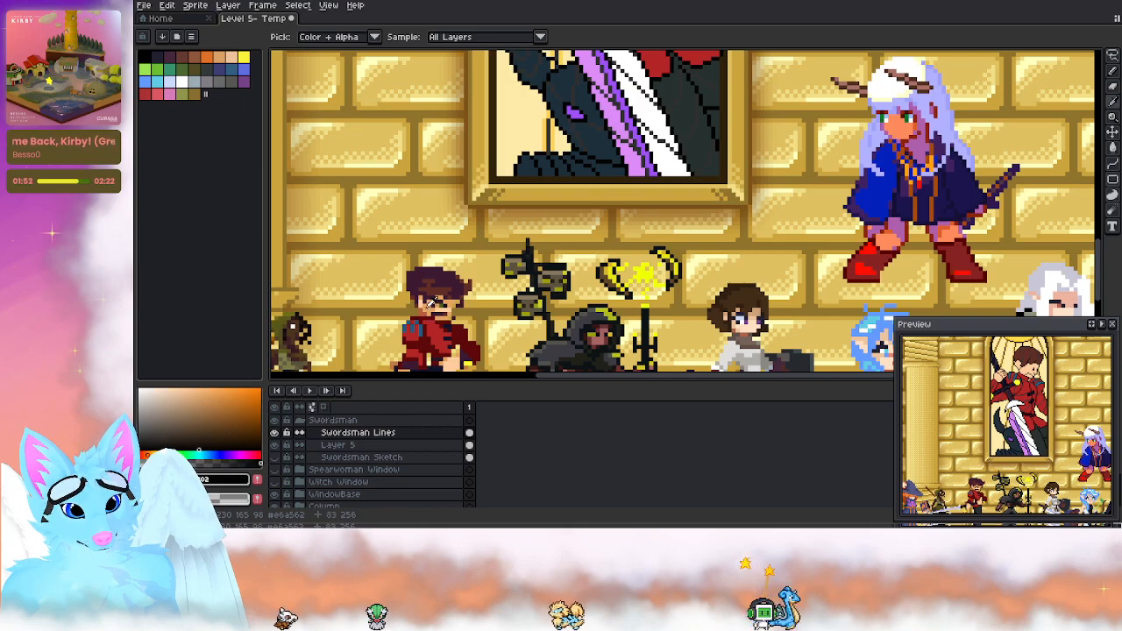
left_click(428, 306, "alt")
mouse_move(591, 108)
left_mouse_down()
mouse_move(544, 281)
mouse_move(413, 458)
left_mouse_up()
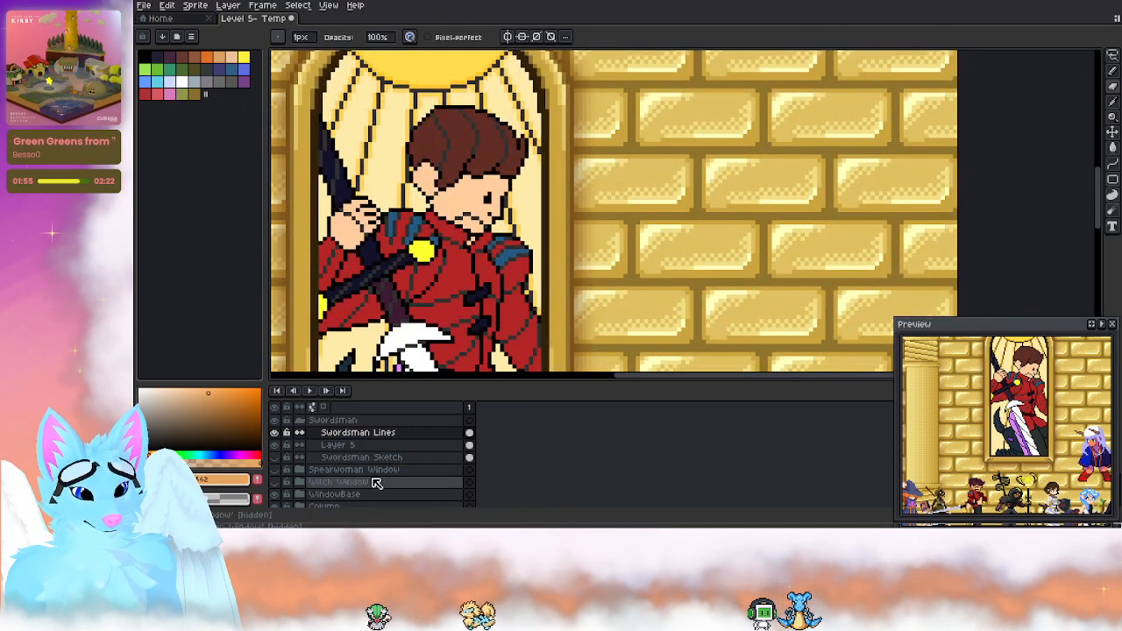
Step: Rename Layer 5 as "Swordsman Colours"
left_click(401, 446)
double_click(400, 445)
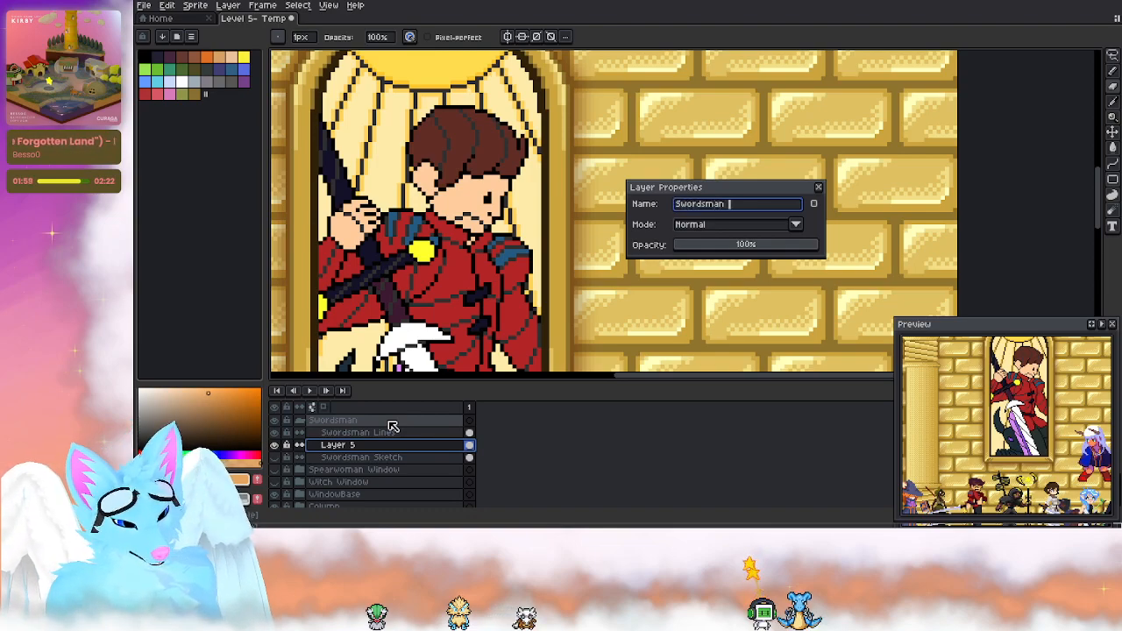
type("Swordsman Colours")
key("Return")
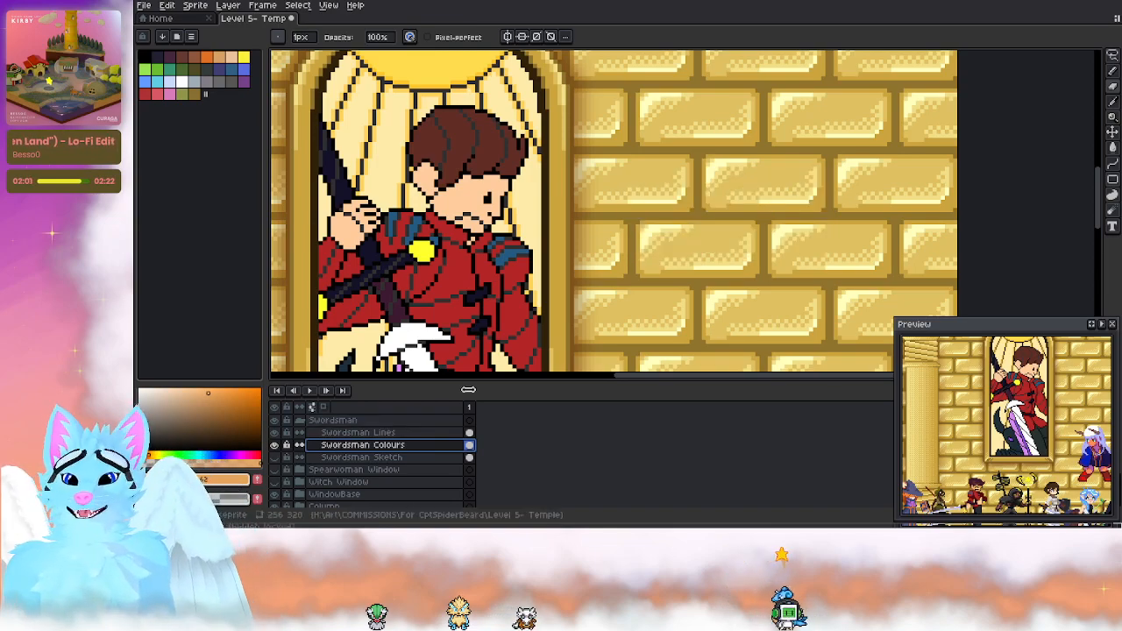
Step: Fill the lower jaw area of the swordsman's face with the sampled skin shadow using the Paint Bucket
left_click(1112, 147)
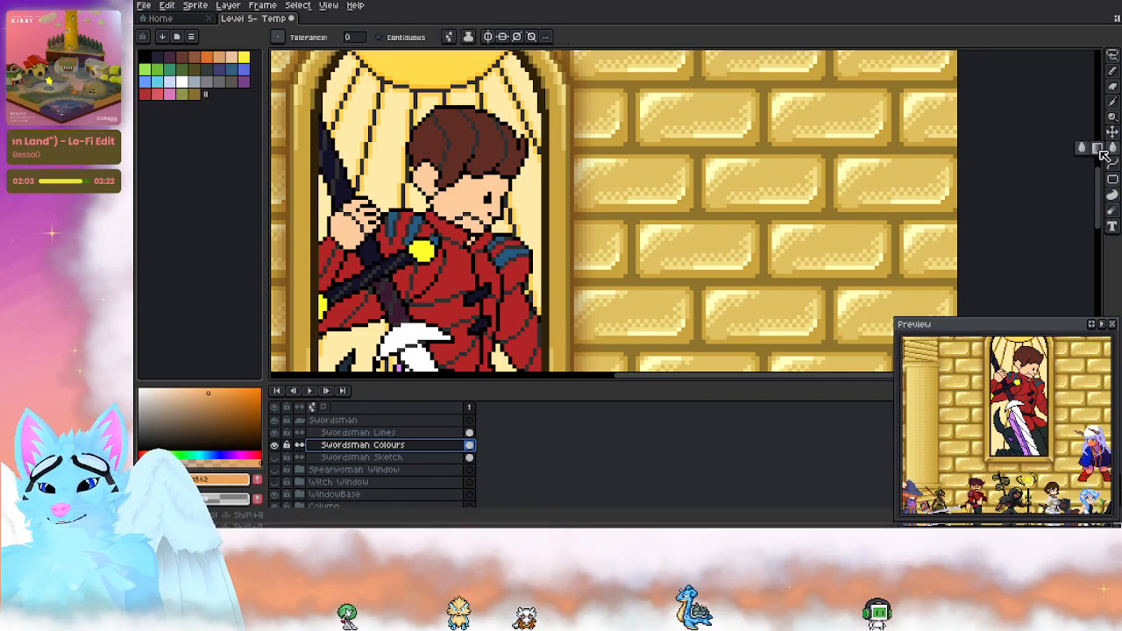
left_click_drag(757, 237, 1005, 148)
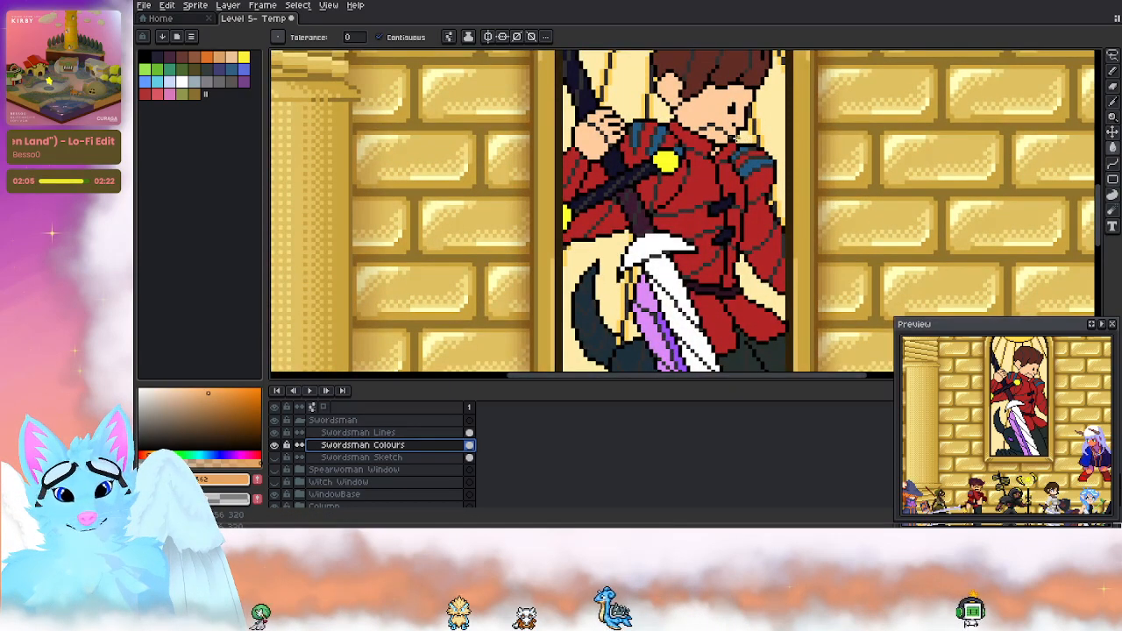
left_click(713, 135)
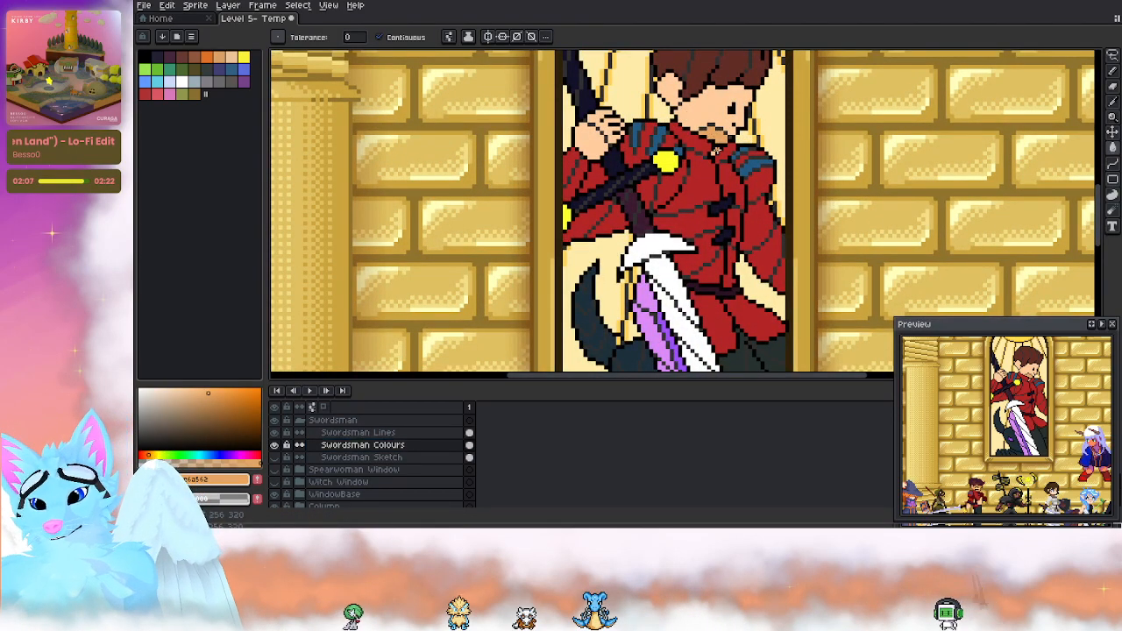
Step: Sample the dark shading red #5d0909 from the small red-coated swordsman sprite for the window figure's coat
left_click_drag(721, 273, 655, 133)
scroll(538, 257, "down", 2)
left_click_drag(512, 363, 536, 247)
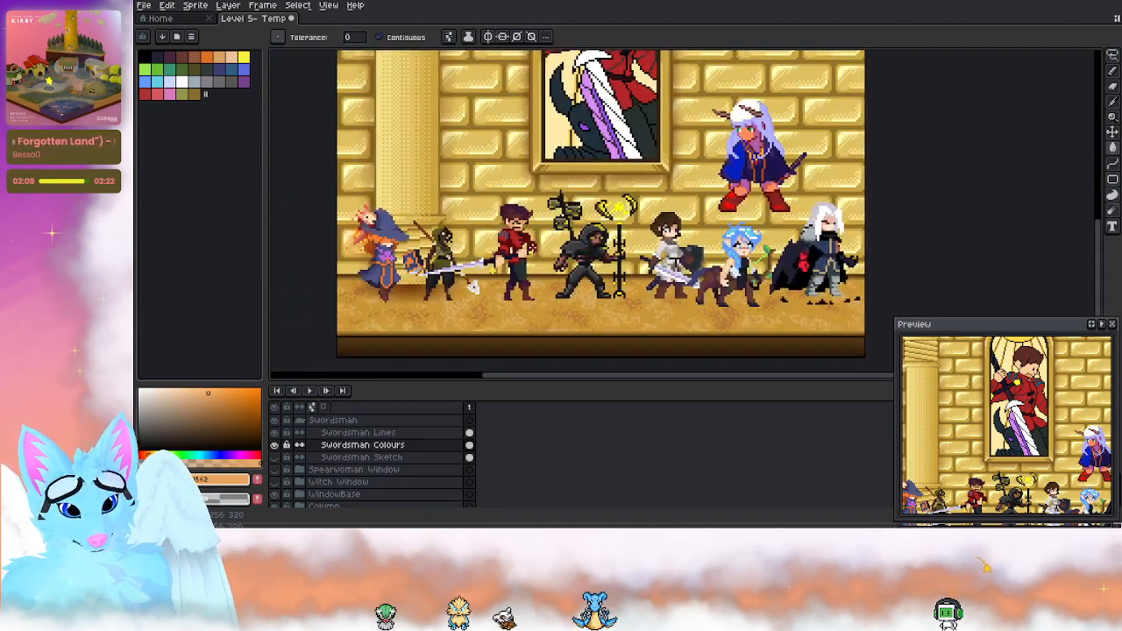
scroll(536, 247, "up", 1)
left_click(531, 246, "alt")
left_click_drag(667, 131, 632, 261)
scroll(653, 140, "up", 1)
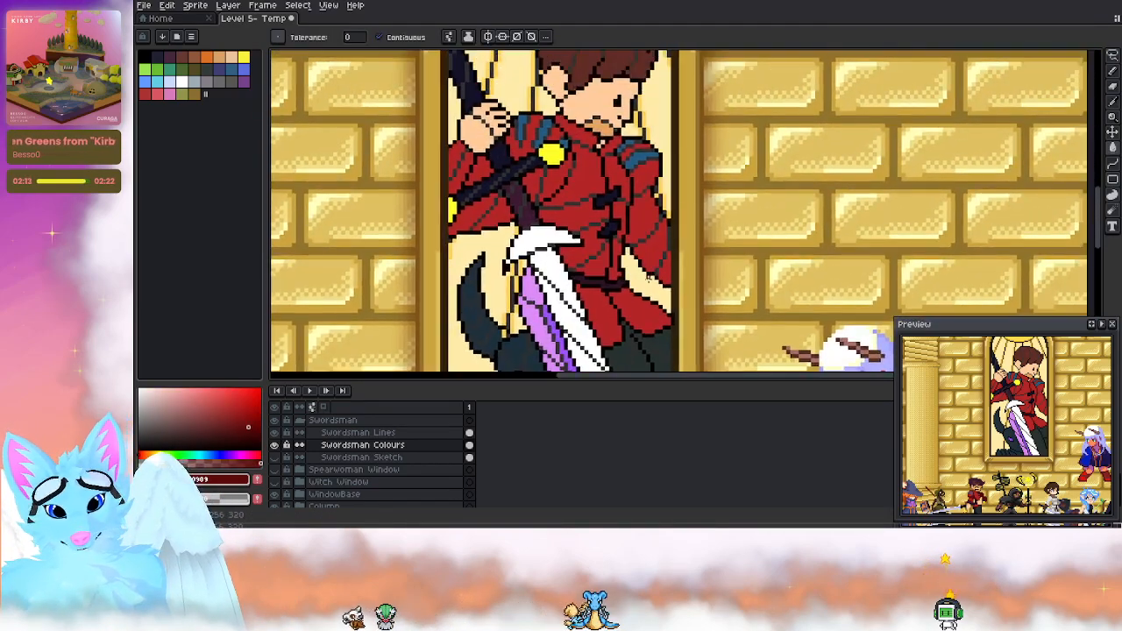
Step: Mix a dark red #801212 between the coat's base red and shadow red, and fill the lowered arm's forearm sleeve with it
left_click(667, 269, "alt")
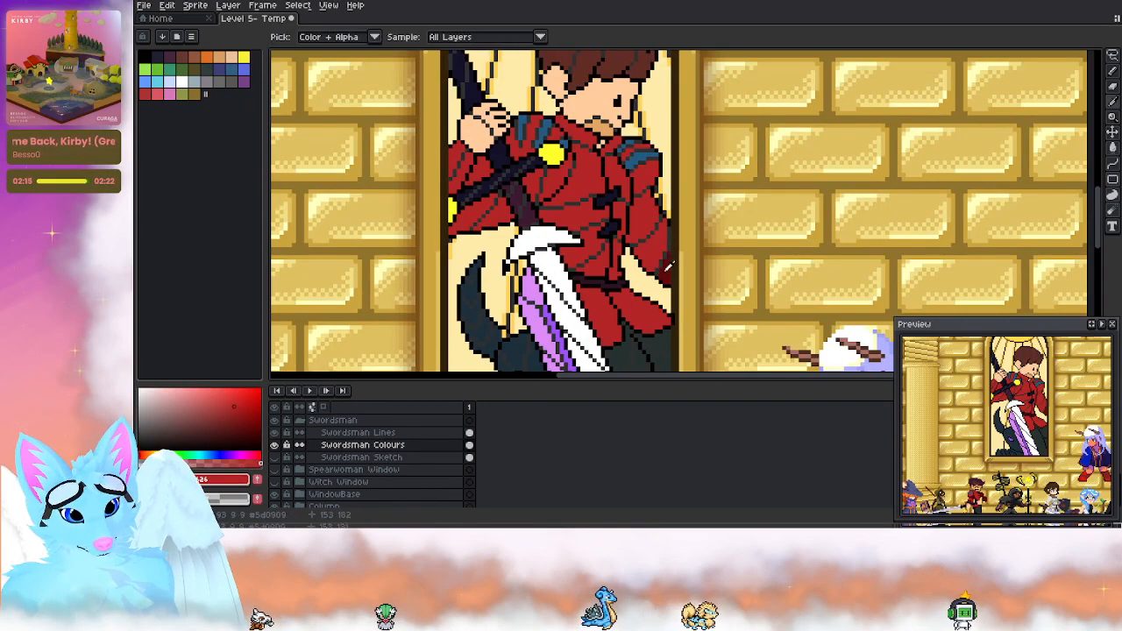
left_click(667, 272, "alt")
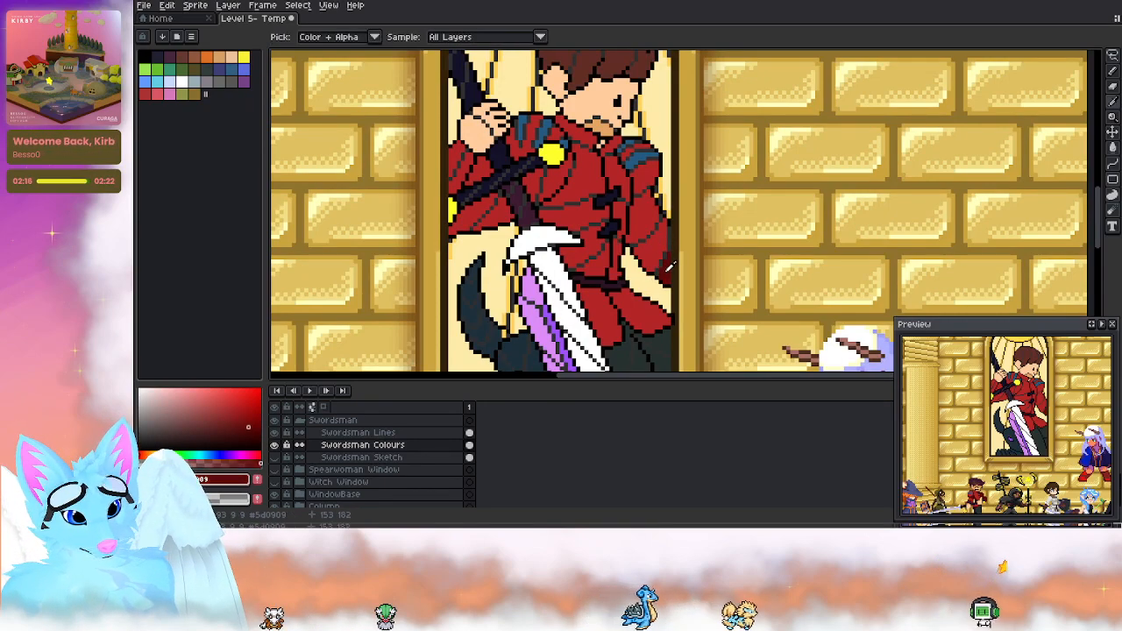
left_click(242, 414)
key("g")
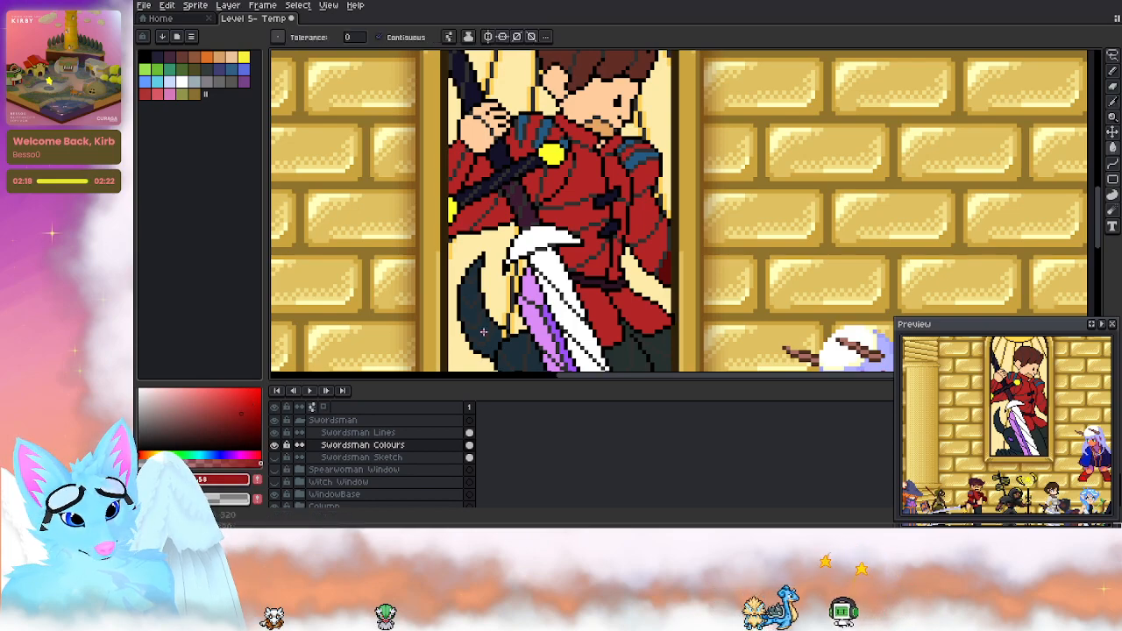
left_click(653, 256)
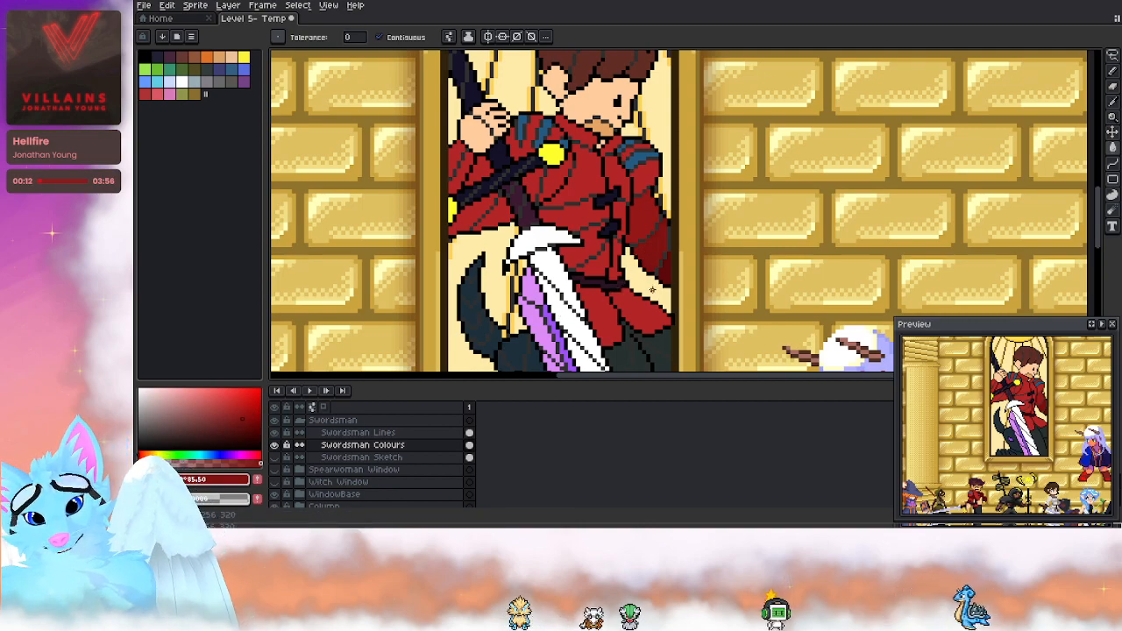
Step: Fill the lower front of the swordsman's coat beside the sword guard with the dark red #801212
key("alt")
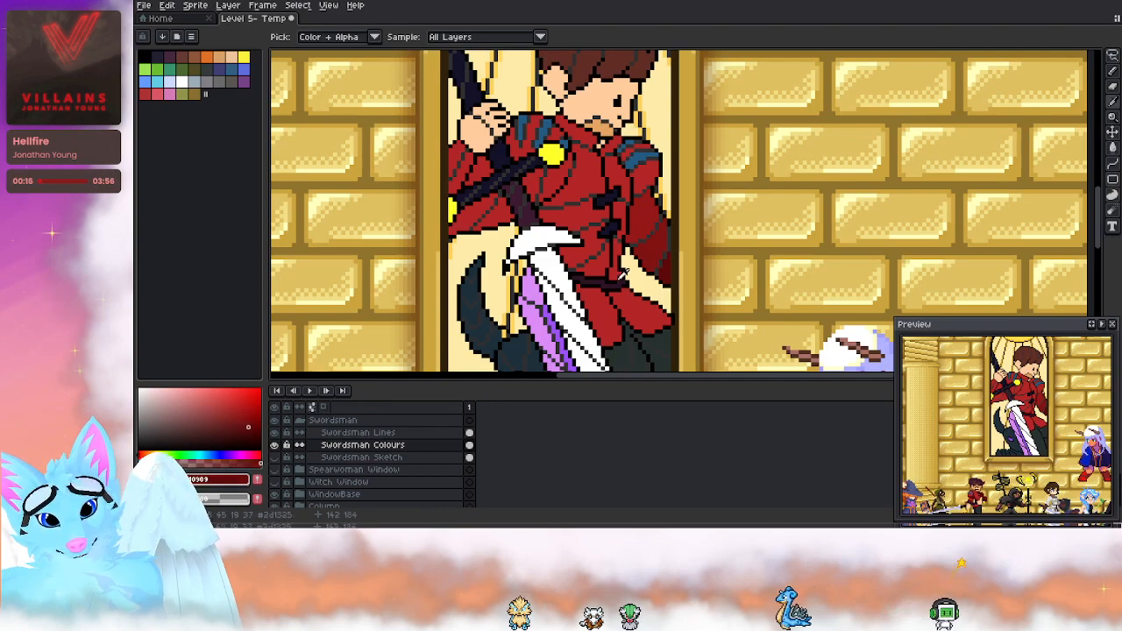
left_click(587, 214, "alt")
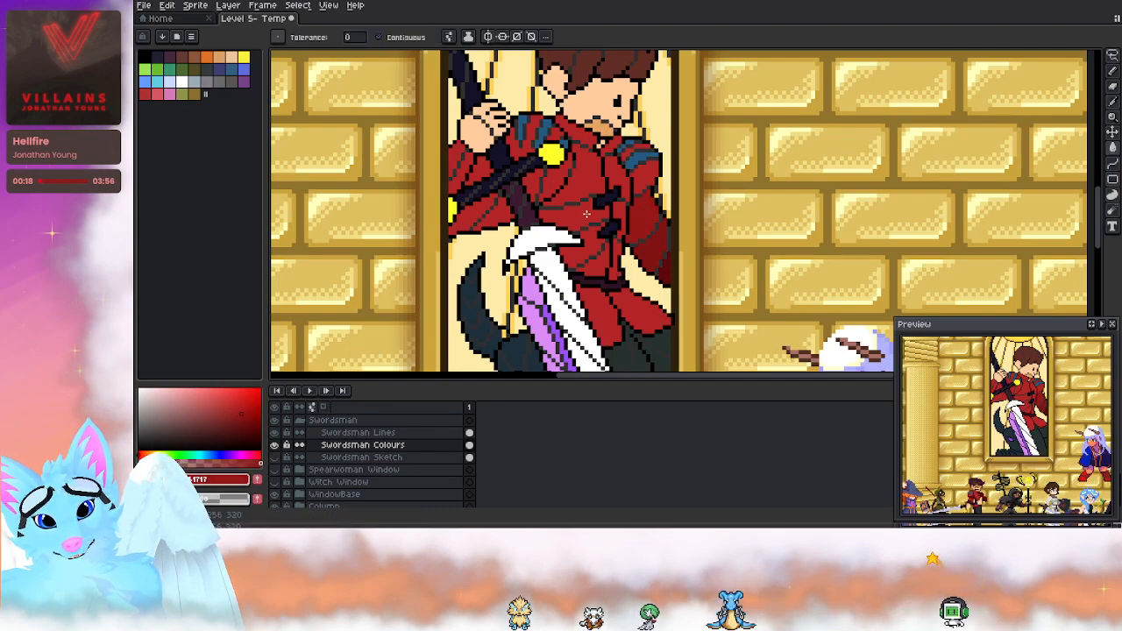
left_click(617, 247, "alt")
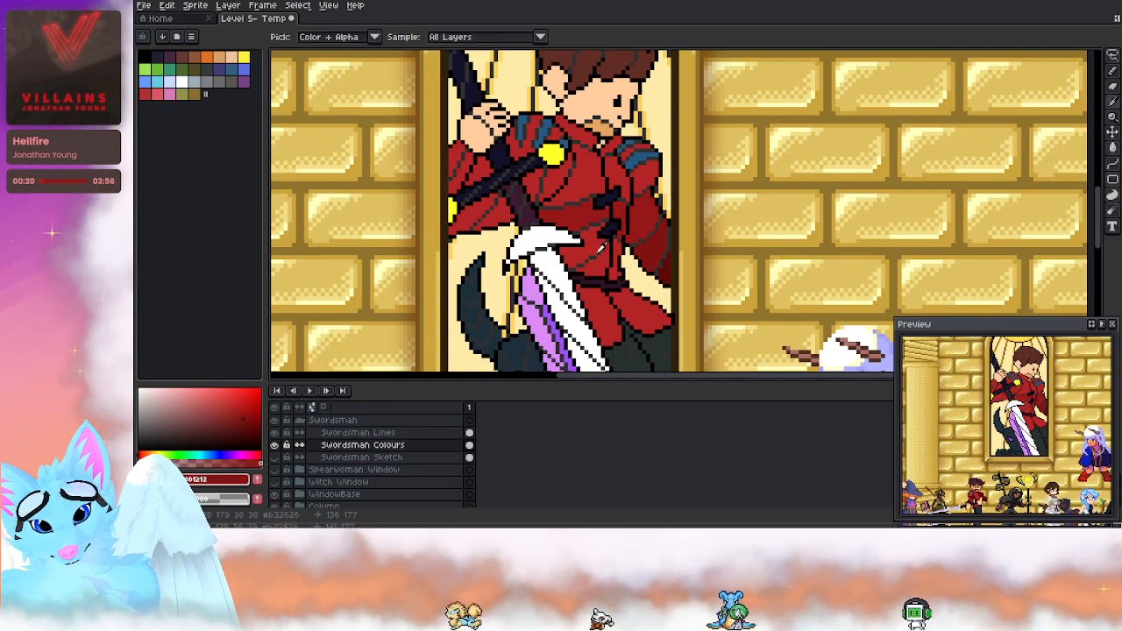
left_click(664, 266, "alt")
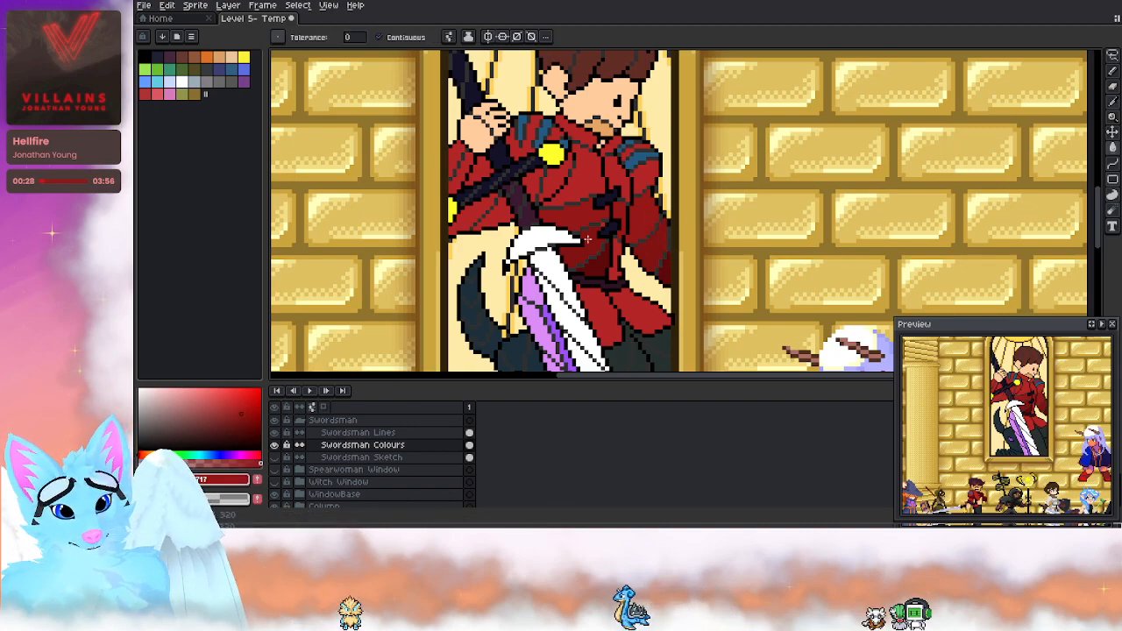
Step: Mix a mid-tone red for the coat's upper button strip and fill the lower strip with the sampled dark red #801212
key("alt")
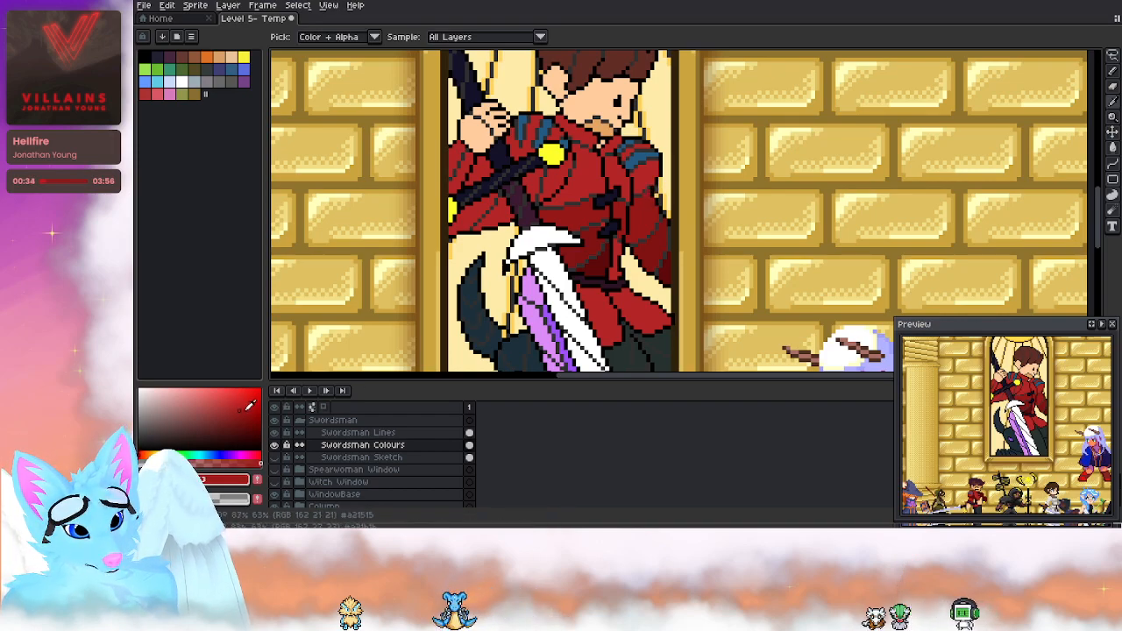
key("alt")
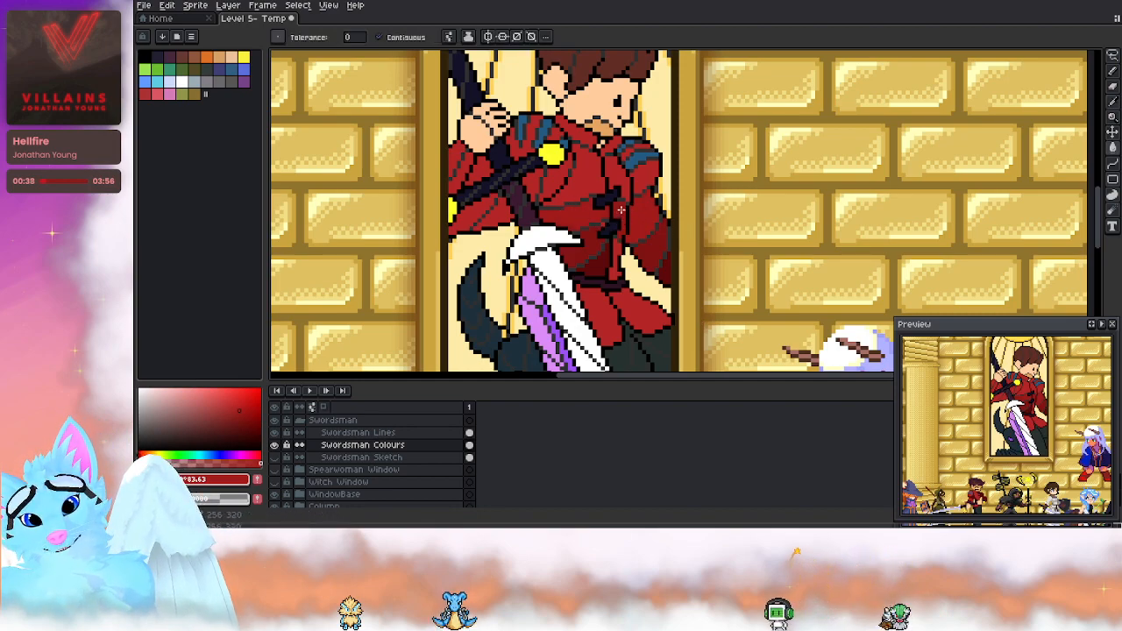
left_click(610, 251, "alt")
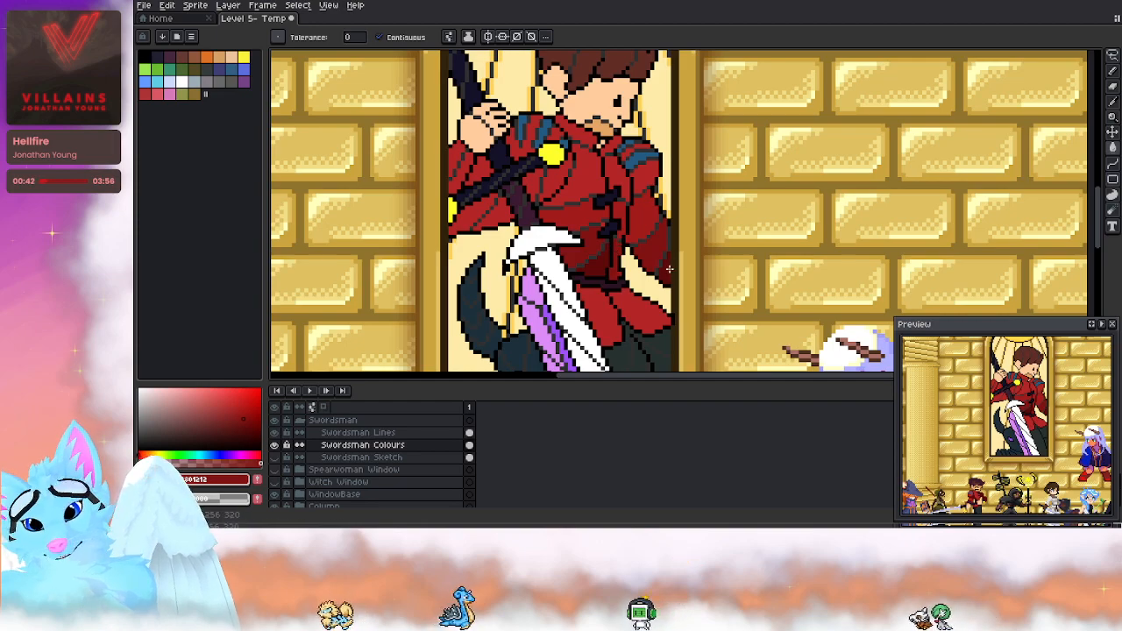
left_click(616, 252, "alt")
left_click(619, 251, "alt")
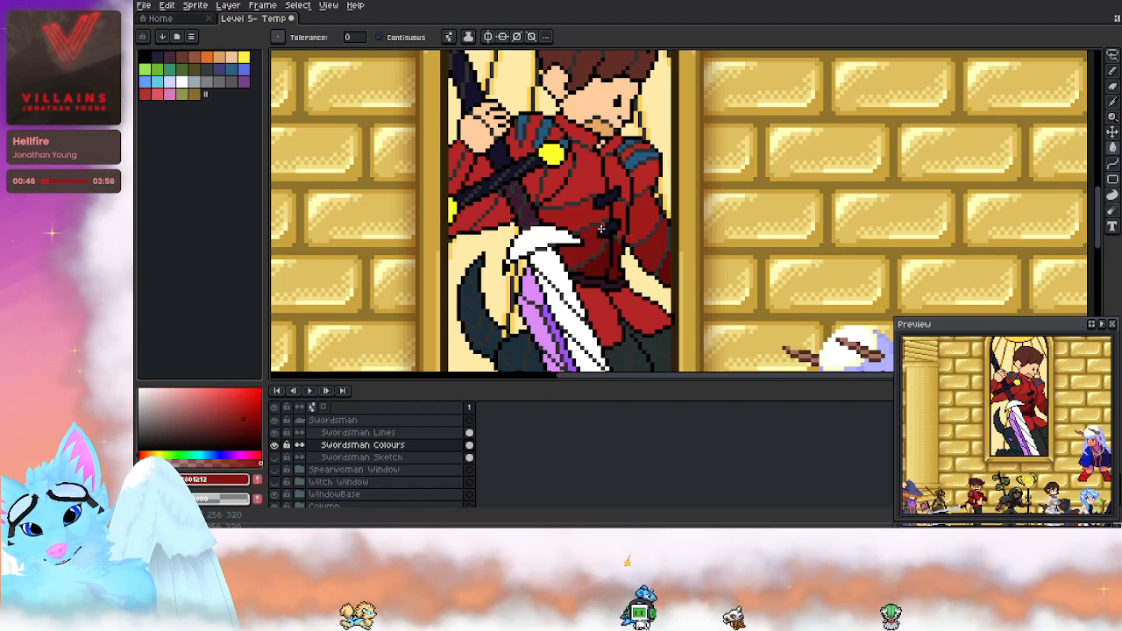
Step: Shade the raised arm's sleeve panels with the mid-tone red and the dark red #801212 sampled from the coat
left_click(621, 190, "alt")
scroll(620, 189, "down", 2)
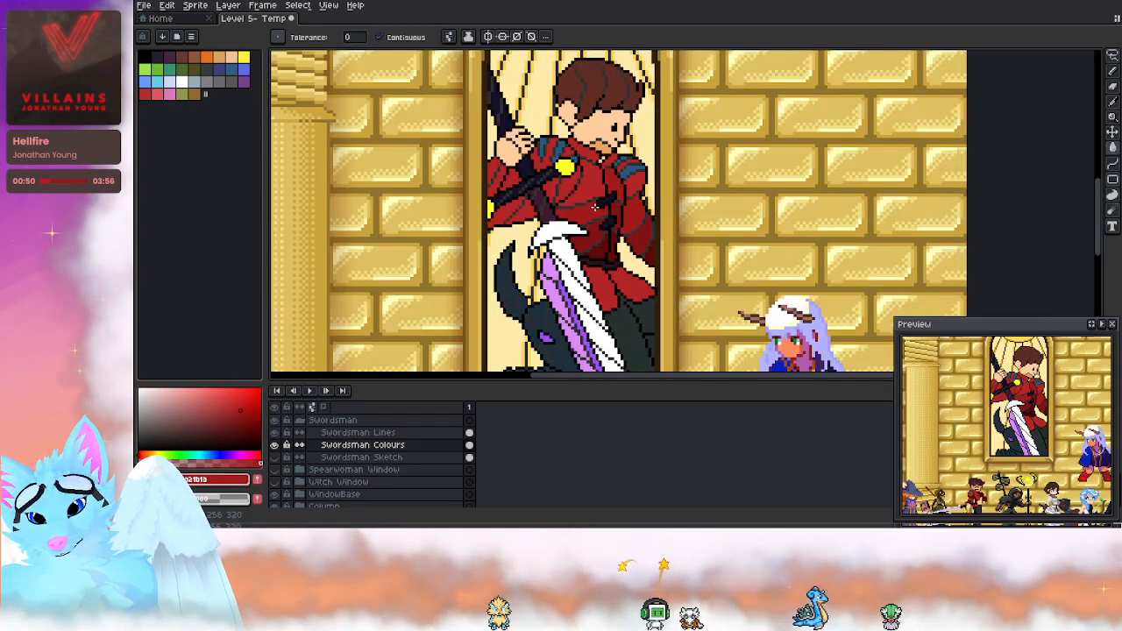
scroll(535, 162, "up", 2)
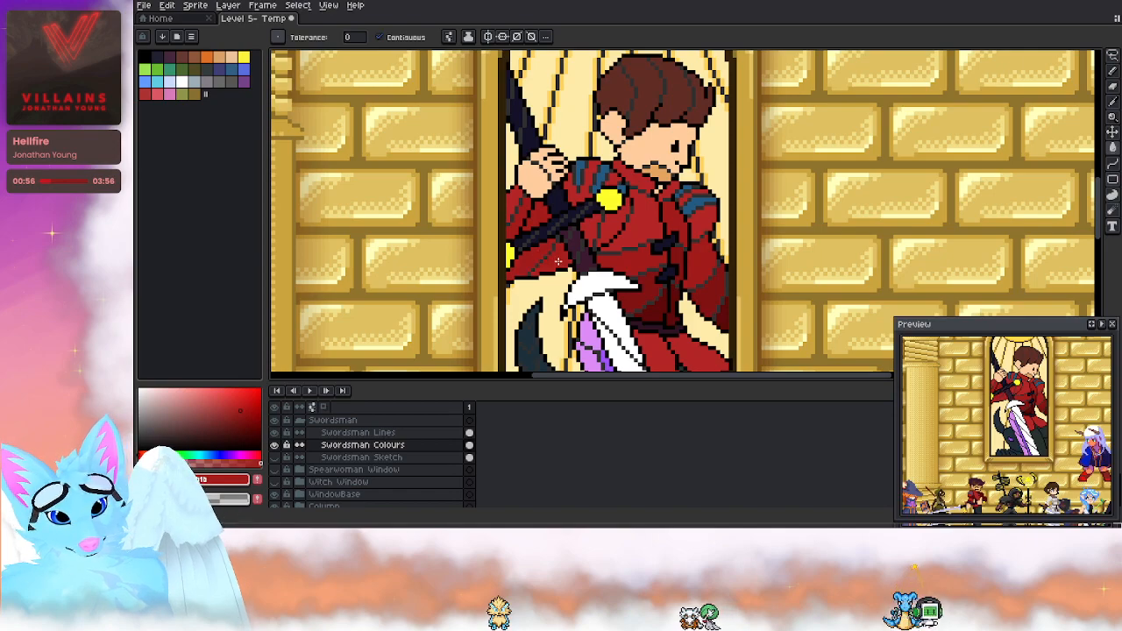
left_click(612, 252, "alt")
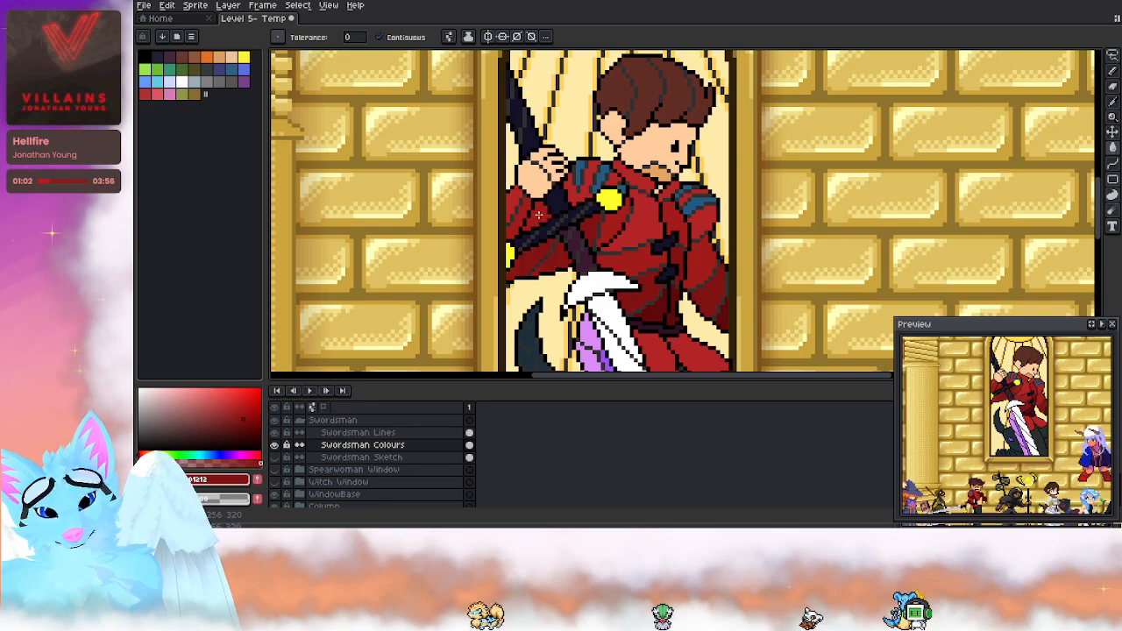
Step: Fill the coat's skirt panels below the belt with the dark red #801212
key("i")
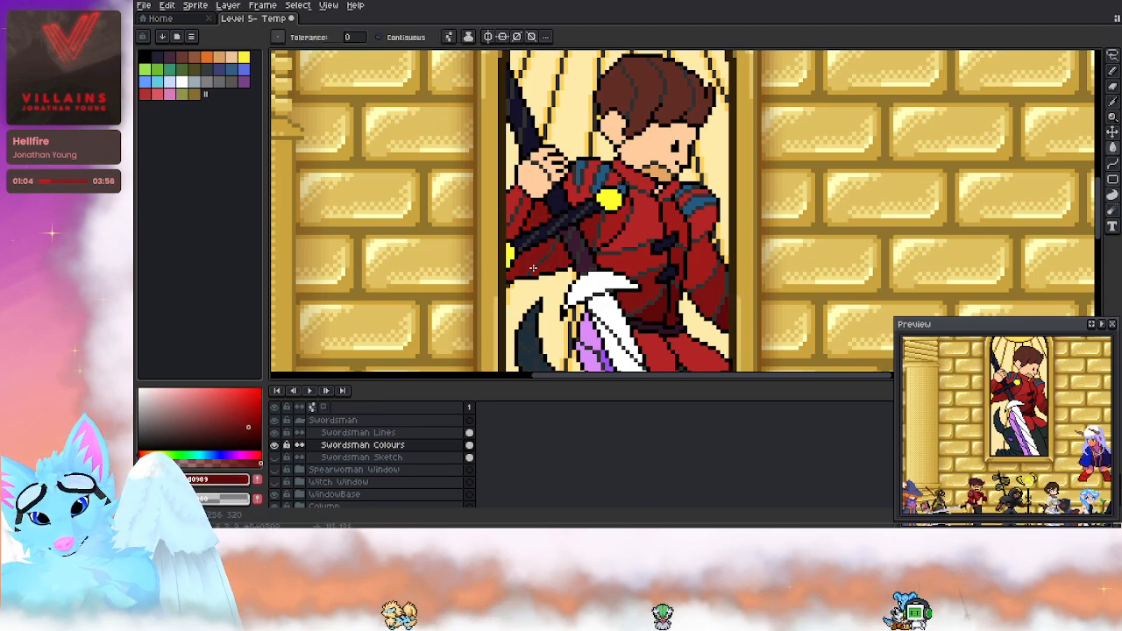
left_click(633, 290, "alt")
left_click_drag(657, 344, 629, 298)
left_click(641, 261)
left_click(676, 265)
Step: Sample the skin shadow #e6a562 from the jaw and fill the raised arm's wrist with it
key("i")
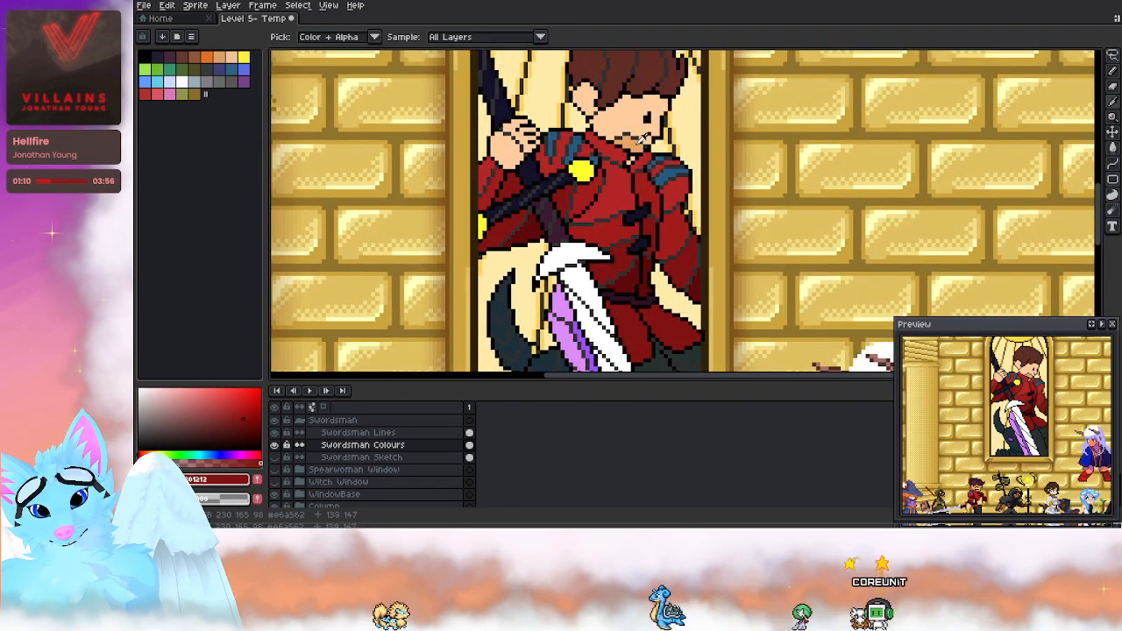
left_click_drag(642, 138, 625, 216)
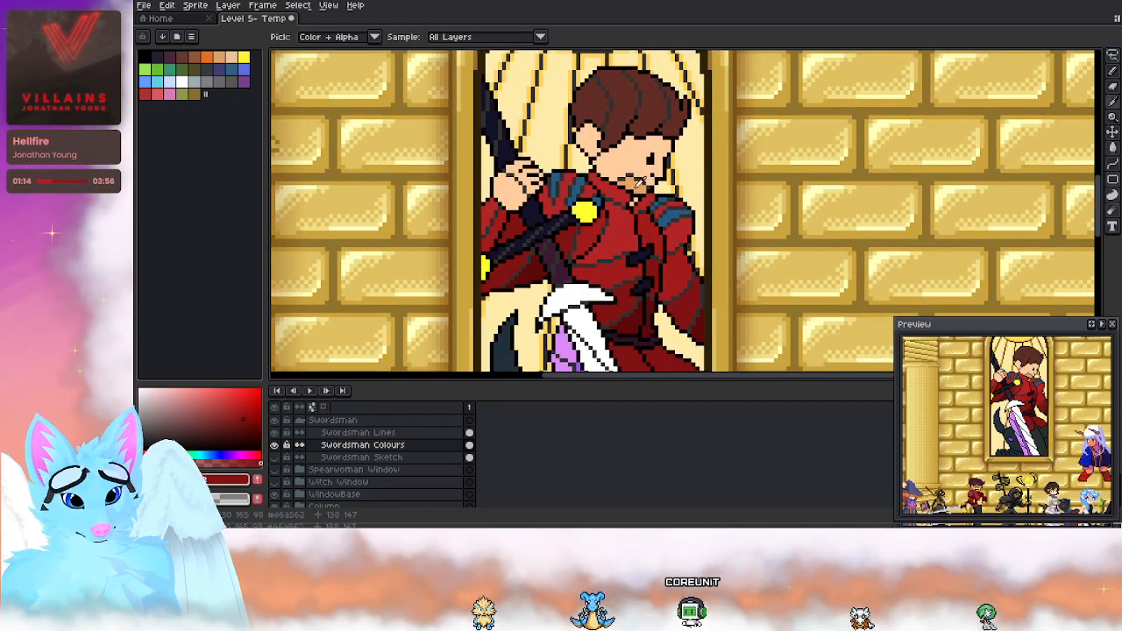
left_click(492, 214, "alt")
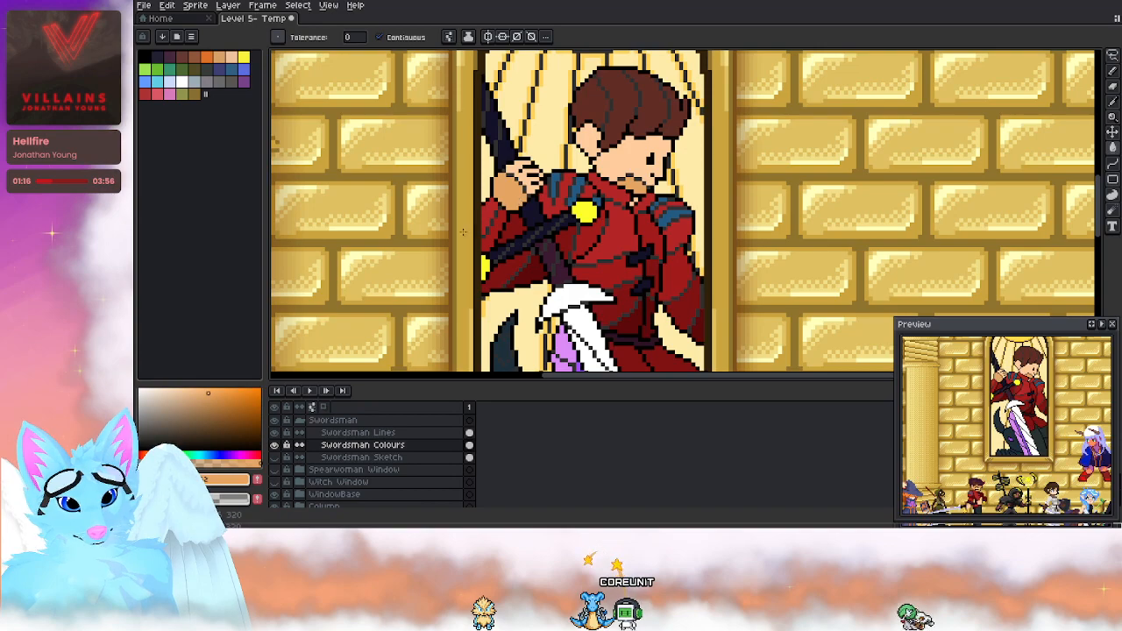
Step: Fill the coat panels around the collar and far shoulder with the mid-tone red sampled from the sleeve
scroll(469, 189, "down", 2)
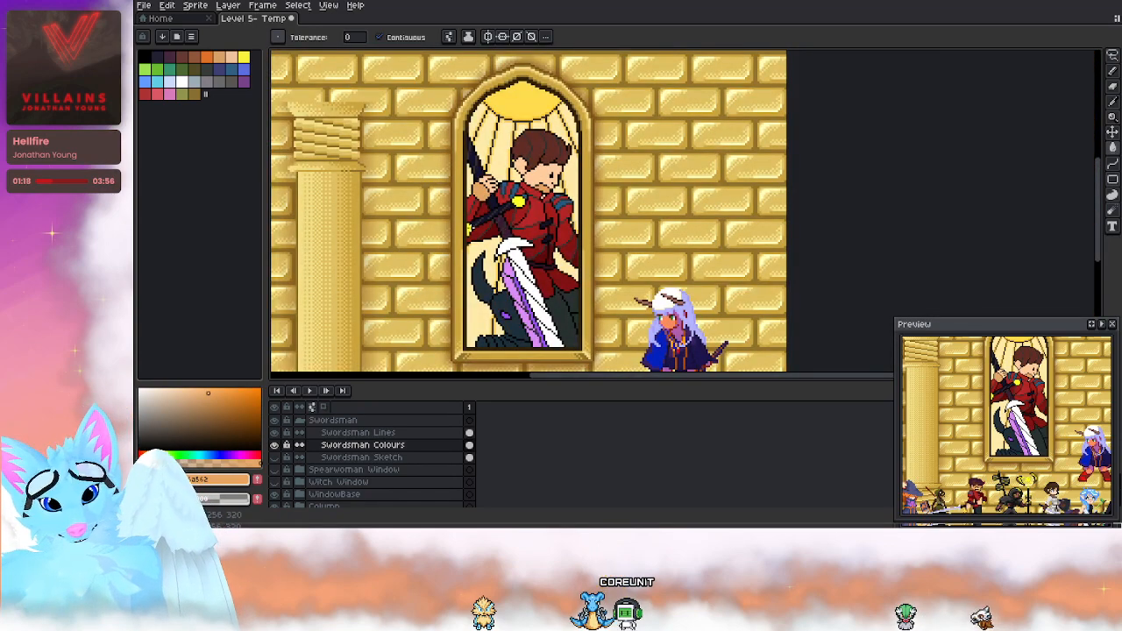
left_click_drag(441, 260, 510, 262)
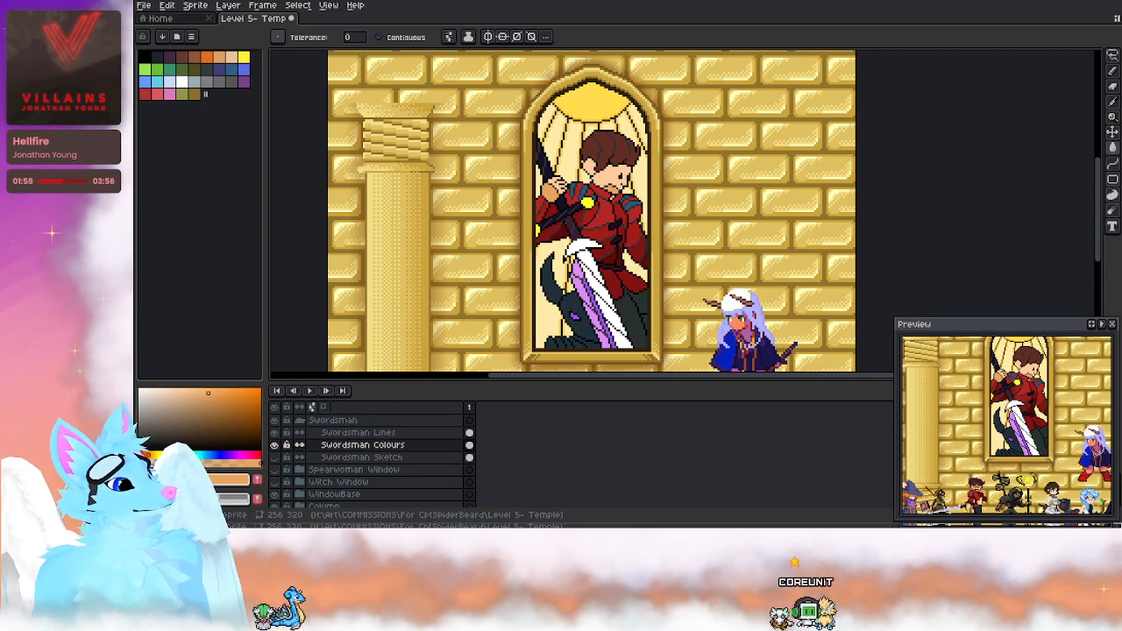
scroll(598, 206, "up", 2)
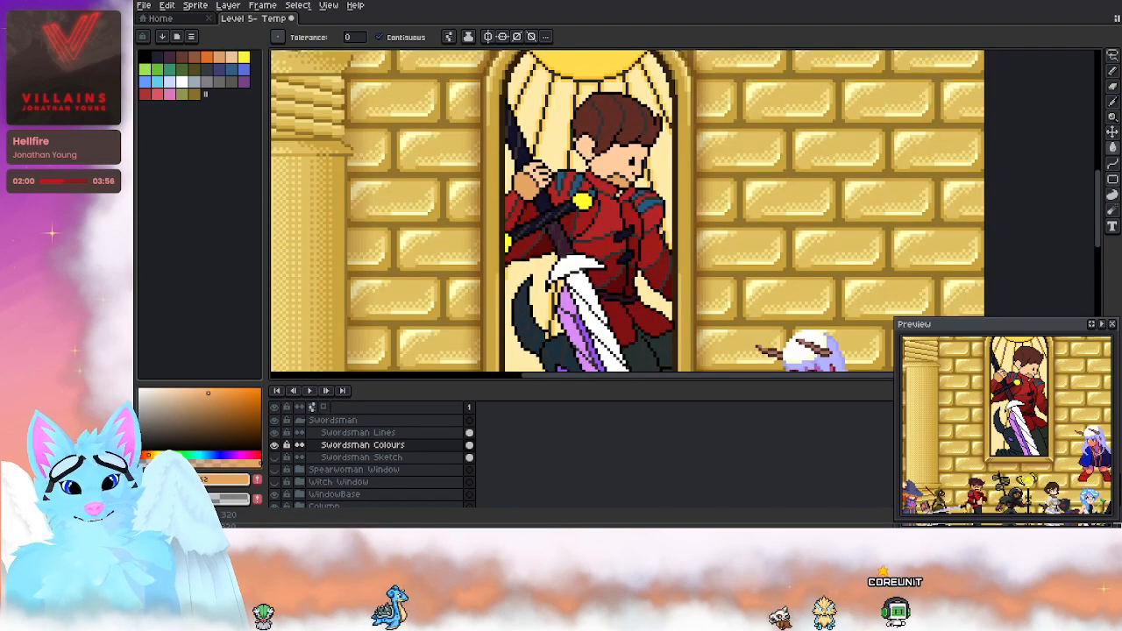
scroll(643, 296, "up", 1)
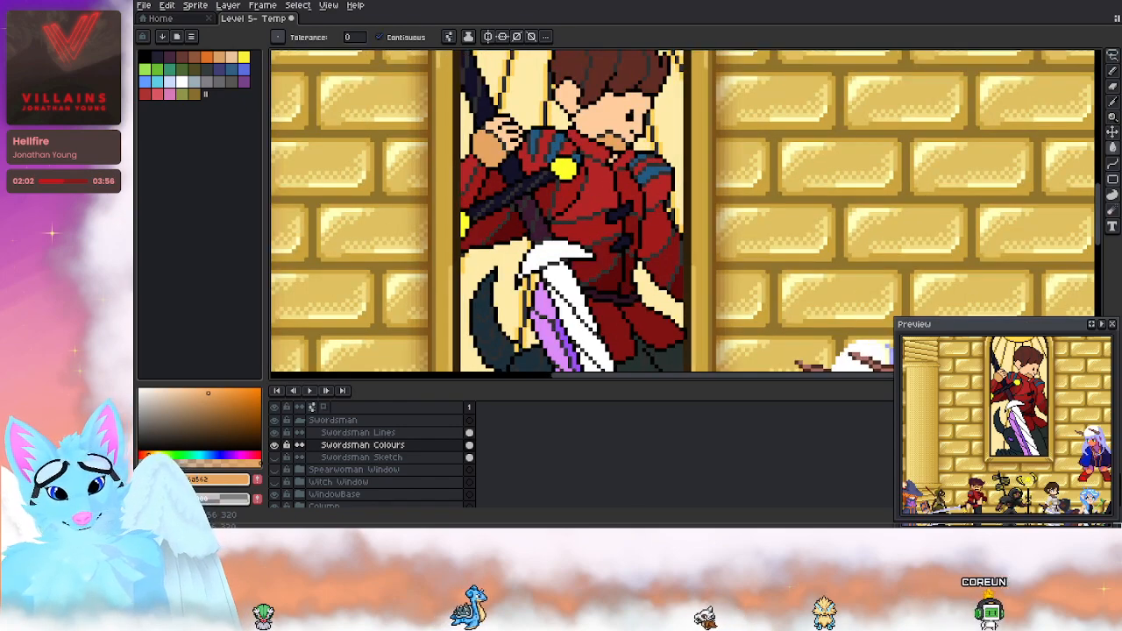
left_click(500, 218, "alt")
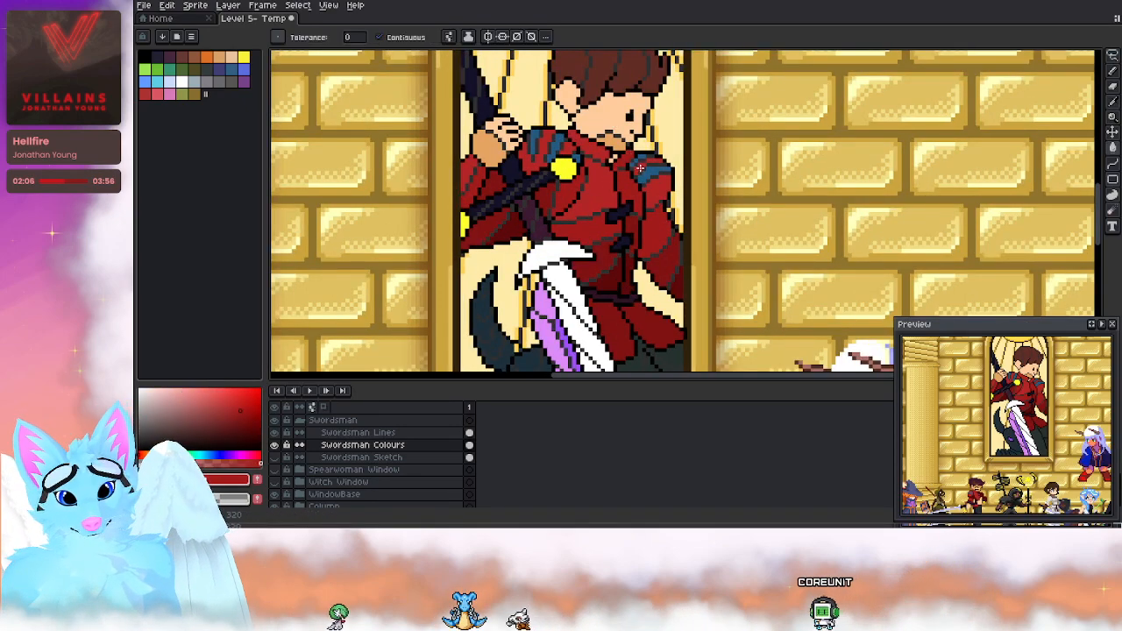
left_click(628, 158, "alt")
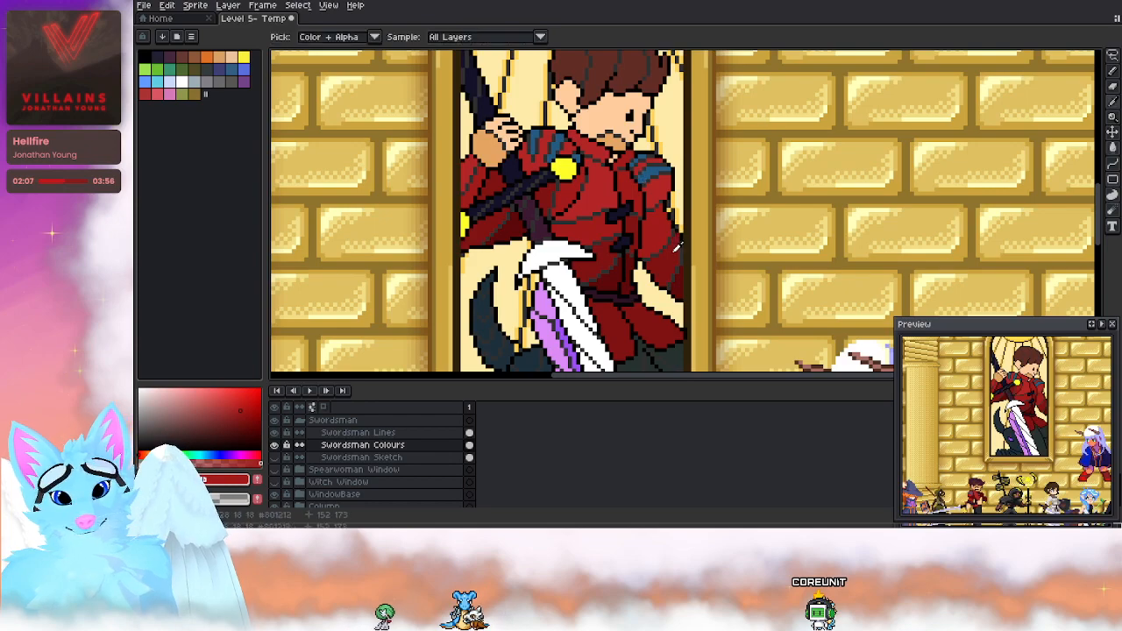
left_click(642, 185, "alt")
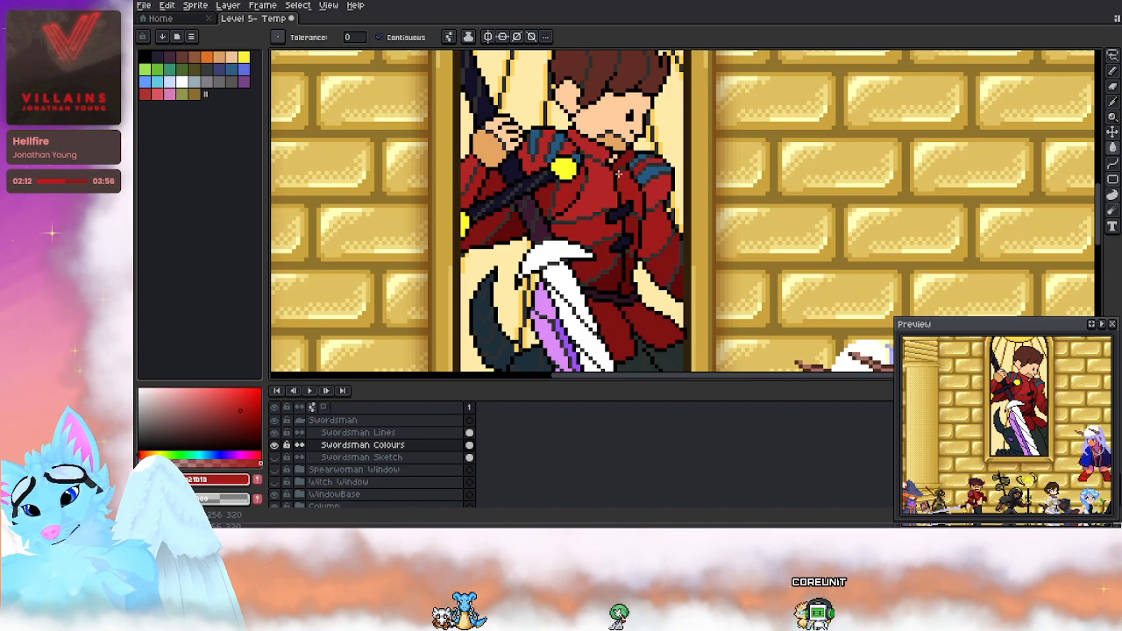
left_click_drag(615, 158, 612, 201)
Step: Compare the whole temple scene with the Swordsman group hidden and the Spearwoman Window group briefly shown, then restore the swordsman view
scroll(611, 201, "down", 1)
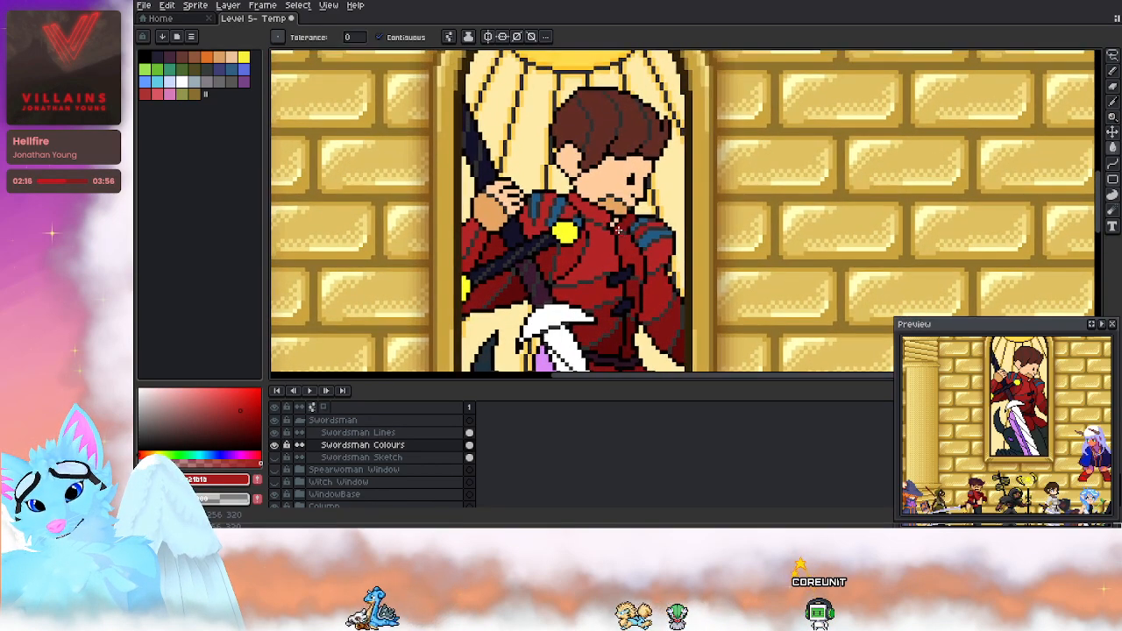
scroll(612, 201, "down", 1)
scroll(613, 175, "down", 4)
scroll(613, 176, "up", 1)
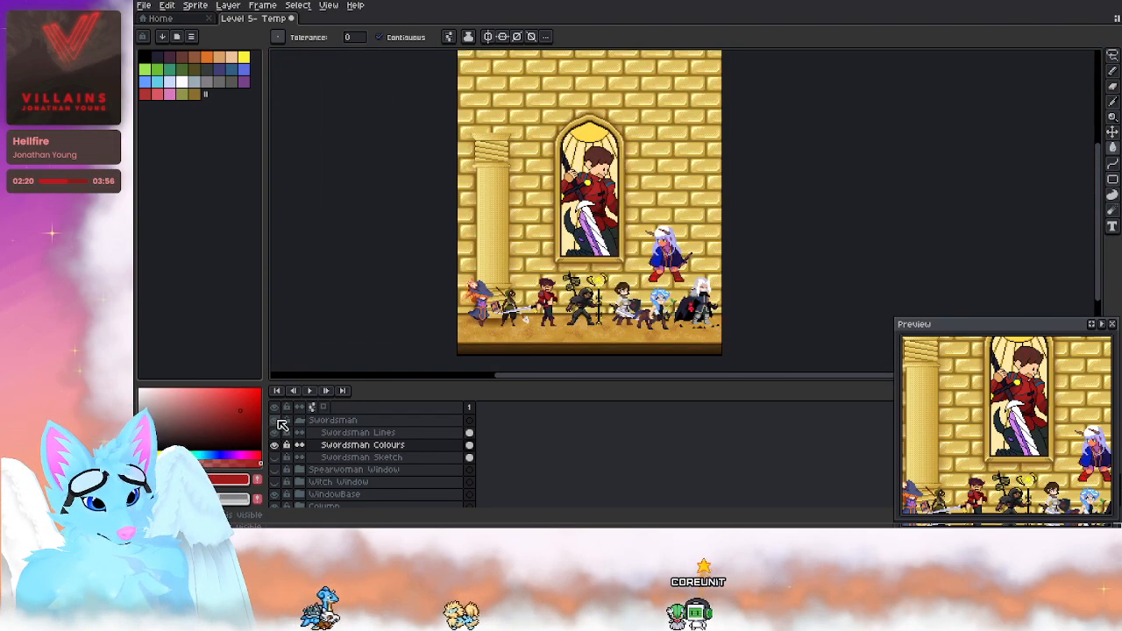
left_click(275, 420)
left_click(278, 470)
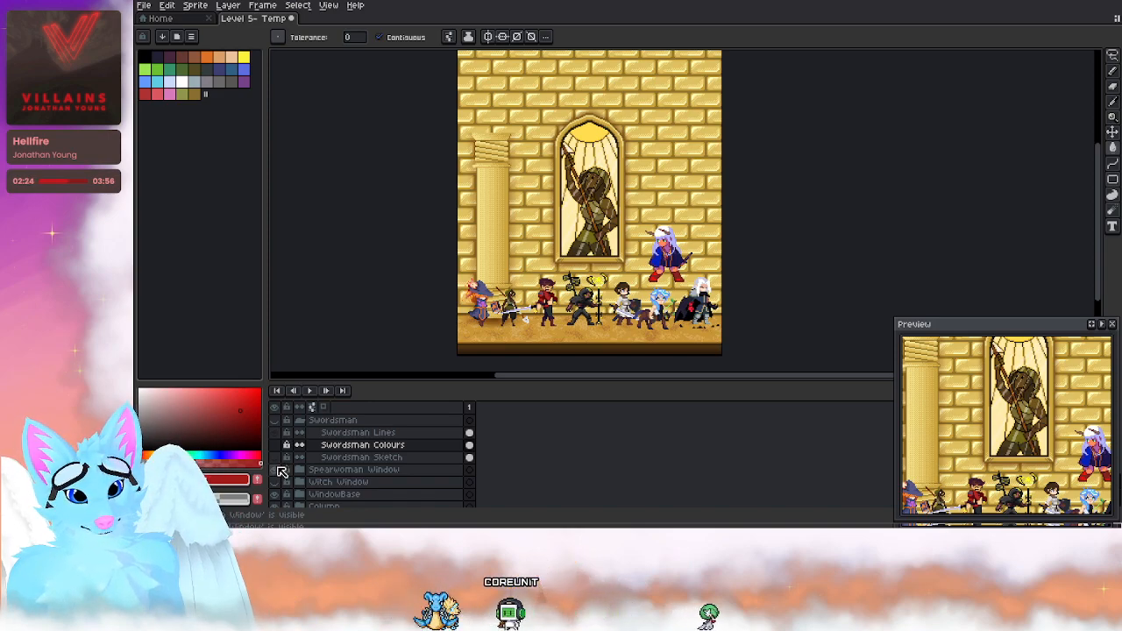
left_click(277, 469)
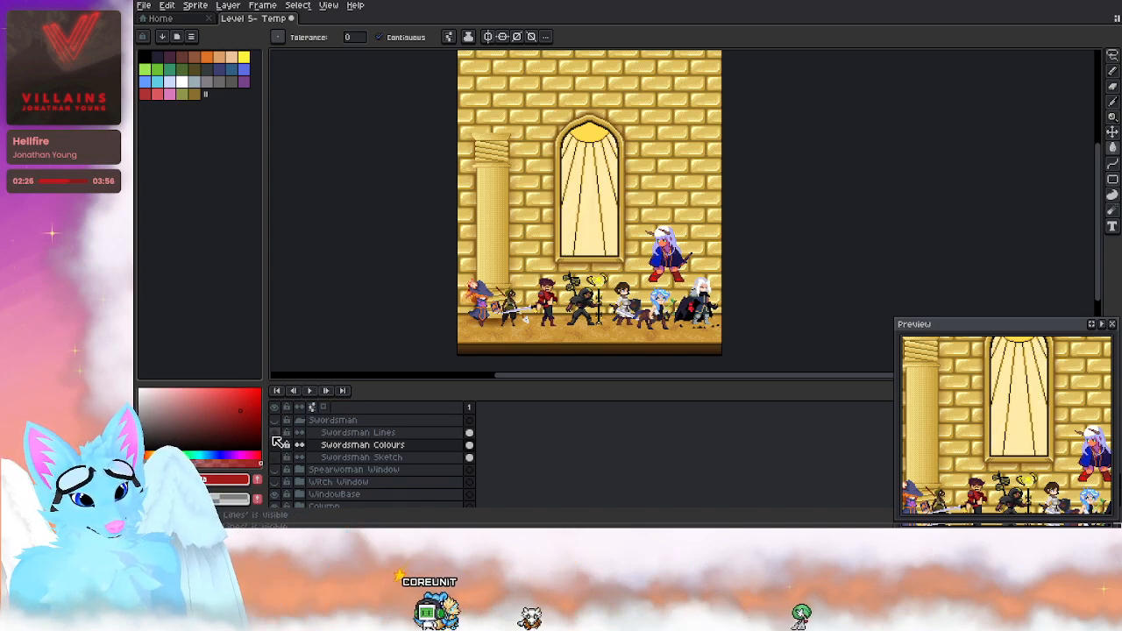
left_click(275, 421)
Step: Make the Swordsman Lines layer active, sample the dark grey line colour #303030 and try a pencil mark below the fringe, then undo it
scroll(615, 110, "up", 4)
left_click_drag(605, 290, 626, 125)
left_click(412, 433)
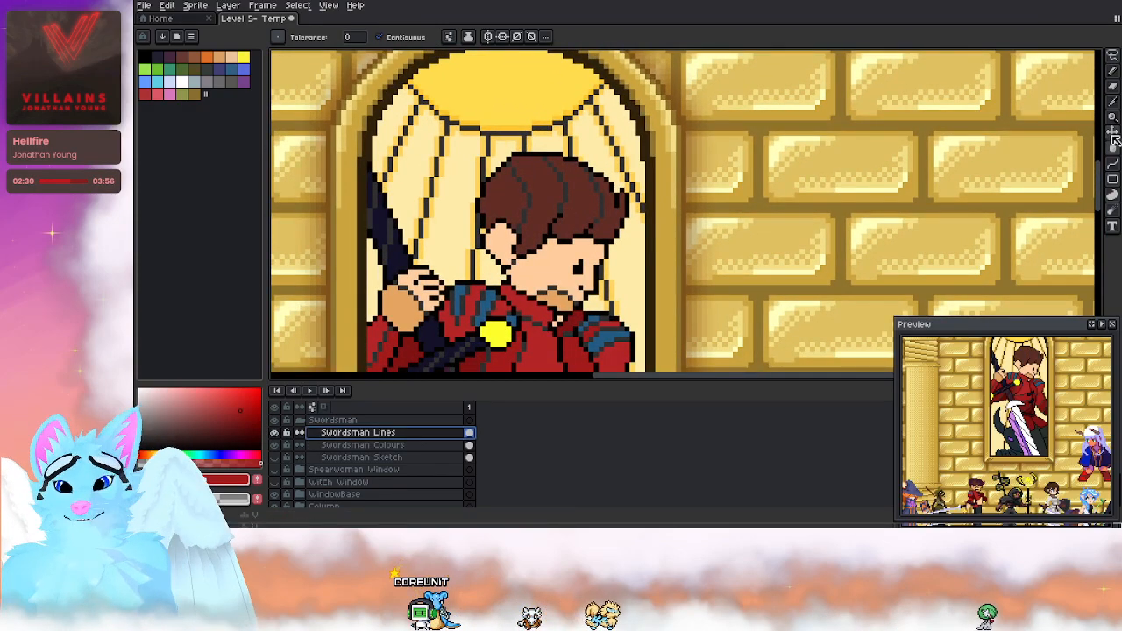
left_click(1107, 105)
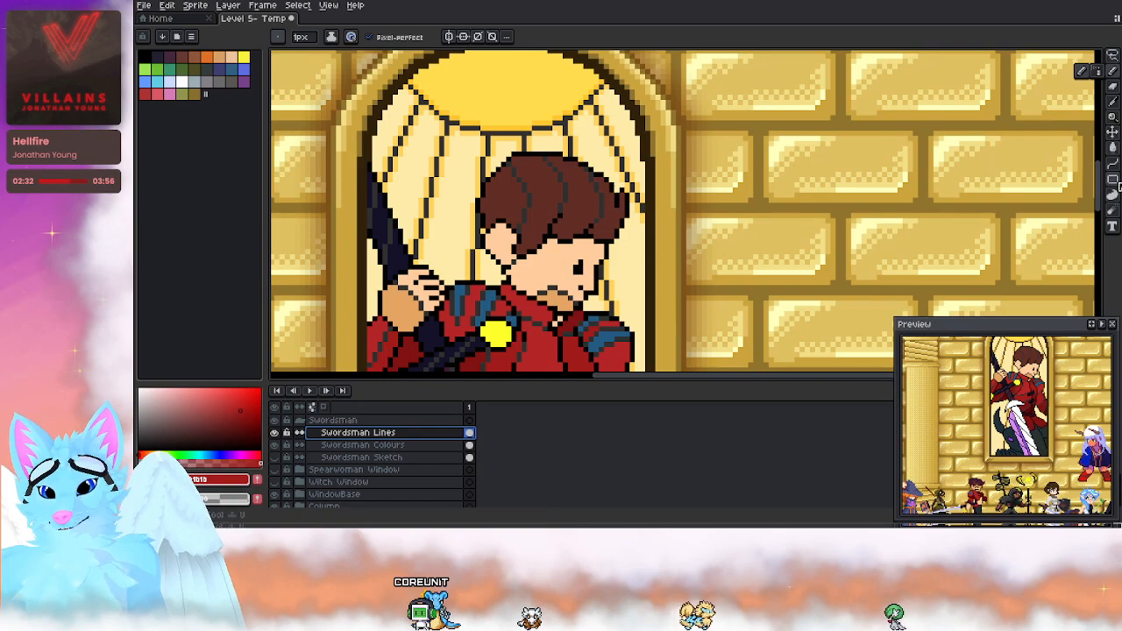
scroll(617, 277, "up", 2)
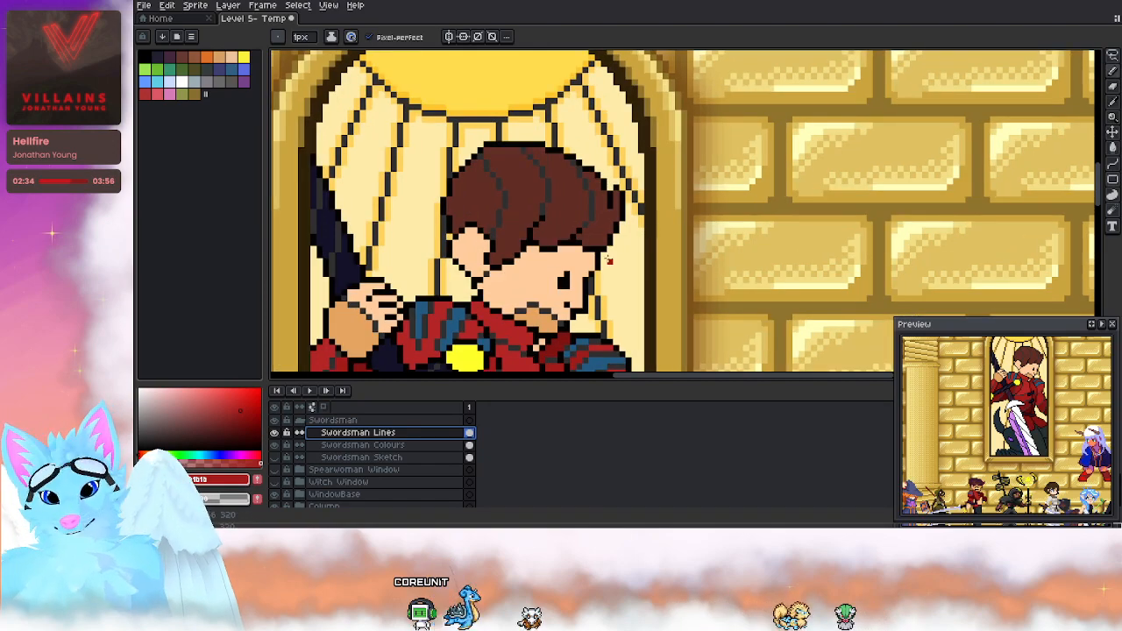
key("i")
left_click(617, 277)
key("b")
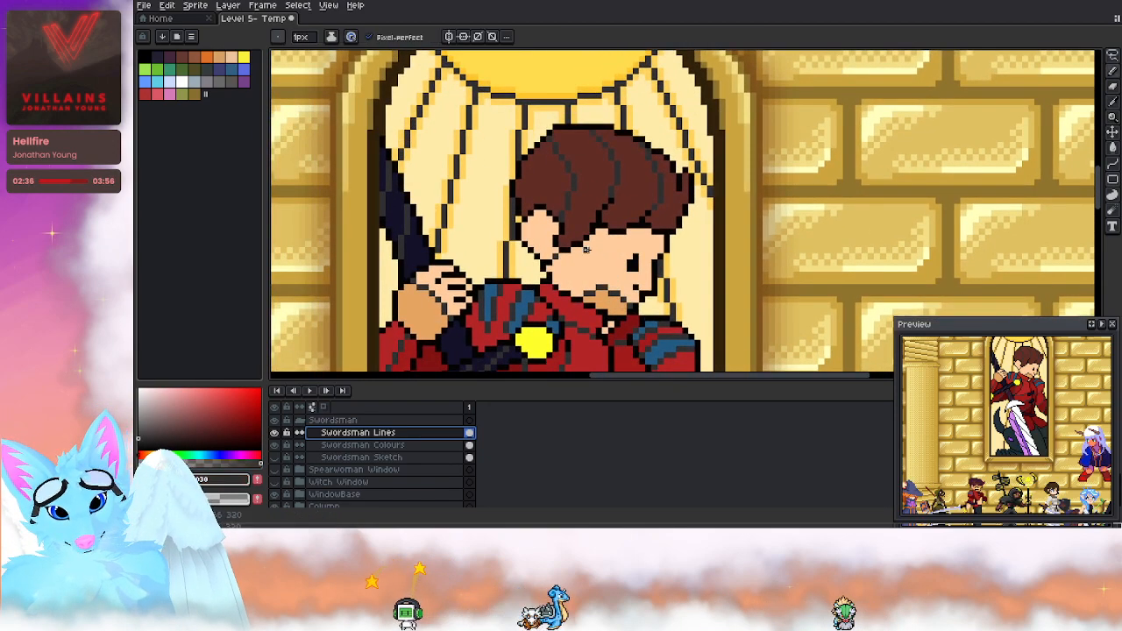
left_click(588, 244)
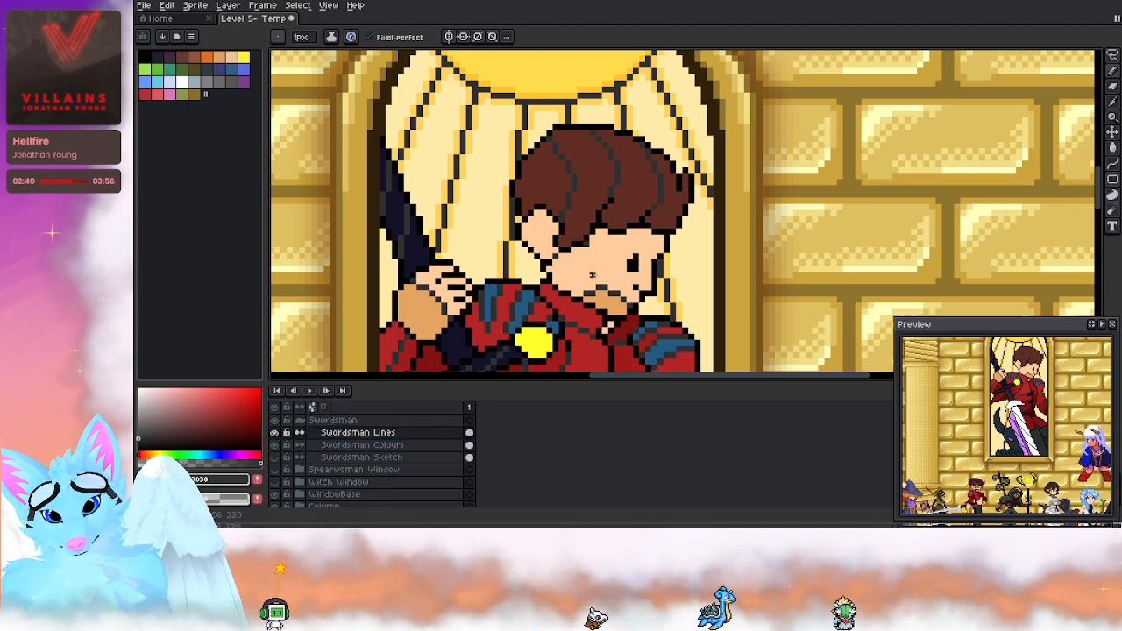
key("ctrl+z")
Step: Draw curved #303030 dividing lines across the forehead below the fringe and through the lower hair with the Curve tool
left_click(1112, 164)
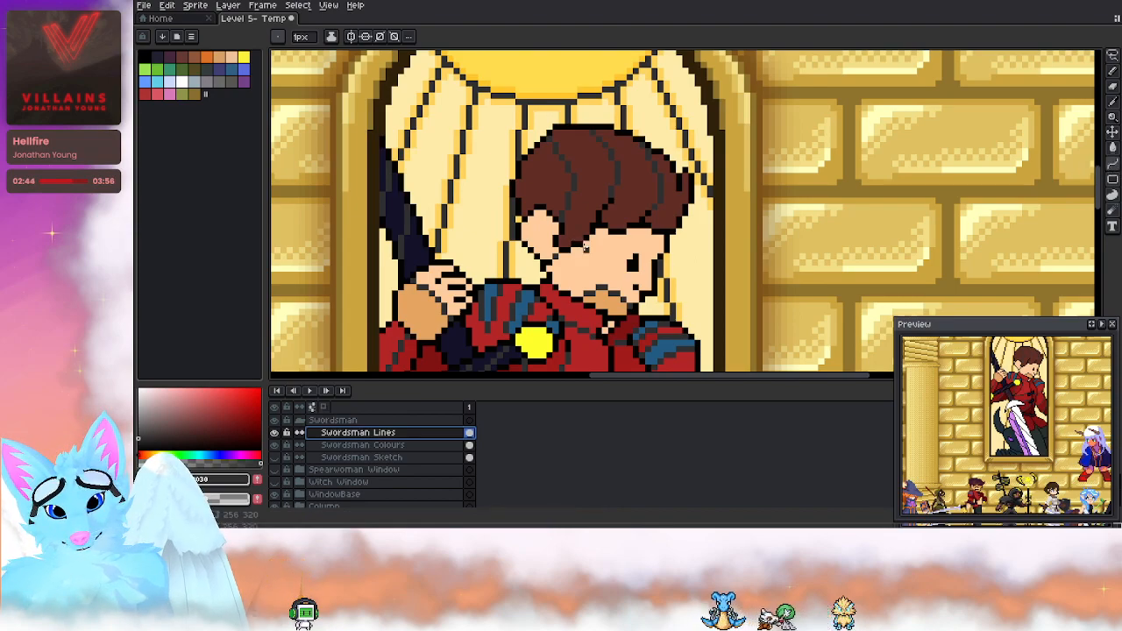
mouse_move(585, 245)
left_mouse_down()
mouse_move(642, 243)
mouse_move(617, 250)
left_mouse_up()
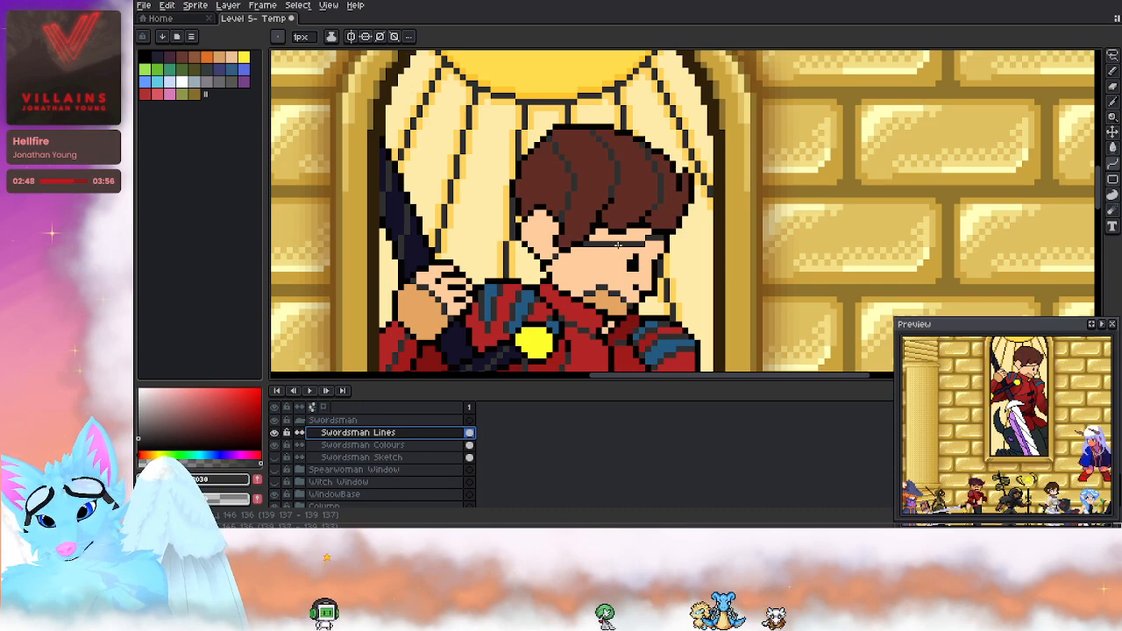
key("ctrl+z")
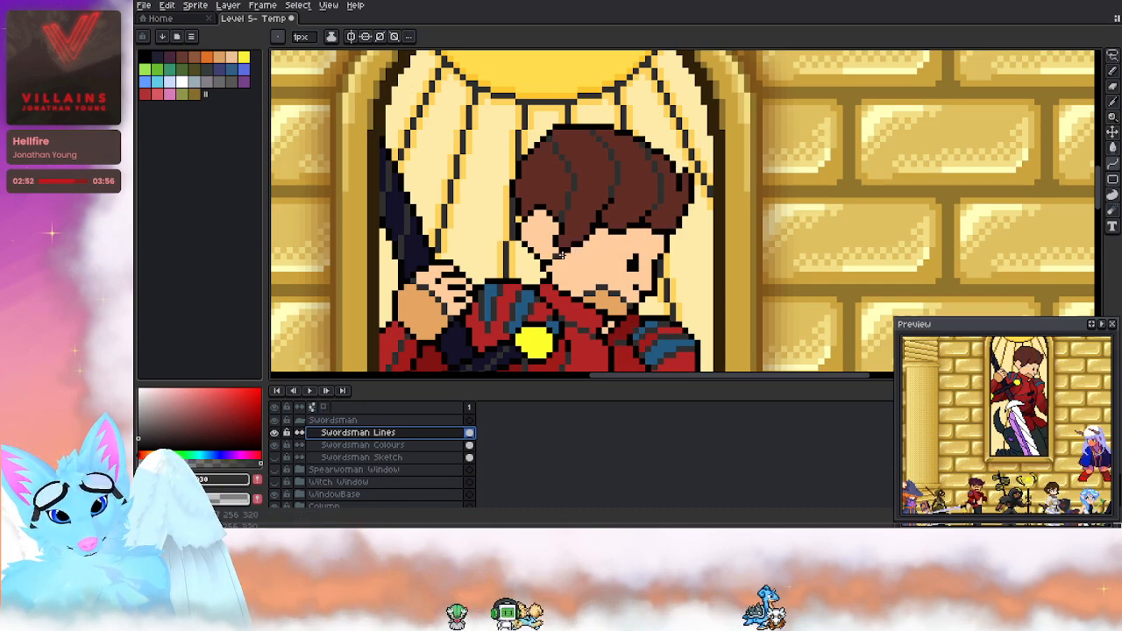
left_click_drag(562, 251, 663, 238)
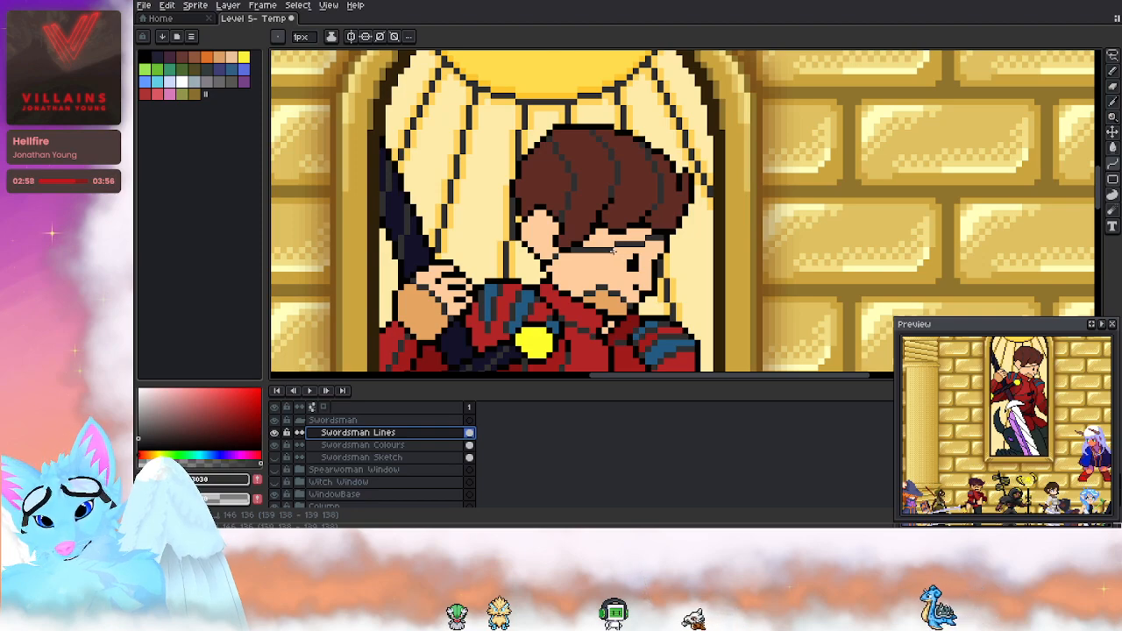
key("ctrl+z")
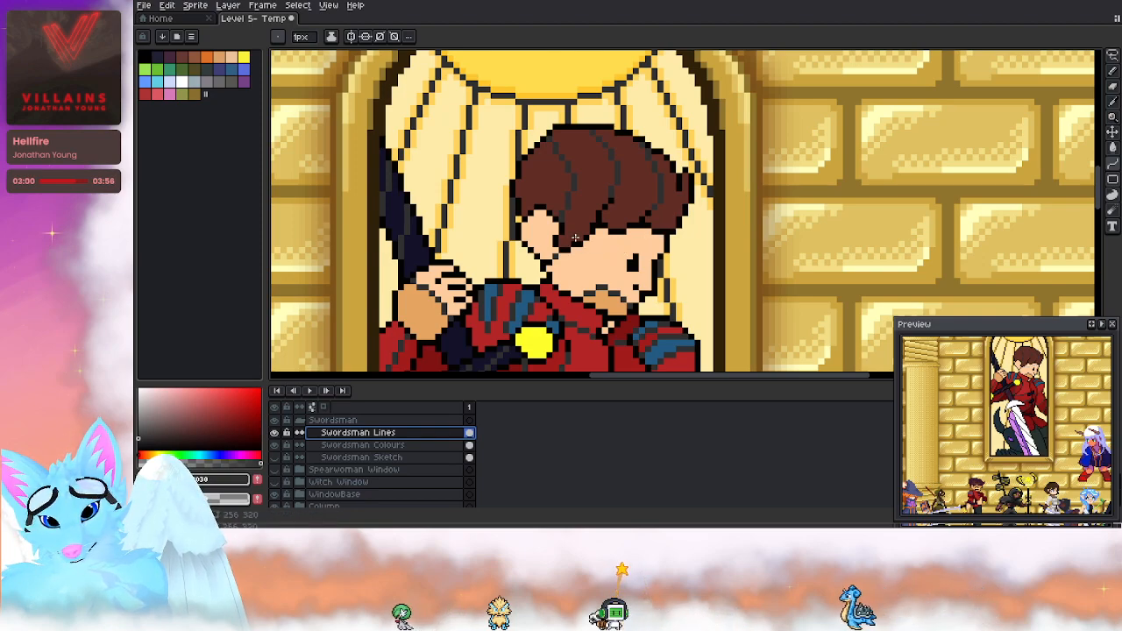
left_click_drag(574, 250, 652, 235)
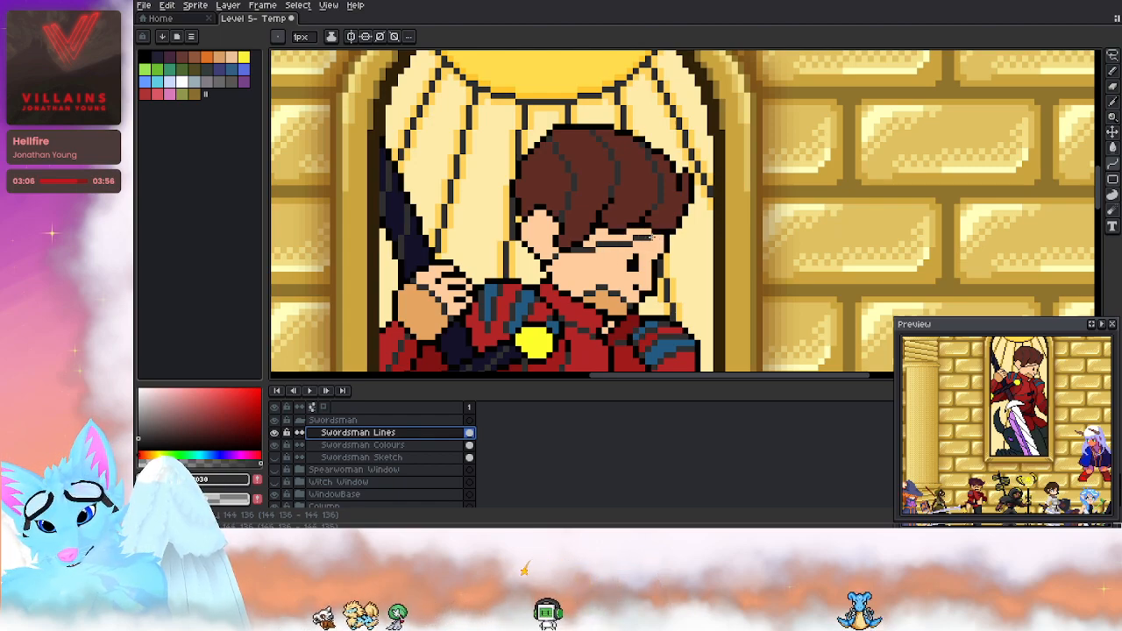
left_click(599, 249)
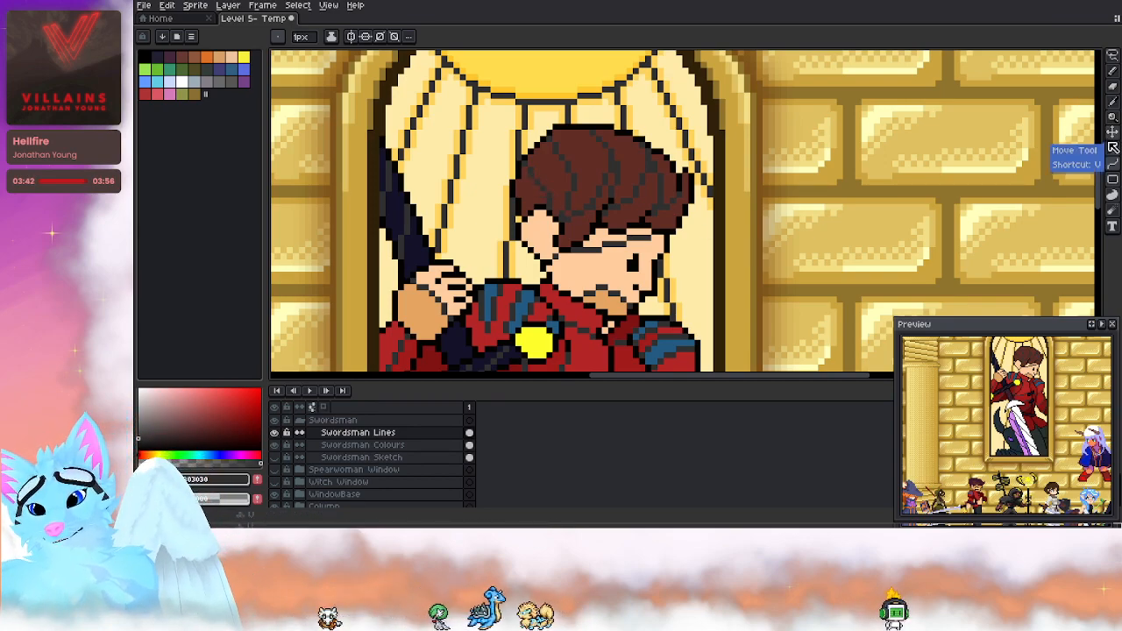
Step: Try filling the lower hair with dark purple #3c1a31 from the character sprite and the forehead strip with skin shadow on the Swordsman Lines layer
left_click(1114, 149)
left_click(1096, 148)
left_click(1110, 148)
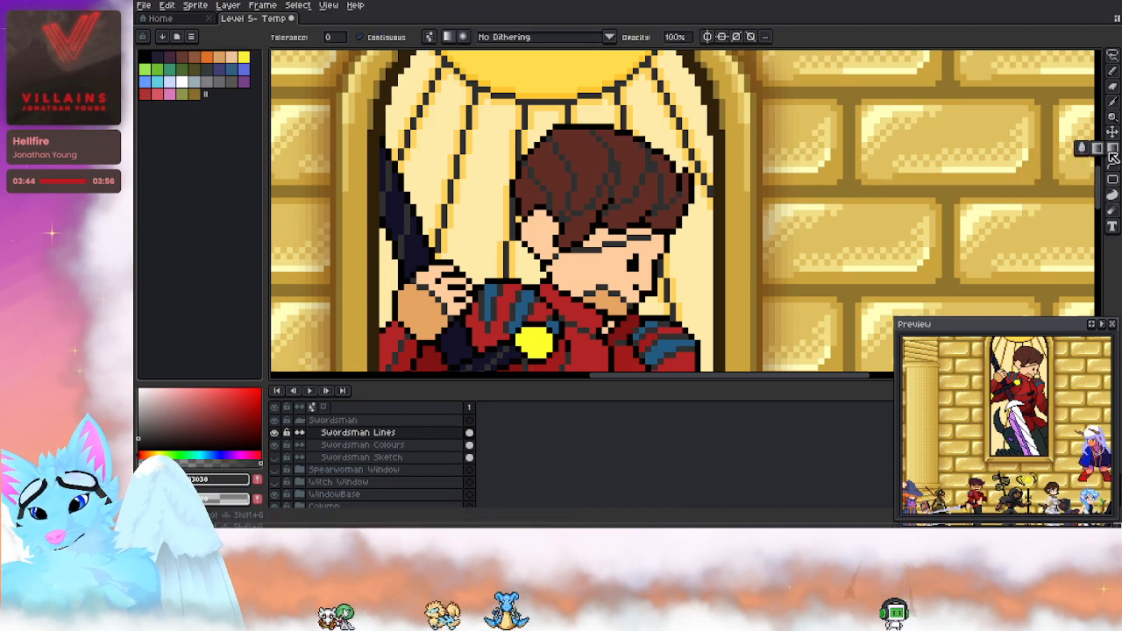
left_click(1087, 145)
scroll(1029, 470, "down", 1)
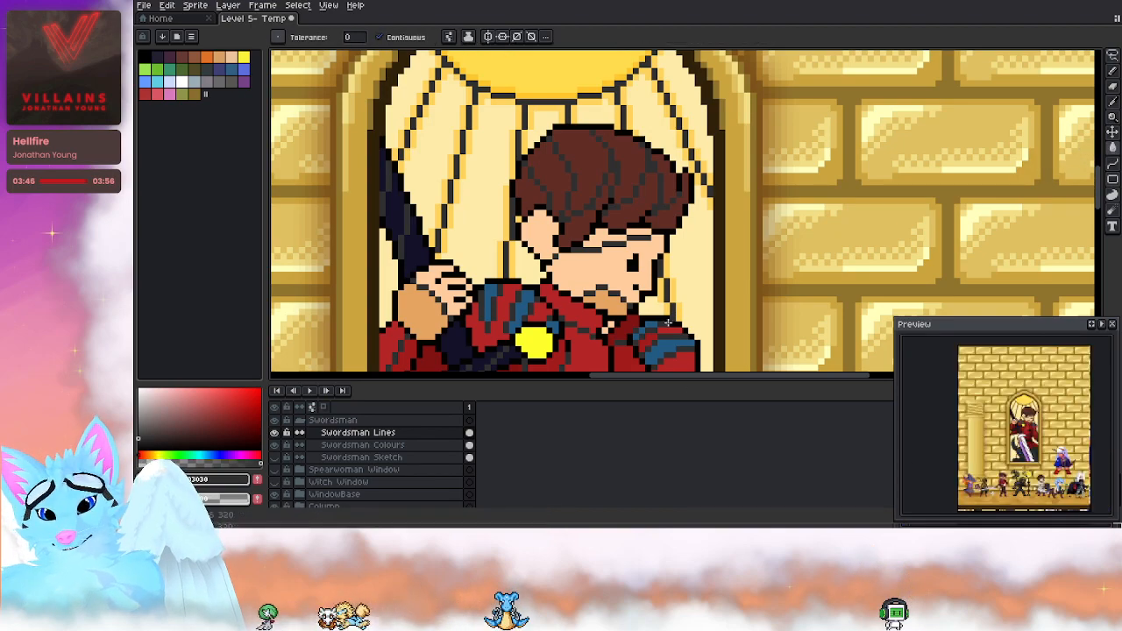
scroll(1006, 426, "up", 1)
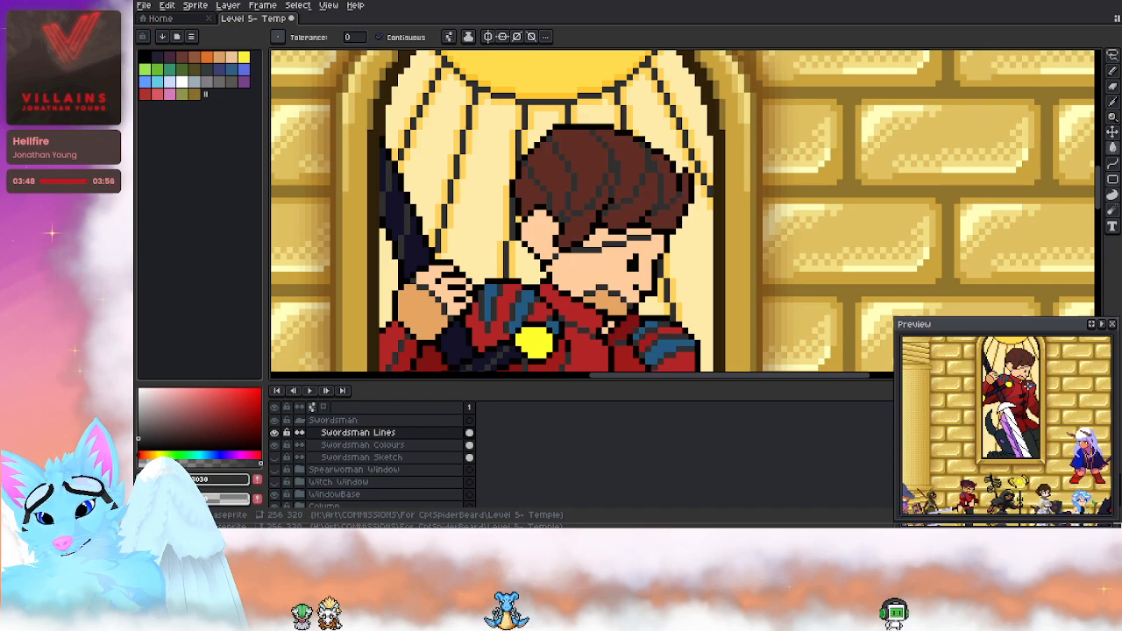
left_click_drag(561, 334, 561, 116)
left_click_drag(541, 307, 585, 158)
left_click_drag(556, 350, 588, 158)
left_click_drag(583, 236, 602, 107)
left_click(395, 232, "alt")
left_click_drag(602, 150, 577, 362)
left_click_drag(644, 151, 614, 298)
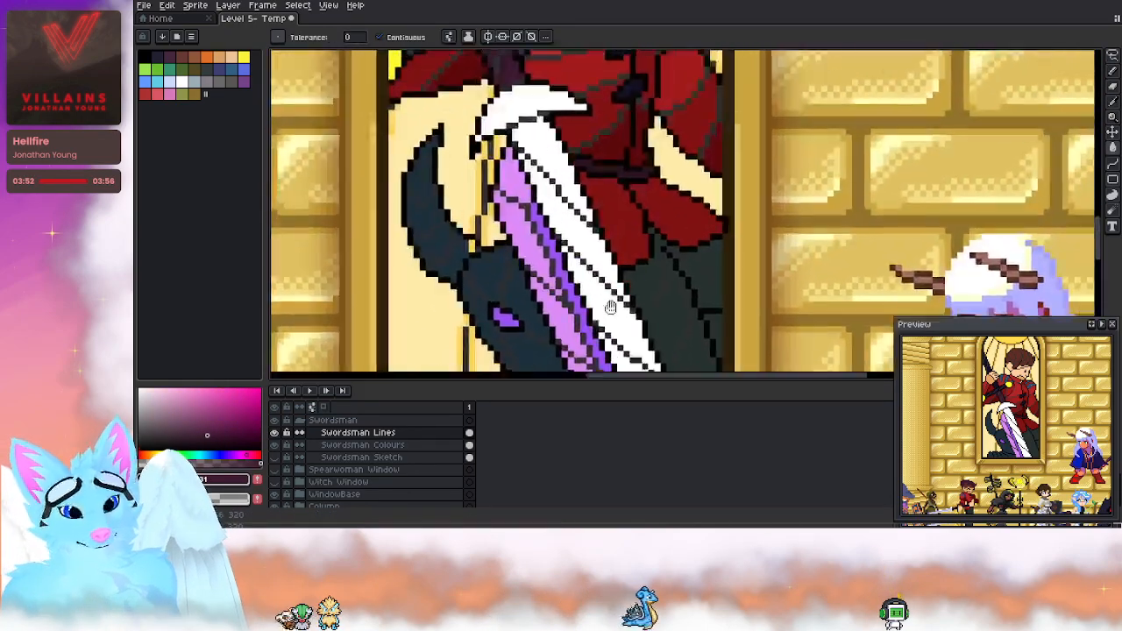
left_click_drag(670, 261, 669, 383)
left_click_drag(706, 188, 673, 357)
left_click_drag(666, 189, 664, 237)
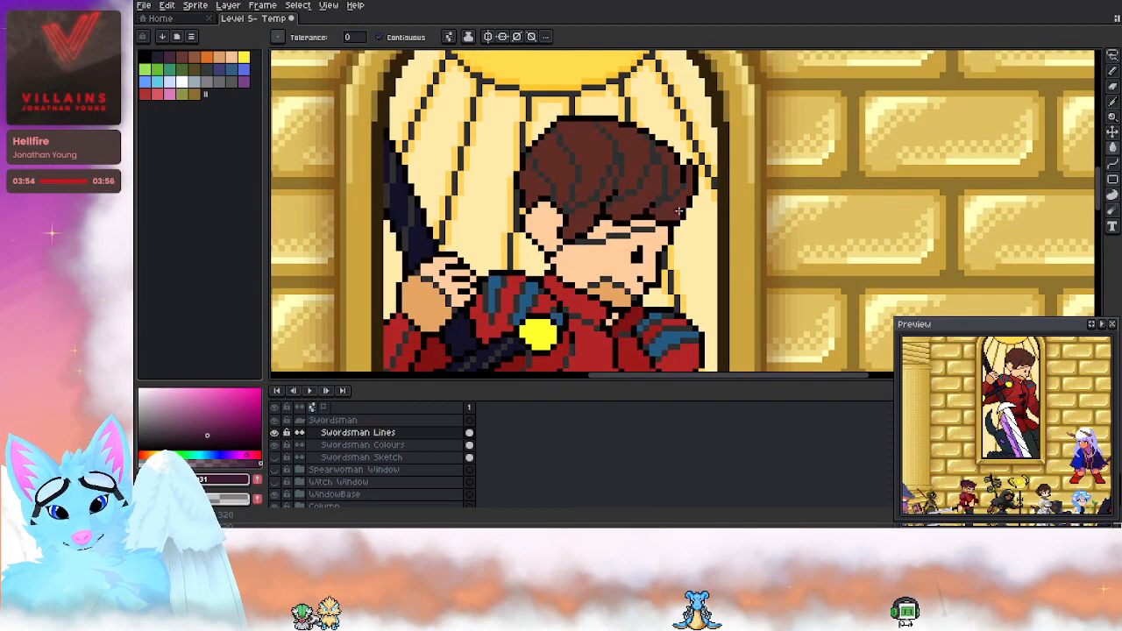
left_click(625, 205)
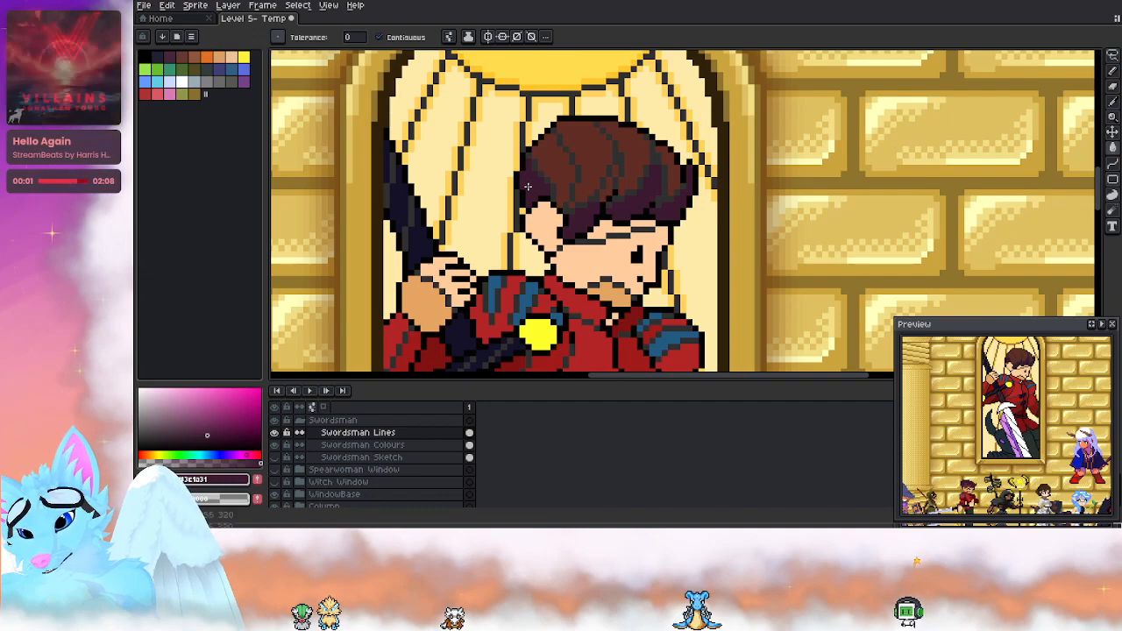
left_click(608, 235, "alt")
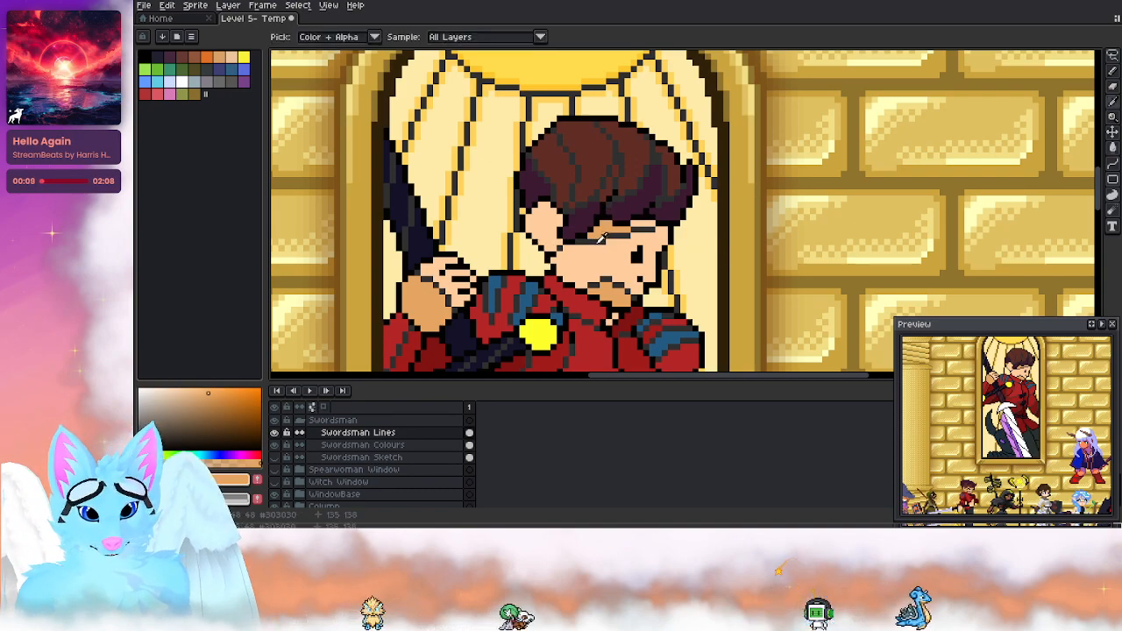
left_click(536, 222, "alt")
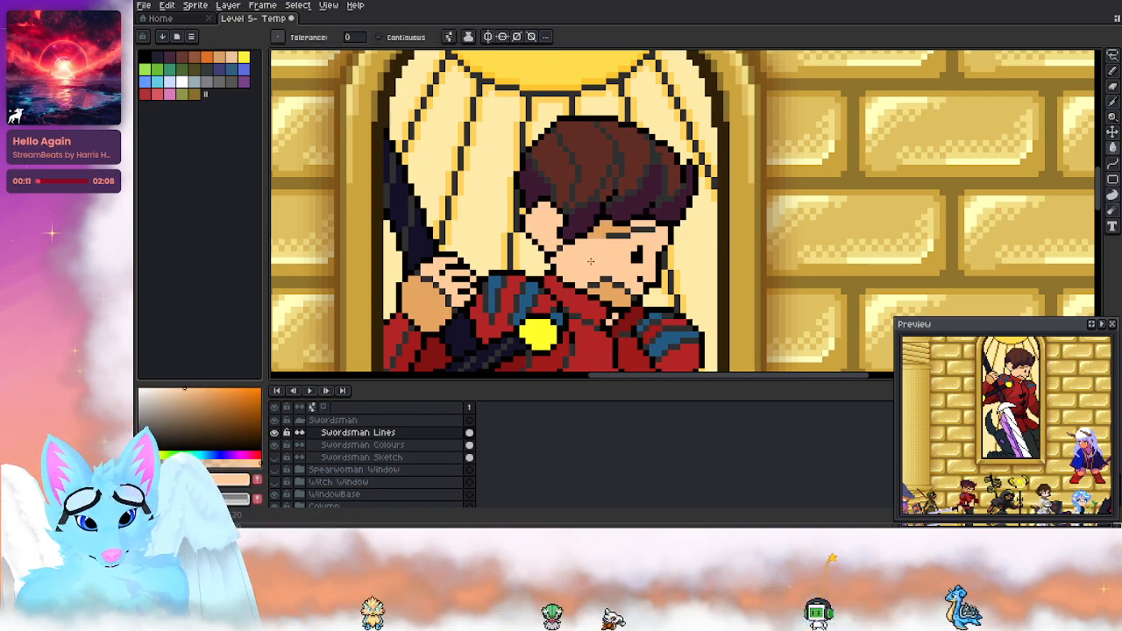
Step: Undo the hair and forehead fills made on the Swordsman Lines layer and redo the last Curve tool stroke
key("ctrl+z")
key("ctrl+z")
key("ctrl+z")
key("ctrl+z")
key("ctrl+z")
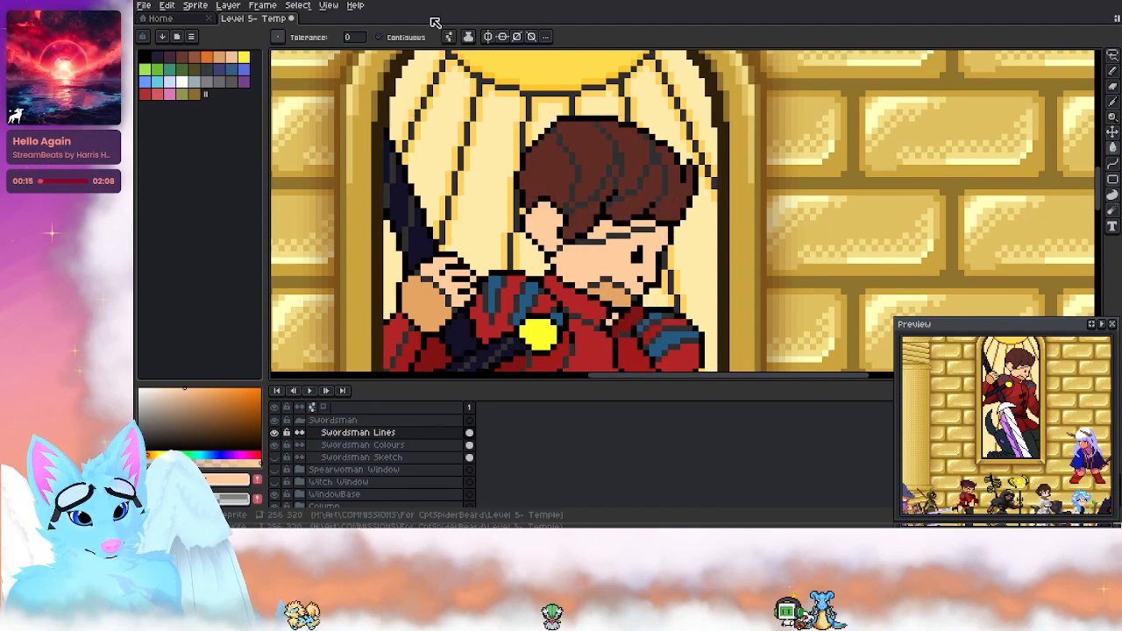
left_click(195, 6)
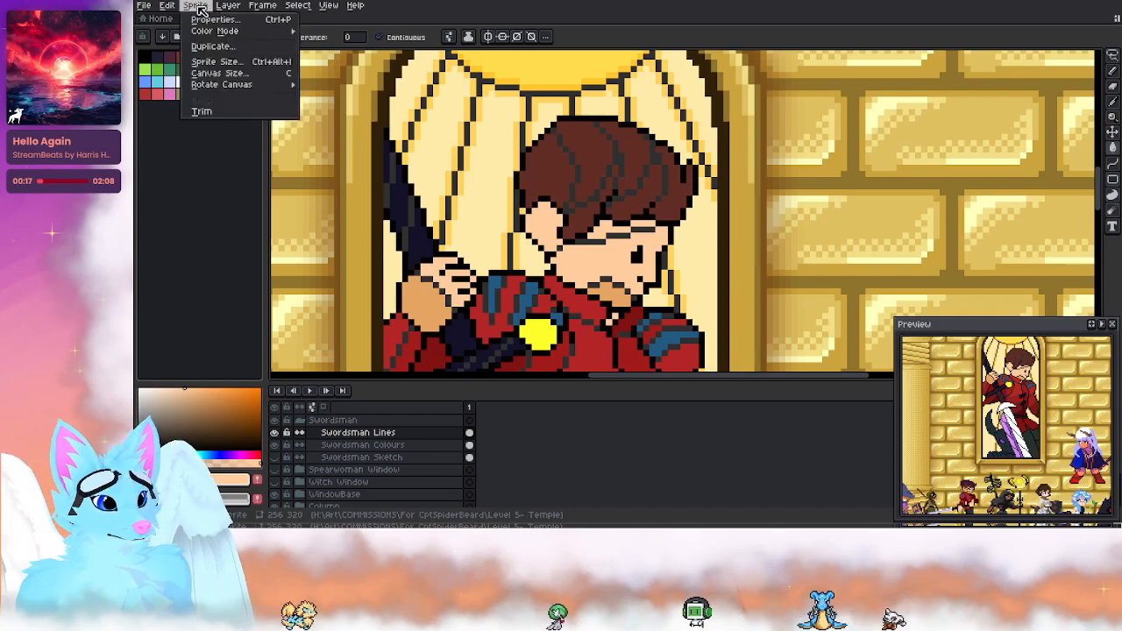
left_click(198, 24)
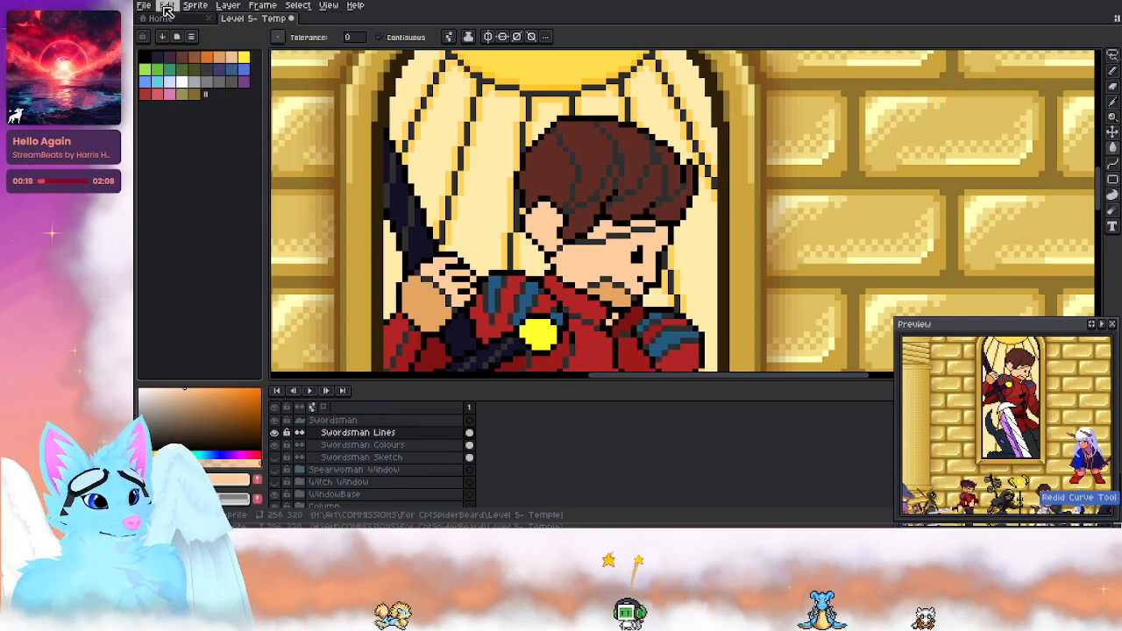
left_click(167, 7)
left_click(192, 32)
Step: Fill the lower hair panels around the fringe with dark purple #3c1a31 on the Swordsman Colours layer
left_click(409, 449)
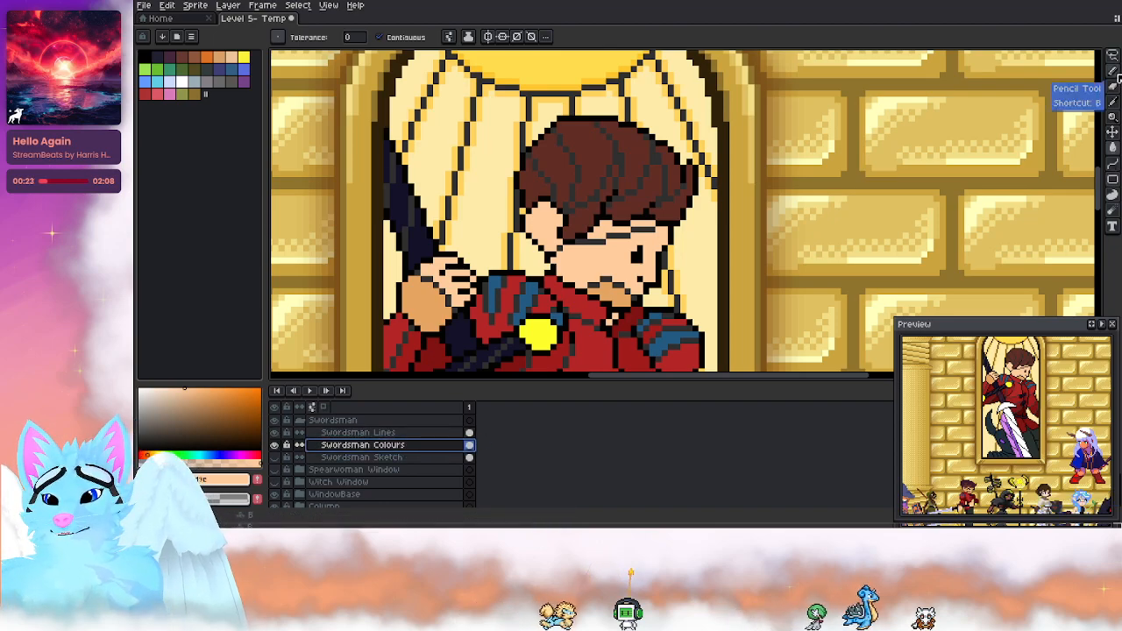
left_click(1113, 103)
scroll(576, 145, "down", 3)
scroll(577, 144, "up", 3)
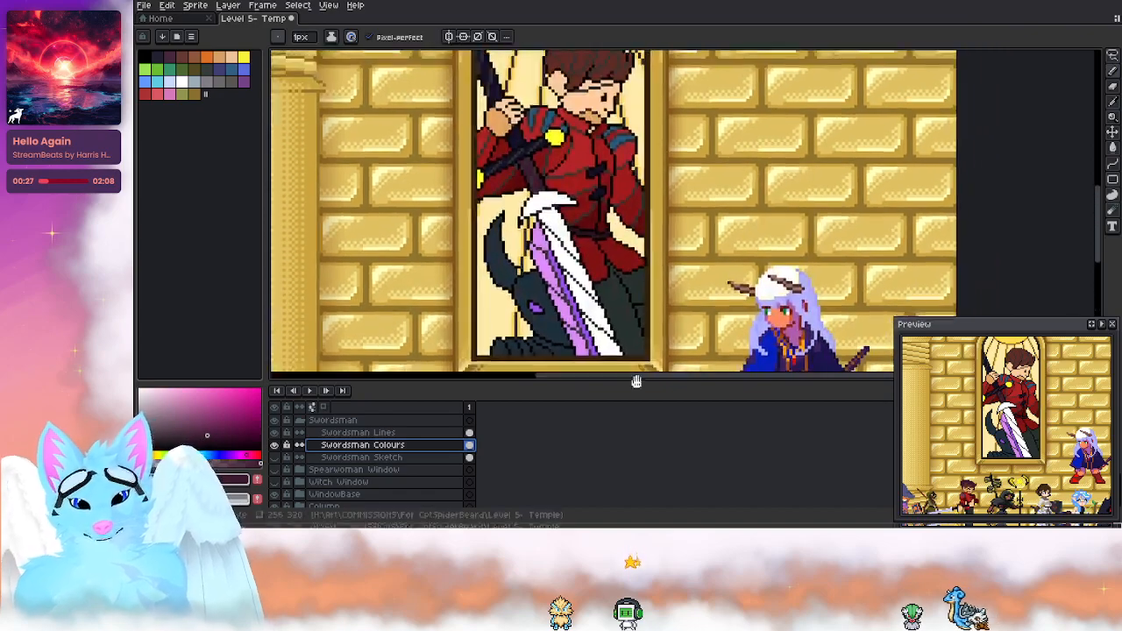
left_click_drag(637, 382, 677, 157)
scroll(601, 194, "up", 2)
left_click(1115, 148)
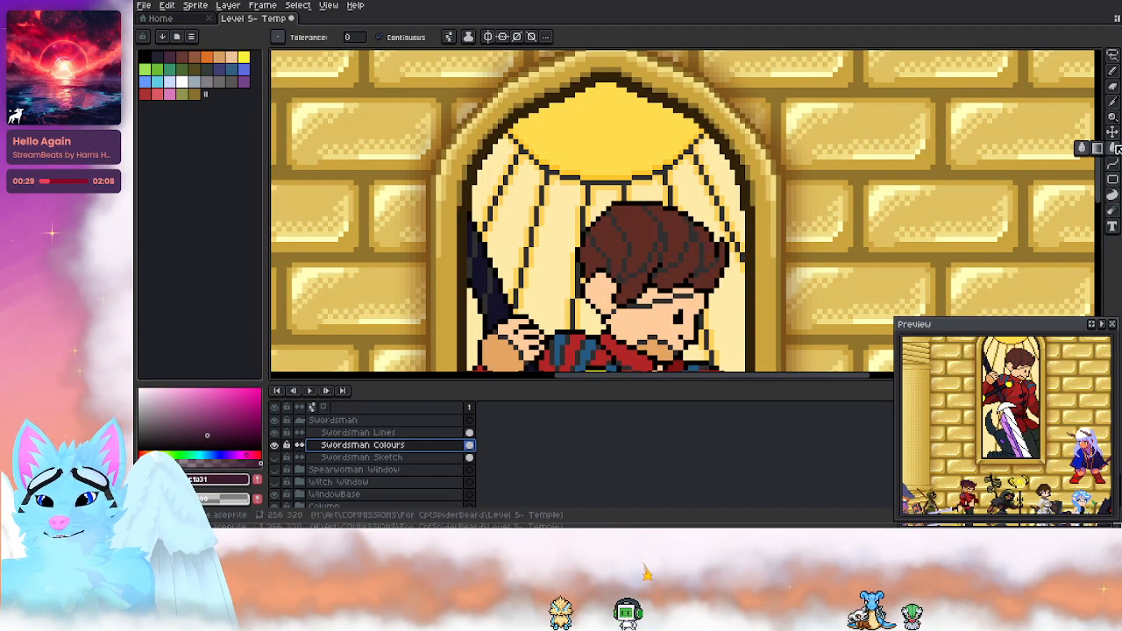
scroll(689, 272, "up", 1)
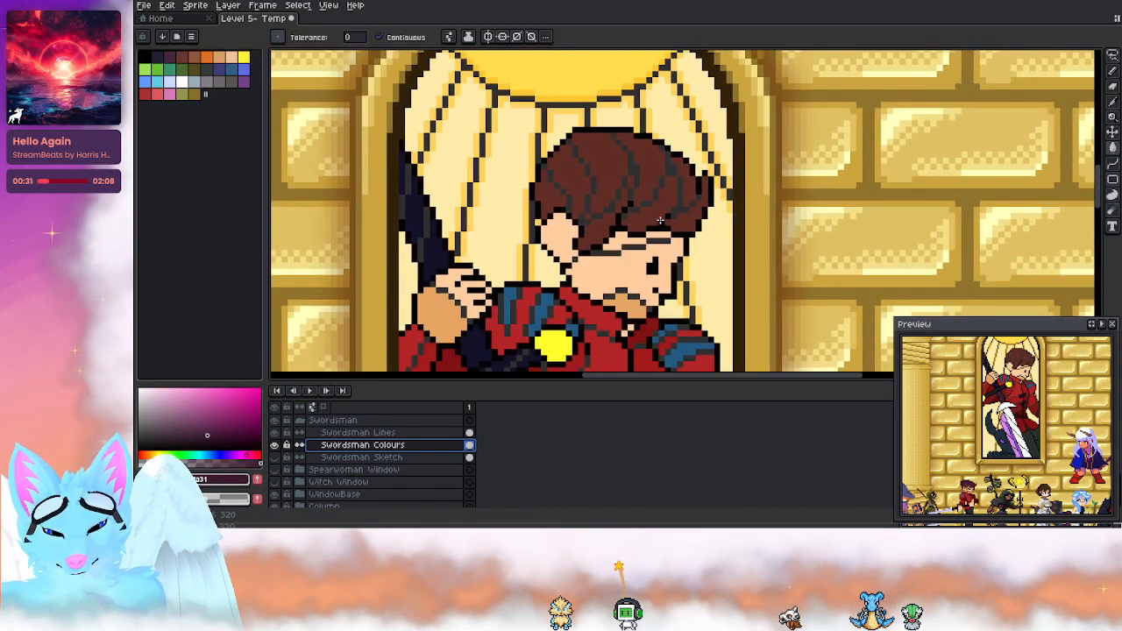
left_click(610, 226)
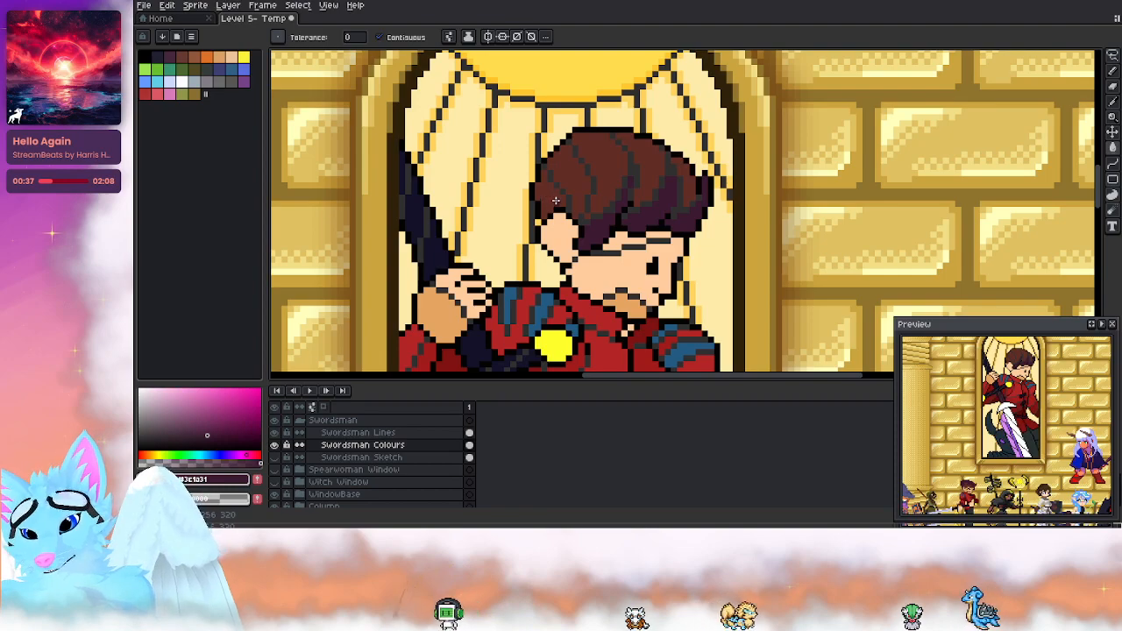
Step: Fill the forehead strip between the fringe and its dividing line with the skin shadow #e6a562
left_click_drag(685, 284, 657, 208)
left_click(601, 228, "alt")
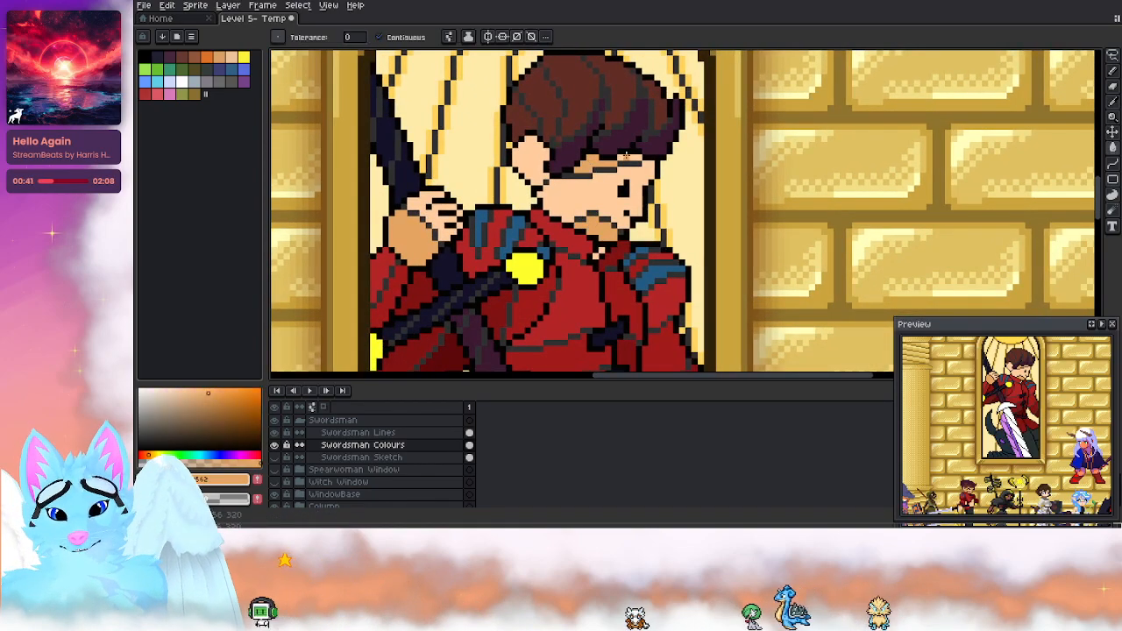
scroll(567, 180, "up", 3)
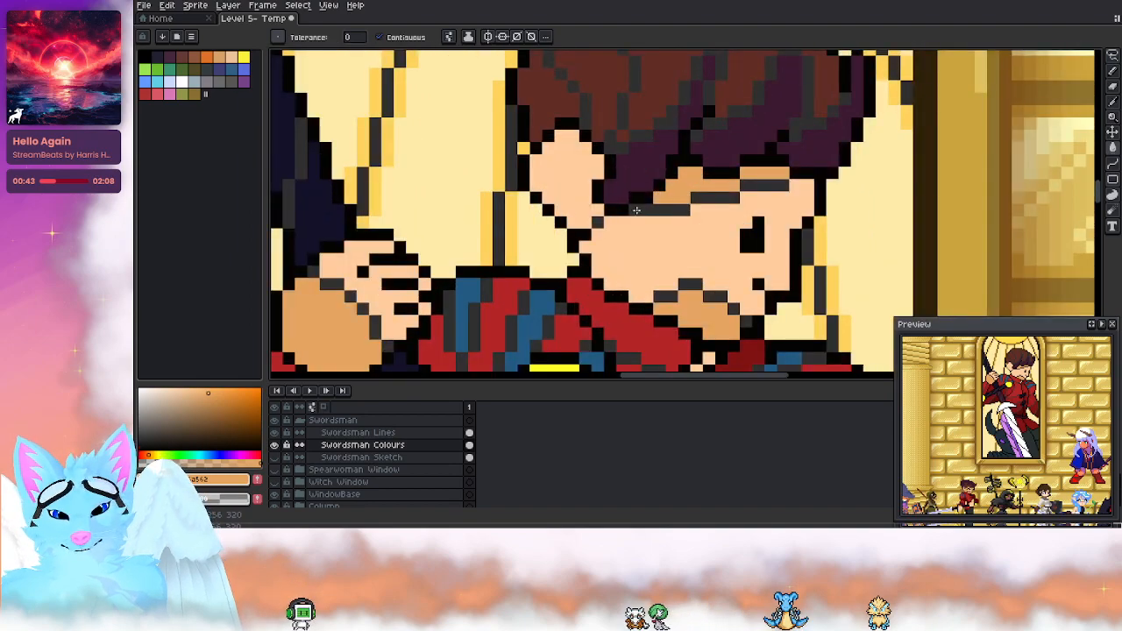
Step: Draw the inner ear's outline in dark grey #303030 on the Swordsman Lines layer with the 1px pencil
left_click(1113, 72)
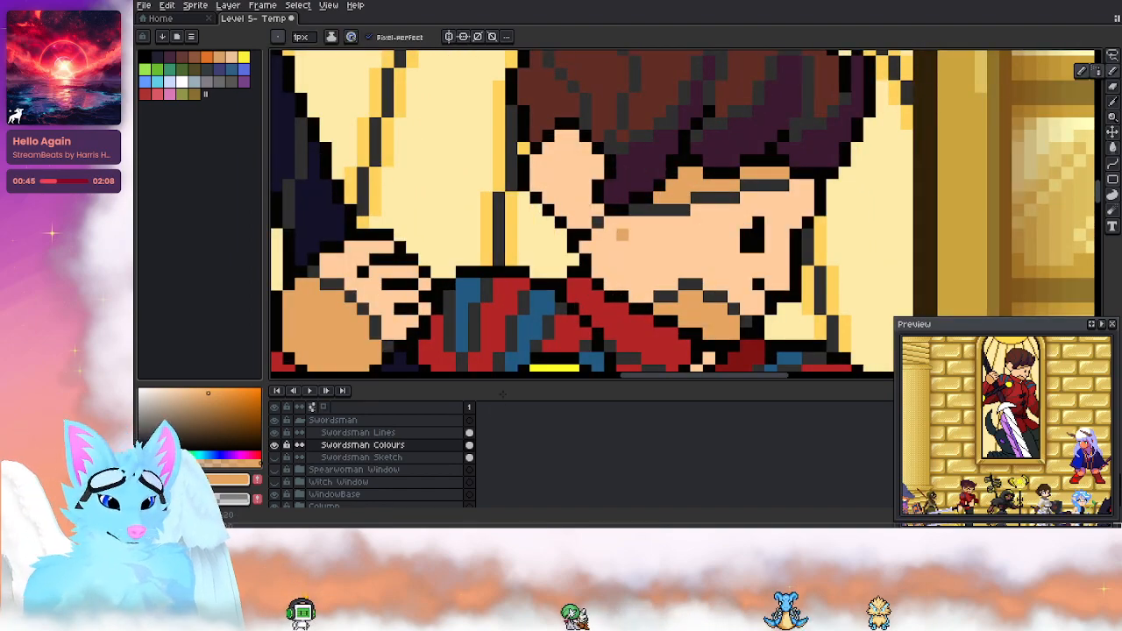
left_click(377, 432)
key("i")
left_click(587, 174)
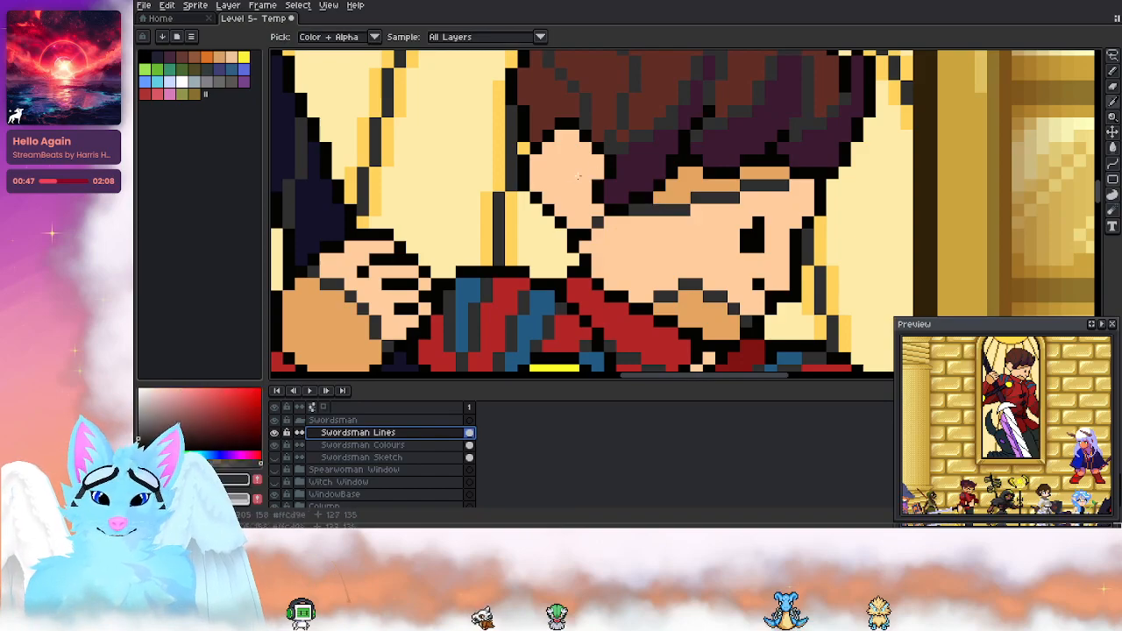
key("b")
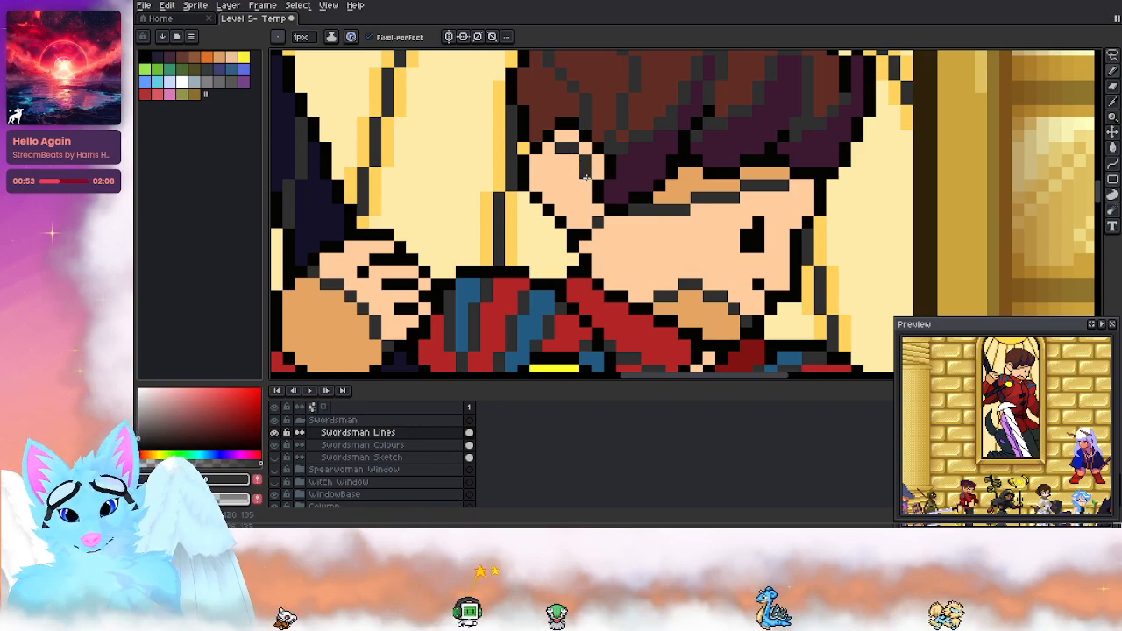
key("ctrl+z")
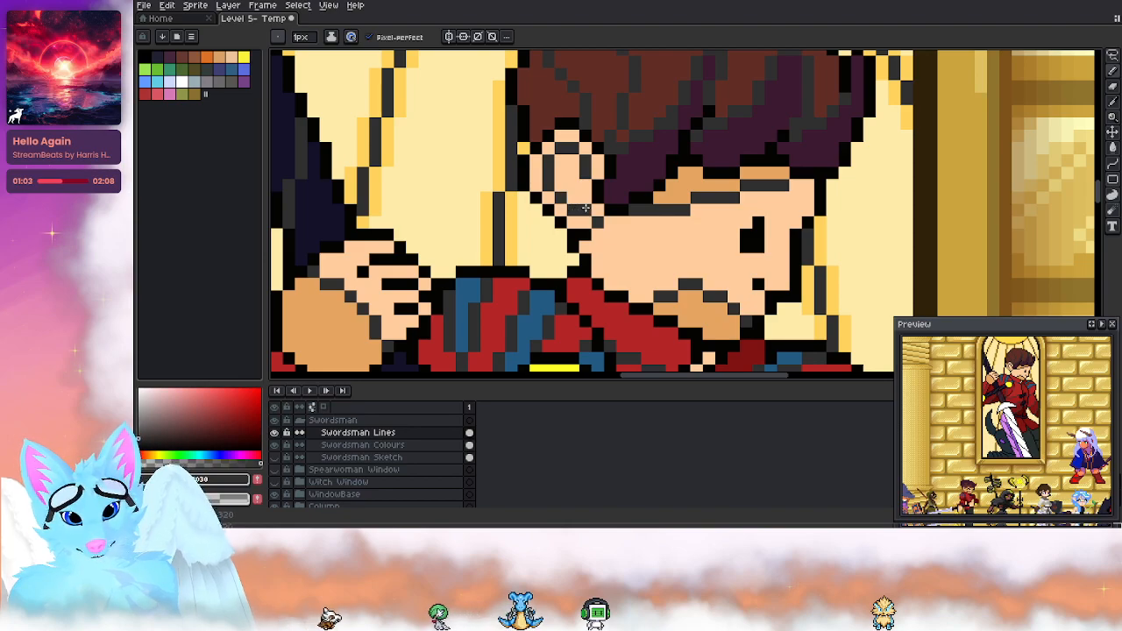
Step: Sample the skin shadow #e6a562 from the jaw and colour the inner ear with it on the Swordsman Colours layer
left_click(412, 445)
key("i")
left_click(752, 320, "alt")
mouse_move(577, 197)
left_mouse_down()
mouse_move(567, 164)
mouse_move(592, 214)
left_mouse_up()
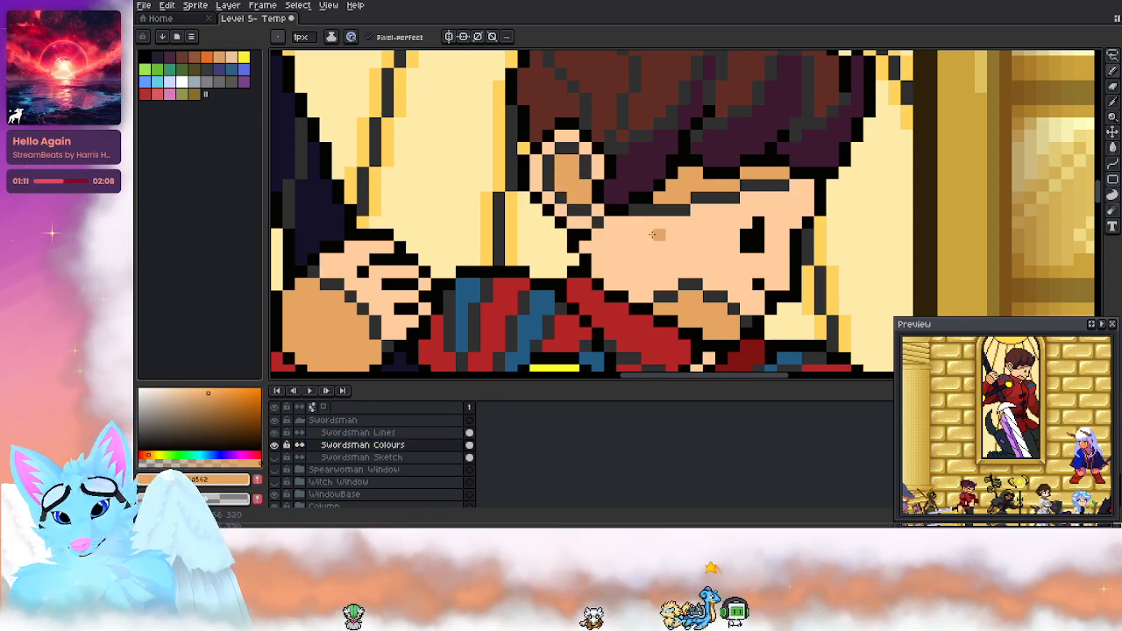
Step: Try dark brown #622e25 pixels around the mouth and jaw's dividing line, and cover them again with skin #ffcd9e
left_click_drag(687, 278, 599, 222)
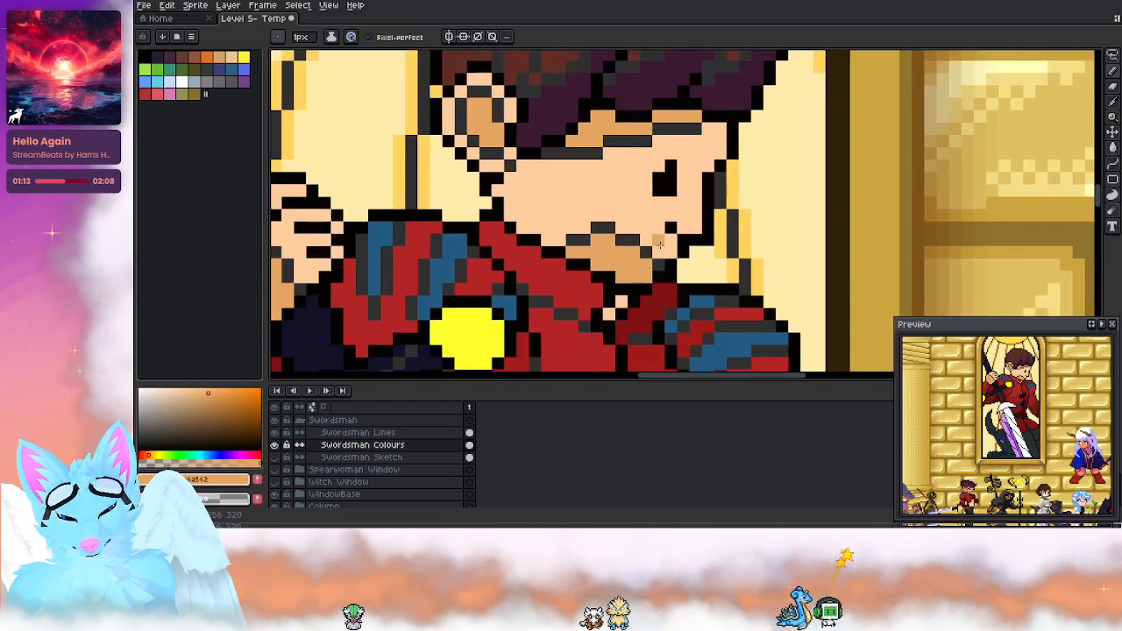
left_click(550, 60, "alt")
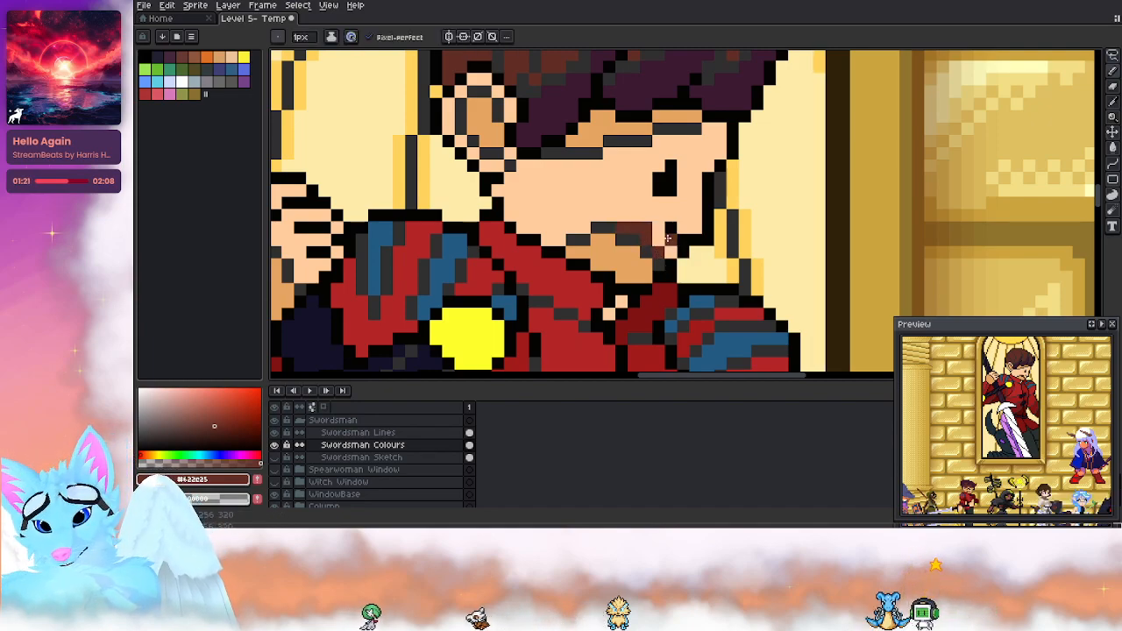
left_click(653, 233, "alt")
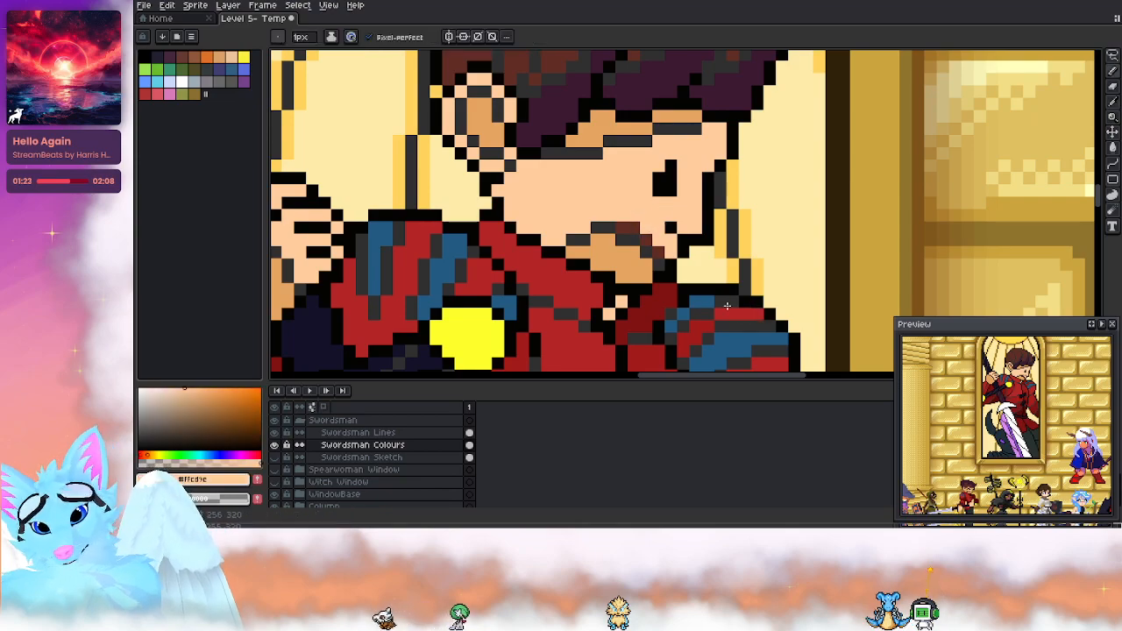
key("alt")
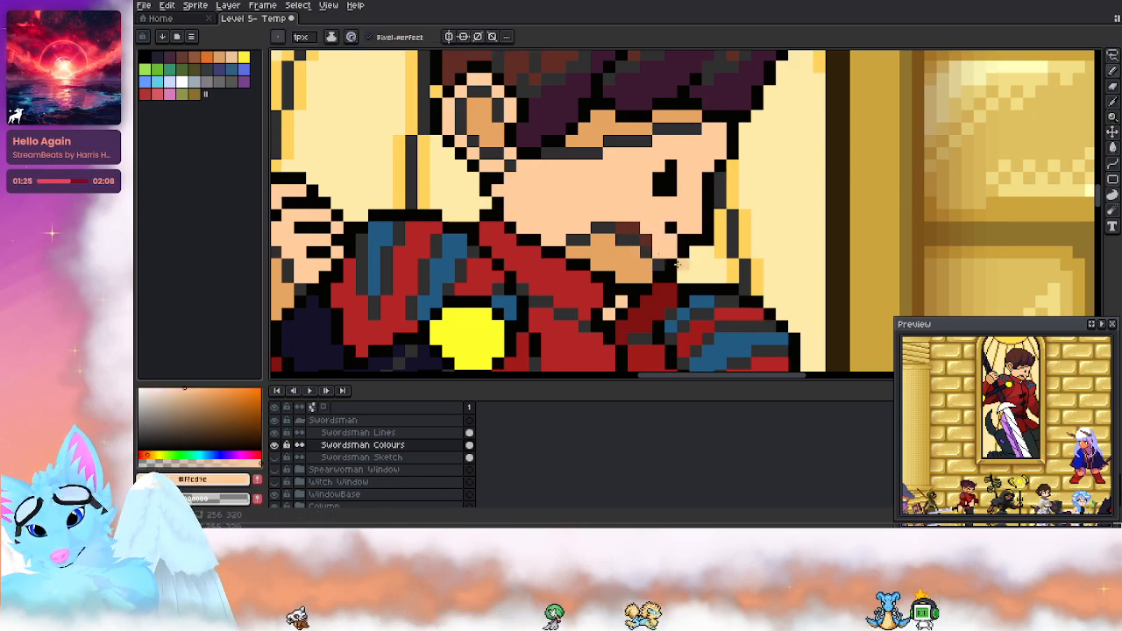
left_click(646, 237, "alt")
left_click(657, 235, "alt")
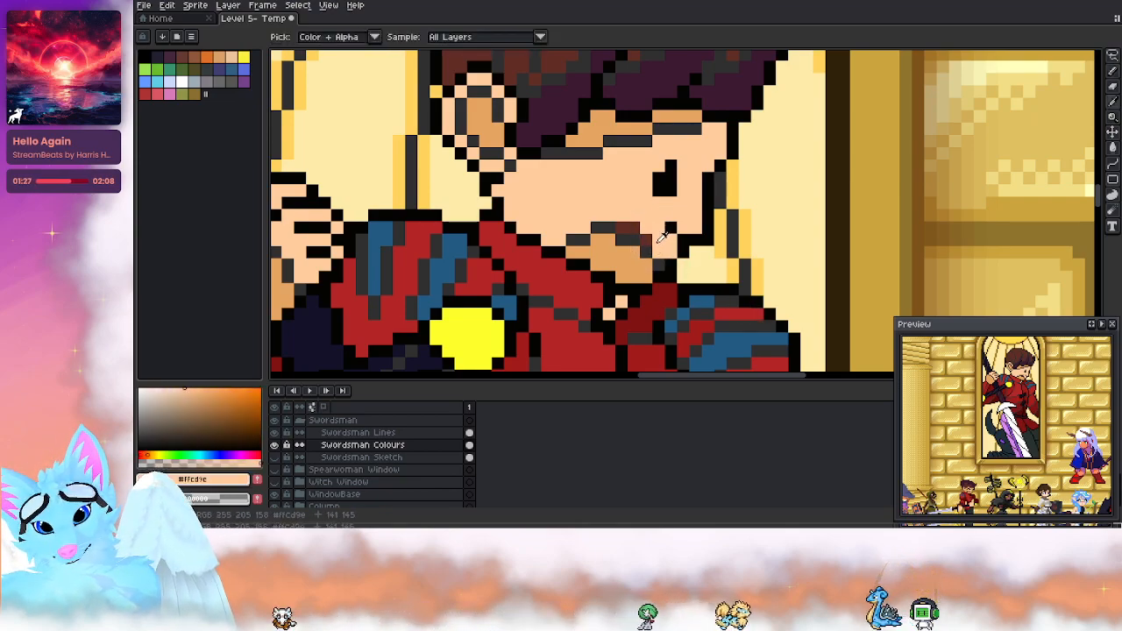
left_click(646, 240)
left_click_drag(641, 228, 621, 229)
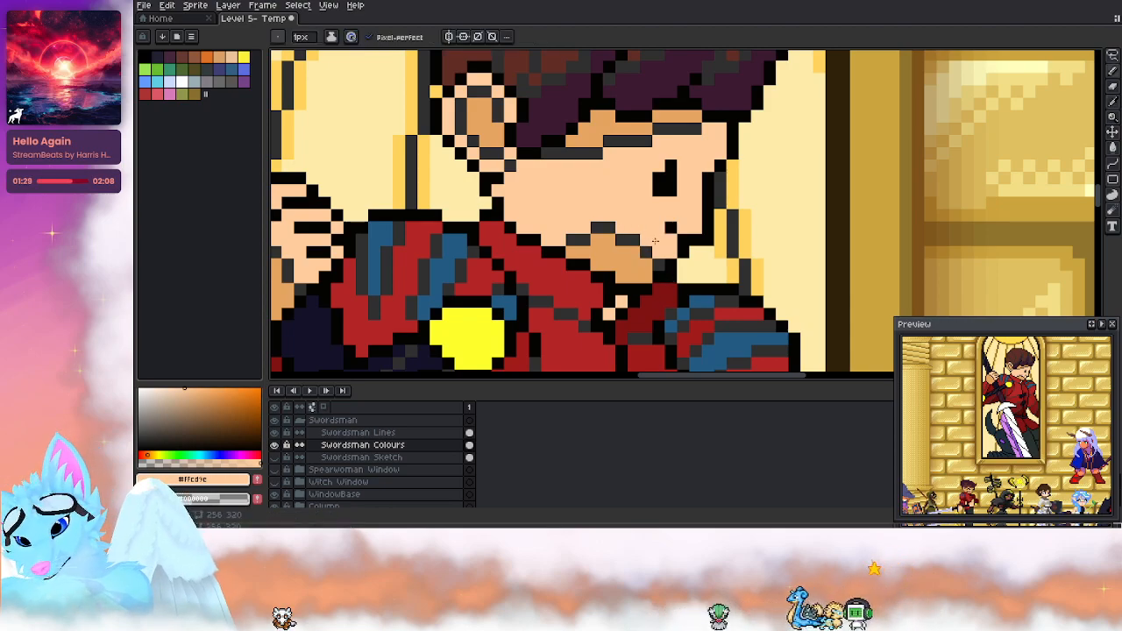
Step: Erase the forehead's dividing line below the fringe on the Swordsman Lines layer
scroll(654, 232, "down", 6)
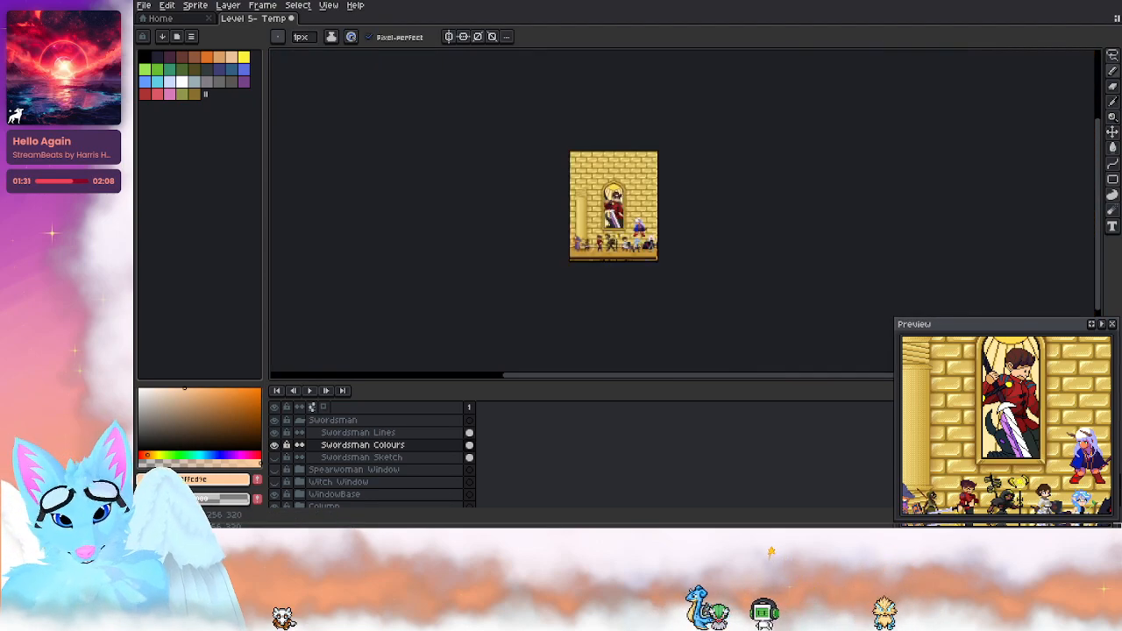
scroll(648, 186, "up", 3)
scroll(572, 228, "up", 4)
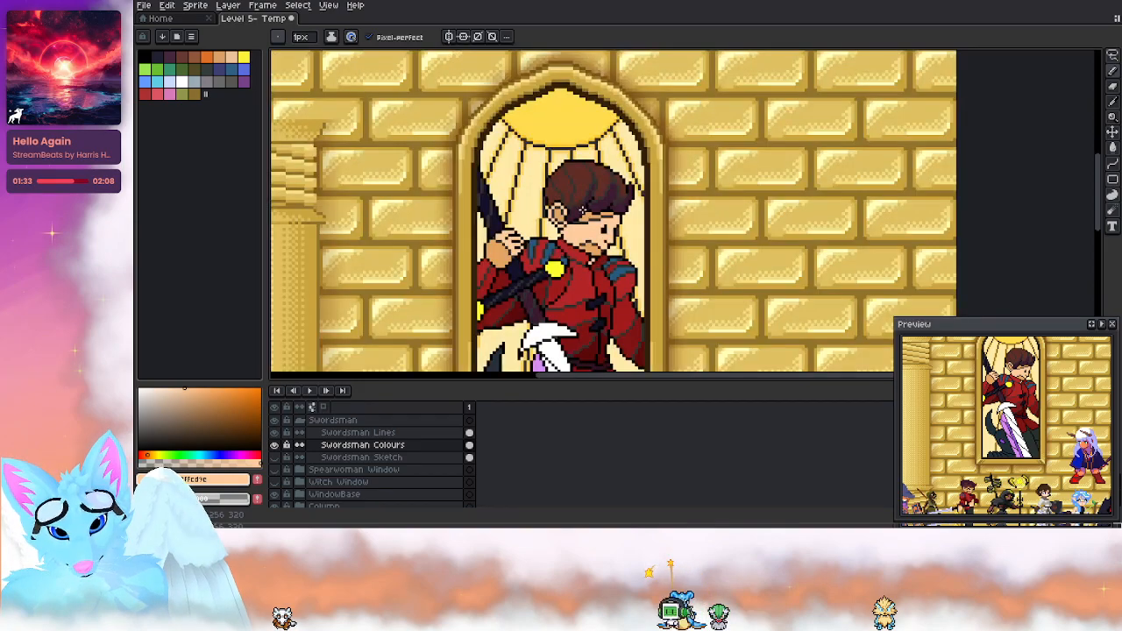
scroll(604, 218, "up", 2)
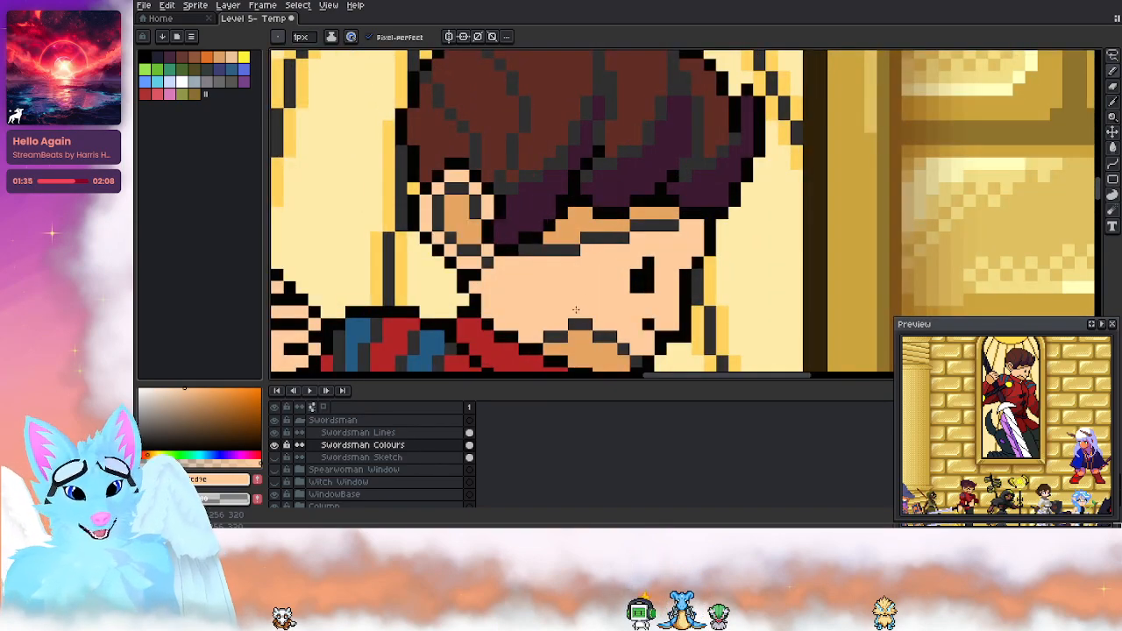
left_click(375, 433)
key("e")
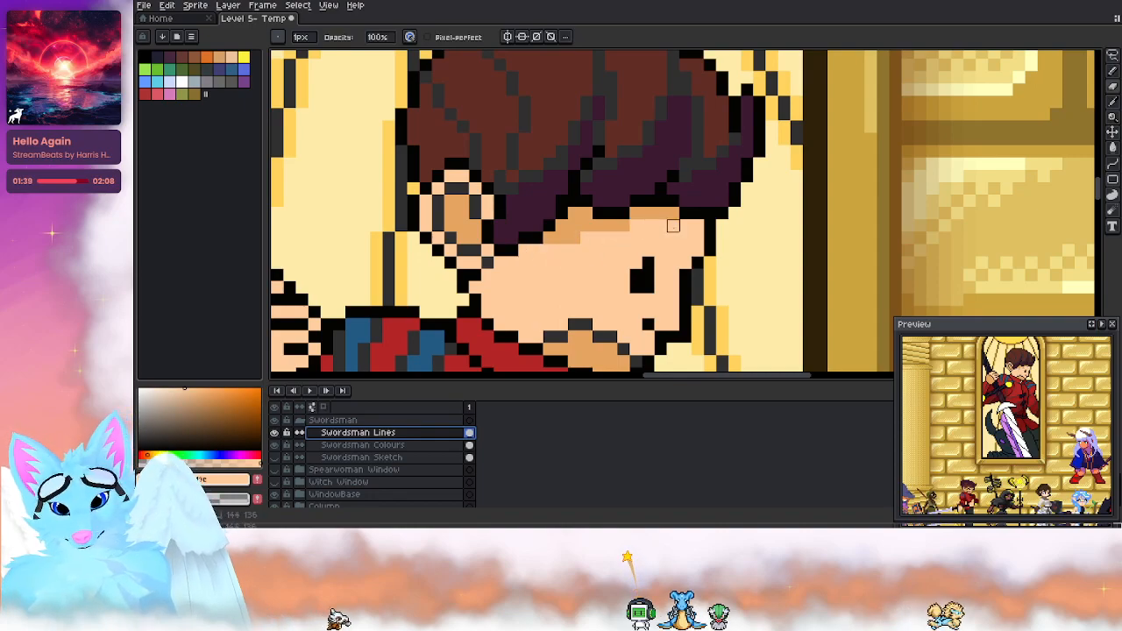
key("b")
left_click(609, 241, "alt")
mouse_move(587, 226)
left_mouse_down()
mouse_move(556, 239)
mouse_move(570, 226)
mouse_move(691, 253)
mouse_move(706, 235)
mouse_move(656, 225)
mouse_move(652, 240)
left_mouse_up()
left_click(609, 226, "alt")
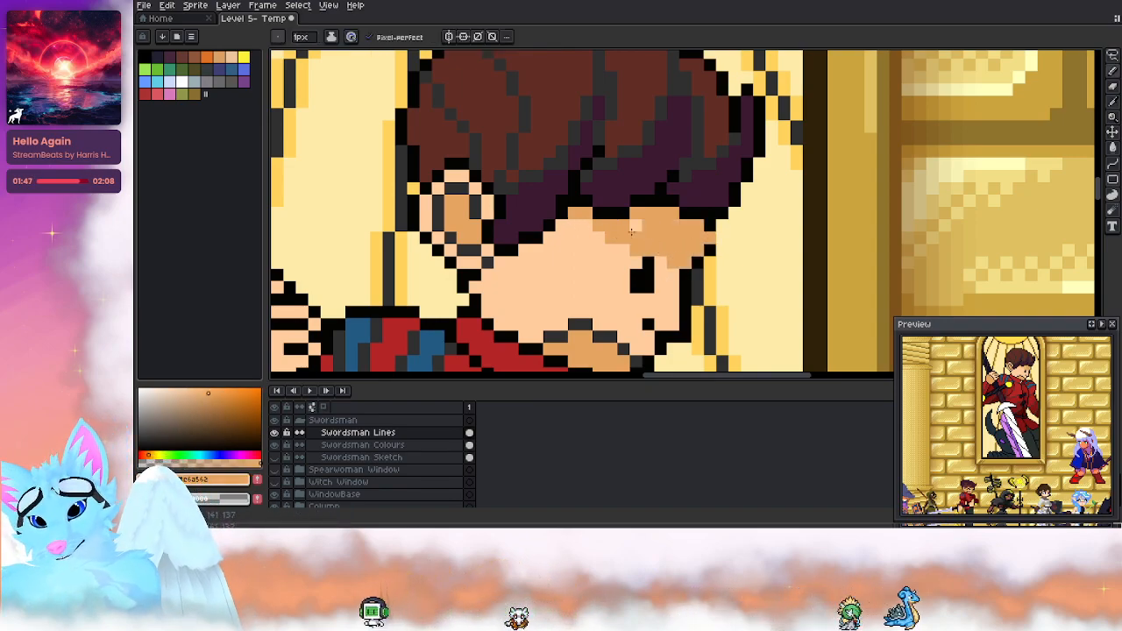
key("ctrl+z")
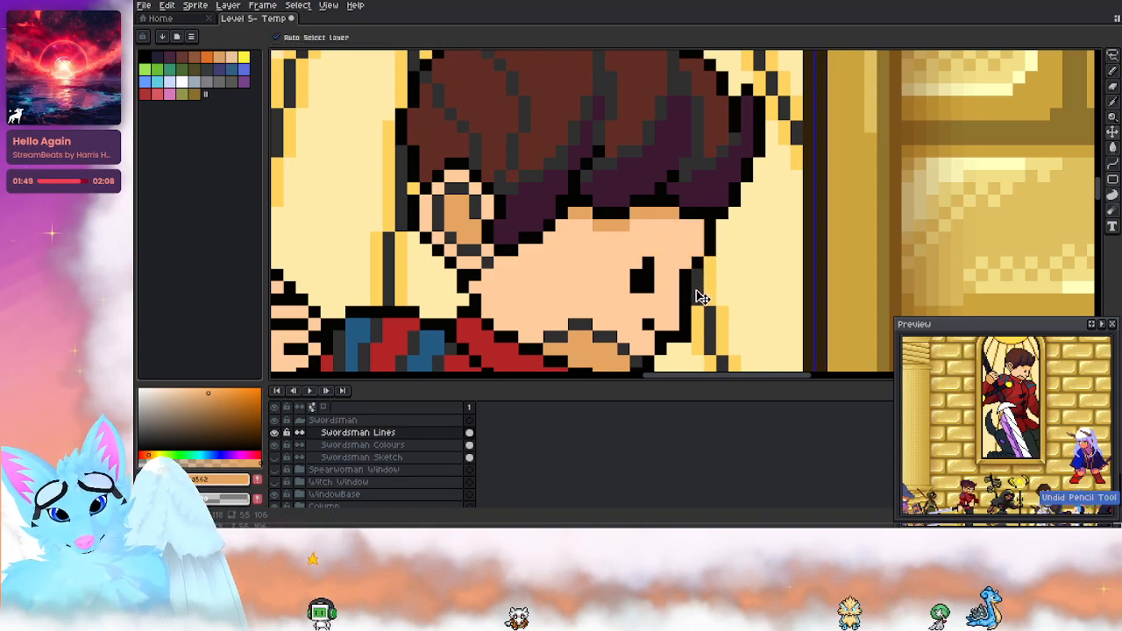
key("ctrl+z")
Step: Reshape the forehead shadow on the Swordsman Colours layer with #e6a562, extending it towards the brow and trimming its edge with skin #ffcd9e
left_click(388, 446)
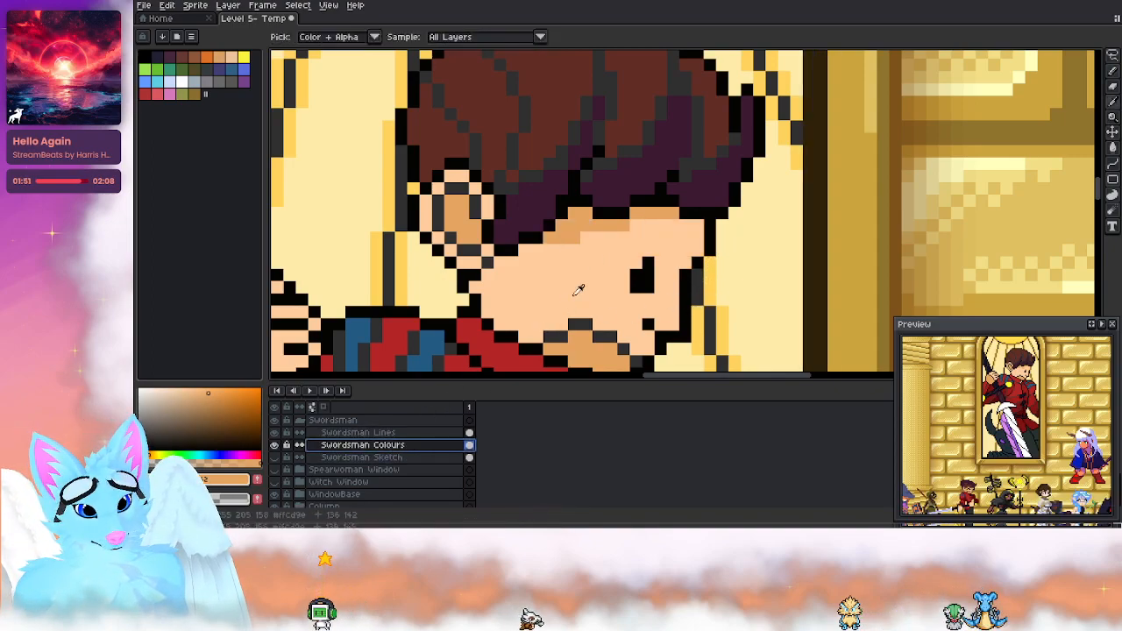
left_click(594, 233)
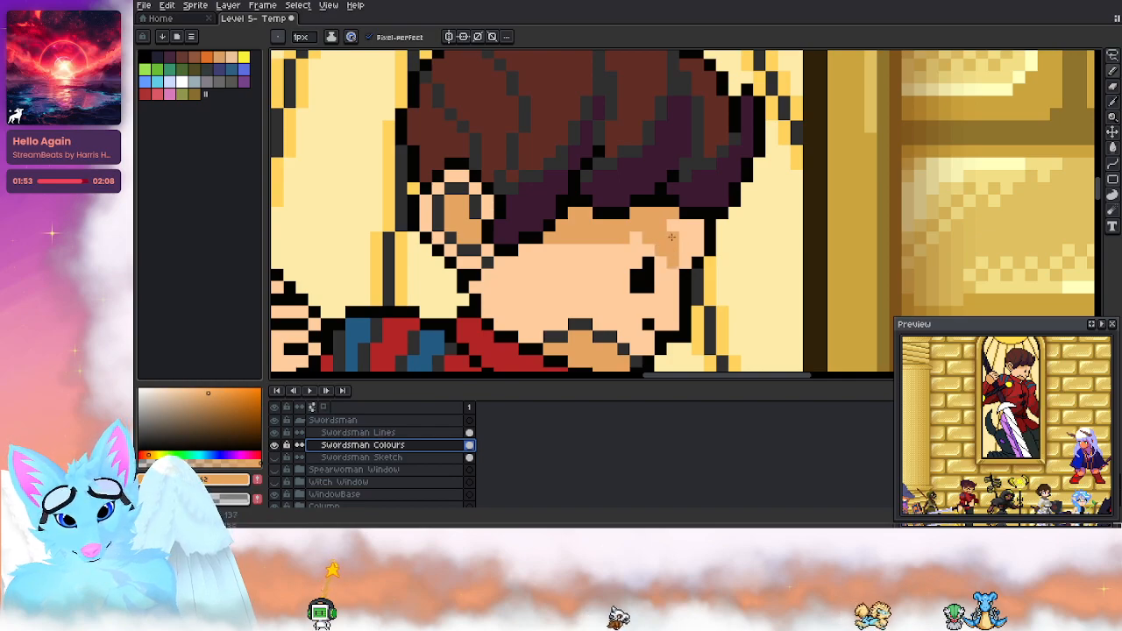
left_click(686, 227)
left_click(629, 252, "alt")
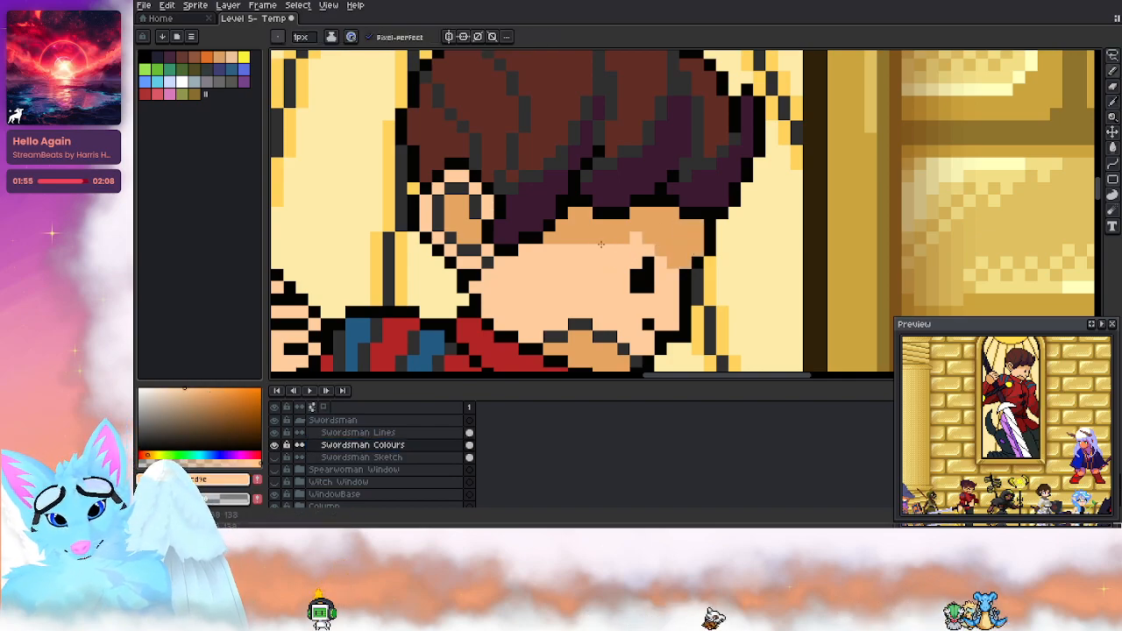
left_click(642, 219, "alt")
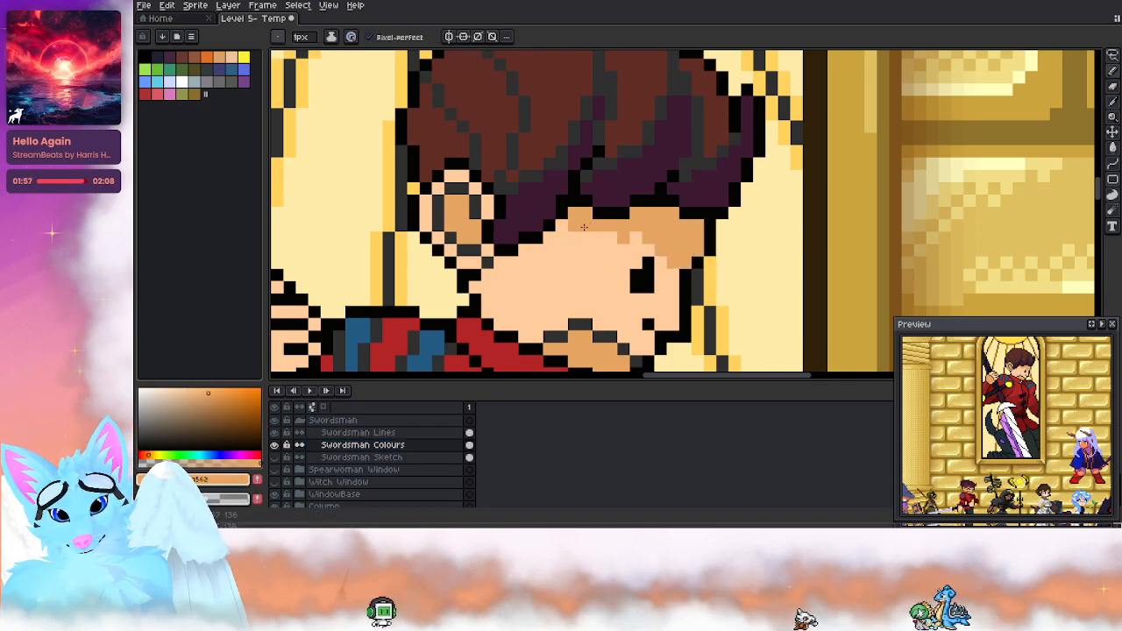
left_click(617, 261, "alt")
left_click(624, 250)
left_click(631, 221, "alt")
left_click(595, 235)
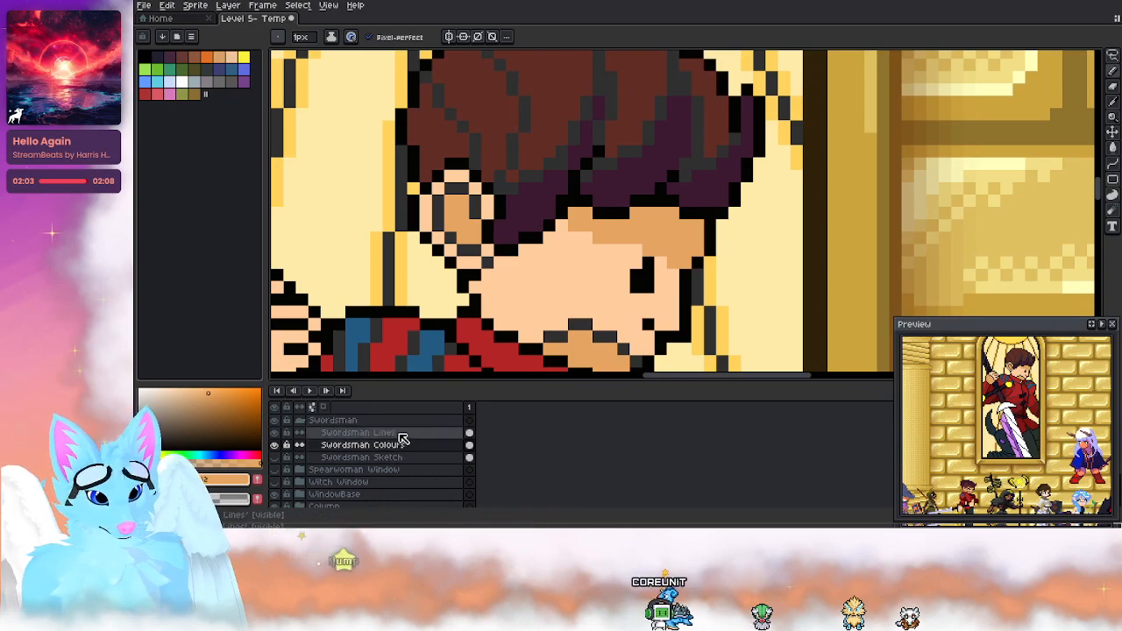
Step: Draw a dark grey #303030 curve across the forehead below the fringe on the Swordsman Lines layer with the 1px Curve tool
left_click(386, 434)
left_click(689, 168, "alt")
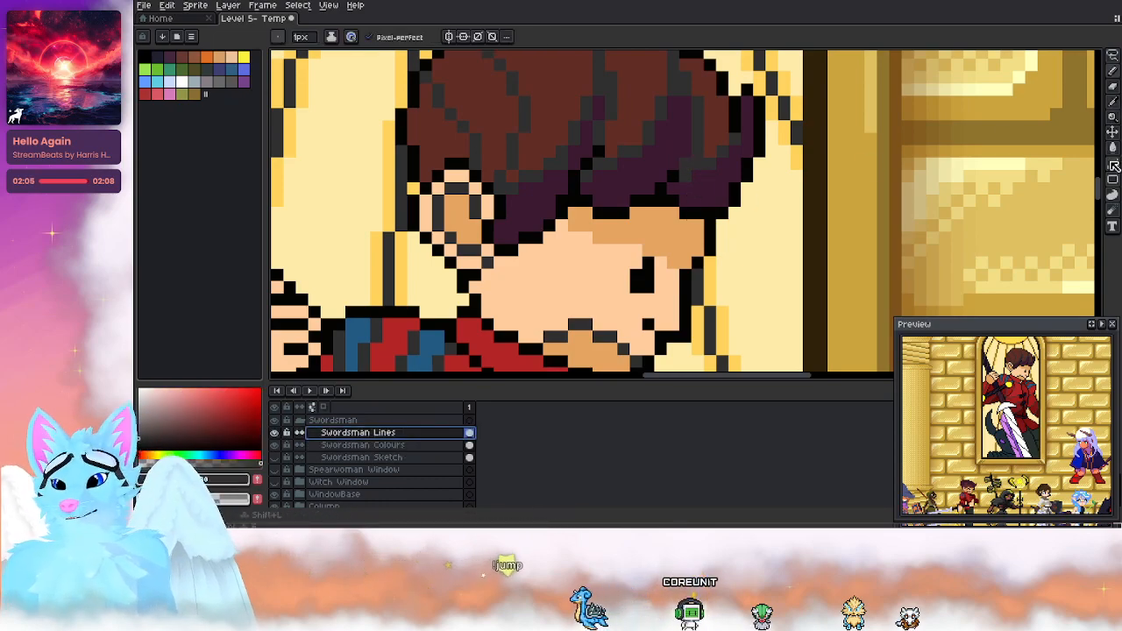
left_click(1112, 163)
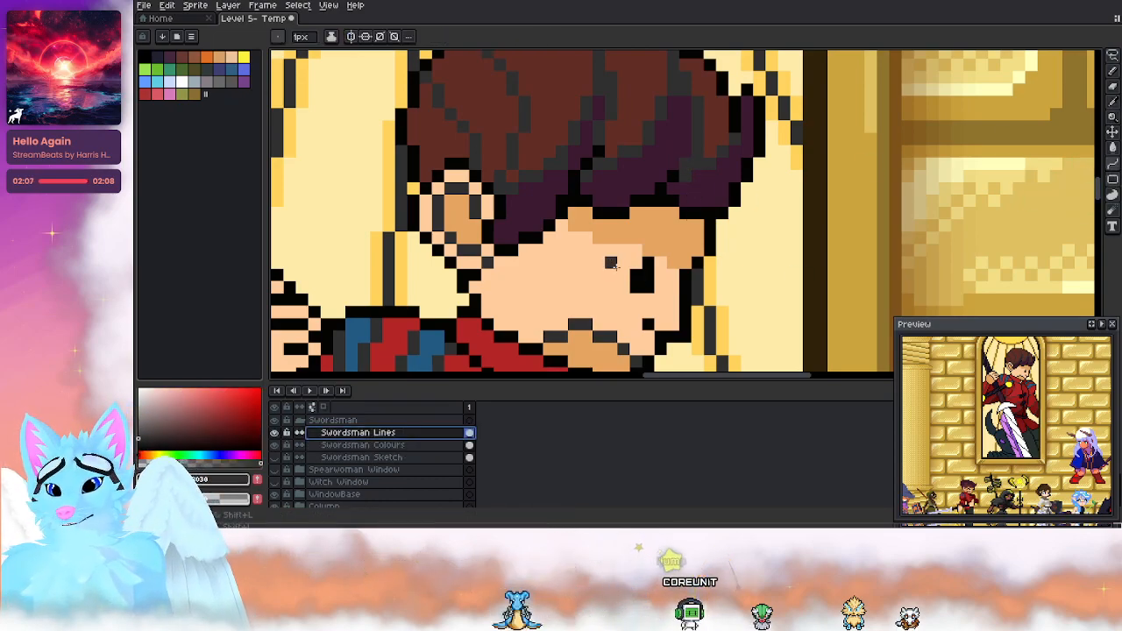
mouse_move(566, 226)
left_mouse_down()
mouse_move(686, 262)
mouse_move(697, 250)
left_mouse_up()
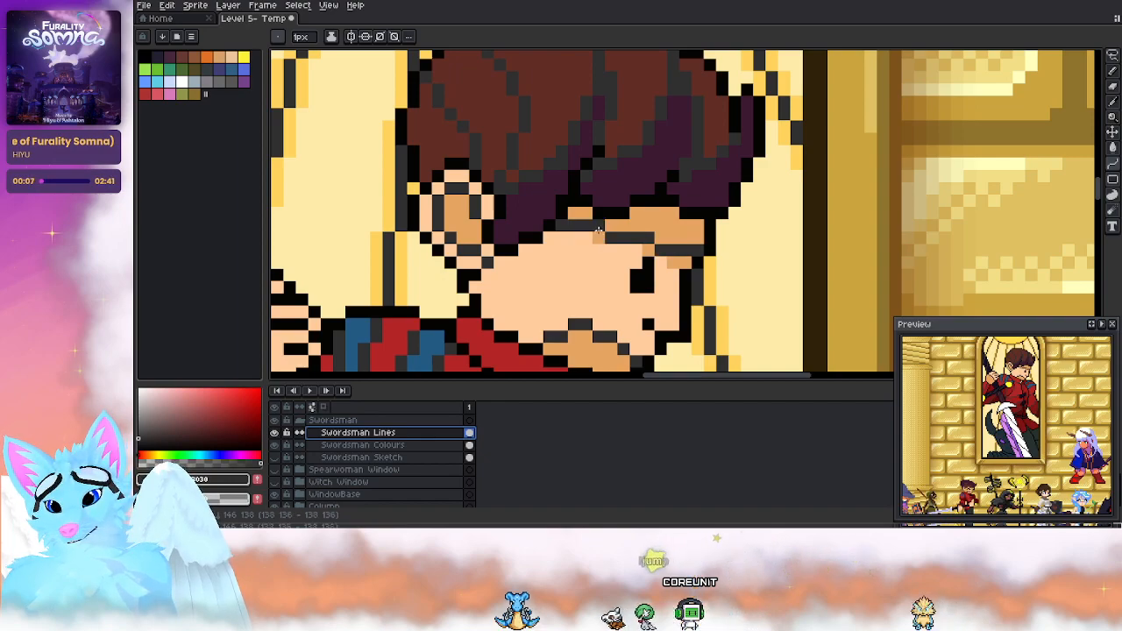
left_click(599, 230)
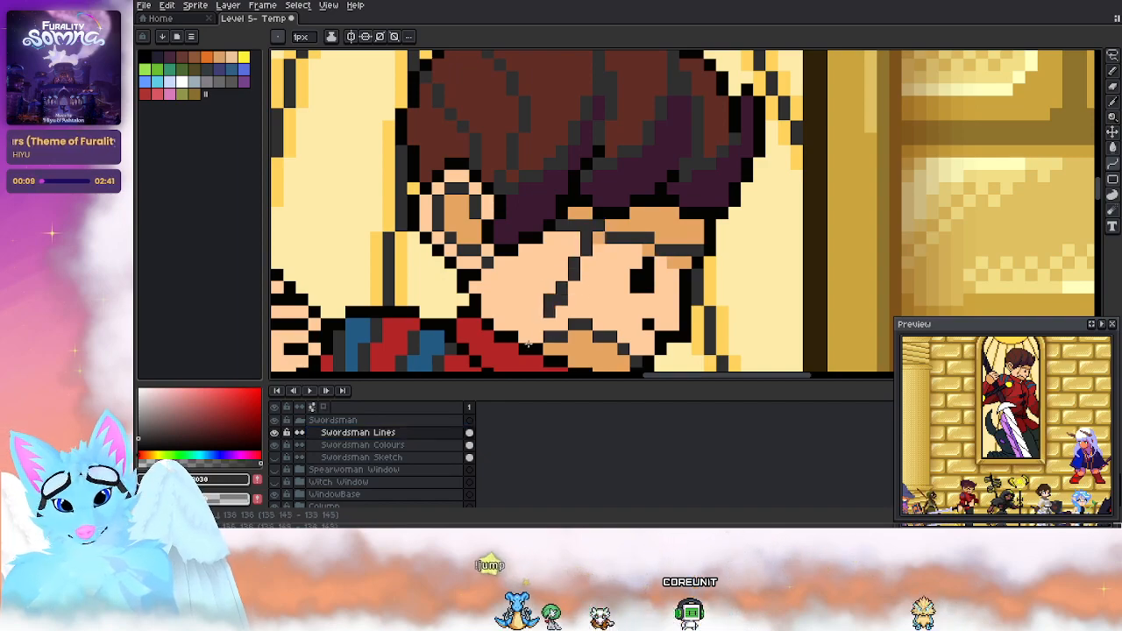
Step: Cover the shadow pixels below the forehead curve with skin #ffcd9e on the Swordsman Colours layer
left_click(391, 446)
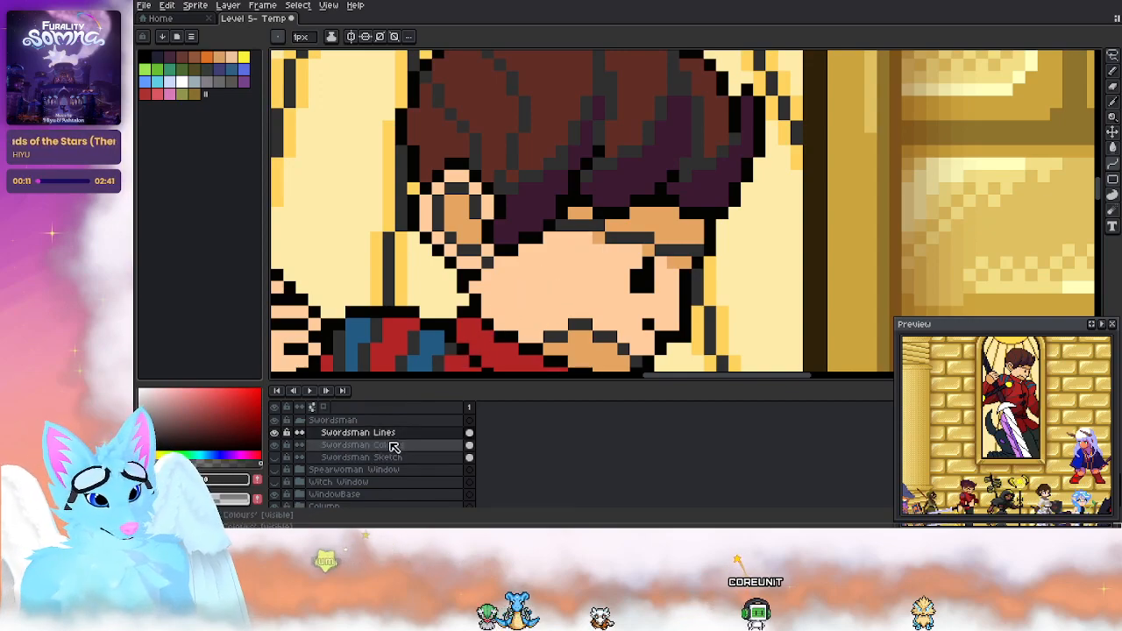
key("b")
left_click(599, 256, "alt")
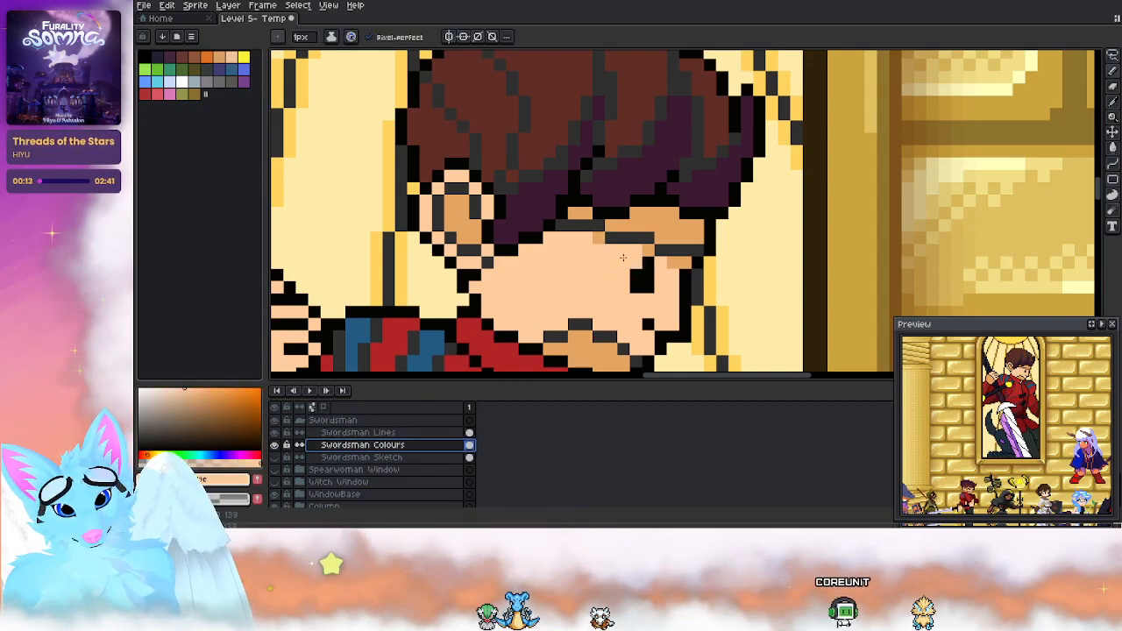
left_click_drag(599, 238, 680, 262)
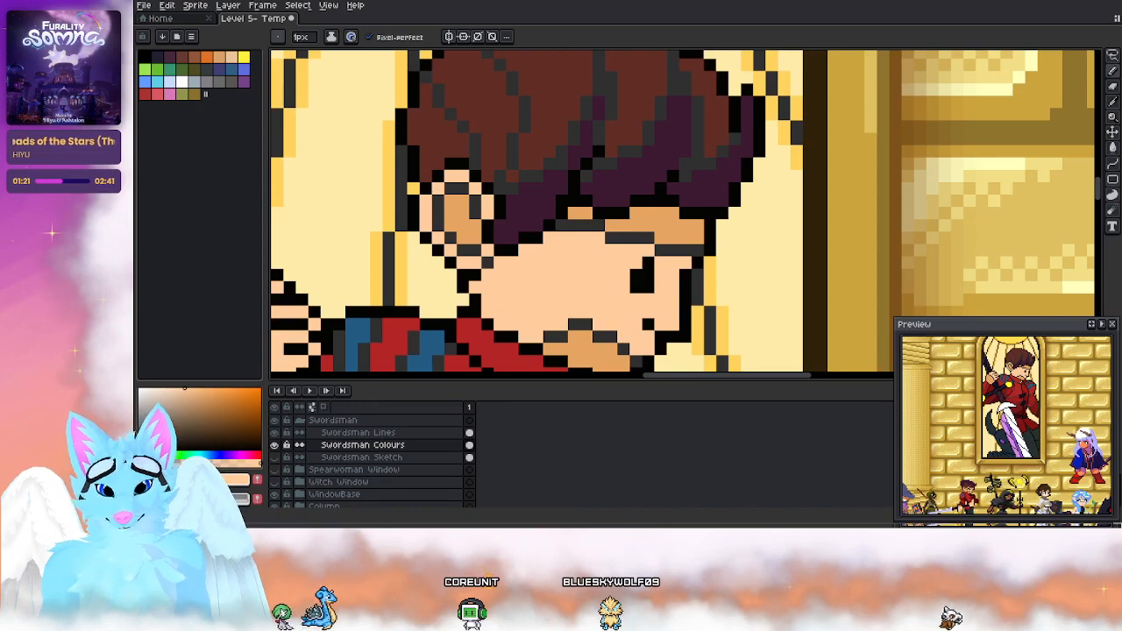
Step: Recolour the forehead area between the fringe and its dividing line with skin #ffcd9e on the Swordsman Colours layer
scroll(505, 224, "down", 4)
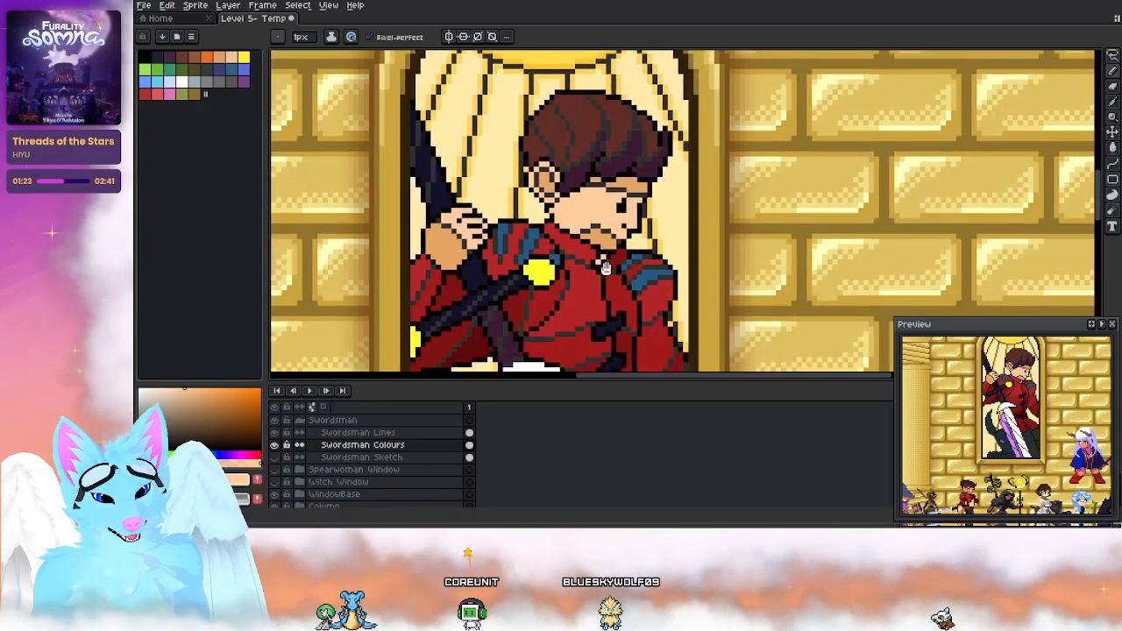
scroll(551, 226, "down", 3)
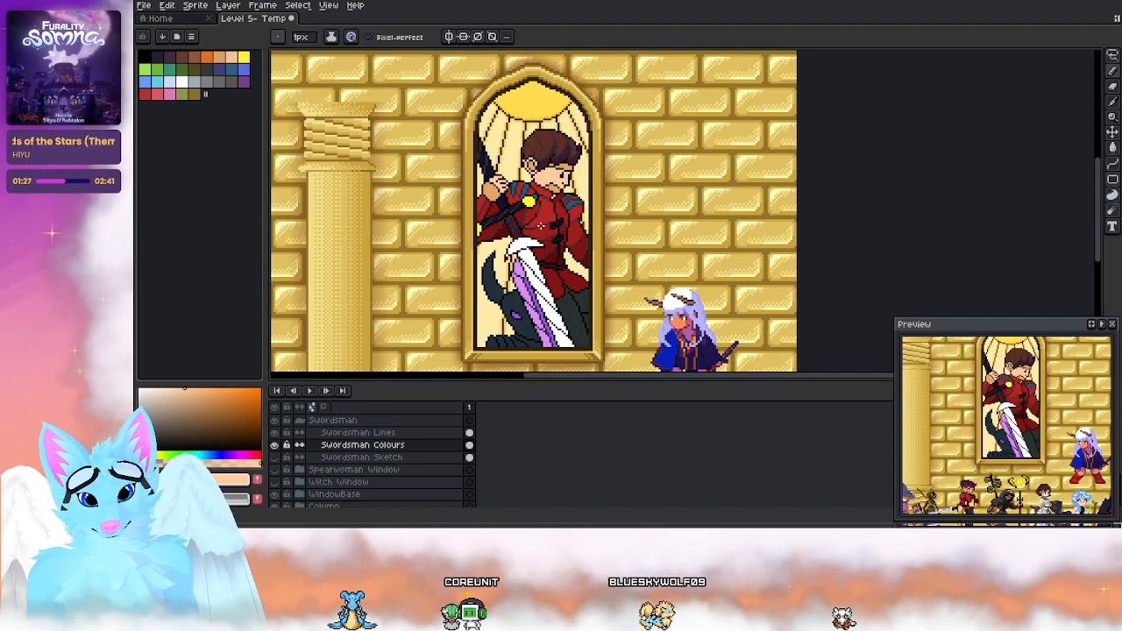
scroll(541, 226, "up", 3)
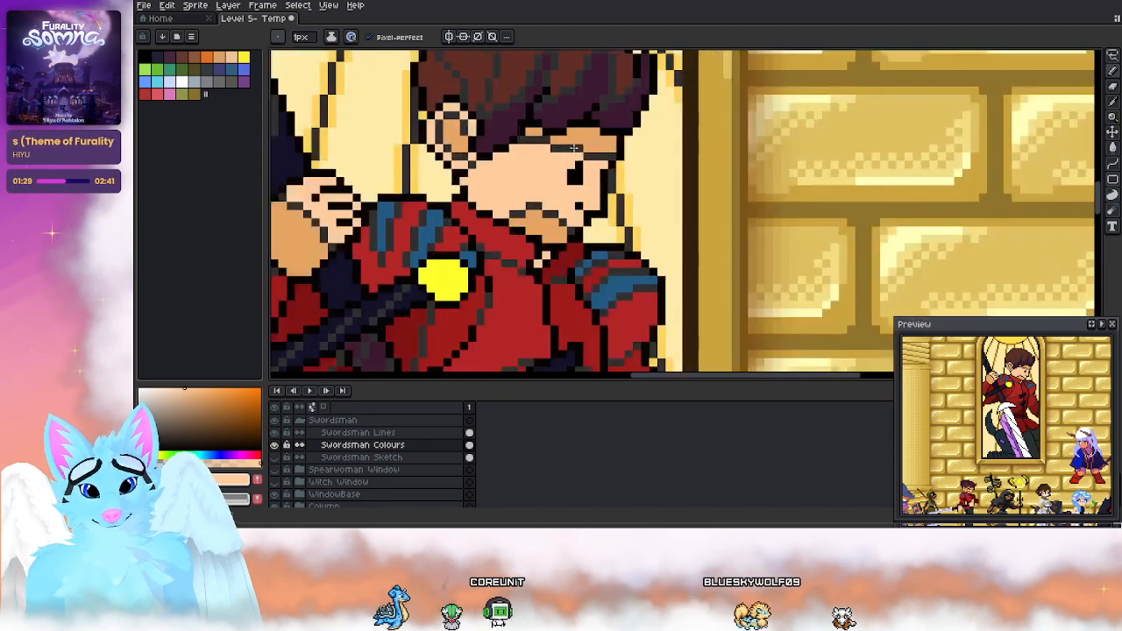
left_click(338, 444)
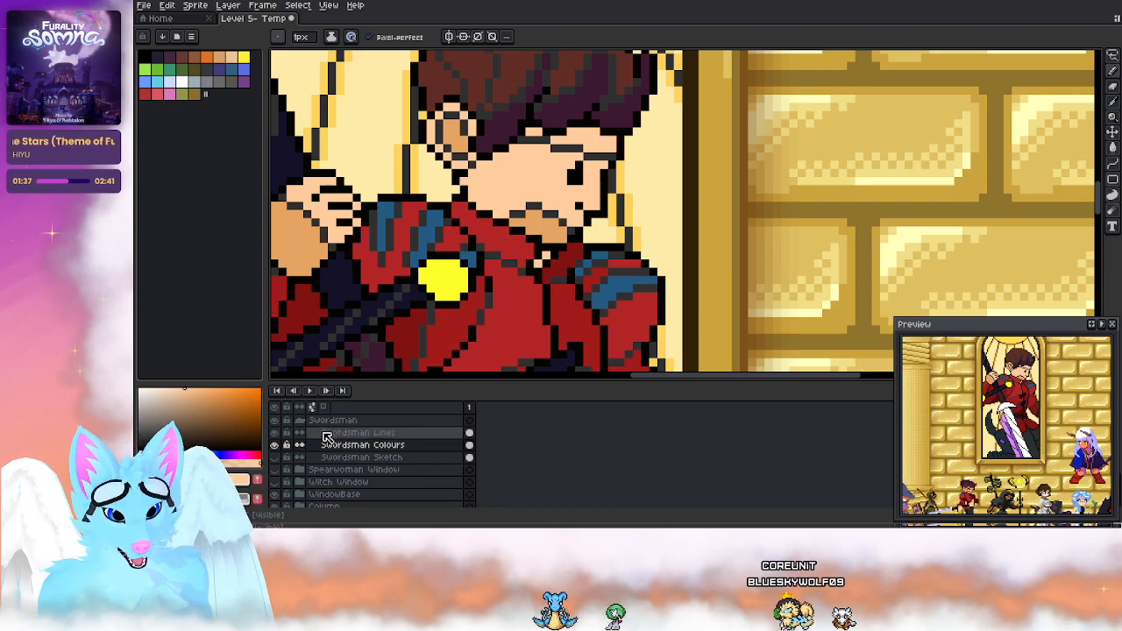
Step: Erase the curved dividing line from the forehead on the Swordsman Lines layer
left_click(385, 432)
key("i")
left_click(550, 131)
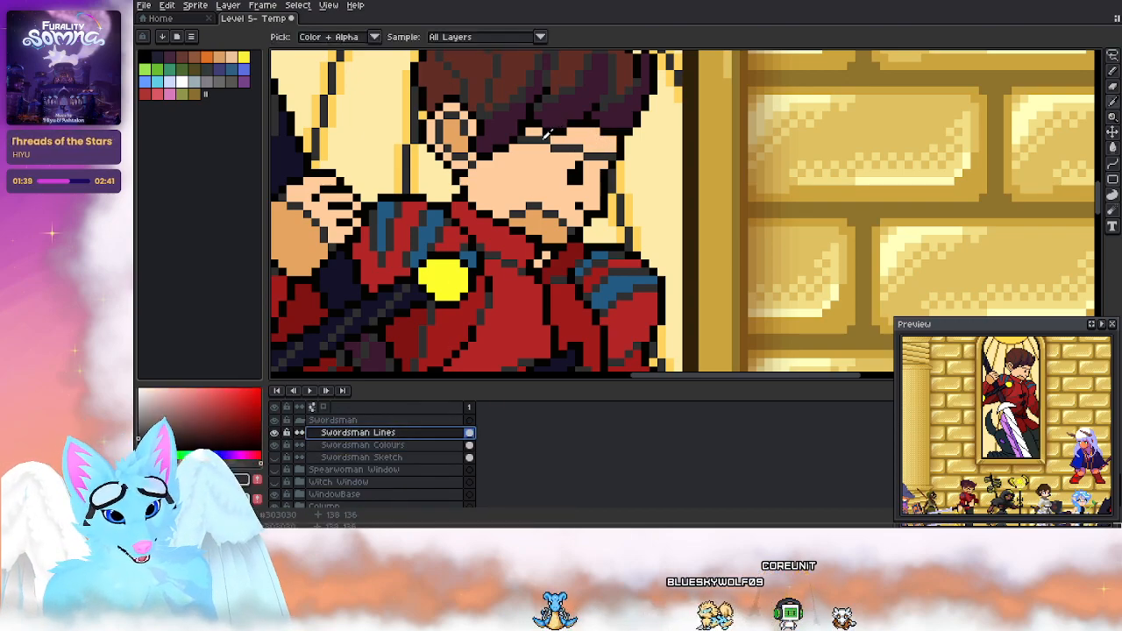
key("b")
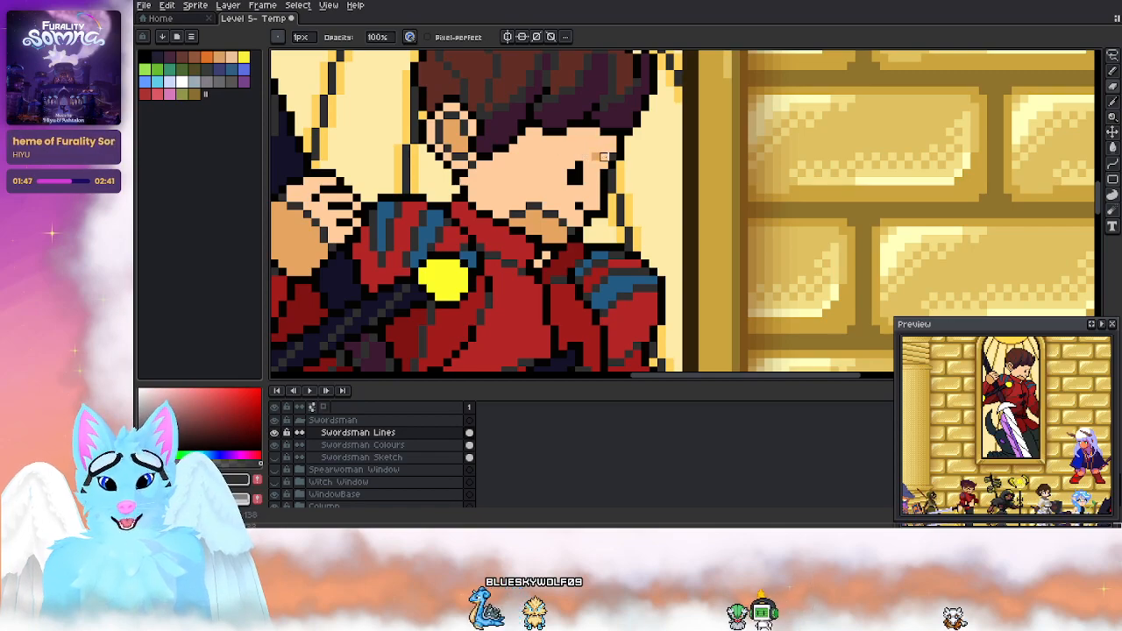
Step: Paint over the leftover shadow pixel beside the brow with the sampled skin colour on the Swordsman Colours layer
left_click(378, 445)
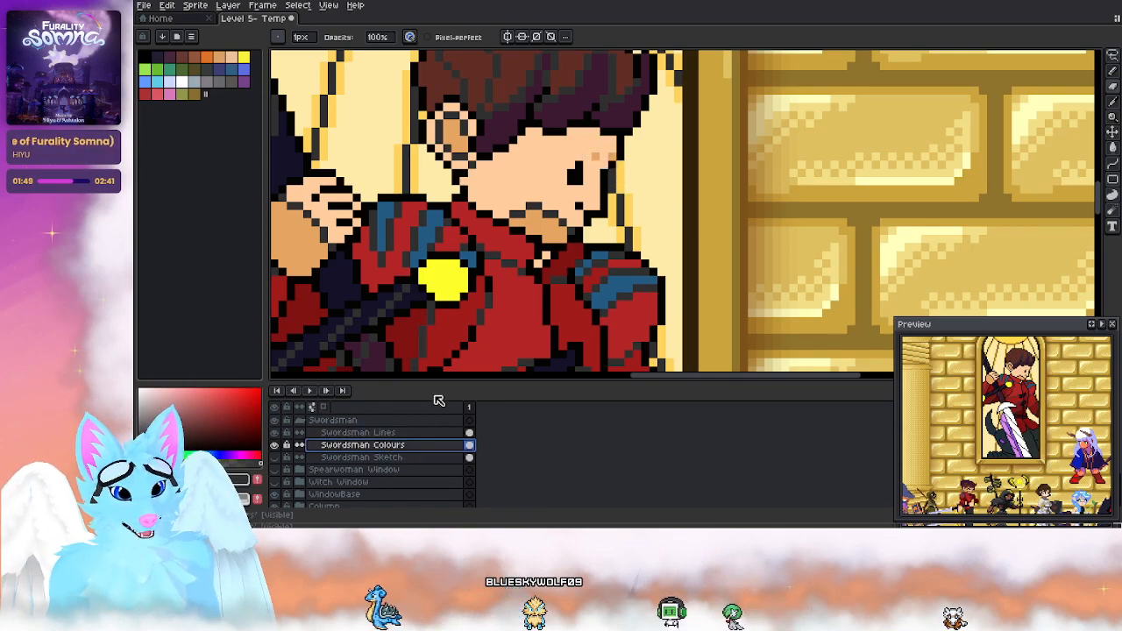
left_click(604, 182, "alt")
key("b")
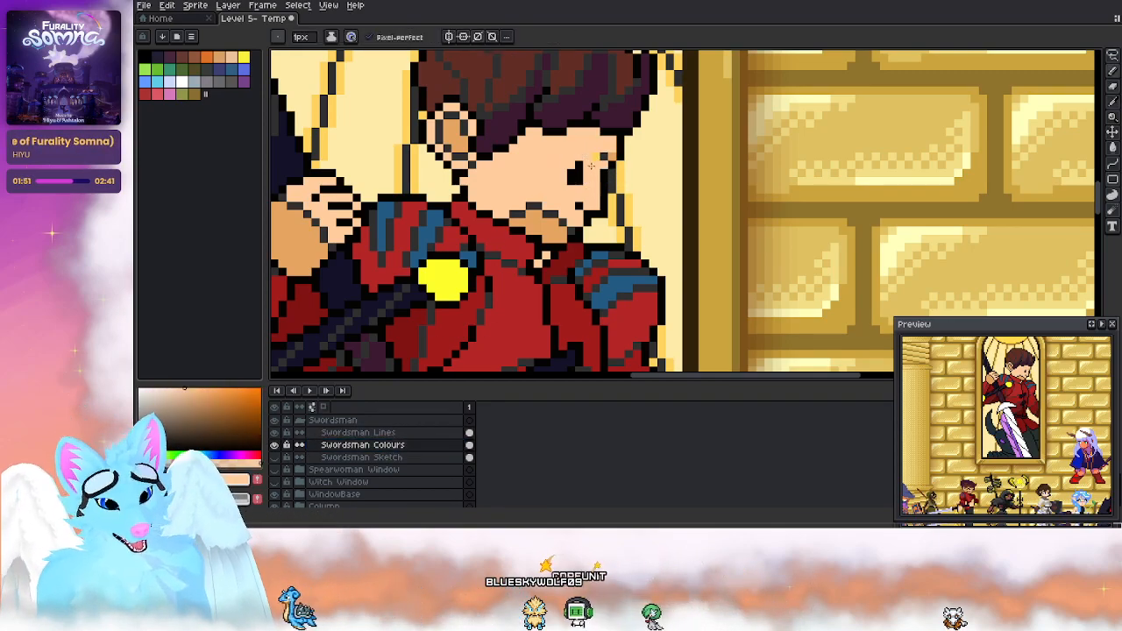
left_click(604, 165, "alt")
left_click(601, 156)
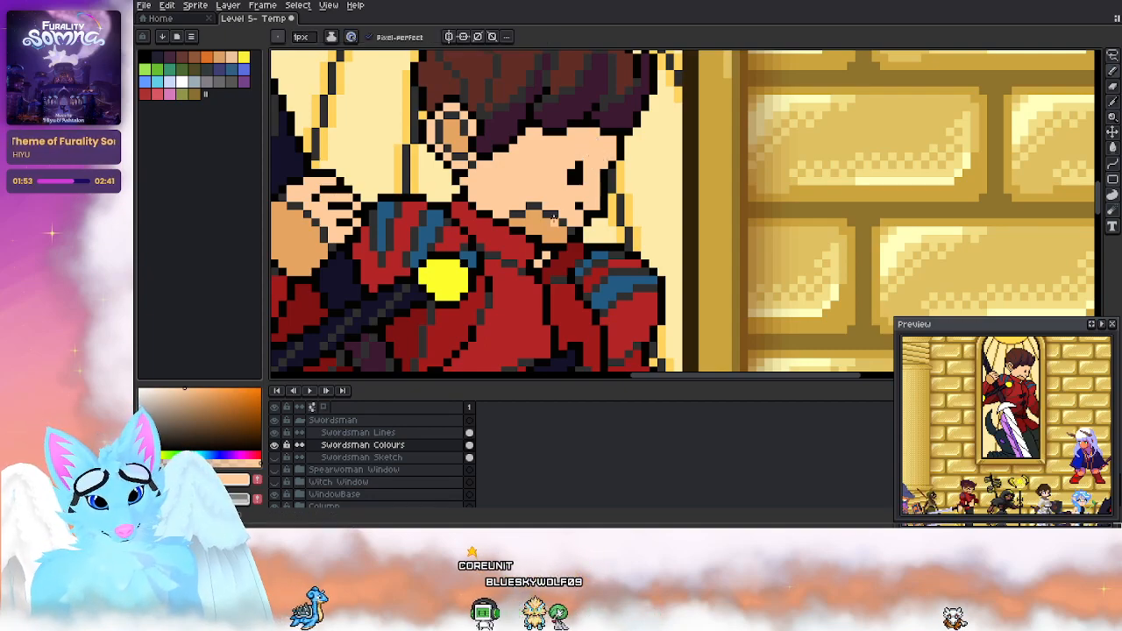
Step: Try a dark grey #303030 dividing line across the forehead above the eye on the Swordsman Lines layer
left_click(394, 430)
left_click(560, 207, "alt")
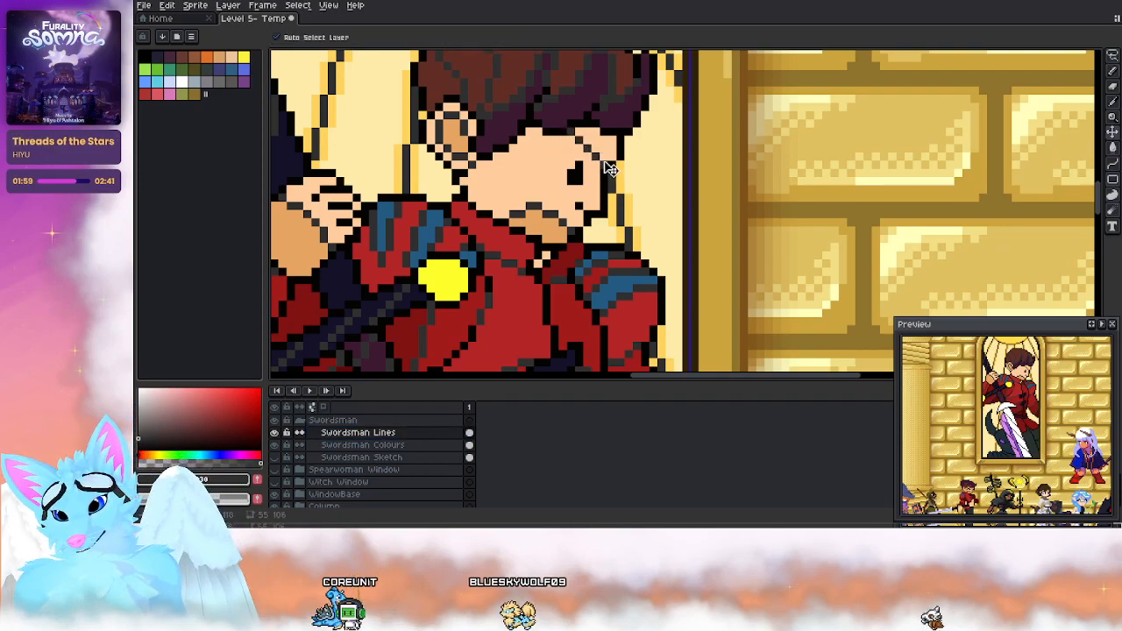
key("ctrl+z")
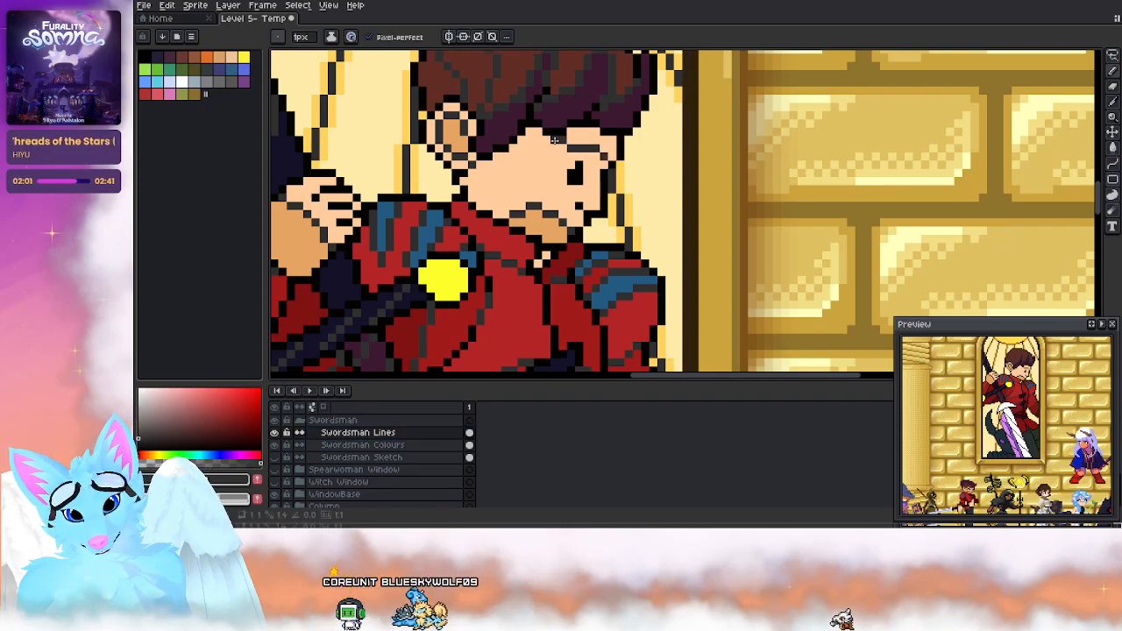
key("v")
key("b")
Step: Draw #303030 dividing lines from the fringe to the eye and from the eye to the nose bridge
left_click(1112, 163)
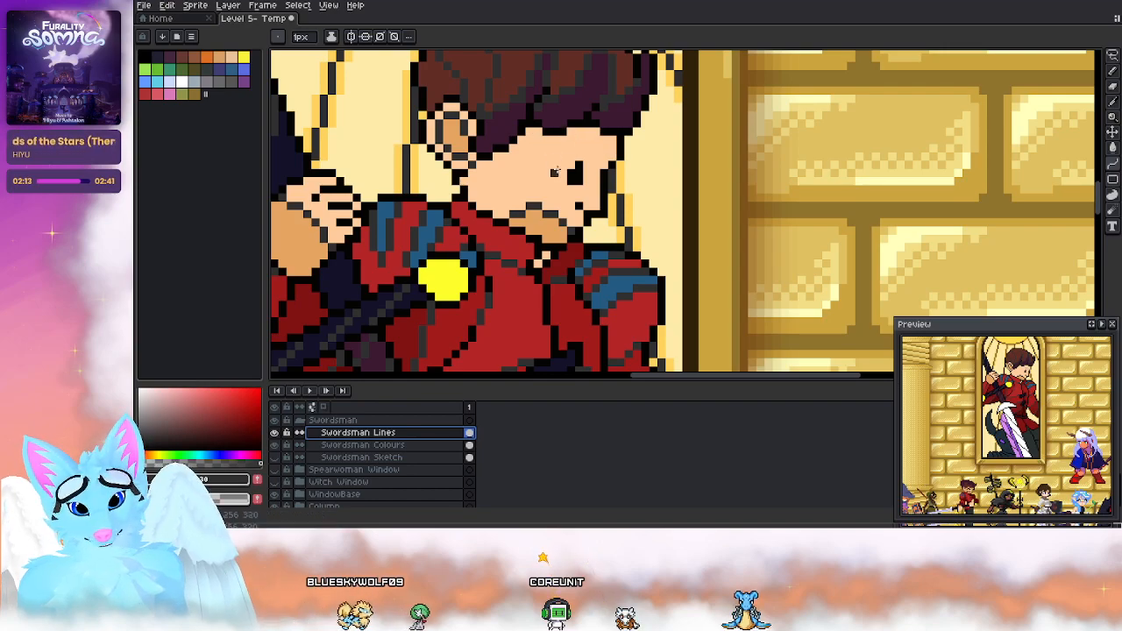
scroll(368, 149, "down", 3)
left_click_drag(386, 351, 547, 184)
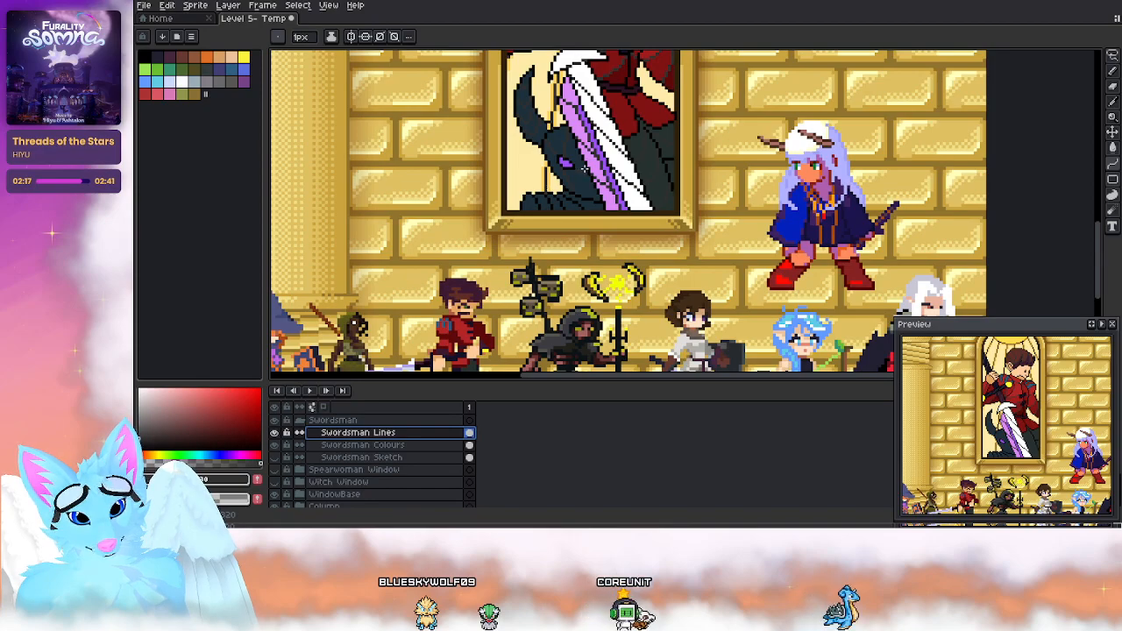
scroll(579, 173, "up", 5)
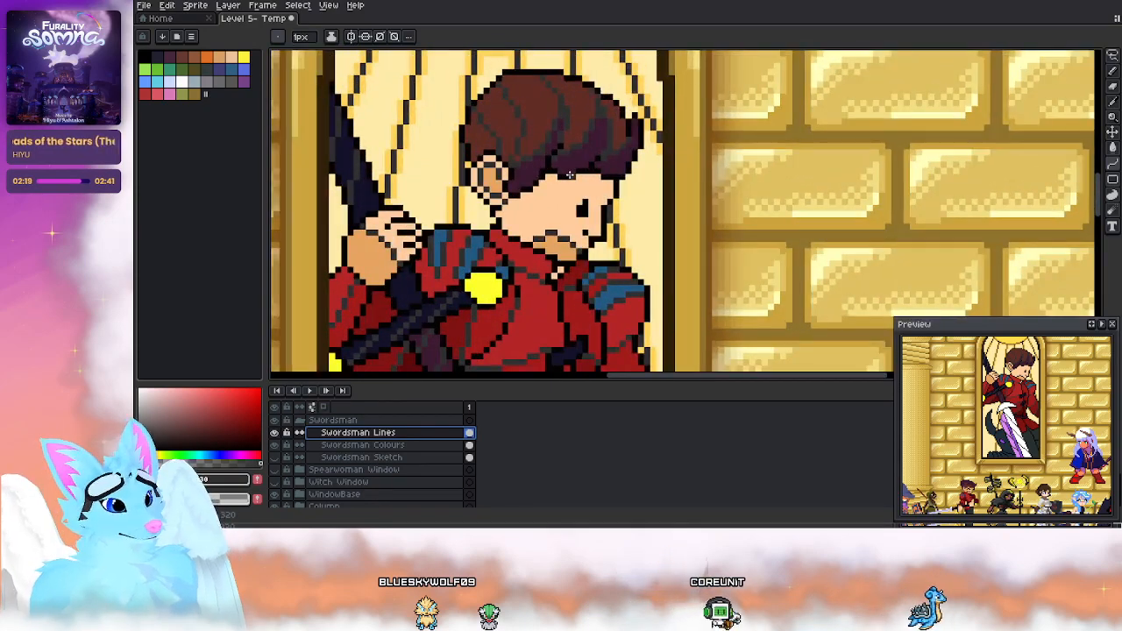
scroll(570, 175, "up", 1)
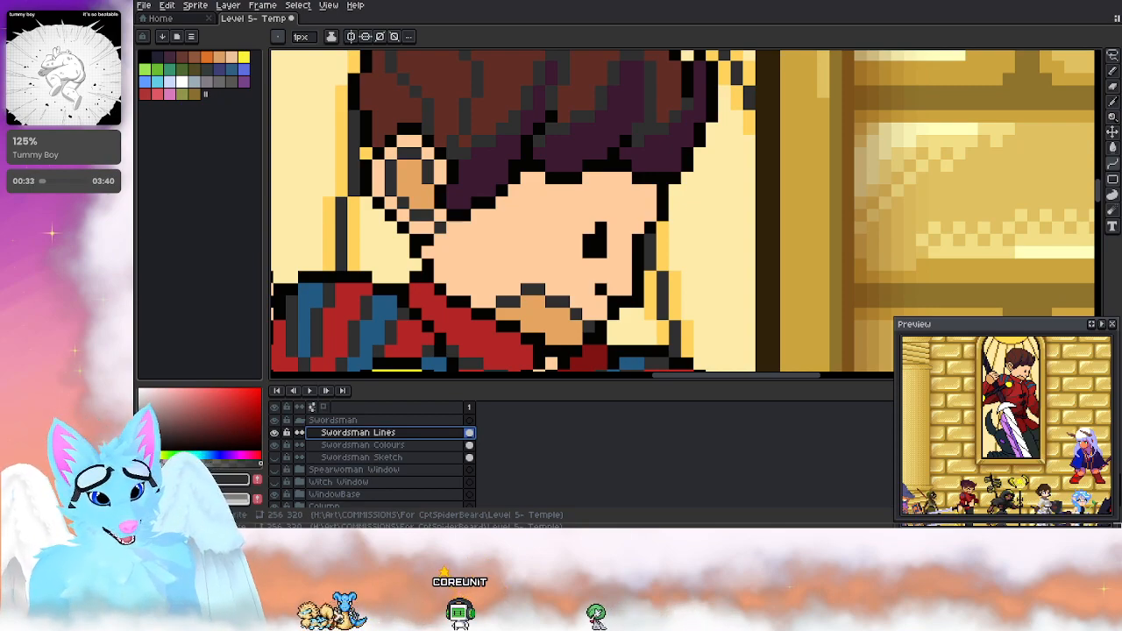
scroll(506, 197, "down", 2)
scroll(565, 212, "up", 2)
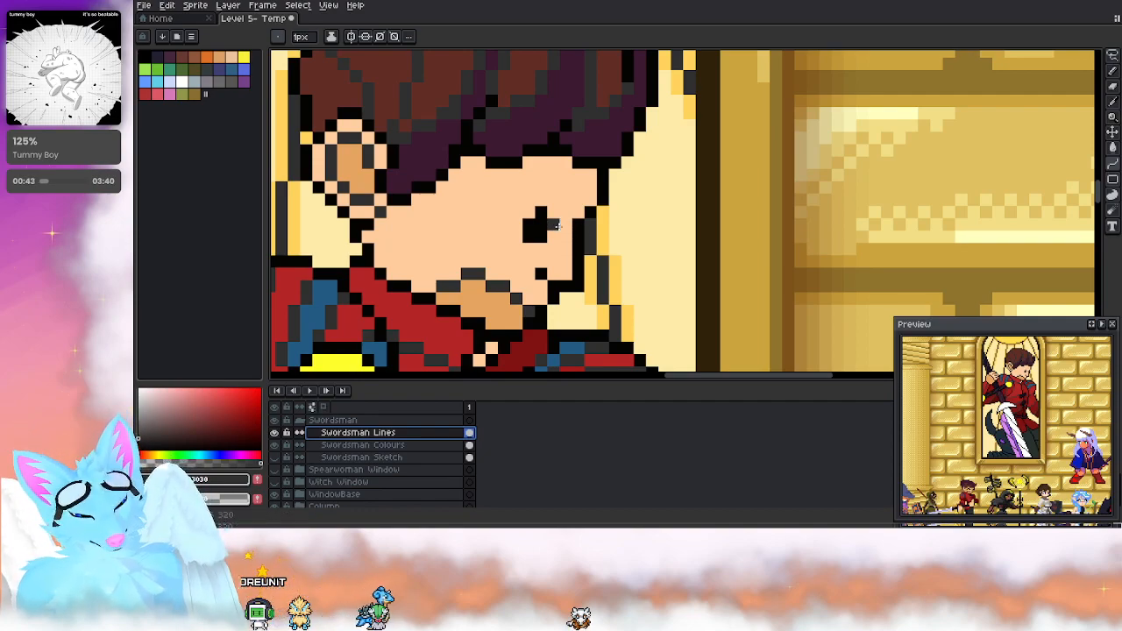
key("b")
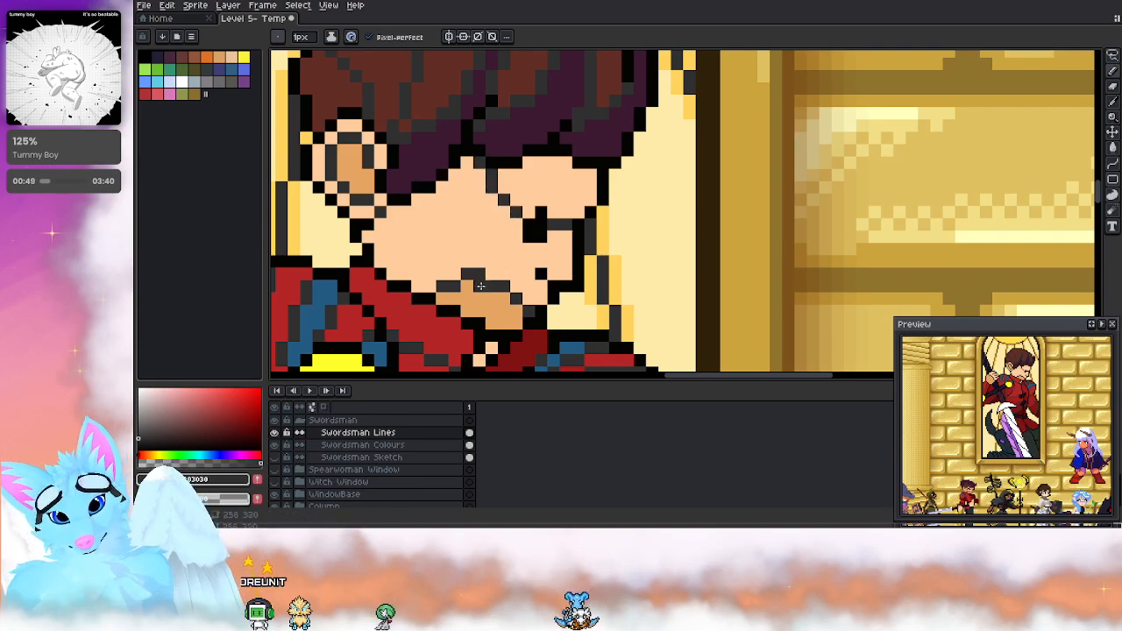
Step: Fill the forehead area enclosed by the new dividing lines with the chin's shadow skin colour on the Swordsman Colours layer
left_click(395, 446)
scroll(460, 314, "down", 2)
scroll(460, 314, "up", 1)
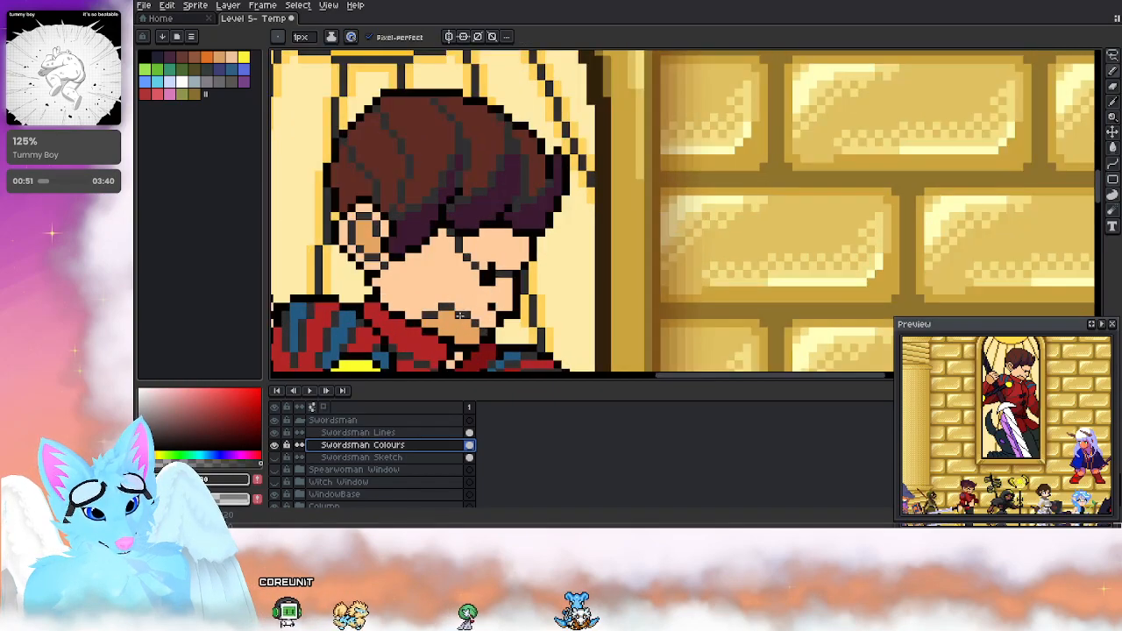
left_click(462, 325, "alt")
scroll(490, 253, "up", 1)
mouse_move(470, 250)
left_mouse_down()
mouse_move(508, 271)
mouse_move(505, 236)
mouse_move(538, 263)
mouse_move(541, 247)
mouse_move(498, 223)
left_mouse_up()
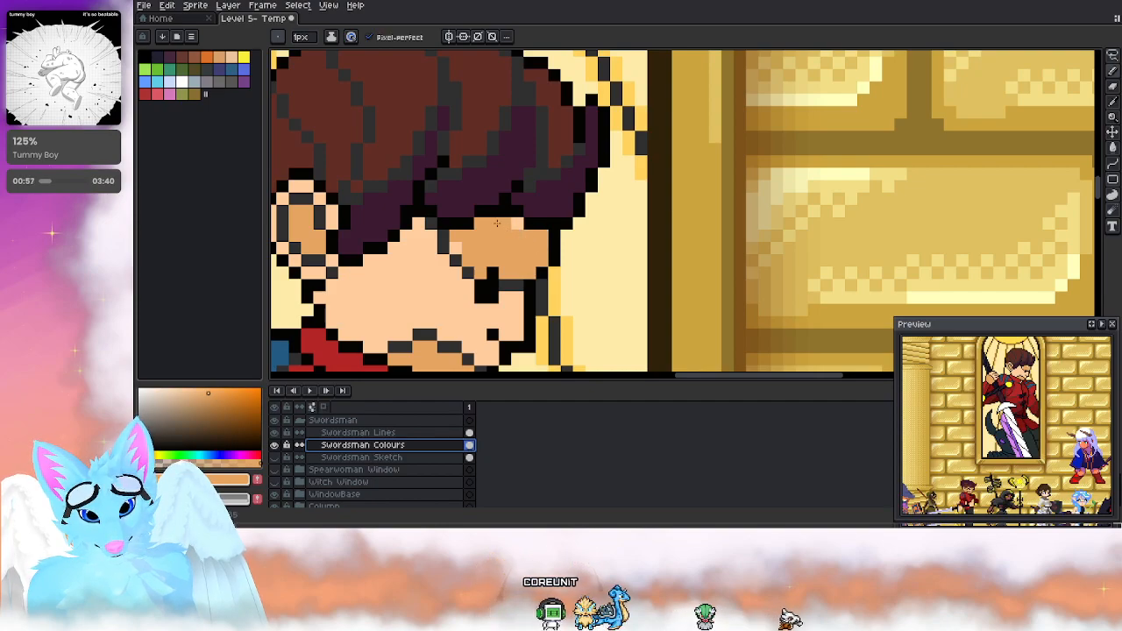
left_click(369, 234)
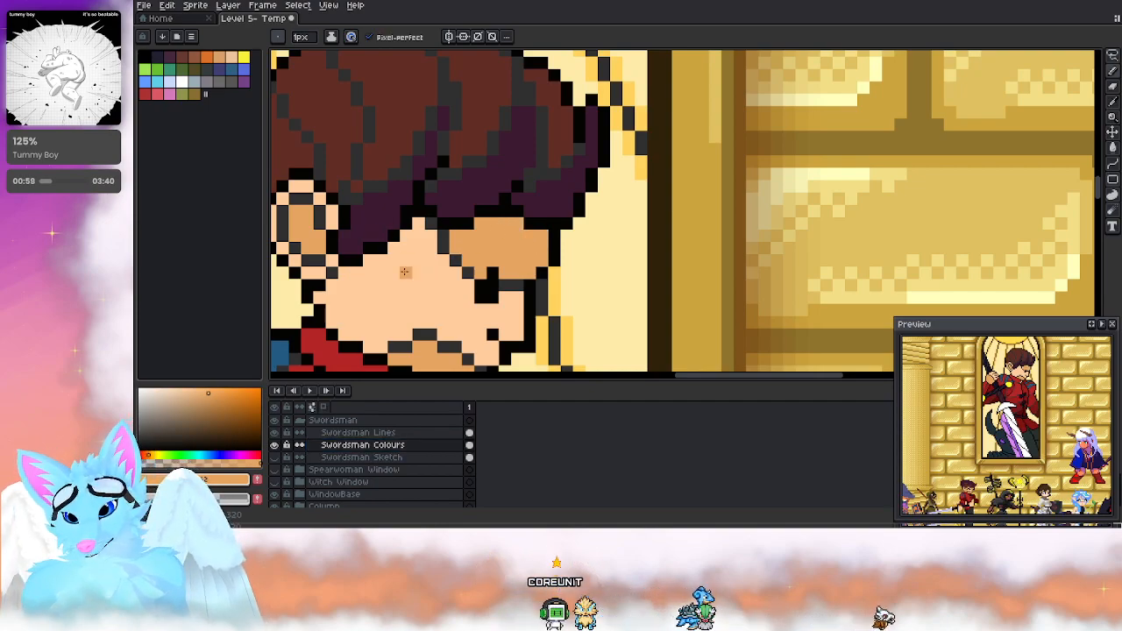
Step: Erase the black eye pixels beside the dividing lines on the Swordsman Lines layer
left_click(386, 432)
key("i")
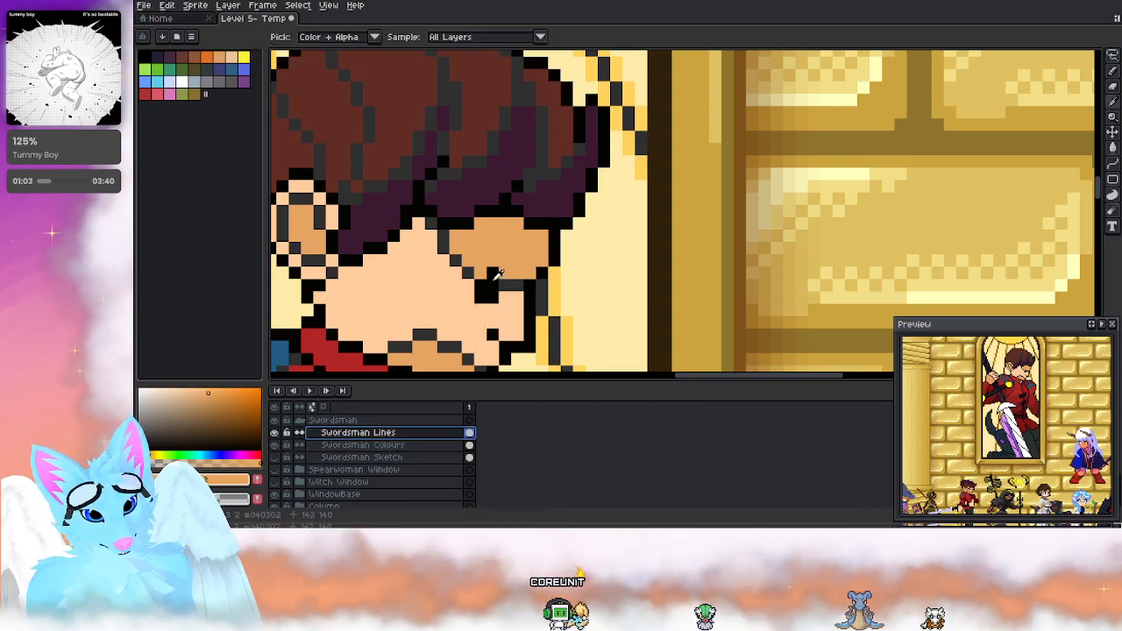
key("b")
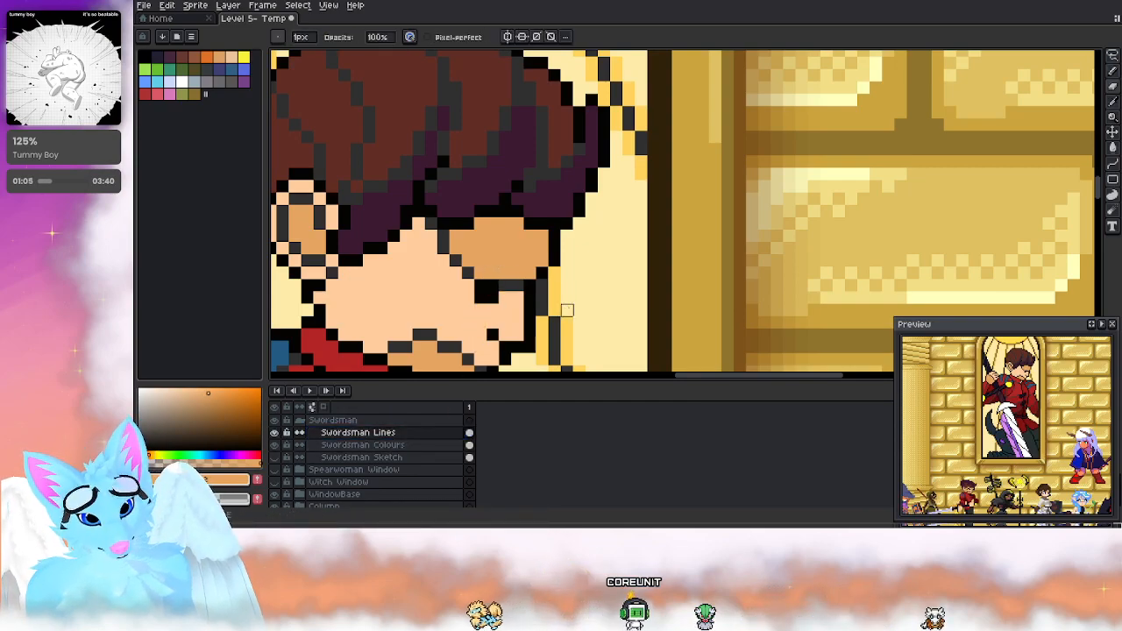
left_click(493, 286)
left_click(480, 286)
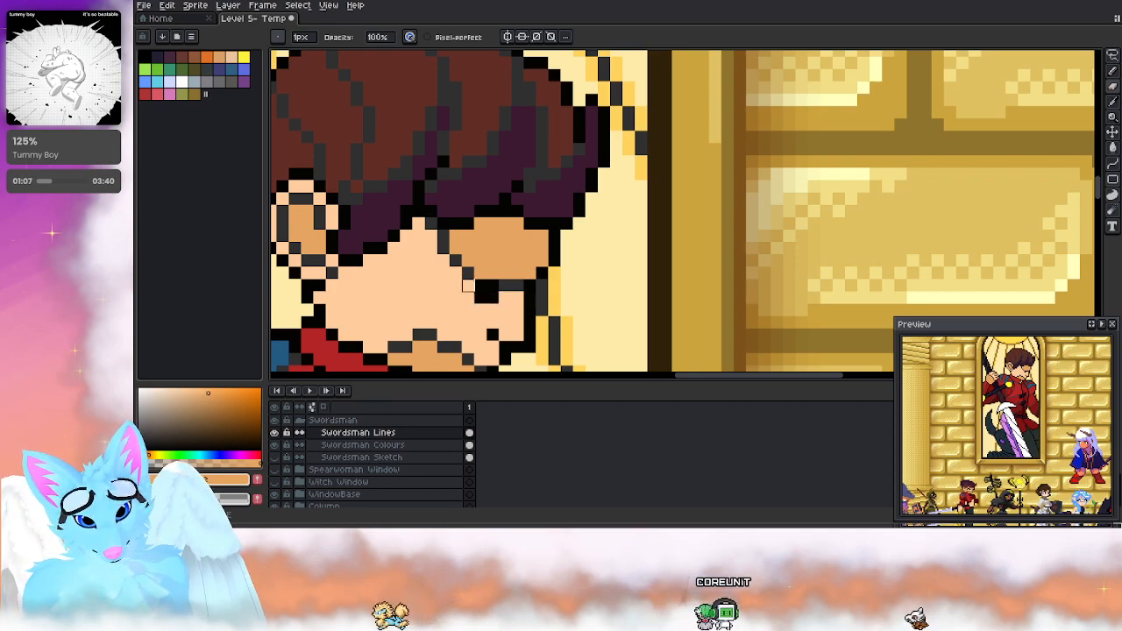
left_click_drag(481, 298, 493, 297)
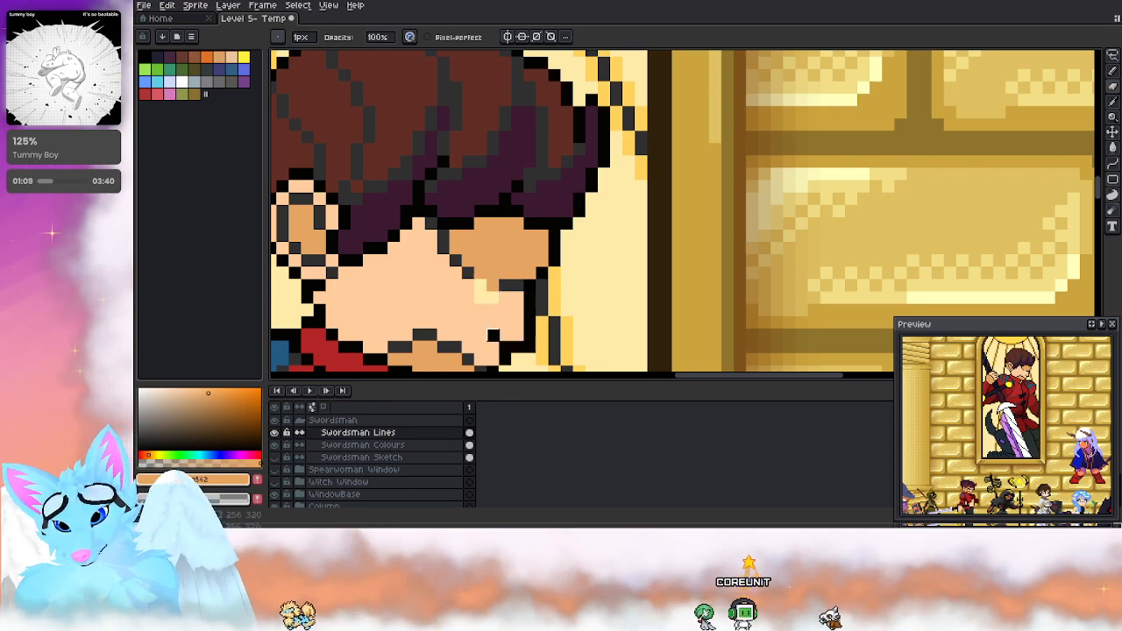
Step: Try redrawing the eye beneath the shaded brow with the black sampled from the mouth pixel
key("b")
left_click(494, 339, "alt")
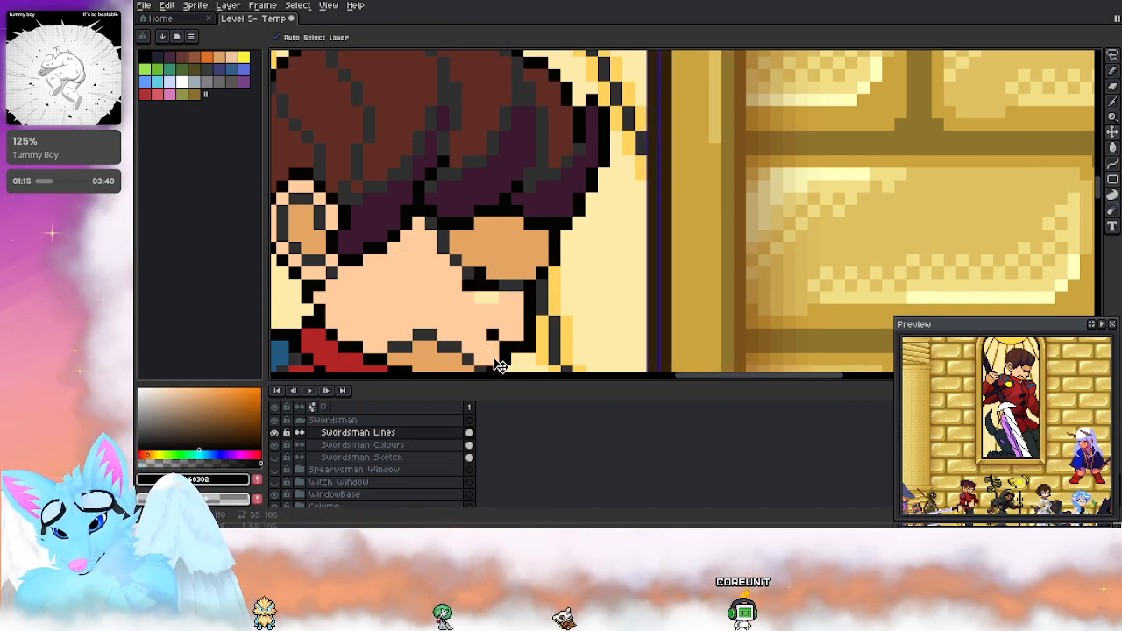
key("ctrl+z")
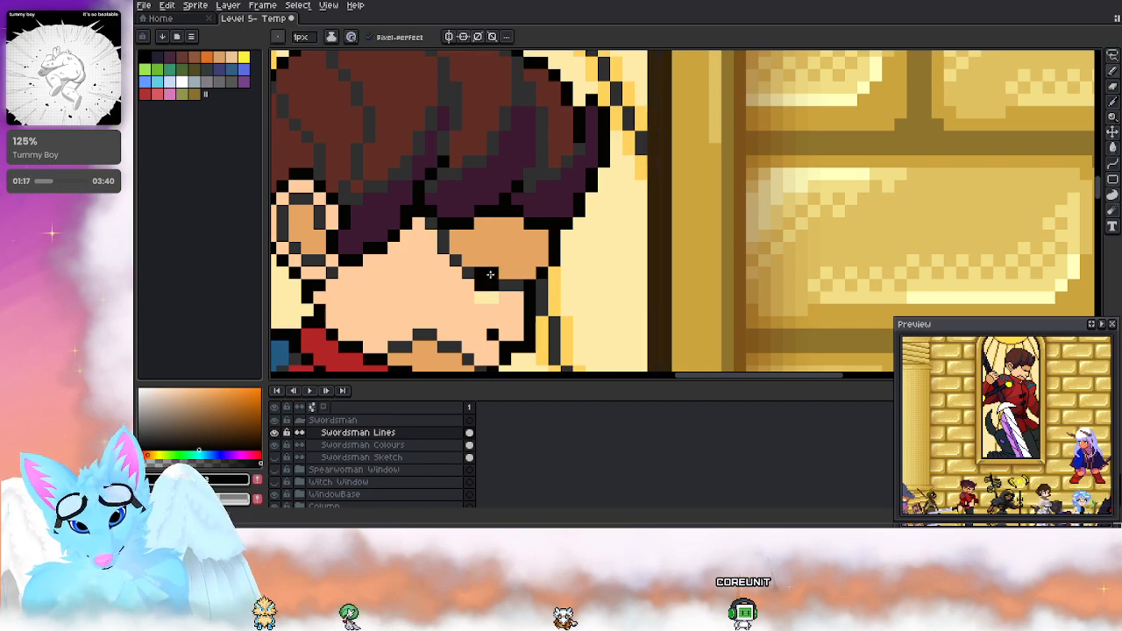
key("ctrl+z")
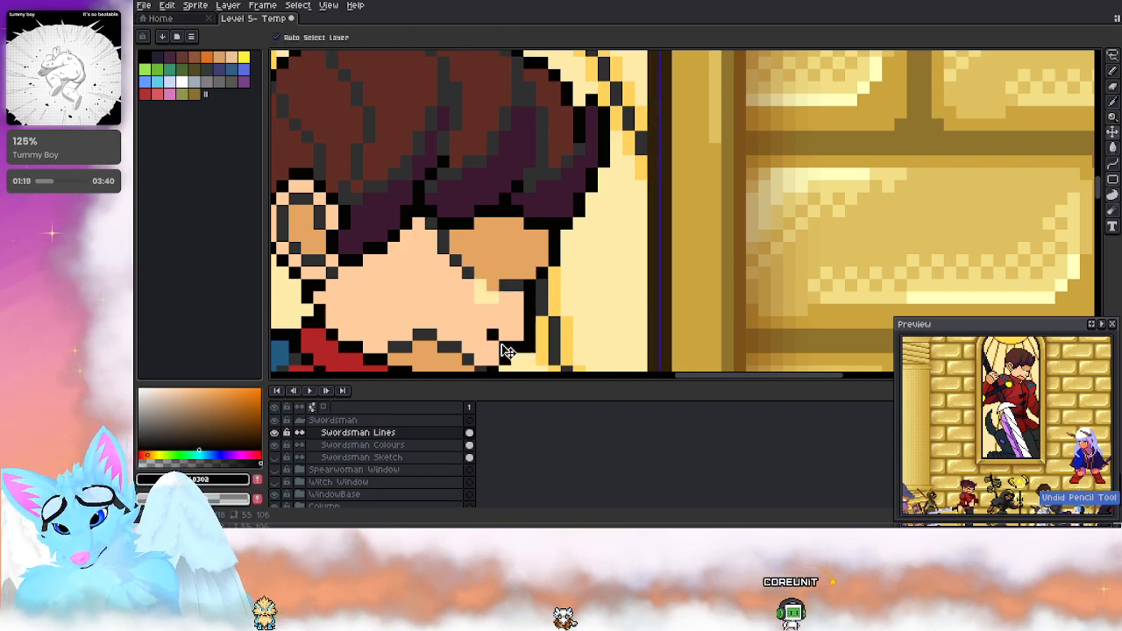
Step: Undo the recent eye, forehead shading and dividing line edits
key("ctrl+z")
key("ctrl+z")
key("ctrl+z")
key("ctrl+z")
Step: Redraw the eye as a small slanted shape in black #040302 on the Swordsman Lines layer
left_click_drag(469, 272, 469, 285)
left_click(480, 273)
key("e")
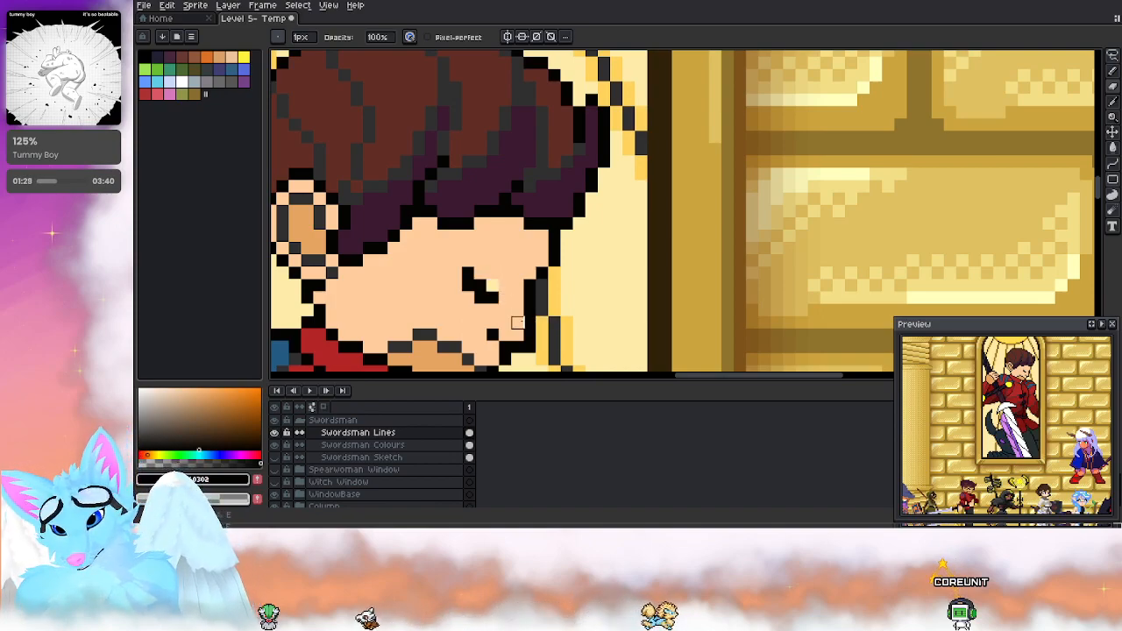
Step: Cover the stray cream pixel beside the eye with the sampled skin colour on the Swordsman Colours layer
key("v")
left_click(412, 445)
key("b")
left_click(504, 273, "alt")
left_click(492, 285)
Step: Flatten the eye shape by erasing its uppermost pixel on the Swordsman Lines layer
left_click(394, 433)
key("e")
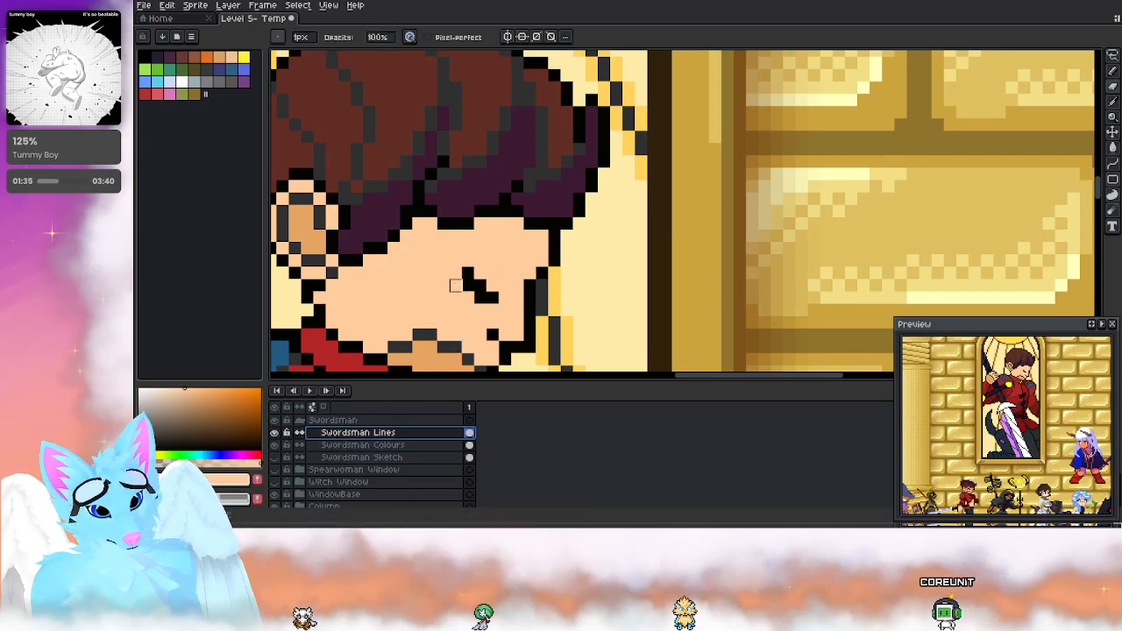
left_click(455, 273)
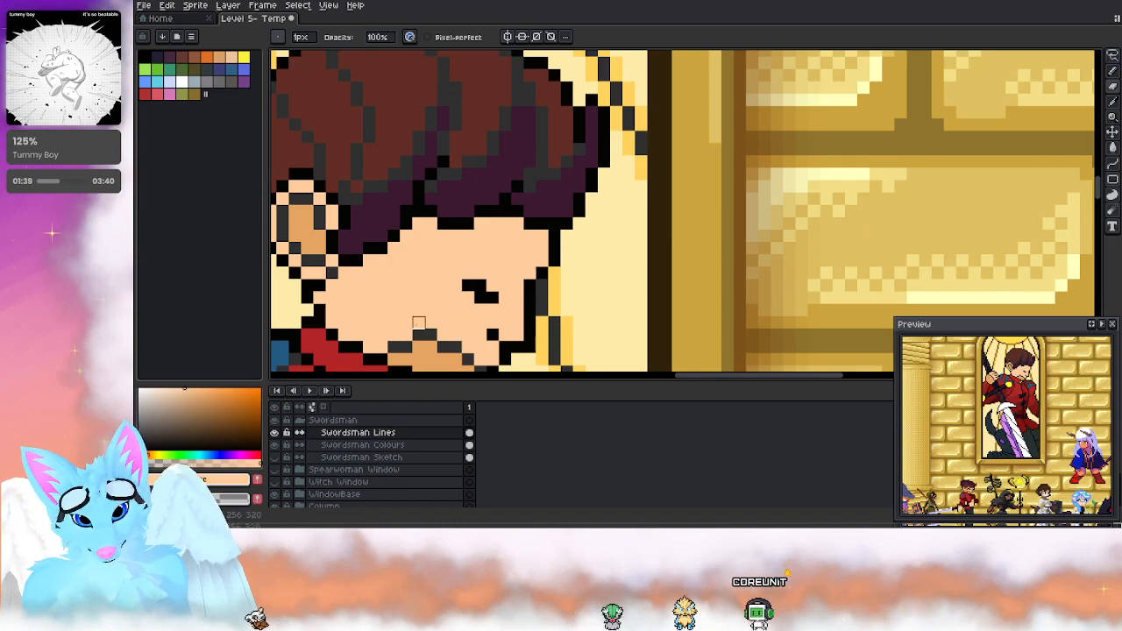
Step: Try adding a moustache in the sampled hair brown above the chin shadow on the Swordsman Lines layer
left_click_drag(419, 323, 434, 243)
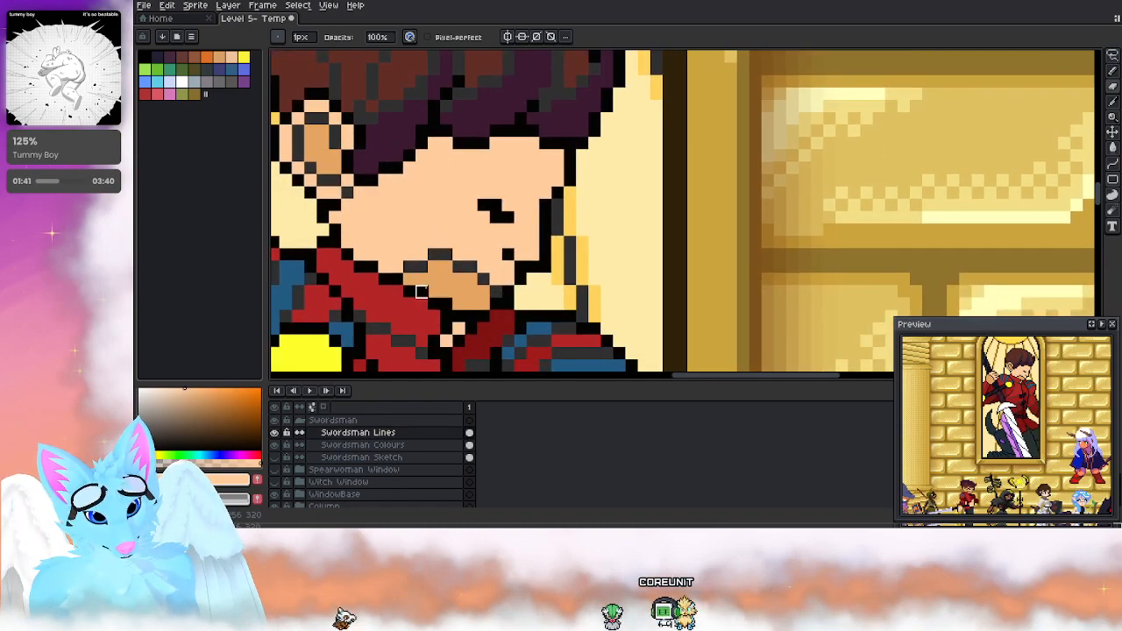
key("e")
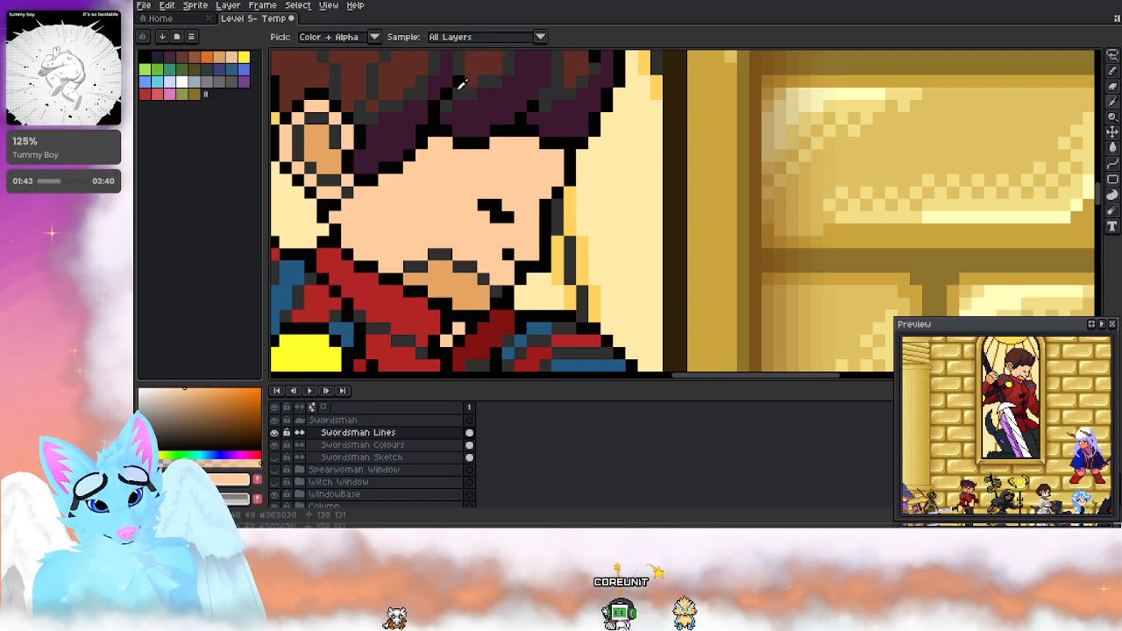
left_click(468, 75, "alt")
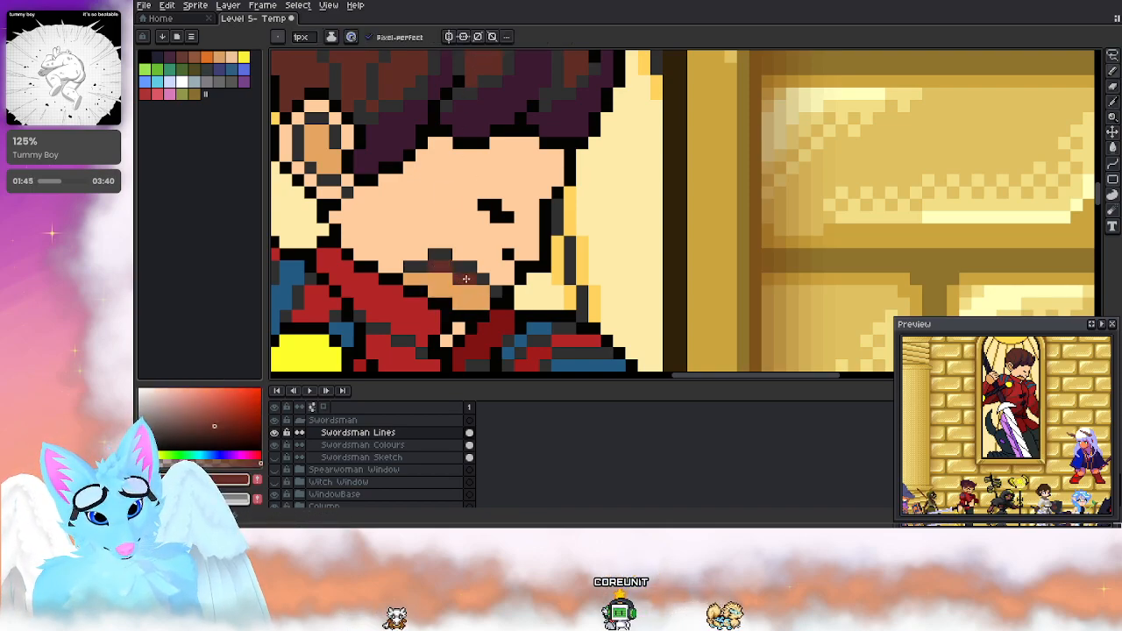
key("ctrl+z")
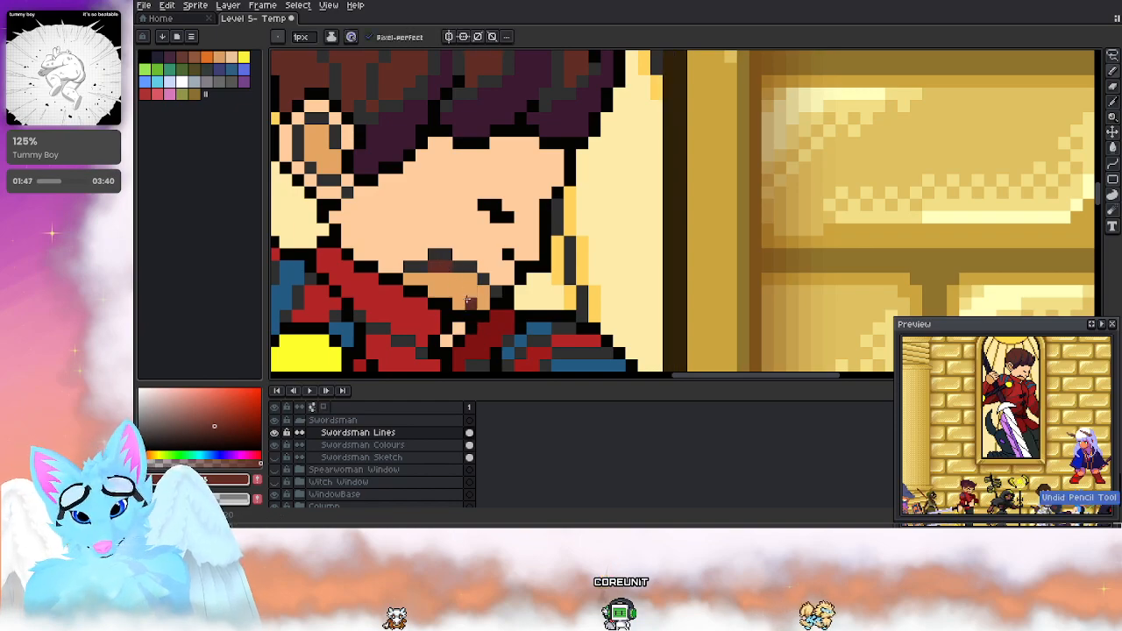
key("ctrl+z")
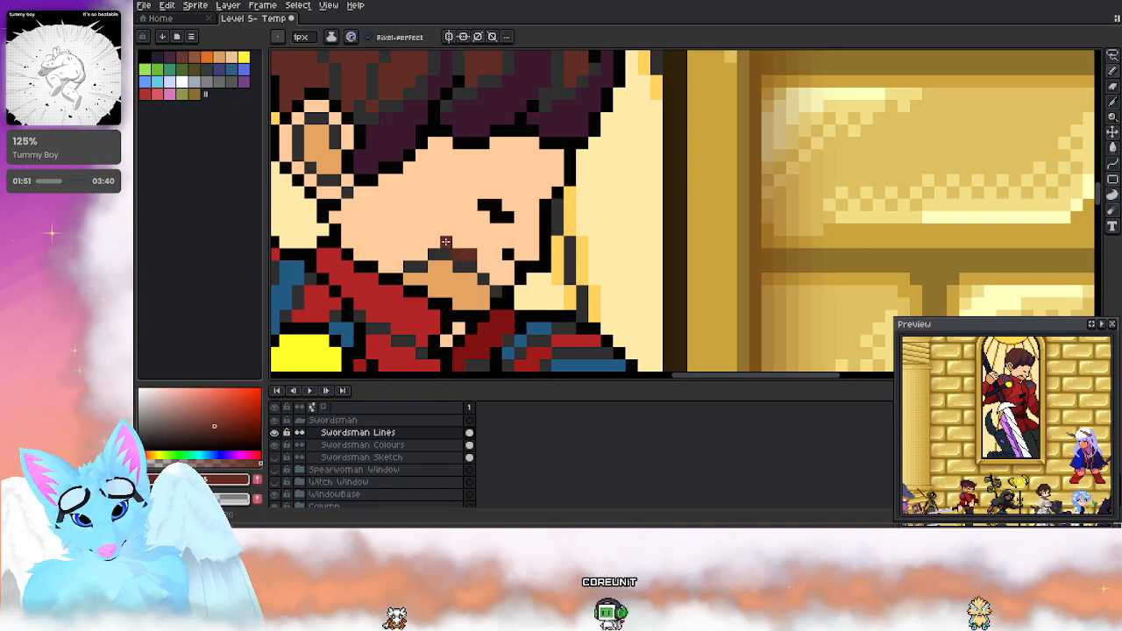
key("ctrl+z")
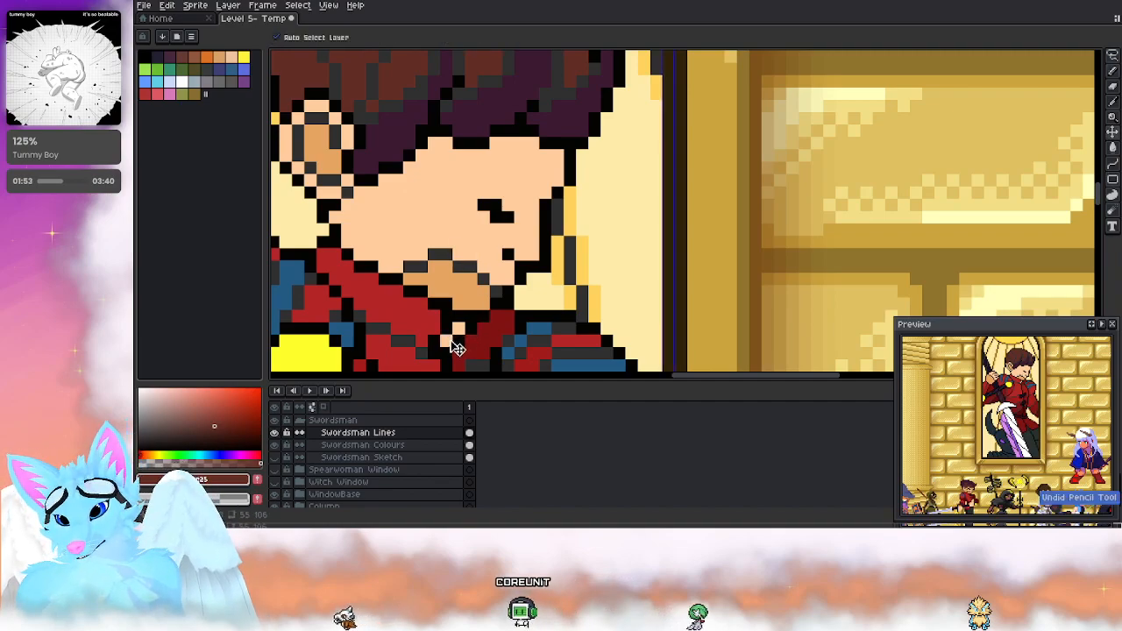
Step: Paint a shadow patch between the eye and the nose bridge with the chin's shadow skin colour on the Swordsman Colours layer
left_click(484, 282, "alt")
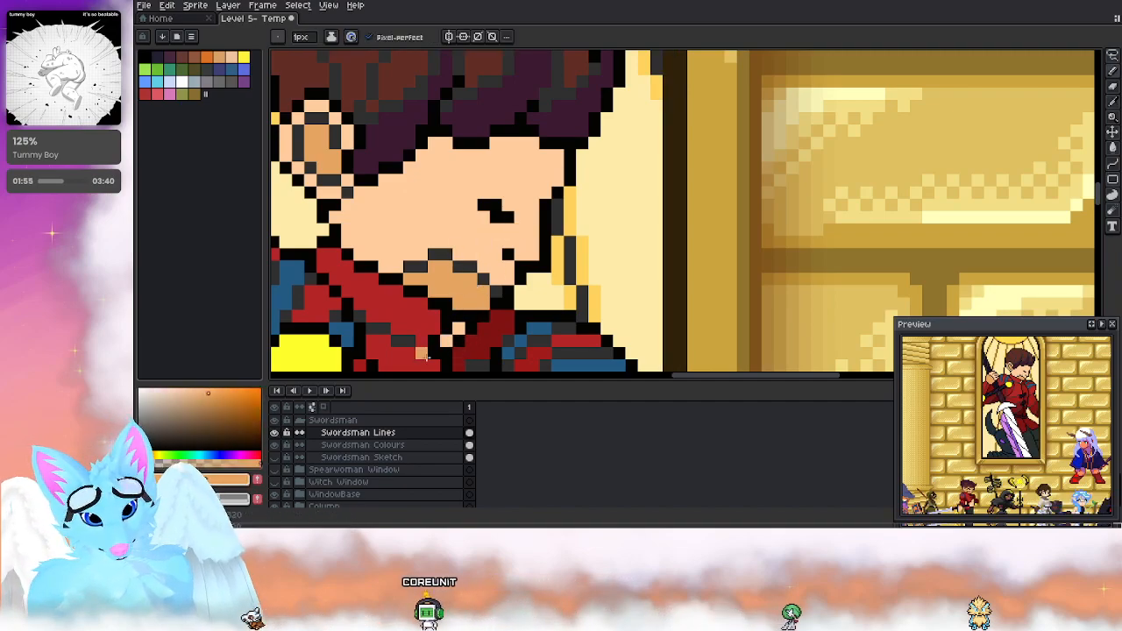
left_click(430, 447)
left_click_drag(533, 205, 514, 213)
left_click(510, 208)
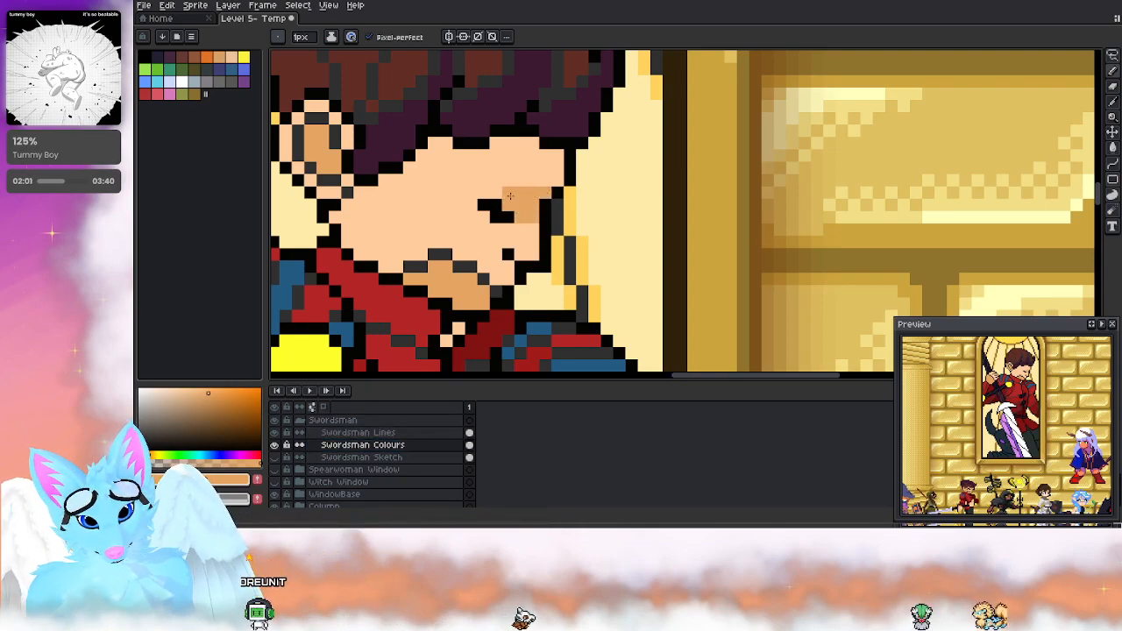
Step: Try outlining the eye-socket shadow patch with #303030 dividing lines on the Swordsman Lines layer
left_click(386, 433)
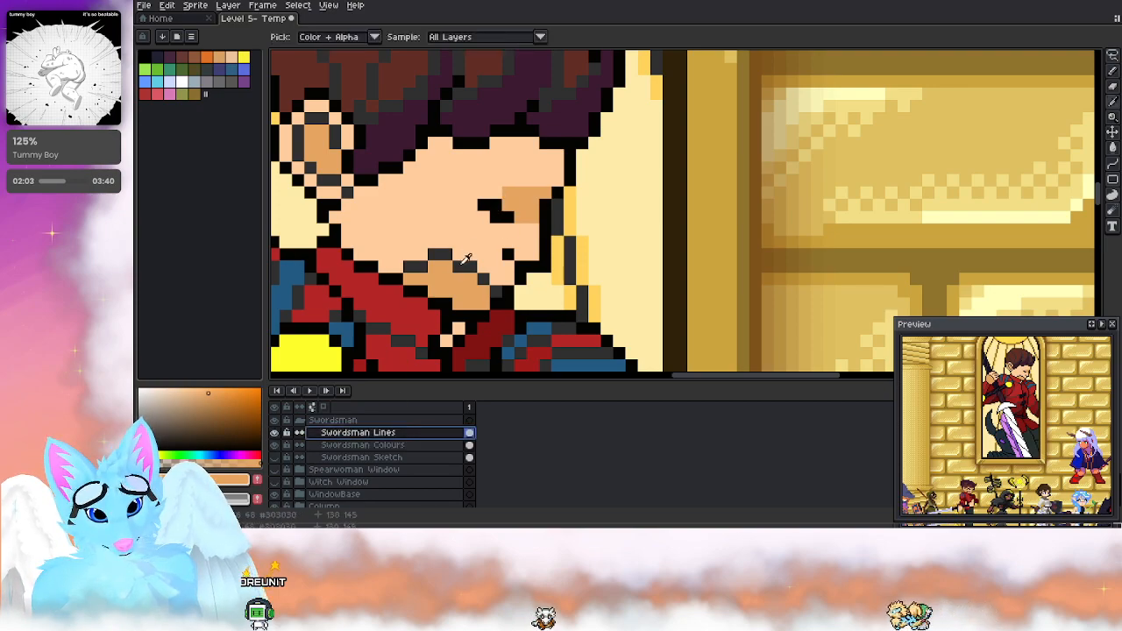
left_click(496, 189, "alt")
left_click(498, 192)
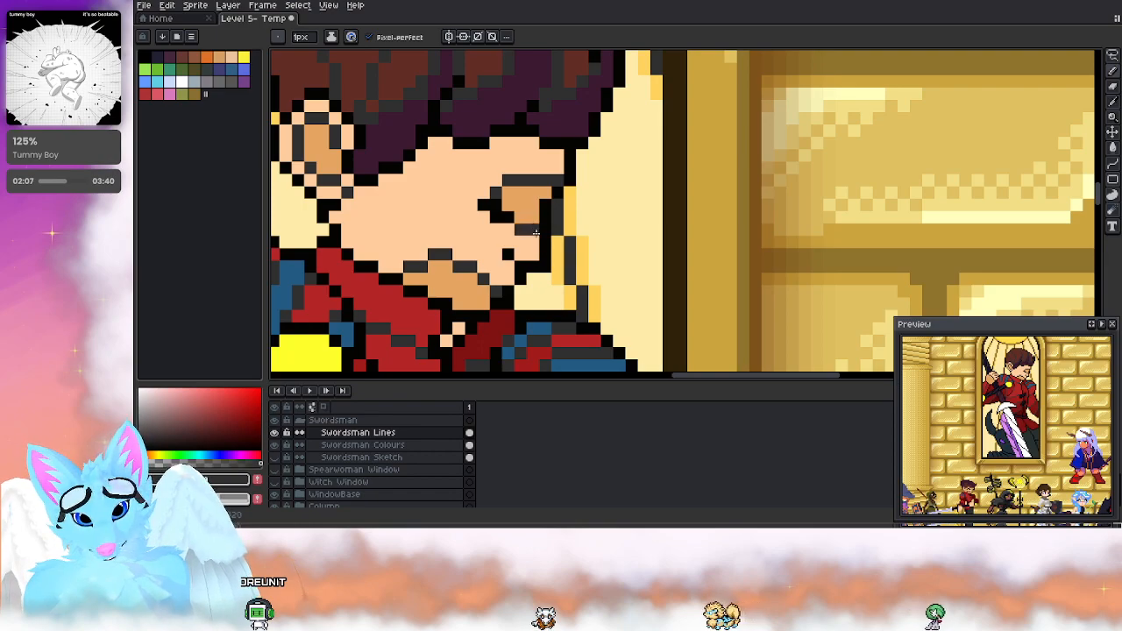
key("ctrl+z")
key("ctrl+z")
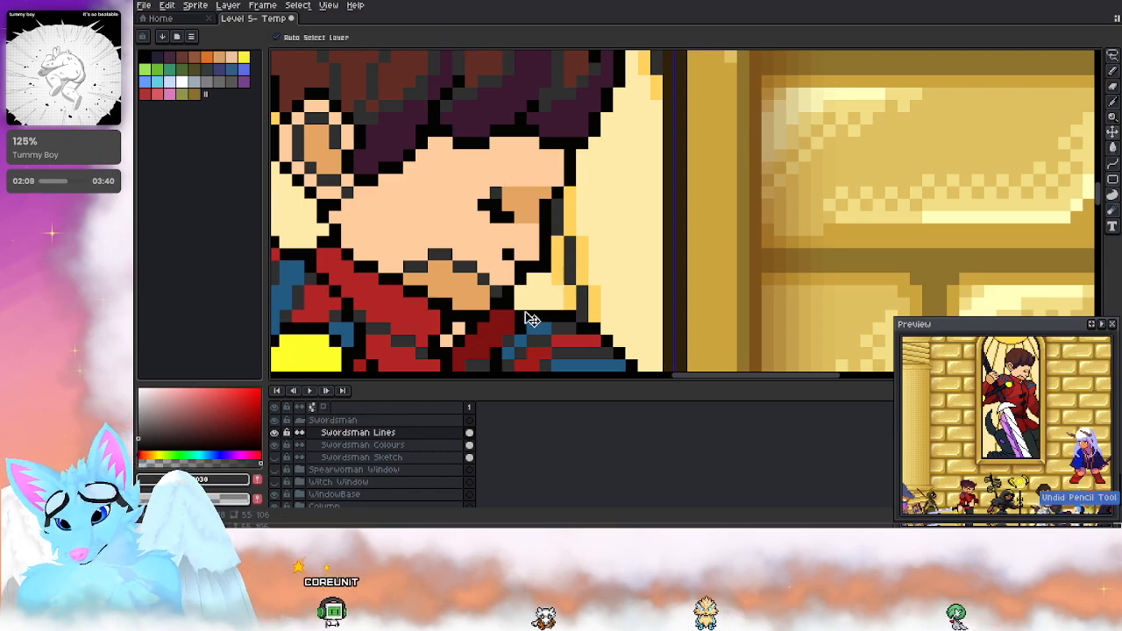
Step: Paint over the eye-socket shadow patch with the sampled light skin colour on the Swordsman Colours layer
left_click(515, 202, "alt")
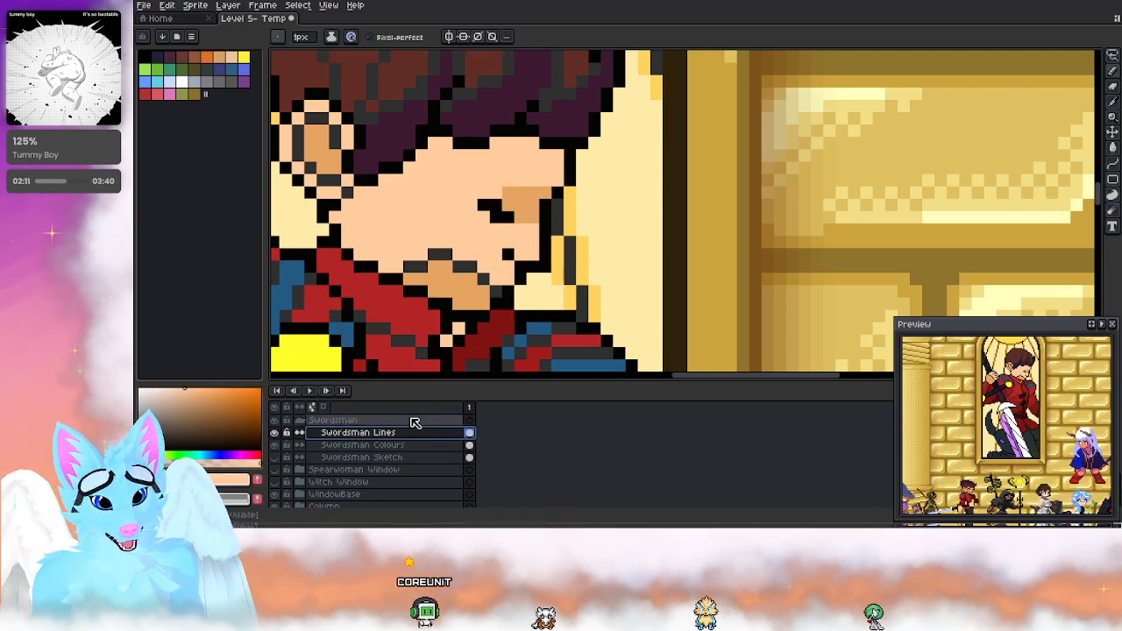
left_click(542, 201)
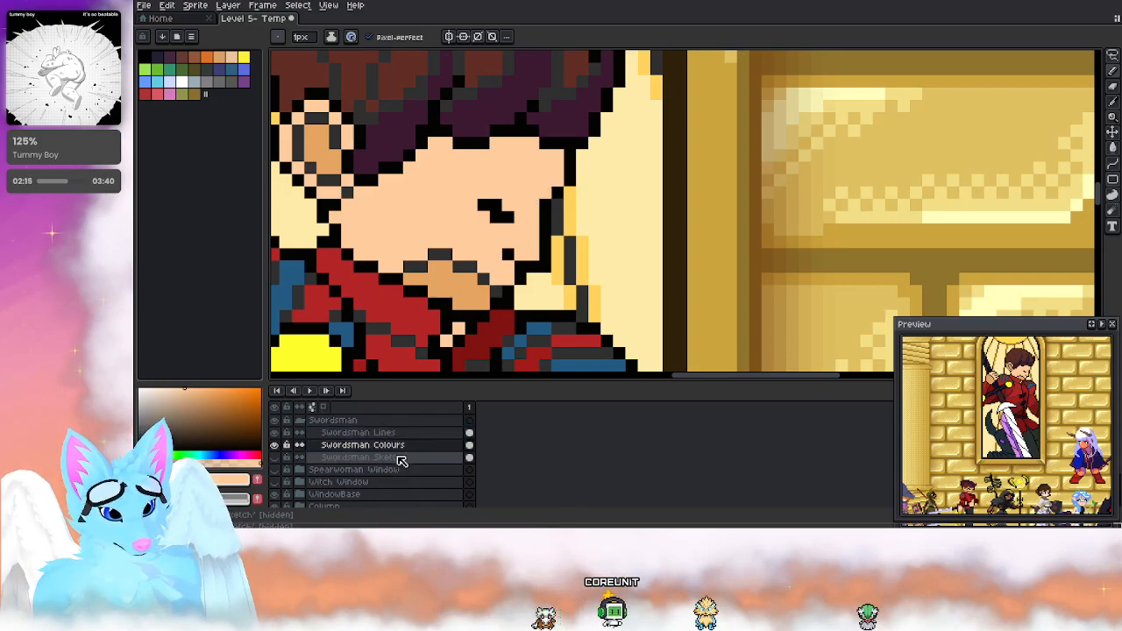
Step: Try drawing a dividing line across the forehead beneath the fringe on the Swordsman Lines layer, using the dark line colour sampled from the hair
left_click(402, 420)
key("i")
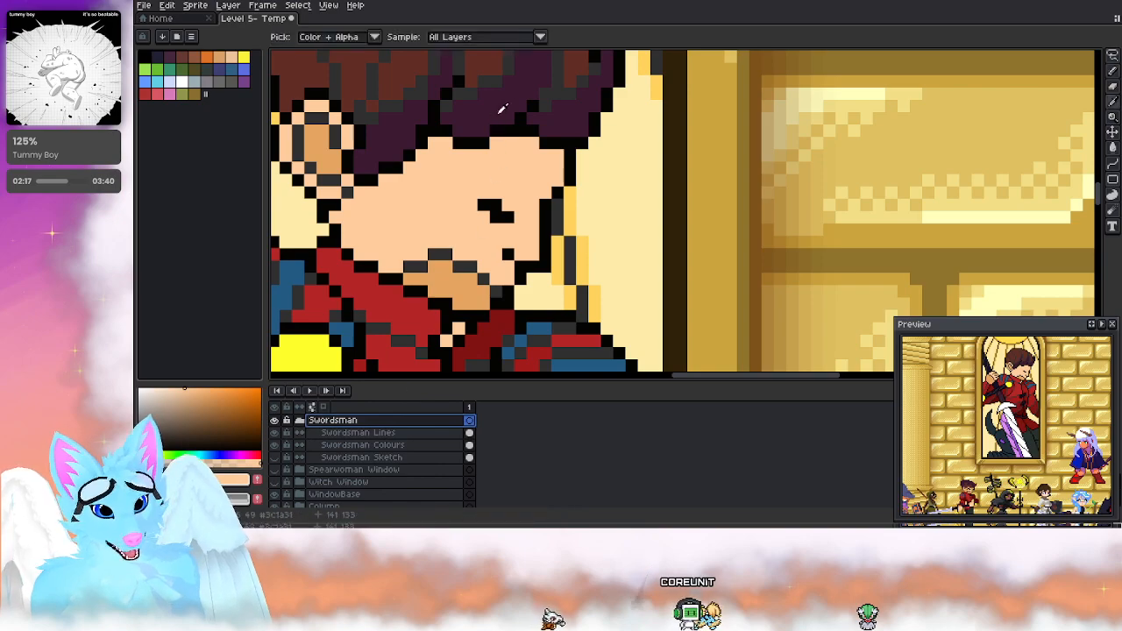
left_click(553, 91)
key("b")
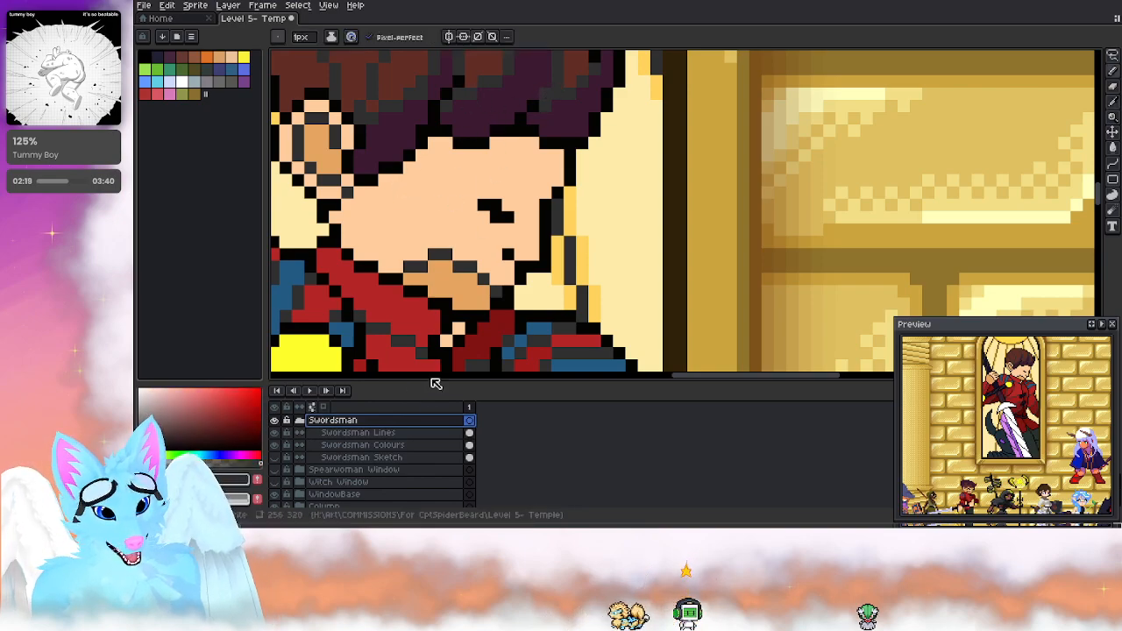
left_click(456, 432)
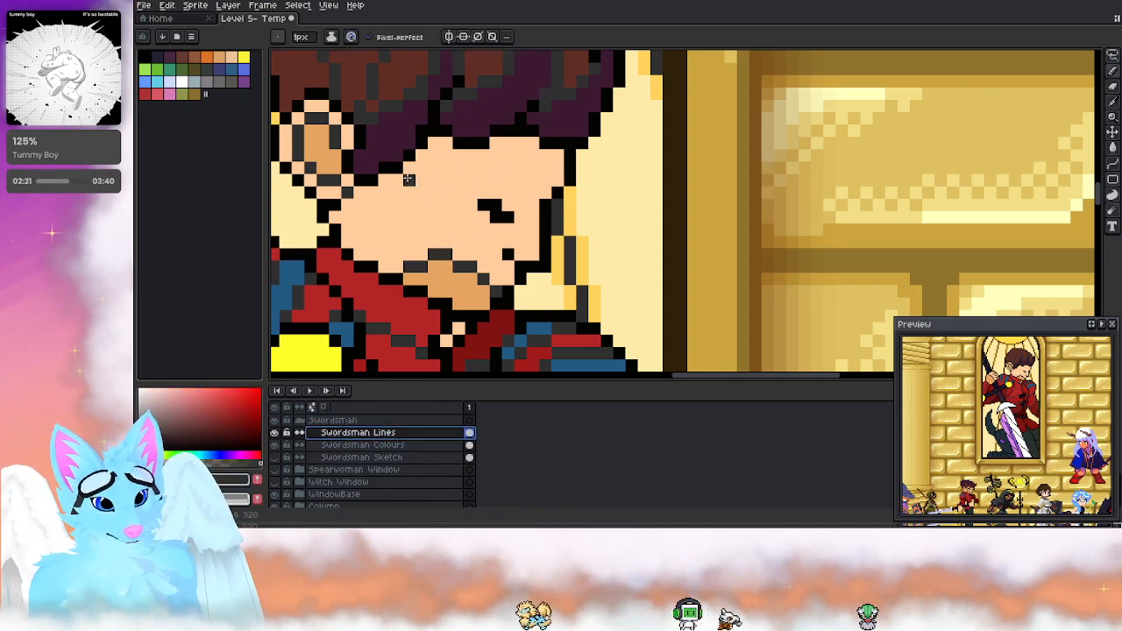
mouse_move(373, 191)
left_mouse_down()
mouse_move(416, 191)
mouse_move(438, 140)
mouse_move(434, 180)
mouse_move(484, 168)
mouse_move(511, 141)
mouse_move(507, 163)
mouse_move(554, 167)
left_mouse_up()
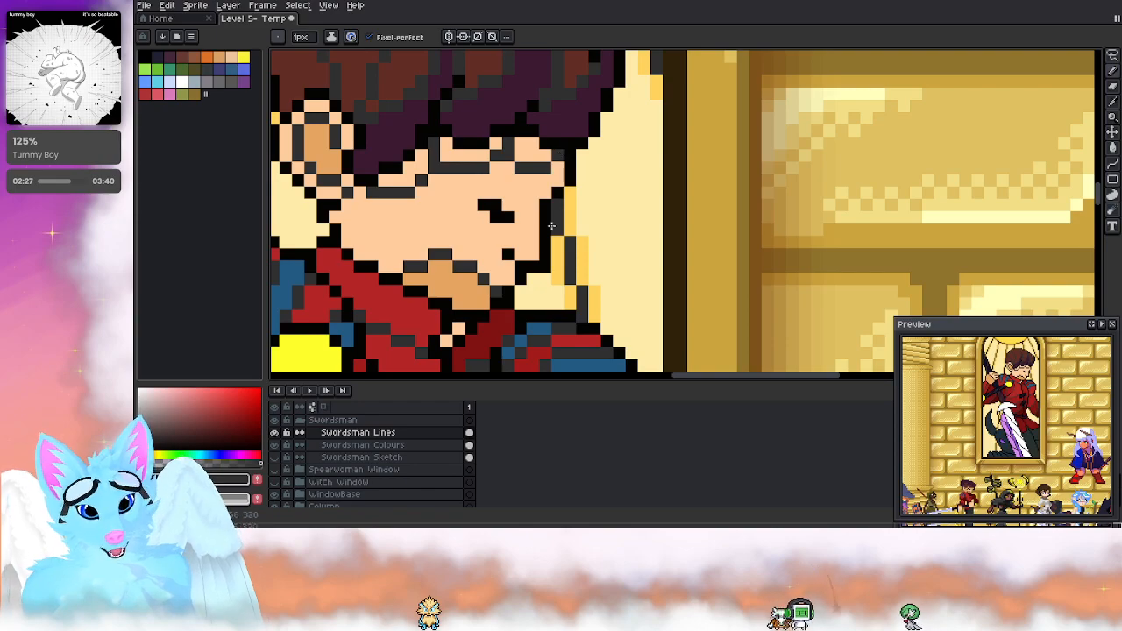
Step: Try filling the strip between the fringe and the forehead line with the chin's shadow skin colour on the Swordsman Colours layer
left_click(385, 446)
key("i")
left_click(451, 274)
key("b")
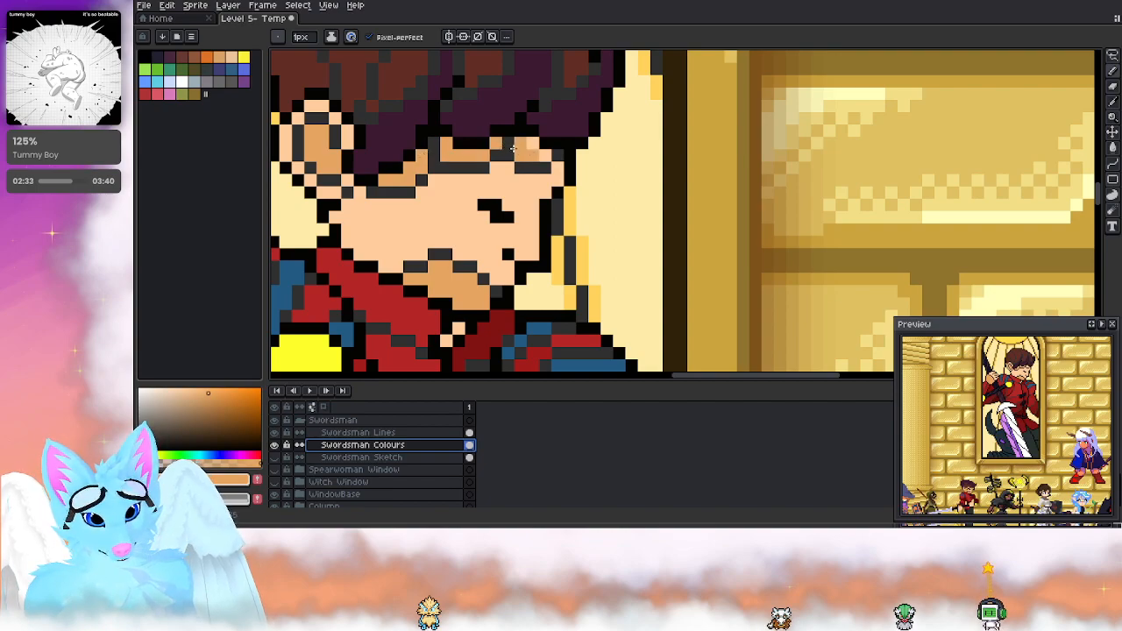
left_click(547, 155)
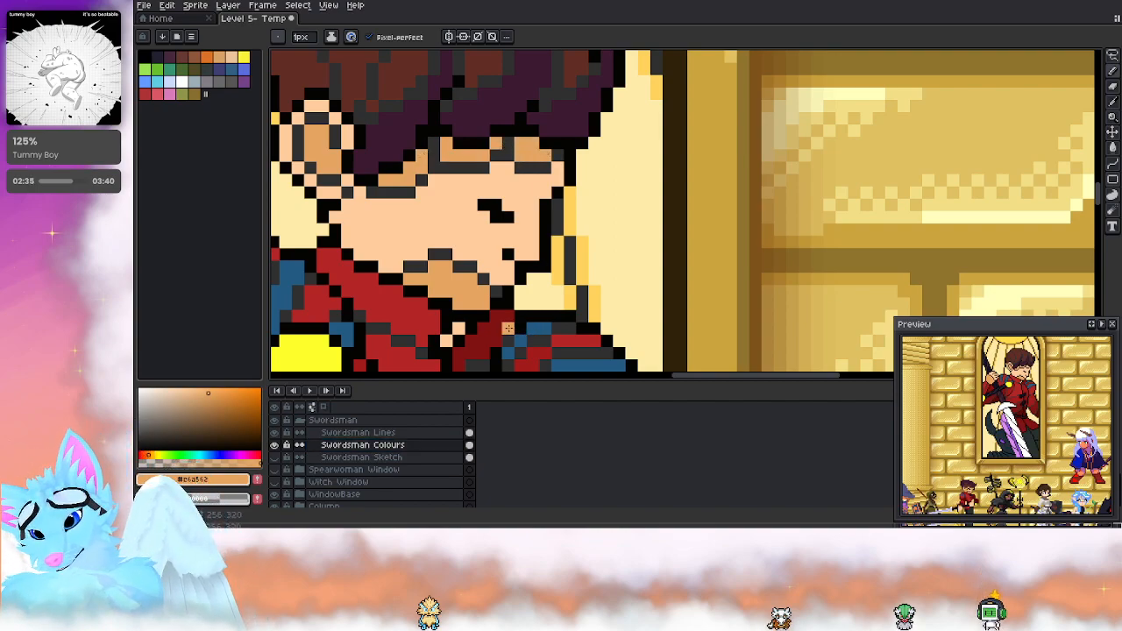
Step: Undo the forehead shadow and its dividing line
key("ctrl+z")
key("ctrl+z")
key("ctrl+z")
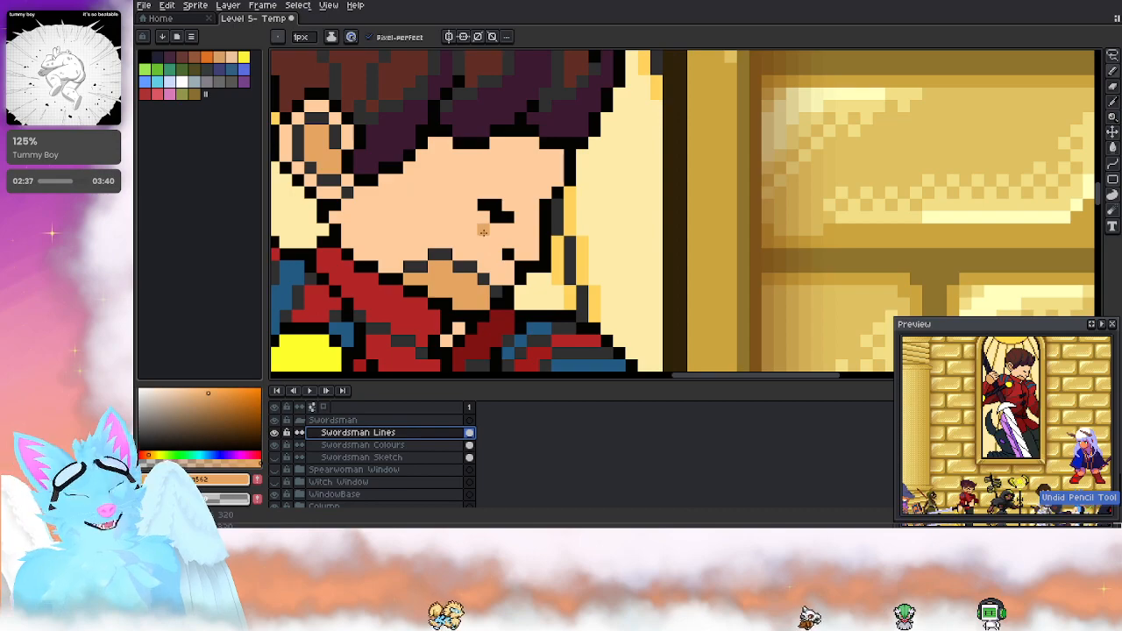
Step: Review the whole window scene and save the sprite file
scroll(483, 232, "down", 5)
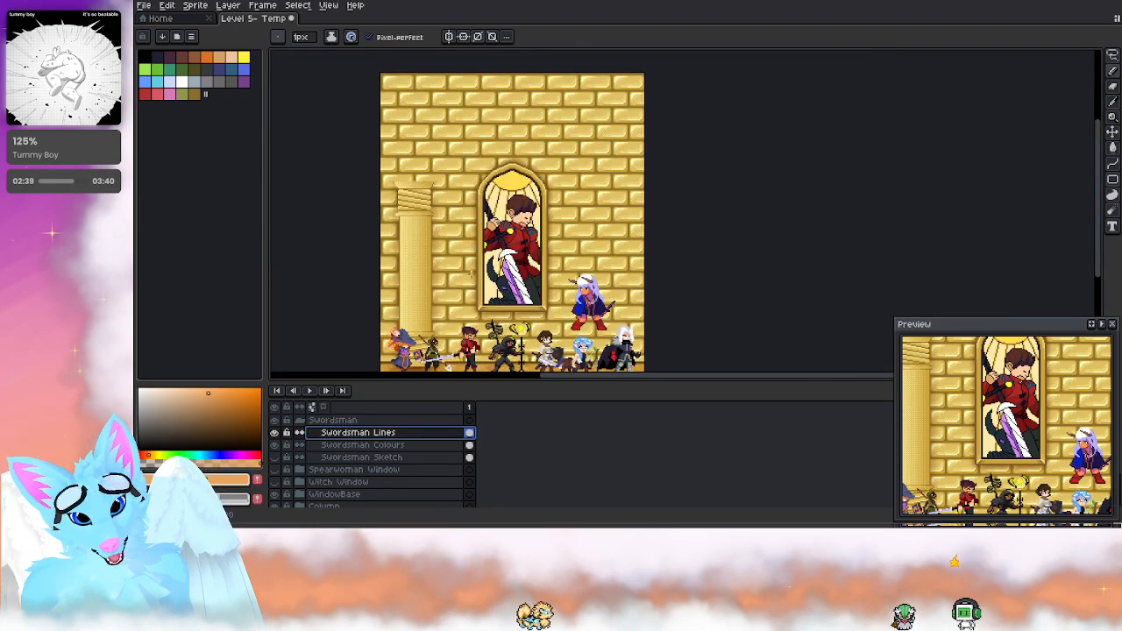
scroll(464, 270, "down", 4)
scroll(466, 290, "up", 4)
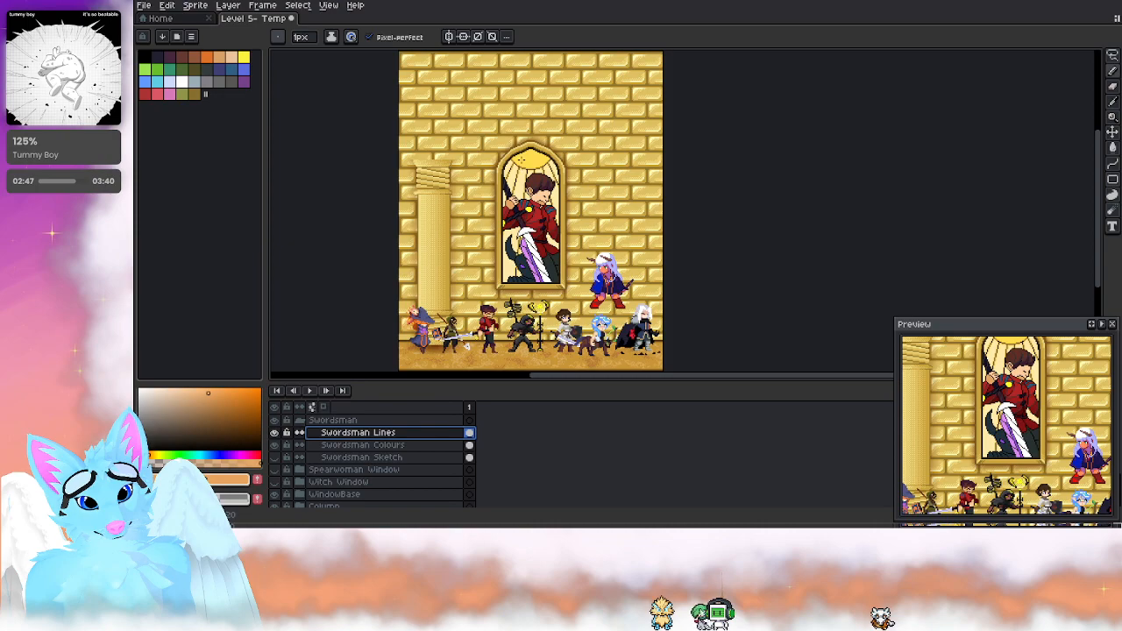
scroll(520, 182, "up", 2)
key("ctrl+s")
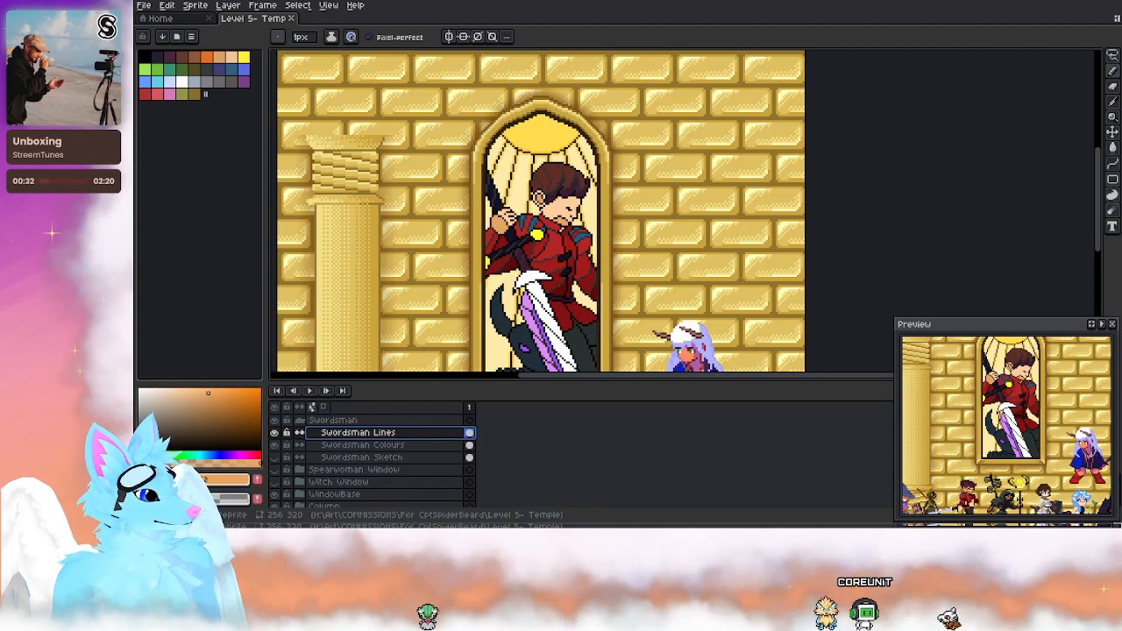
Step: Enlarge the layer list and sample the golden yellow from the Light colour layer, showing that layer only while sampling
left_click_drag(847, 213, 857, 185)
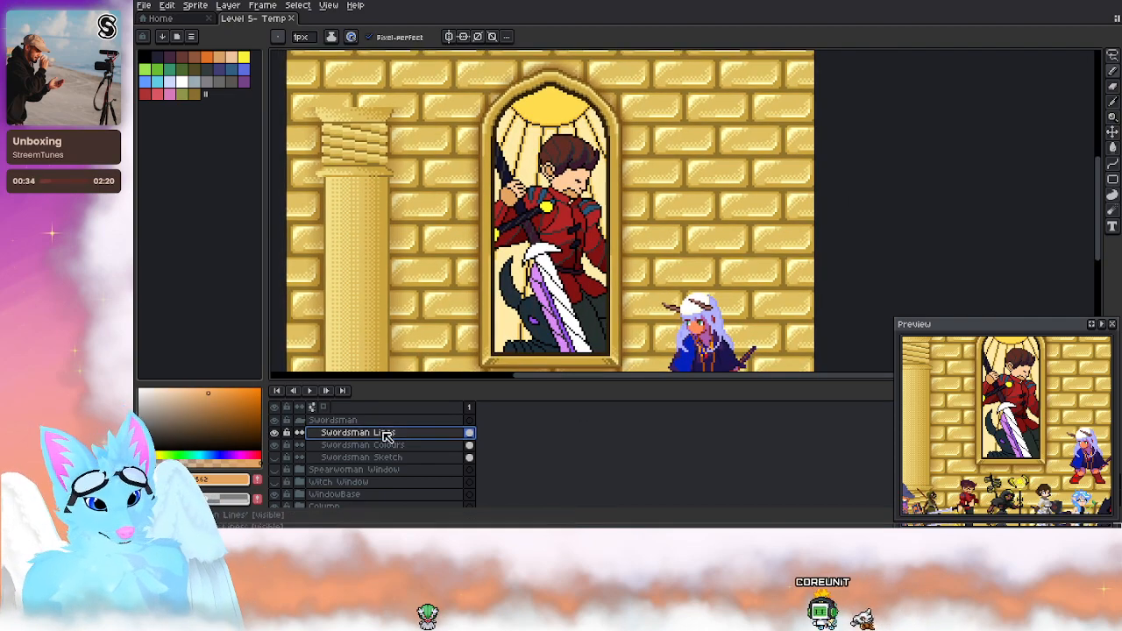
scroll(388, 439, "down", 1)
left_click_drag(626, 379, 659, 290)
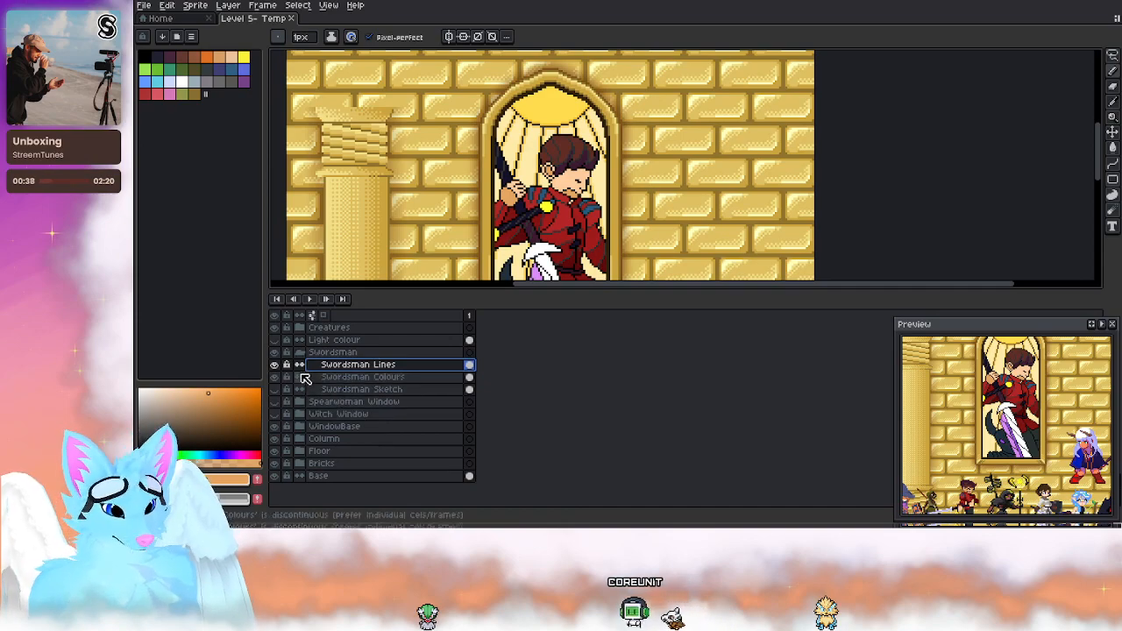
left_click(275, 340)
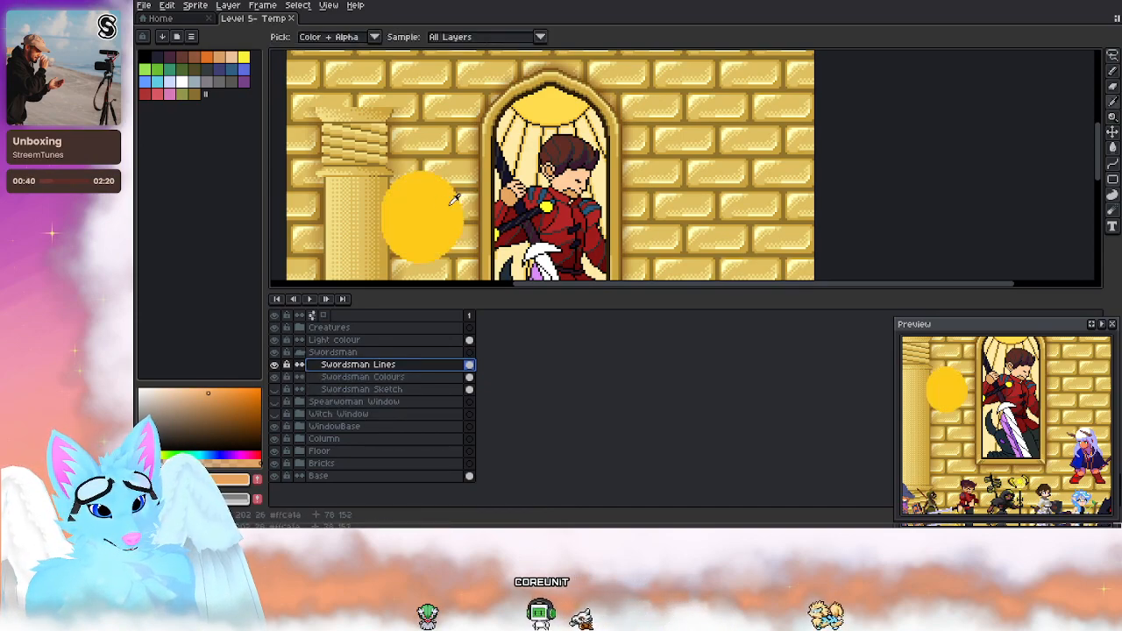
left_click(437, 207, "alt")
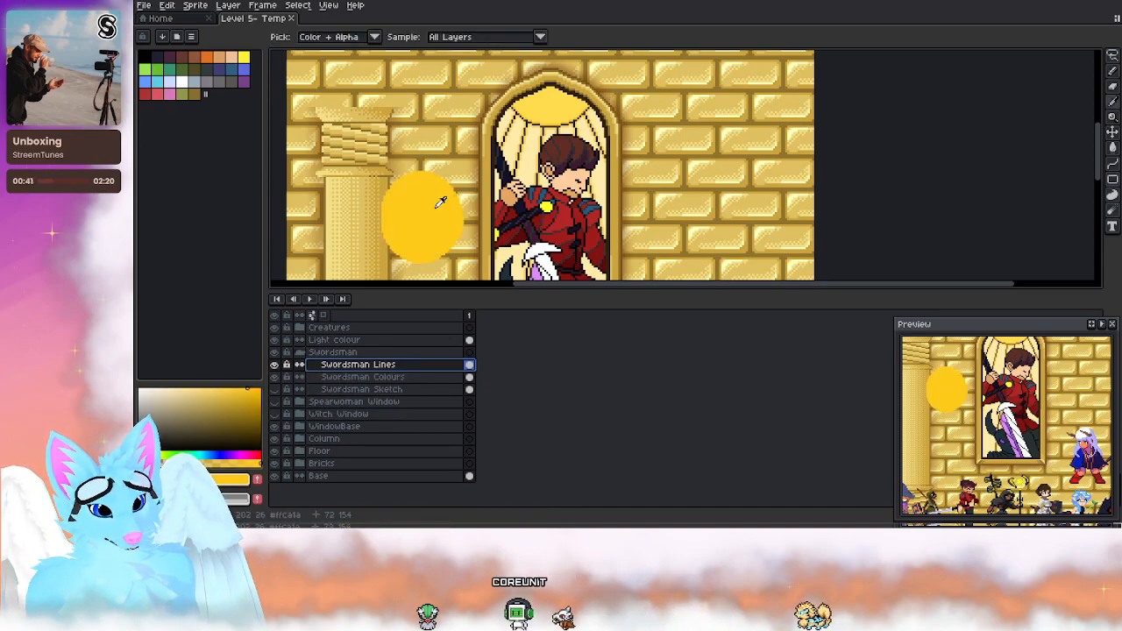
left_click(275, 341)
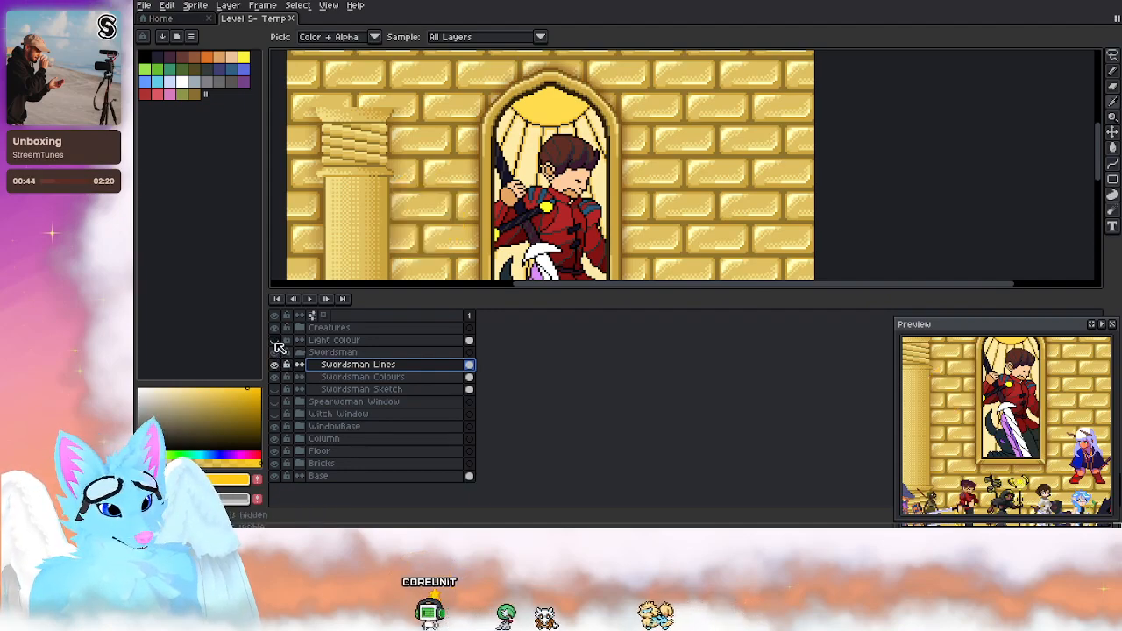
Step: Expand and show the Spearwoman Window group, then duplicate its Shade Copy layer into the Swordsman group between Swordsman Lines and Swordsman Colours
left_click(296, 402)
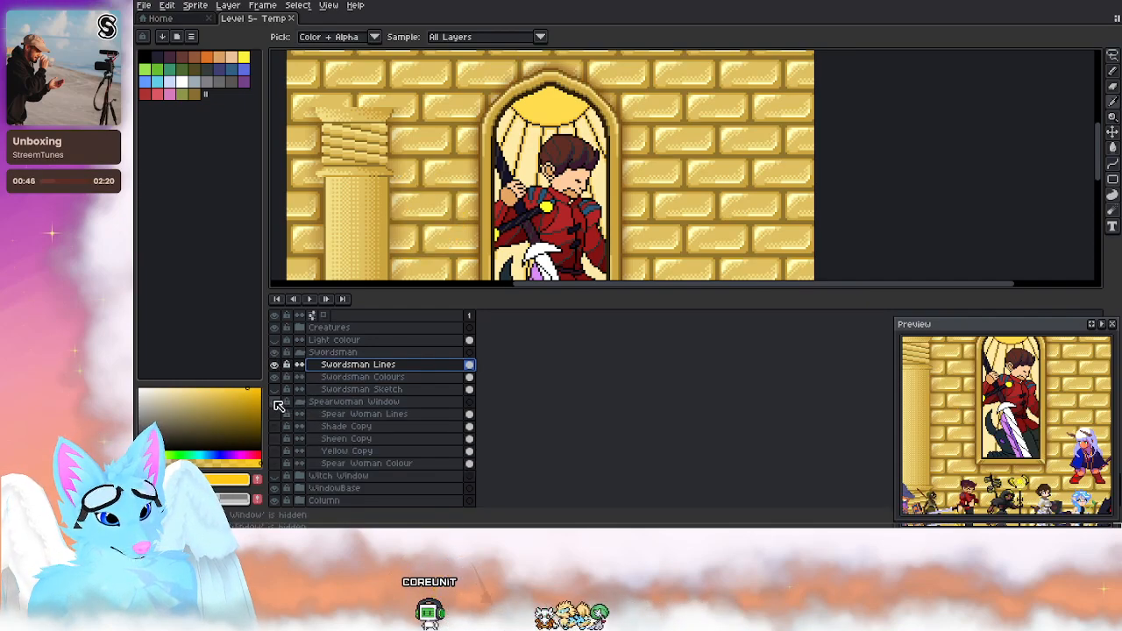
left_click(371, 428)
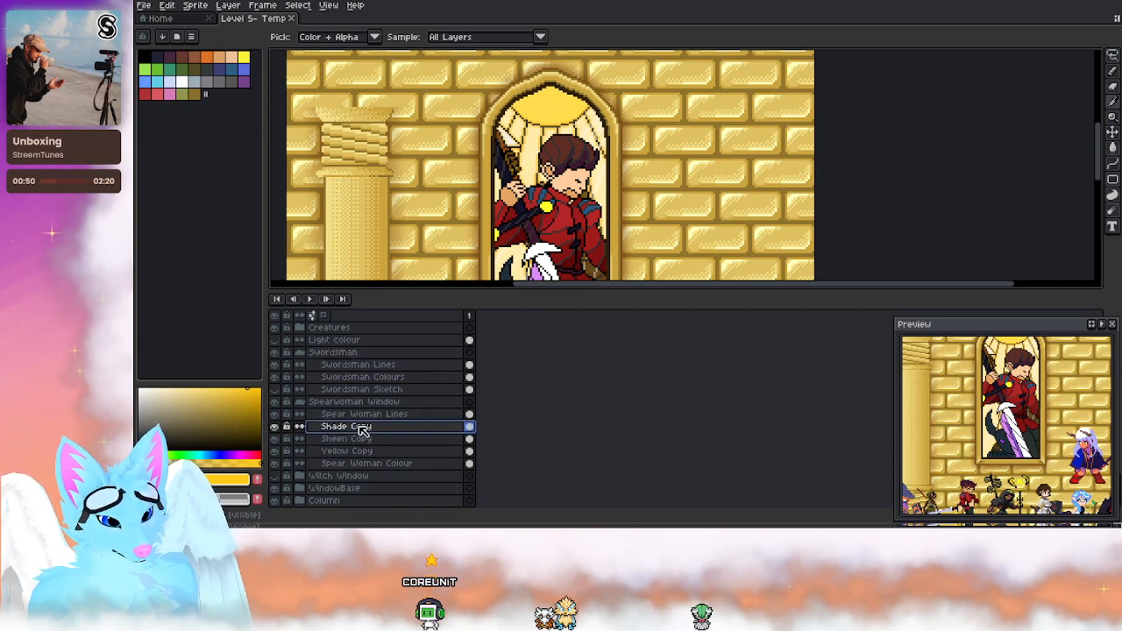
right_click(362, 430)
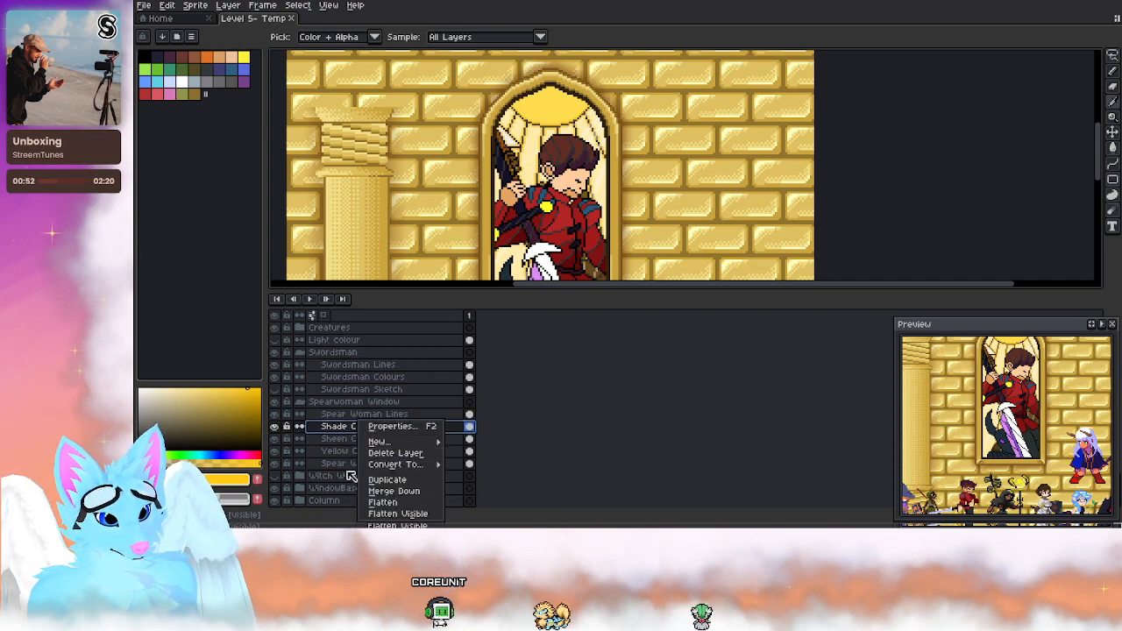
left_click(387, 479)
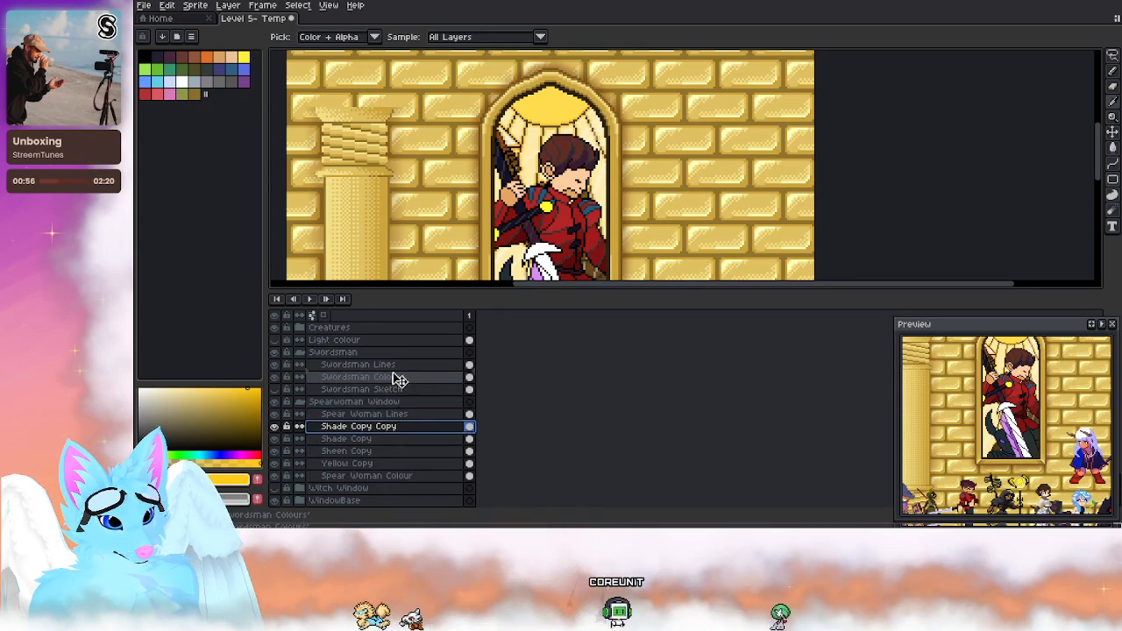
left_click_drag(396, 379, 395, 377)
Step: Duplicate the Spearwoman Window's Sheen Copy layer and place the duplicate in the Swordsman group directly above Swordsman Colours
left_click(375, 455)
right_click(374, 455)
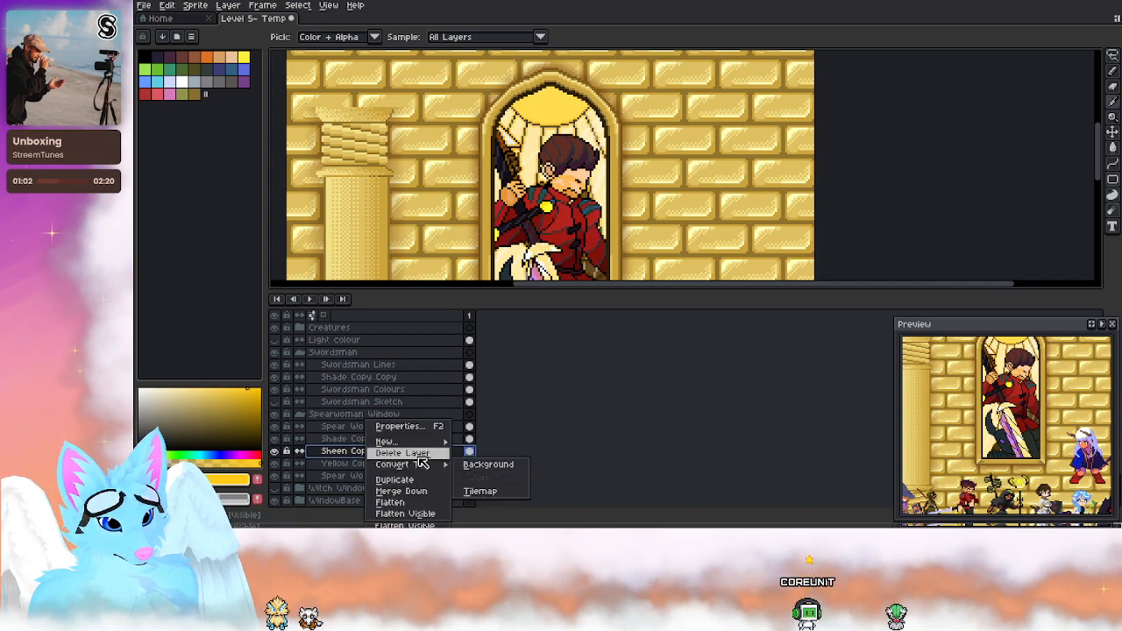
left_click(419, 482)
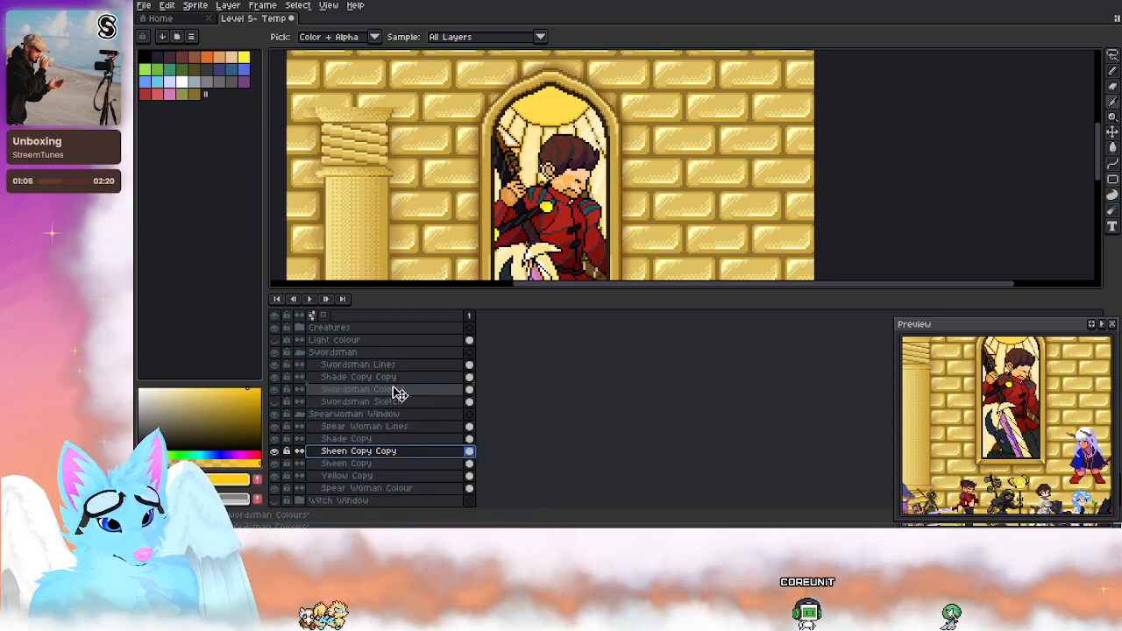
left_click_drag(396, 394, 397, 392)
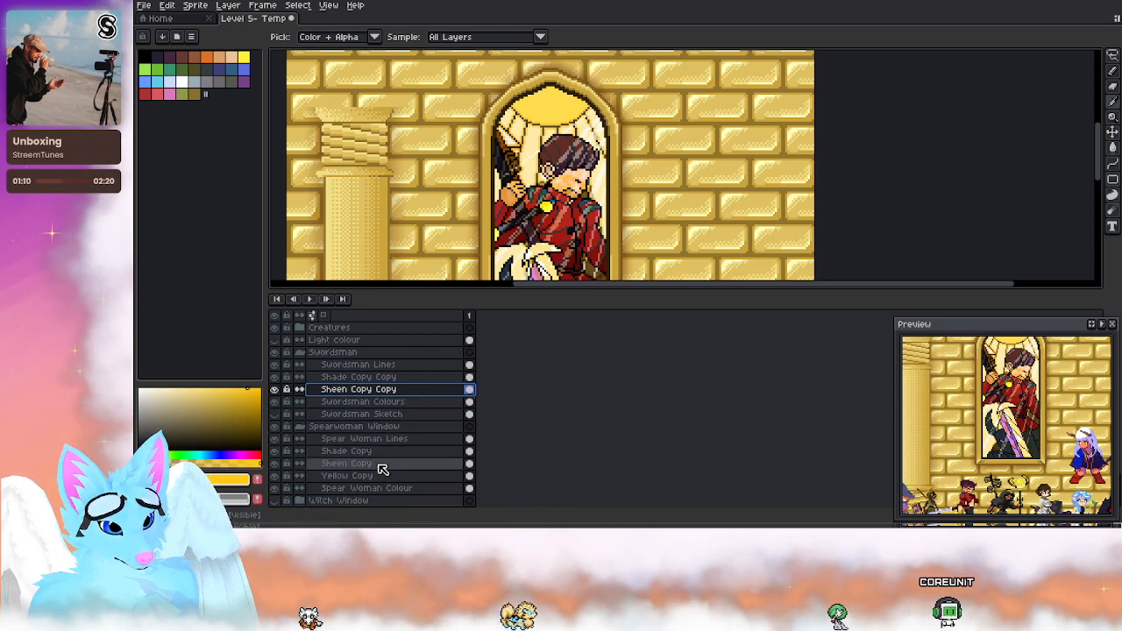
key("ctrl+z")
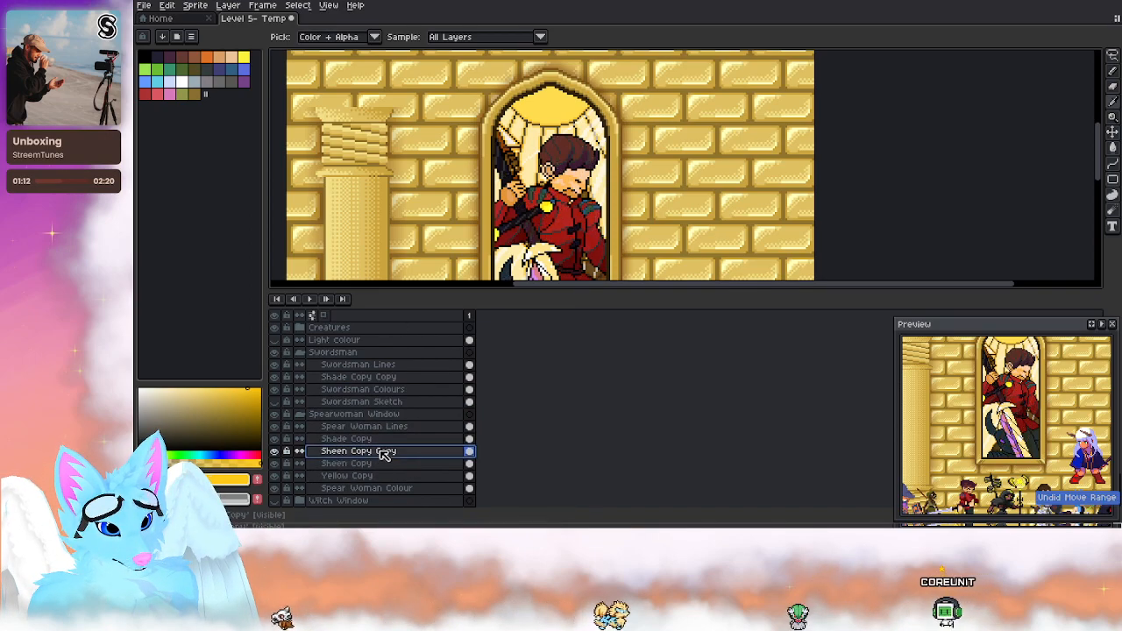
left_click_drag(388, 450, 388, 392)
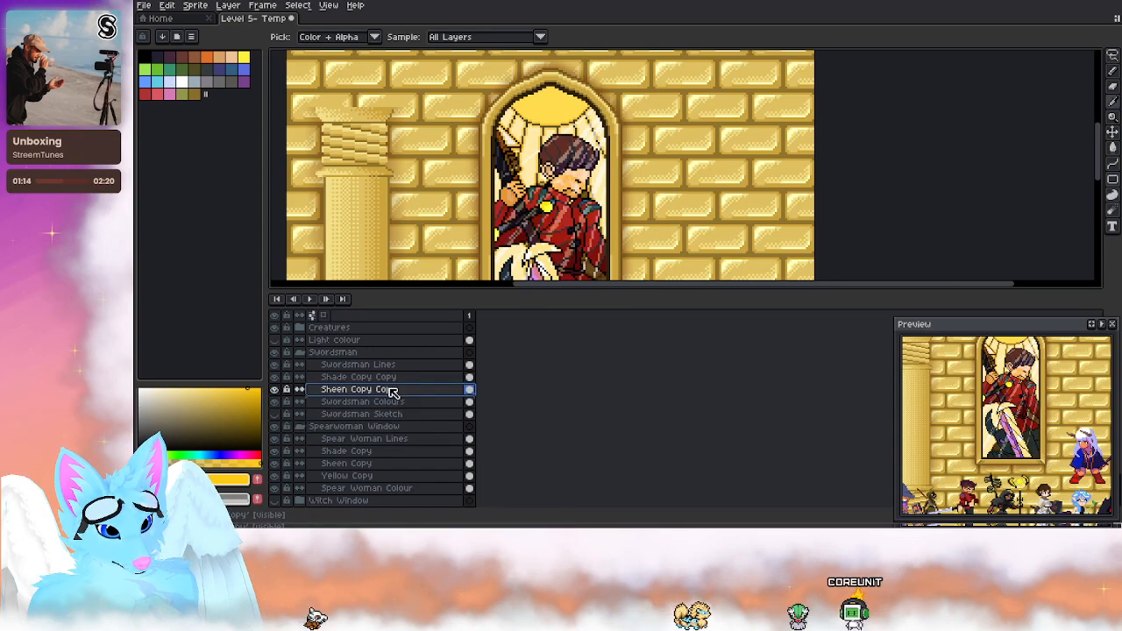
Step: Duplicate the Spearwoman Window's Yellow Copy layer and place the duplicate between the duplicated Sheen layer and Swordsman Colours
left_click(388, 481)
right_click(386, 479)
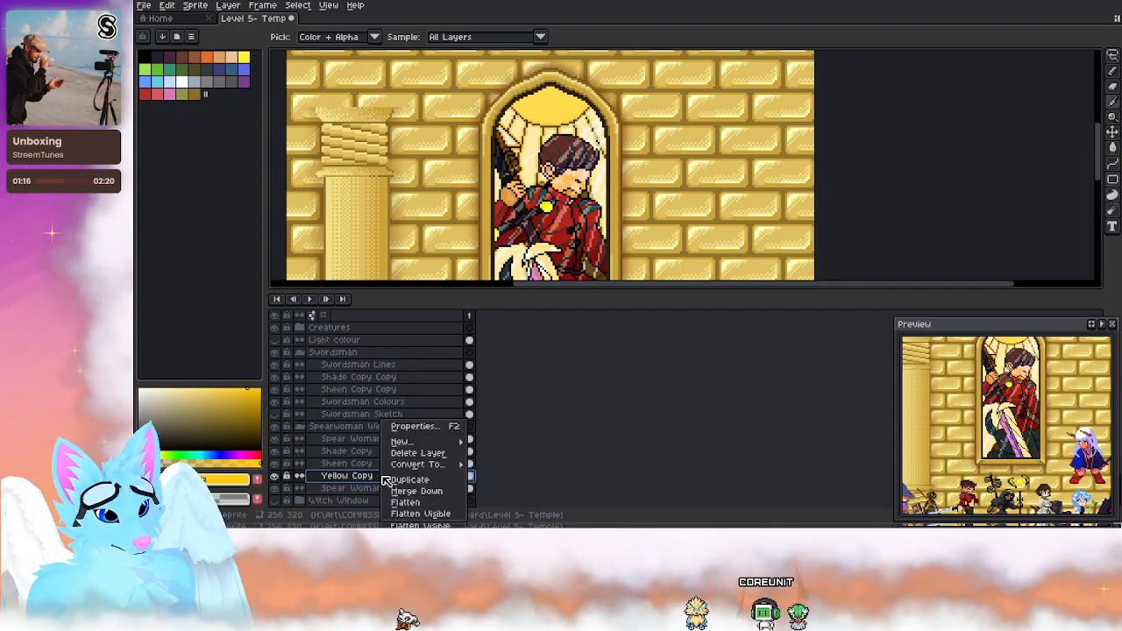
left_click(410, 480)
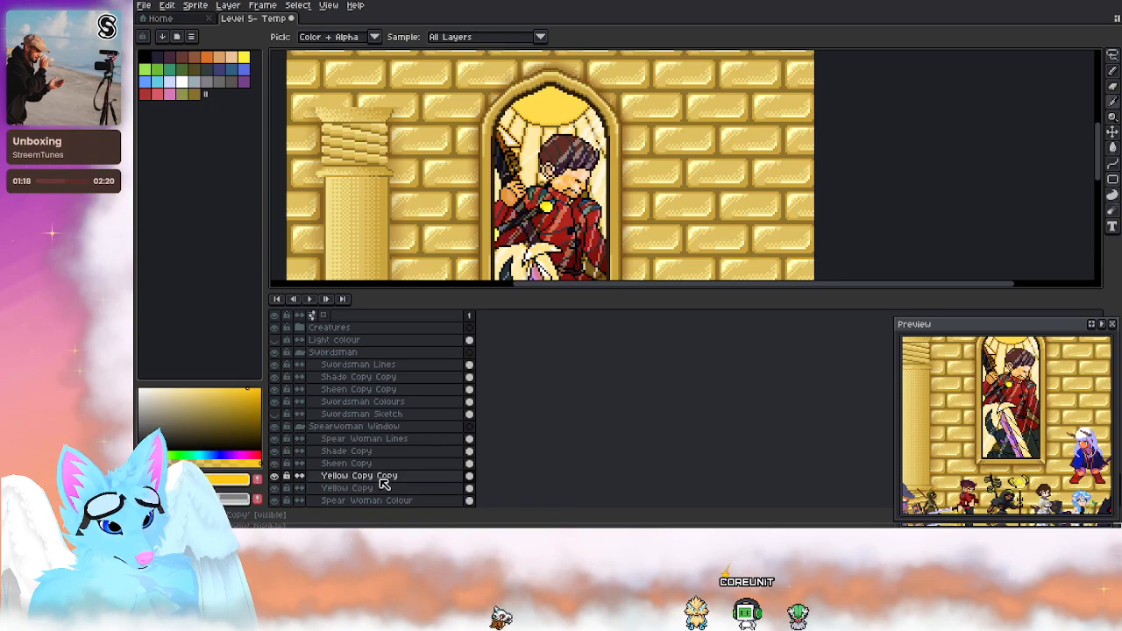
left_click_drag(386, 480, 399, 405)
Step: Hide the Swordsman group's duplicated Shade and Sheen layers to examine the yellow overlay on its own
scroll(508, 130, "down", 1)
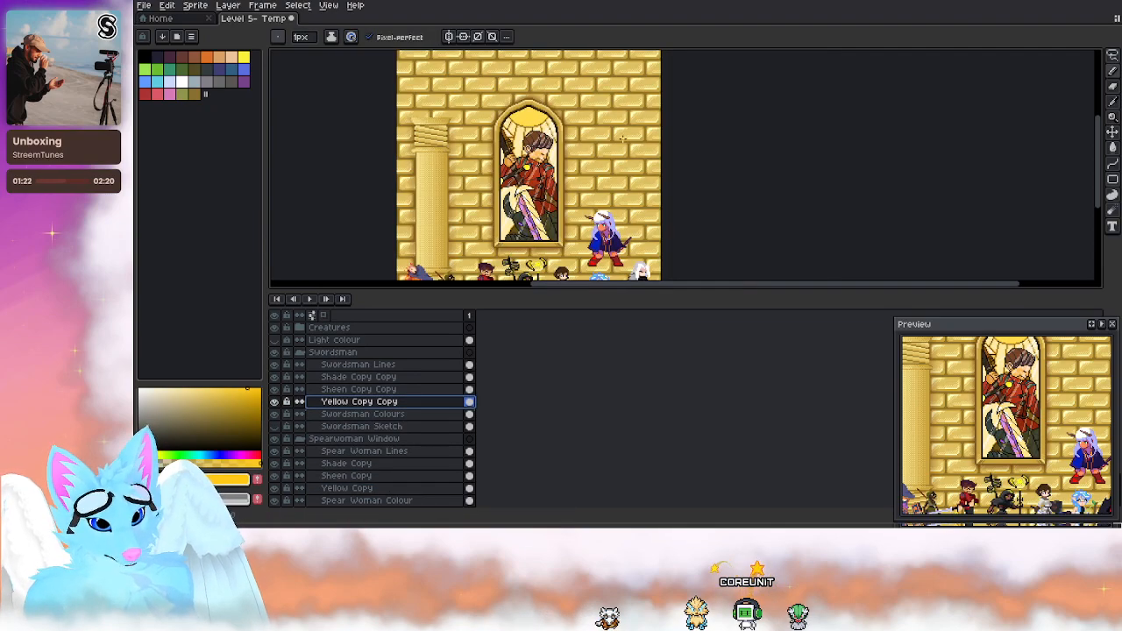
scroll(541, 144, "up", 1)
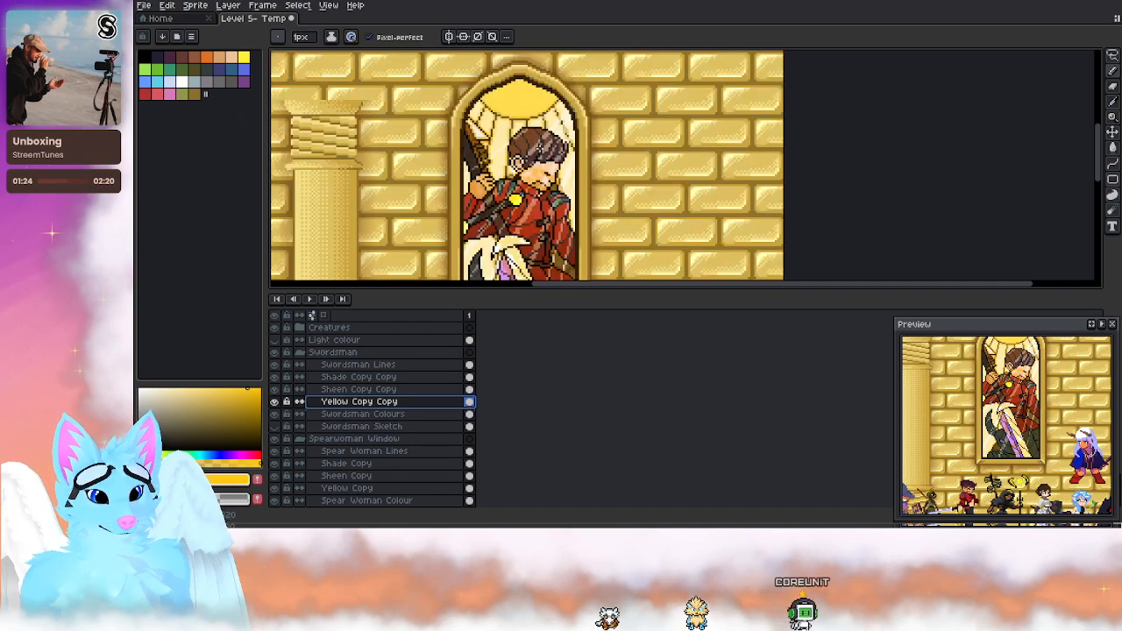
left_click_drag(592, 189, 634, 149)
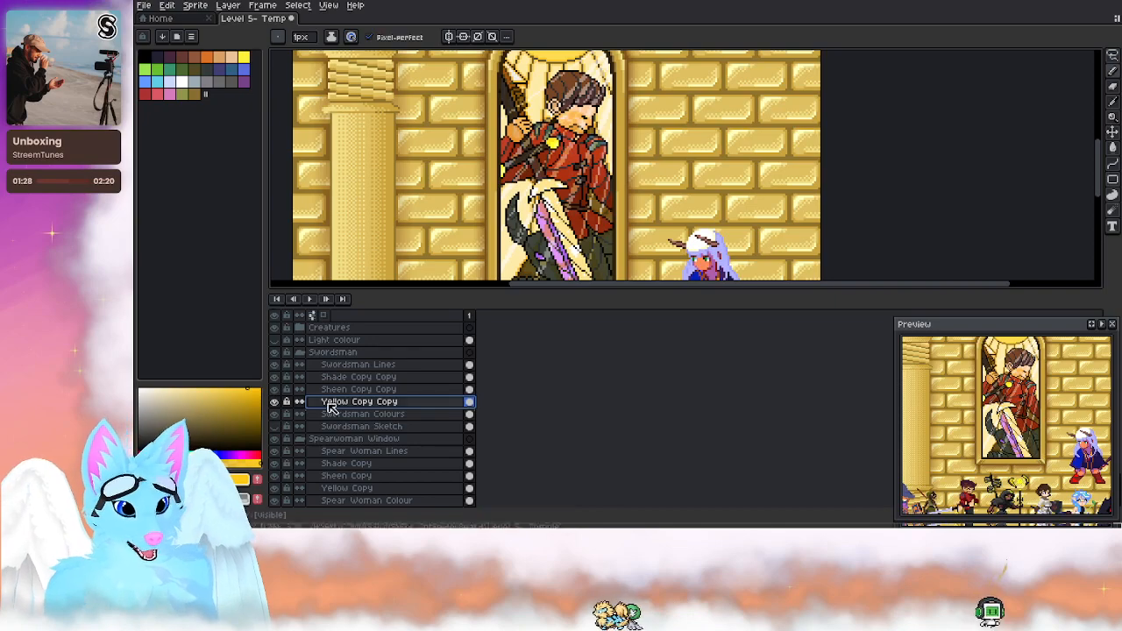
left_click(274, 400)
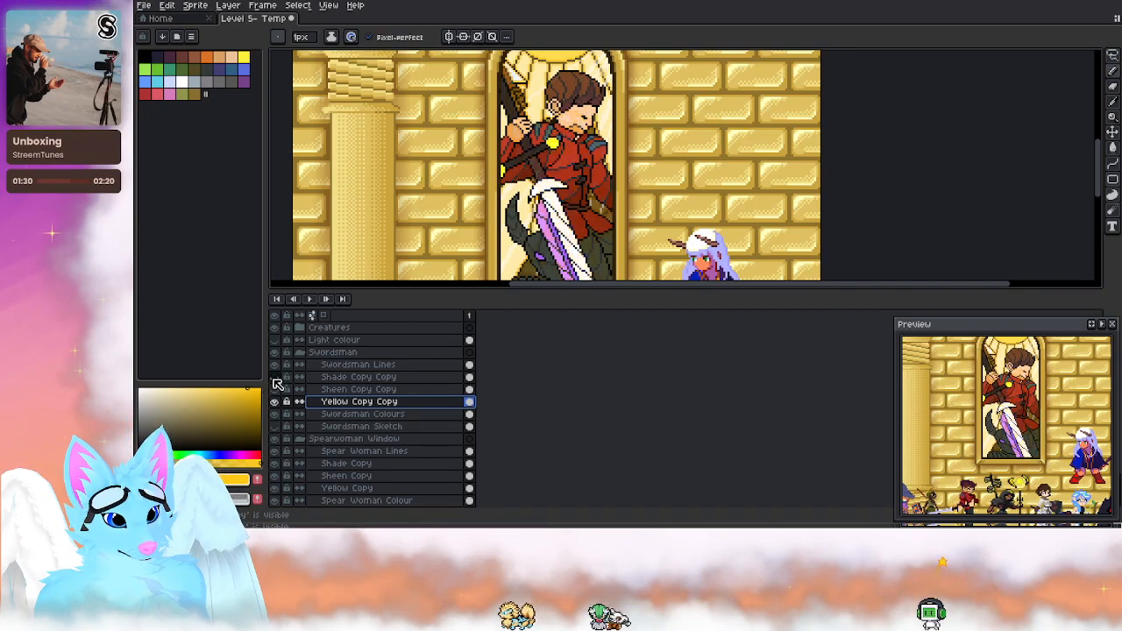
Step: Try the Swordsman group's duplicated Yellow layer at 100% opacity, undo the change and close its layer properties
double_click(366, 406)
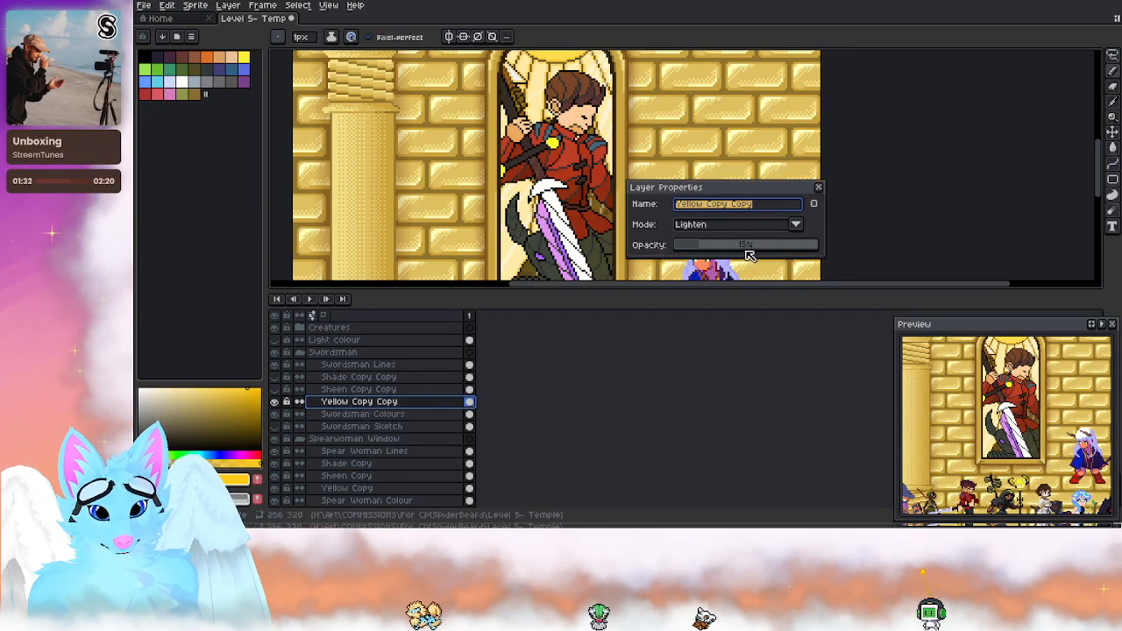
left_click_drag(730, 249, 849, 253)
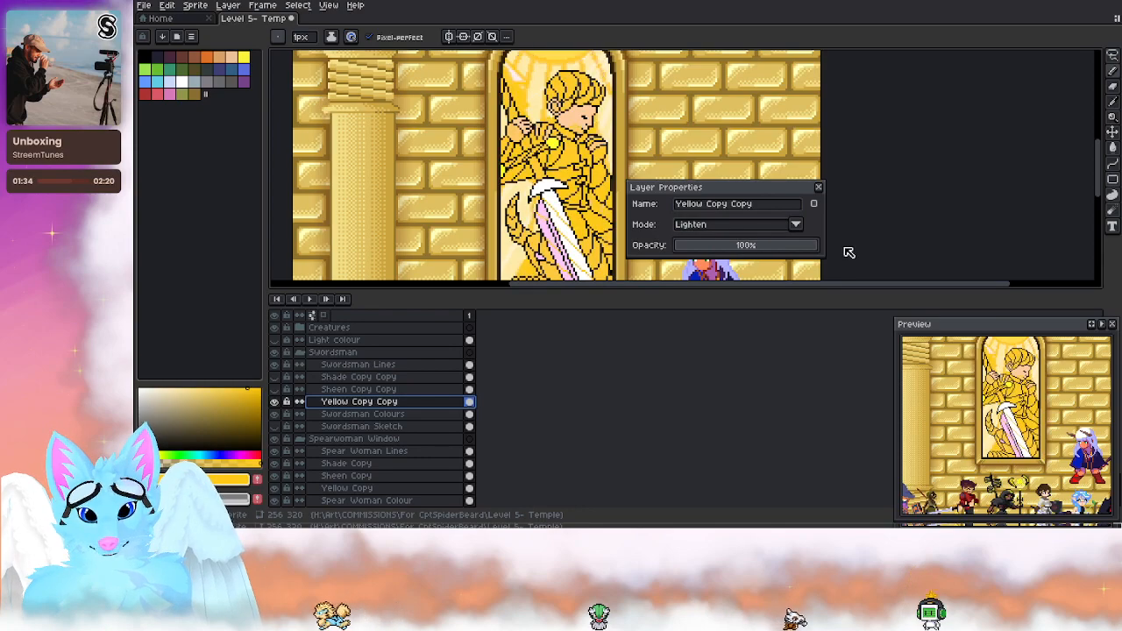
key("ctrl+z")
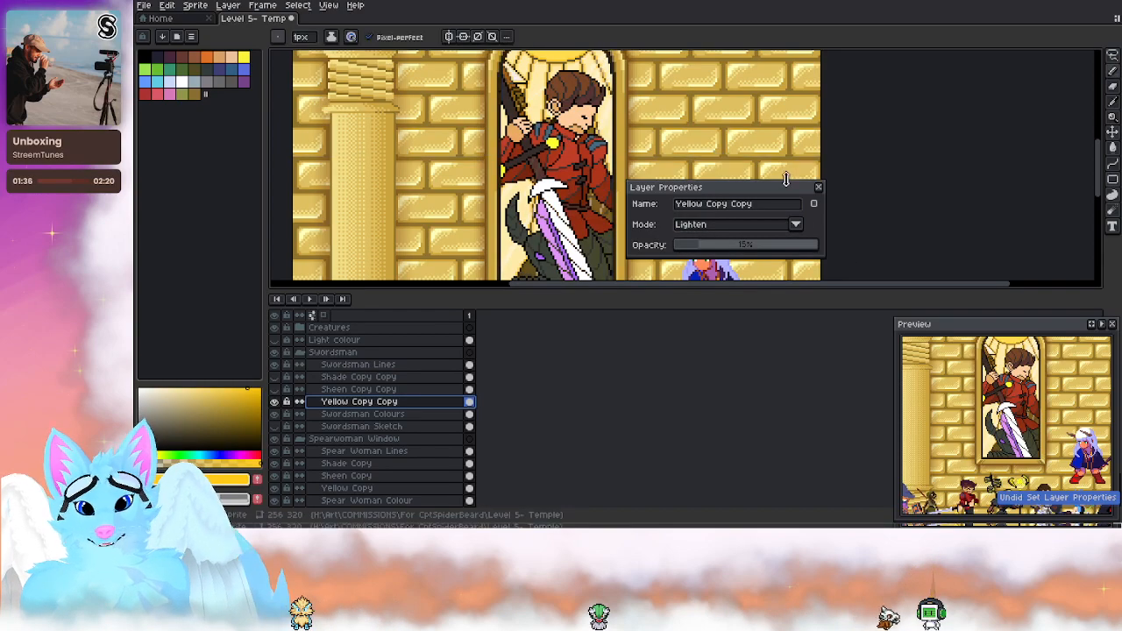
left_click(819, 188)
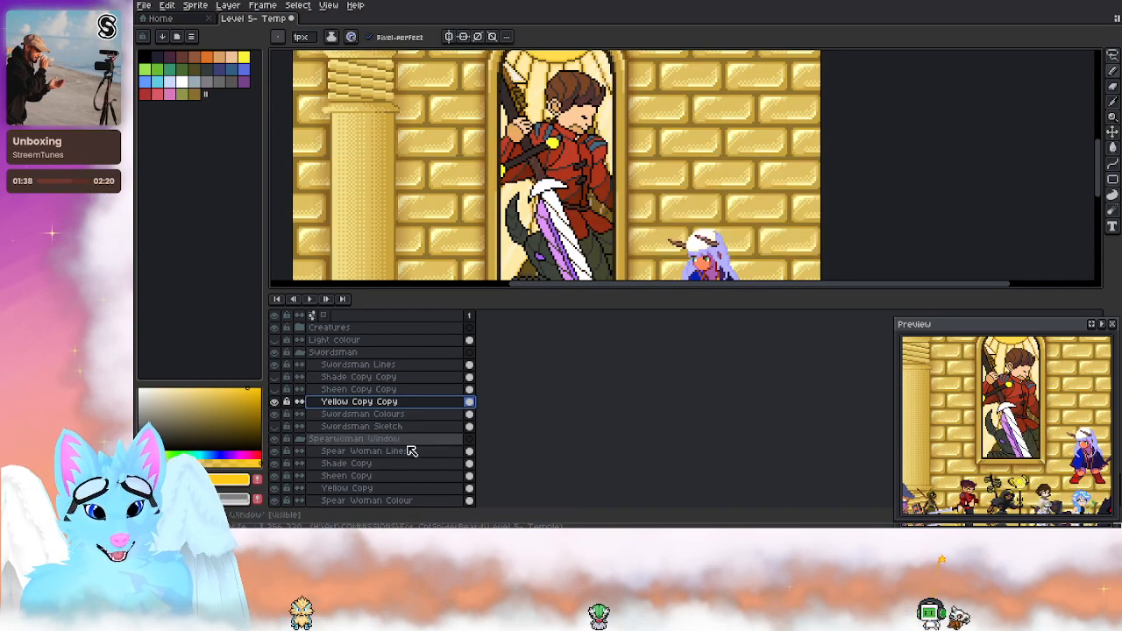
Step: Hide the Swordsman group's duplicated yellow overlay layer and rename it Yellow
left_click(276, 402)
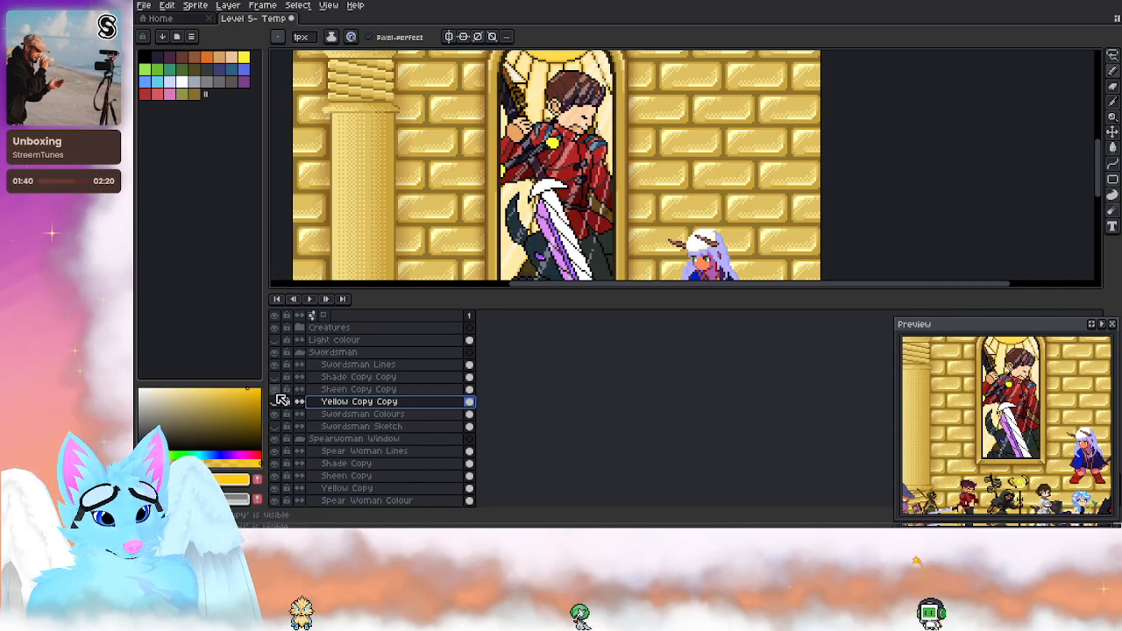
left_click(277, 401)
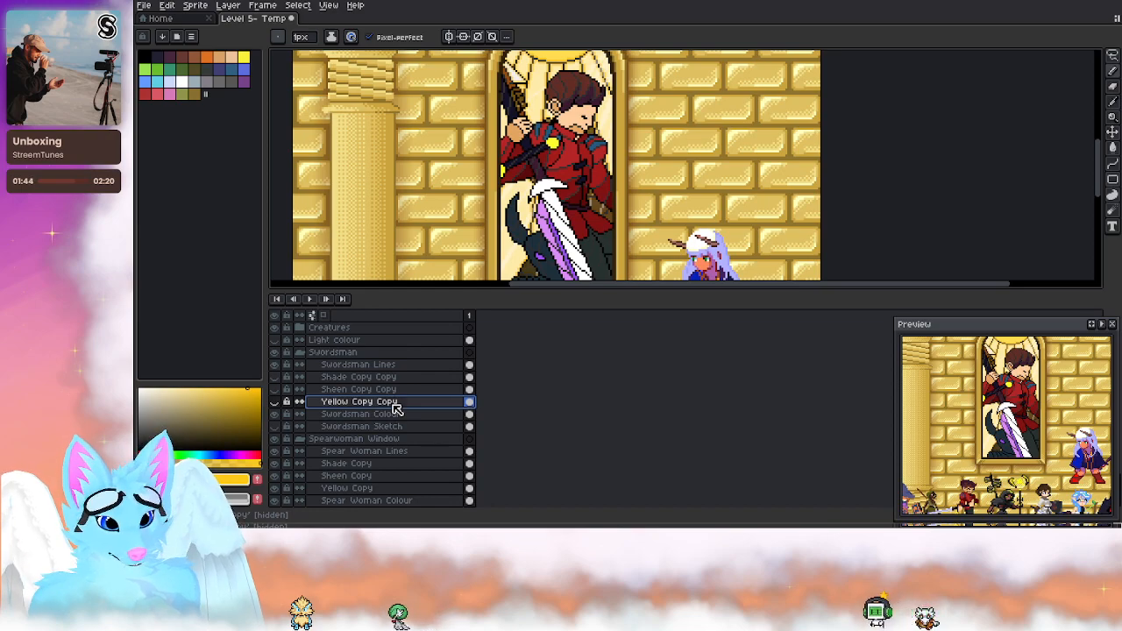
double_click(394, 409)
left_click_drag(756, 204, 717, 208)
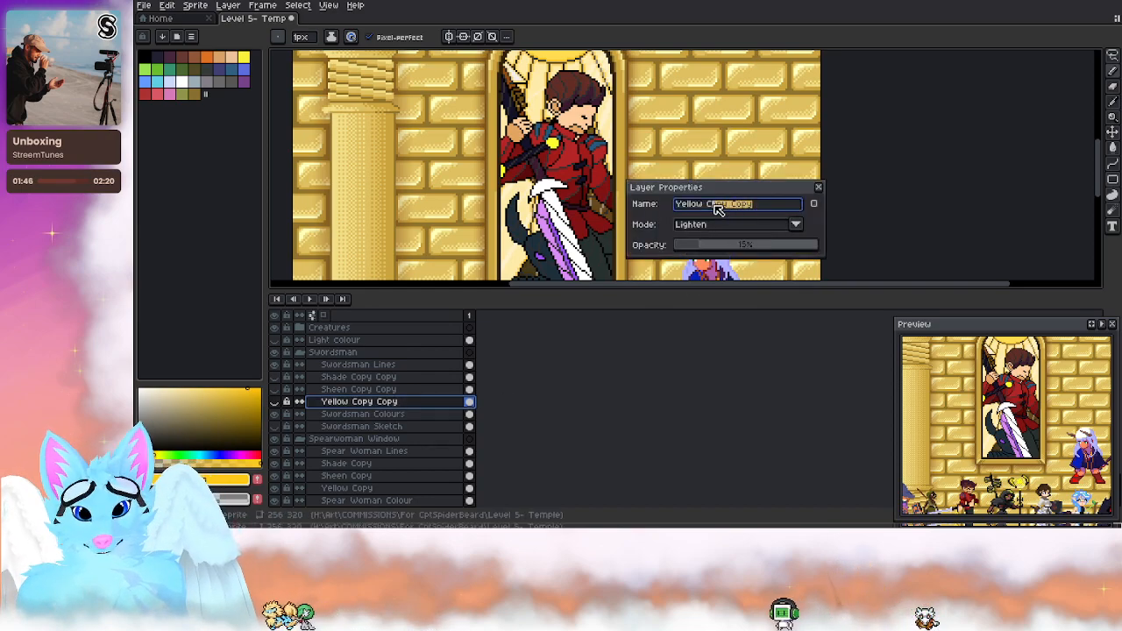
left_click(819, 188)
Step: Rename the Swordsman group's other two duplicated overlays as Sheen and Shade, and make the Shade layer visible again
double_click(377, 390)
left_click_drag(746, 205, 706, 208)
key("BackSpace")
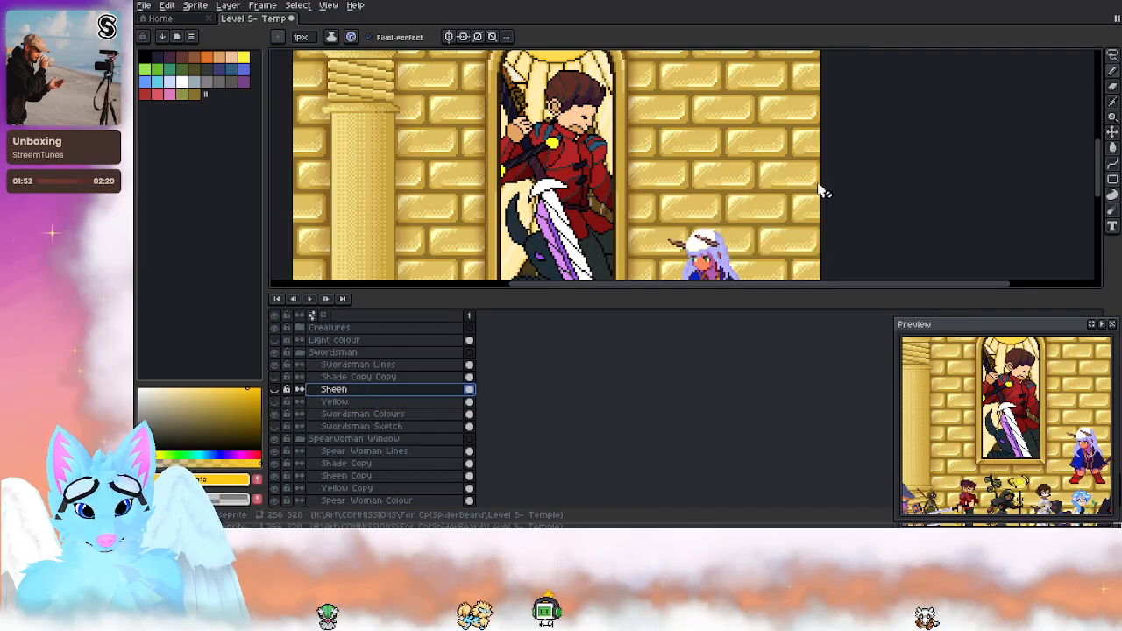
left_click(275, 380)
left_click(379, 382)
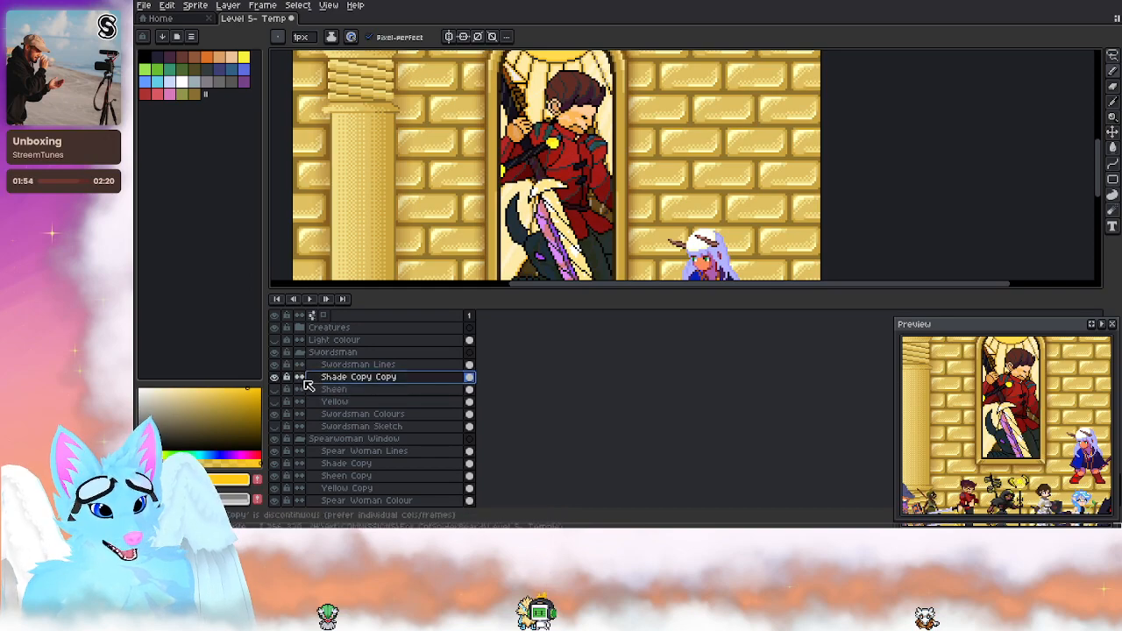
double_click(359, 379)
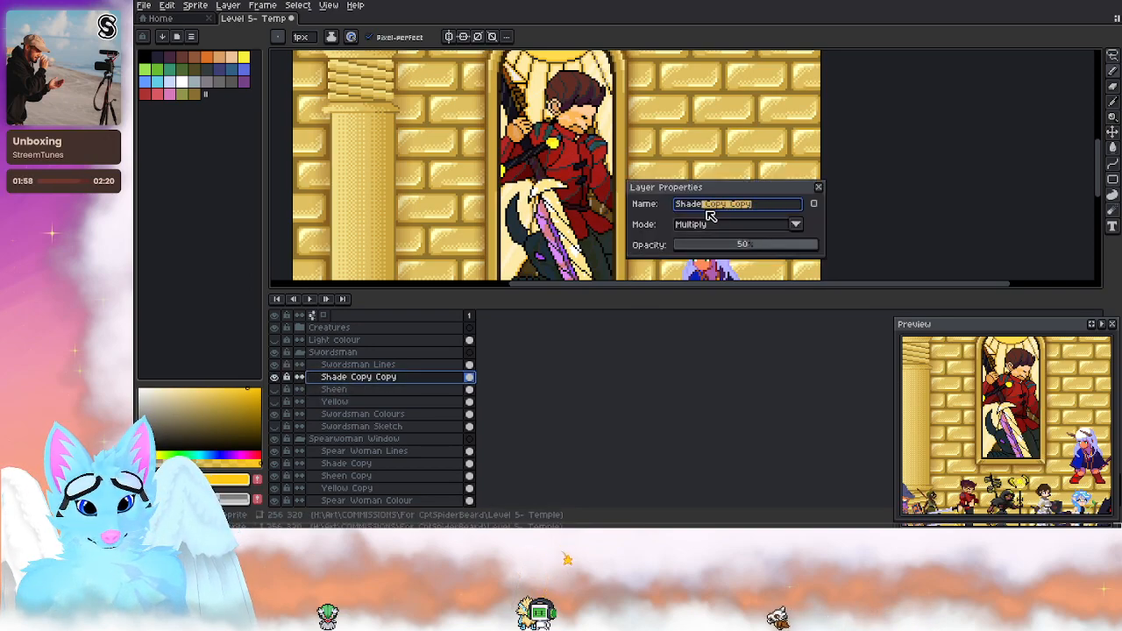
left_click(820, 188)
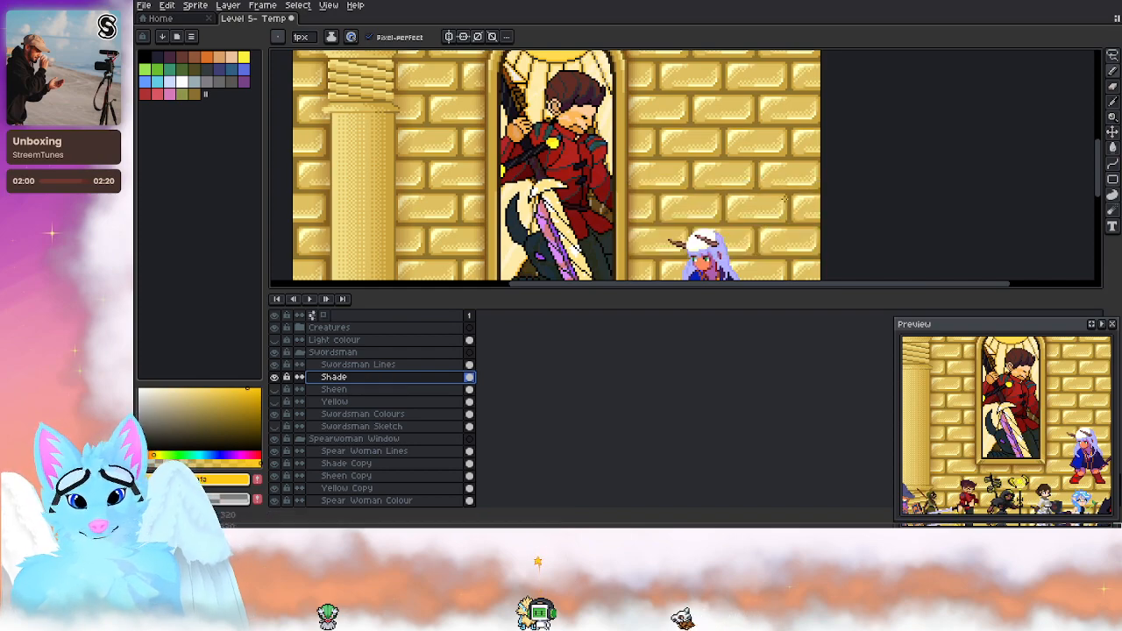
Step: Collapse and hide the Swordsman and Spearwoman Window groups to expose the plain window
scroll(602, 178, "down", 1)
scroll(616, 163, "up", 1)
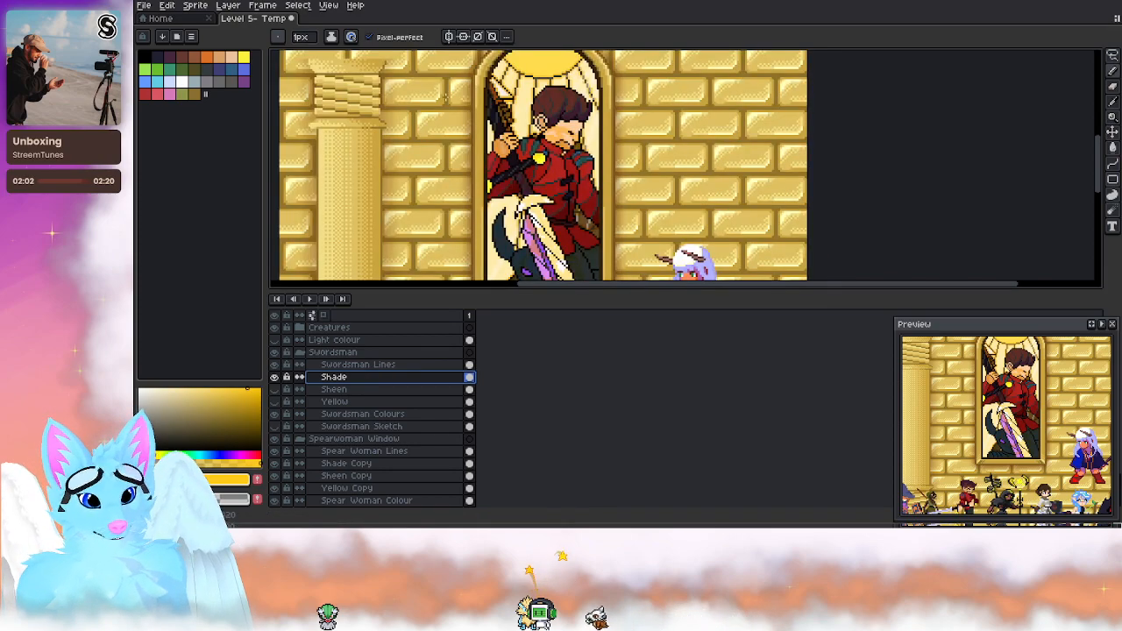
scroll(559, 126, "up", 1)
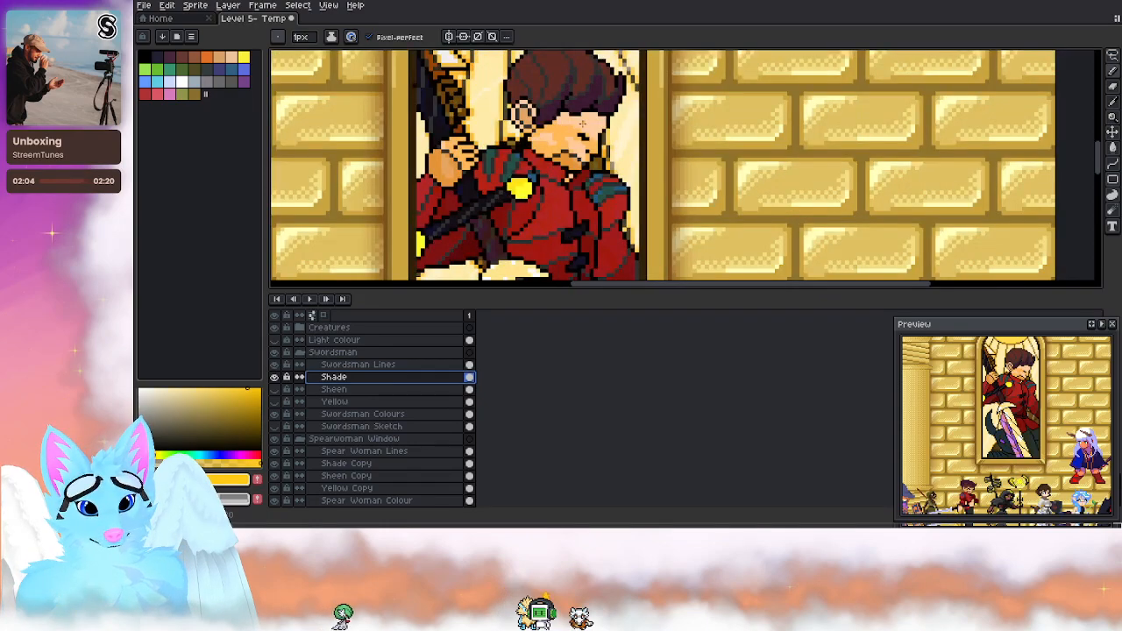
scroll(578, 158, "down", 2)
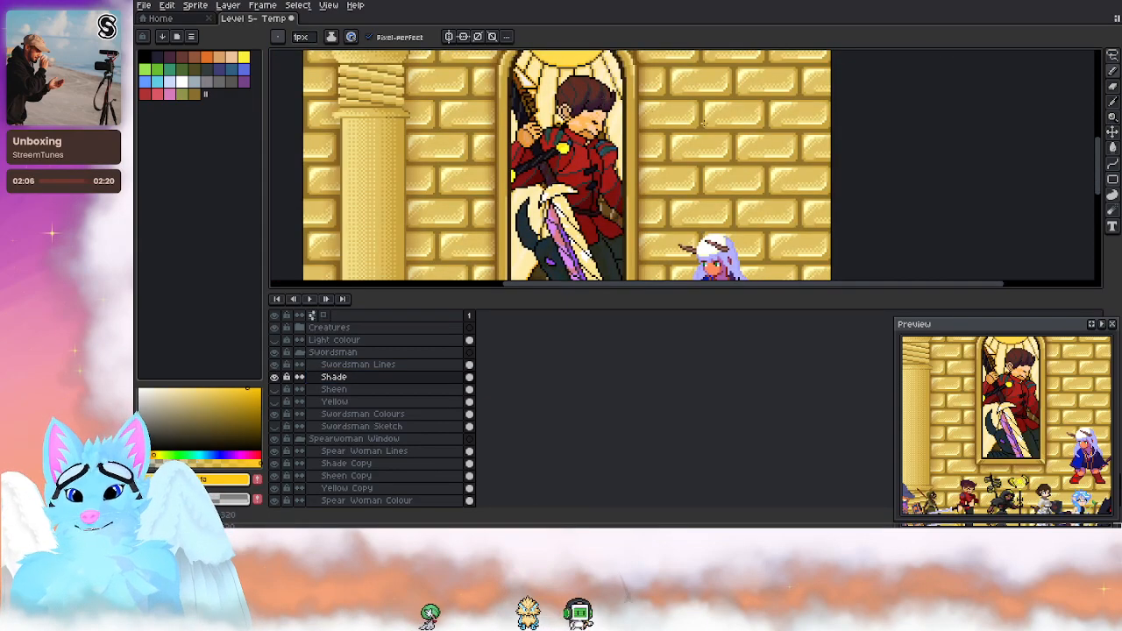
scroll(614, 204, "up", 1)
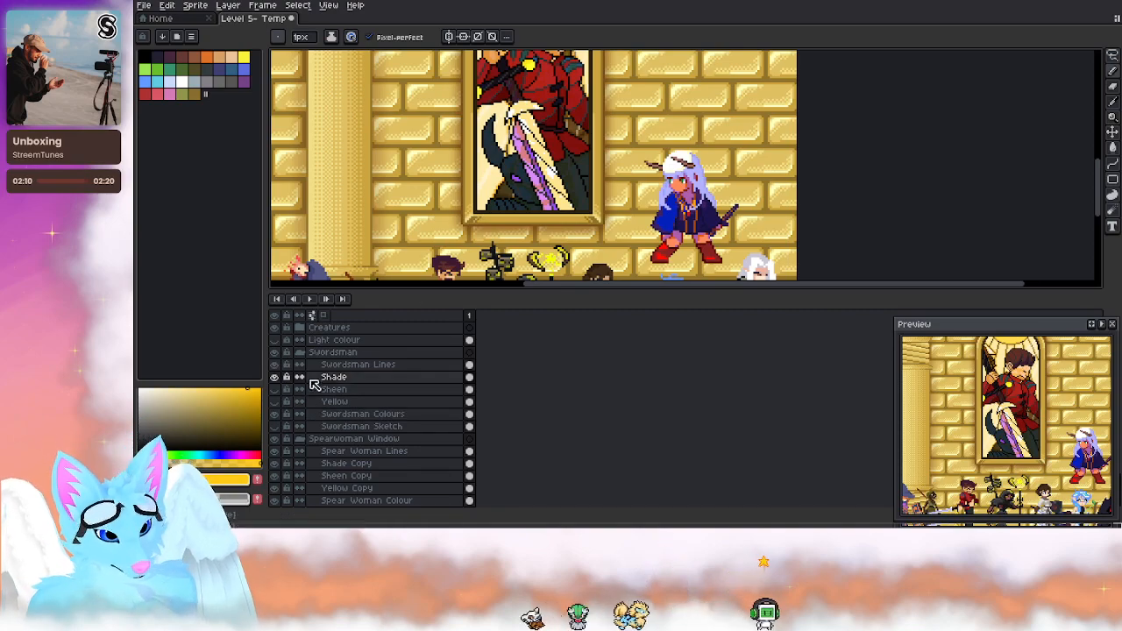
left_click(300, 353)
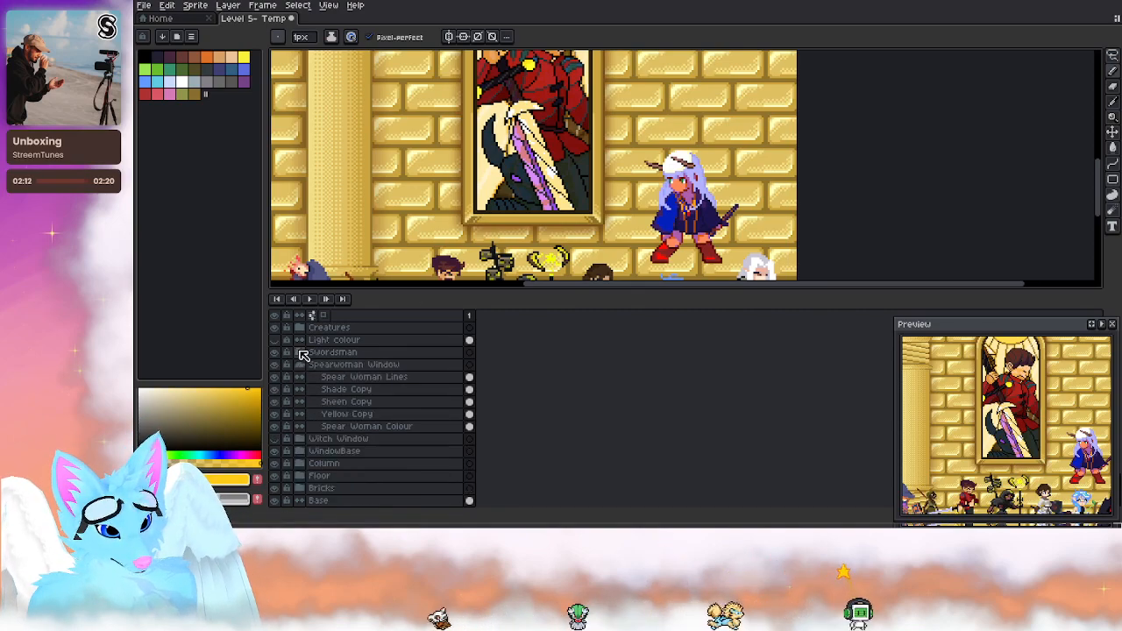
left_click(279, 361)
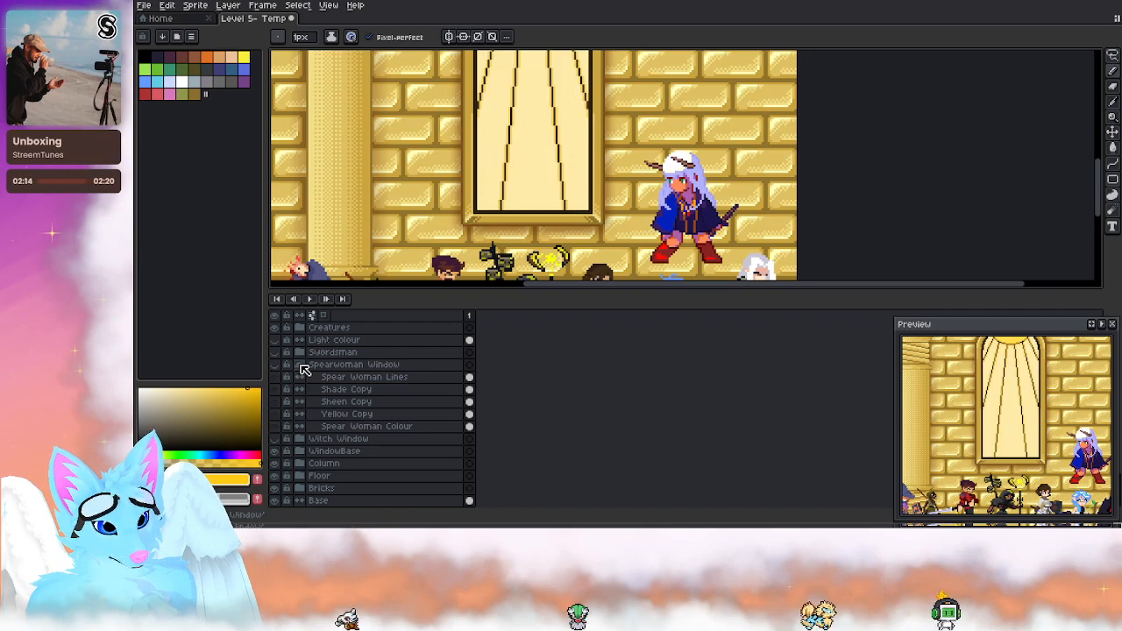
left_click(300, 364)
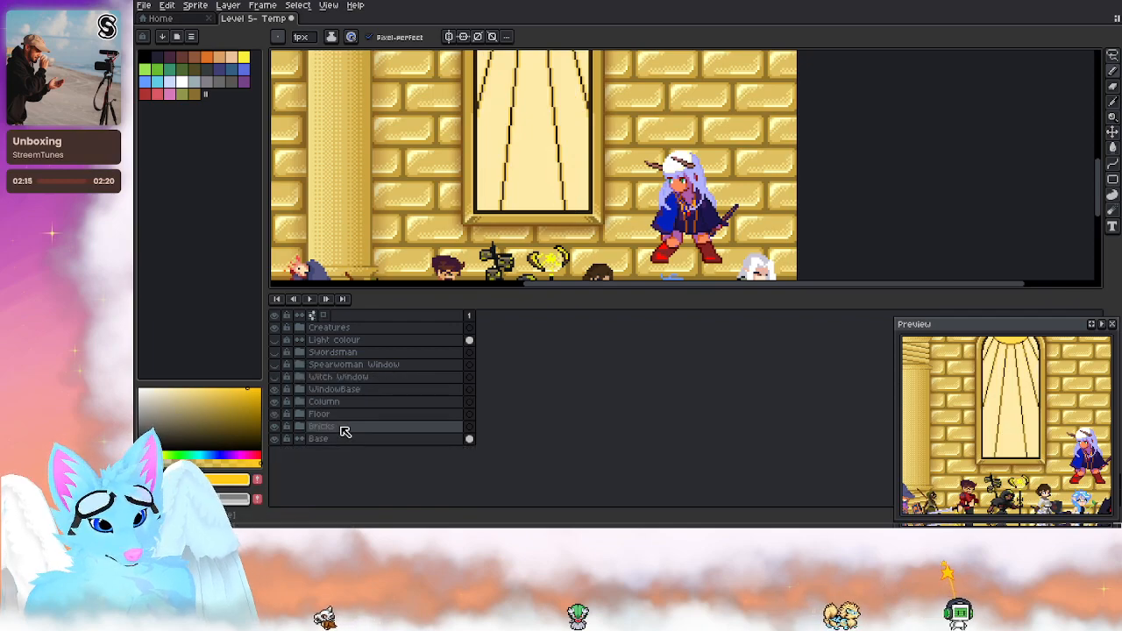
Step: Expand the WindowBase group and hide its Layer 3, Boarder, Lines, Shade and Sun layers, keeping Window Glass visible
left_click(300, 389)
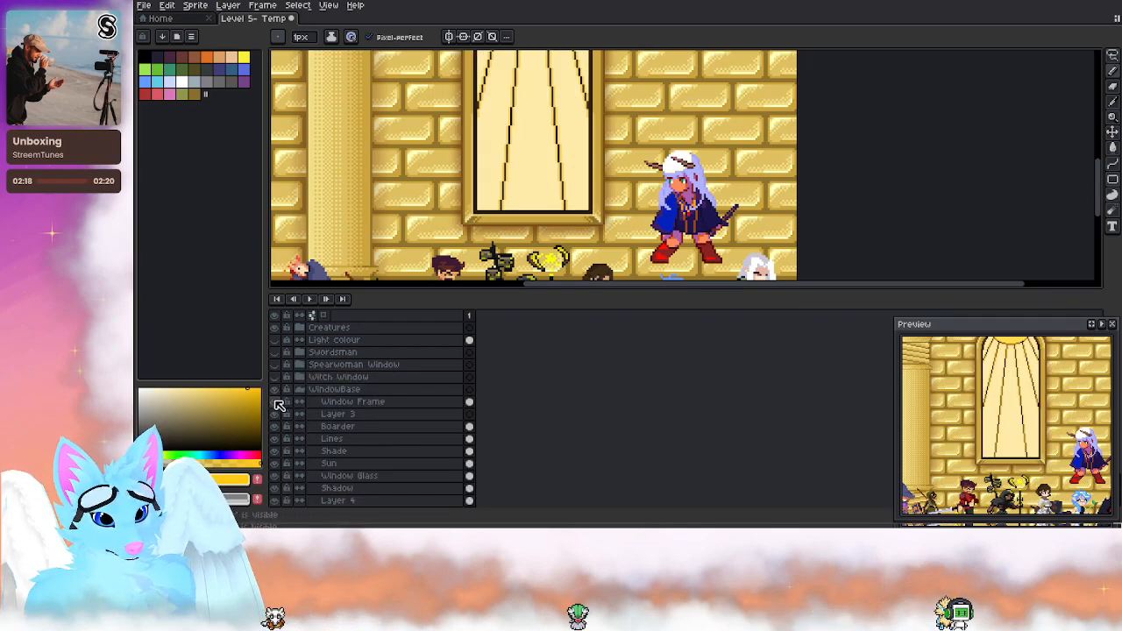
left_click(277, 428)
left_click(276, 438)
left_click(273, 452)
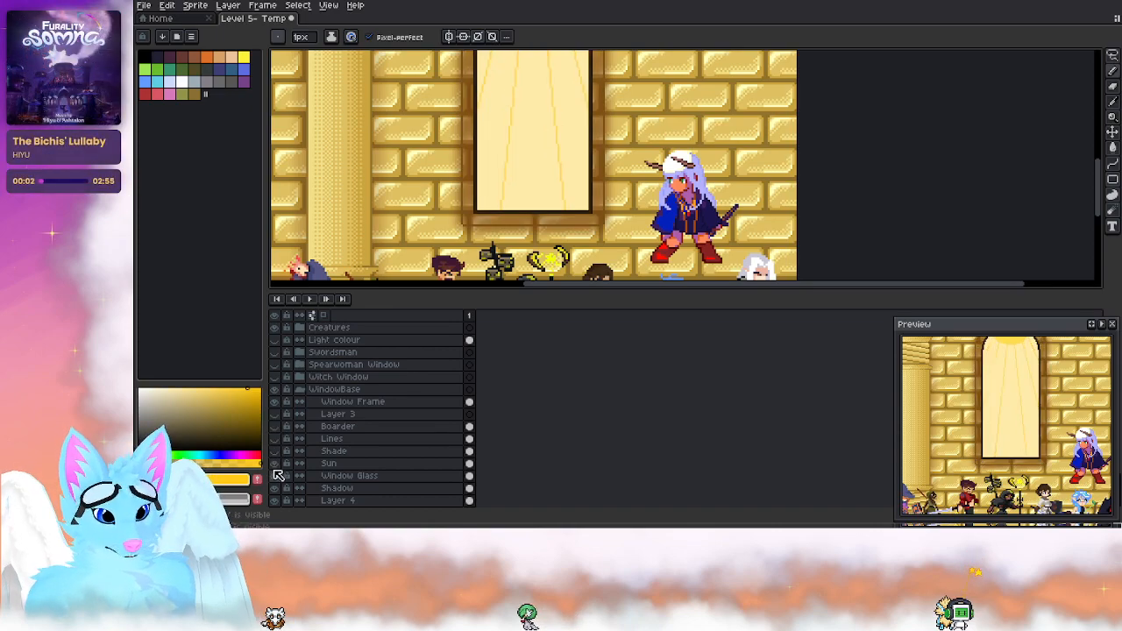
left_click(275, 476)
Step: Select the arched glass area inside the frame with the Magic Wand, working on the Window Frame layer
scroll(824, 114, "up", 3)
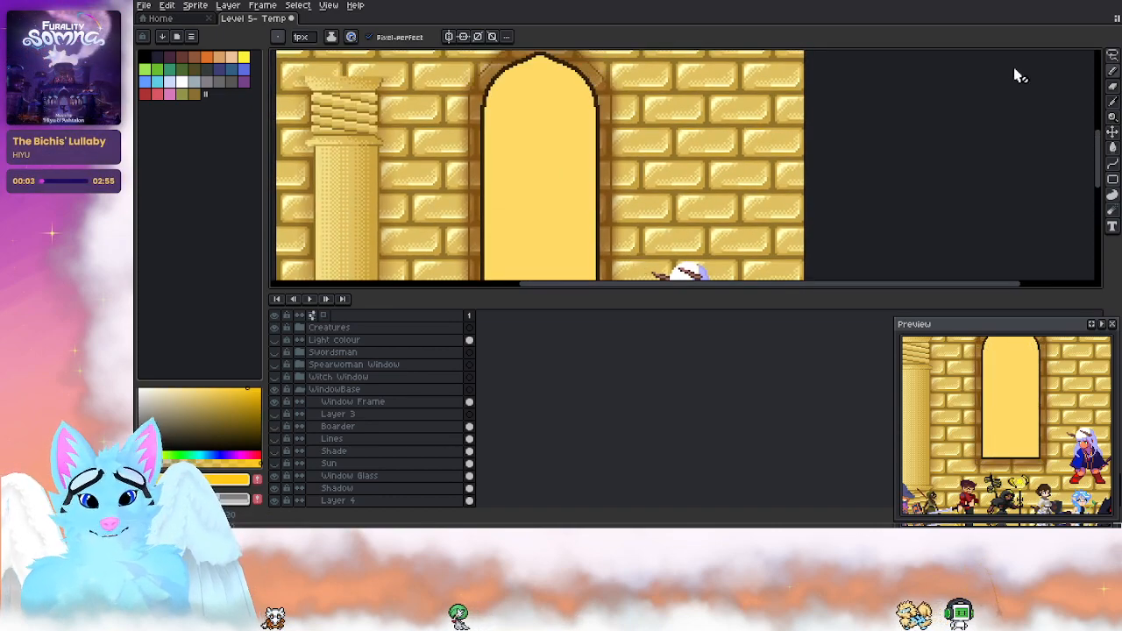
left_click(1113, 56)
left_click(1096, 55)
left_click(537, 147)
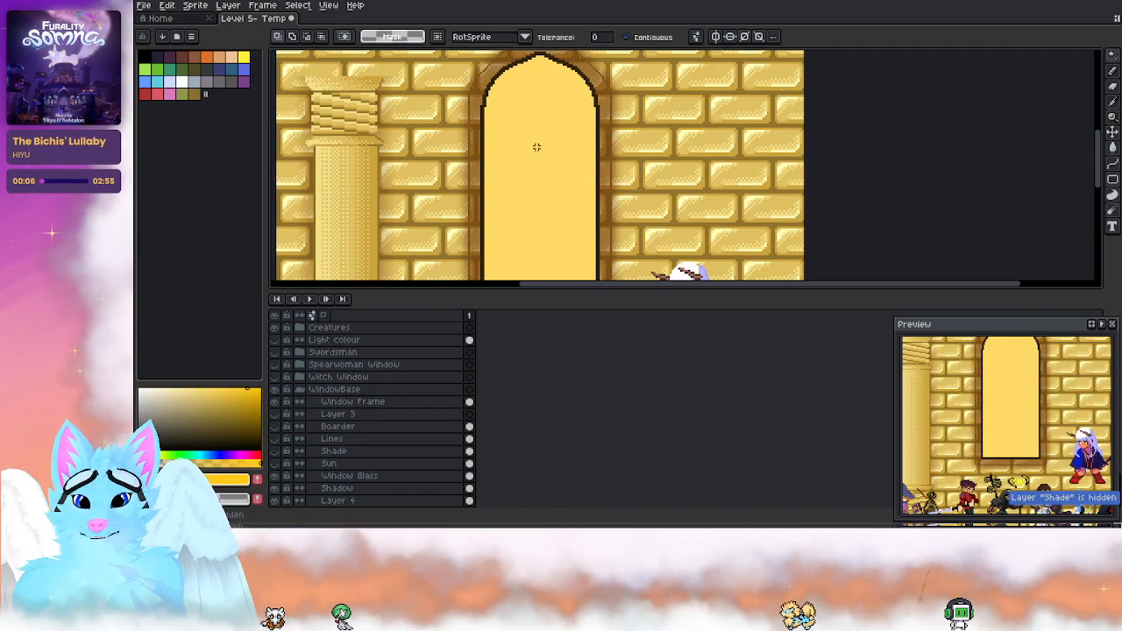
left_click(367, 403)
left_click(573, 201)
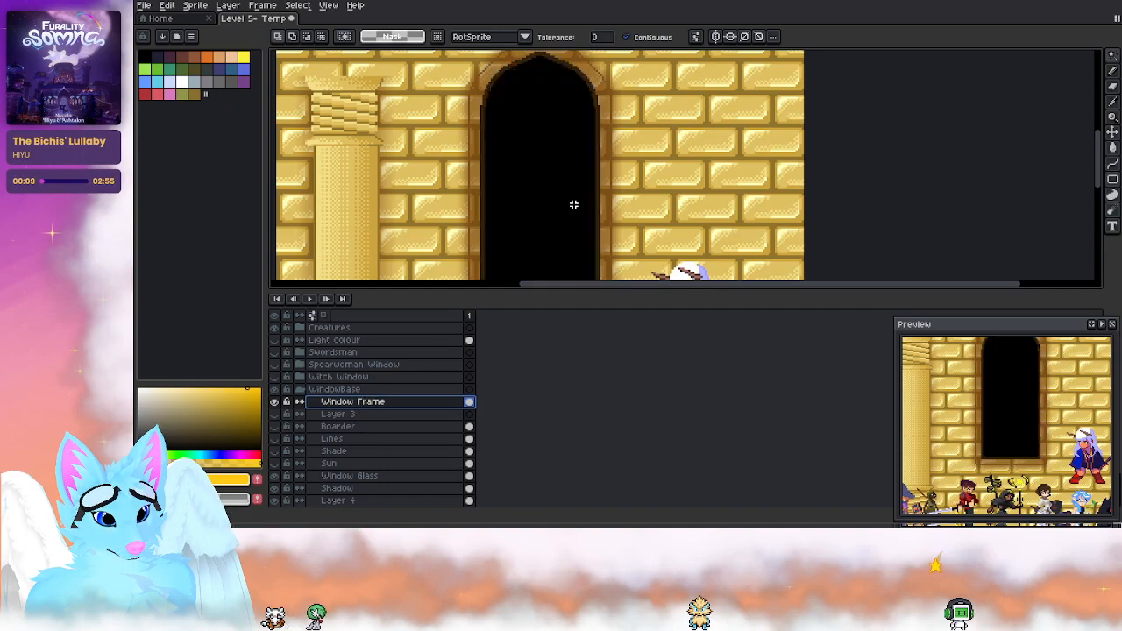
Step: Restore the hidden WindowBase layers and collapse that group, then expand and show the Swordsman group
left_click(275, 427)
left_click(275, 438)
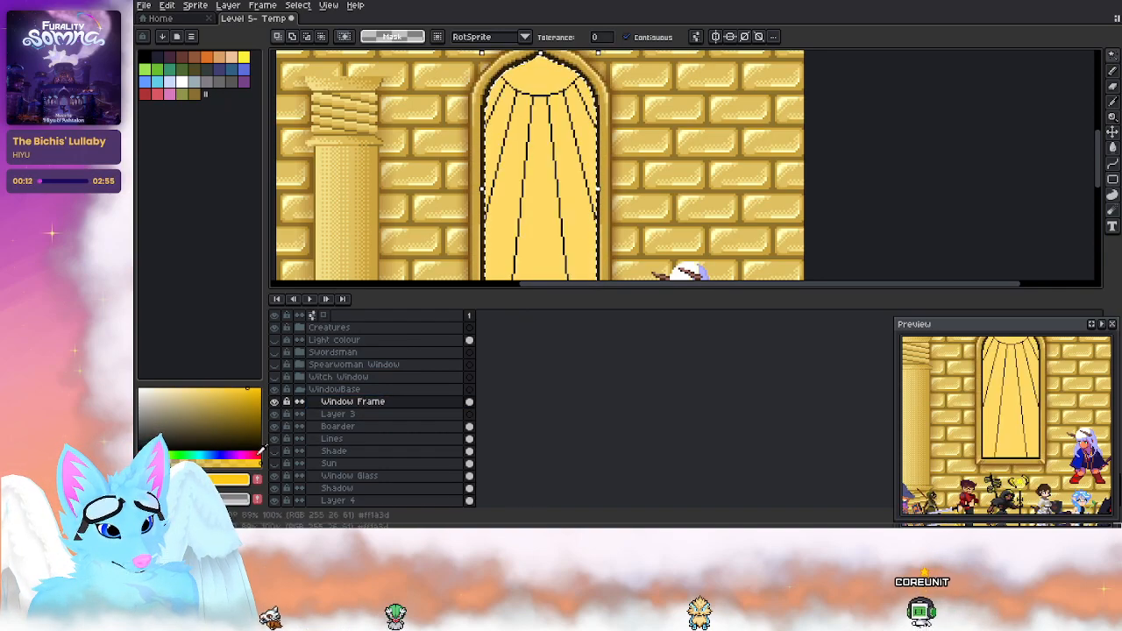
left_click(277, 464)
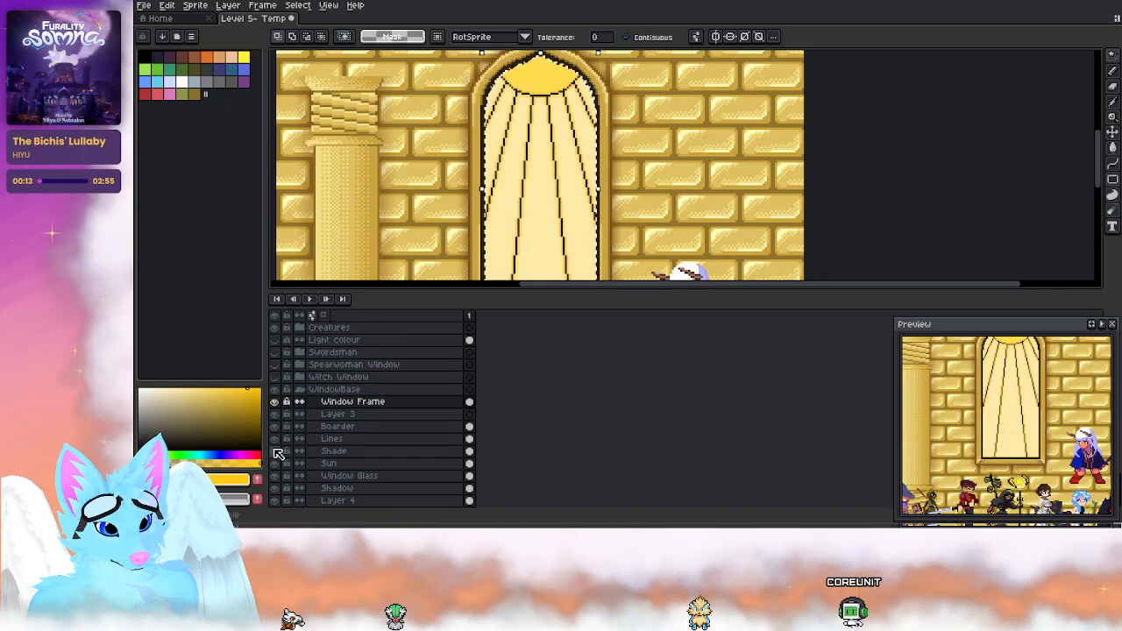
left_click(301, 390)
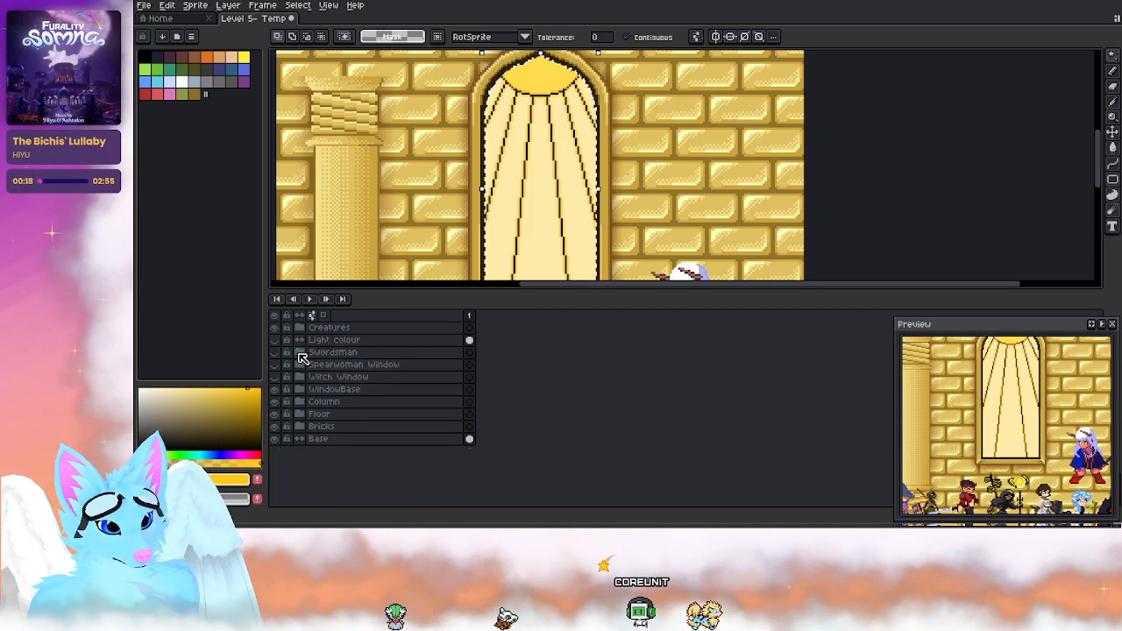
left_click(301, 355)
left_click(274, 353)
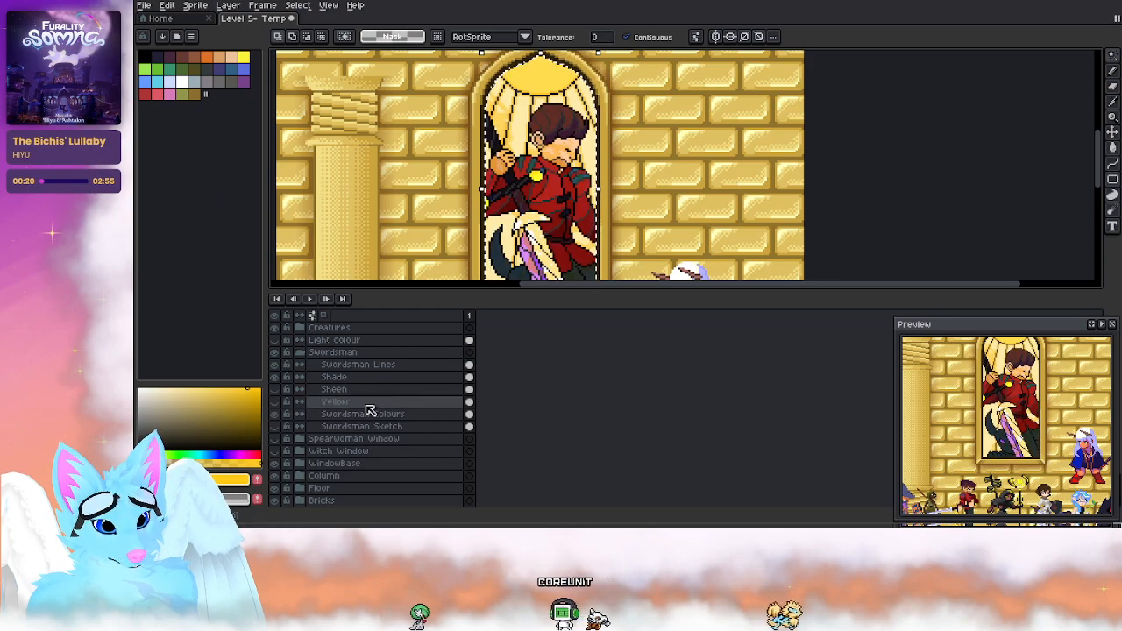
Step: Cover the selected glass area on the Swordsman group's Shade layer with the golden yellow, using a 29 px Pencil
left_click(351, 377)
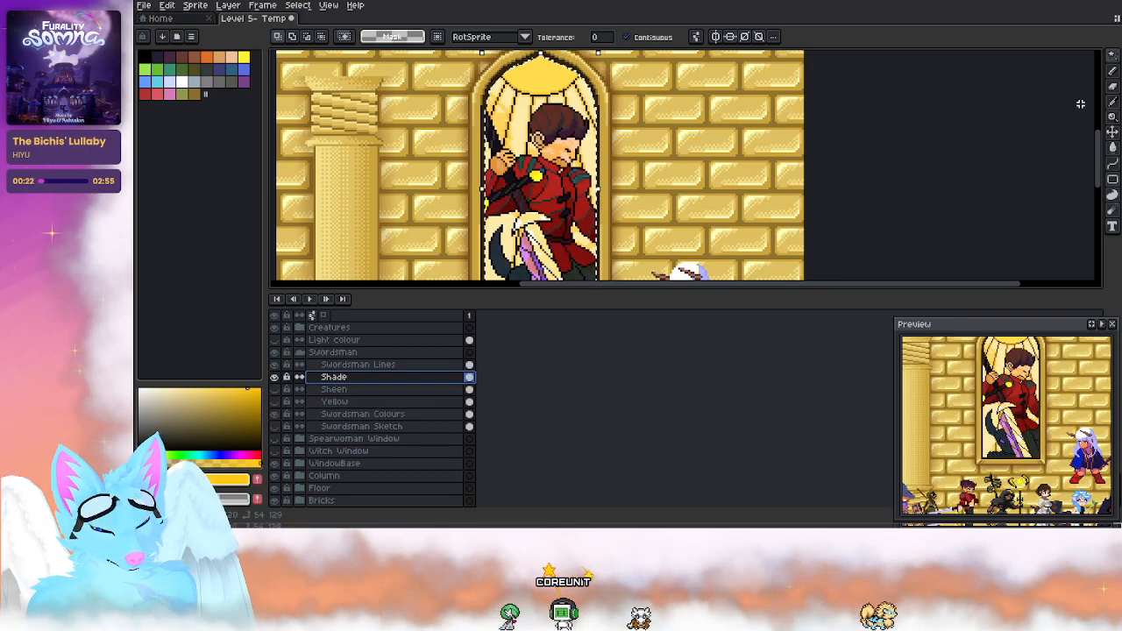
left_click(1114, 72)
scroll(565, 156, "down", 1)
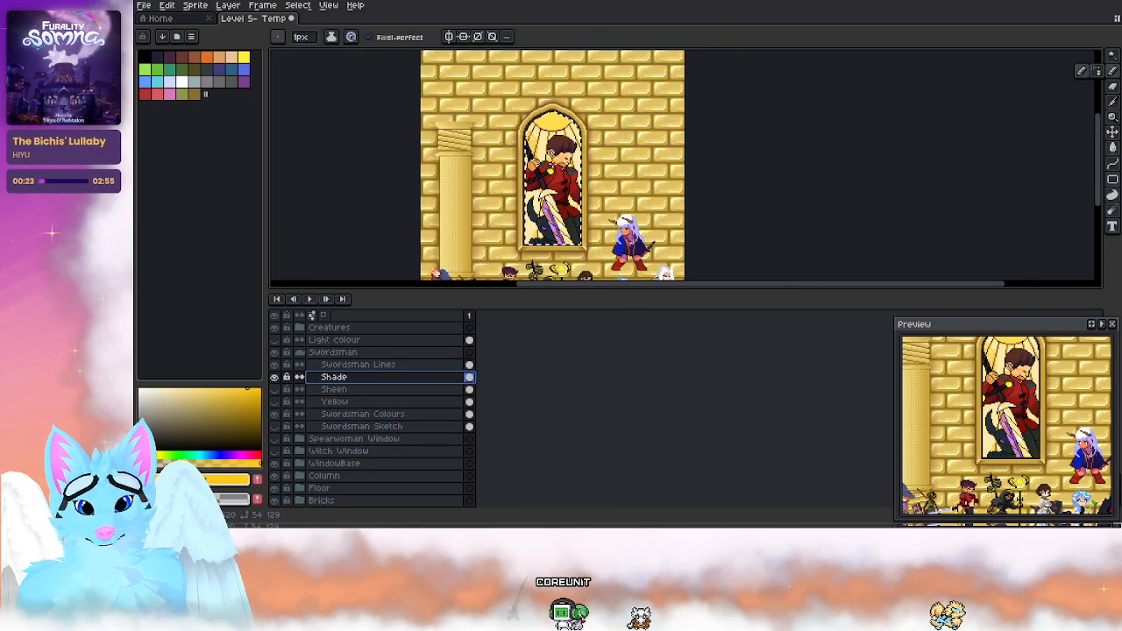
left_click(298, 37)
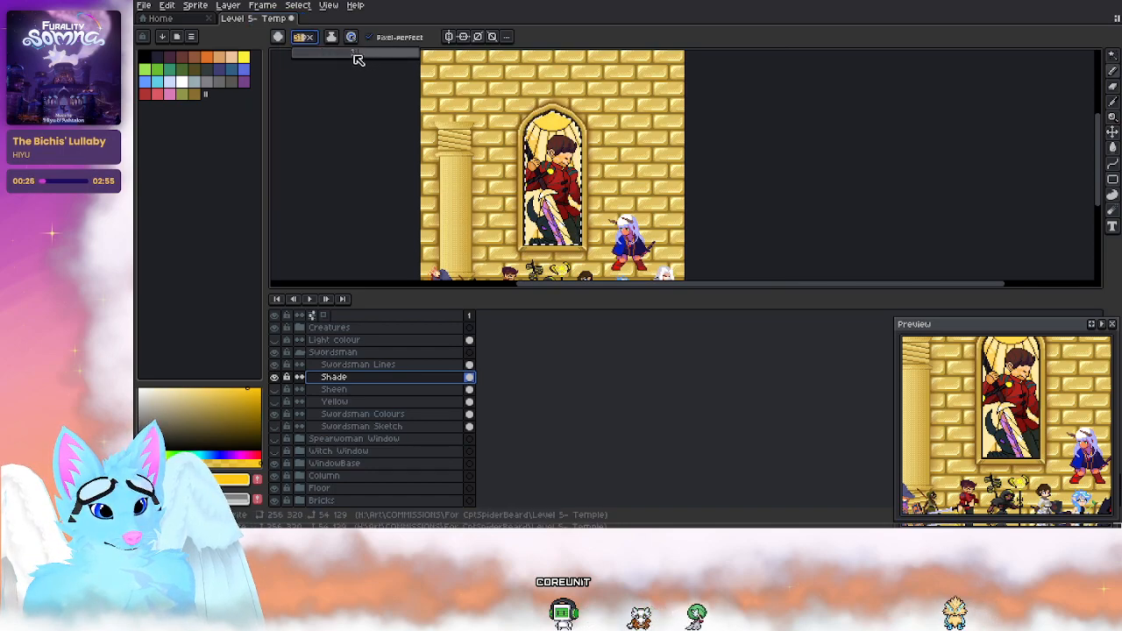
mouse_move(537, 131)
left_mouse_down()
mouse_move(556, 127)
mouse_move(554, 178)
left_mouse_up()
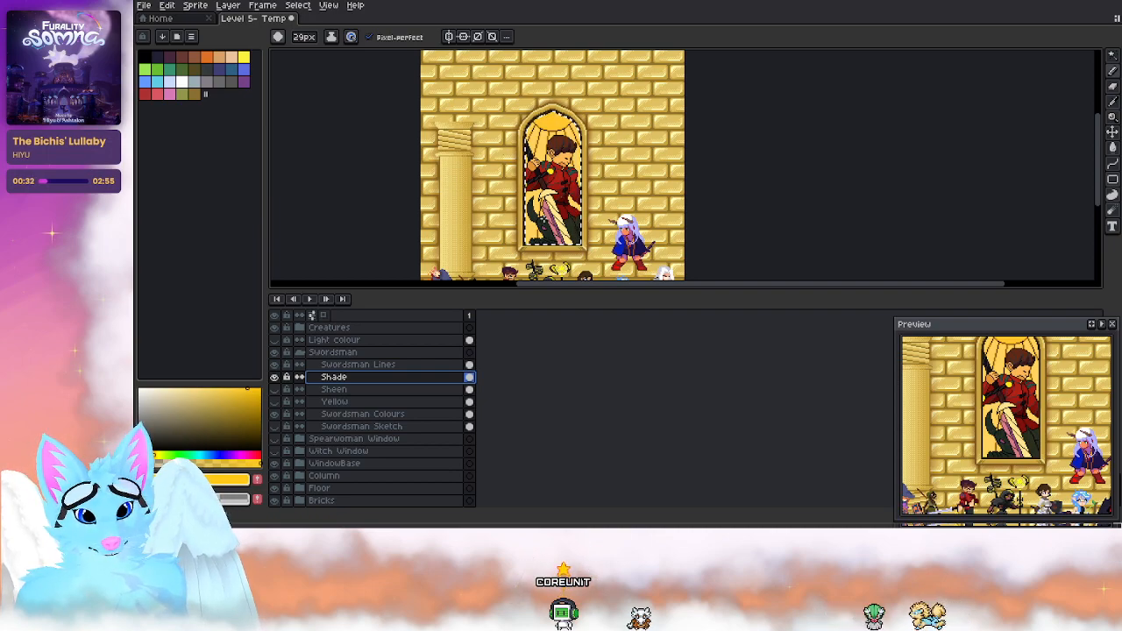
Step: Reset the Pencil to 1 px and save the sprite with the window selection cleared
left_click(304, 38)
left_click_drag(313, 54, 277, 54)
scroll(603, 172, "up", 1)
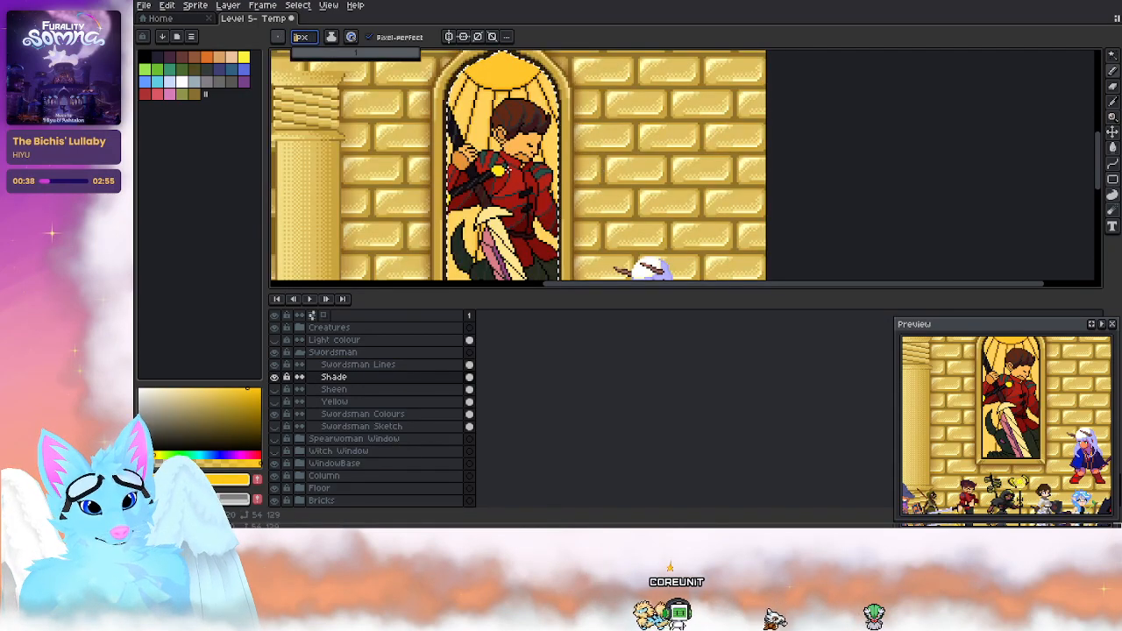
scroll(534, 171, "up", 1)
key("ctrl+s")
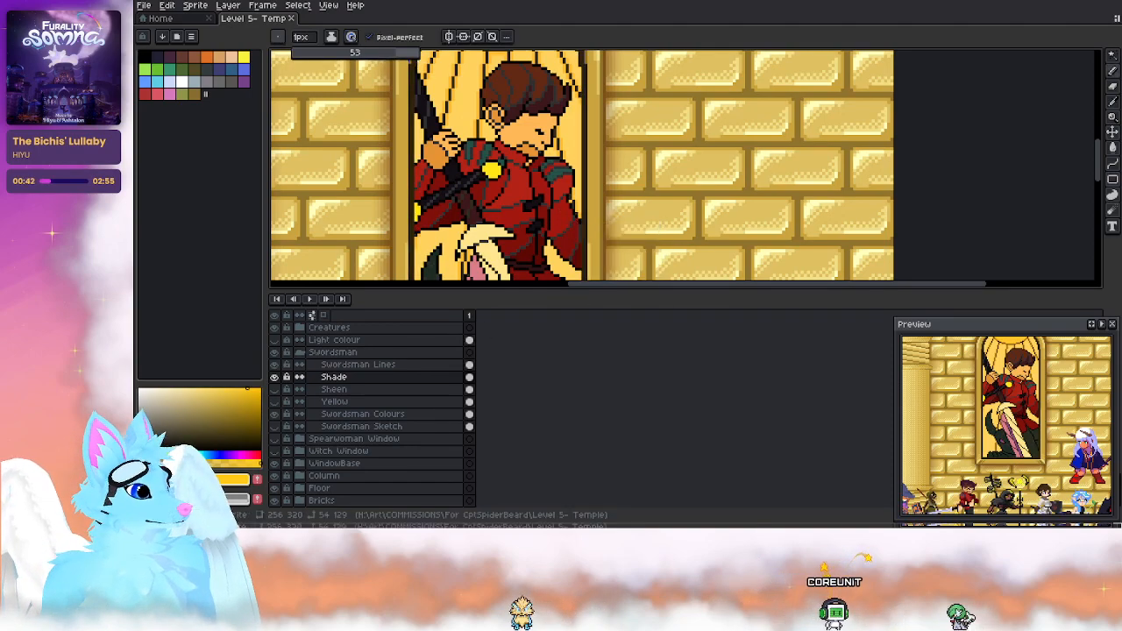
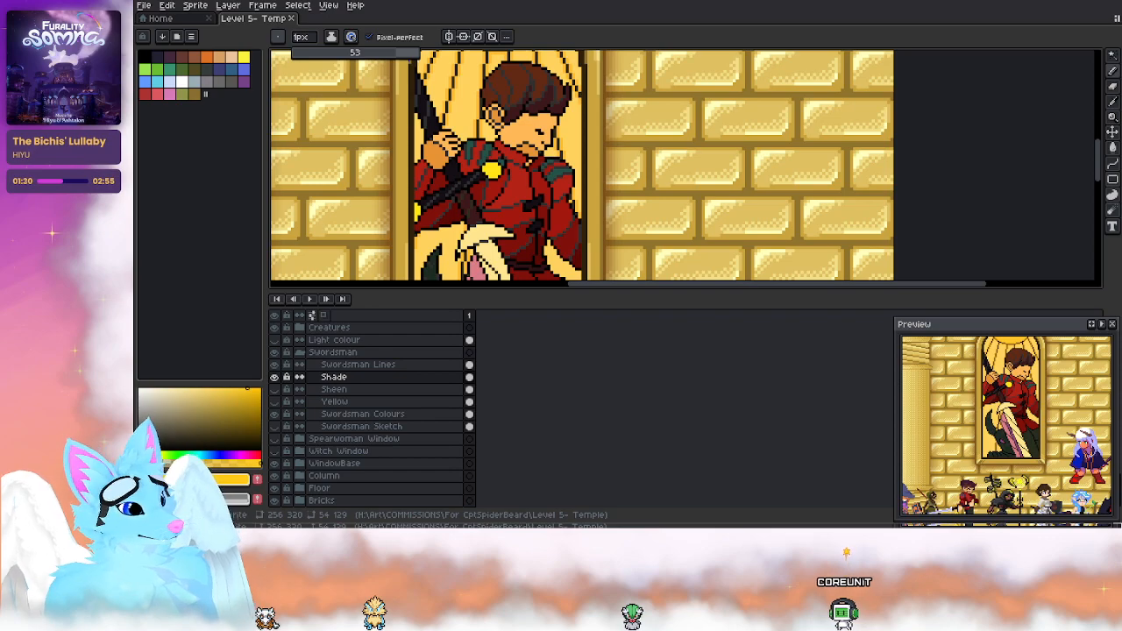
Step: Make Swordsman Lines the active layer and enlarge the canvas area by shrinking the timeline
scroll(605, 167, "left", 2)
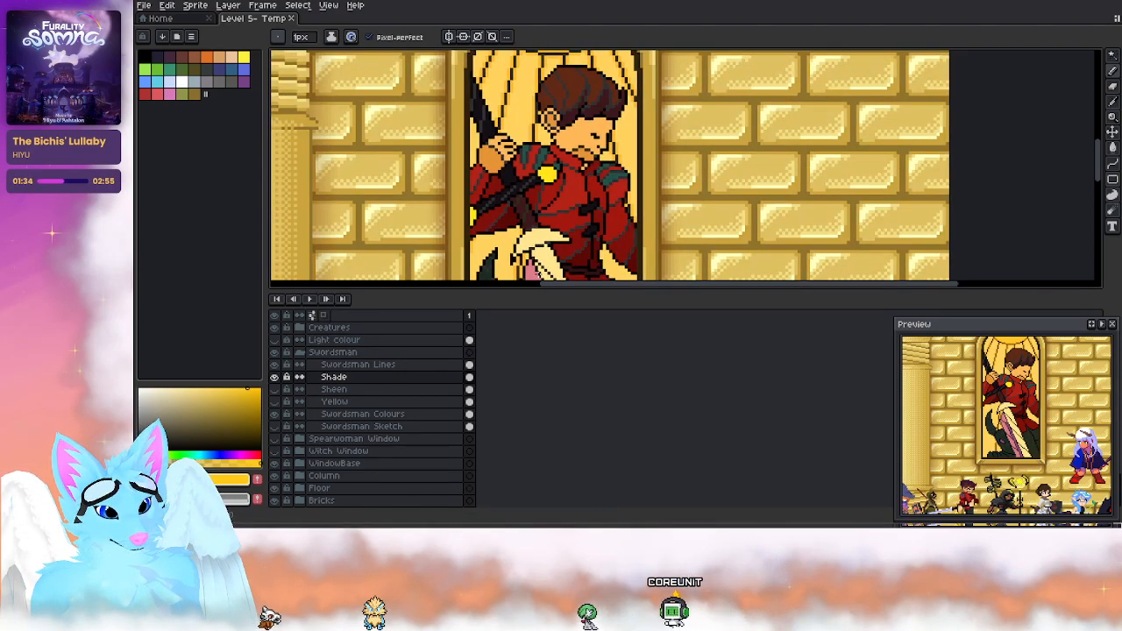
left_click(366, 365)
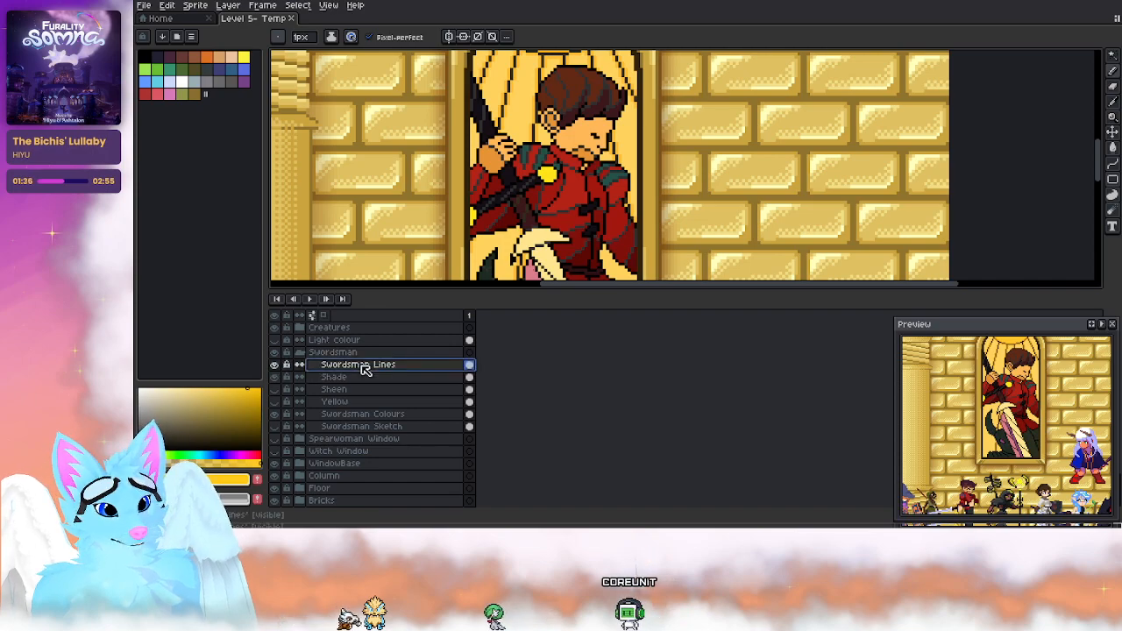
key("minus")
key("minus")
scroll(569, 186, "up", 1)
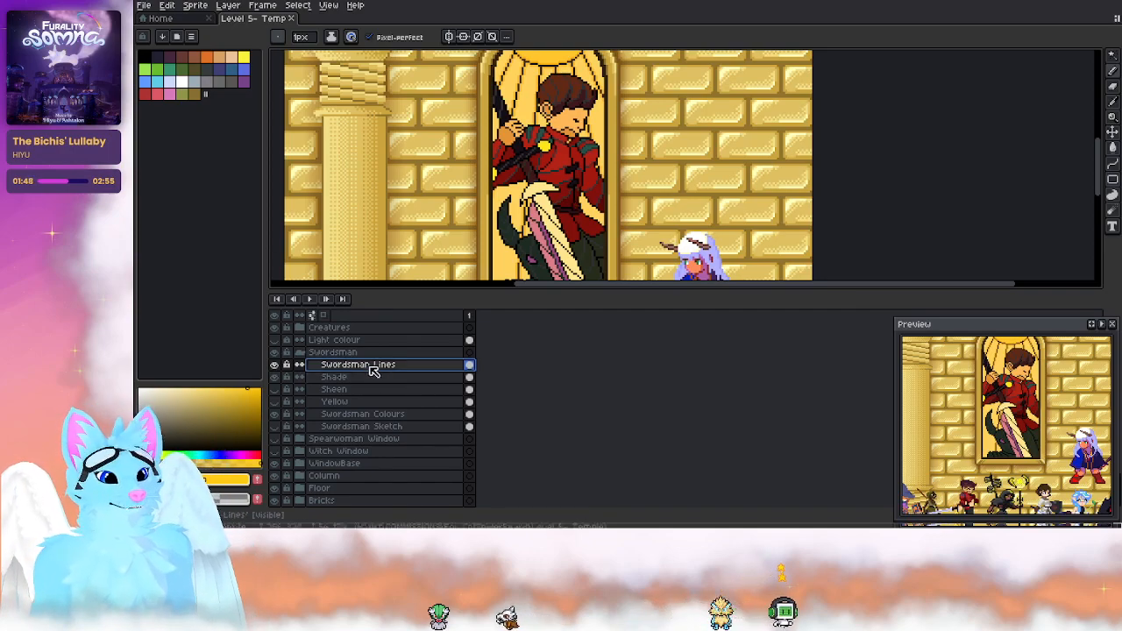
left_click_drag(732, 289, 732, 360)
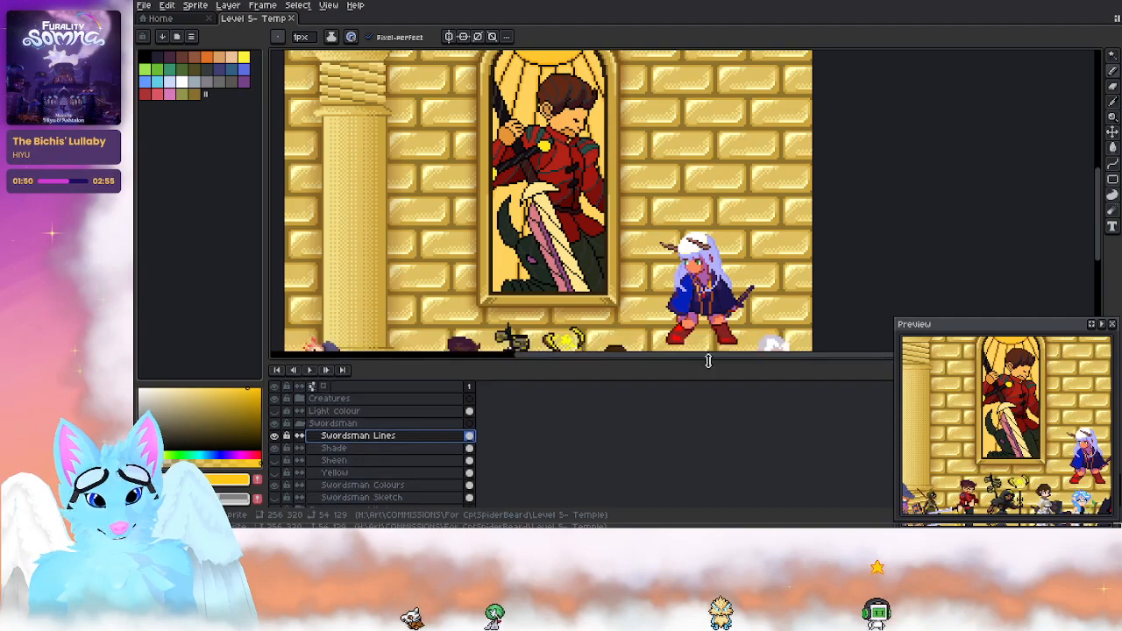
scroll(544, 167, "up", 2)
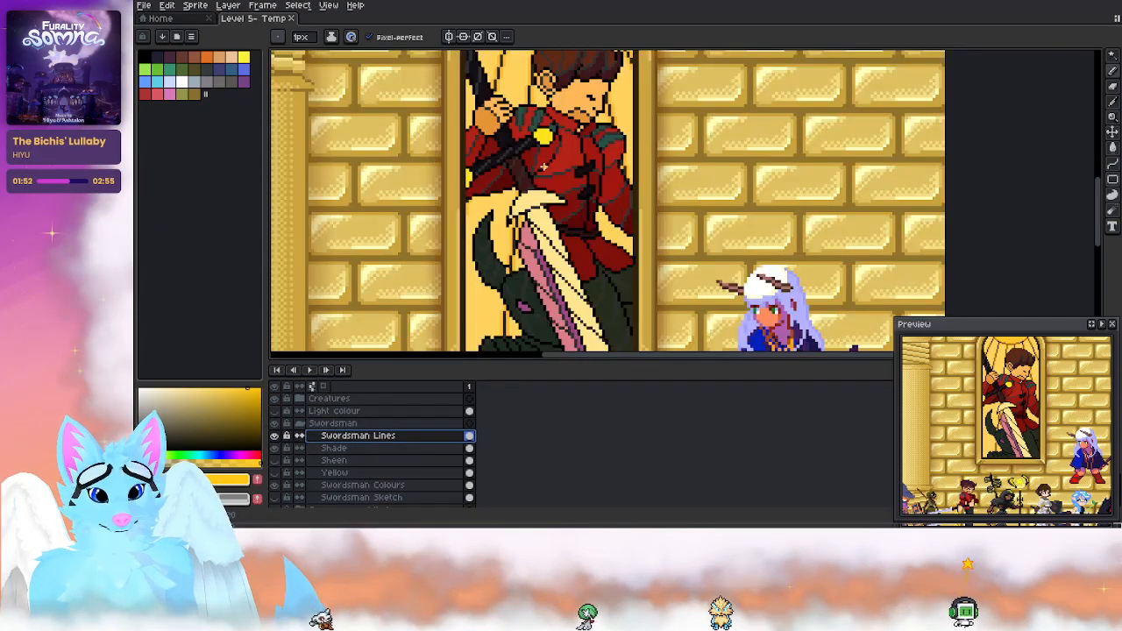
Step: Select the black #040302 pixels of Swordsman Lines by colour and add the grey #303030 pixels to the selection
left_click(298, 6)
left_click(326, 70)
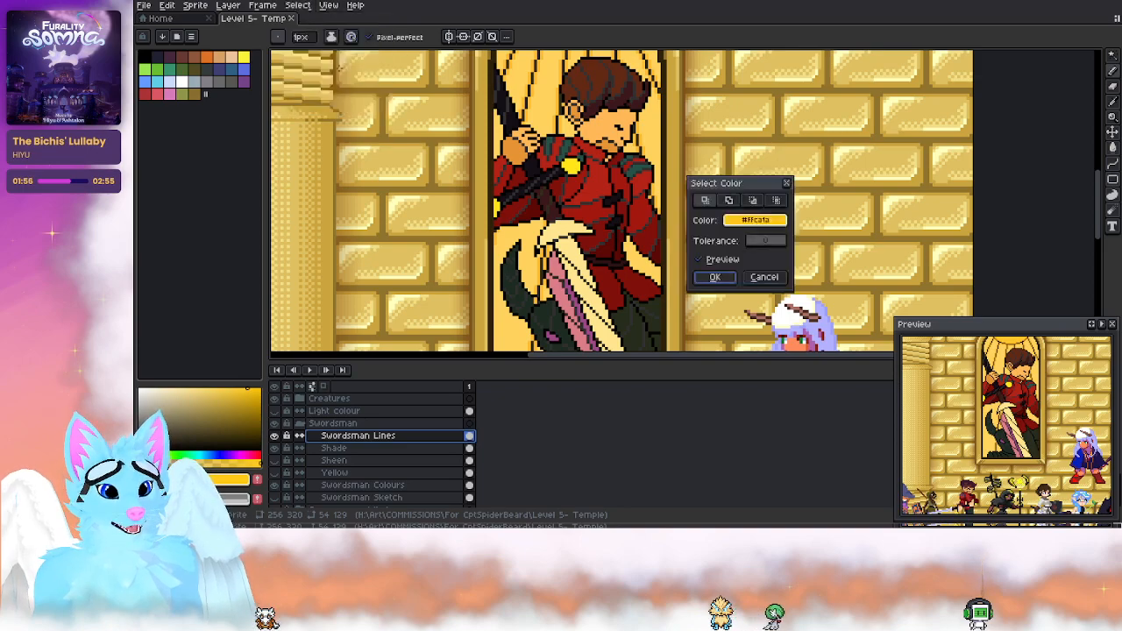
left_click(573, 200)
left_click(609, 202)
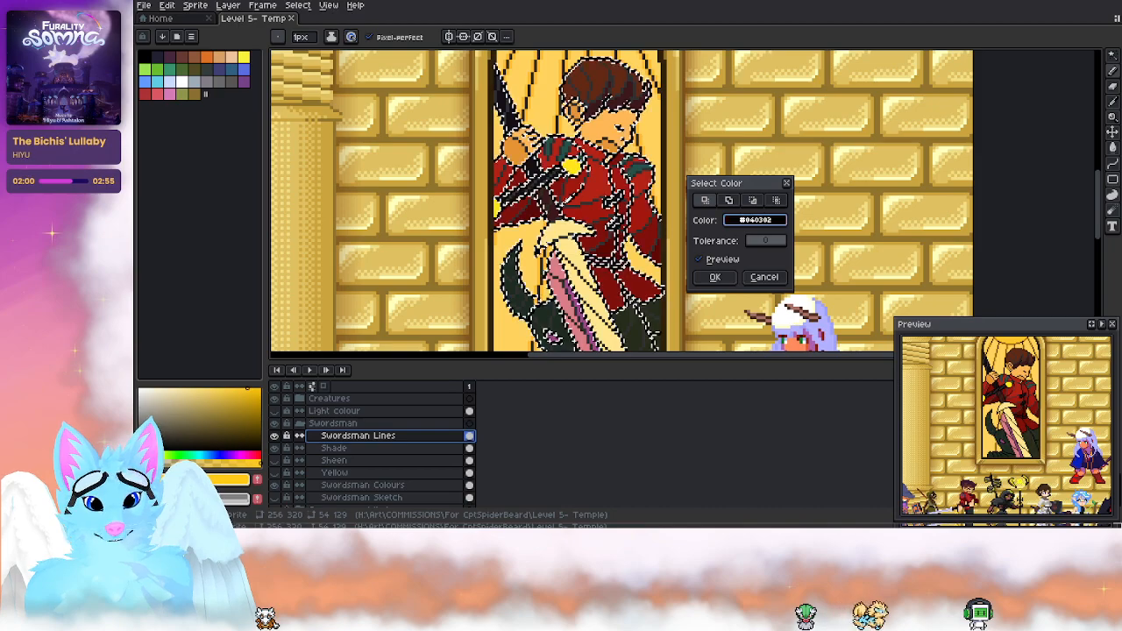
left_click(715, 277)
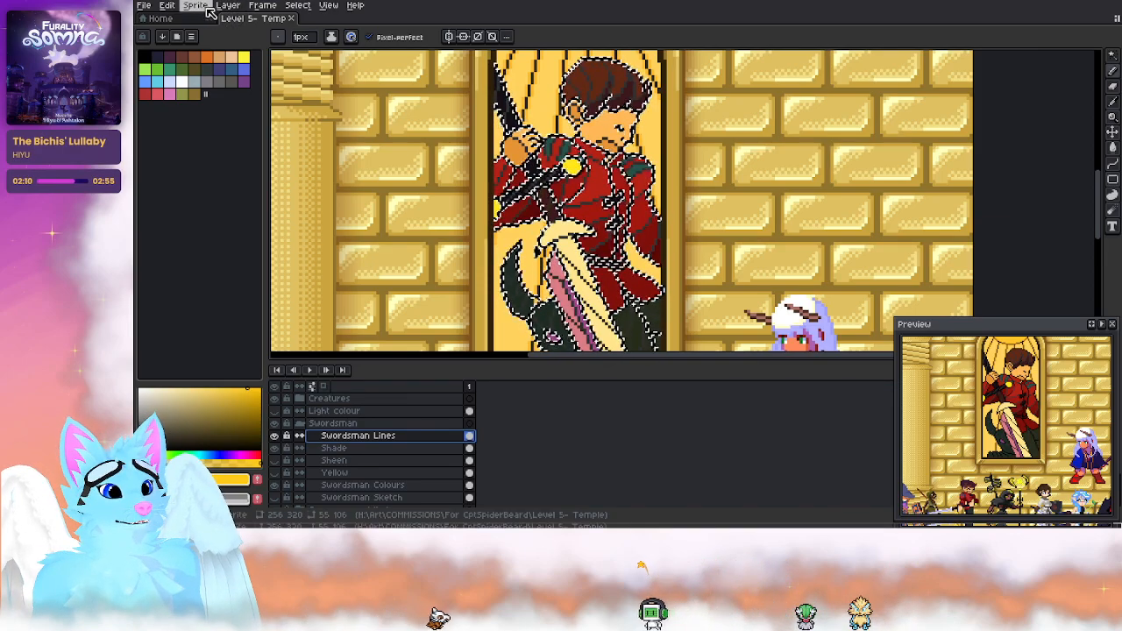
left_click(297, 5)
left_click(341, 72)
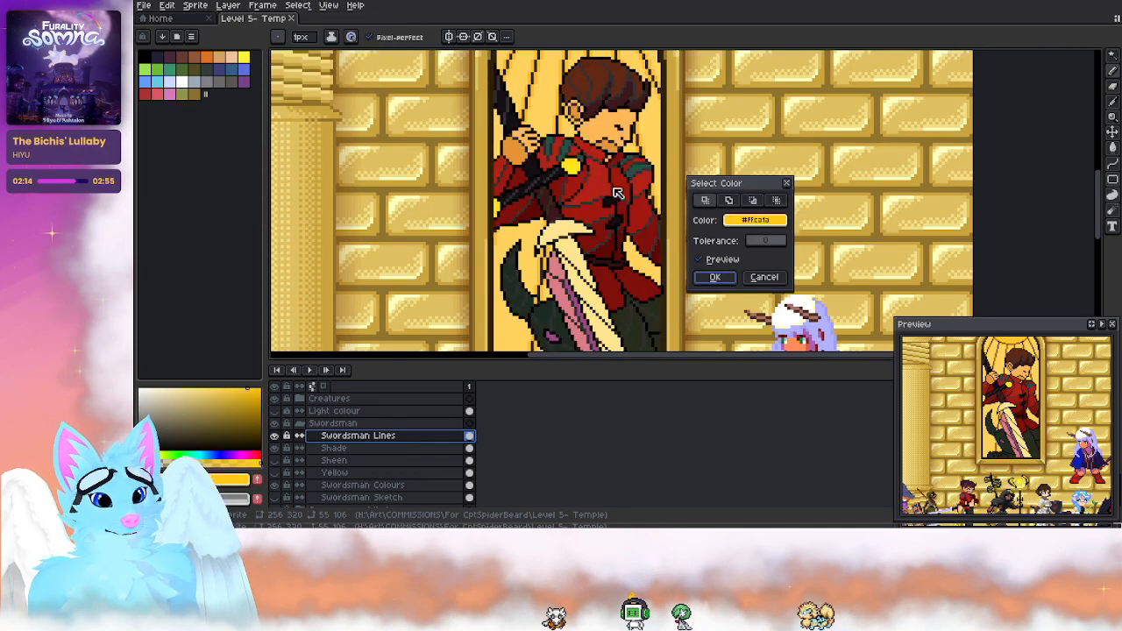
left_click(729, 200)
left_click(671, 178)
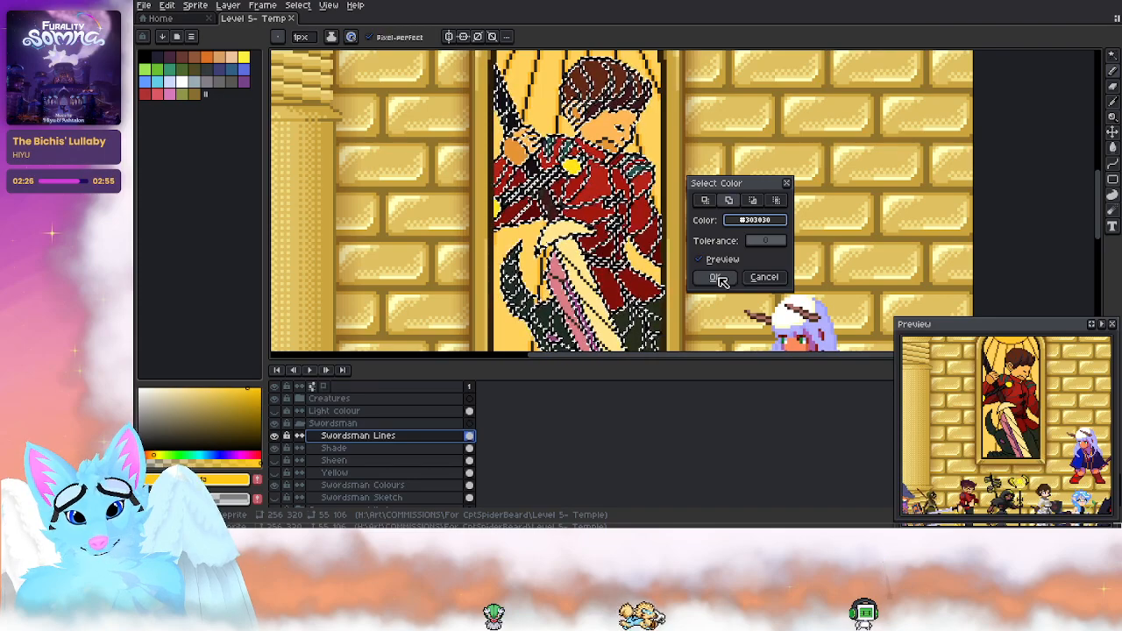
left_click(719, 278)
Step: Toggle the visibility of Swordsman Lines to inspect the selected outlines, and clear the selection
scroll(631, 324, "up", 3)
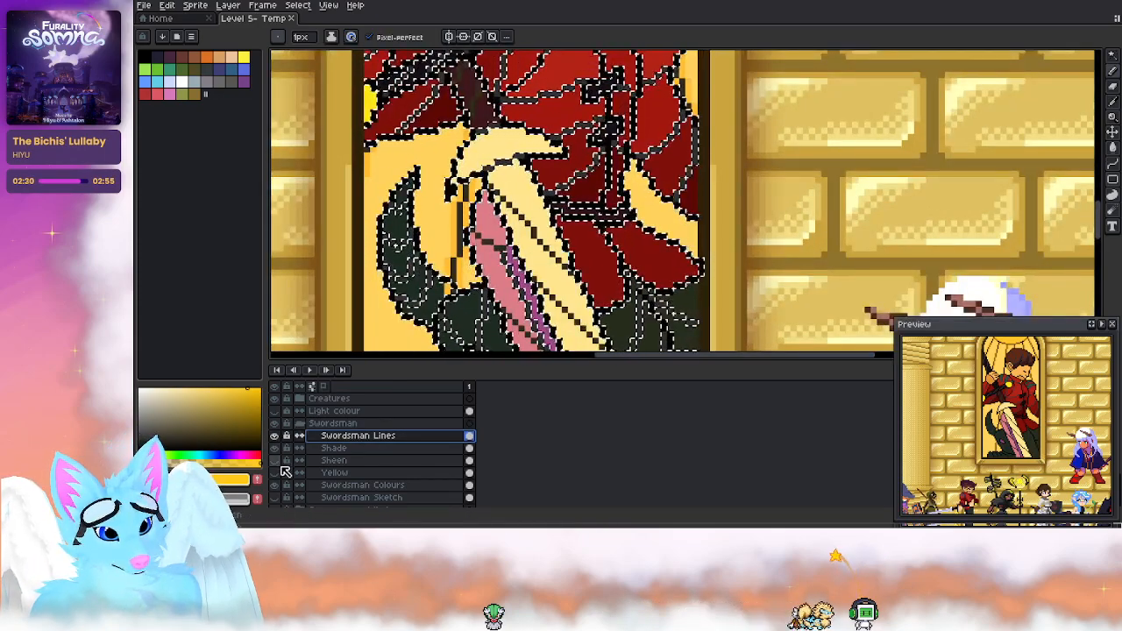
scroll(289, 447, "down", 1)
left_click(275, 424)
left_click(275, 424)
double_click(275, 423)
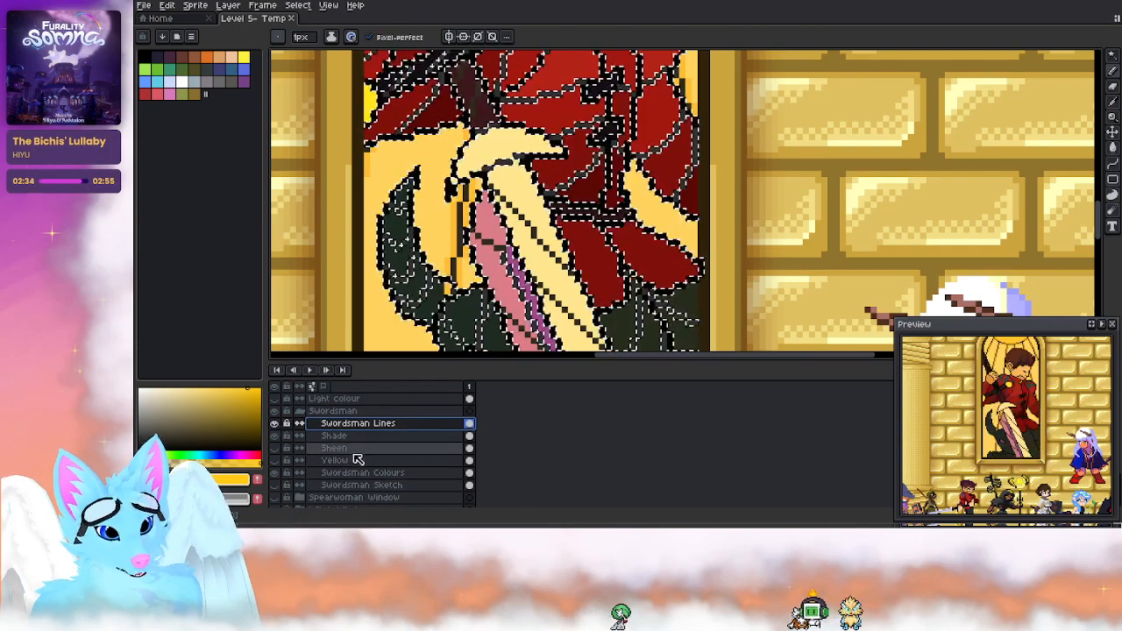
scroll(607, 224, "down", 1)
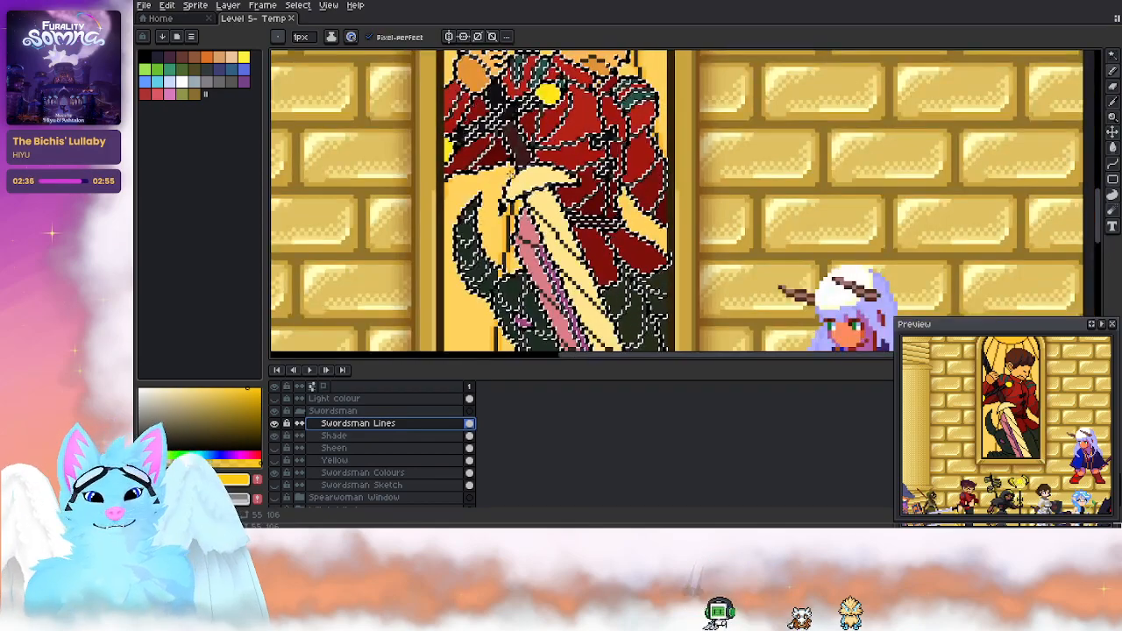
scroll(499, 181, "down", 1)
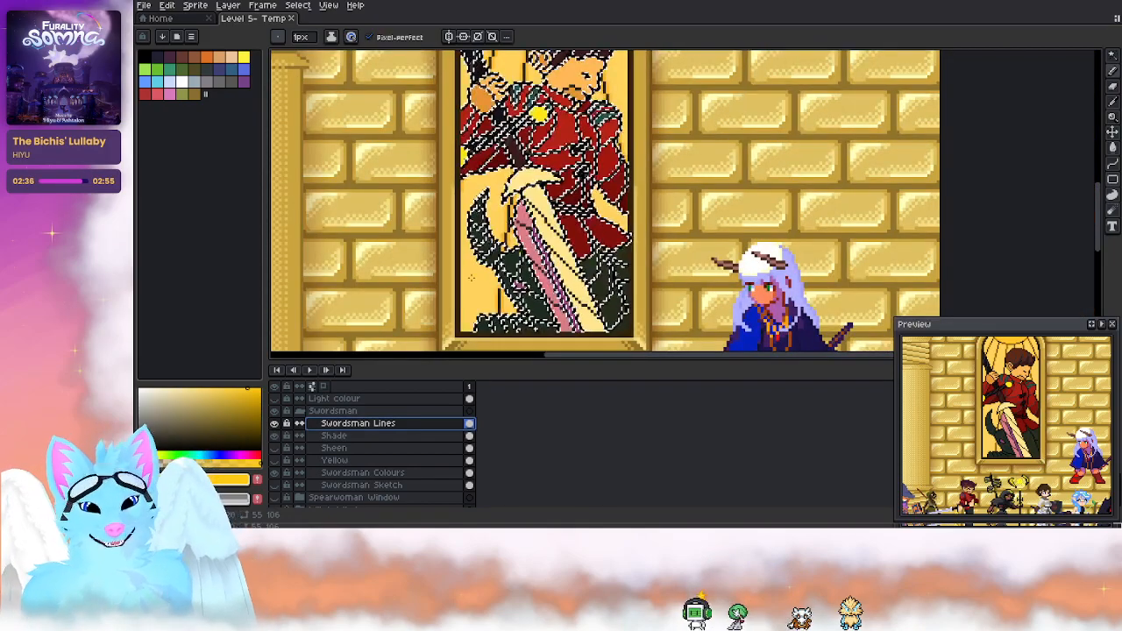
key("ctrl+d")
Step: Examine the colours beneath the outlines by hiding Swordsman Lines and showing the layer again
left_click(277, 423)
left_click(277, 424)
left_click(277, 424)
scroll(535, 280, "up", 1)
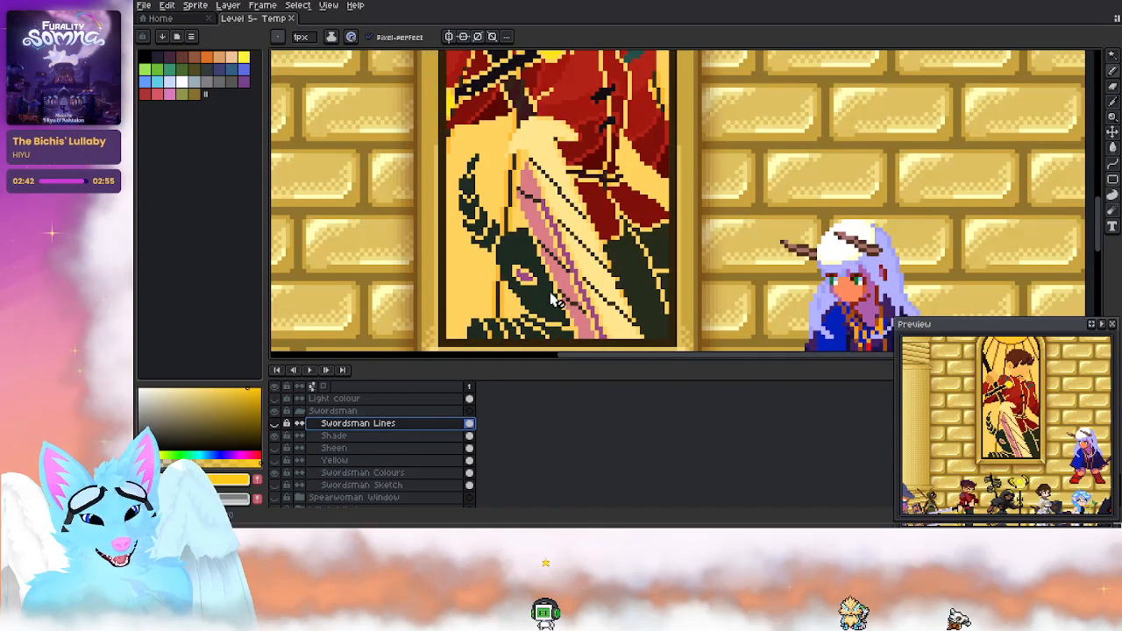
scroll(578, 189, "up", 3)
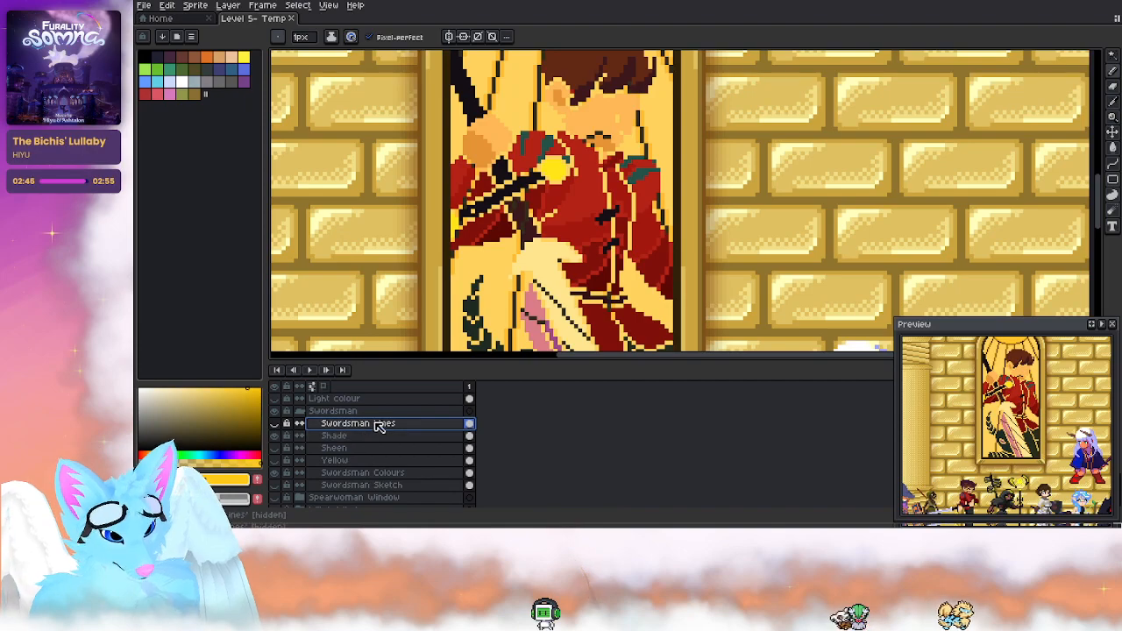
left_click(273, 425)
Step: Pick the near-black #040302 and touch up the outline around the swordsman's brown strap on Swordsman Lines with the Pencil
scroll(487, 226, "up", 2)
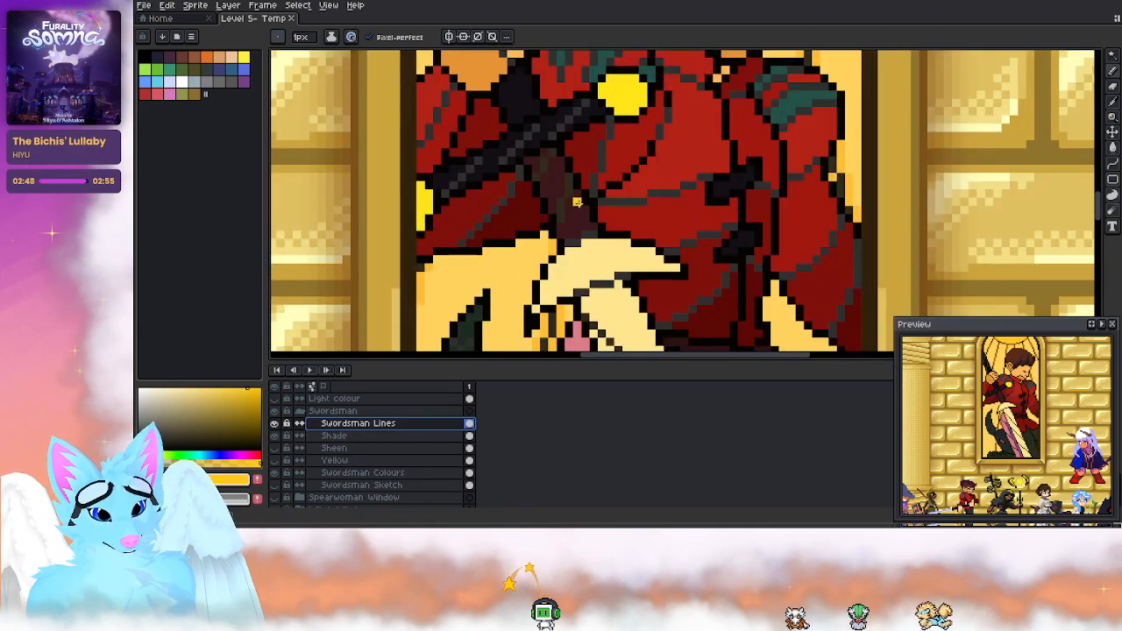
key("i")
left_click(513, 187)
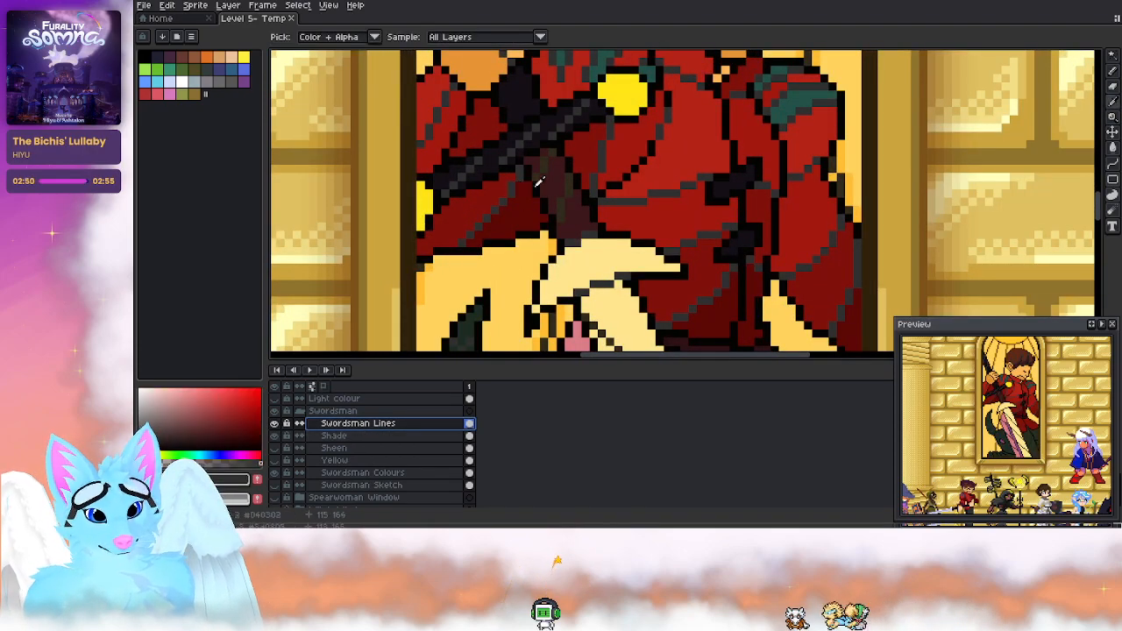
key("b")
scroll(559, 186, "up", 1)
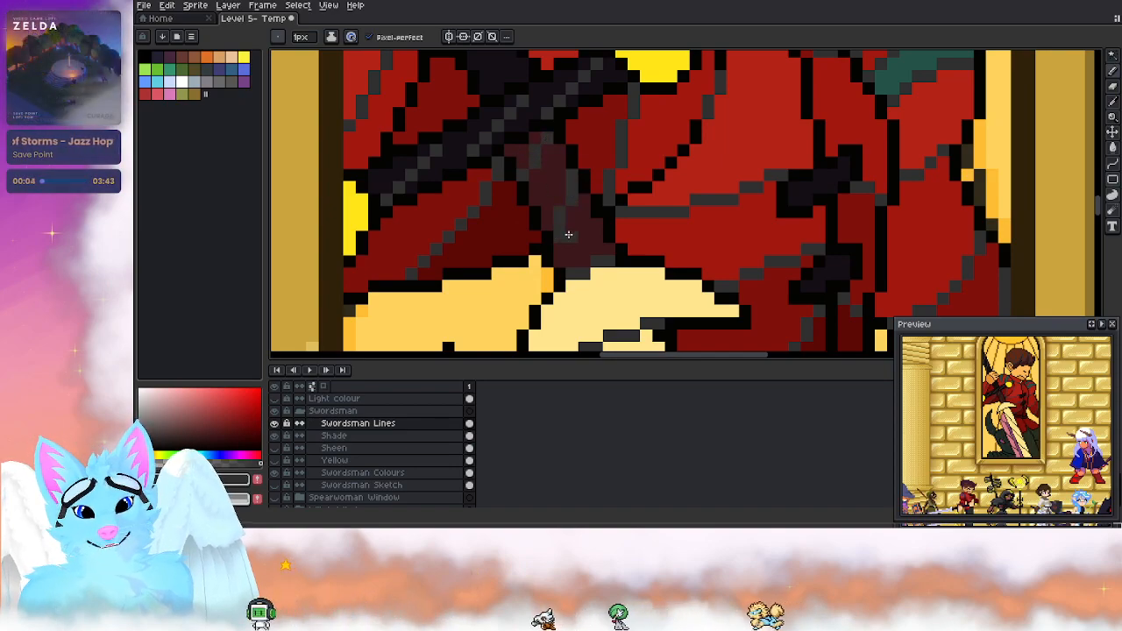
scroll(524, 219, "down", 2)
left_click_drag(531, 231, 469, 174)
Step: Compare the swordsman's figure with Swordsman Lines hidden and shown, leaving the layer visible
left_click(275, 424)
scroll(501, 220, "down", 1)
left_click_drag(510, 263, 515, 307)
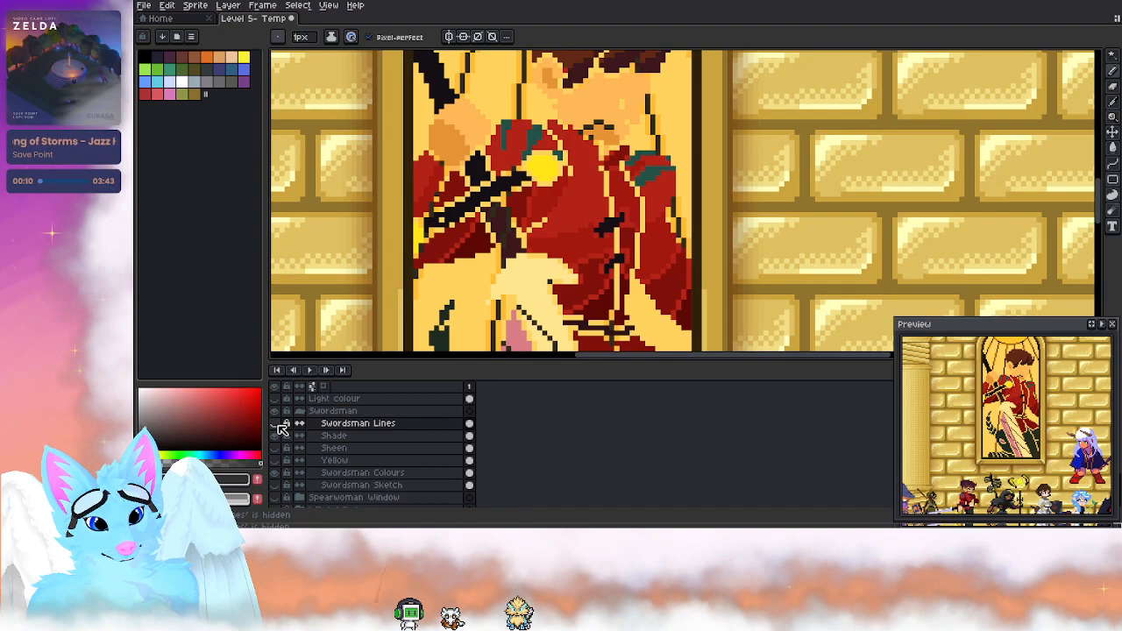
left_click(277, 425)
left_click(278, 425)
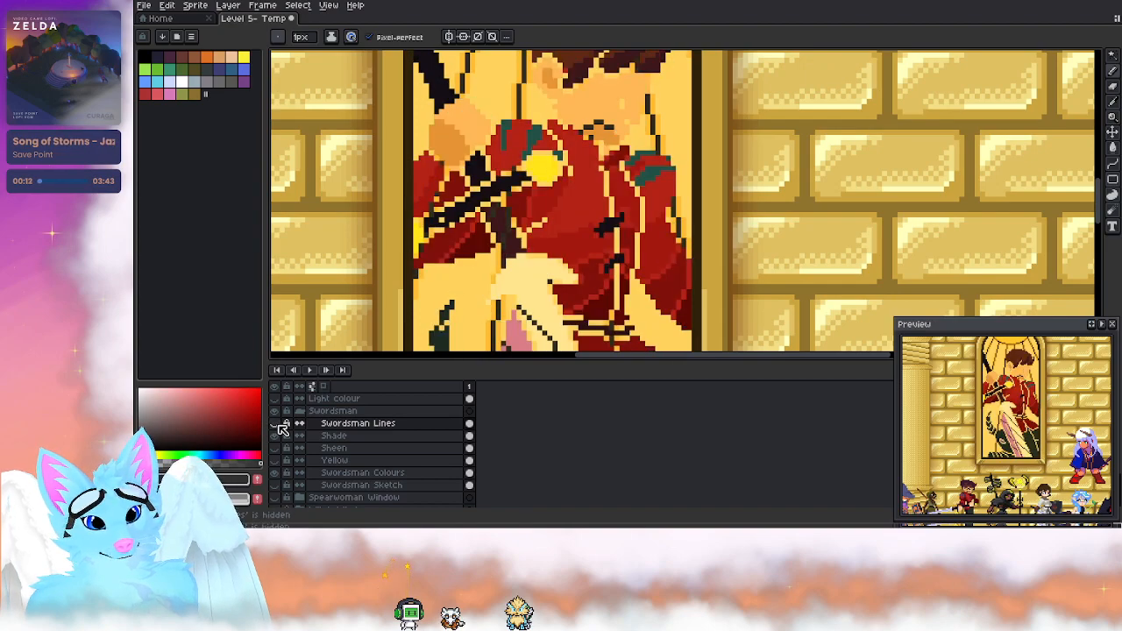
left_click(278, 424)
left_click(278, 425)
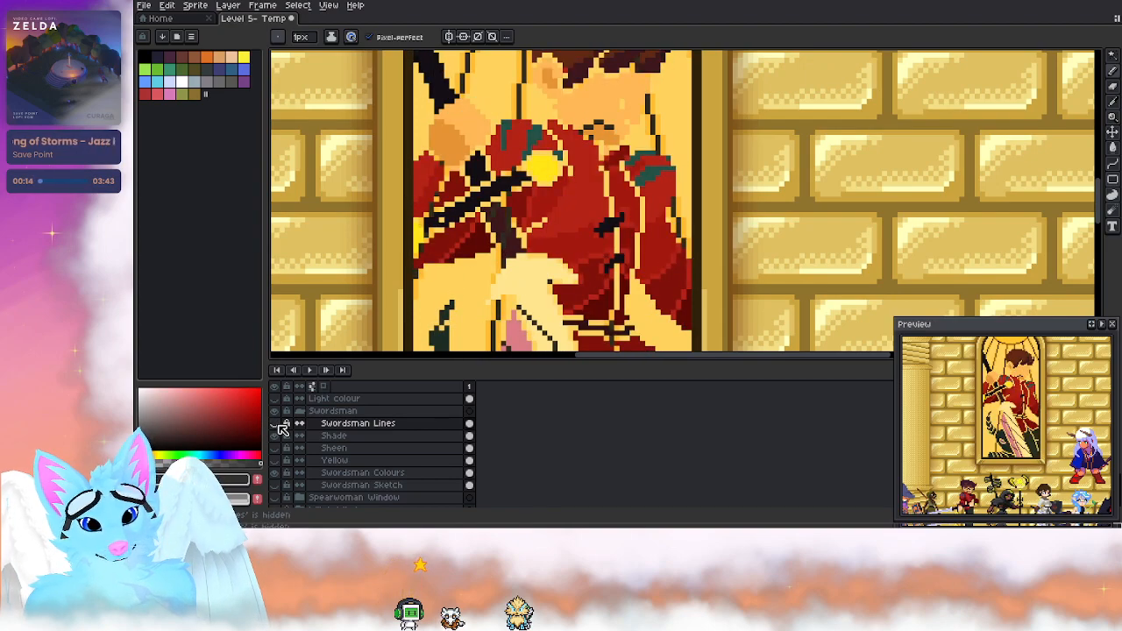
left_click(278, 424)
left_click(278, 424)
left_click(277, 425)
left_click(278, 424)
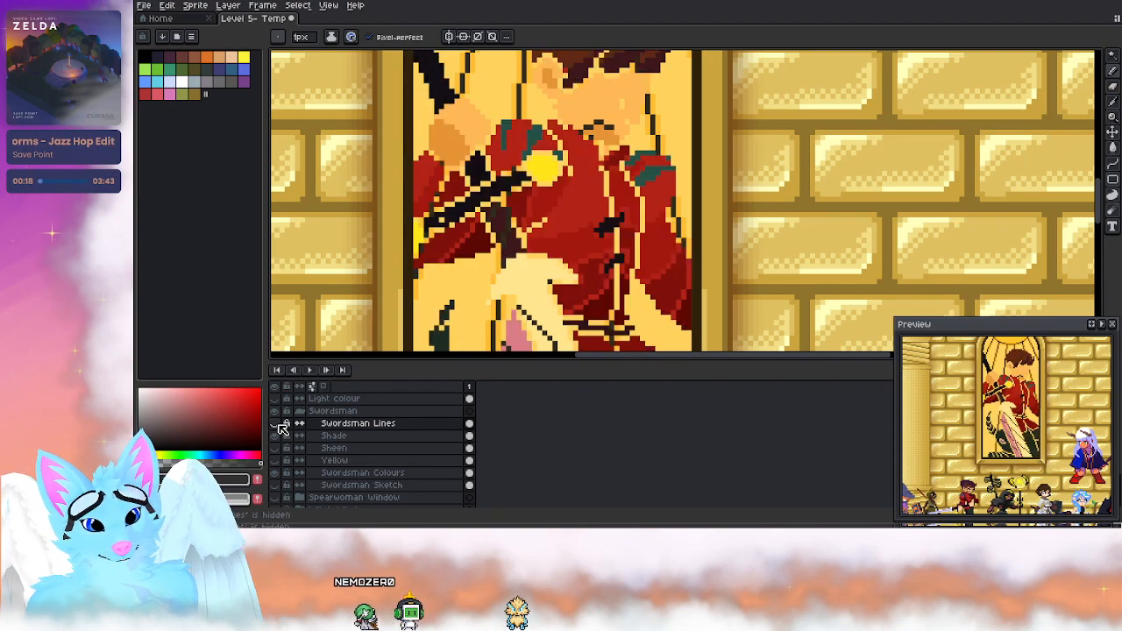
left_click(278, 424)
Step: Hide the Swordsman Lines and Shade layers and make Swordsman Colours active for work on the sword
left_click_drag(575, 295, 531, 99)
scroll(480, 128, "up", 2)
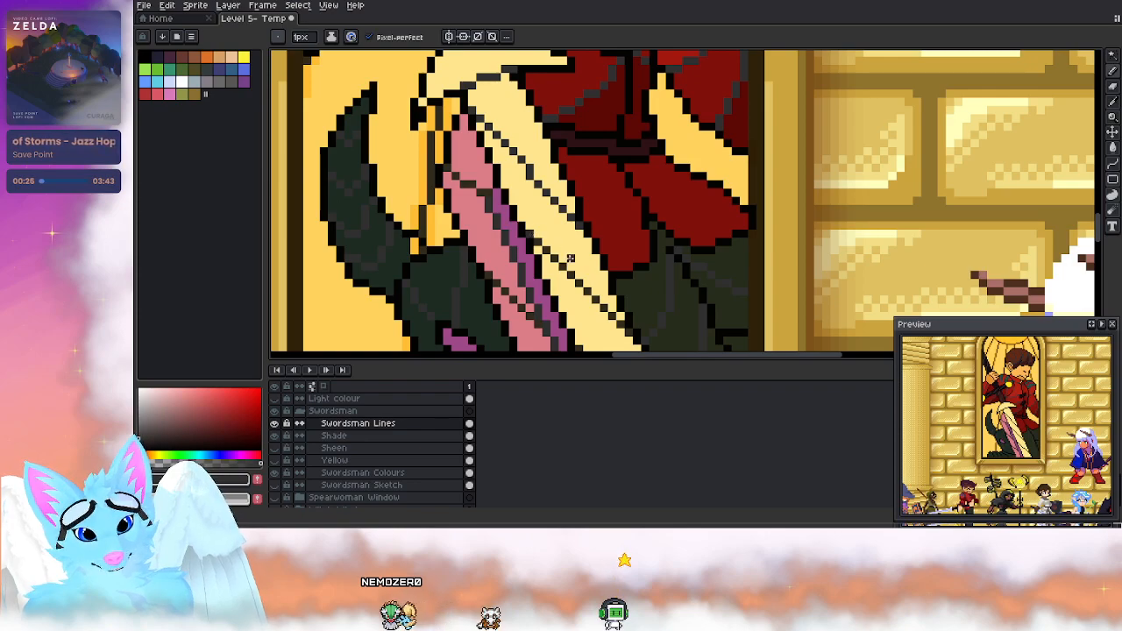
left_click_drag(554, 241, 495, 111)
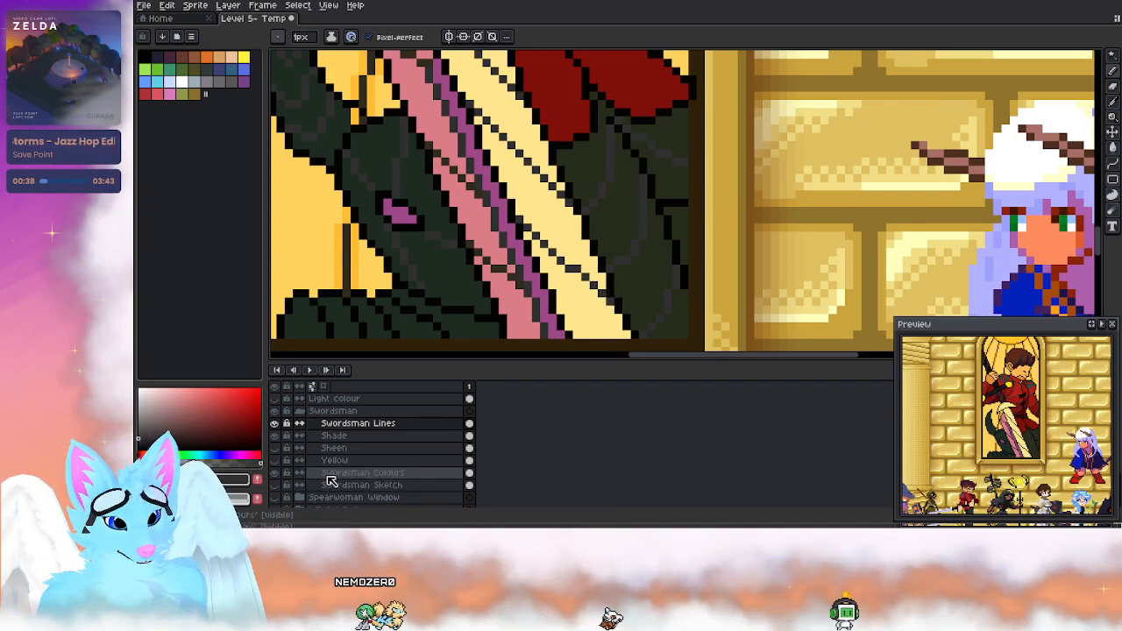
scroll(327, 485, "down", 2)
scroll(292, 440, "up", 1)
scroll(526, 302, "down", 2)
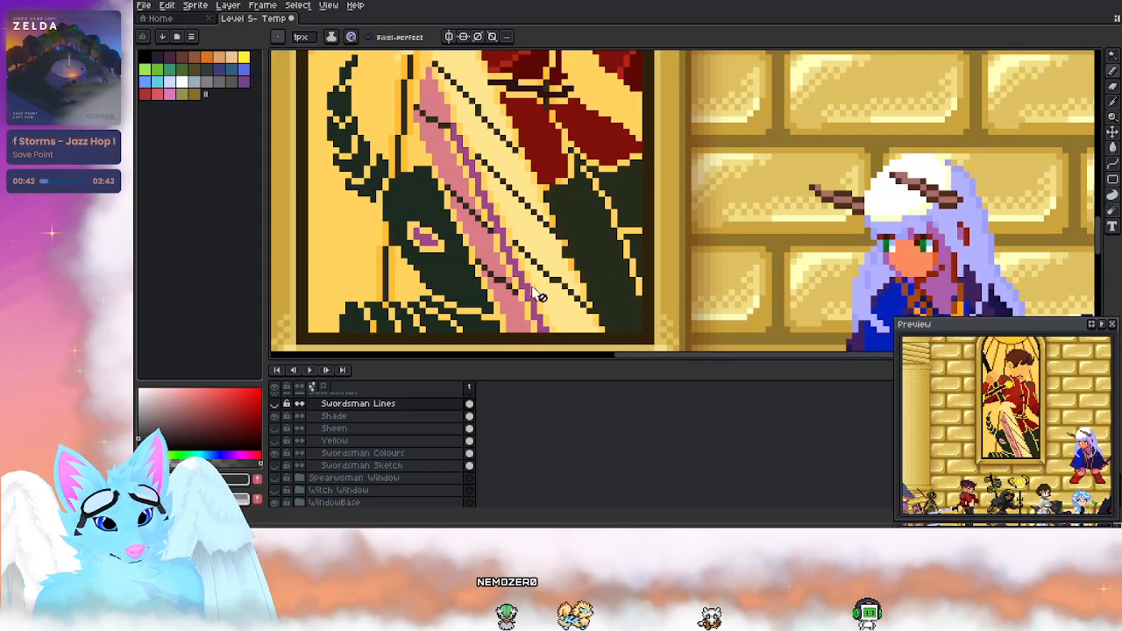
scroll(532, 297, "up", 1)
left_click(386, 454)
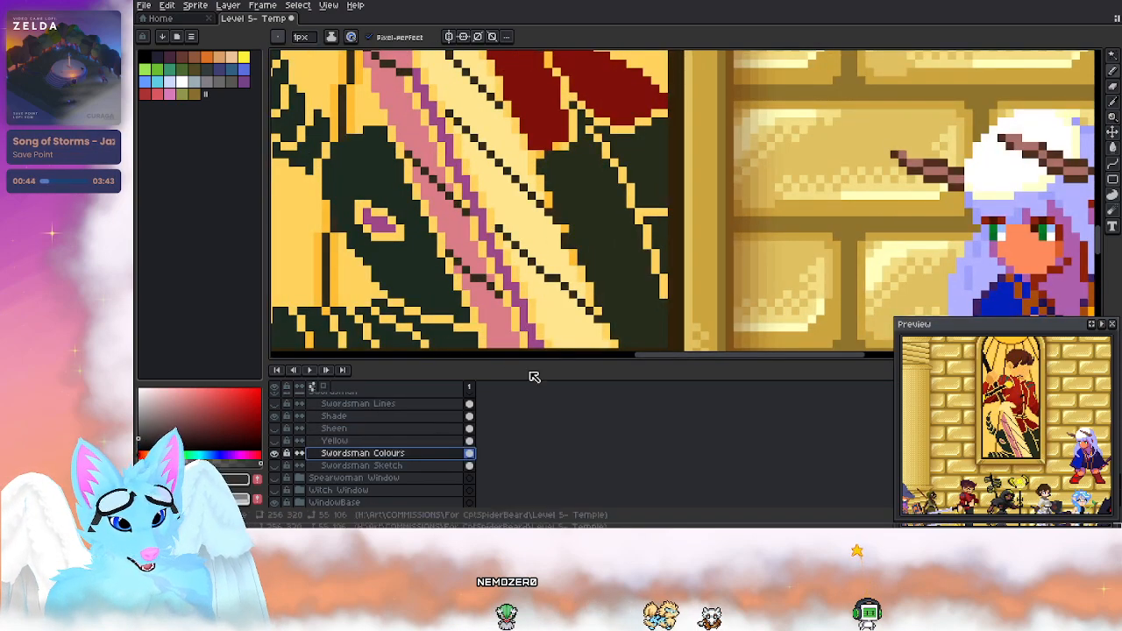
key("i")
left_click(277, 428)
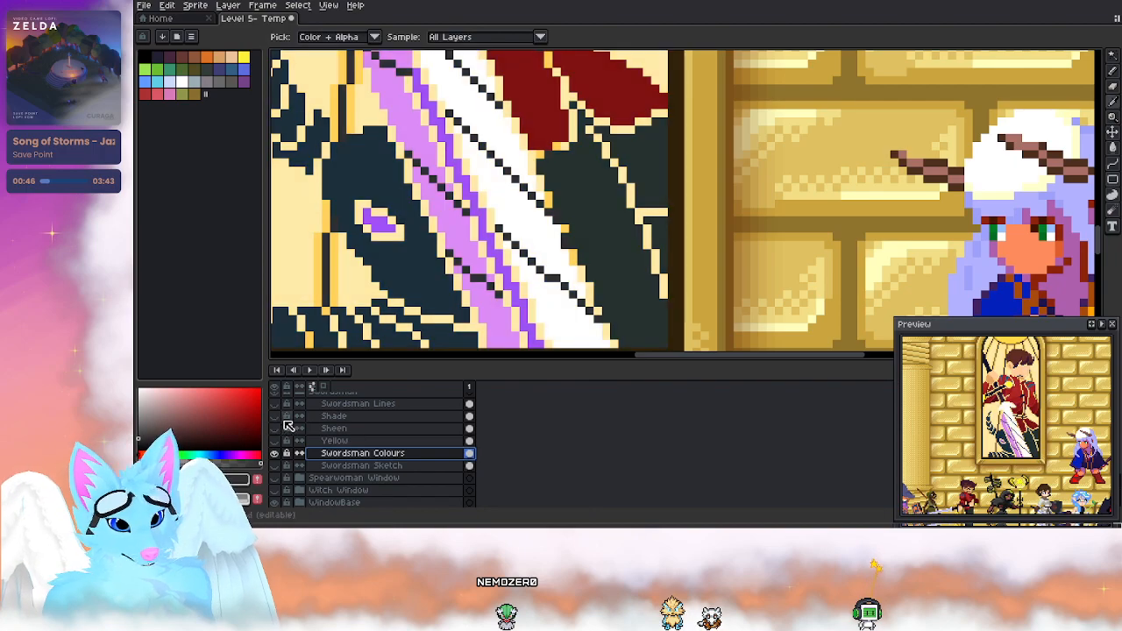
Step: Paint over the dark lines on the sword's white section in white on Swordsman Colours, and show Swordsman Lines again
key("b")
mouse_move(593, 312)
left_mouse_down()
mouse_move(555, 287)
mouse_move(546, 273)
mouse_move(572, 286)
mouse_move(534, 243)
mouse_move(509, 236)
mouse_move(513, 251)
mouse_move(500, 233)
mouse_move(523, 199)
mouse_move(547, 211)
mouse_move(451, 112)
mouse_move(463, 128)
mouse_move(468, 240)
mouse_move(530, 267)
mouse_move(536, 250)
mouse_move(433, 132)
mouse_move(451, 159)
mouse_move(469, 68)
left_mouse_up()
key("e")
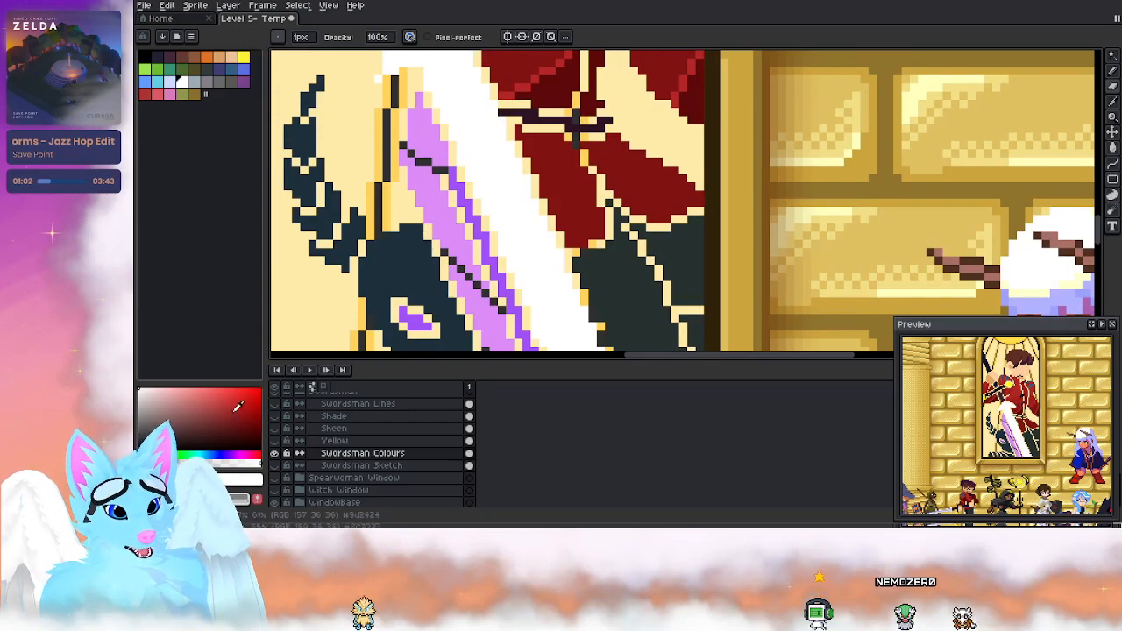
left_click(277, 404)
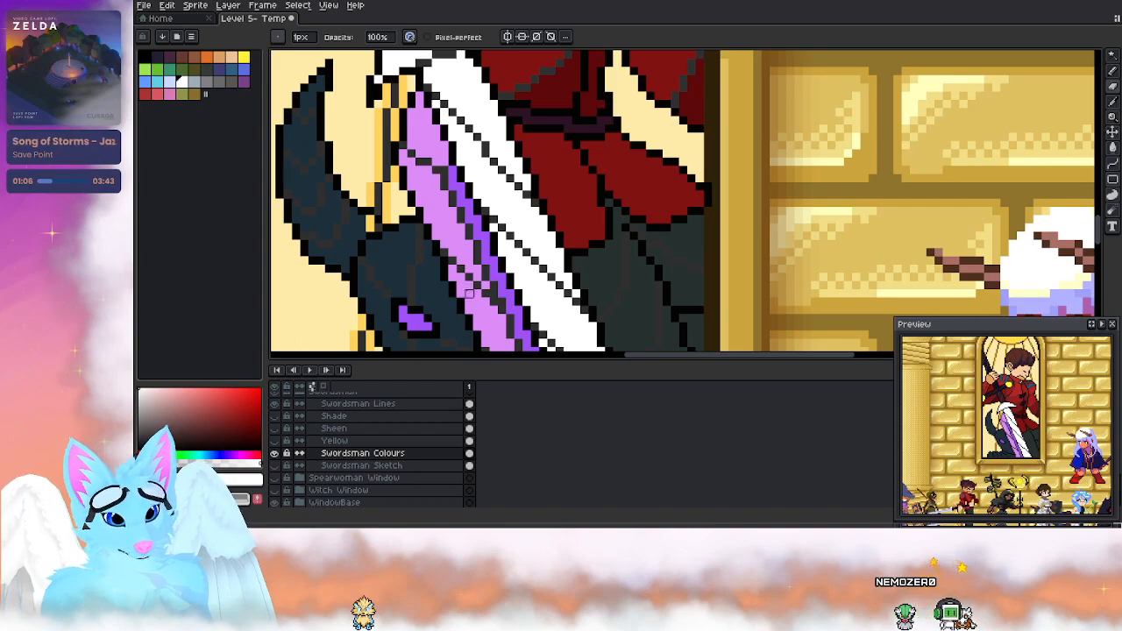
Step: Pick the light purple #dc8bf7 from the sword and paint over the dark lines crossing its light purple band
key("b")
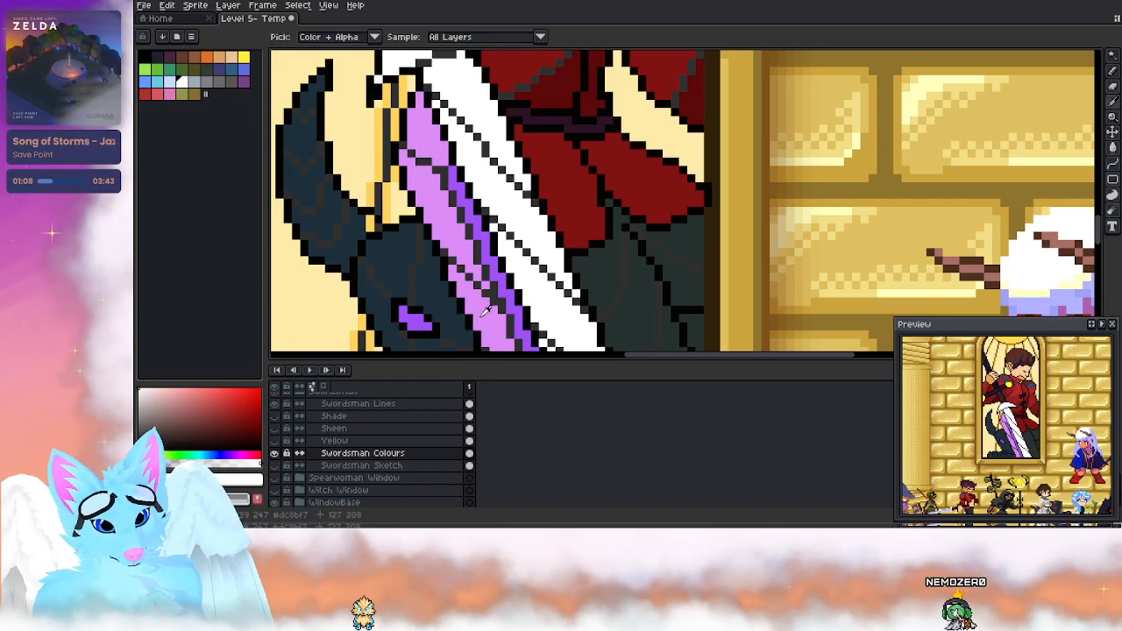
left_click(475, 282, "alt")
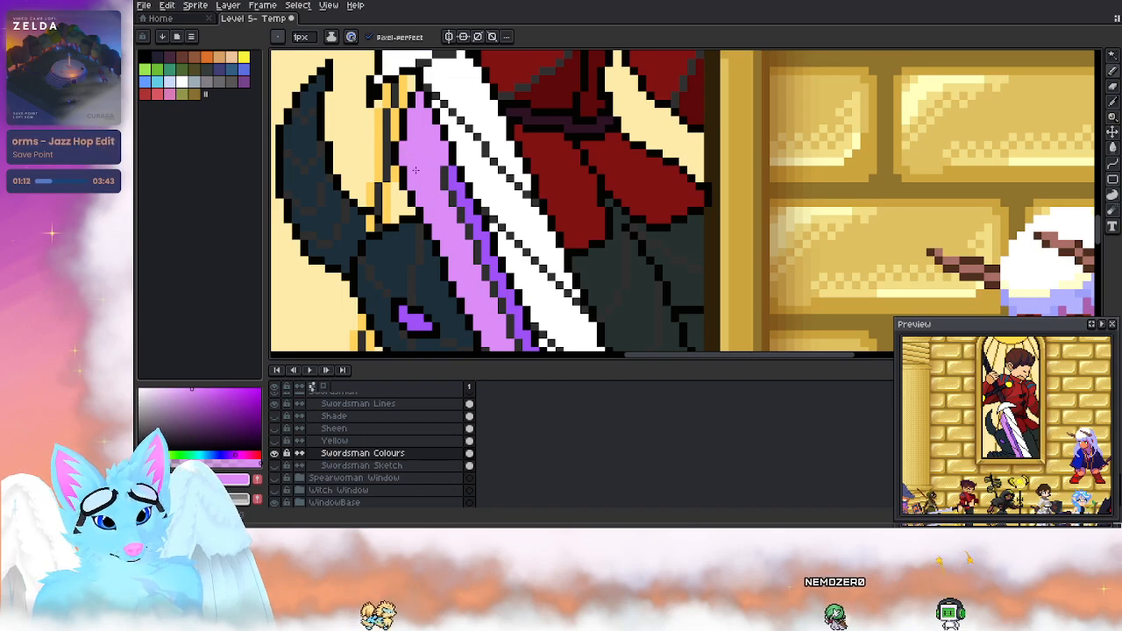
scroll(452, 232, "down", 2)
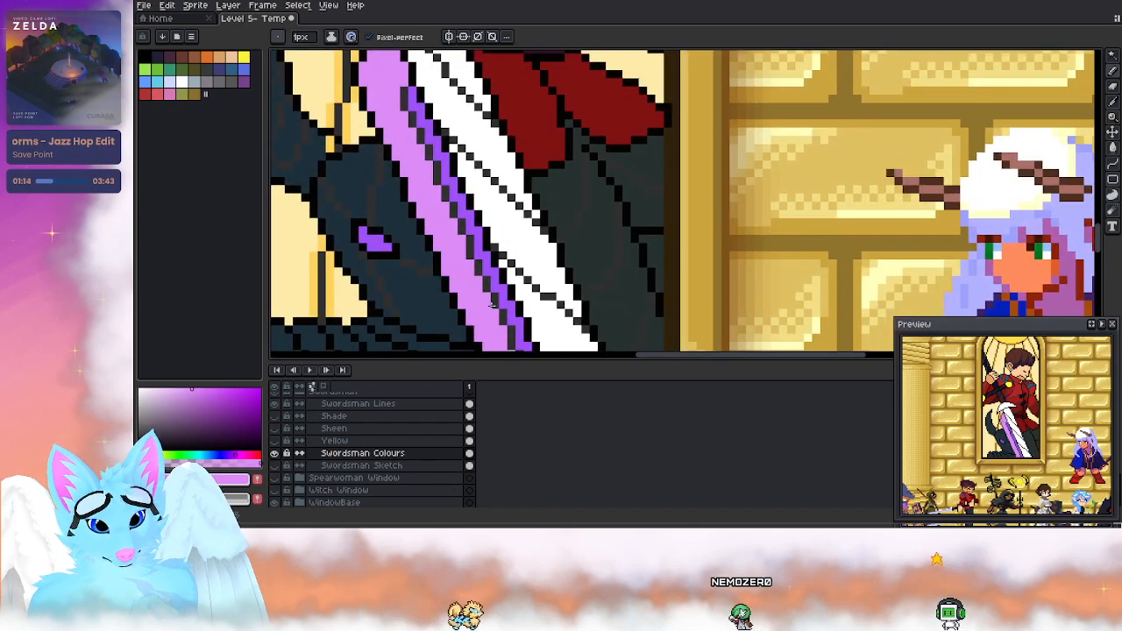
mouse_move(425, 322)
left_mouse_down()
mouse_move(441, 231)
mouse_move(438, 331)
left_mouse_up()
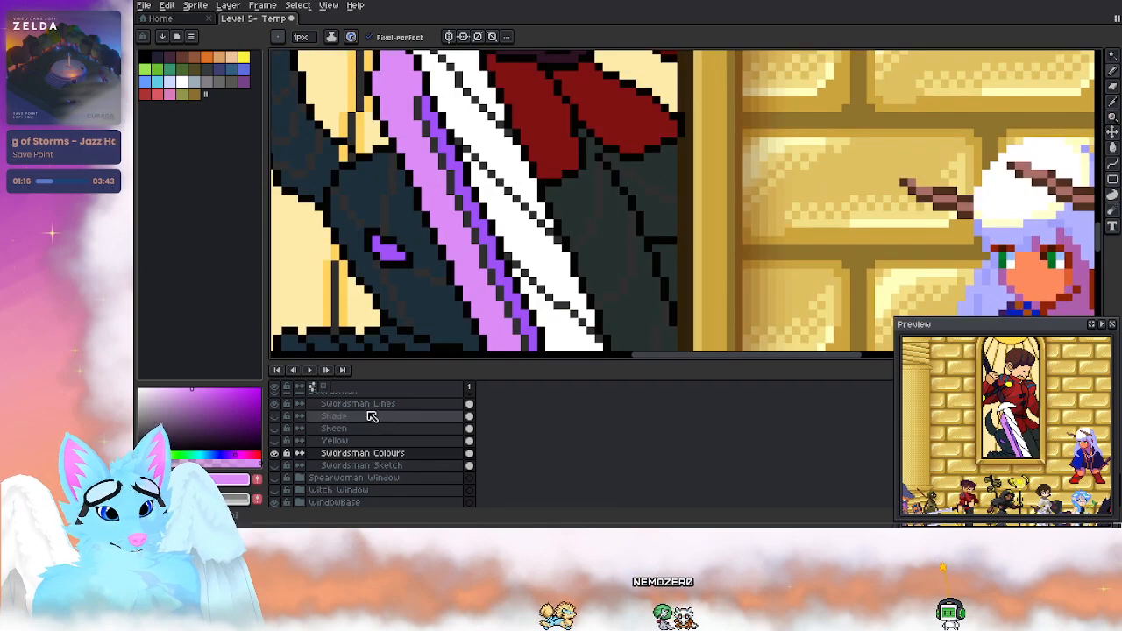
Step: Redraw the grey #303030 lines across the sword's light purple band on the Swordsman Lines layer
left_click(374, 405)
key("alt")
scroll(474, 263, "up", 2)
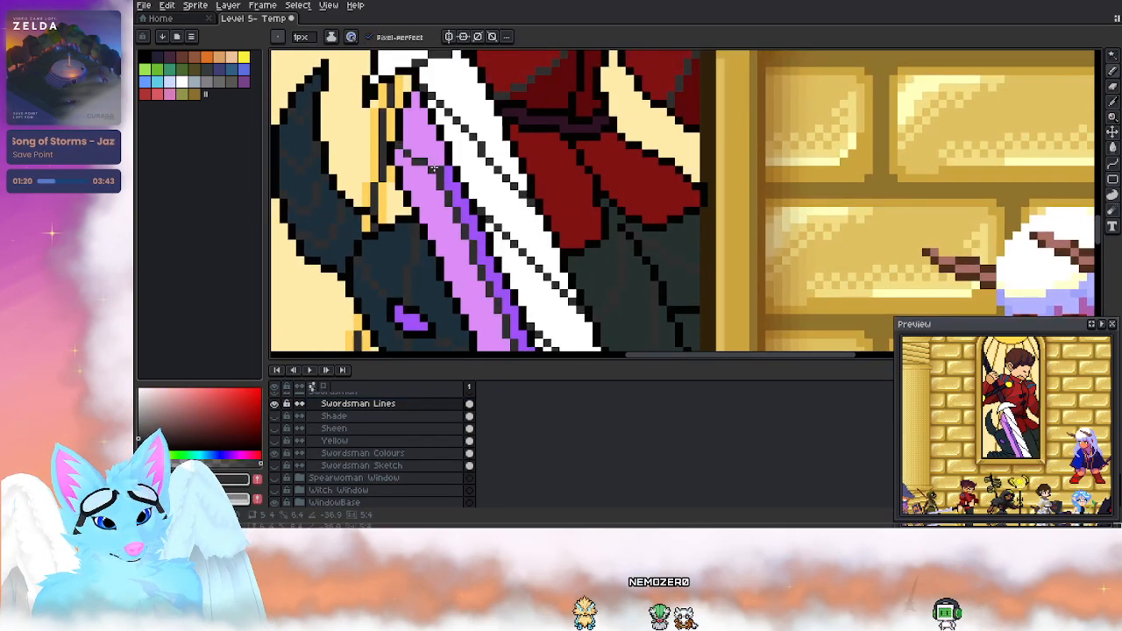
scroll(432, 171, "down", 2)
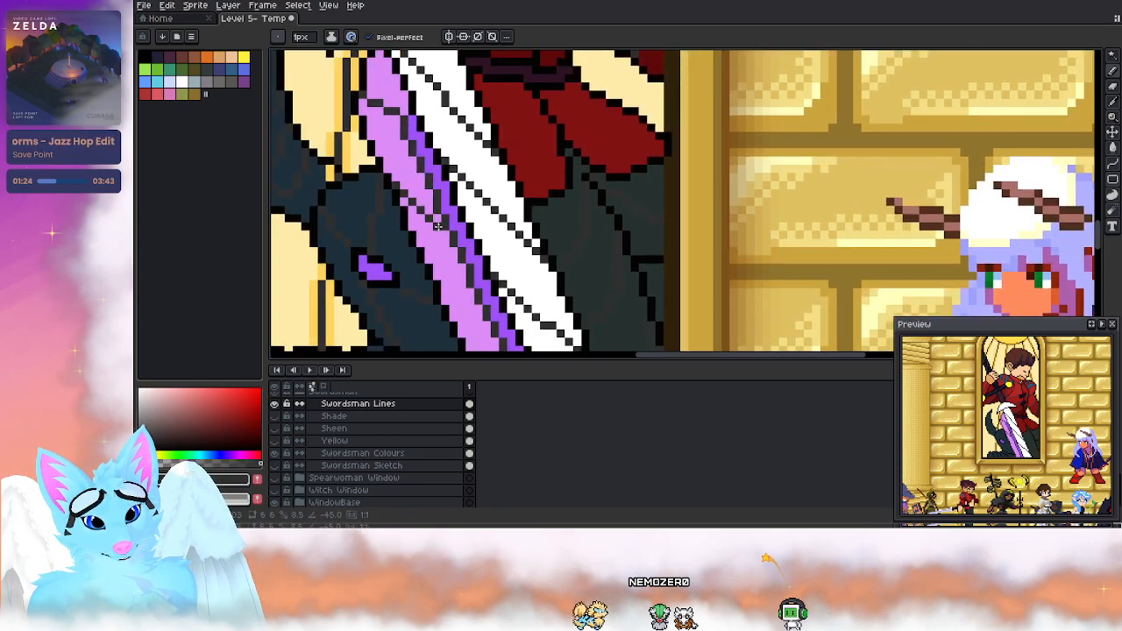
scroll(429, 217, "down", 3)
left_click_drag(405, 225, 480, 298)
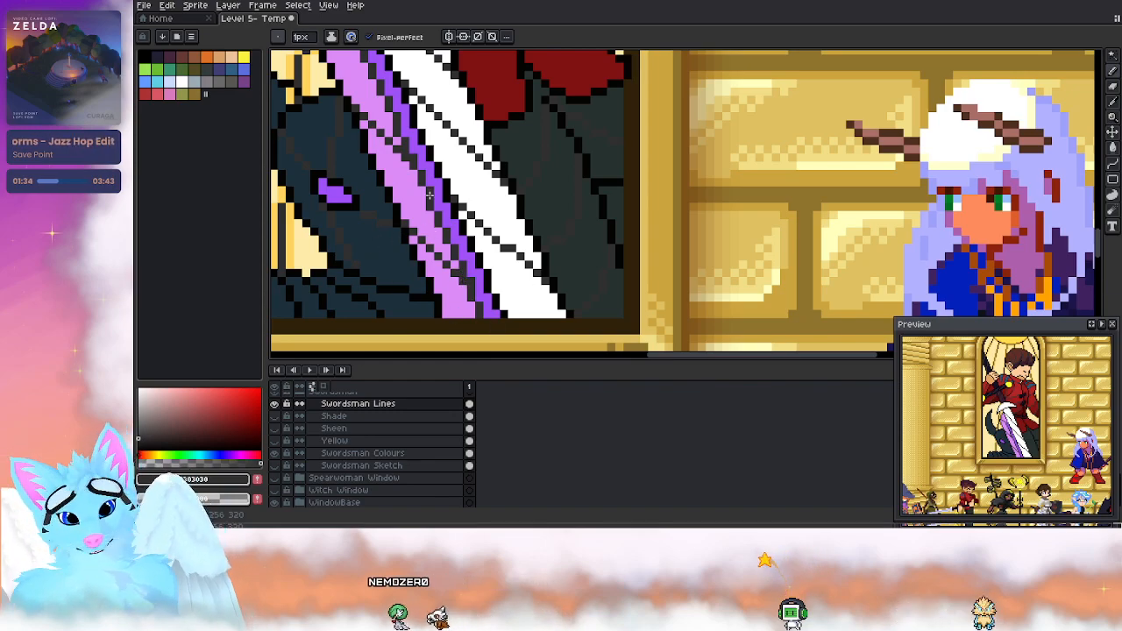
Step: Tidy the grey line across the upper end of the sword's light purple band on Swordsman Lines
scroll(401, 172, "up", 1)
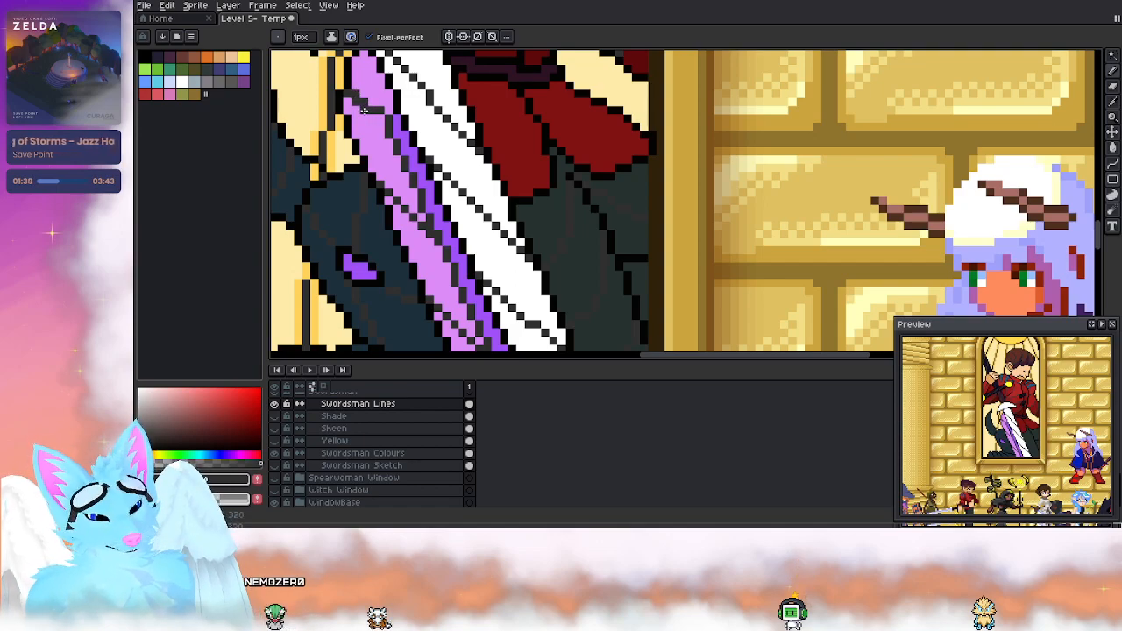
key("w")
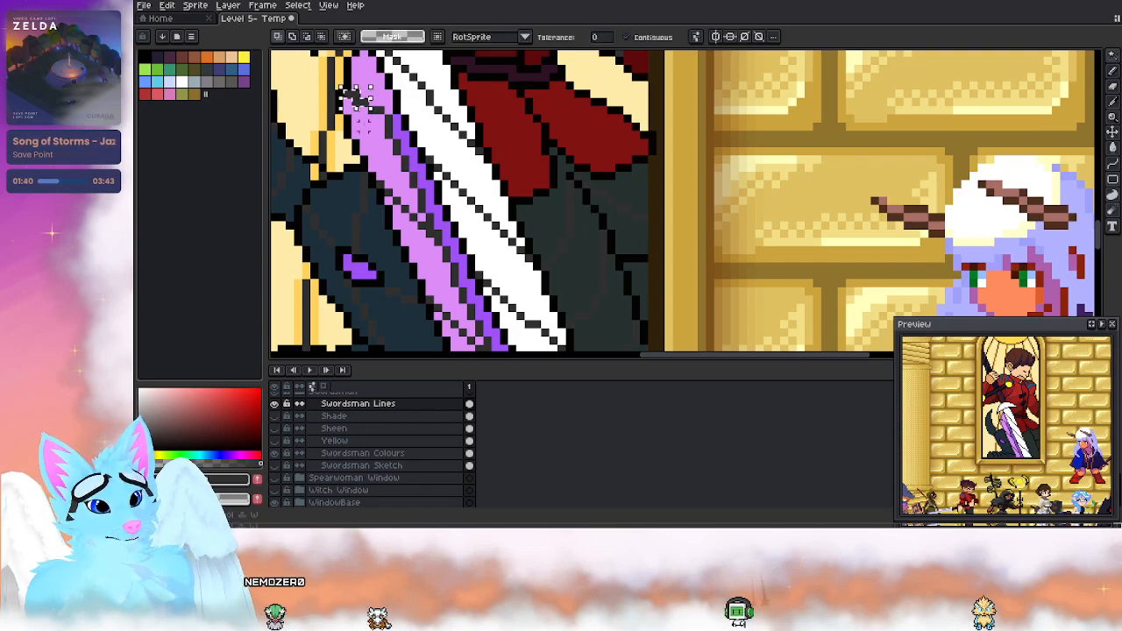
key("b")
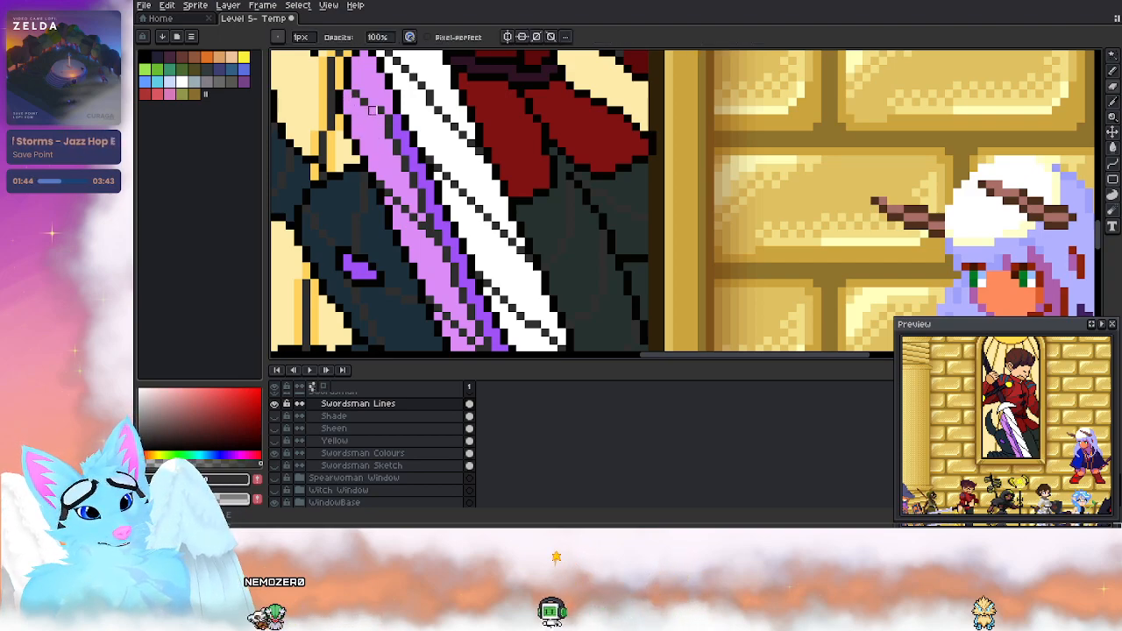
key("e")
key("b")
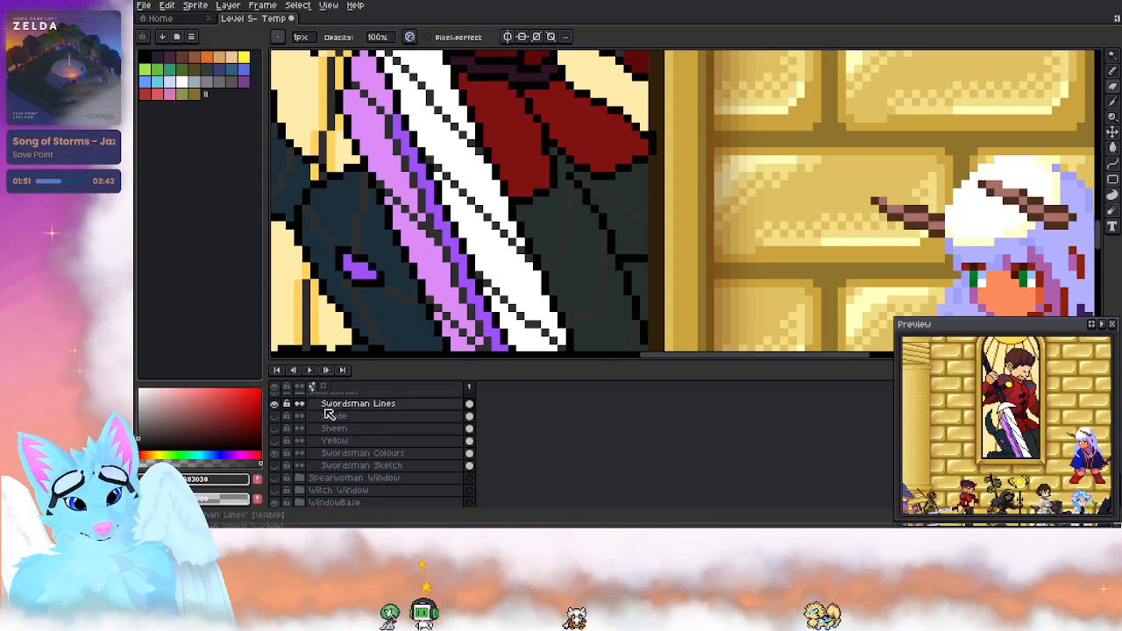
Step: Show the Shade layer and select all grey #303030 and black #040302 pixels of Swordsman Lines by colour range
left_click(275, 416)
scroll(585, 214, "down", 2)
scroll(570, 232, "down", 1)
left_click_drag(515, 126, 530, 282)
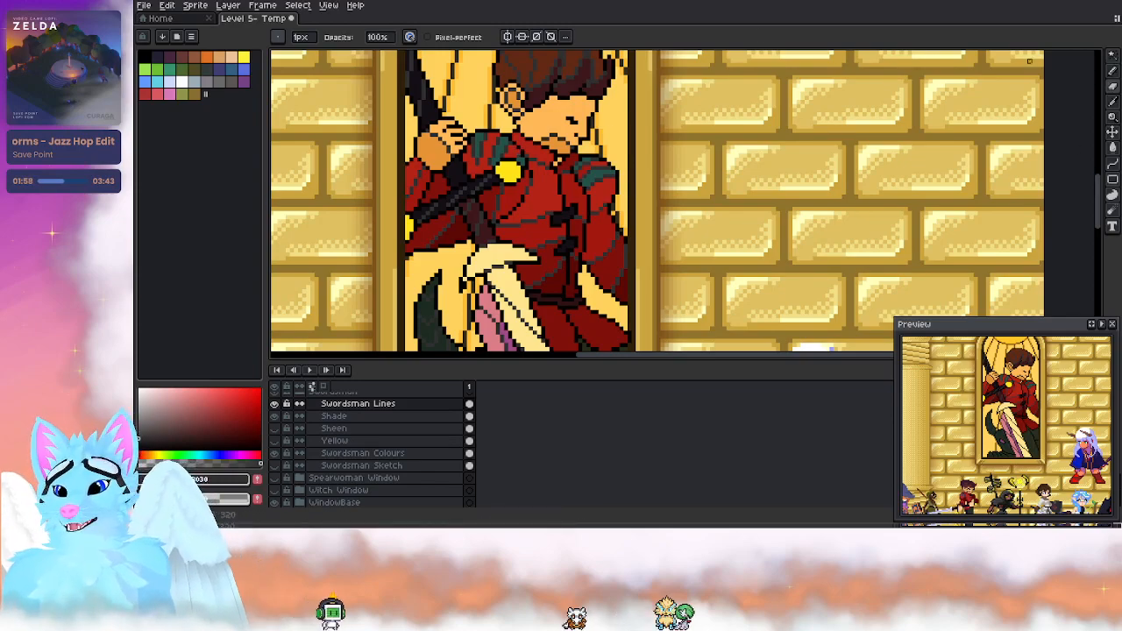
left_click(299, 5)
left_click(351, 79)
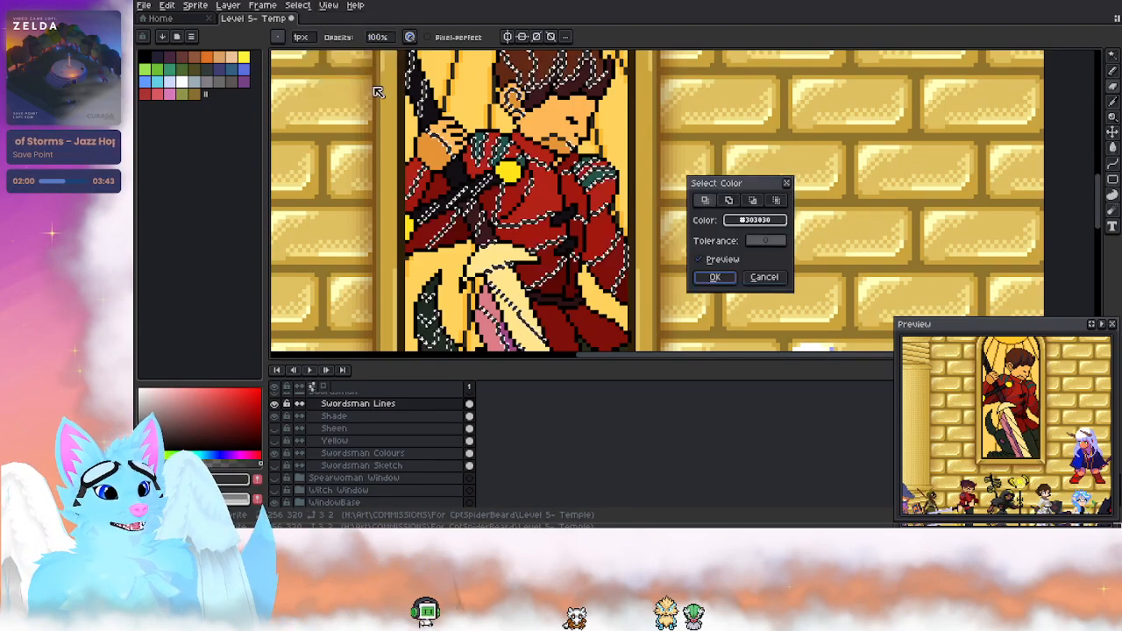
left_click(717, 277)
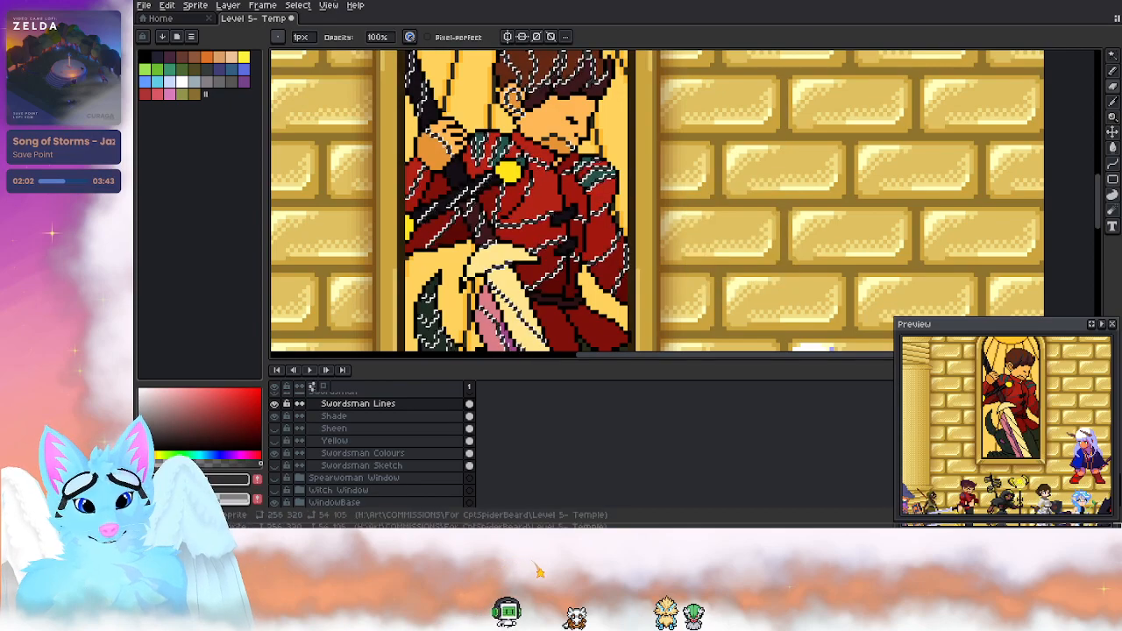
left_click(298, 5)
left_click(347, 77)
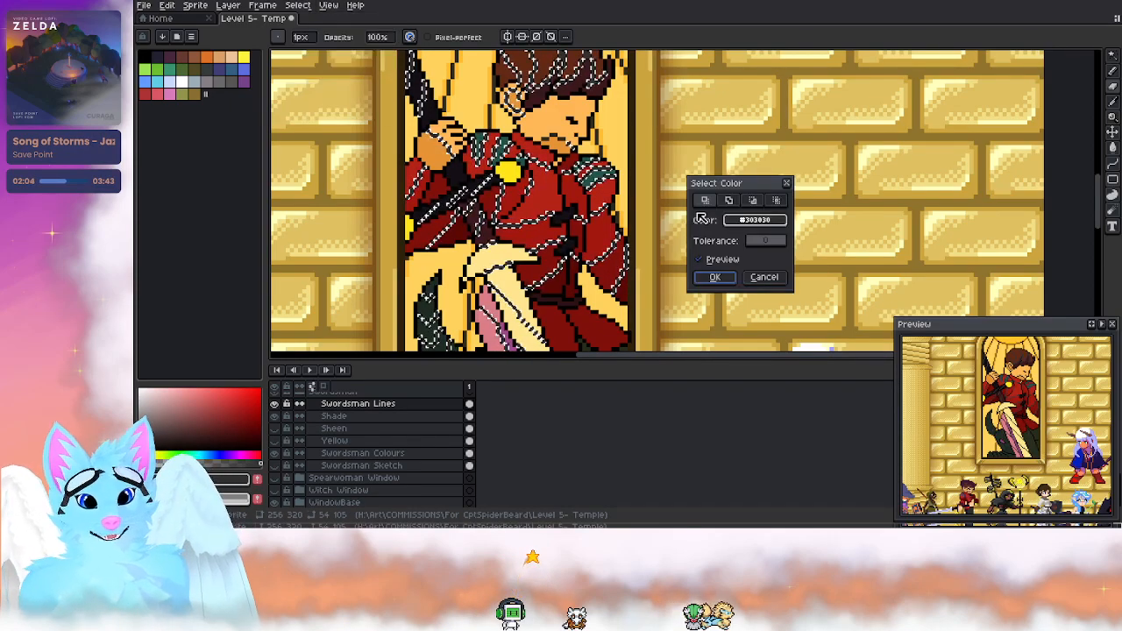
left_click(614, 209)
left_click(584, 202)
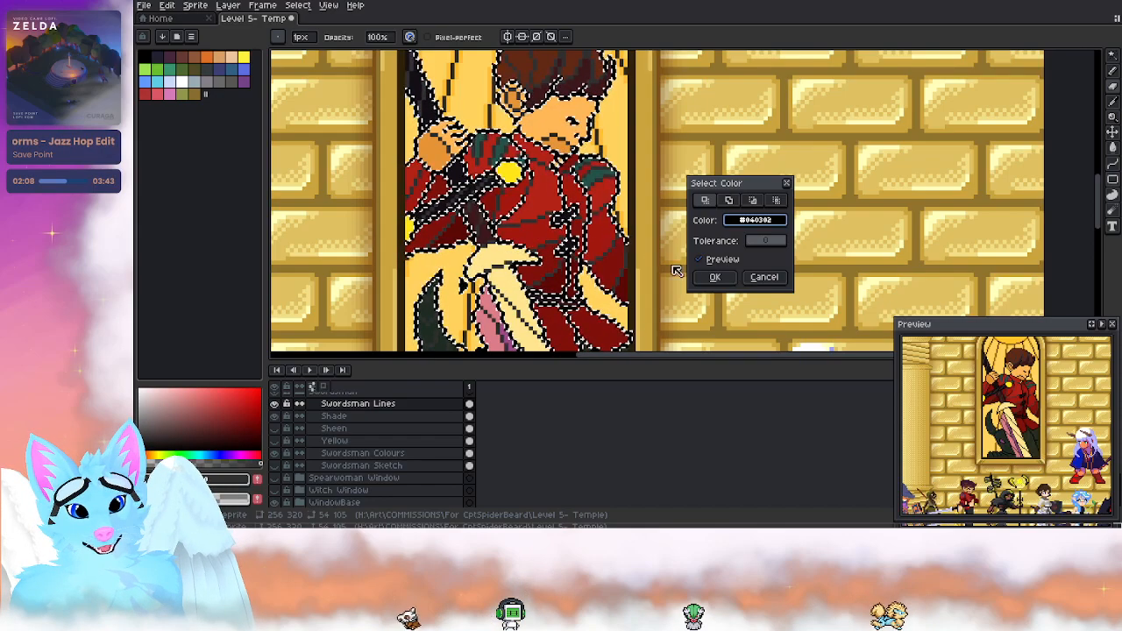
left_click(715, 277)
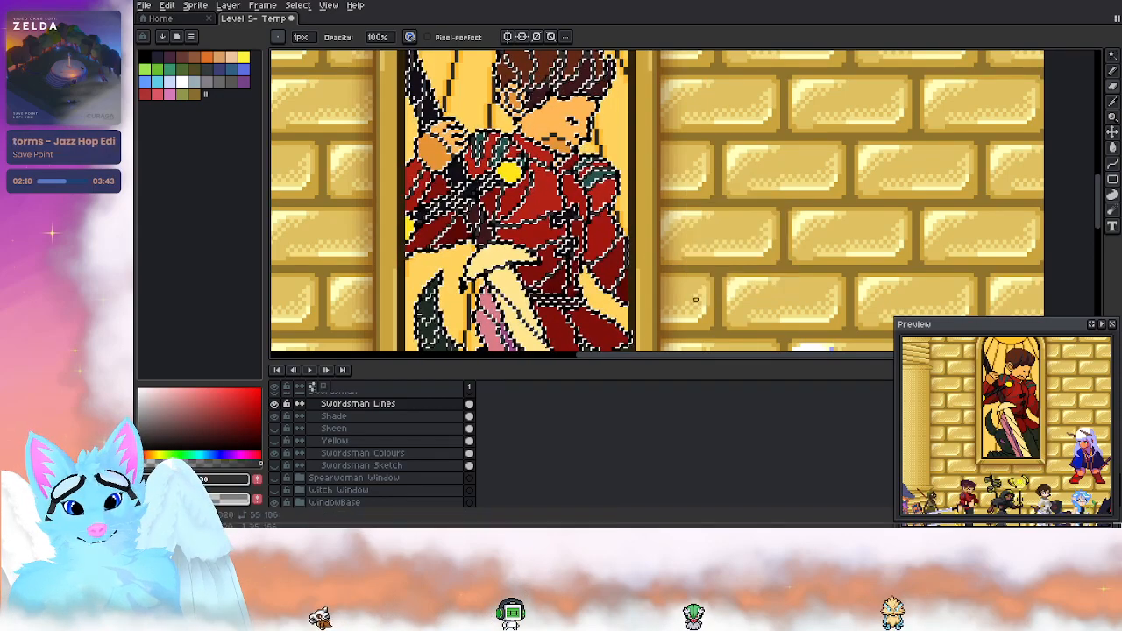
Step: Expand the line selection by 1 px and invert it to cover everything away from the lines
scroll(515, 286, "down", 1)
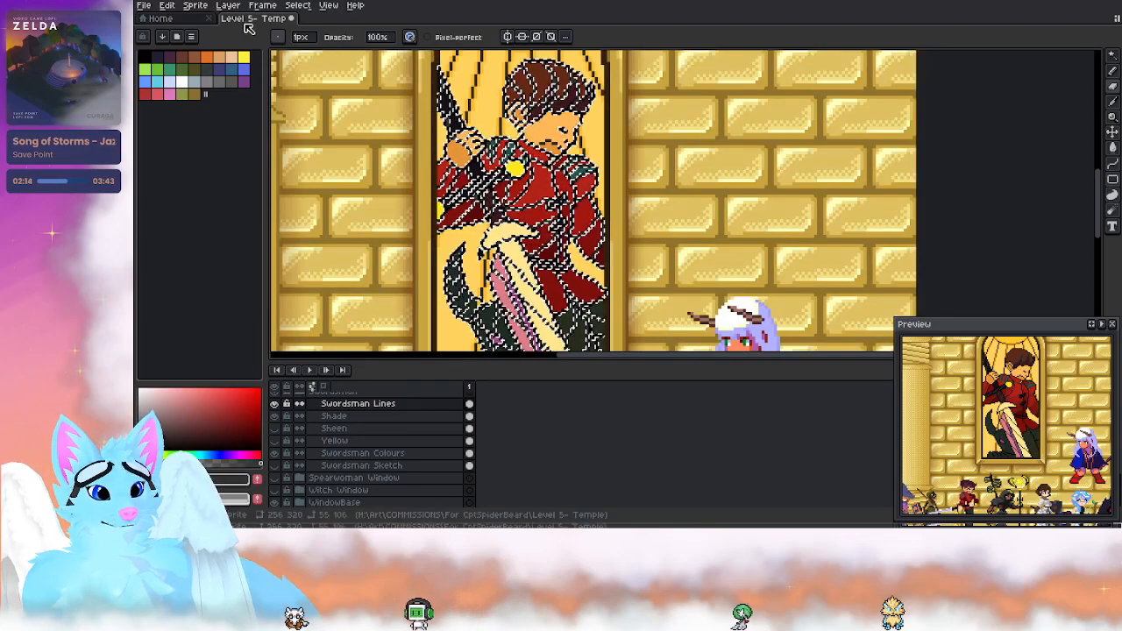
left_click(298, 6)
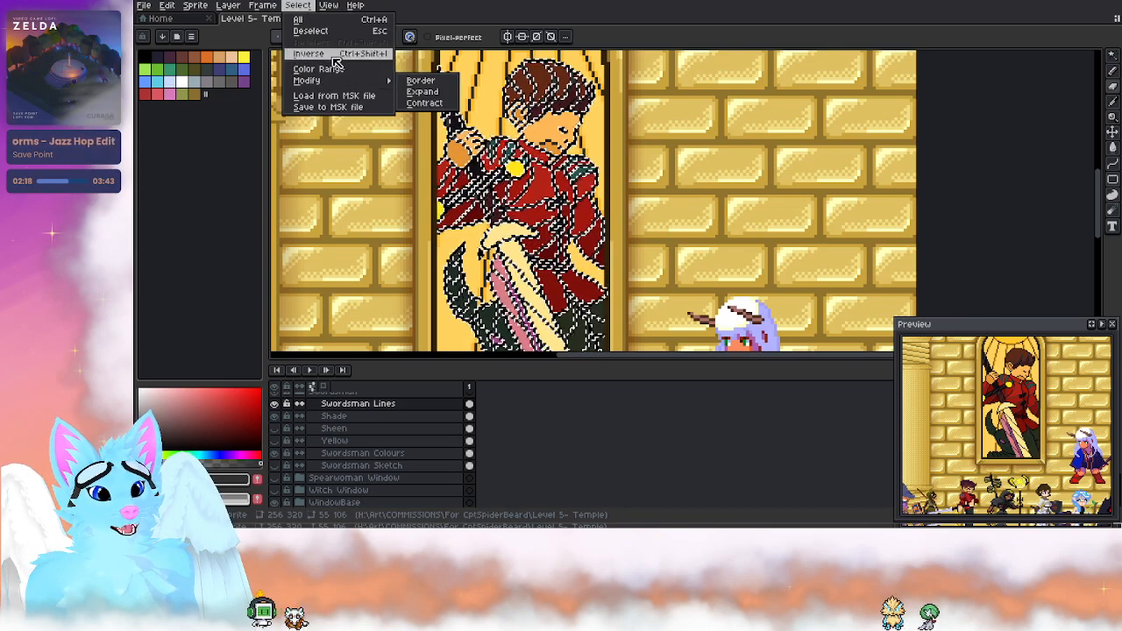
left_click(449, 91)
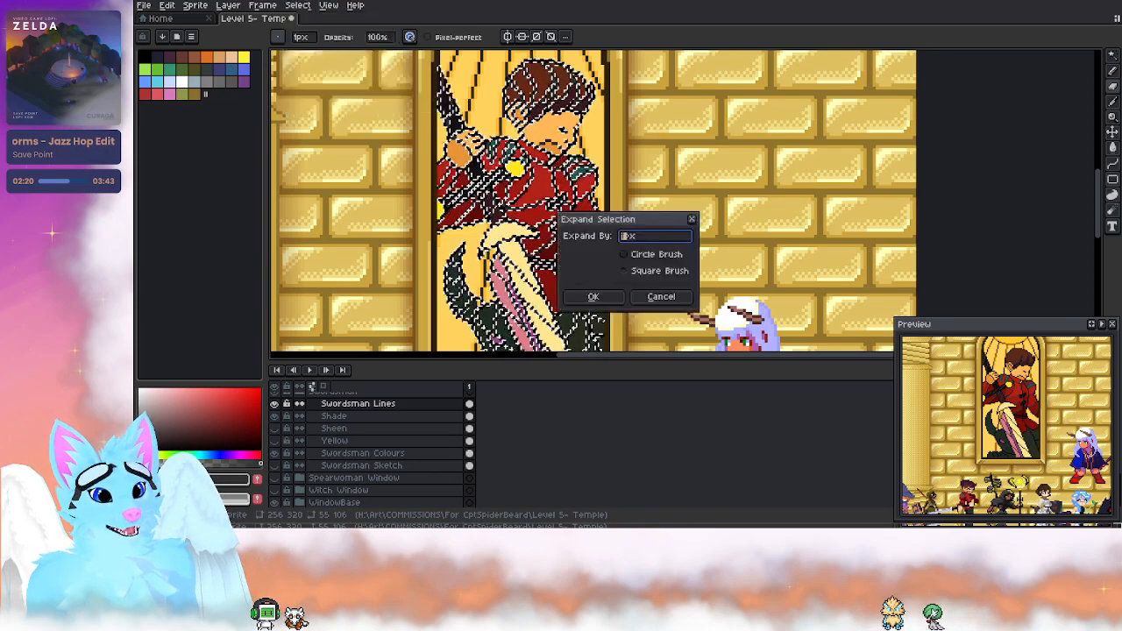
left_click(594, 298)
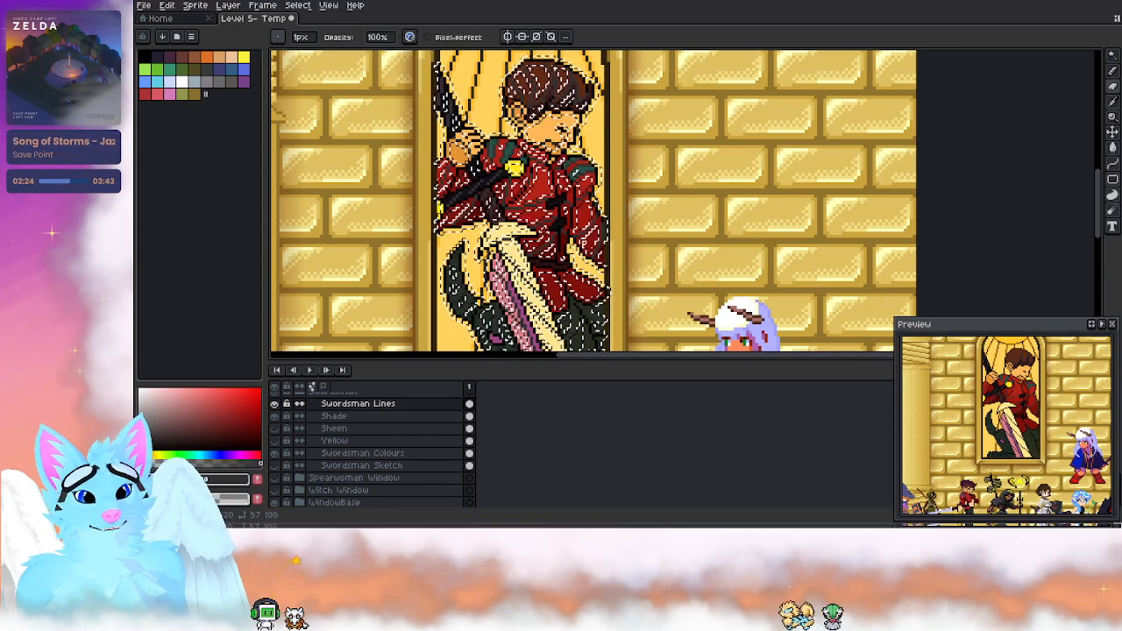
left_click(297, 5)
left_click(341, 54)
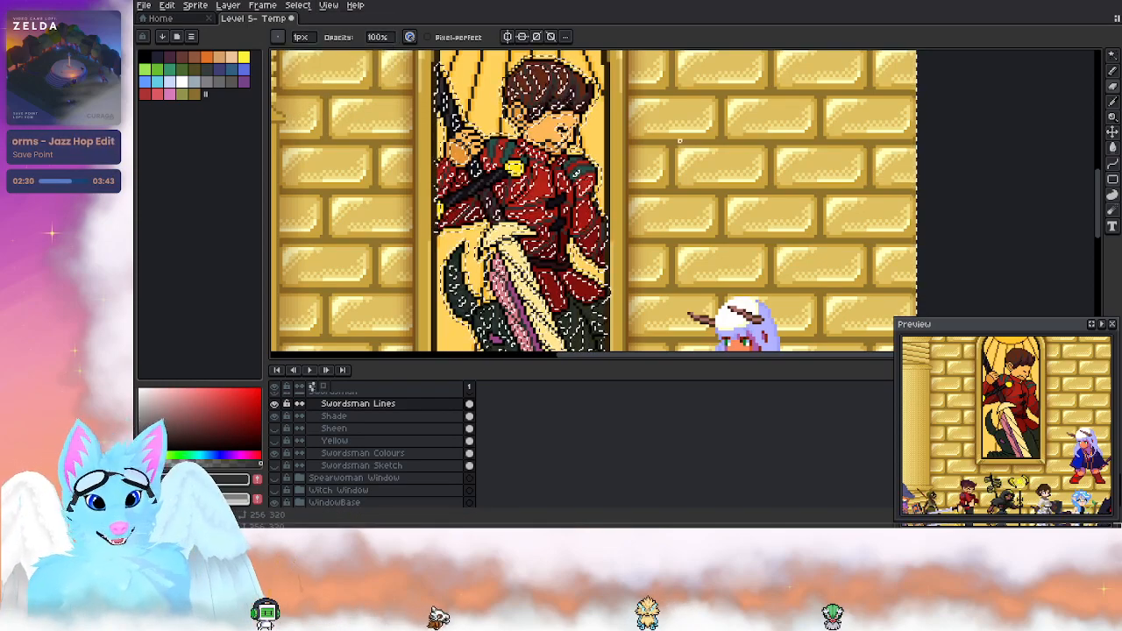
scroll(631, 178, "down", 4)
scroll(567, 197, "up", 2)
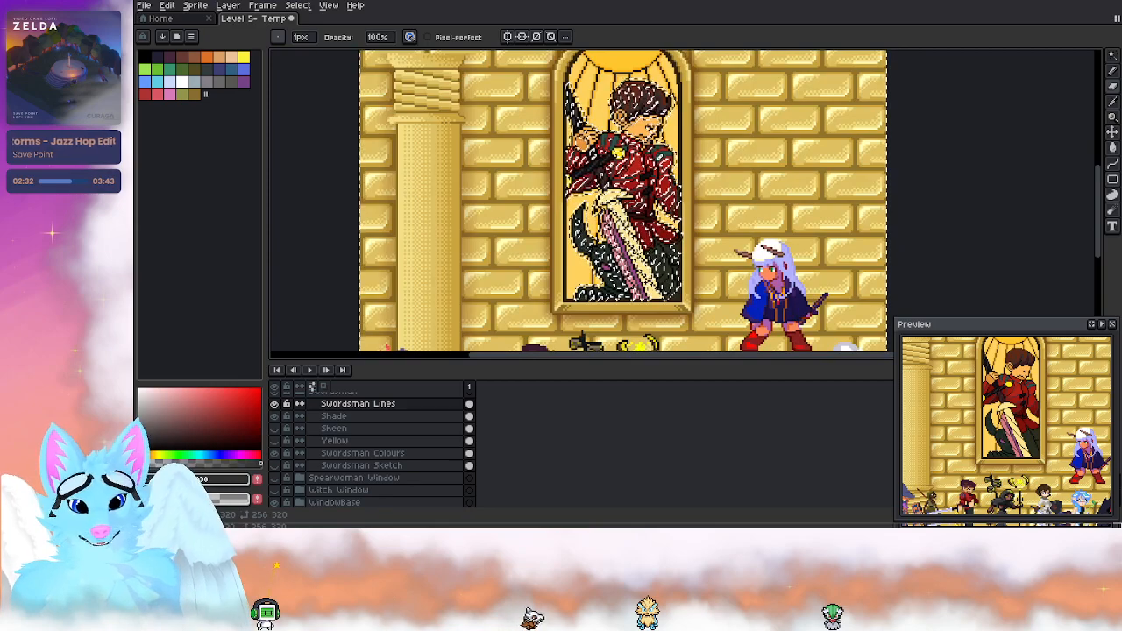
key("Delete")
key("ctrl+d")
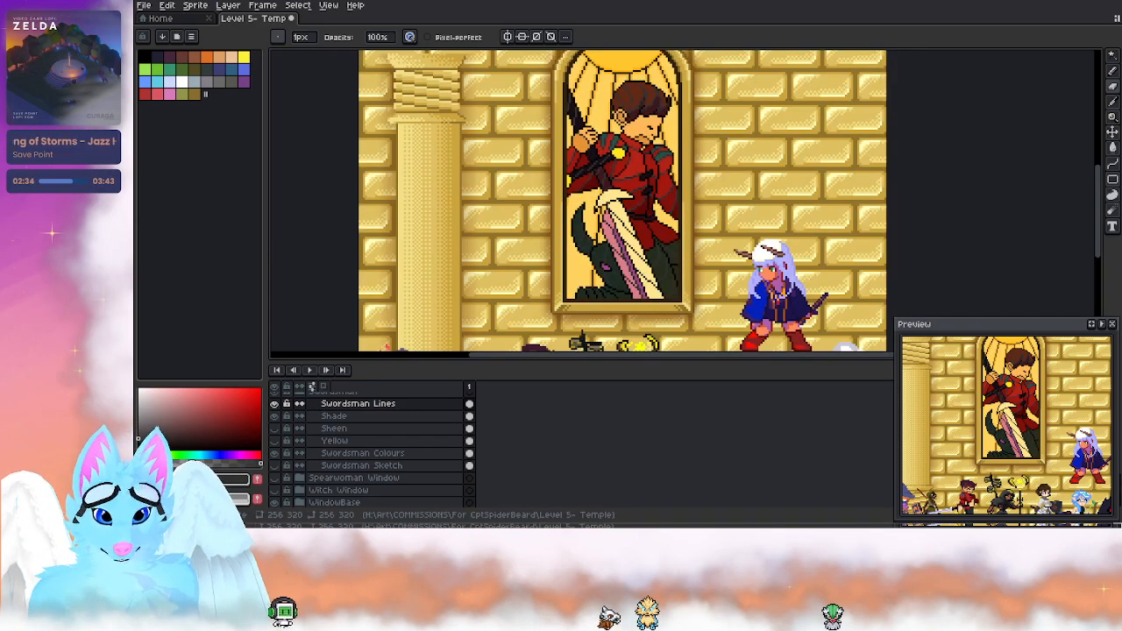
key("ctrl+z")
key("ctrl+z")
Step: Delete the inverted selection's contents from the Shade layer, keeping shading only along the lines, and deselect
left_click(392, 416)
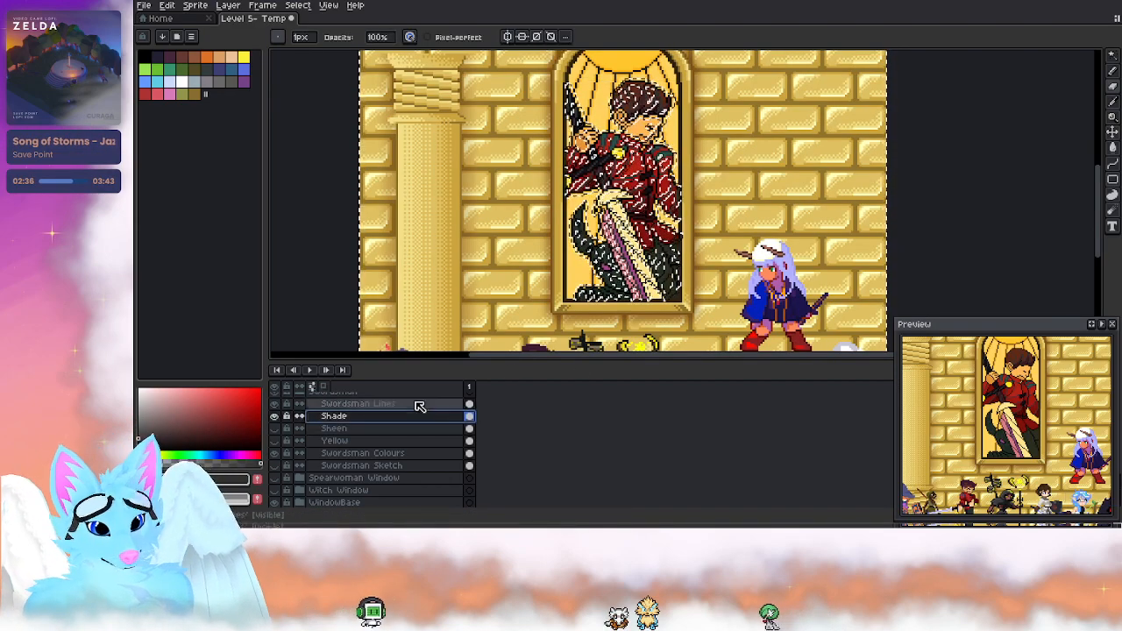
key("ctrl+d")
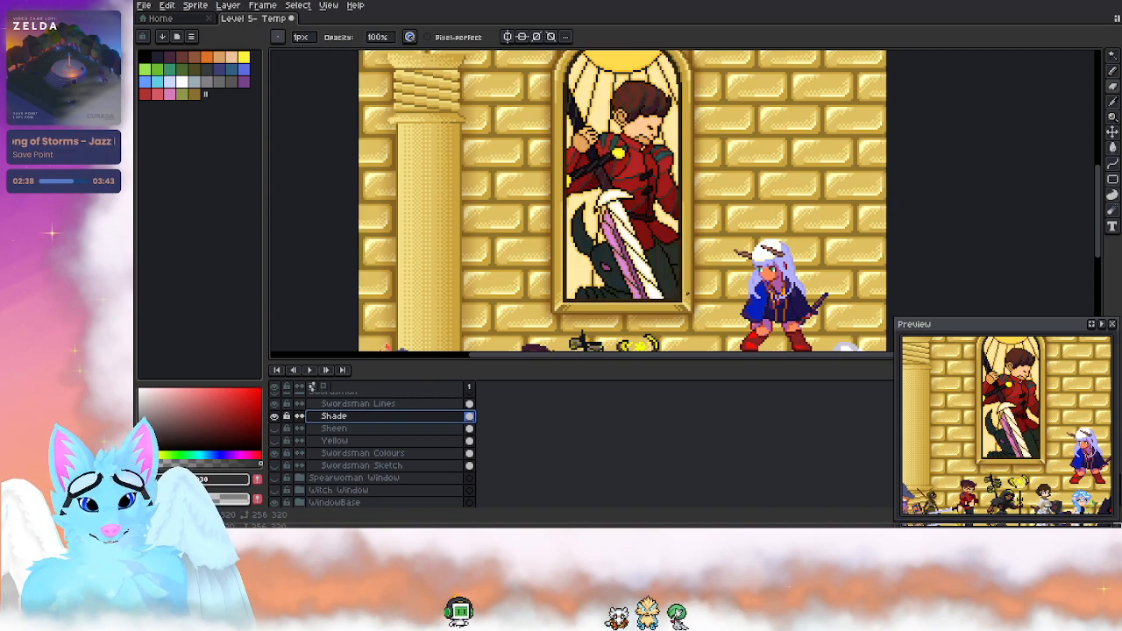
scroll(693, 163, "up", 1)
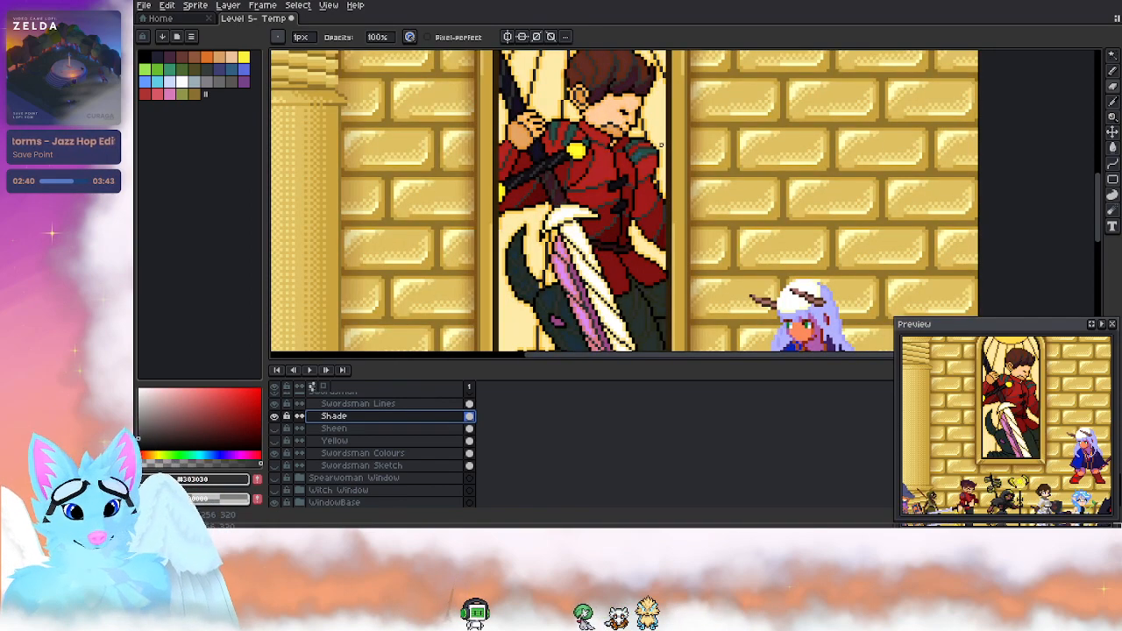
scroll(667, 144, "up", 1)
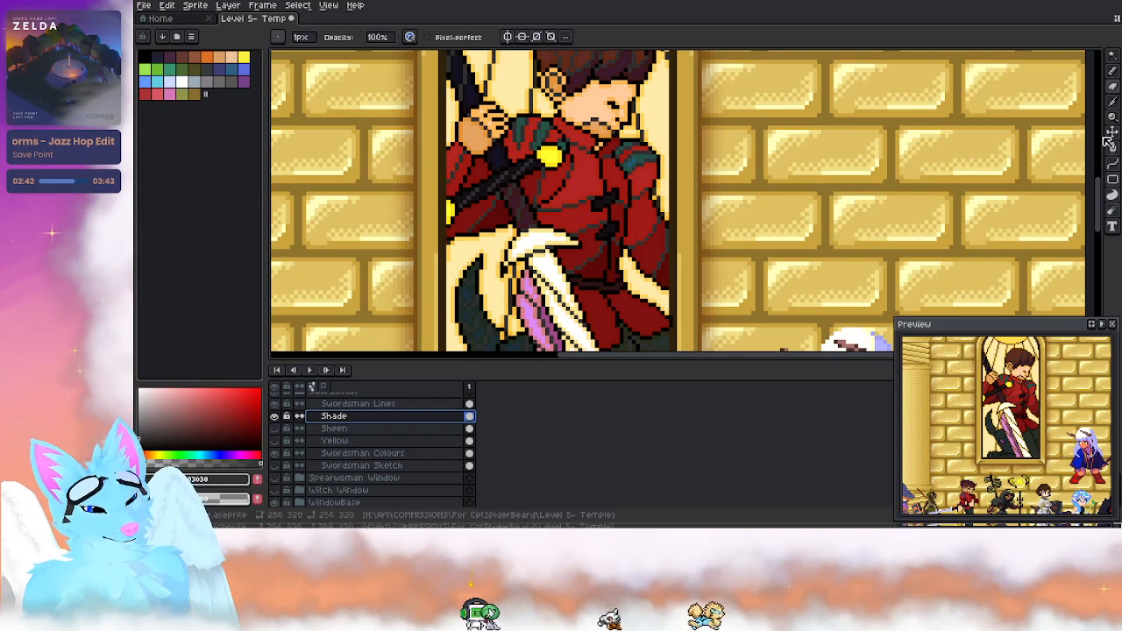
Step: Show the Light colour layer, pick the yellow from its large circle, and hide that layer again
scroll(621, 132, "up", 1)
scroll(591, 131, "up", 2)
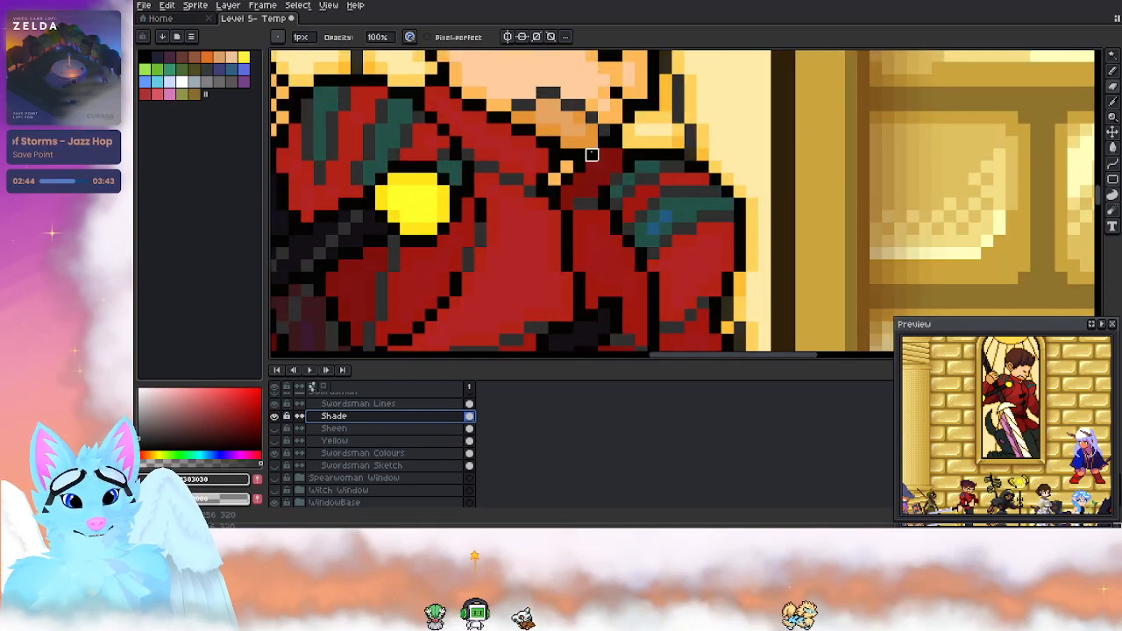
key("b")
scroll(500, 238, "down", 2)
scroll(321, 468, "up", 2)
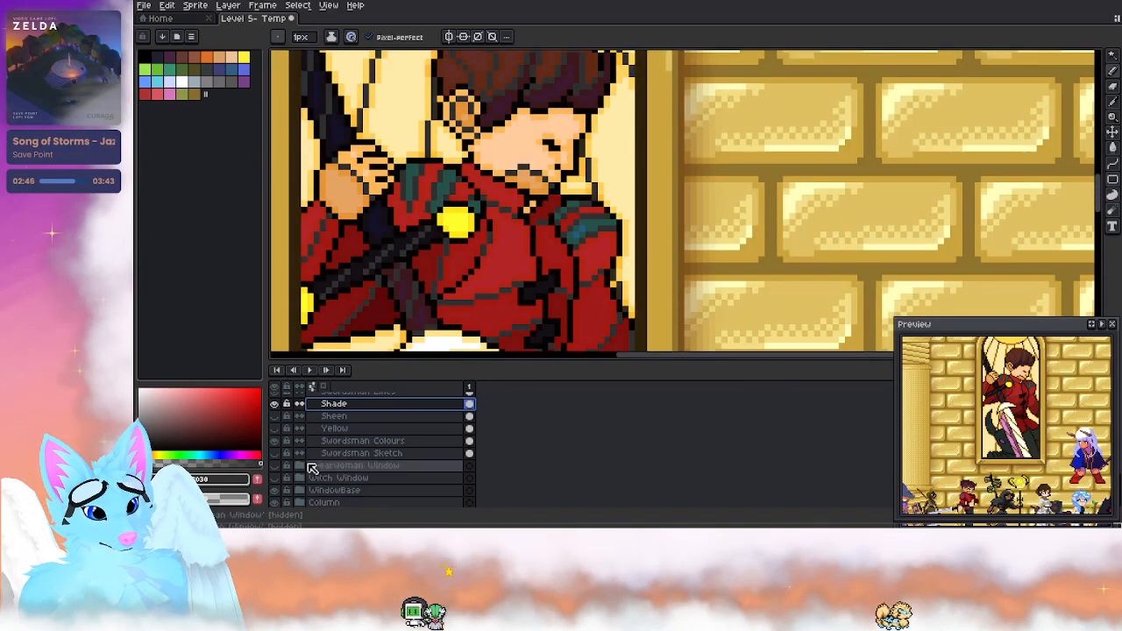
left_click(276, 404)
left_click_drag(495, 220, 728, 209)
left_click(398, 282, "alt")
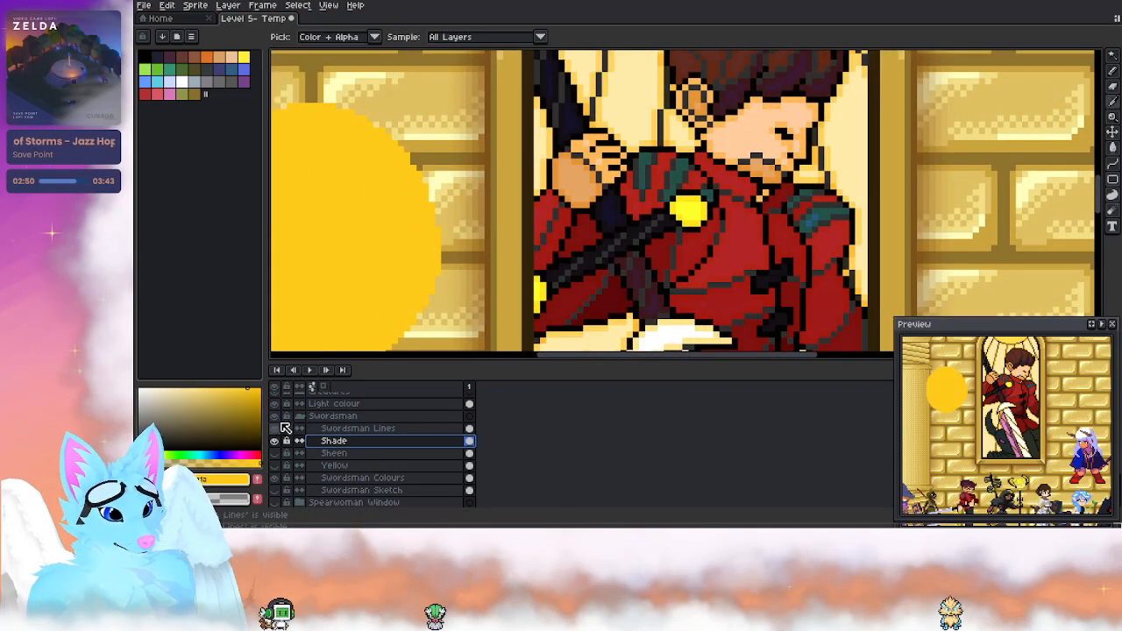
left_click(275, 404)
Step: Touch up the shading along the outline of the swordsman's face and chin on the Shade layer
scroll(605, 239, "up", 4)
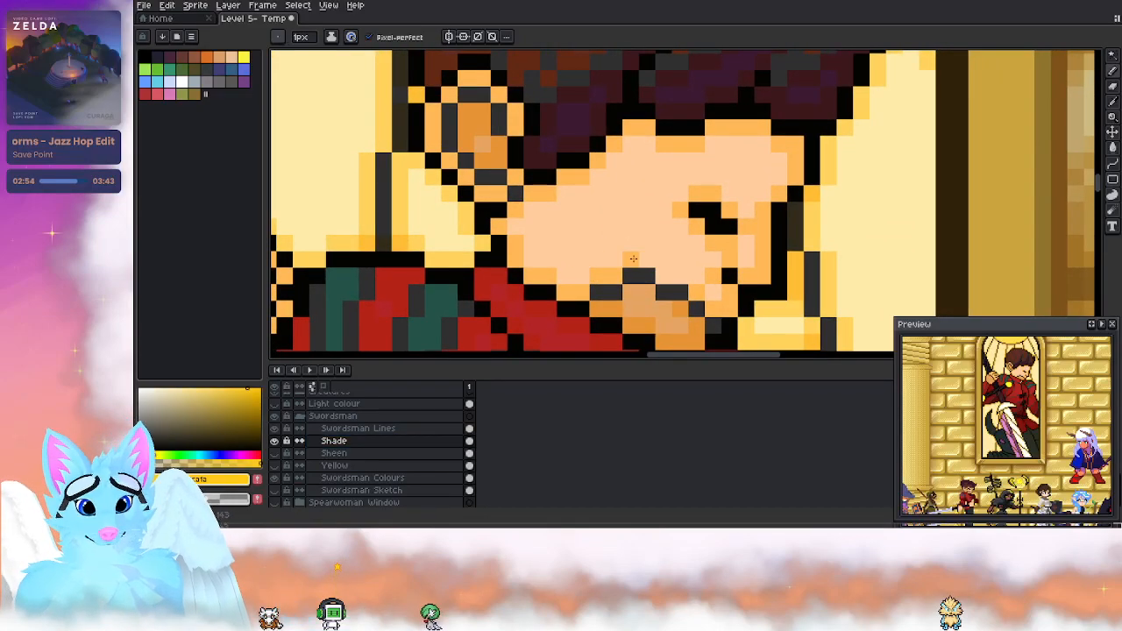
mouse_move(662, 273)
left_mouse_down()
mouse_move(614, 193)
mouse_move(732, 228)
mouse_move(626, 232)
left_mouse_up()
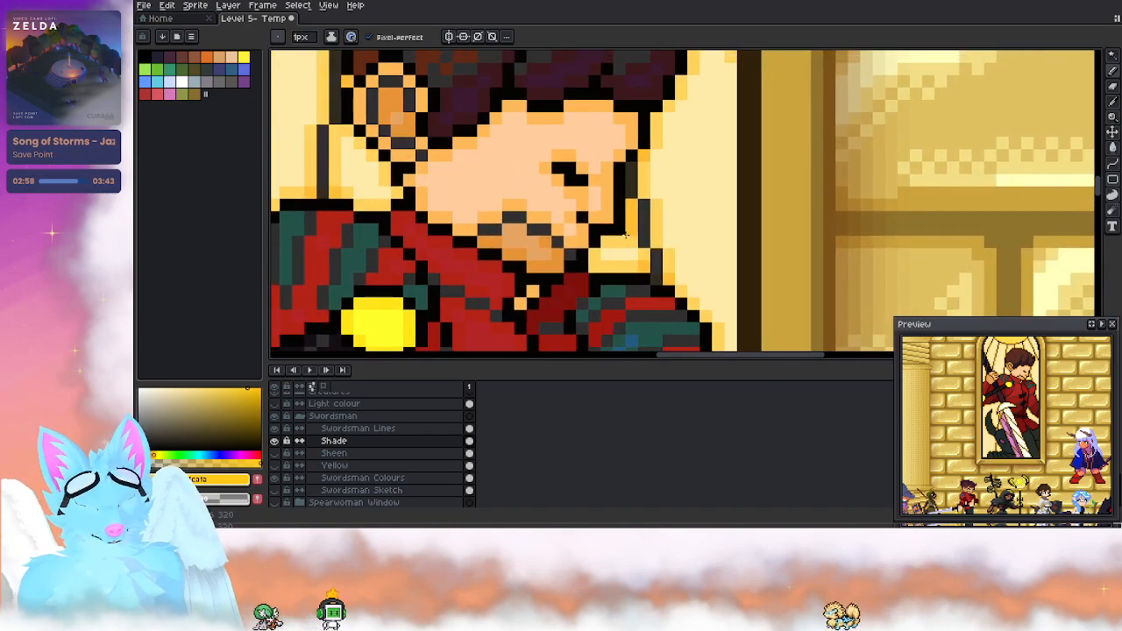
key("e")
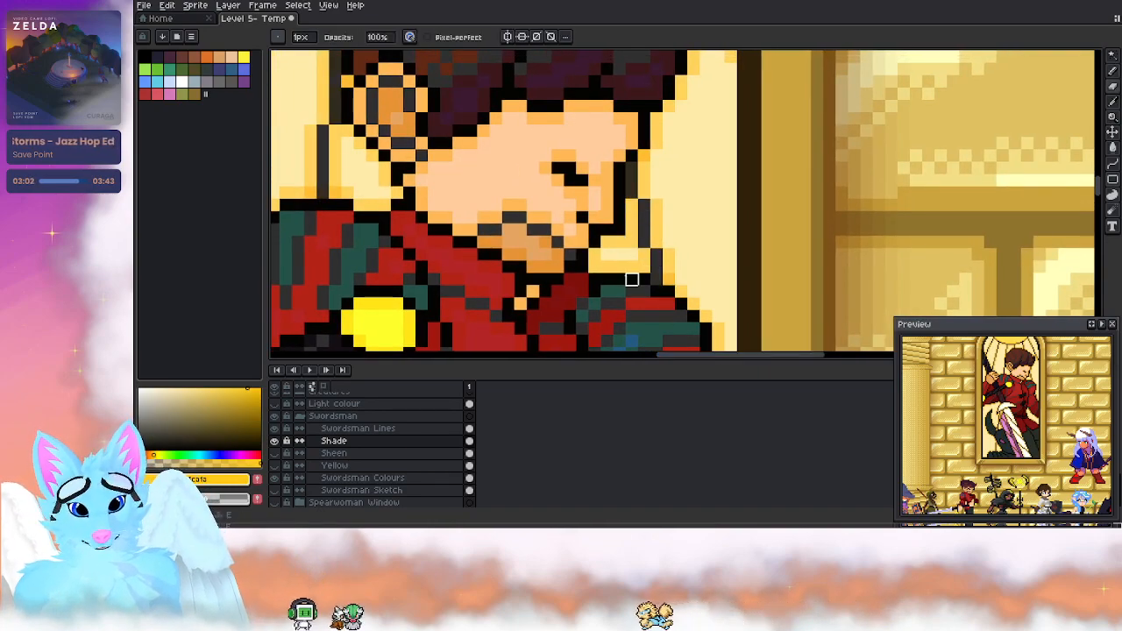
left_click_drag(657, 181, 656, 230)
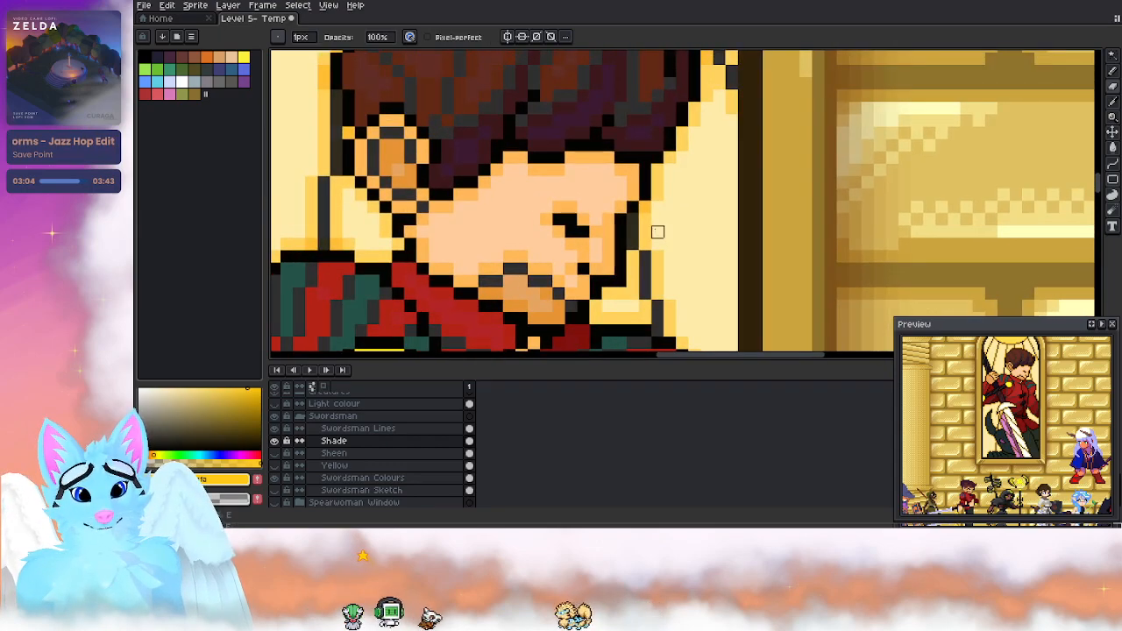
left_click_drag(701, 155, 673, 293)
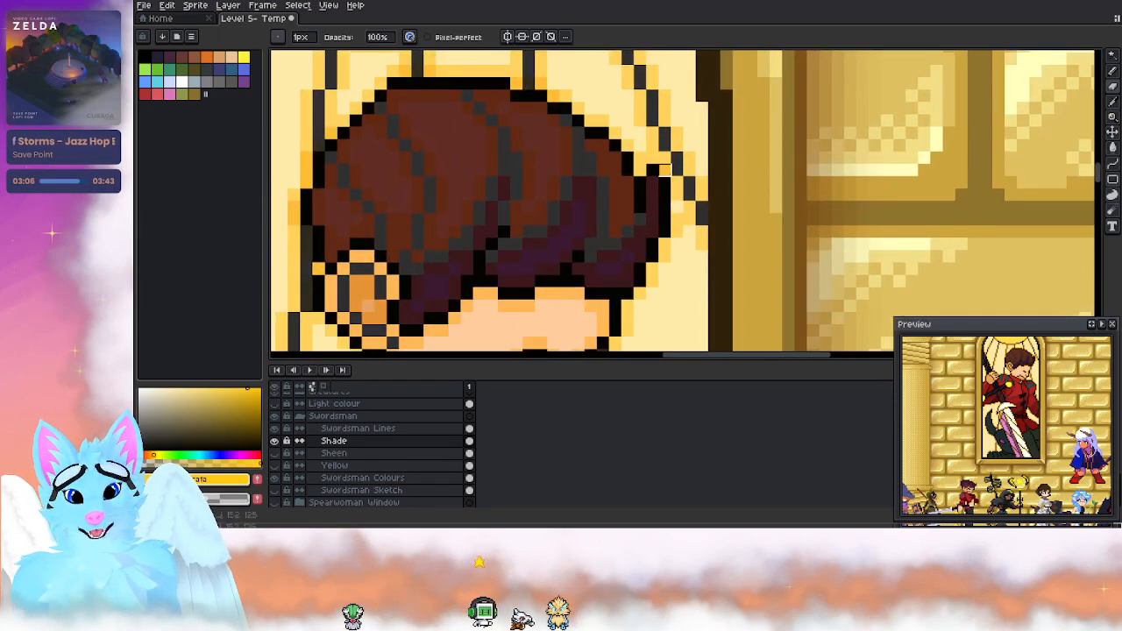
key("b")
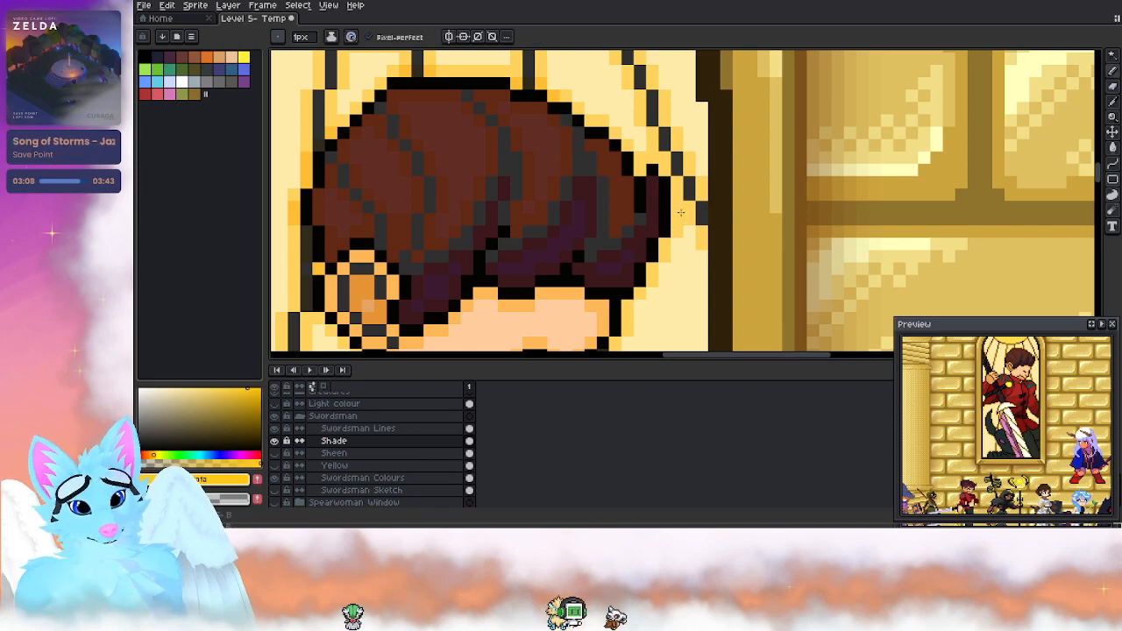
left_click_drag(598, 146, 649, 241)
key("w")
left_click(596, 200)
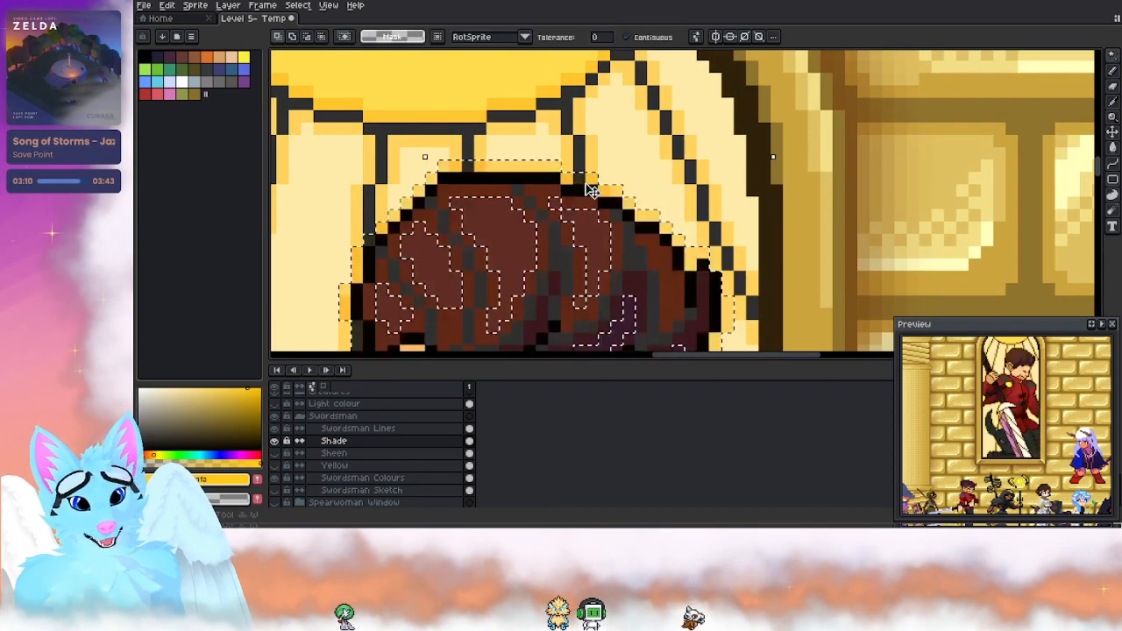
key("ctrl+d")
Step: Erase stray 1 px shading along the outline of the swordsman's hair and ear on the Shade layer
key("e")
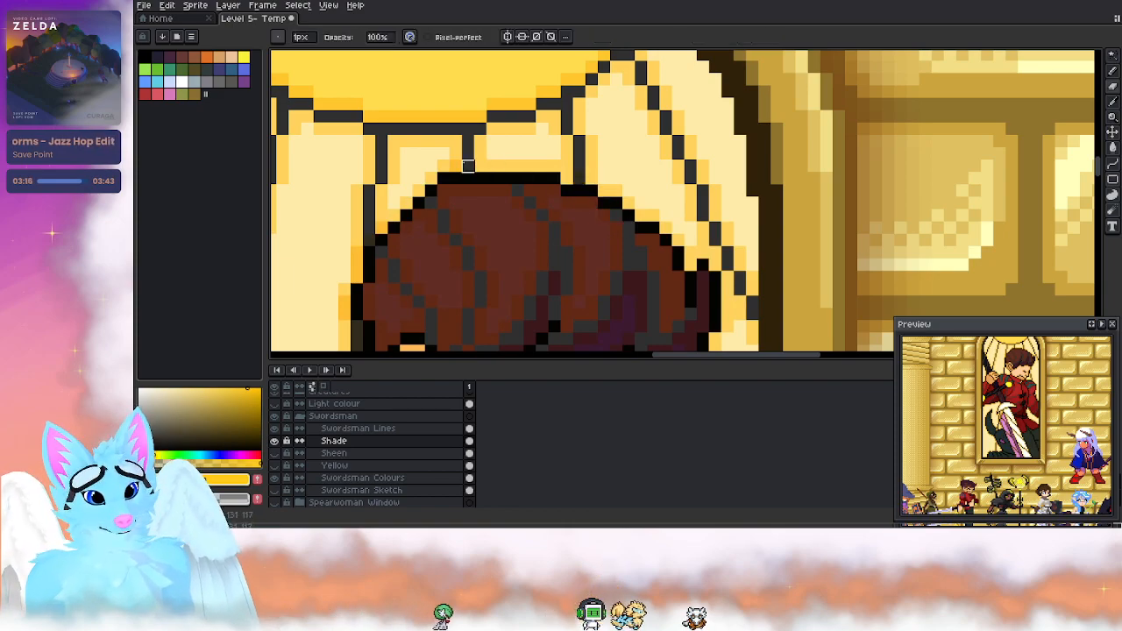
left_click_drag(492, 178, 545, 154)
left_click_drag(502, 197, 560, 130)
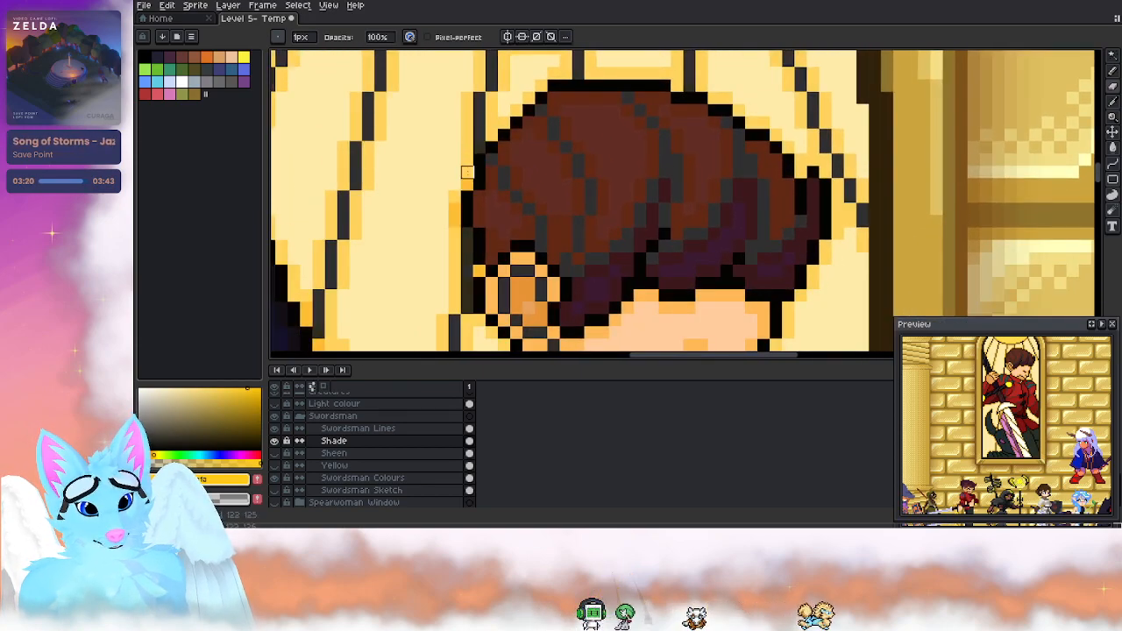
left_click_drag(453, 208, 505, 81)
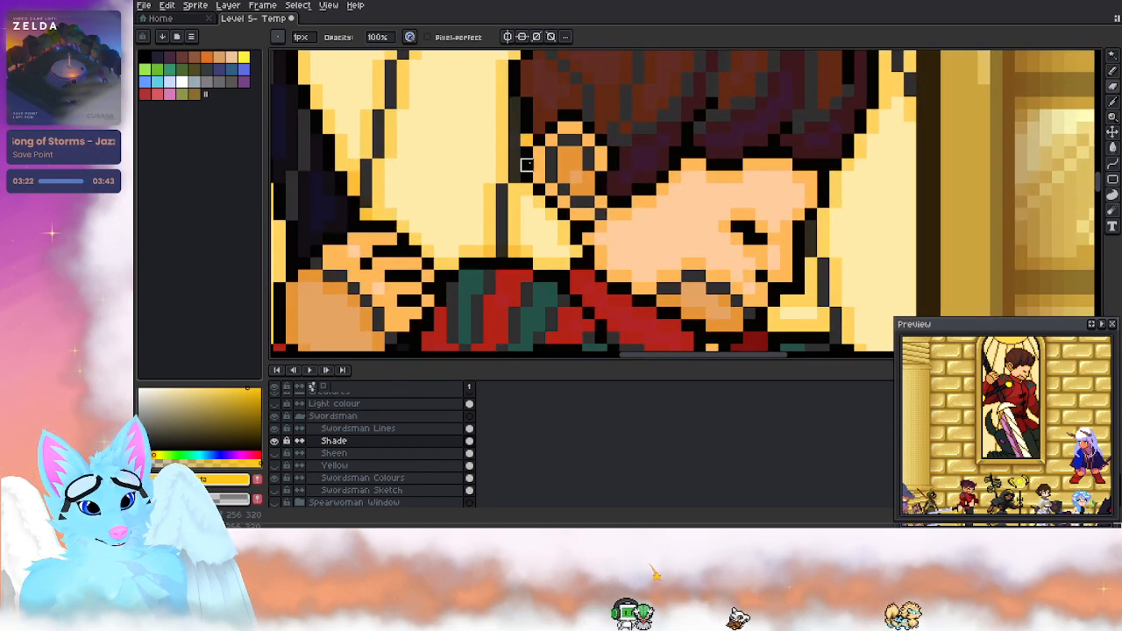
left_click_drag(572, 217, 582, 175)
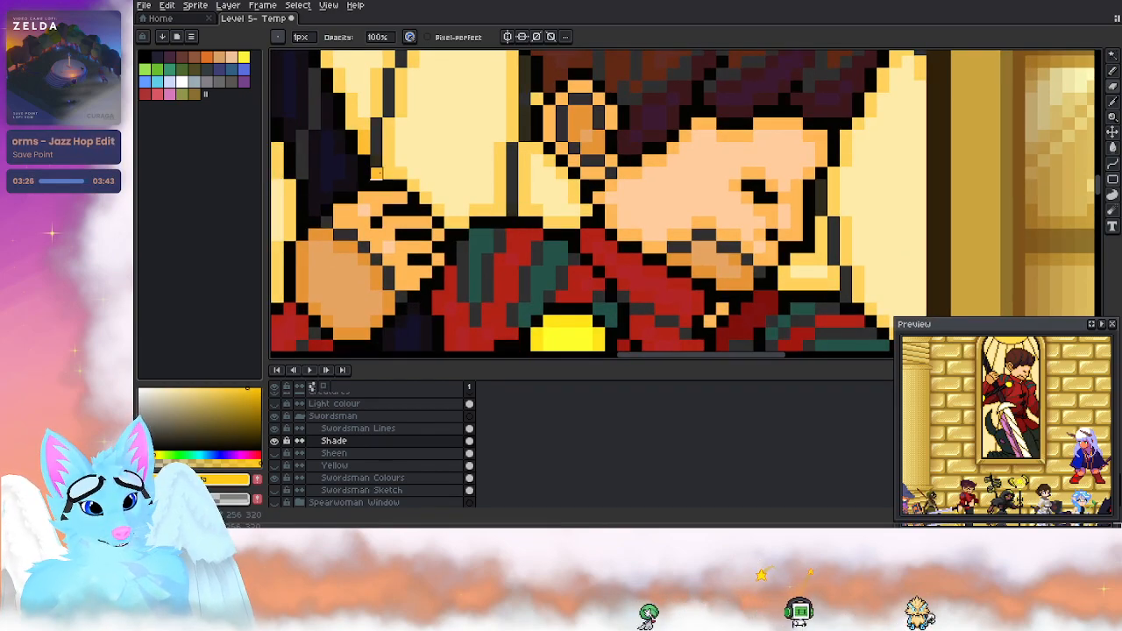
Step: Clean up the shading edges around the swordsman's scabbard, raised hand and red jacket on the Shade layer
left_click_drag(364, 136, 548, 333)
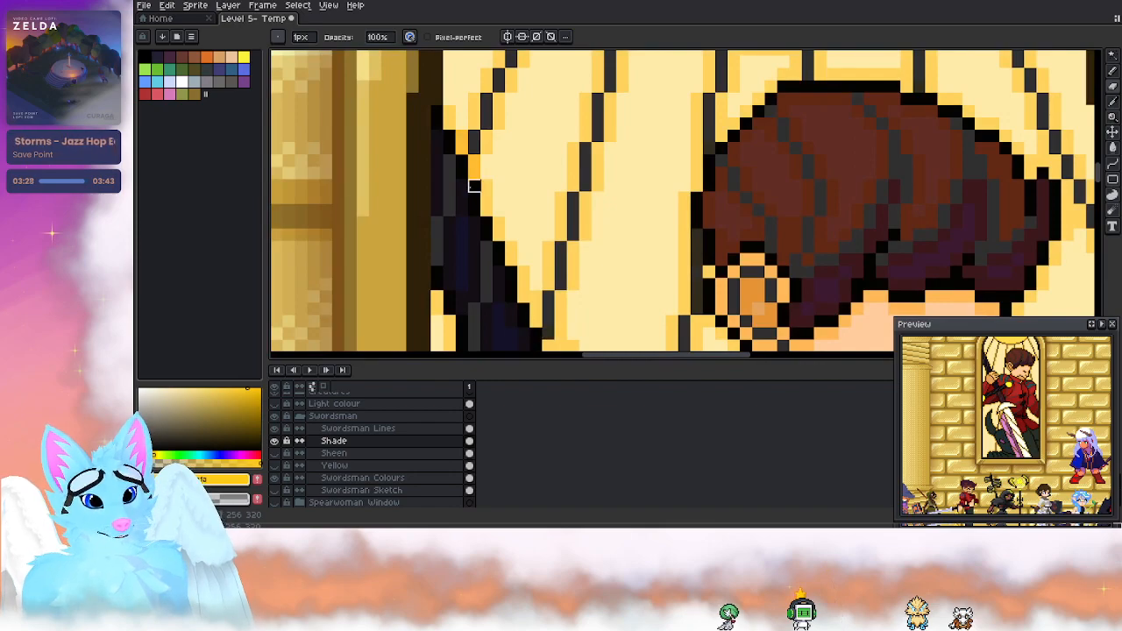
scroll(473, 210, "down", 10)
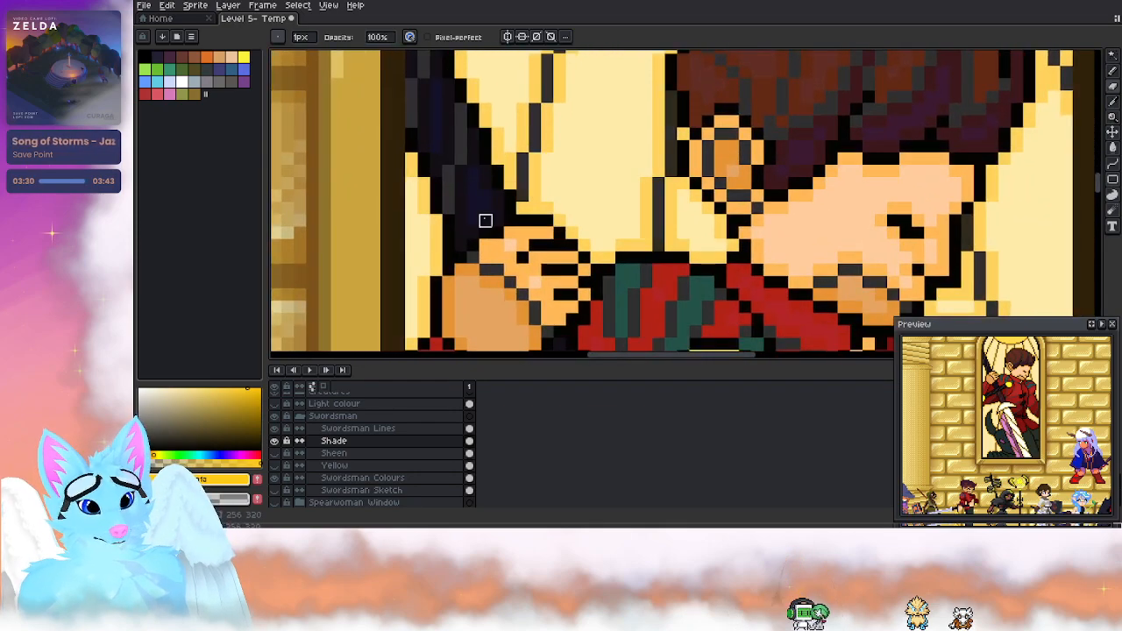
scroll(623, 246, "down", 4)
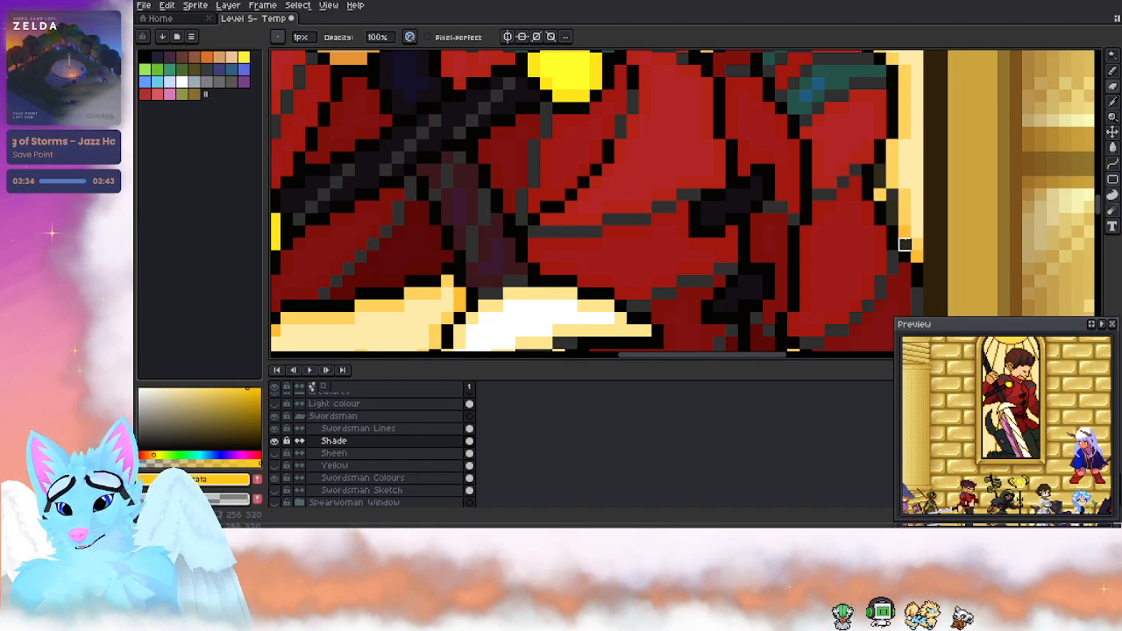
scroll(793, 133, "down", 3)
scroll(793, 134, "down", 1)
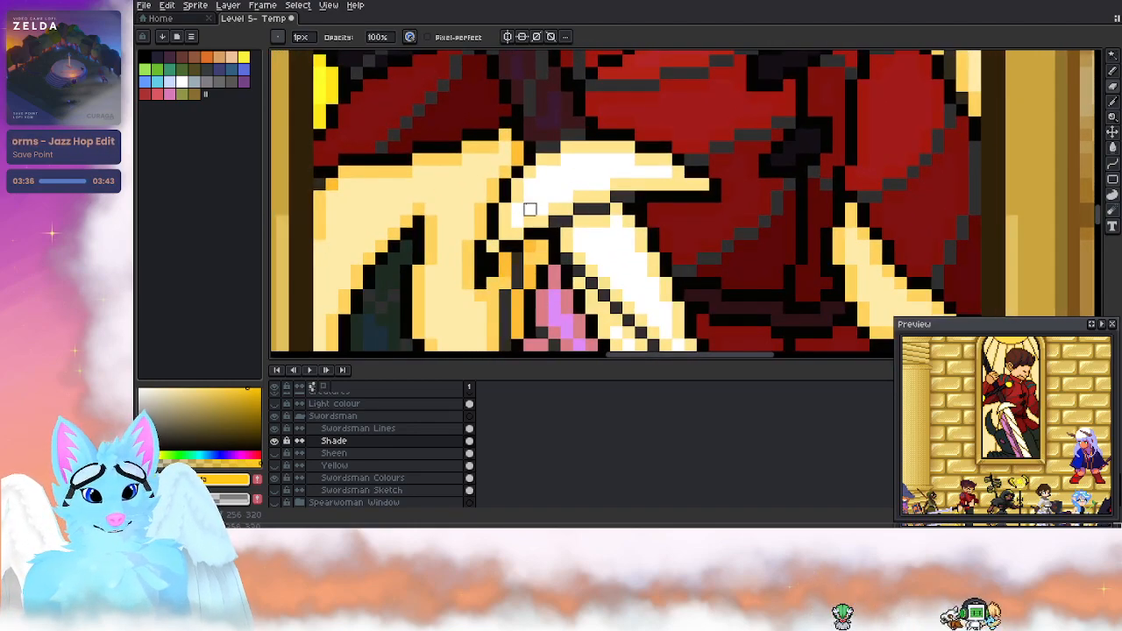
Step: Erase stray shading around the sword blade, the dark curved horn and the background glass below it
scroll(521, 172, "down", 3)
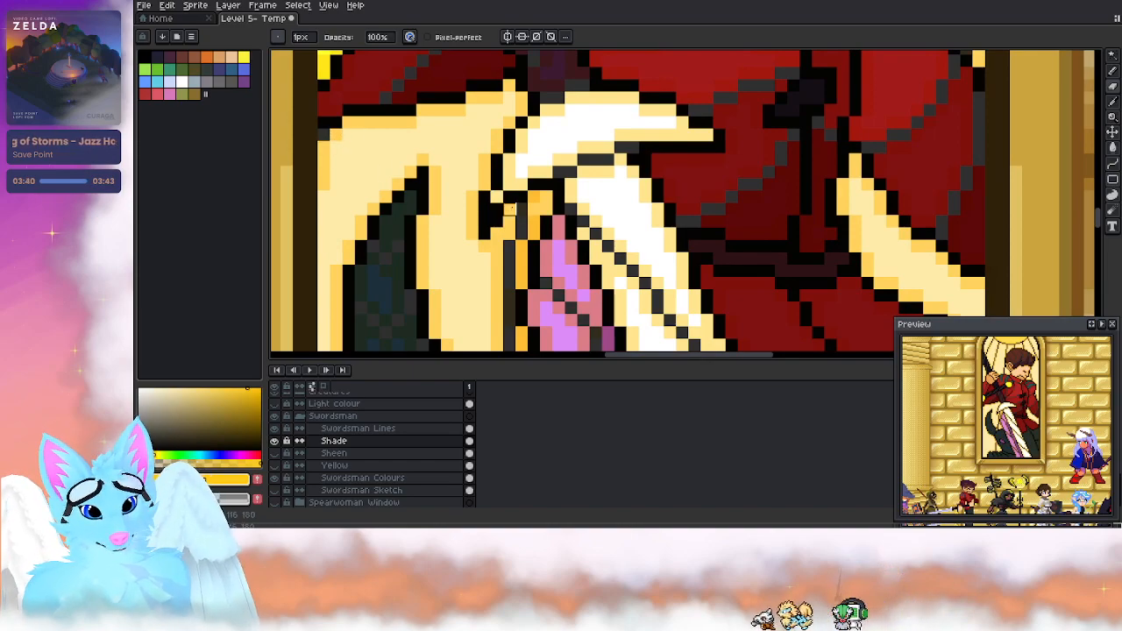
scroll(526, 210, "down", 2)
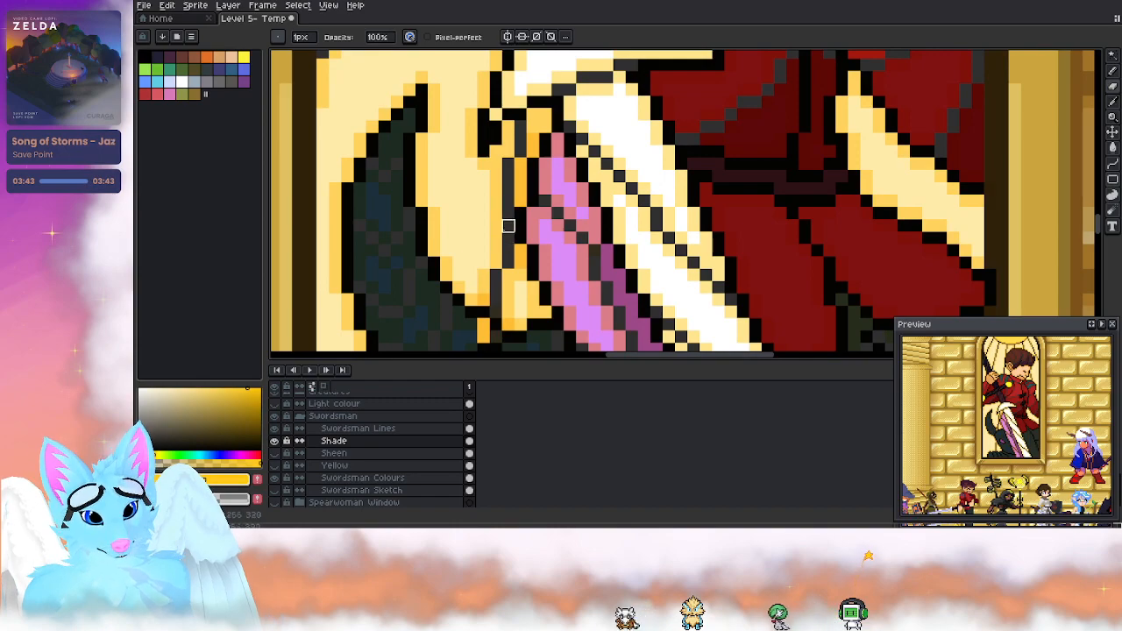
scroll(533, 138, "down", 2)
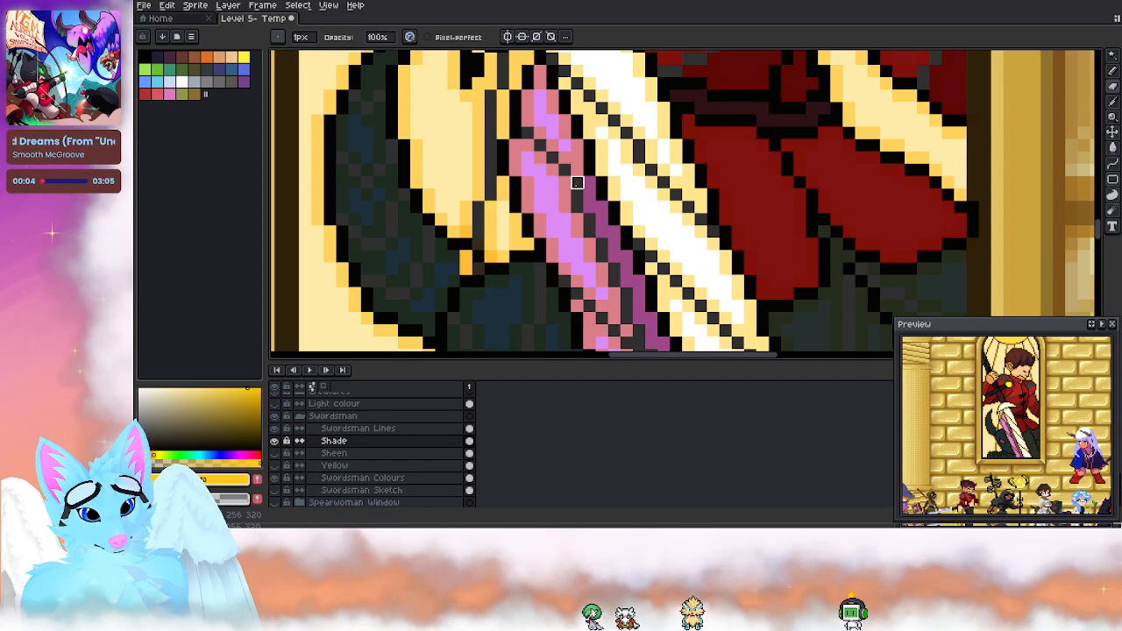
left_click_drag(477, 244, 490, 182)
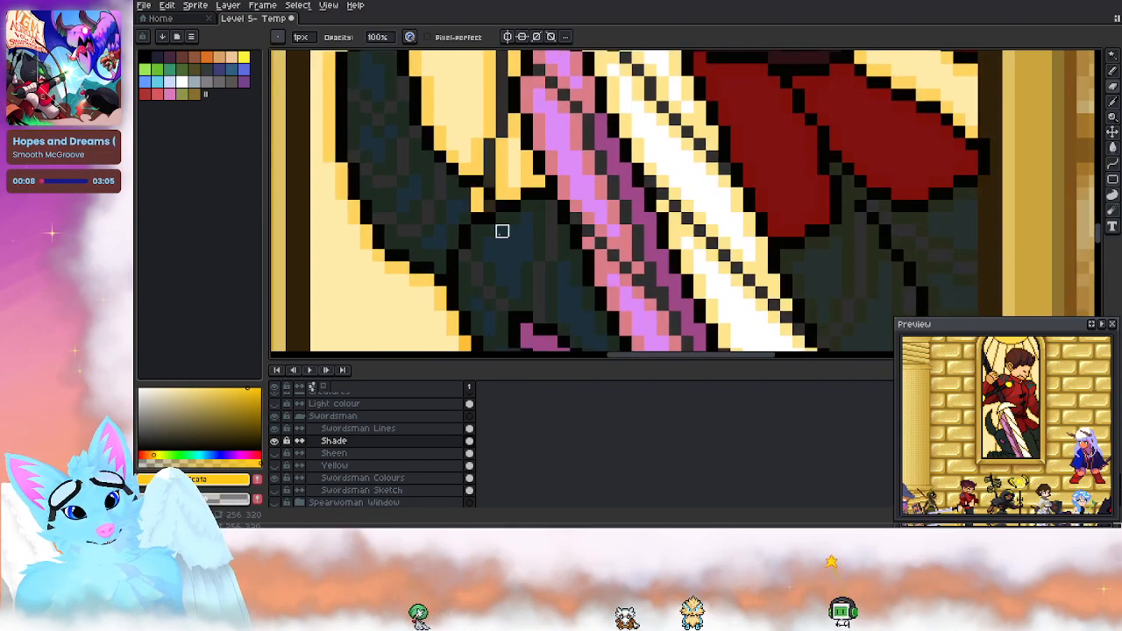
left_click_drag(502, 231, 481, 122)
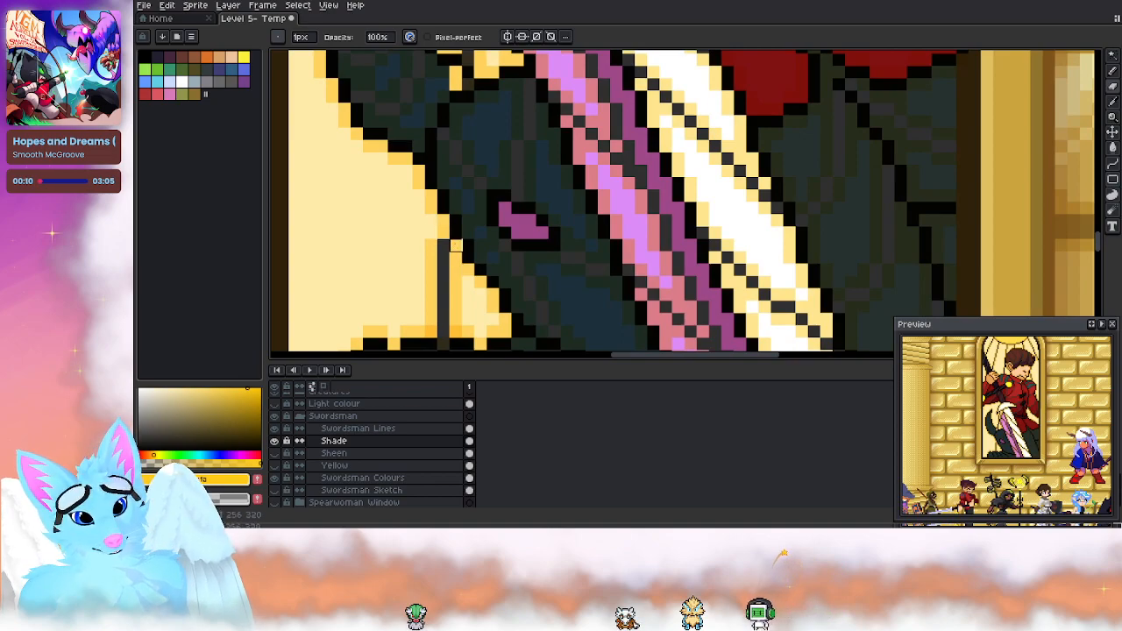
scroll(455, 246, "down", 3)
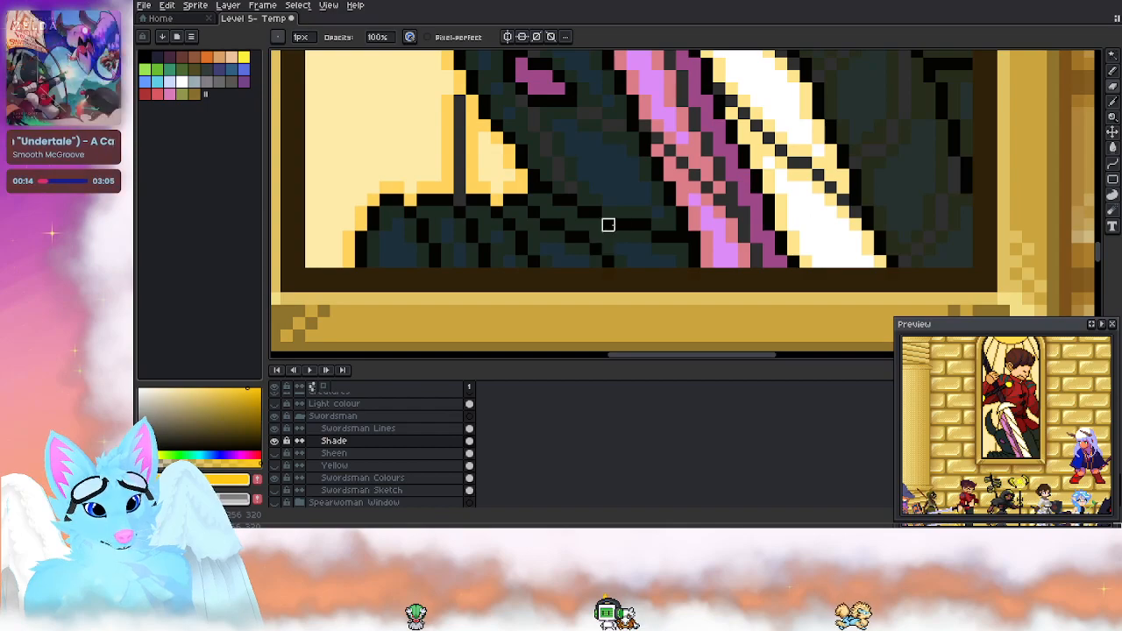
Step: Go over the Shade edges on the window's right side, from the dark trousers and coat tails up to the shoulder
left_click_drag(621, 213, 481, 225)
left_click_drag(742, 151, 647, 207)
left_click_drag(725, 121, 659, 298)
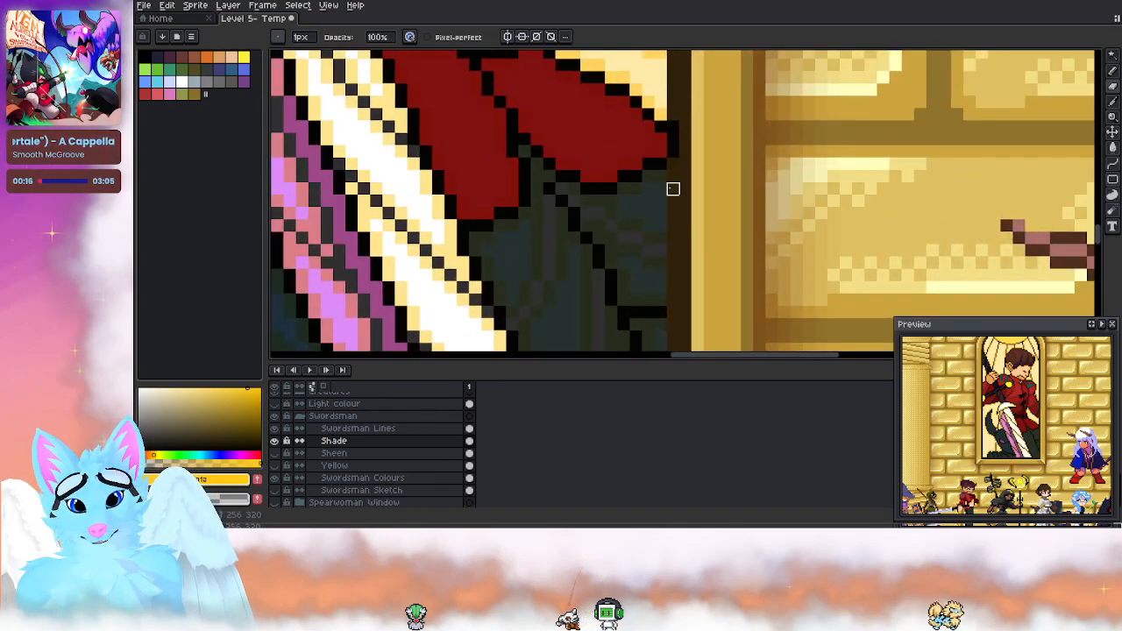
left_click_drag(664, 180, 658, 266)
left_click_drag(627, 158, 657, 289)
left_click_drag(629, 209, 638, 285)
left_click_drag(634, 140, 603, 251)
left_click_drag(612, 103, 594, 254)
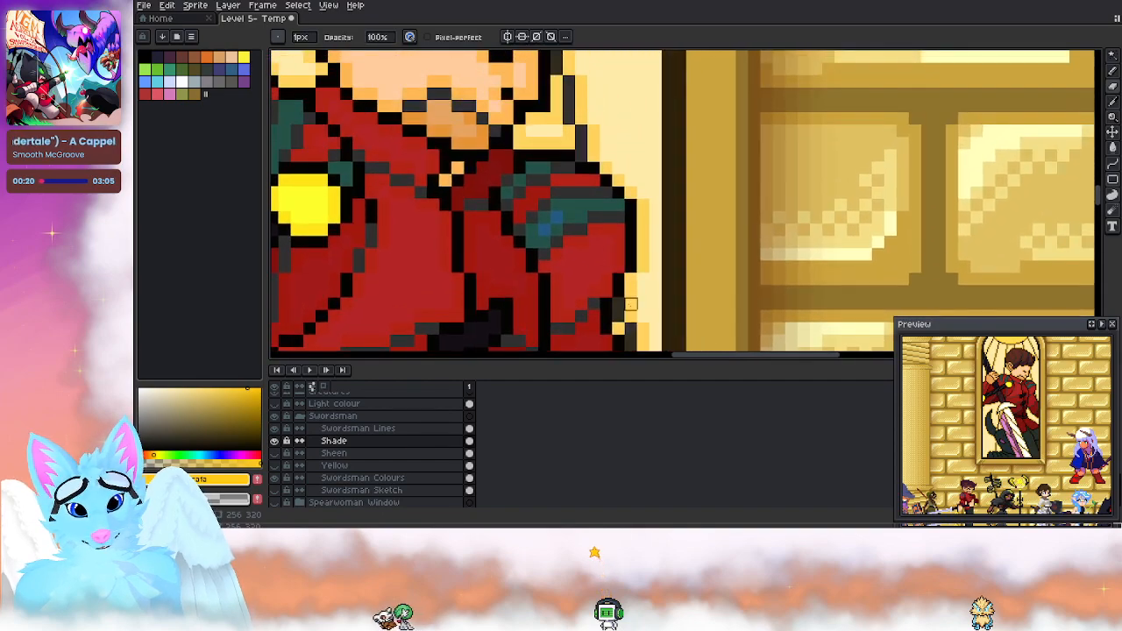
Step: Tidy the shading beside the swordsman's right-hand sleeve and on the background panes around his hair and ear
left_click_drag(630, 304, 625, 175)
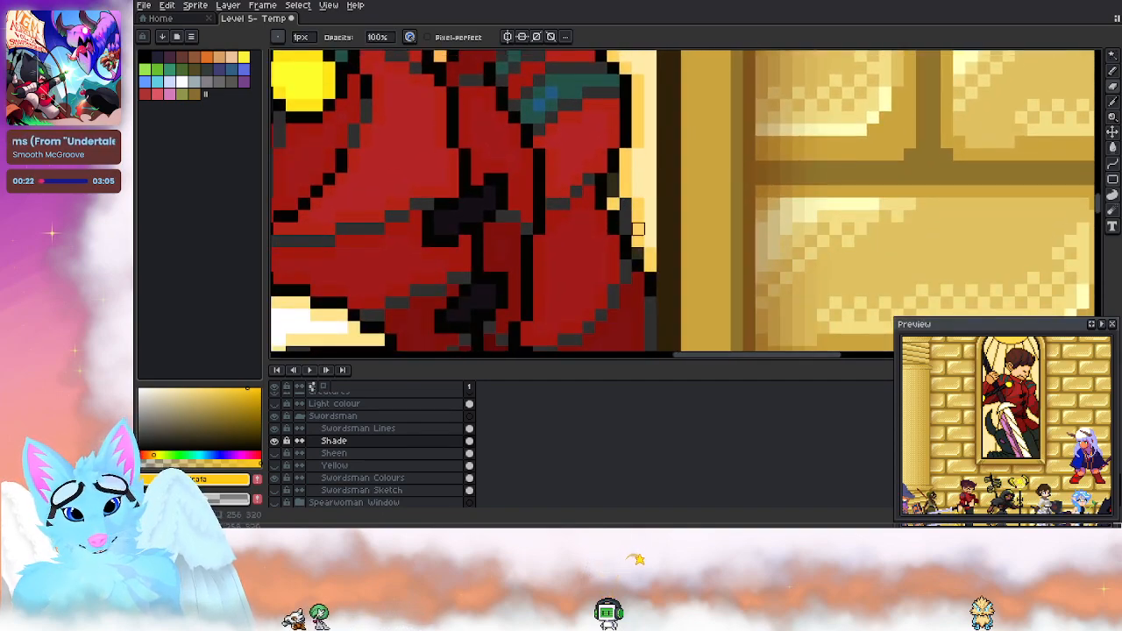
left_click_drag(599, 132, 616, 252)
left_click_drag(593, 74, 647, 219)
left_click_drag(633, 169, 618, 313)
left_click_drag(636, 168, 624, 243)
left_click_drag(590, 171, 731, 137)
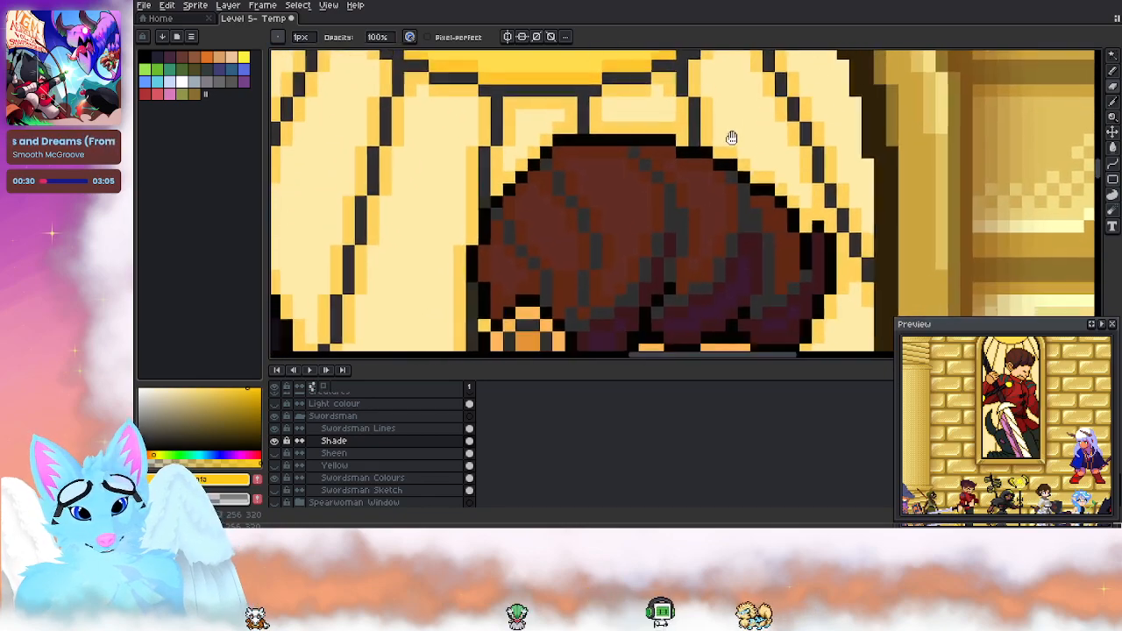
left_click_drag(476, 187, 558, 57)
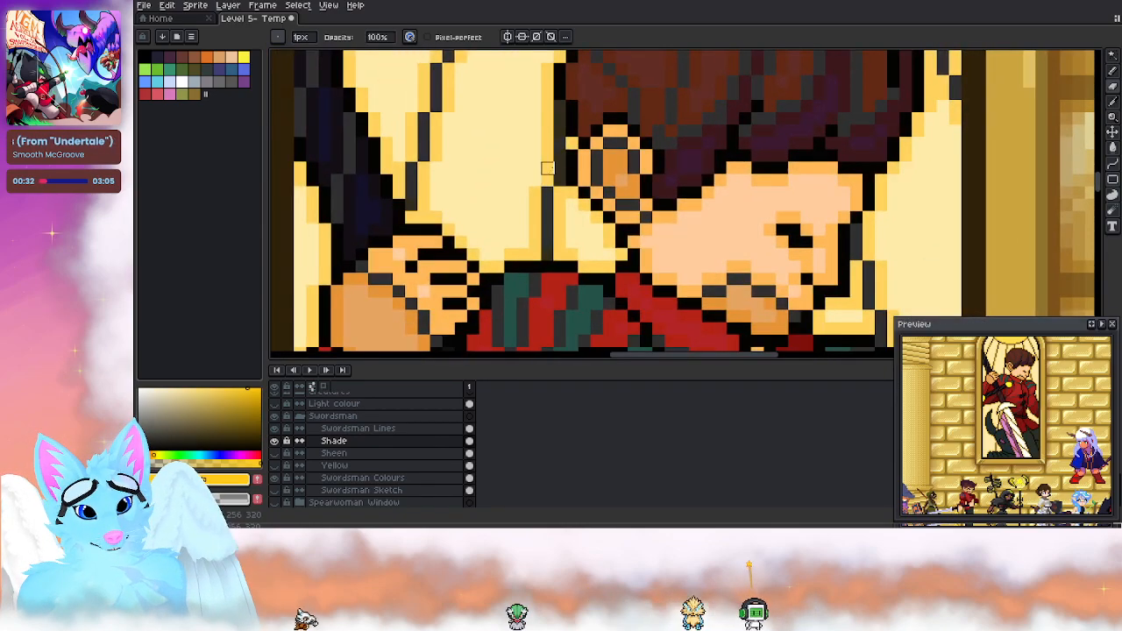
left_click_drag(527, 174, 548, 109)
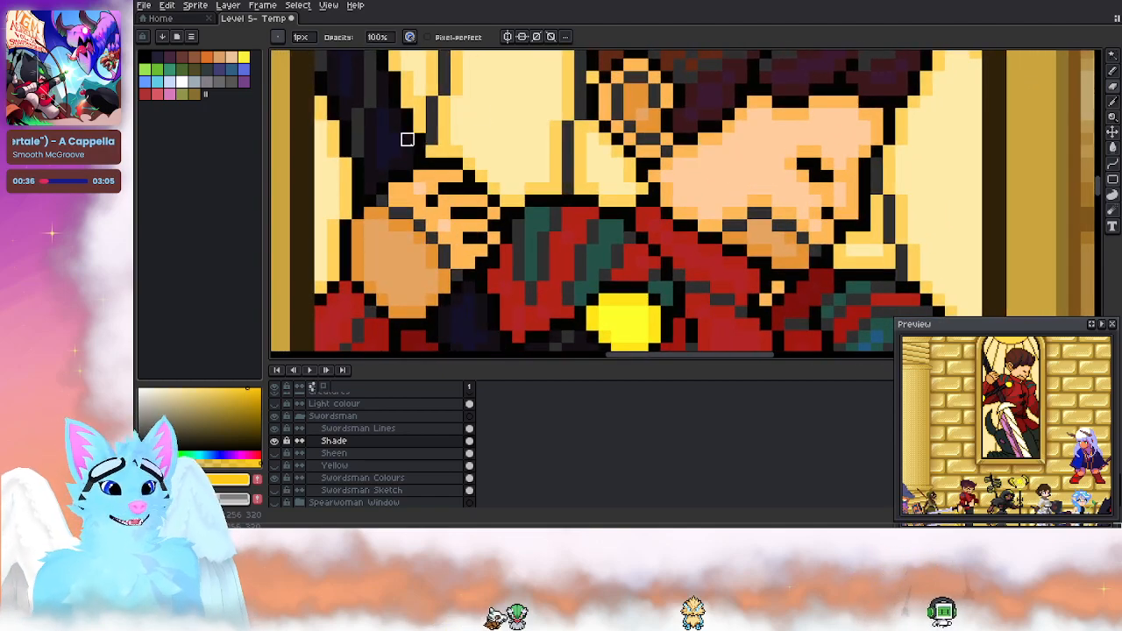
Step: Paint over the stray light pixels beside the horn's base on Swordsman Colours with the creature's dark blue, and reselect the Shade layer
scroll(407, 139, "down", 6)
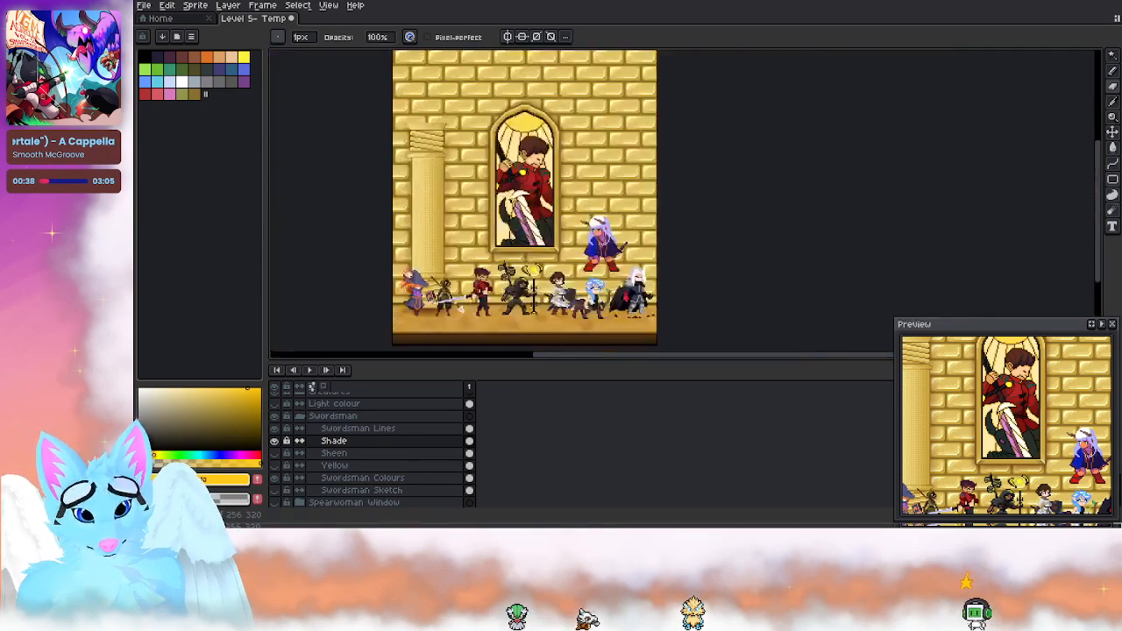
scroll(550, 235, "up", 2)
scroll(490, 206, "up", 2)
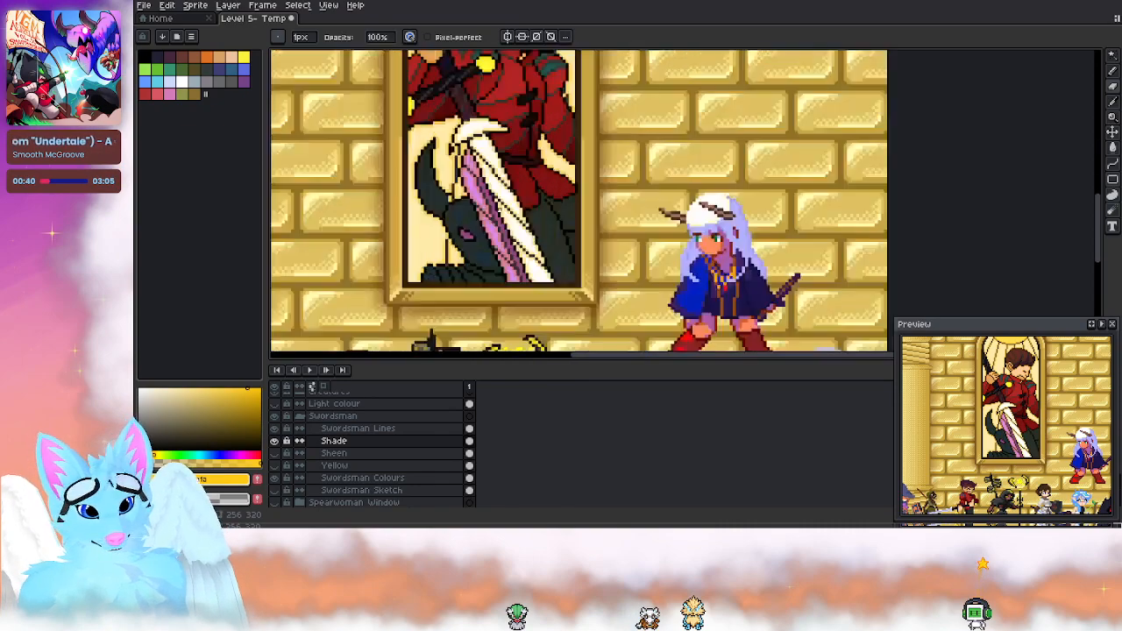
scroll(468, 199, "up", 4)
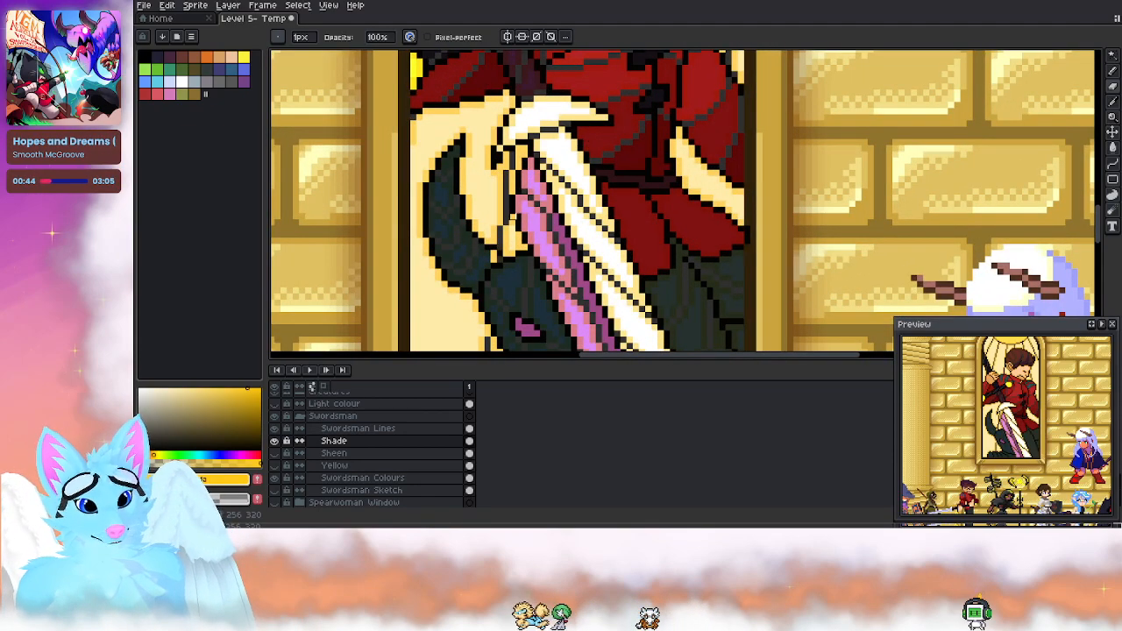
left_click_drag(519, 254, 538, 221)
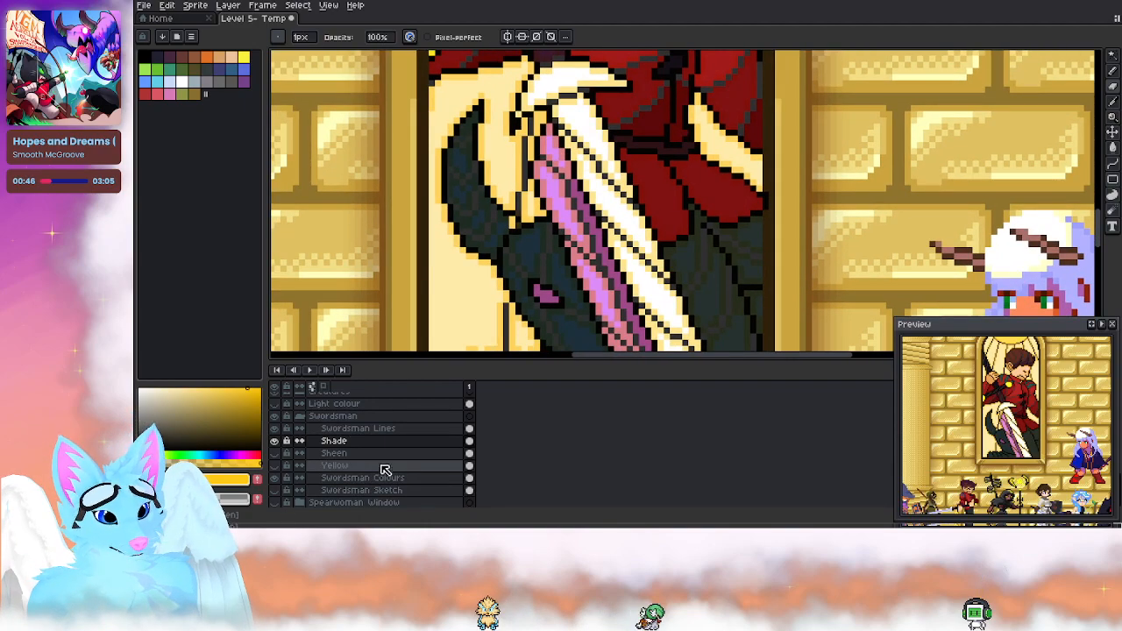
scroll(380, 471, "down", 1)
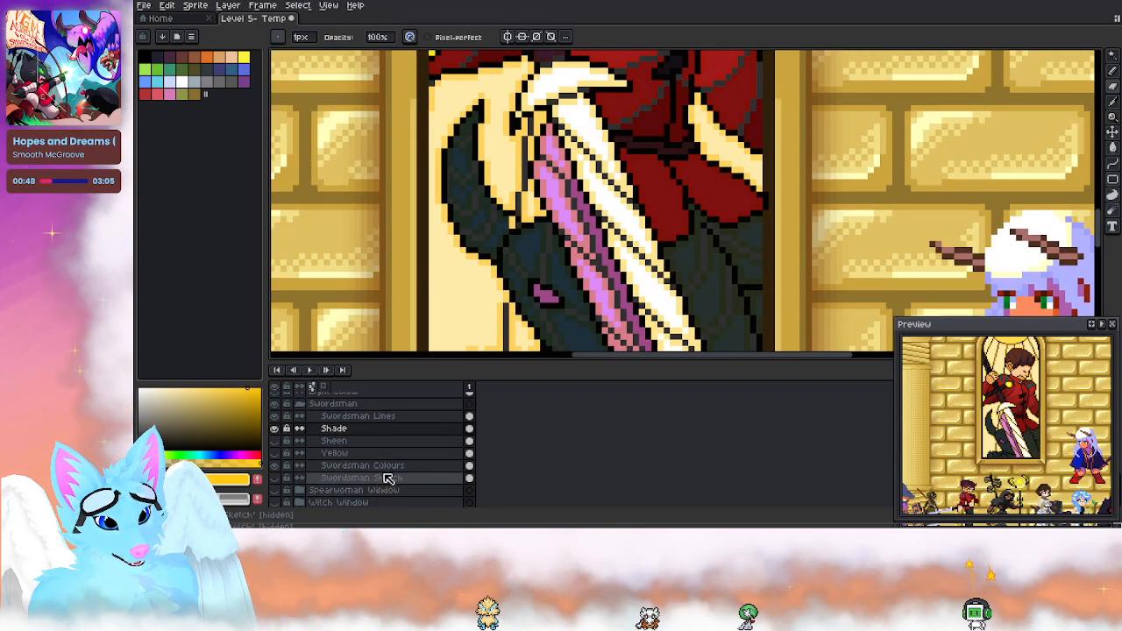
left_click(395, 466)
scroll(526, 263, "up", 2)
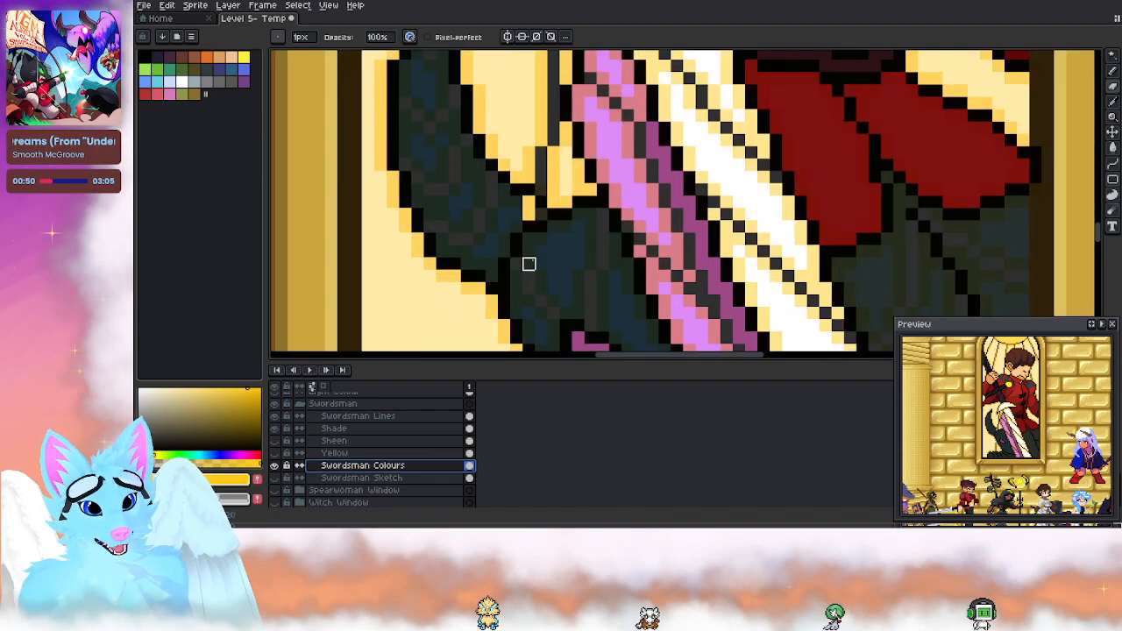
left_click(562, 263, "alt")
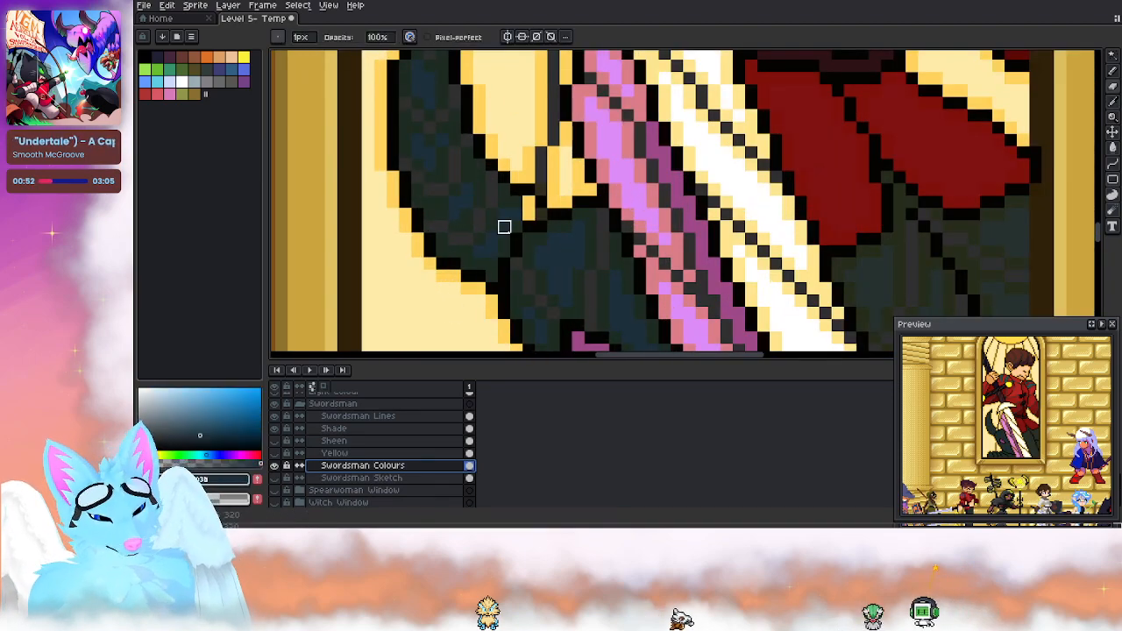
key("b")
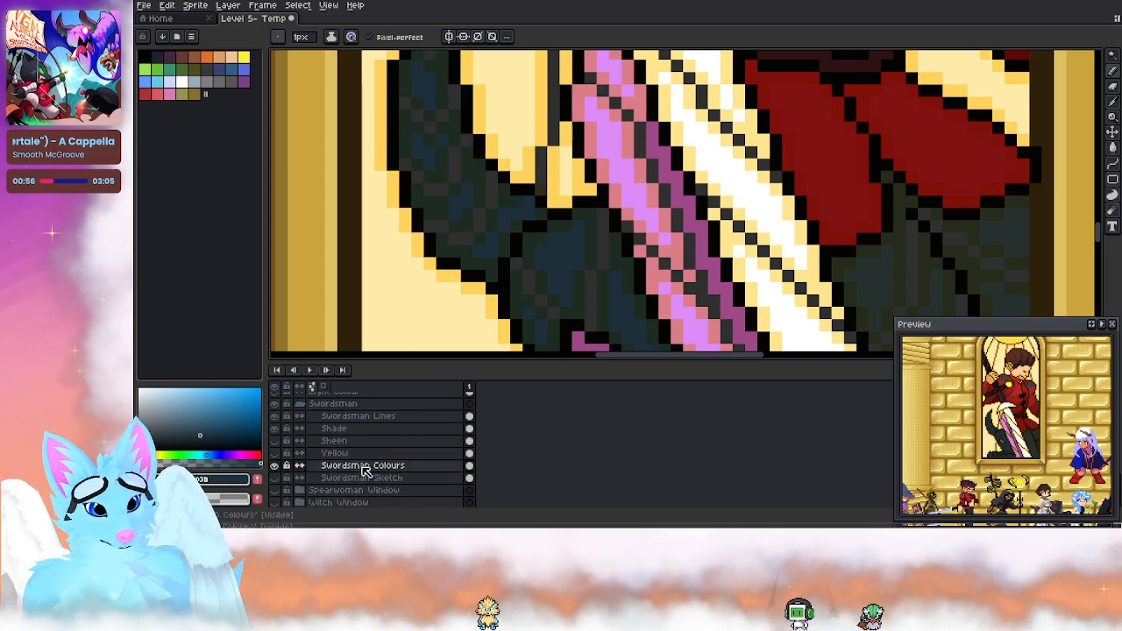
left_click(355, 430)
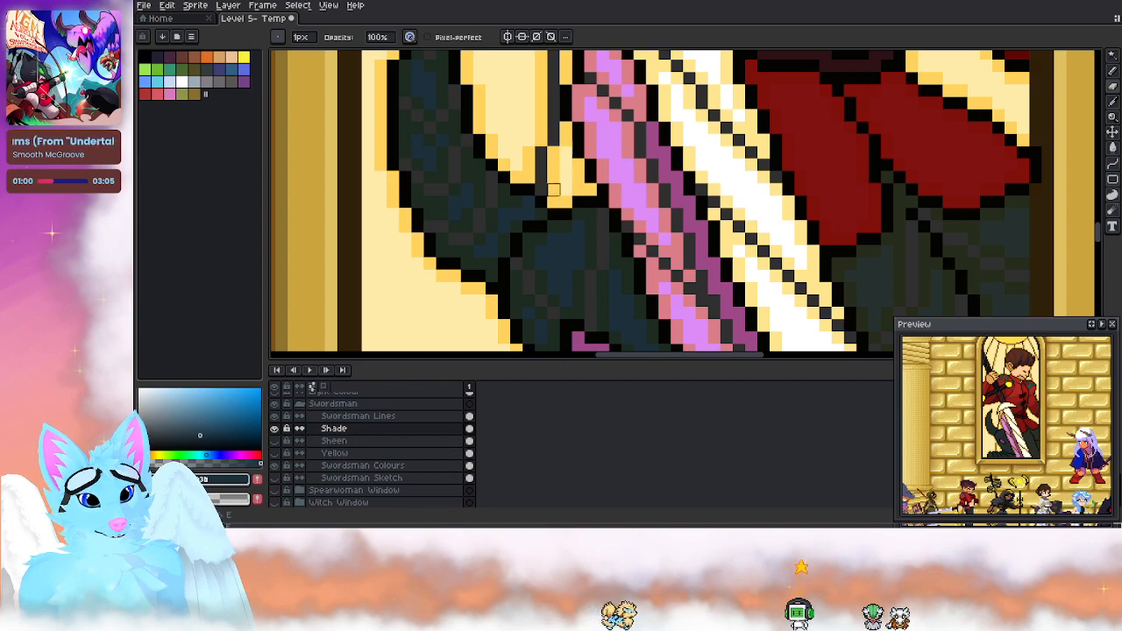
Step: Show the Sheen and Yellow layers over the swordsman's window
scroll(498, 110, "down", 2)
scroll(498, 111, "down", 4)
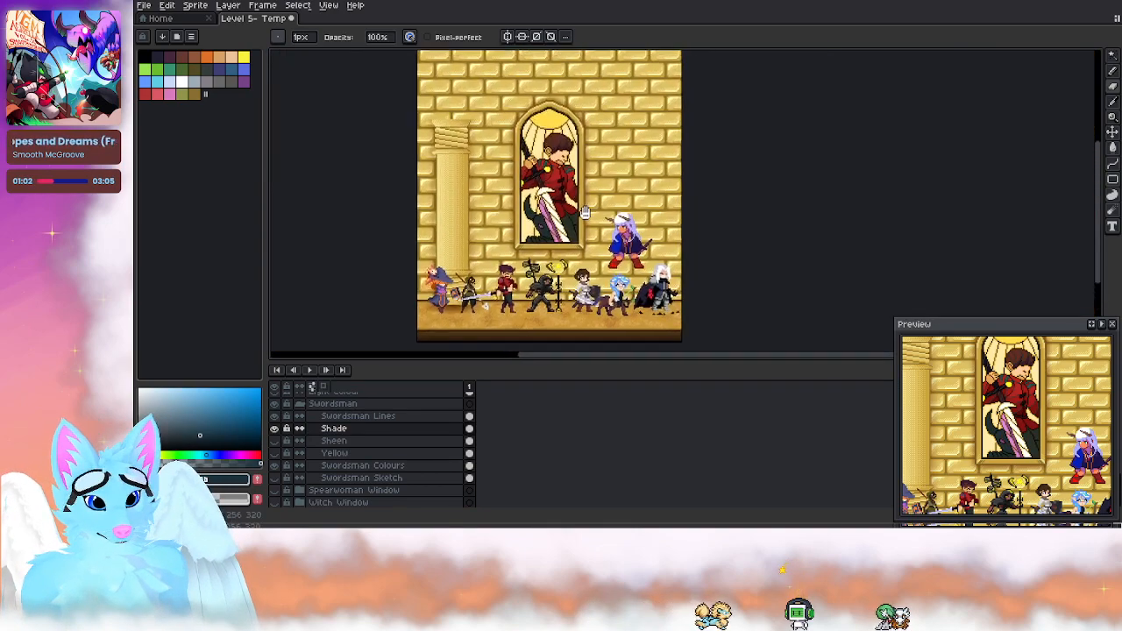
scroll(530, 213, "up", 3)
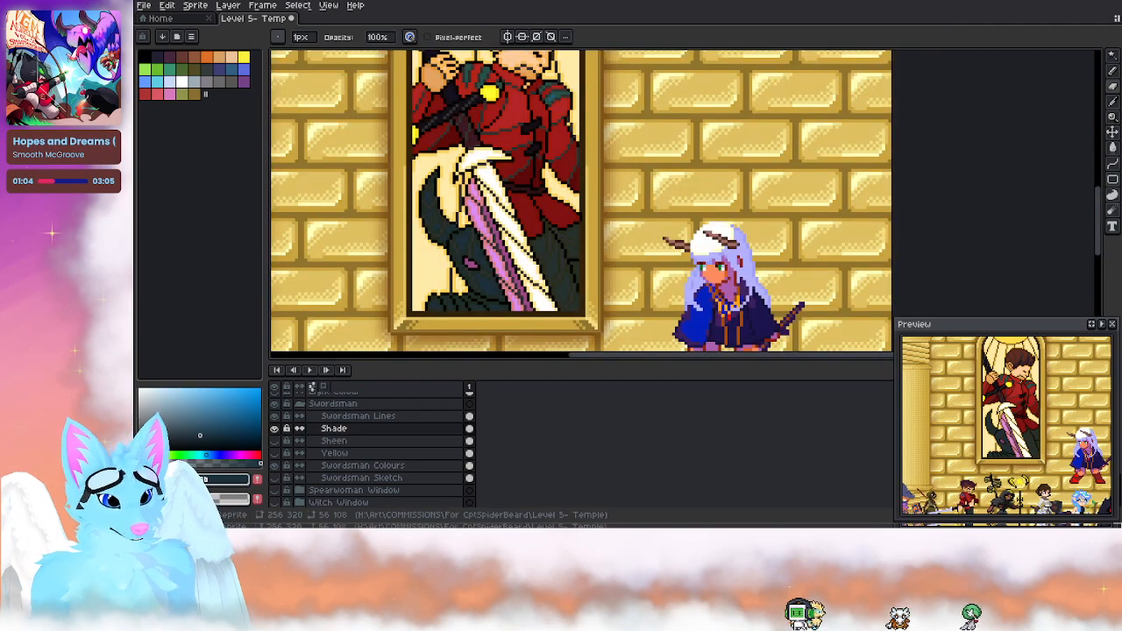
left_click(278, 452)
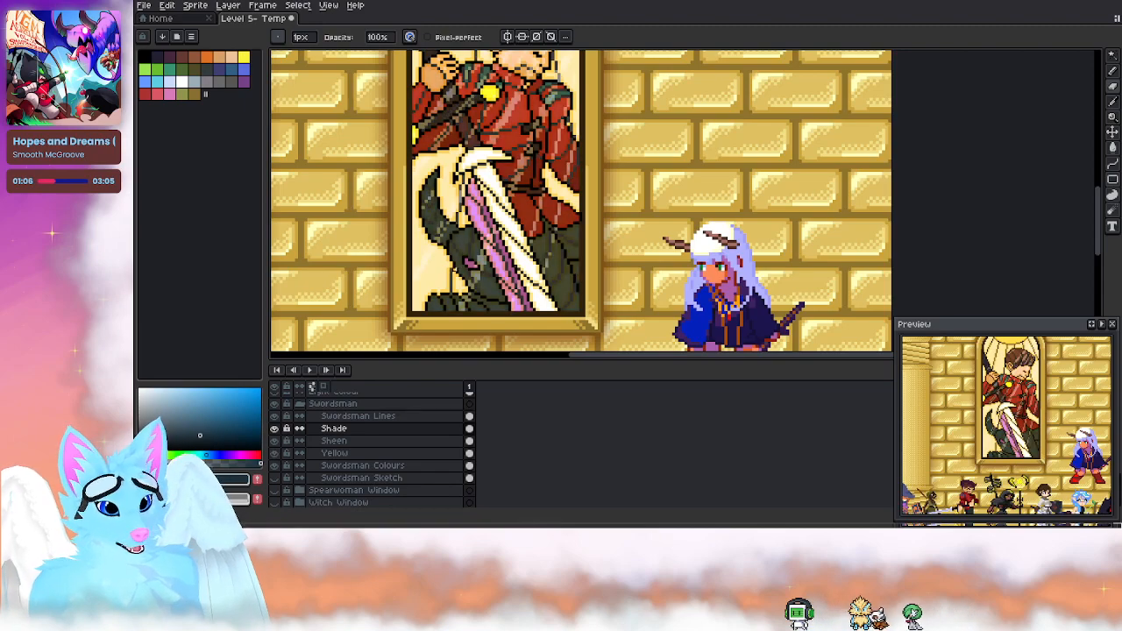
scroll(455, 269, "down", 1)
scroll(455, 270, "up", 1)
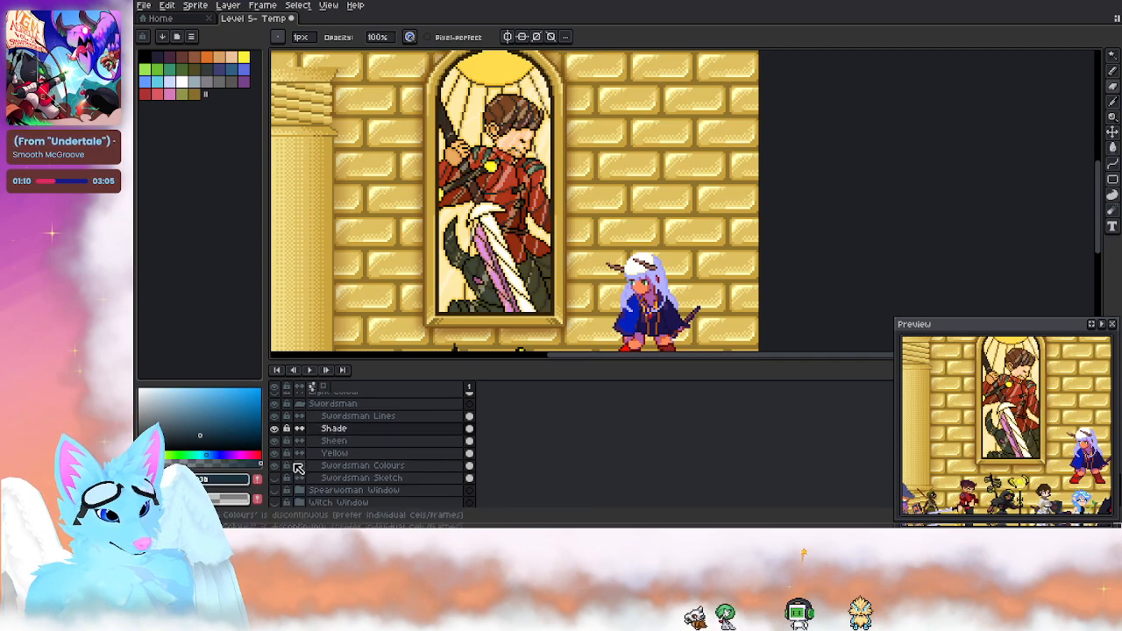
Step: Collapse the Swordsman layer group and save the temple level file
left_click(300, 406)
left_click_drag(563, 225, 598, 243)
scroll(601, 241, "down", 2)
scroll(611, 256, "up", 2)
scroll(611, 256, "down", 1)
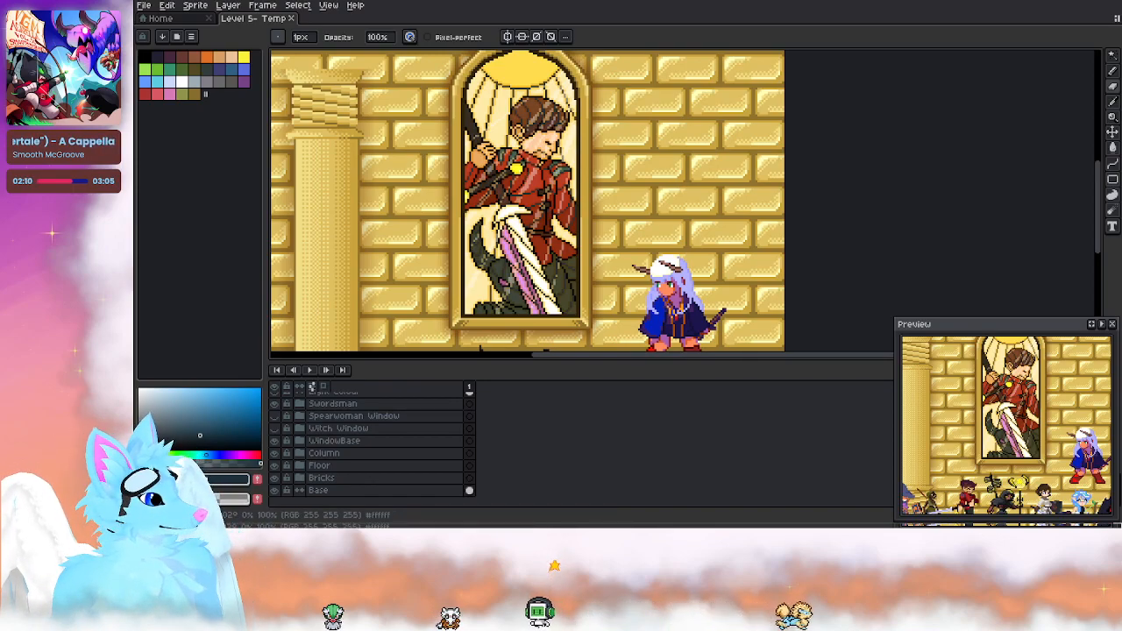
left_click_drag(584, 243, 612, 248)
key("ctrl")
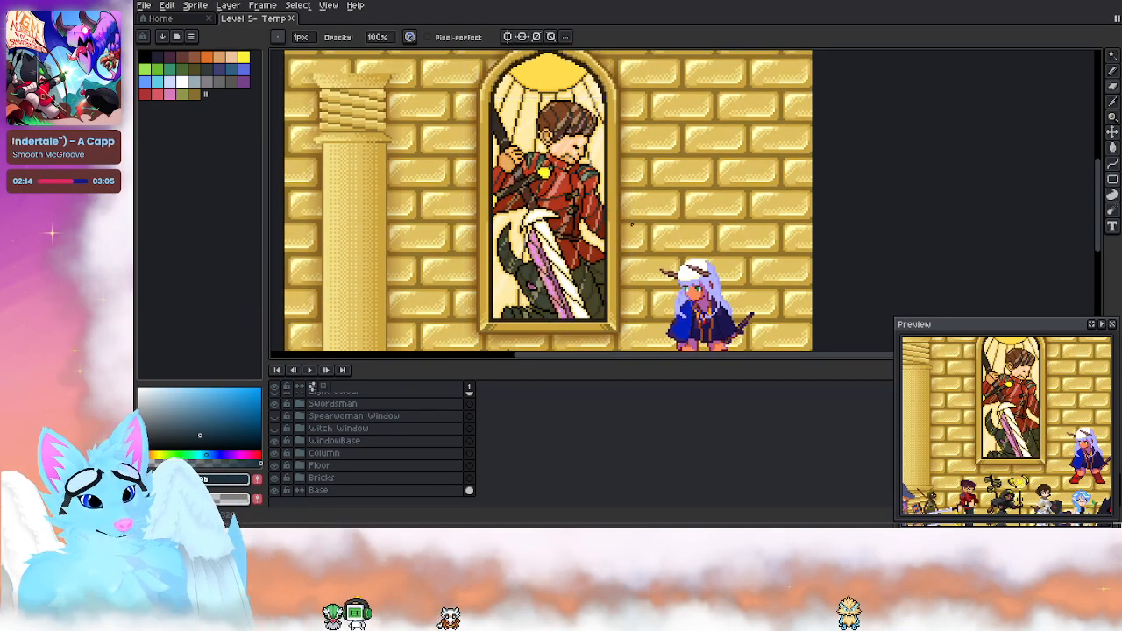
Step: Sample the dark reddish brown from the red-coated swordsman sprite standing below the window
left_click_drag(621, 219, 632, 224)
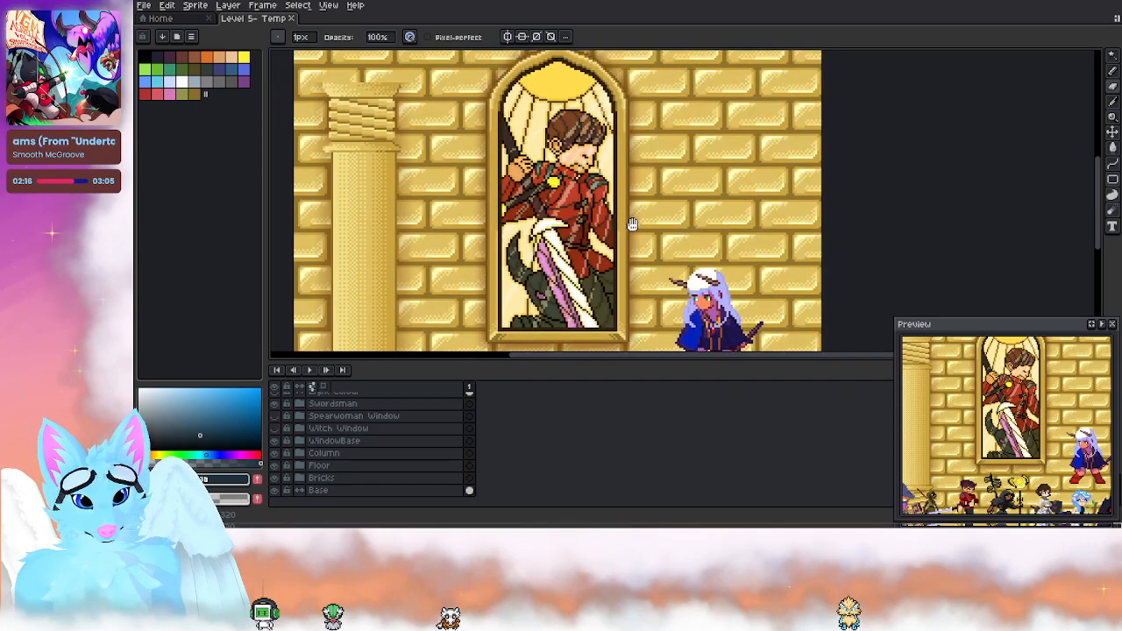
scroll(607, 197, "down", 1)
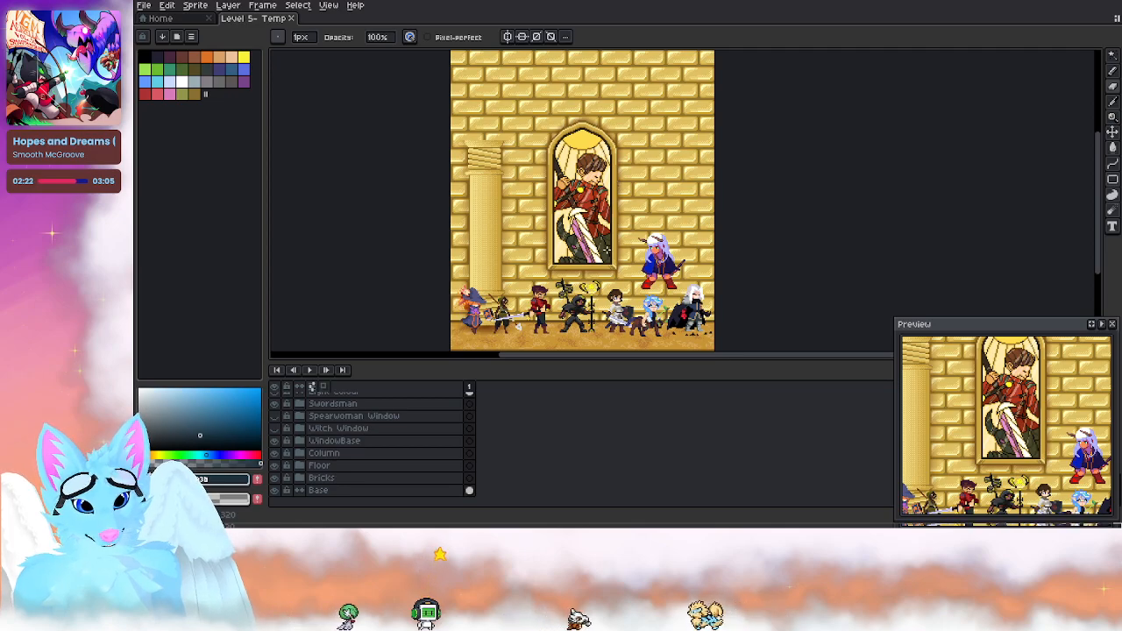
scroll(623, 267, "up", 2)
scroll(624, 267, "up", 1)
left_click_drag(575, 224, 629, 51)
scroll(605, 158, "down", 1)
scroll(447, 248, "up", 3)
left_click(458, 295, "alt")
left_click_drag(764, 96, 693, 295)
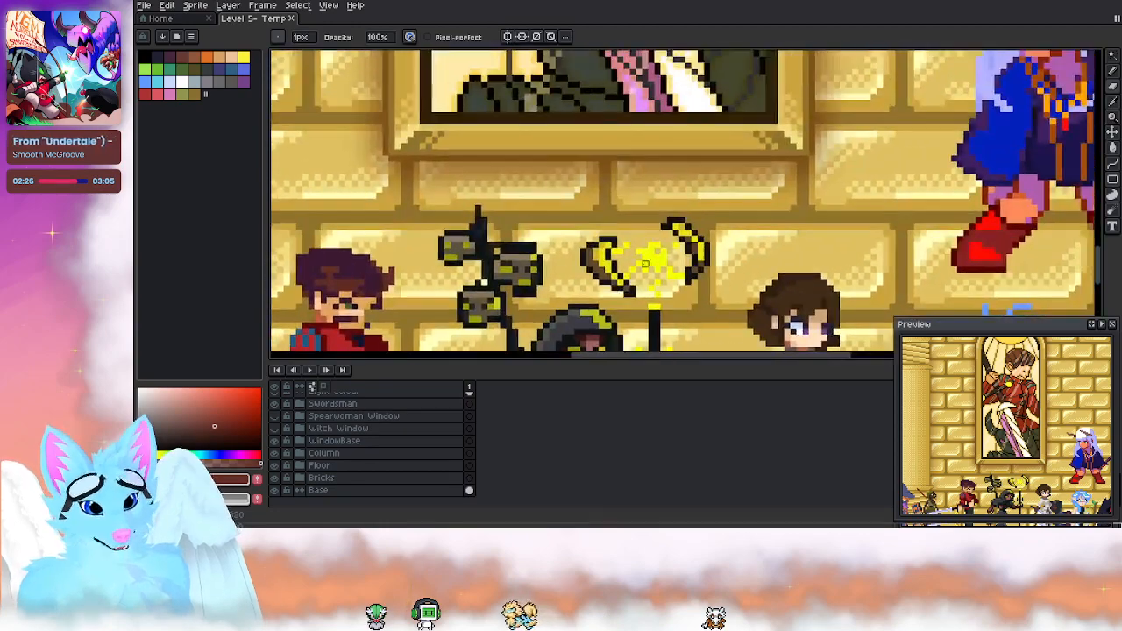
left_click_drag(693, 118, 610, 290)
left_click_drag(645, 216, 551, 252)
scroll(360, 461, "up", 2)
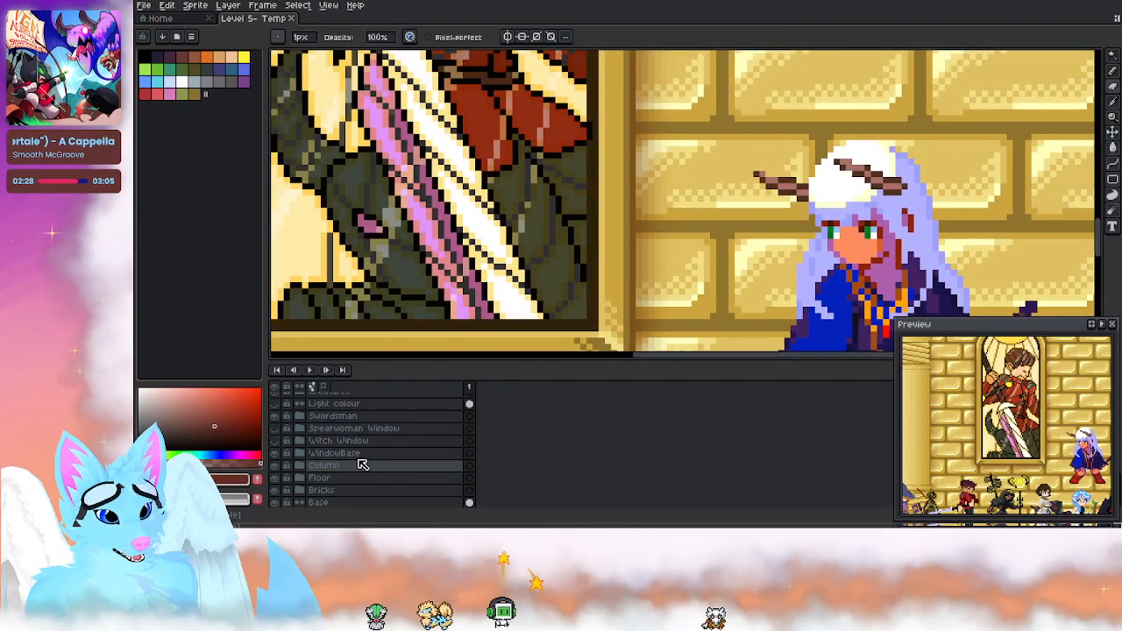
Step: On the Swordsman Colours layer, bucket-fill the small pane beside the swordsman's trousers at the window's right edge with the sampled reddish brown
left_click(375, 412)
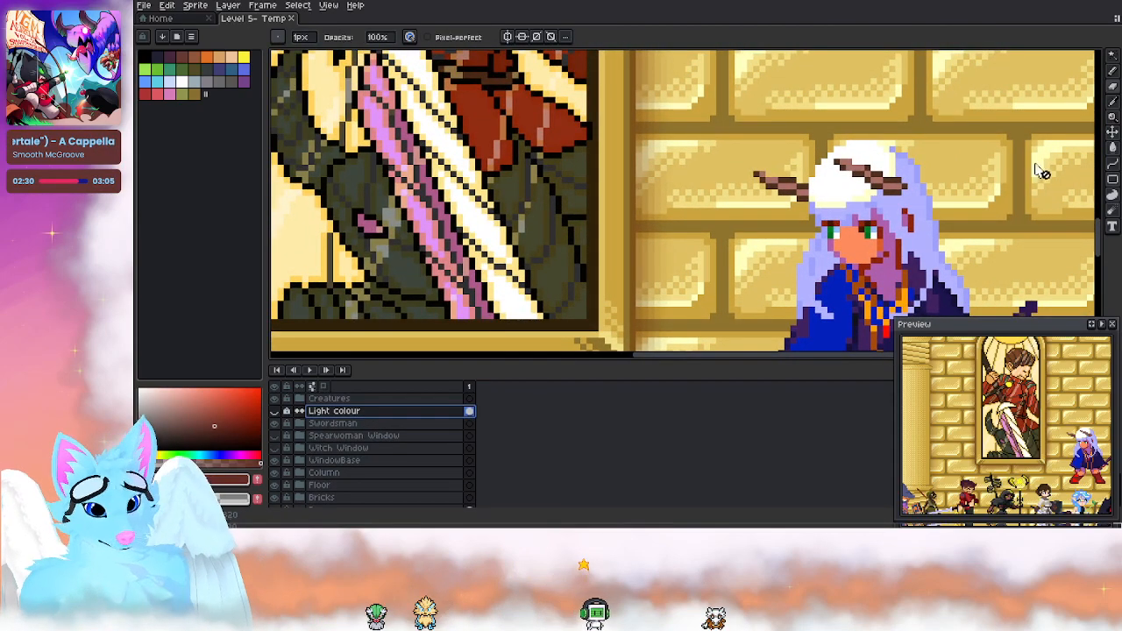
left_click(1114, 149)
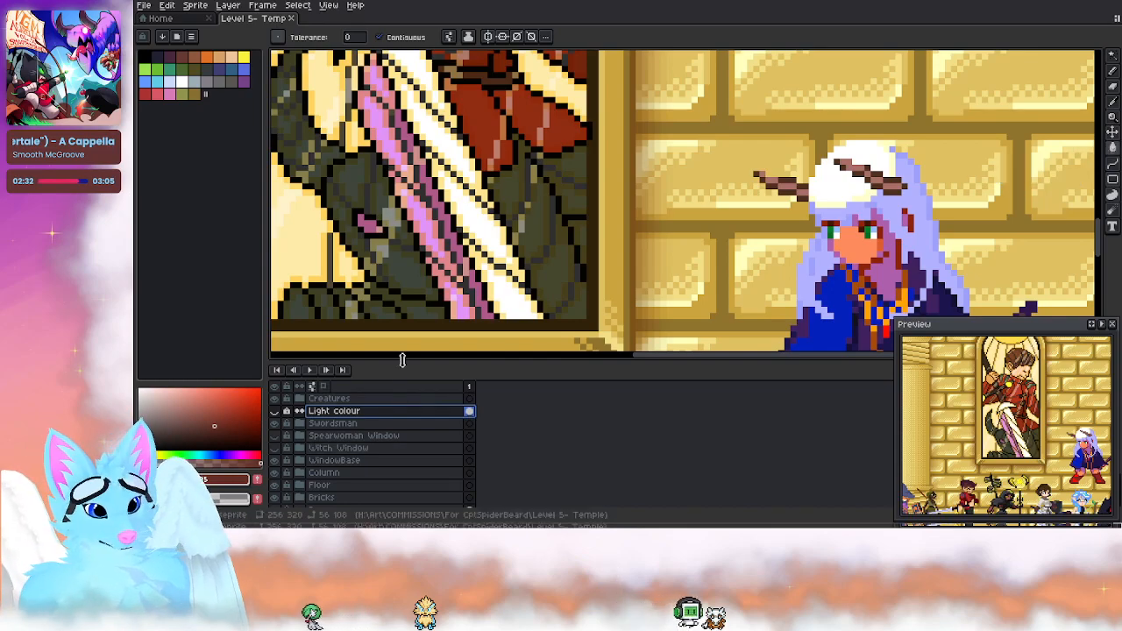
left_click(300, 424)
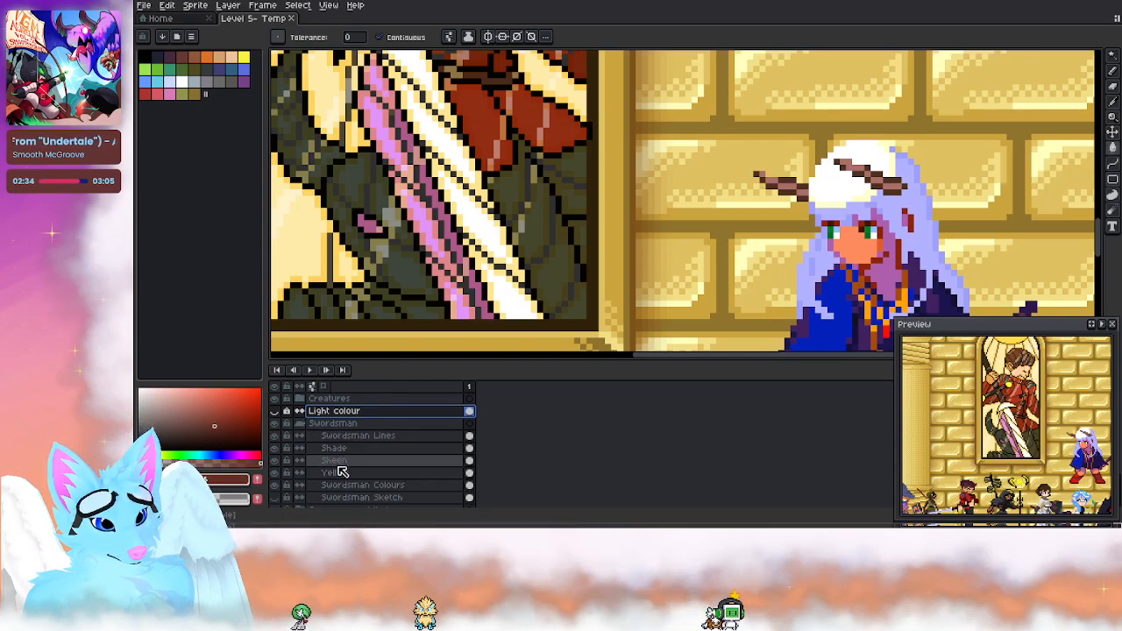
scroll(408, 498, "down", 1)
left_click(399, 472)
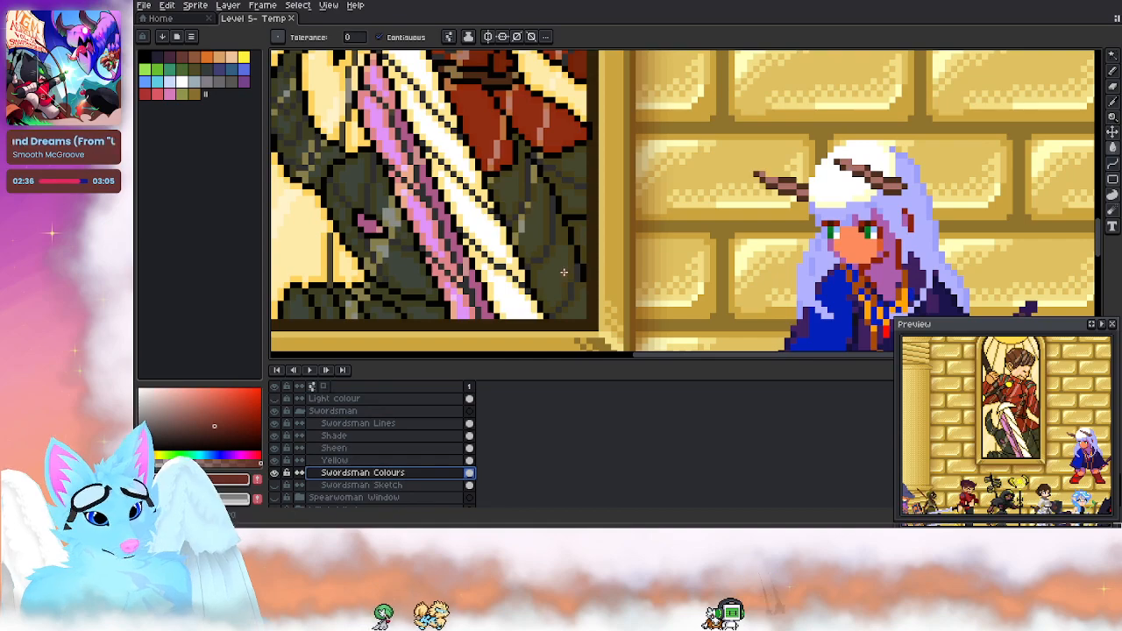
left_click(582, 239)
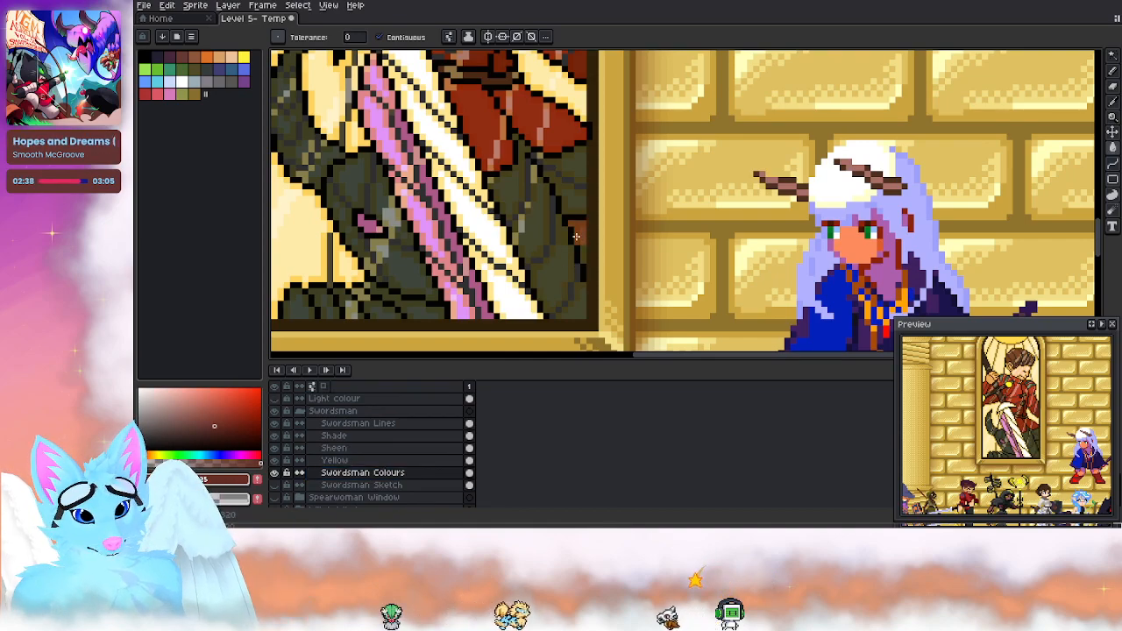
Step: Check the filled pane against the whole temple scene, collapse the Swordsman layer group and save the level file
scroll(581, 253, "down", 5)
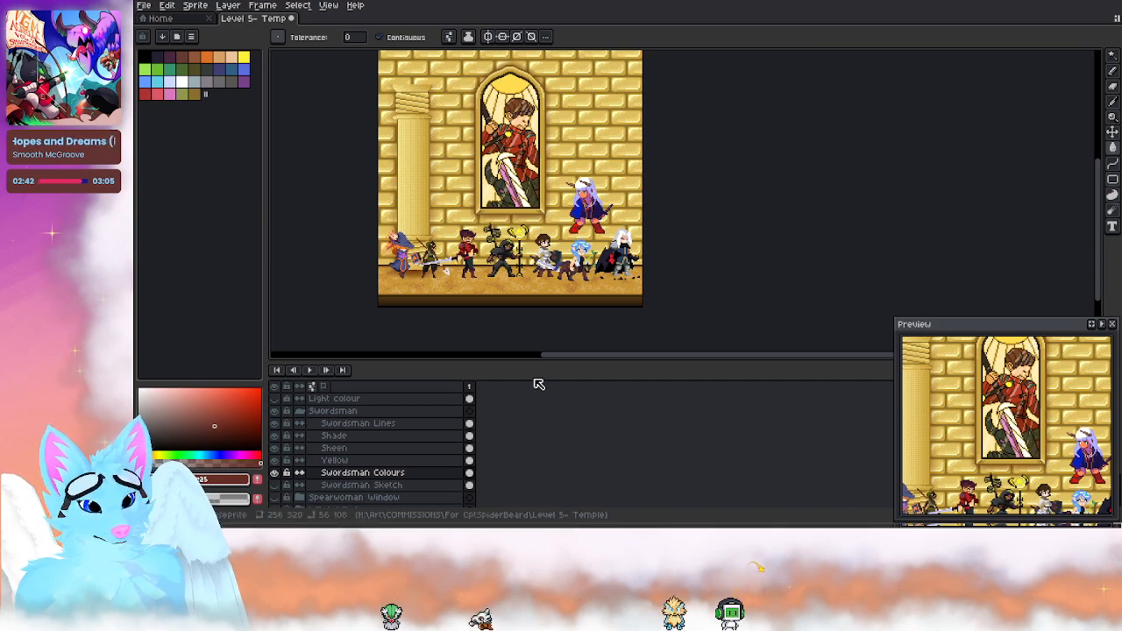
left_click_drag(515, 214, 515, 233)
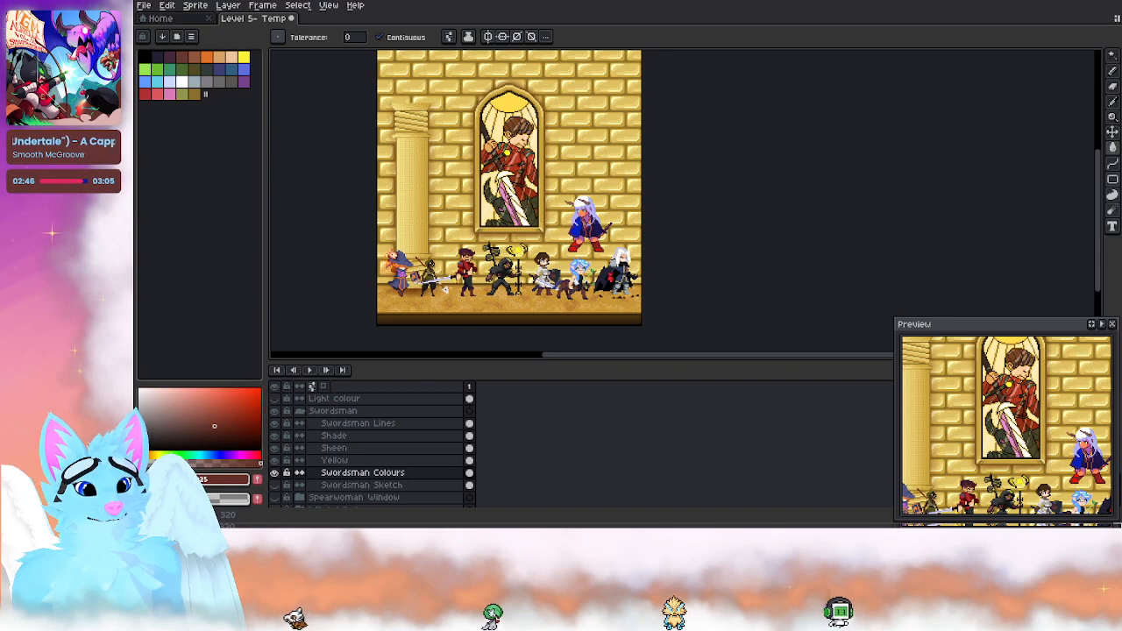
left_click_drag(507, 195, 499, 254)
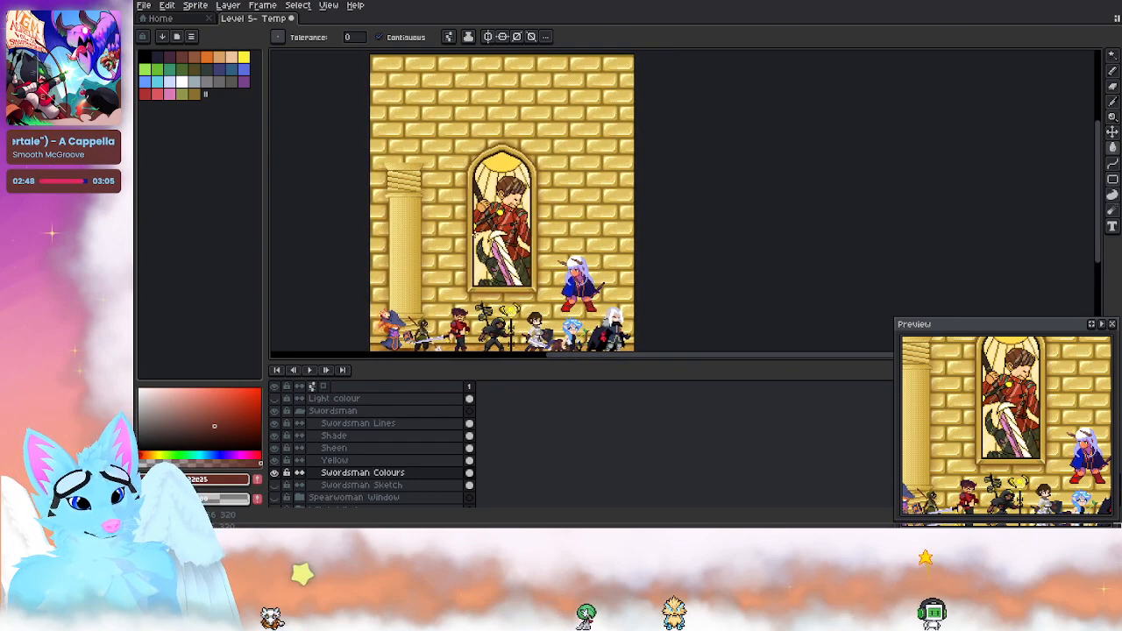
left_click_drag(500, 230, 504, 254)
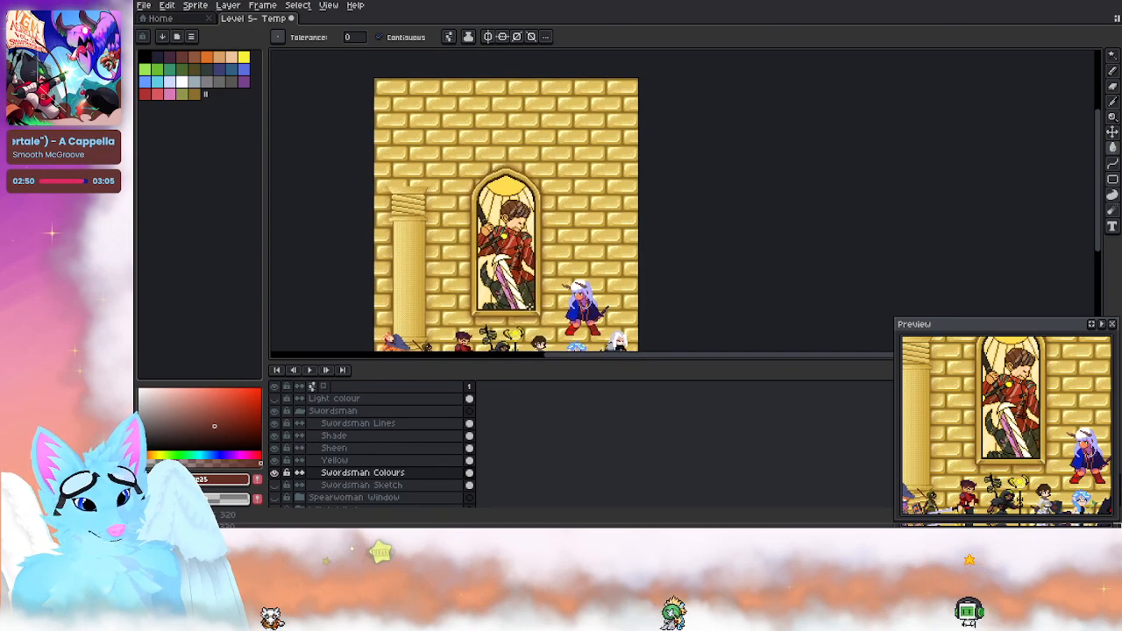
key("ctrl")
scroll(501, 278, "up", 1)
left_click_drag(526, 294, 563, 296)
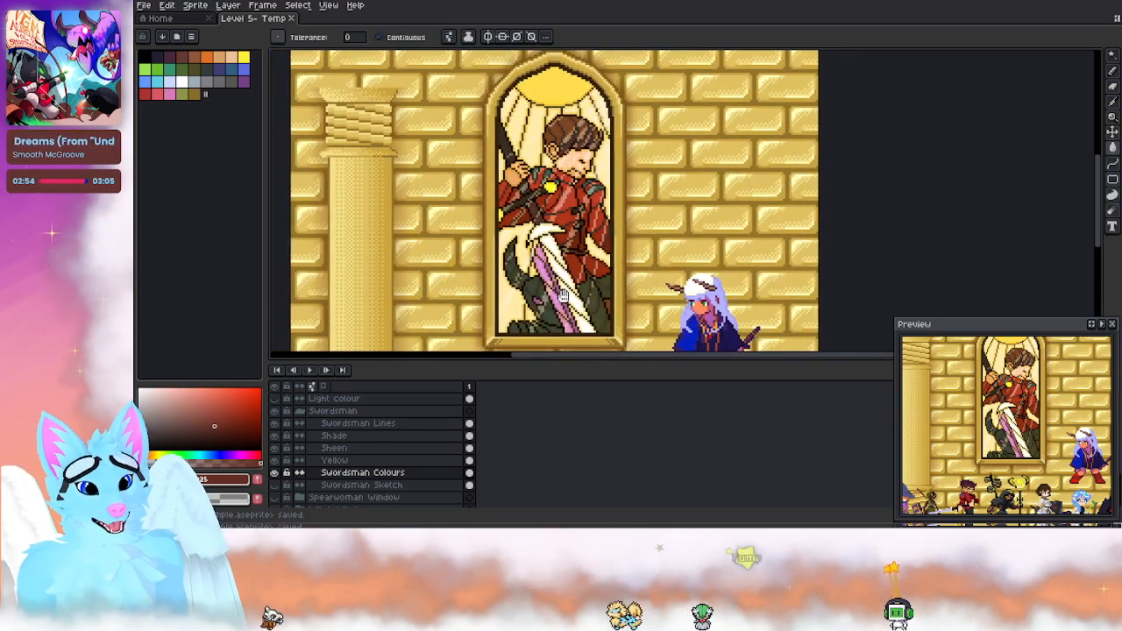
left_click(300, 411)
key("ctrl+s")
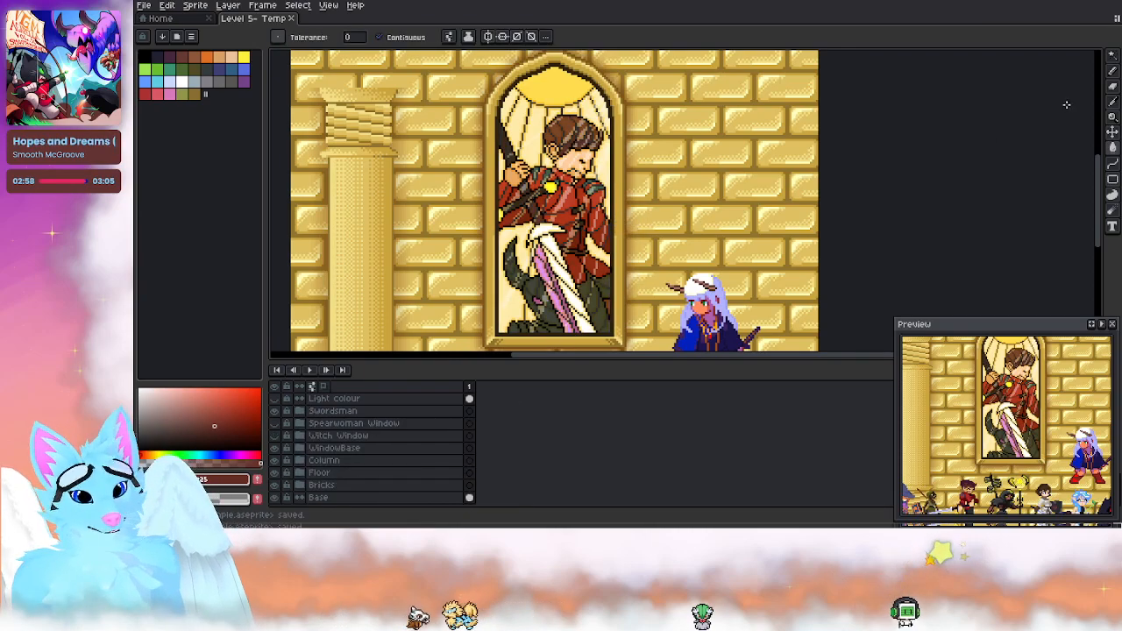
Step: Switch to the Rectangular Marquee tool and shrink the timeline to give the canvas more height
left_click(1112, 55)
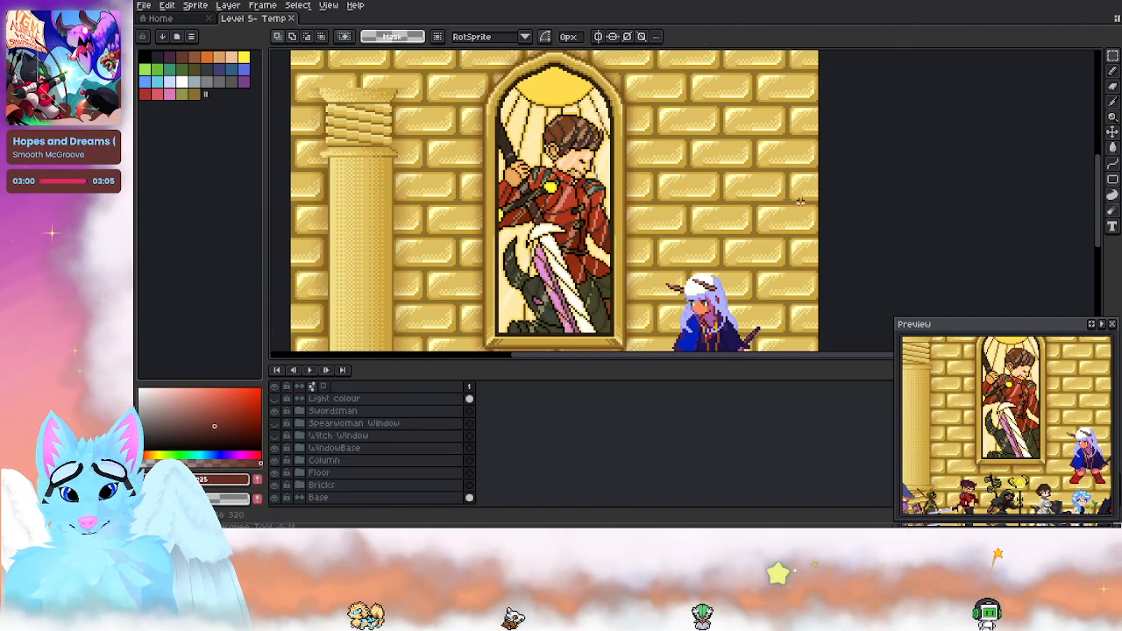
left_click_drag(842, 359, 847, 379)
left_click_drag(801, 274, 805, 277)
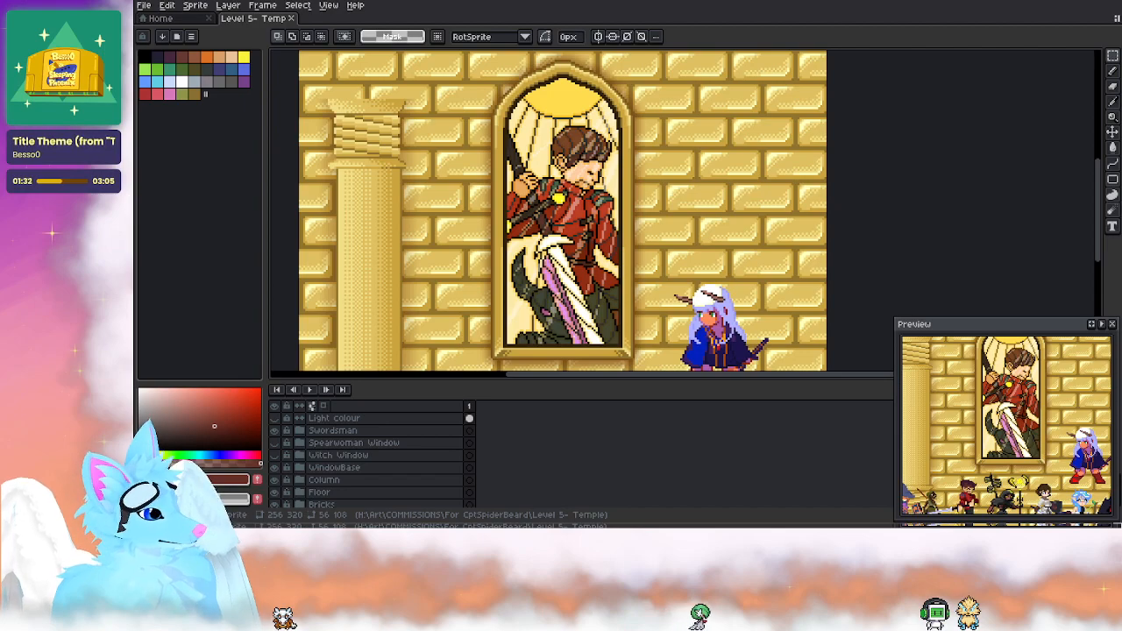
Step: Compare the Spearwoman, Witch and Swordsman windows by toggling their layer groups, ending with only the Swordsman window shown
scroll(377, 455, "up", 1)
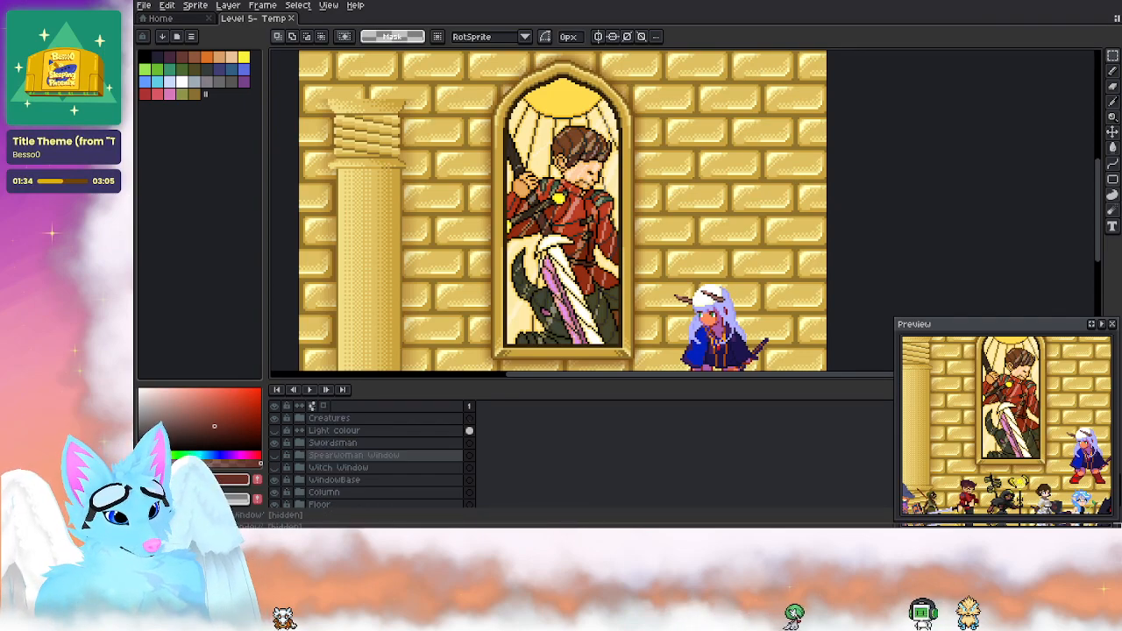
left_click(277, 456)
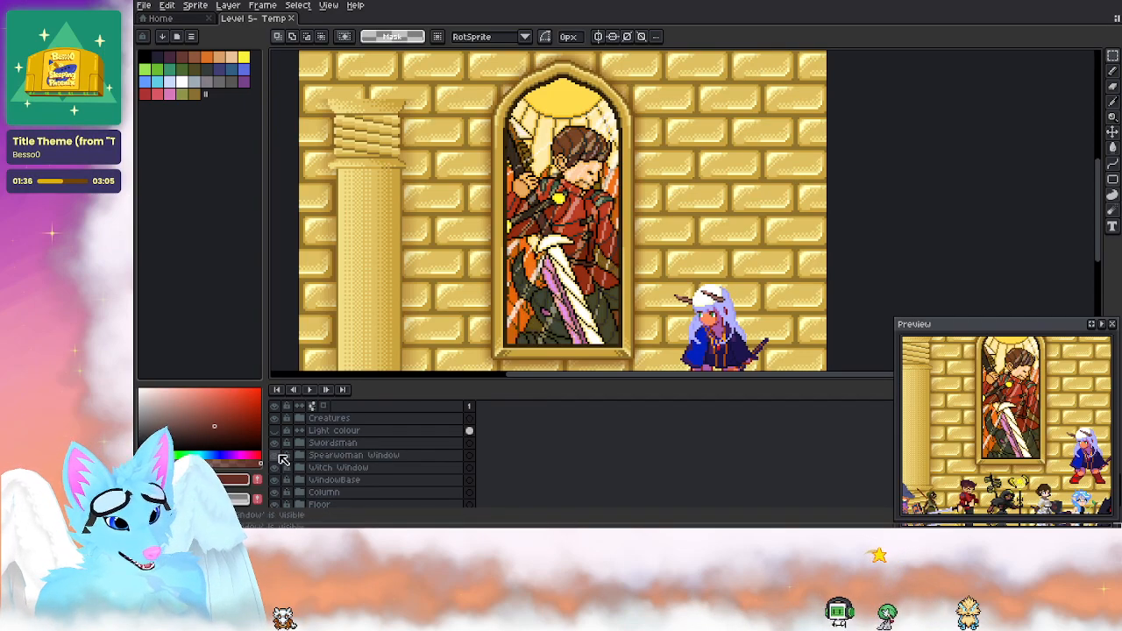
left_click(275, 444)
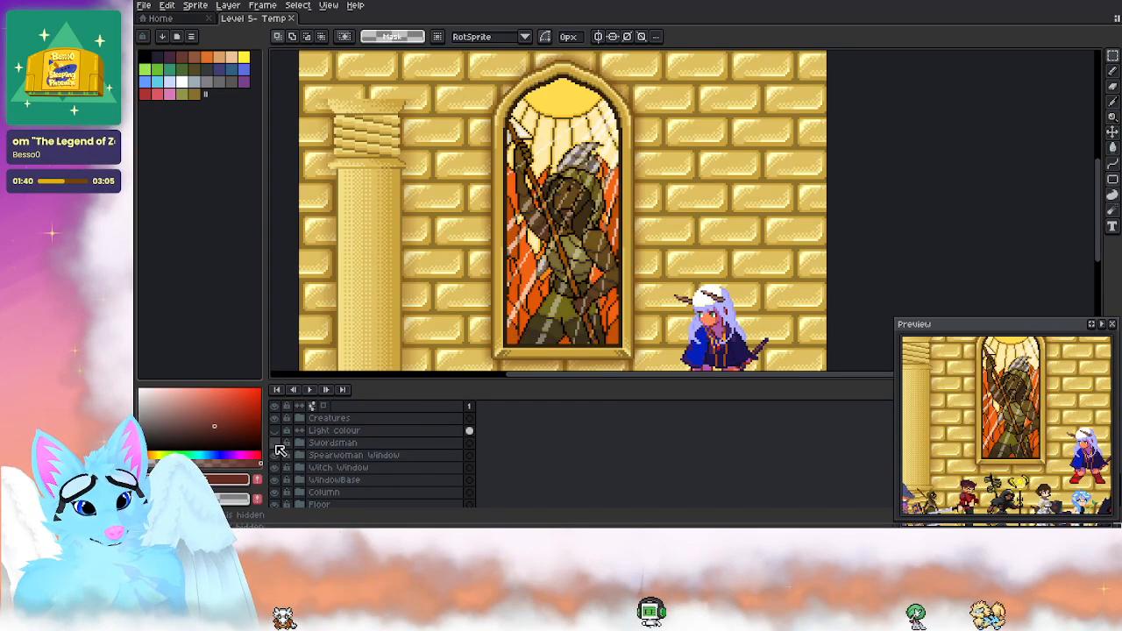
left_click(276, 444)
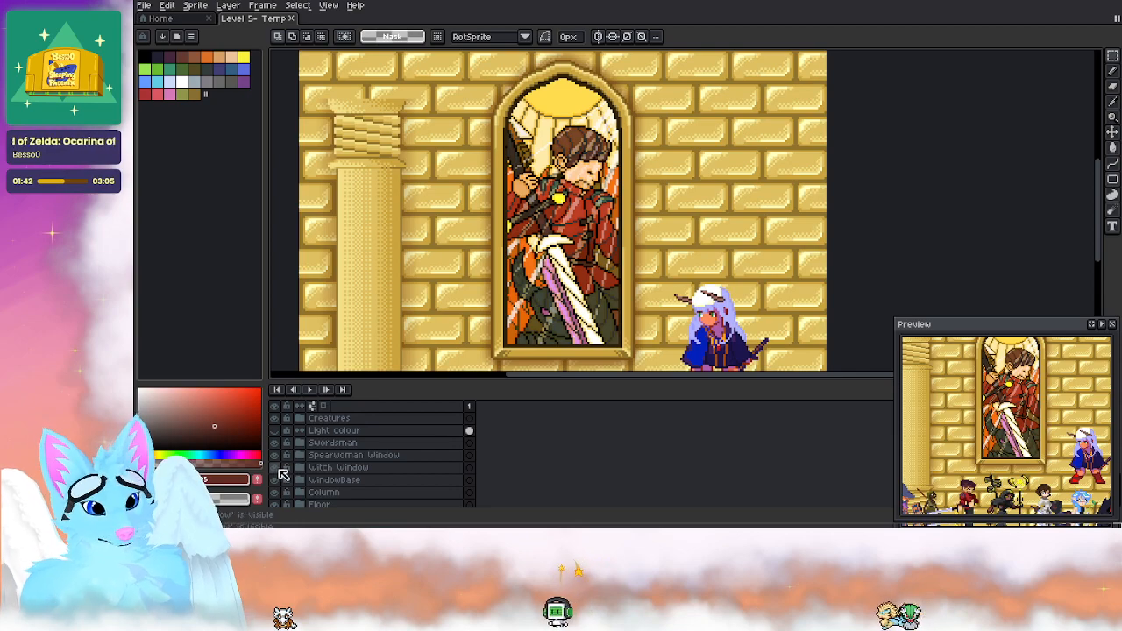
left_click(276, 444)
left_click(276, 456)
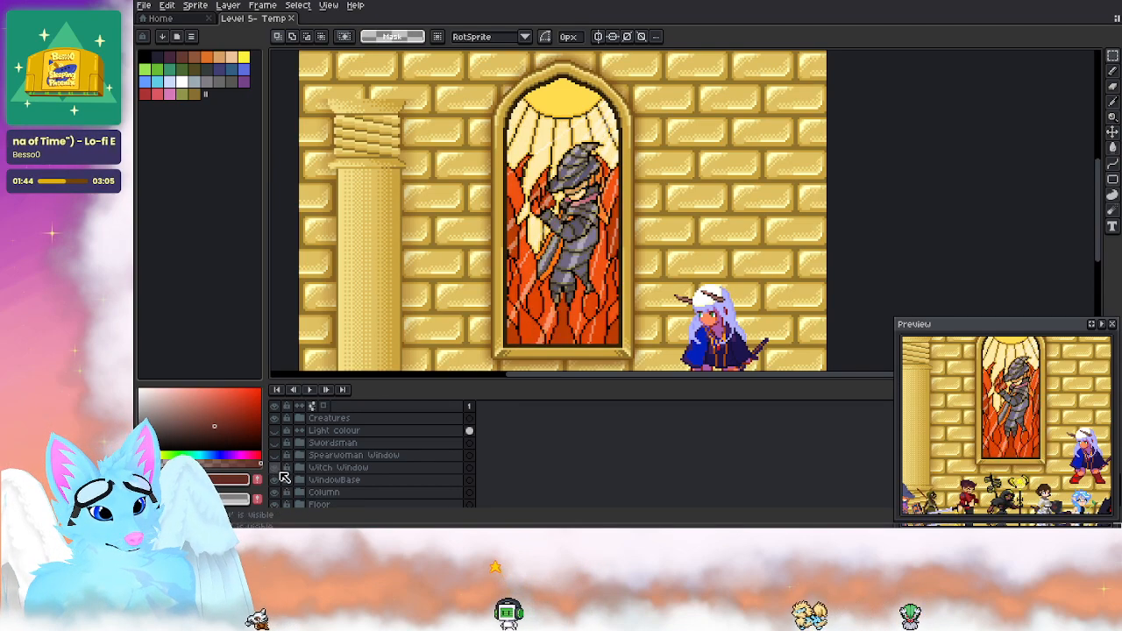
left_click(276, 468)
left_click(275, 456)
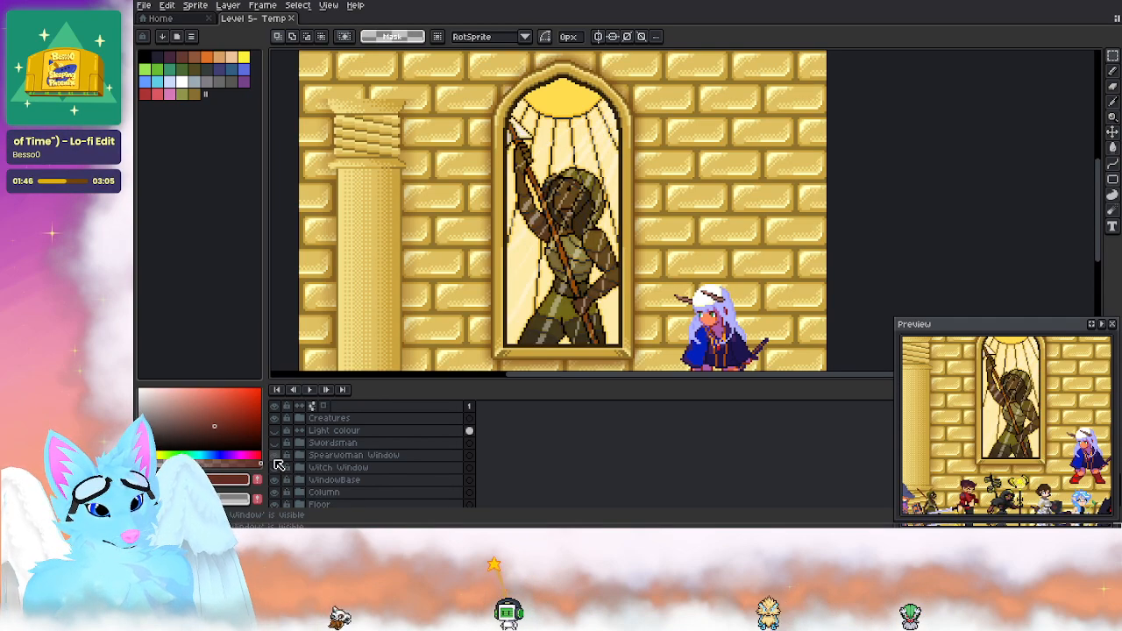
left_click(276, 456)
left_click(276, 444)
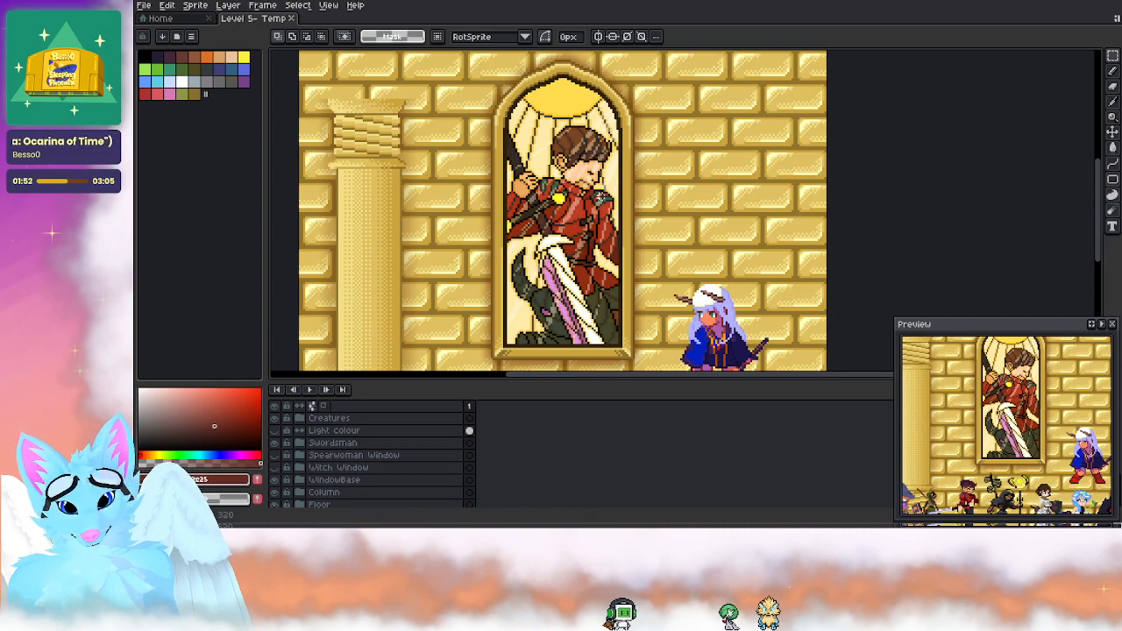
Step: Bring the full temple wall and character line-up into view and save the level file
scroll(519, 204, "down", 2)
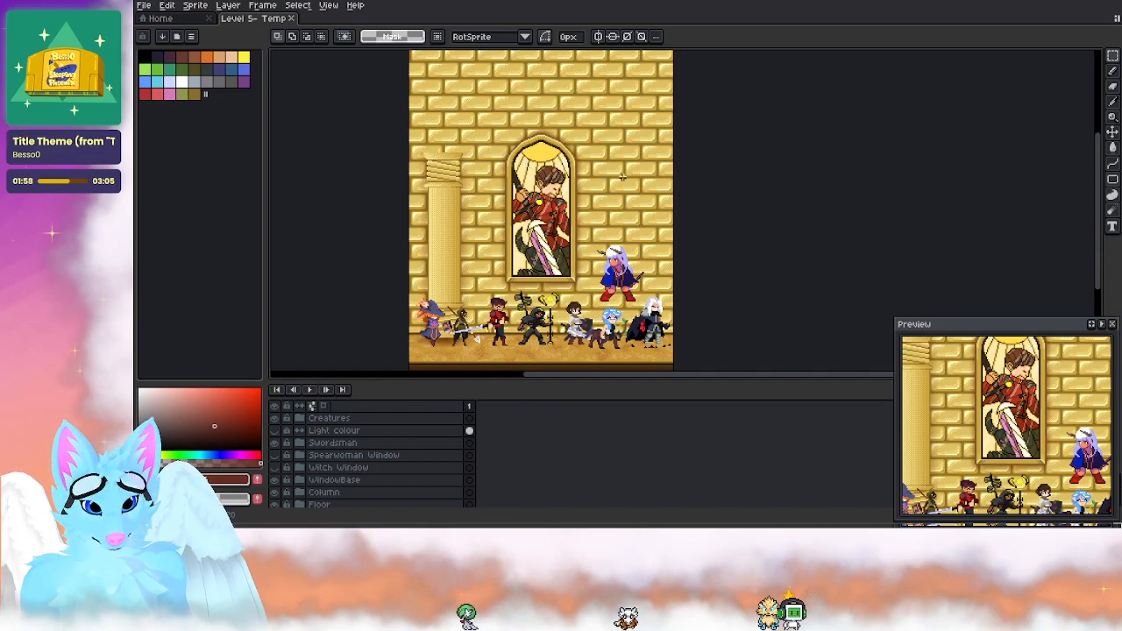
left_click_drag(553, 177, 562, 189)
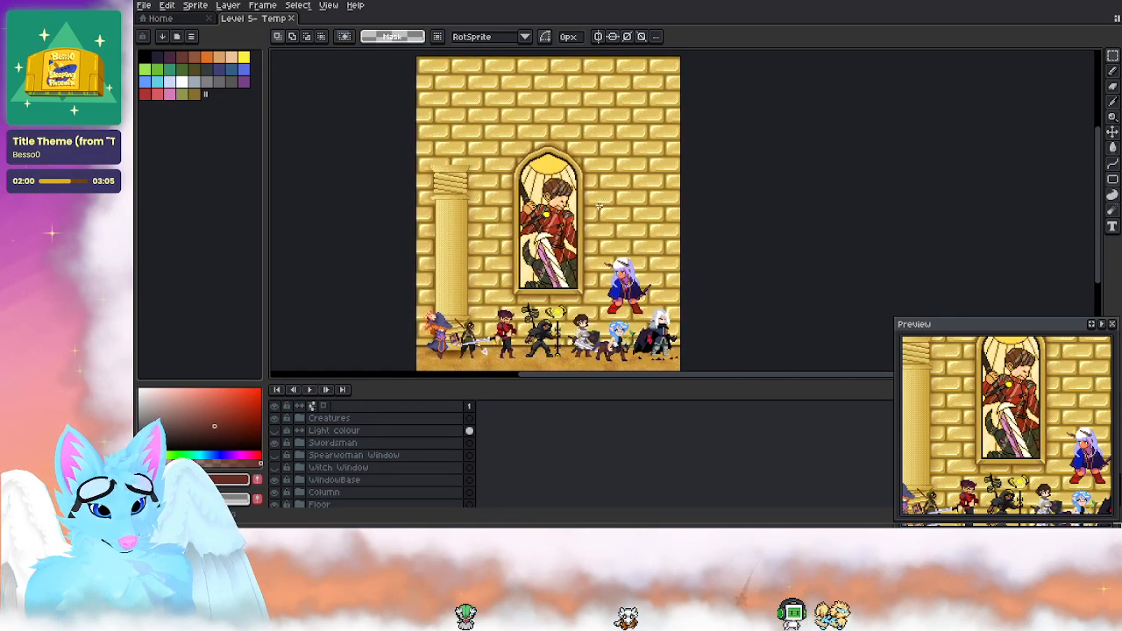
key("ctrl+s")
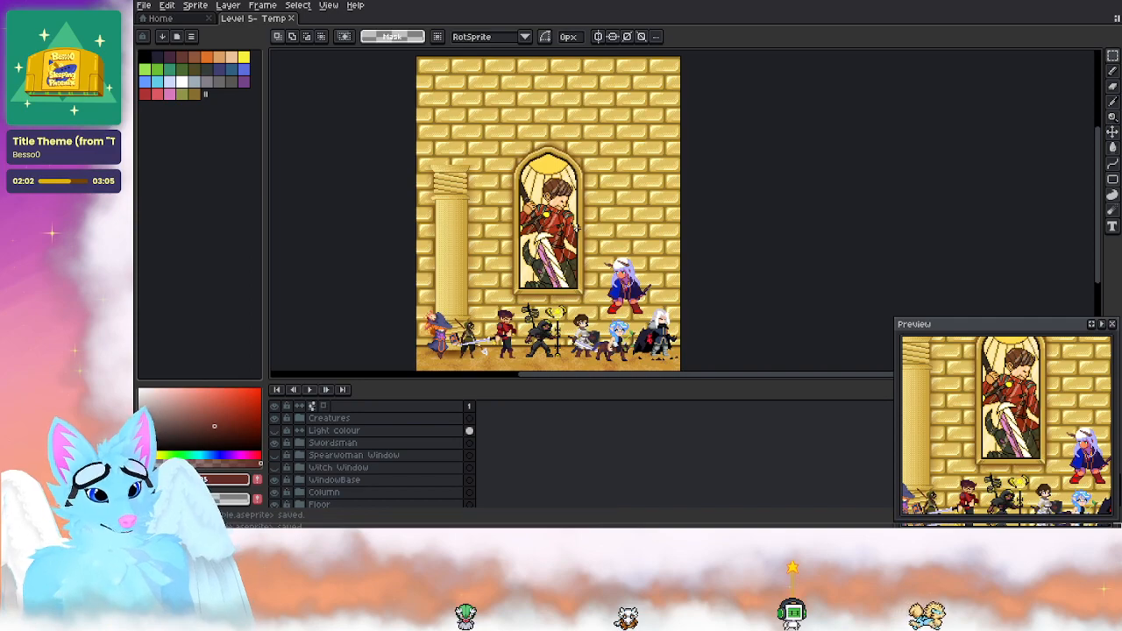